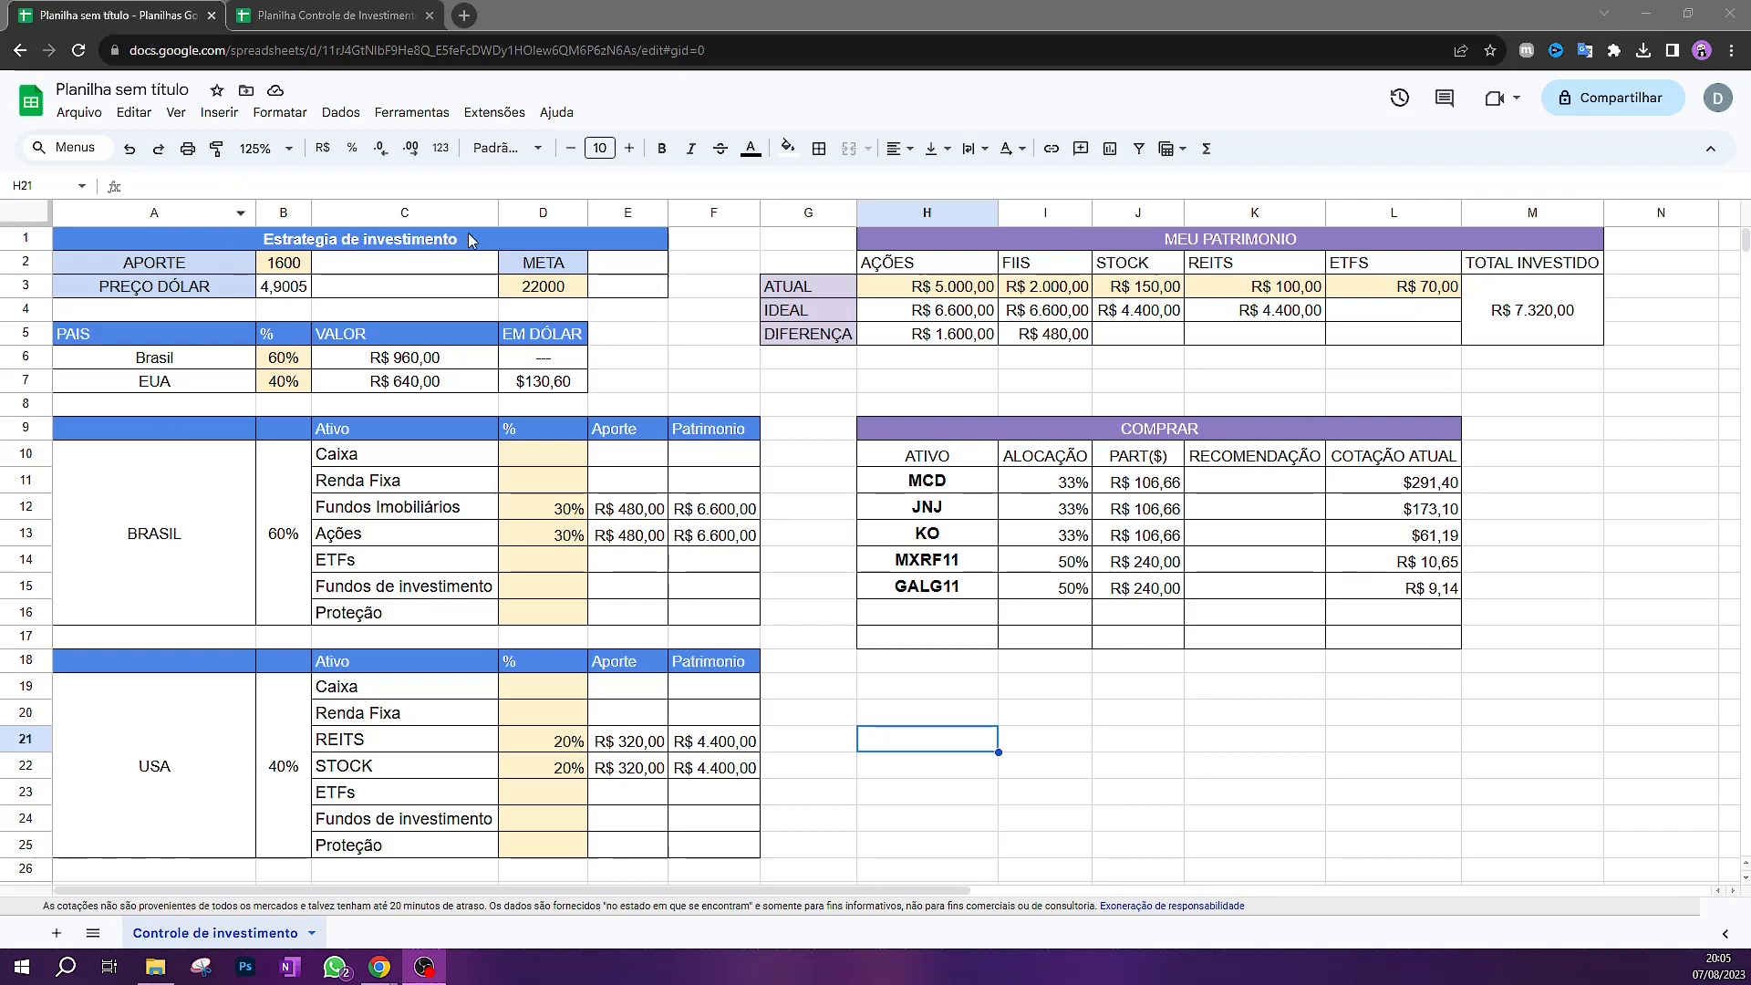
Review the investment strategy title, the country percentages for Brasil and EUA, and the Brazilian asset list
left_click_drag(335, 243, 396, 242)
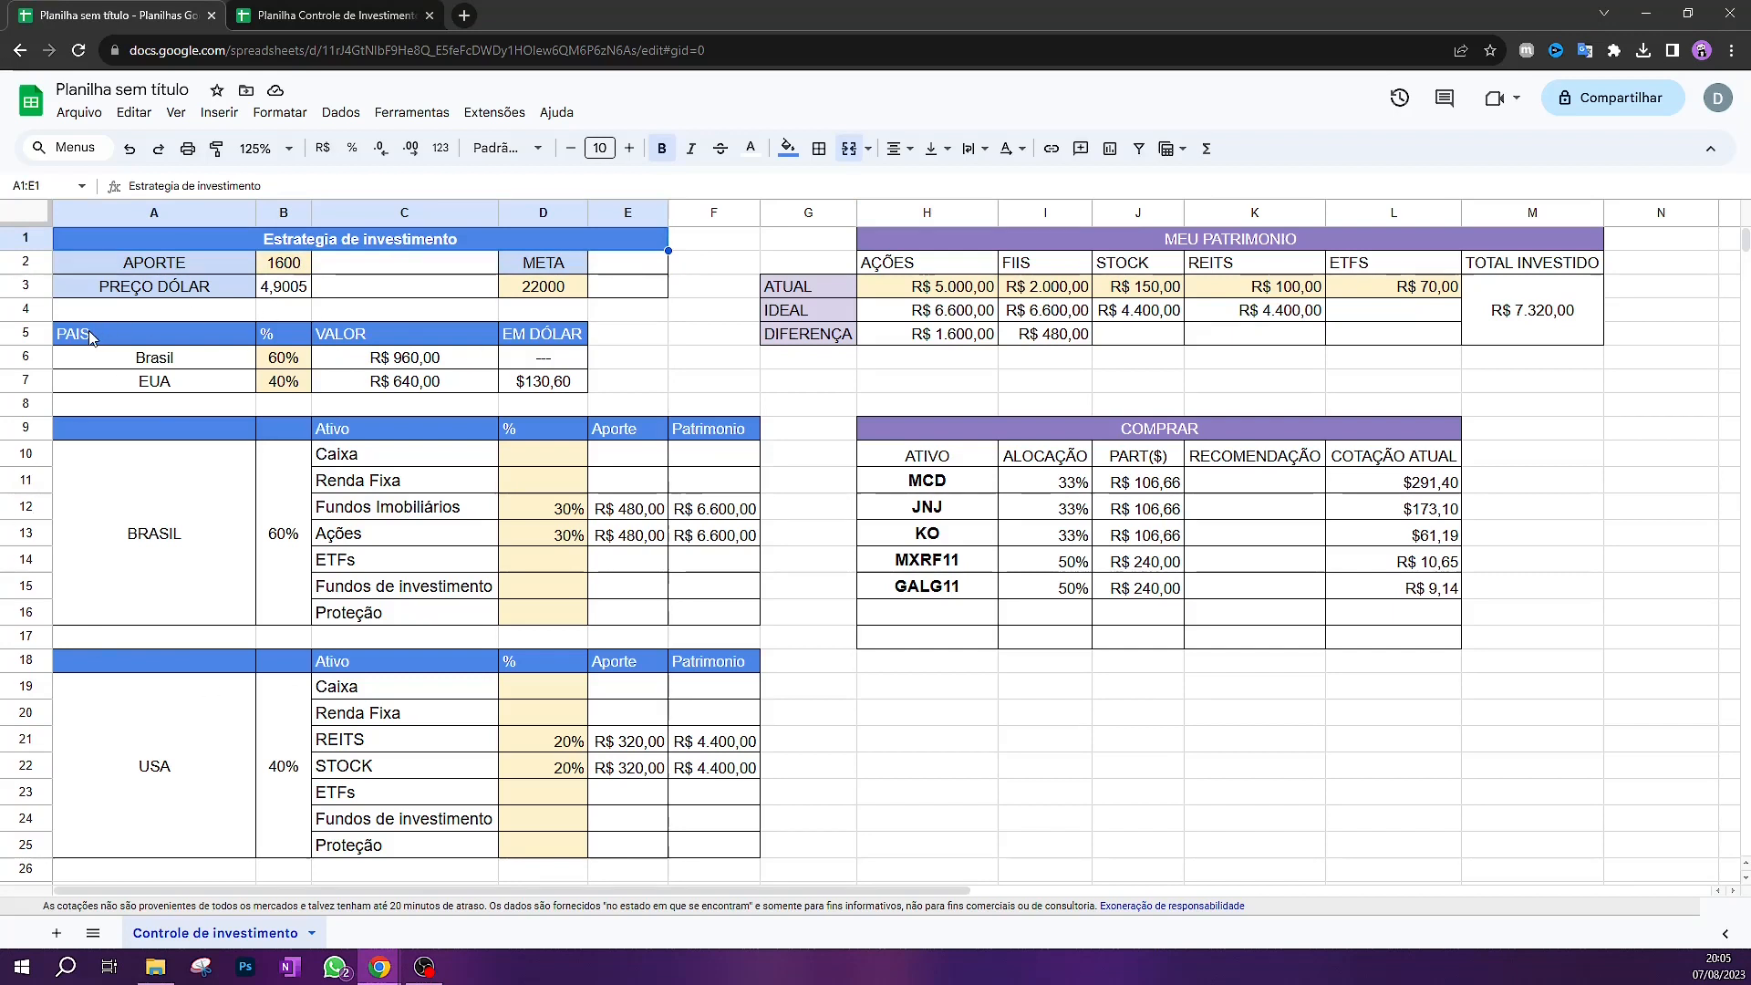
left_click_drag(114, 333, 210, 358)
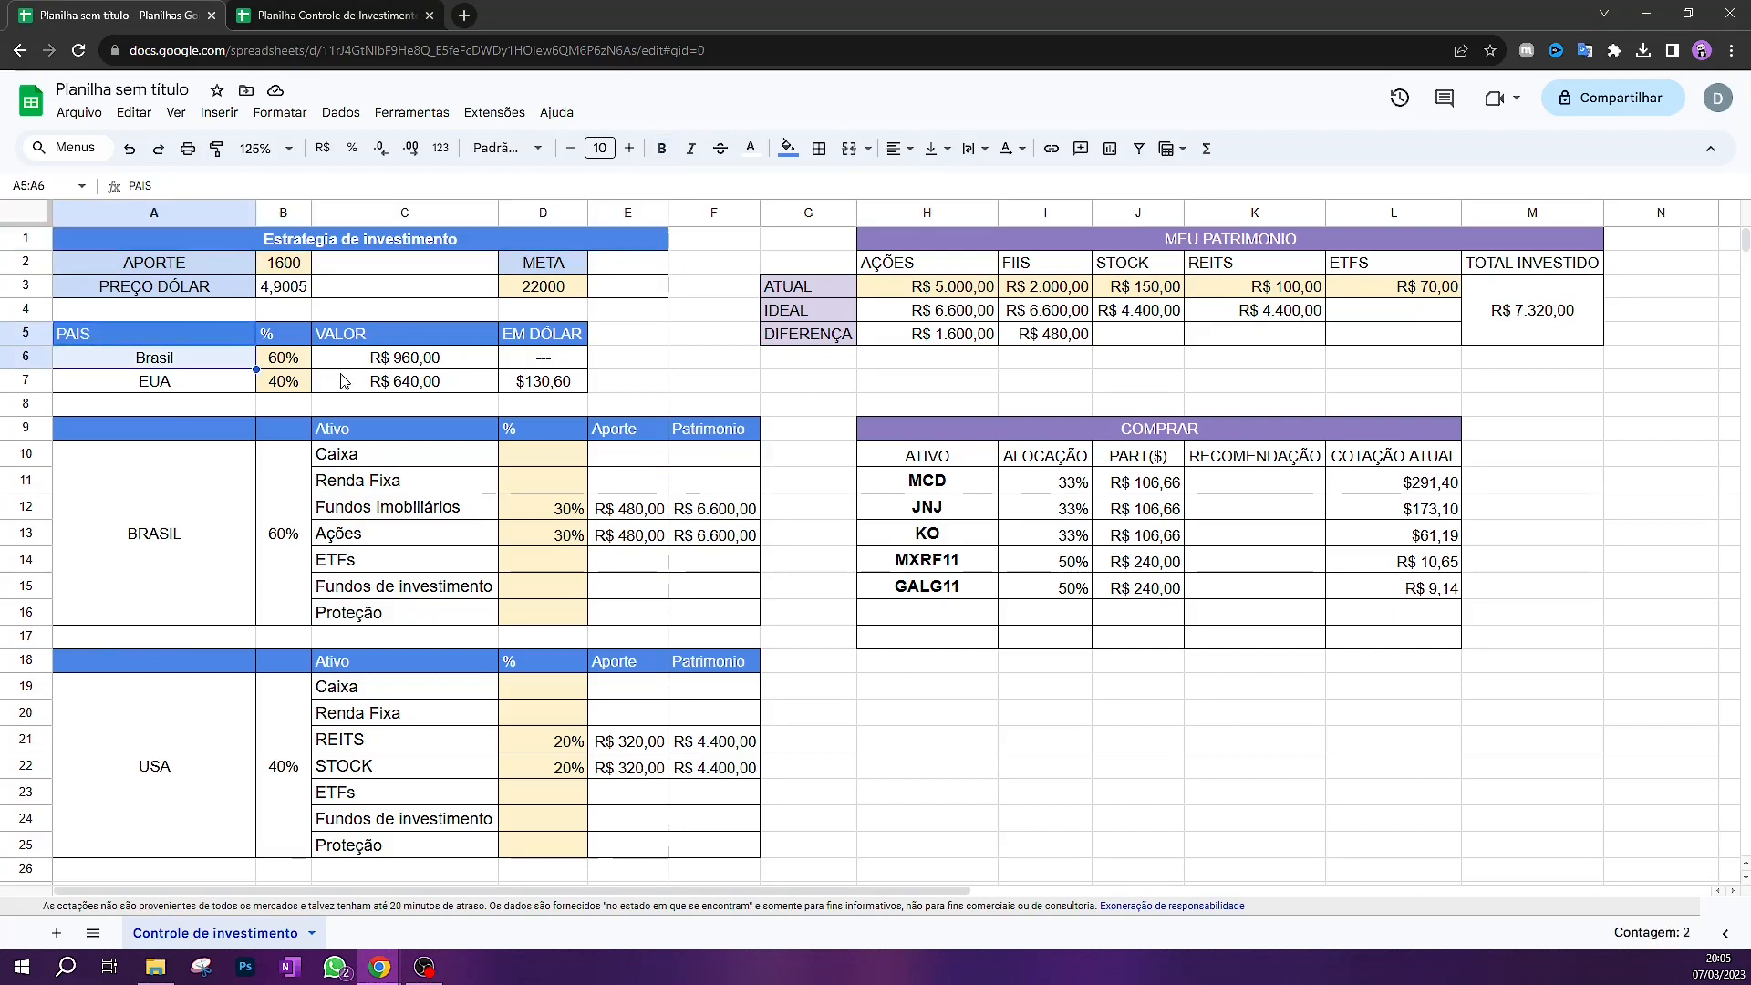
left_click(282, 363)
left_click(281, 383)
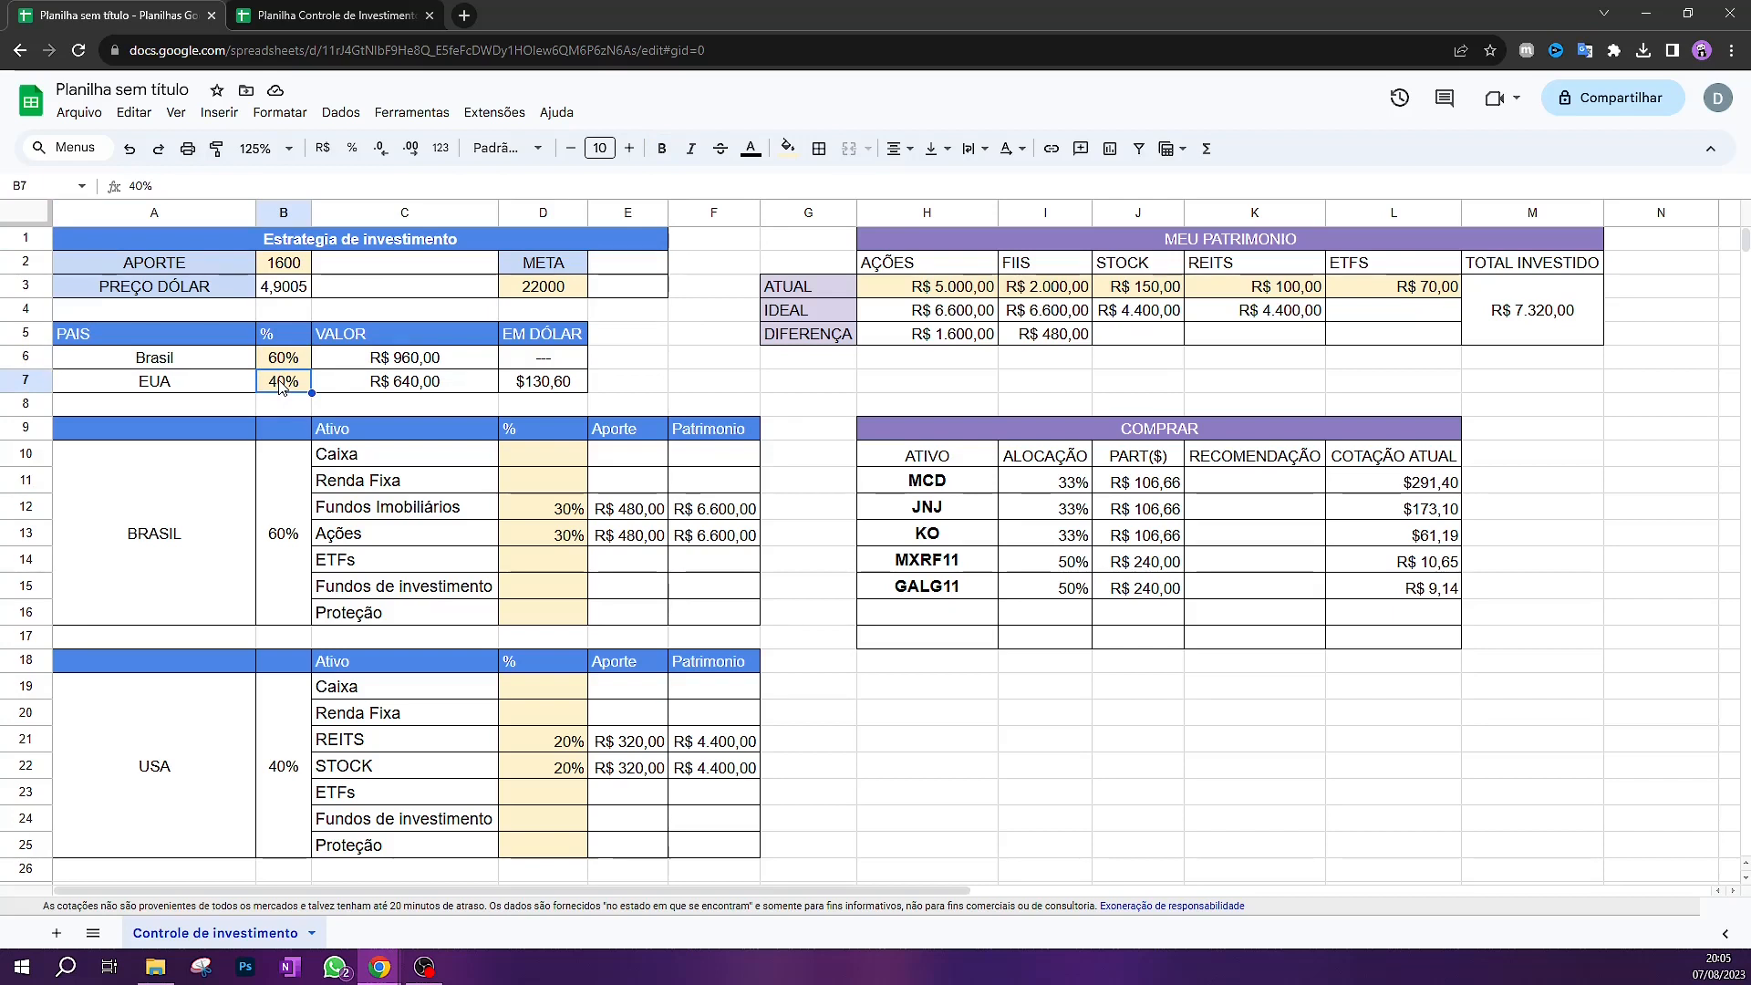
left_click(299, 360)
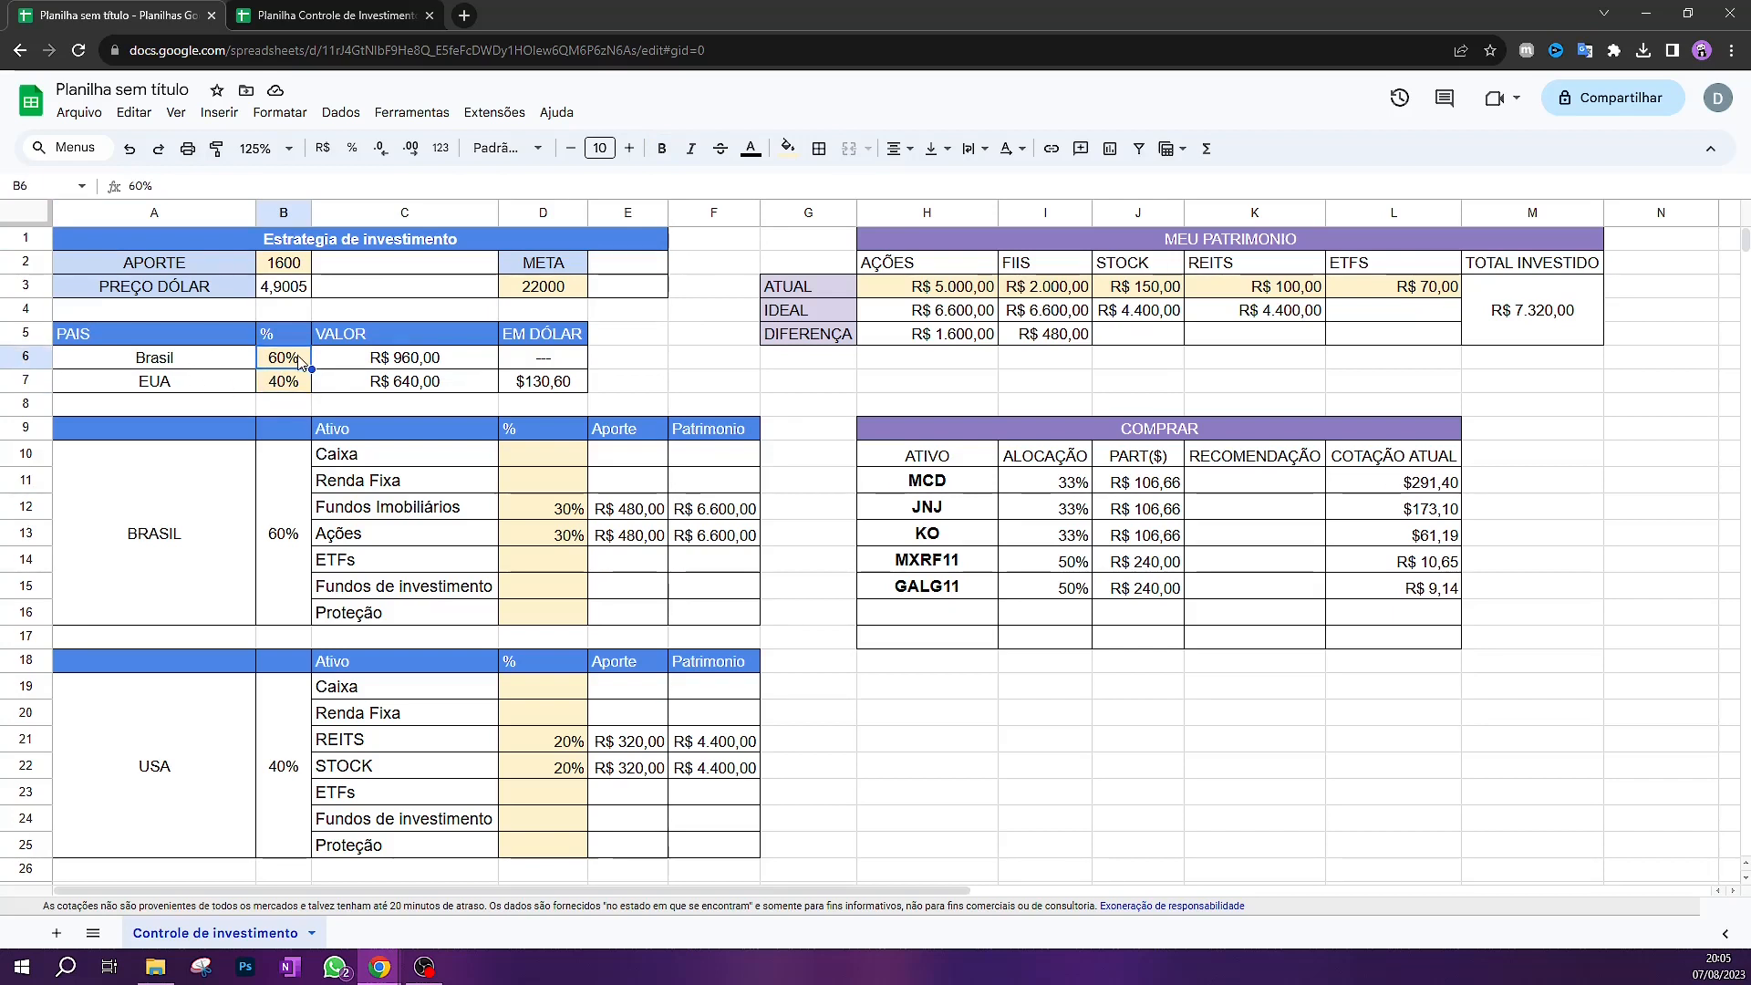
left_click(282, 387)
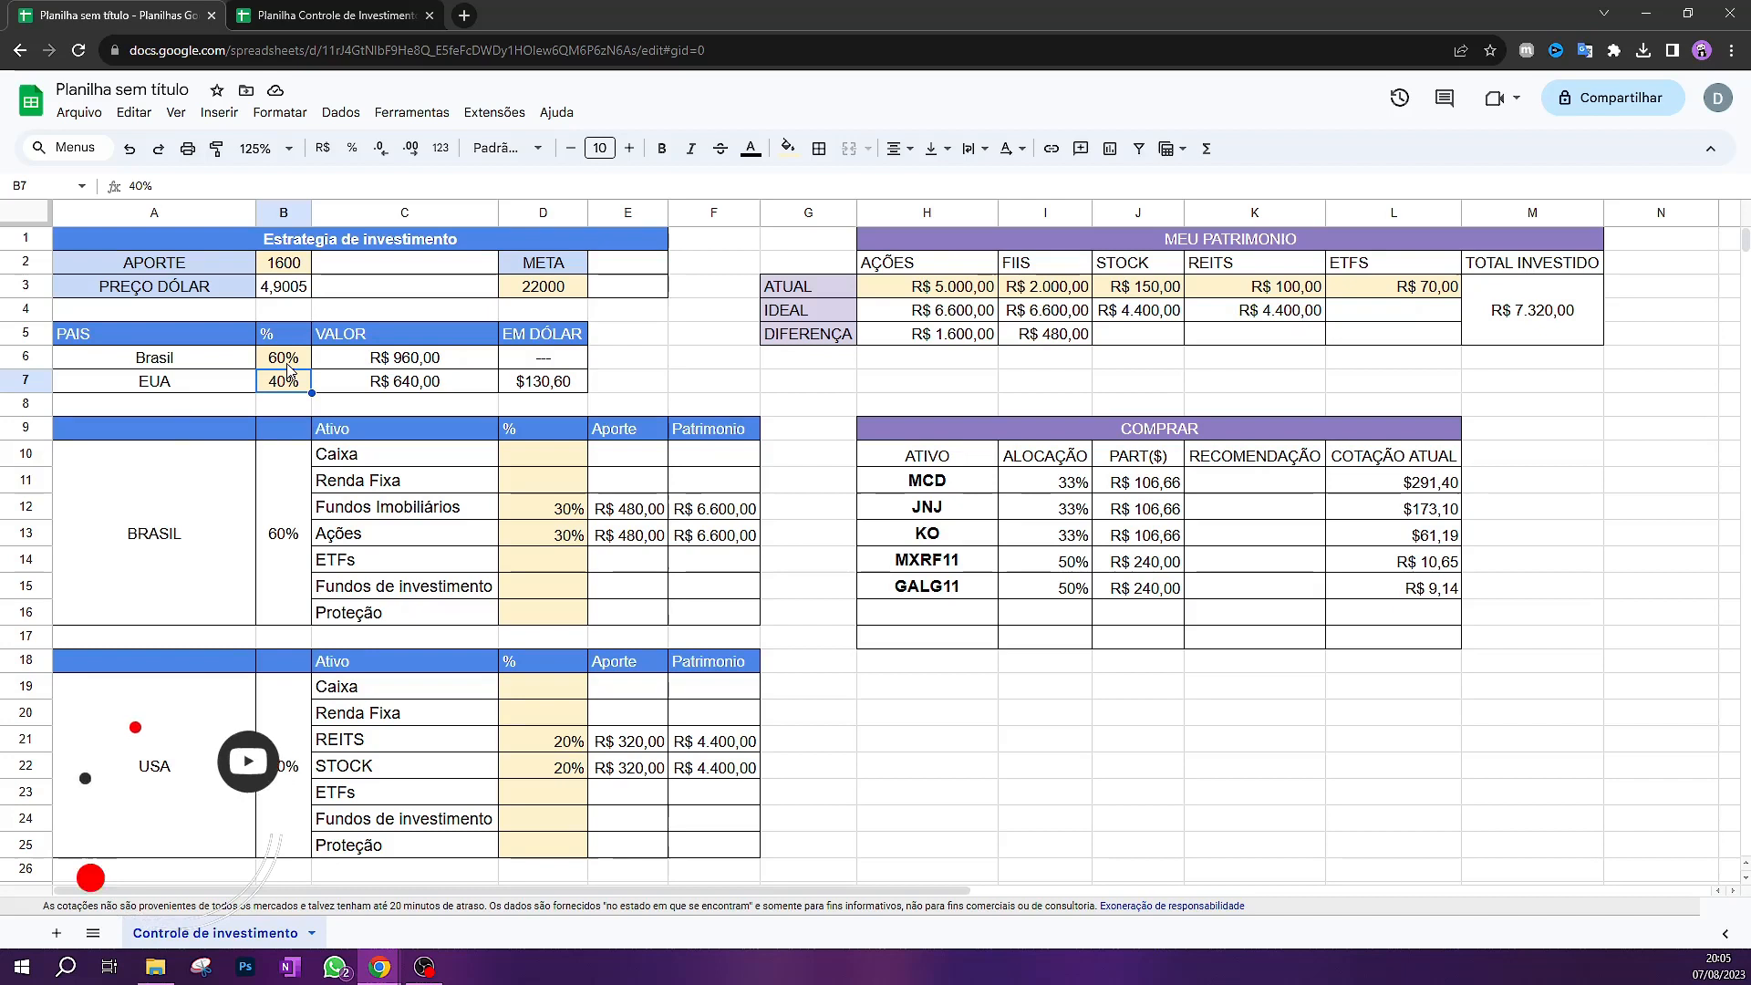
left_click_drag(394, 456, 401, 636)
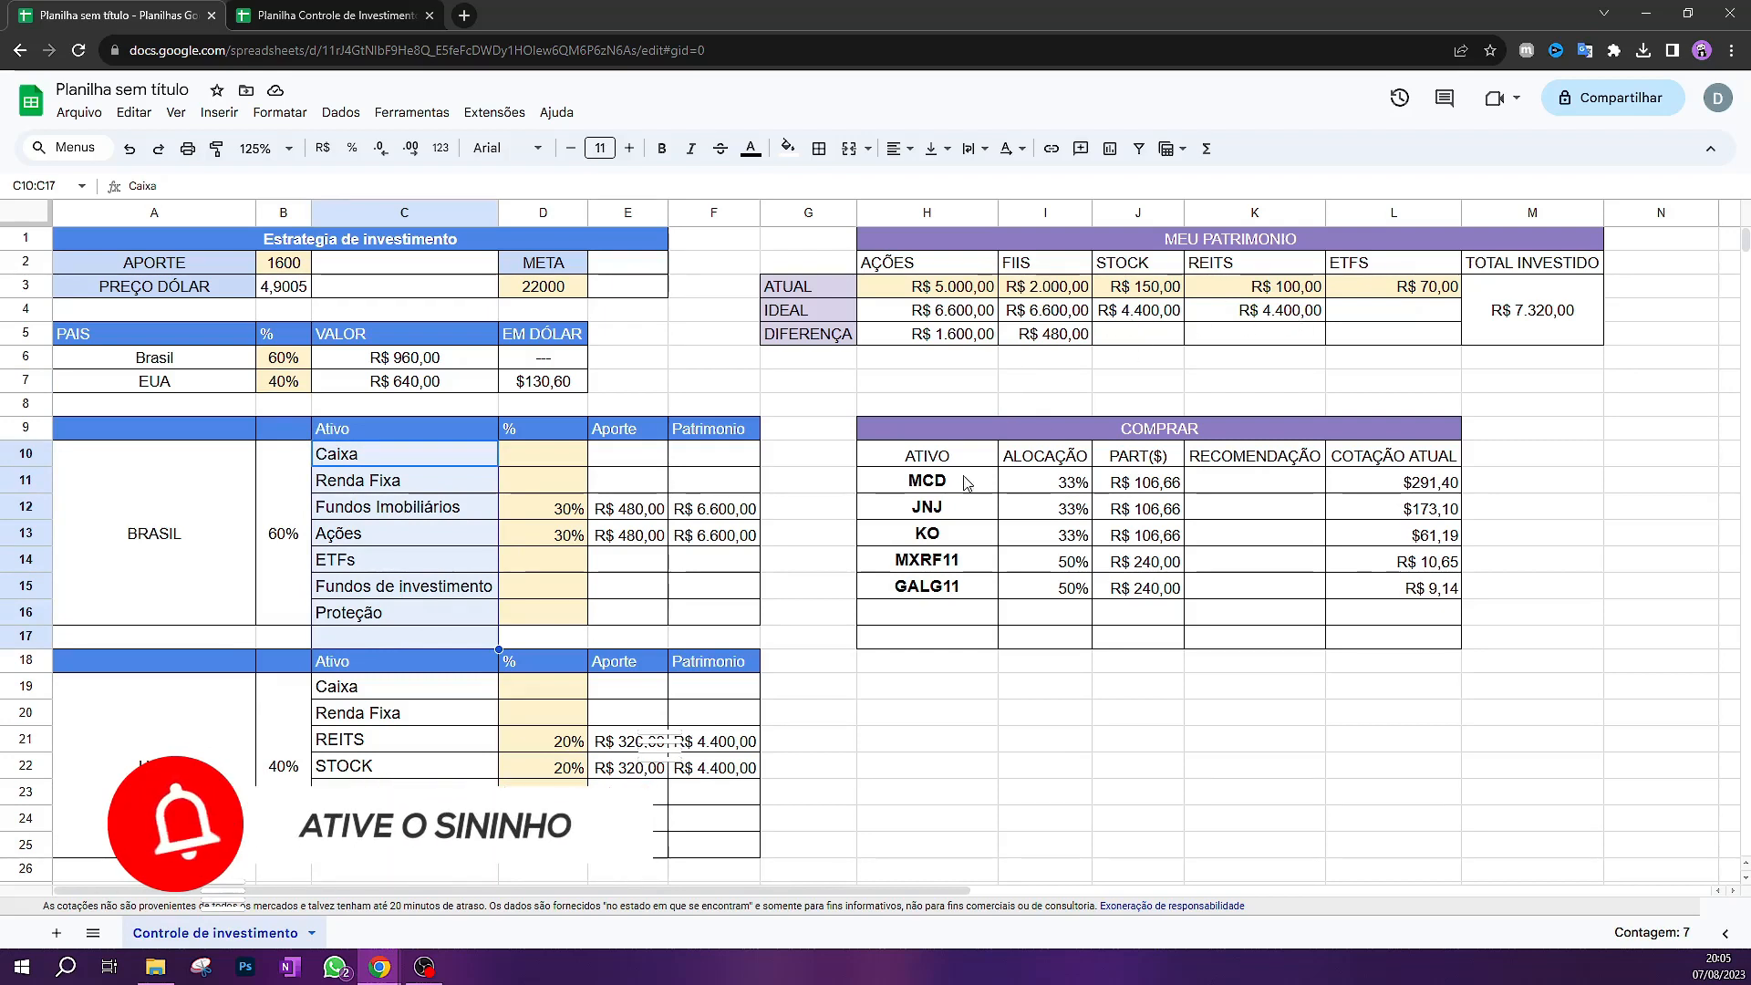
Examine the COMPRAR table and its RECOMENDAÇÃO column
left_click(1241, 436)
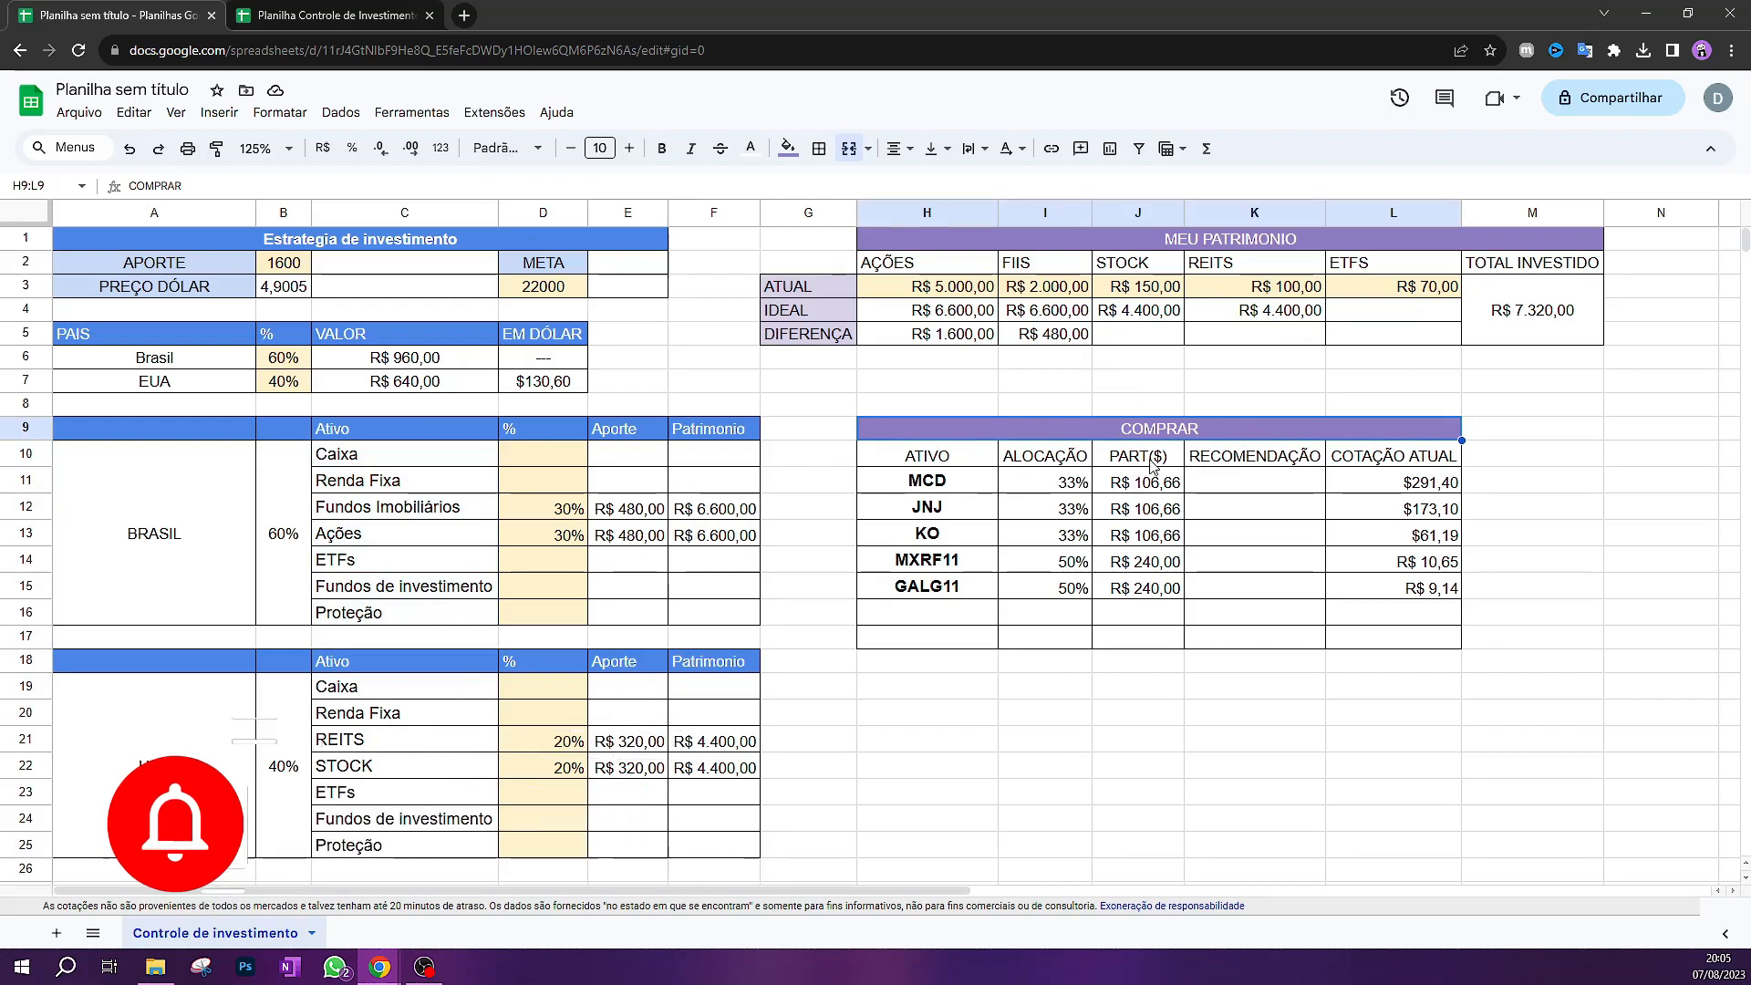
left_click_drag(1234, 478, 1217, 650)
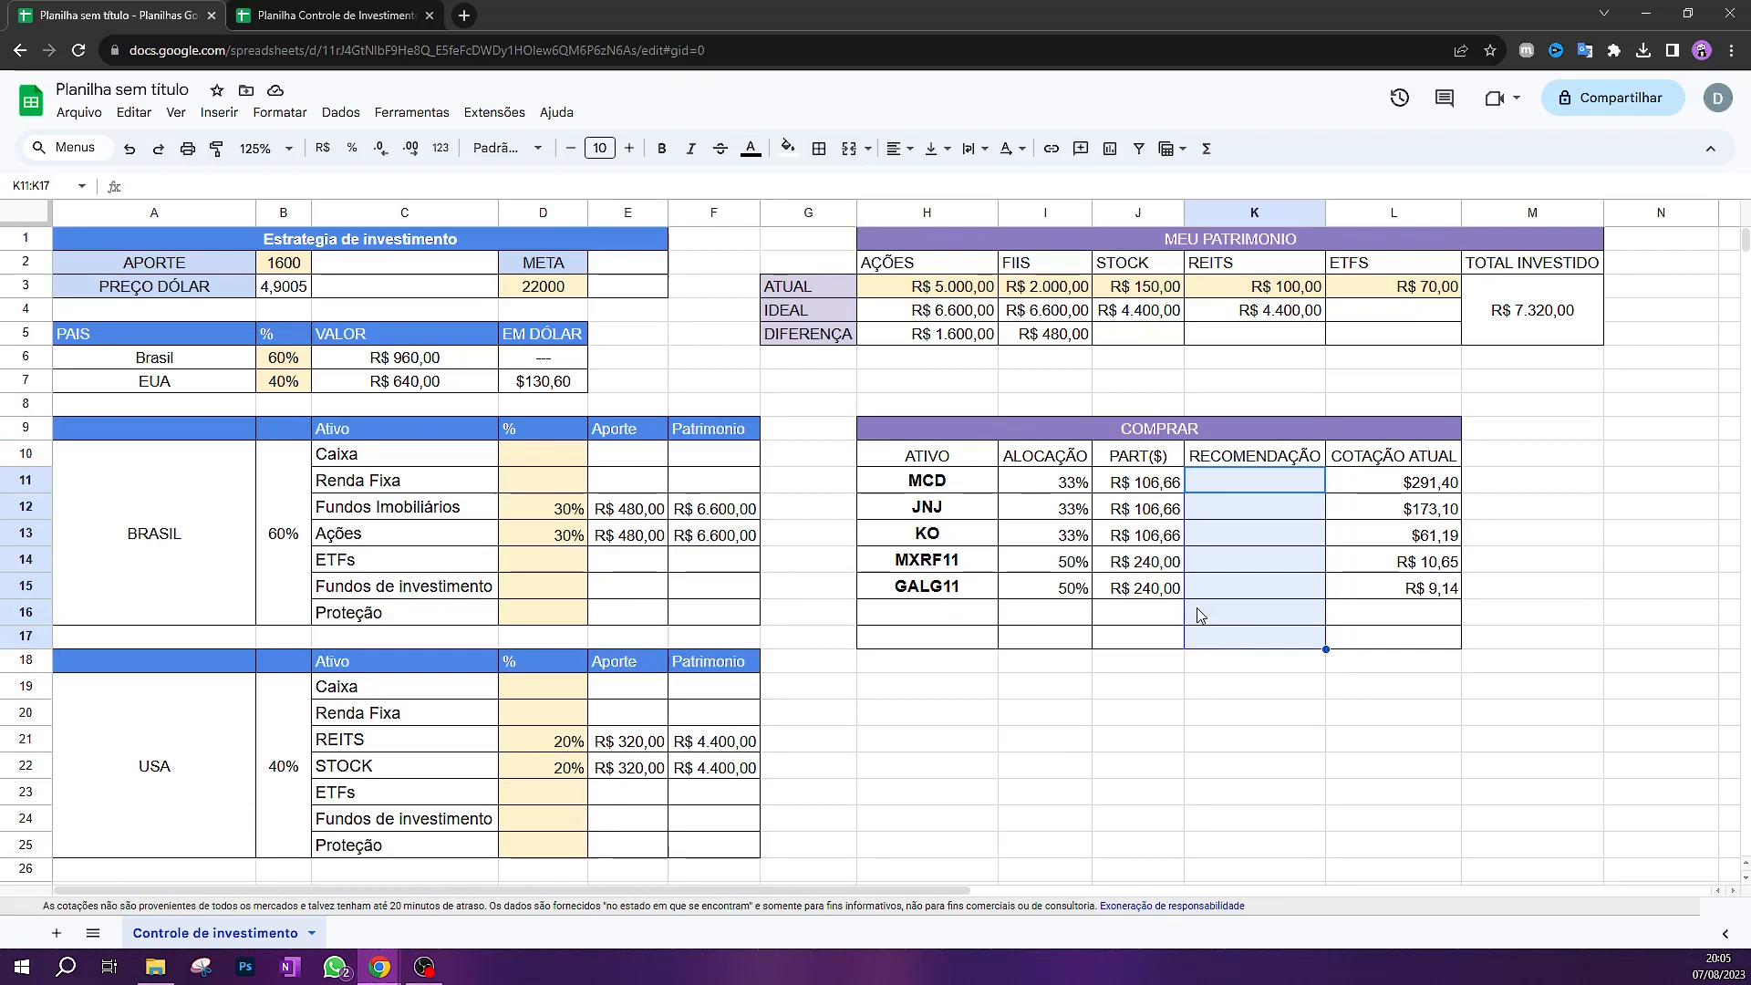
left_click(1194, 679)
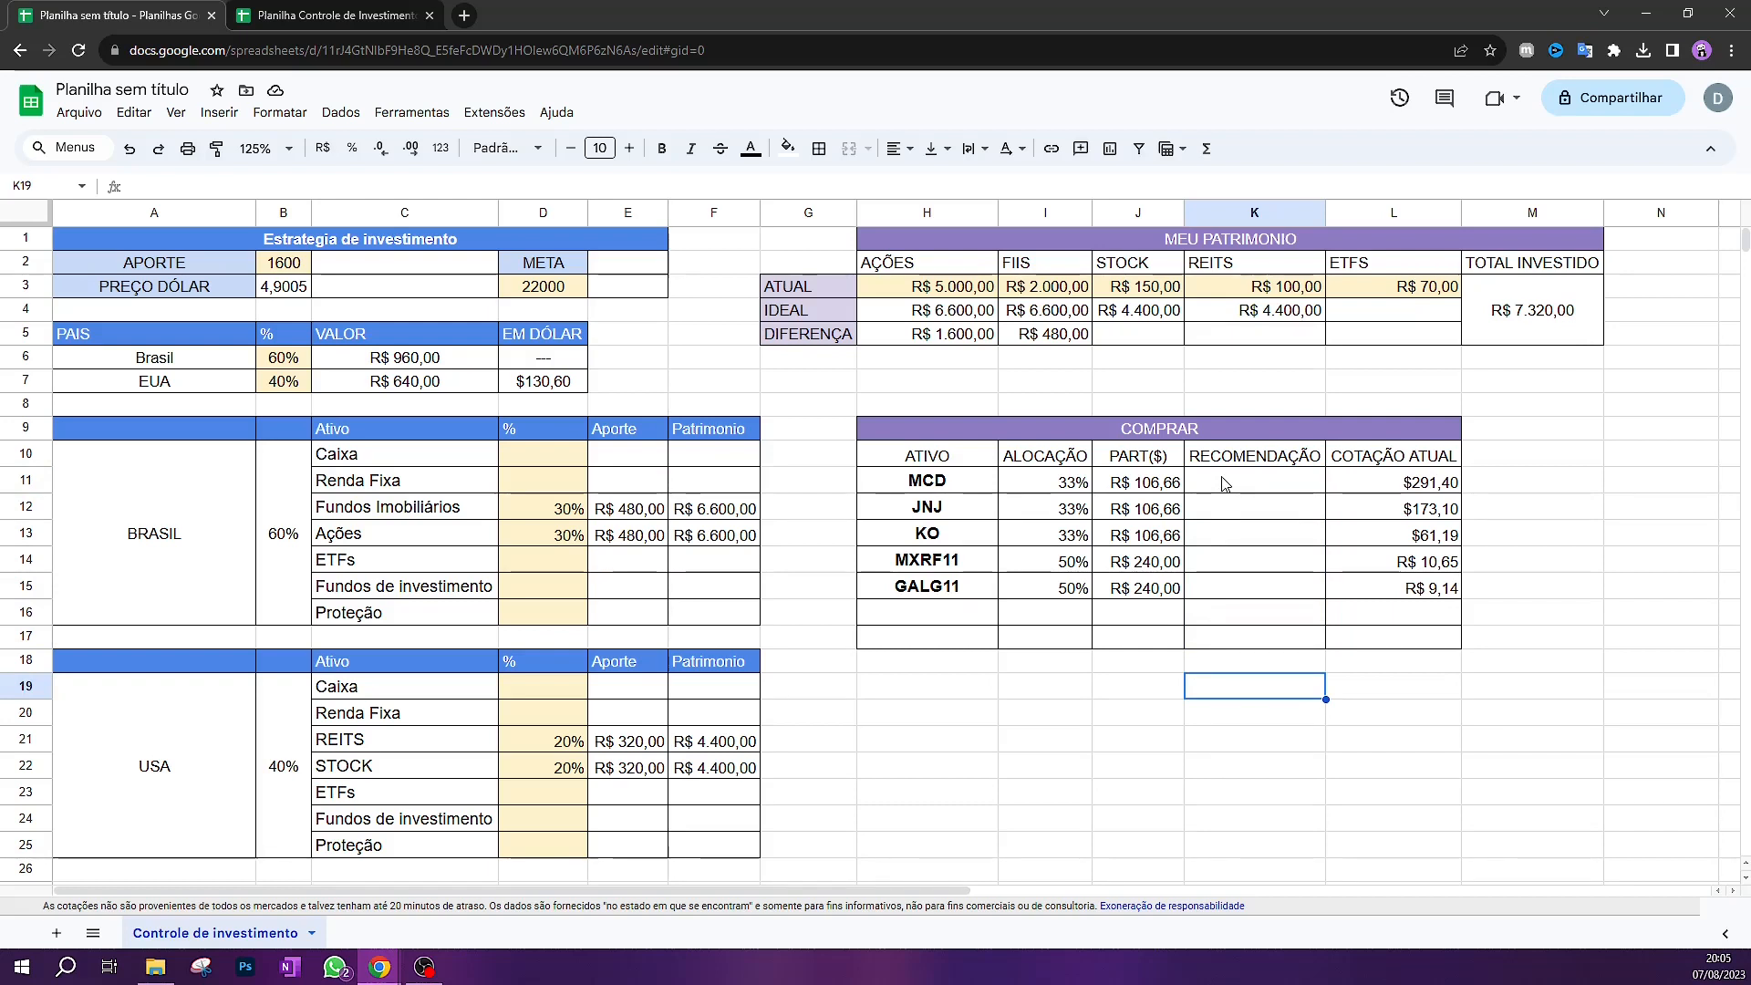
left_click_drag(1224, 483, 1202, 652)
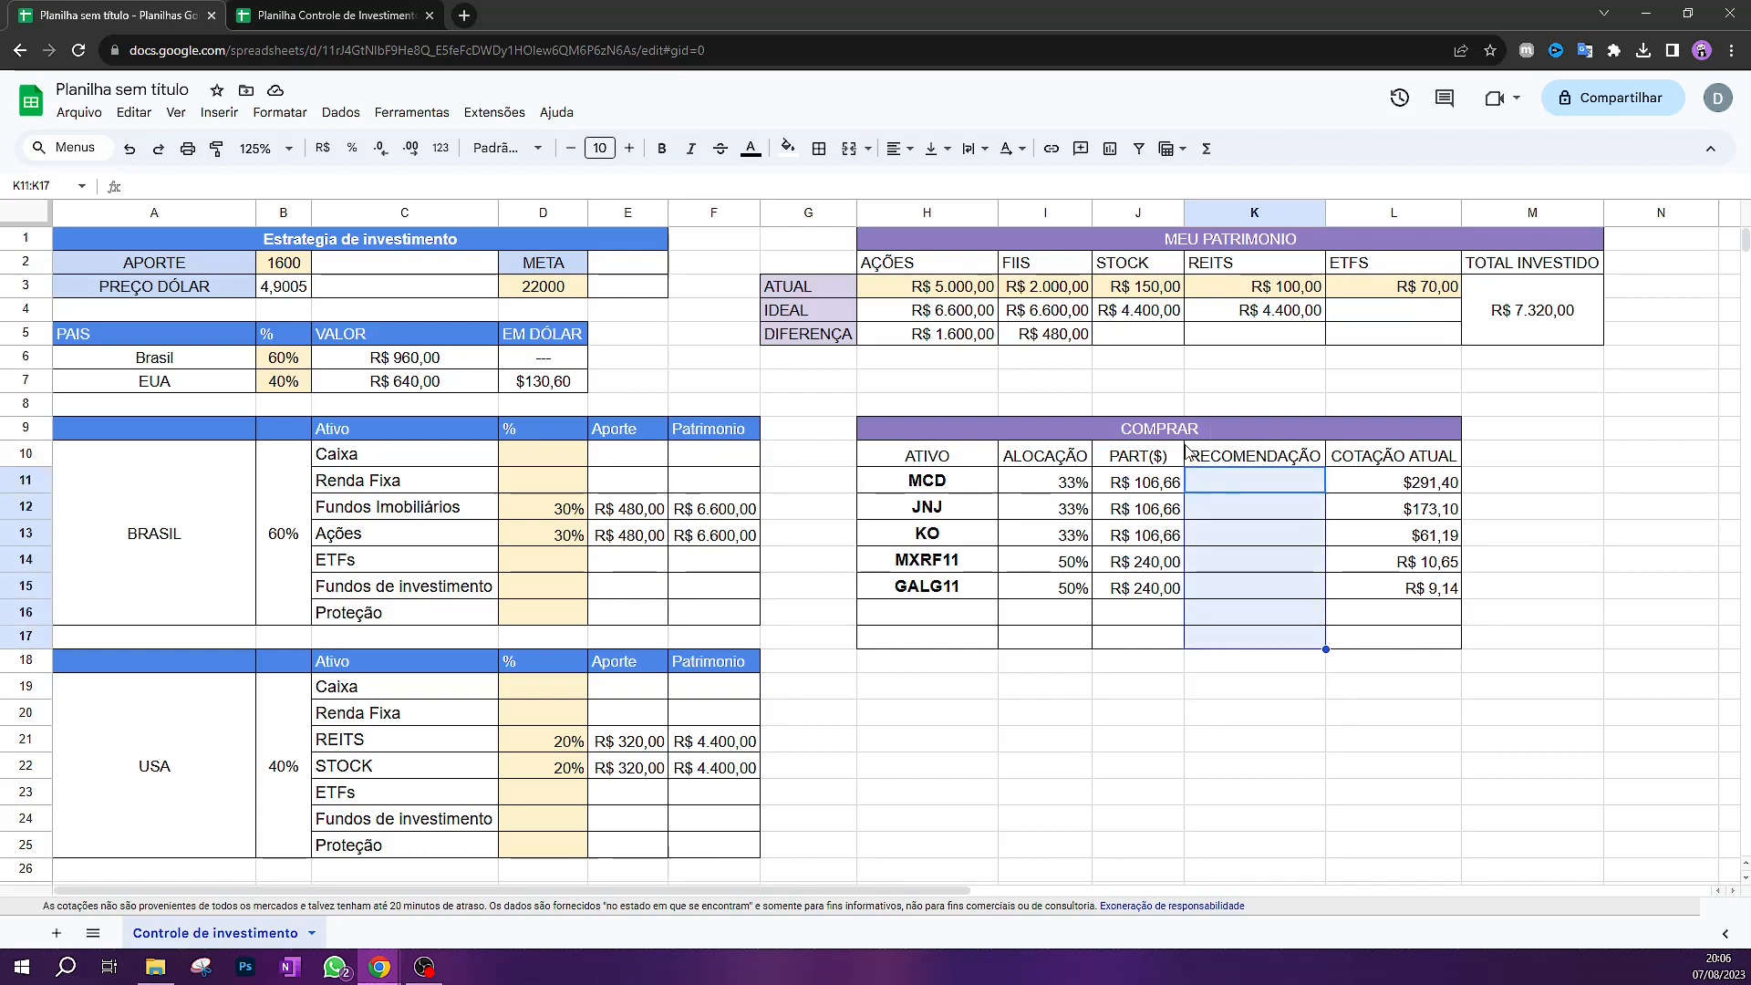
left_click_drag(1224, 464, 1231, 643)
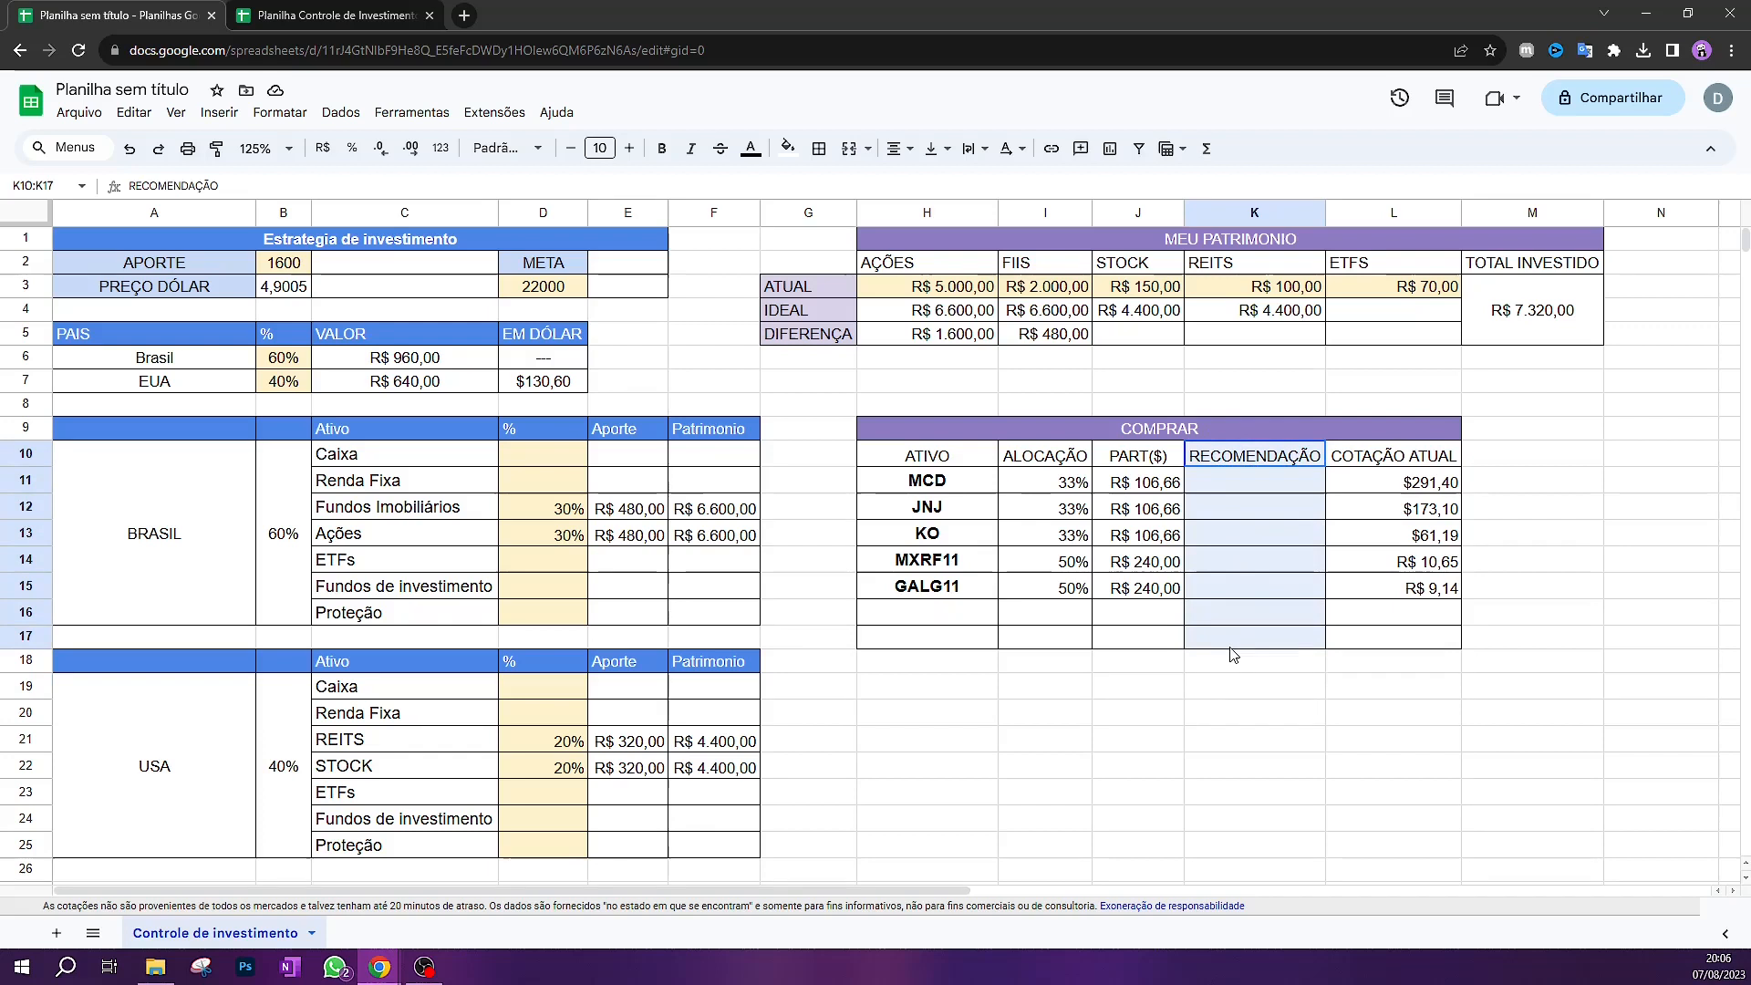
left_click(1228, 693)
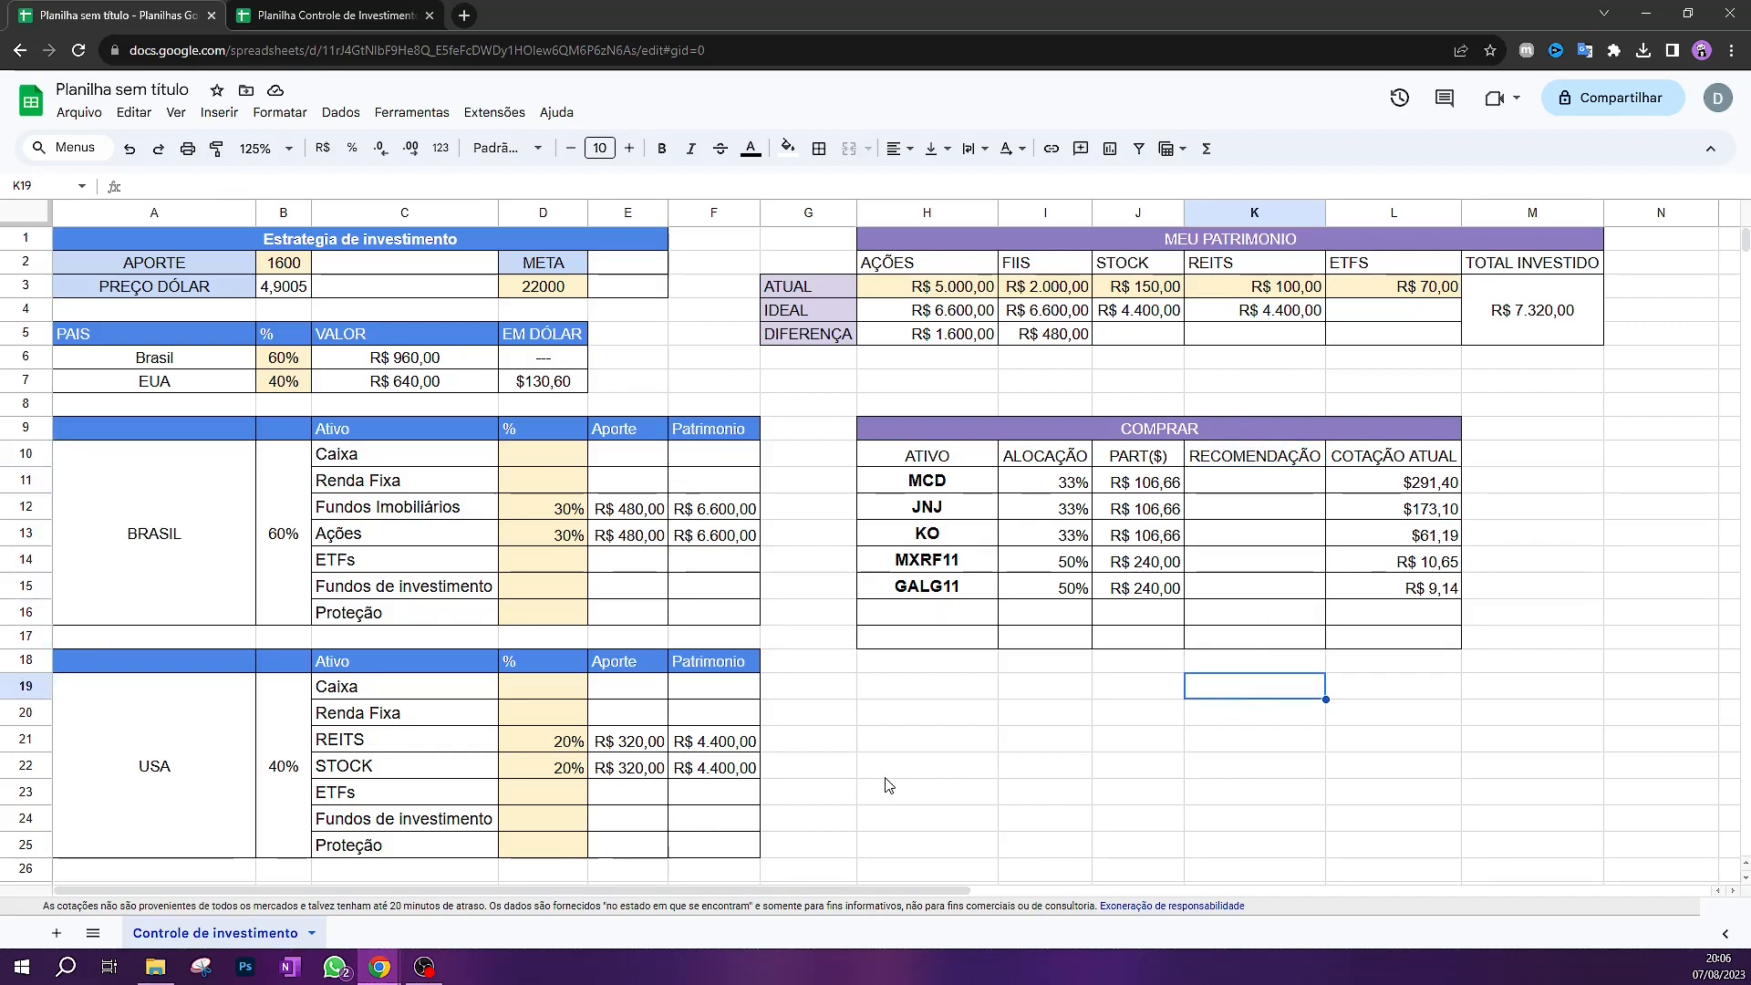
Add a new sheet to the spreadsheet and name it Ativos
left_click(56, 934)
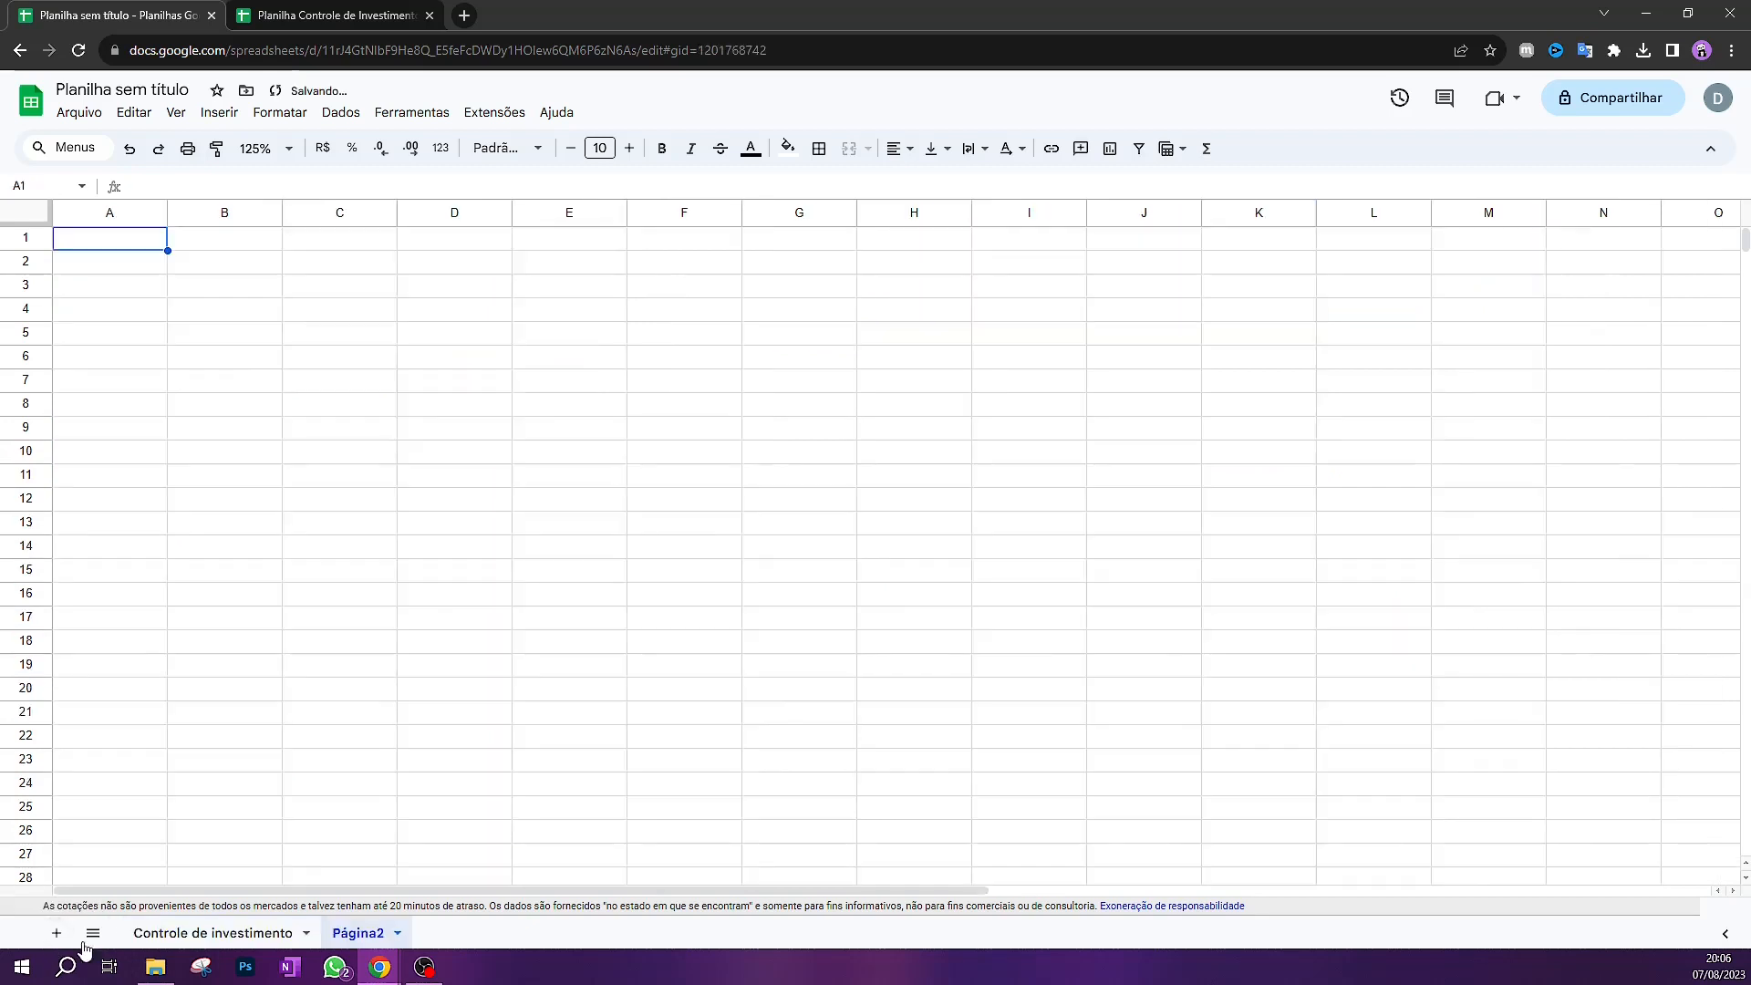
double_click(357, 933)
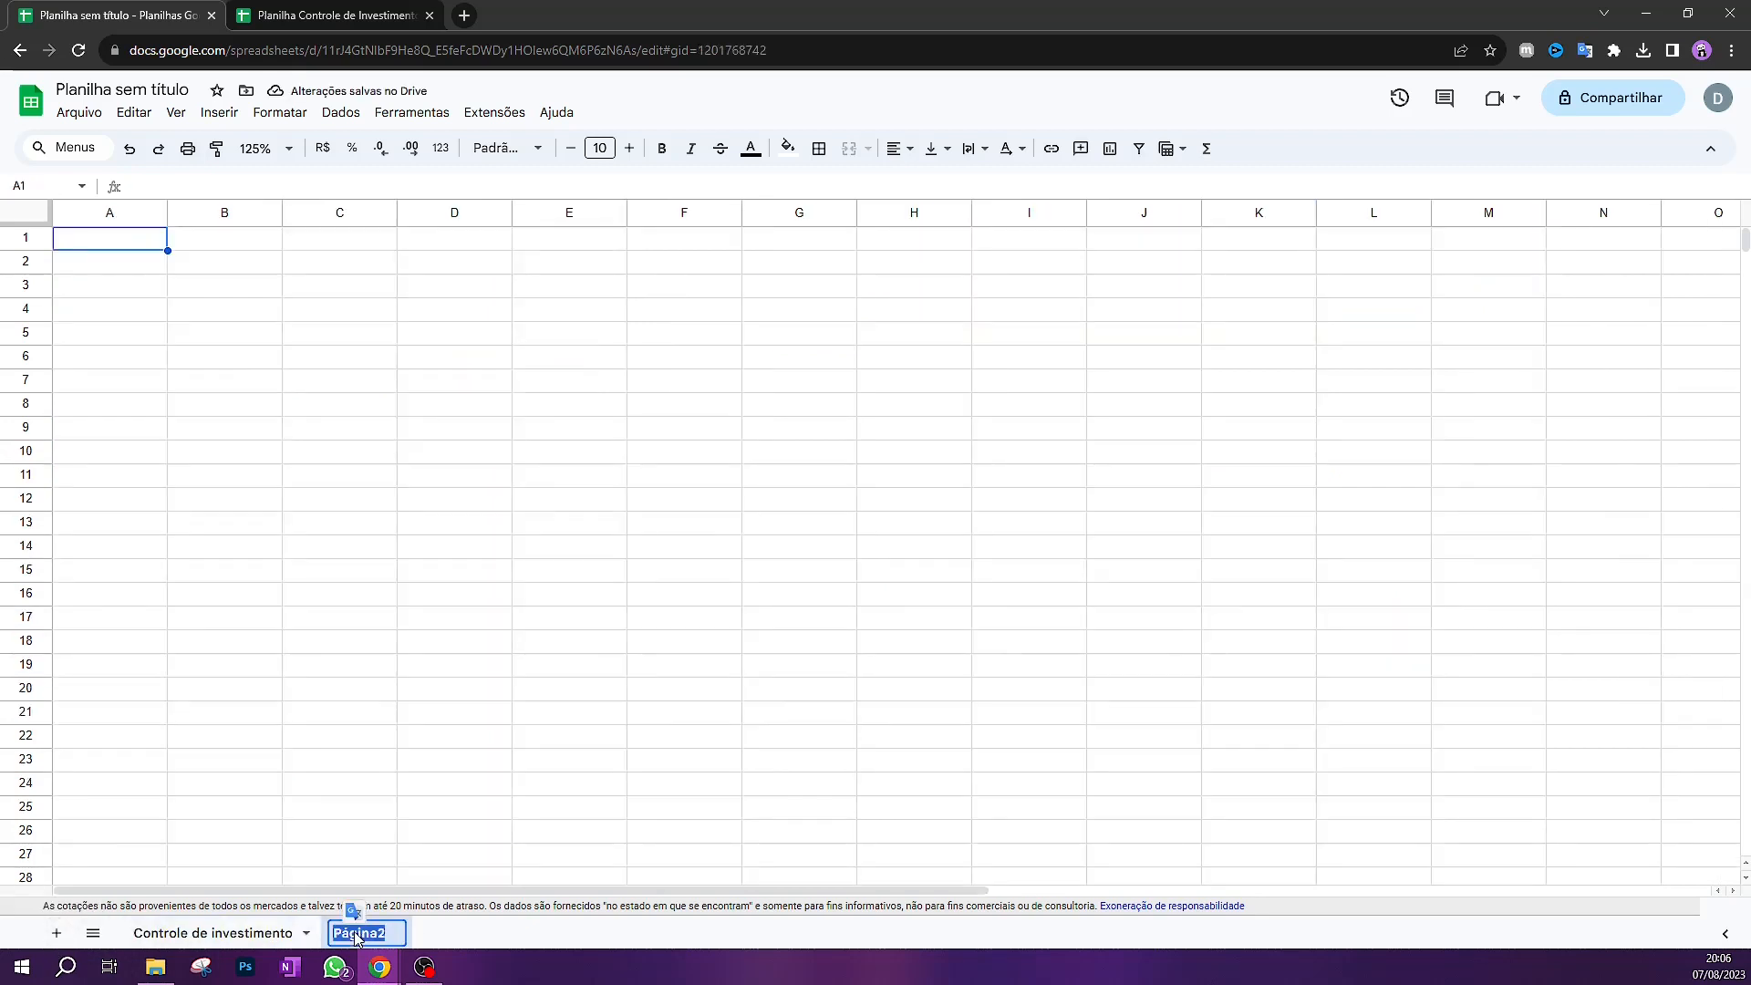
key("BackSpace")
type("Ativos")
key("Return")
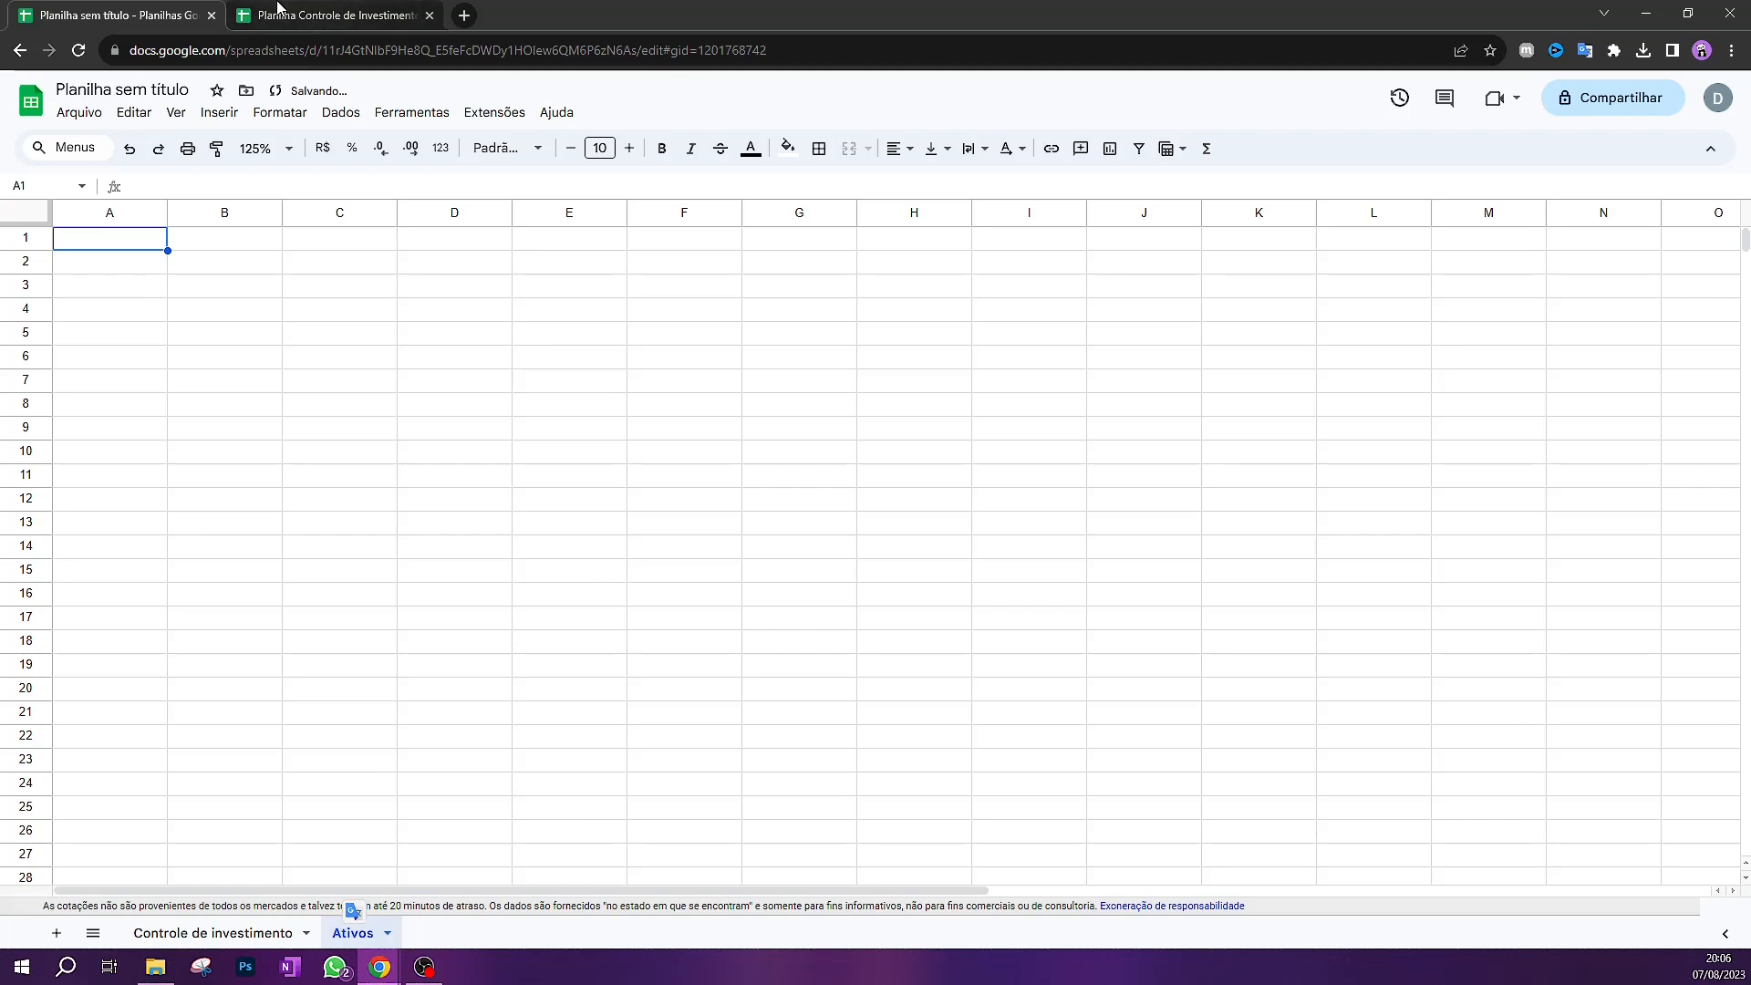
Switch to the Planilha Controle de Investimento spreadsheet, examine the TICKET and NOME DA EMPRESA columns on its Ativos sheet, and return to the untitled spreadsheet
left_click(278, 7)
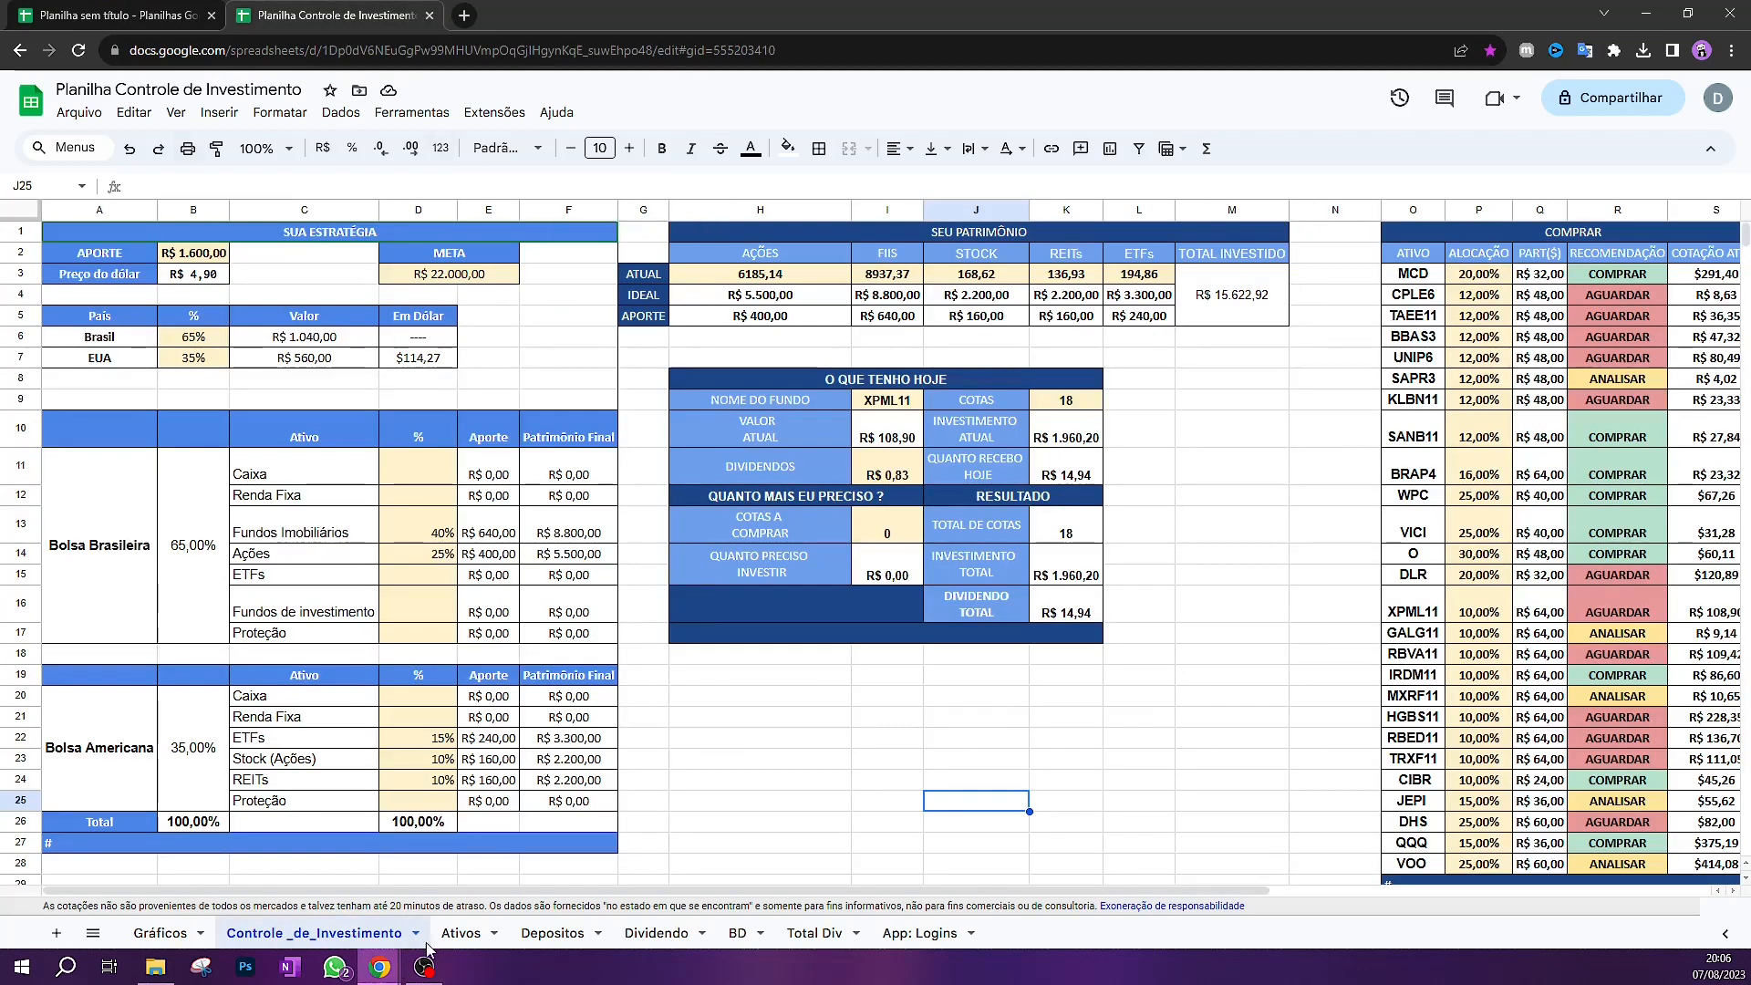
left_click(459, 929)
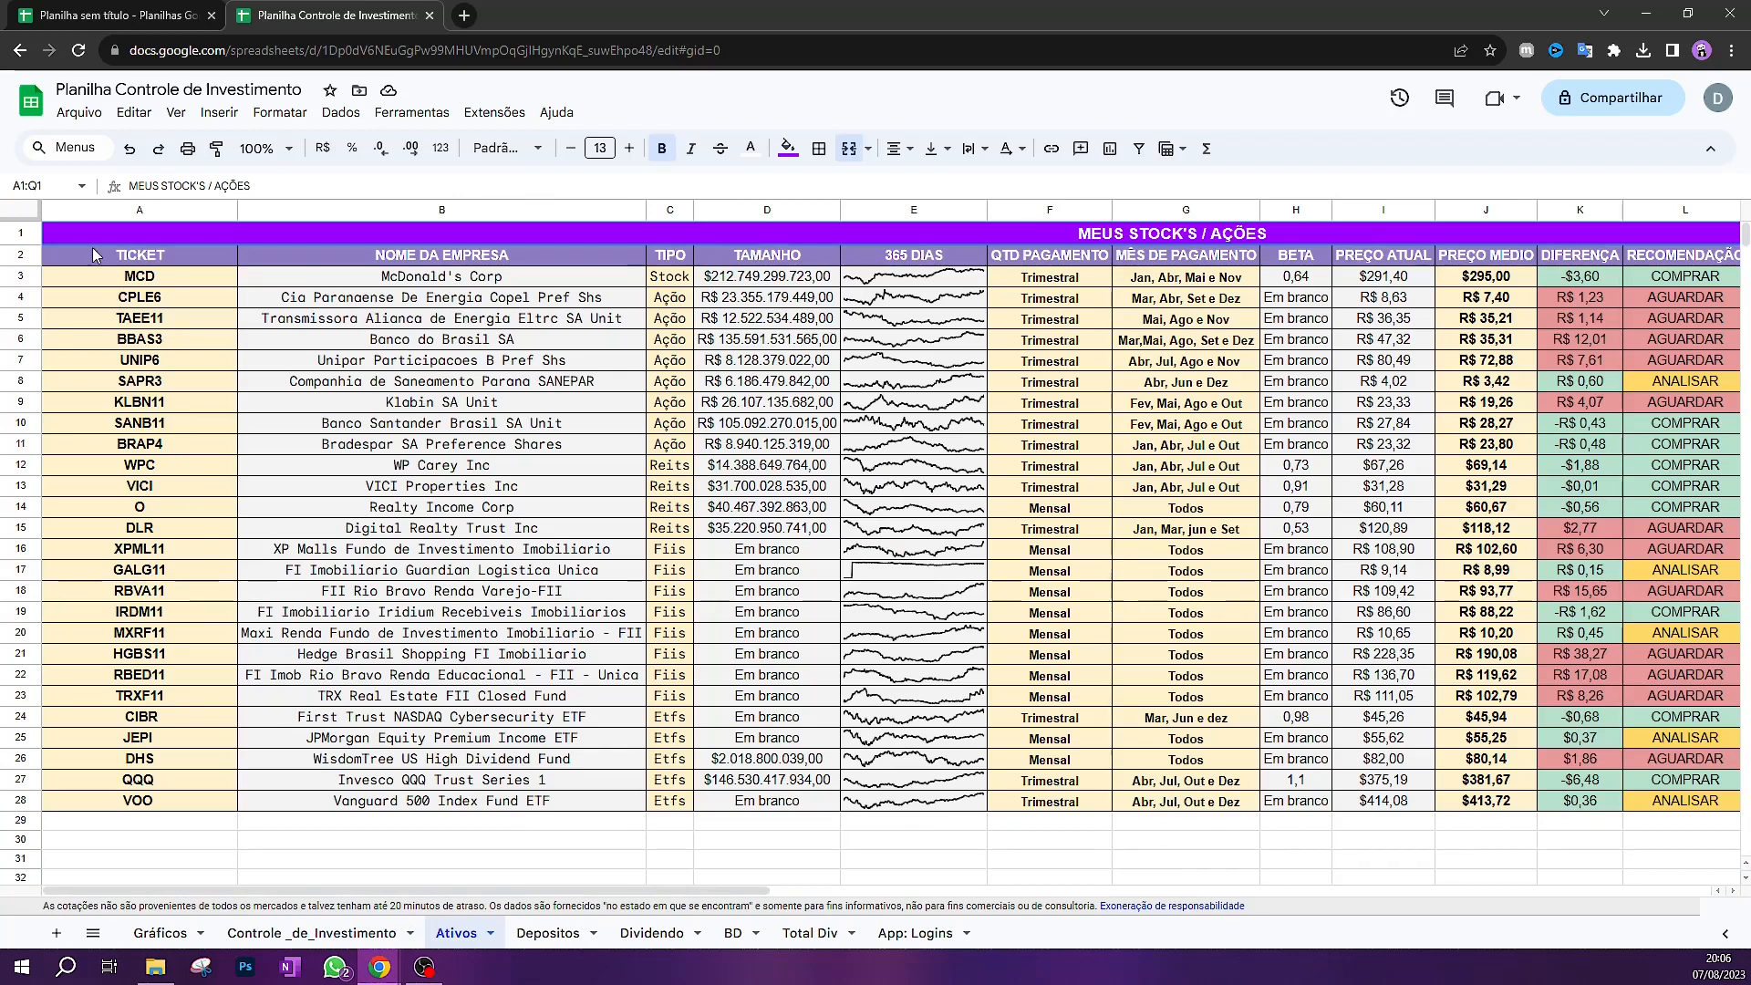
left_click_drag(152, 258, 146, 800)
left_click_drag(449, 255, 365, 766)
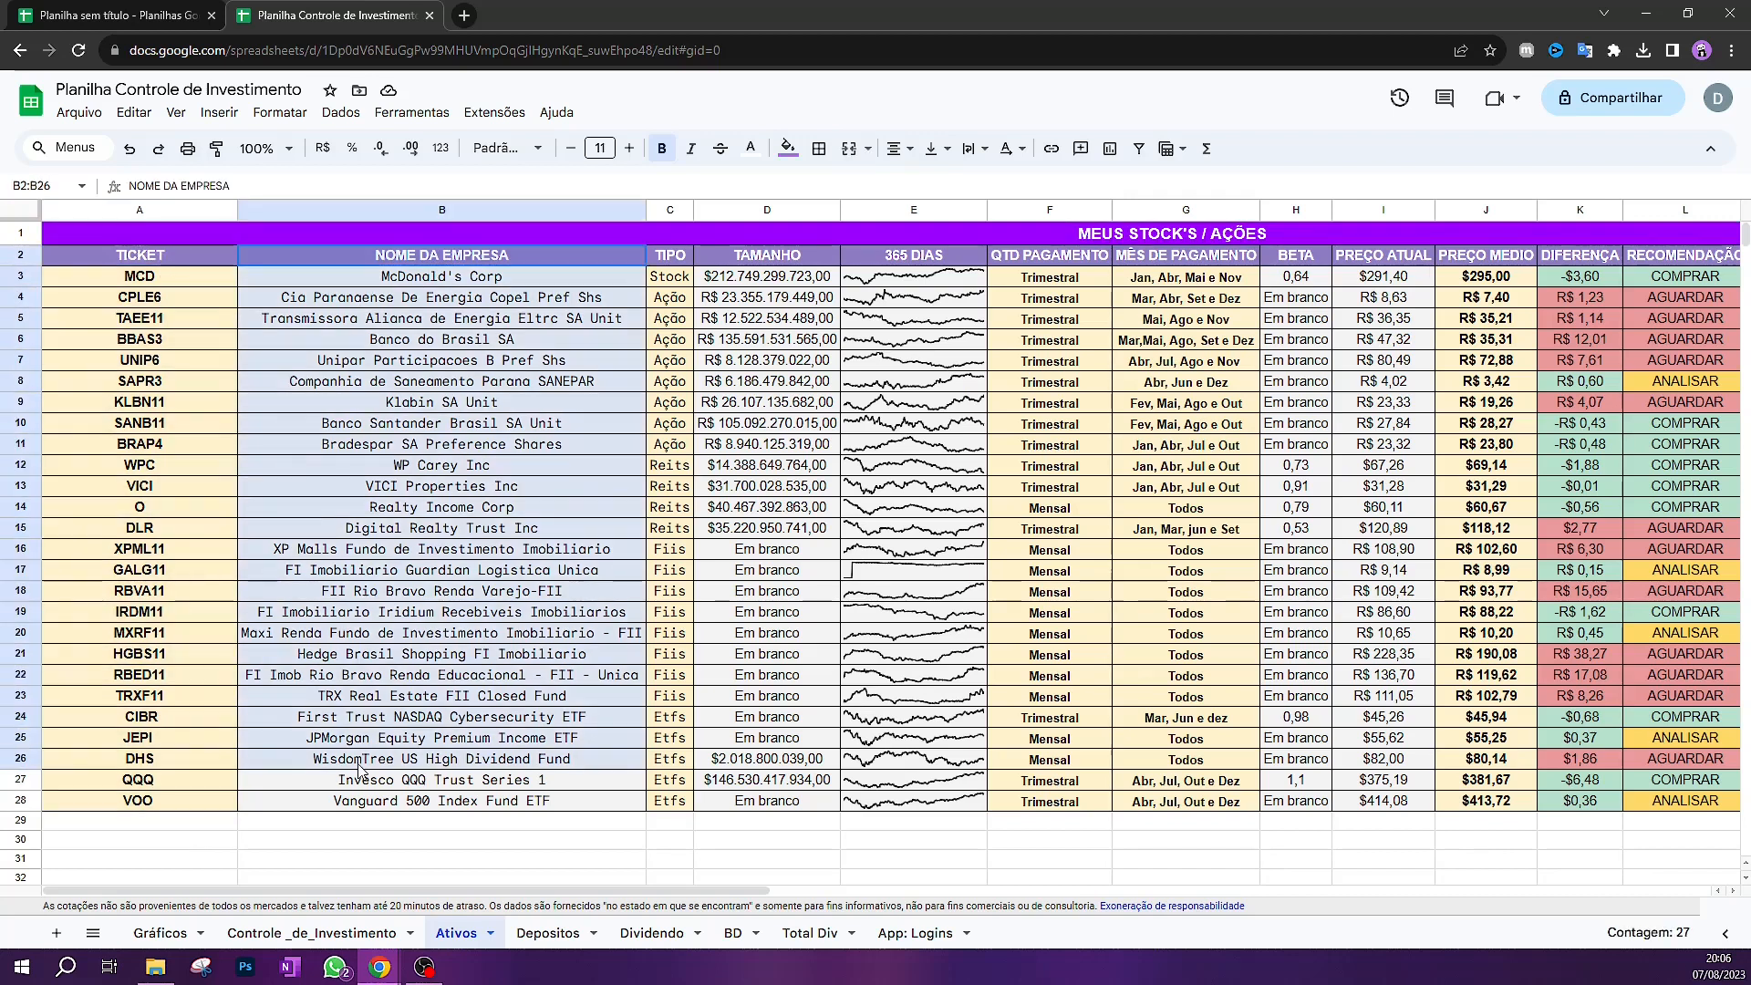
left_click(699, 835)
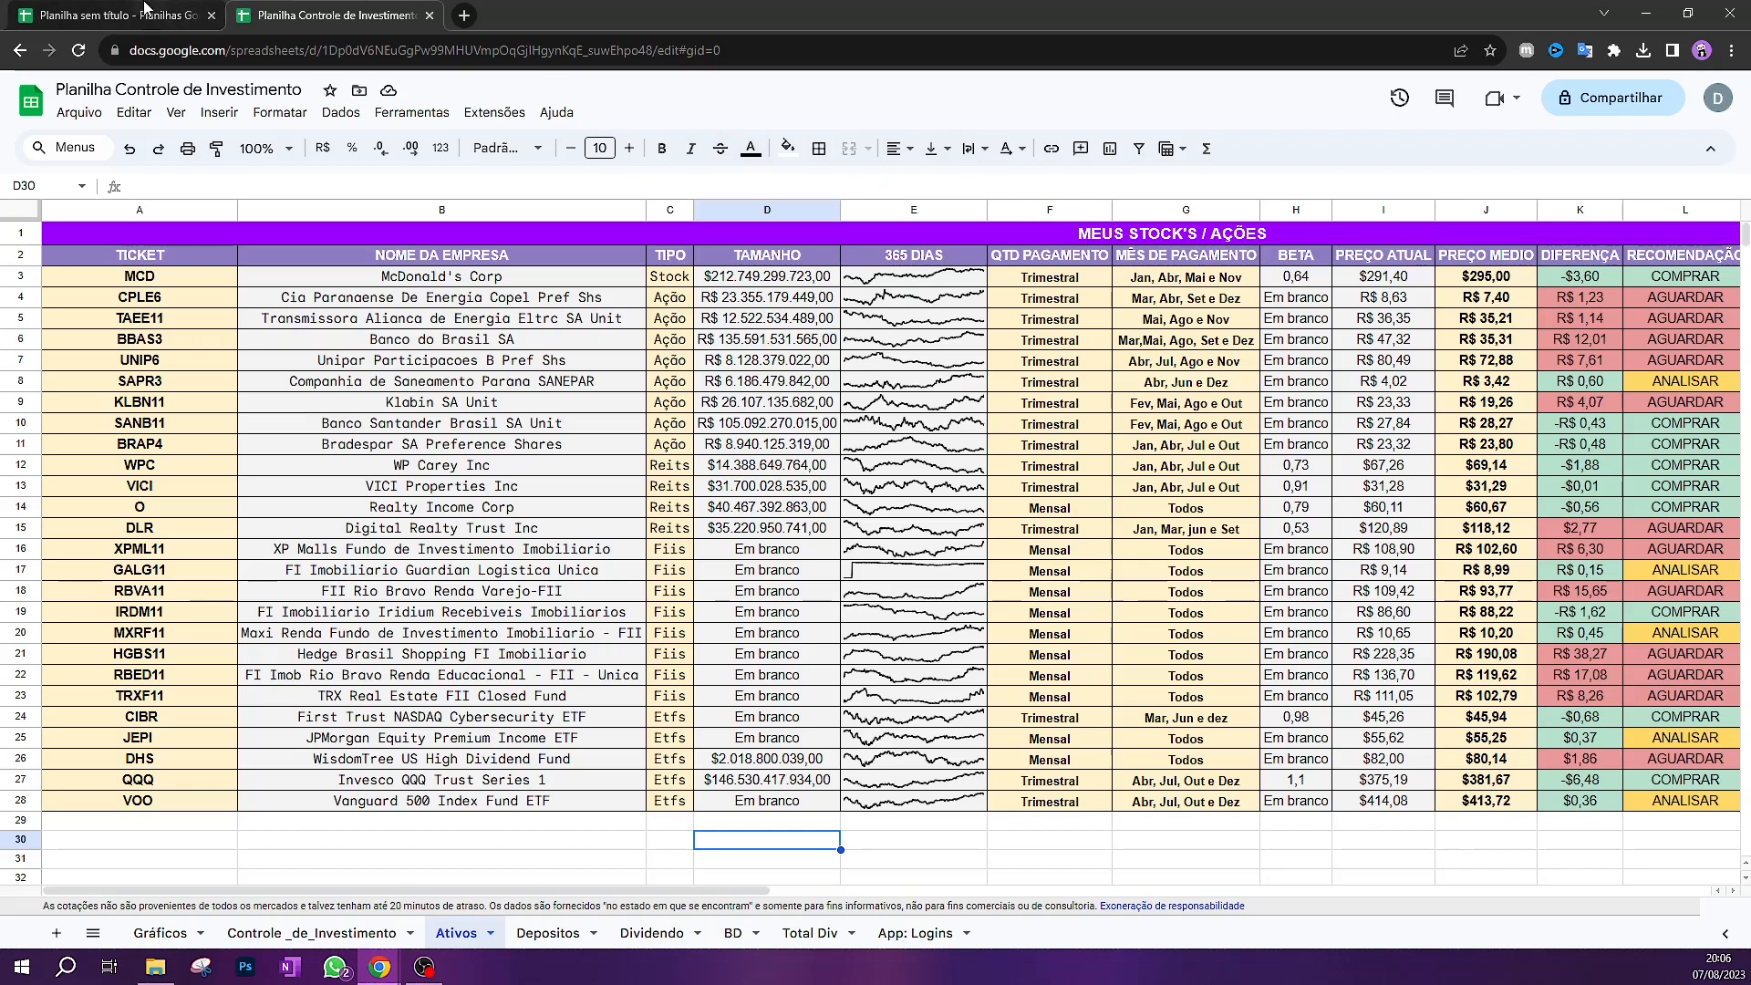
left_click(219, 12)
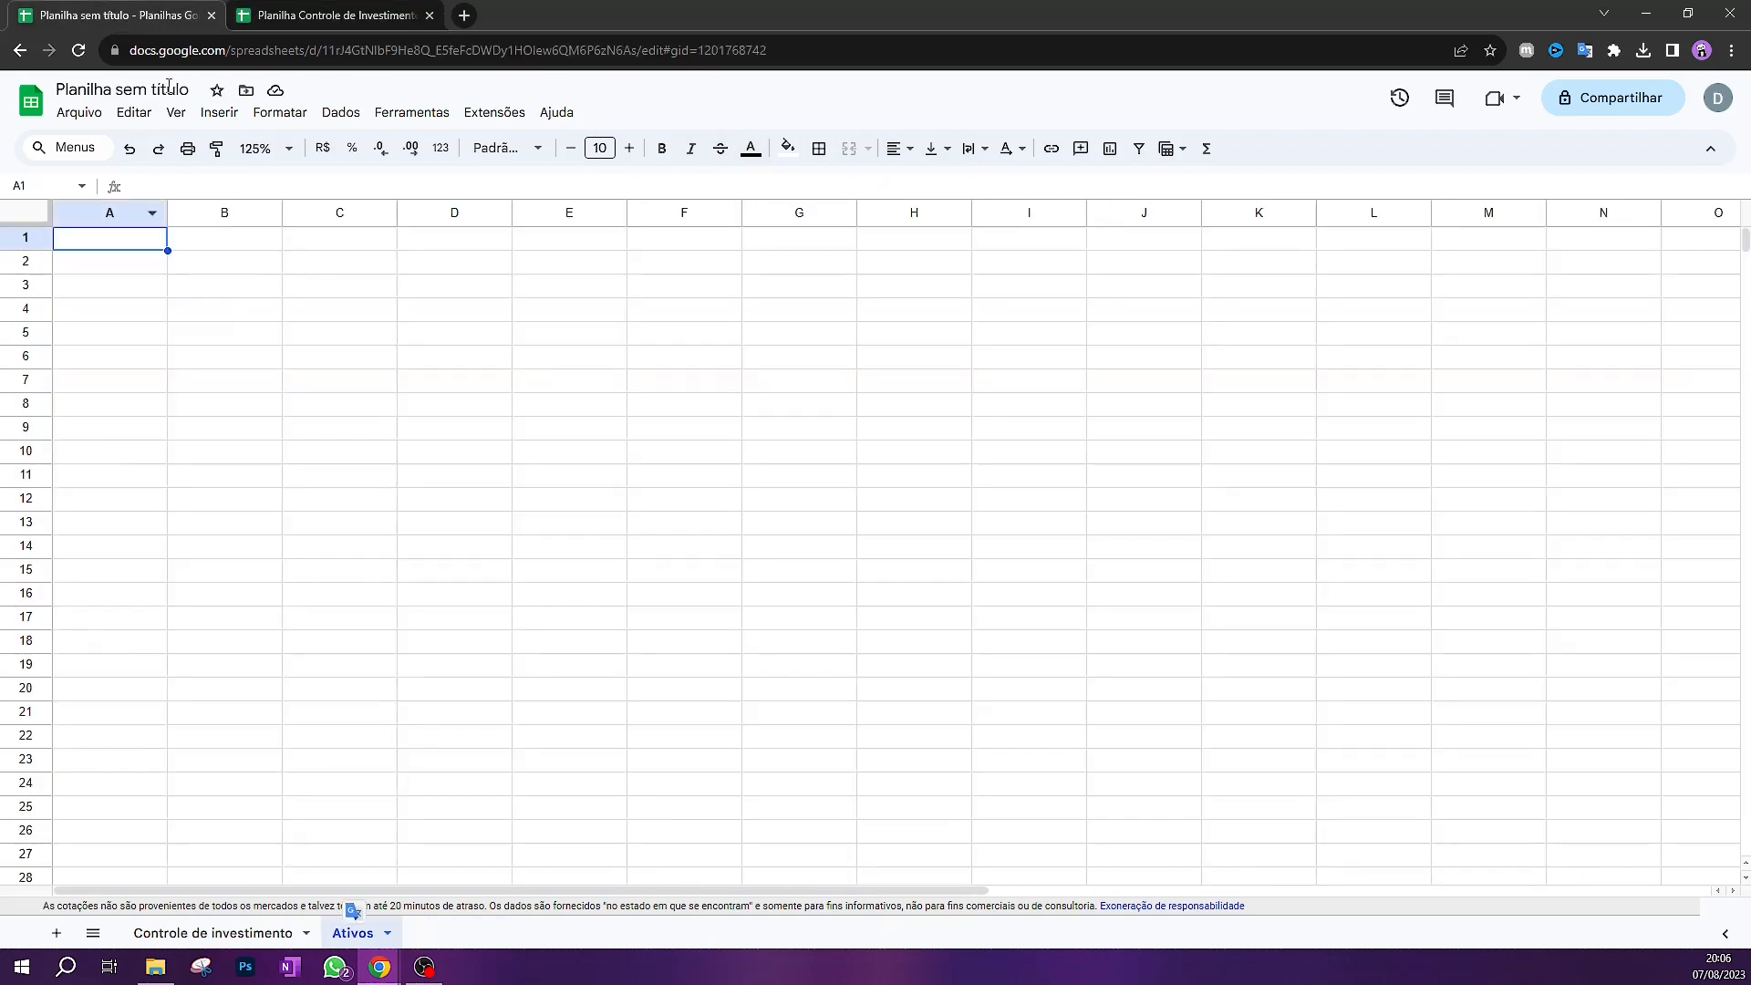
Merge cells A1:O1 on the Ativos sheet and enter the title MEUS ATIVOS
key("Down")
key("Down")
left_click_drag(117, 242, 1712, 228)
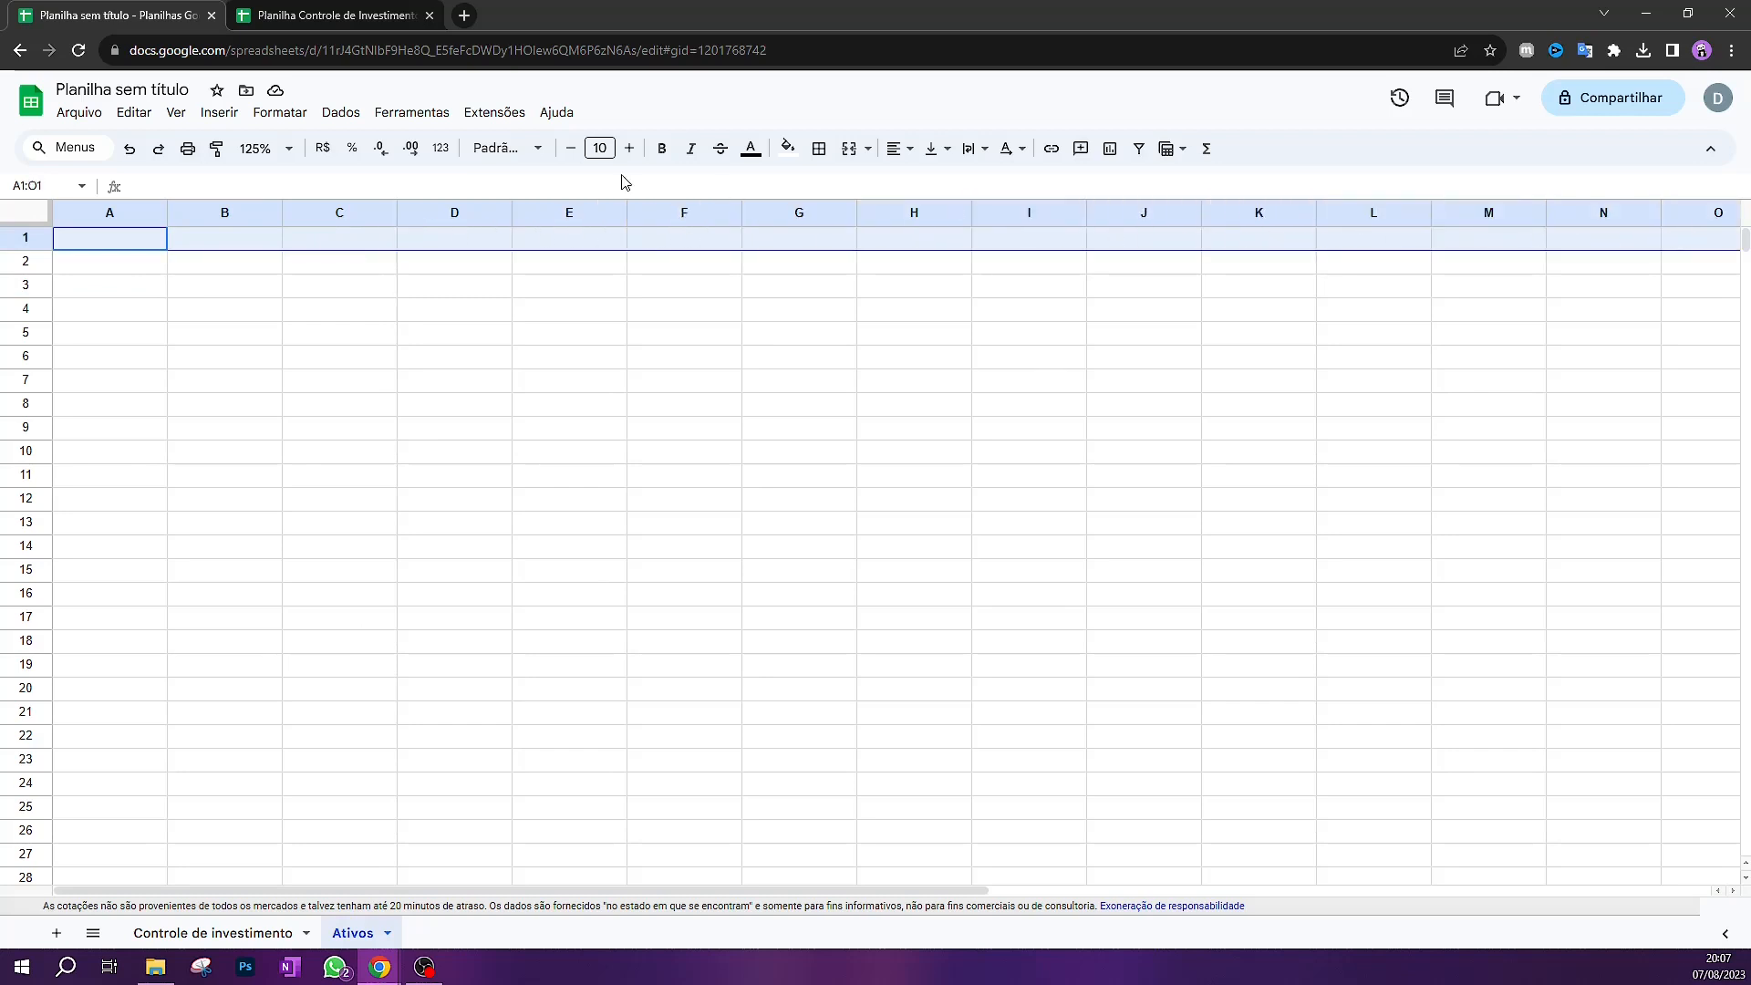
left_click(849, 148)
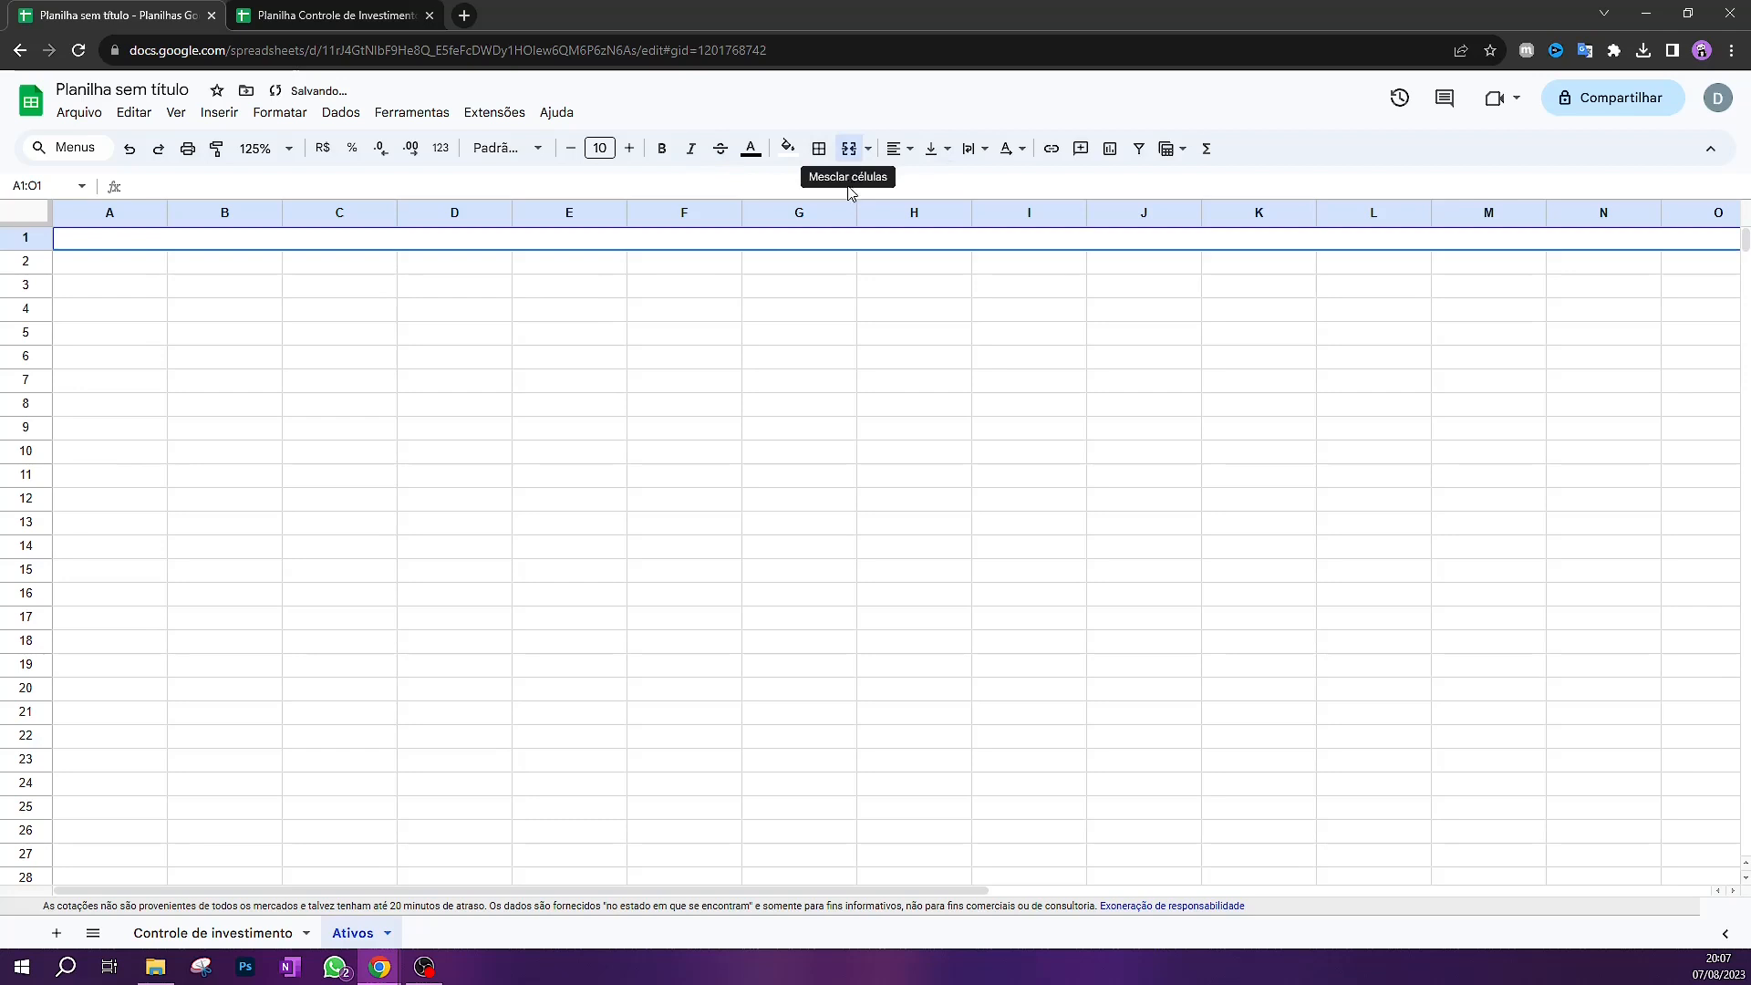
double_click(730, 239)
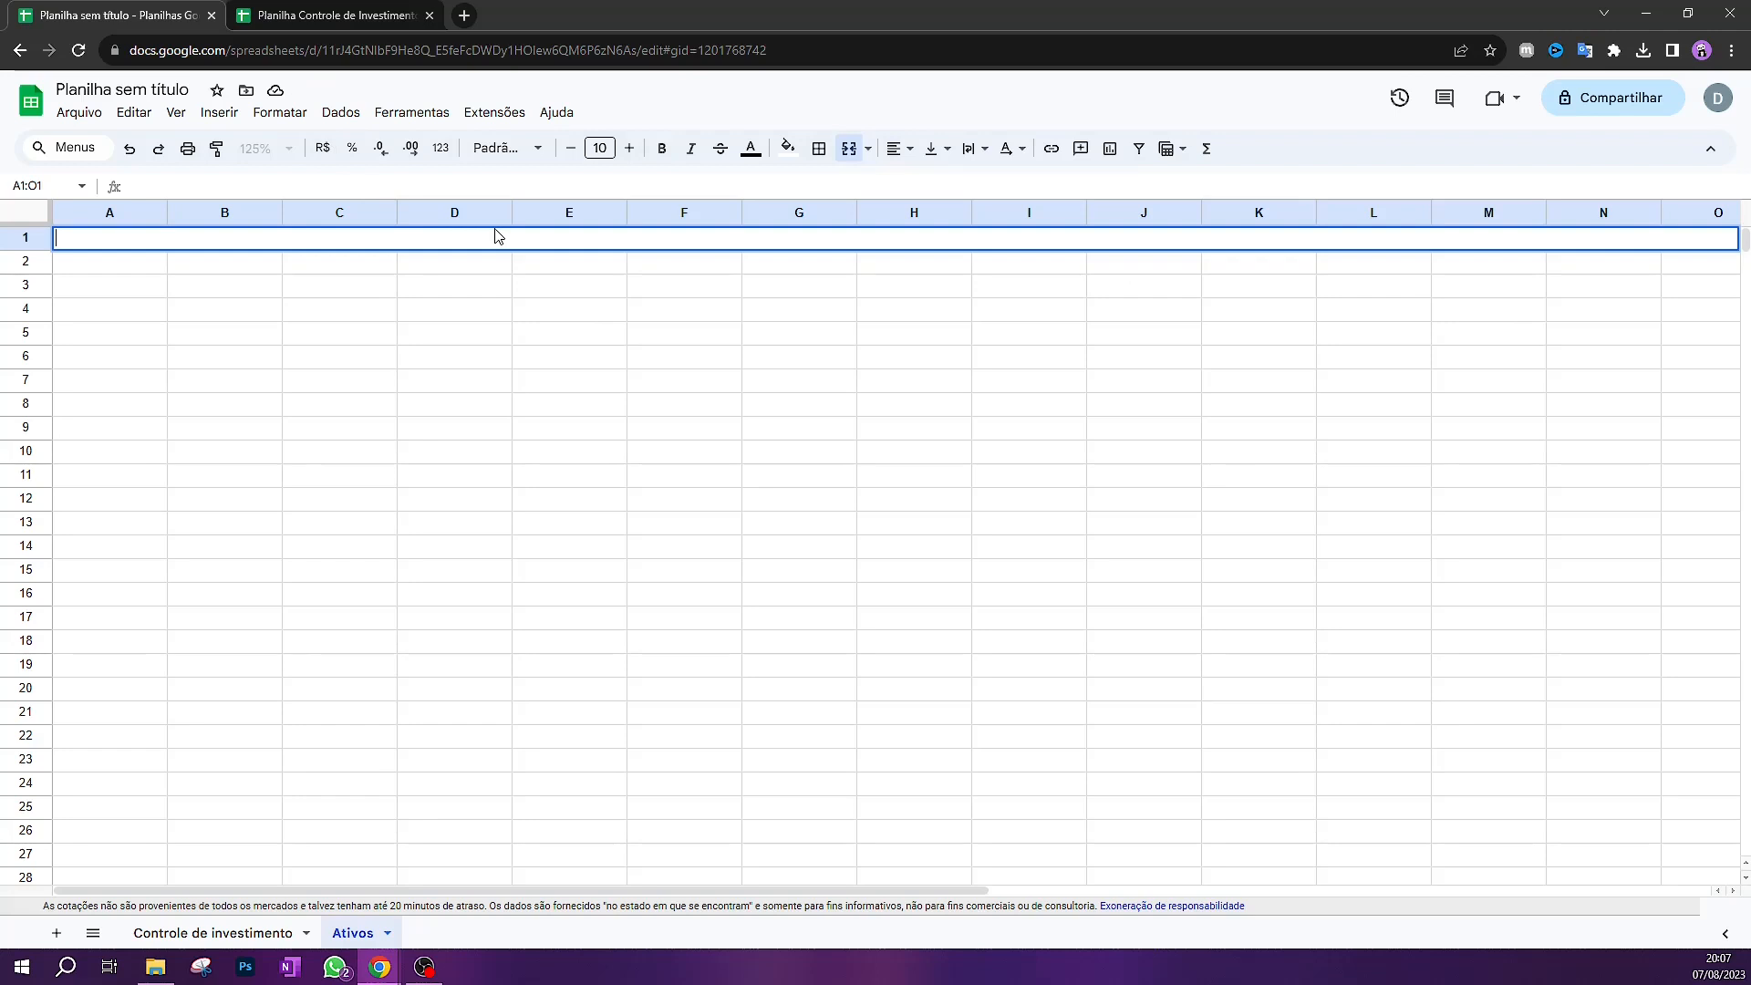
type("MEUS ATIVOS")
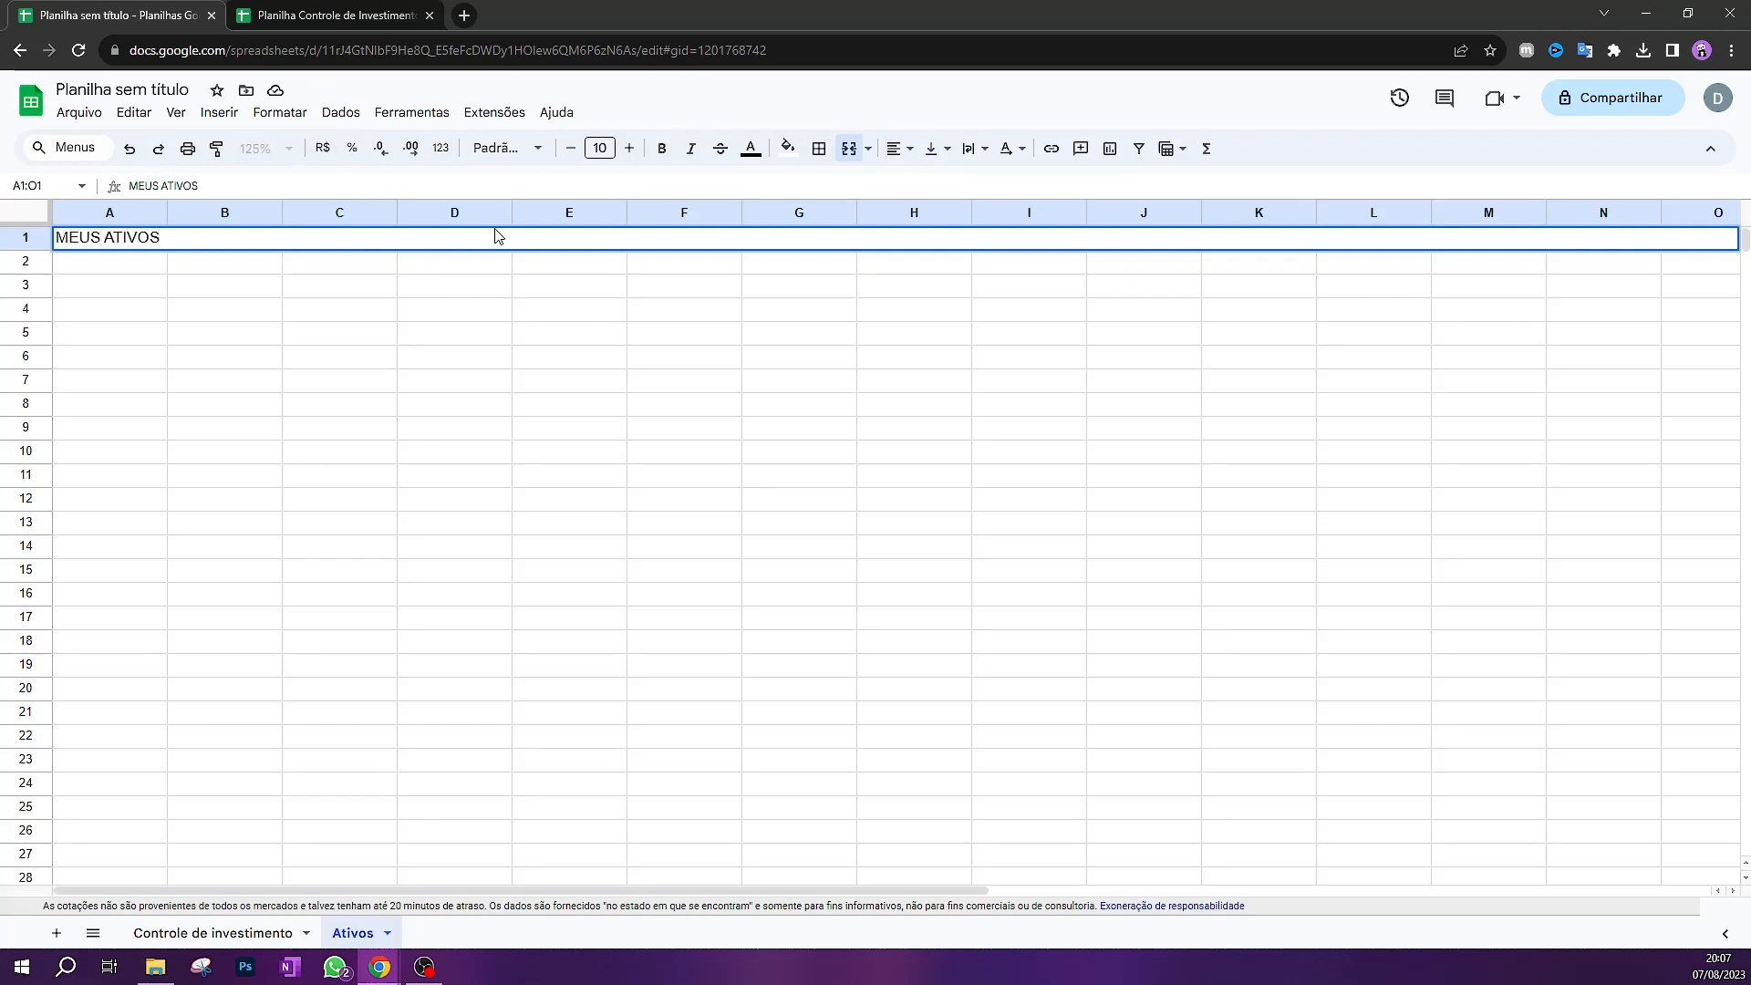
left_click(574, 420)
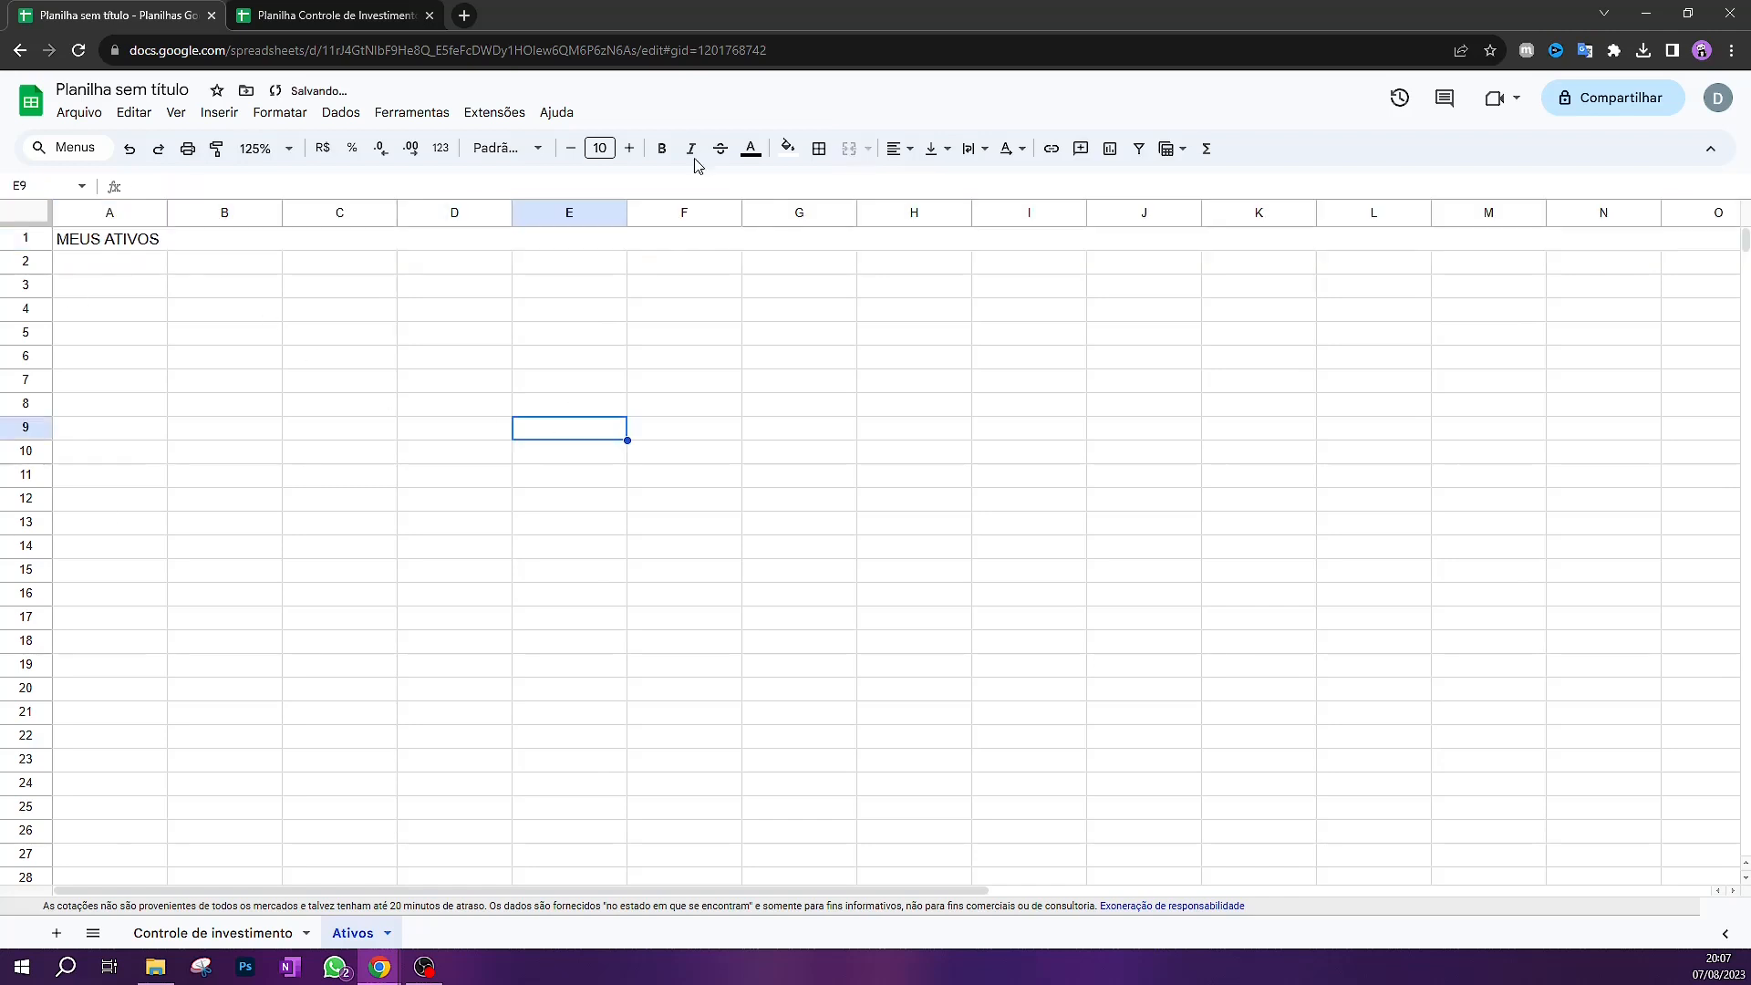
Center the MEUS ATIVOS title horizontally and fill its merged cell with cornflower blue
left_click(441, 242)
left_click(897, 148)
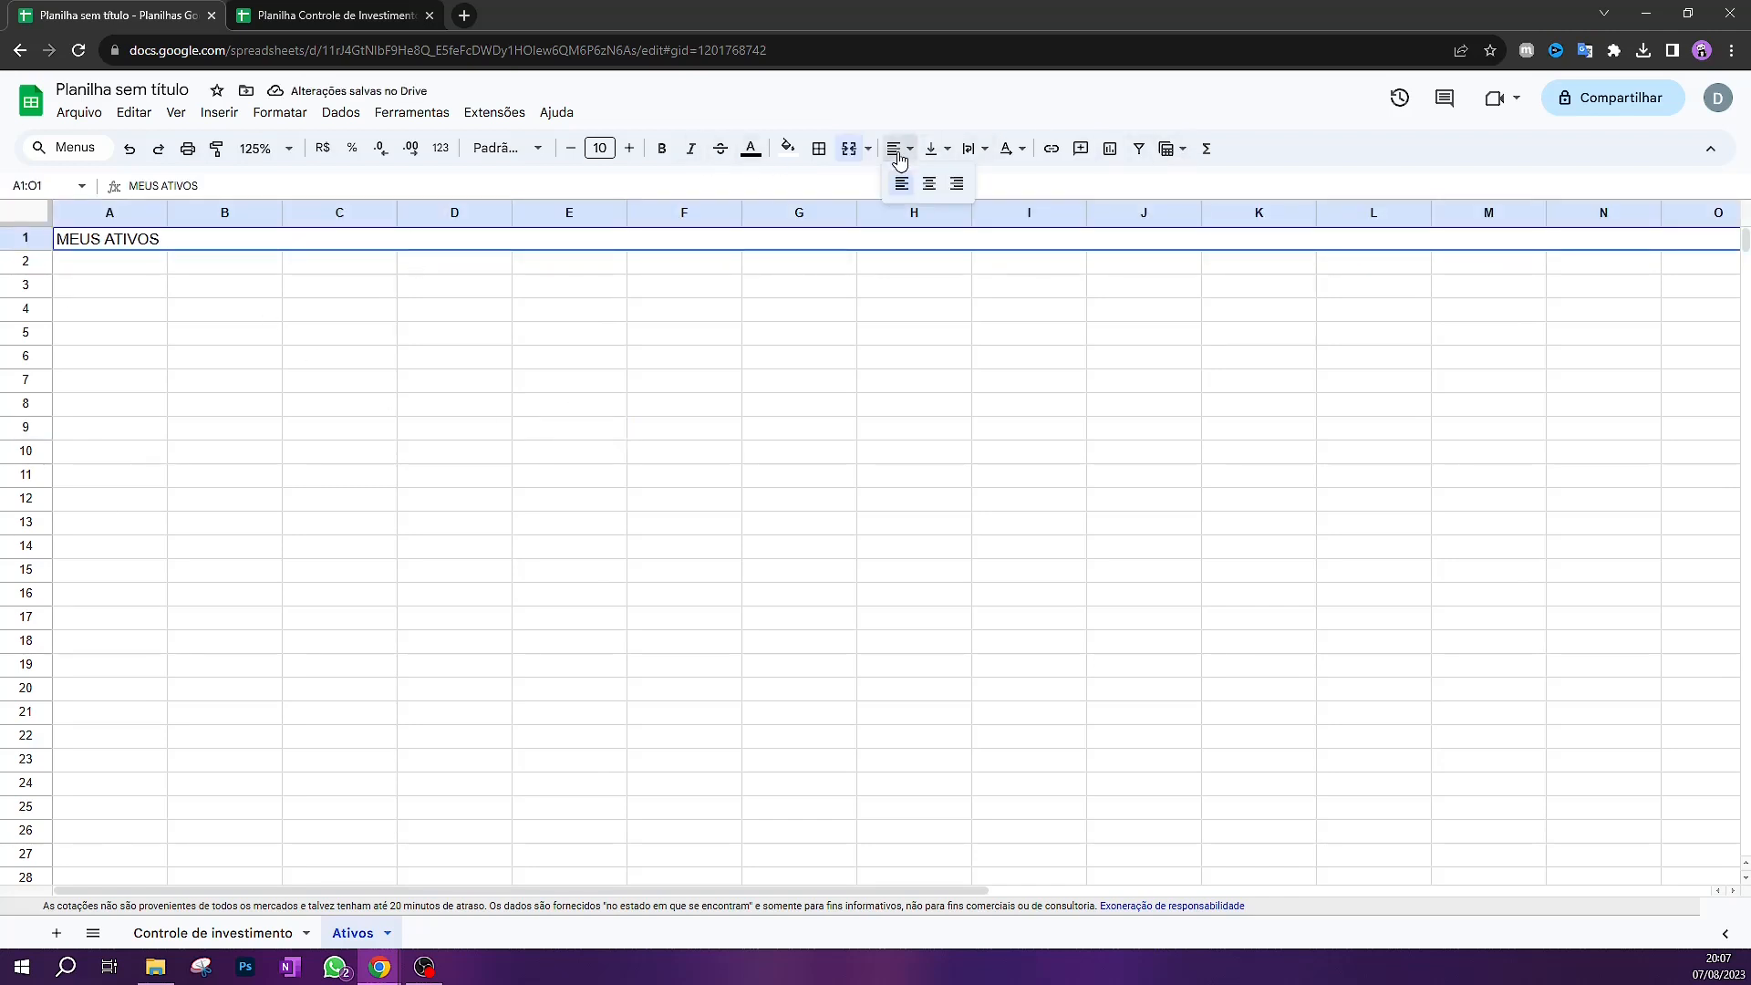
left_click(929, 183)
left_click(788, 147)
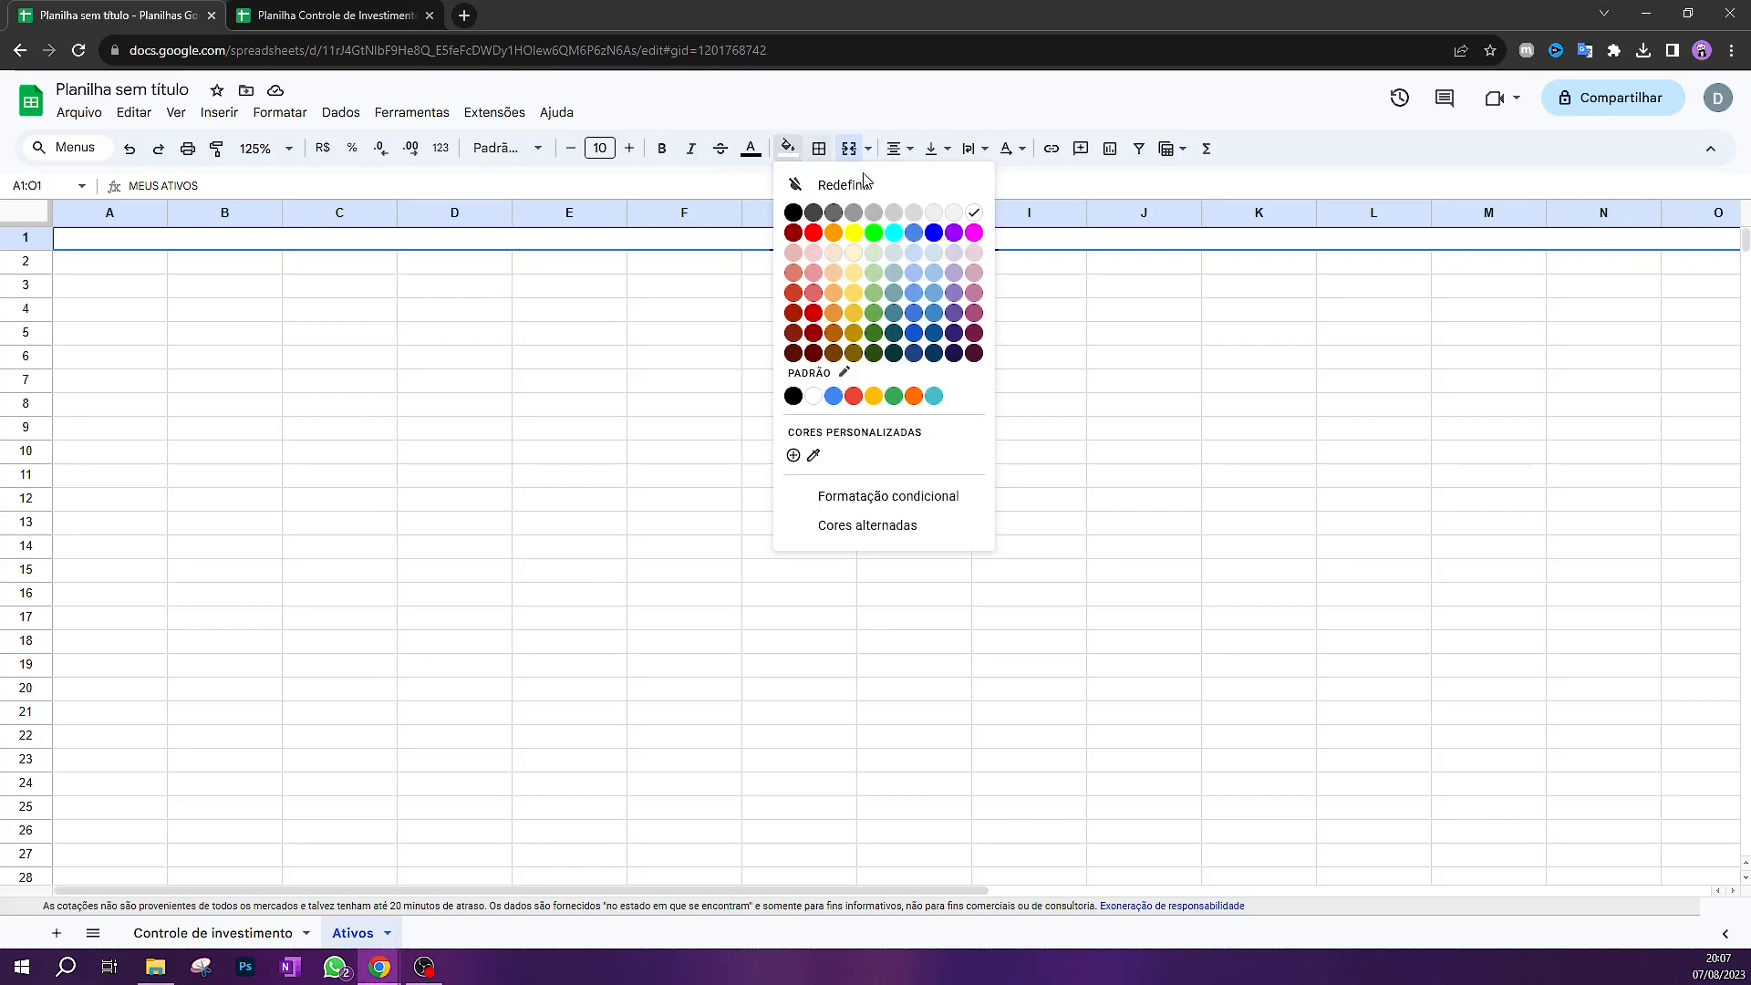
left_click(913, 235)
left_click(968, 338)
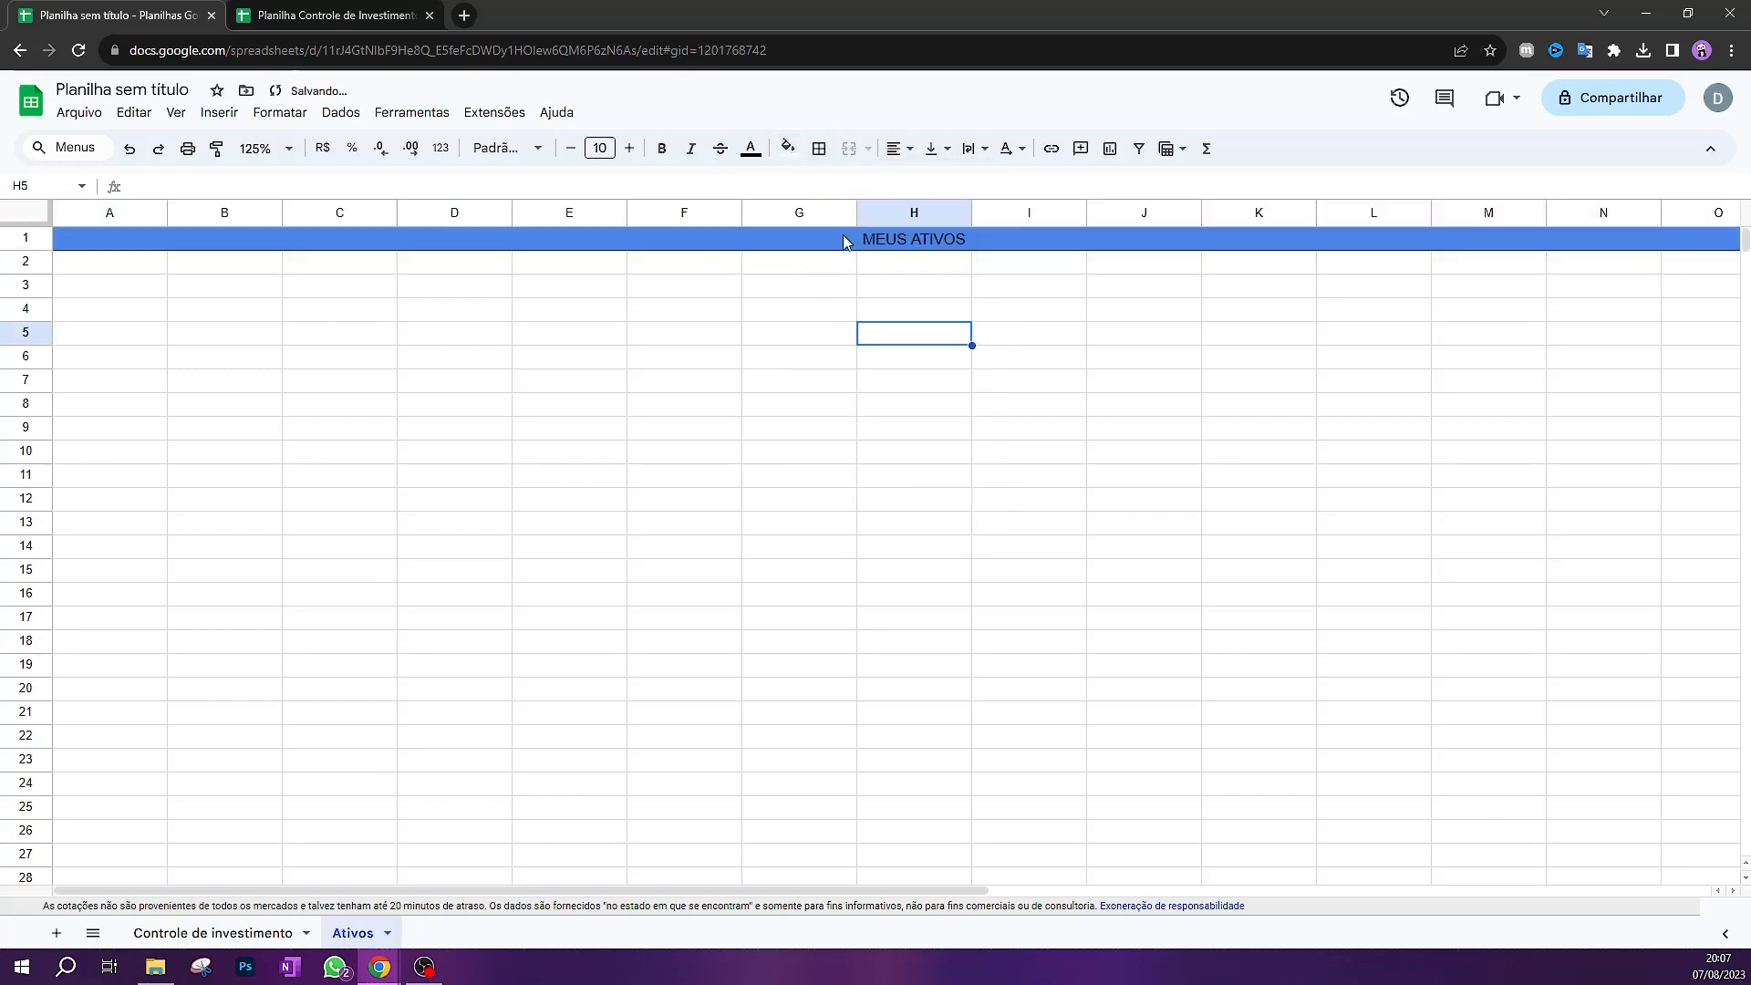
Make the MEUS ATIVOS title text white and bold
left_click(910, 239)
left_click(751, 148)
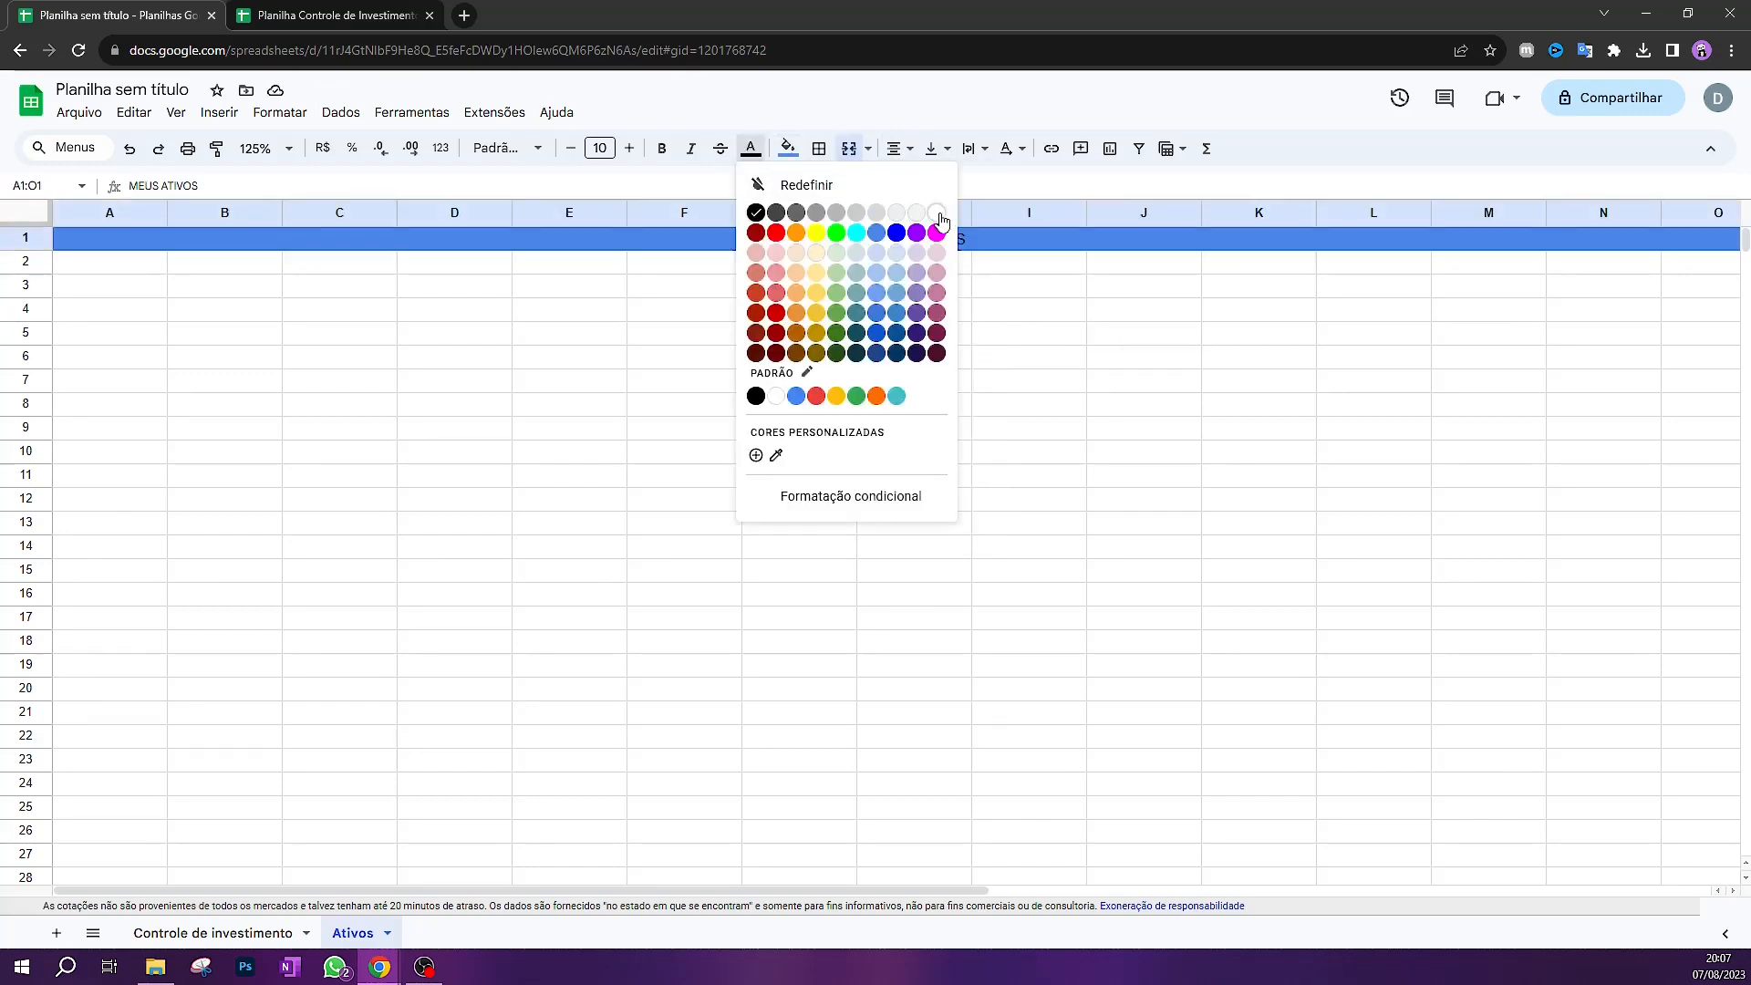
left_click(936, 216)
left_click(662, 157)
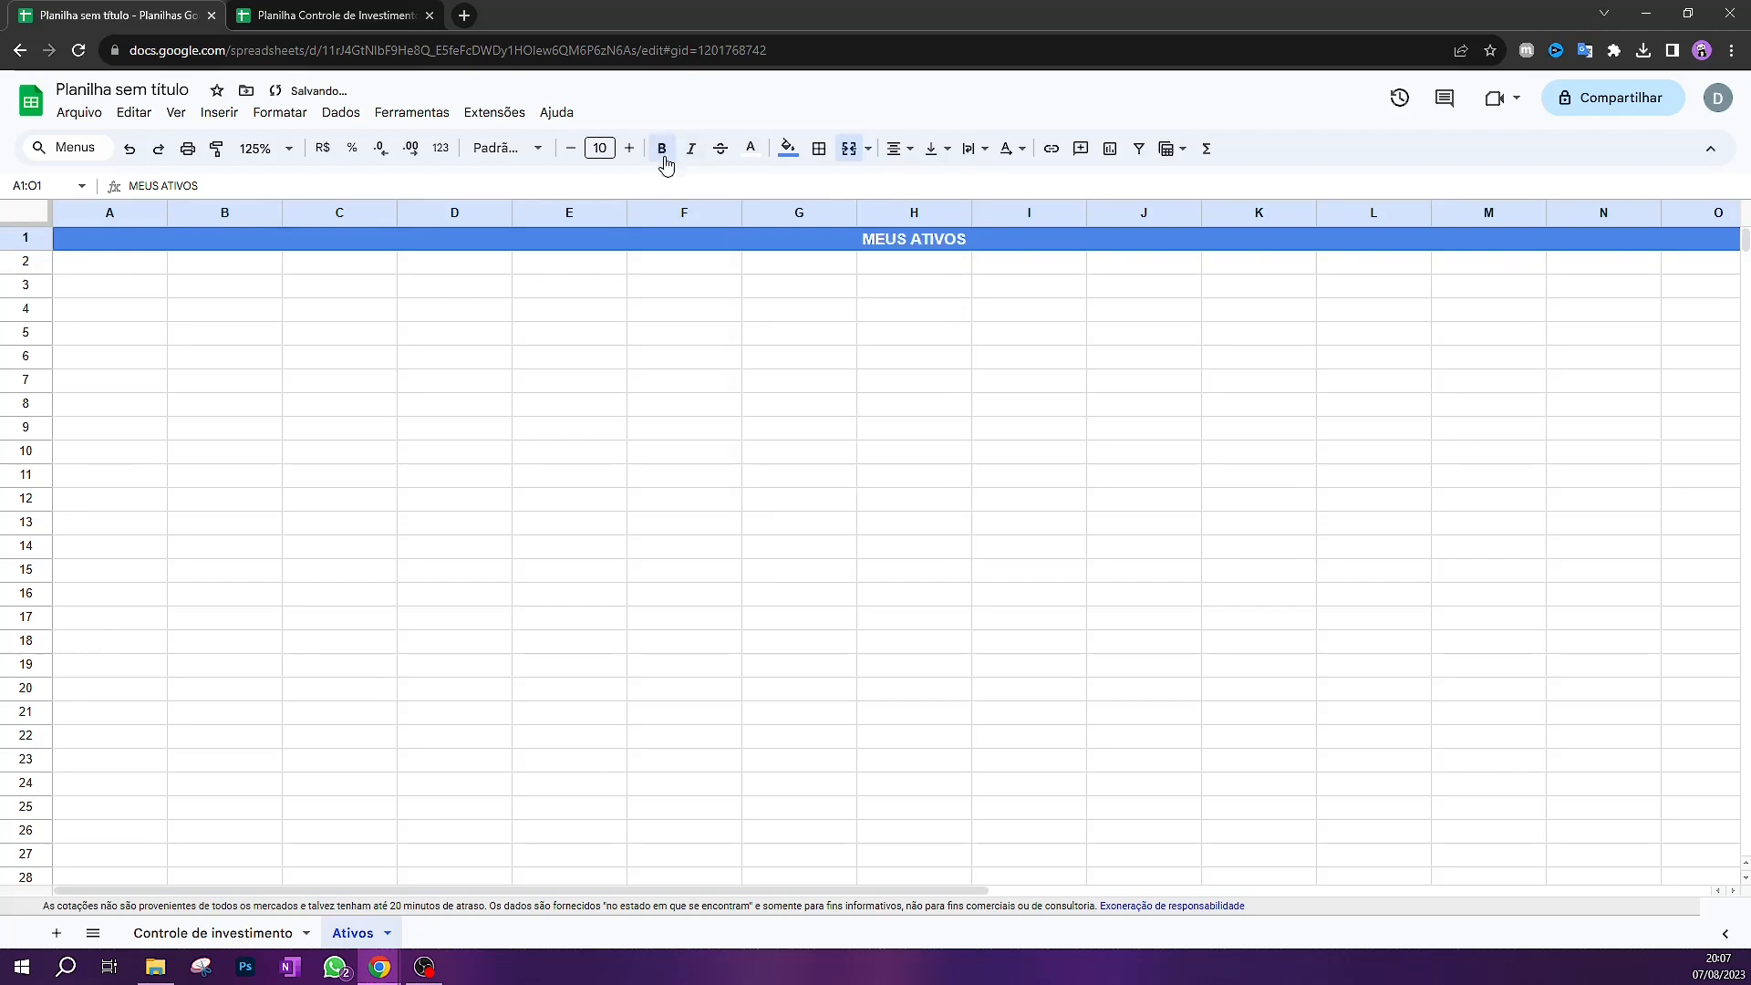
left_click(983, 326)
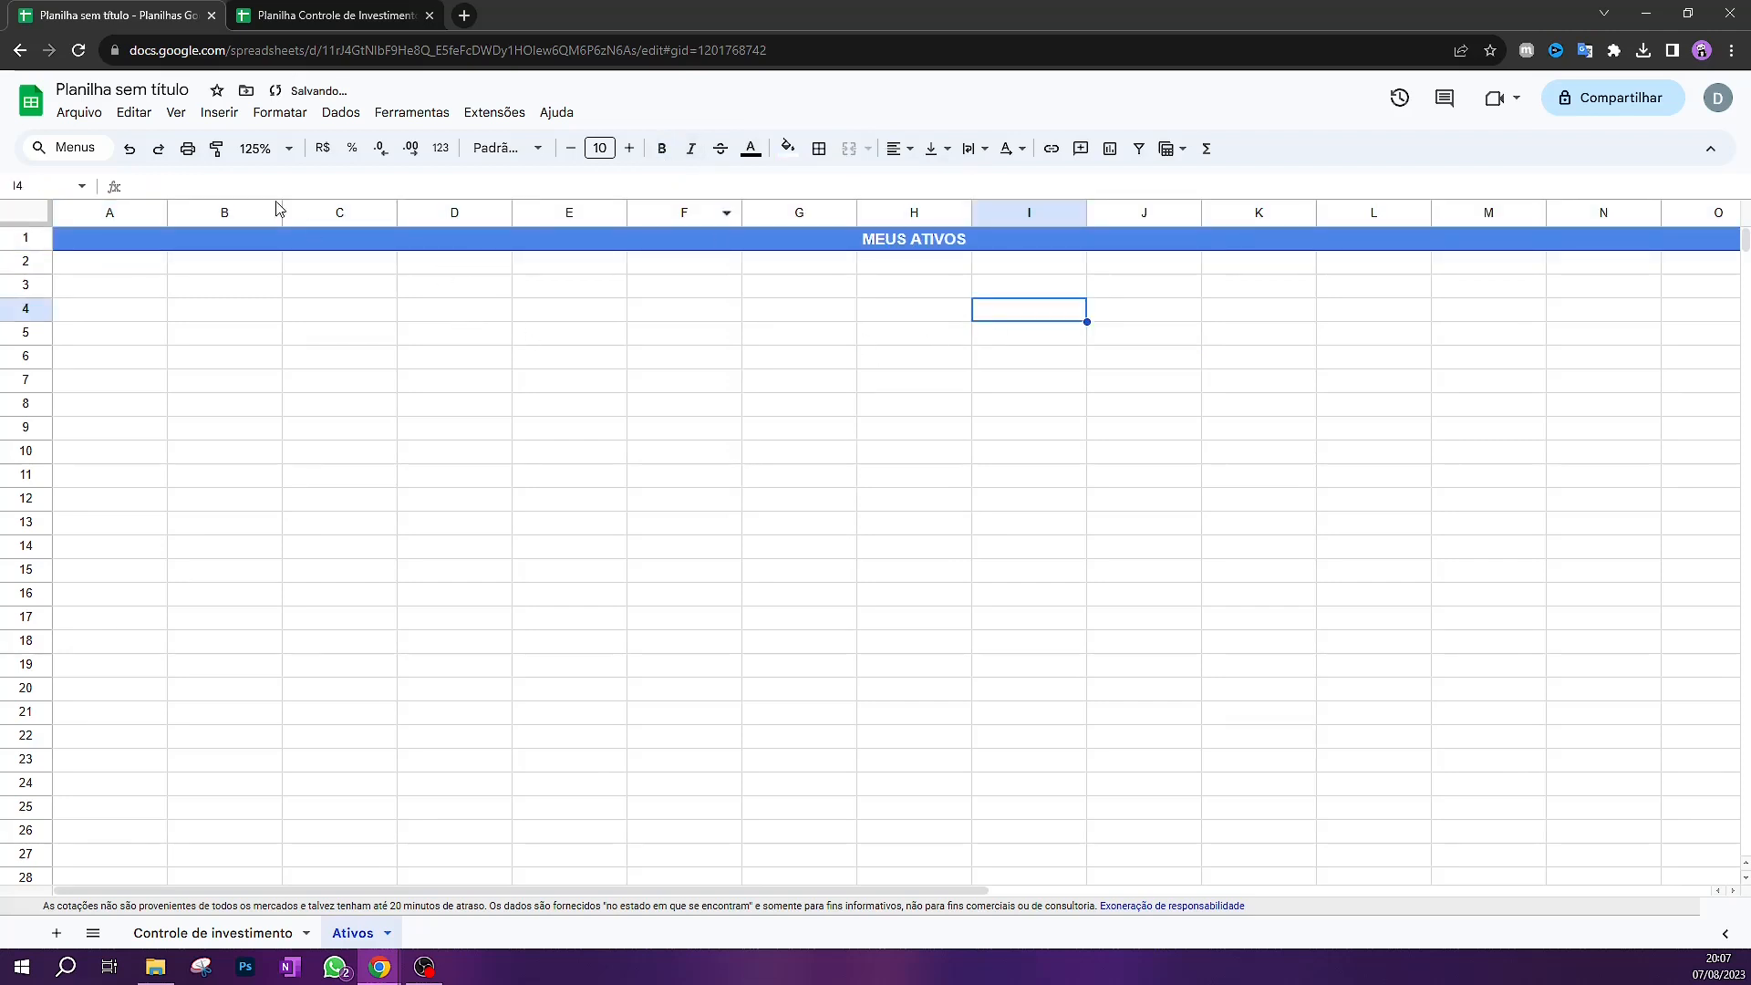
Fill cell A2 with a light blue and copy its formatting across B2:O2
left_click(116, 269)
left_click(293, 285)
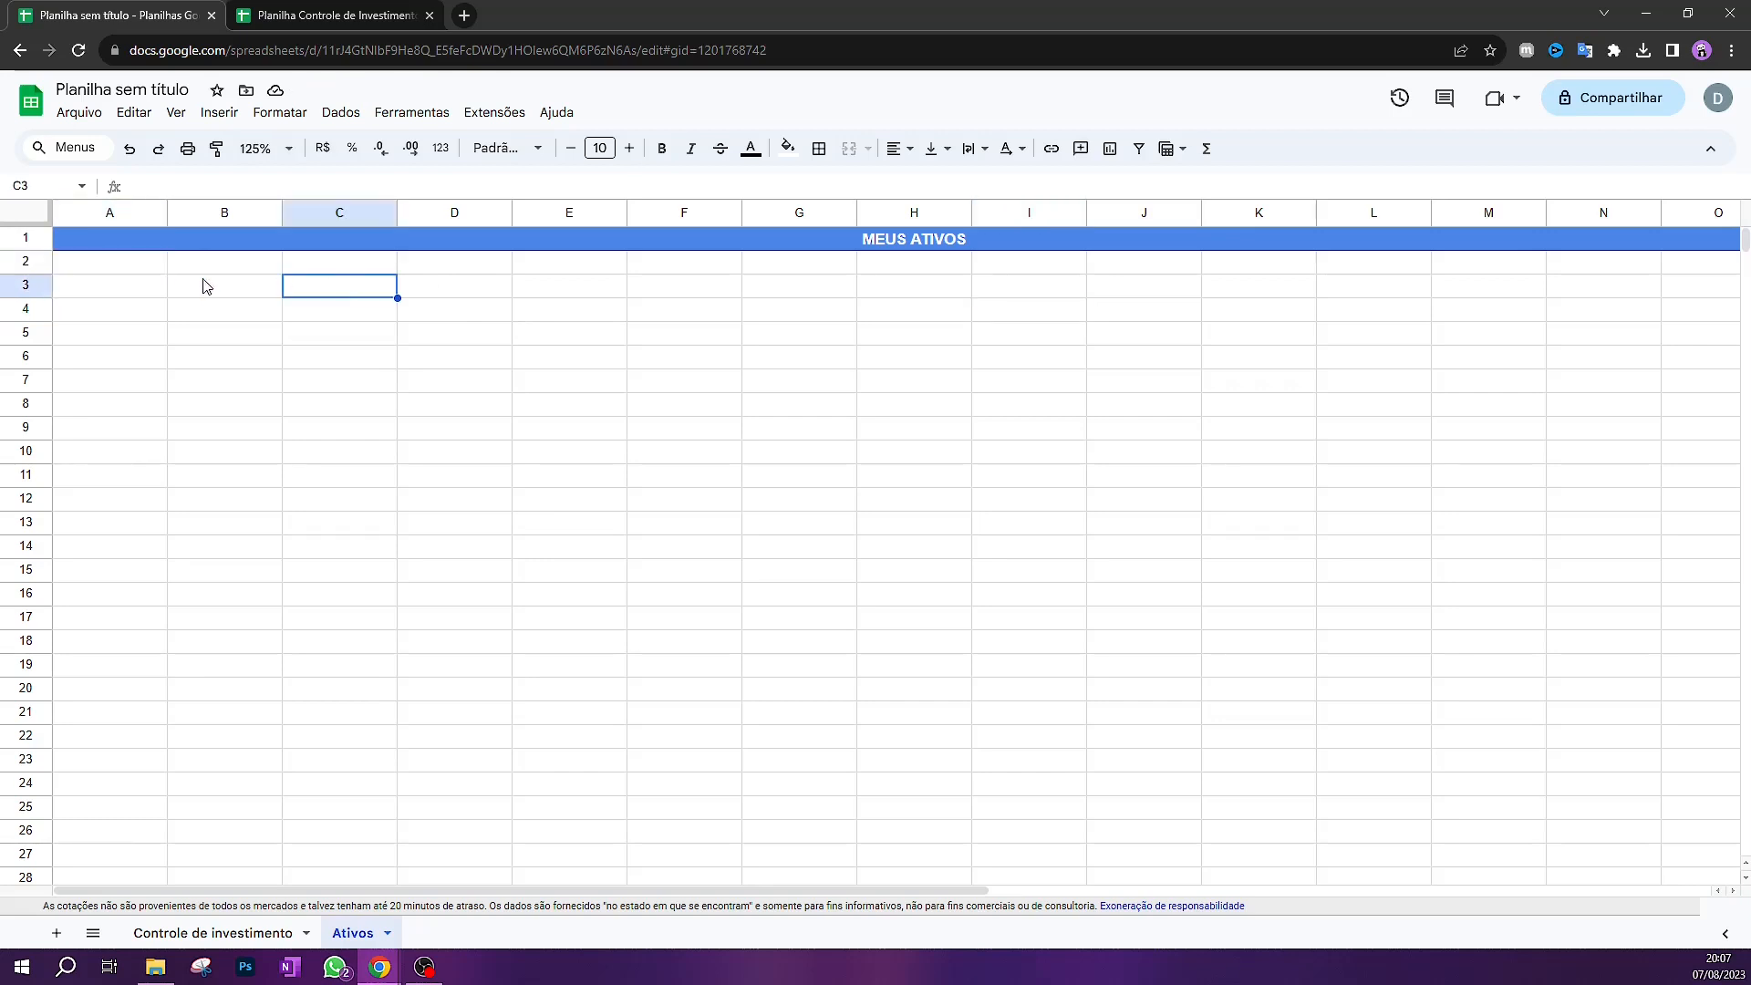
left_click(128, 269)
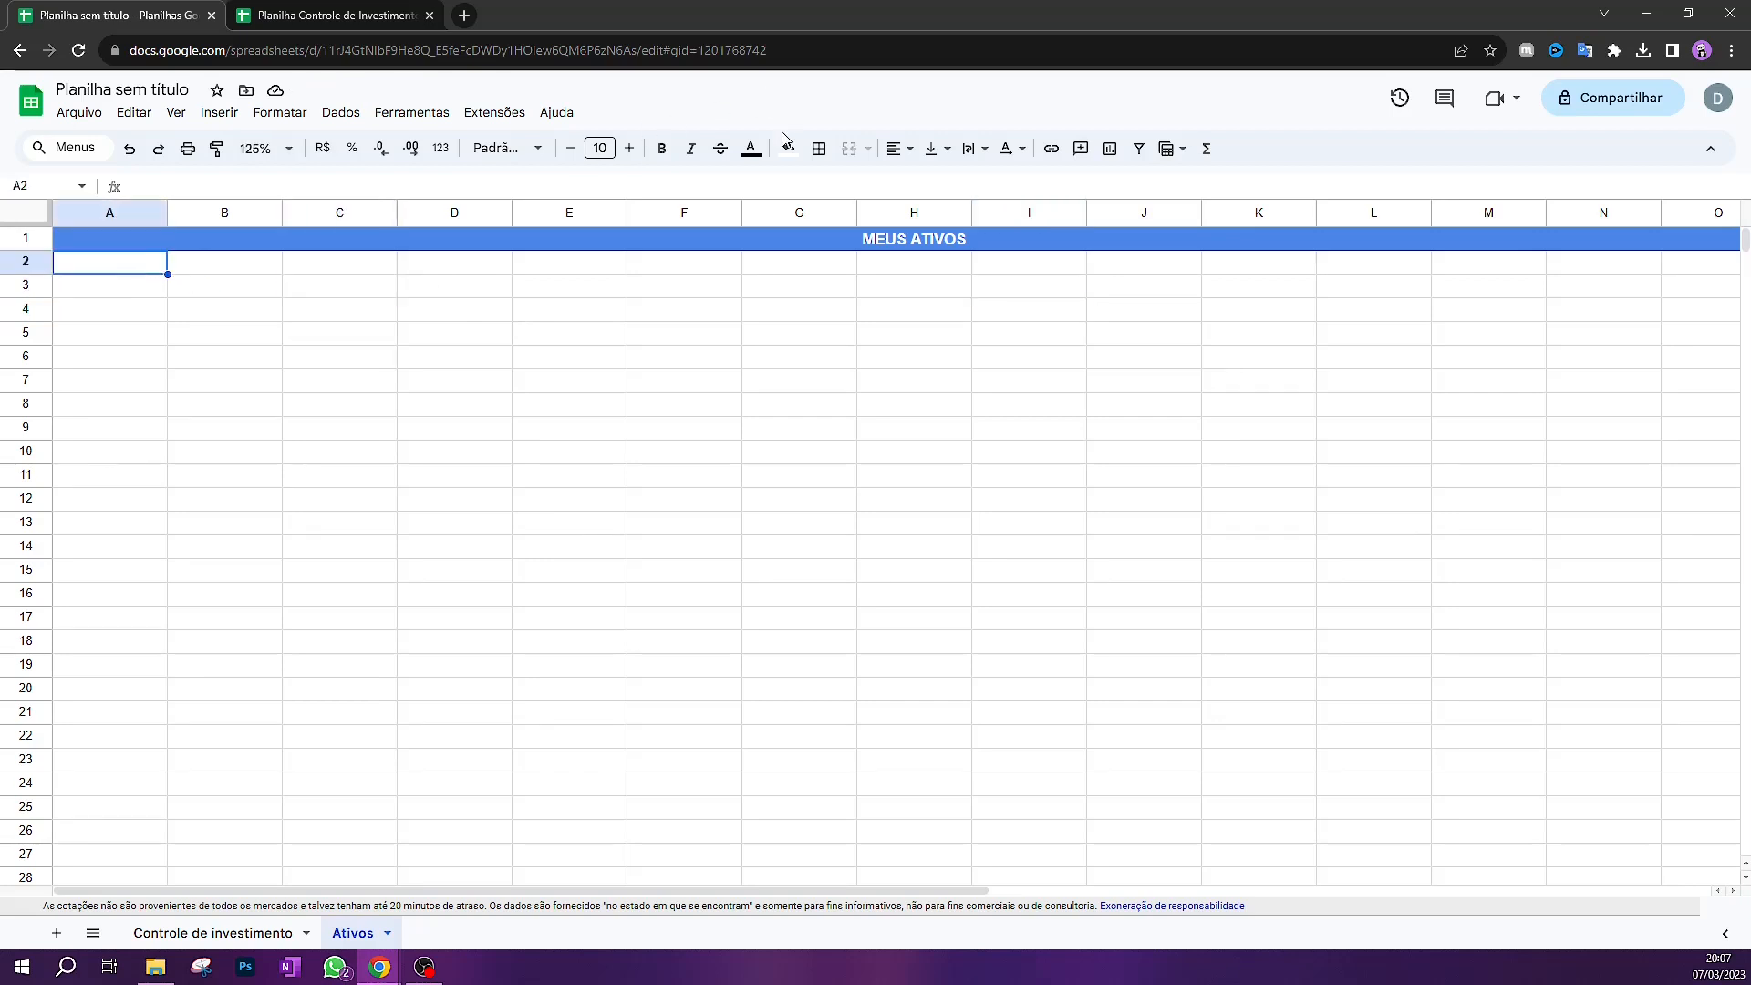
left_click(788, 147)
left_click(939, 258)
left_click(119, 306)
left_click(122, 266)
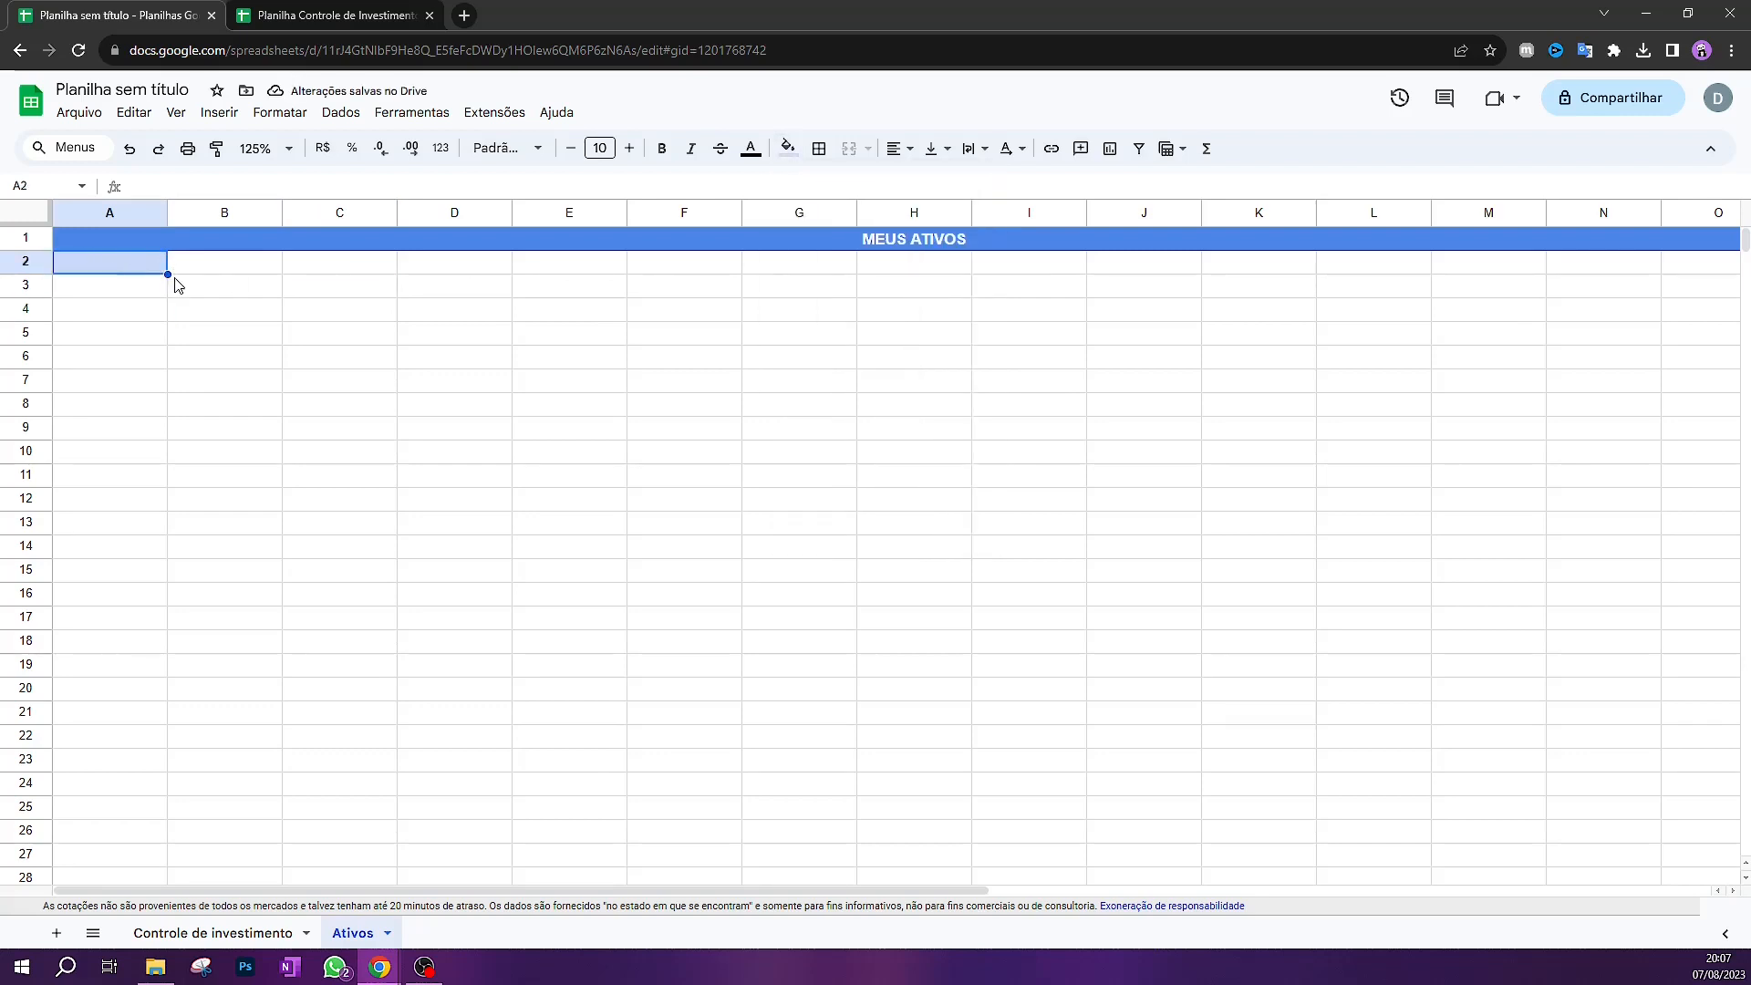
left_click(215, 151)
left_click_drag(192, 270, 1702, 273)
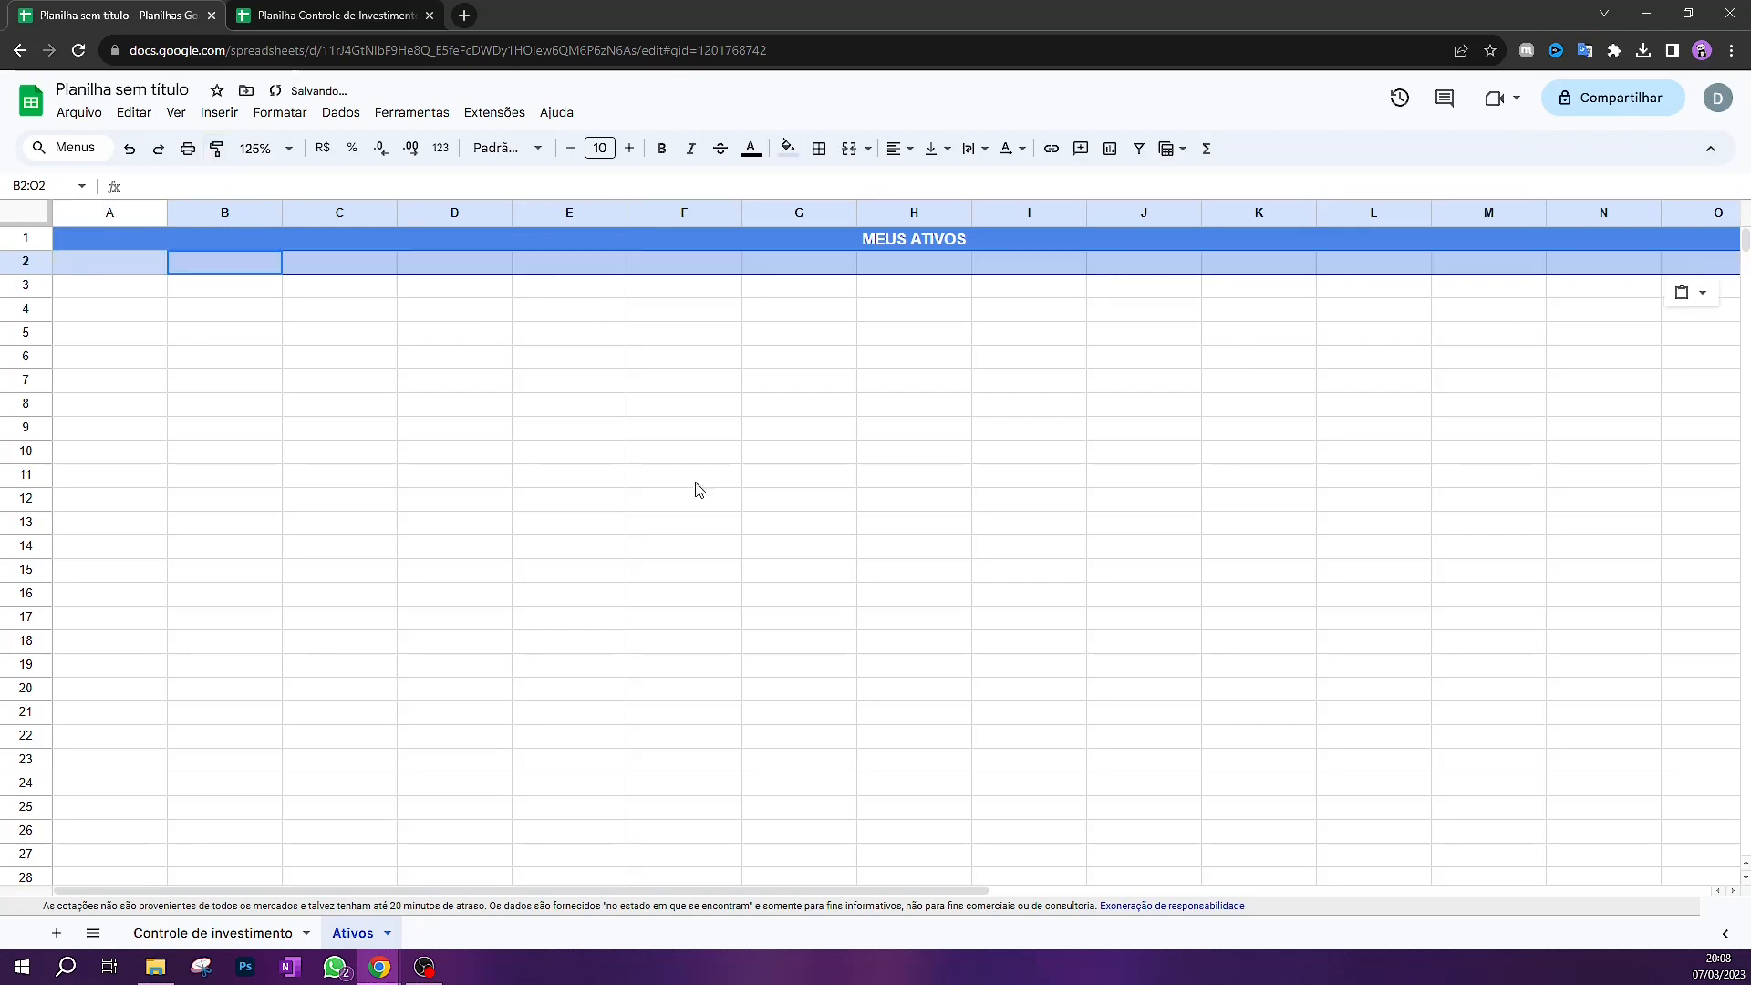
Enter the headers TICKET in A2 and NOME DA EMPRESA in B2, following the reference spreadsheet's Ativos sheet
left_click(321, 417)
double_click(113, 264)
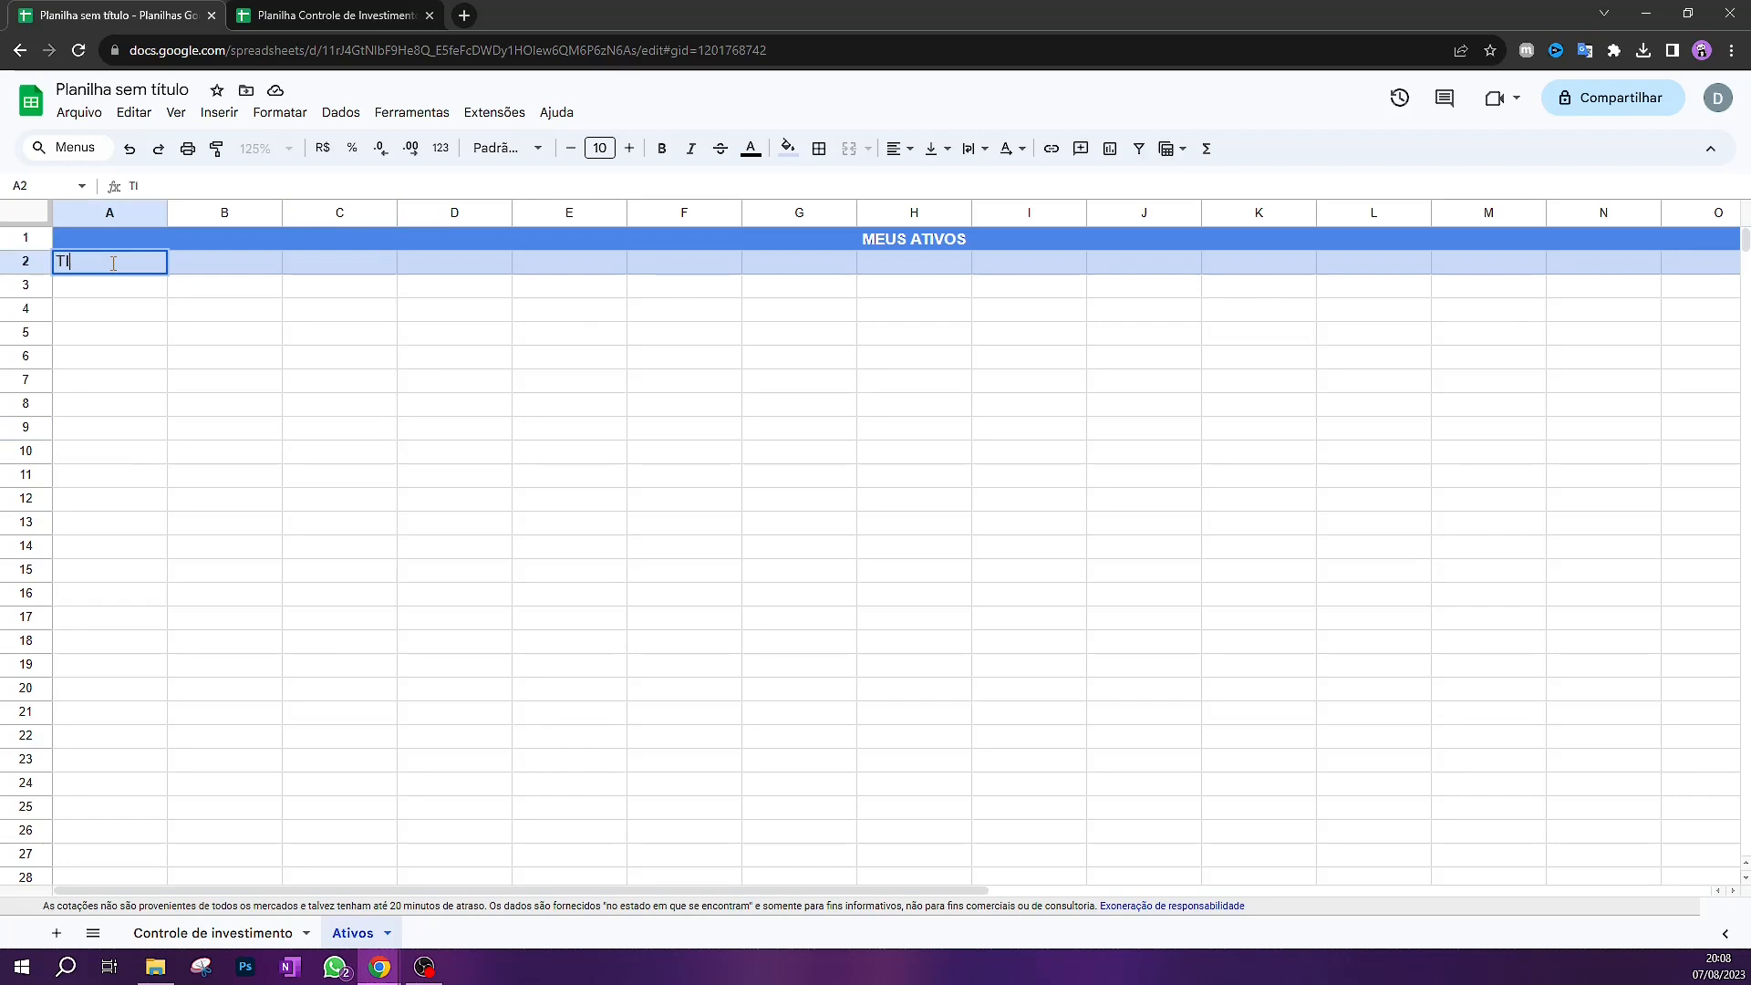
left_click(229, 270)
left_click(337, 16)
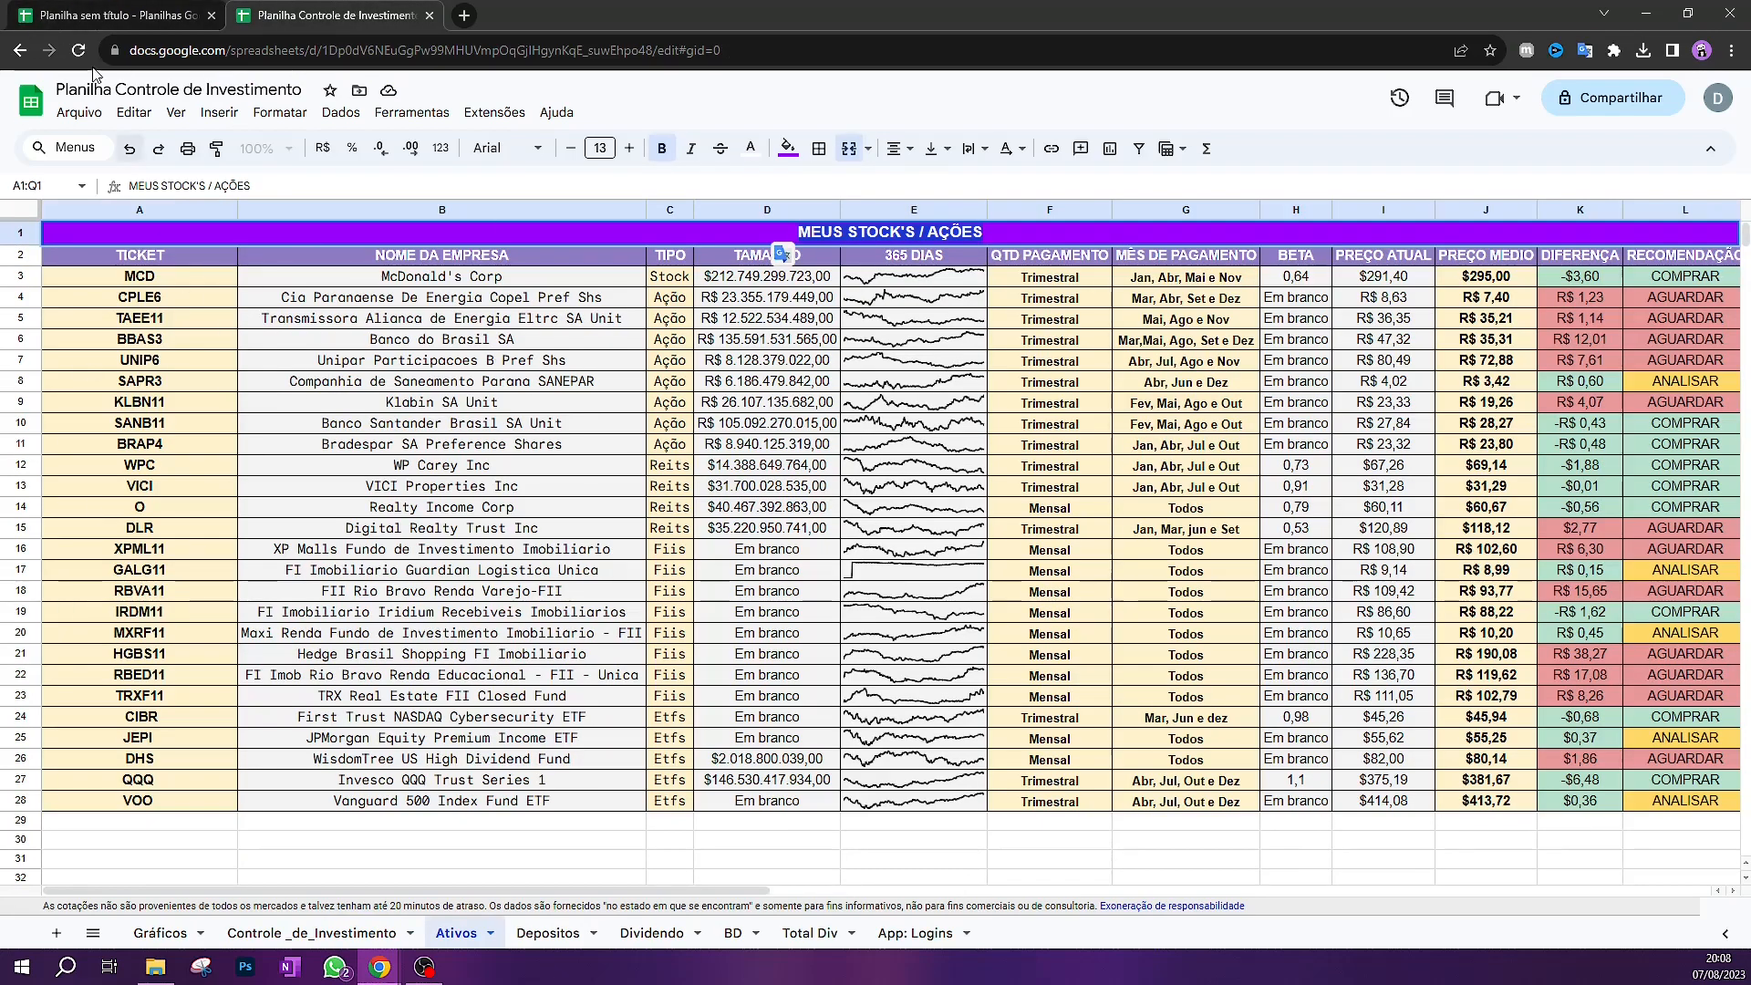
key("ctrl+shift+Tab")
type("NOME DA EMP")
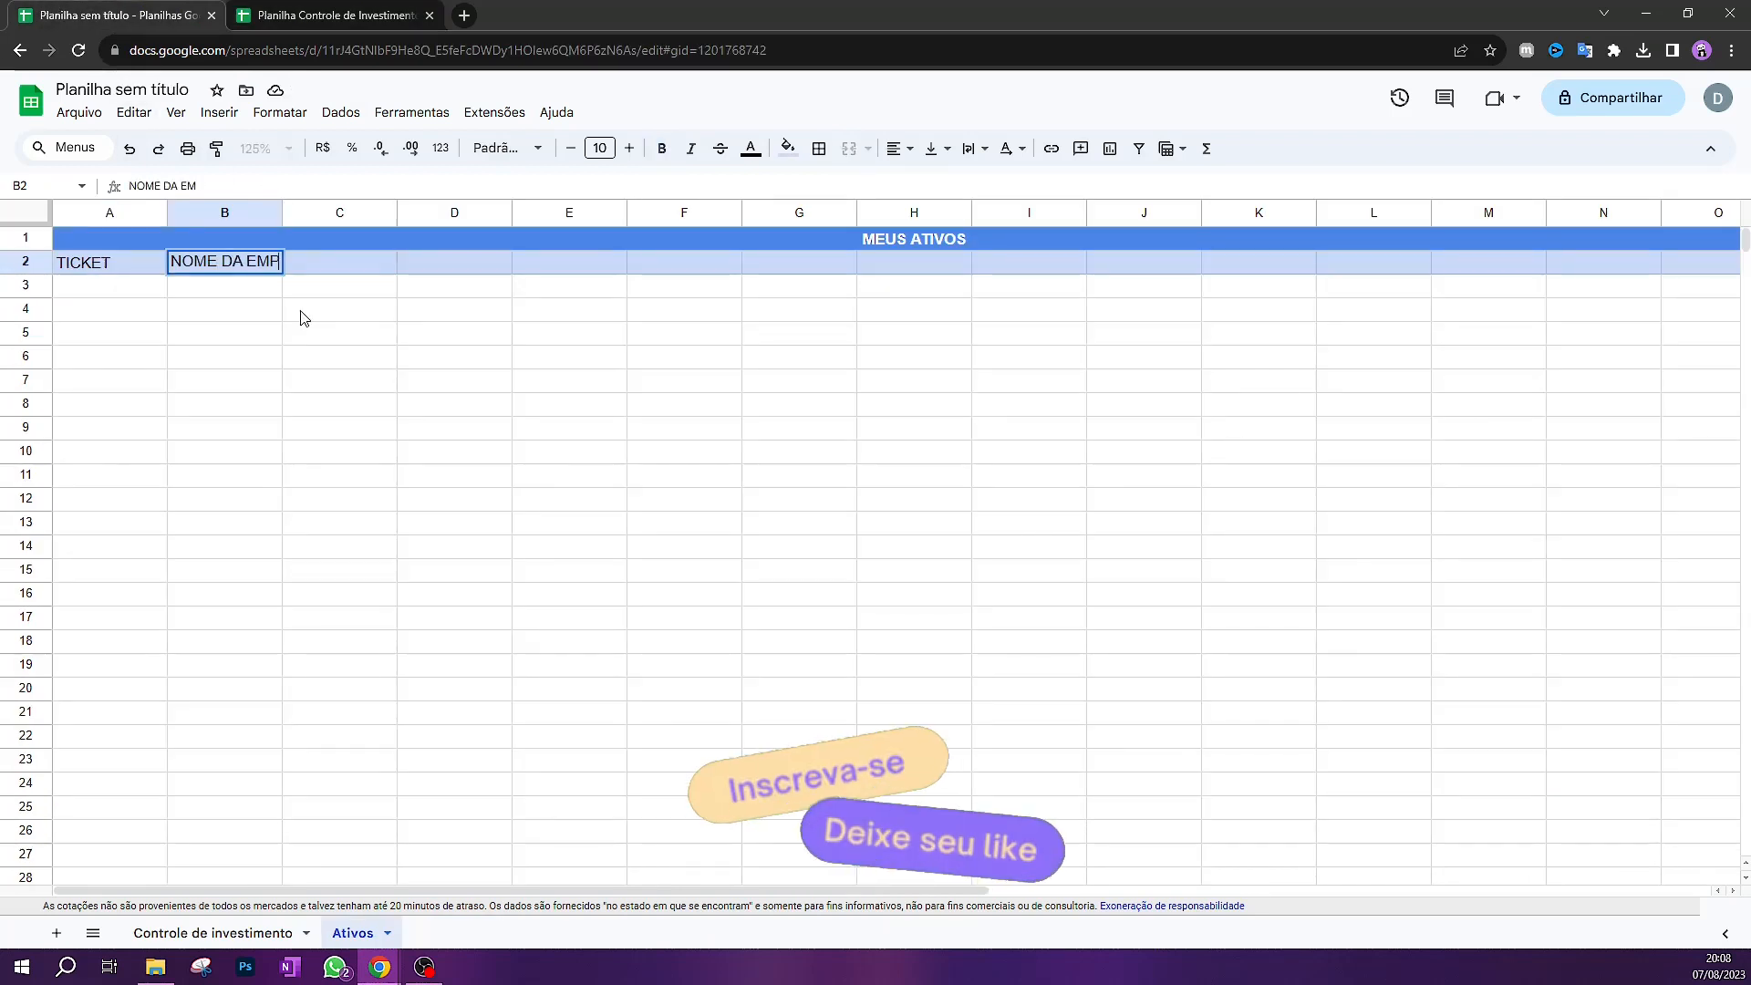
type("RESA")
key("Tab")
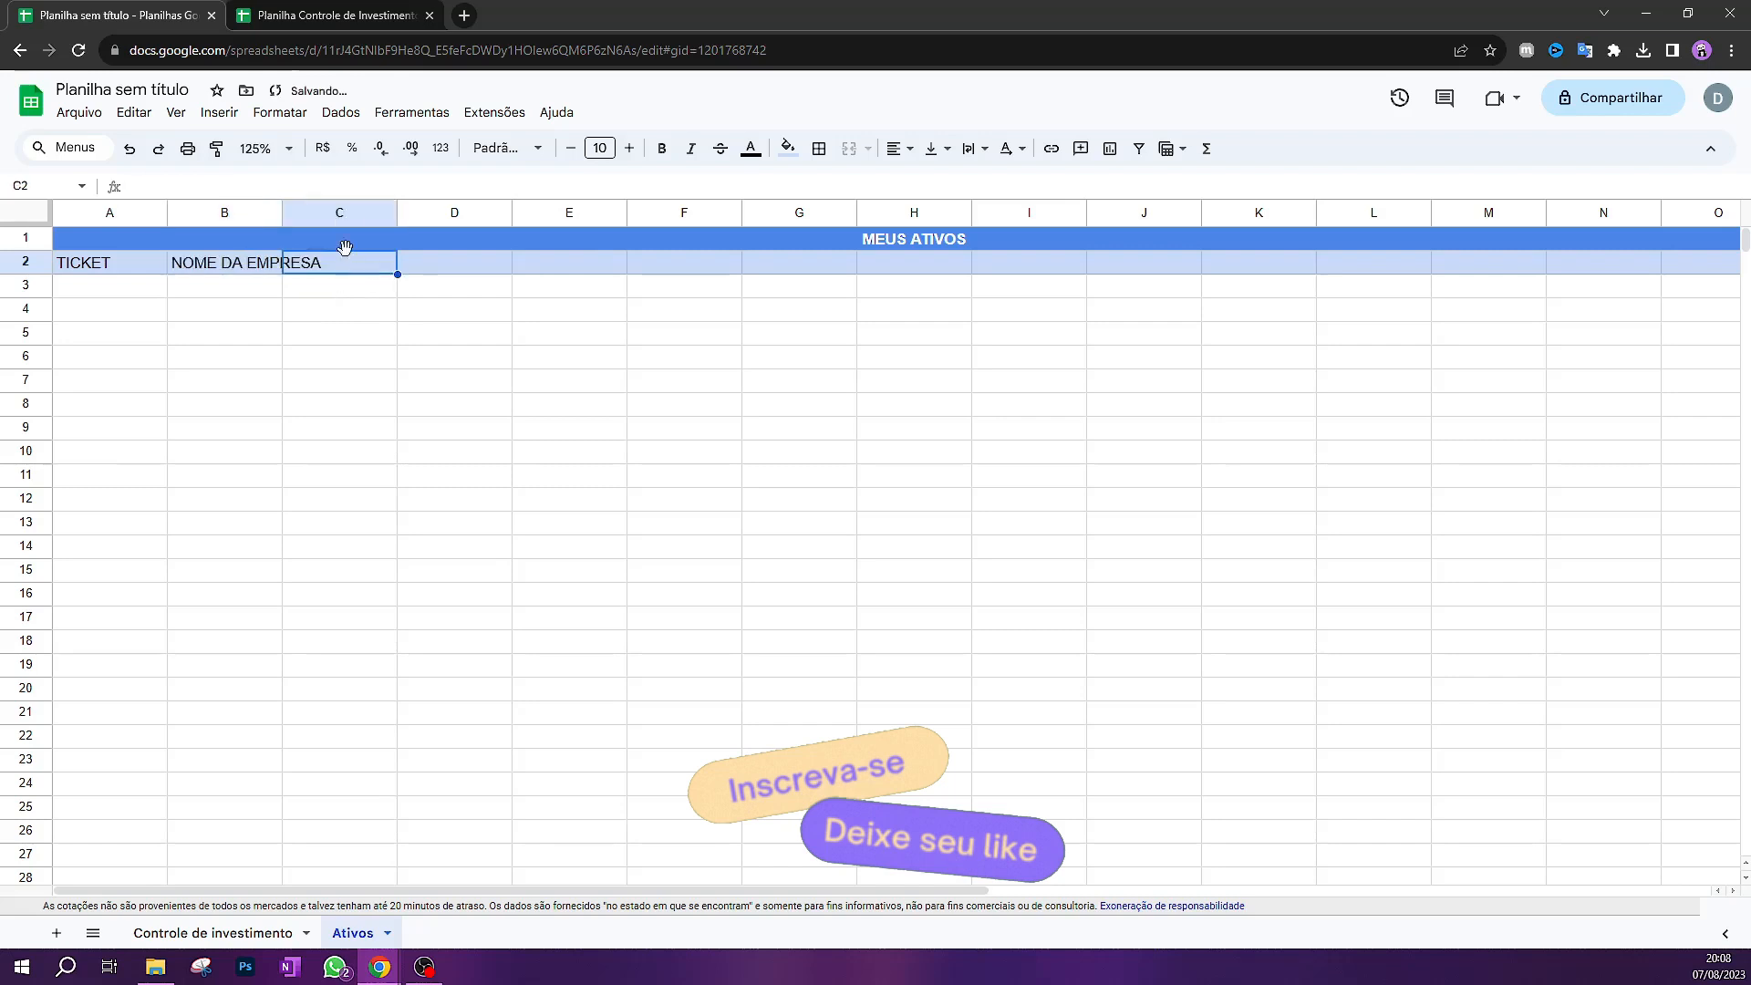
Enter the headers TIPO in C2 and TAMANHO in D2, matching the reference spreadsheet
key("ctrl+Tab")
key("ctrl+Tab")
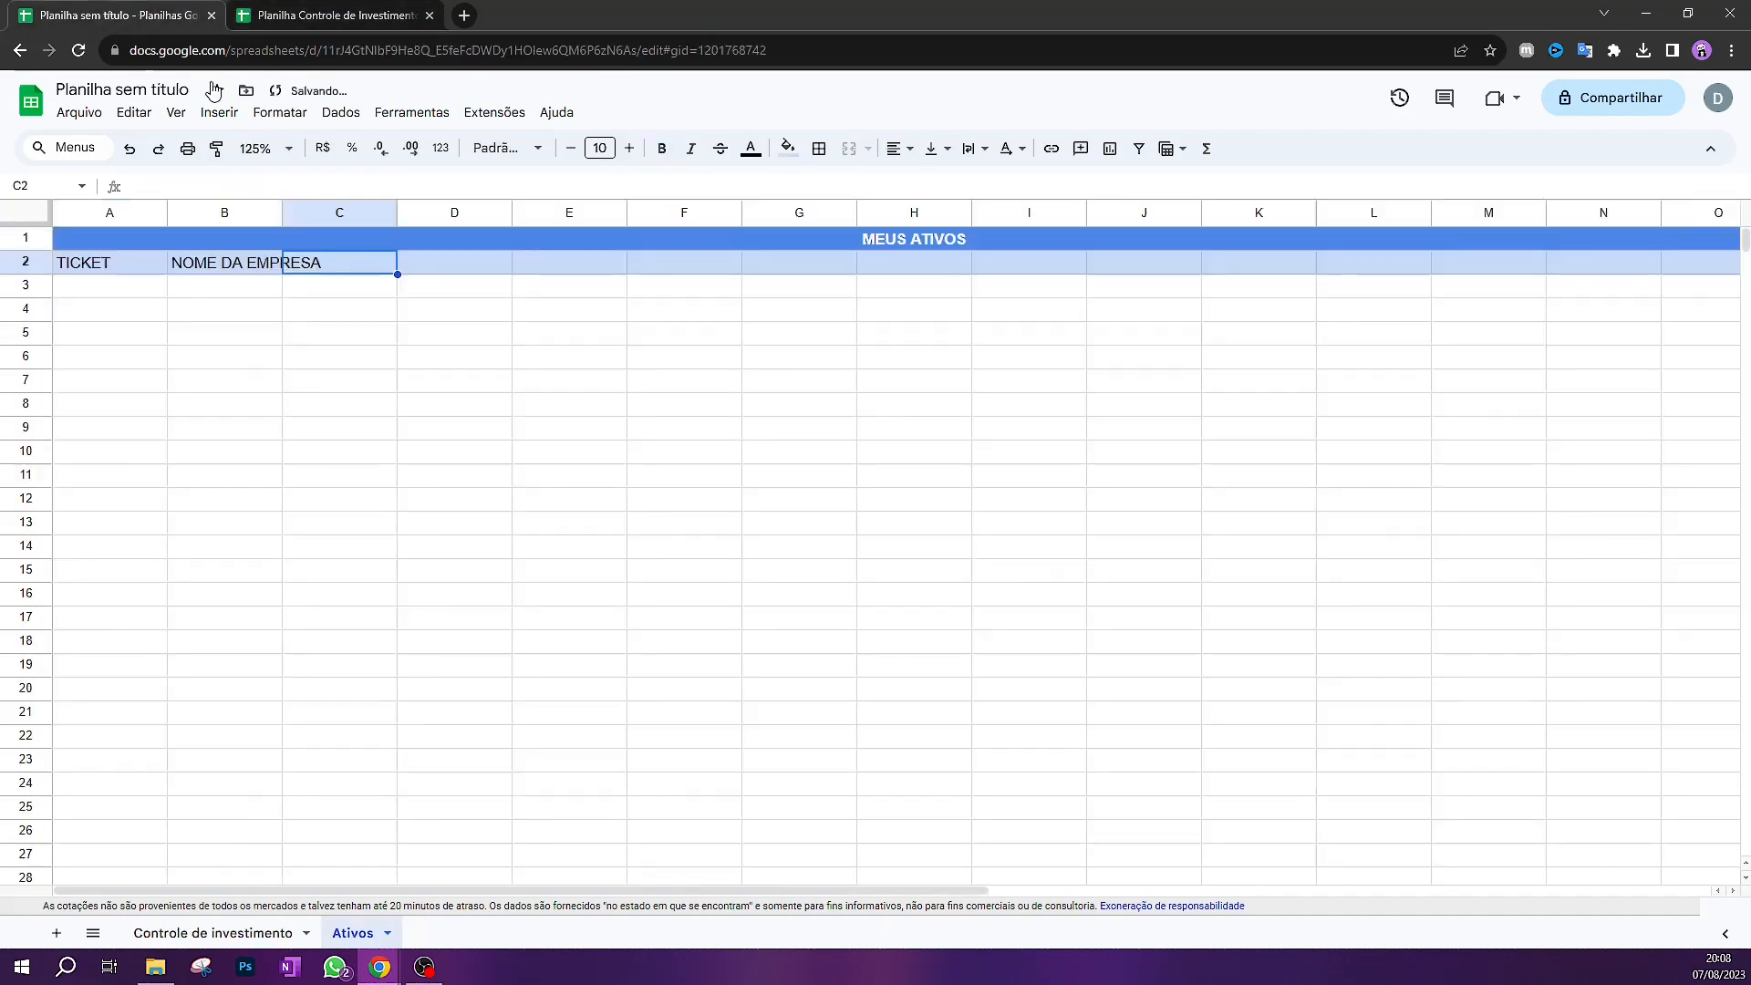
double_click(356, 267)
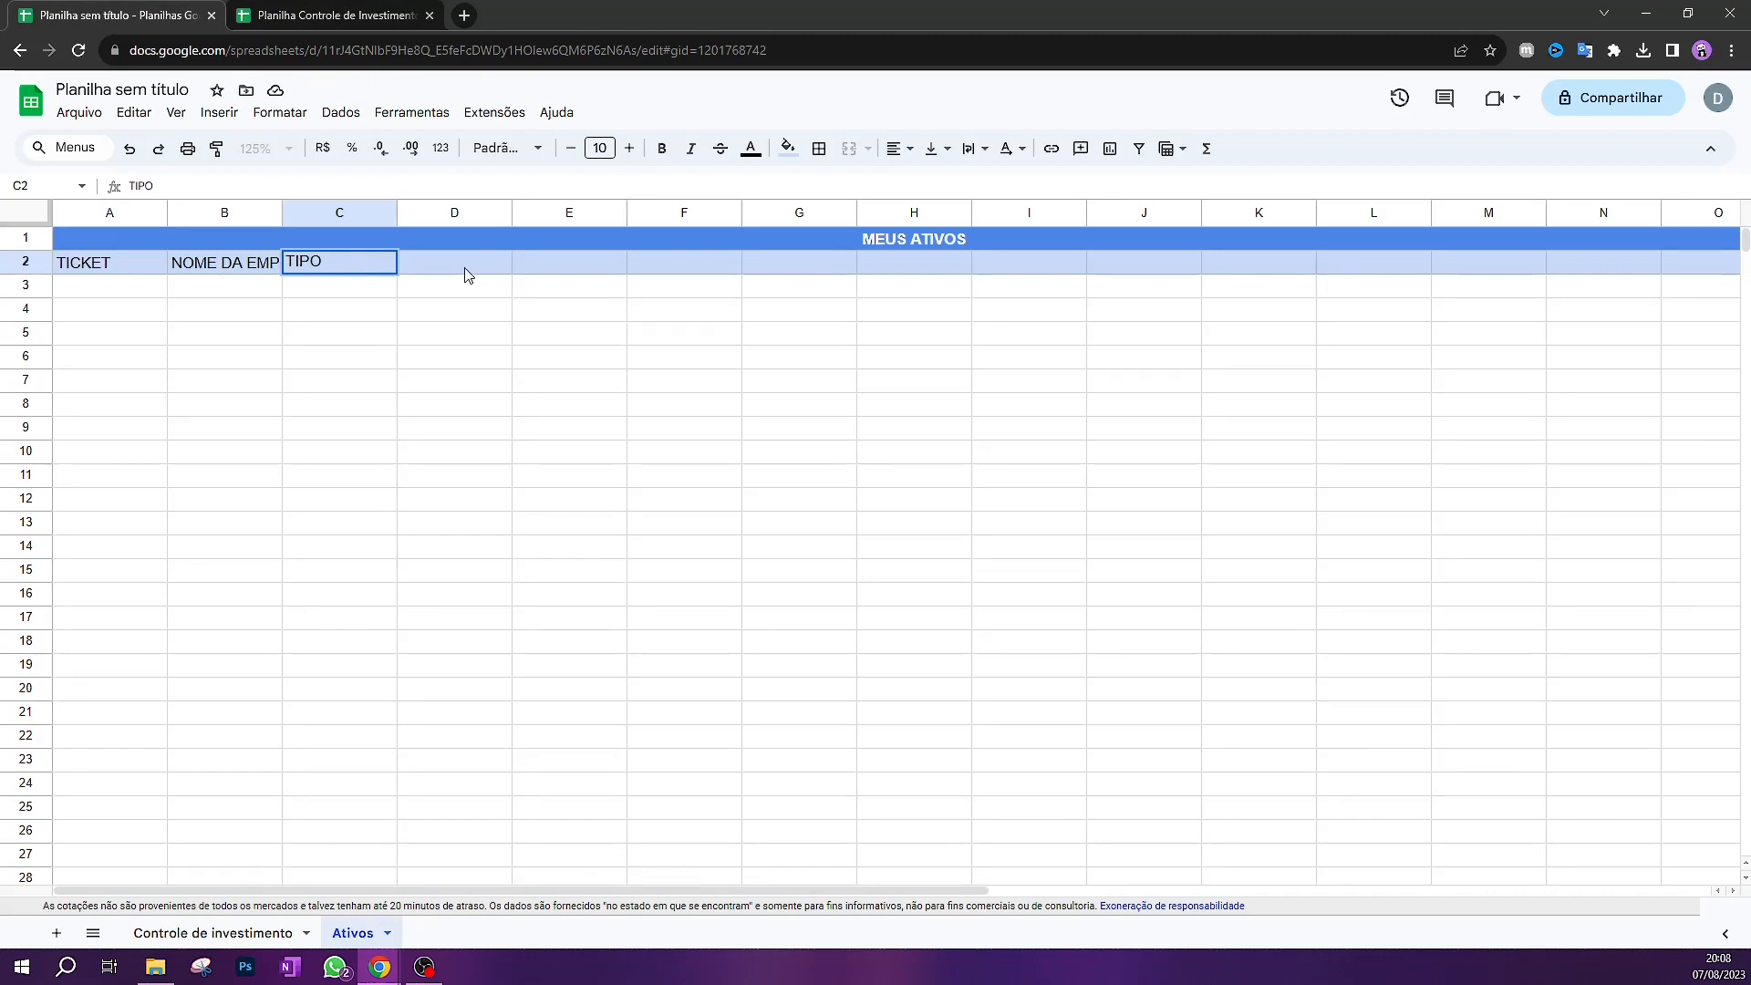
key("Tab")
key("ctrl+Tab")
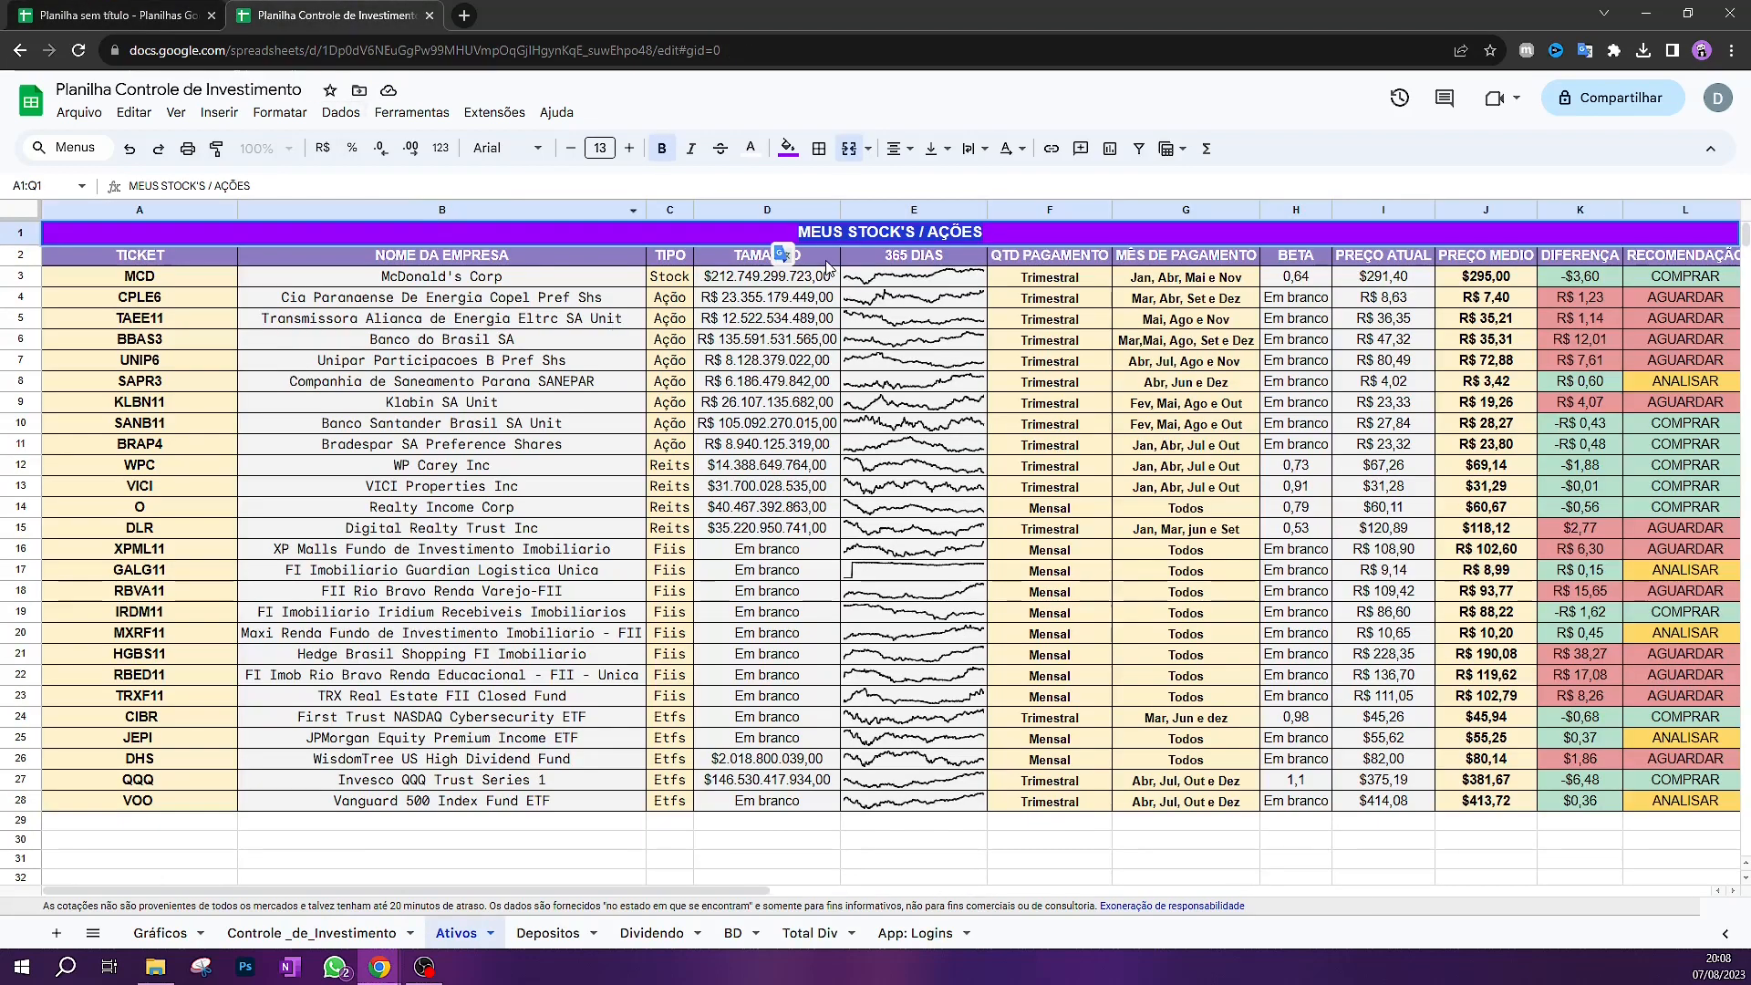
left_click(827, 266)
left_click(159, 13)
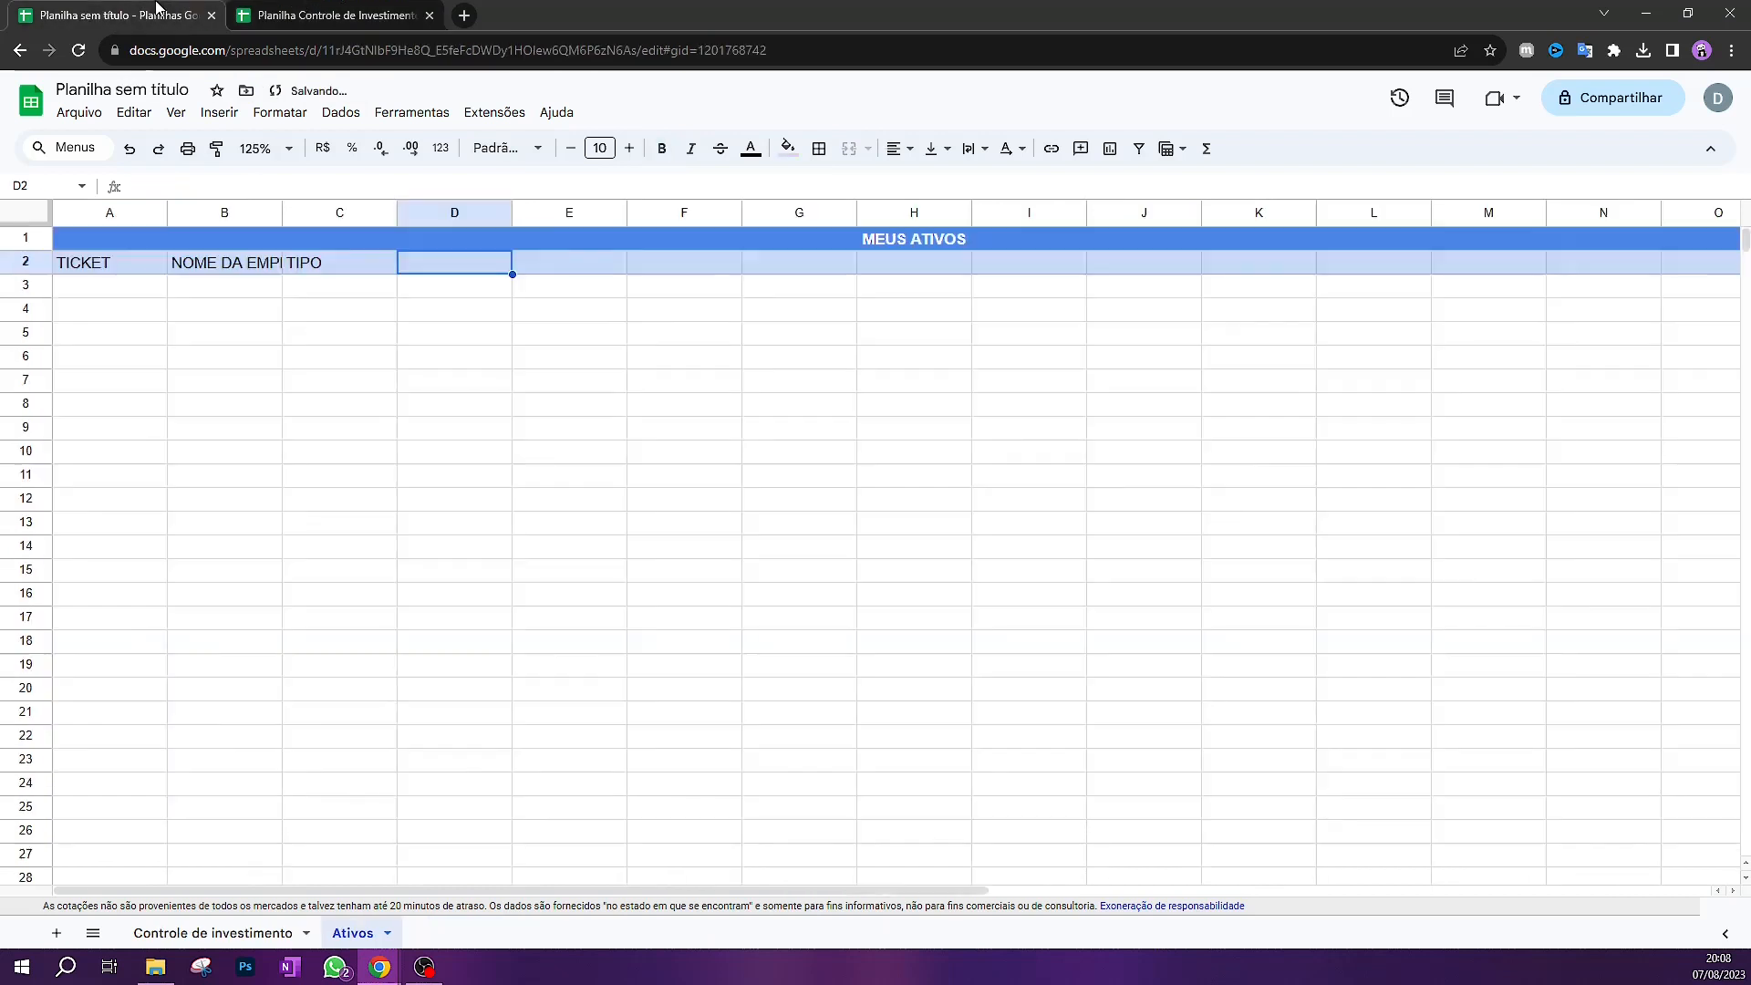
double_click(443, 264)
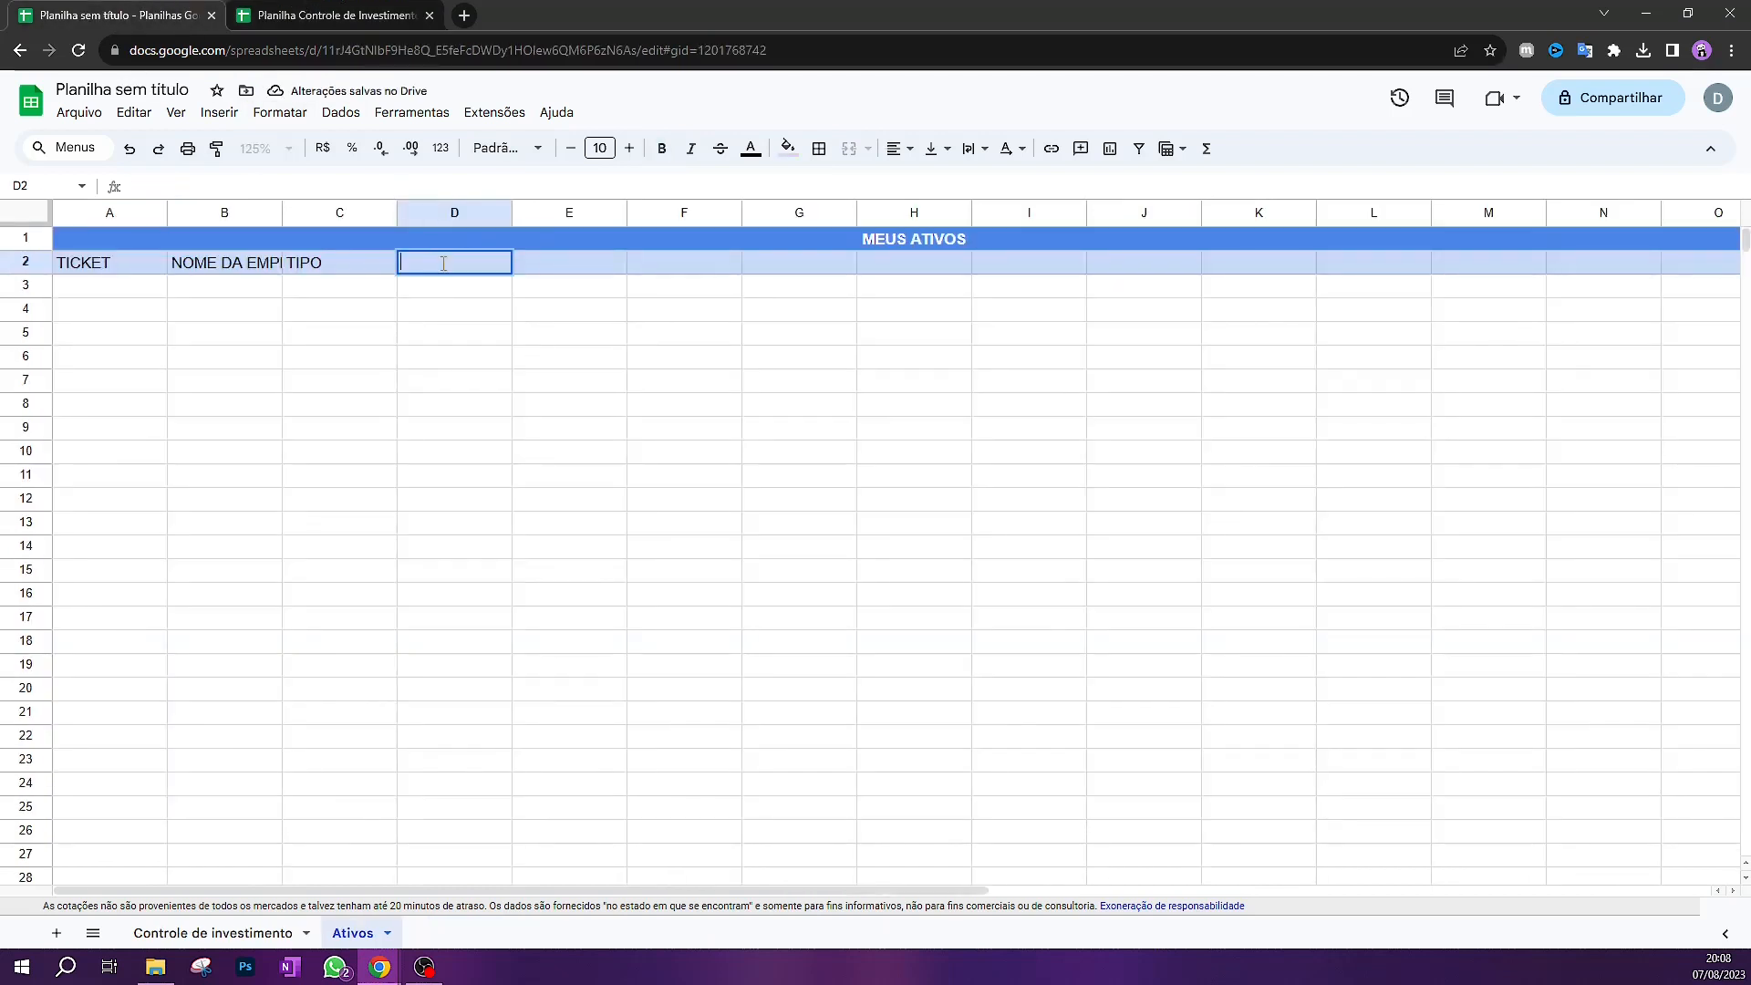
type("TAMANHO")
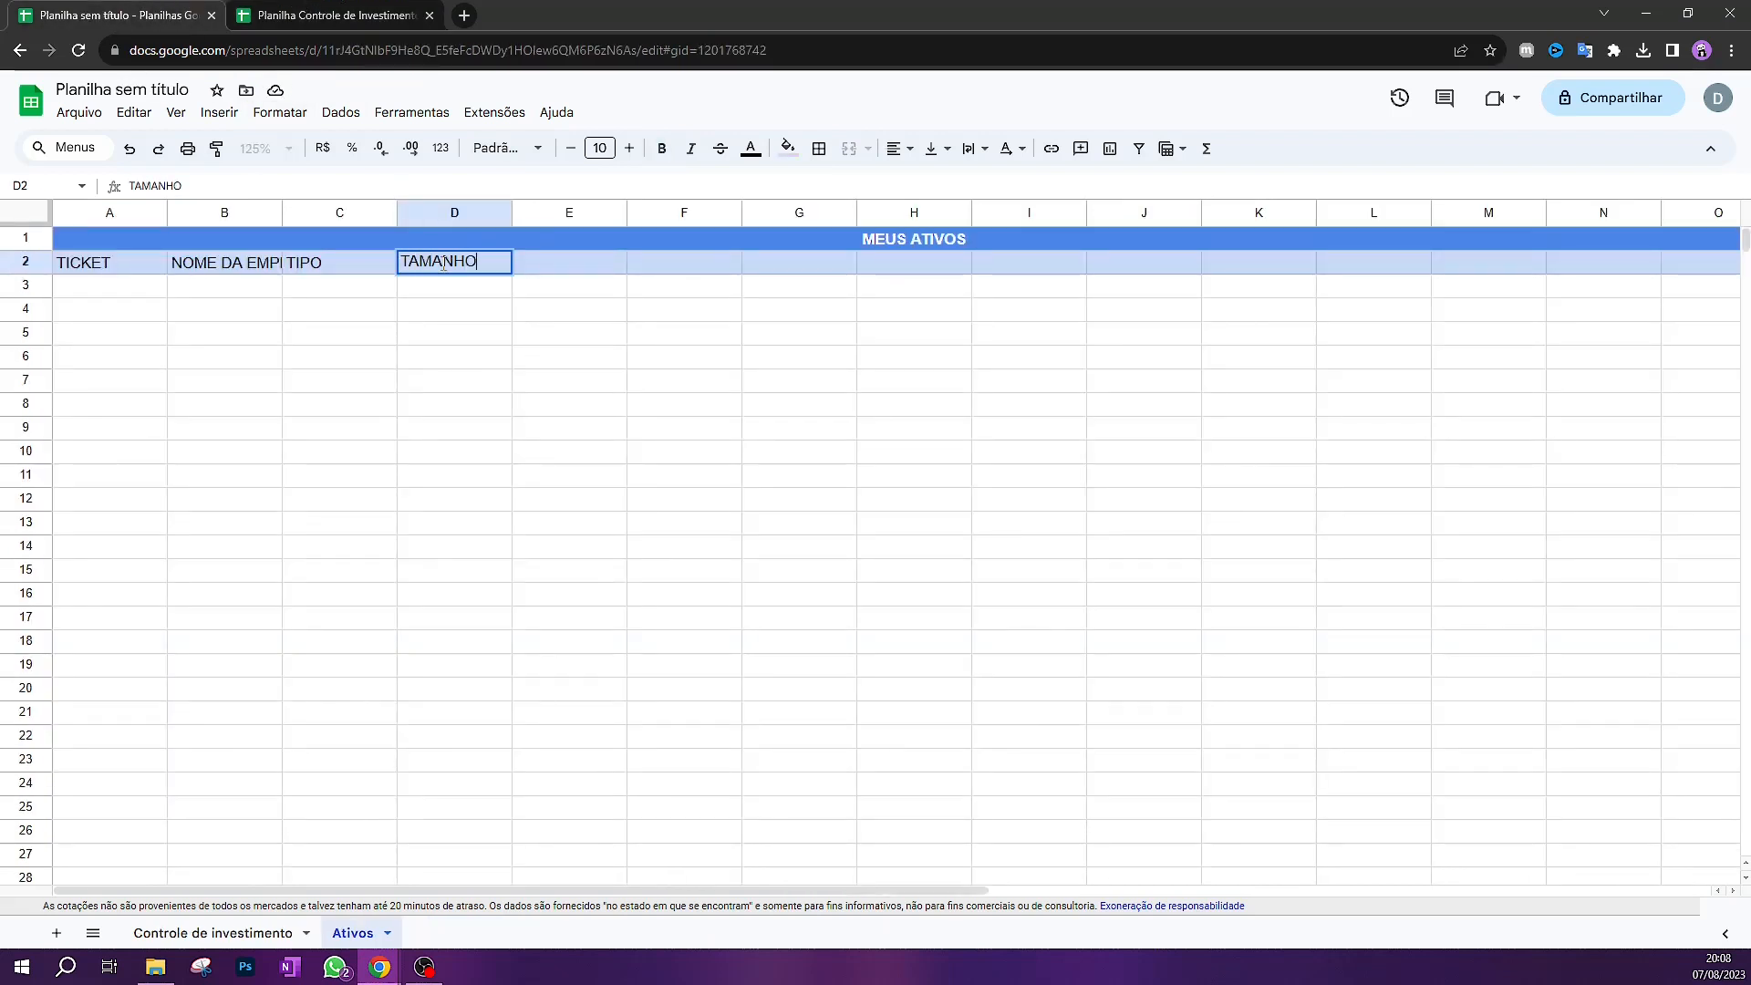
key("Return")
Enter the headers 365 DIAS in E2 and QTD PAGAMENTO in F2, as in the reference spreadsheet
left_click(333, 14)
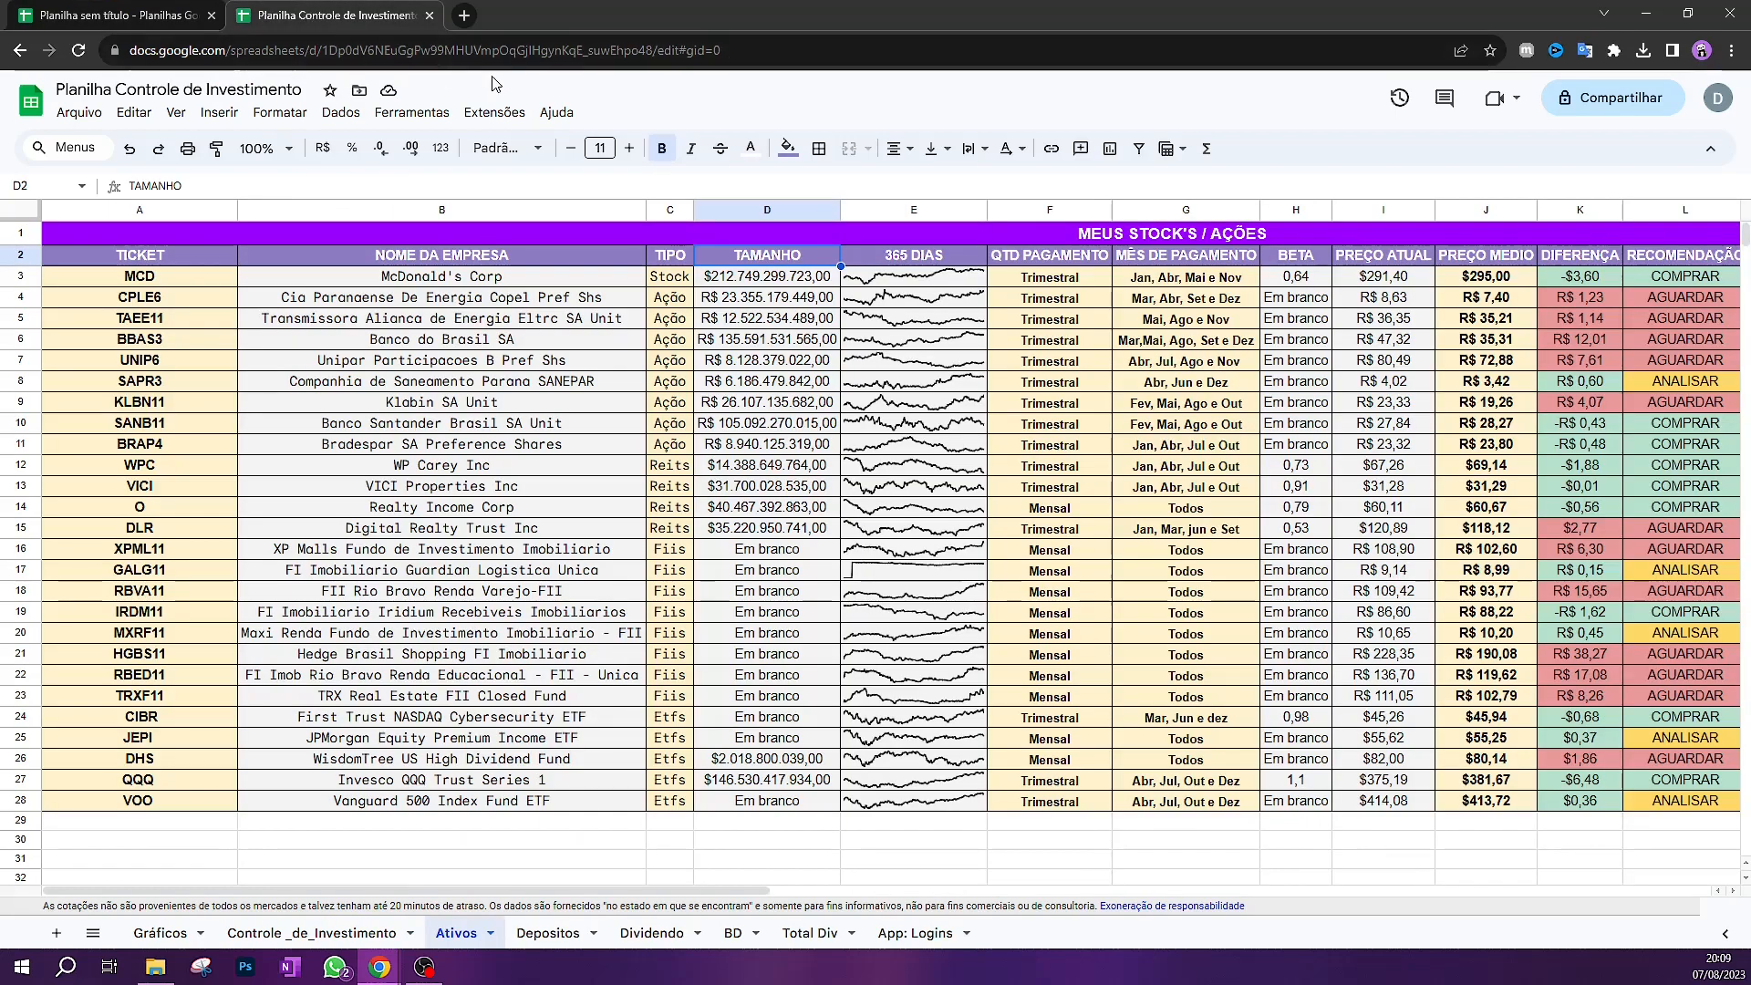
key("ctrl+Tab")
double_click(569, 264)
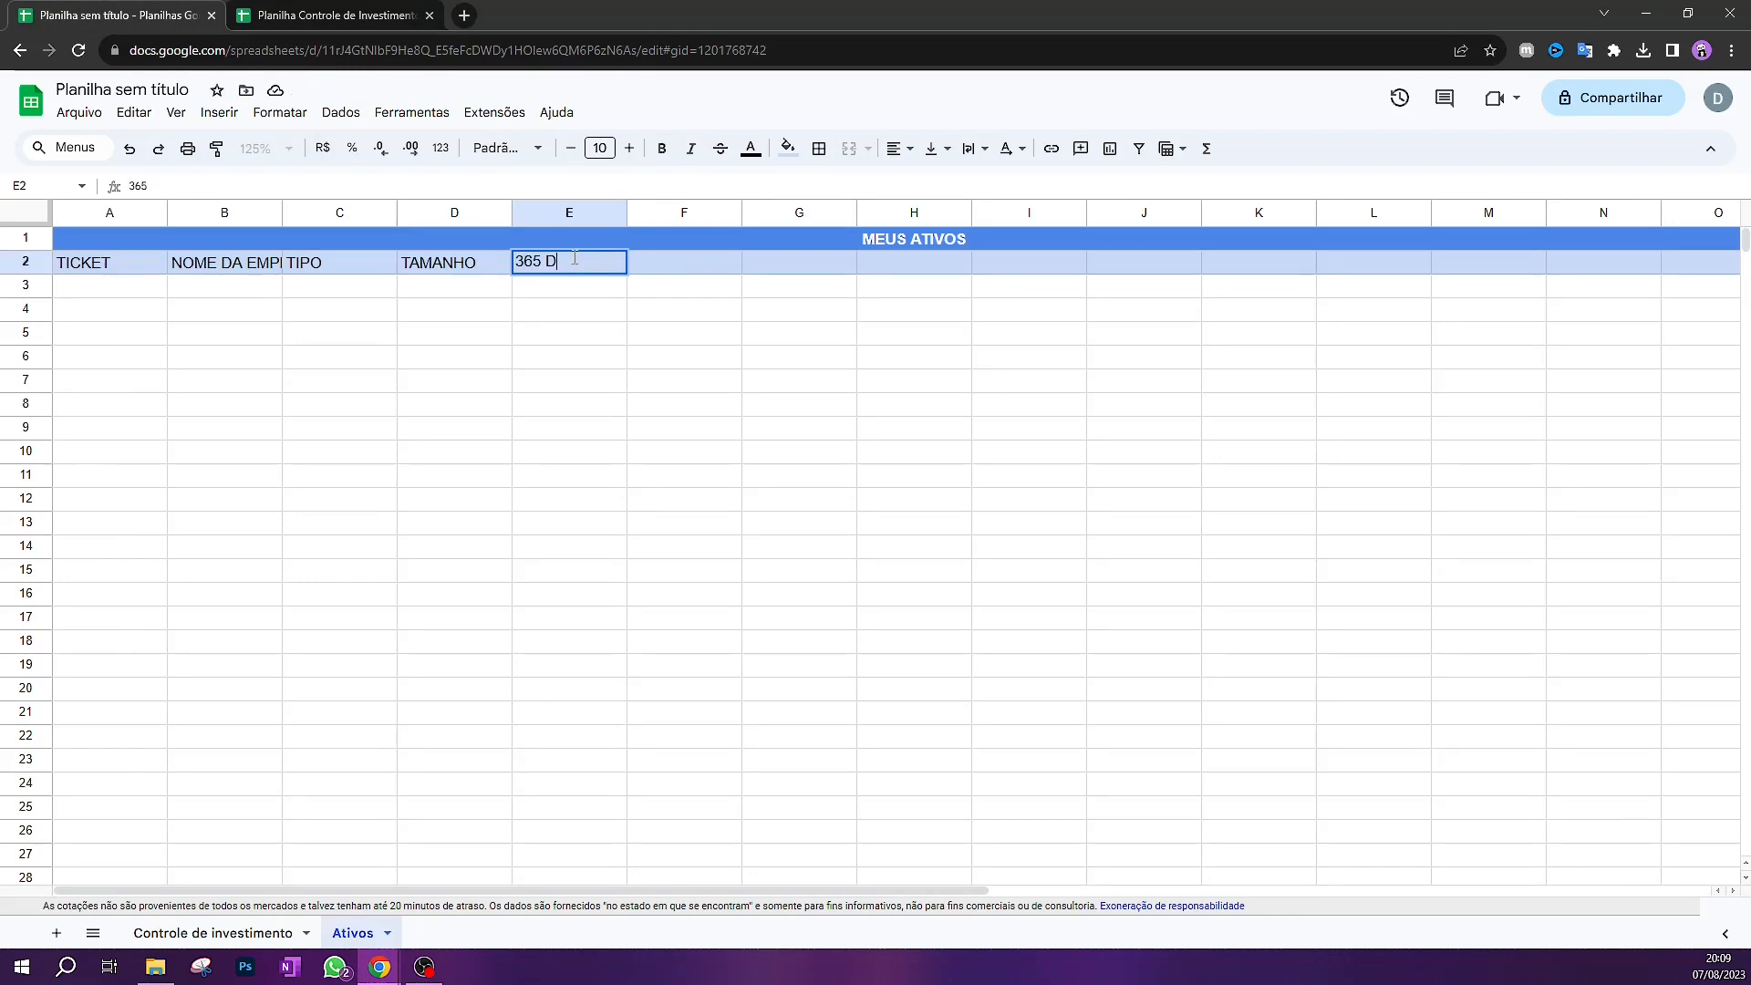
left_click(711, 272)
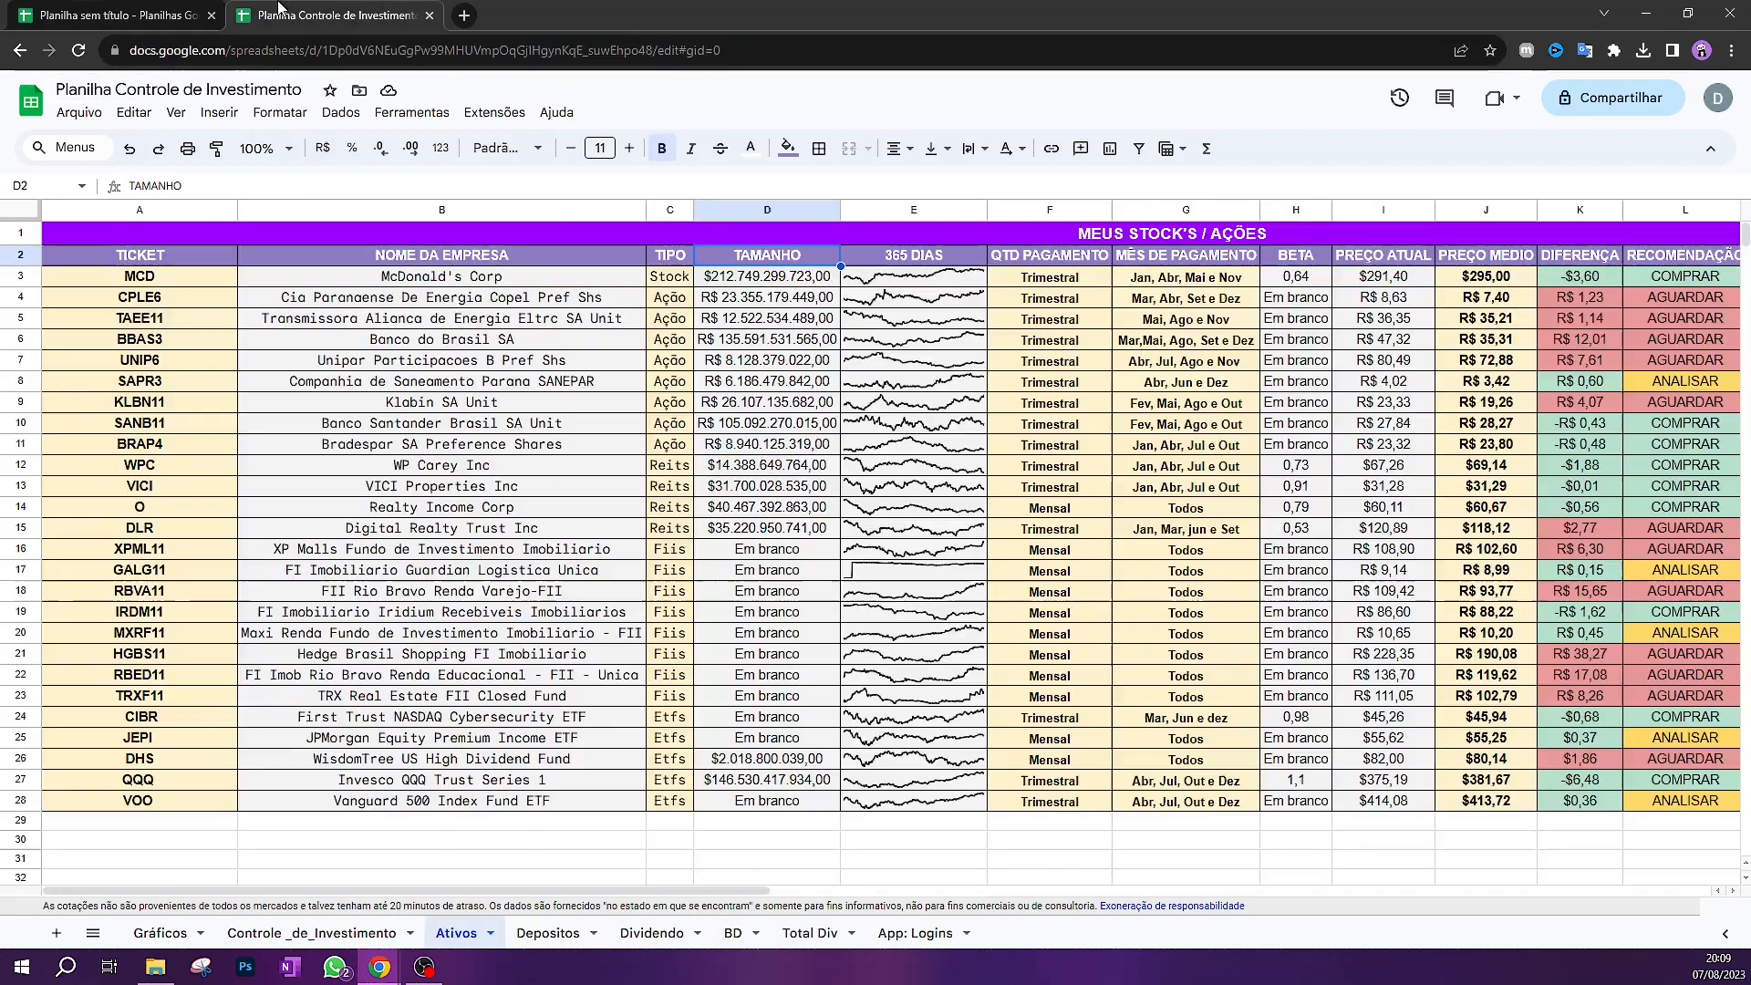
left_click(333, 16)
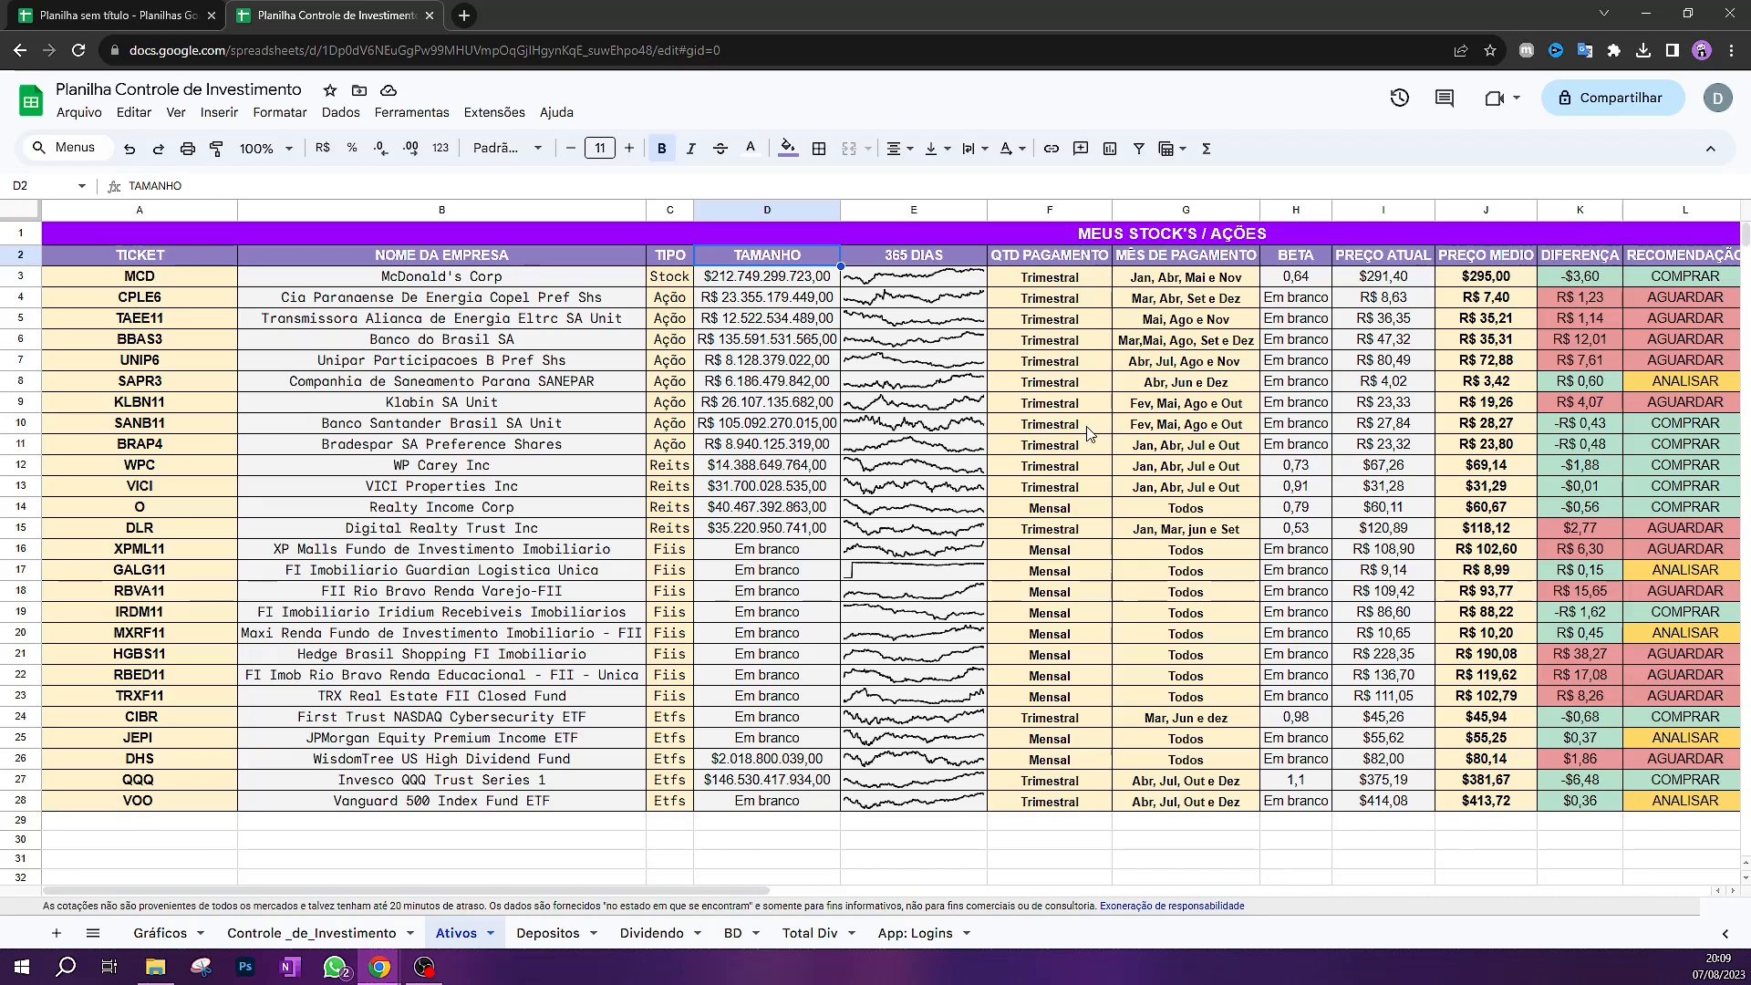
left_click(77, 11)
double_click(683, 266)
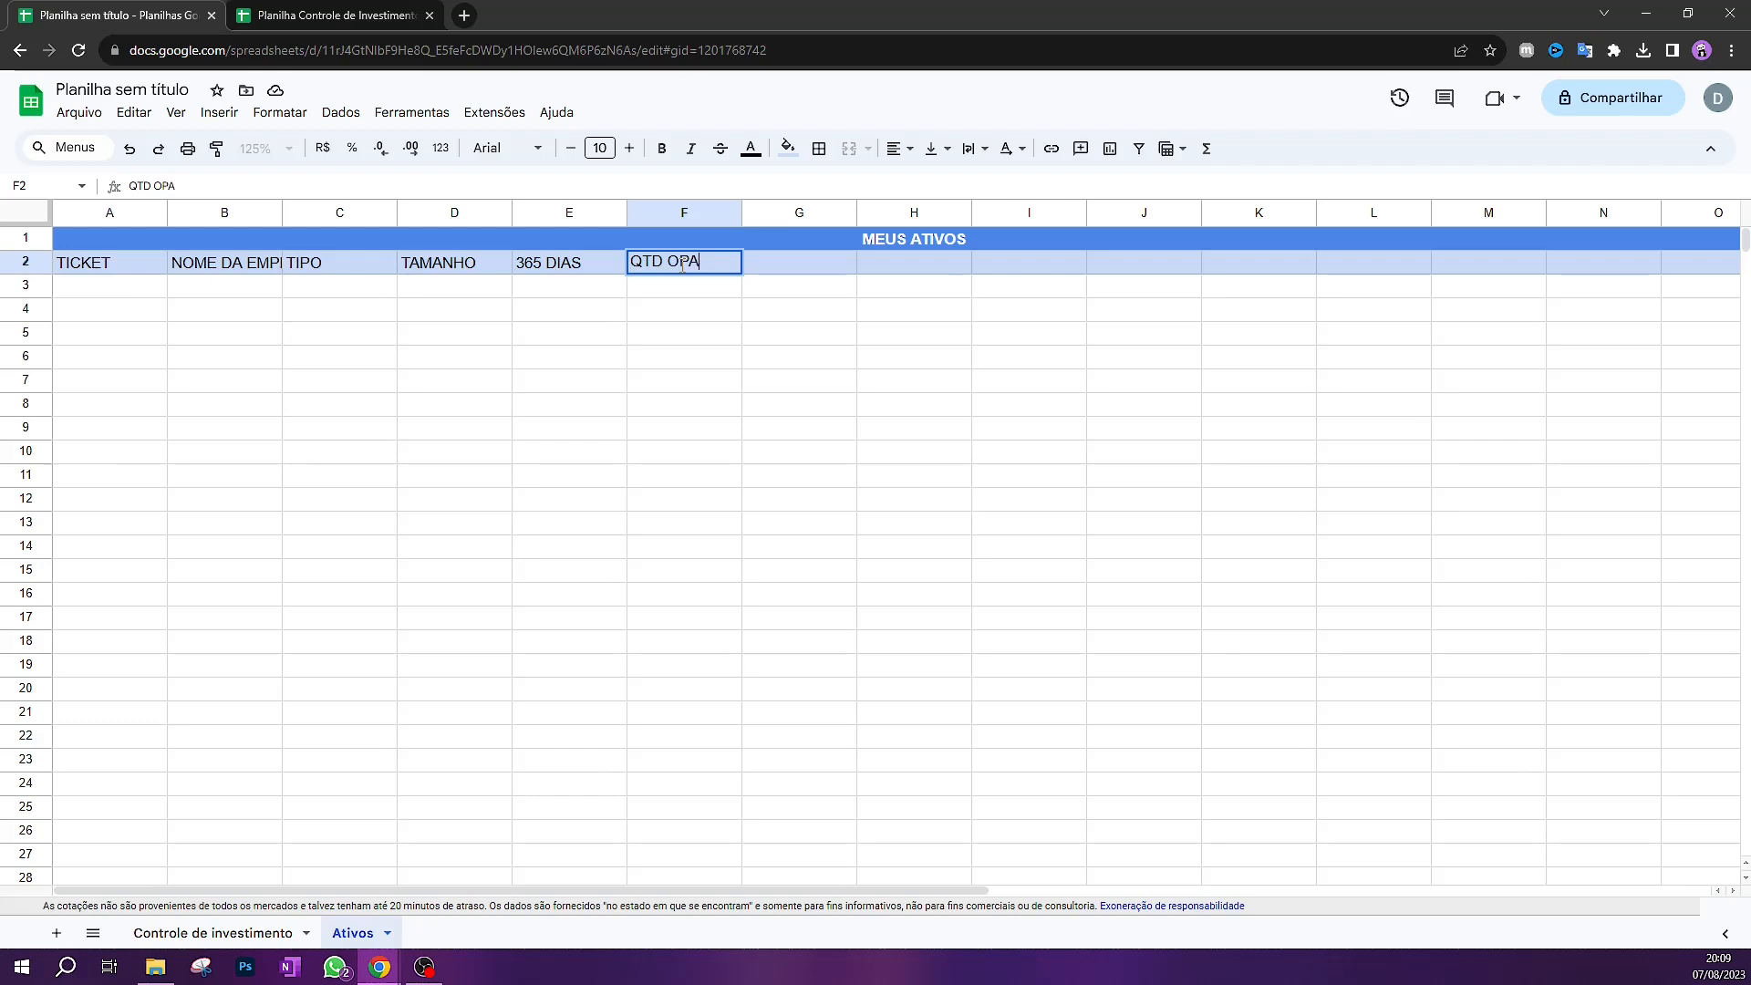
type("QTD PAGAMENTO")
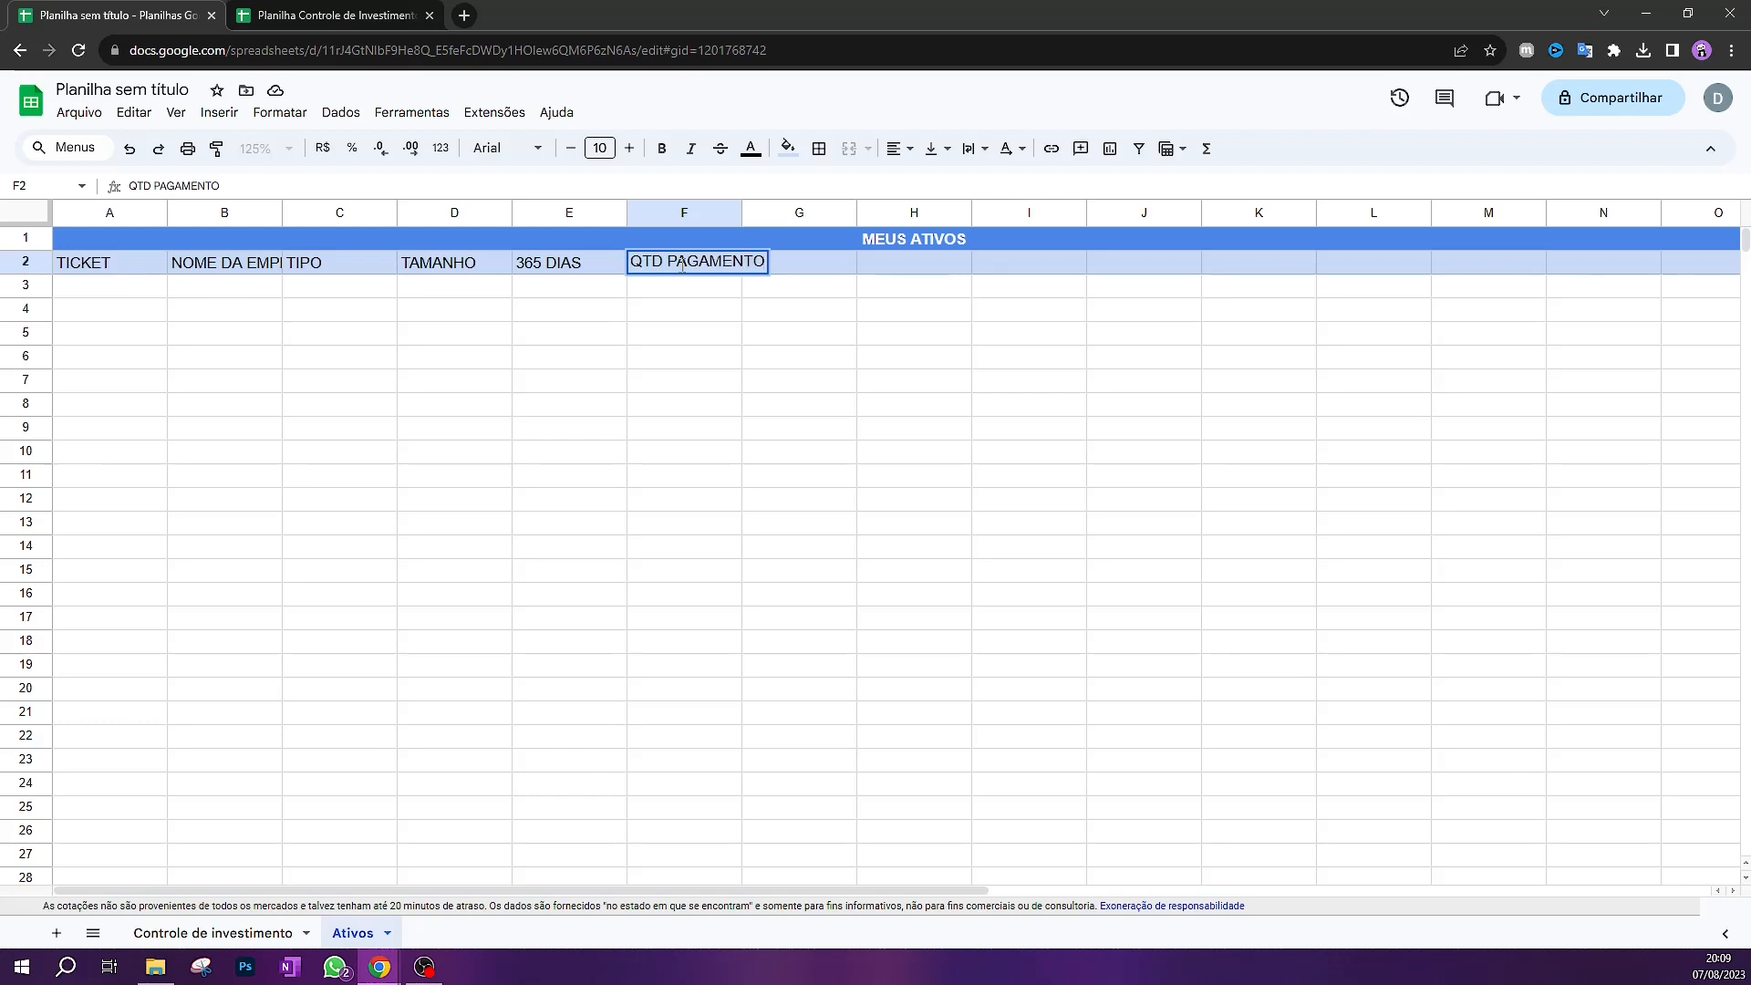
left_click(802, 262)
Check the reference headers and enter MÊS DE PAGAMENTO in G2 and BETA in H2
left_click(329, 15)
left_click(1160, 262)
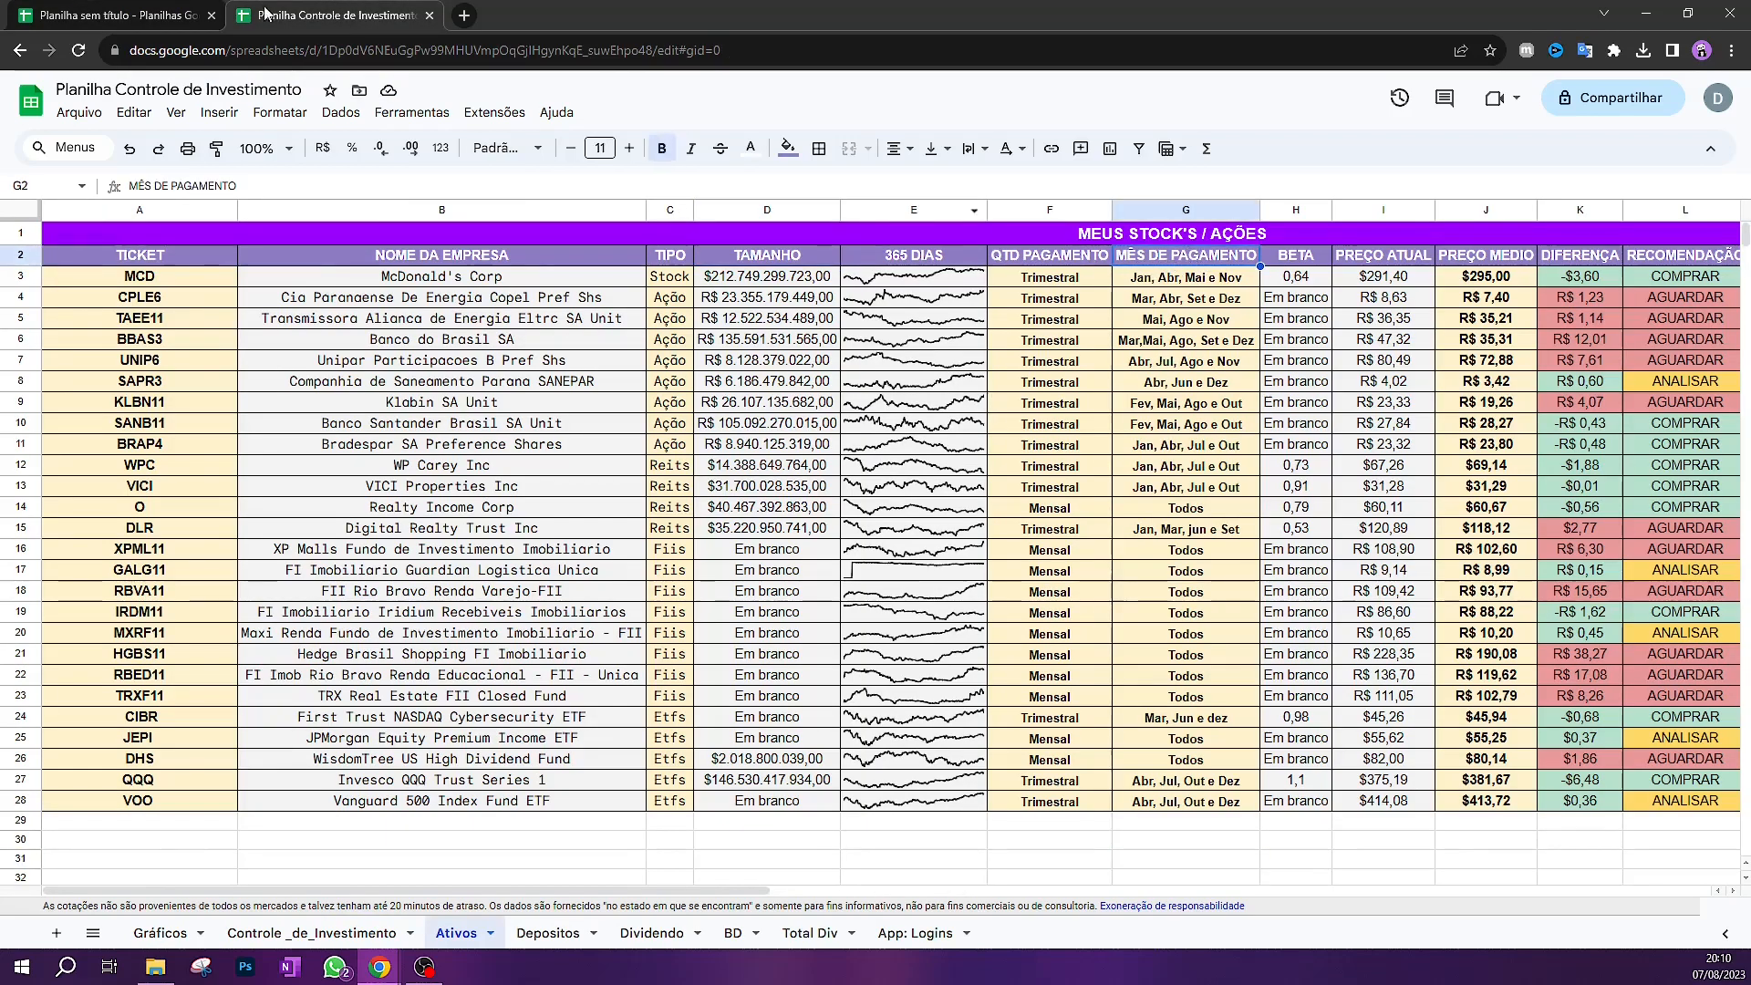
left_click(137, 14)
double_click(802, 265)
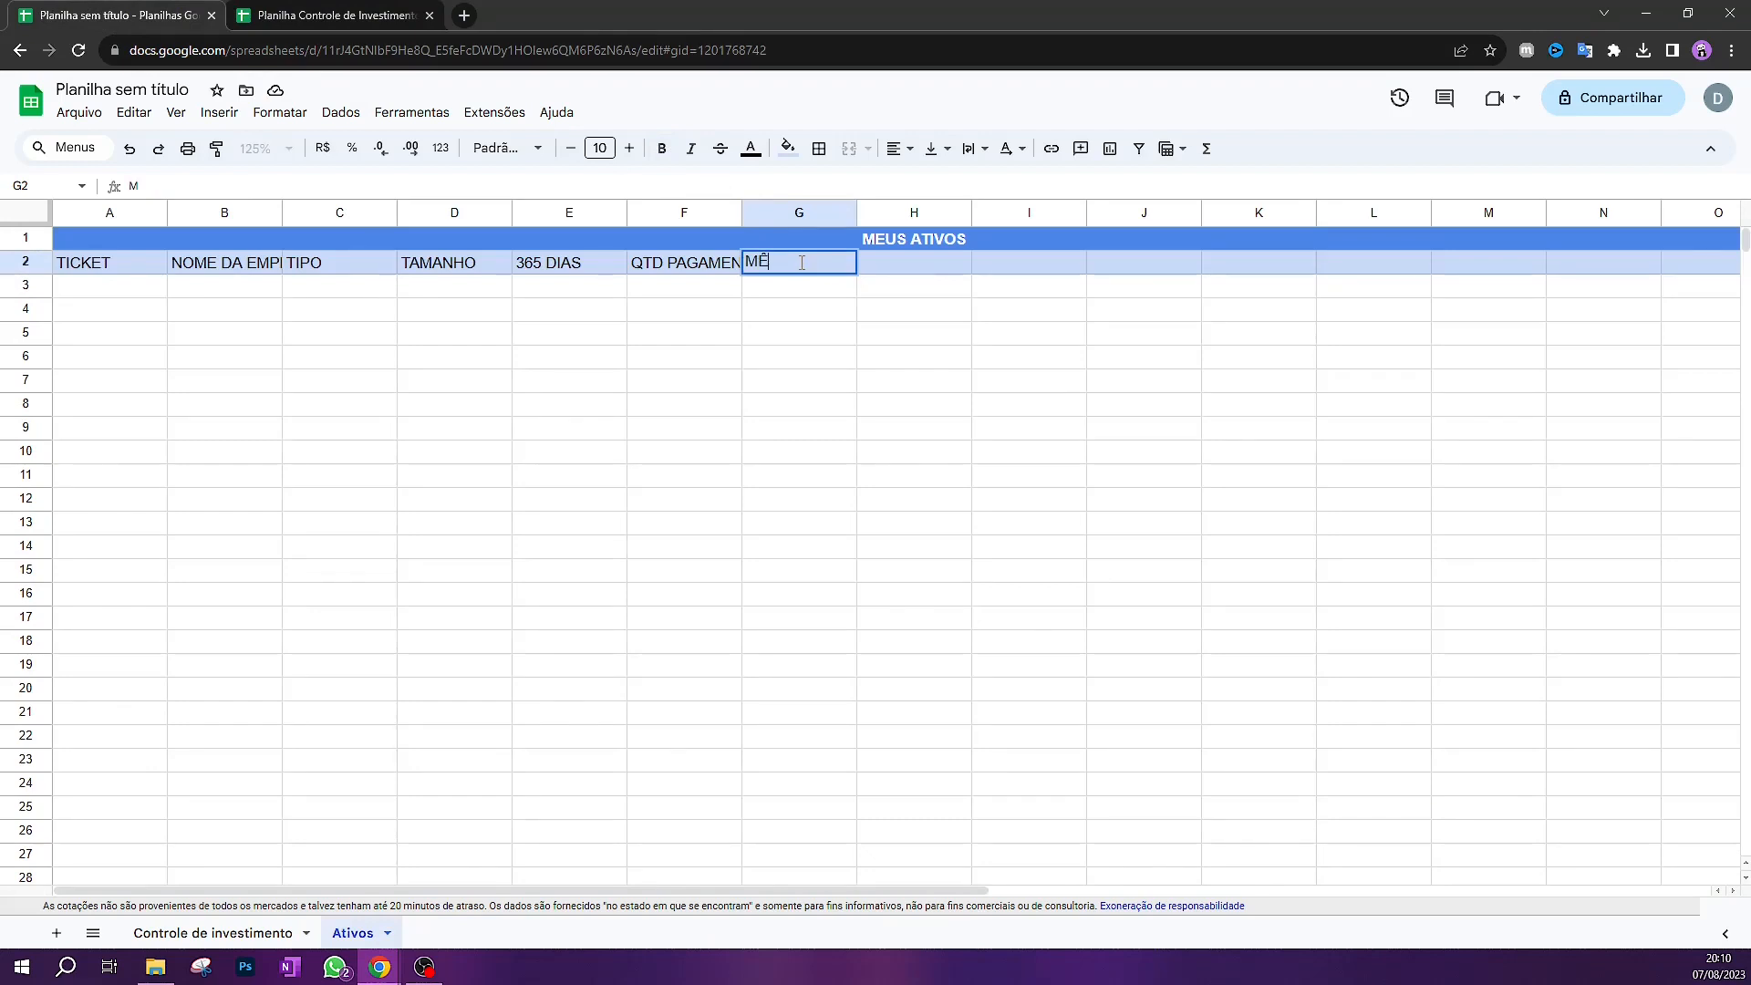
type("MÊS DE PAGAMENTO")
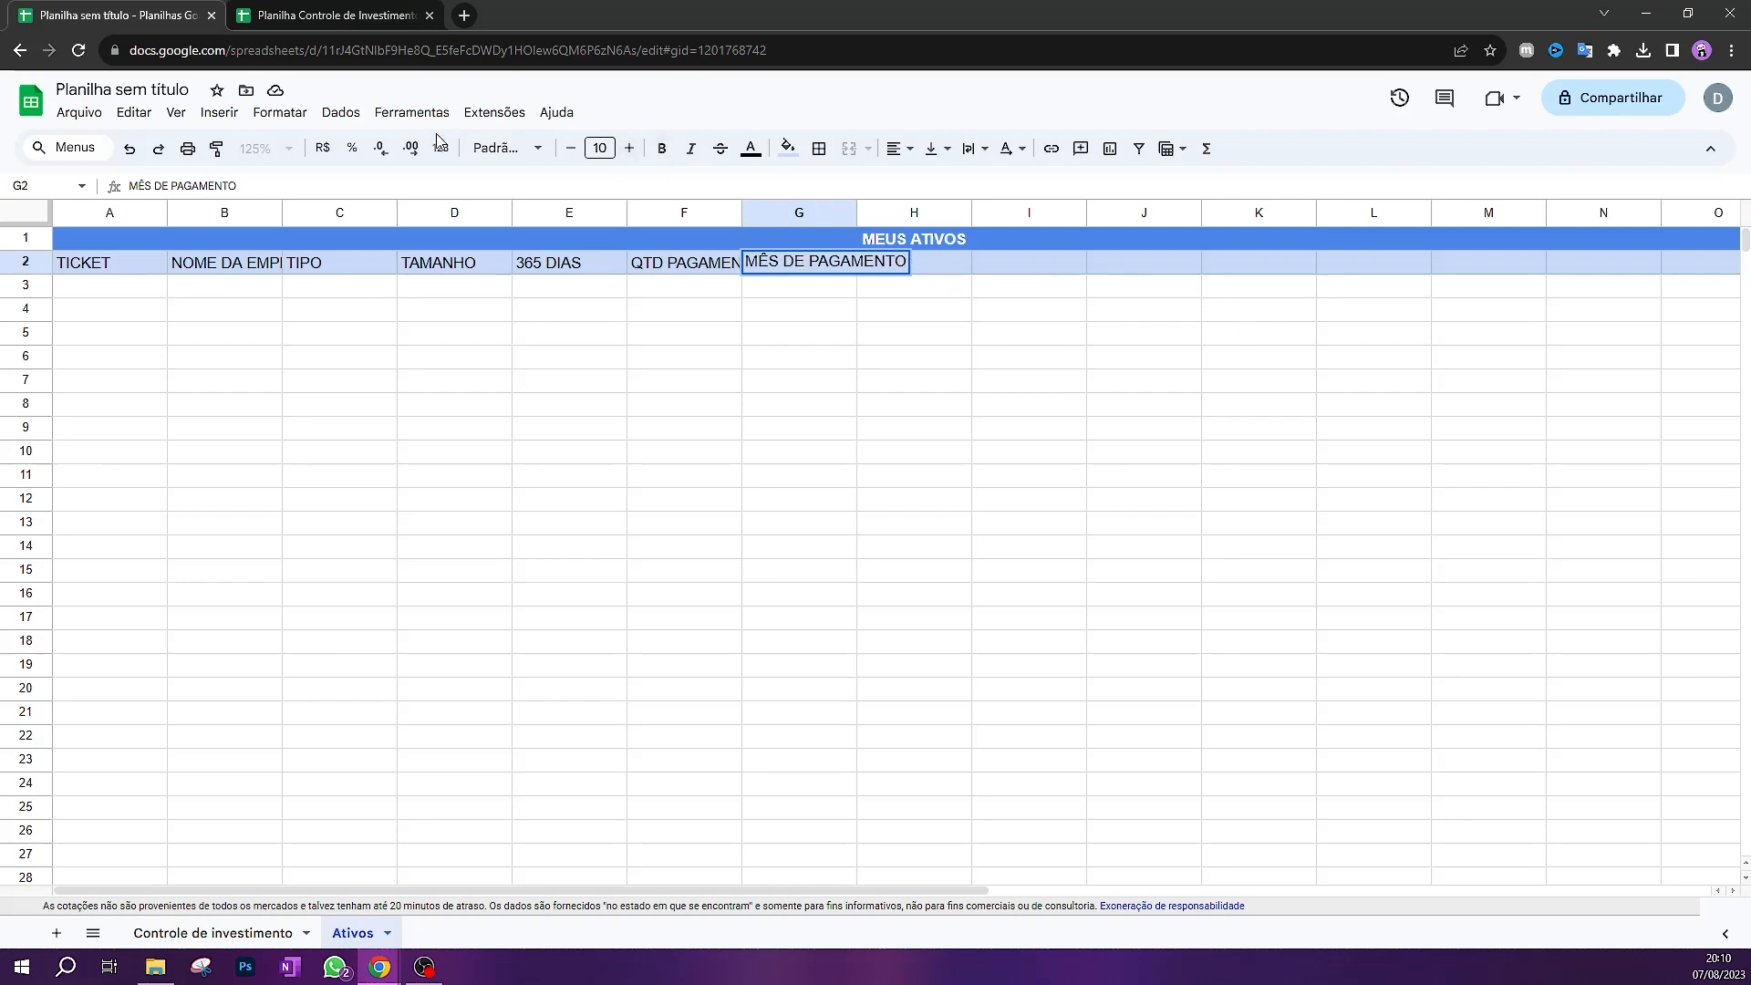
left_click(337, 14)
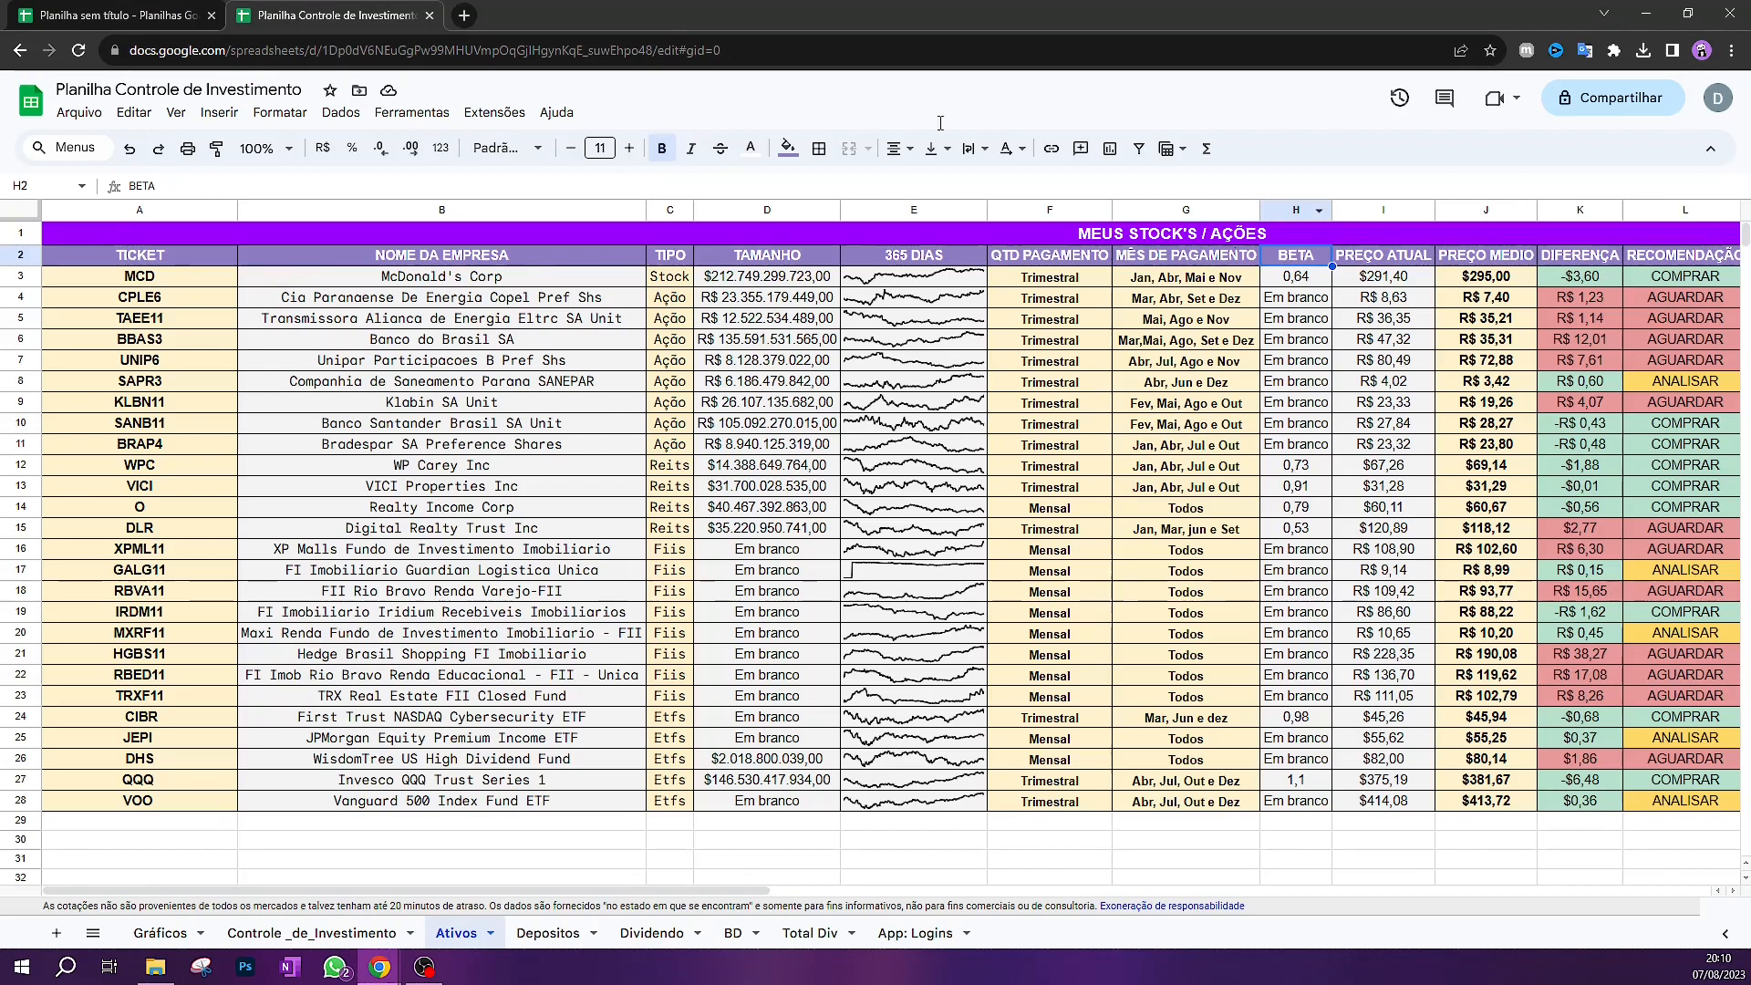
left_click(119, 15)
left_click(928, 263)
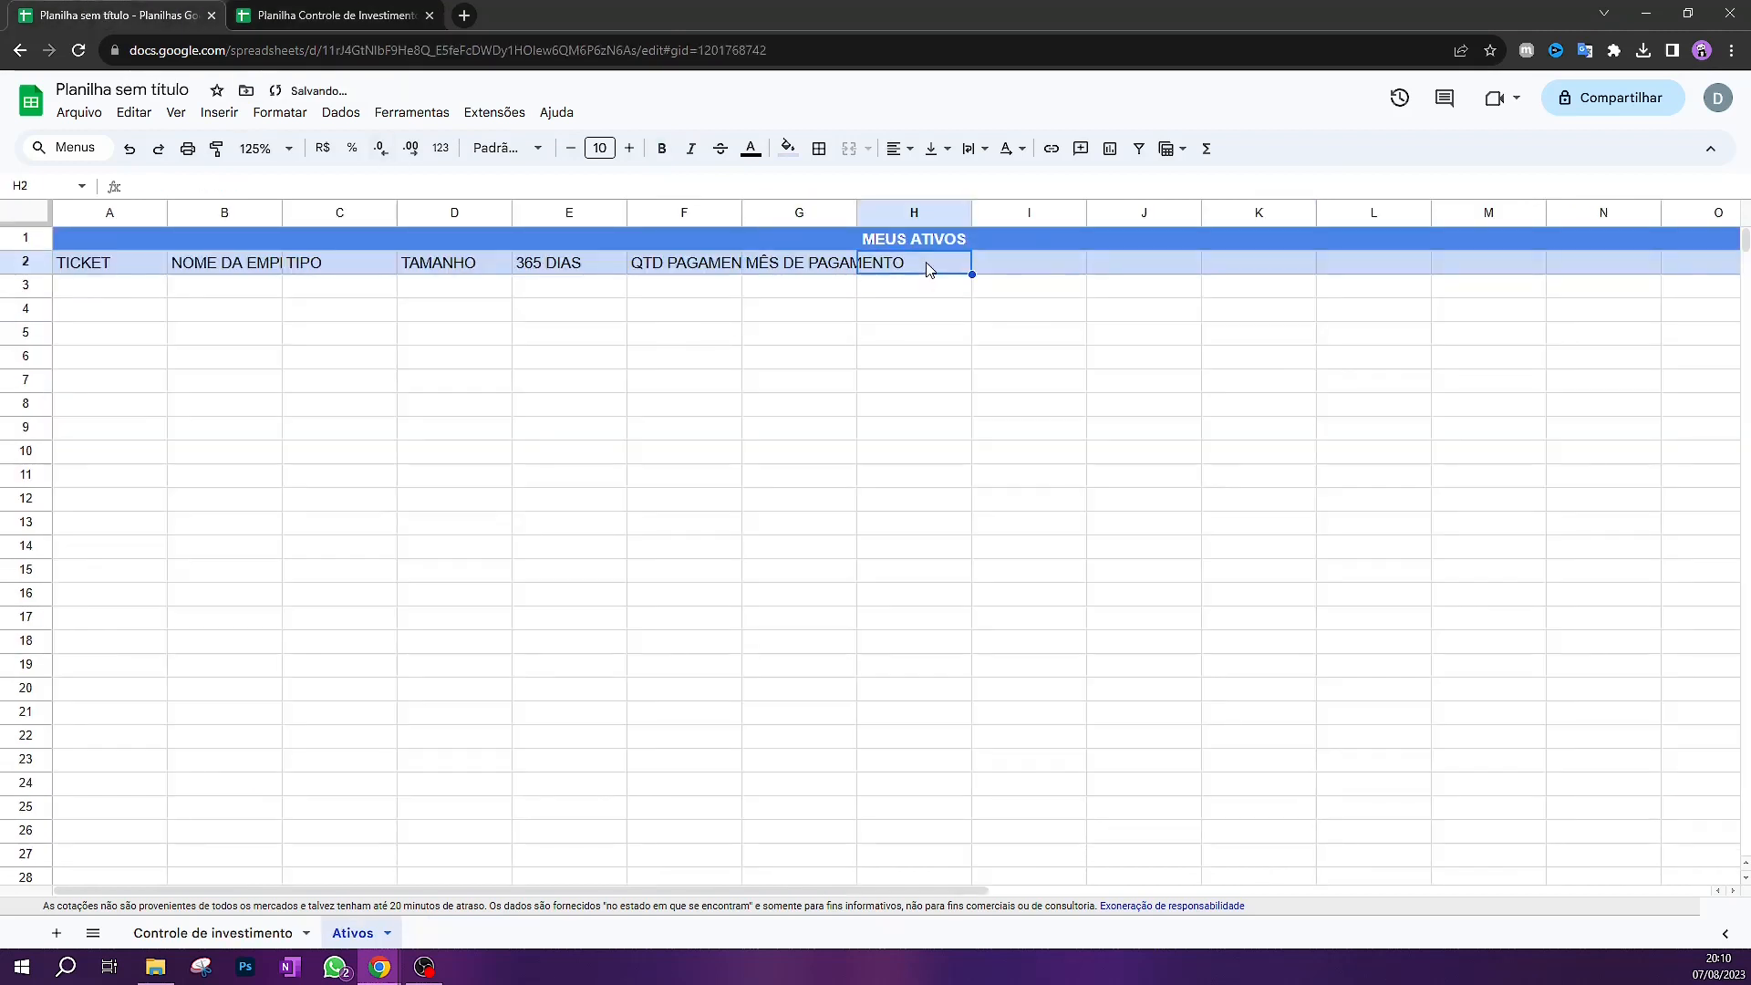
type("BETA")
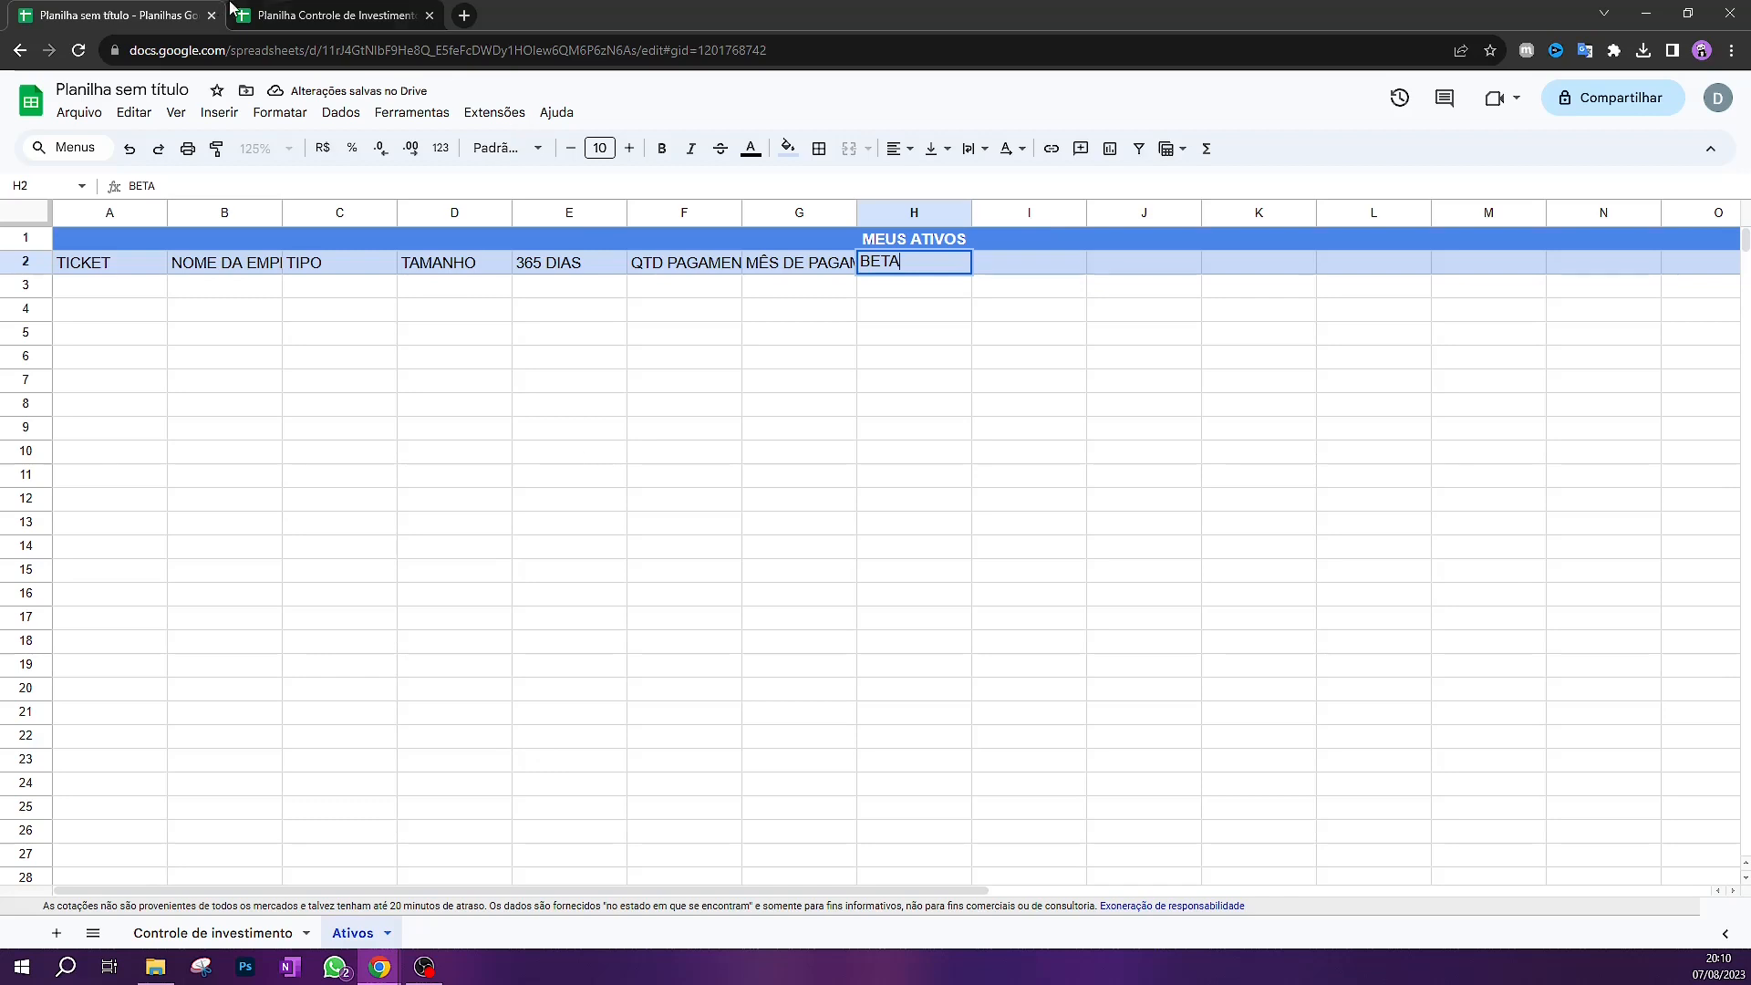
Check the reference spreadsheet and enter the header PREÇO ATUAL in I2 of the Ativos sheet
left_click(283, 13)
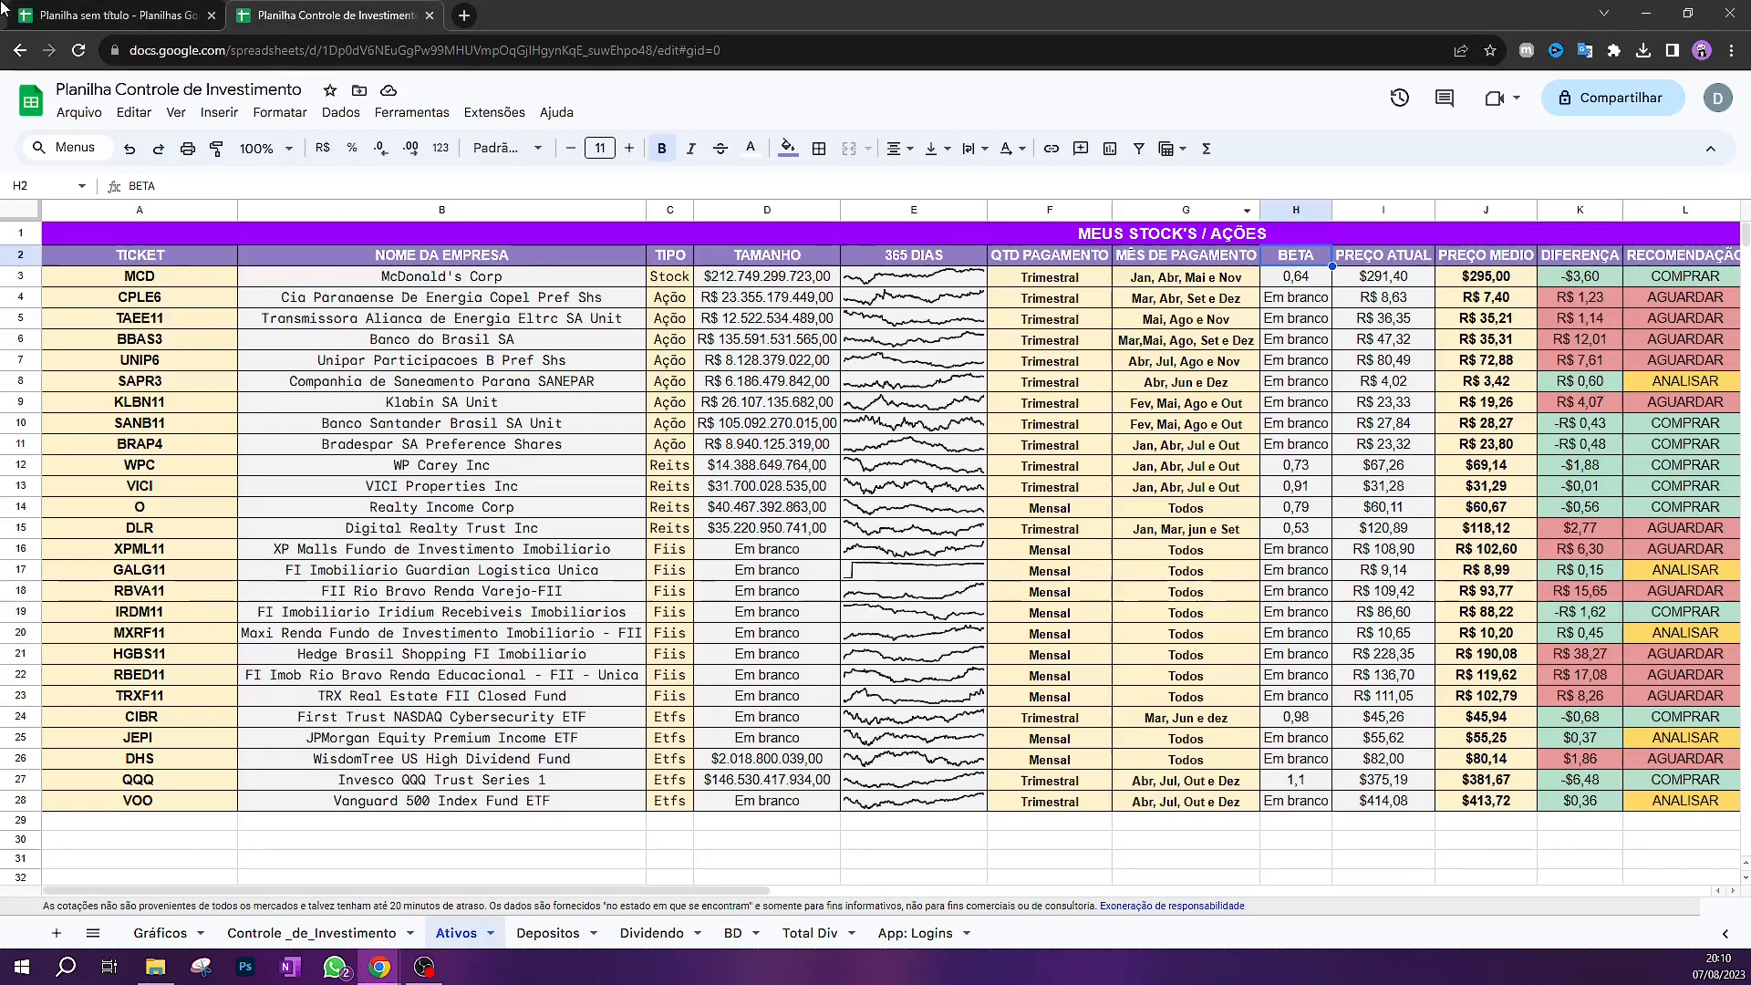
left_click(110, 13)
left_click(1012, 276)
double_click(1016, 266)
type("PREÇO")
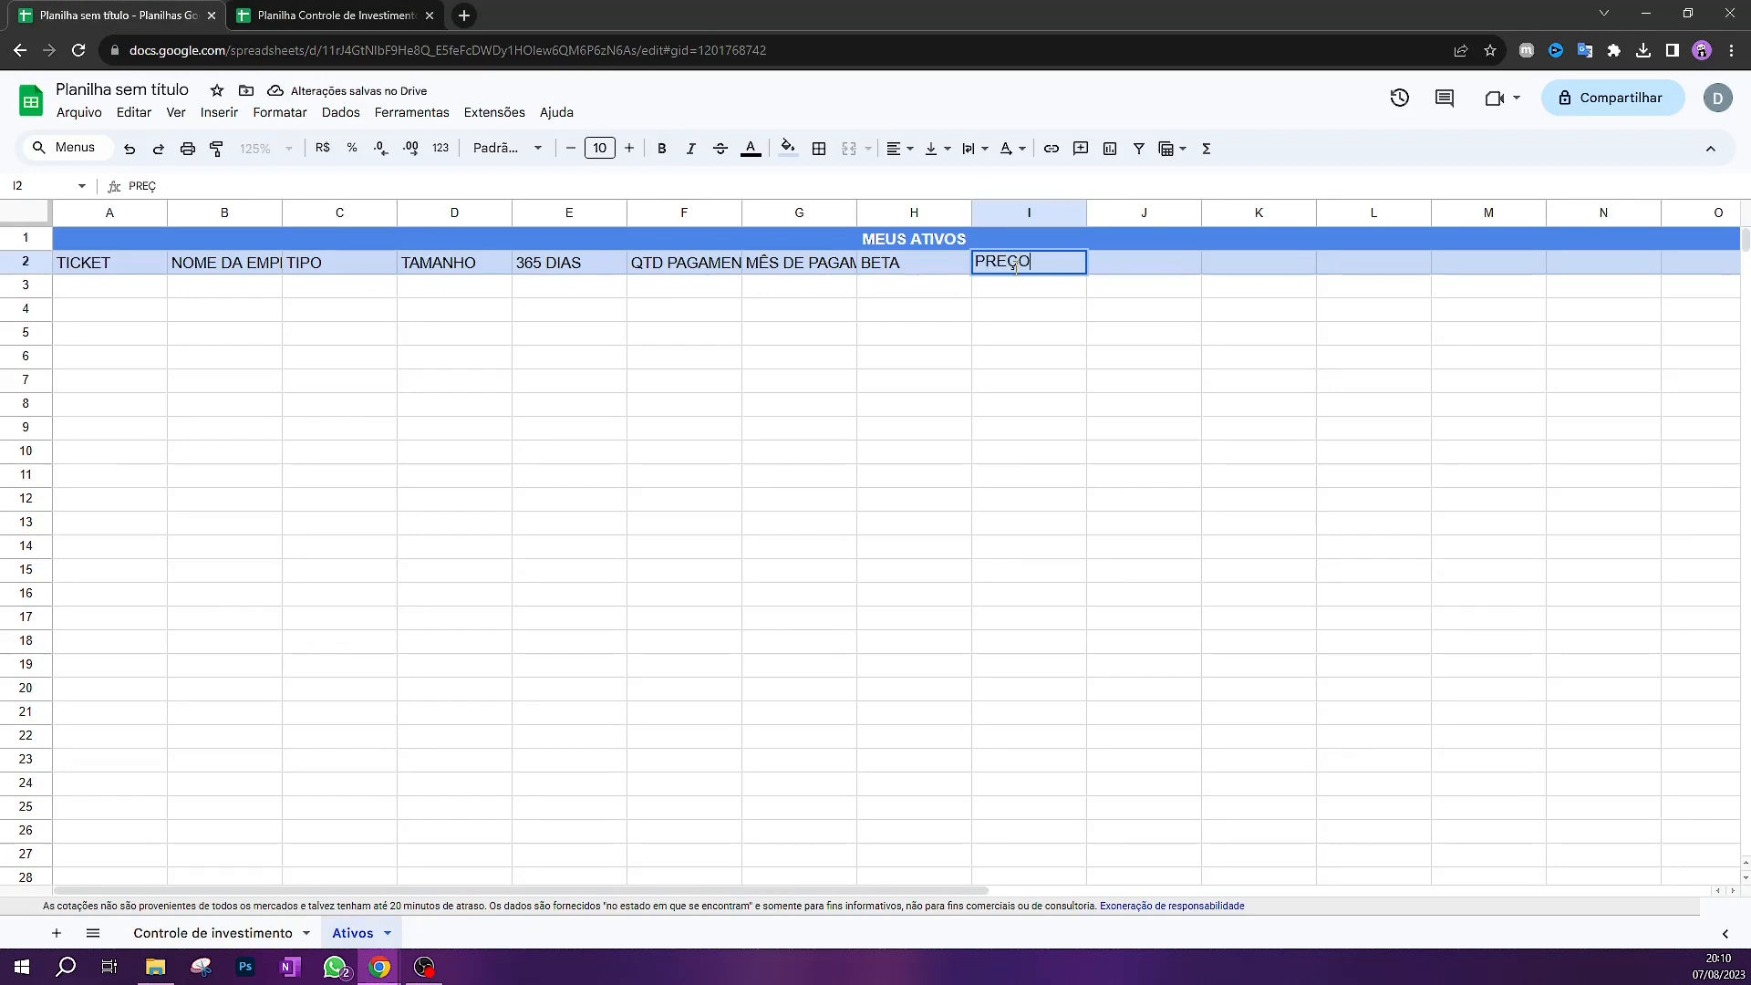
type(" ATUAL")
left_click(1187, 311)
Fit the widths of all columns on the Ativos sheet to their contents
left_click(15, 215)
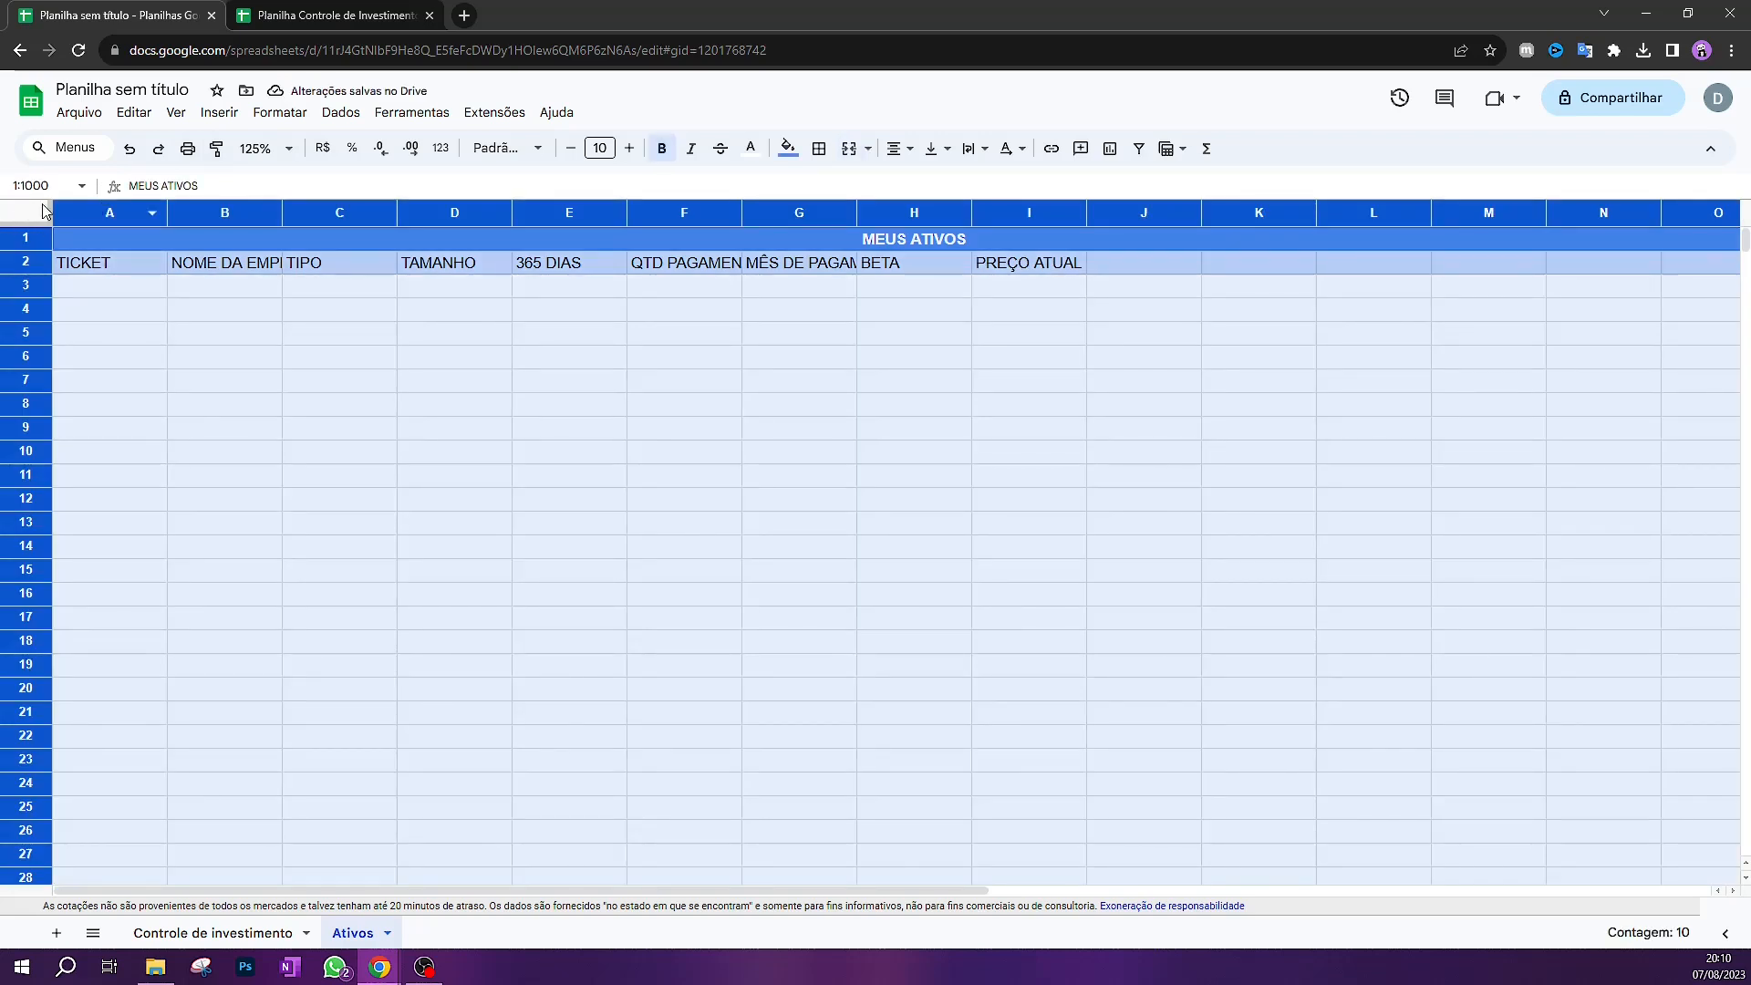
double_click(166, 210)
Enter the headers PREÇO MEDIO in J2 and DIFERENÇA in K2, following the reference spreadsheet
key("ctrl+Tab")
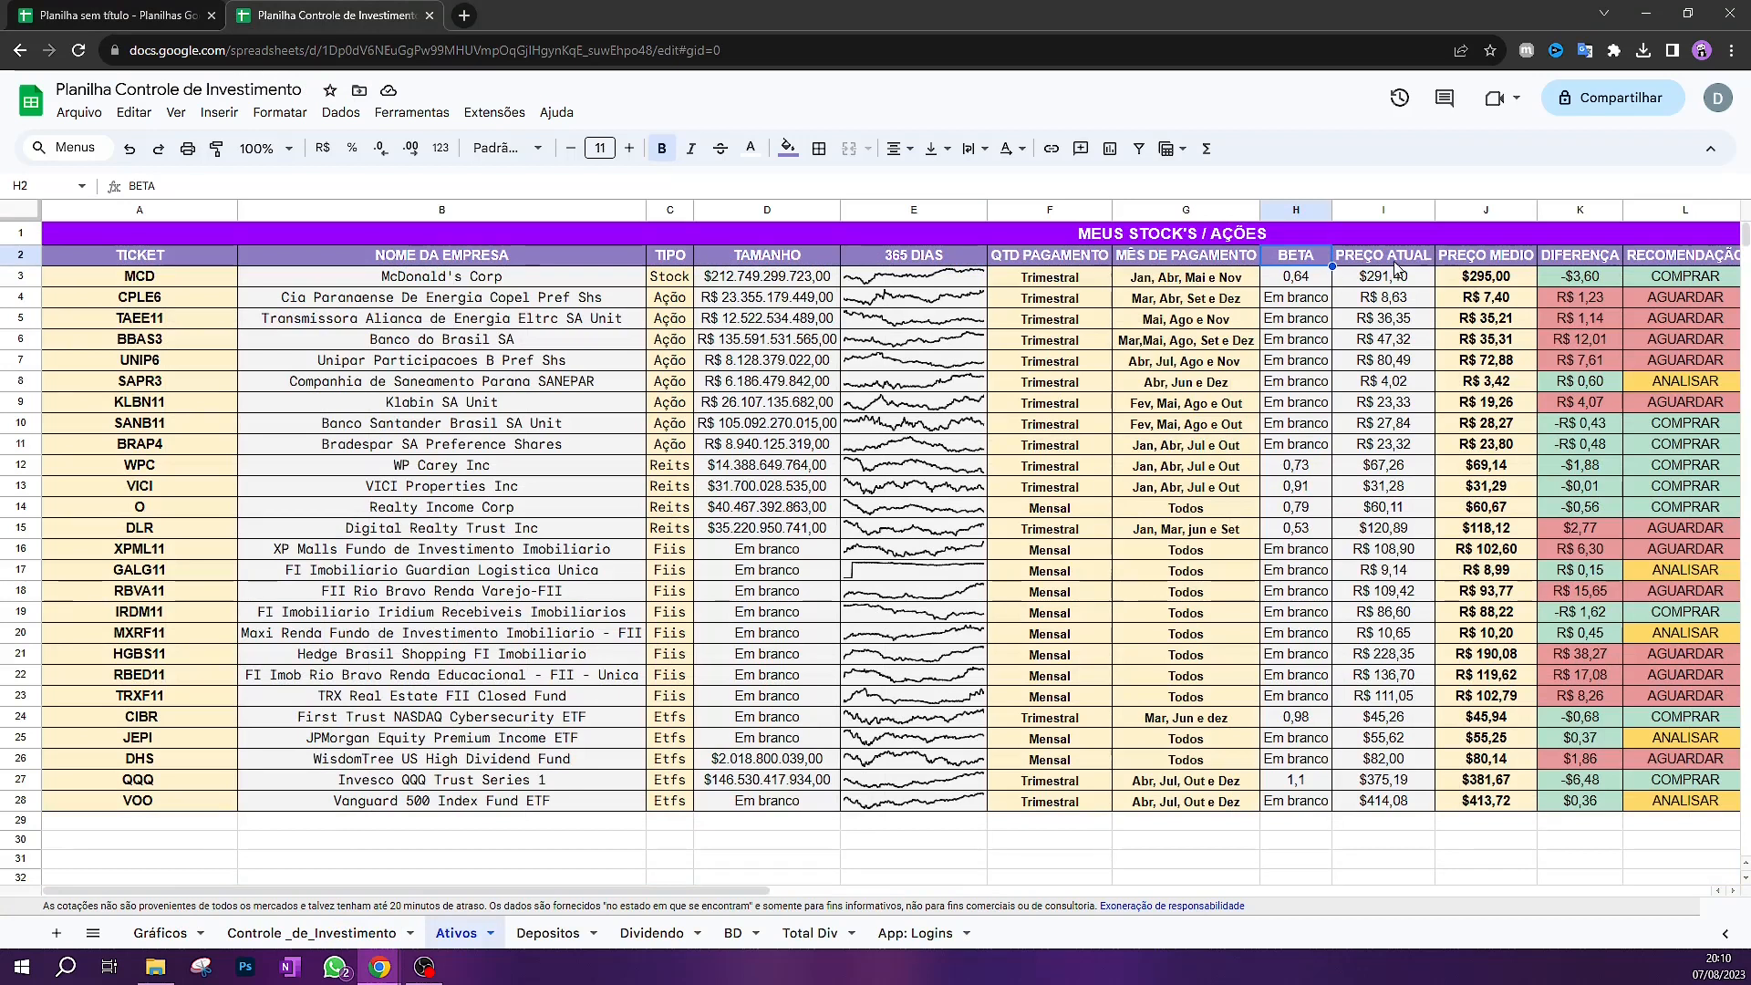
key("ctrl+Tab")
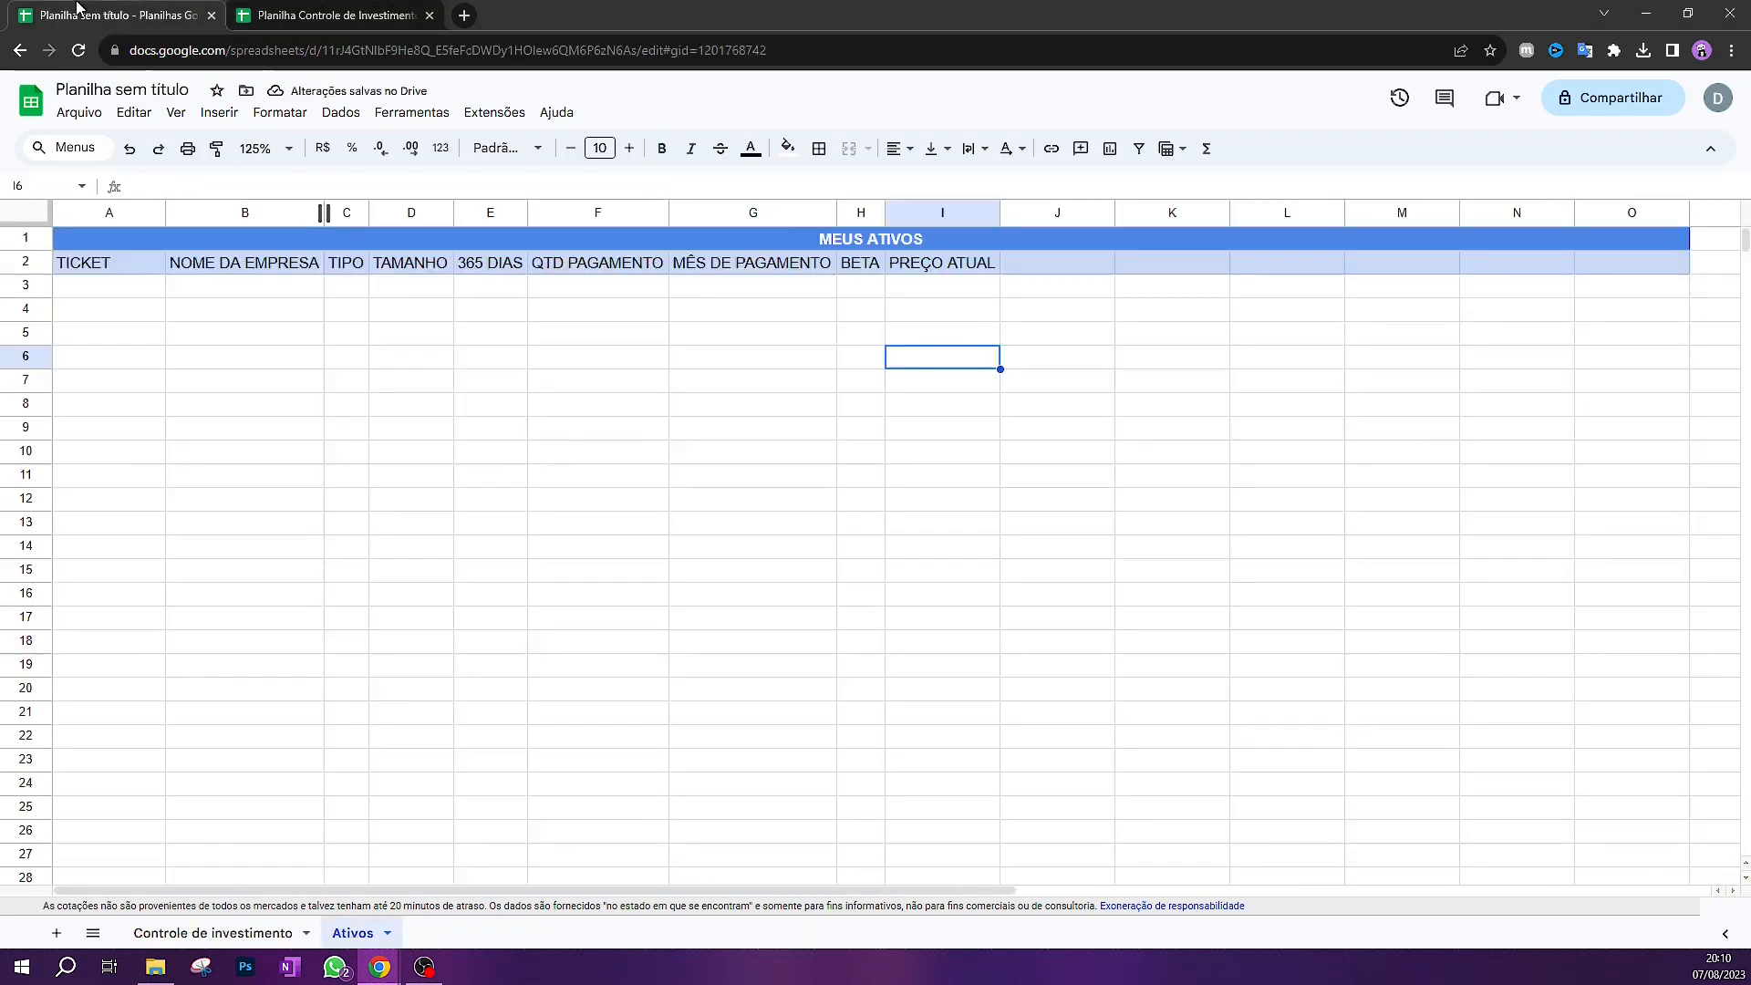
left_click(1040, 261)
type("PREÇO MEDIO")
key("Tab")
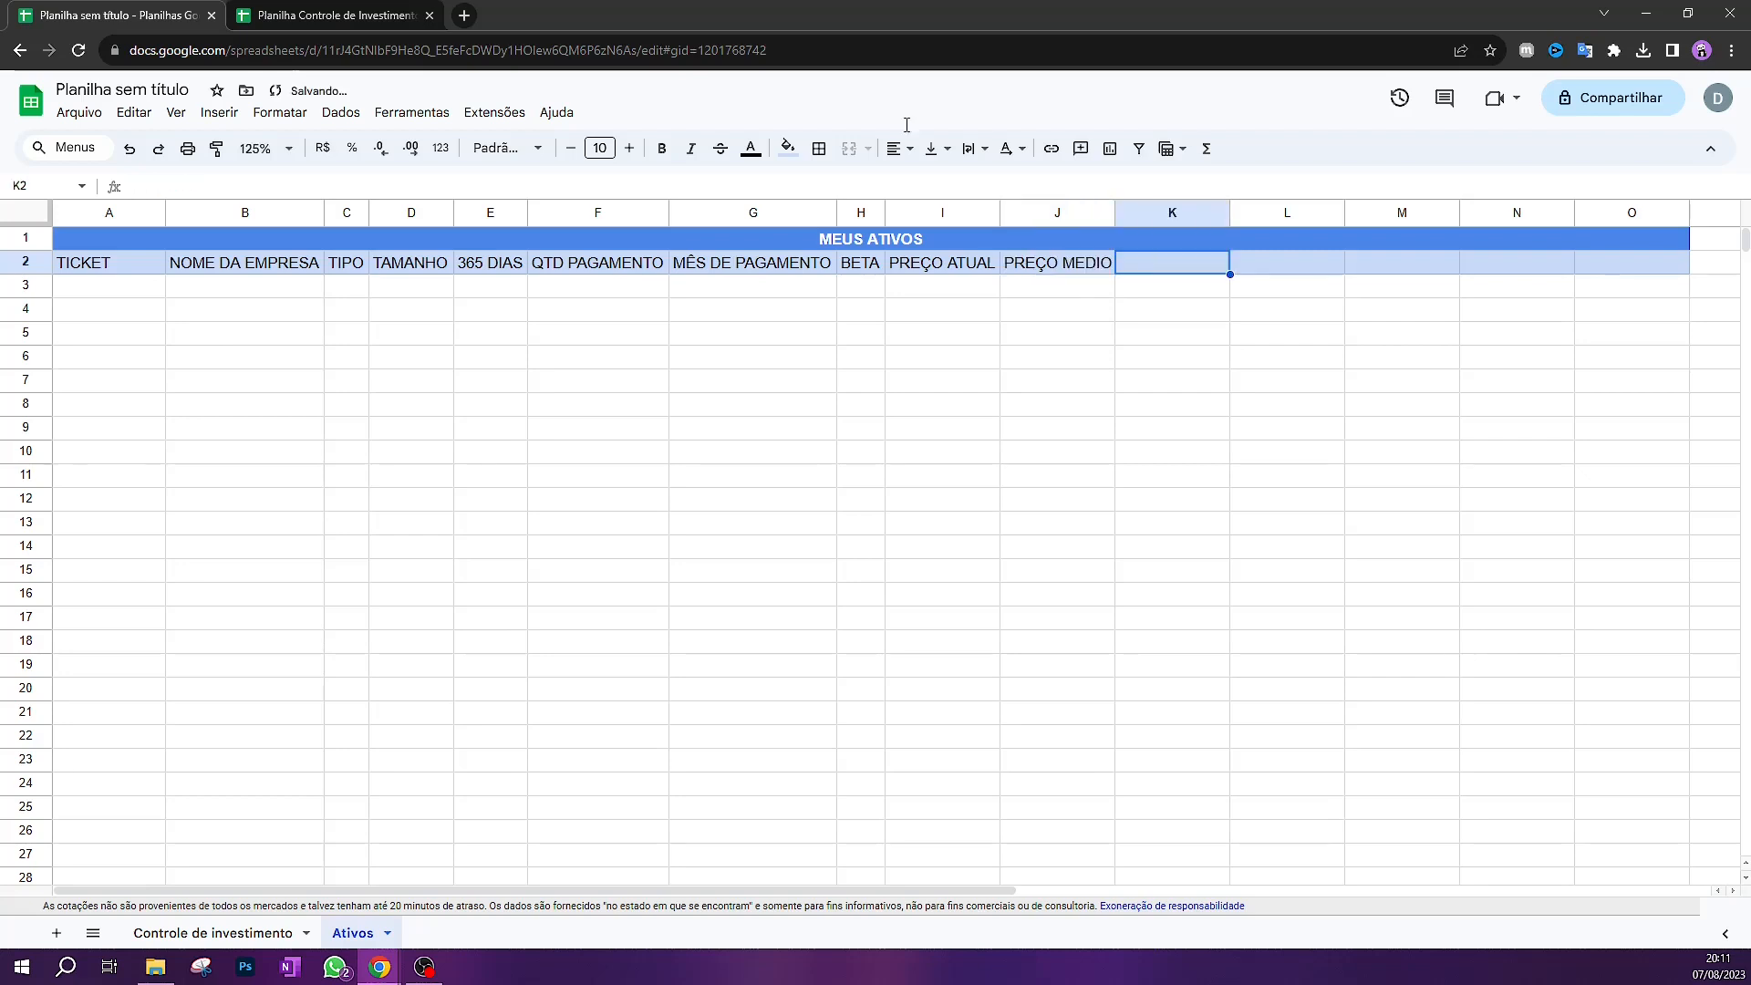
left_click(329, 15)
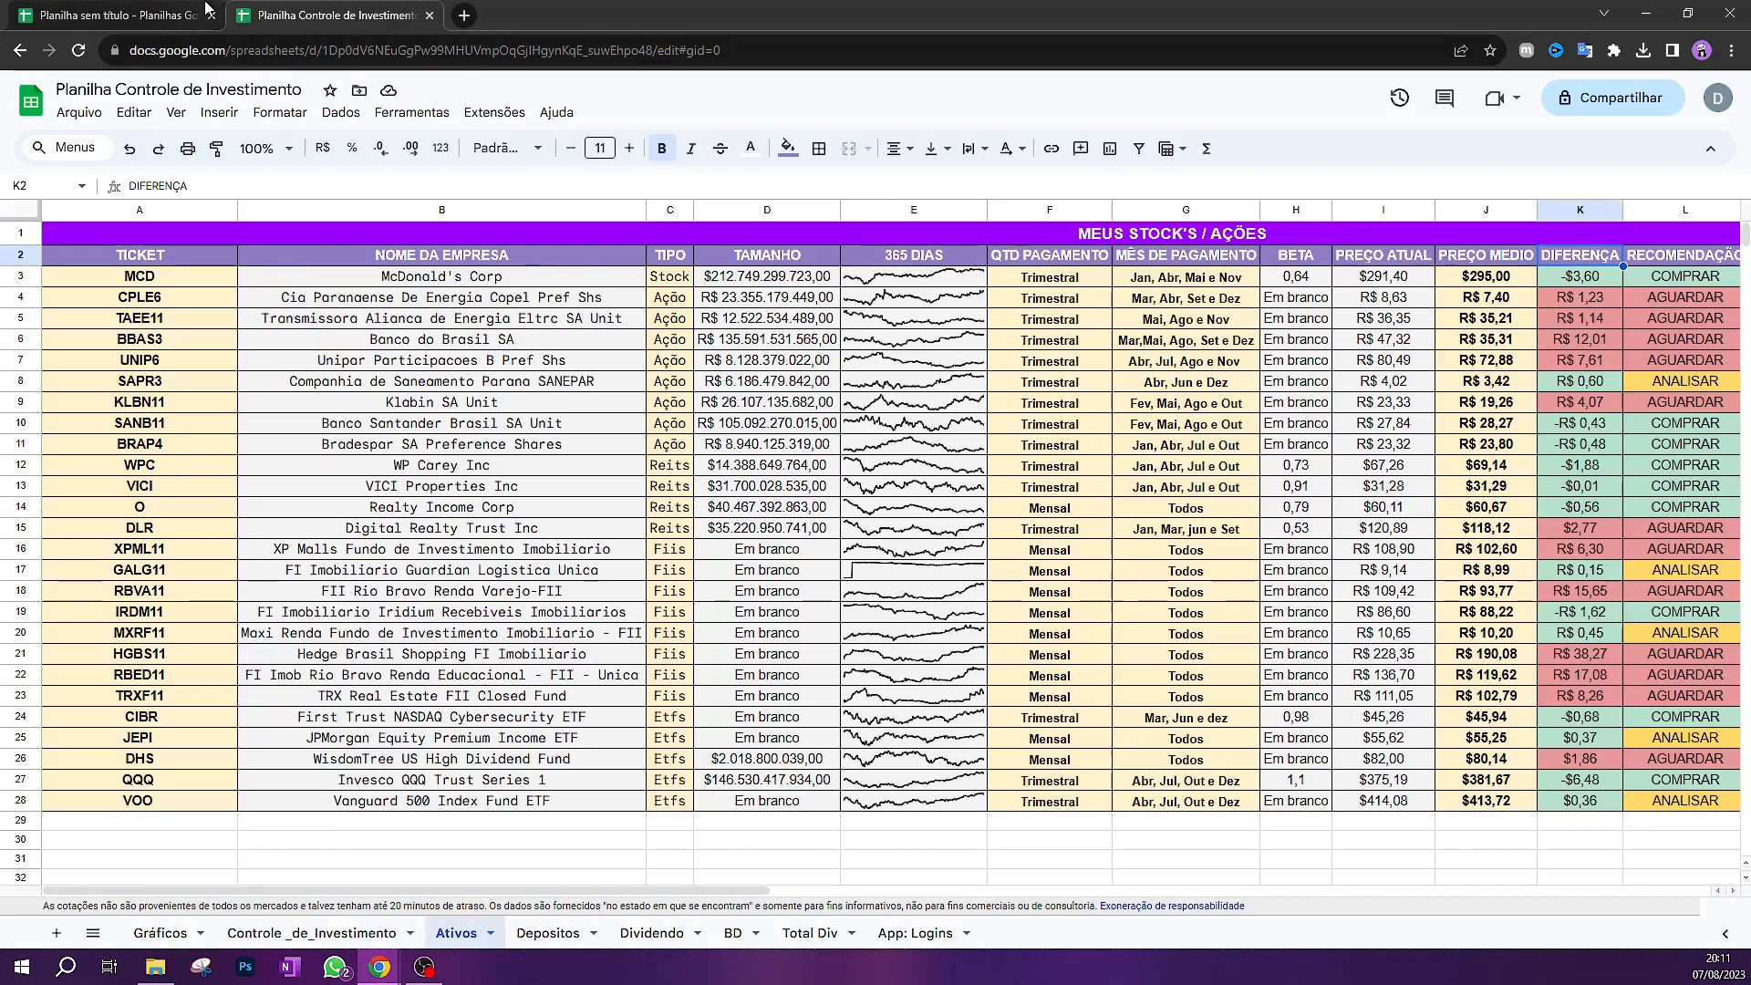
left_click(187, 15)
double_click(1161, 266)
type("DIFER")
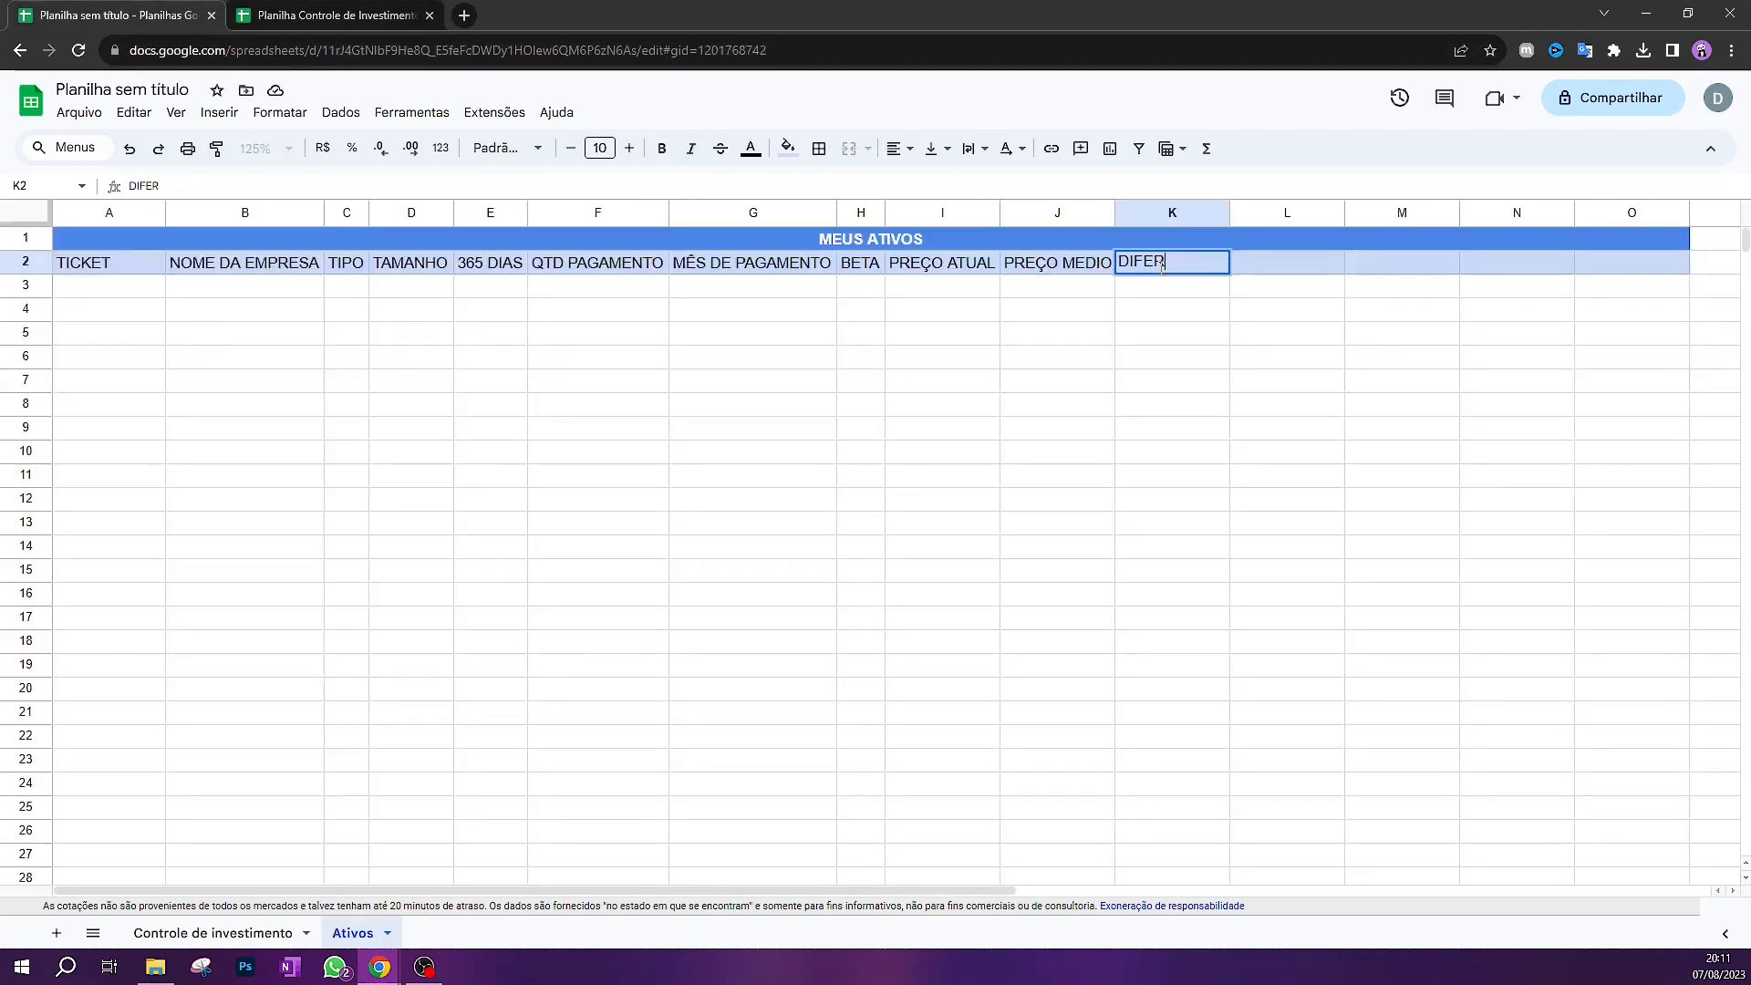
type("ENÇA")
Check the remaining headers in the reference spreadsheet and enter RECOMENDAÇÃO in L2
left_click(239, 13)
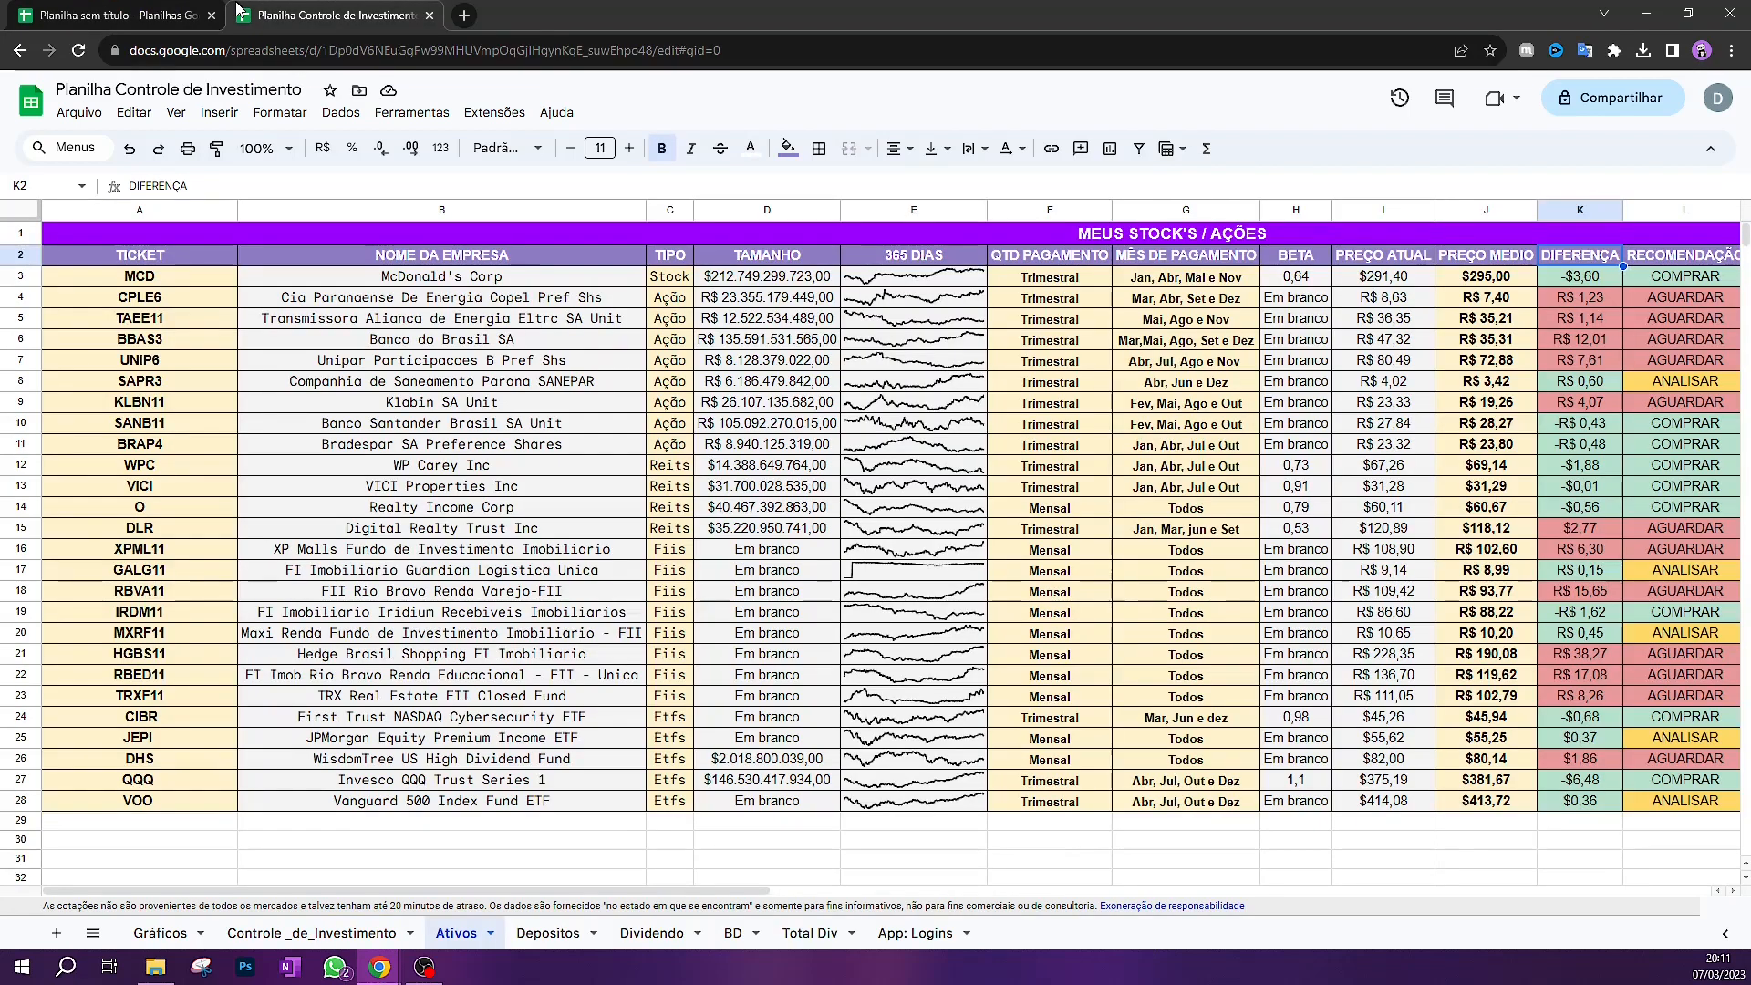
left_click_drag(539, 890, 642, 894)
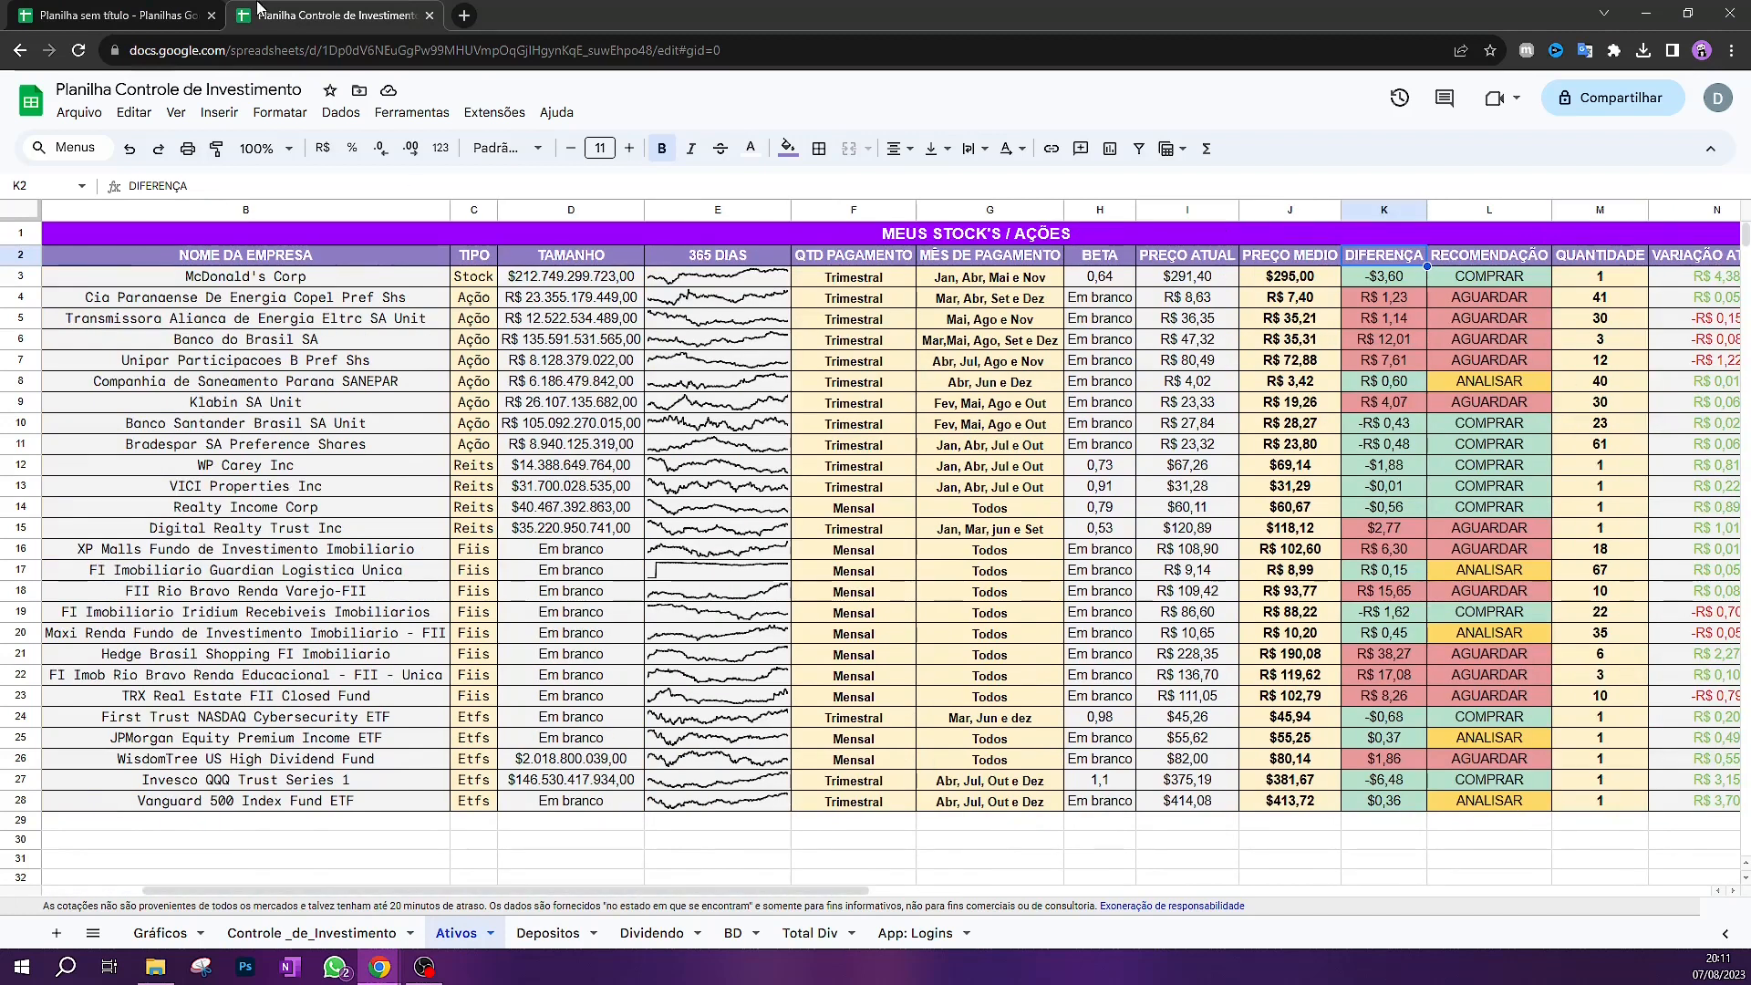
left_click(118, 14)
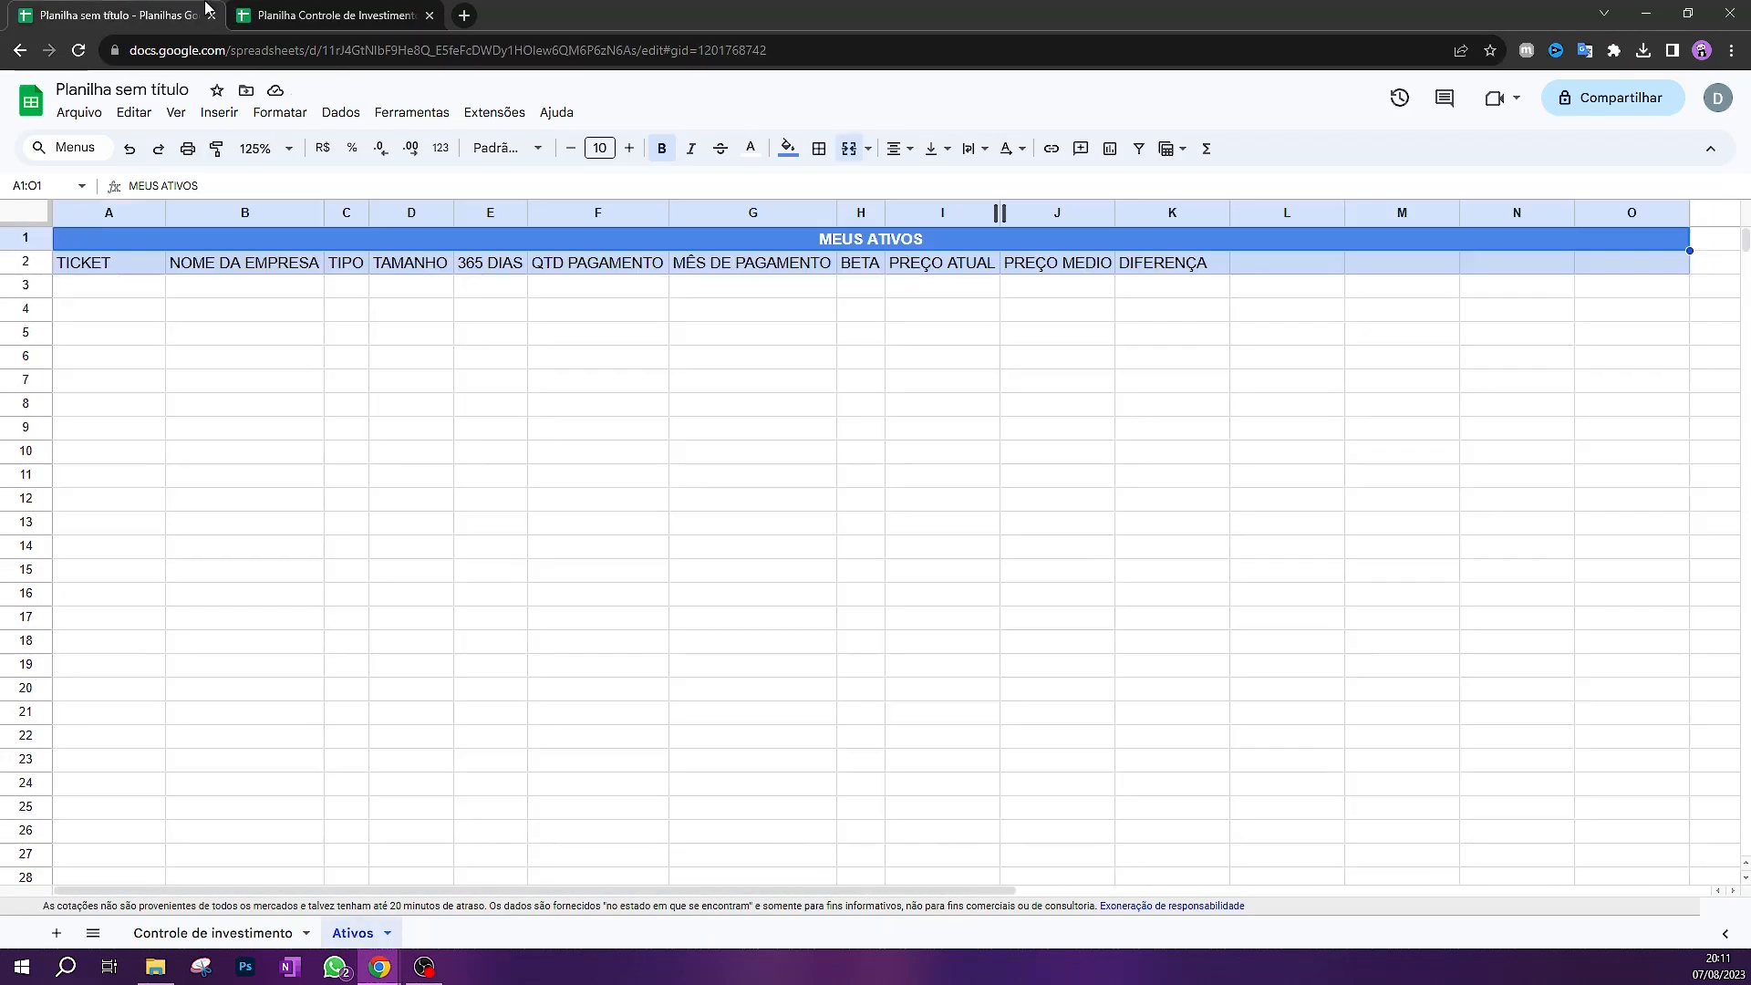
double_click(1265, 267)
type("RECOMENDAÇÃO")
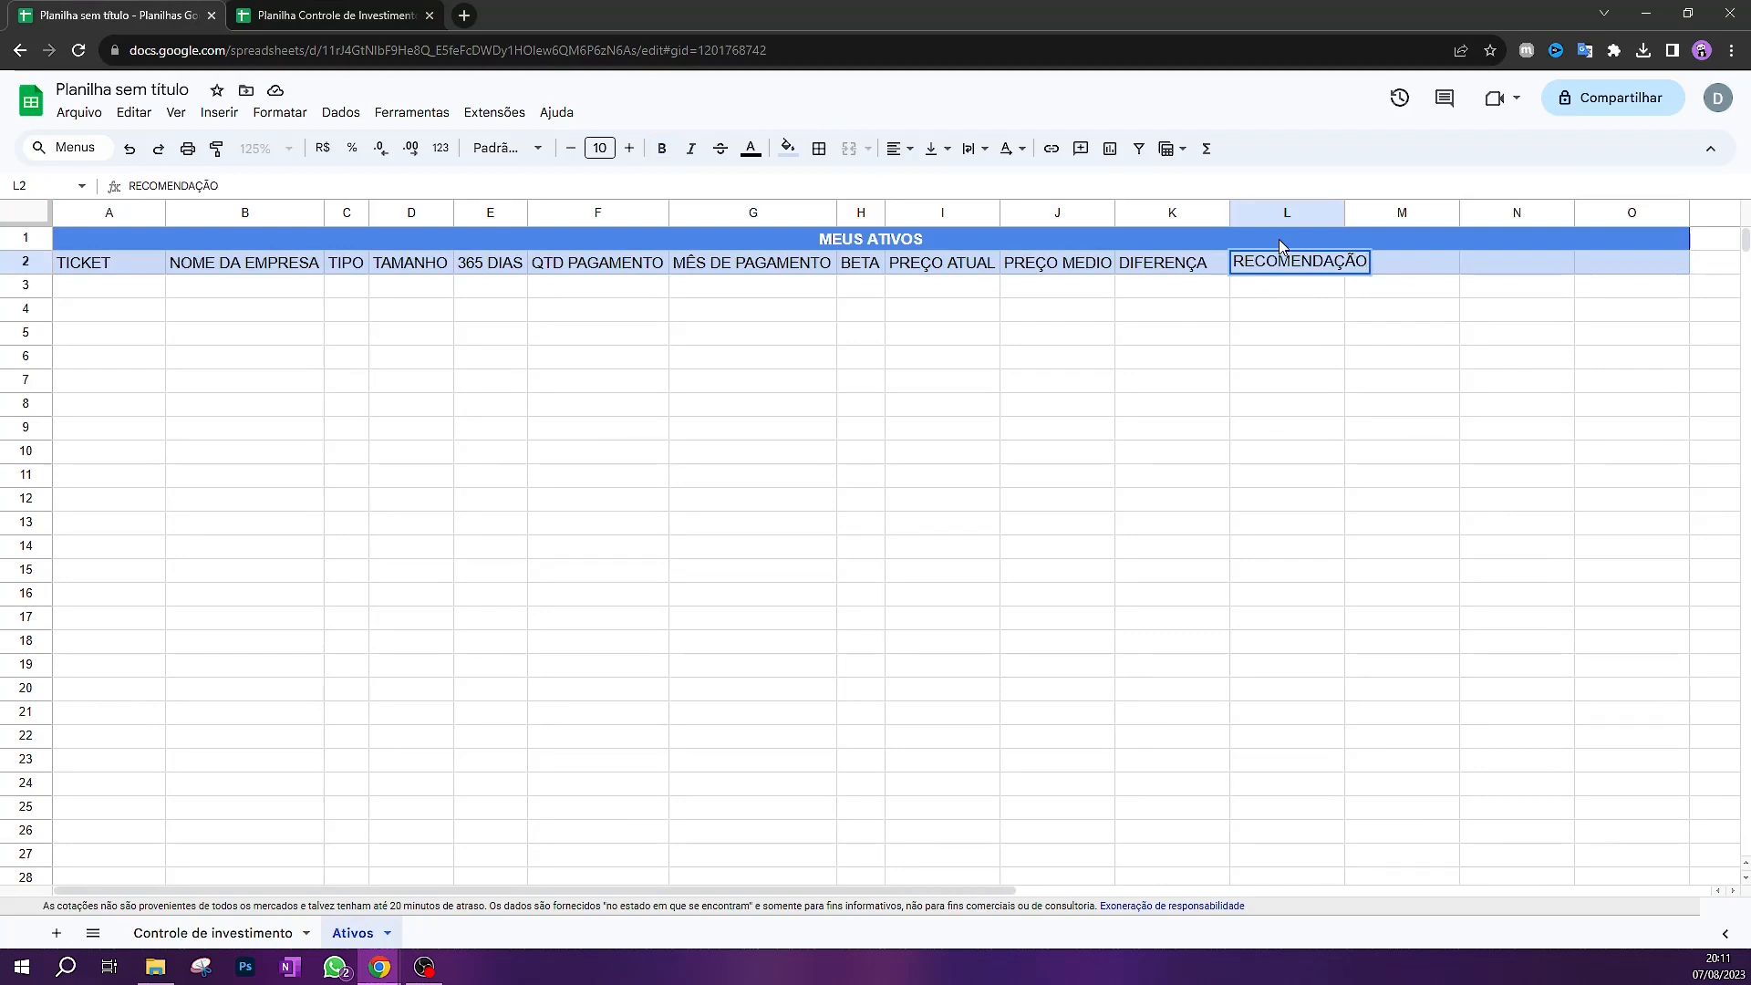
left_click(328, 14)
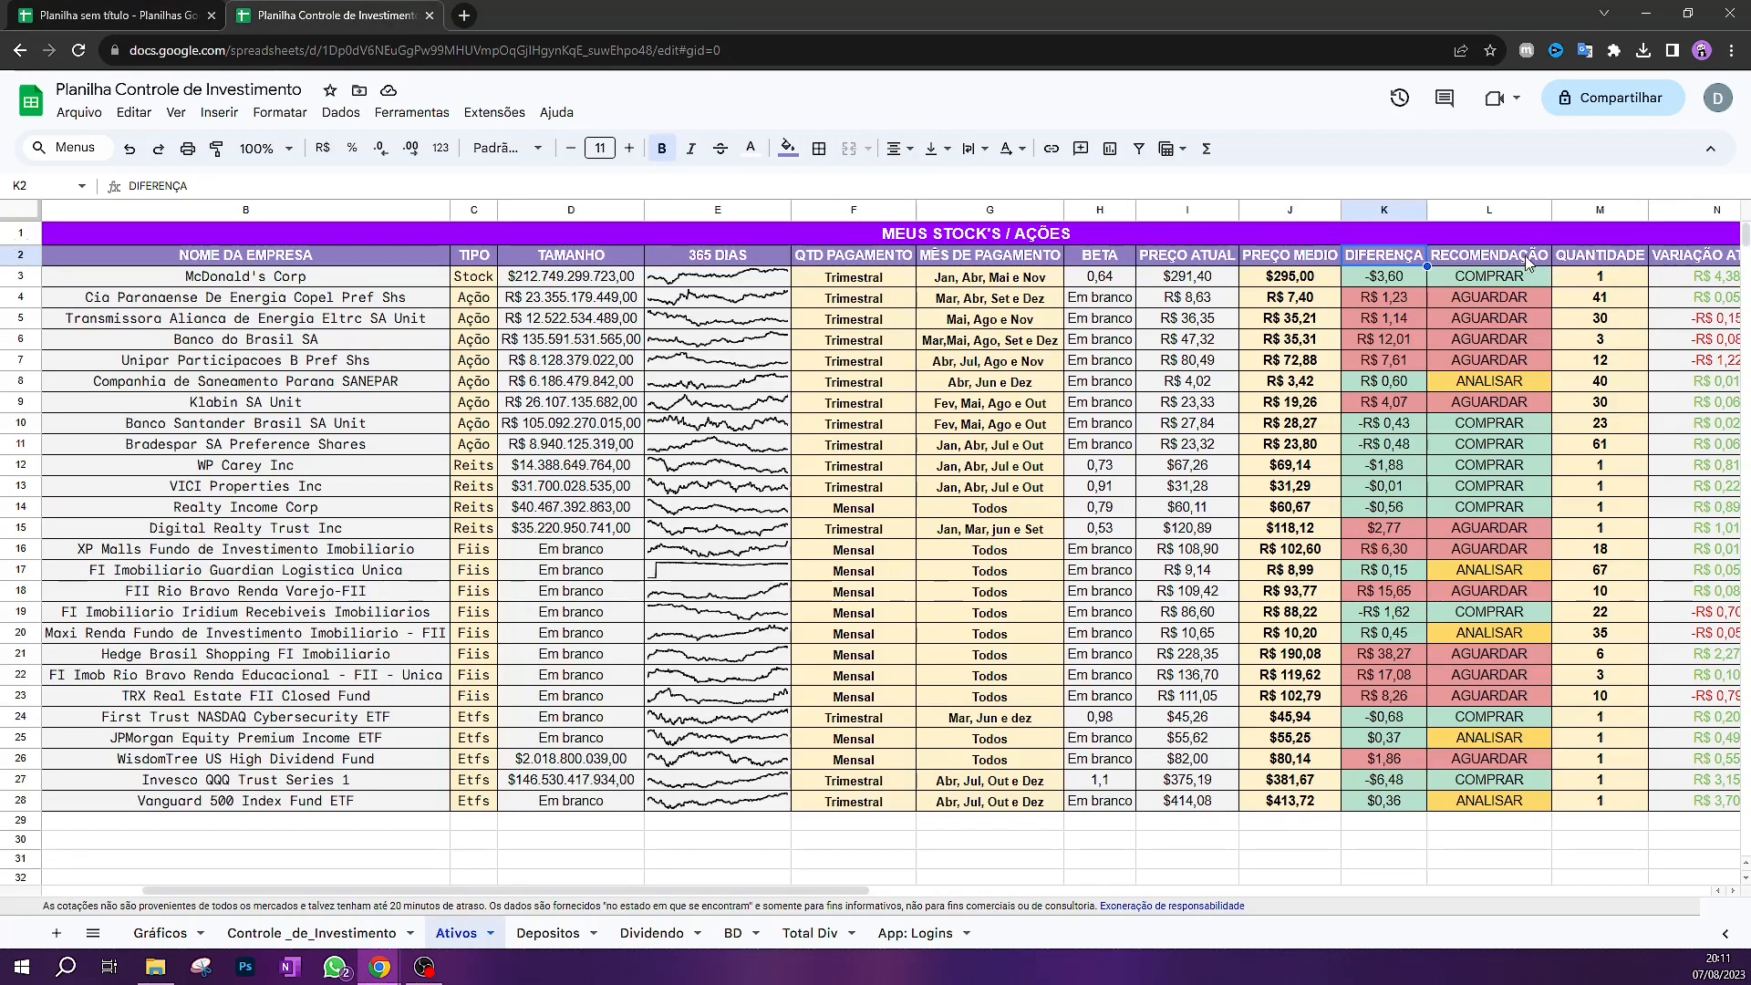
Return to the new spreadsheet and enter the header QUANTIDADE in M2 of the Ativos sheet
left_click(128, 15)
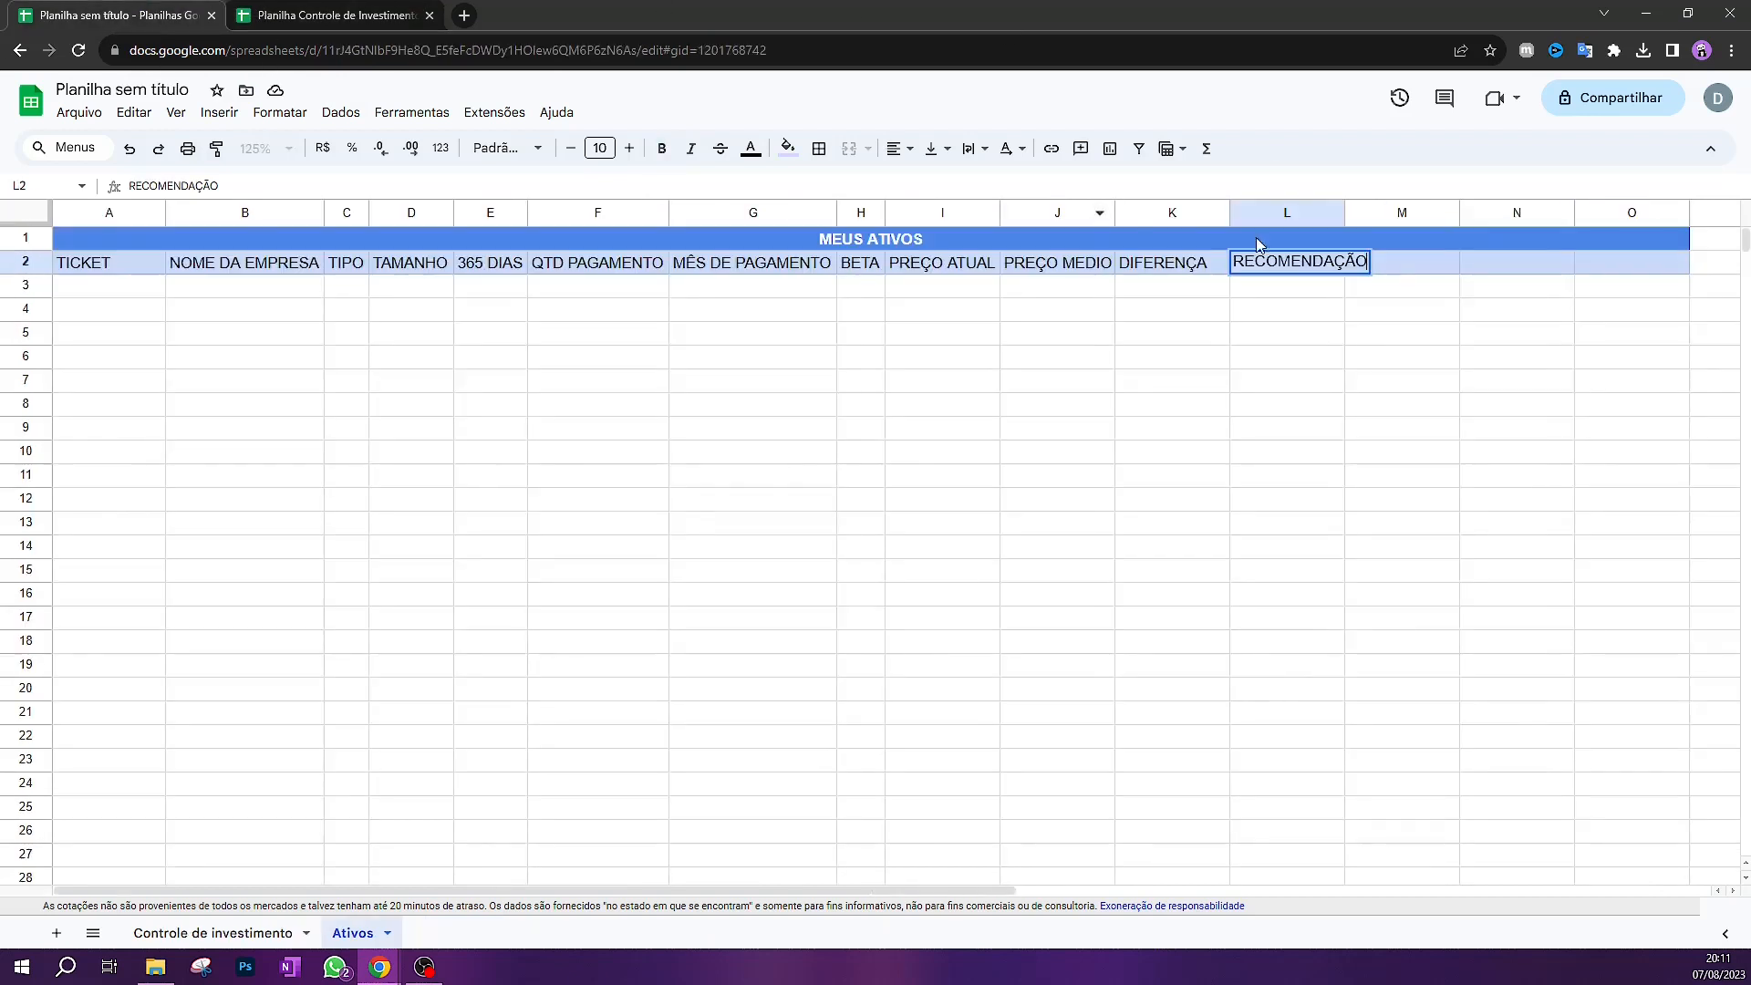
left_click(1418, 264)
type("QUANTIDADE")
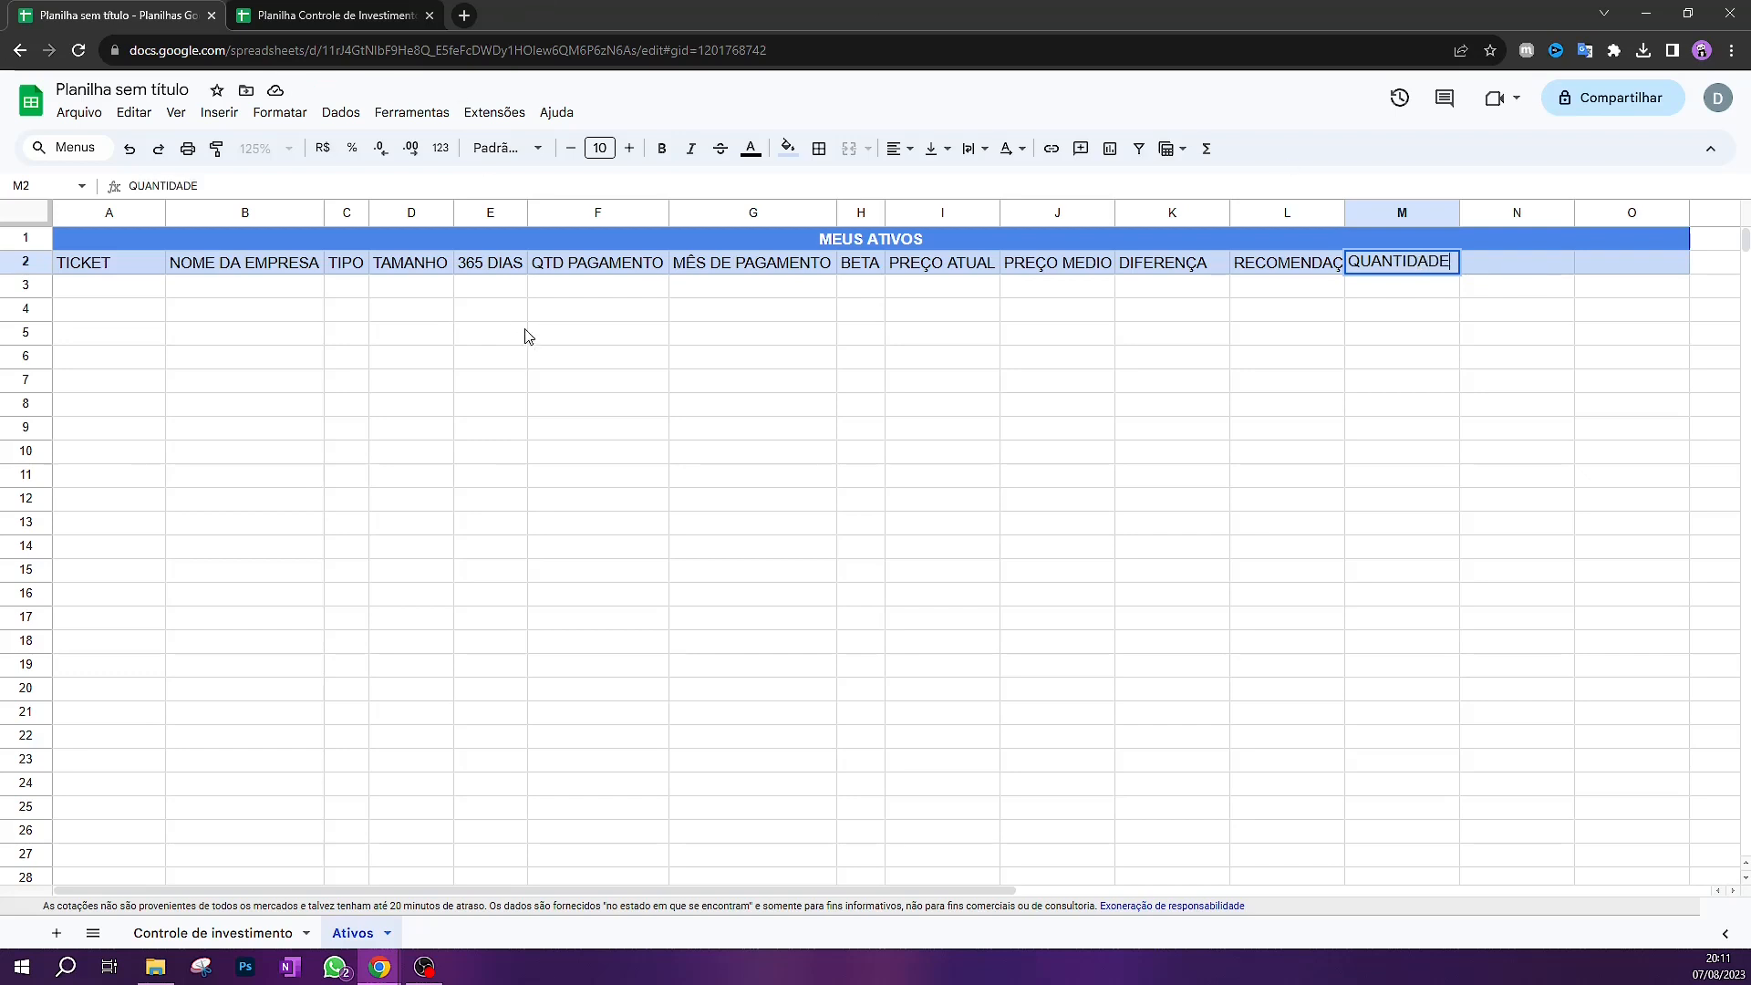
Check the reference spreadsheet and enter the headers VARIAÇÃO ATUAL $ in N2 and VARIAÇÃO ATUAL % in O2
left_click(328, 14)
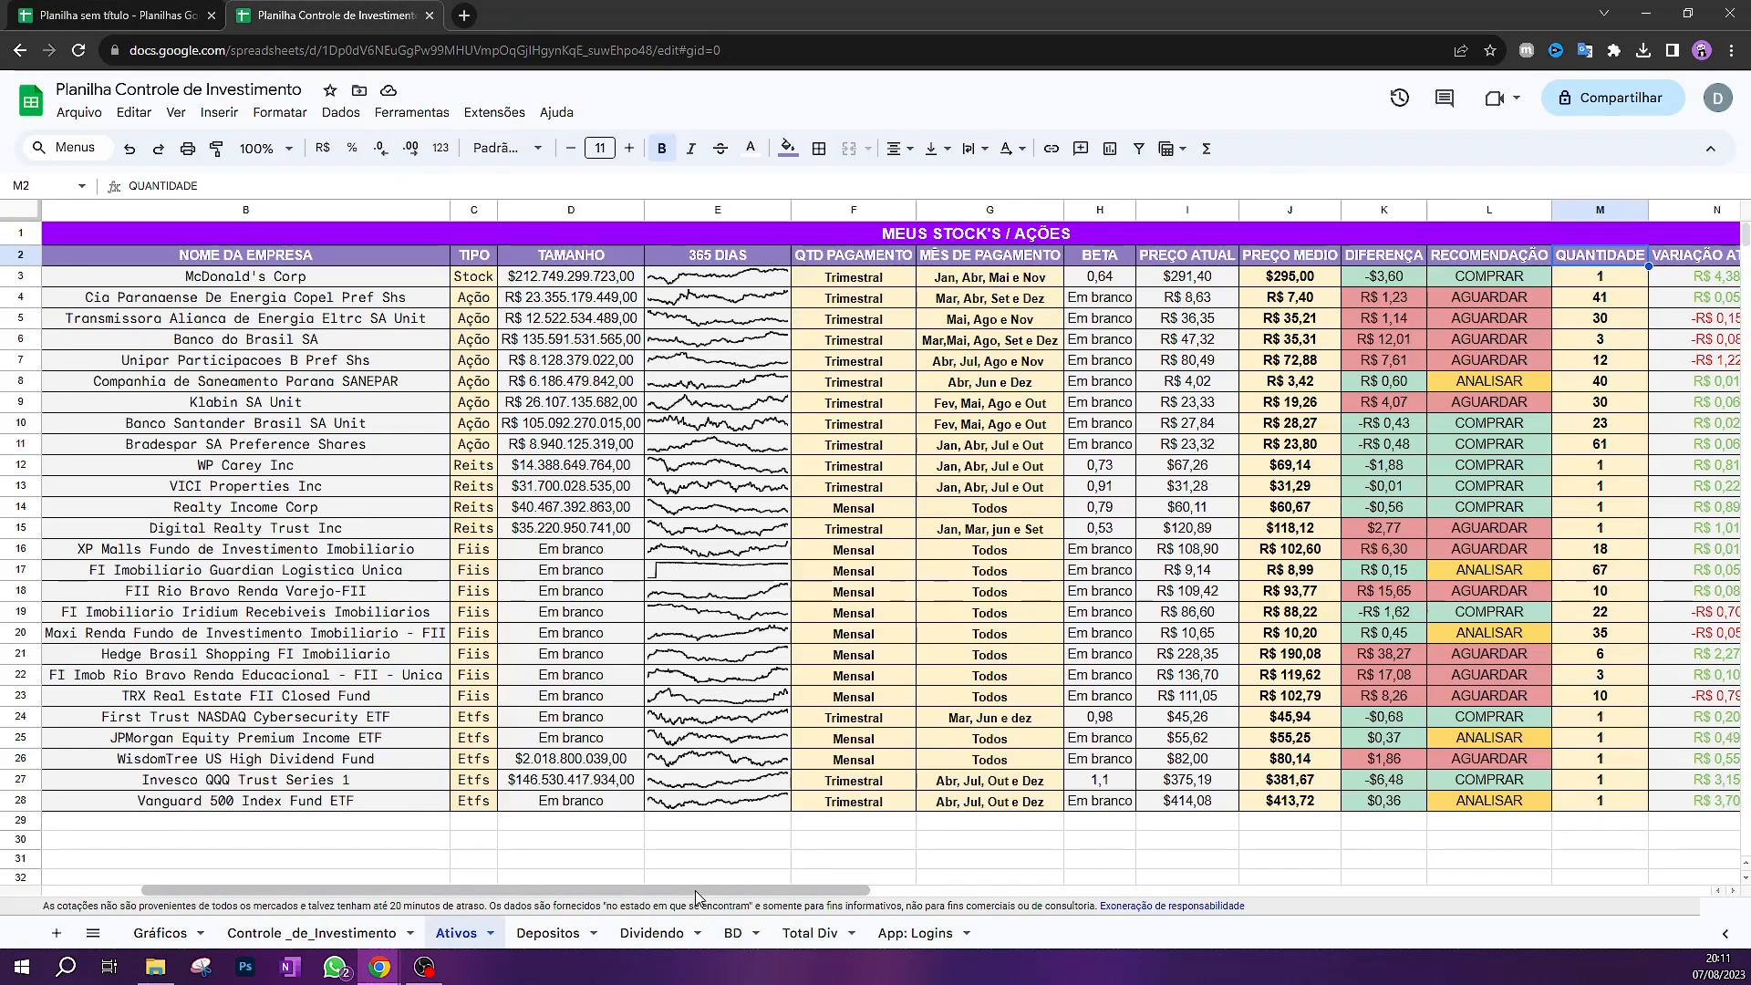
left_click_drag(790, 890, 991, 890)
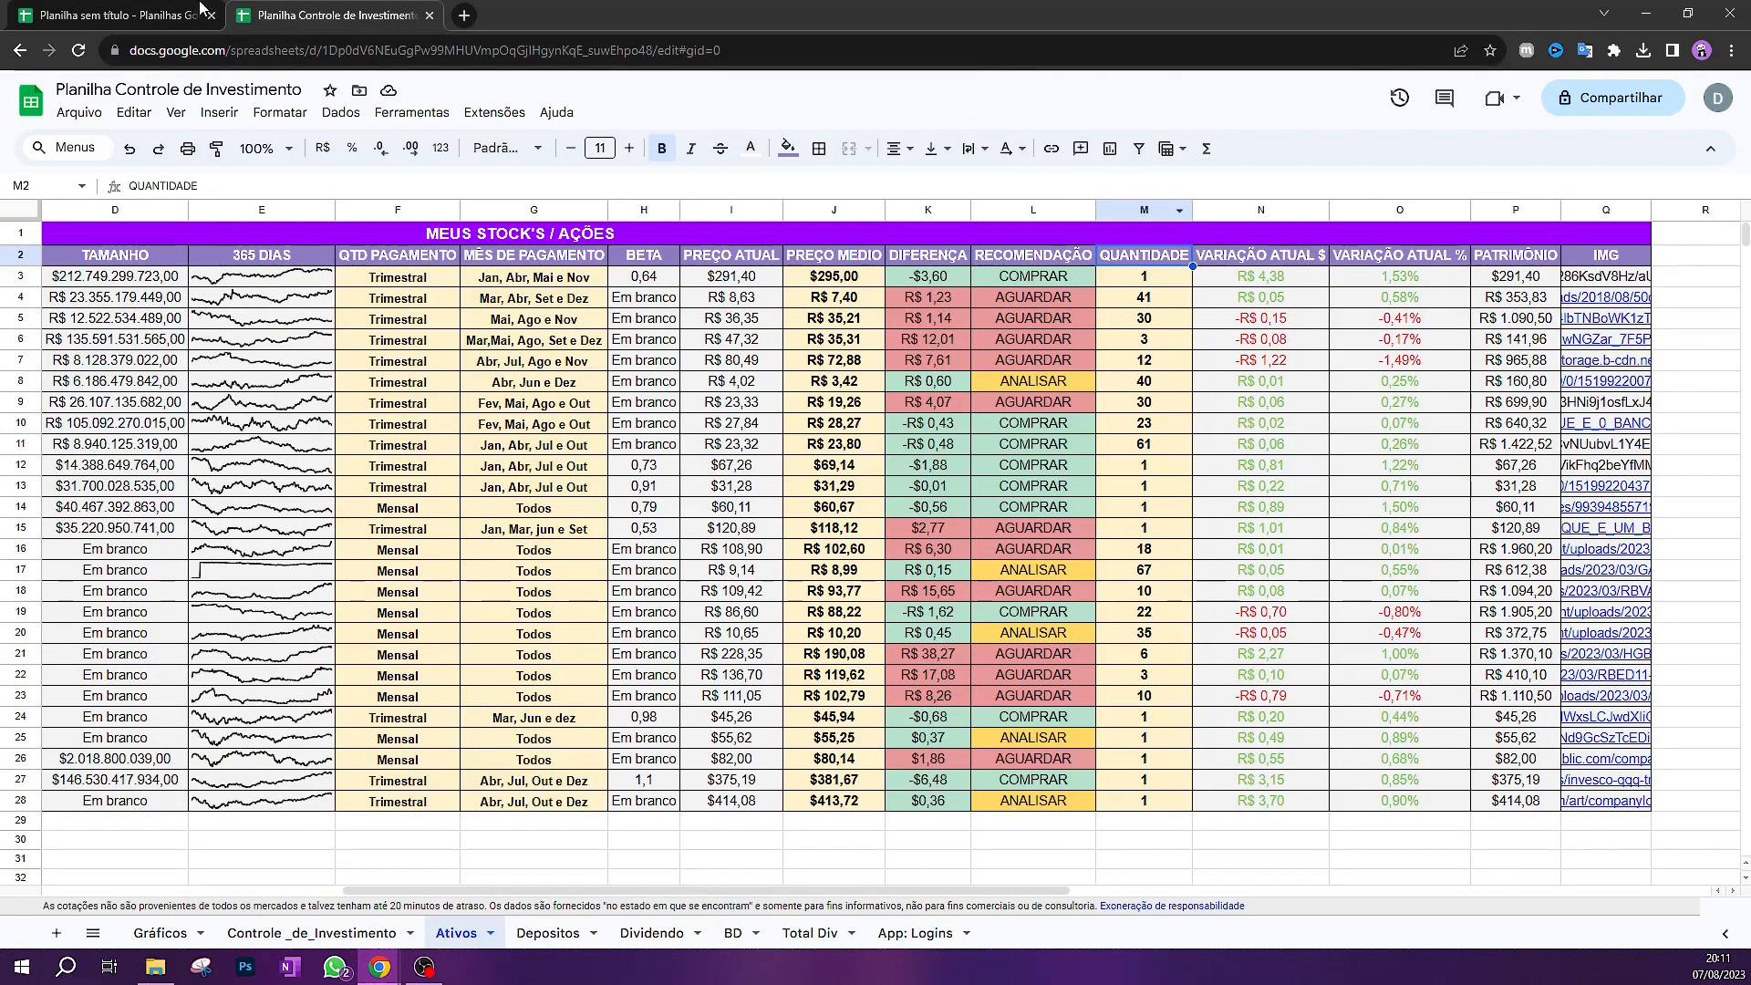
left_click(110, 15)
double_click(1513, 260)
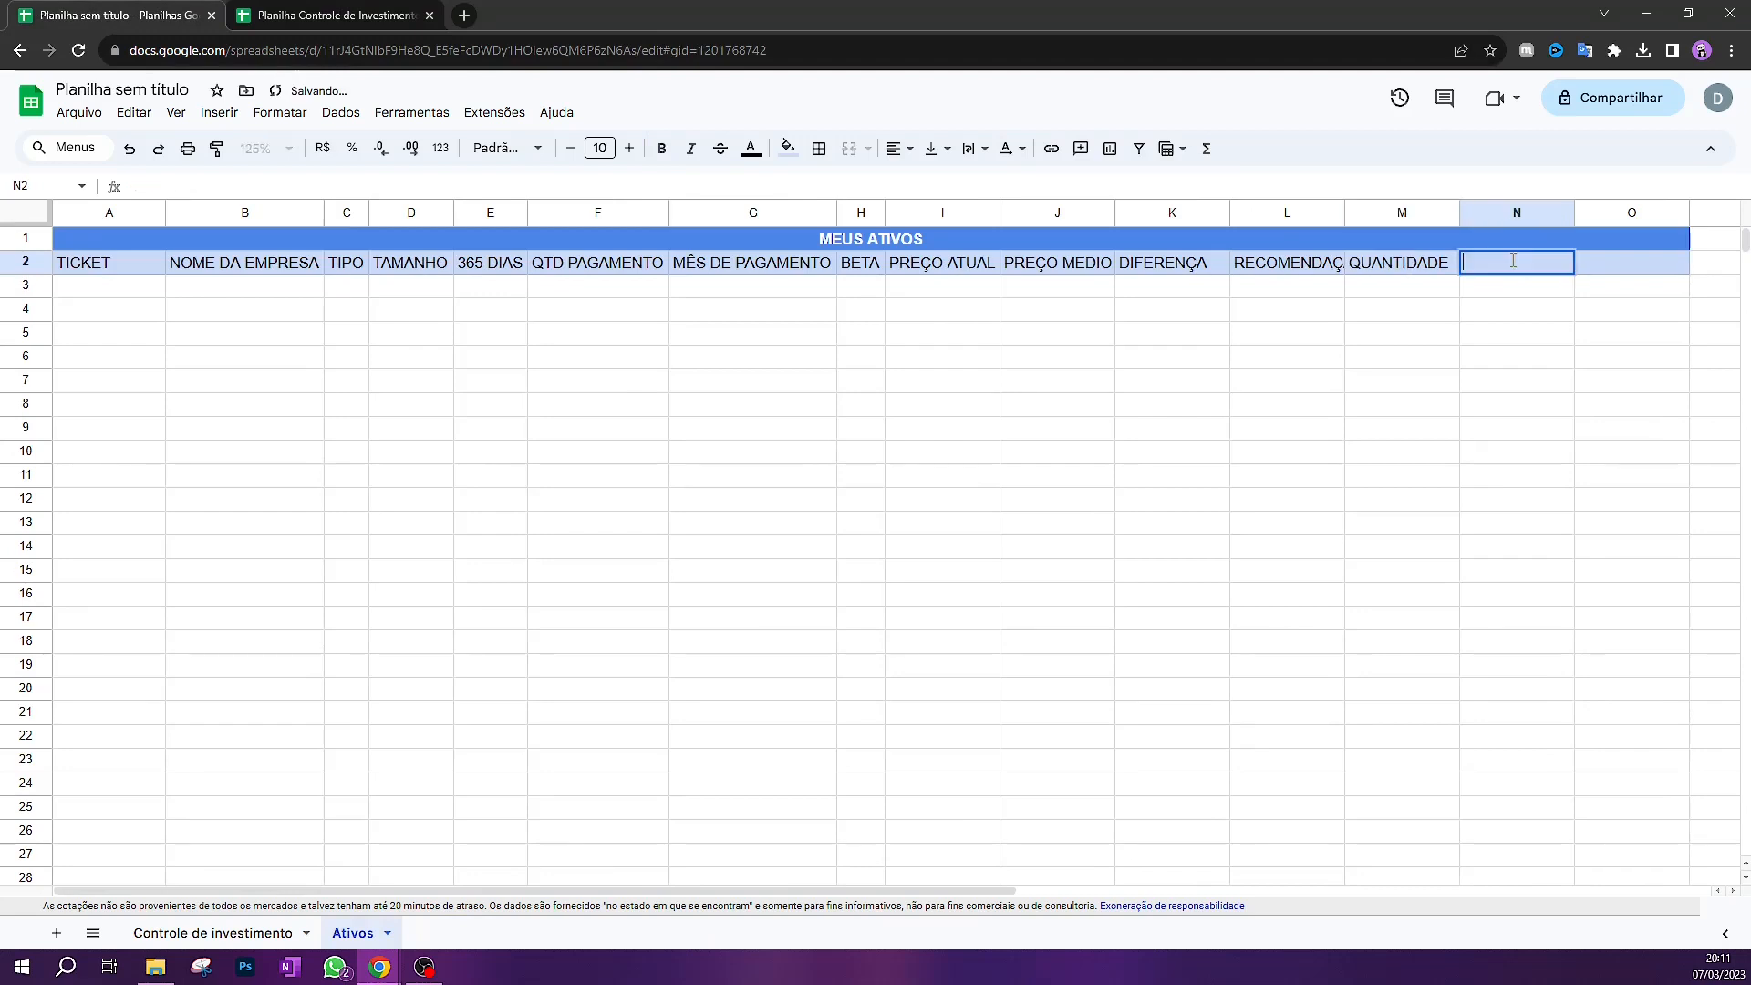
type("VARIAÇÃO ATUAL")
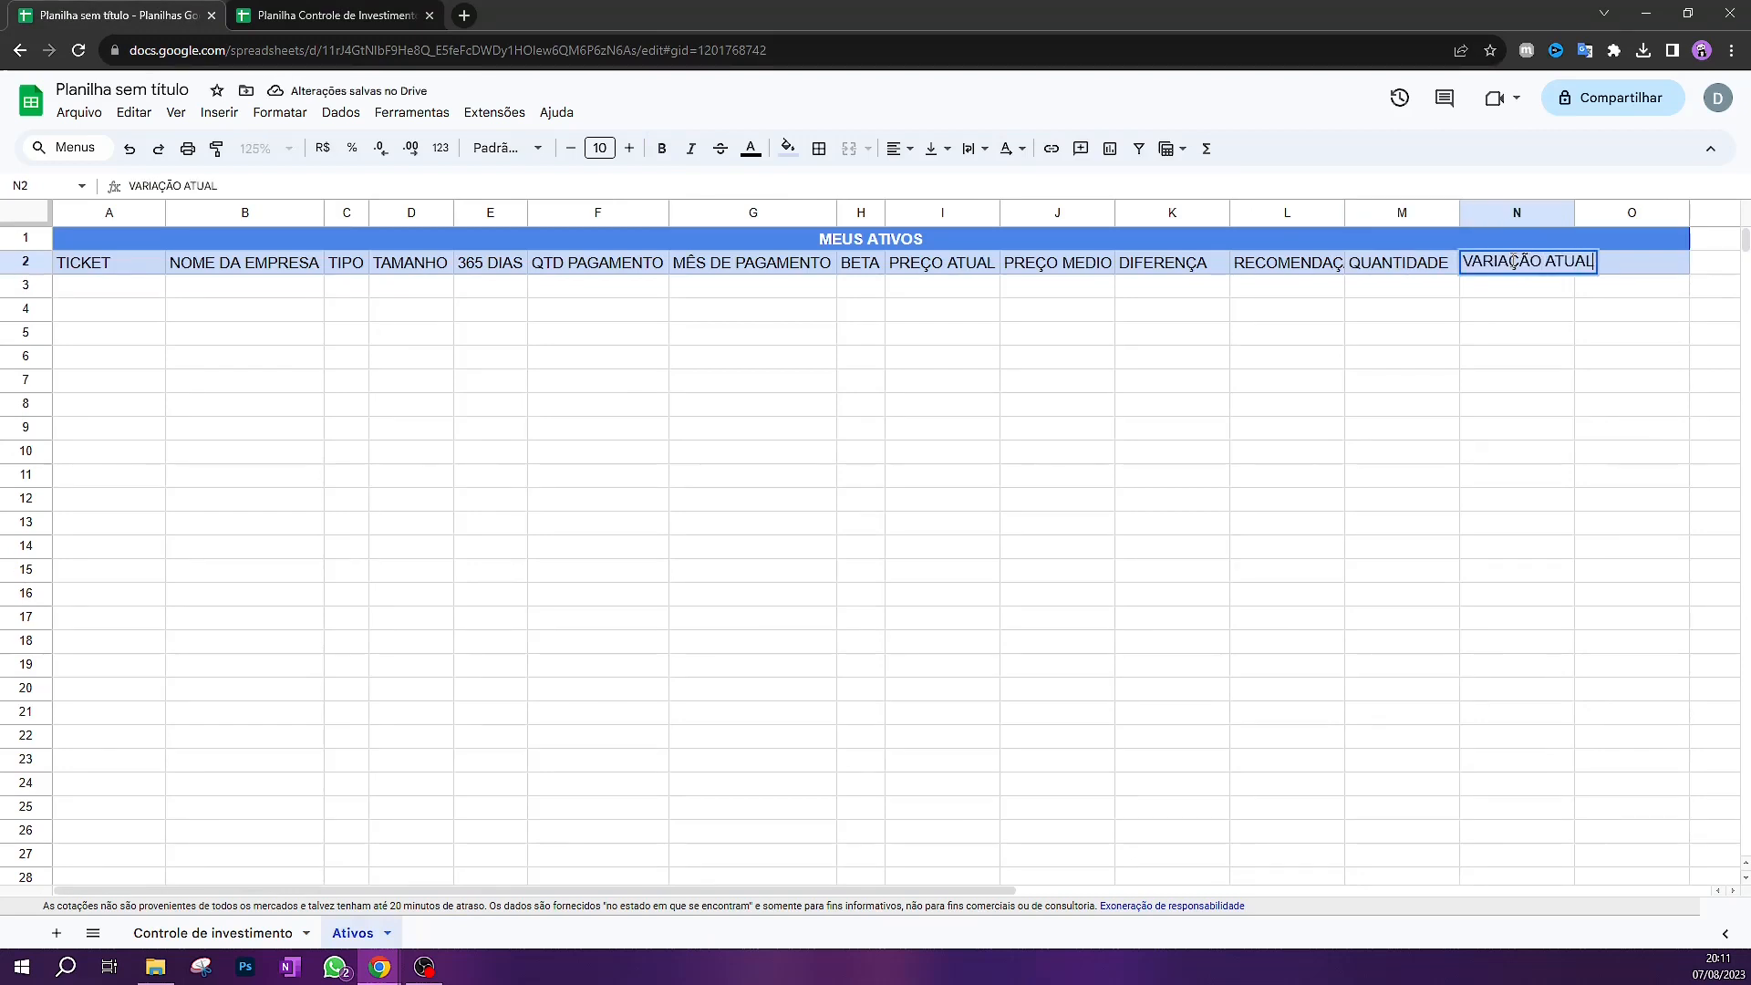
type(" $")
left_click(1638, 261)
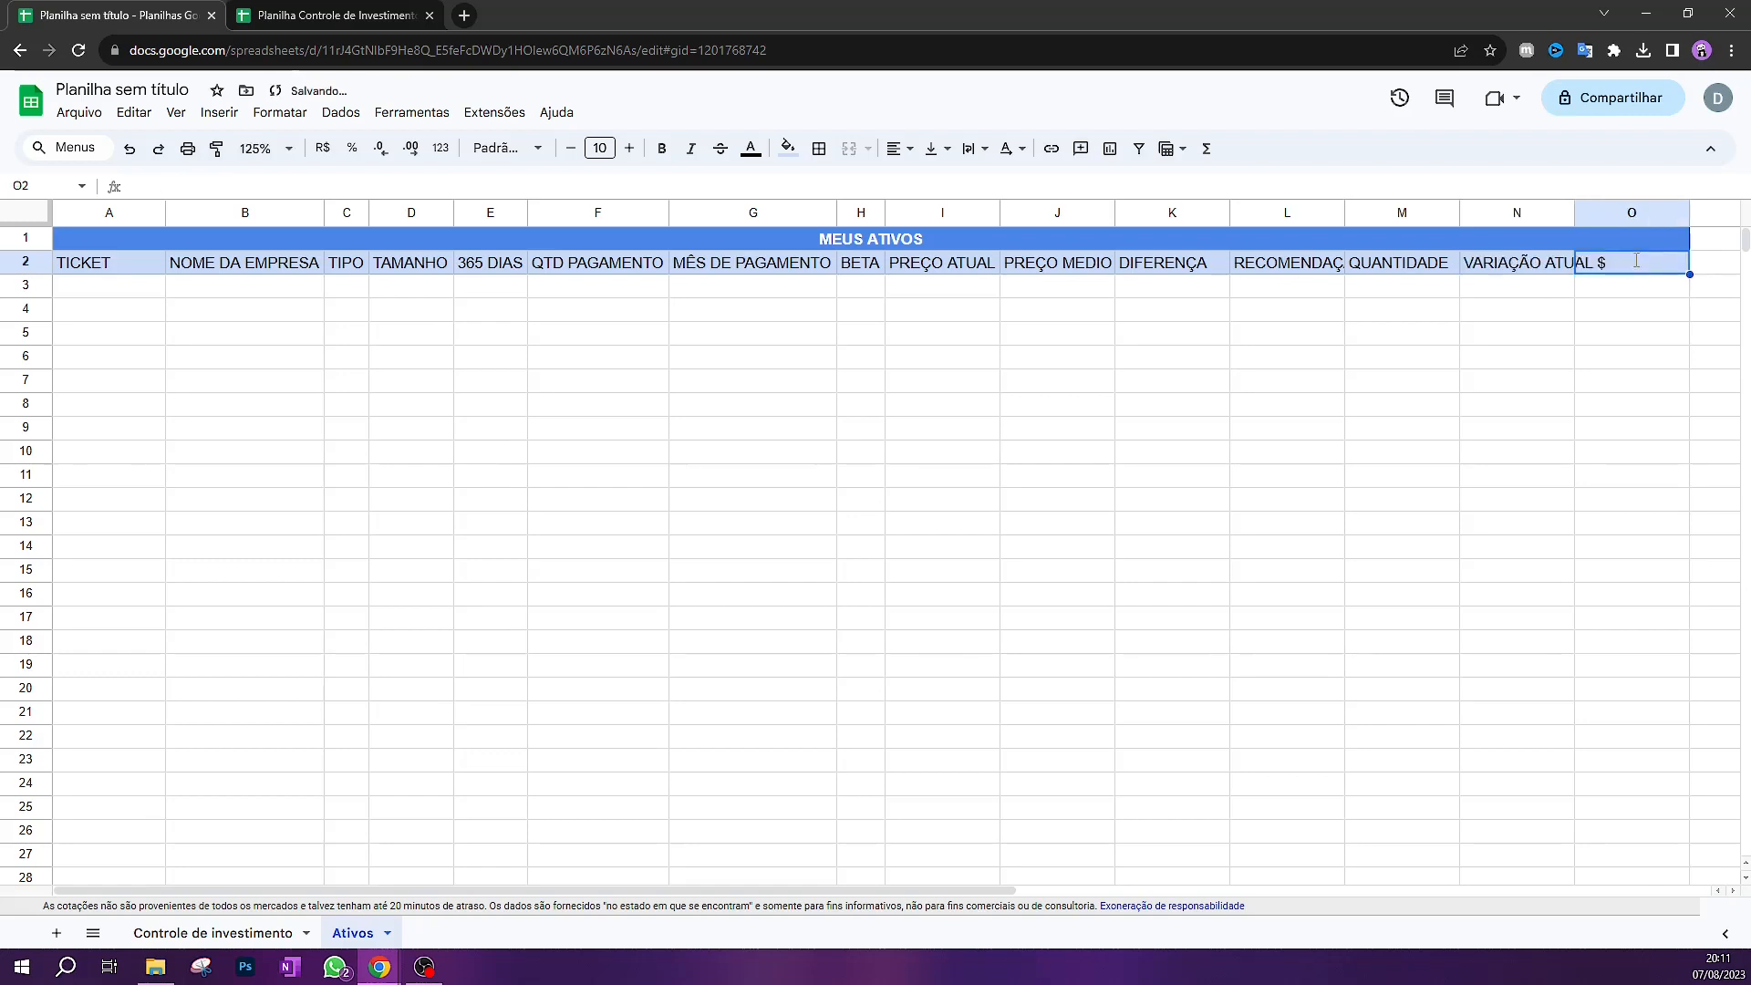
type("VARIAÇÃO ATUAL %")
left_click(1401, 410)
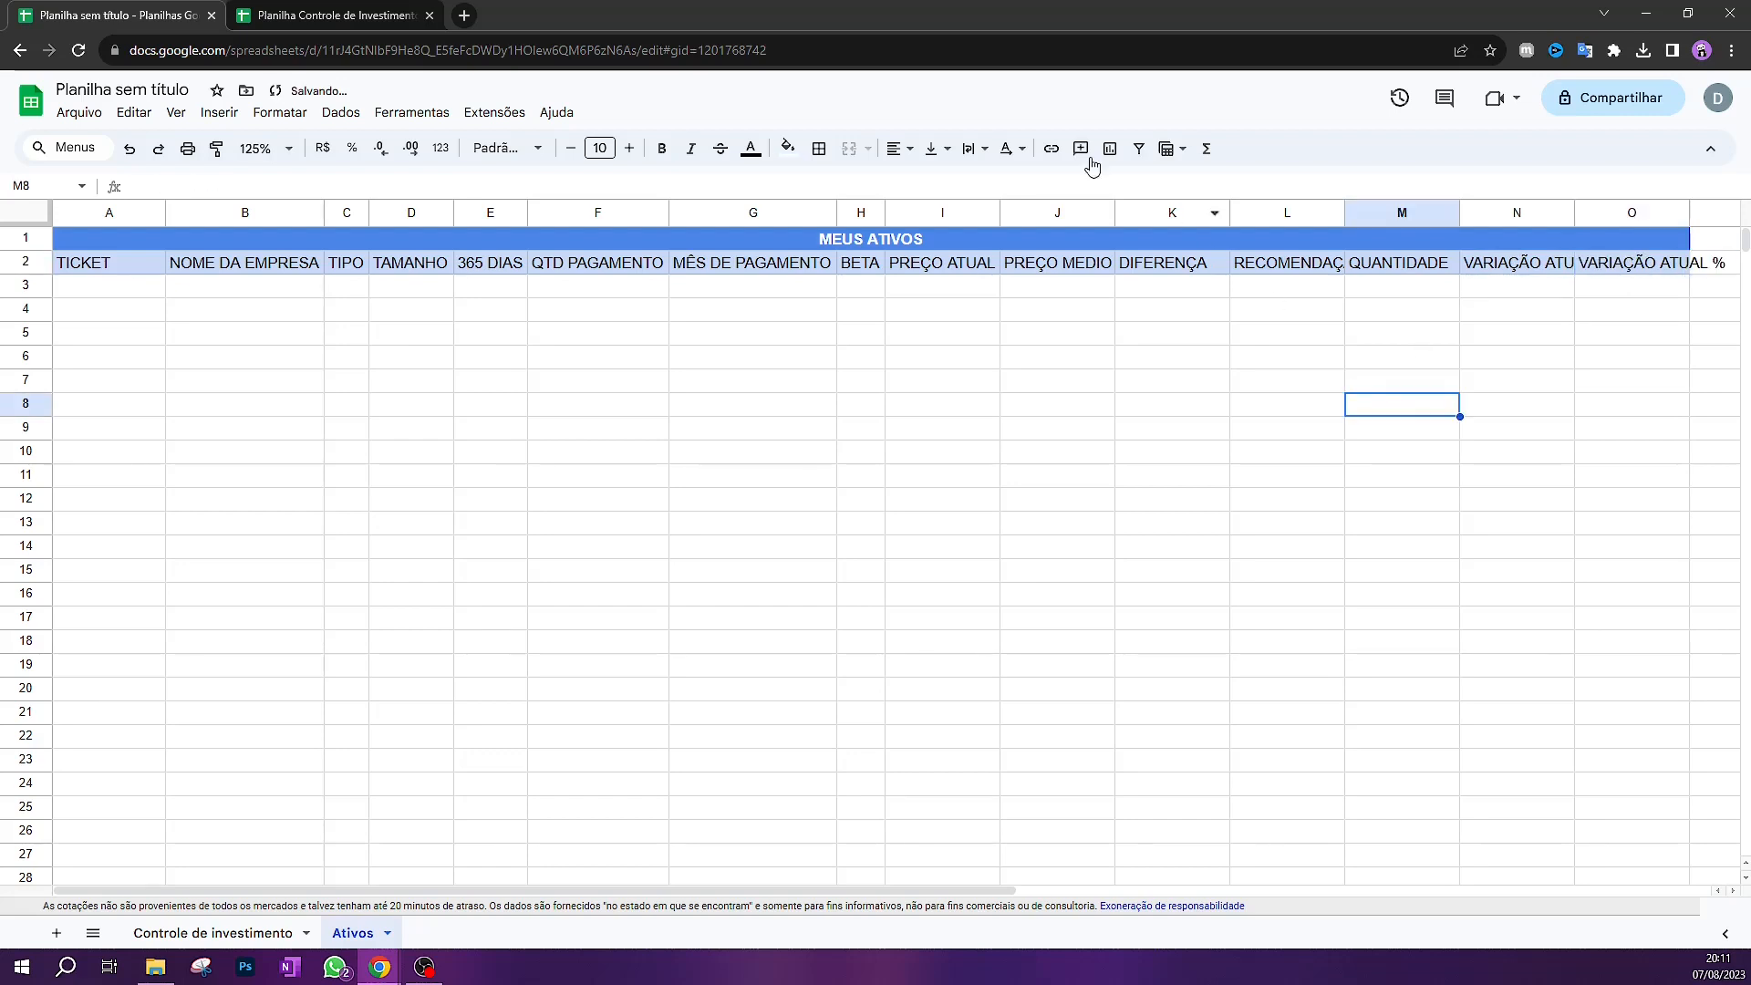
Check the reference spreadsheet's last headers and extend the merged MEUS ATIVOS title across A1:P1
left_click(338, 15)
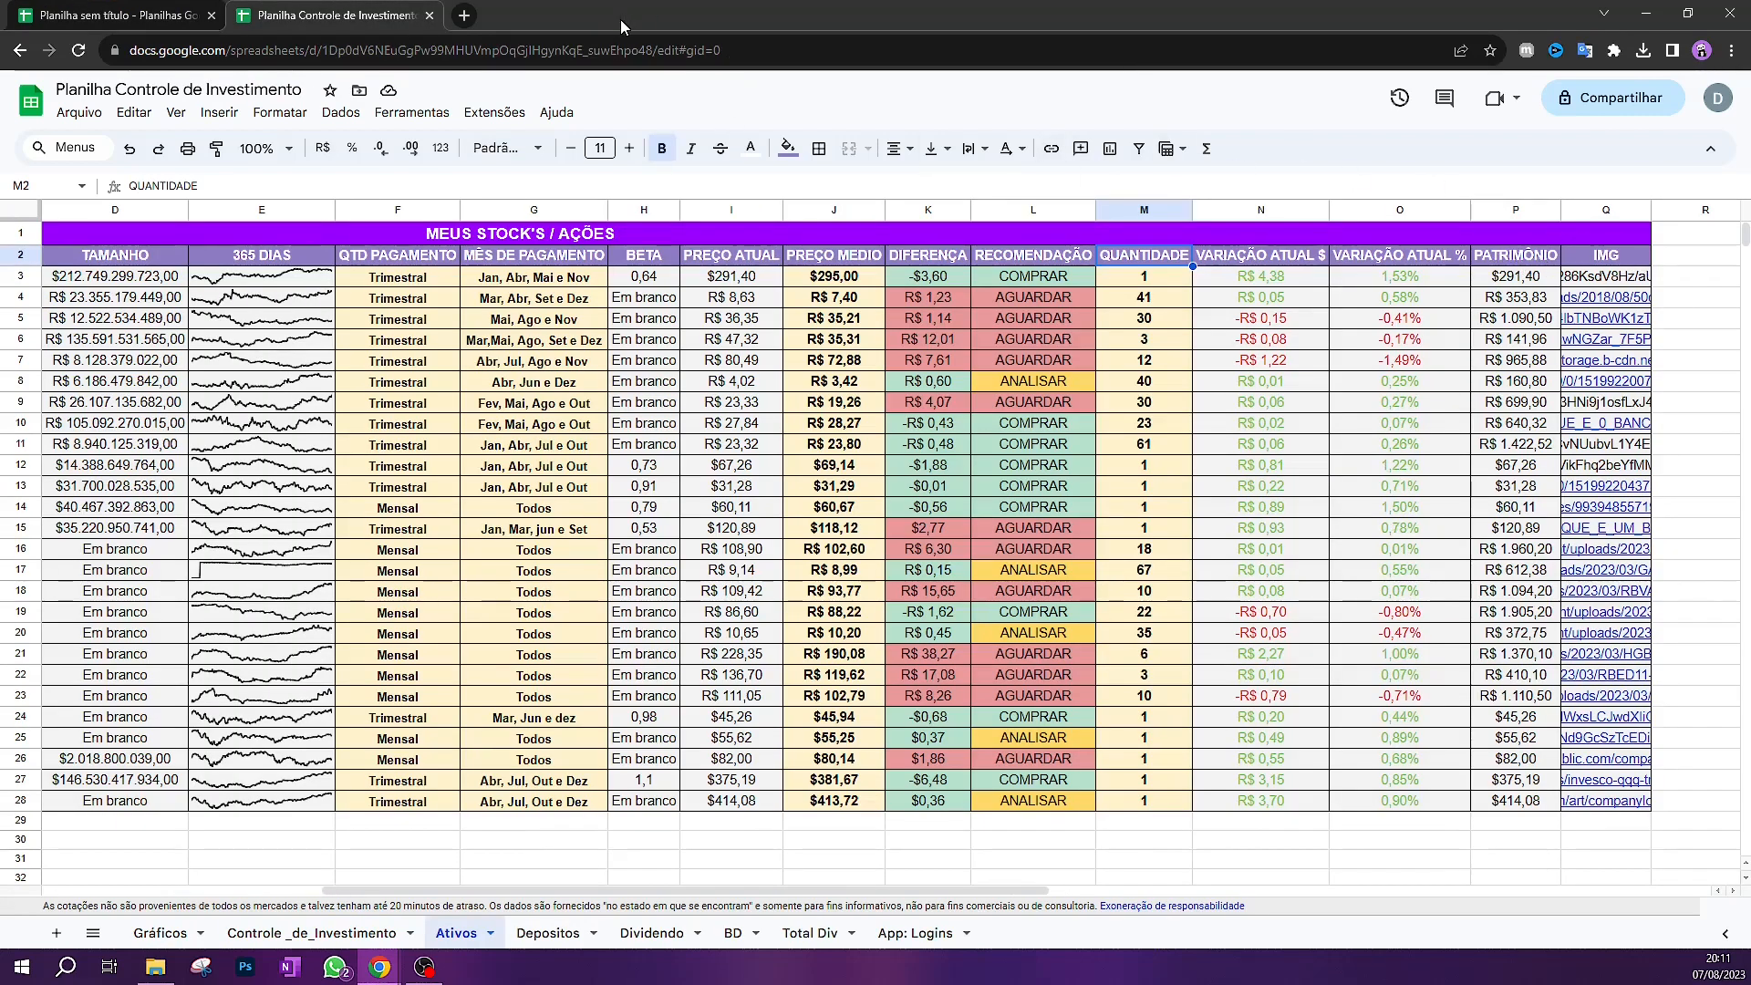
left_click(130, 15)
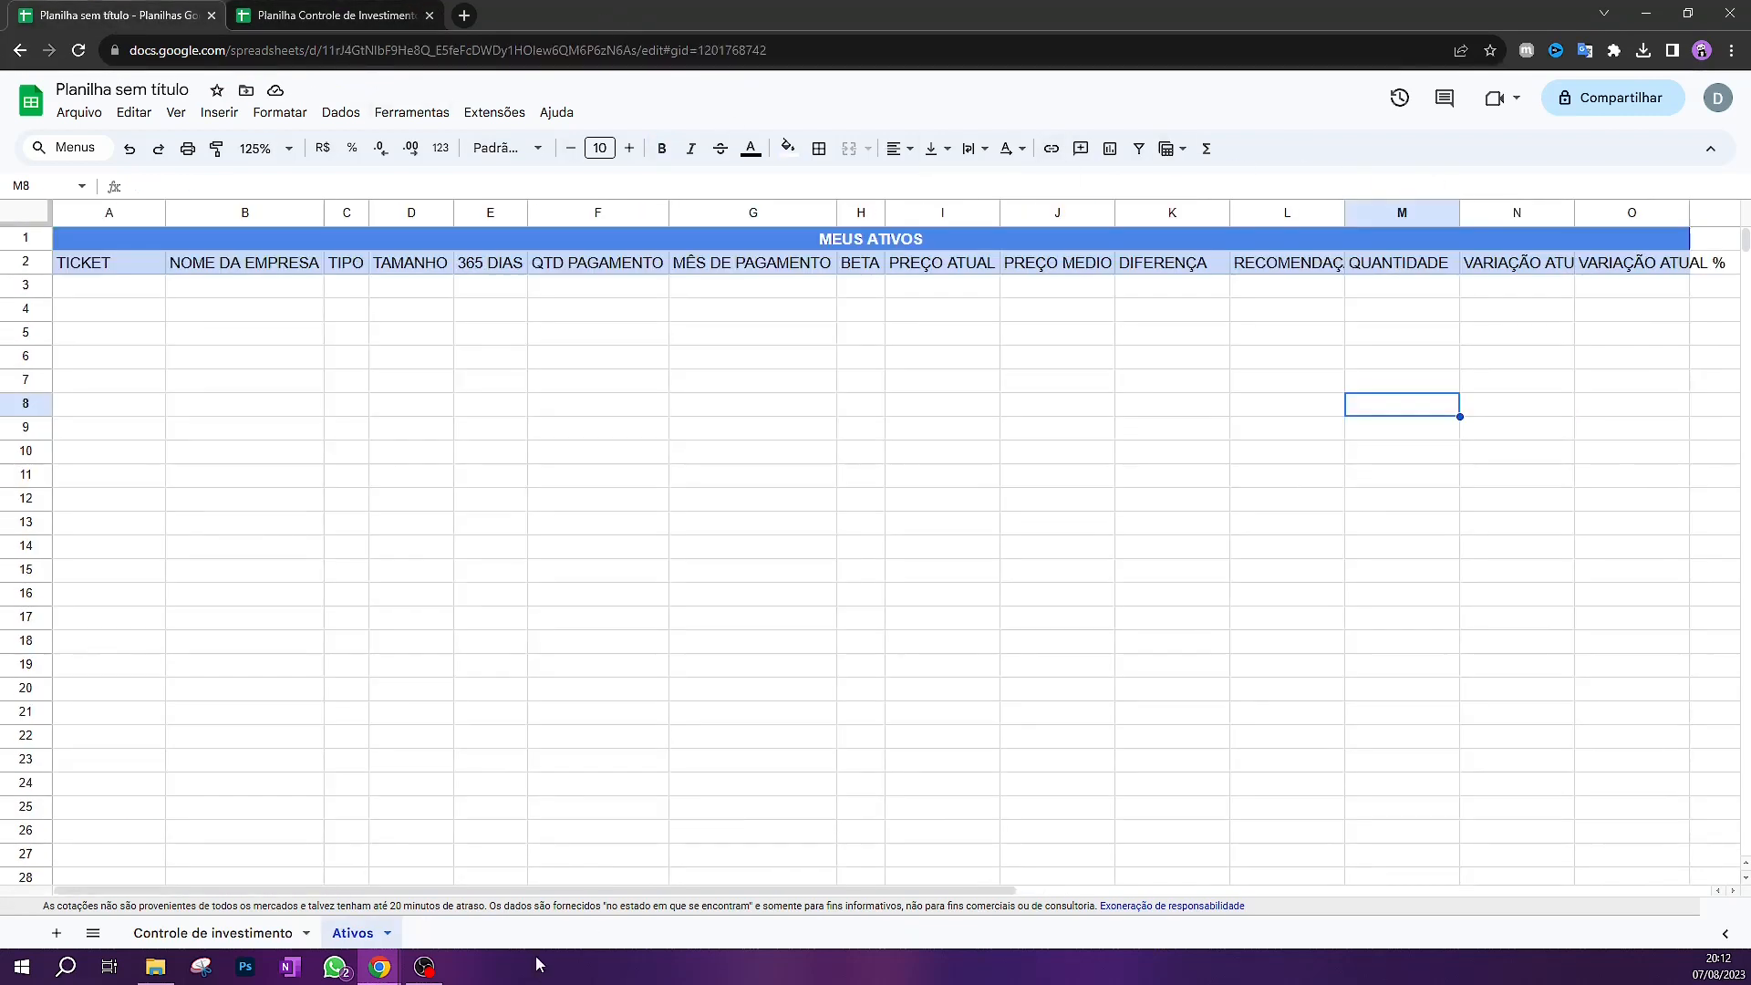
left_click_drag(729, 898, 807, 898)
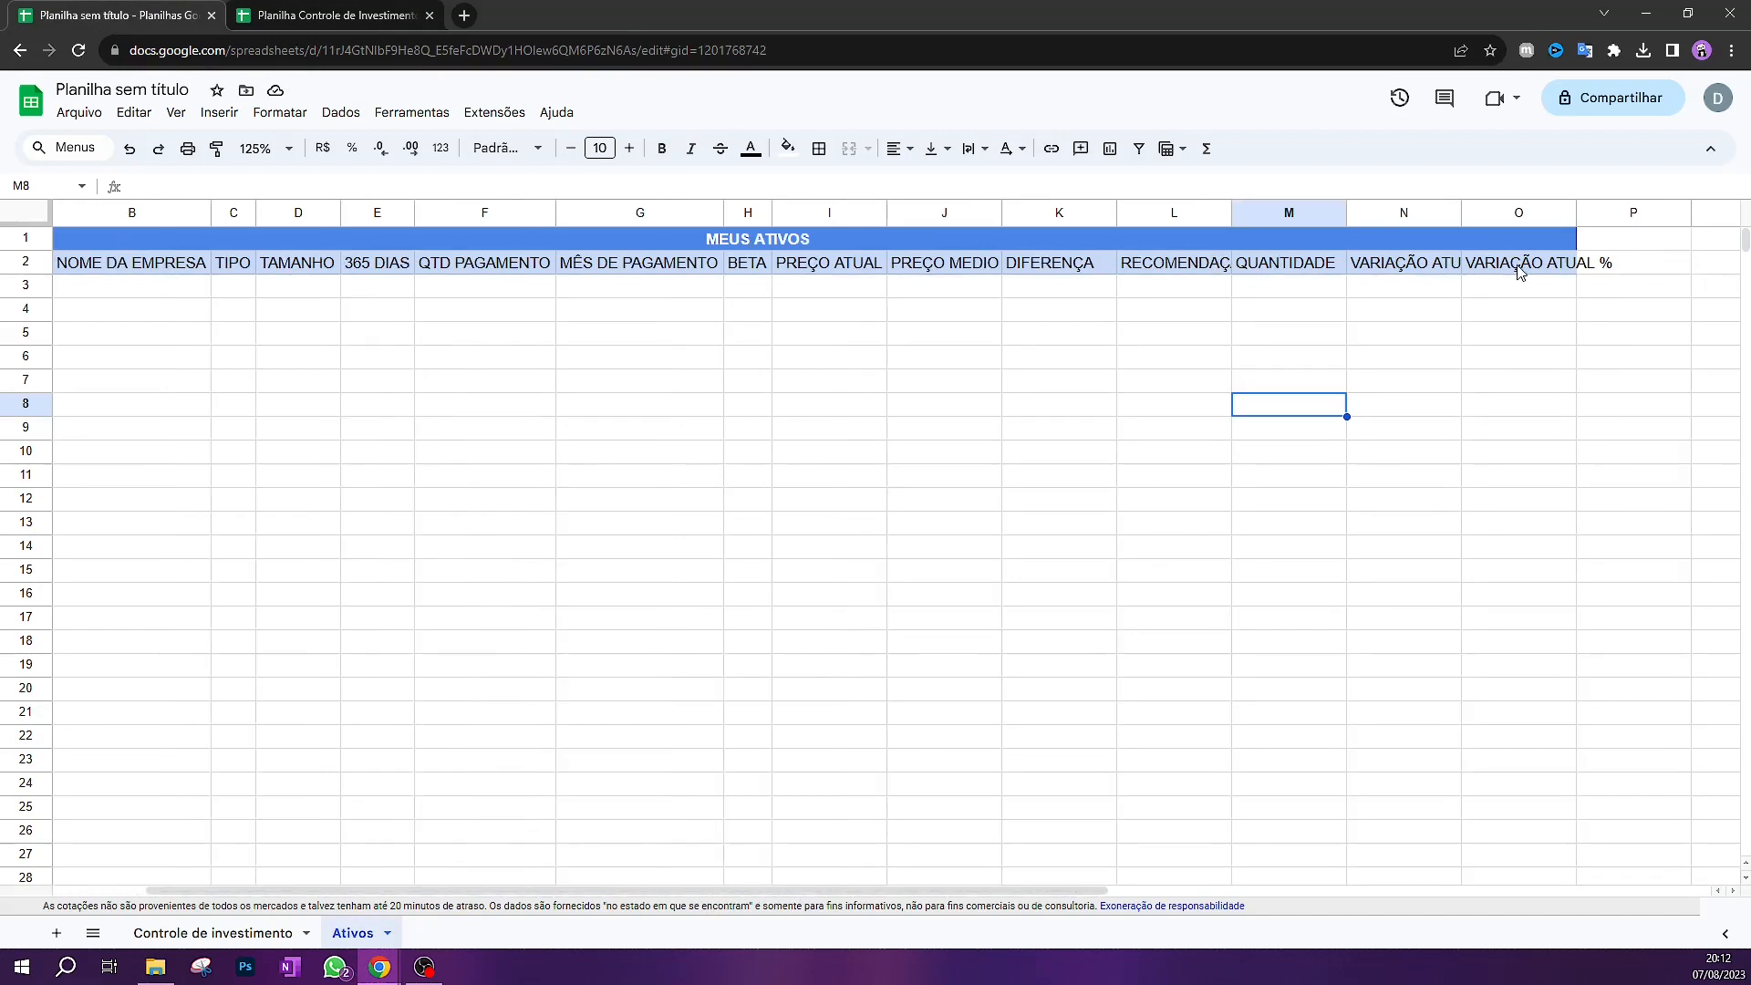
left_click_drag(1550, 240, 1601, 239)
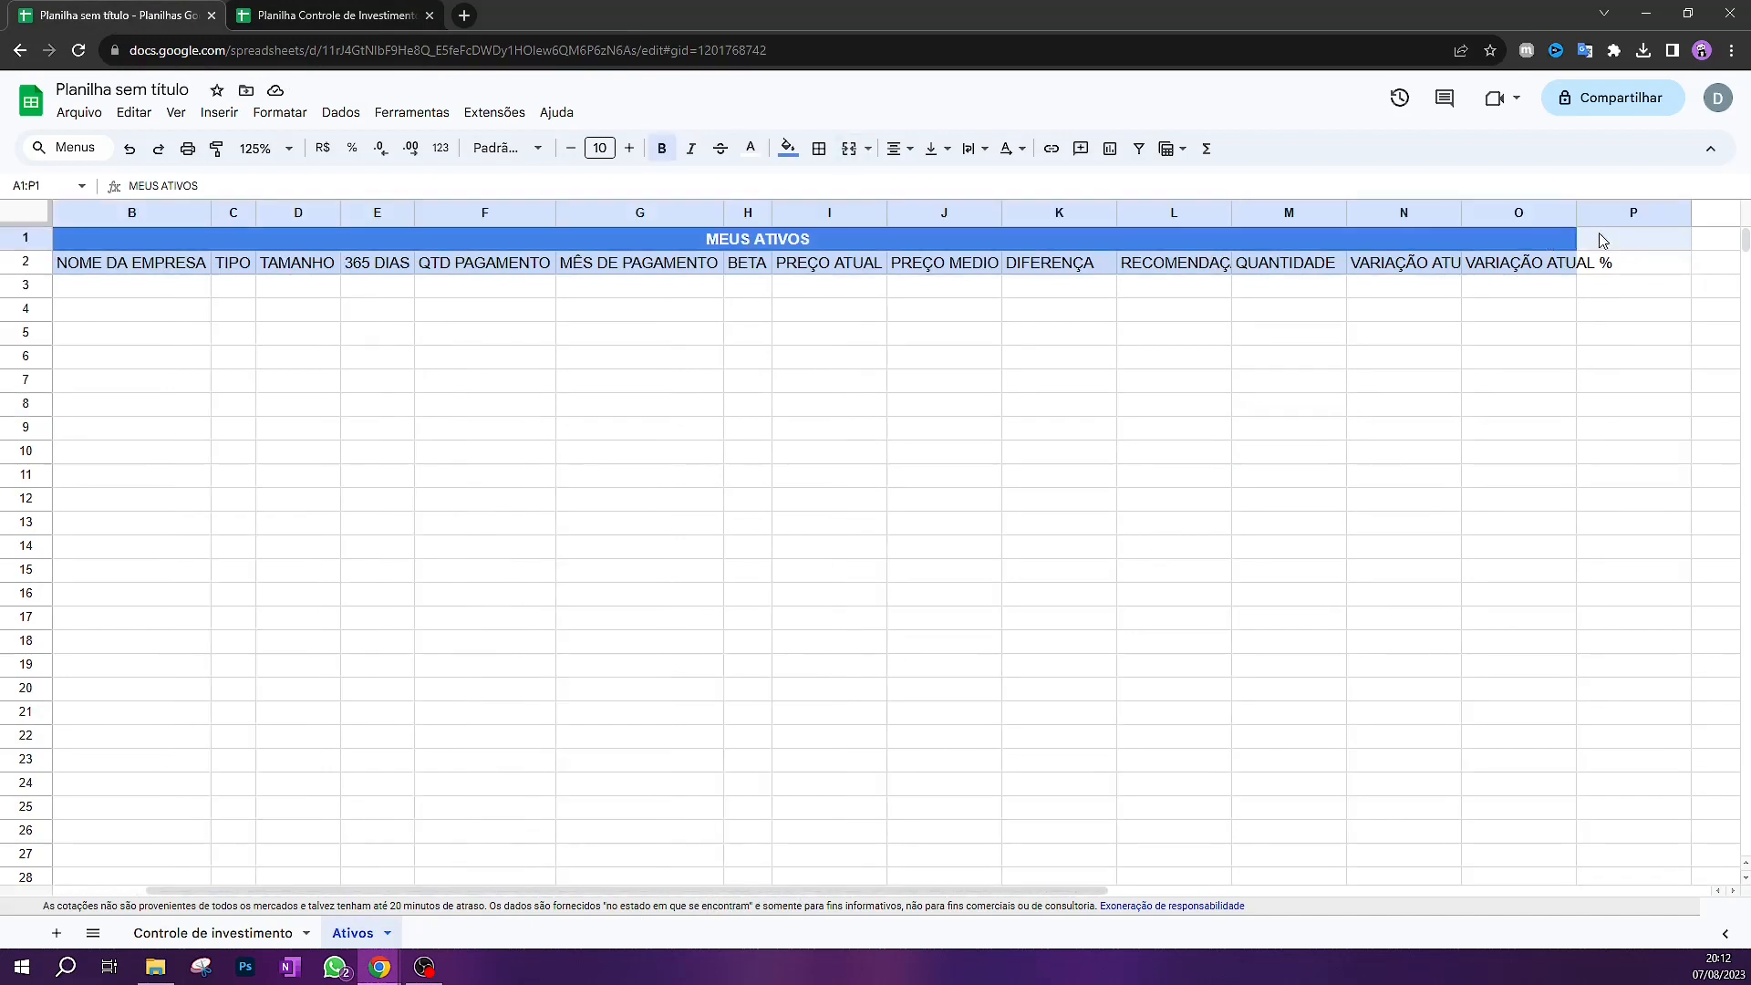
left_click(851, 159)
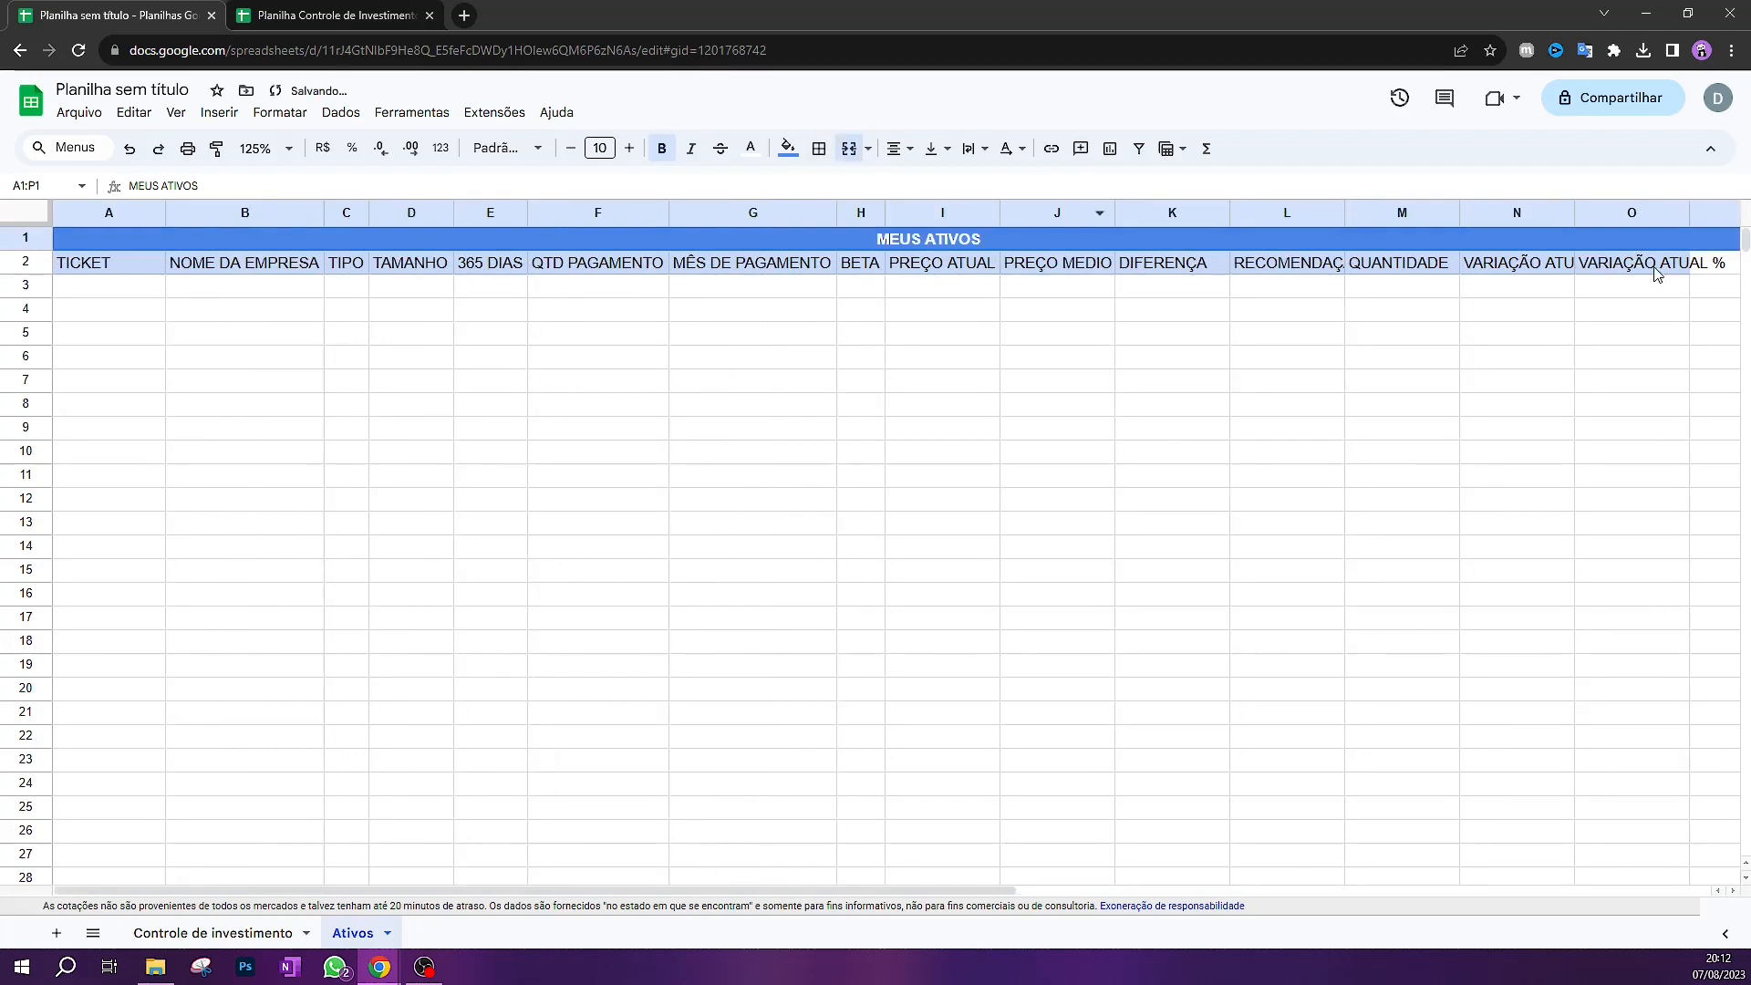
Enter the header PATRIMONIO in P2 of the Ativos sheet
left_click_drag(652, 891, 976, 891)
left_click(1133, 267)
key("ctrl+c")
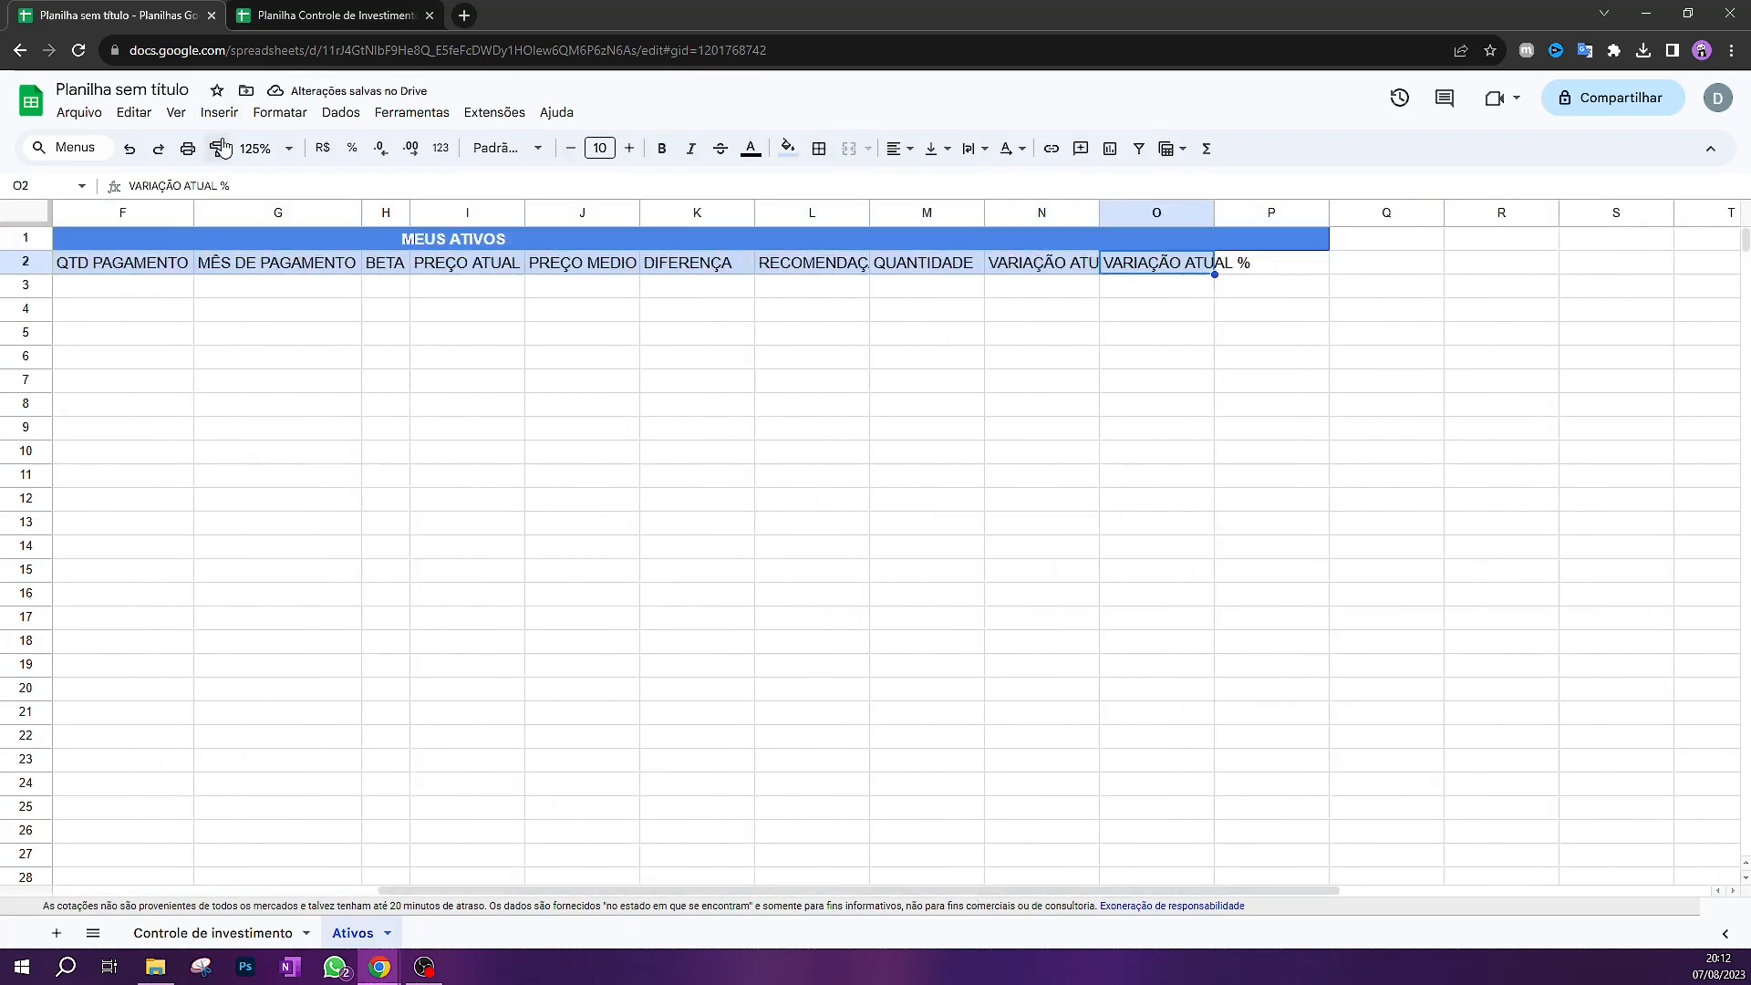
left_click(1284, 265)
double_click(1286, 265)
type("PAT")
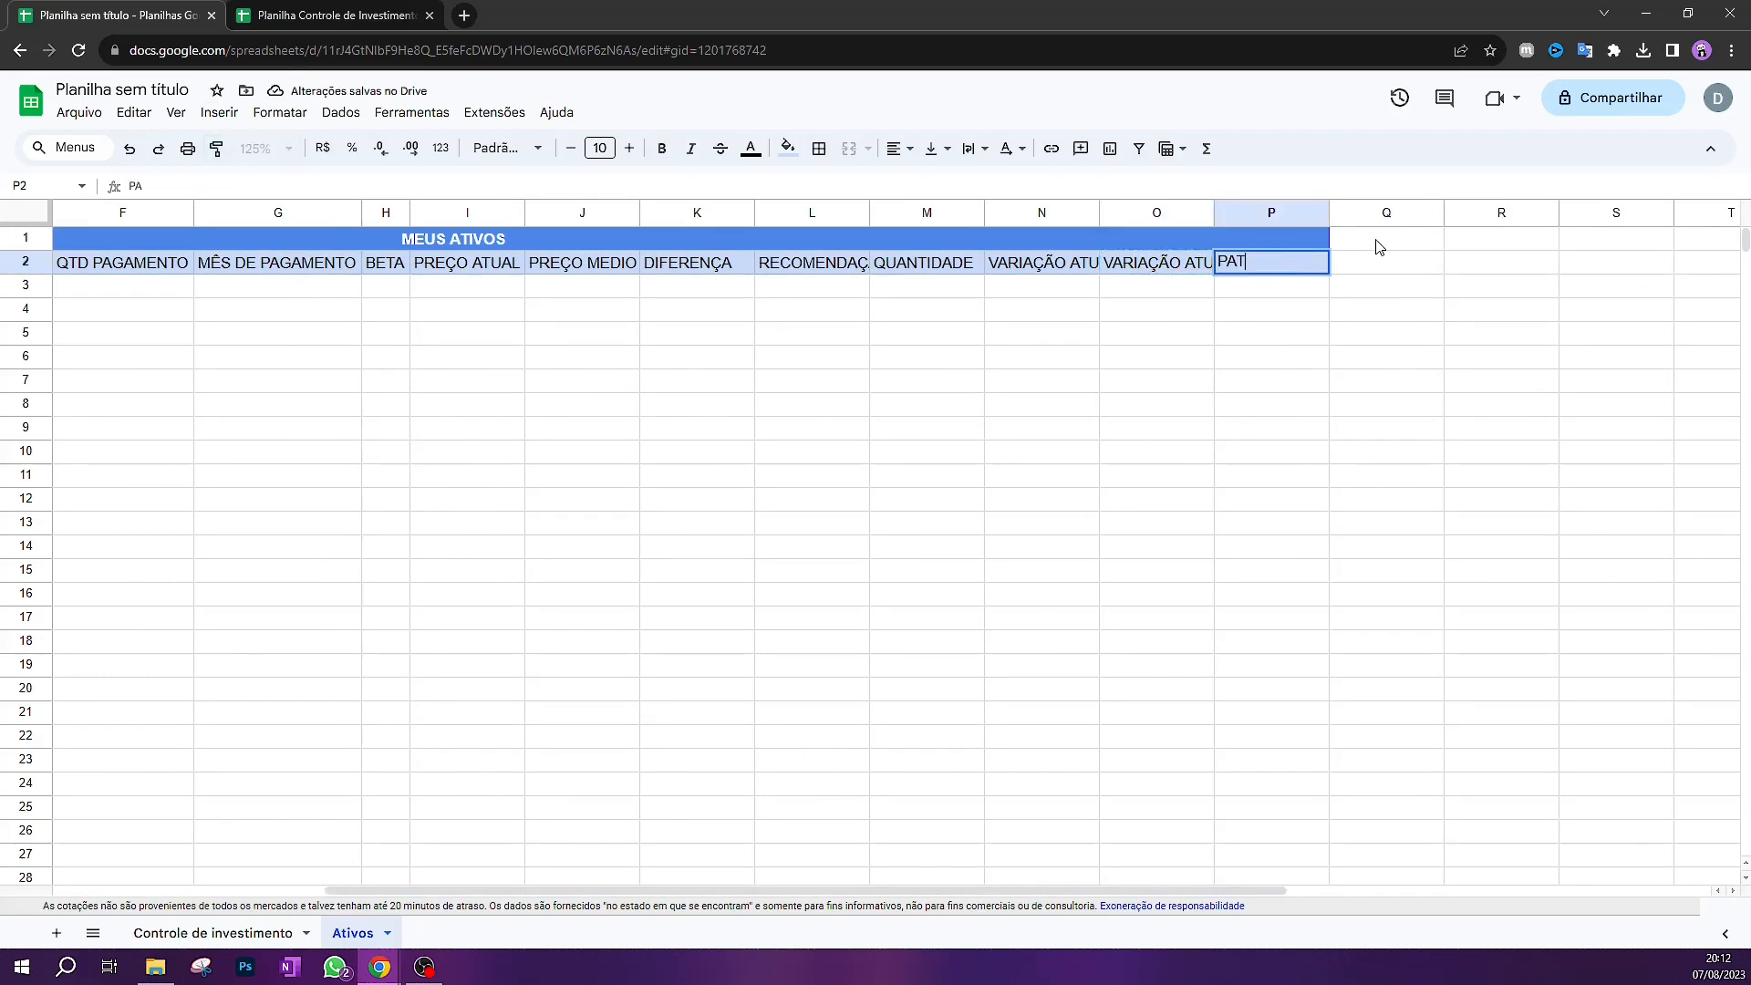
type("RIMONUI")
key("BackSpace")
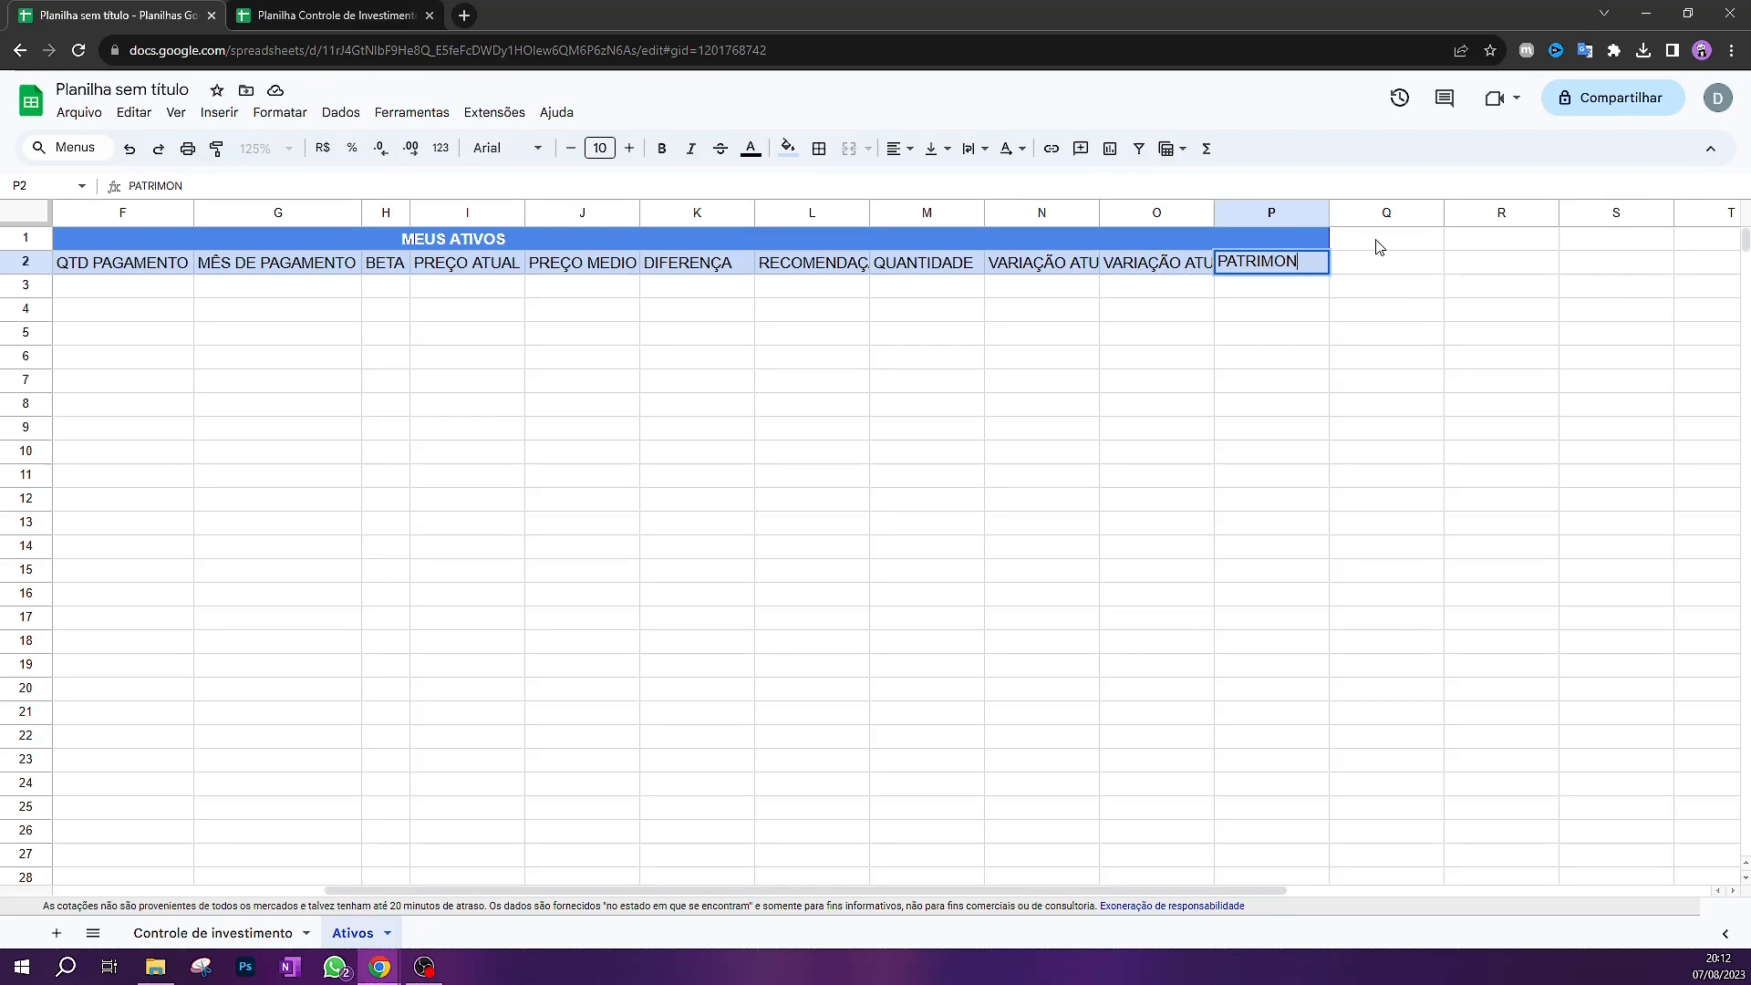
type("IO")
Fit all column widths on the Ativos sheet to their contents and compare the headers with the reference spreadsheet
left_click(25, 212)
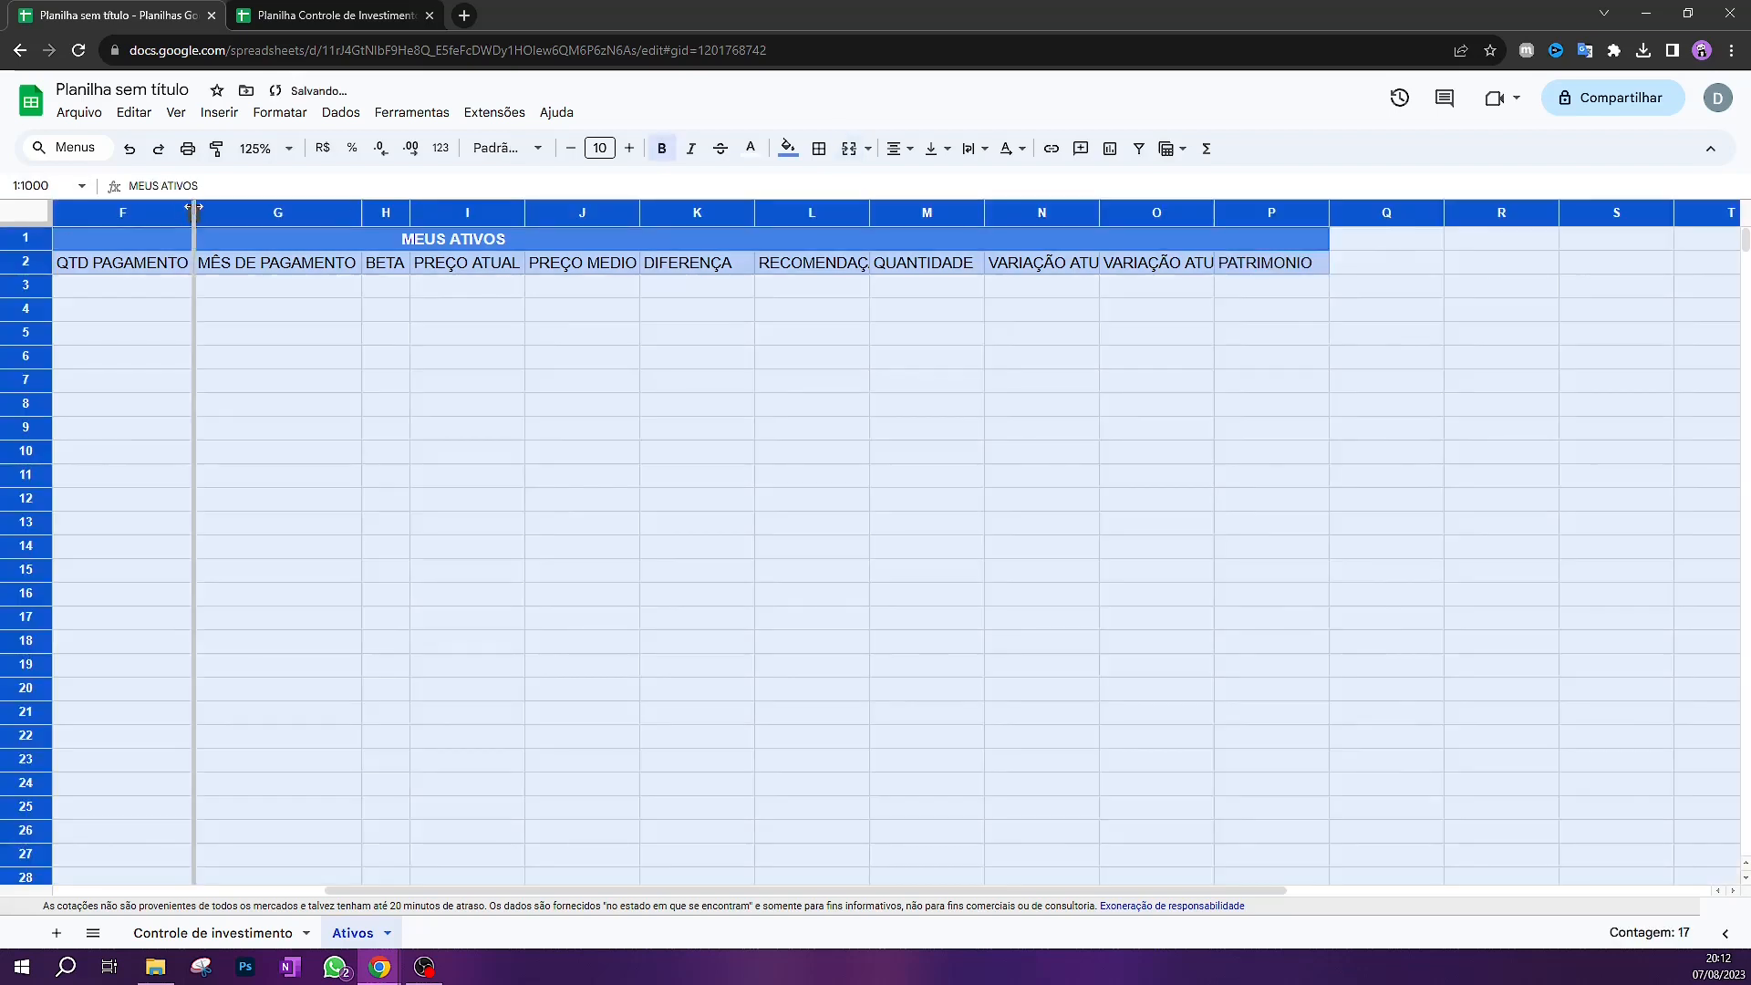
double_click(195, 212)
left_click(646, 560)
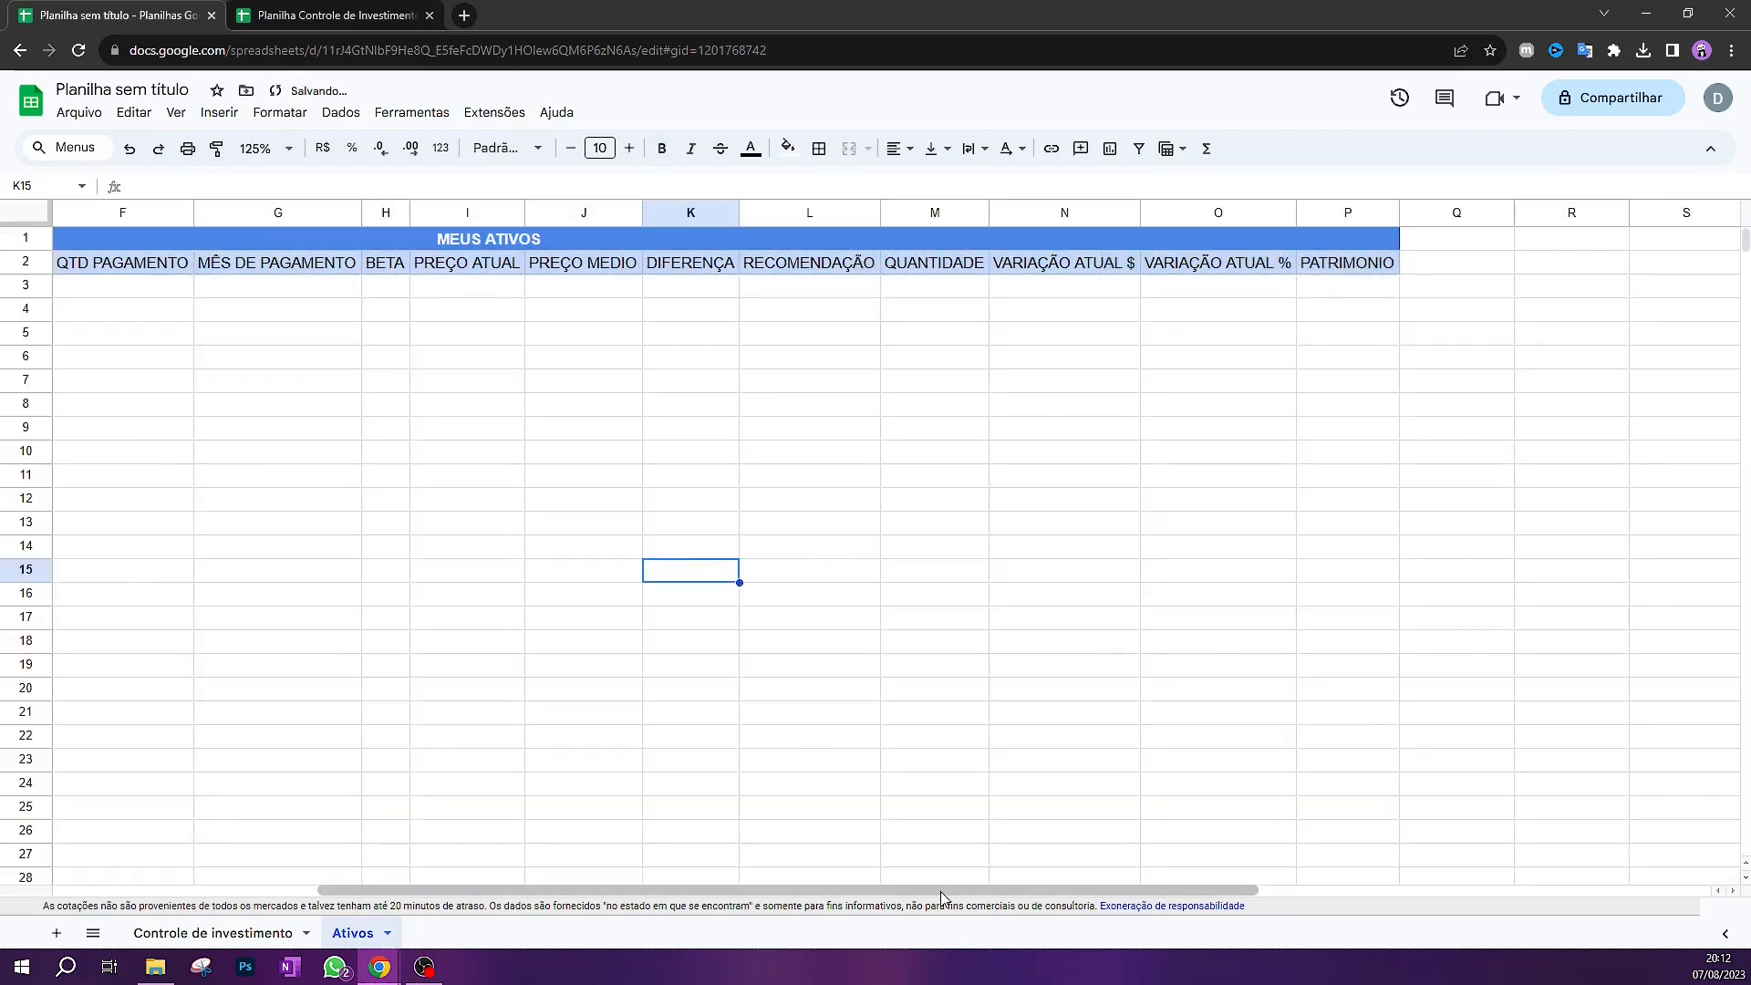
left_click_drag(939, 890, 898, 899)
left_click(301, 15)
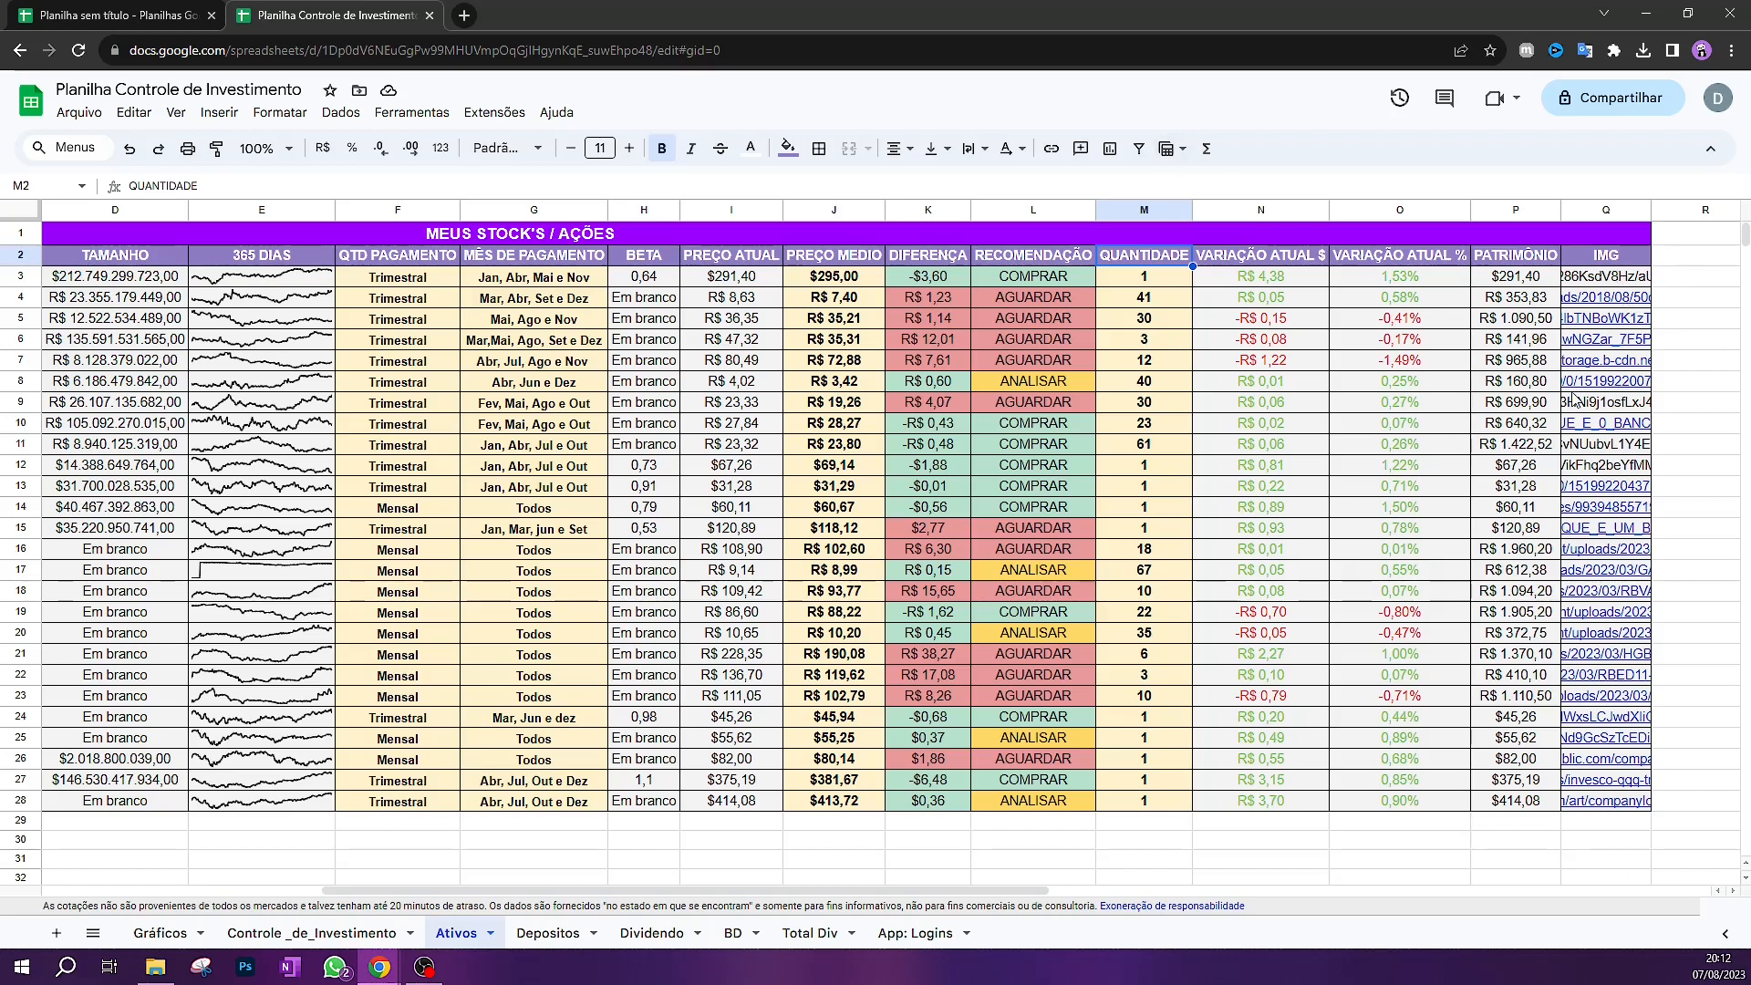
left_click(151, 7)
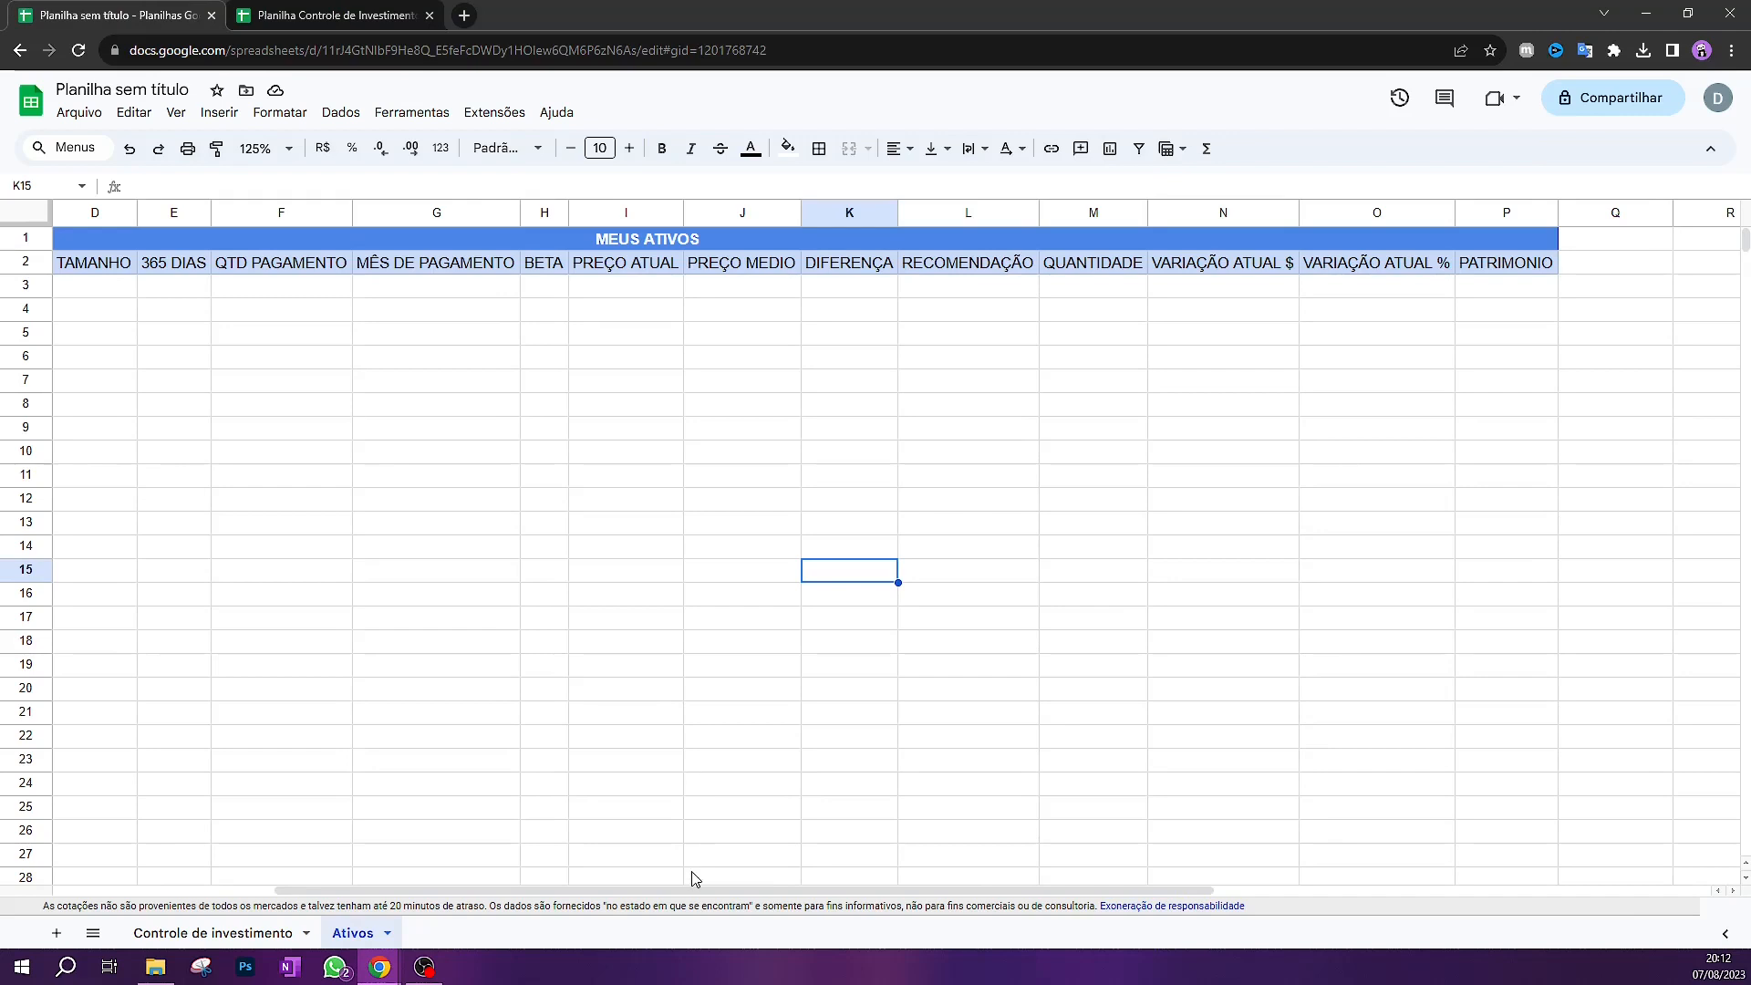
Copy the eight tickers from VICI to MXRF11 in the reference spreadsheet into A3:A10 of the new Ativos sheet
left_click(728, 878)
left_click_drag(728, 892, 547, 885)
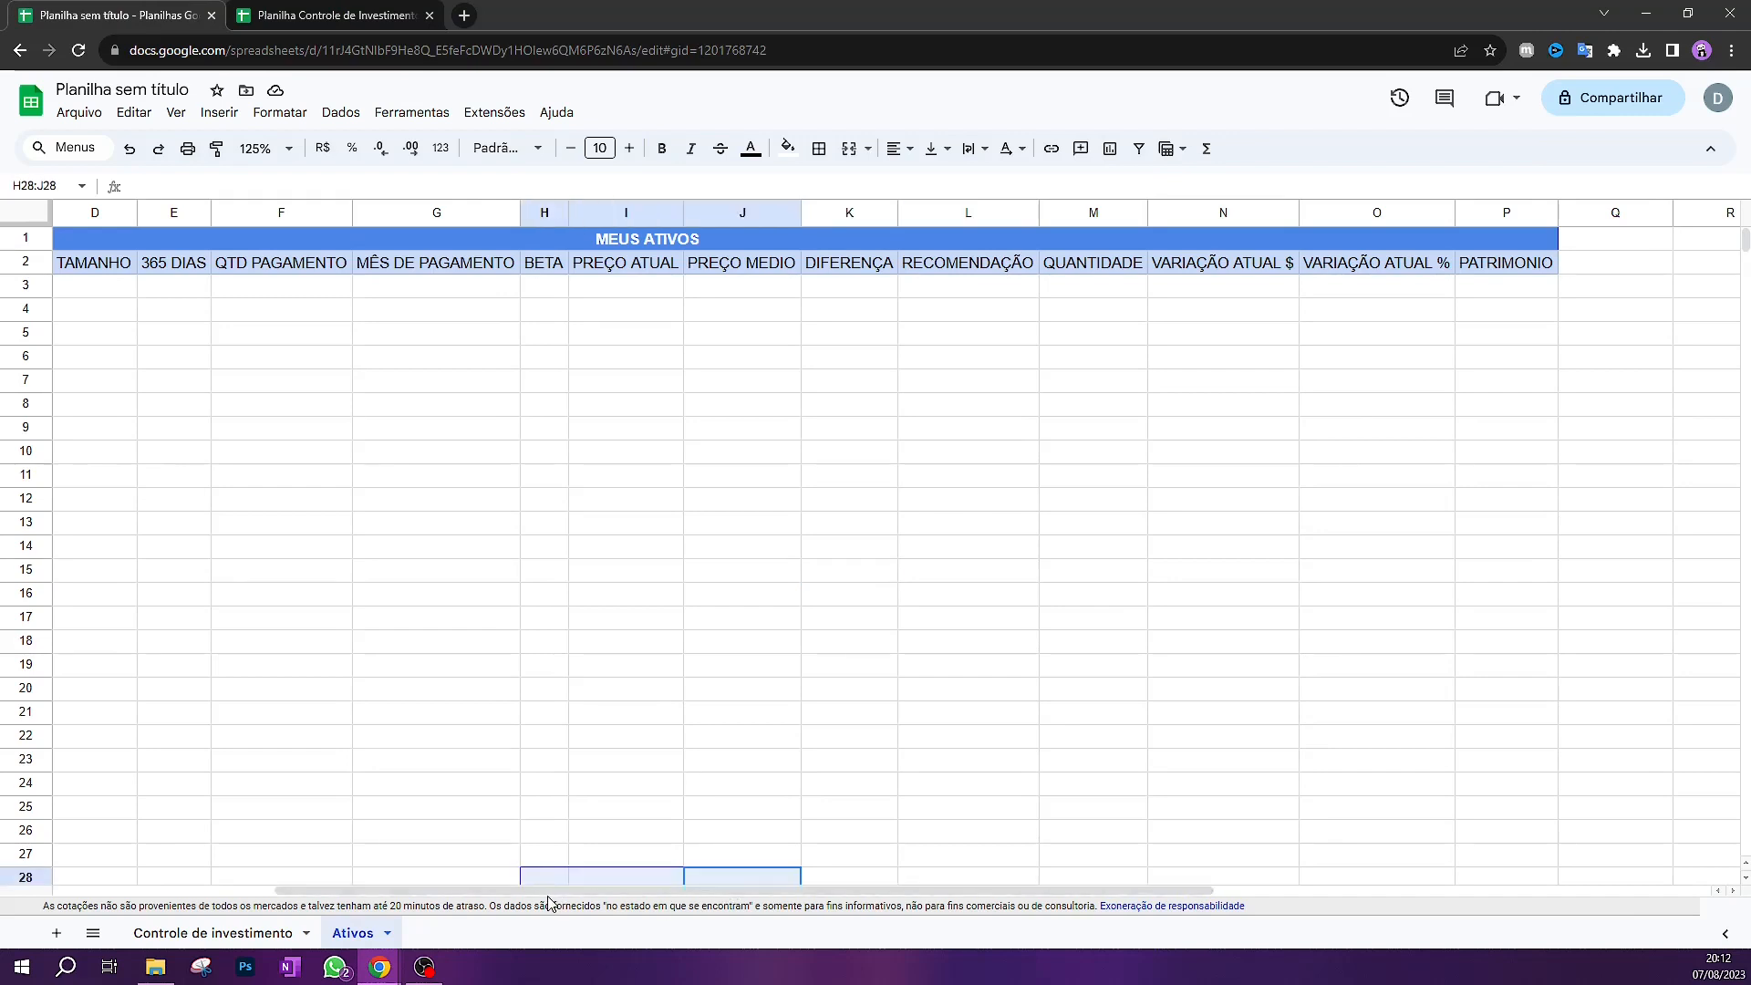
left_click_drag(256, 890, 22, 854)
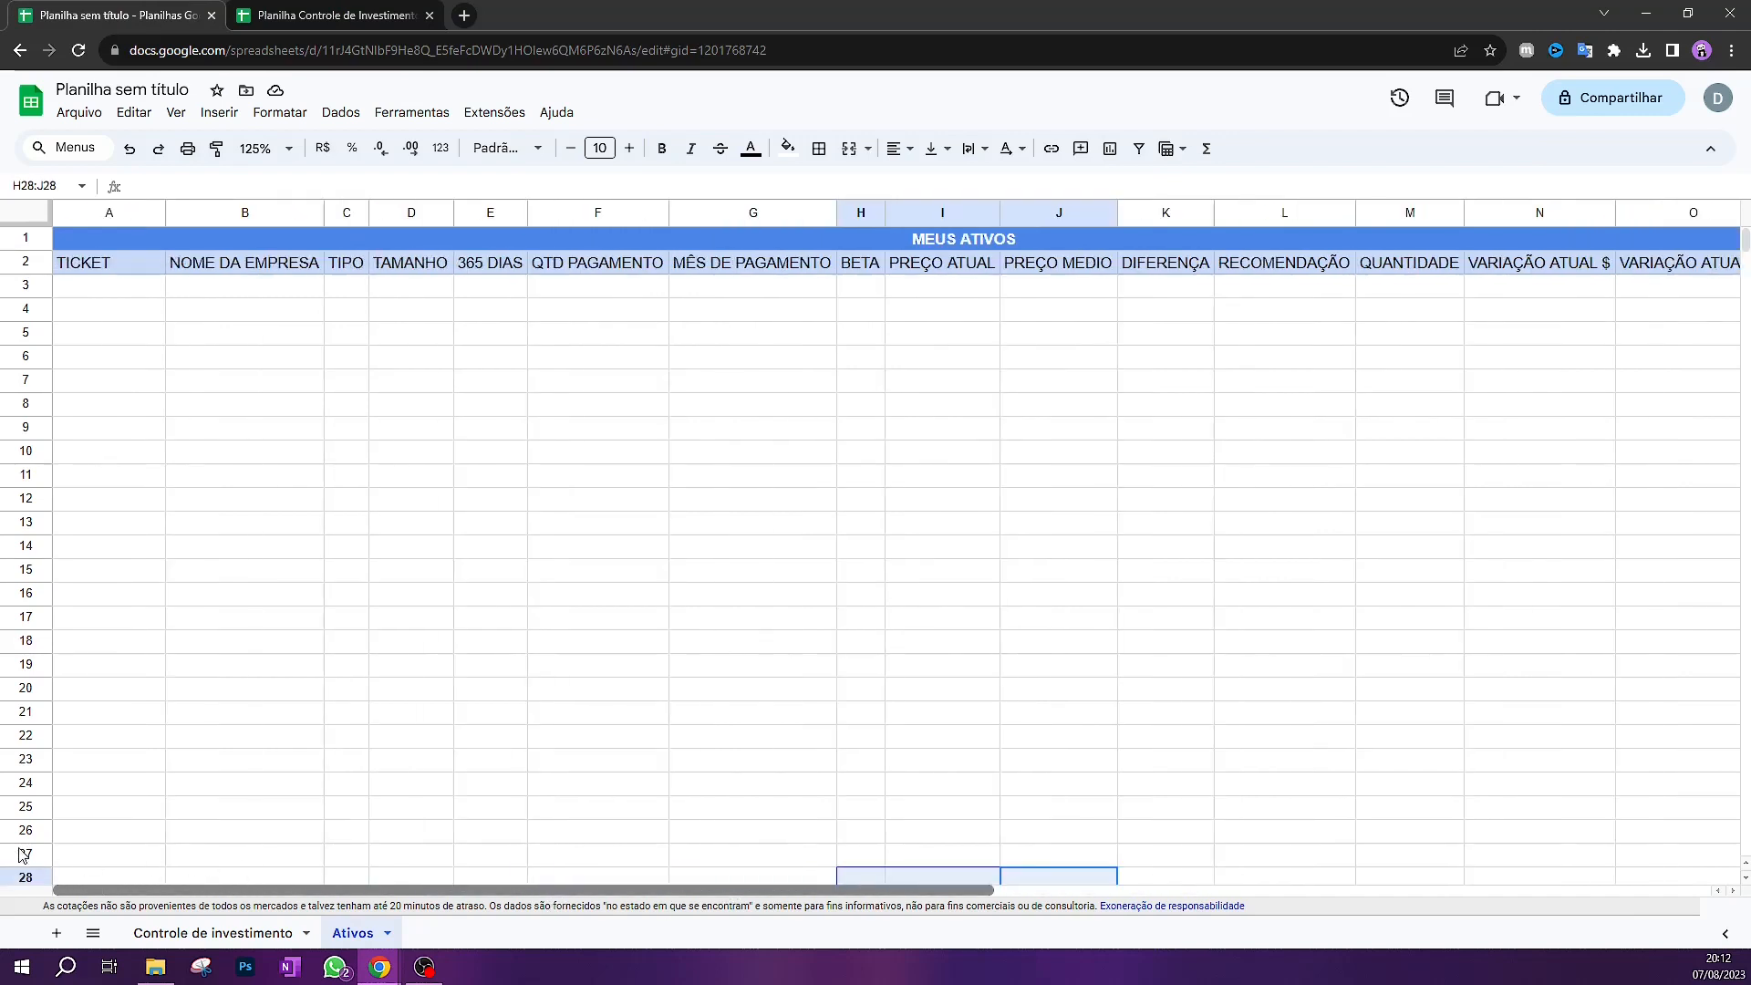
left_click(91, 288)
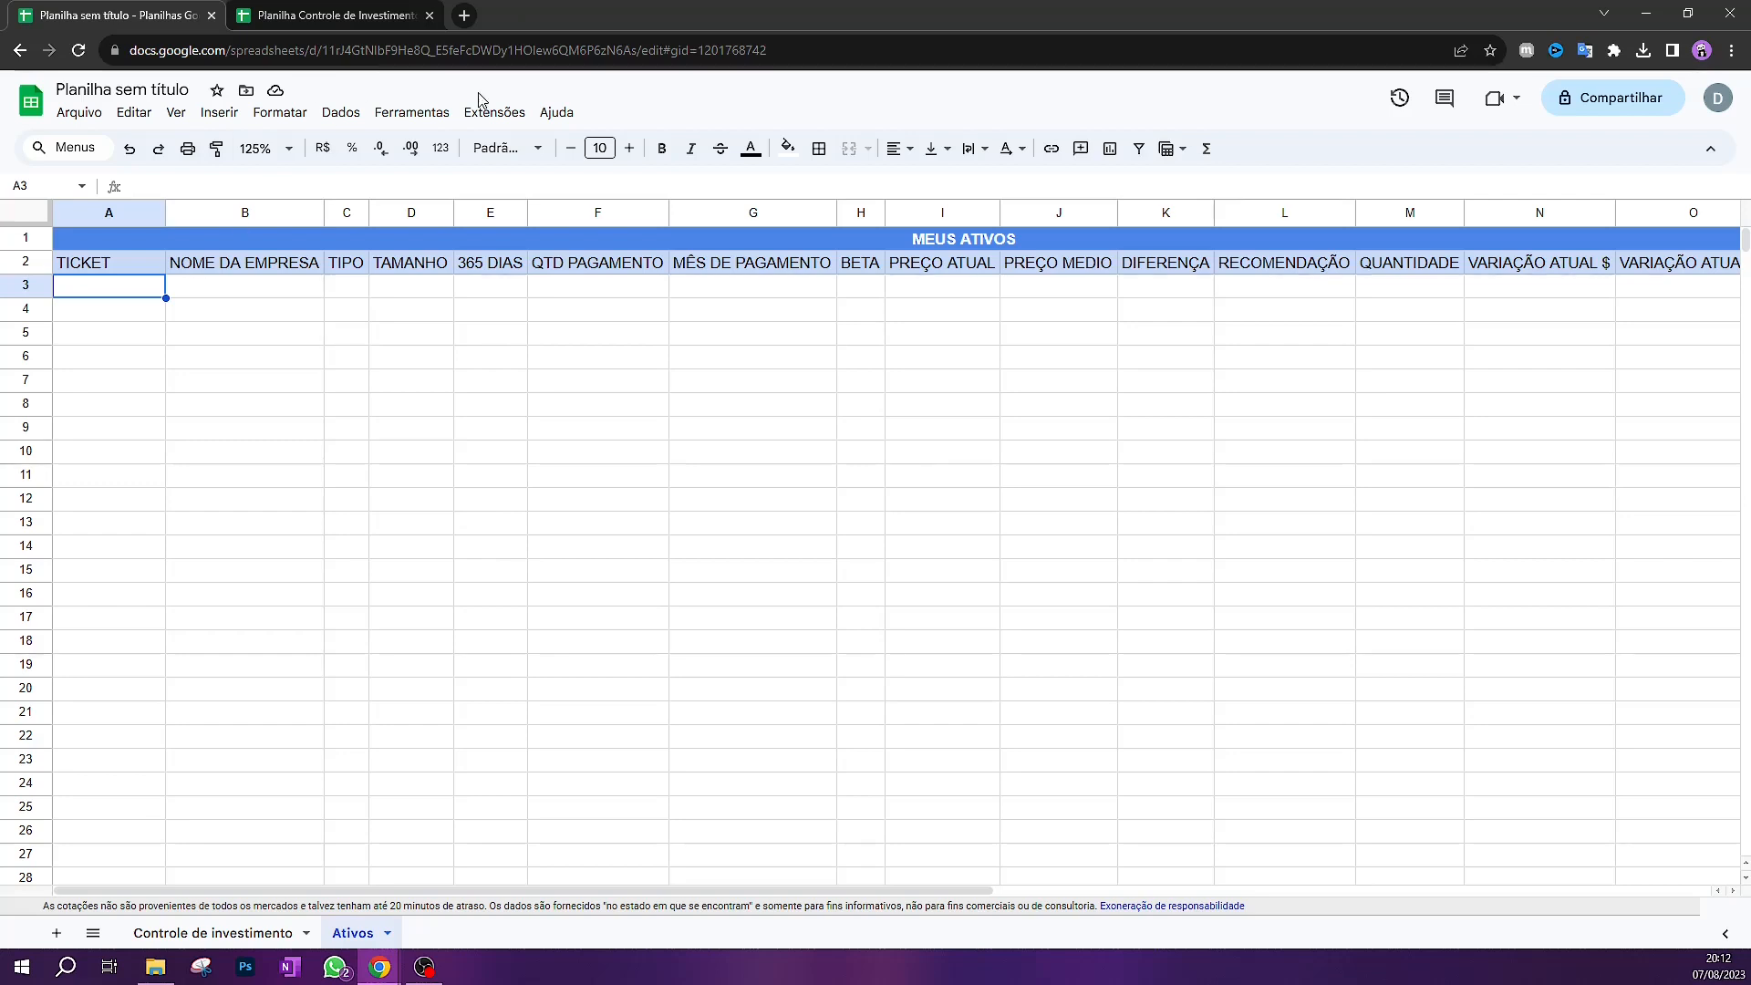
left_click(336, 13)
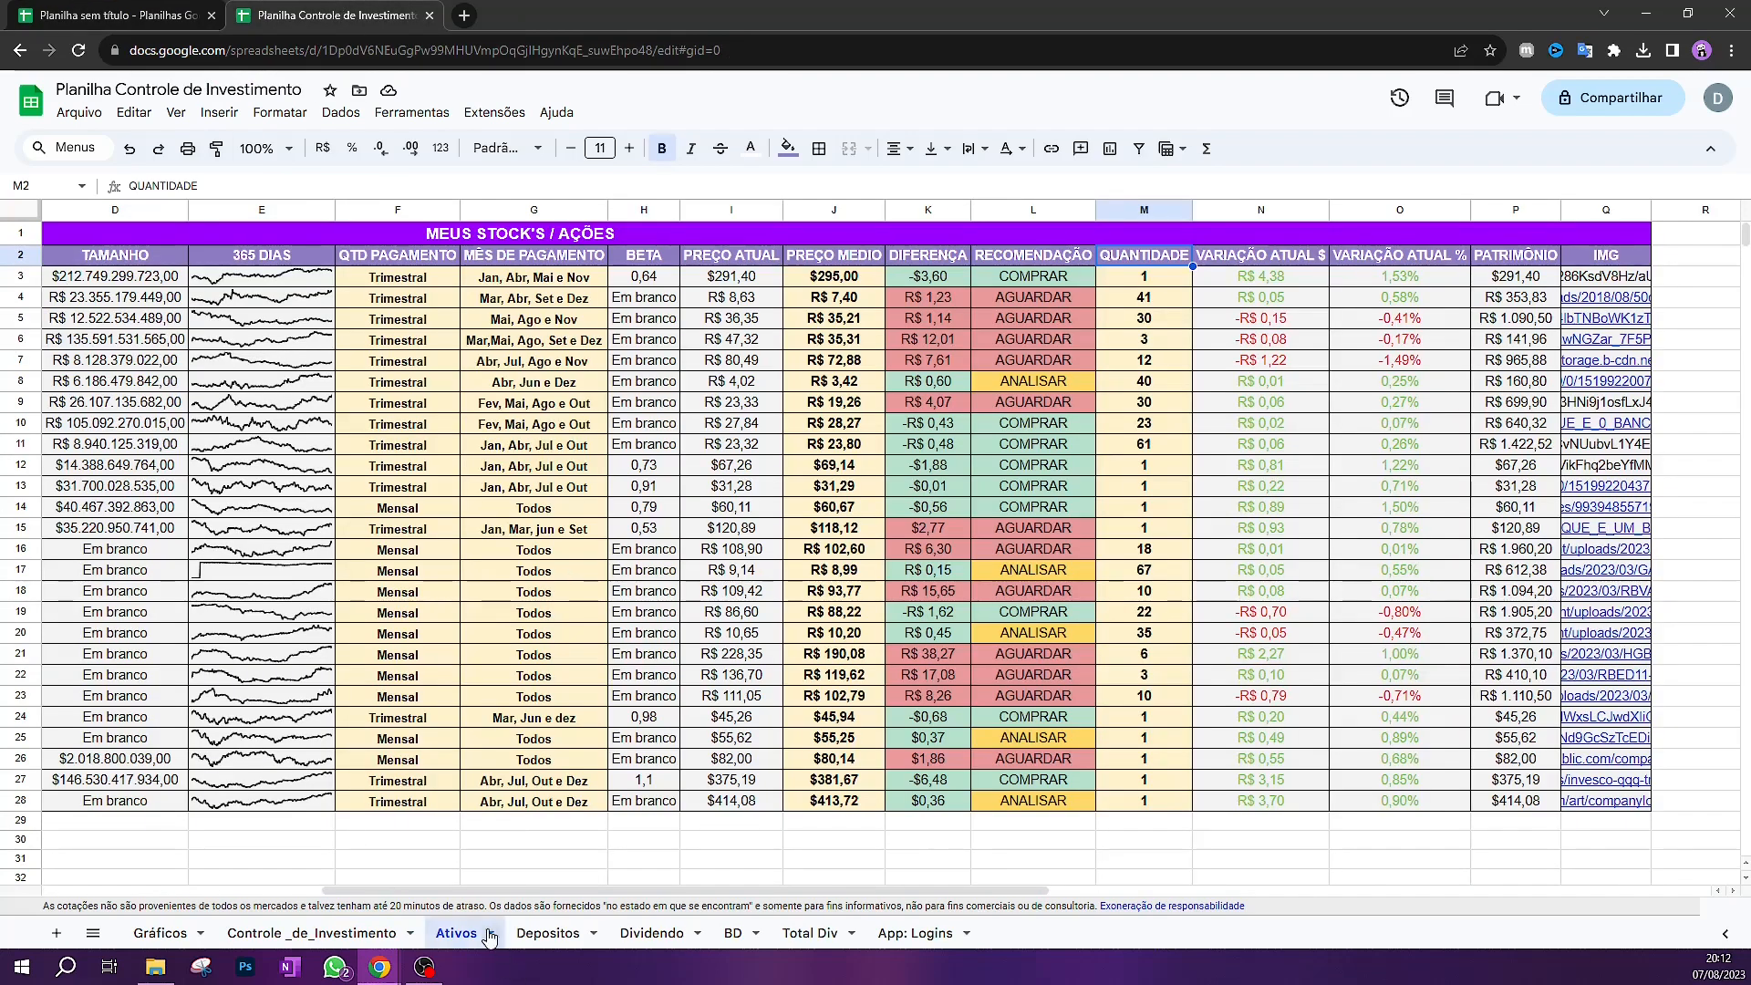
left_click_drag(490, 888, 95, 872)
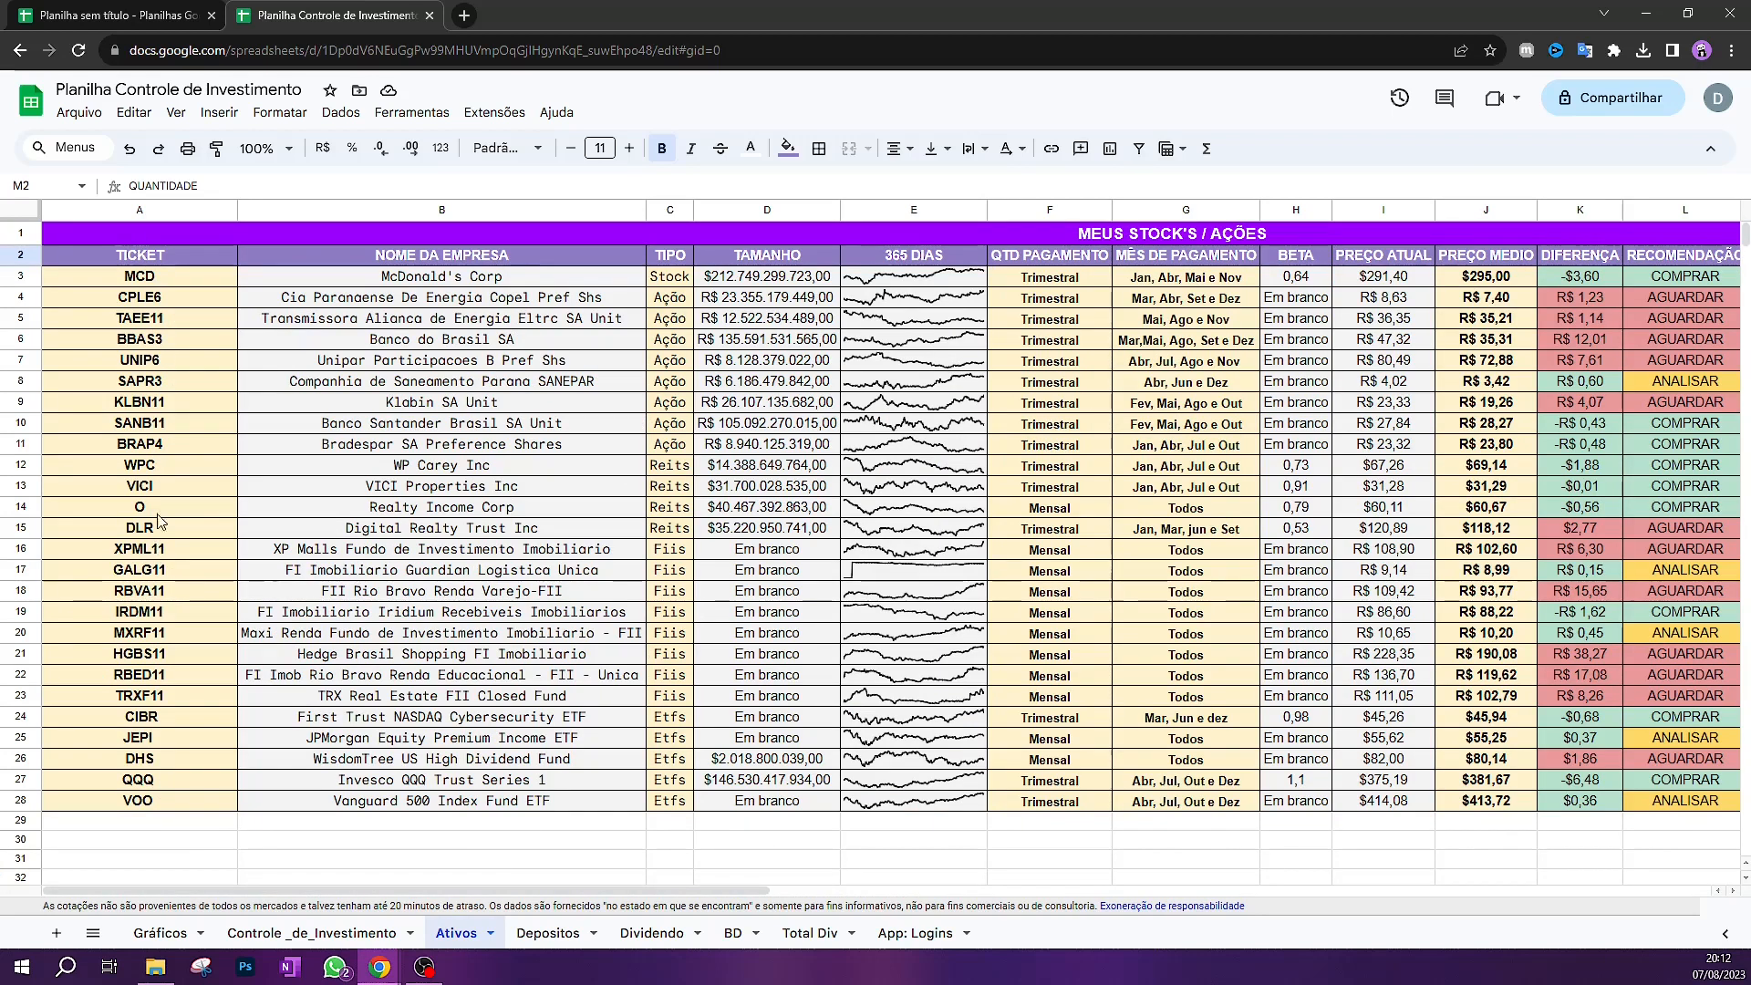
left_click_drag(146, 486, 160, 646)
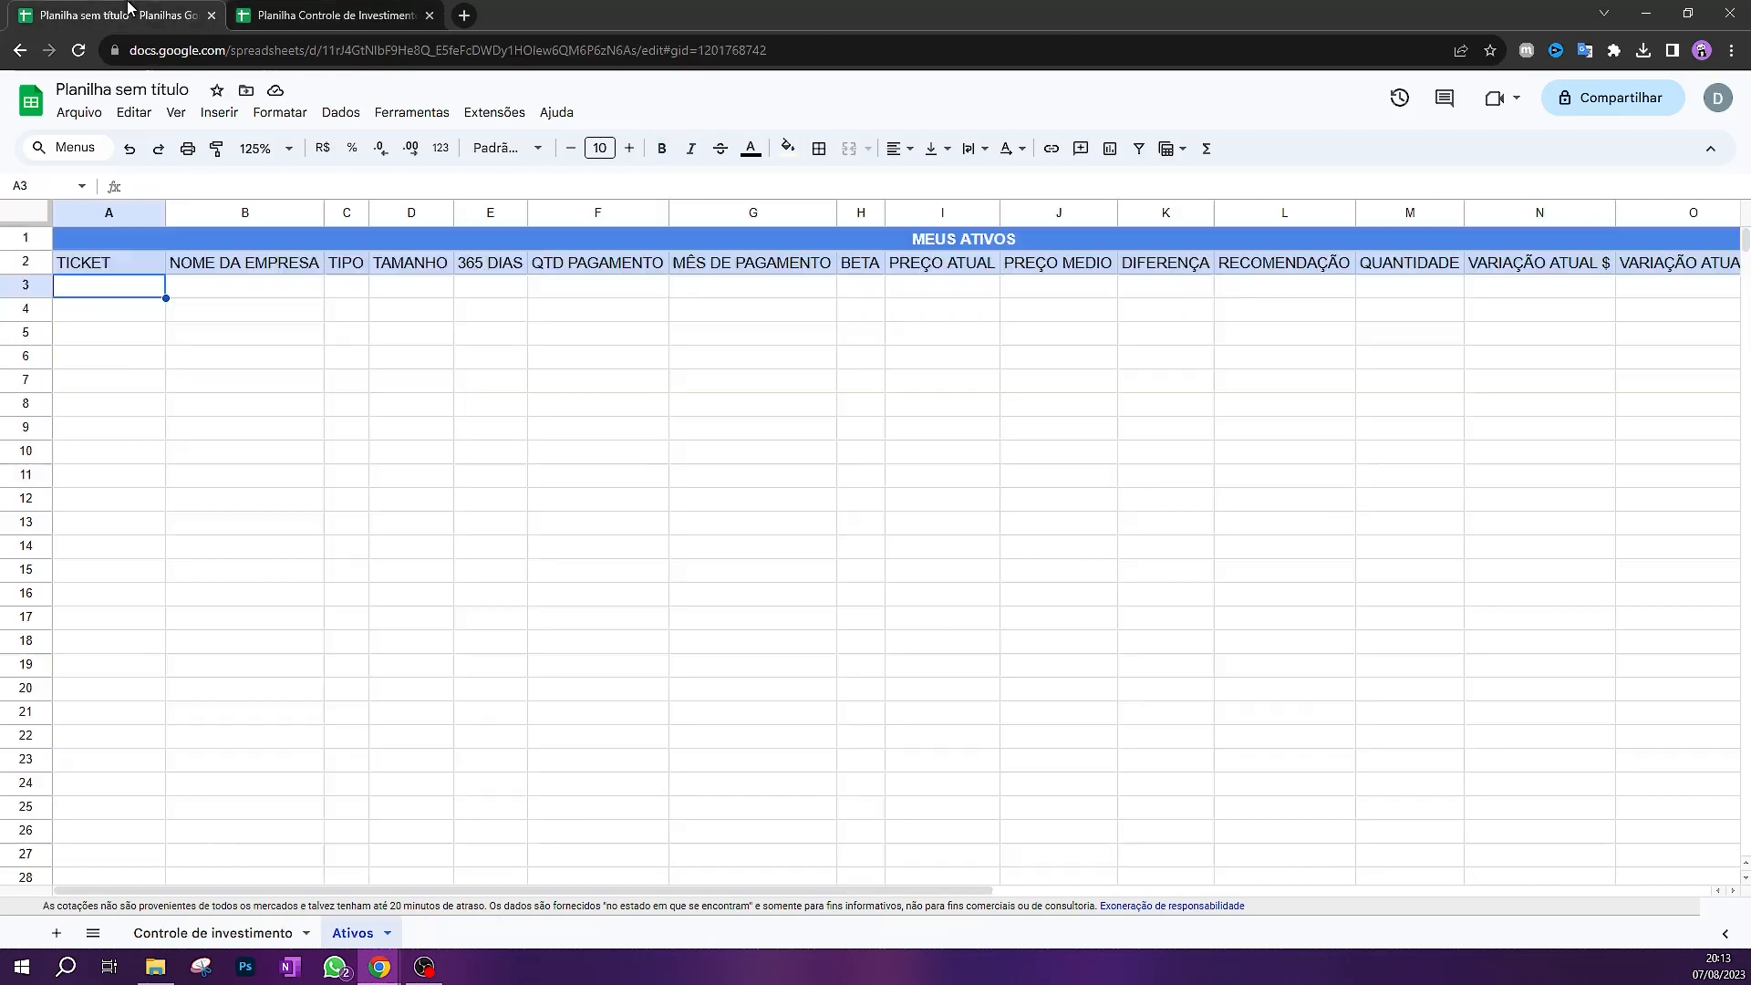
left_click(146, 15)
left_click(141, 427)
left_click(119, 296)
key("ctrl+v")
left_click(354, 428)
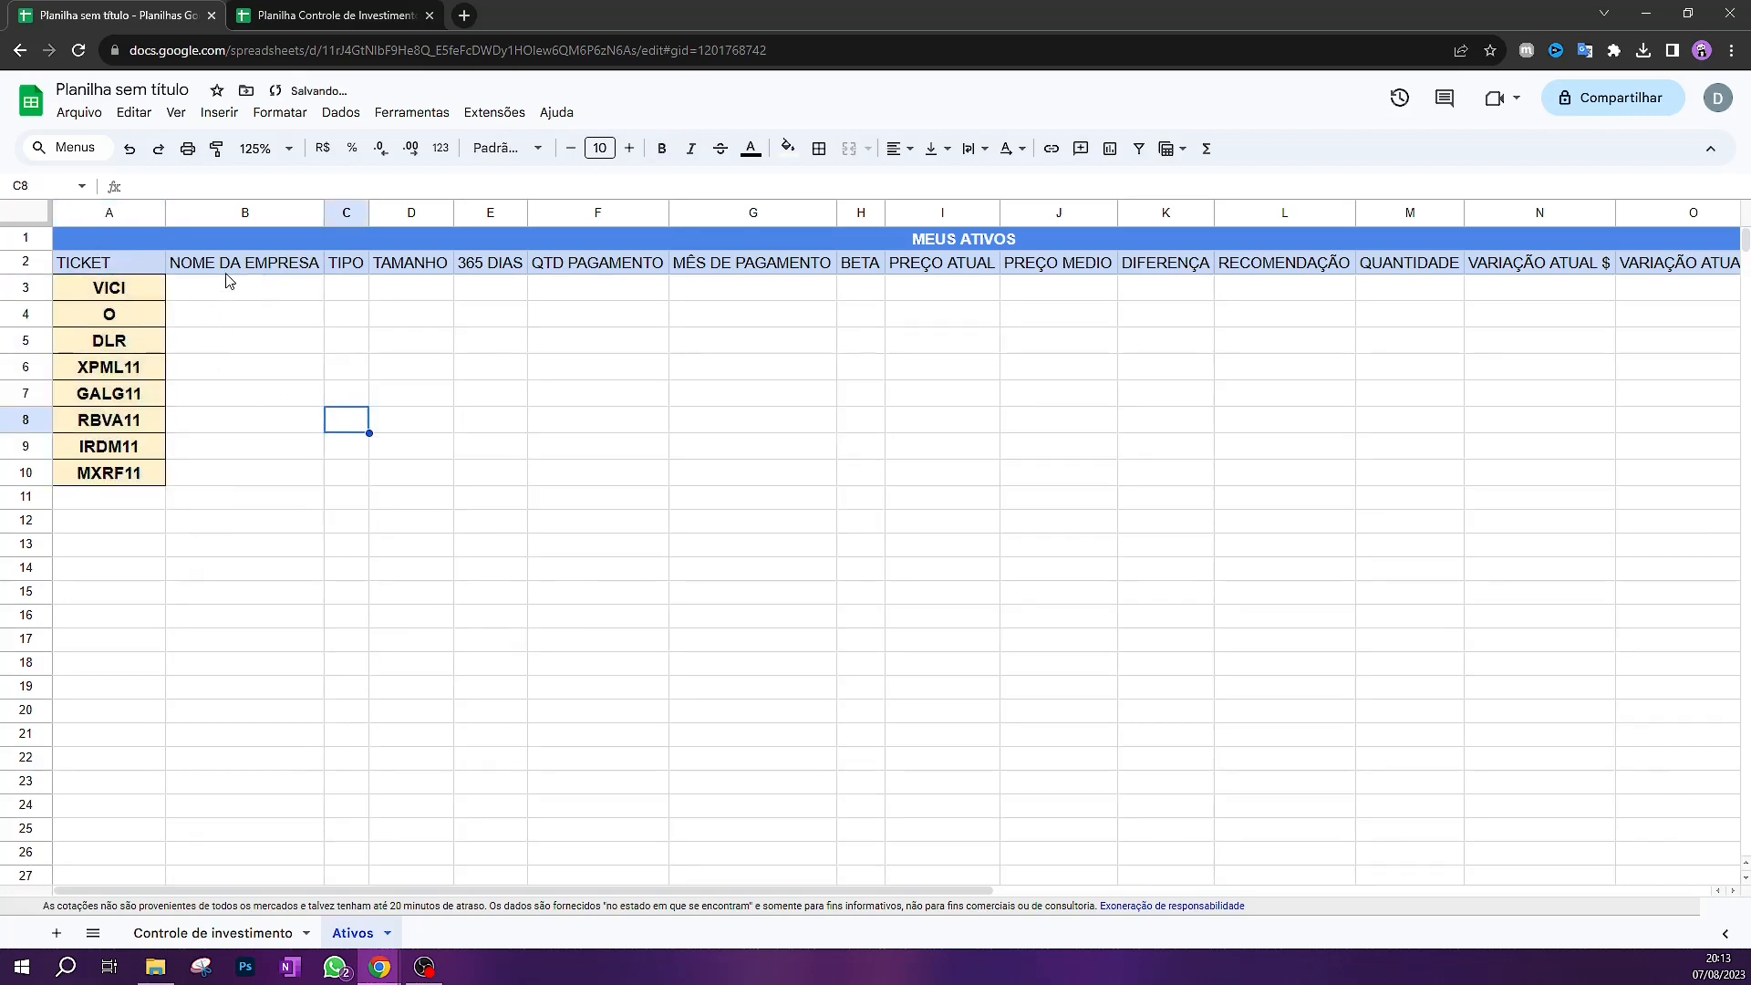
Center the column headers in A2:P2 horizontally
left_click(94, 266)
left_click_drag(263, 263, 1387, 274)
left_click_drag(597, 544, 752, 545)
left_click_drag(73, 268, 448, 243)
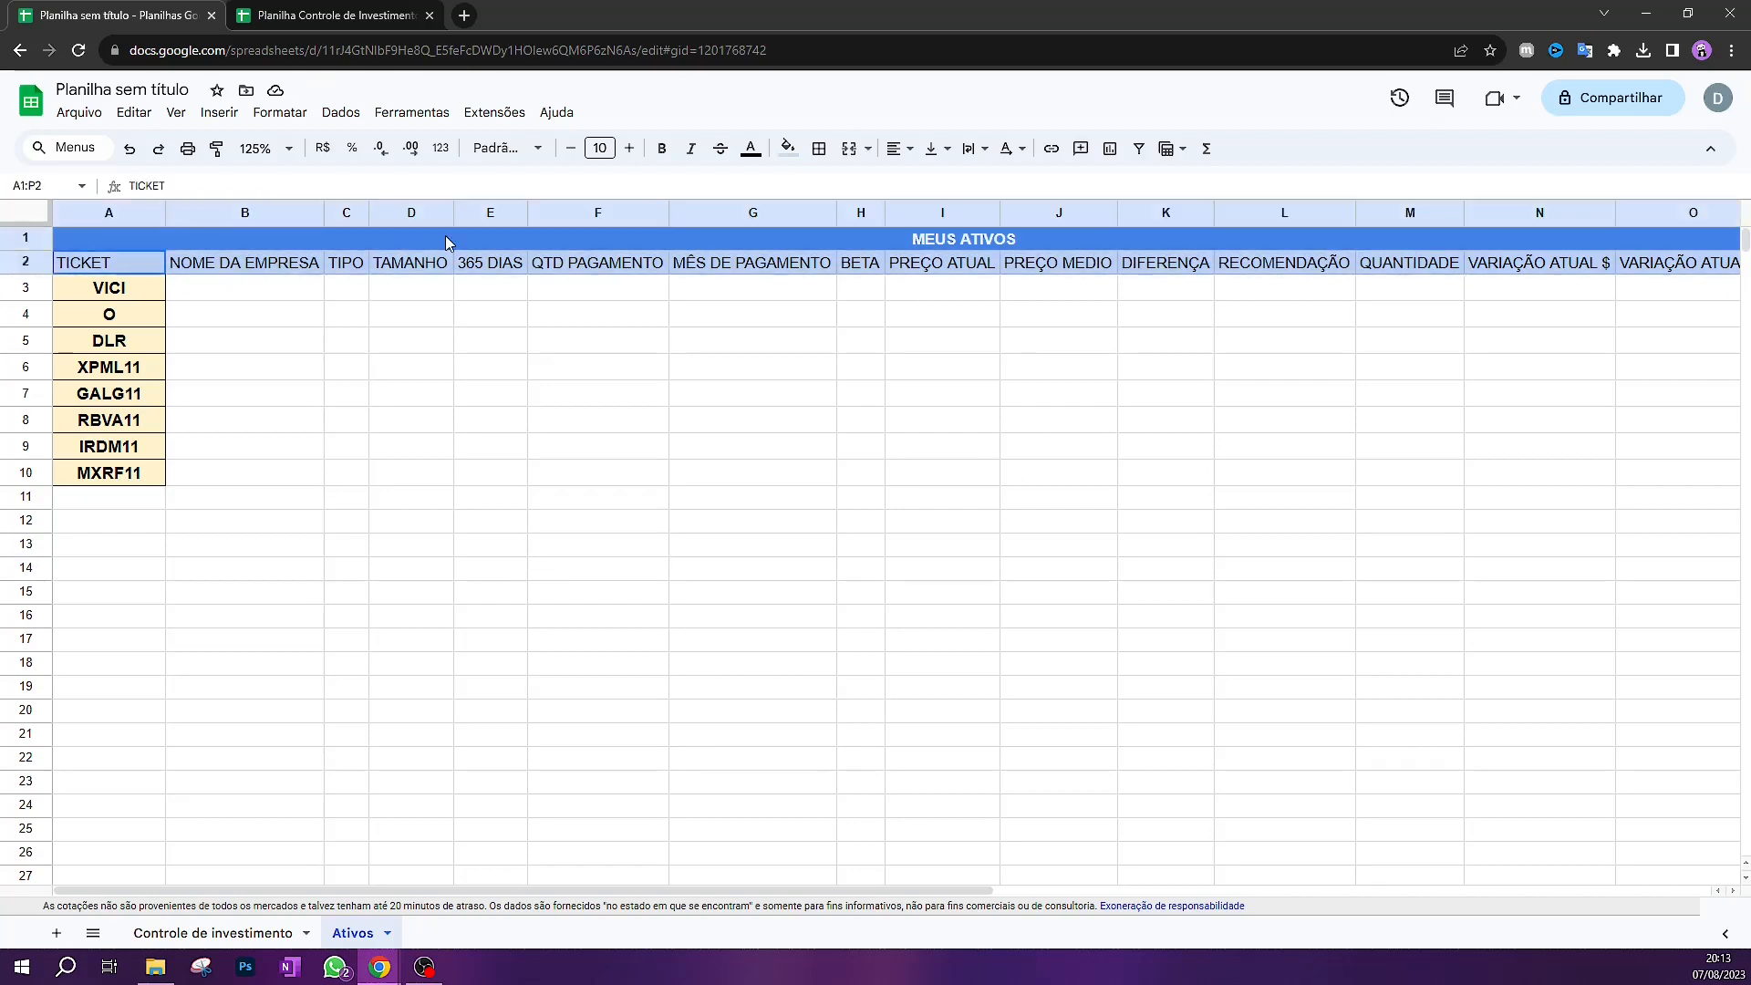
left_click_drag(1519, 244, 1202, 265)
left_click(898, 147)
left_click(929, 182)
Format the header row A2:Q2 with bold white text
left_click(751, 147)
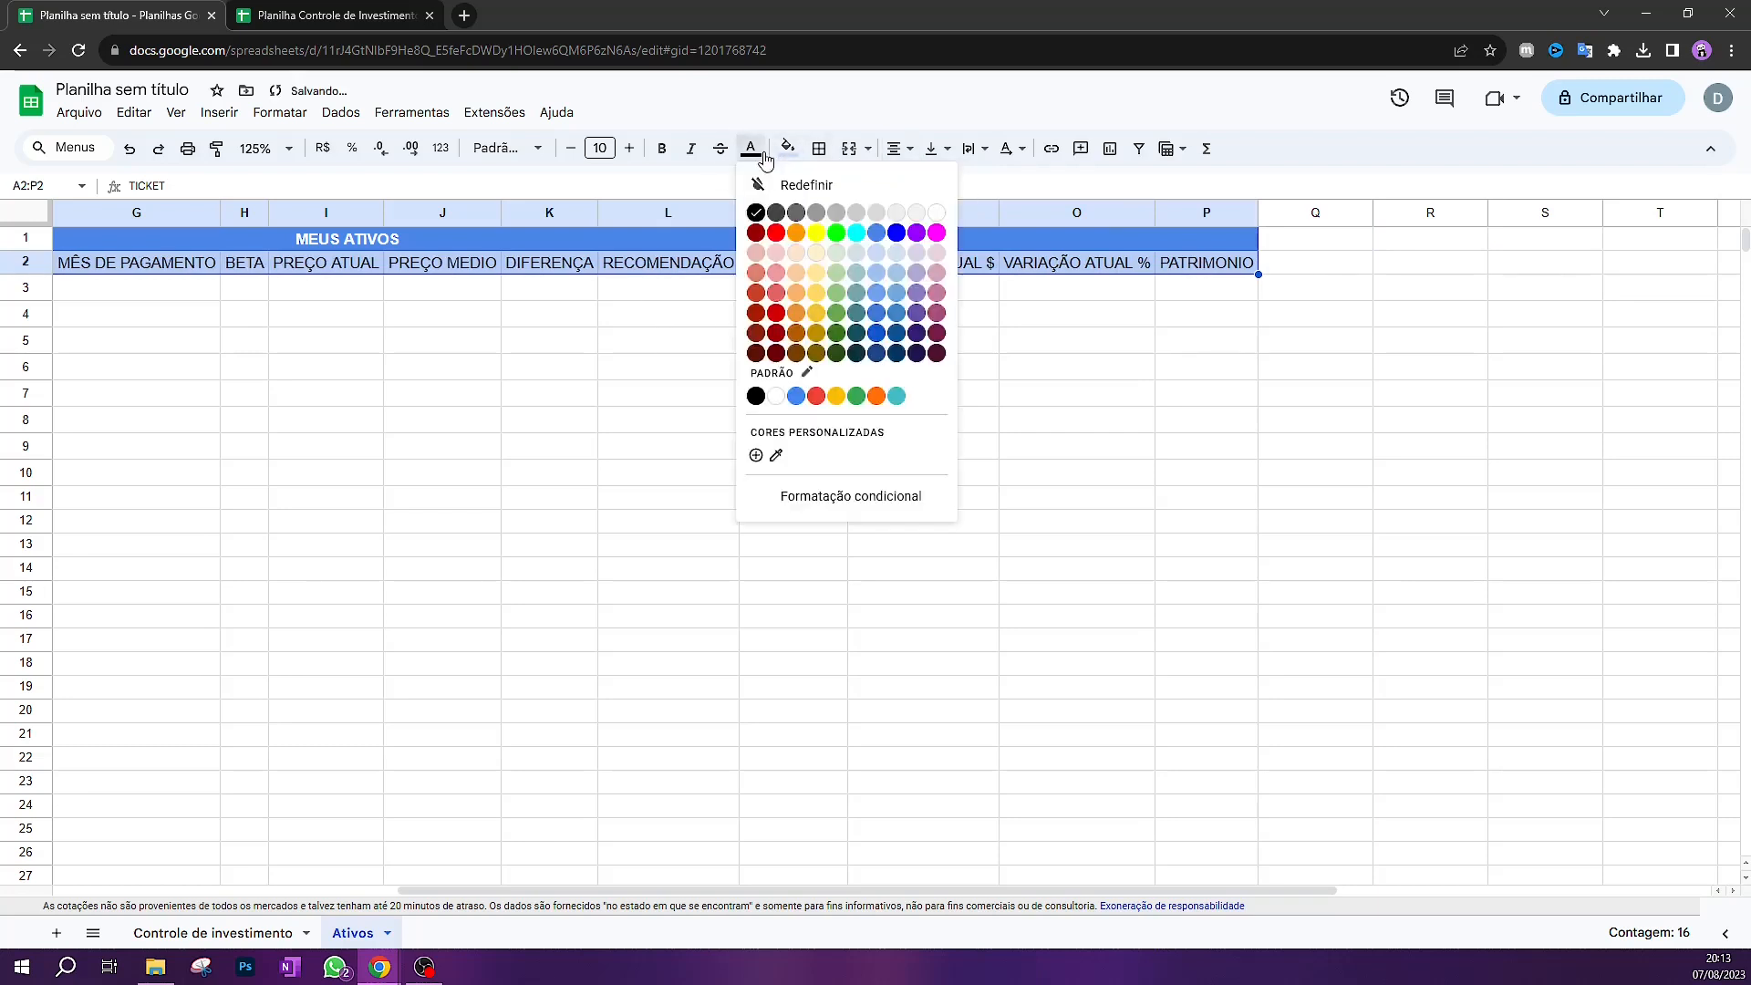
left_click(971, 212)
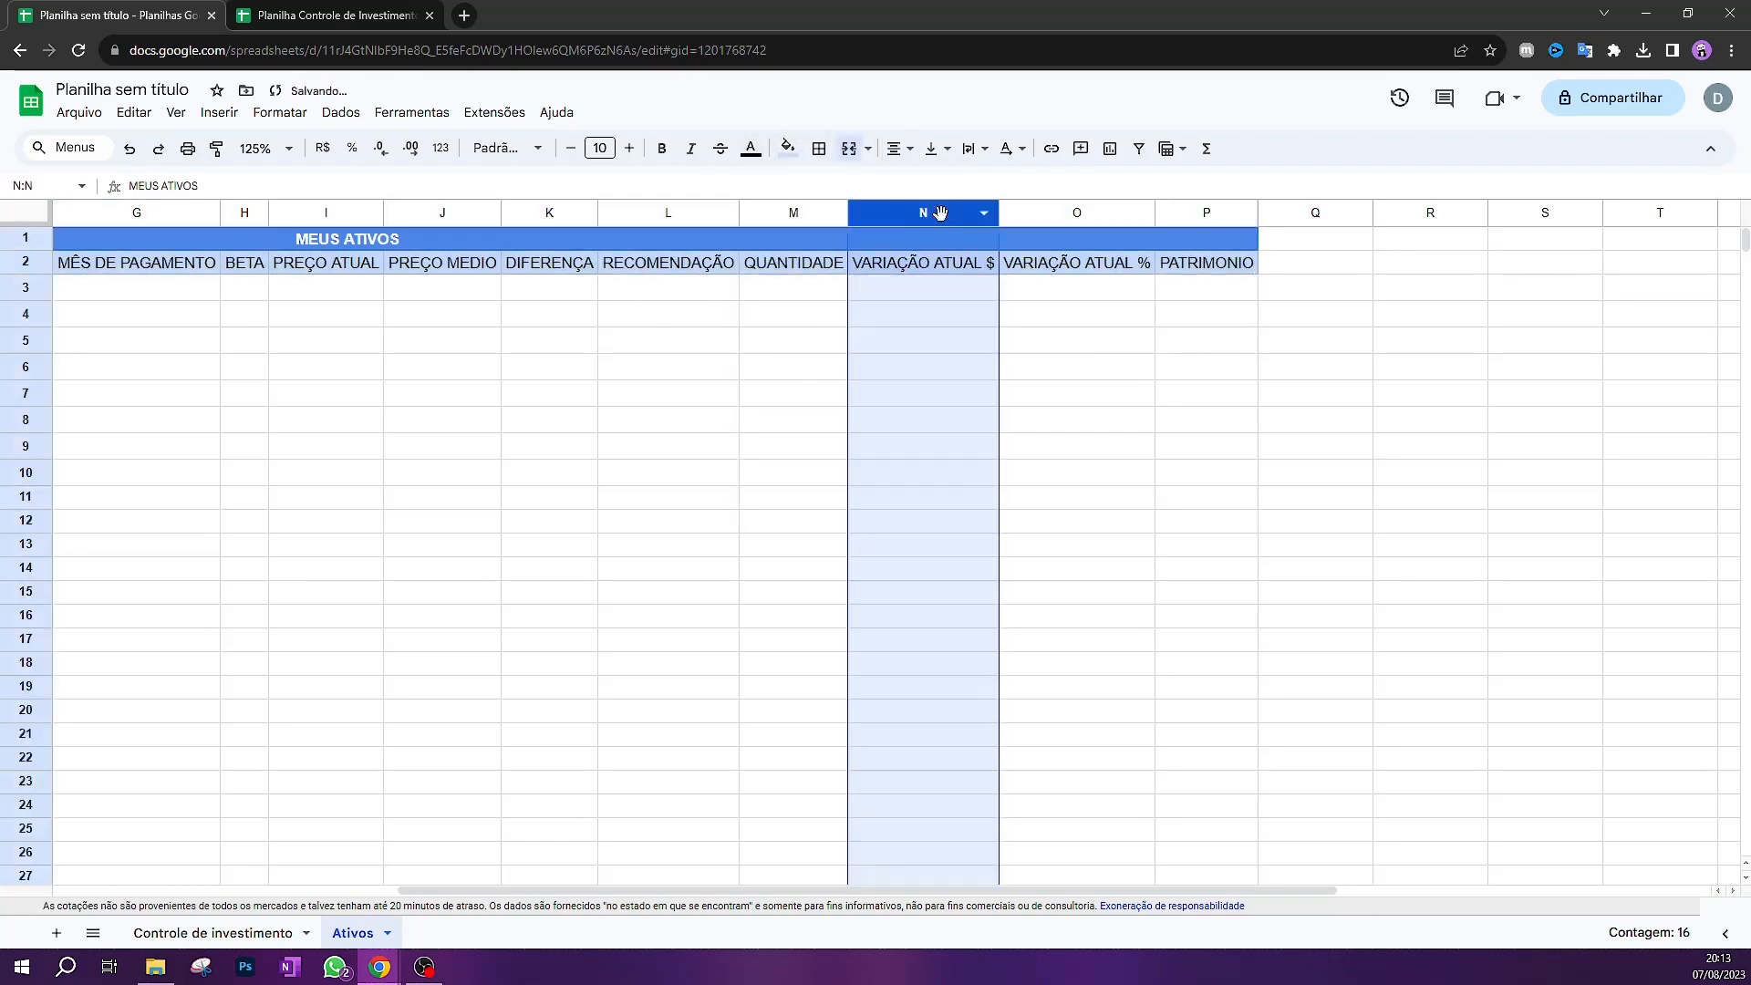
left_click(751, 148)
left_click_drag(1322, 265, 2, 263)
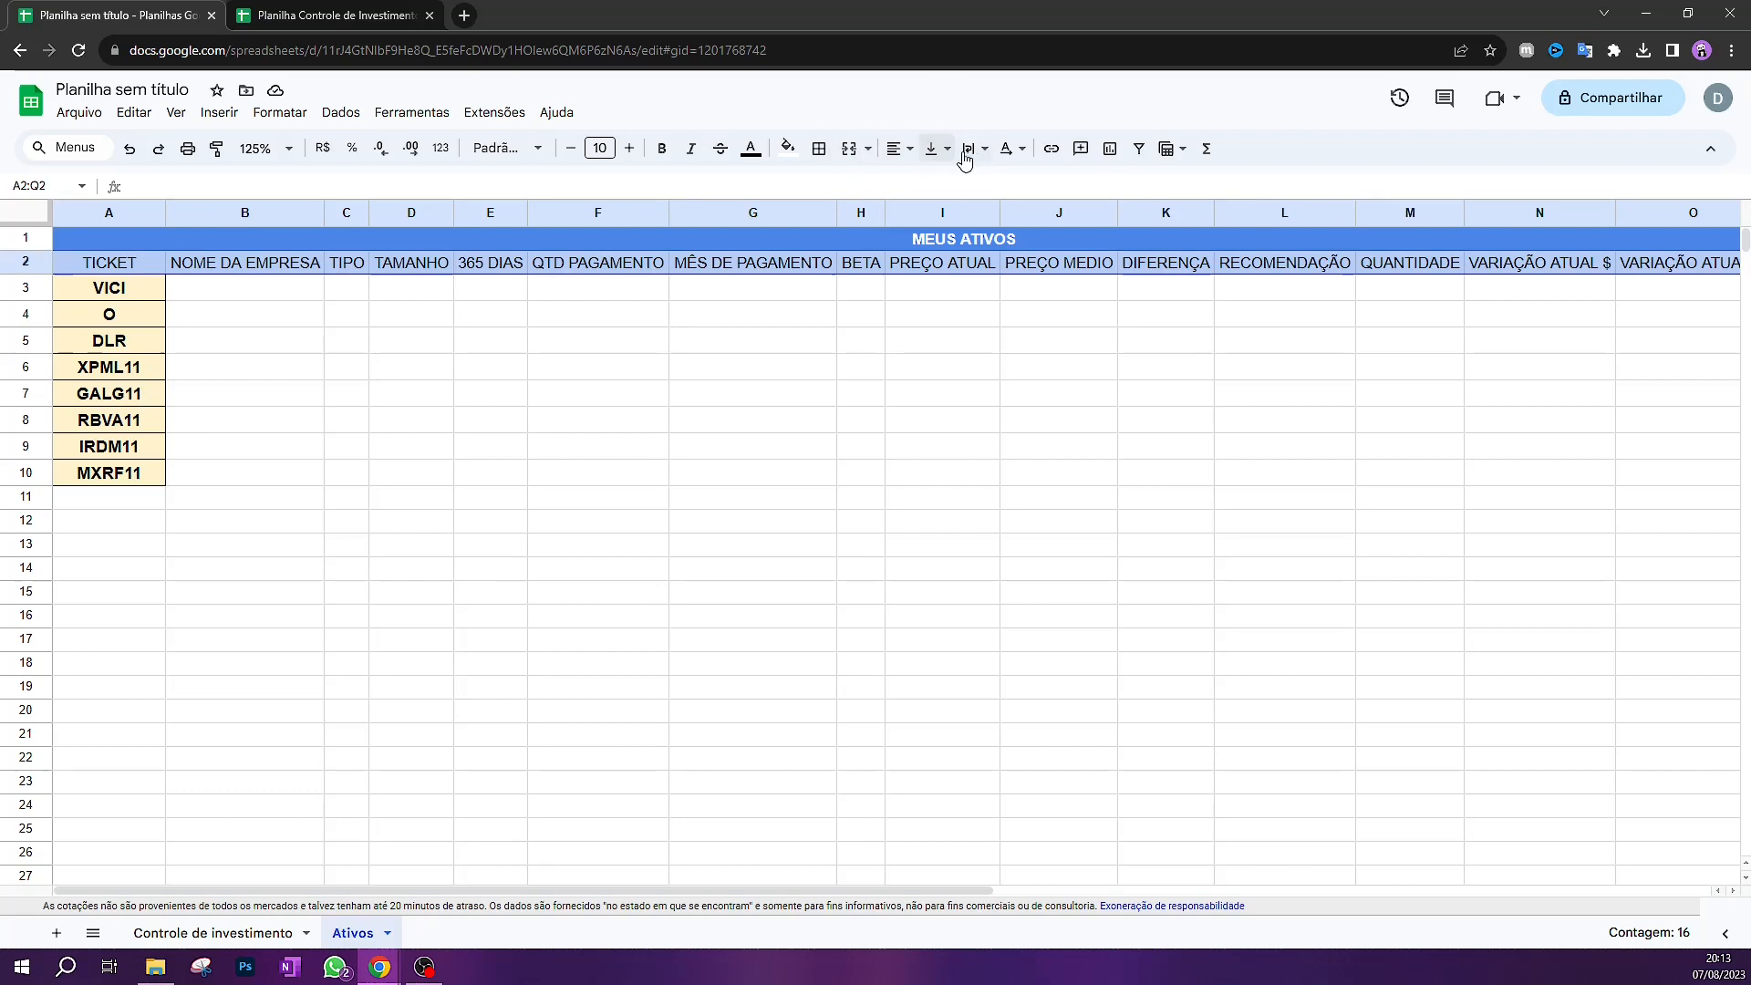
left_click(752, 149)
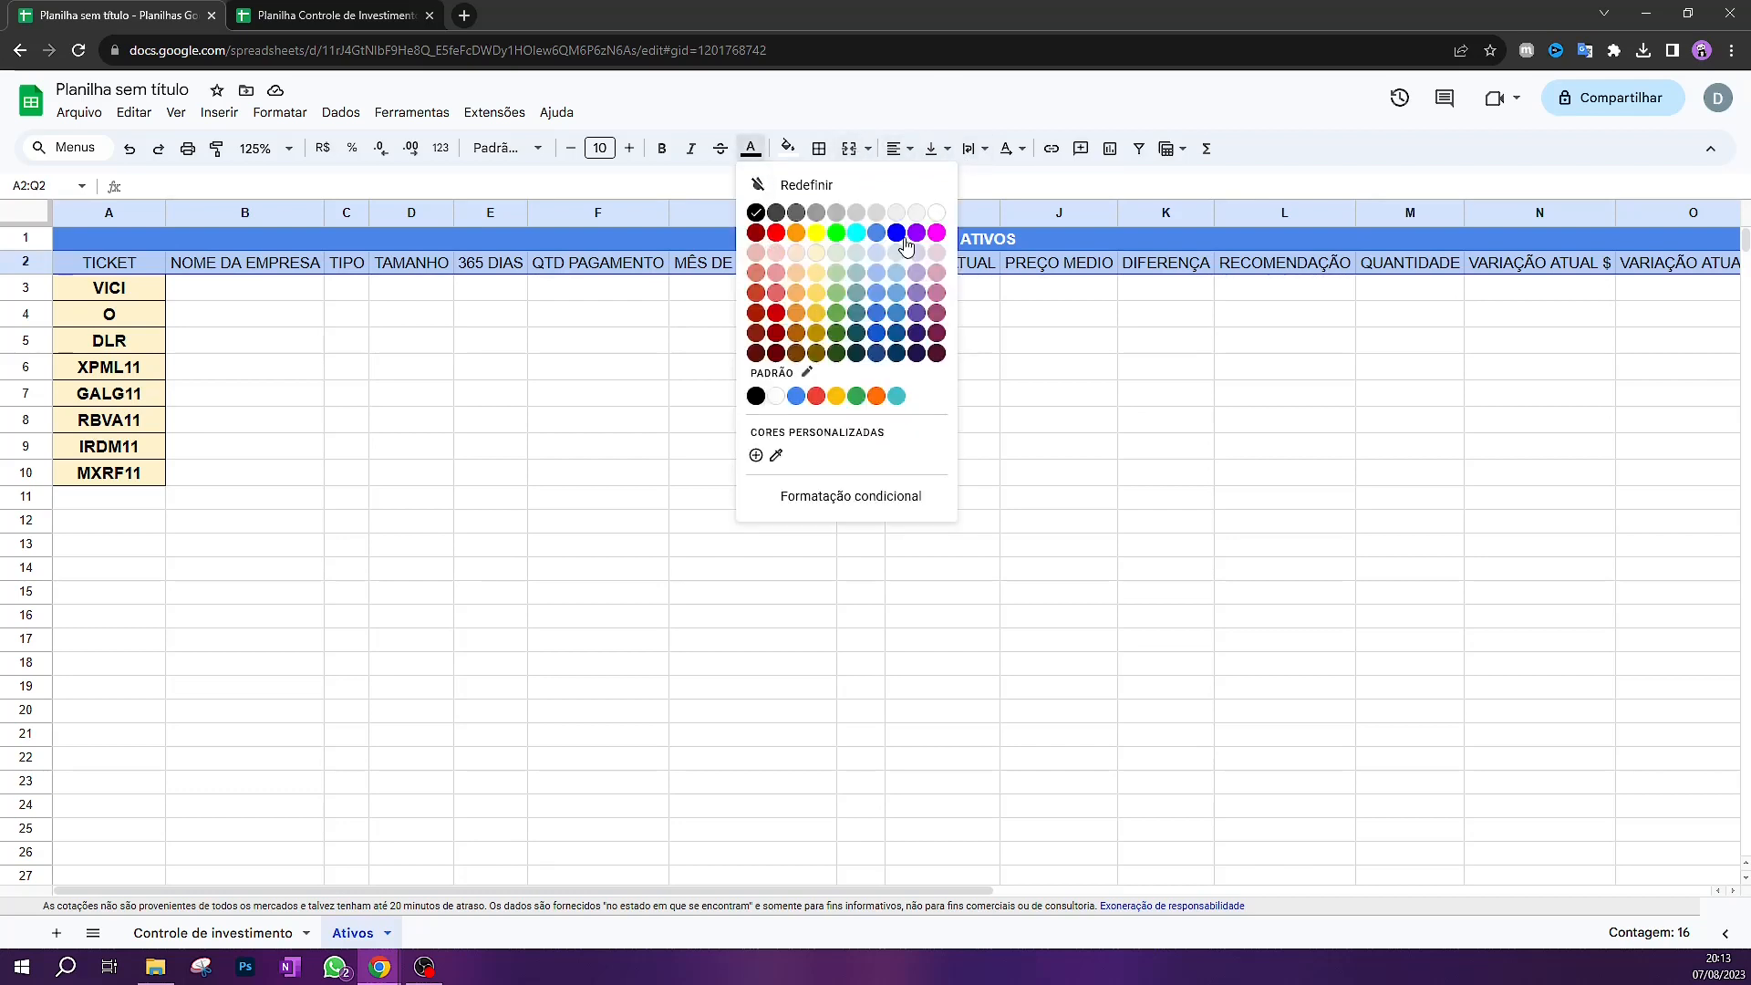
left_click(931, 209)
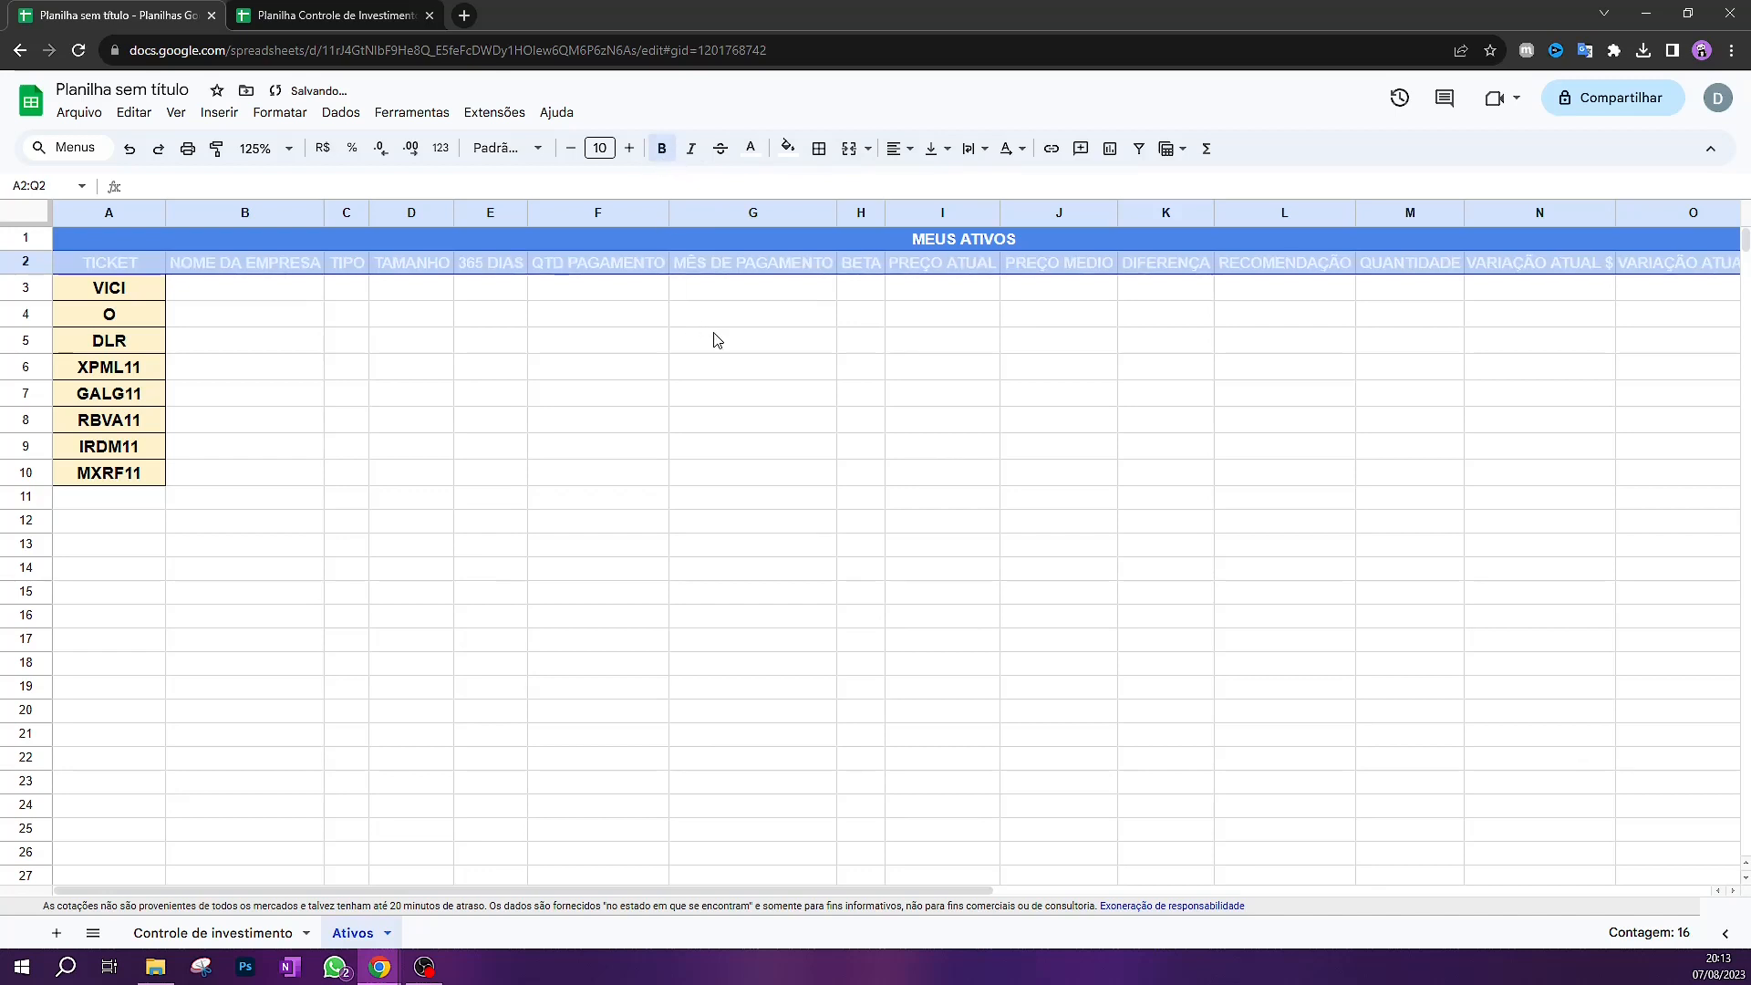
Copy the company-name formula from B3 of the reference spreadsheet's Ativos sheet for use in B3 of the new sheet
left_click(233, 290)
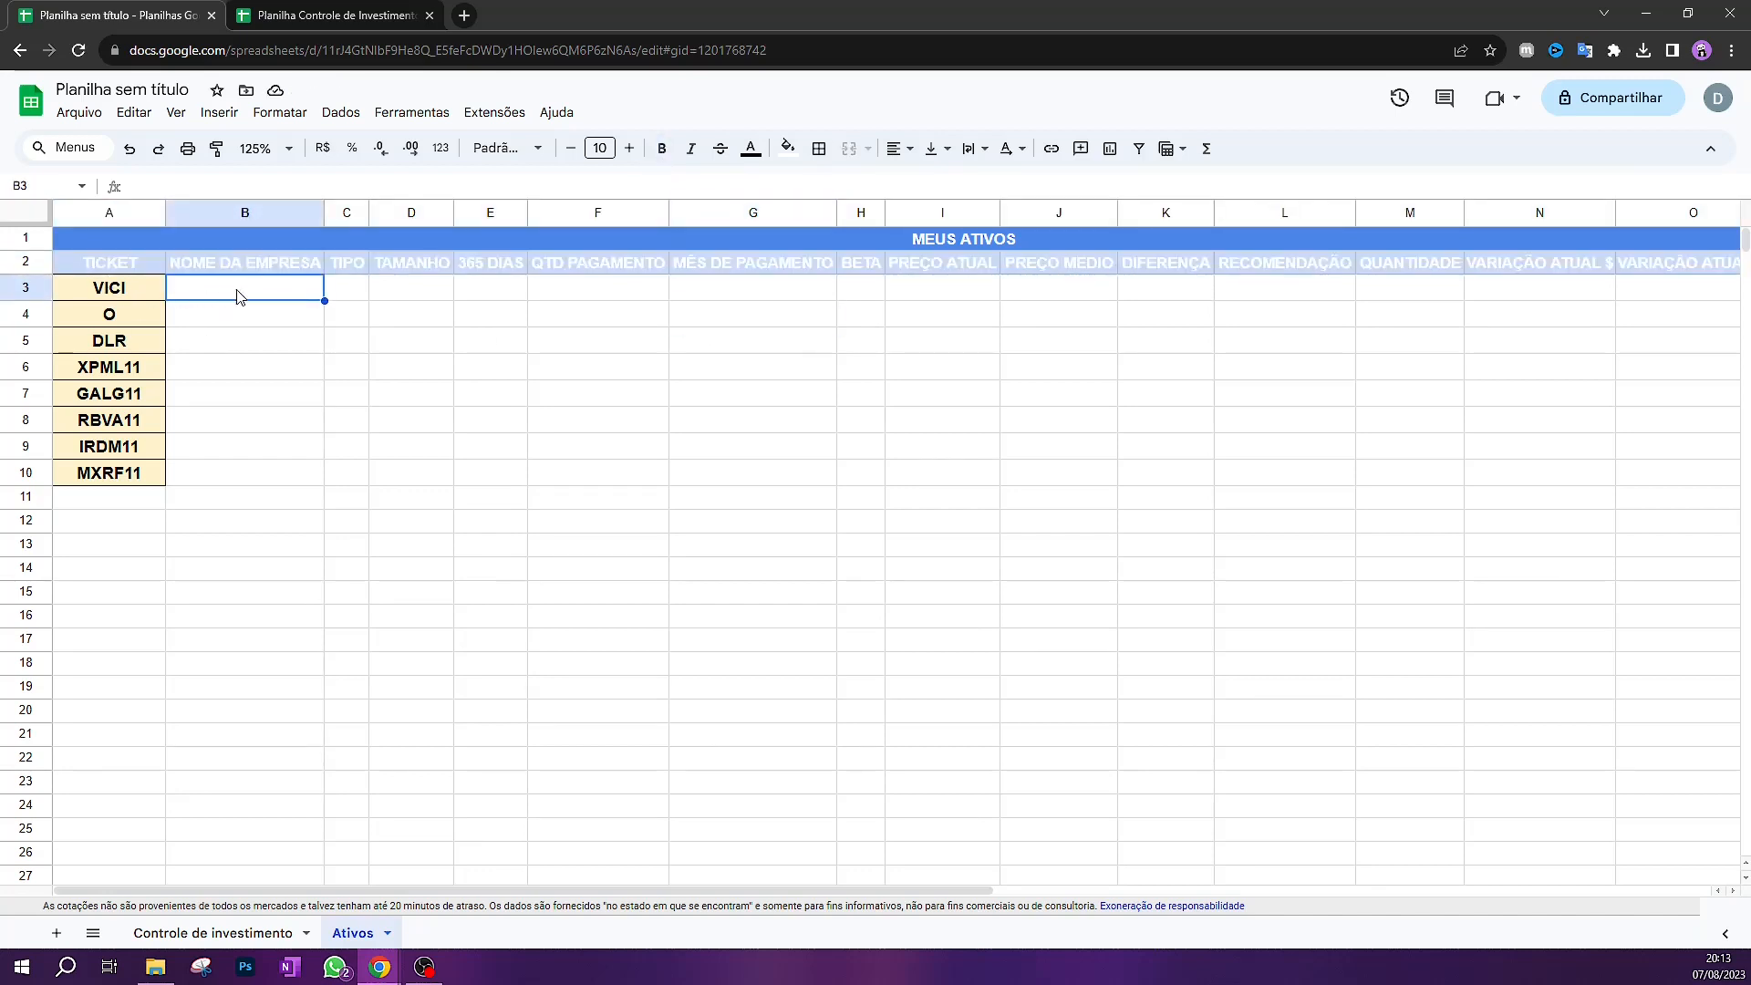
double_click(239, 284)
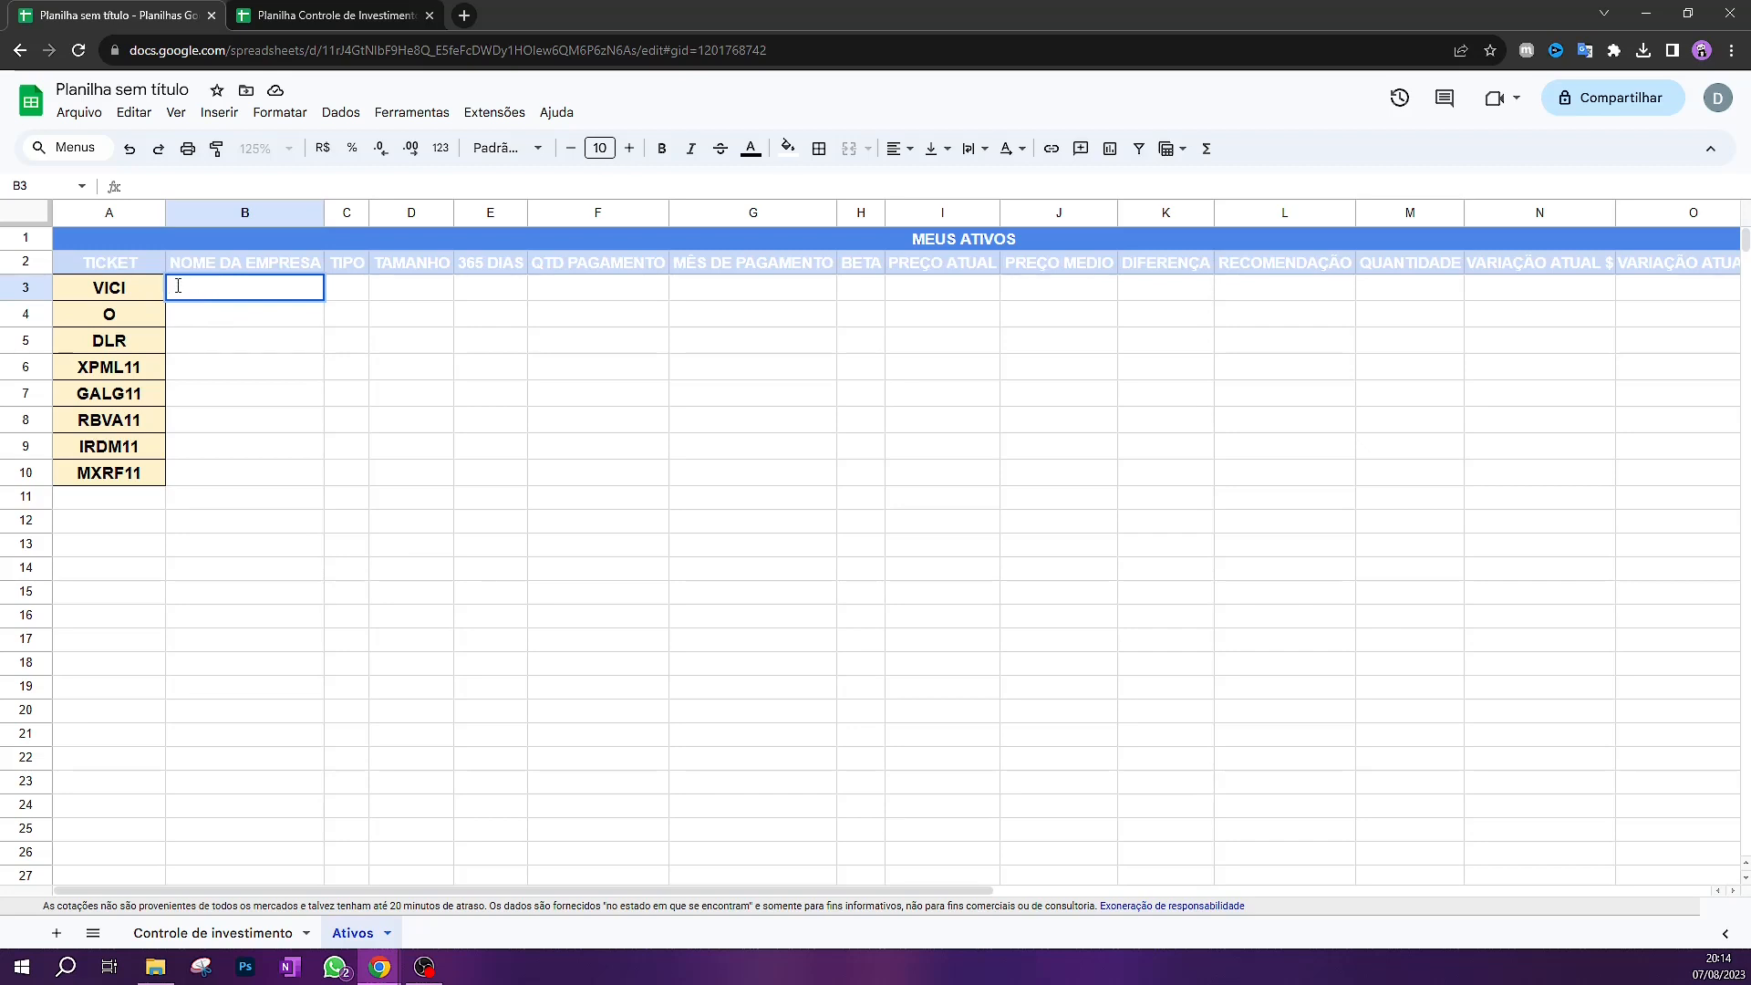
left_click(119, 290)
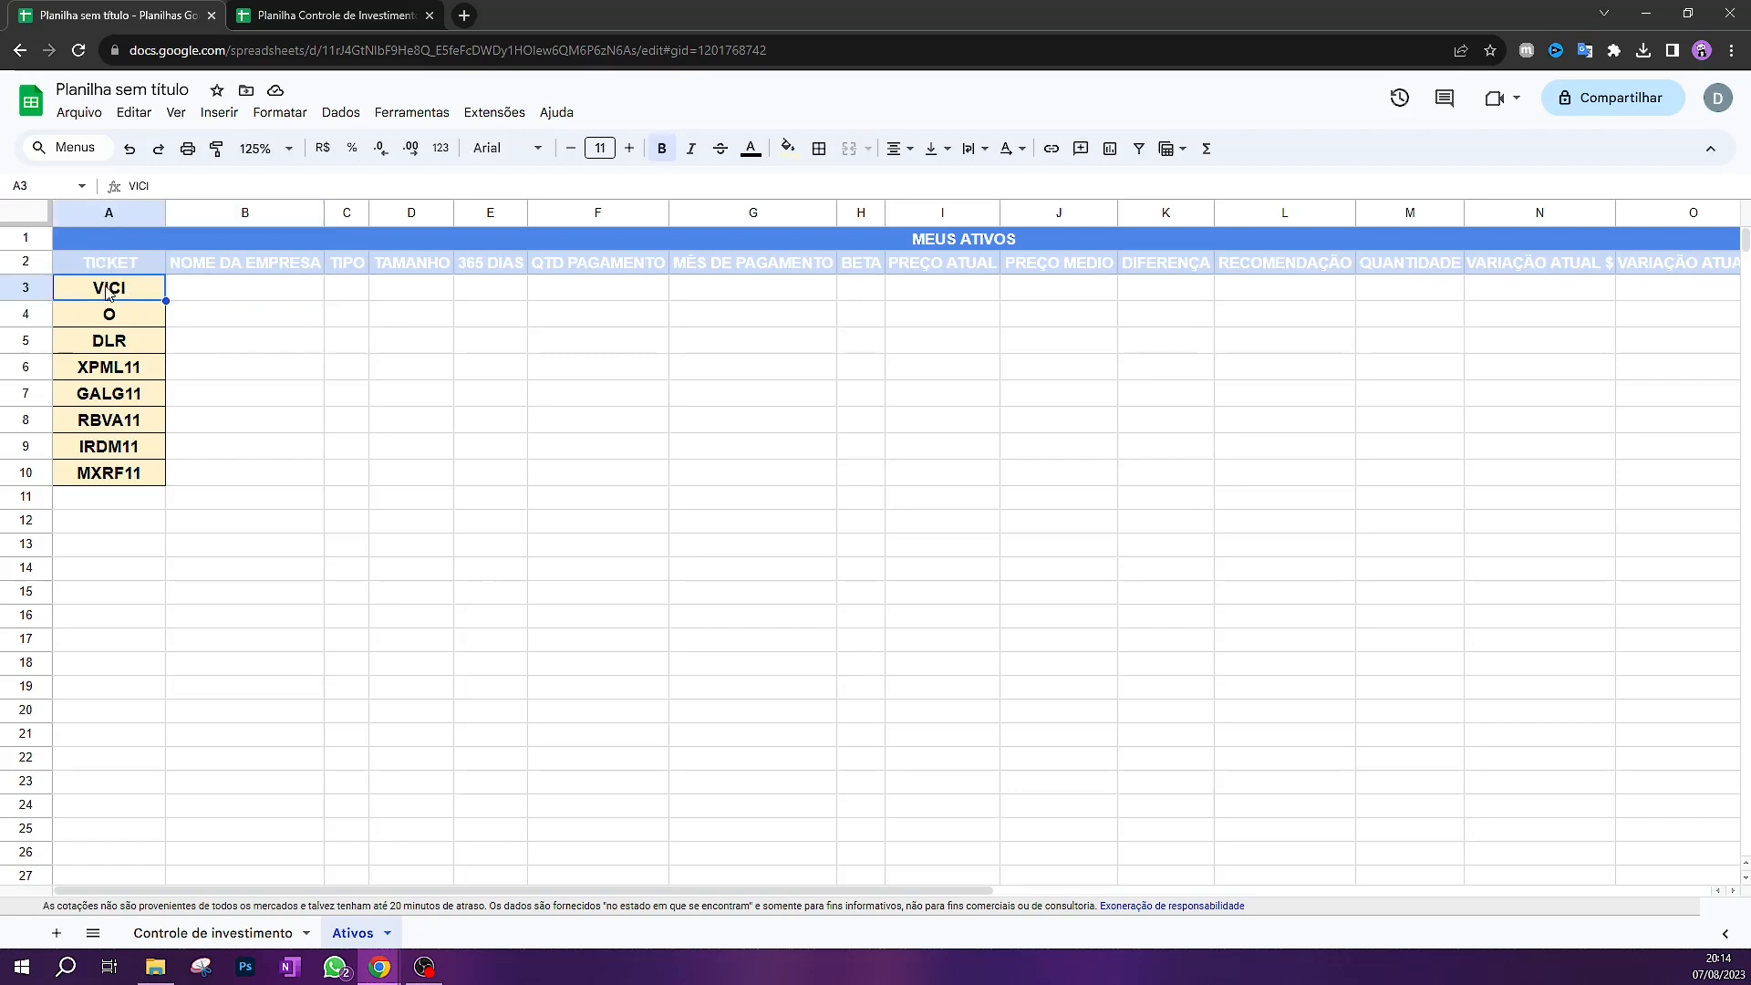
double_click(209, 285)
left_click(254, 20)
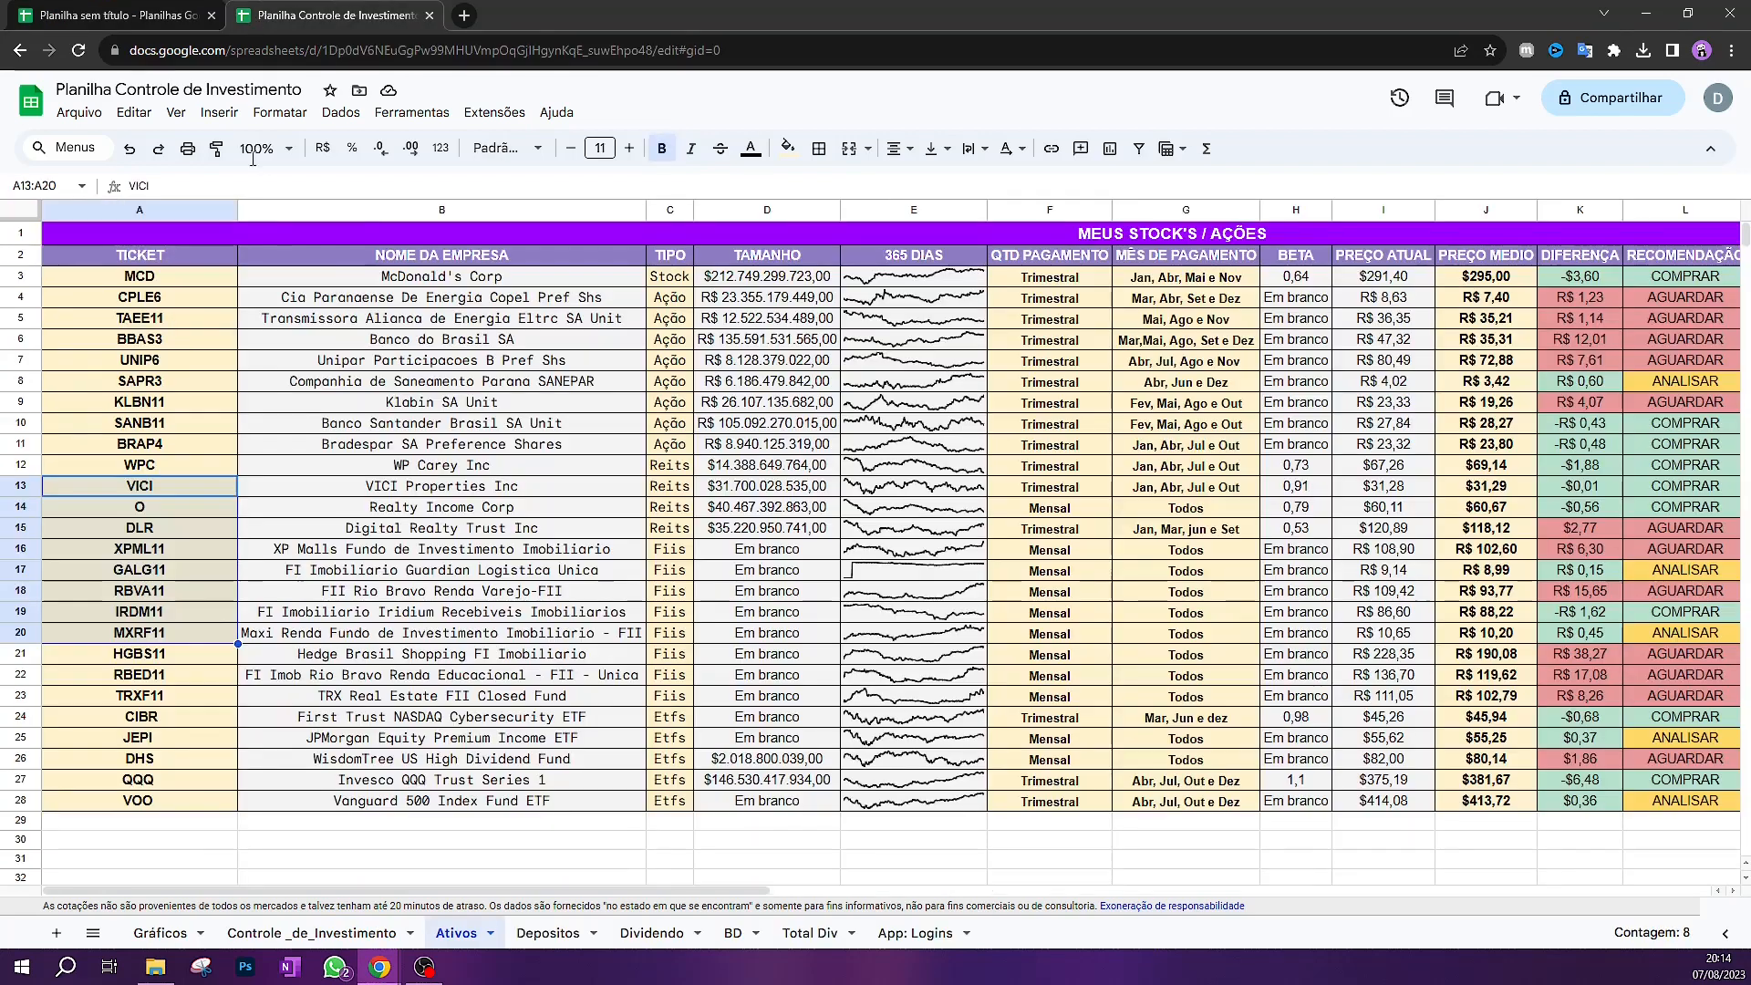
key("Return")
left_click_drag(448, 185, 87, 190)
key("ctrl+c")
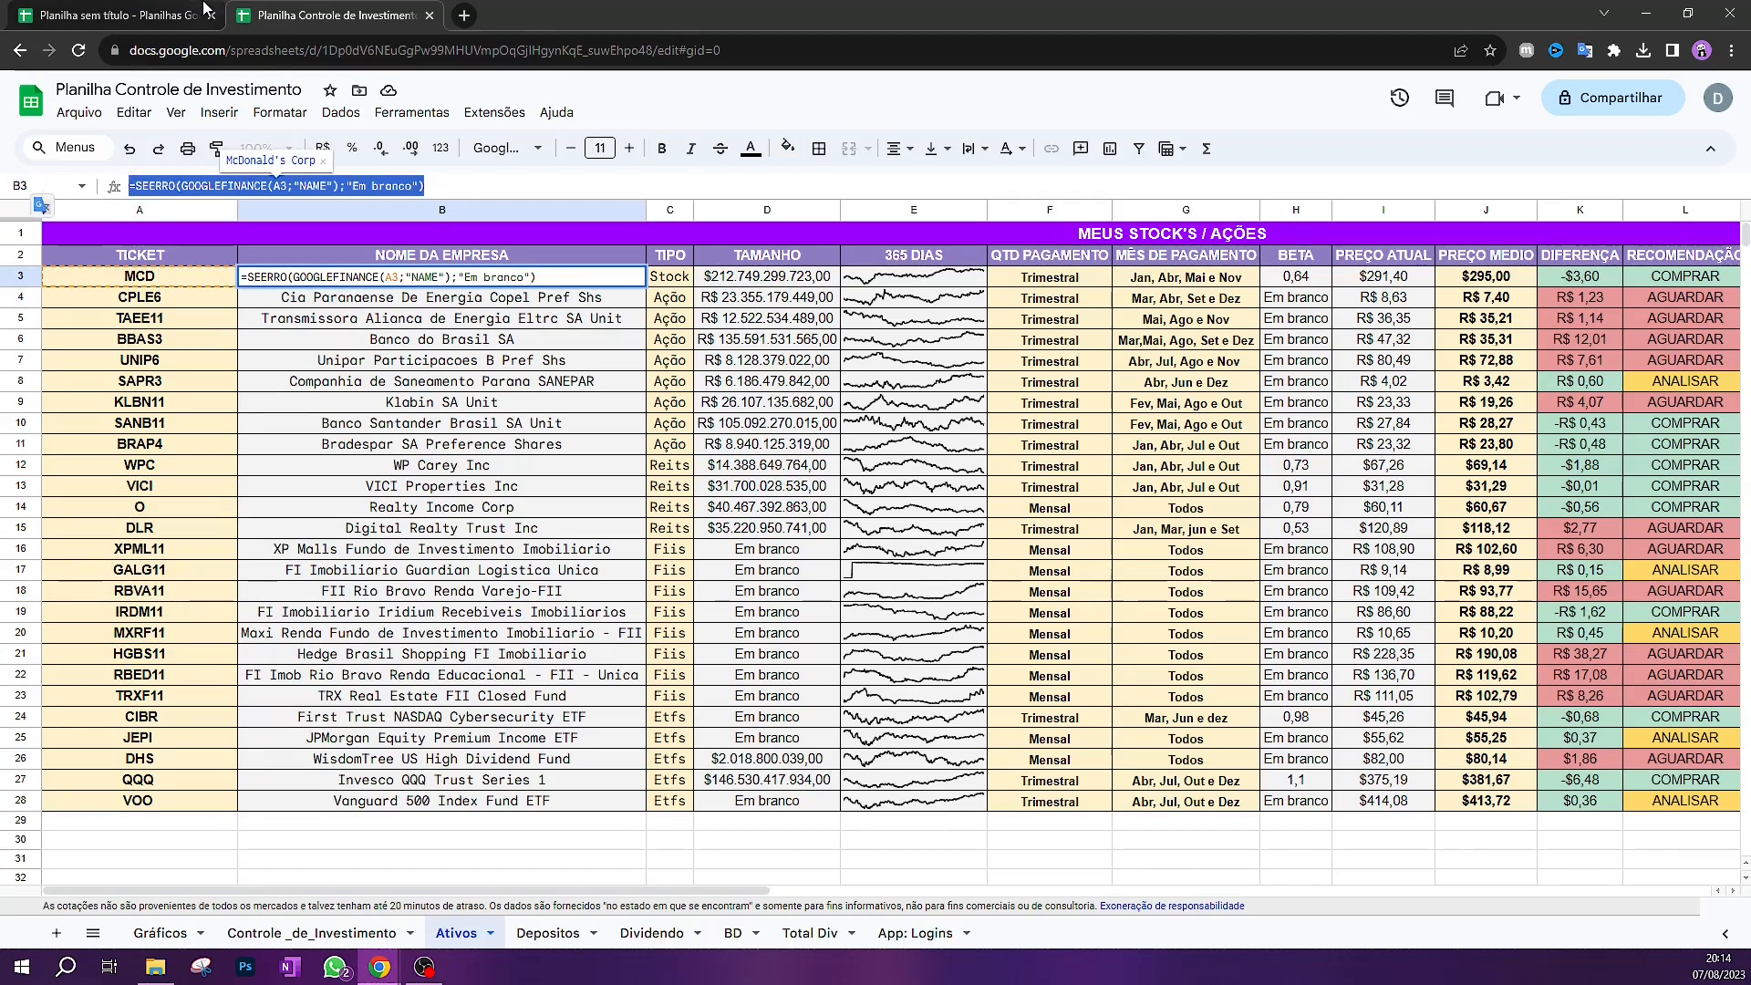
Enter =SEERRO(GOOGLEFINANCE(A3;"NAME");"Em branco") in B3 of the new Ativos sheet
left_click(183, 14)
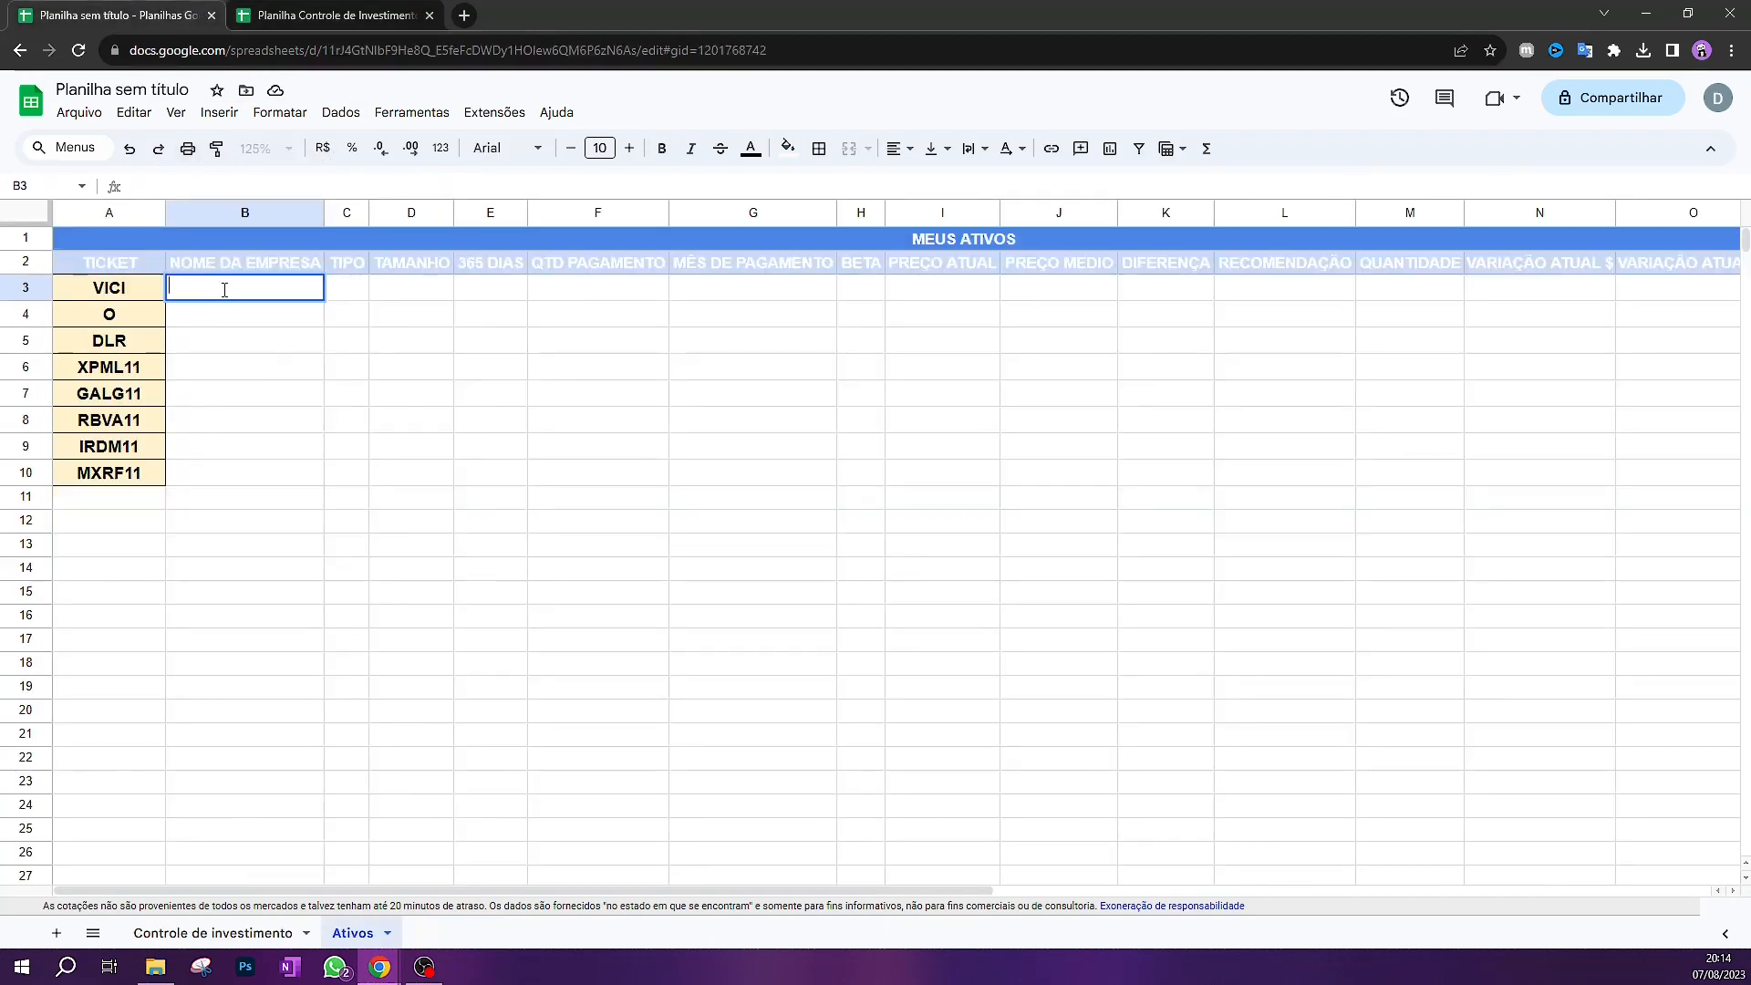
key("ctrl+v")
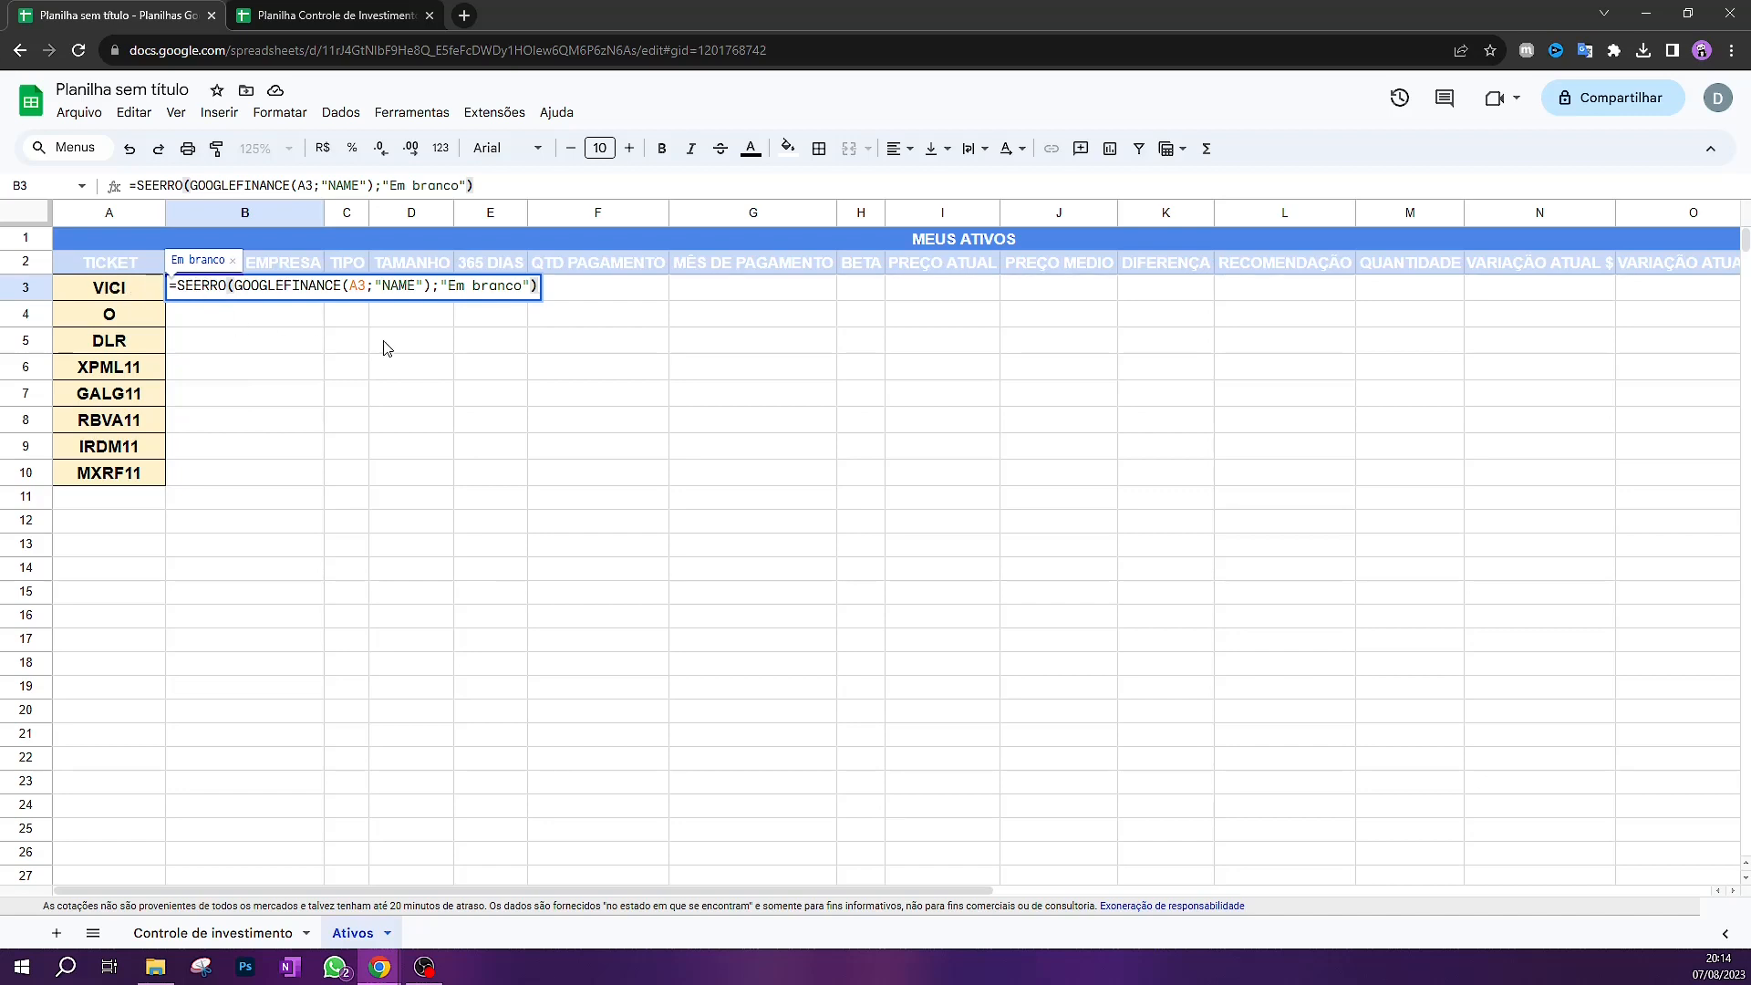
left_click(365, 285)
left_click_drag(366, 287, 334, 291)
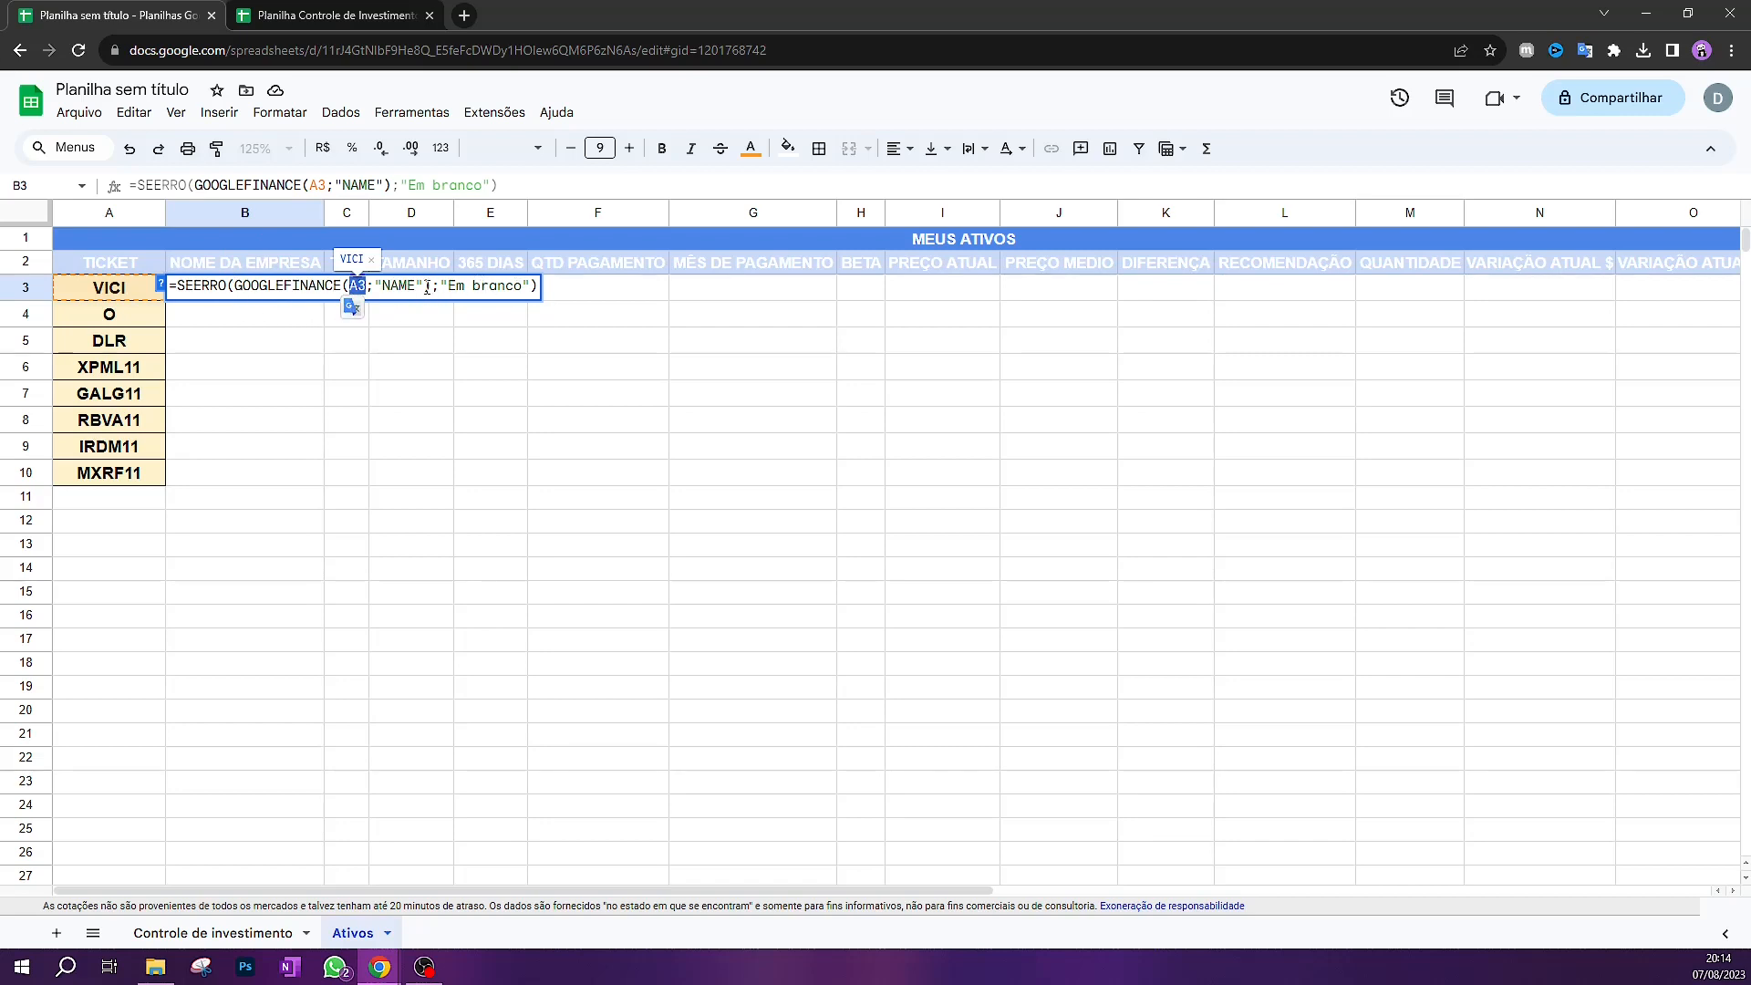
left_click_drag(448, 286, 534, 292)
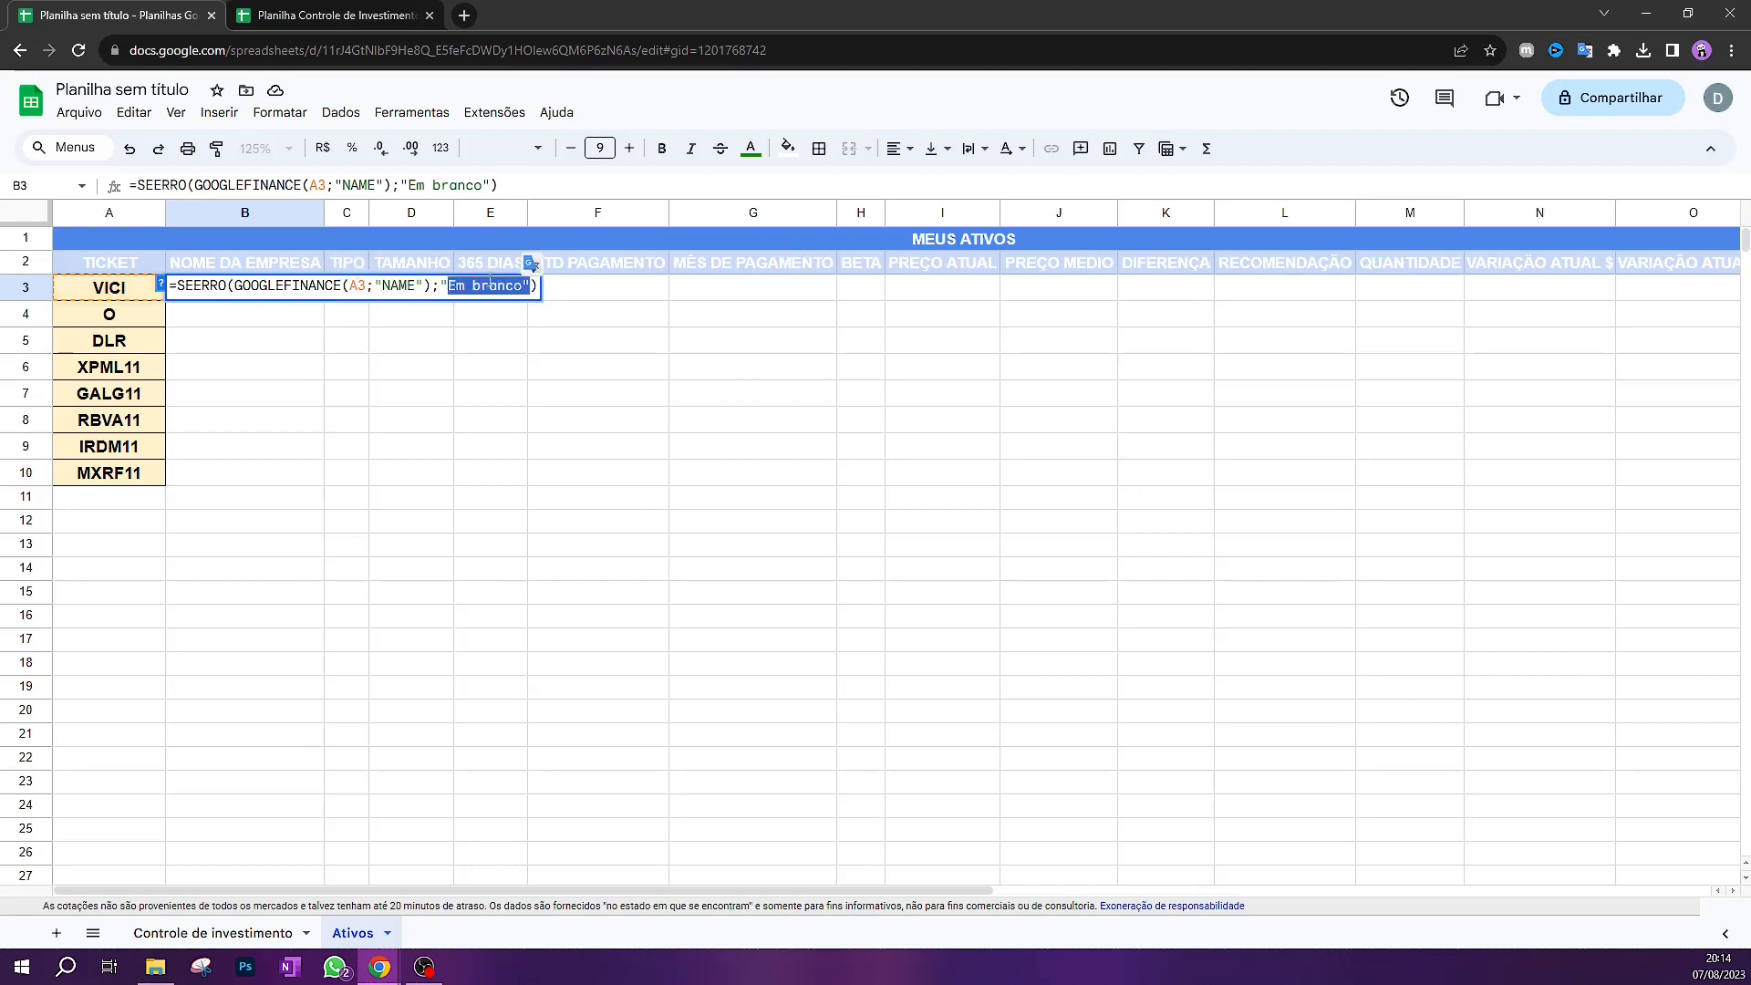
key("Return")
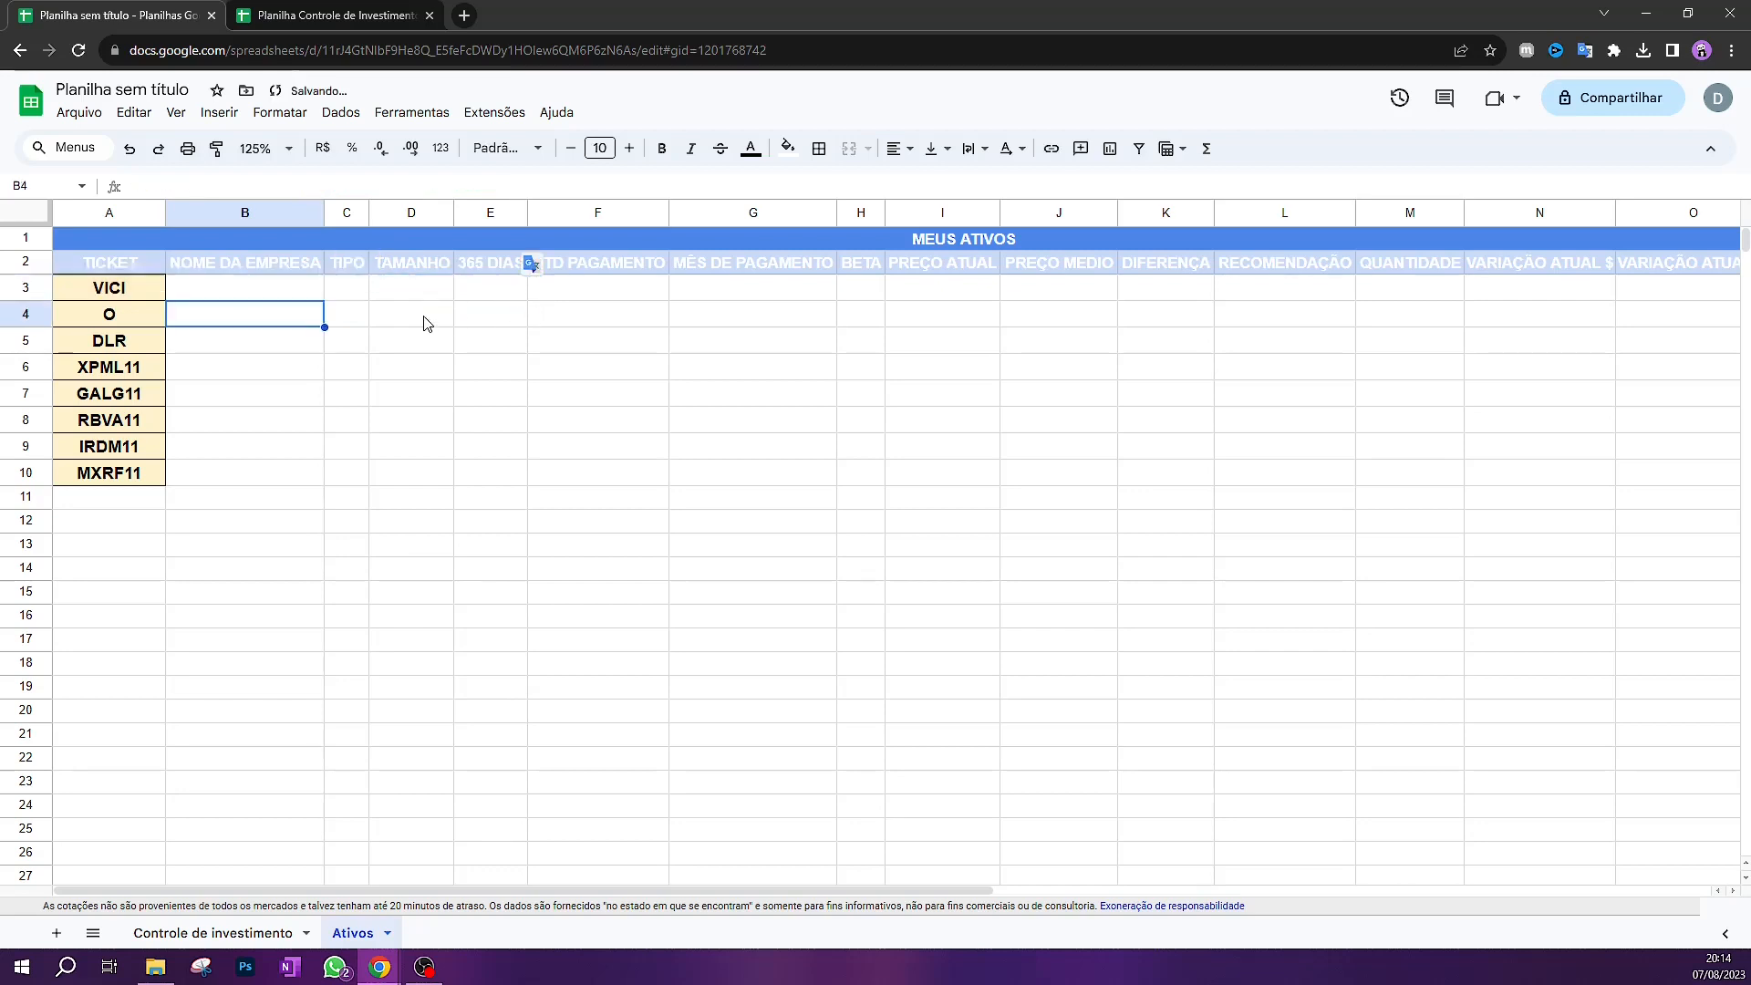
Fill the company-name formula from B3 down through B10
left_click(223, 298)
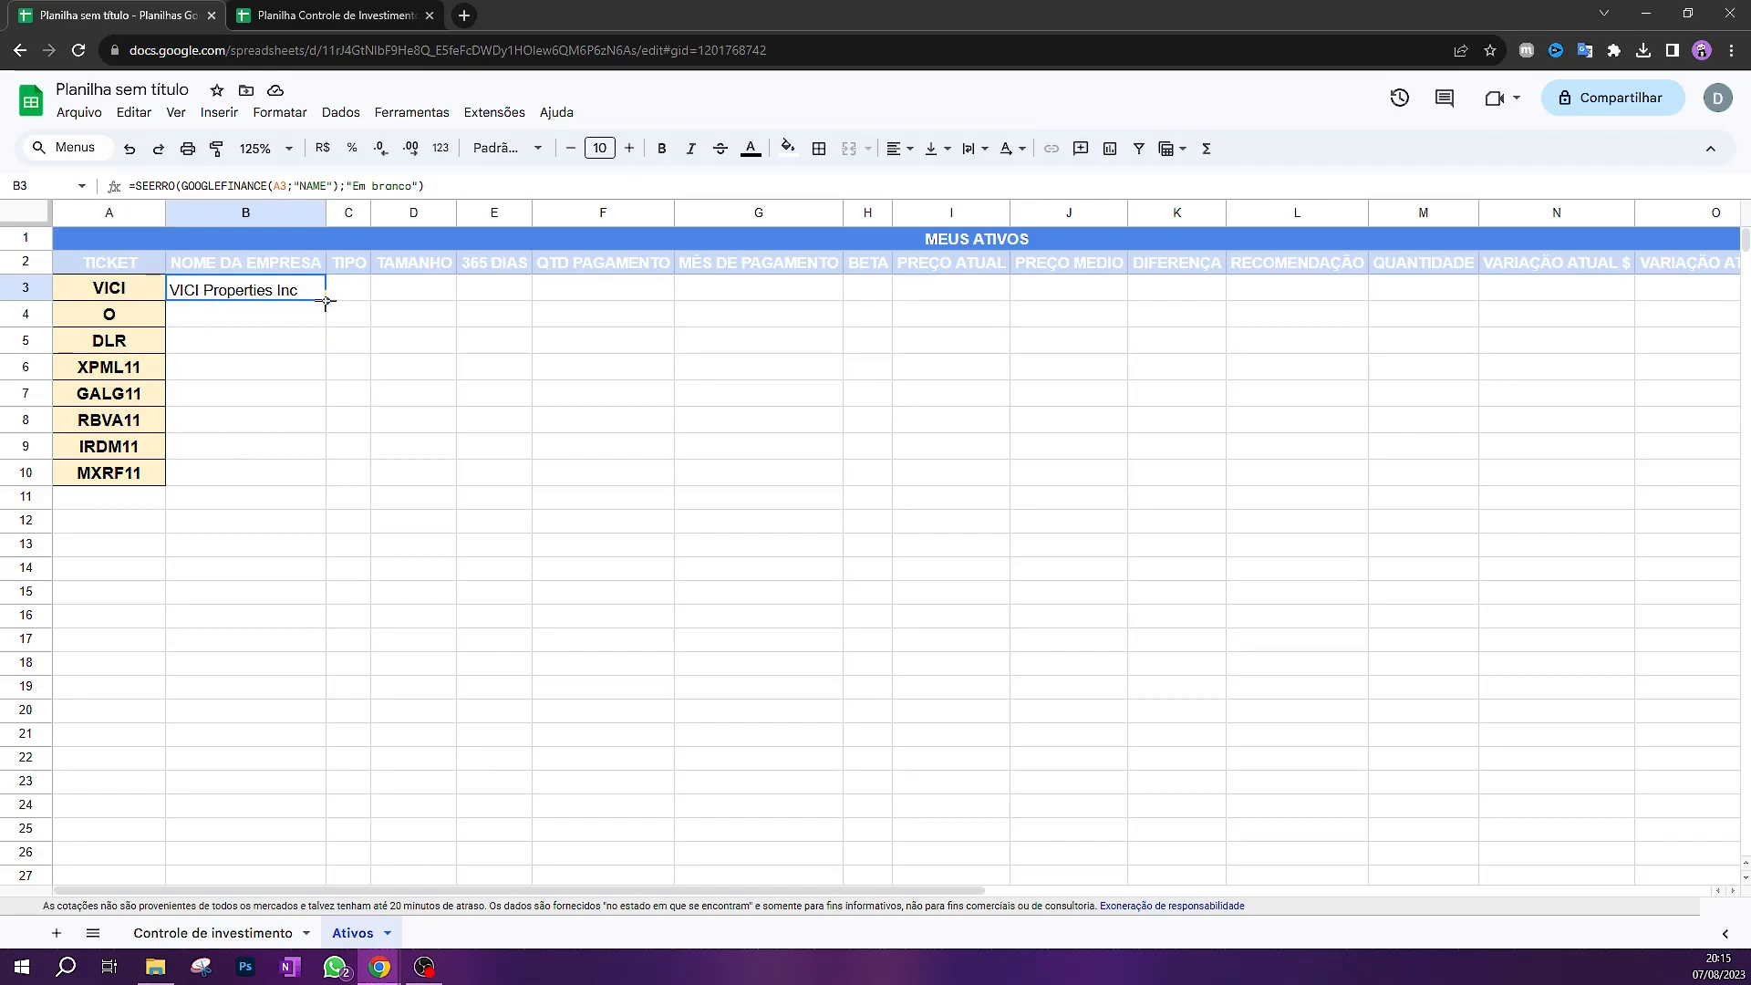
left_click_drag(325, 302, 299, 479)
left_click(401, 546)
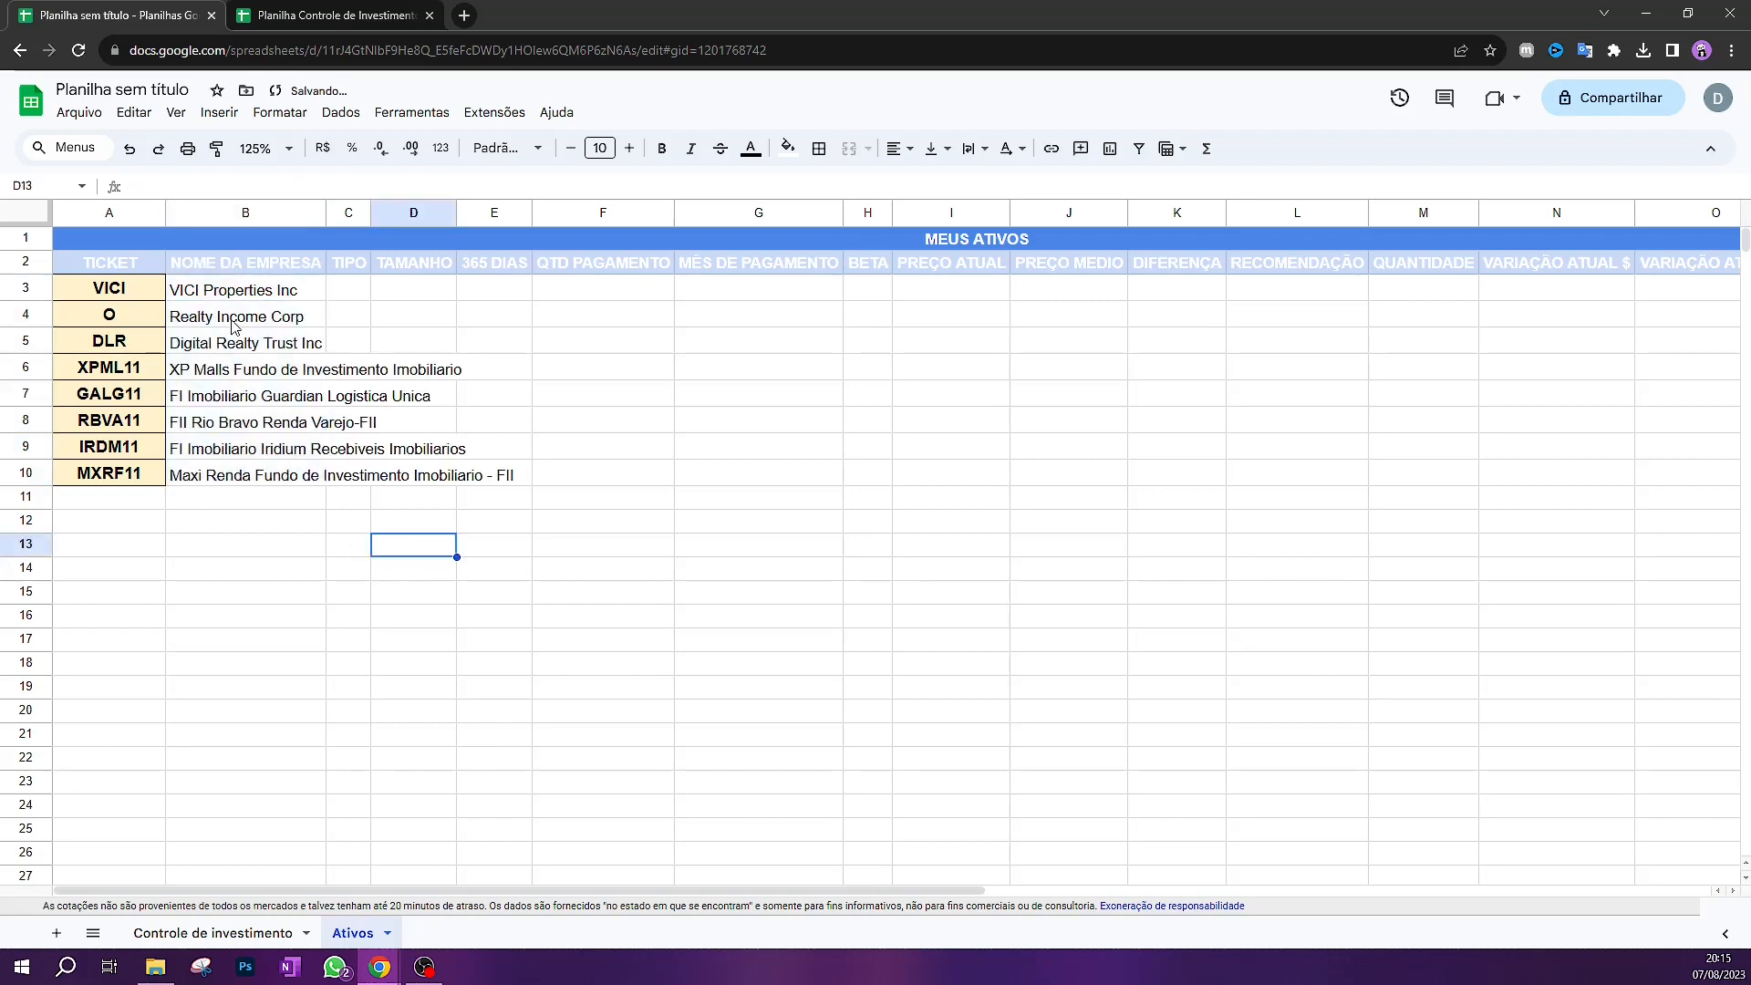
Fit all column widths on the new Ativos sheet so the full company names fit
left_click(47, 211)
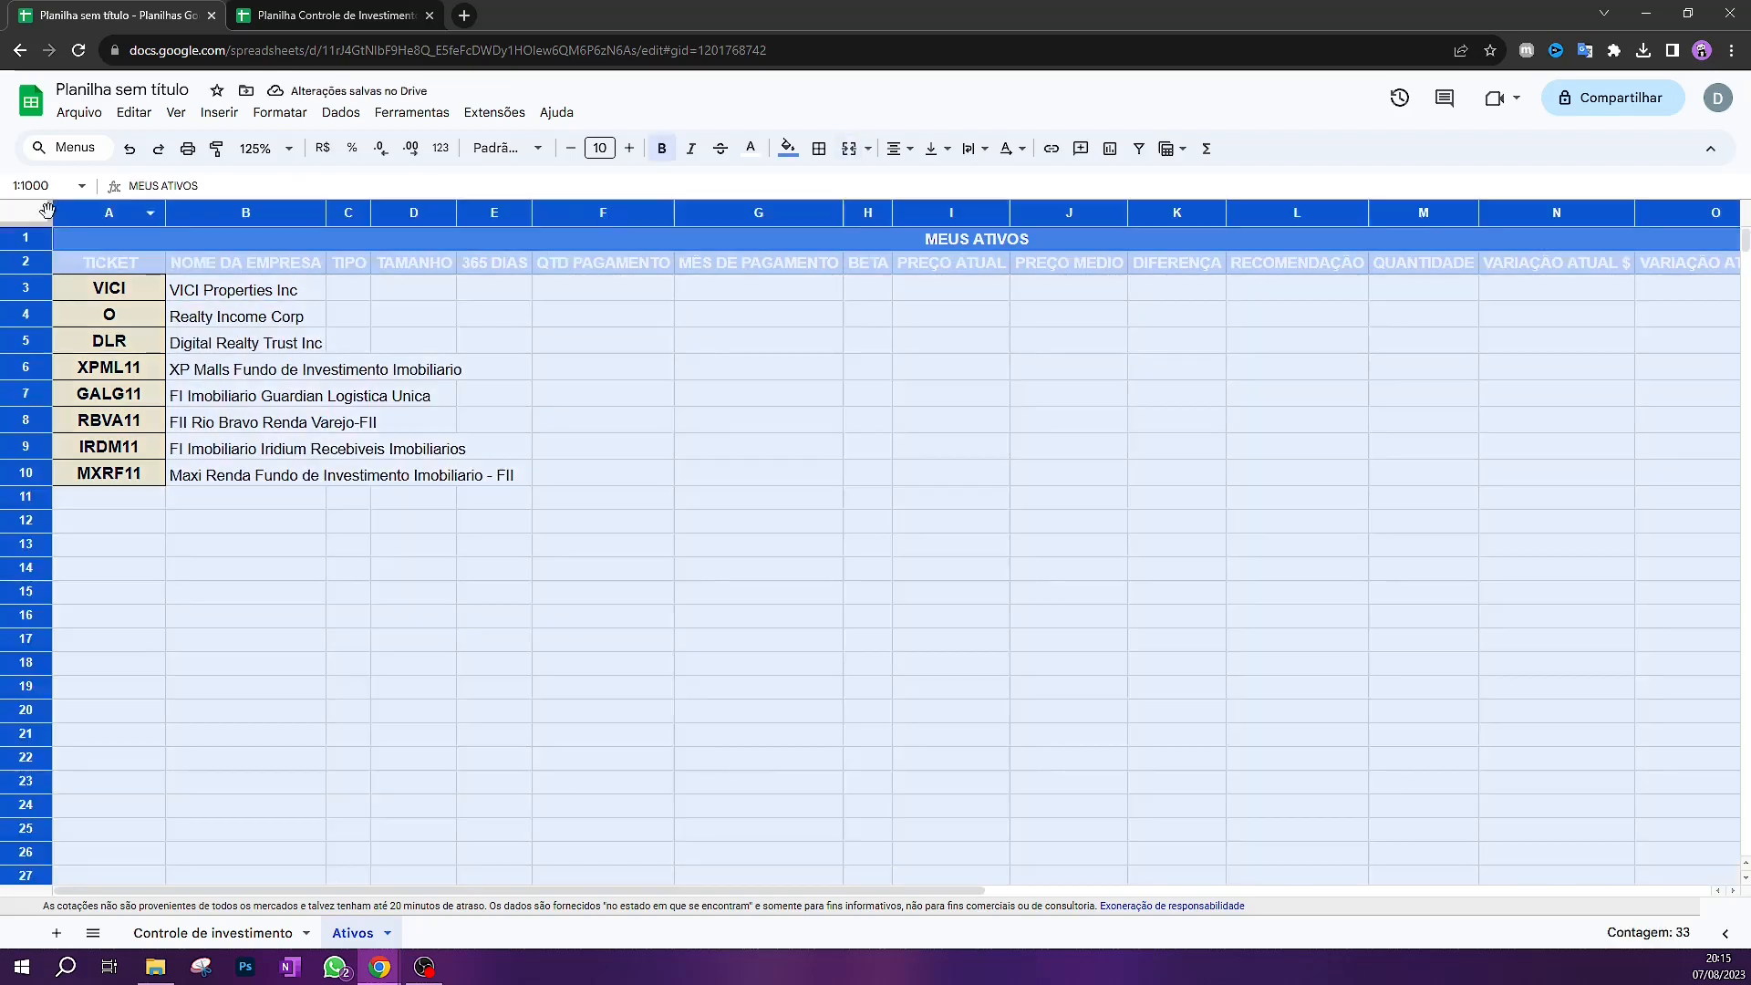
double_click(165, 211)
left_click(375, 525)
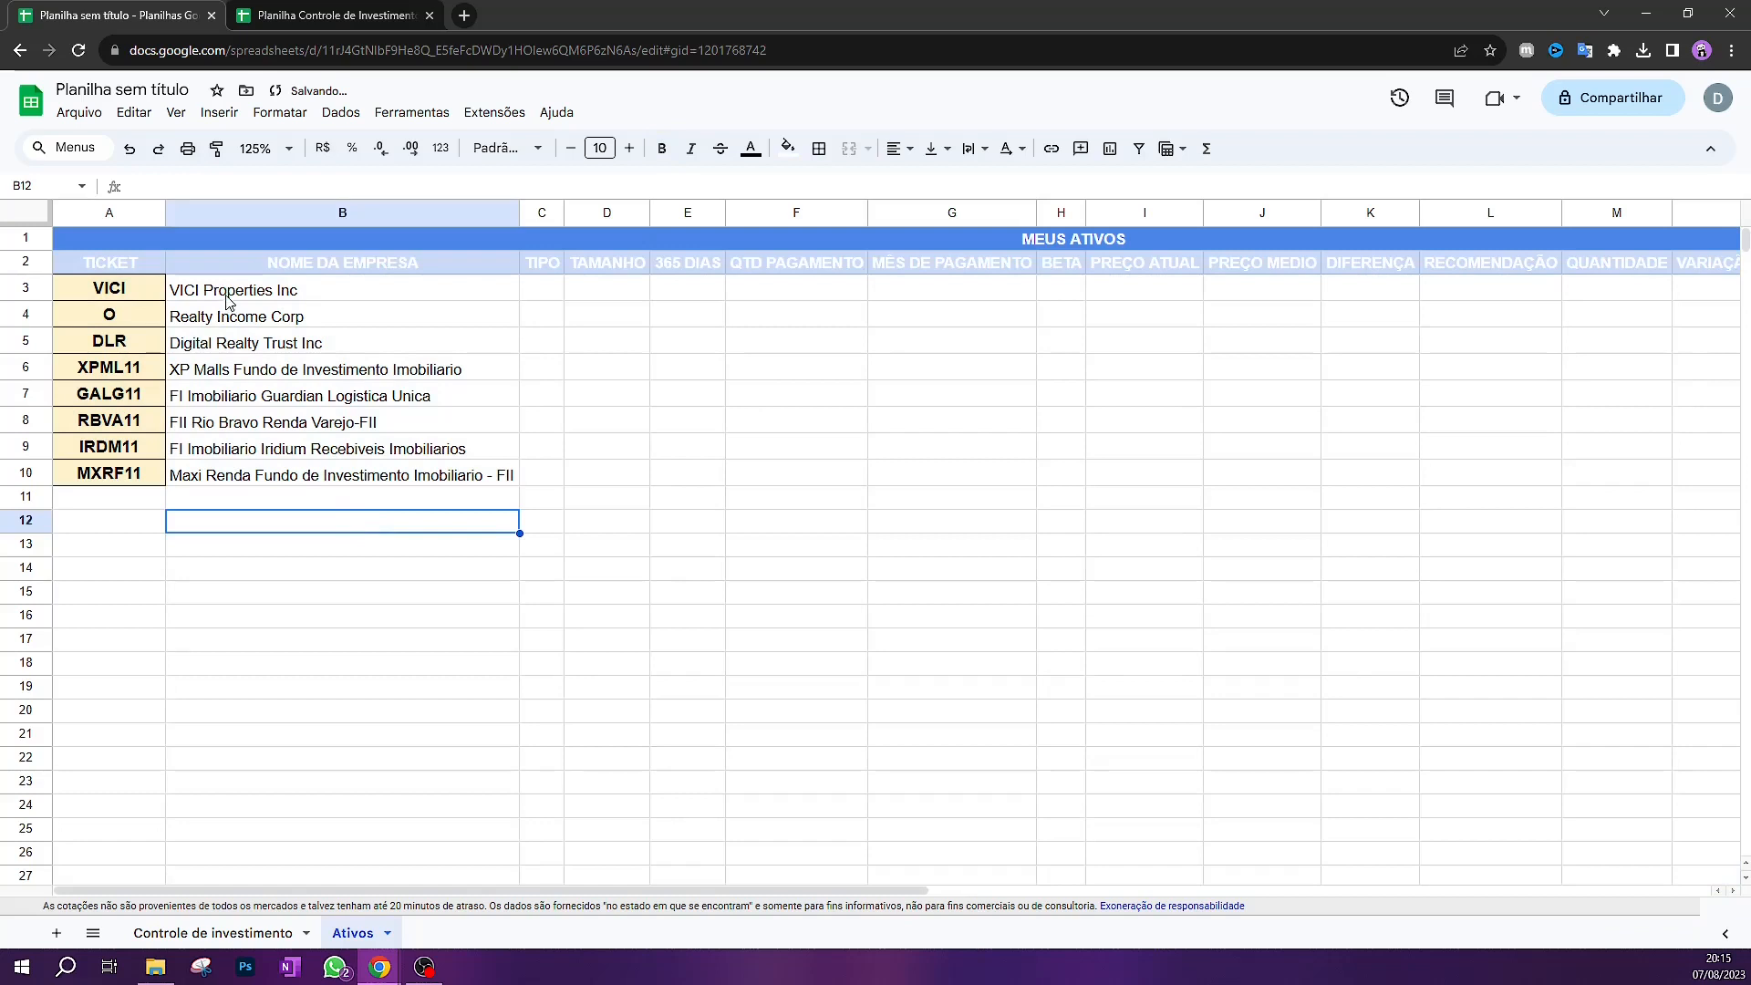
left_click_drag(228, 292, 228, 474)
left_click(254, 571)
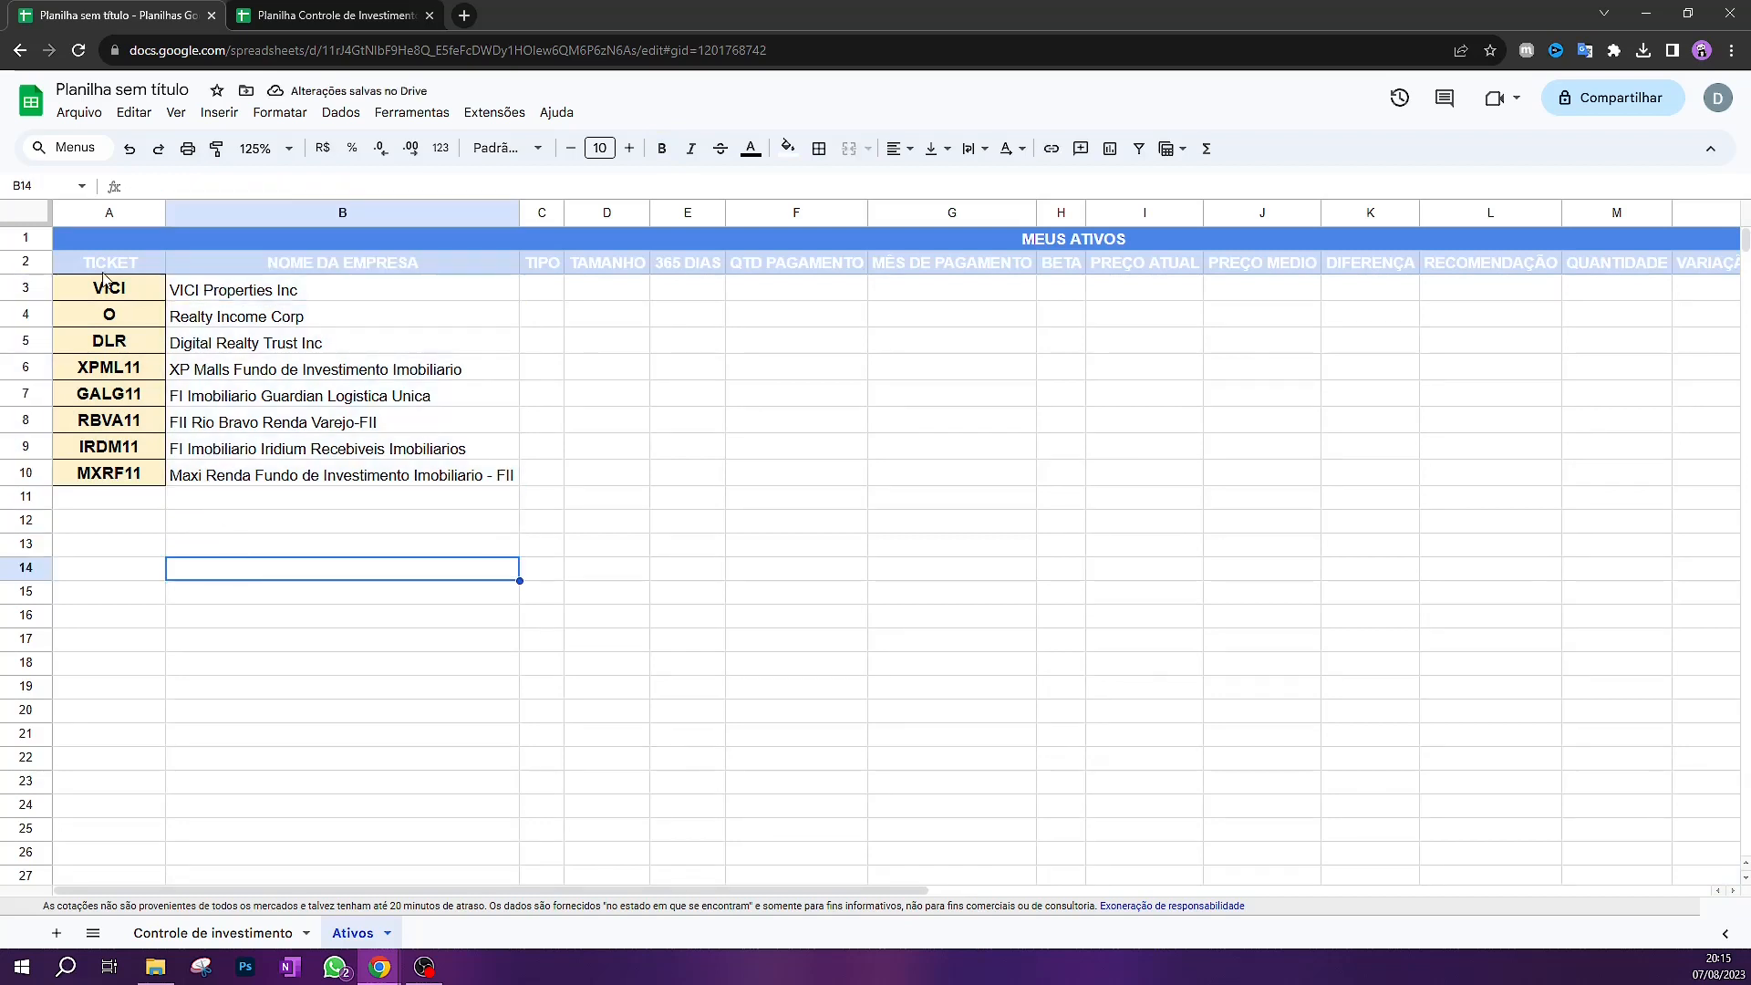
left_click_drag(106, 291, 110, 479)
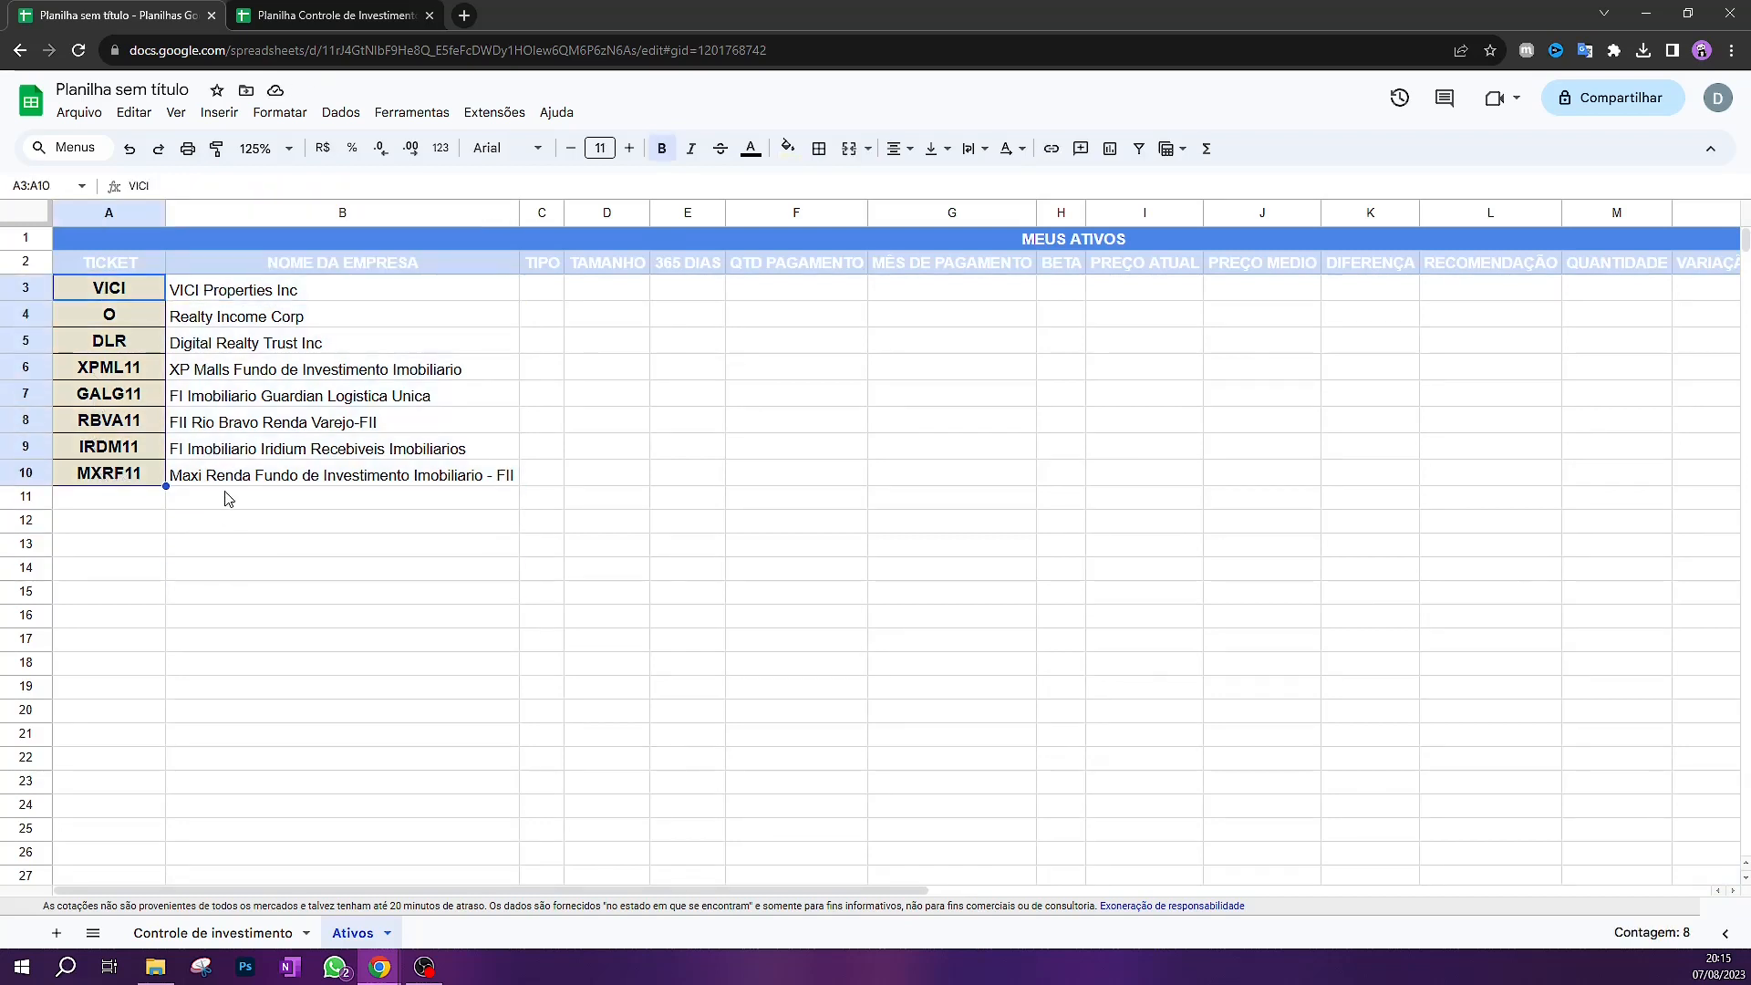
left_click(401, 497)
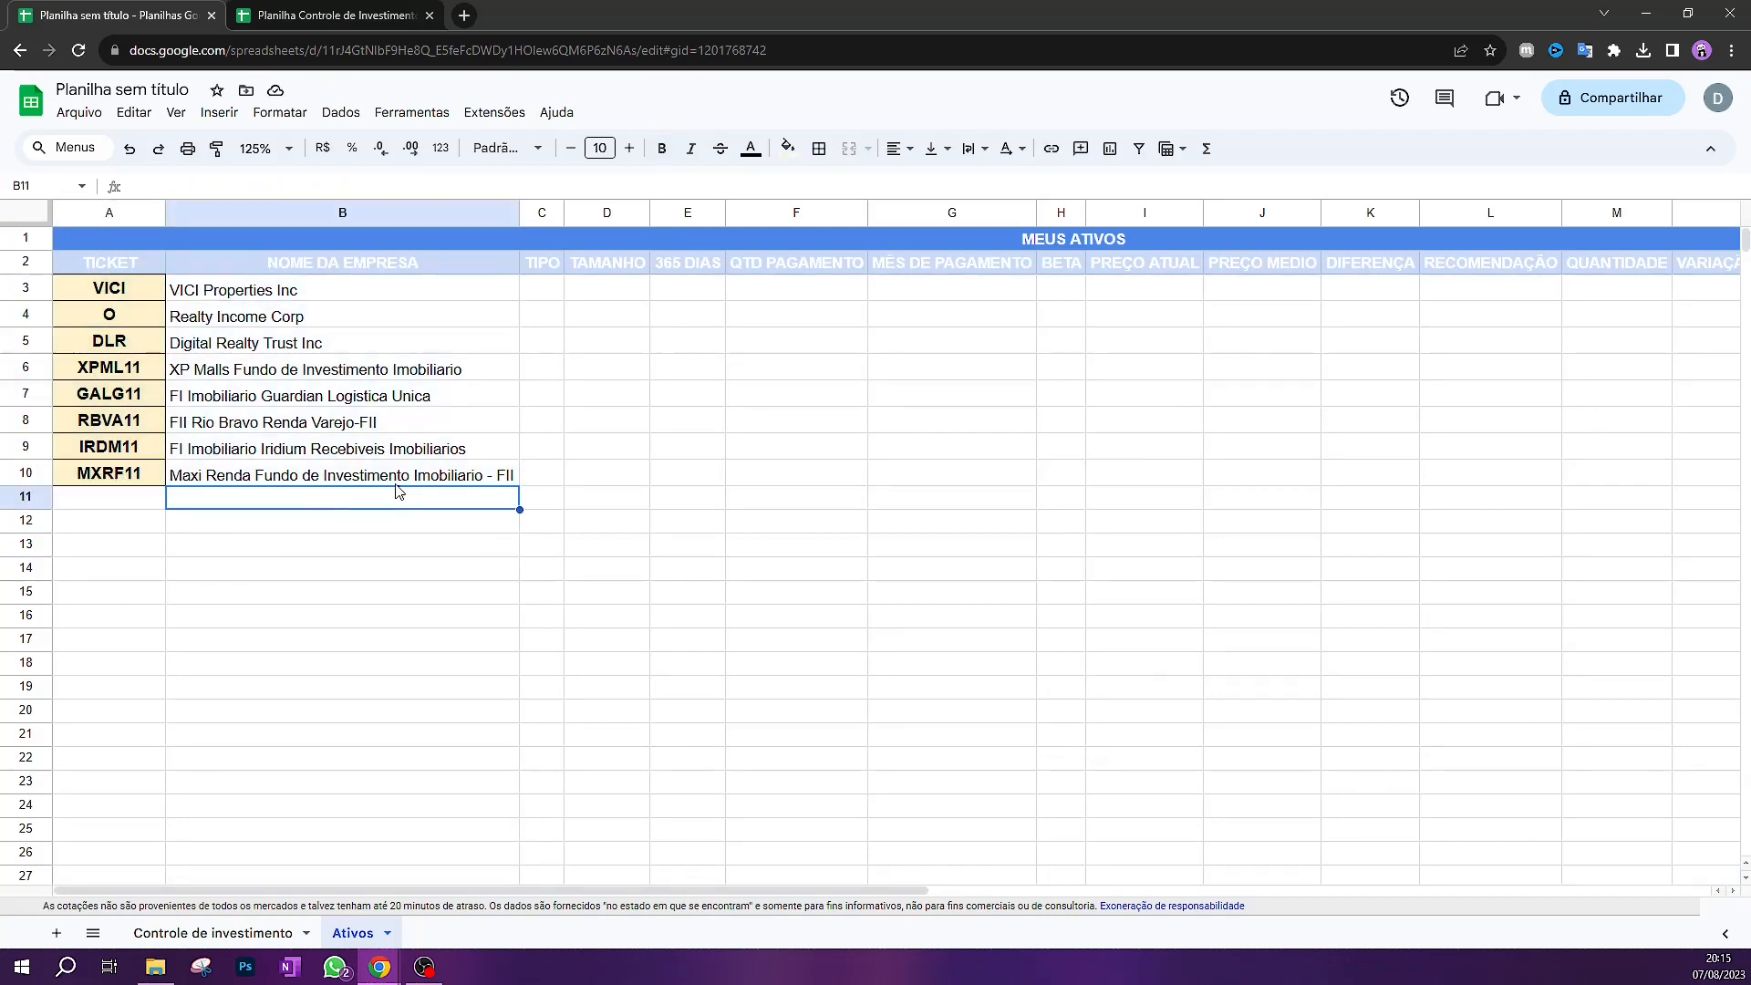
left_click(548, 292)
left_click(771, 339)
Give the TIPO cells C3:C10 a light yellow fill
left_click_drag(544, 294, 541, 483)
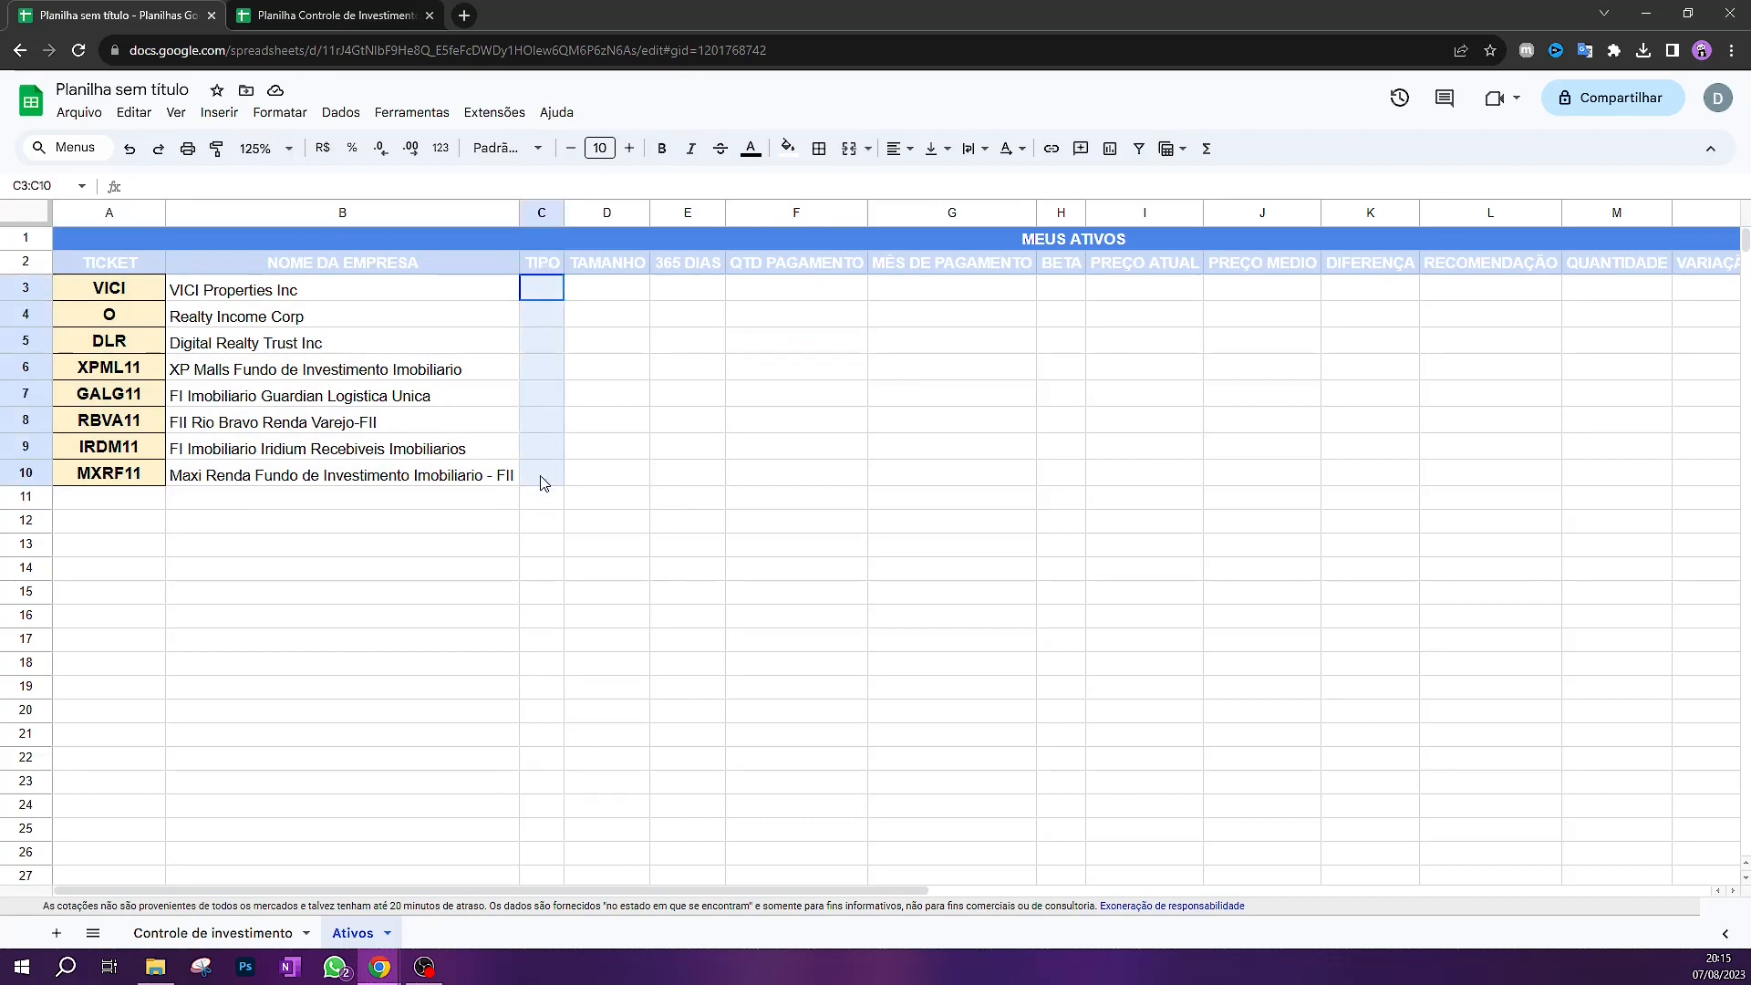
left_click(788, 148)
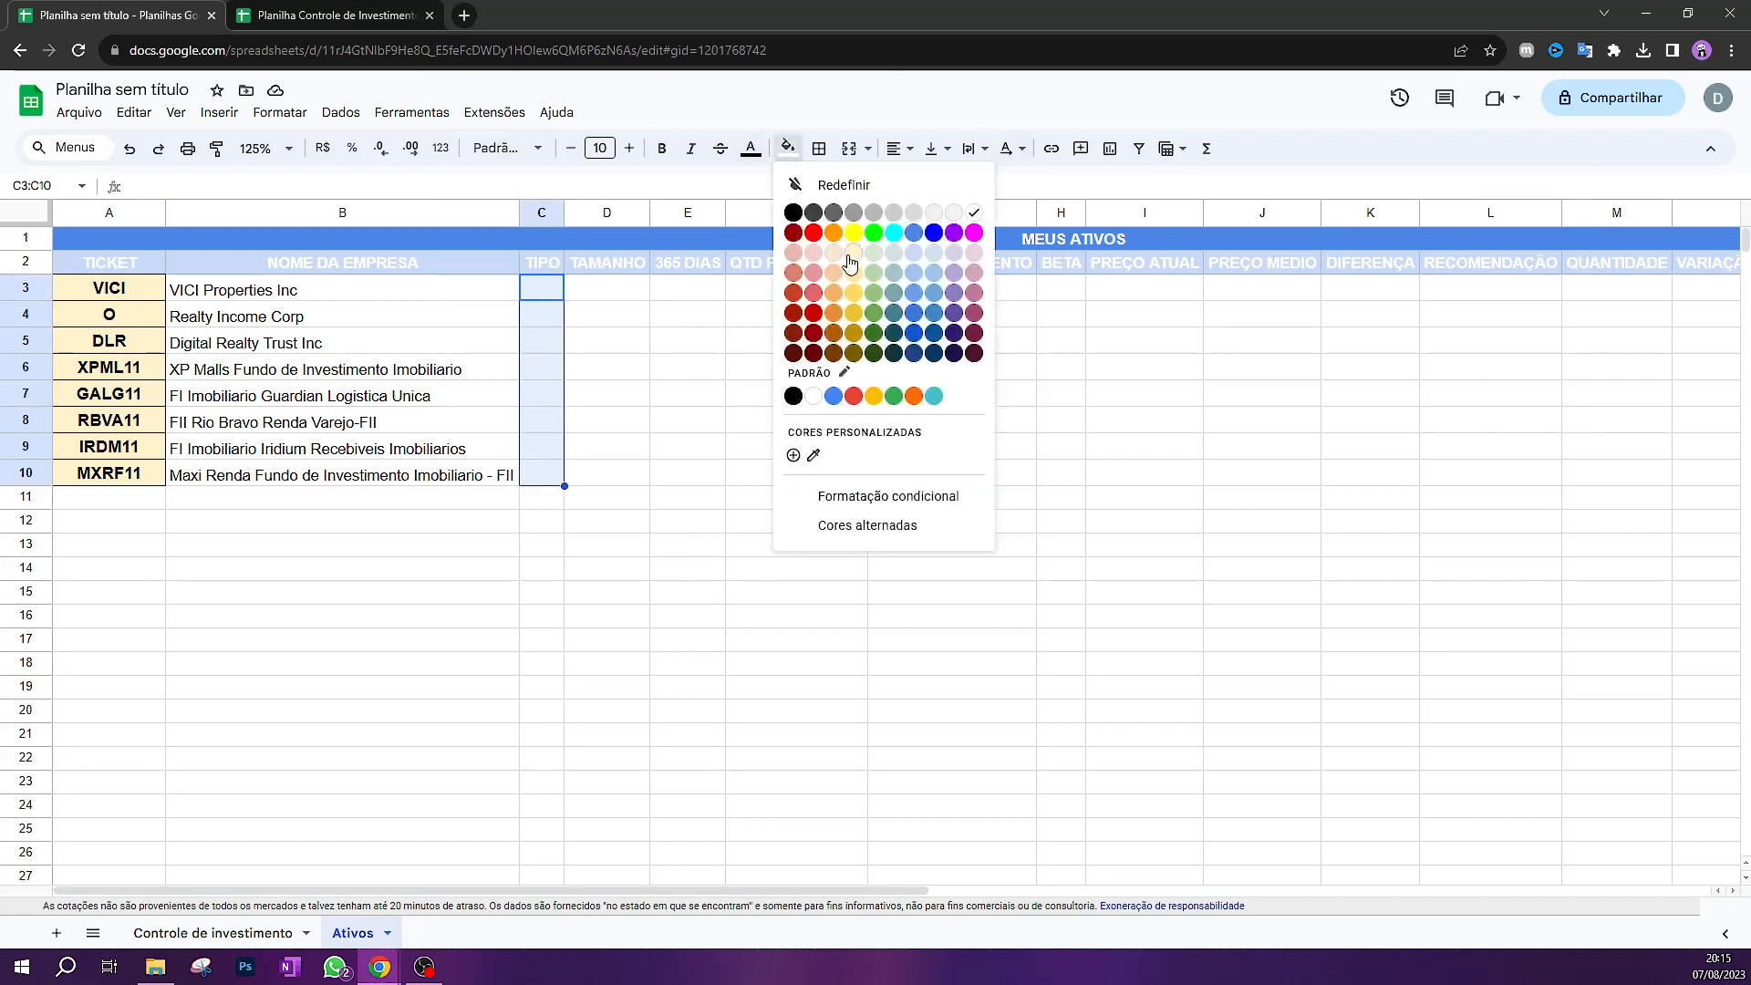
left_click(850, 256)
left_click(601, 374)
left_click(553, 287)
double_click(553, 287)
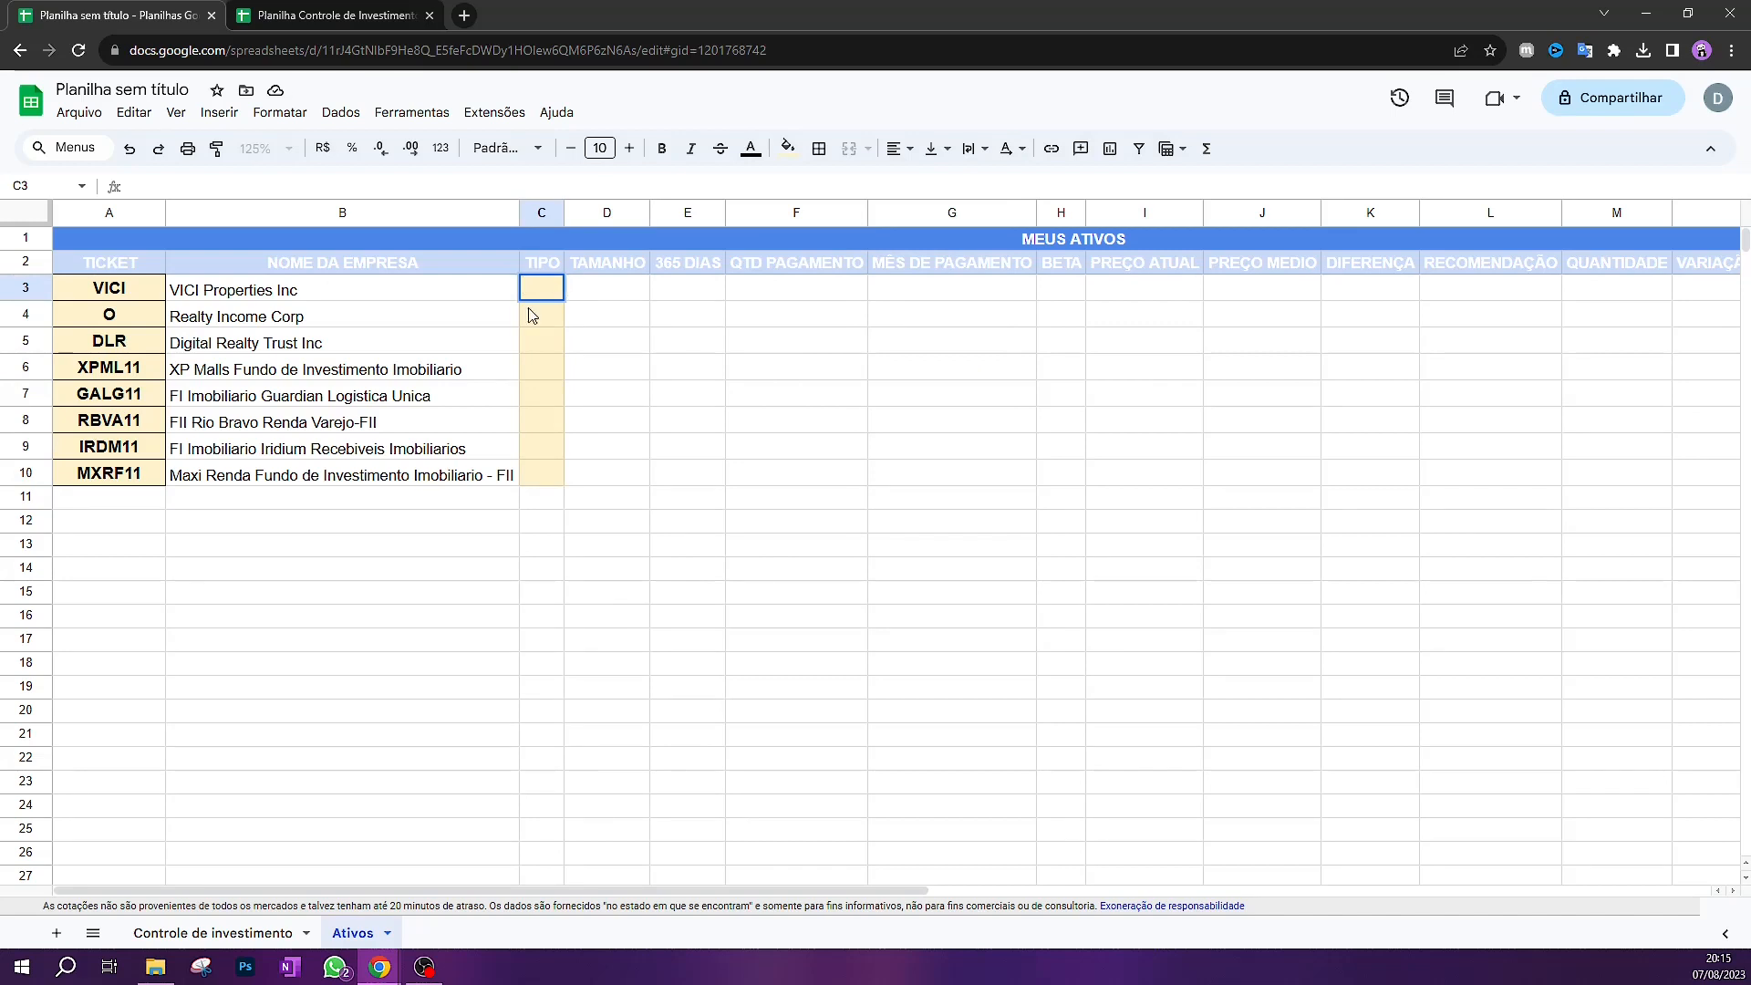
key("Escape")
key("Right")
key("Right")
key("Down")
key("Down")
key("Down")
key("Down")
key("Down")
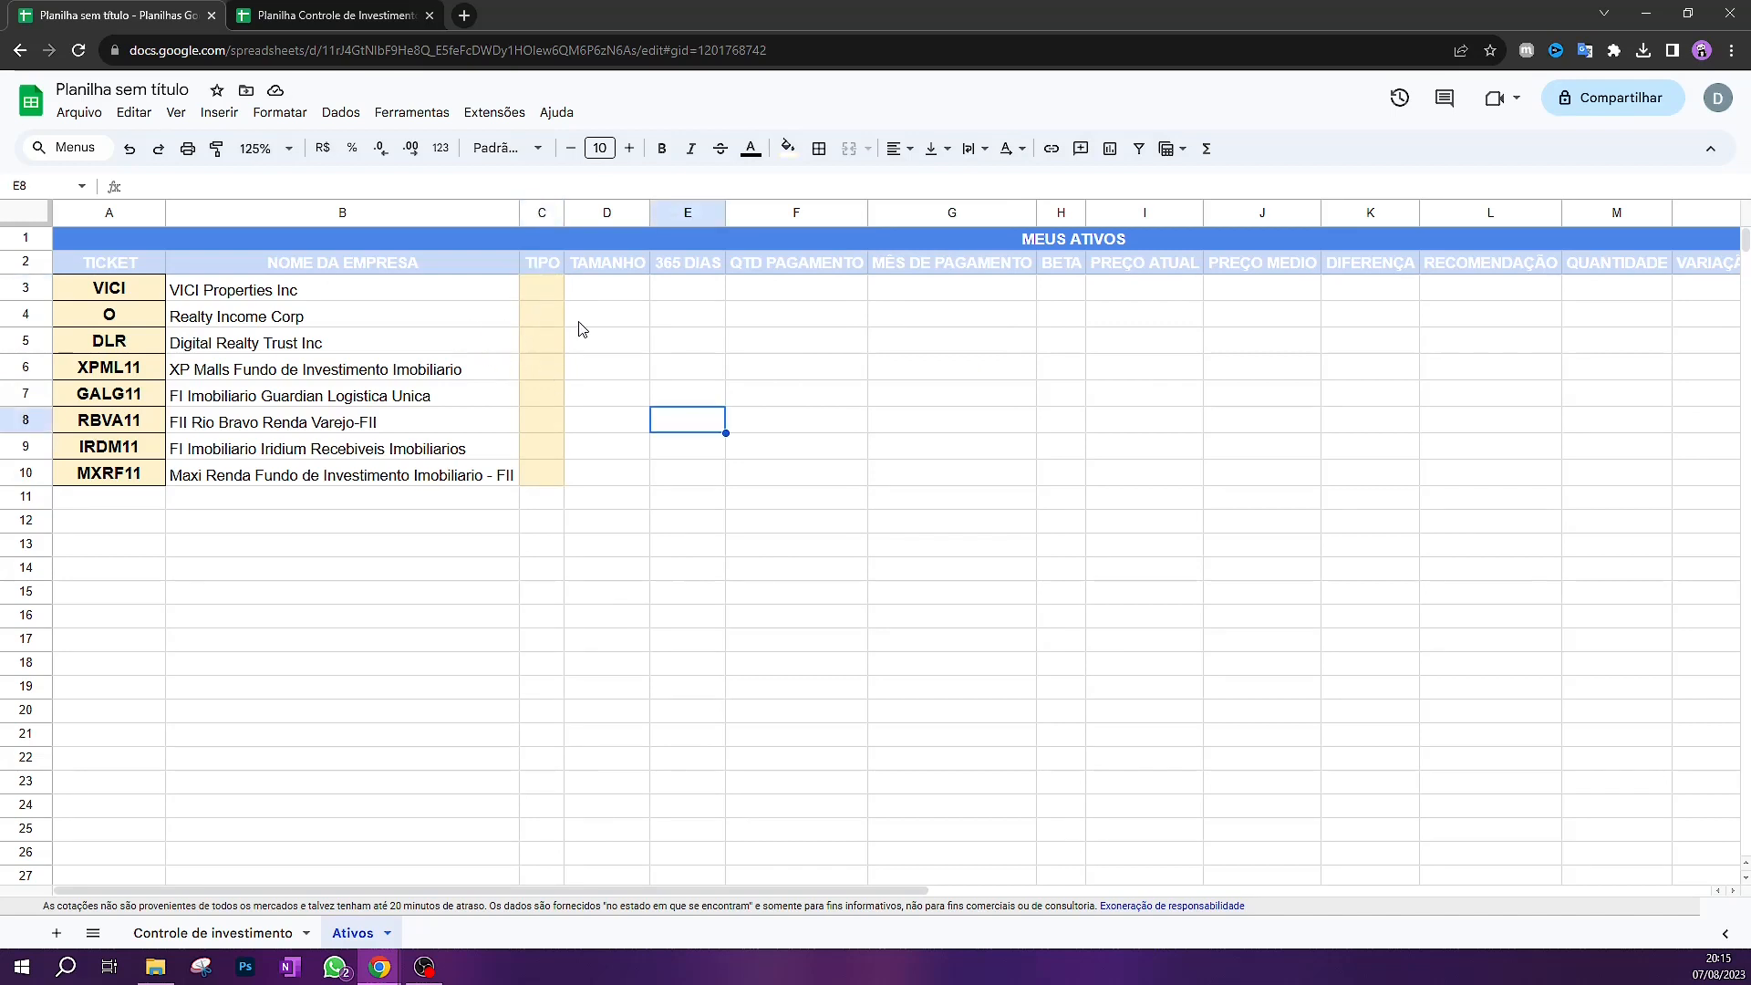
Enter REIT as the TIPO in C3 and fill it down through C5
double_click(541, 291)
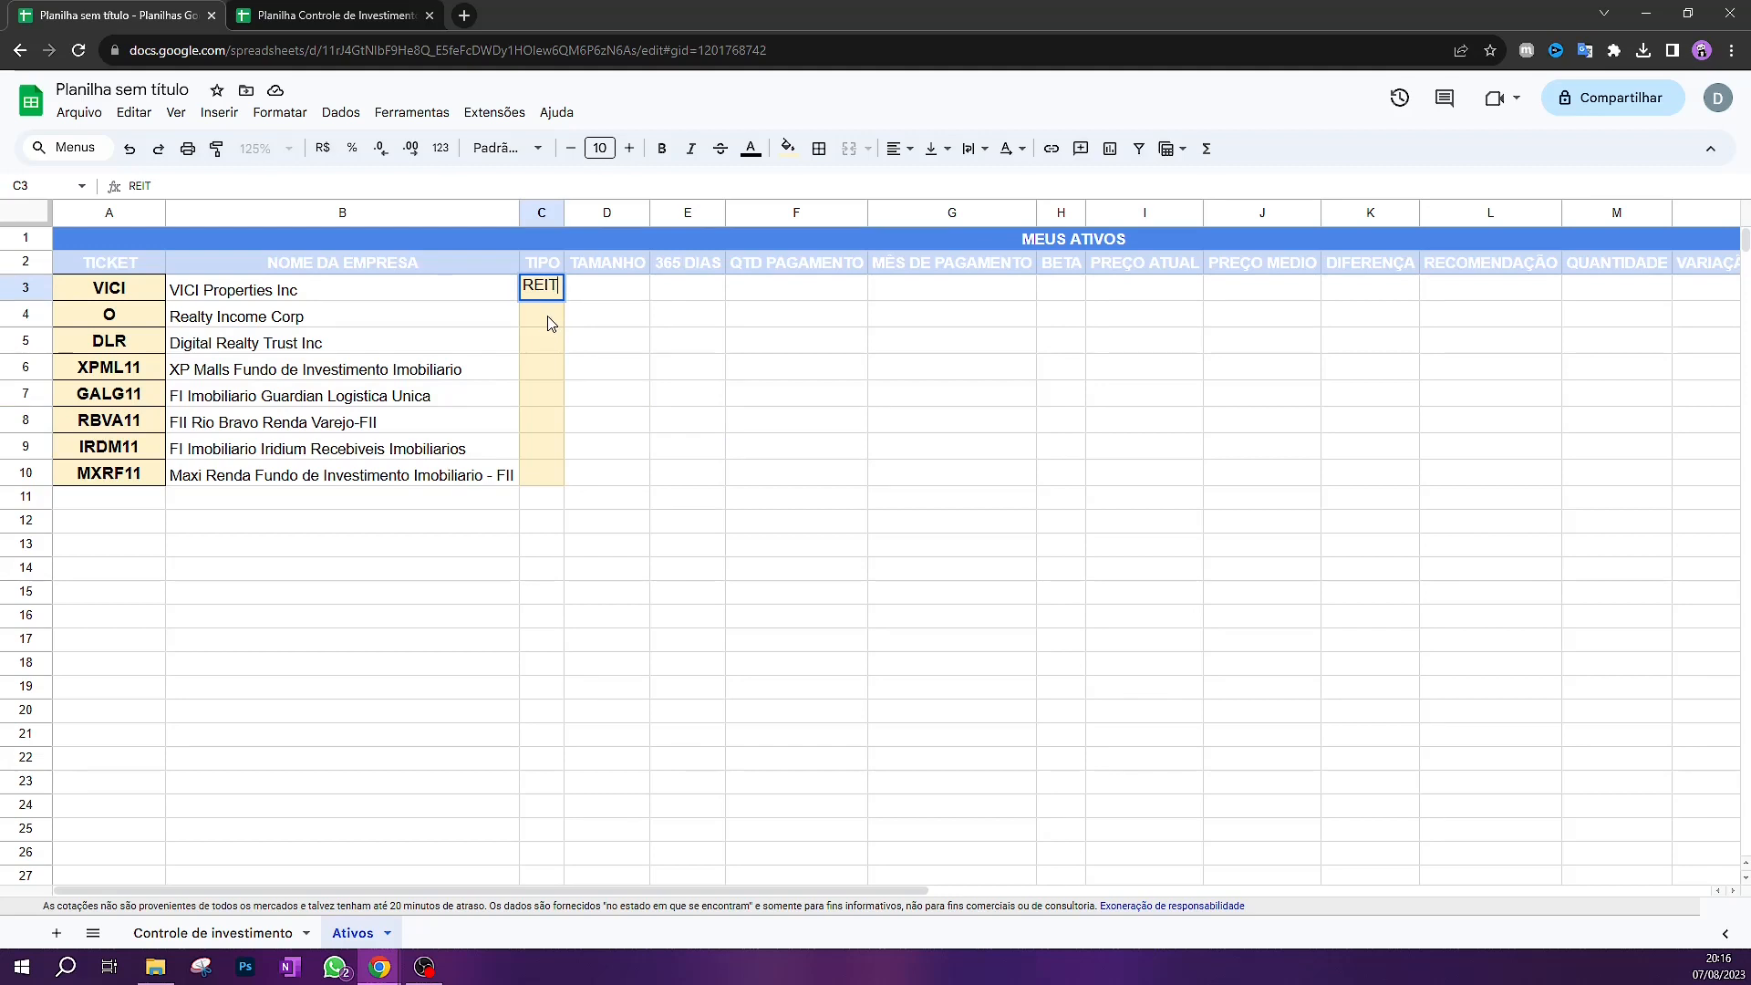
left_click(581, 319)
left_click(547, 293)
left_click_drag(566, 301, 559, 345)
left_click(689, 402)
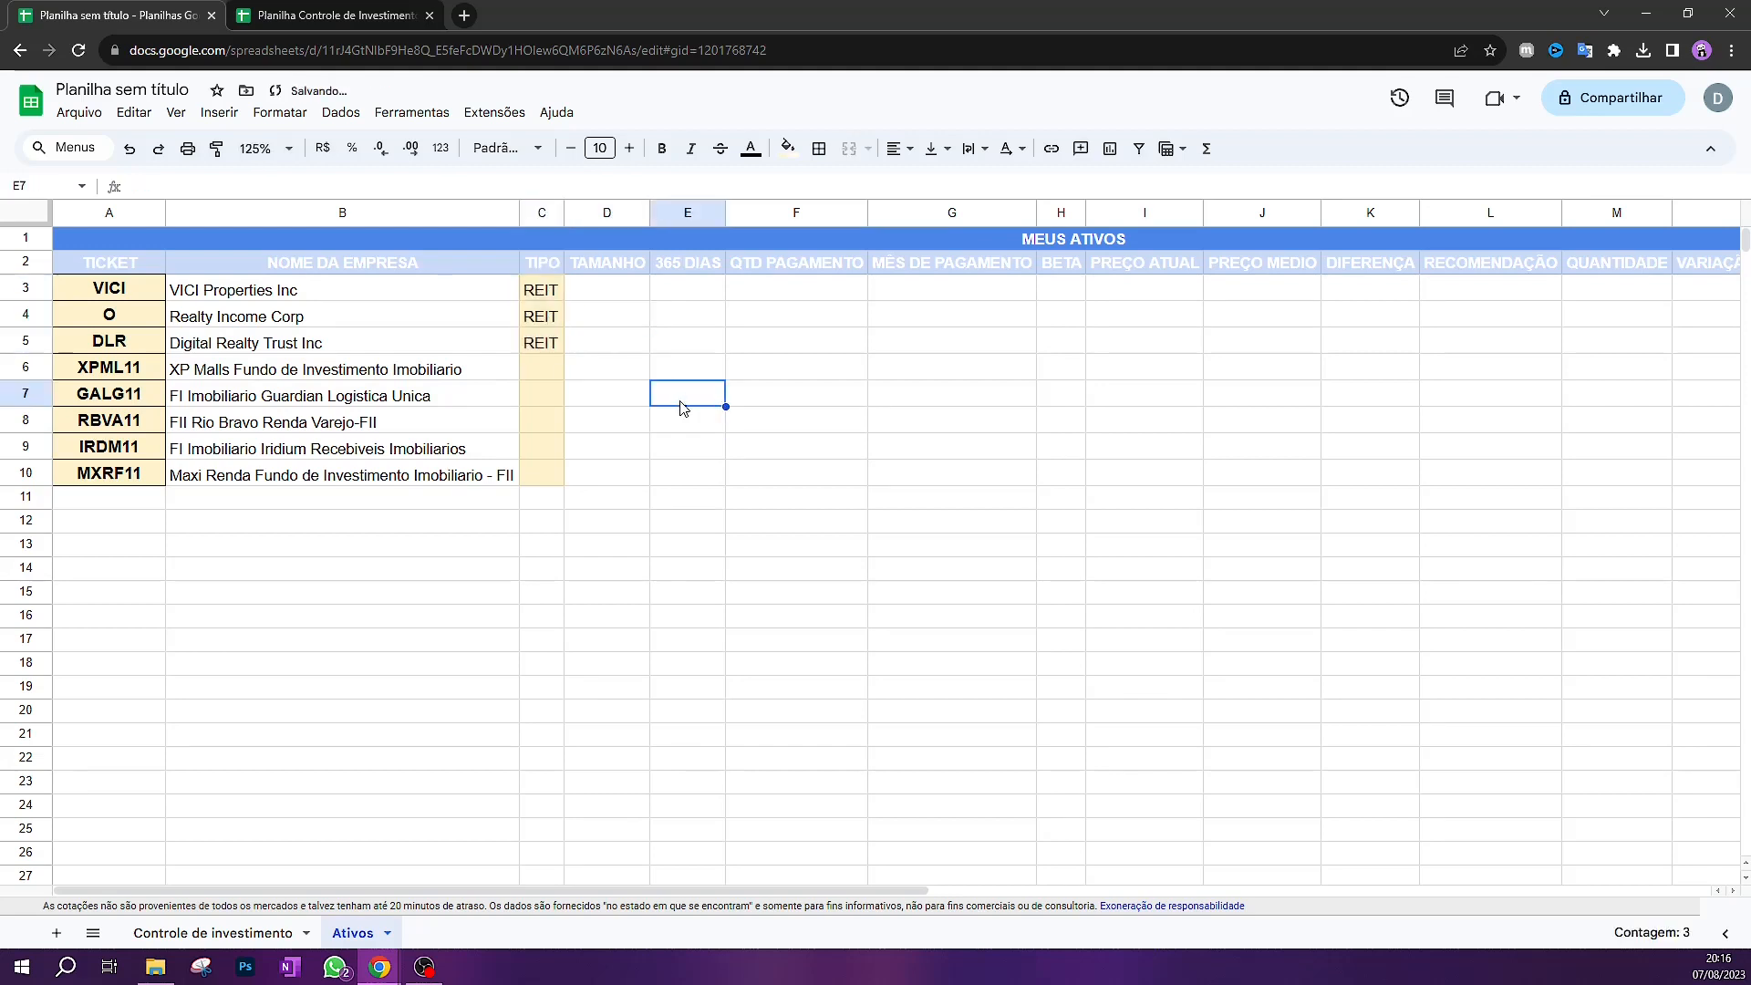
Enter FIIS as the TIPO in C6 and fill it down through C10
left_click(543, 369)
type("F")
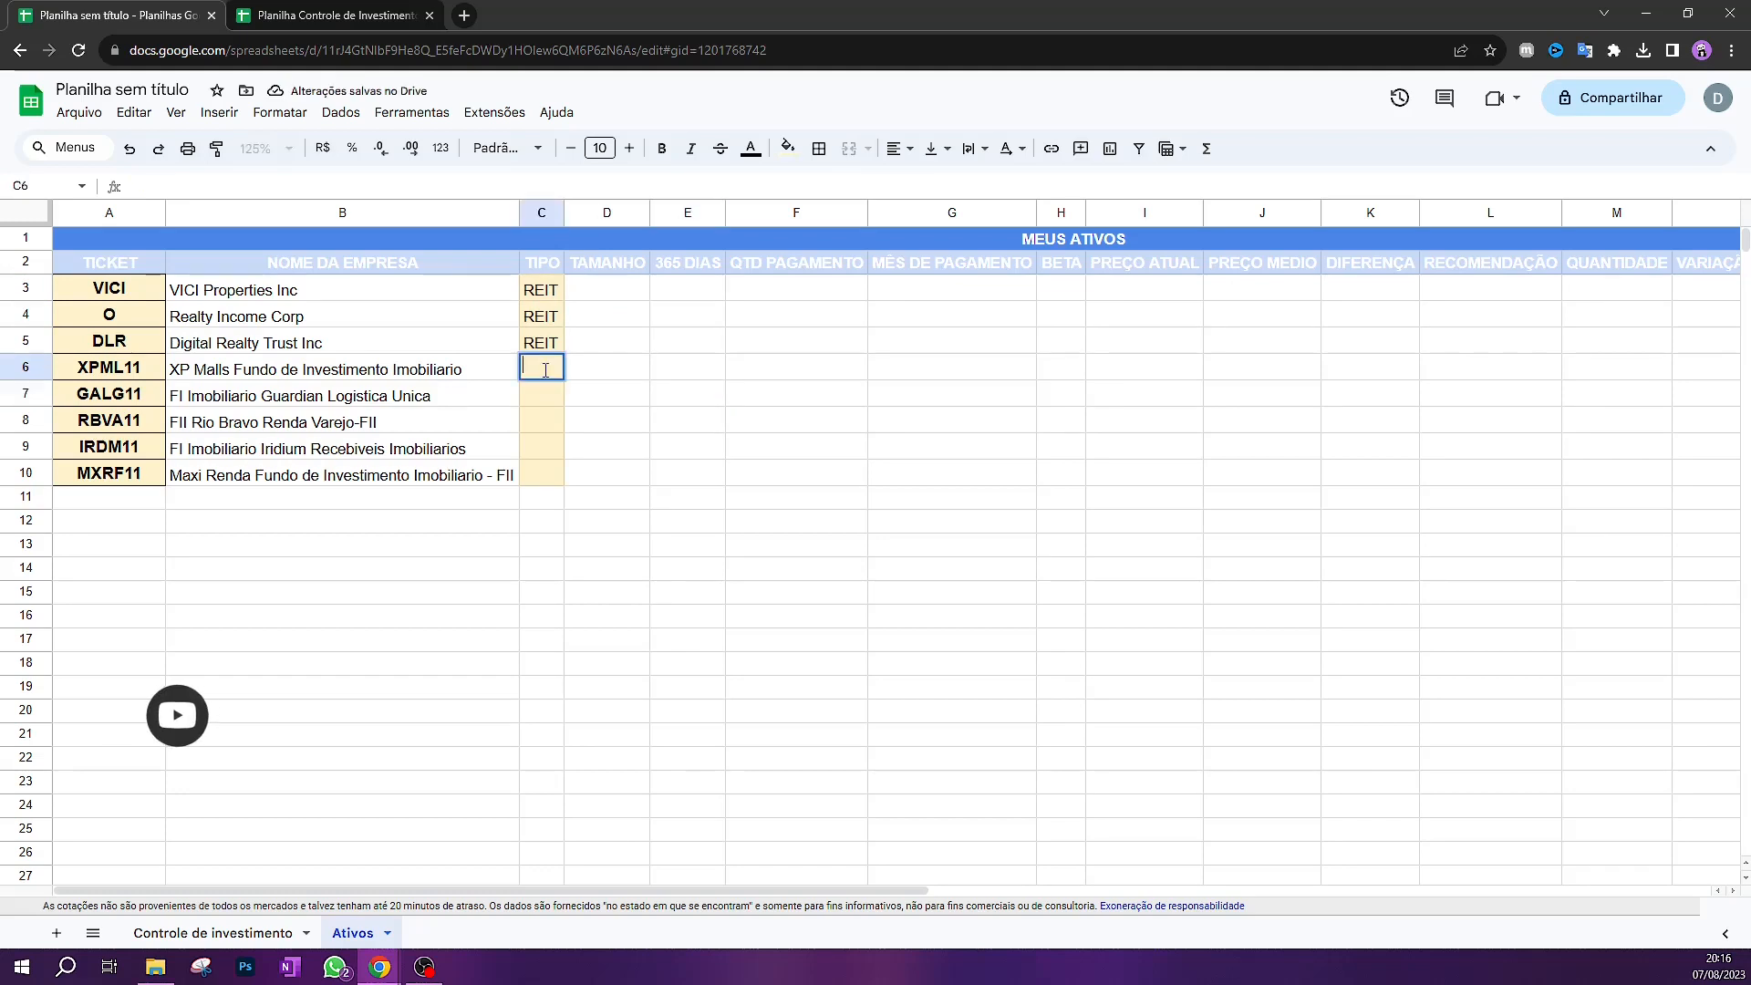
type("IIS")
left_click(637, 378)
left_click(536, 379)
left_click_drag(564, 380, 541, 476)
left_click(638, 449)
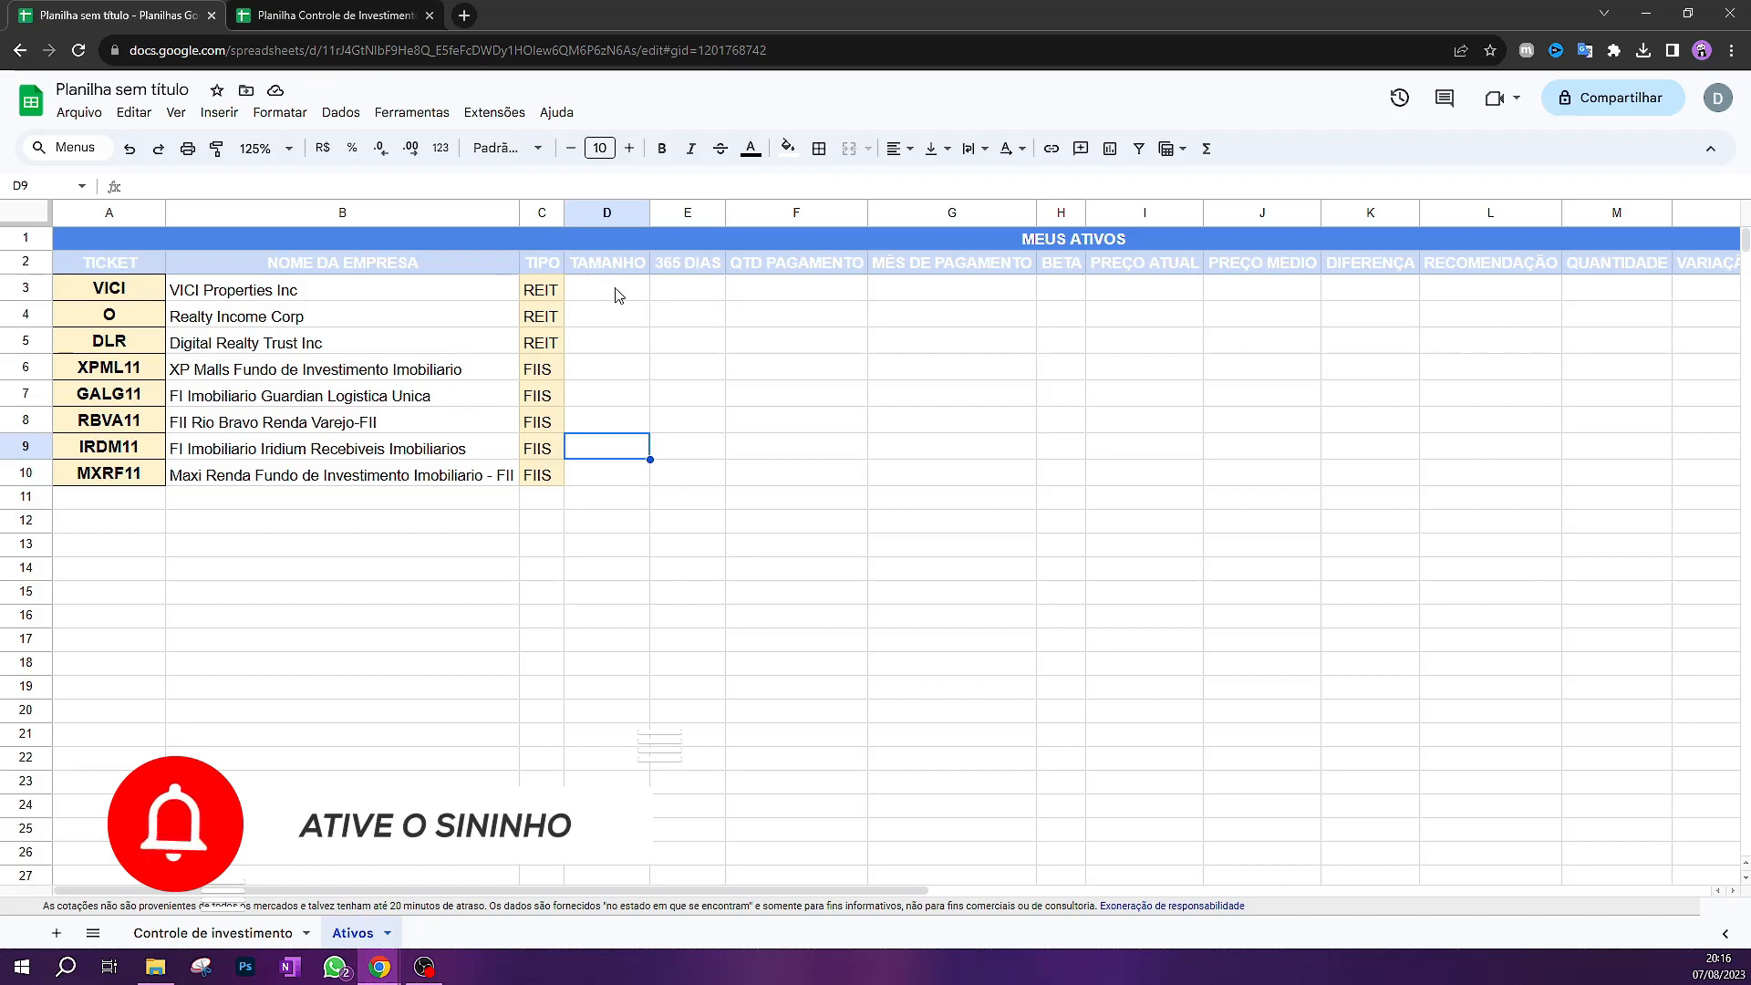
Check the TAMANHO formula in the reference spreadsheet and enter =SEERRO(GOOGLEFINANCE(A3;"marketcap");"Em branco") in D3 of the new sheet
left_click(326, 8)
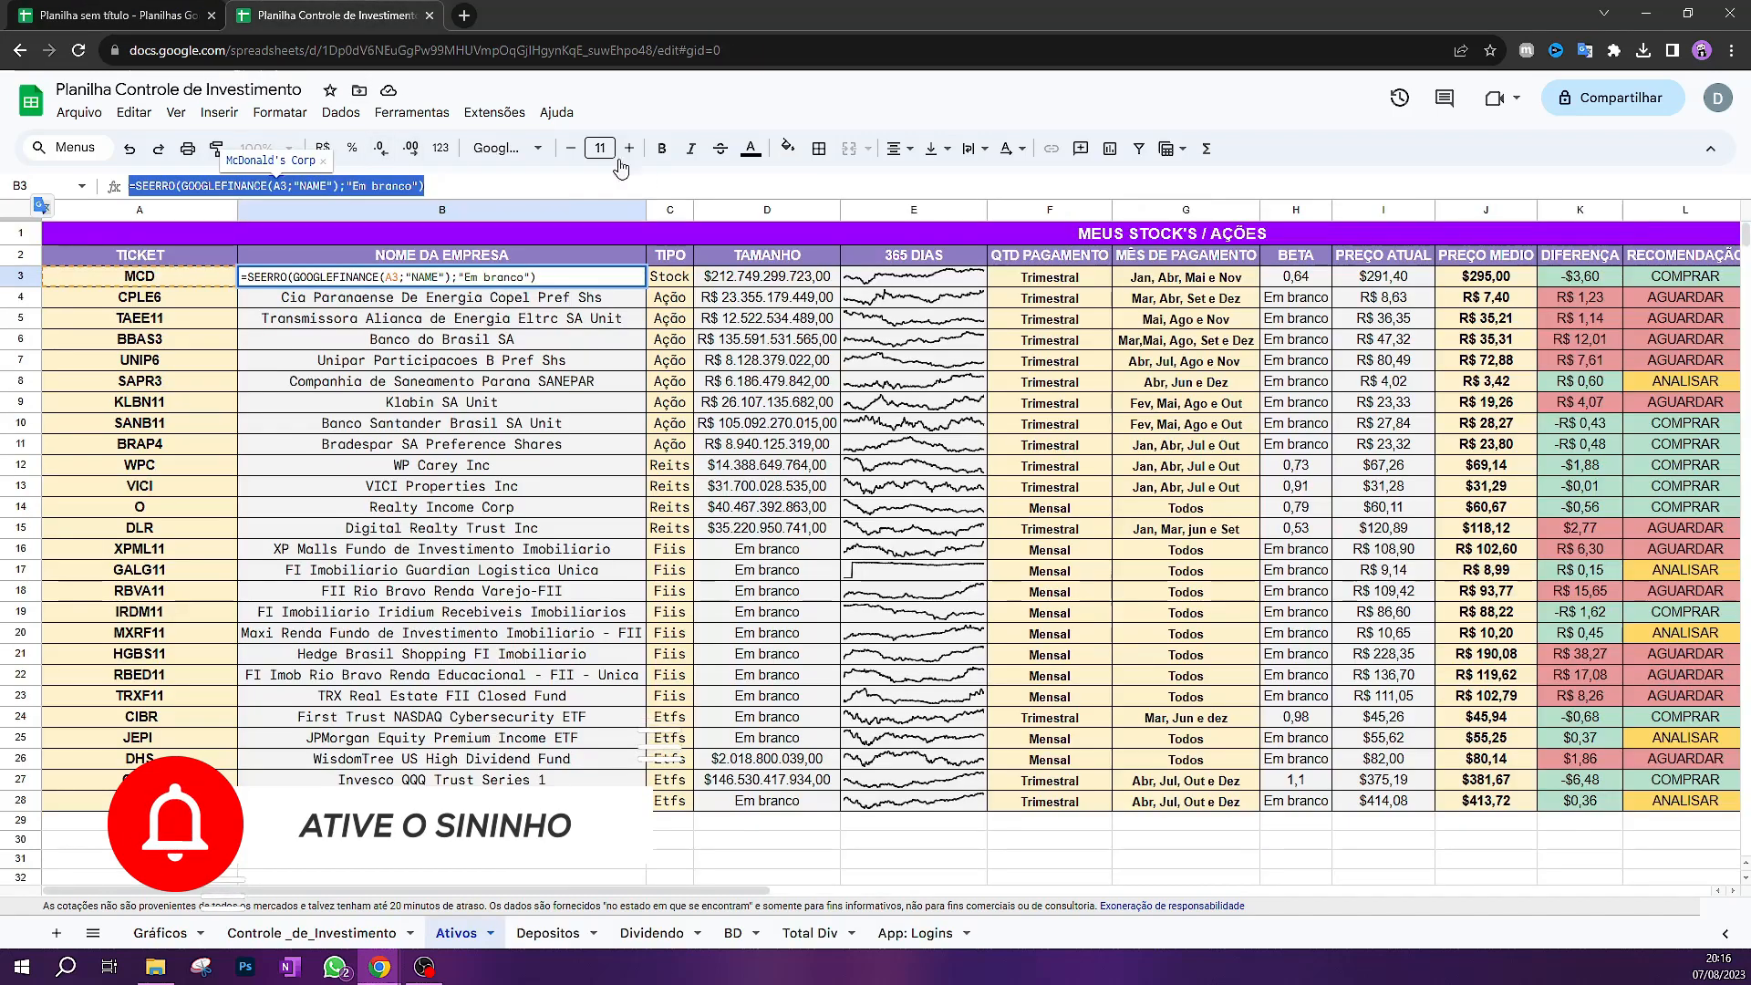
double_click(757, 274)
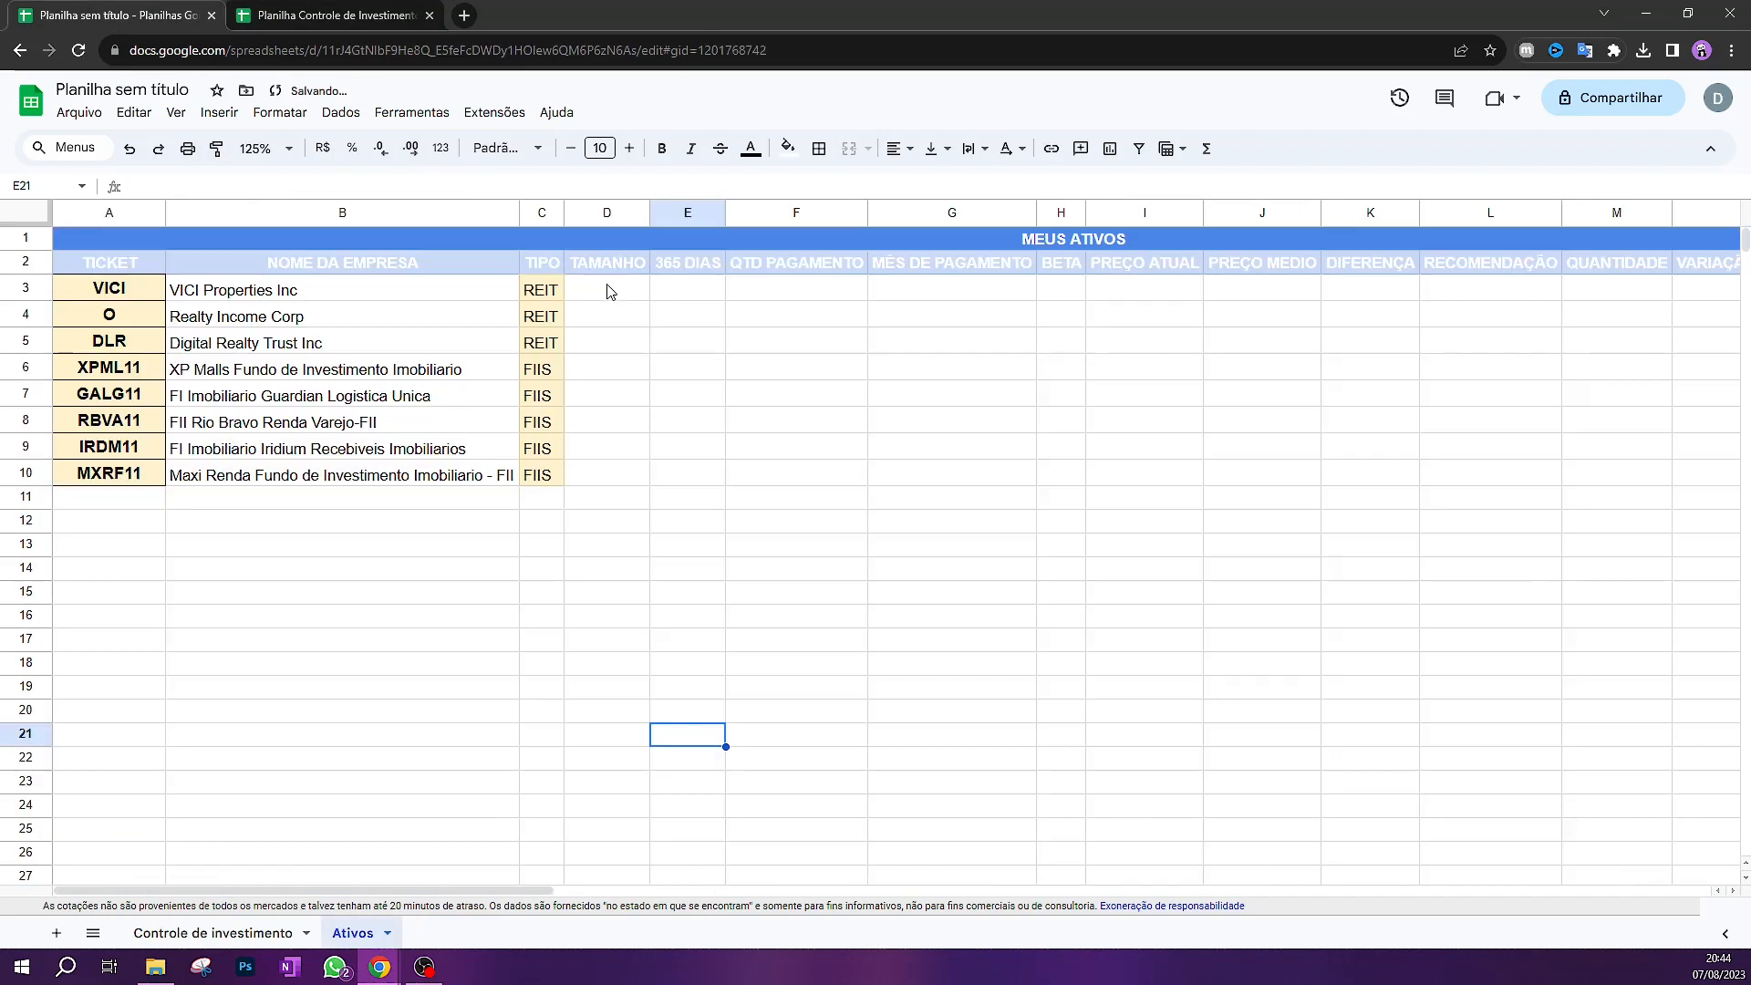
double_click(608, 283)
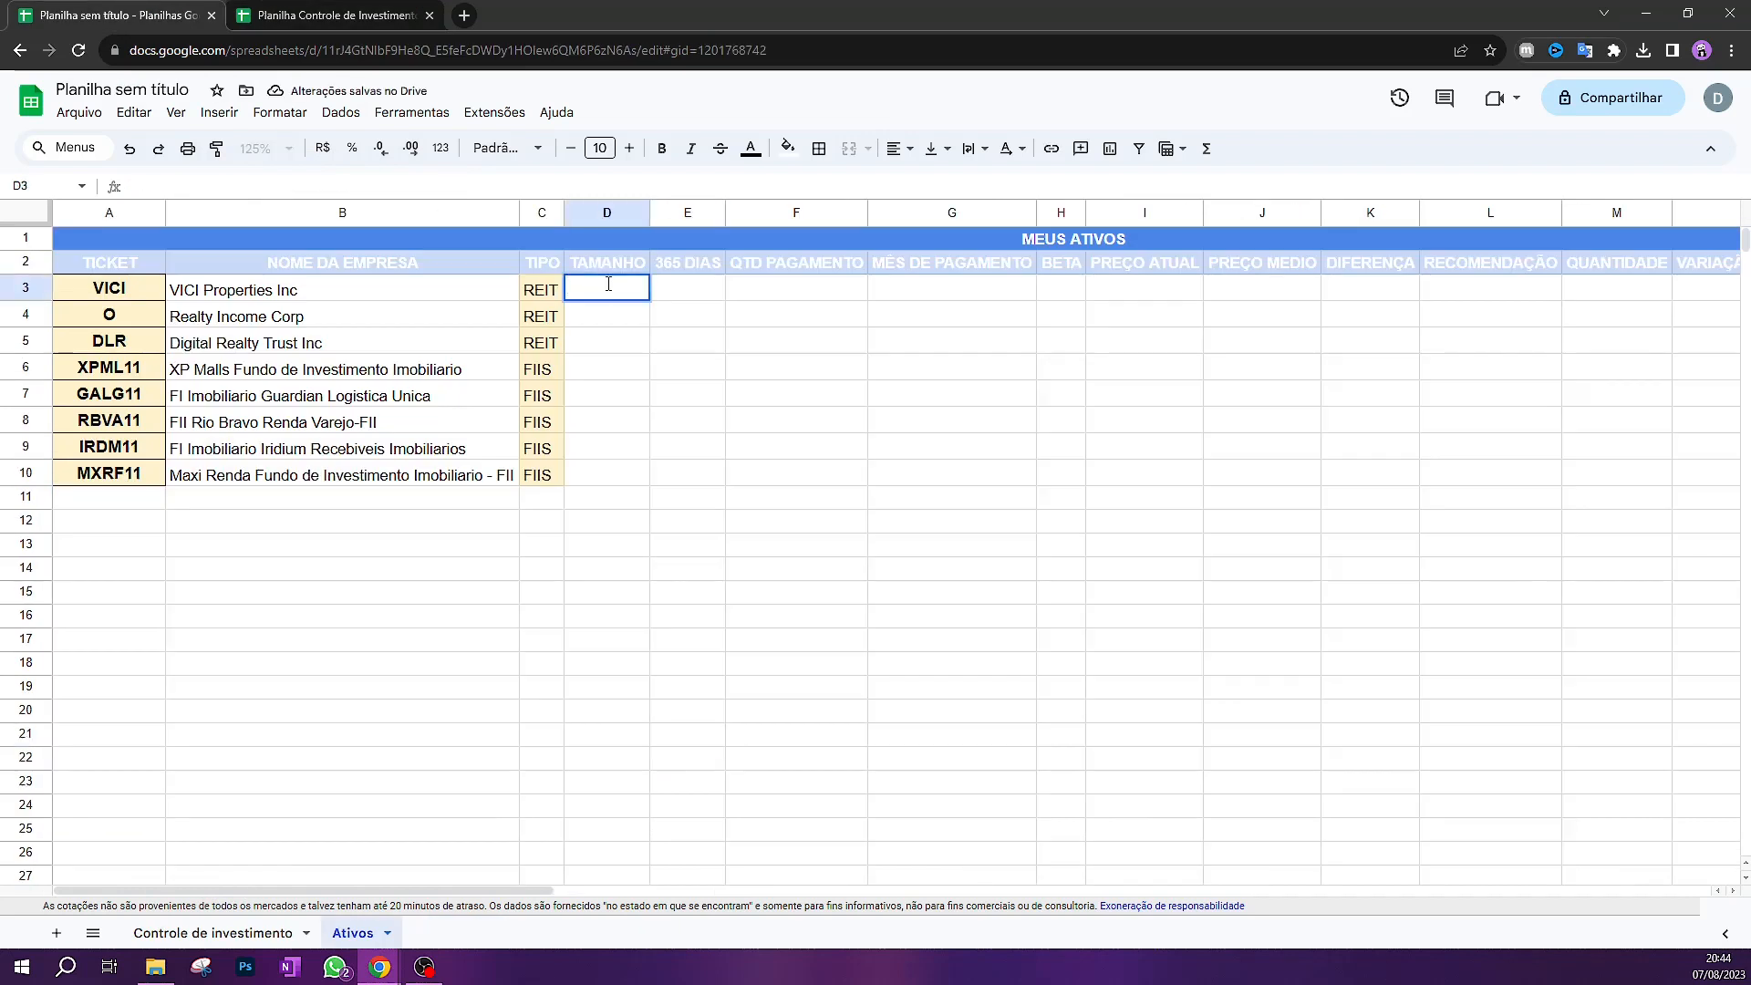
type("=SEERRO(GOOGLEFINANCE(A3;\"marketcap\");\"Em branco\")")
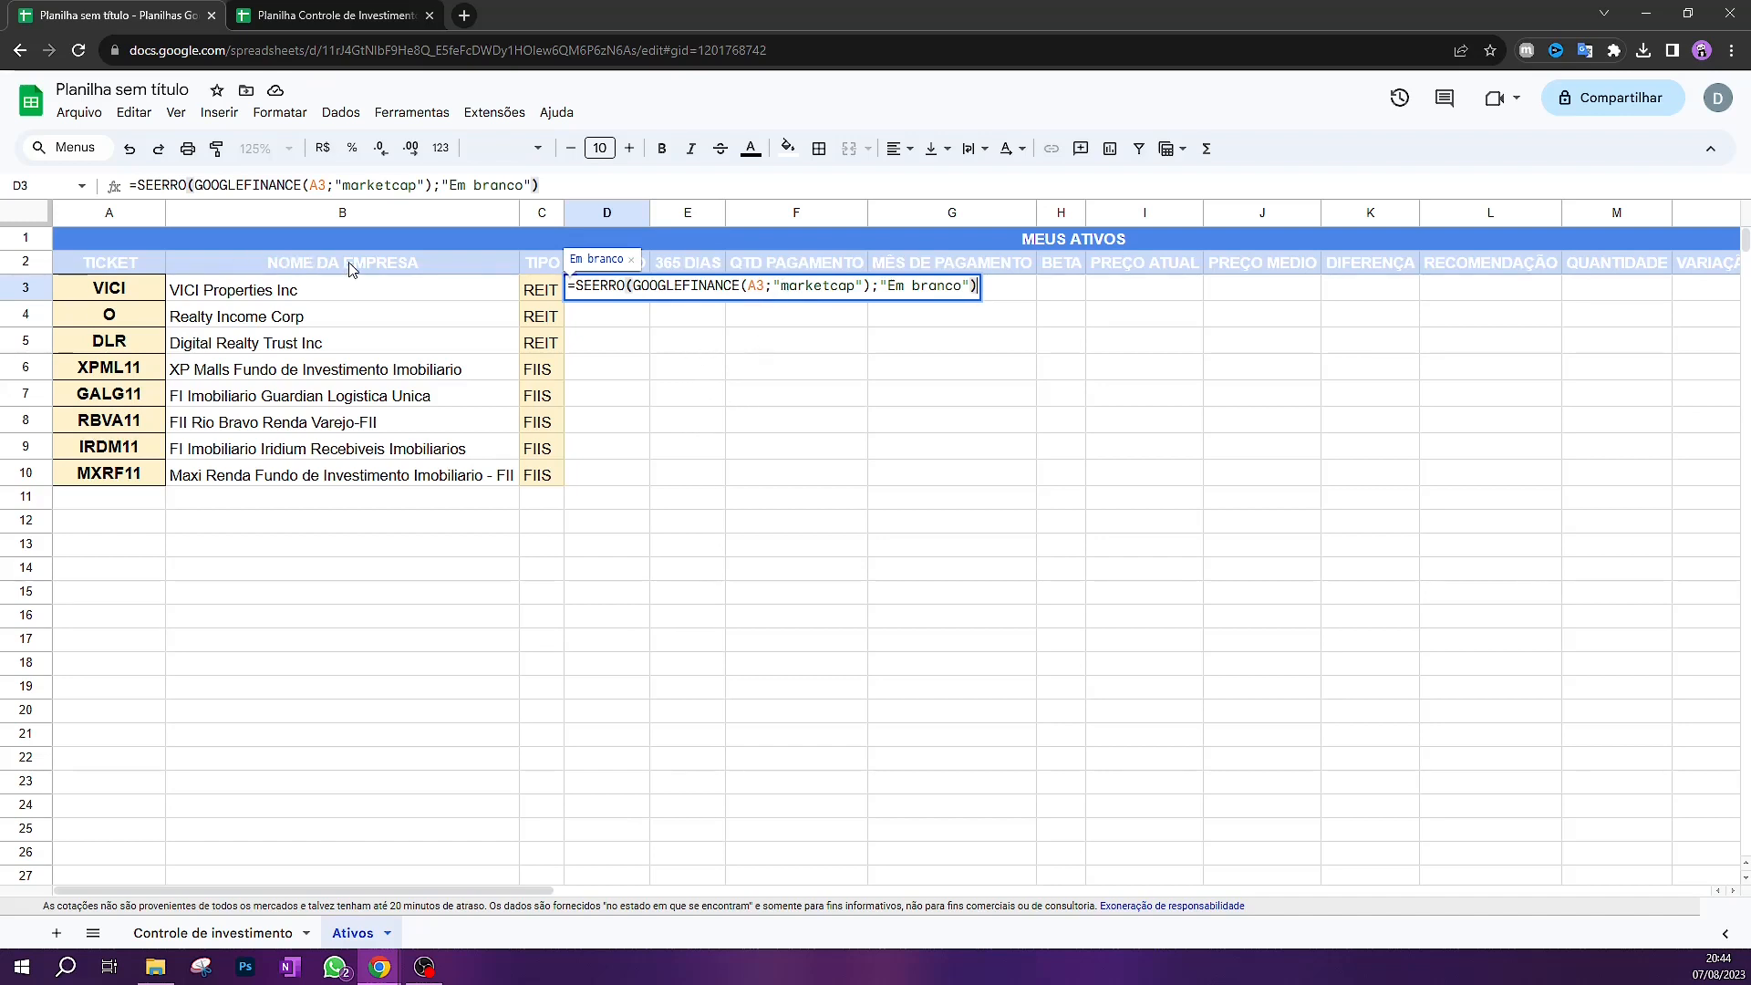
left_click_drag(781, 288, 859, 285)
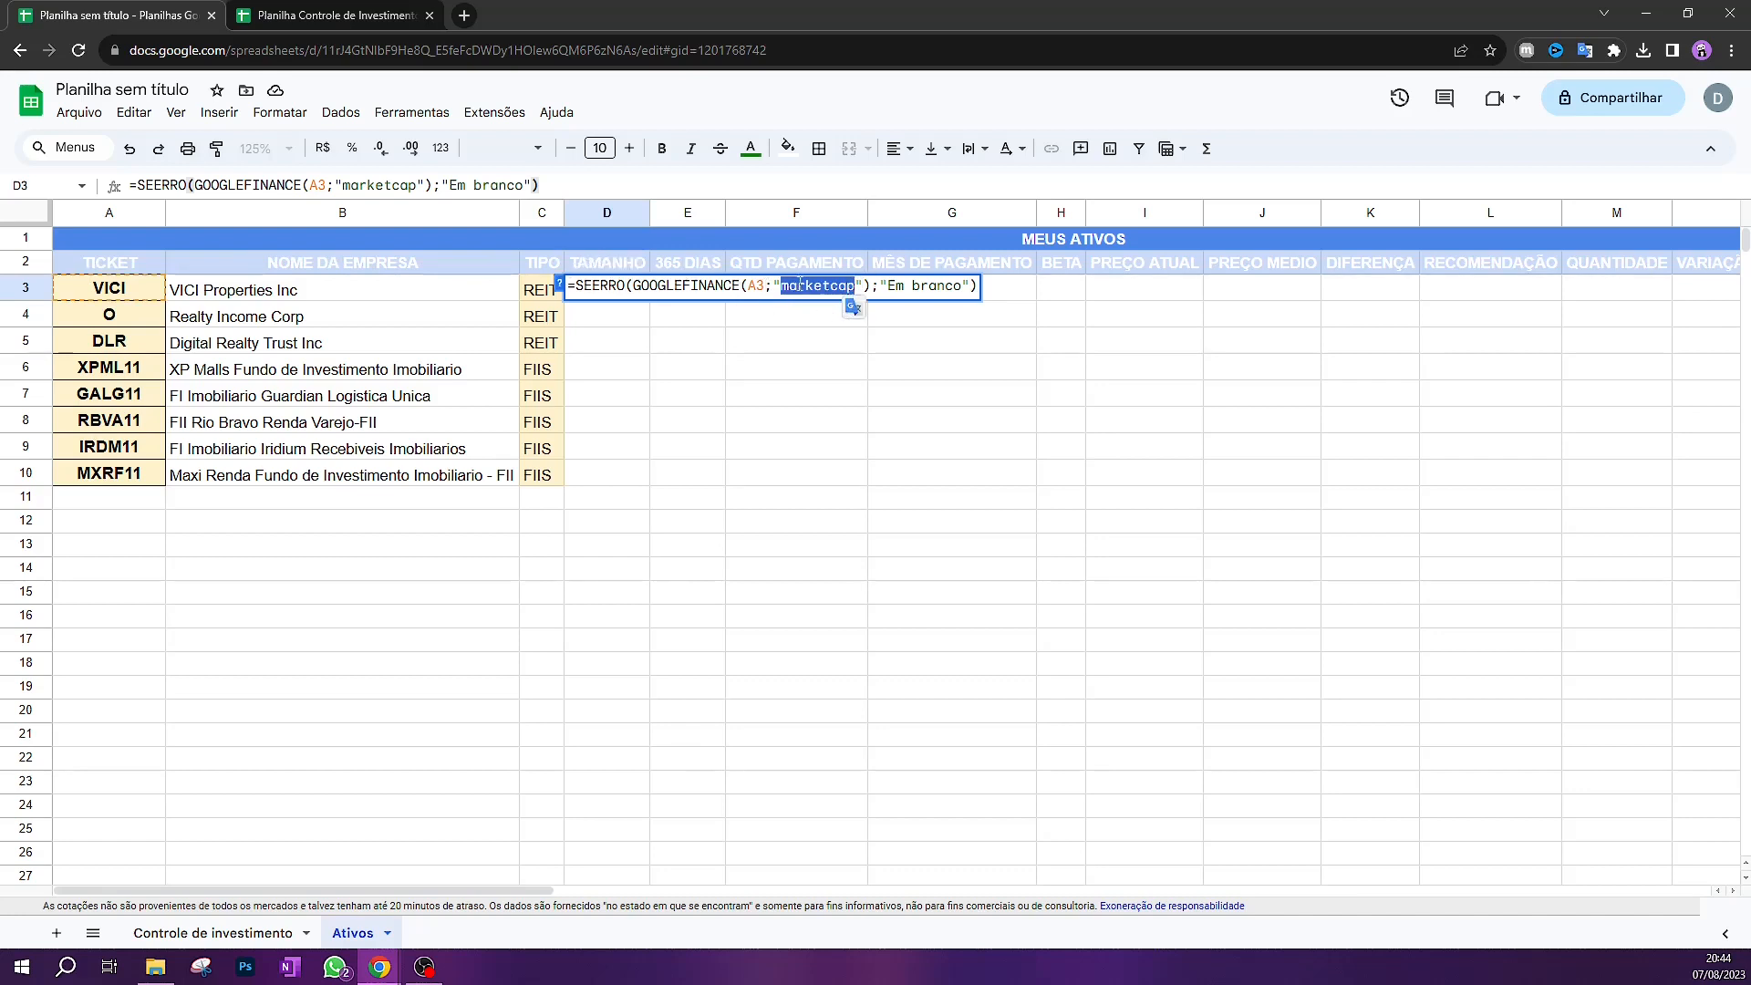
left_click(904, 290)
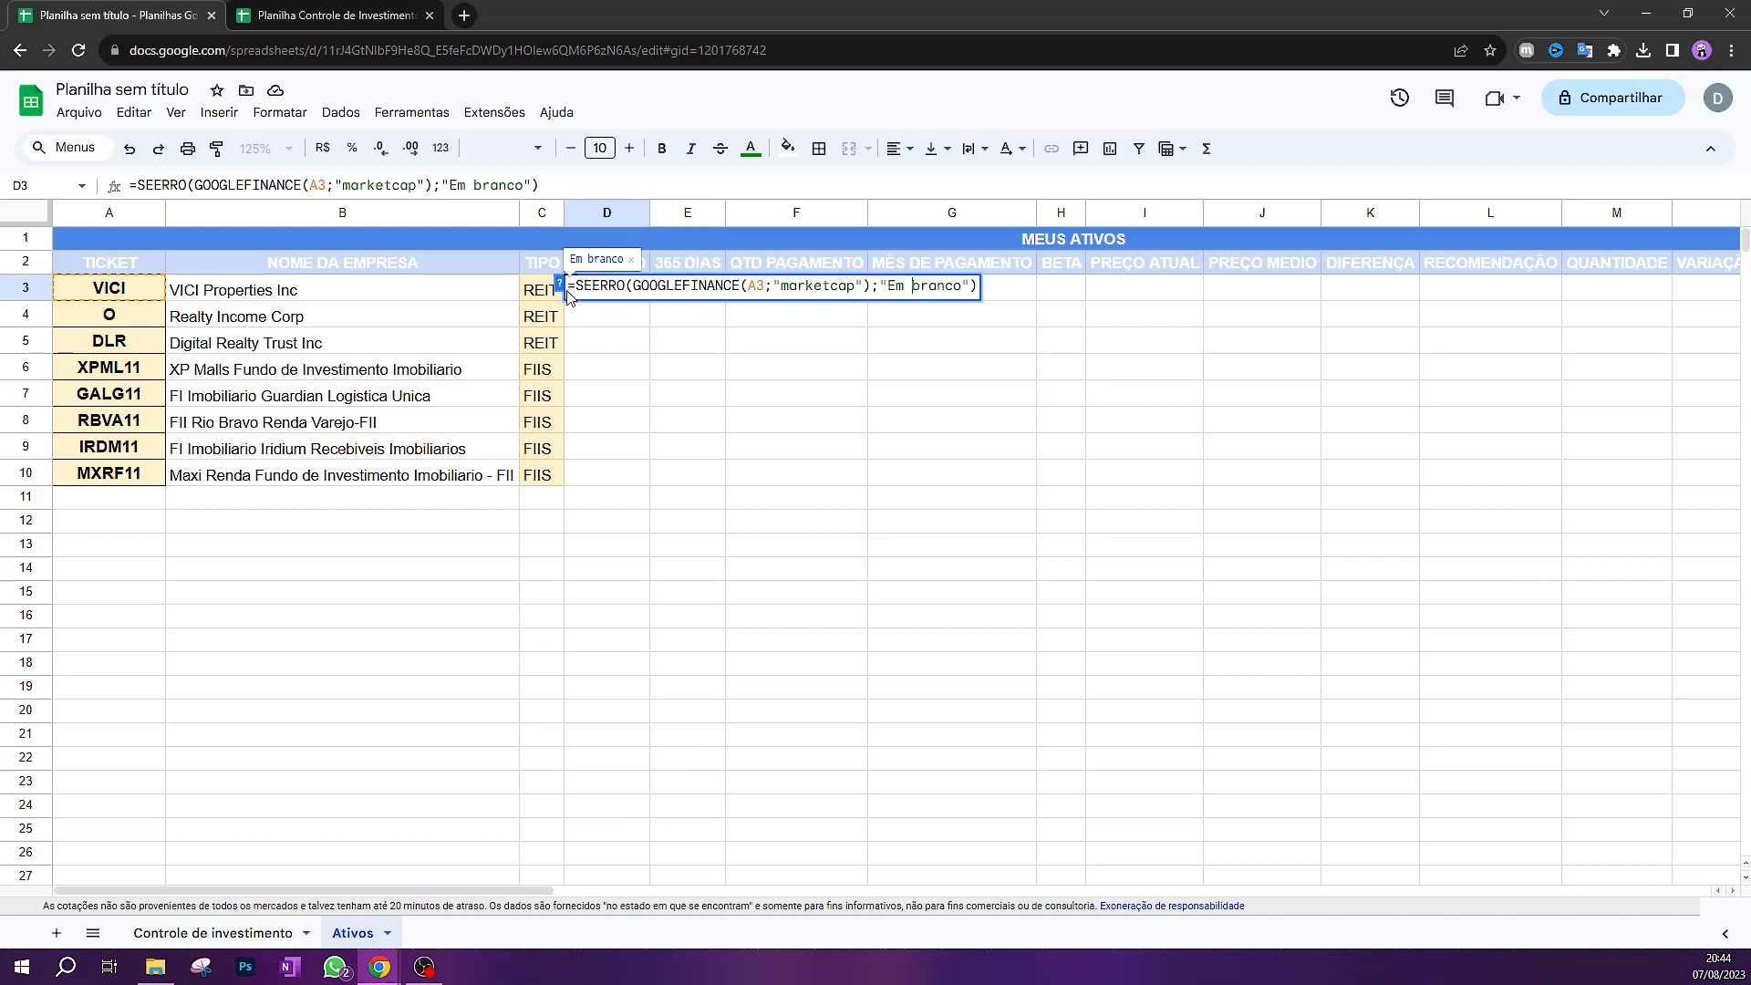
left_click_drag(638, 285, 743, 288)
left_click(744, 289)
key("Return")
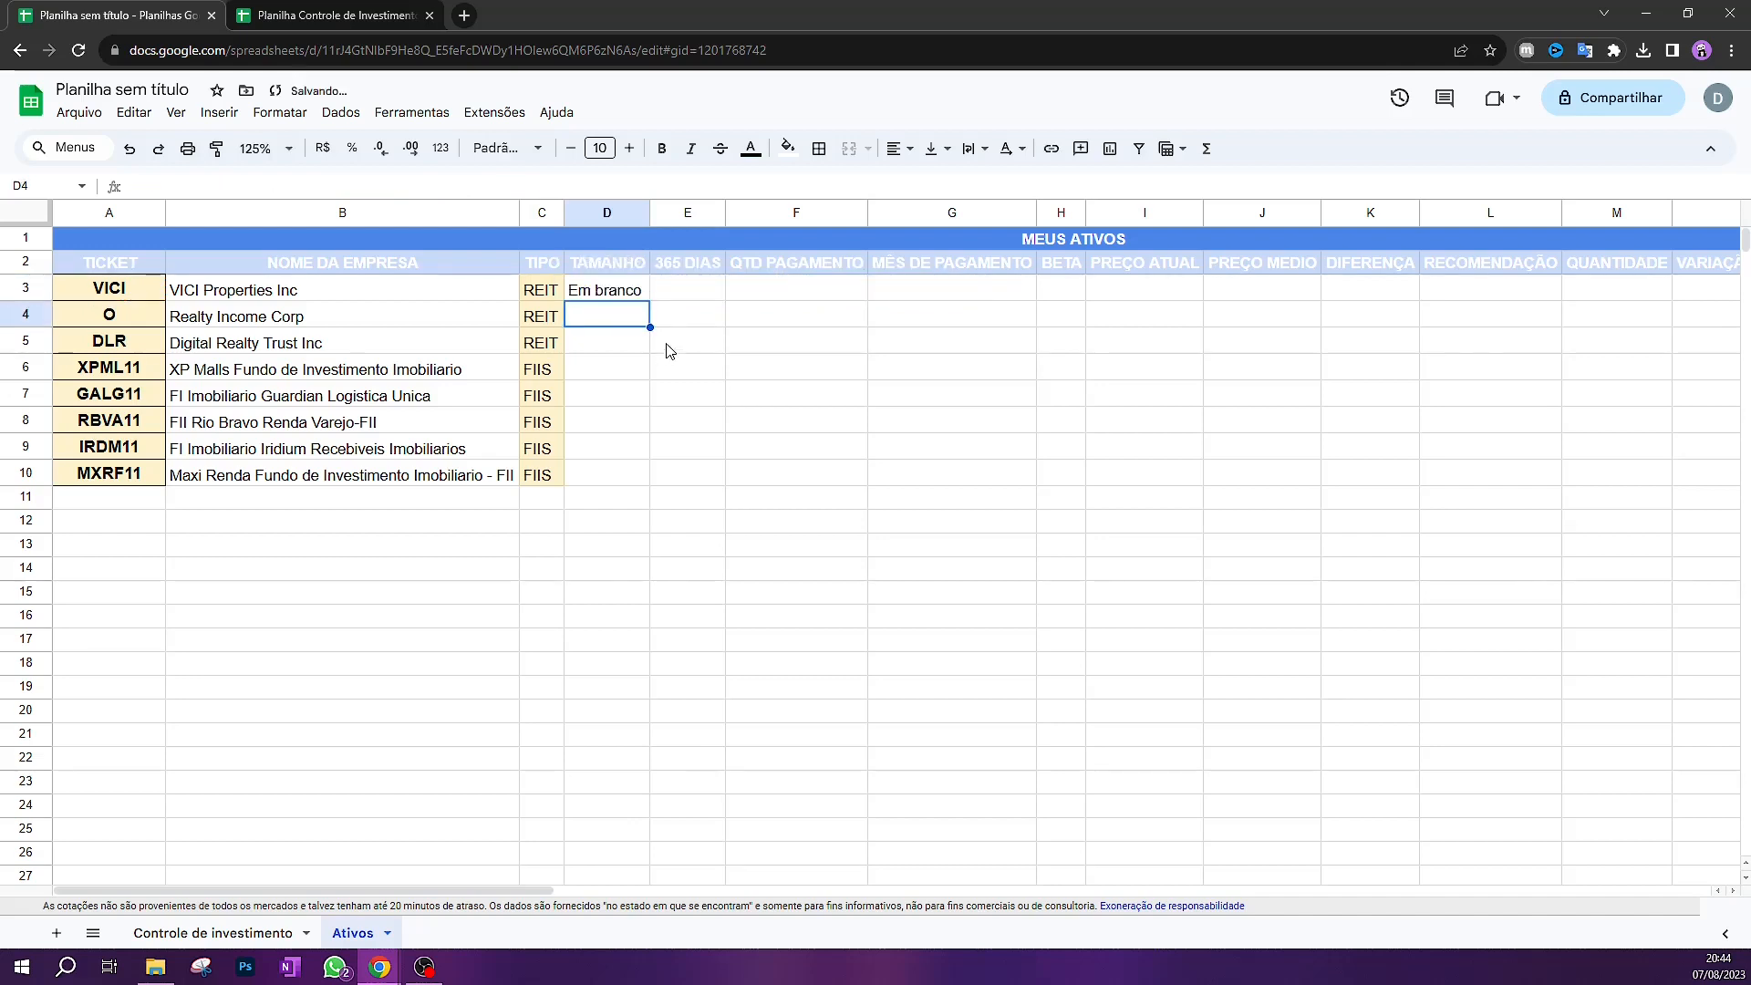
Fill the market-cap formula from D3 down through D10
left_click(643, 292)
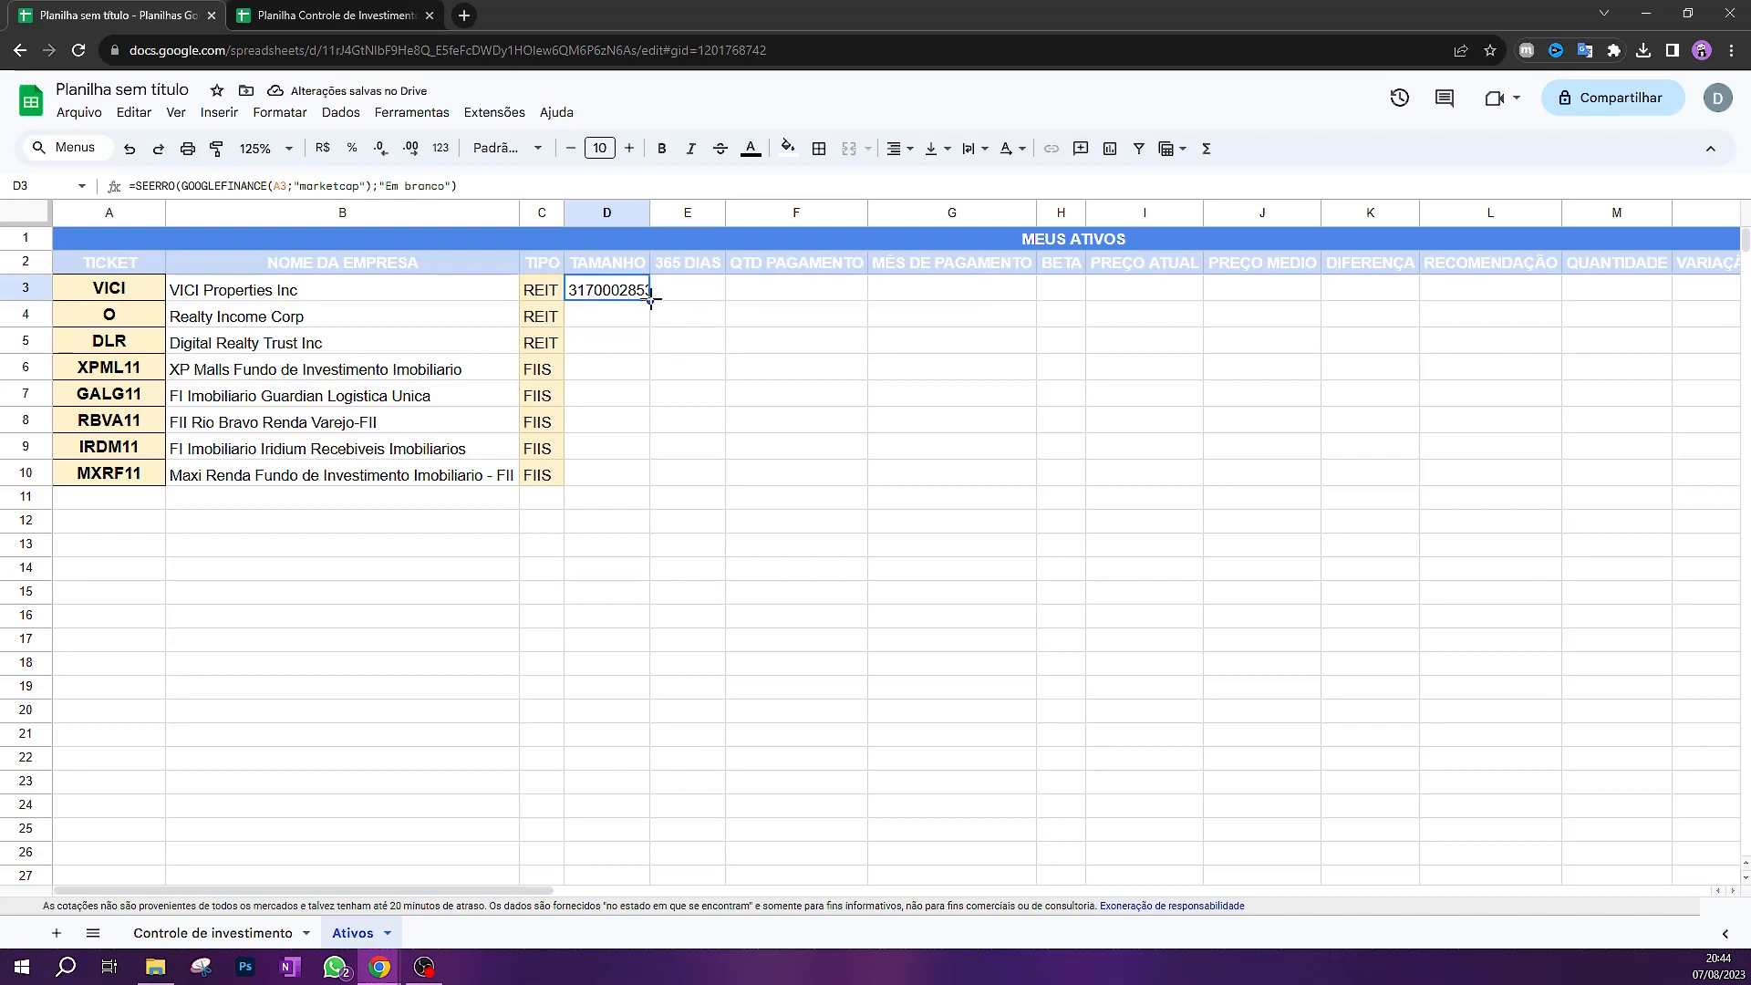
left_click_drag(648, 301, 629, 483)
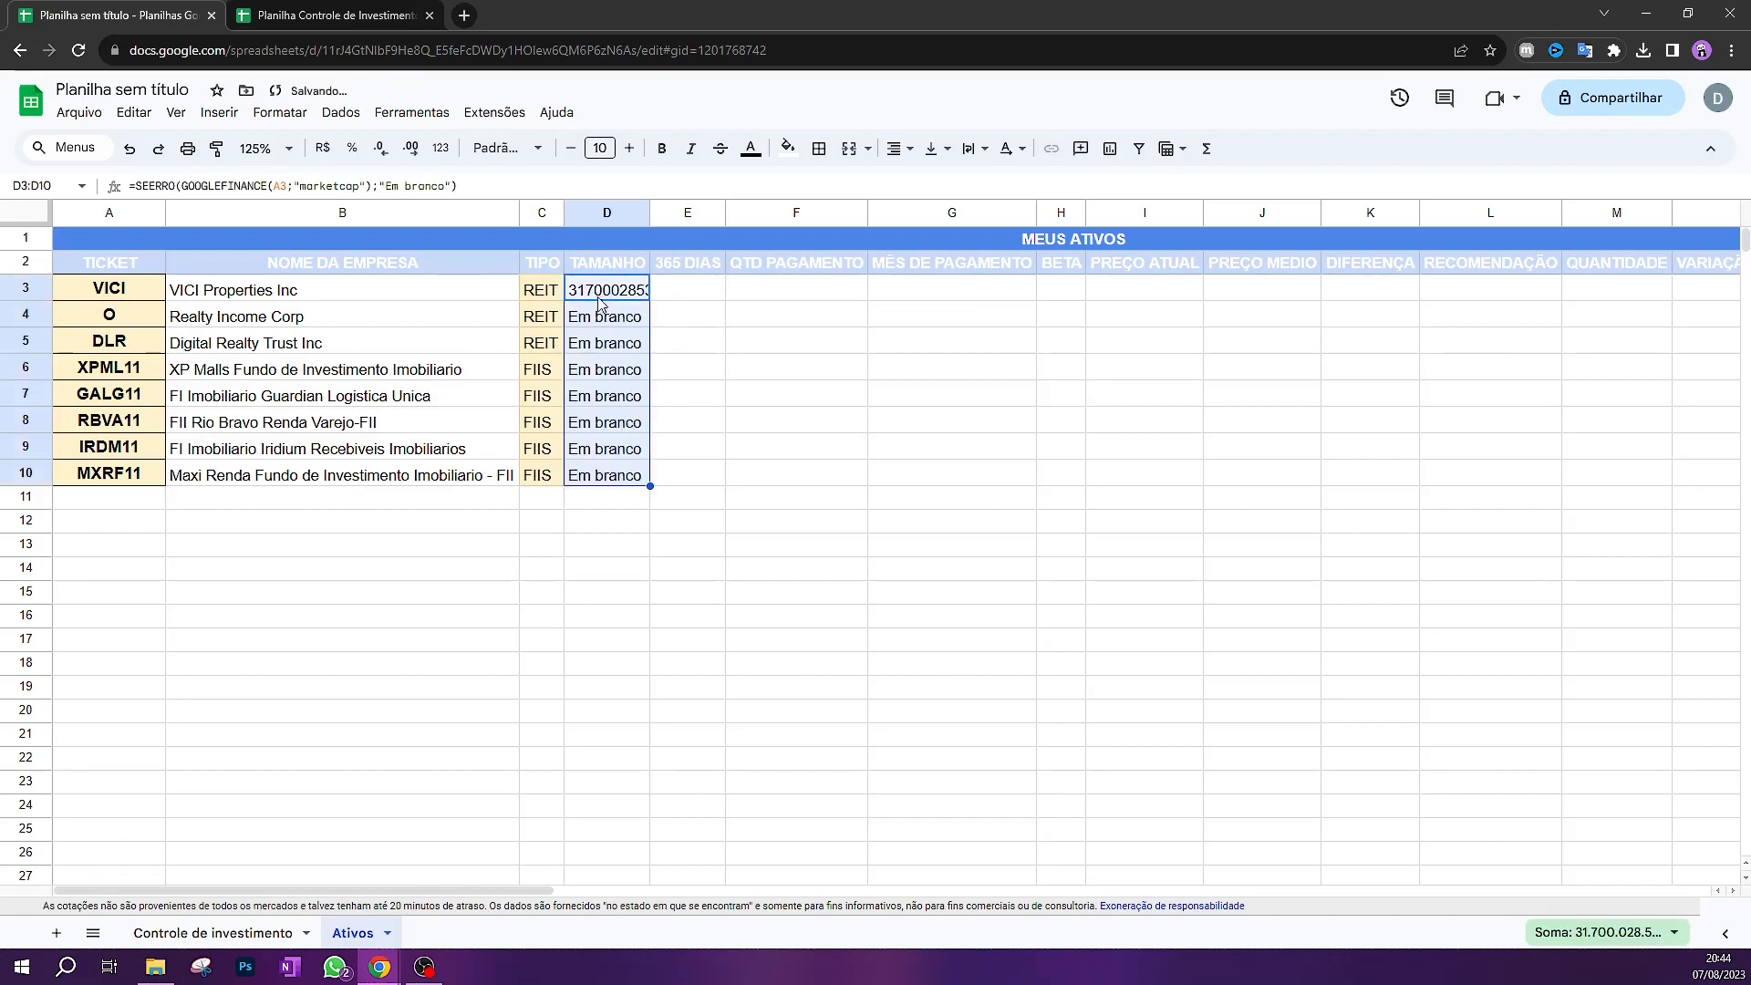
Auto-fit the widths of all columns in the Ativos sheet to their contents
left_click(26, 212)
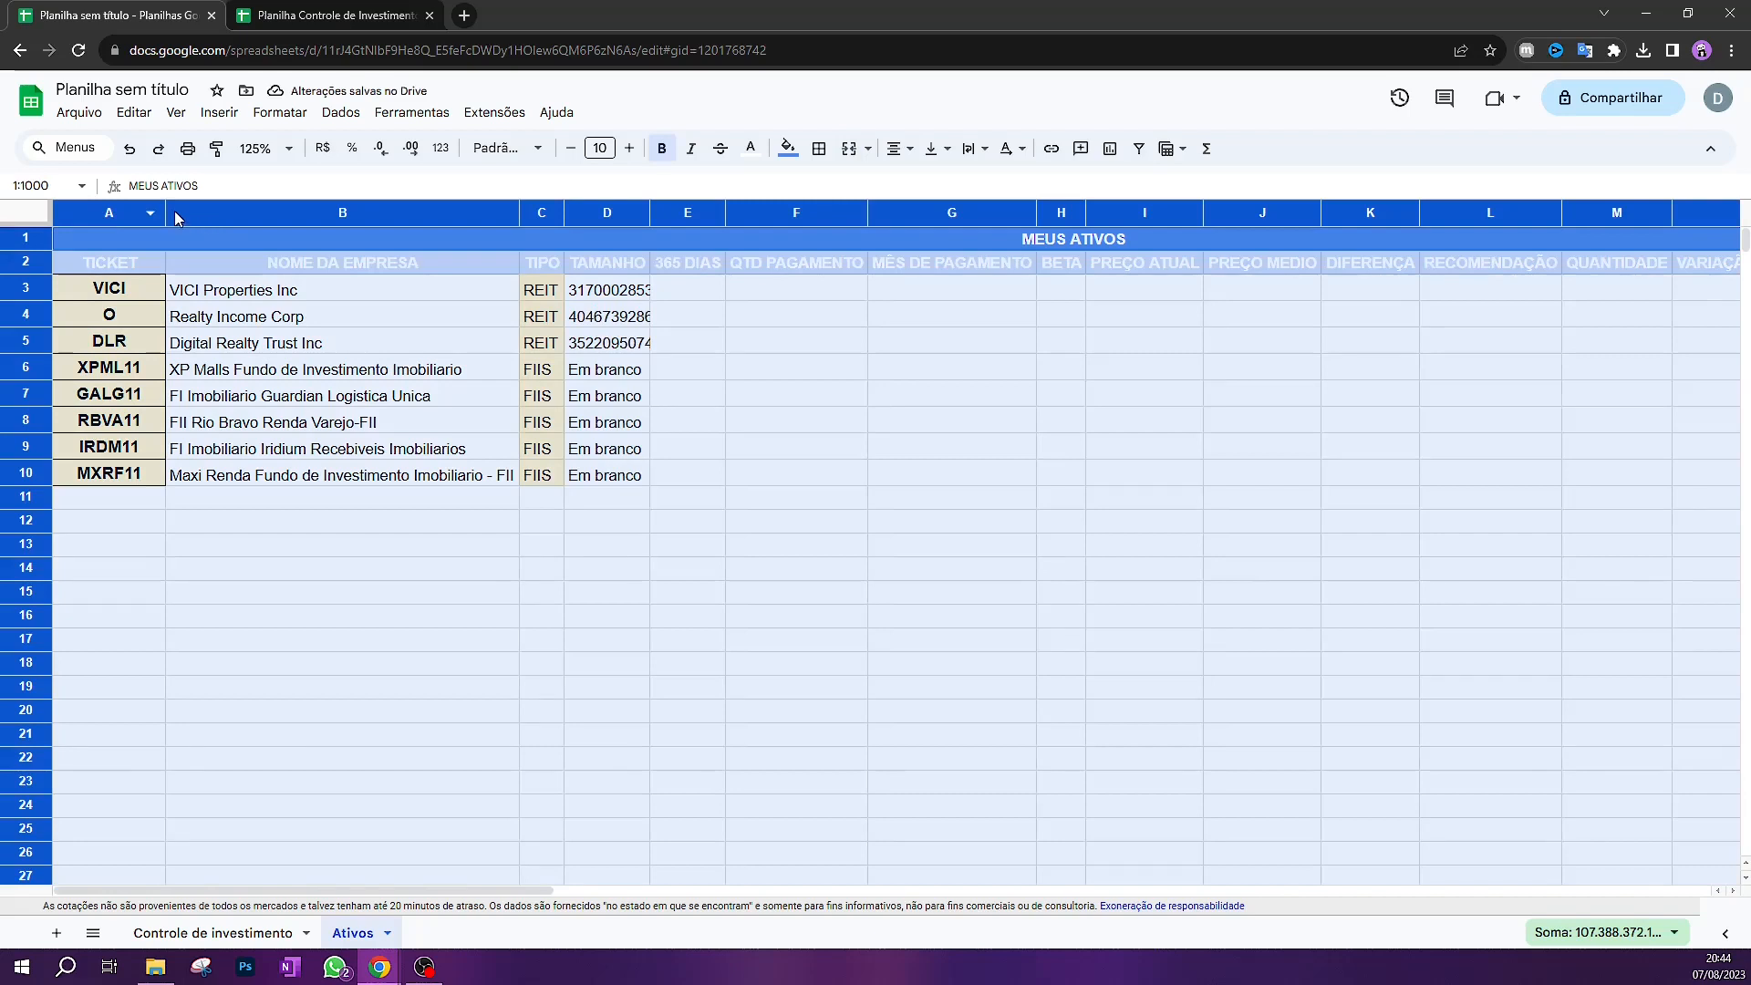
double_click(167, 222)
left_click(751, 428)
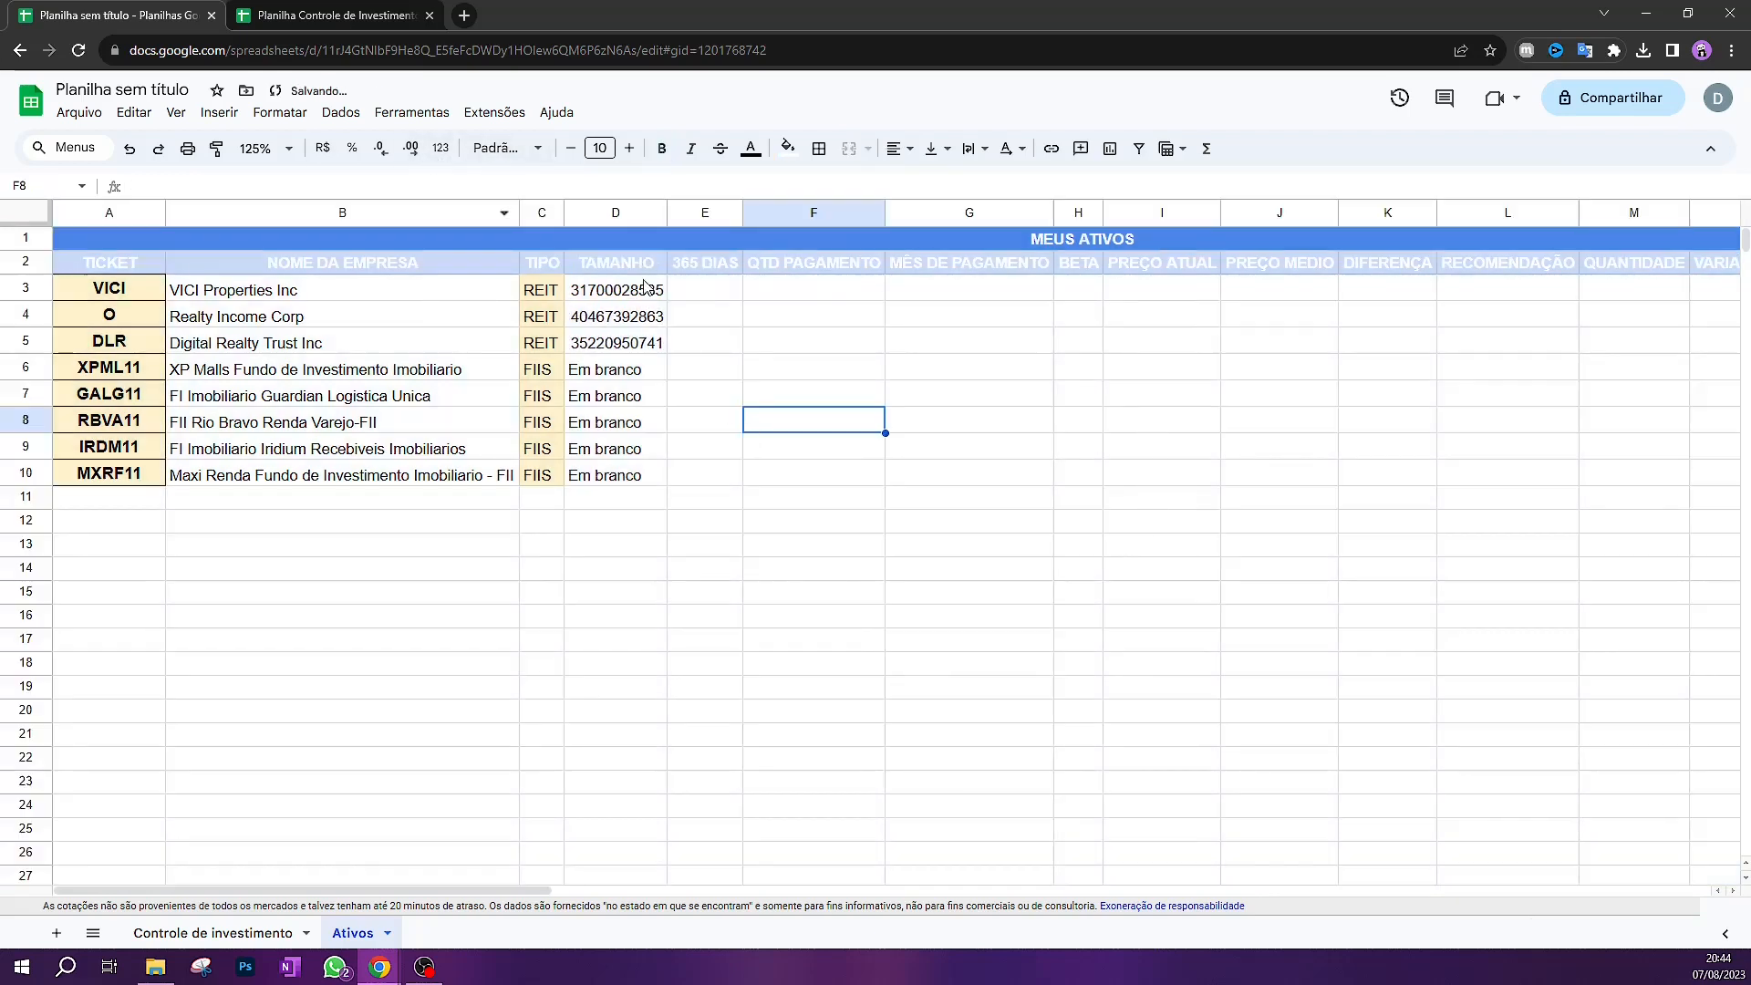
Format the REIT market caps in D3:D5 with the Dólar americano number format
left_click_drag(648, 292, 647, 343)
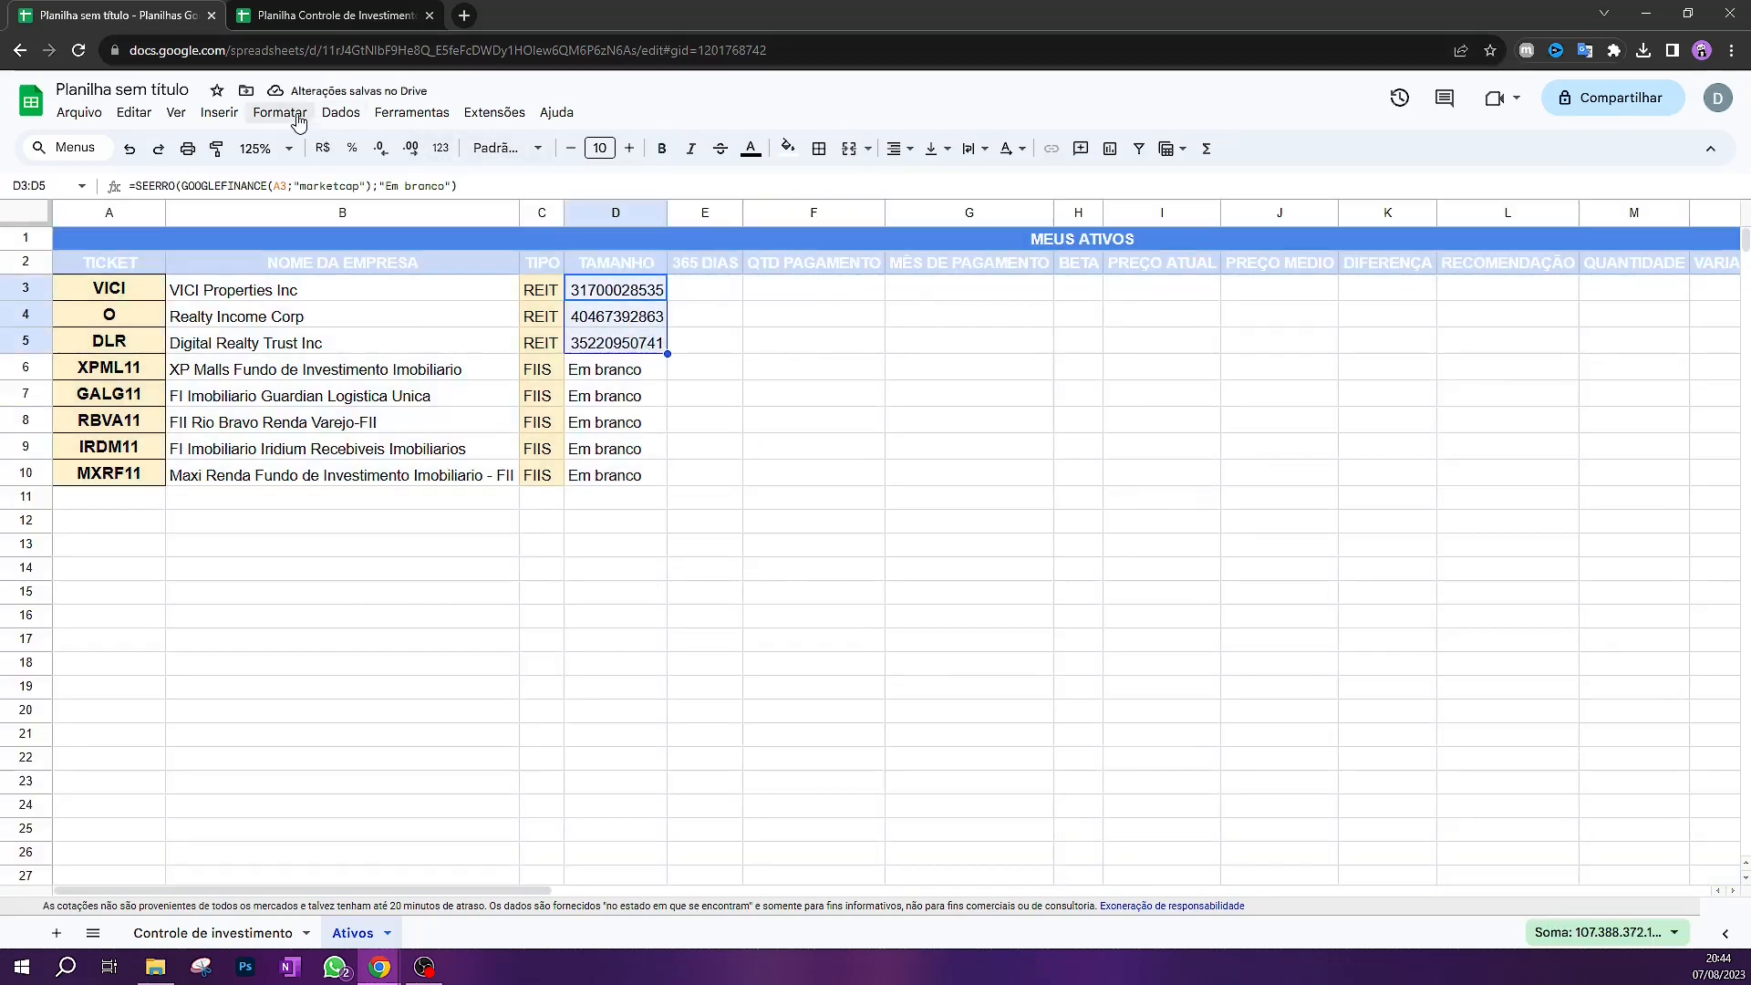
left_click(340, 113)
mouse_move(280, 112)
mouse_move(506, 193)
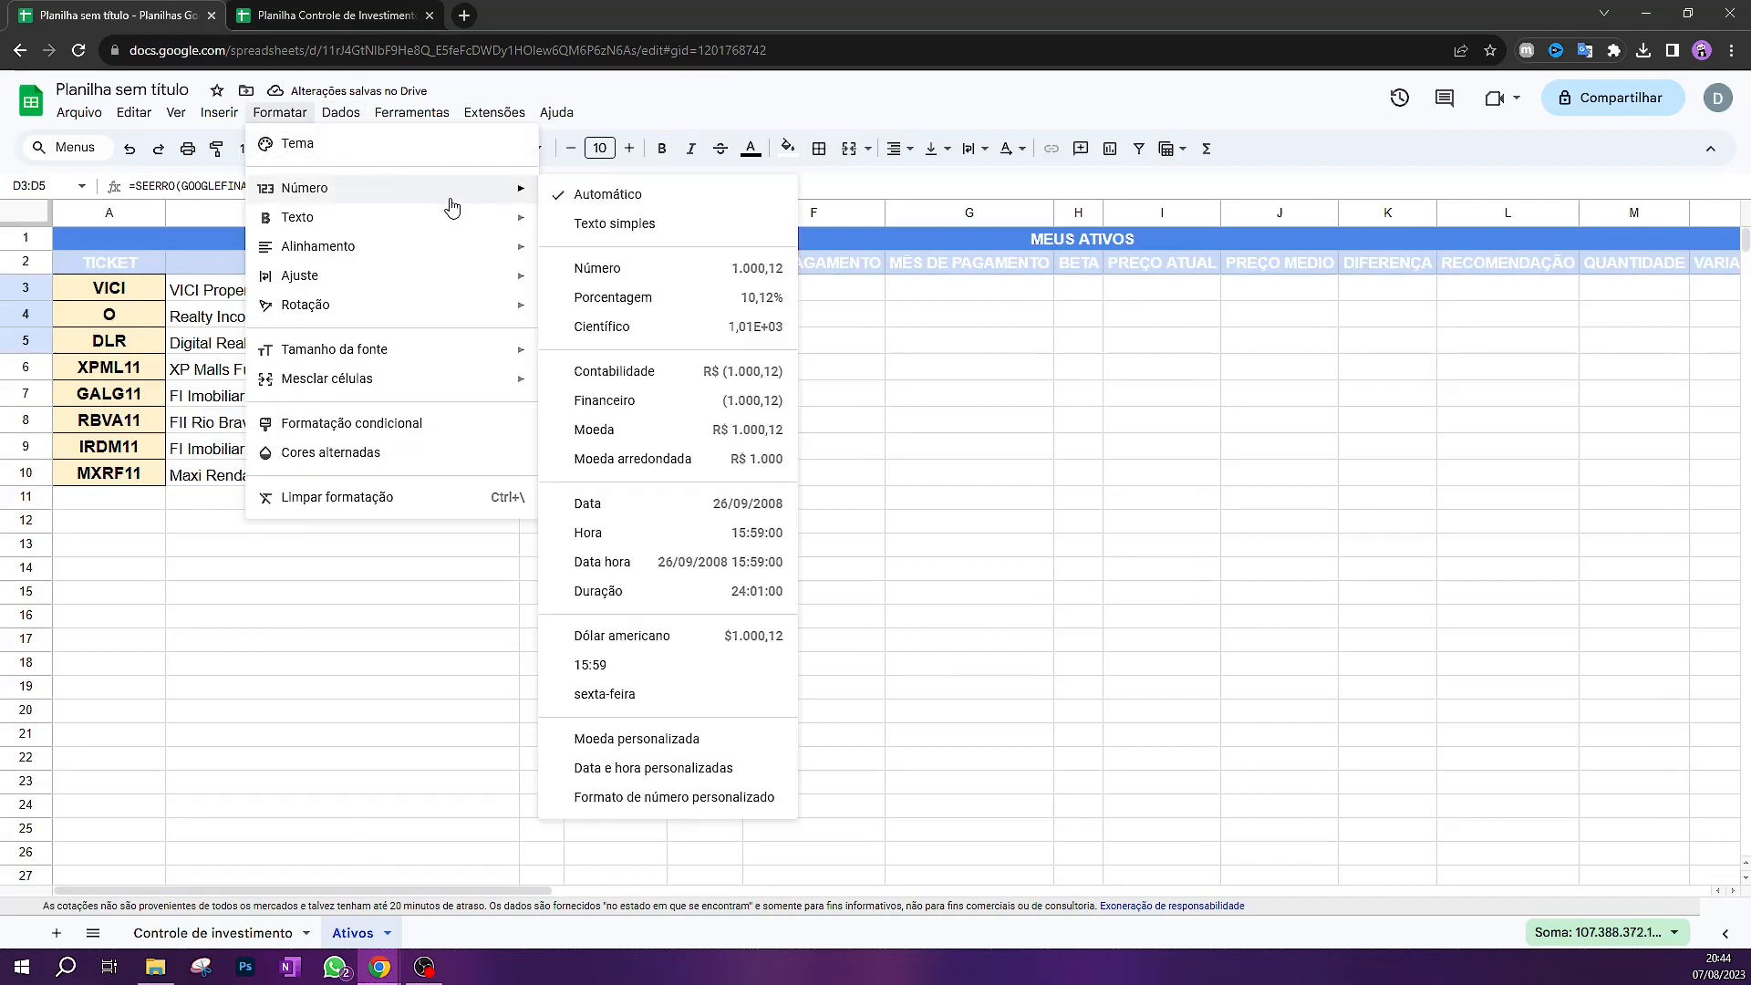
left_click(622, 636)
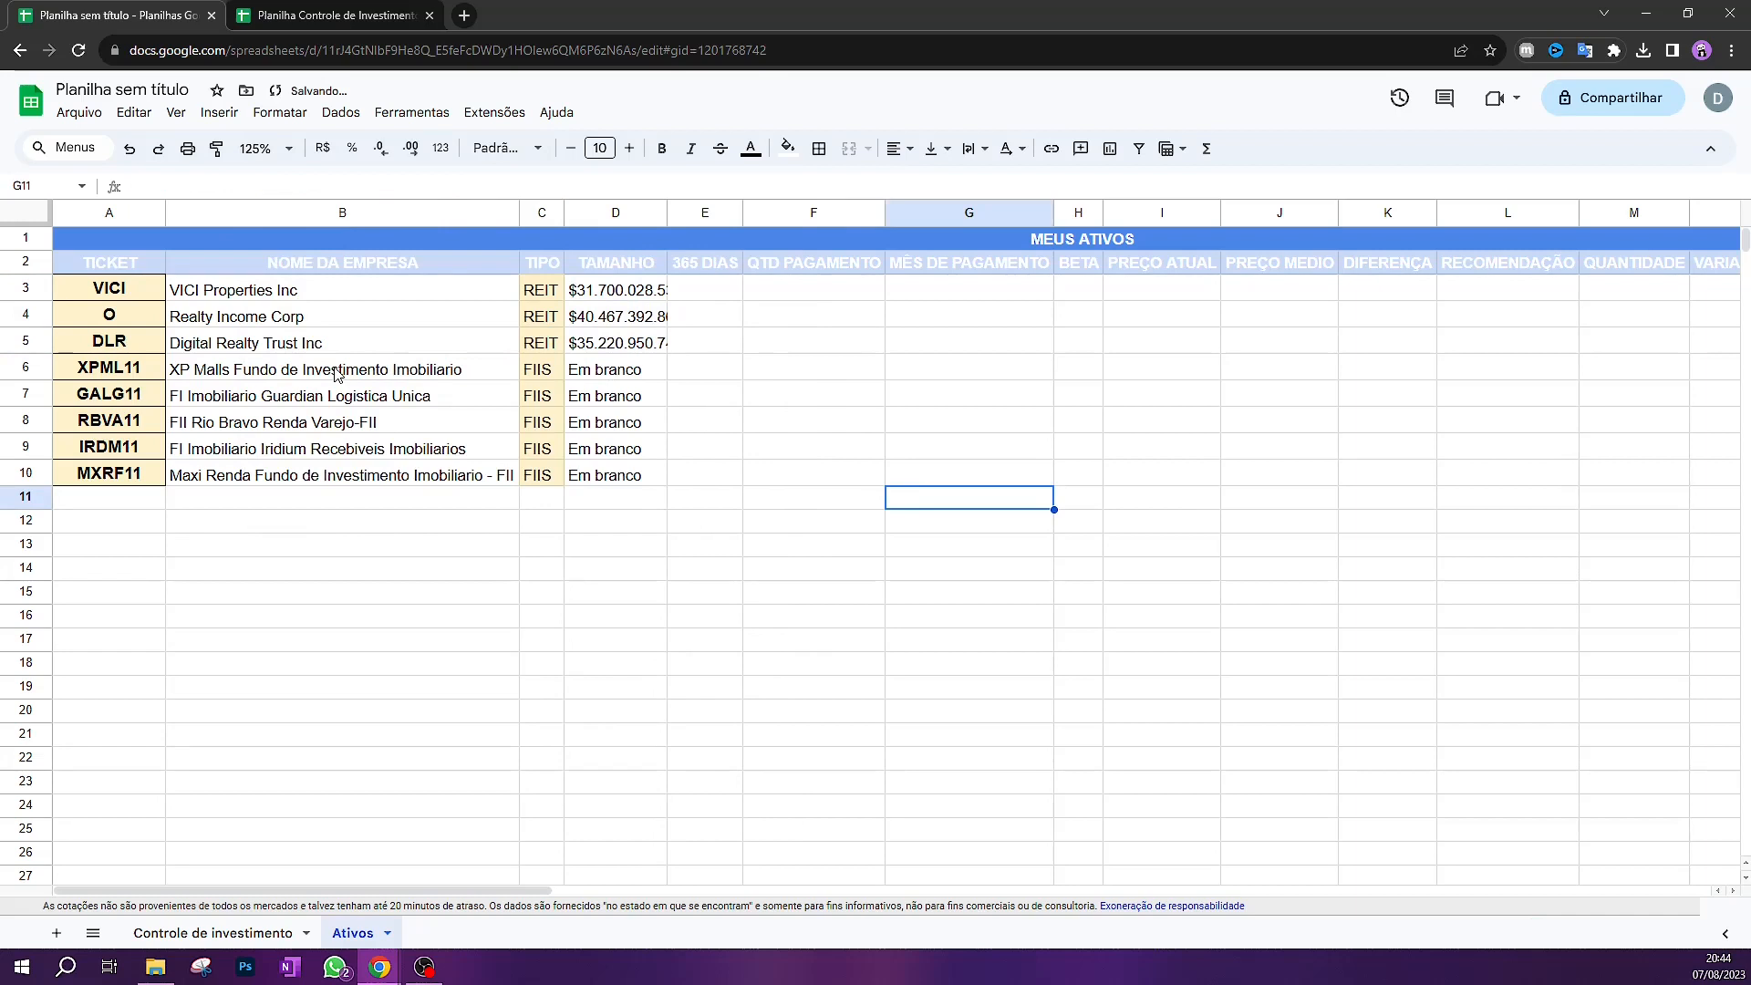
left_click_drag(607, 370, 612, 490)
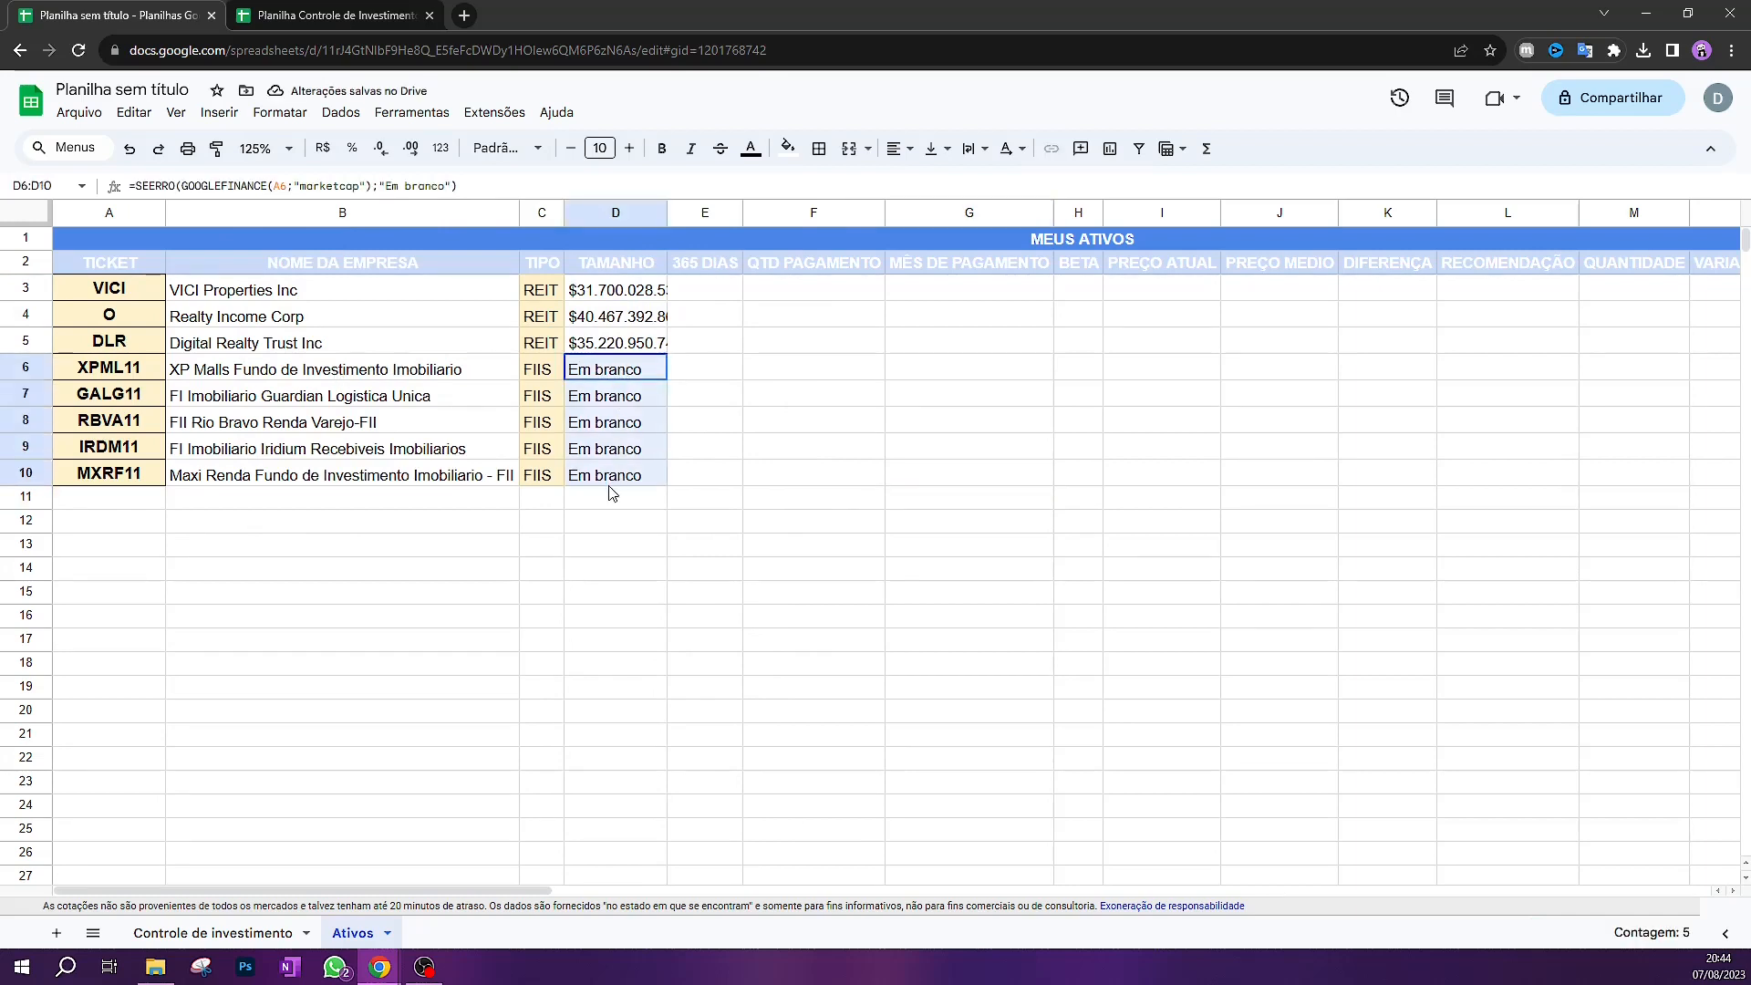
left_click(754, 439)
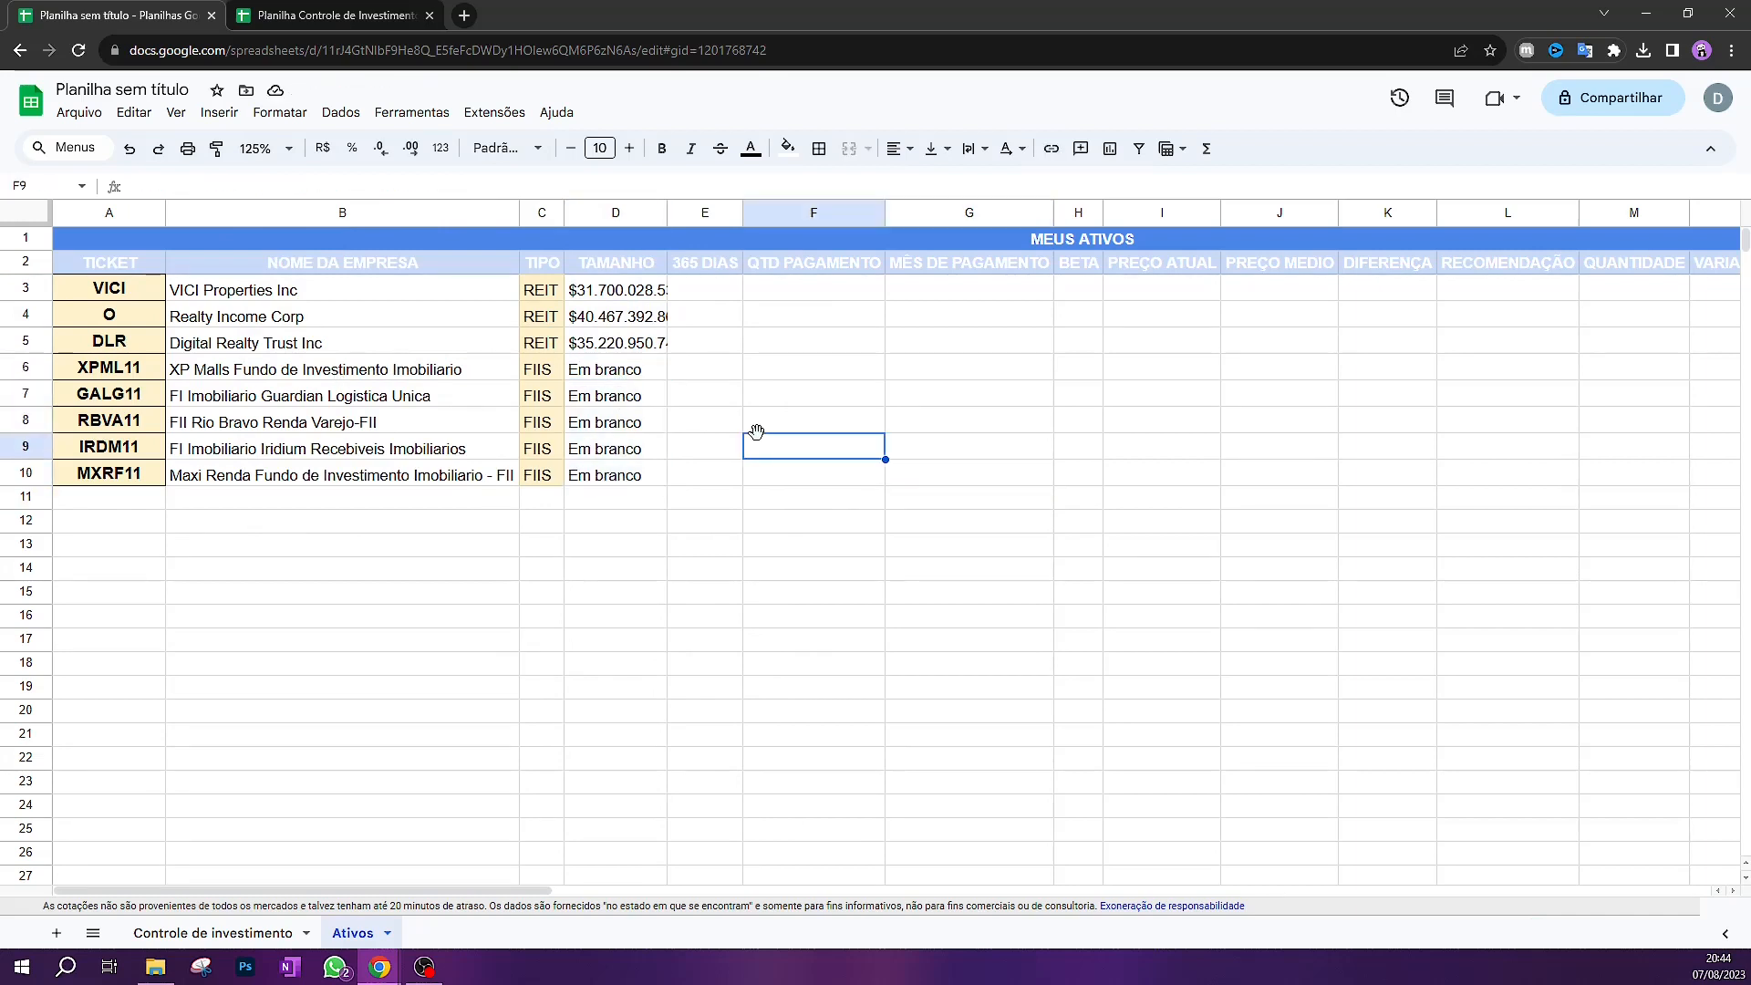
left_click_drag(605, 374, 636, 485)
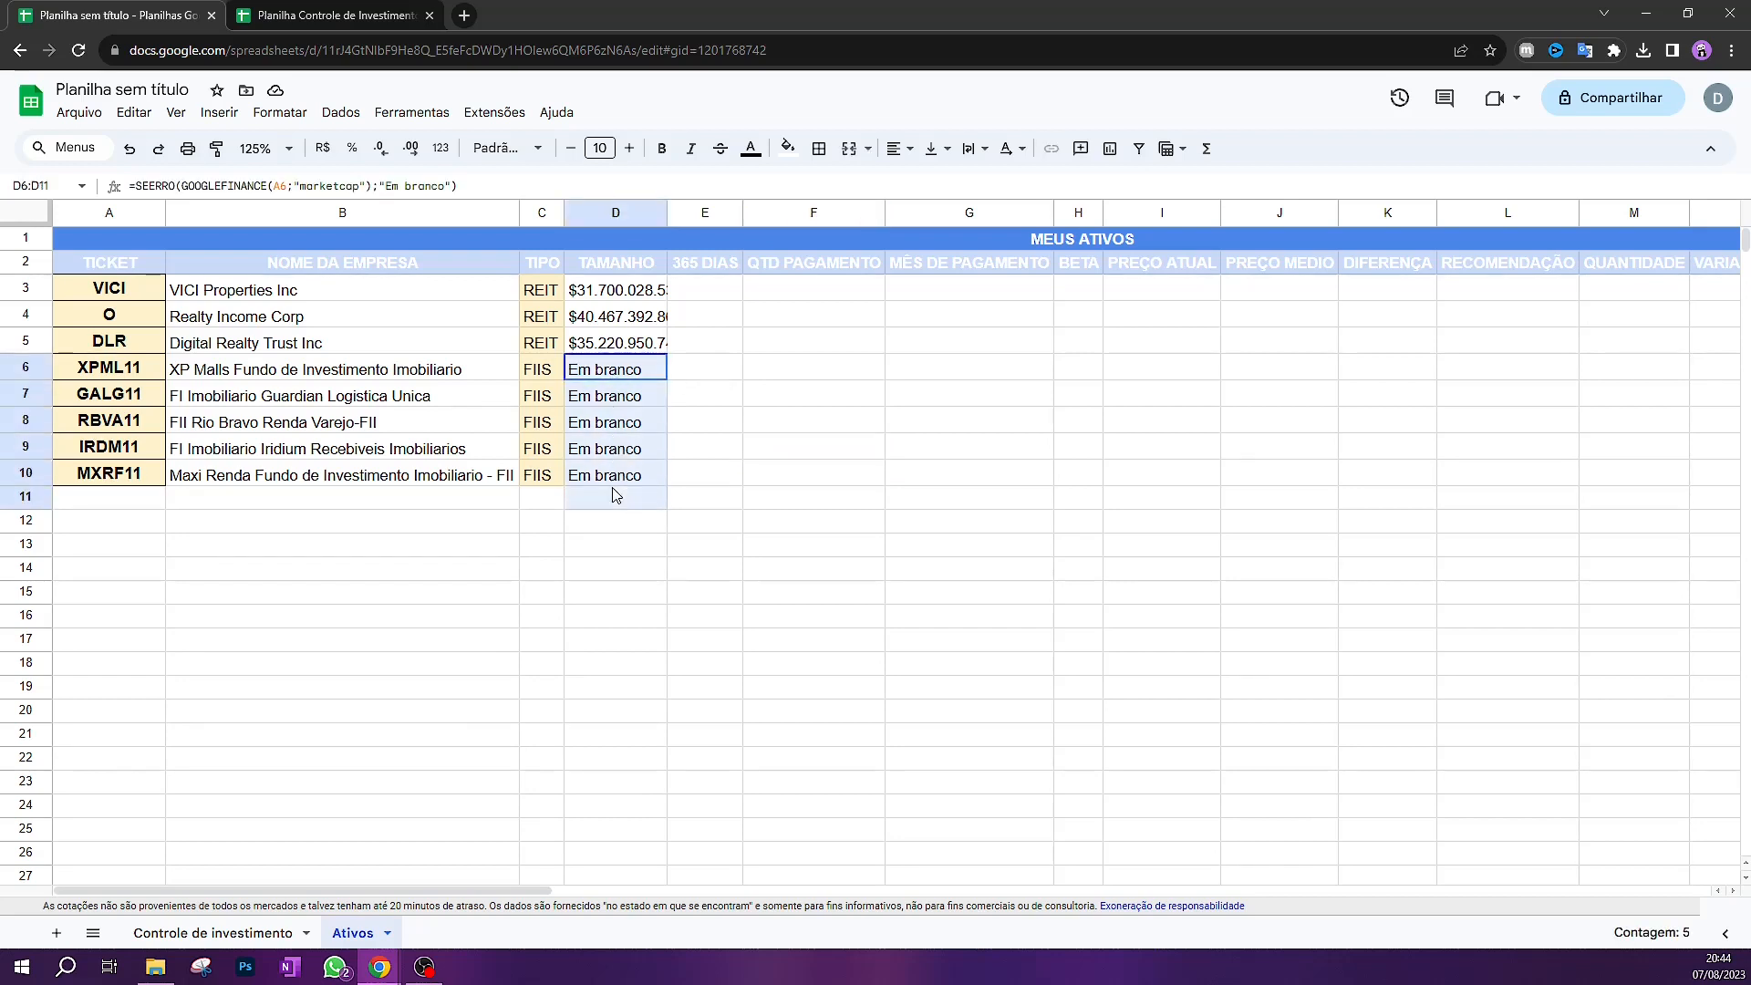
left_click(754, 446)
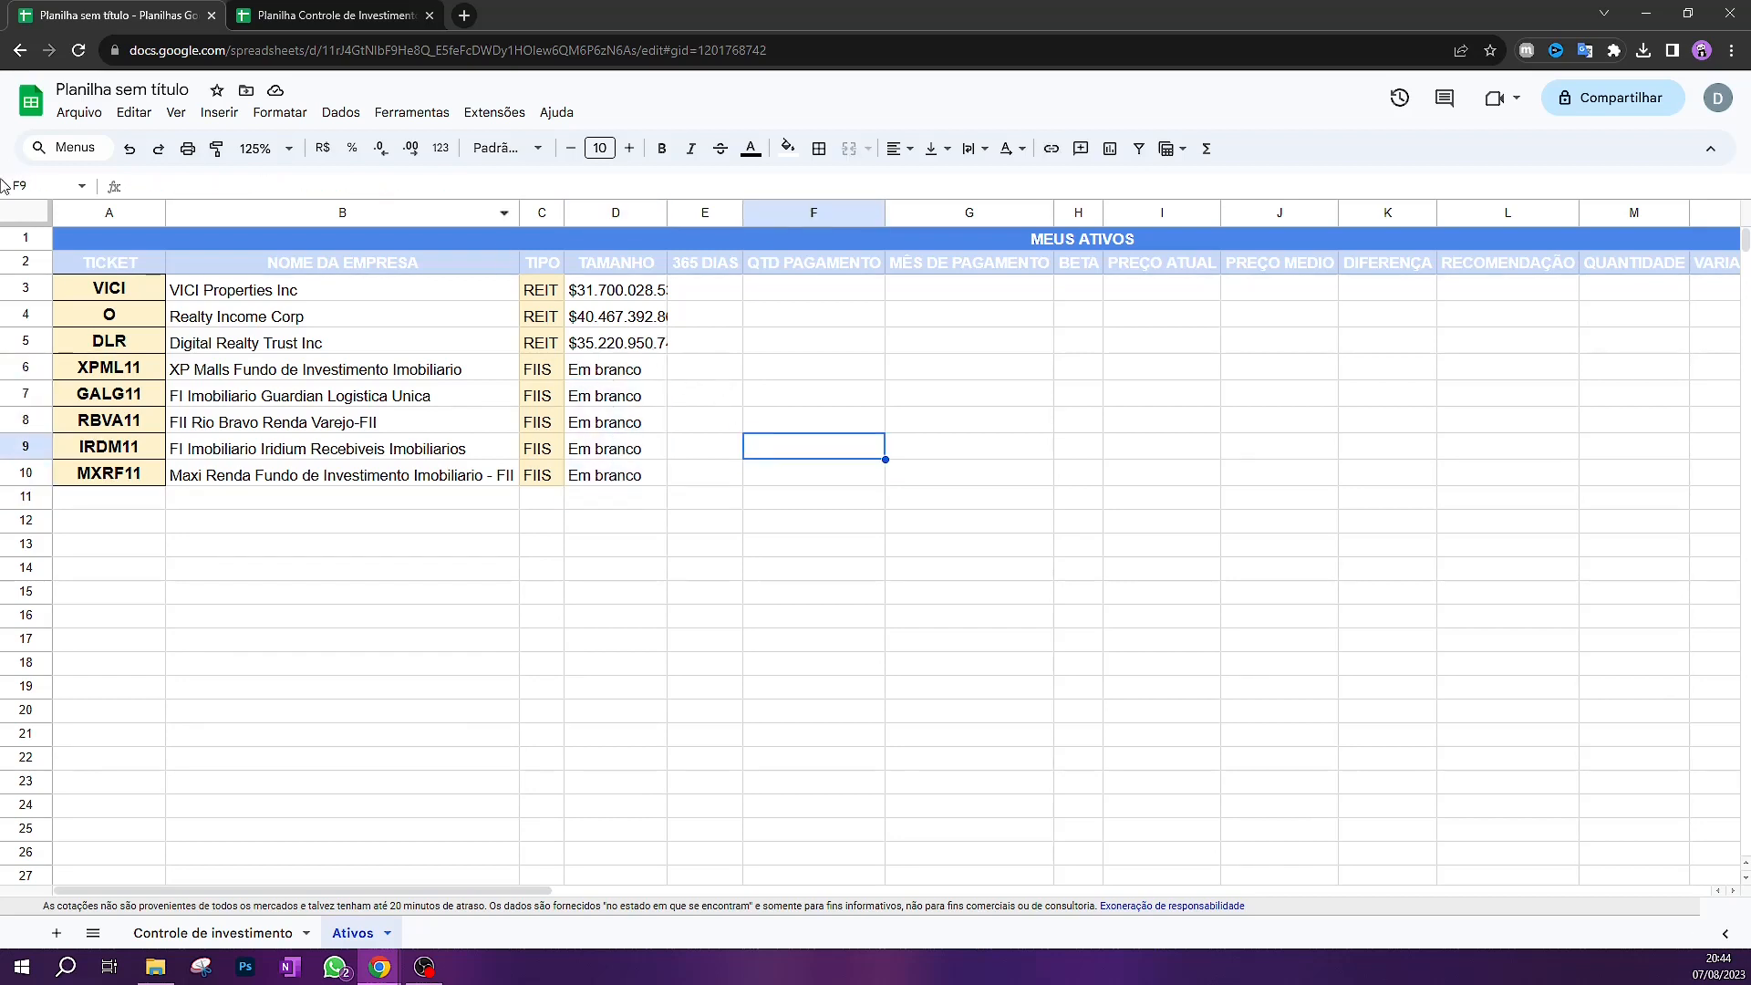
Auto-fit all column widths again so the dollar amounts in TAMANHO fit
left_click(40, 217)
double_click(167, 209)
left_click(749, 288)
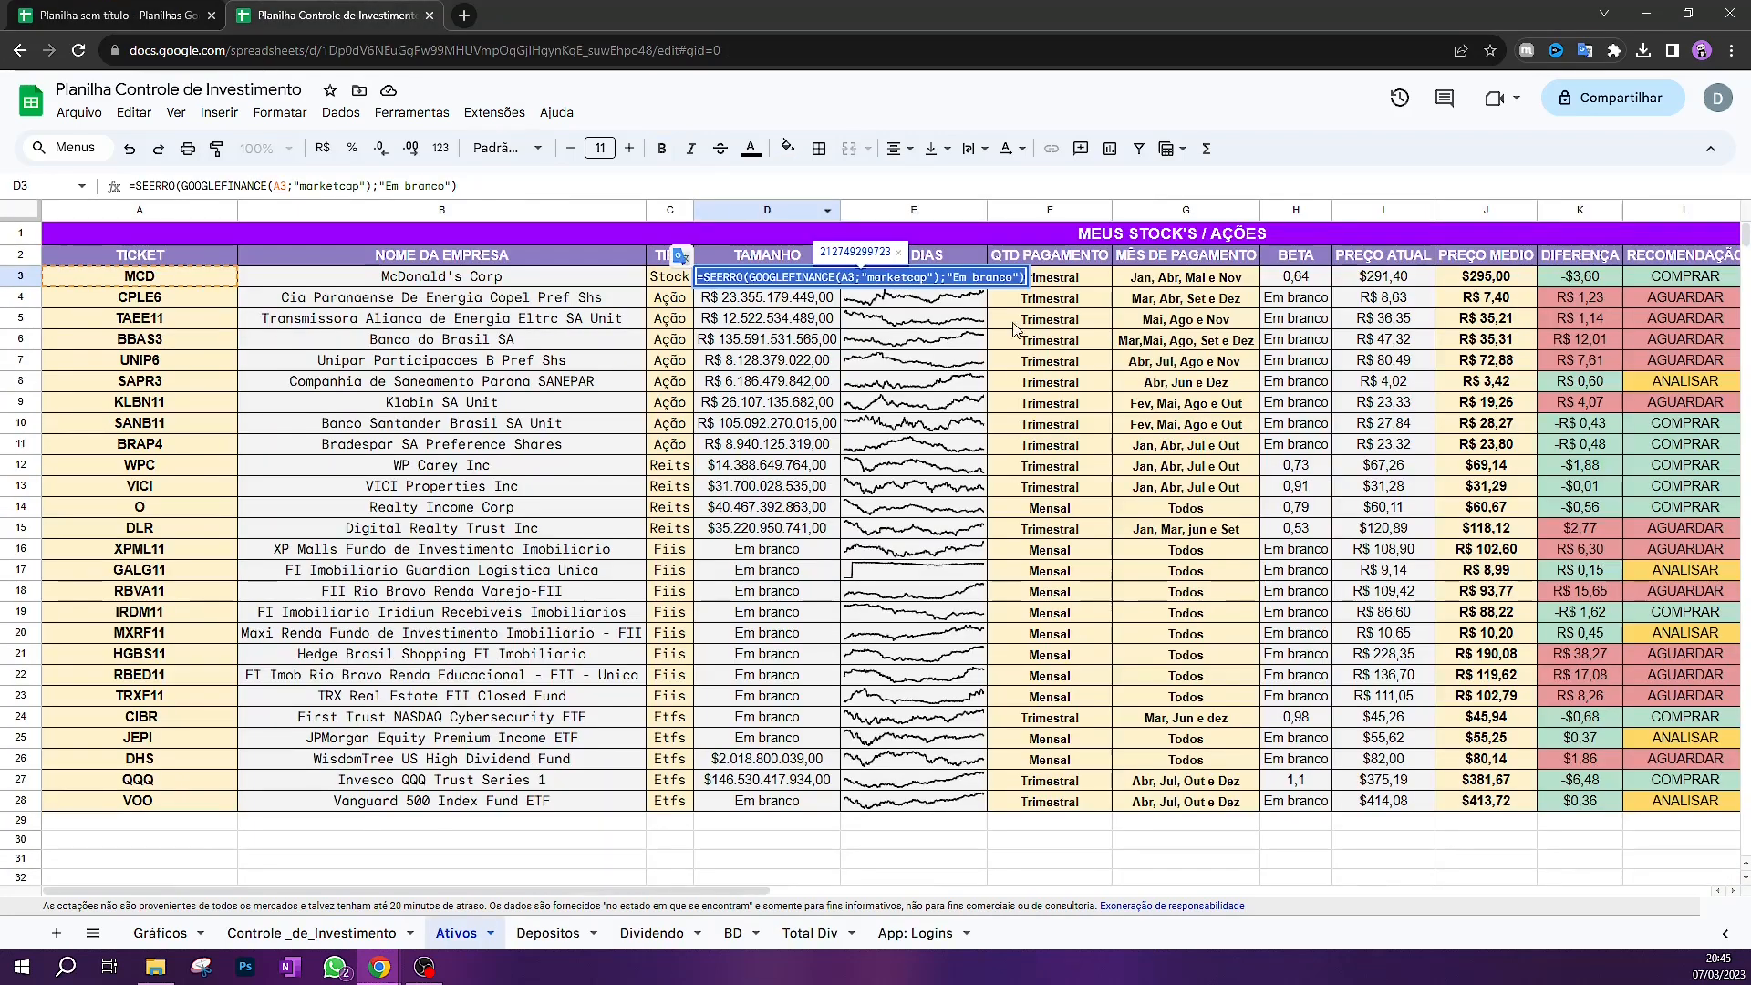
Copy the 365 DIAS formula from the reference spreadsheet and enter =SPARKLINE(GOOGLEFINANCE(A3;"price";HOJE()-365;HOJE())) in E3 of the new sheet
left_click(333, 14)
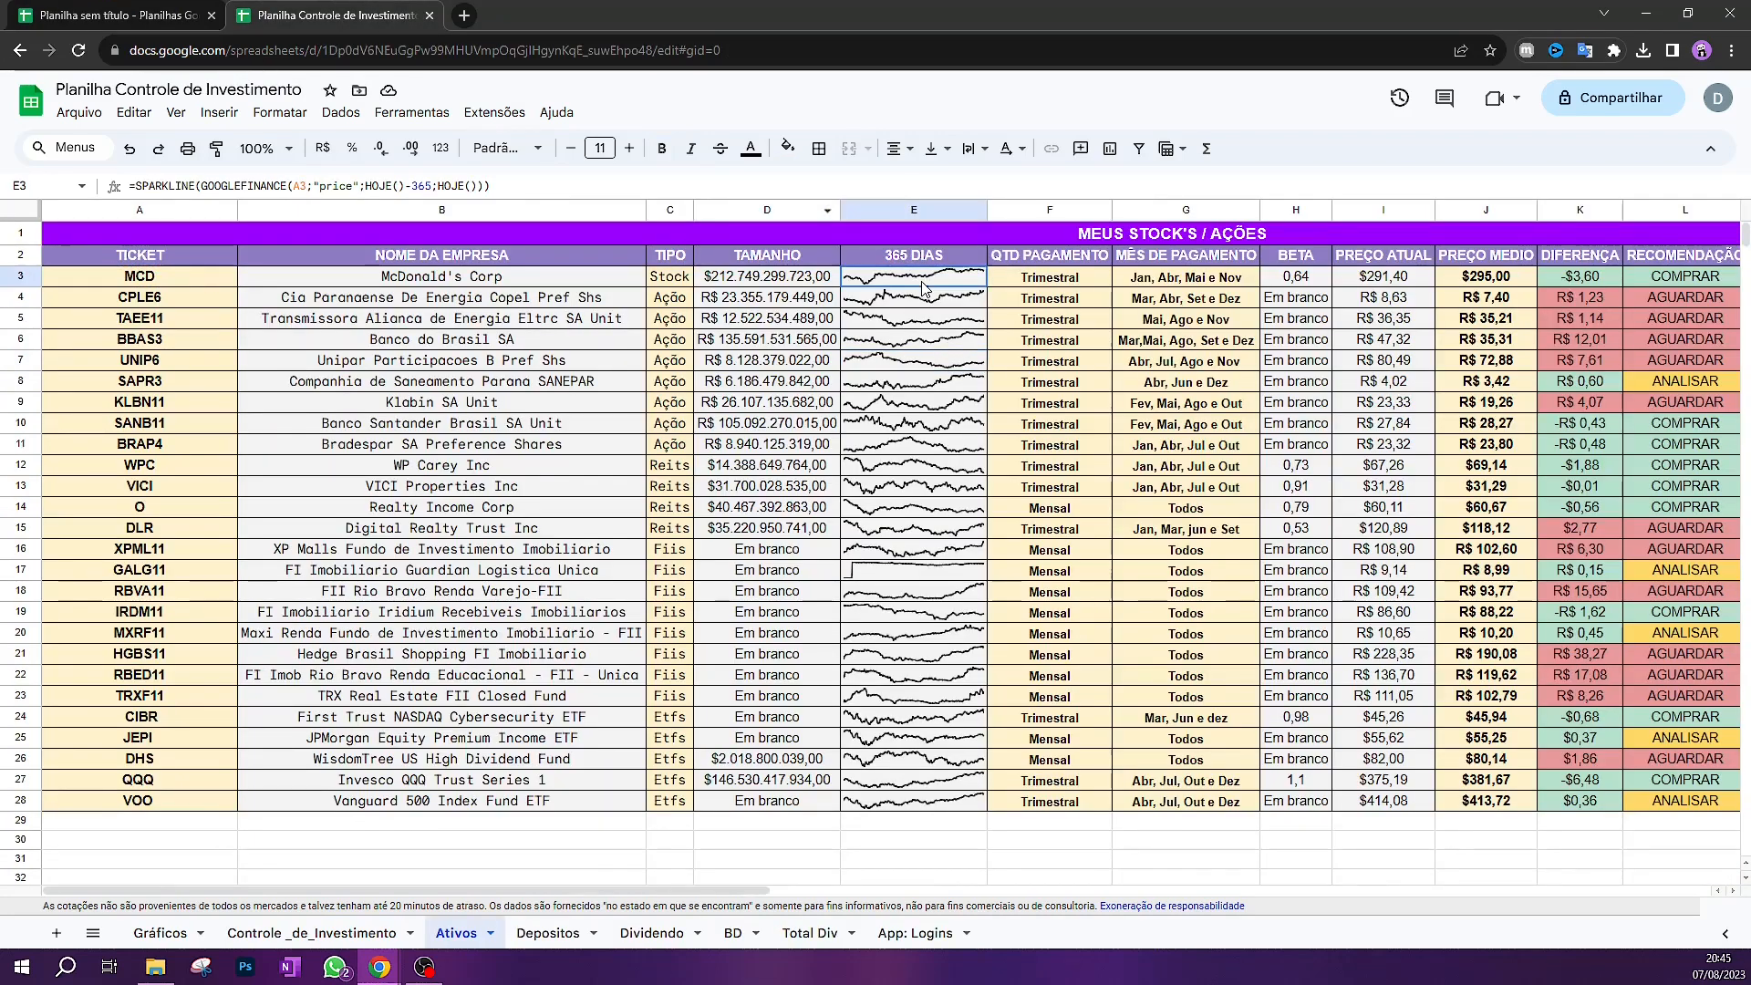
double_click(924, 280)
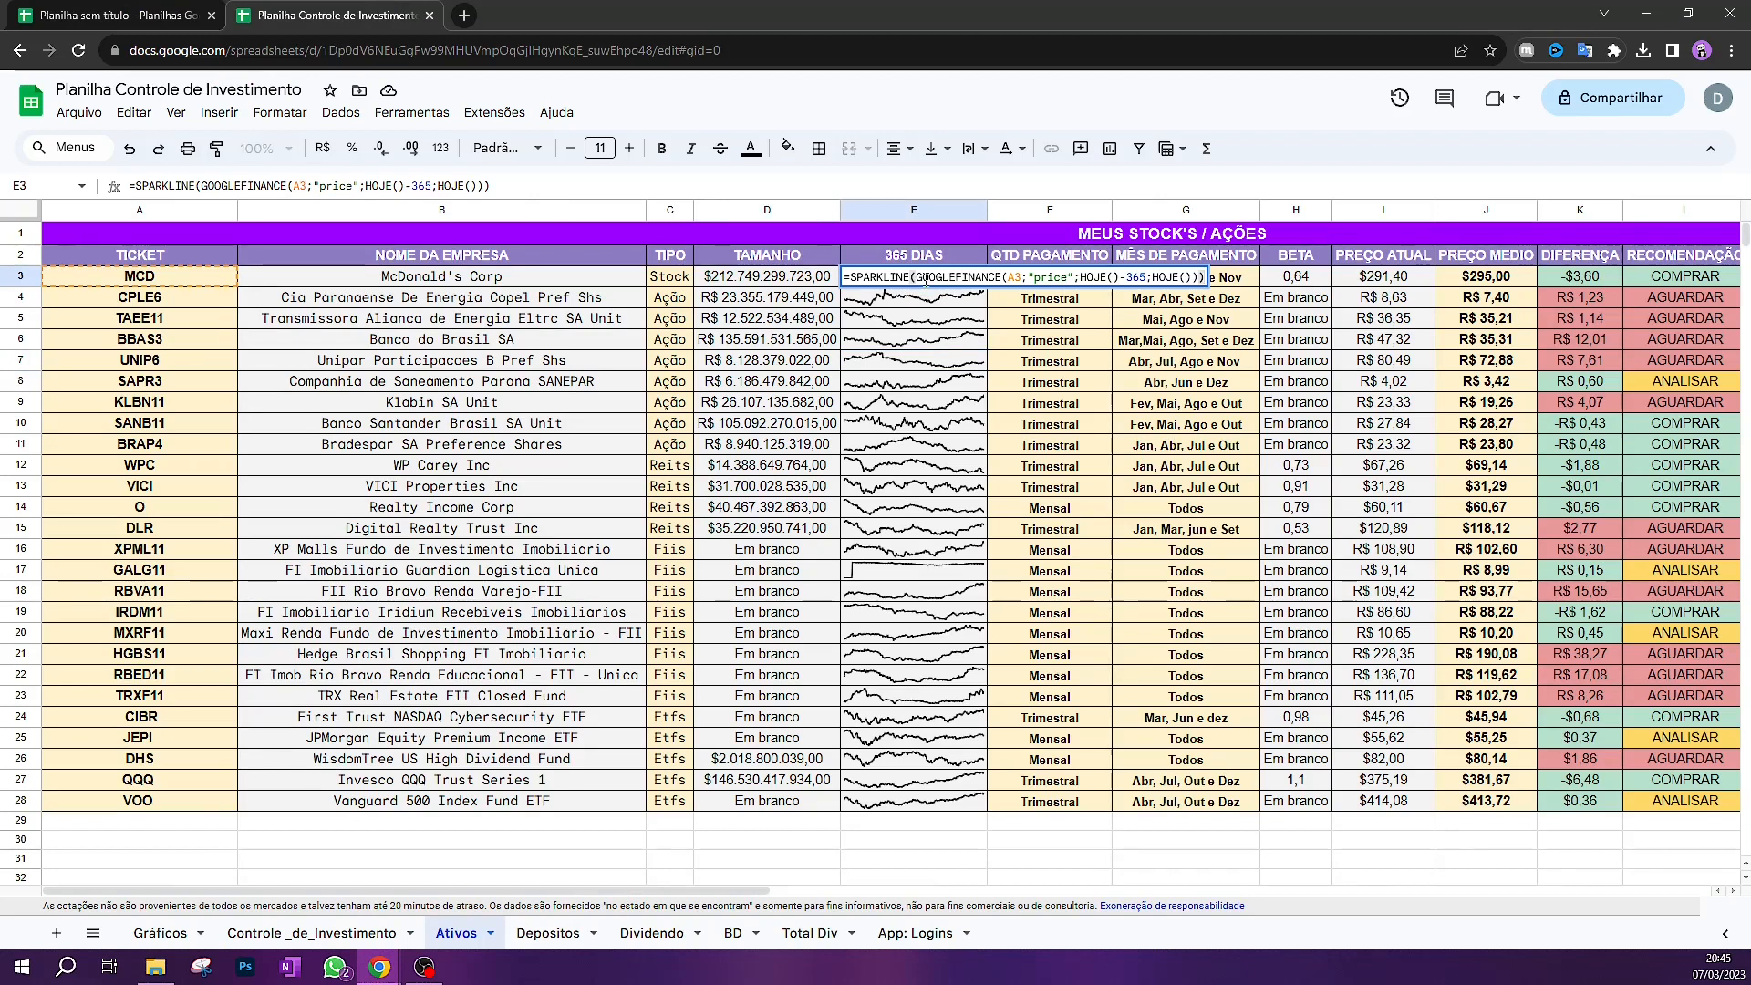
left_click_drag(845, 277, 1215, 278)
key("ctrl+c")
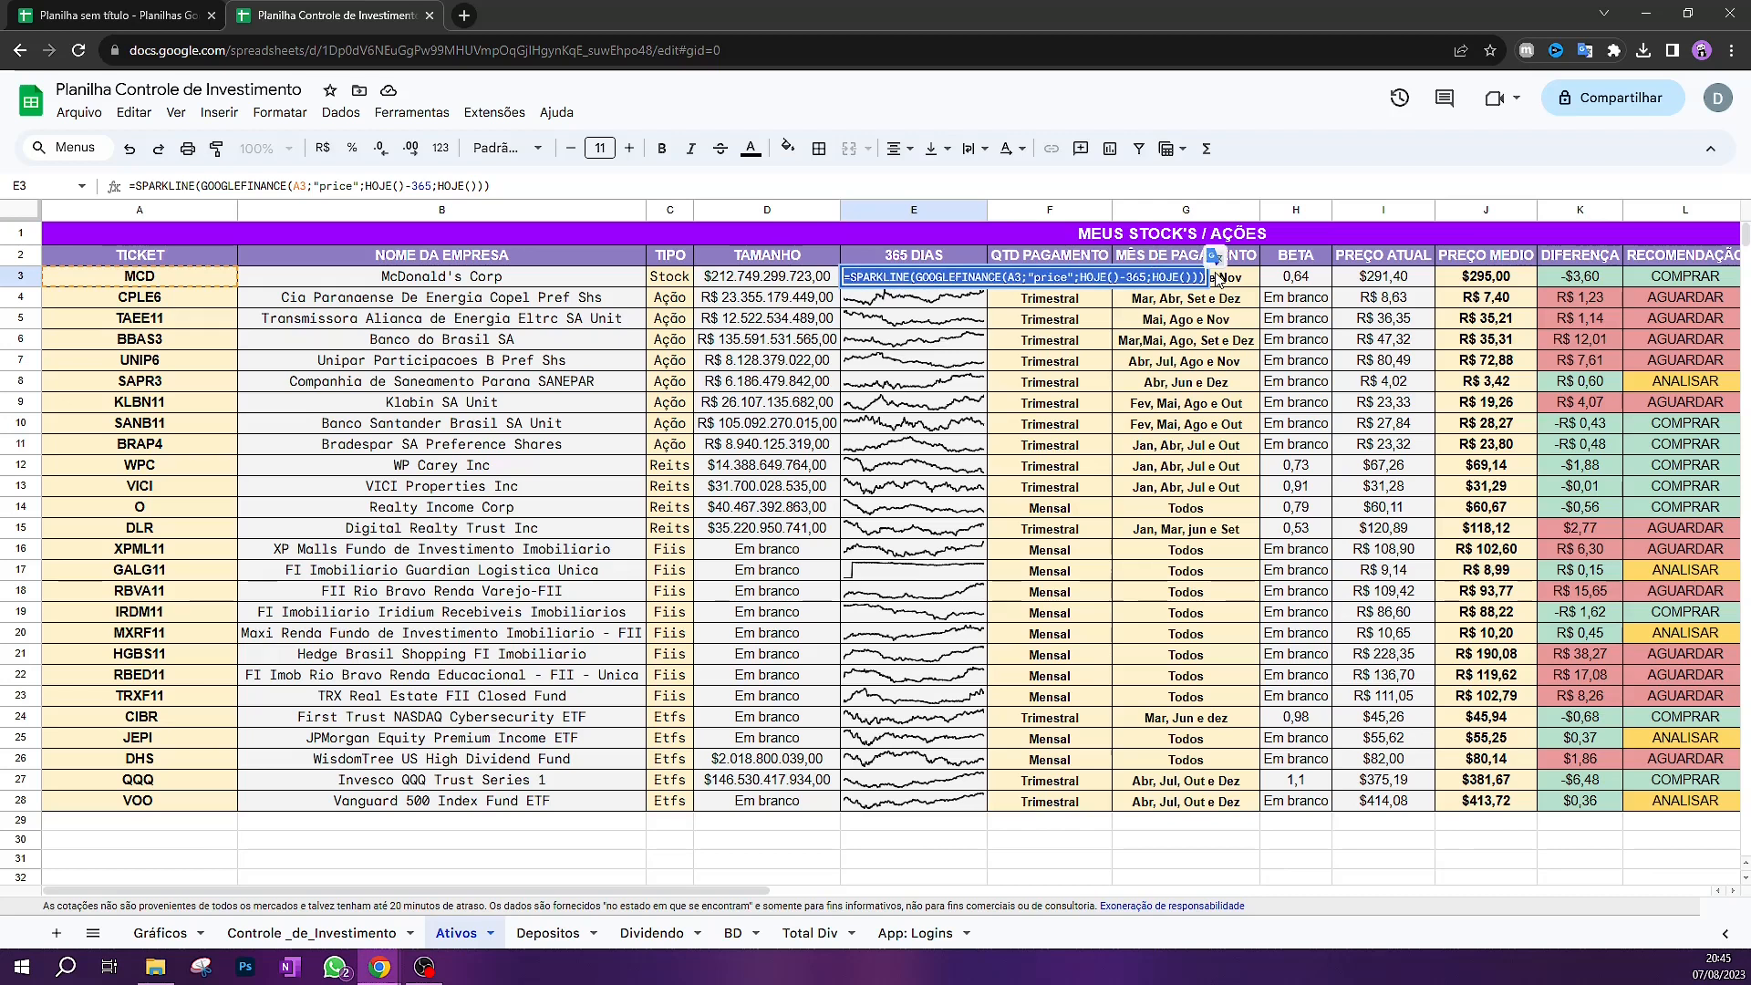
left_click(119, 15)
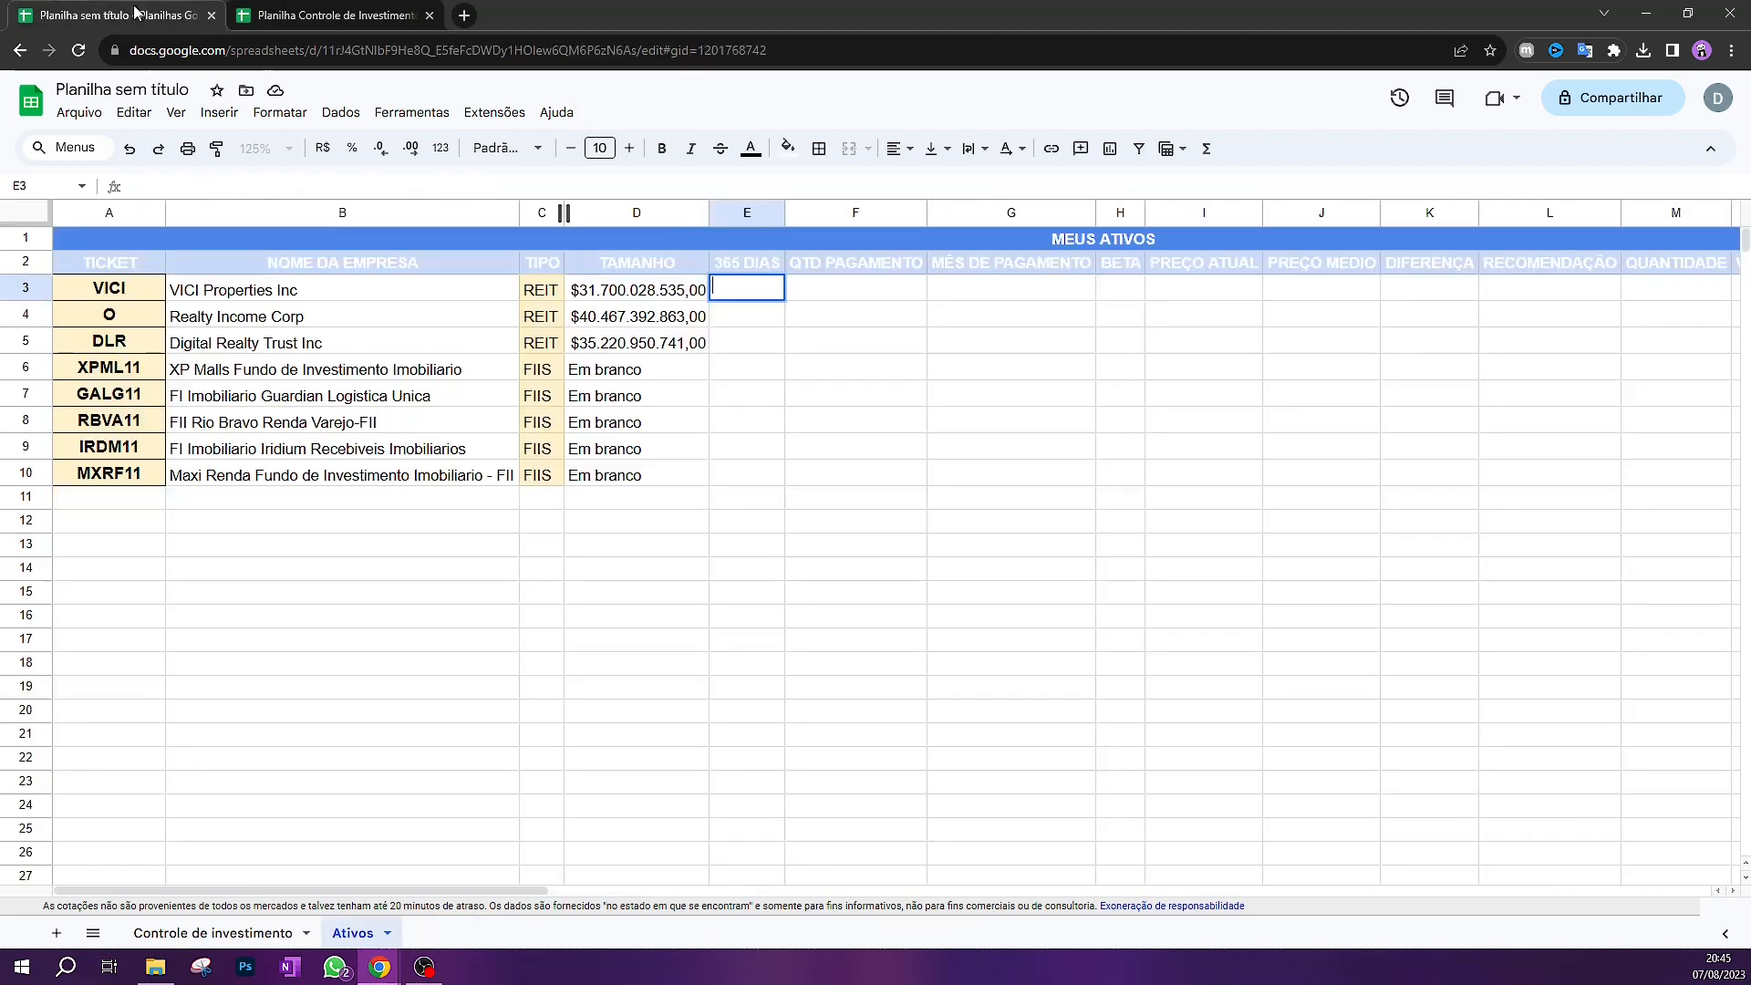
double_click(754, 286)
key("ctrl+v")
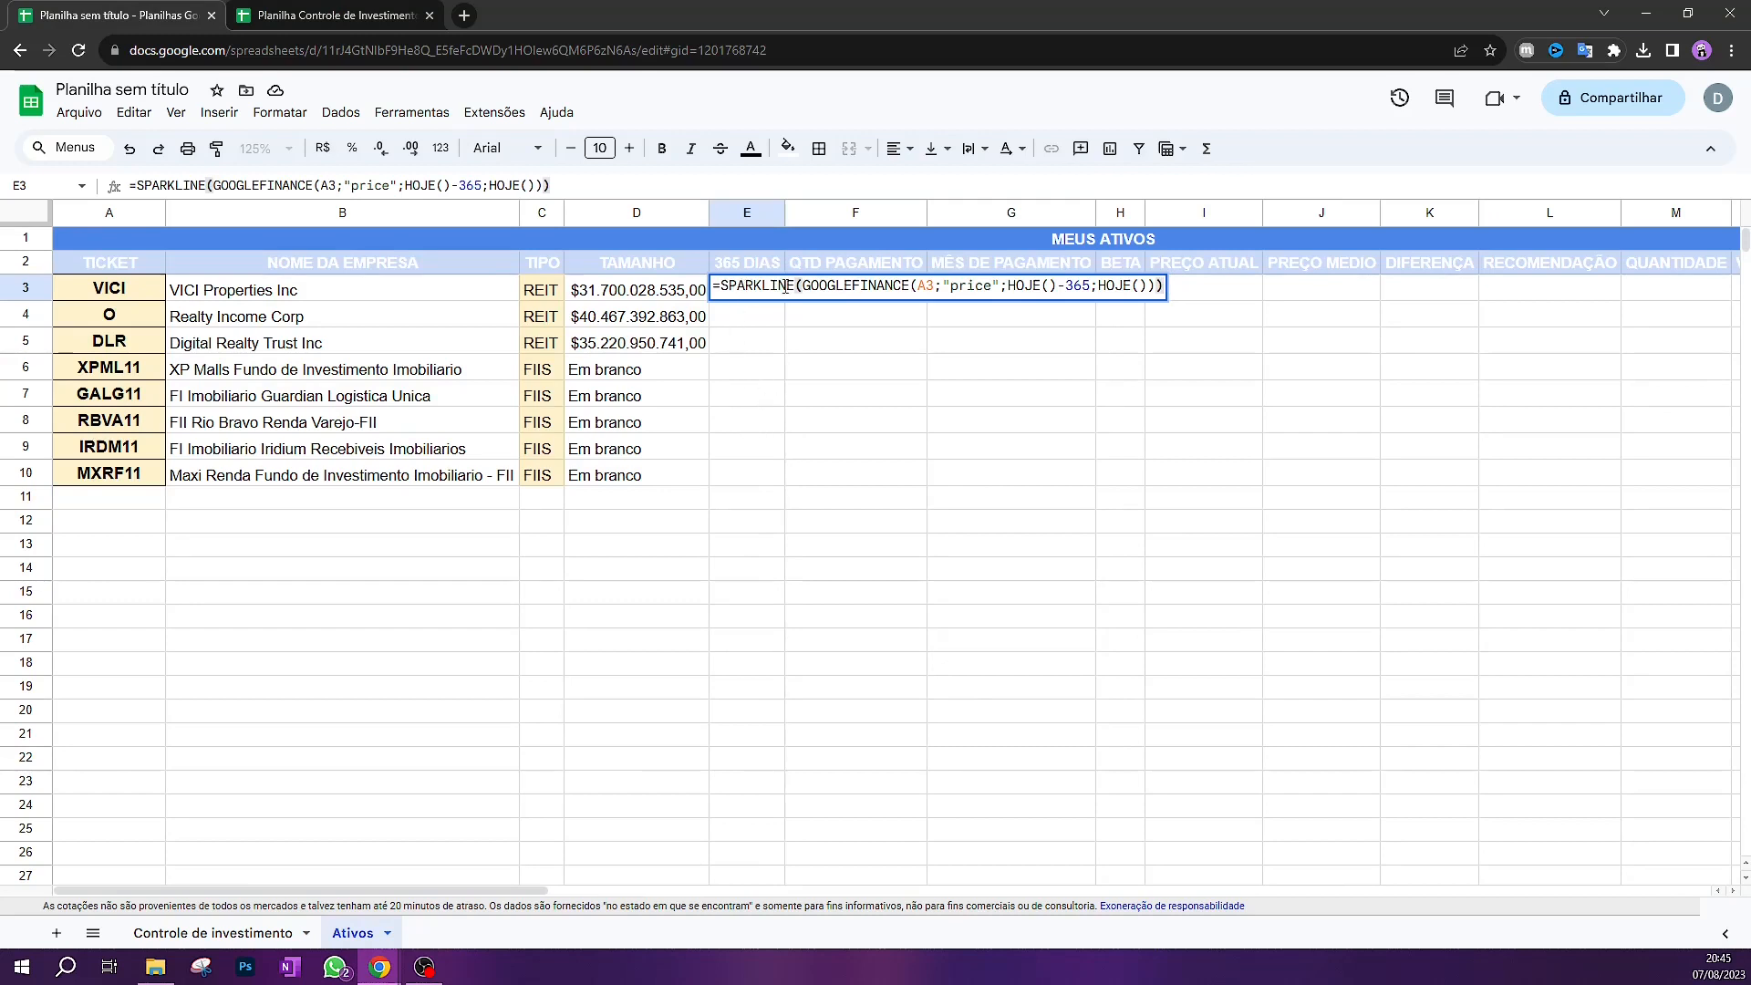
left_click_drag(799, 285, 723, 286)
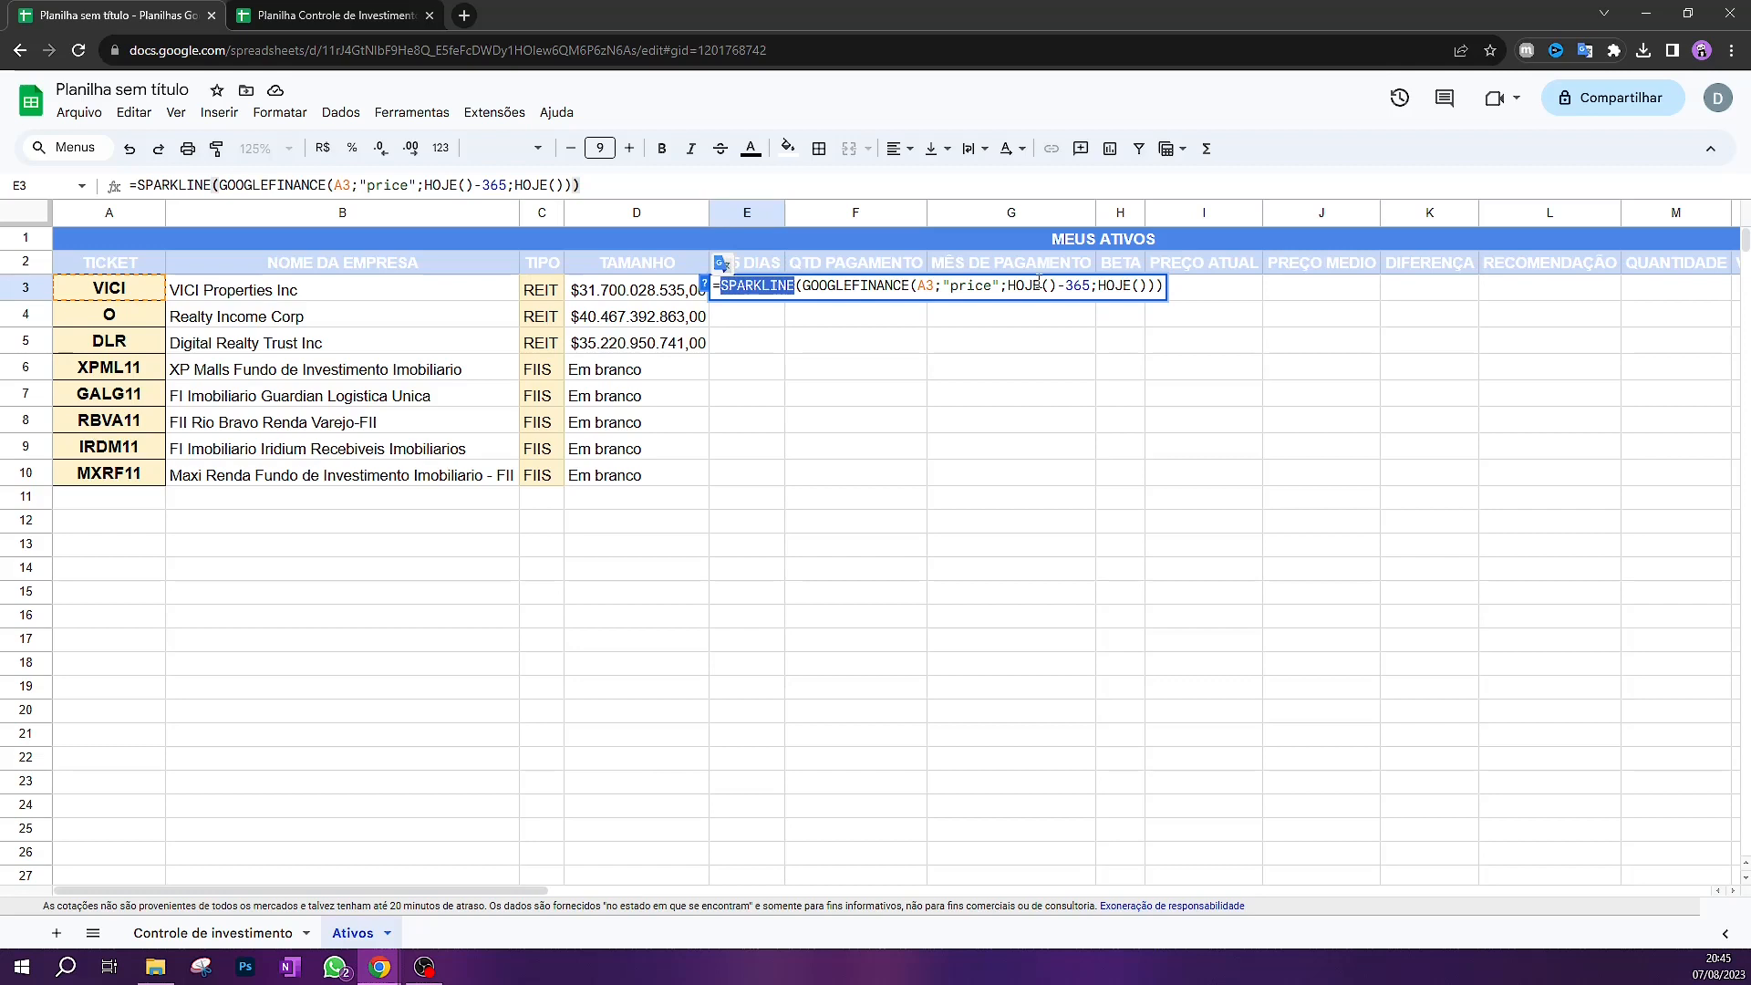
left_click_drag(944, 286, 996, 283)
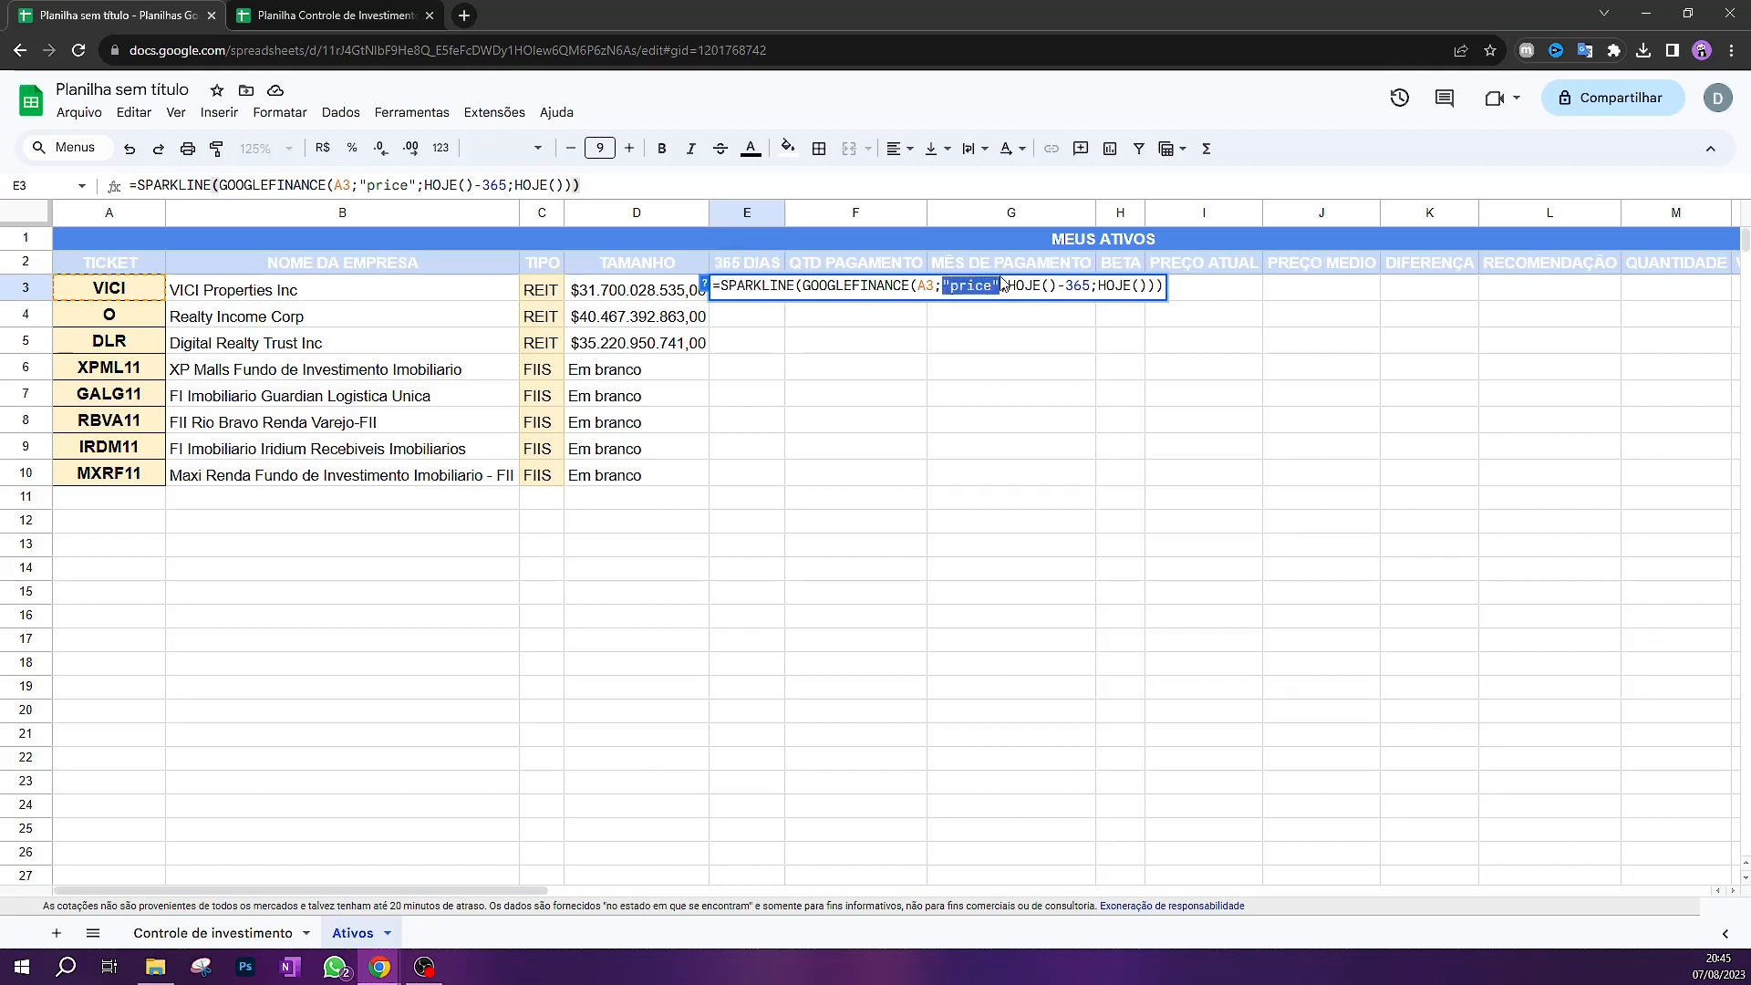
left_click_drag(1057, 285, 1092, 285)
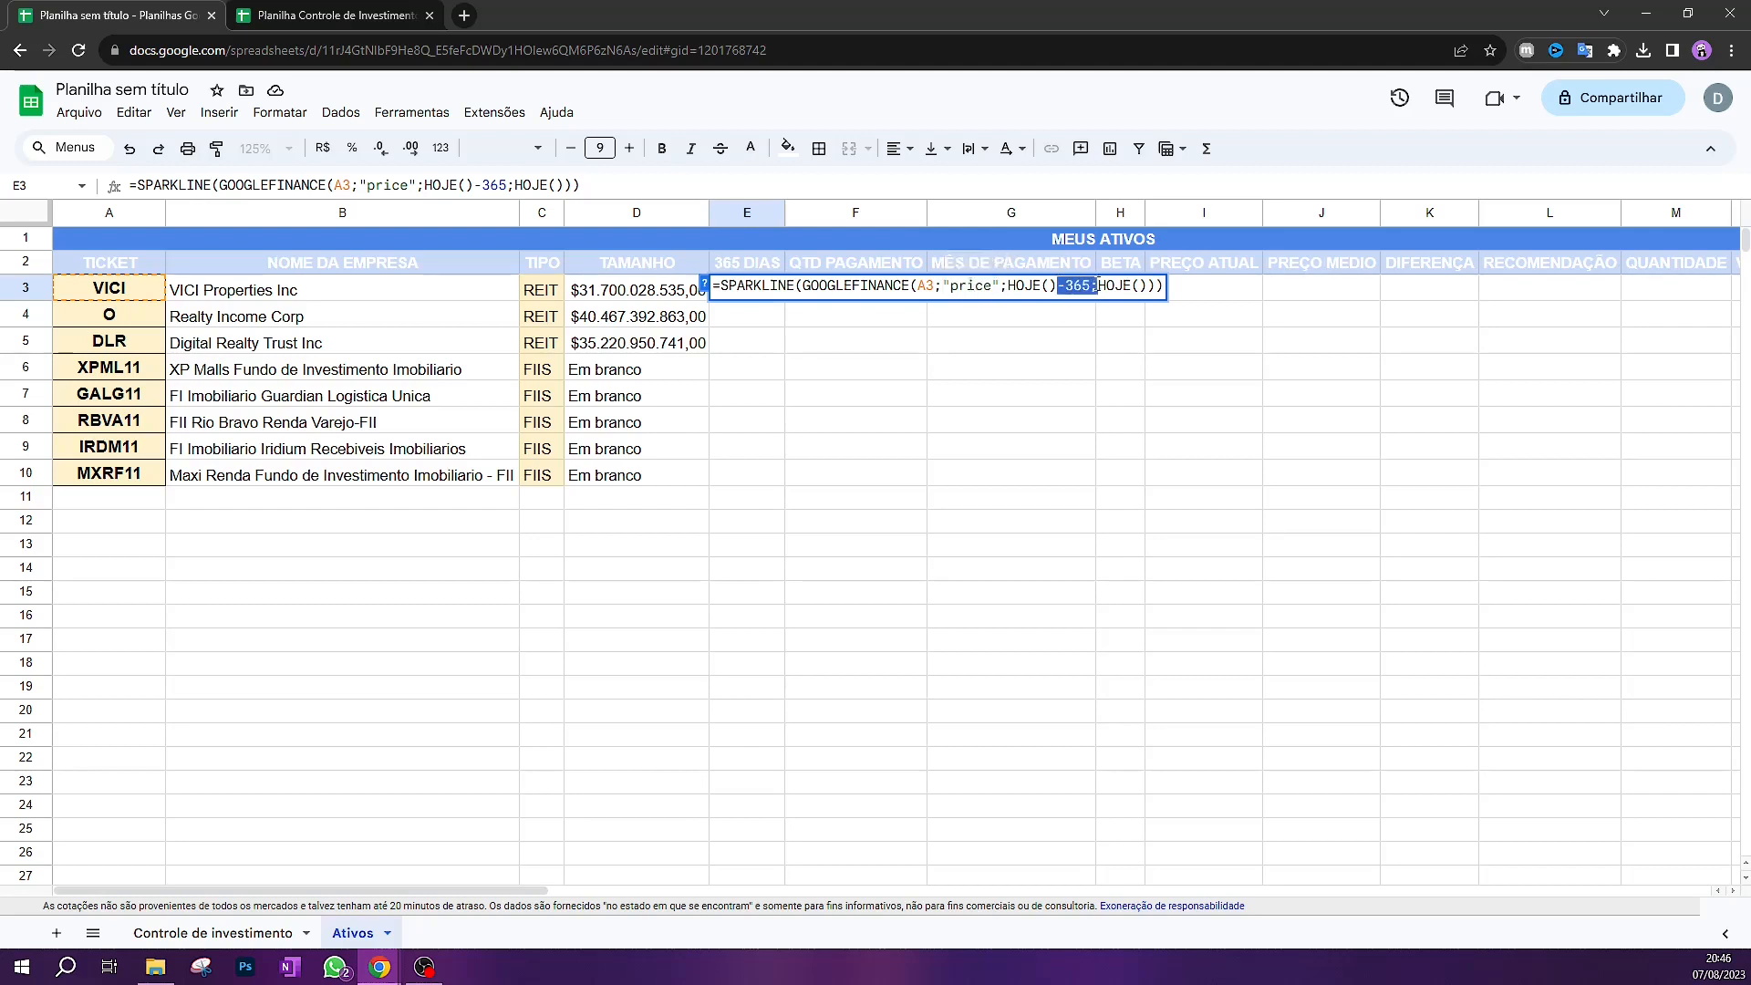
left_click(1159, 288)
key("Return")
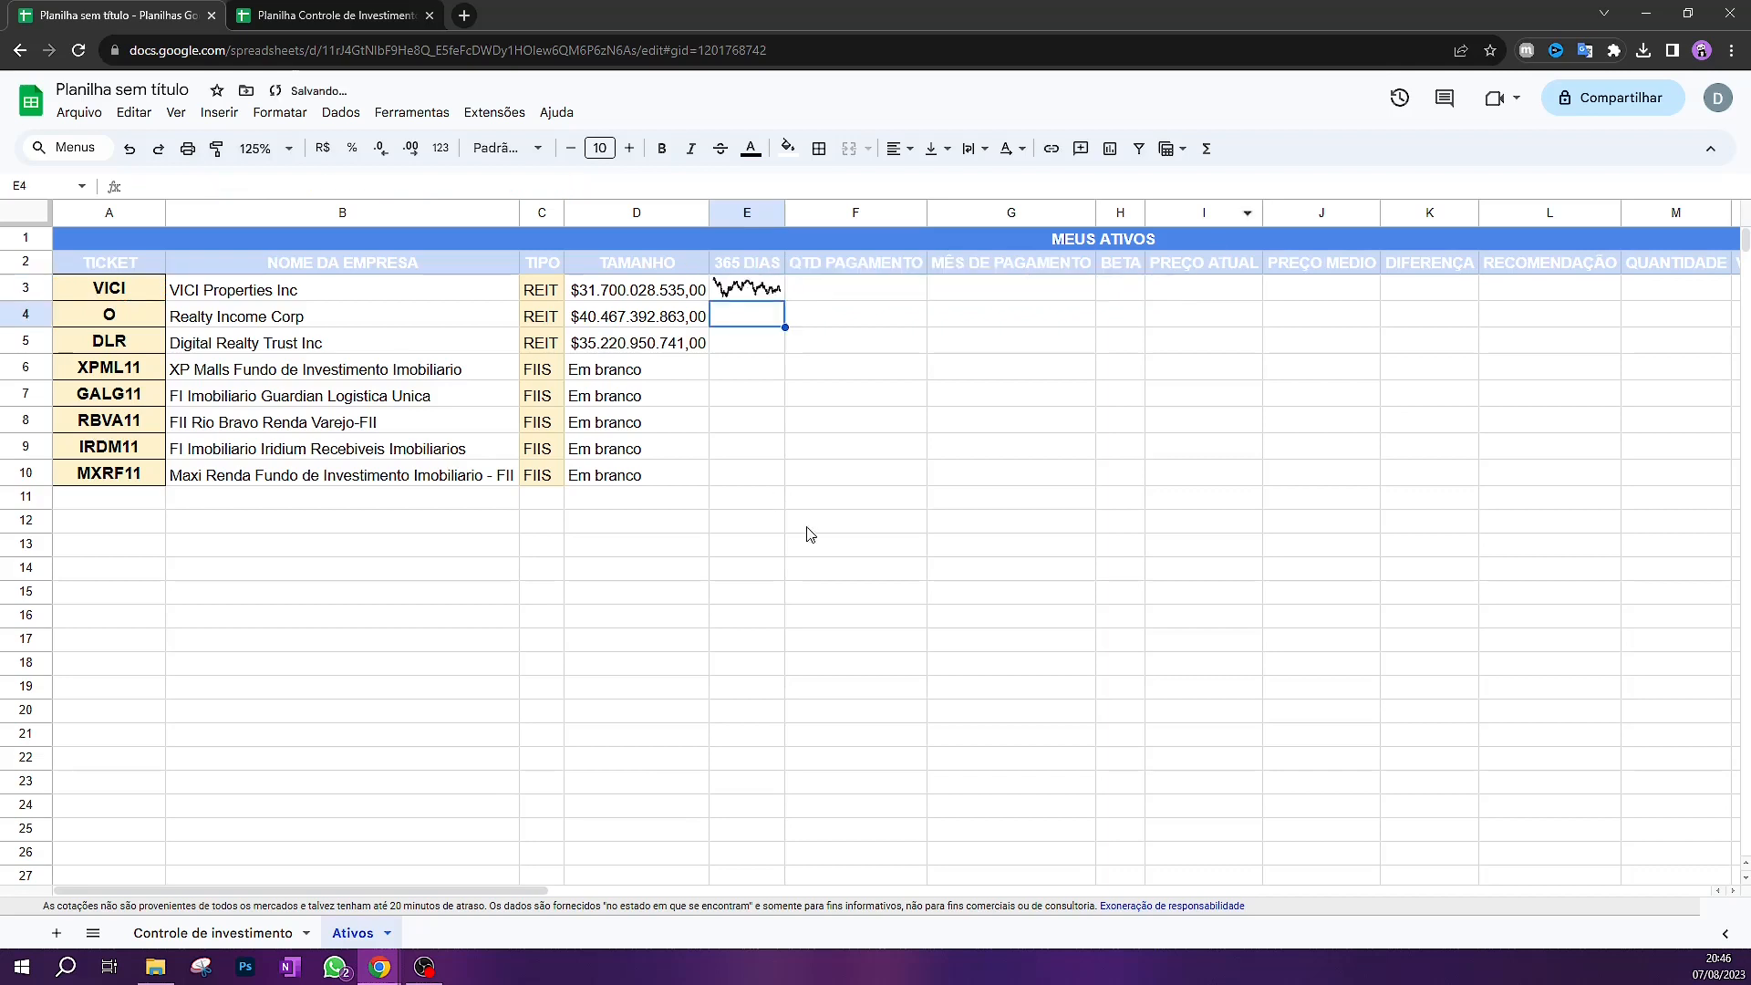
Widen the 365 DIAS column slightly and fill the sparkline formula from E3 down through E10
left_click_drag(785, 212, 793, 211)
left_click(781, 292)
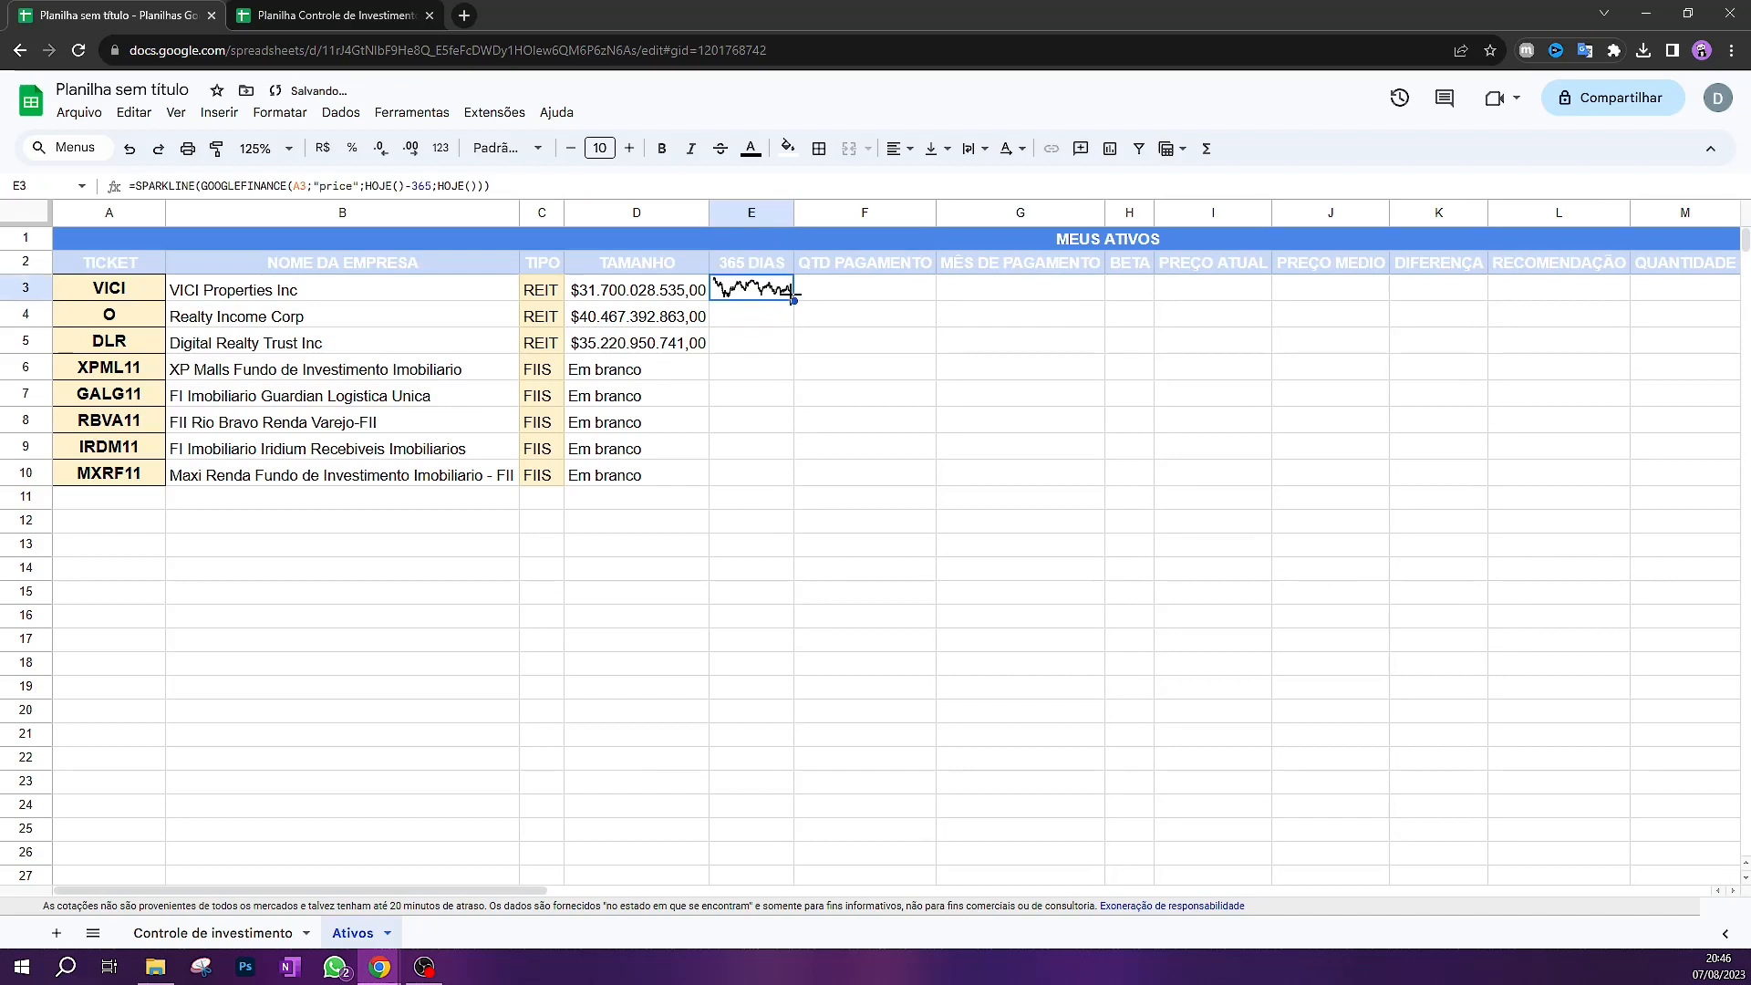
left_click_drag(794, 301, 778, 476)
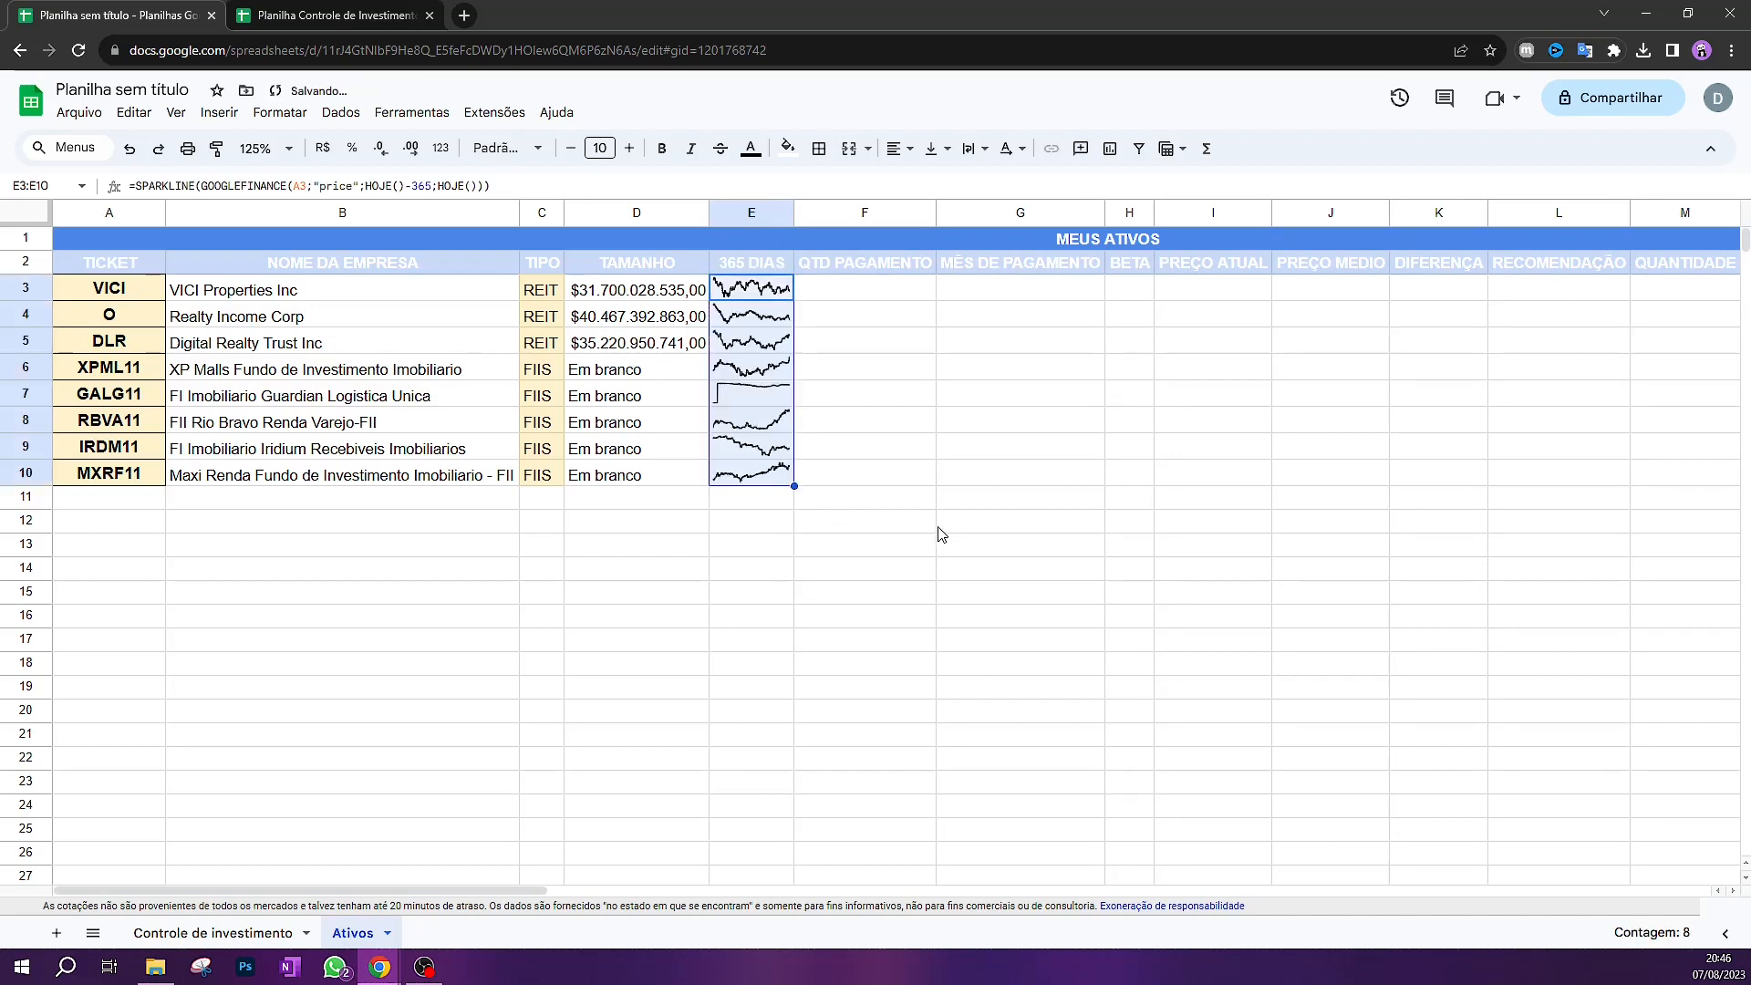
left_click(881, 426)
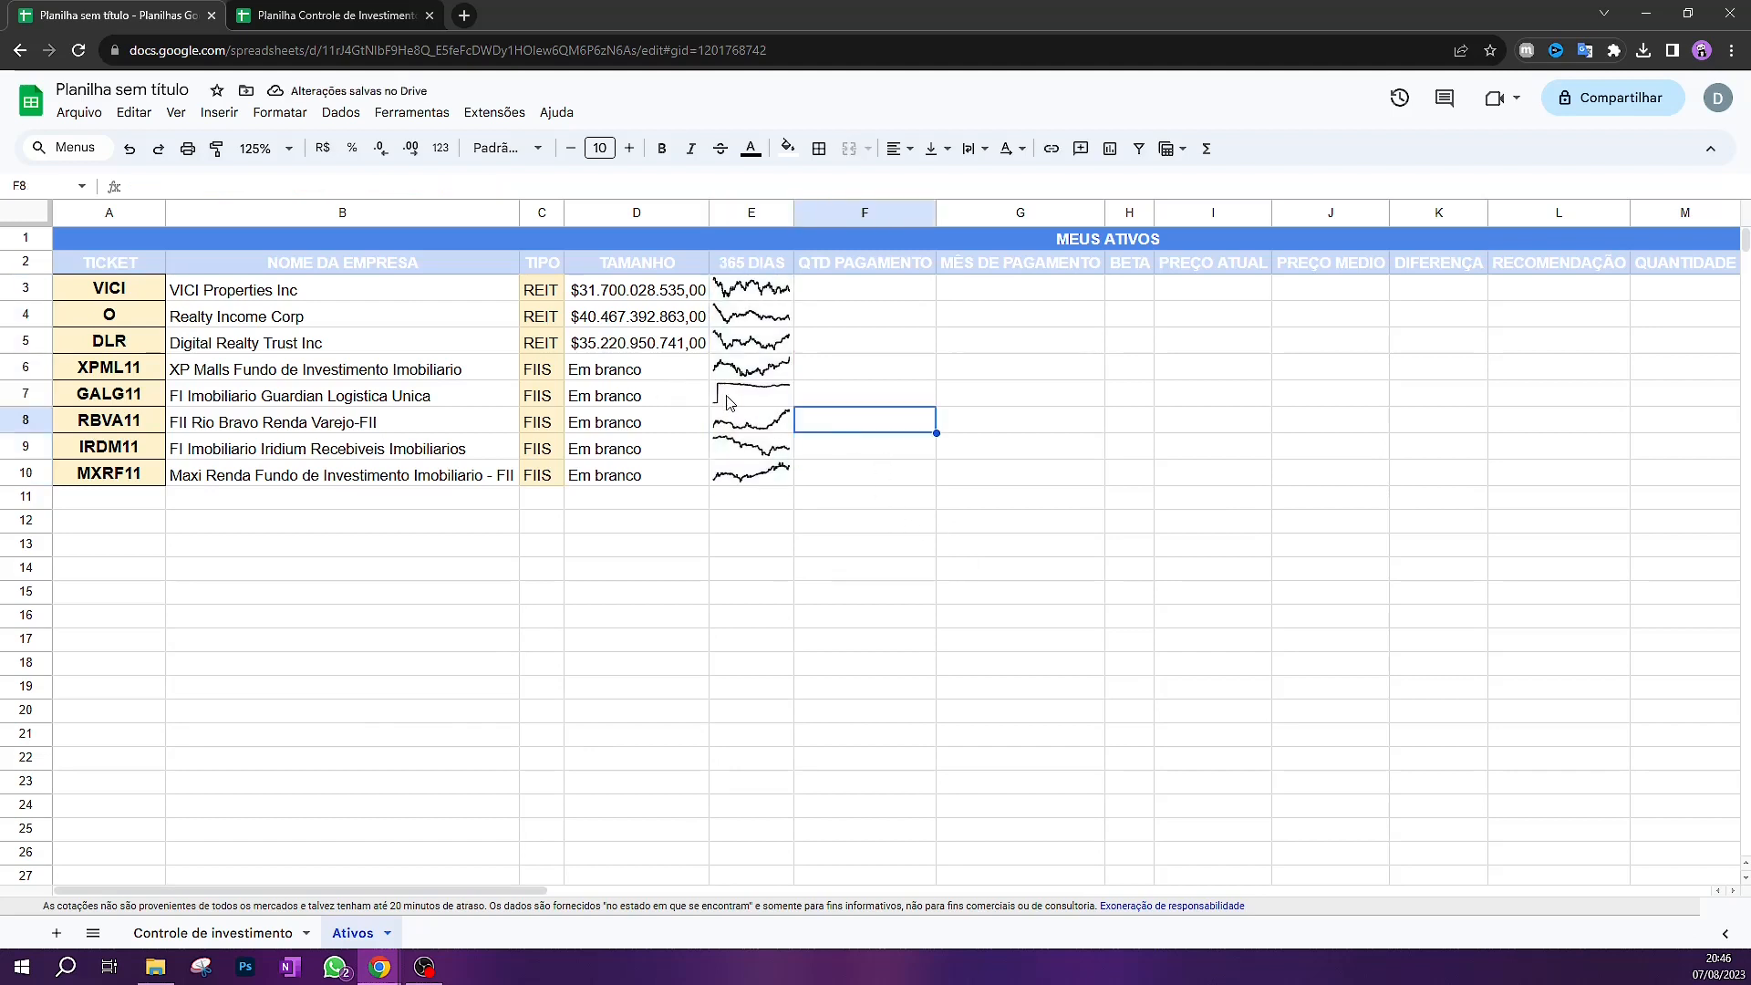
Check the GALG11 sparkline in E7, search Google for GALG11 in a new browser tab and show its one-year price chart
left_click(730, 402)
left_click(91, 402)
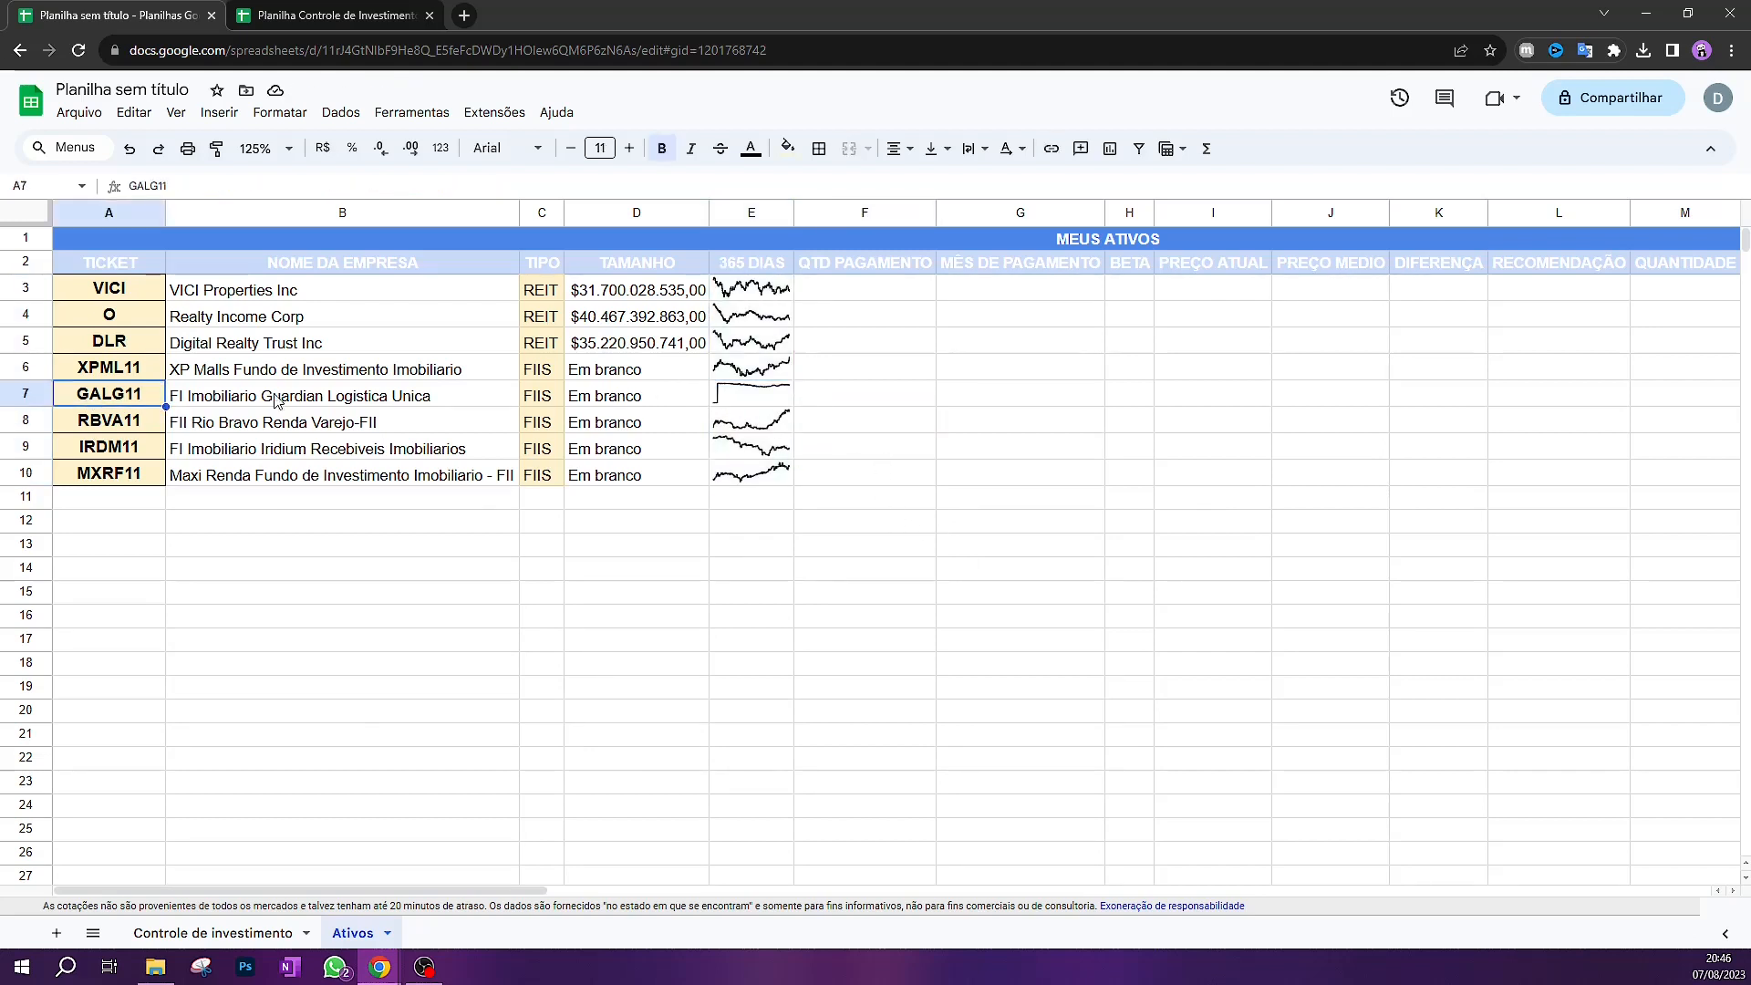
left_click(734, 407)
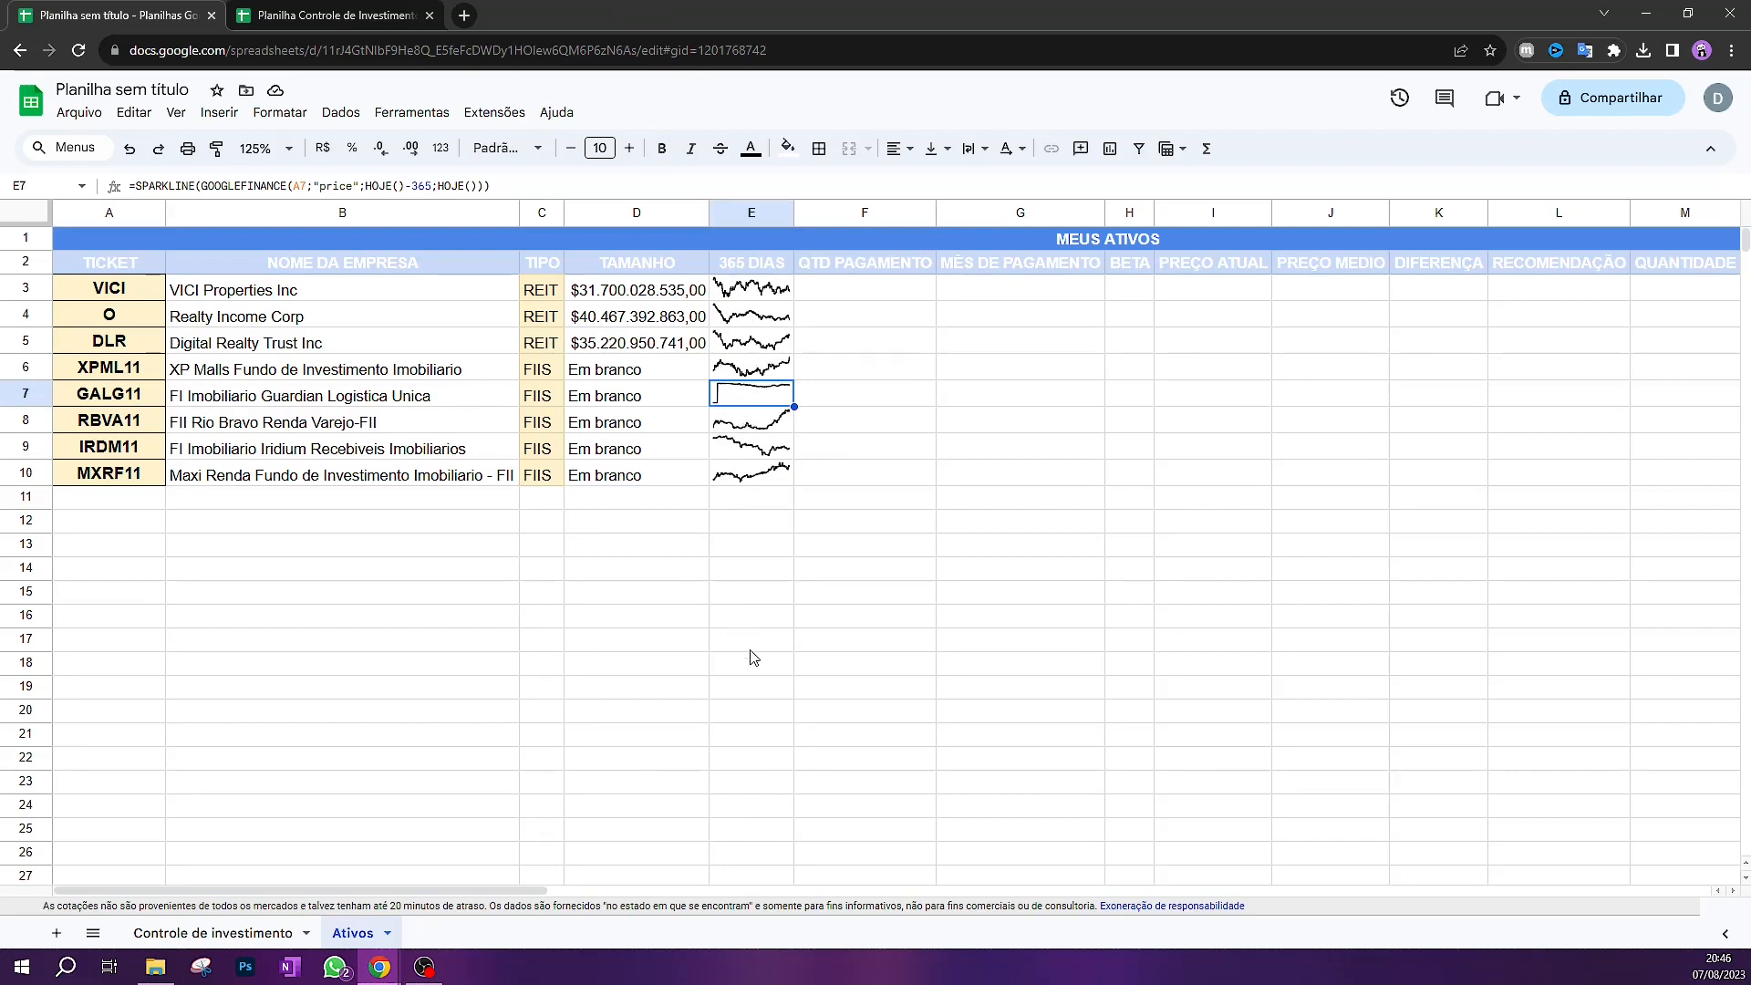
left_click(465, 15)
left_click(488, 53)
type("GALG11")
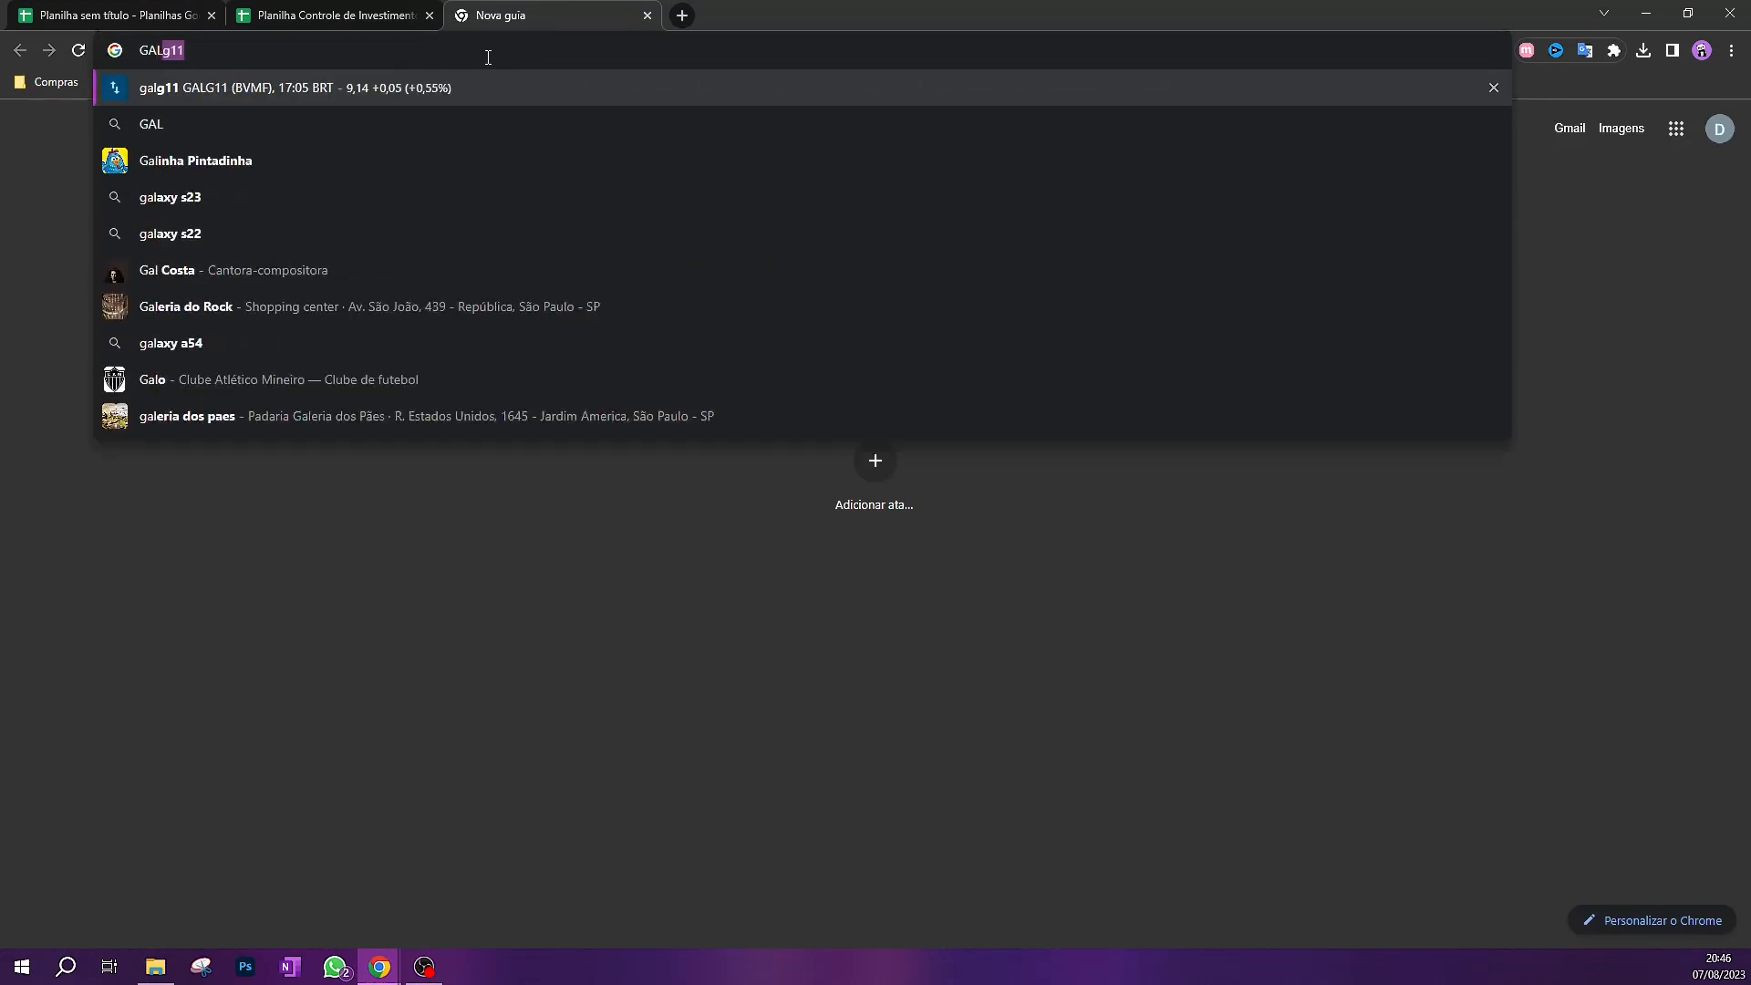
key("Return")
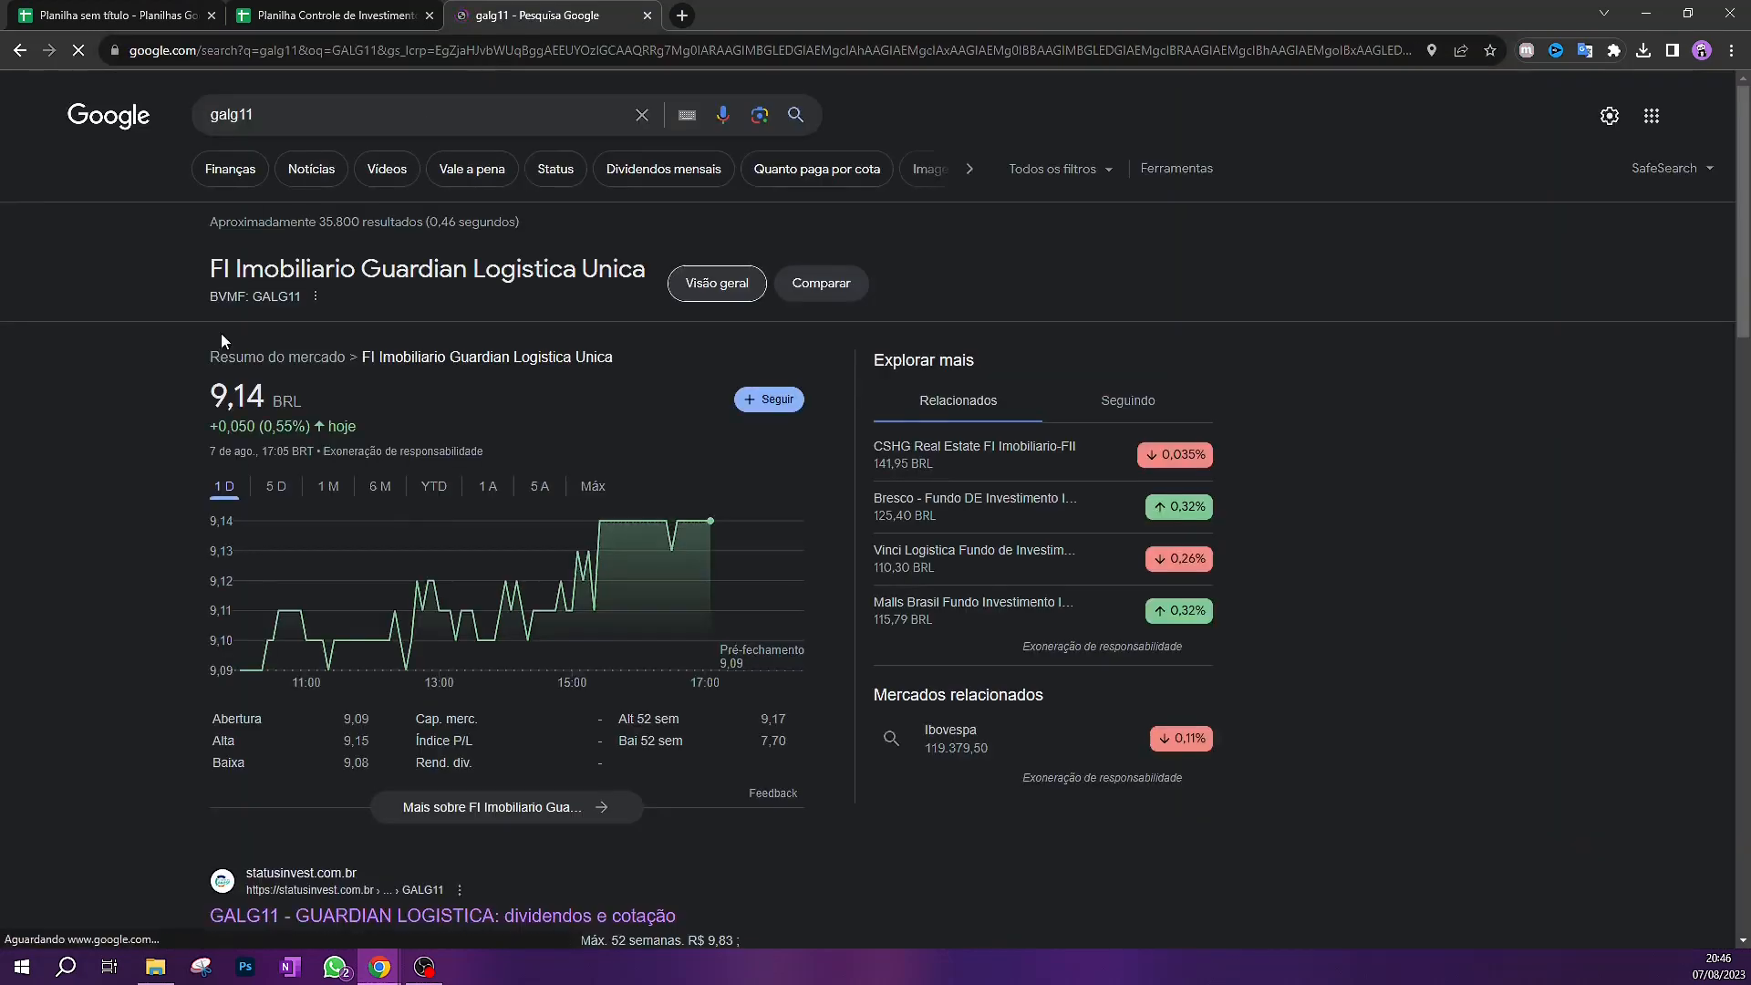
left_click(489, 493)
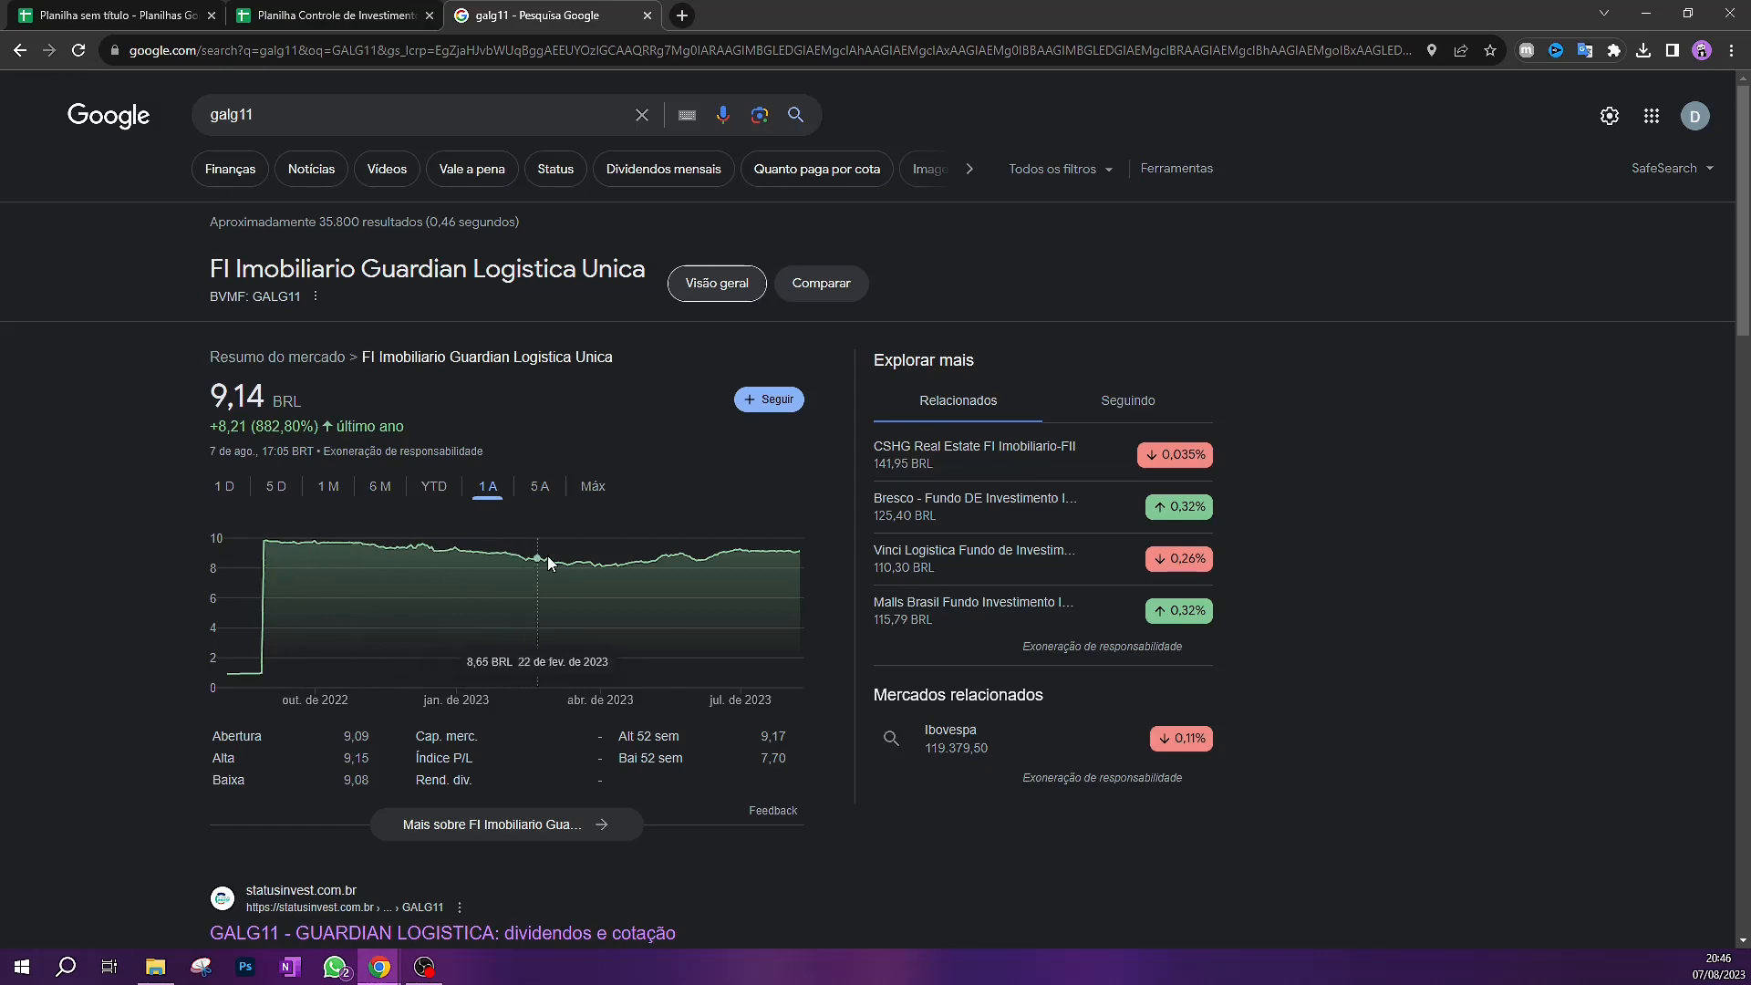
Compare the sparkline in E7 with the one-year Google chart for GALG11, and close the search tab
left_click(347, 14)
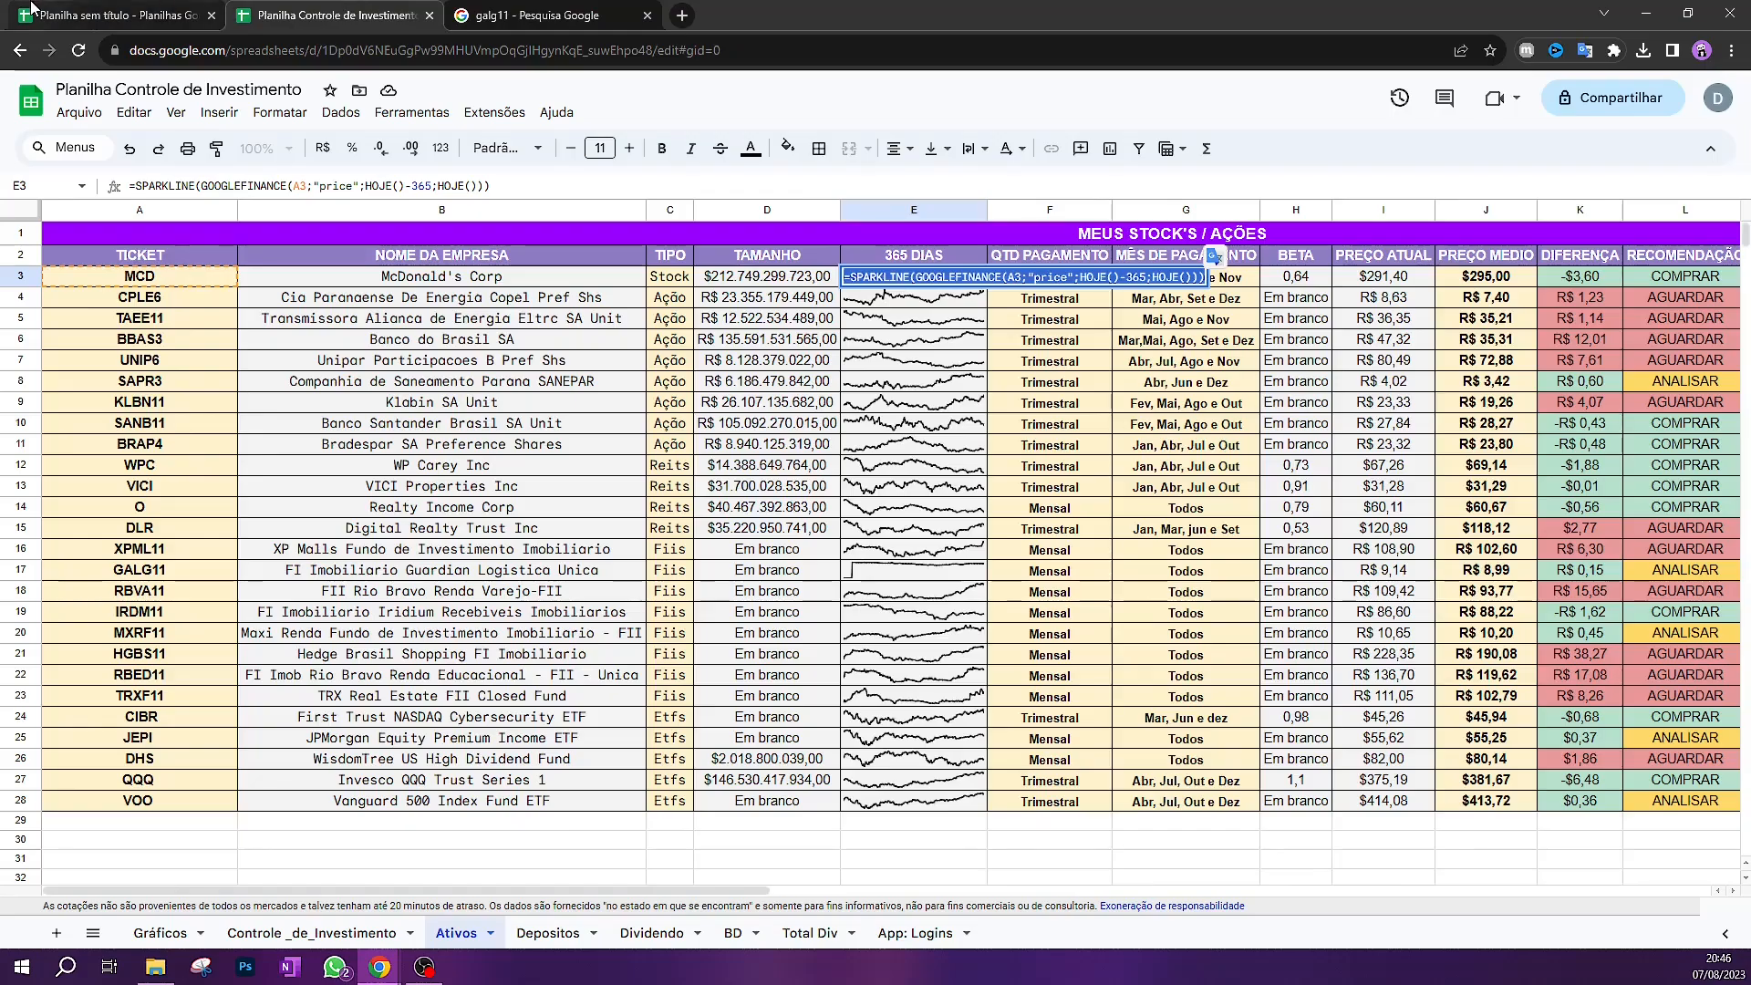
left_click(92, 14)
left_click(820, 502)
left_click(715, 401)
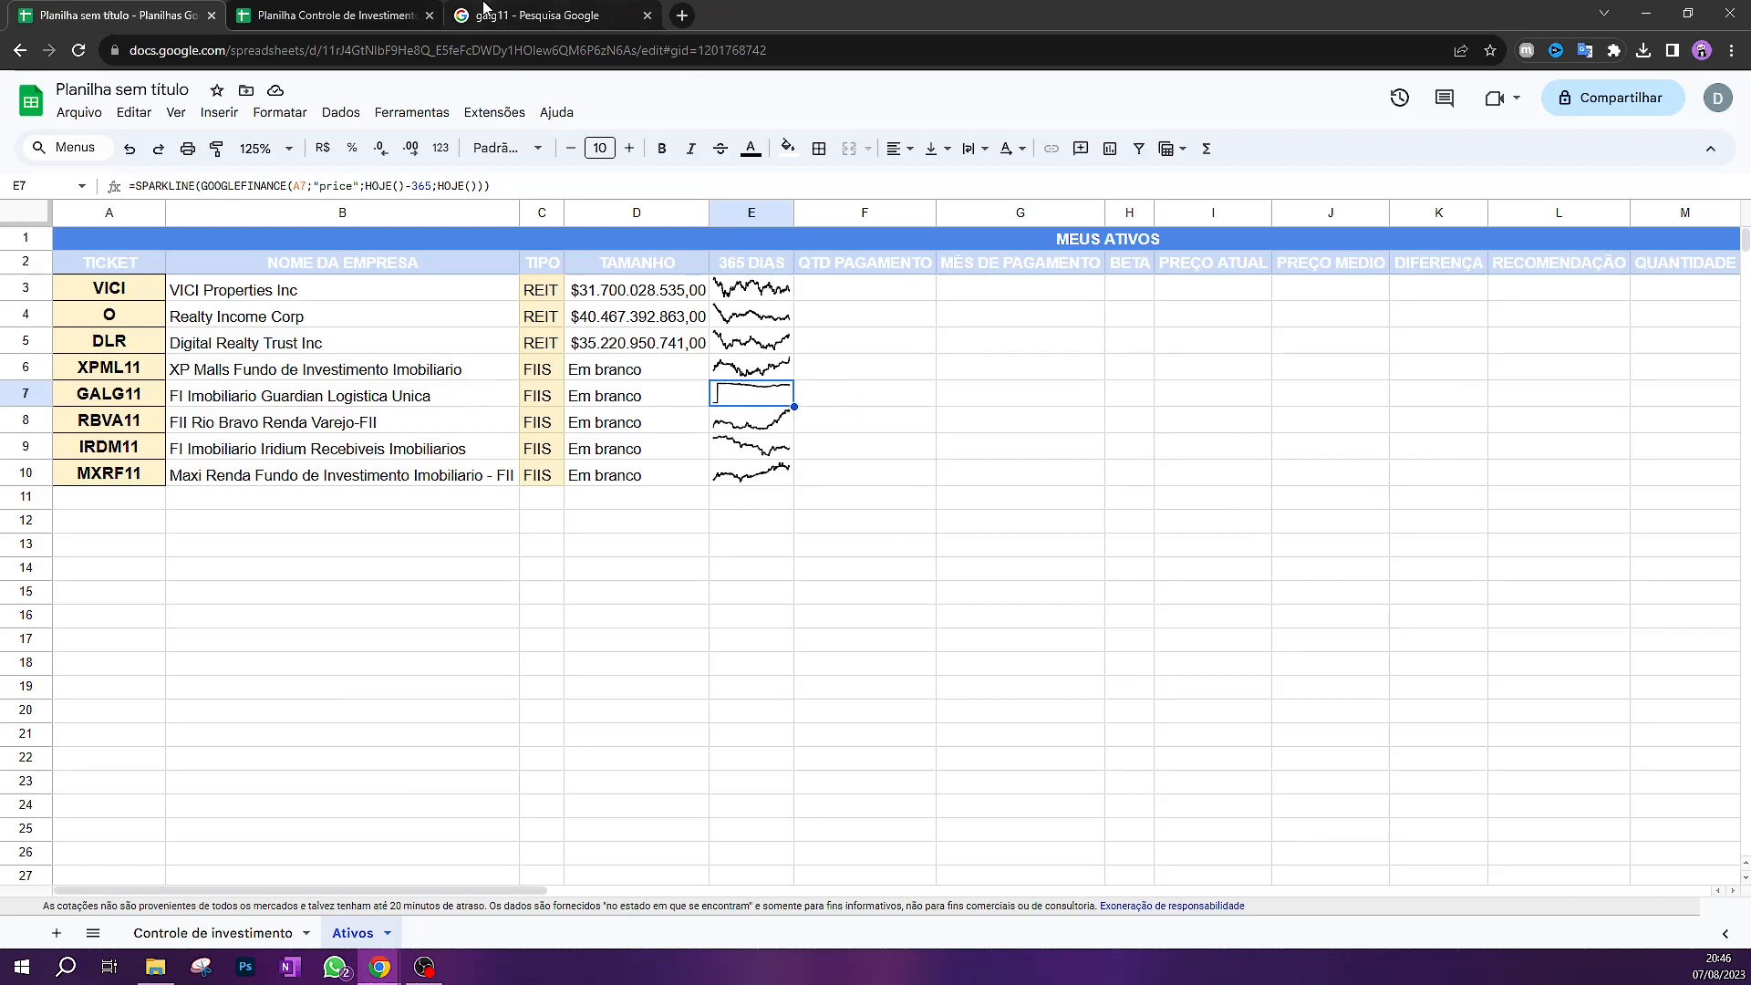
left_click(483, 13)
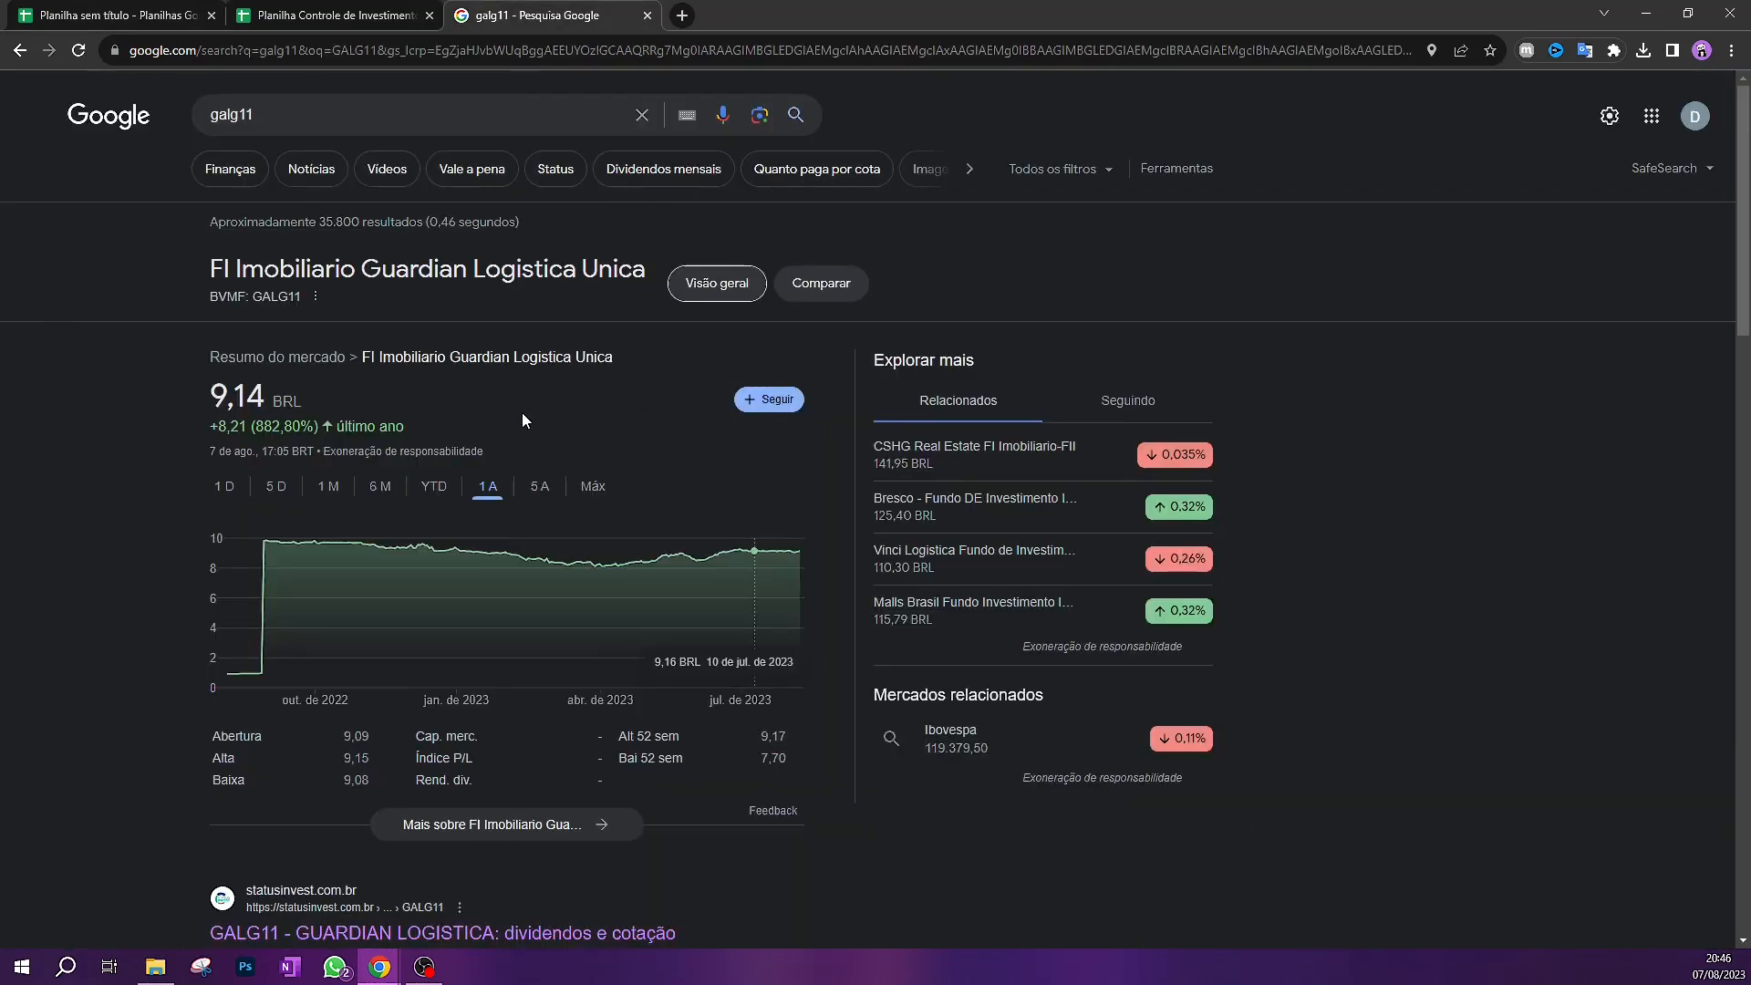
left_click(647, 15)
key("ctrl+shift+Tab")
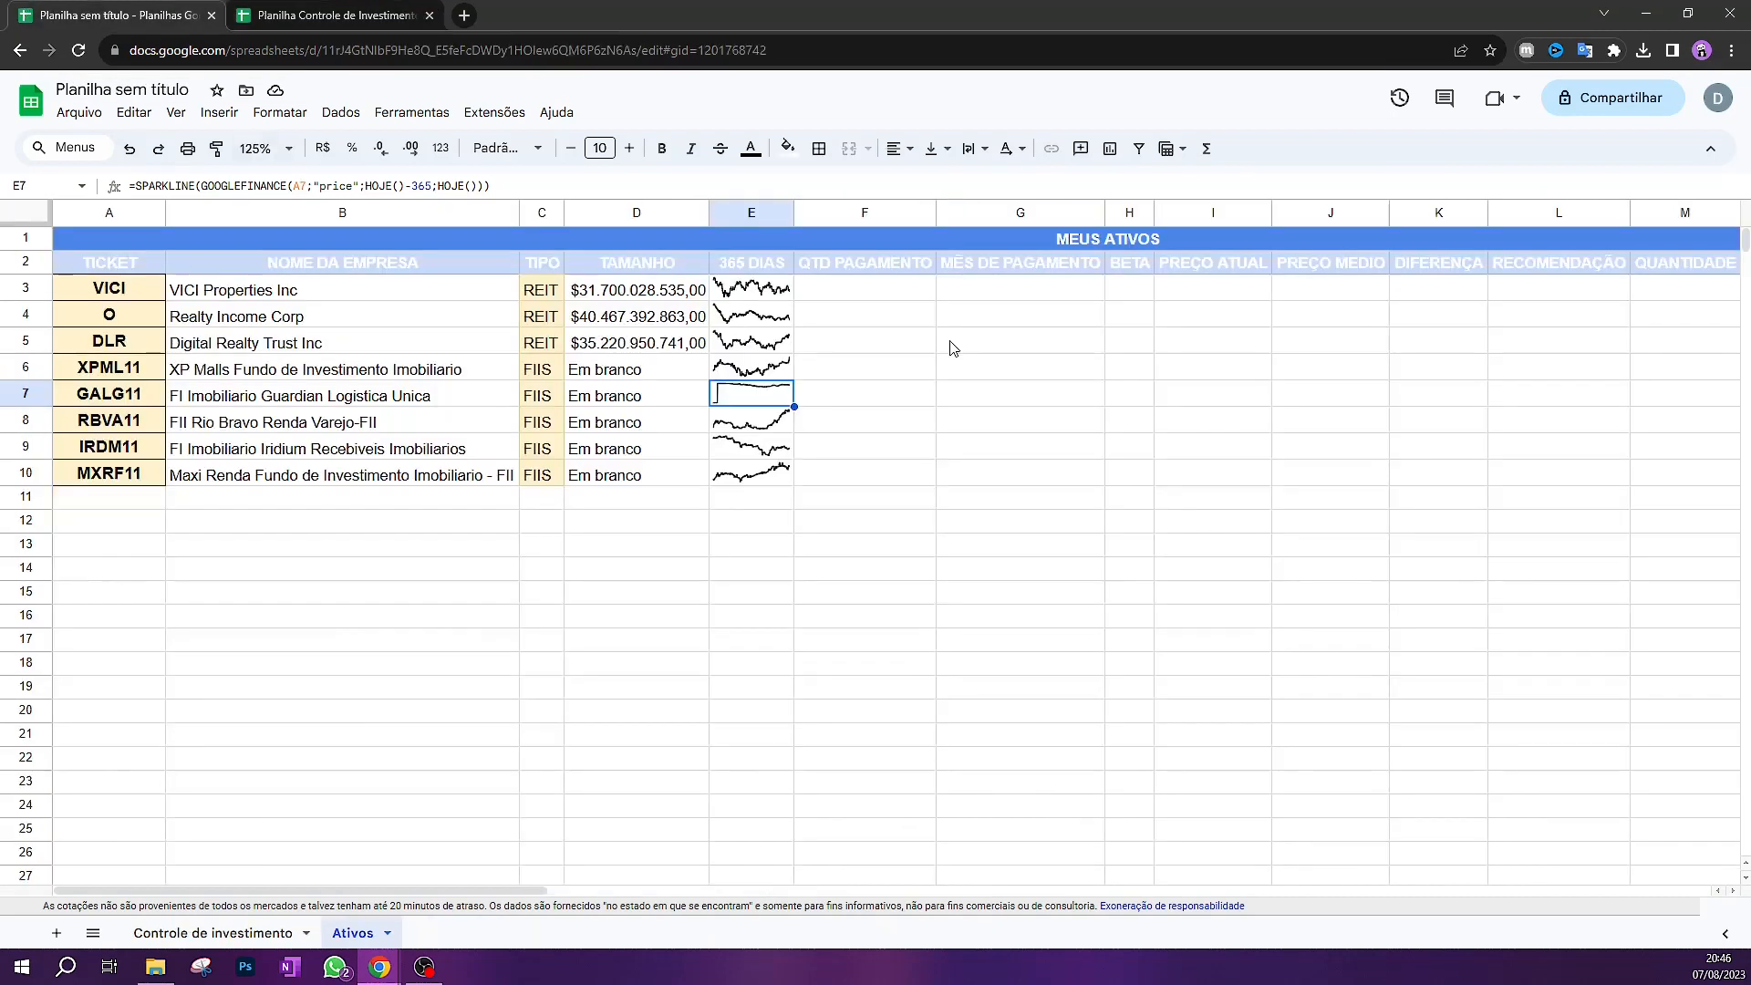
left_click(871, 290)
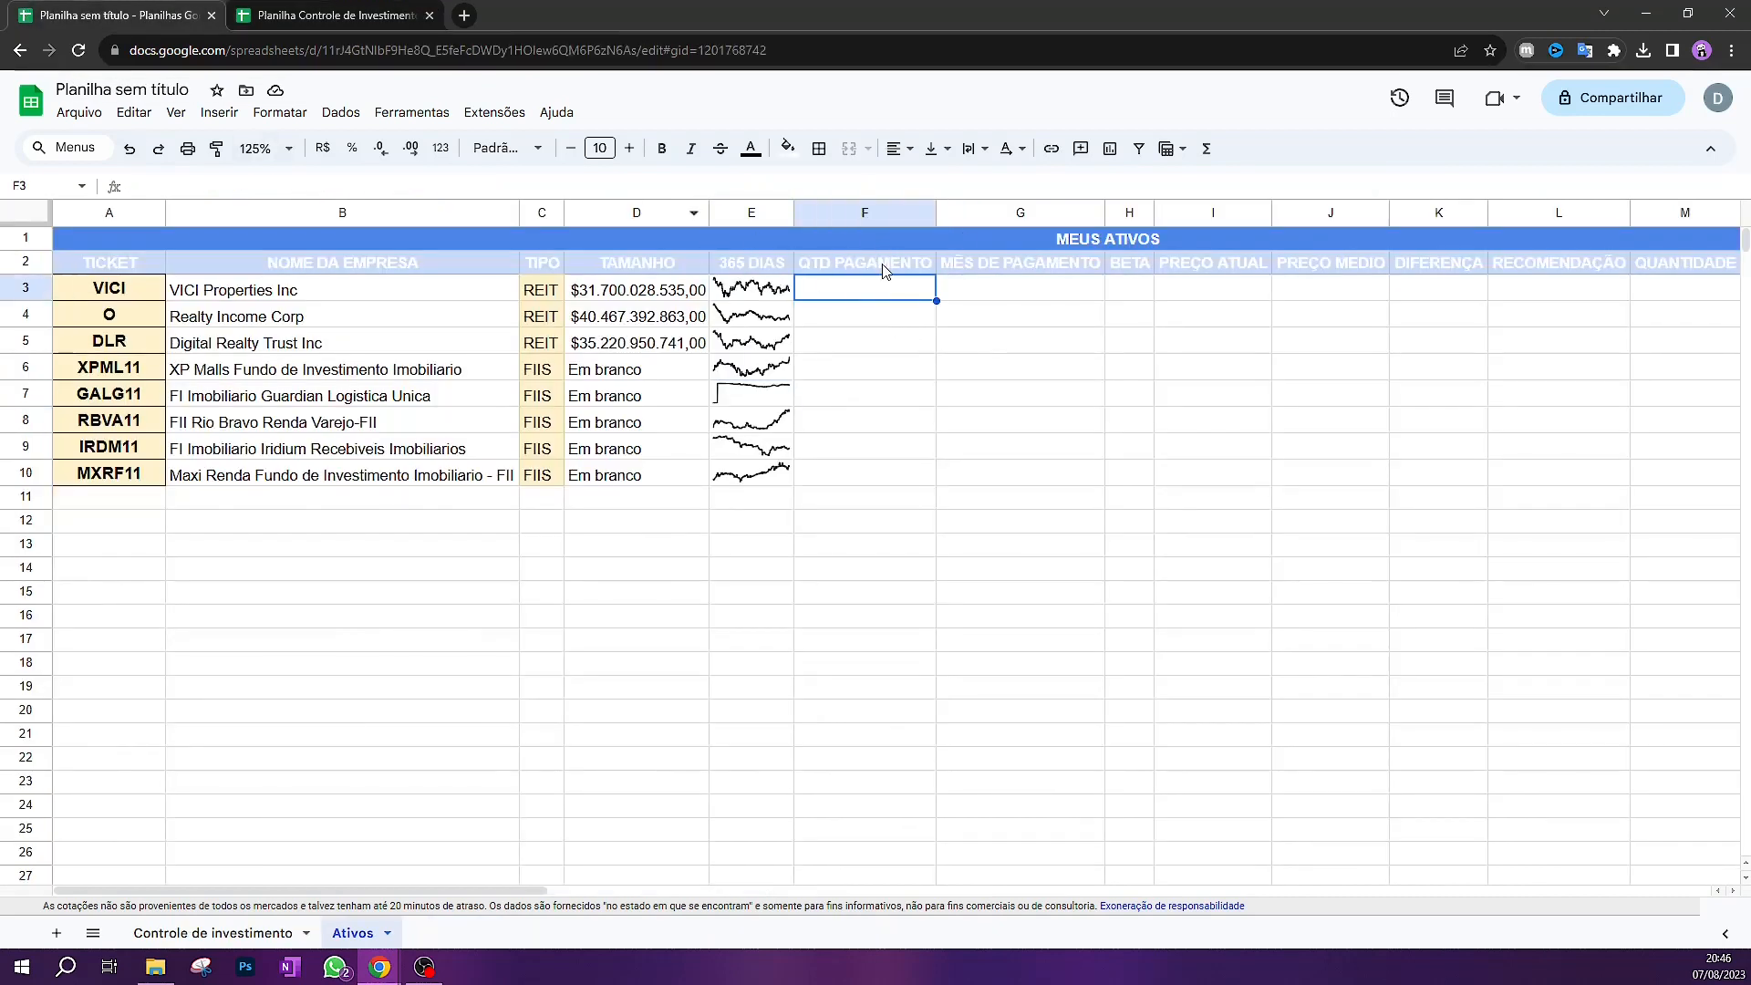
left_click(873, 344)
left_click(83, 286)
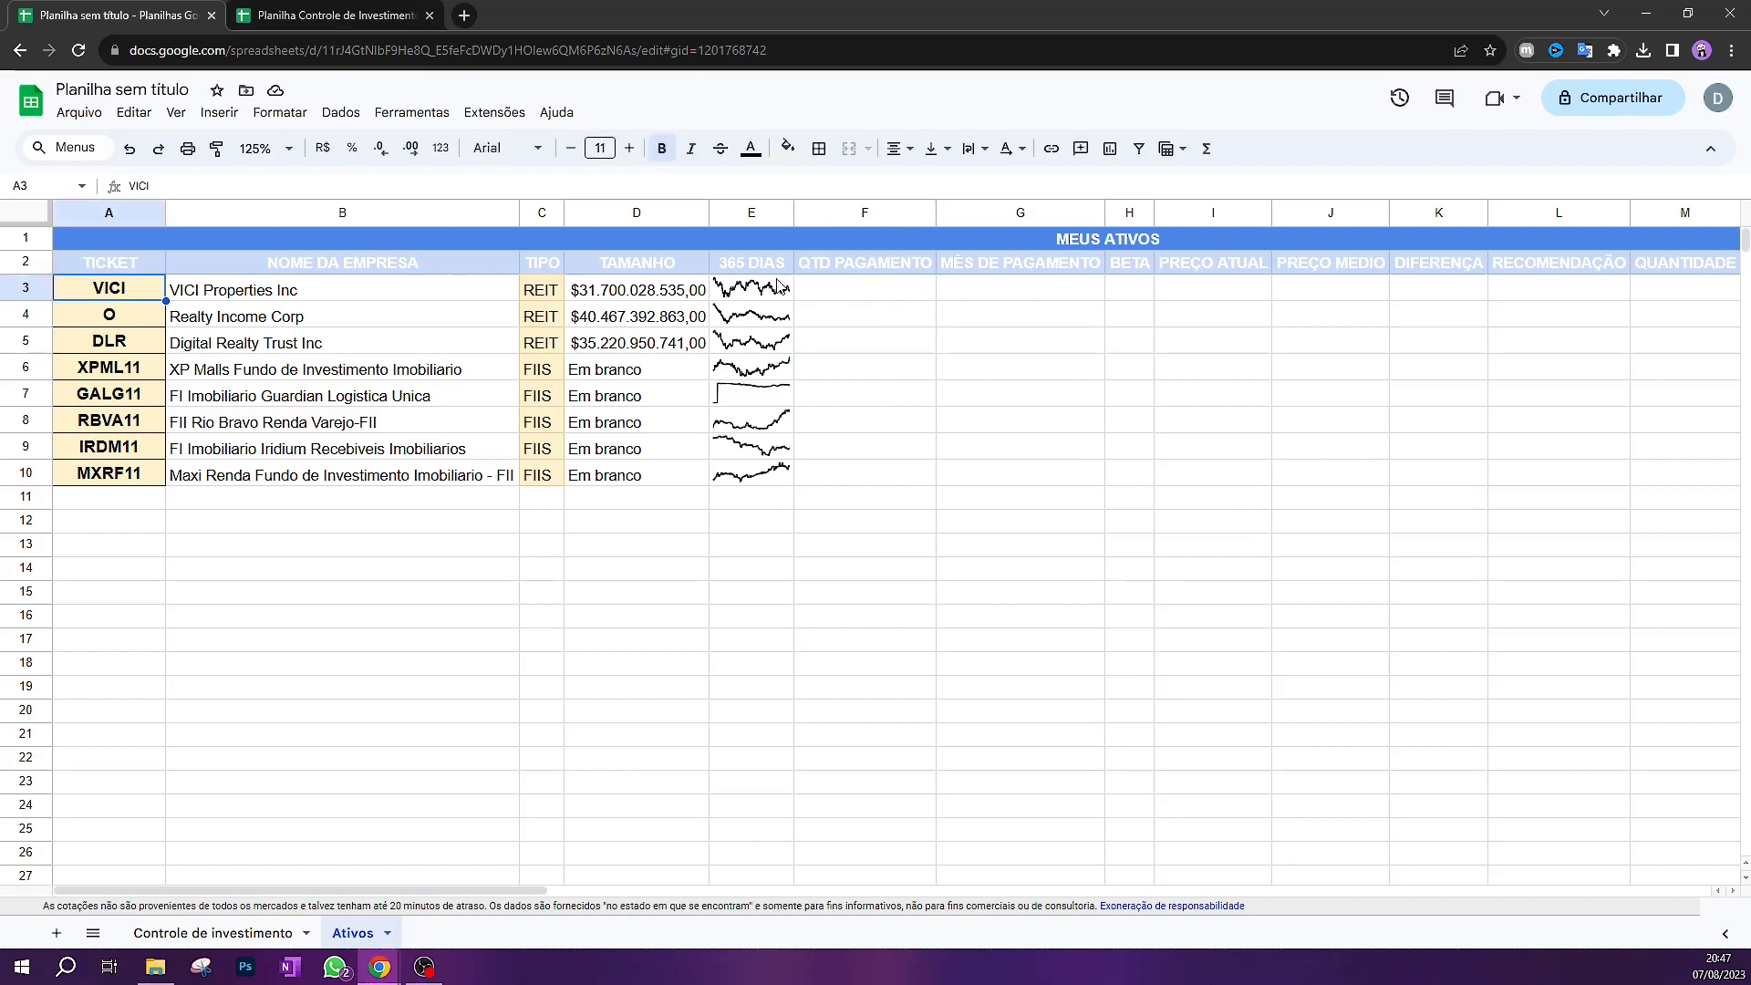
Fill the QTD PAGAMENTO cells F3:F10 with light yellow
left_click(857, 290)
left_click(852, 472, "shift")
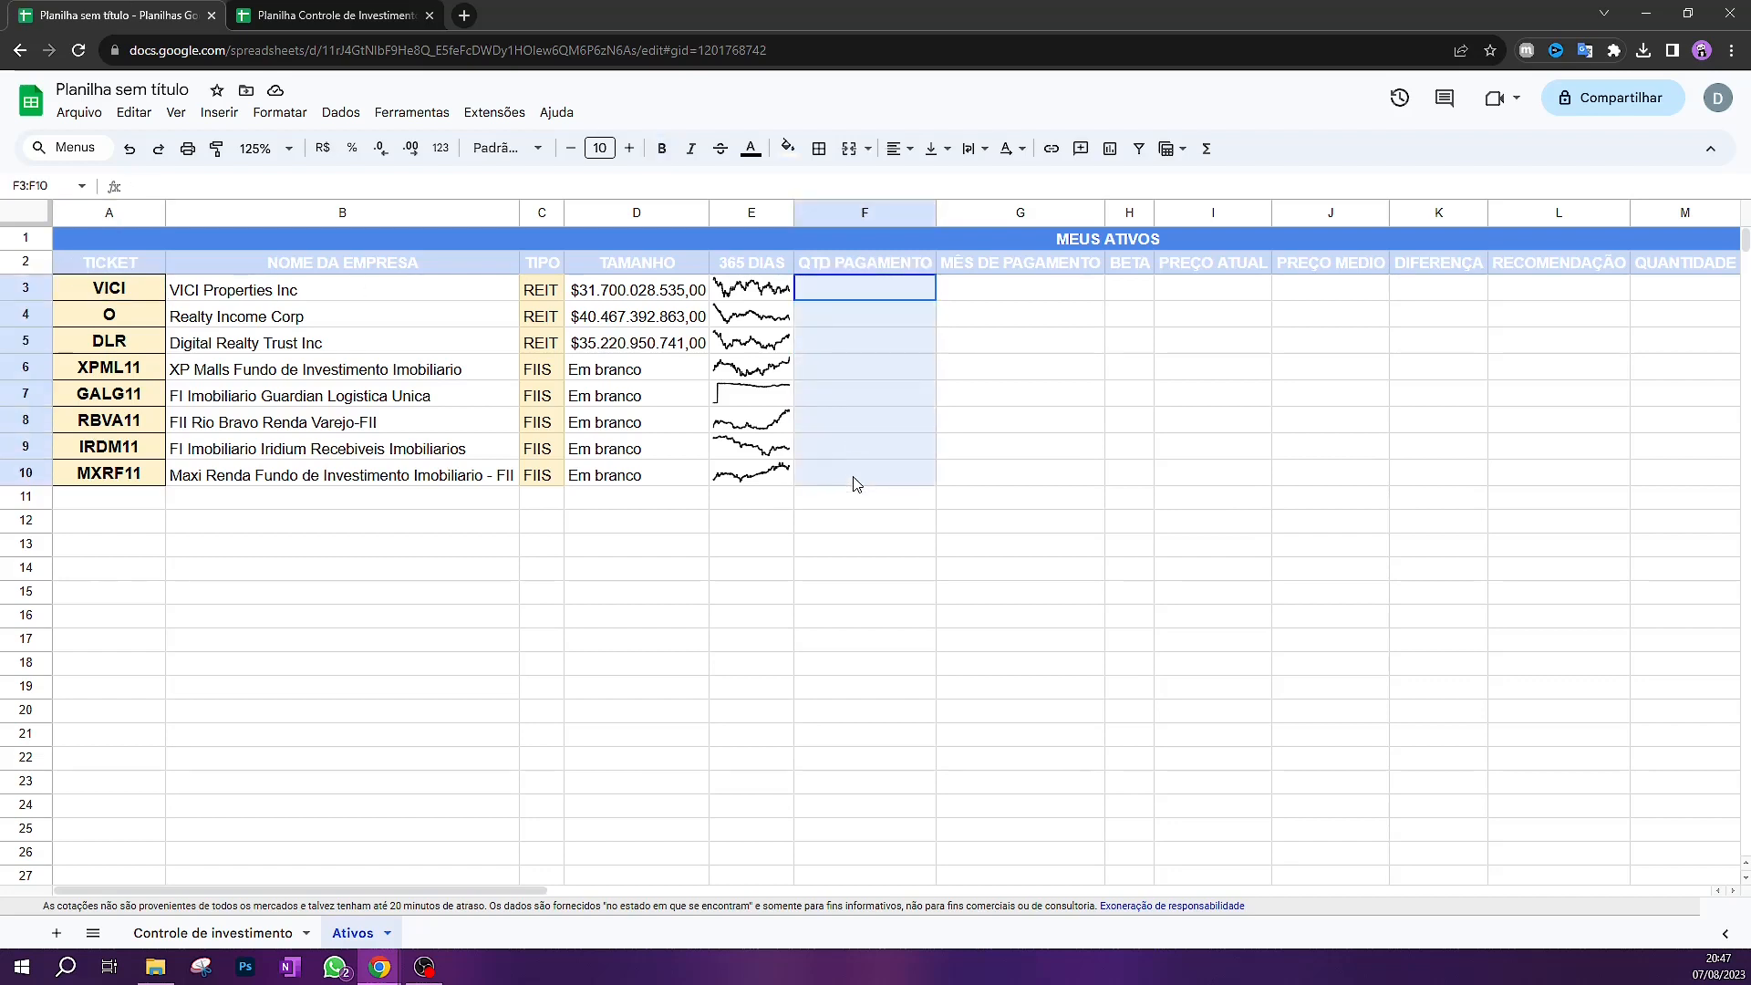
left_click(788, 148)
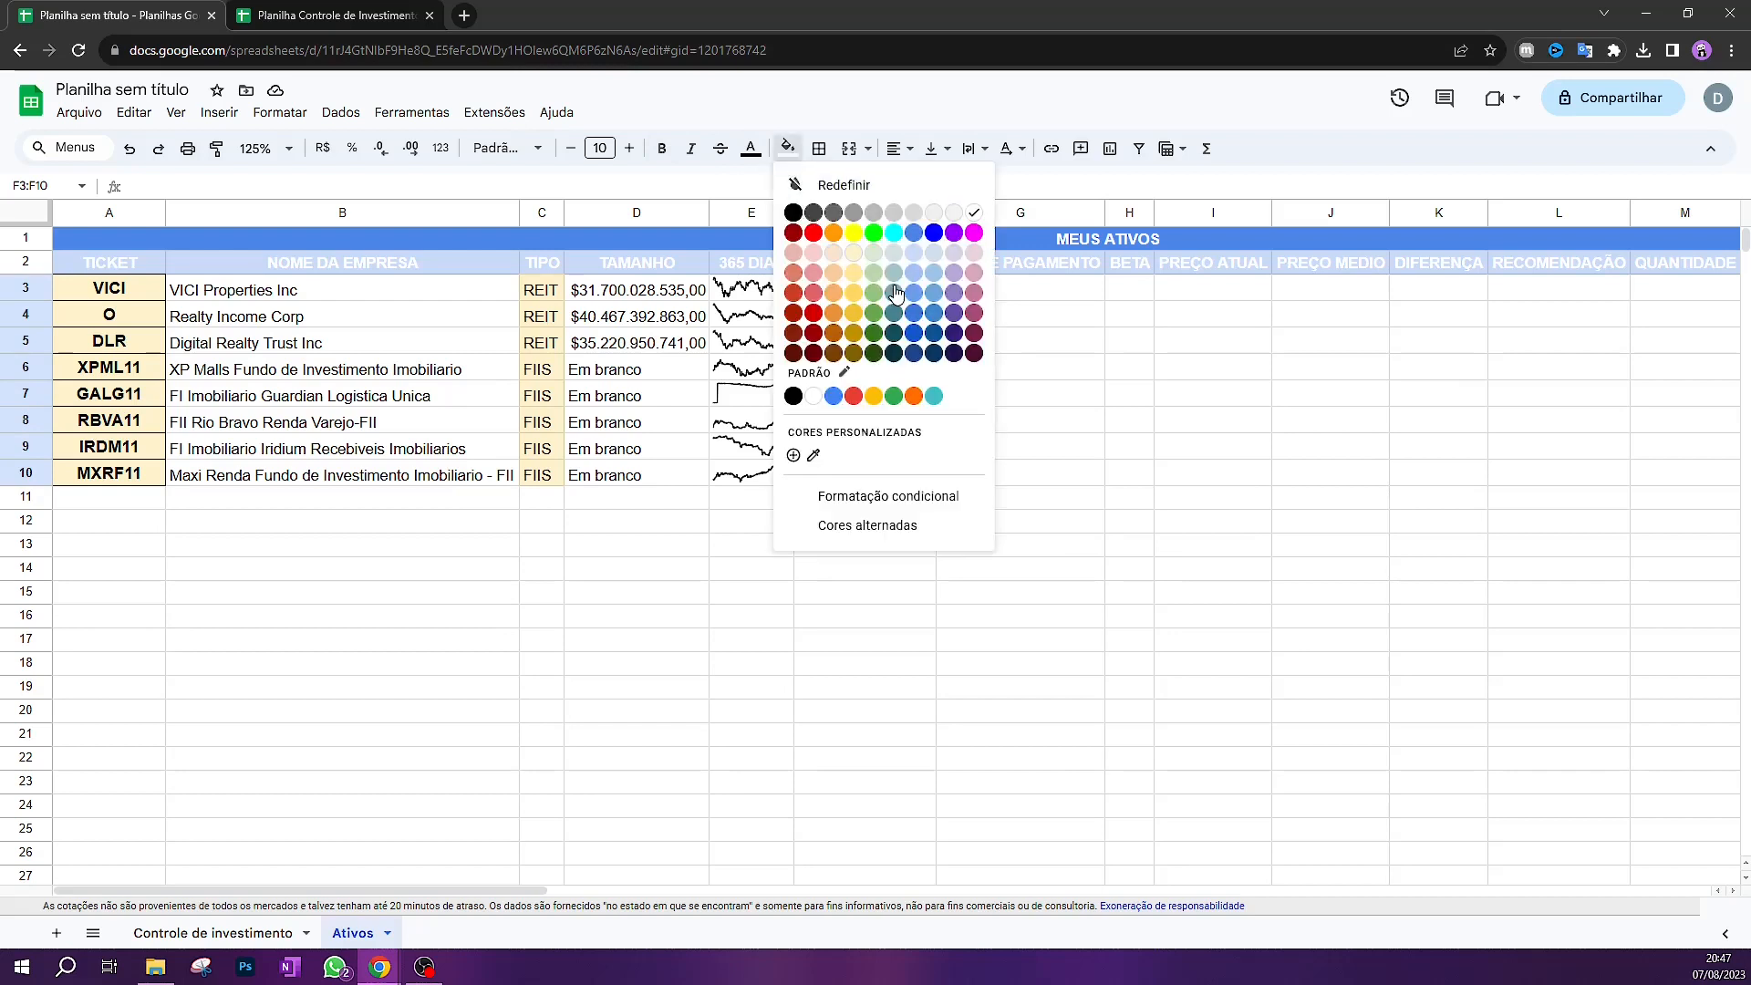
left_click(848, 260)
left_click(939, 346)
left_click(883, 289)
left_click(919, 521)
Copy the Trimestral entries in F3:F10 of the reference spreadsheet into F3:F10 of the new sheet
key("ctrl+Tab")
left_click(1176, 446)
left_click_drag(1044, 283, 1037, 424)
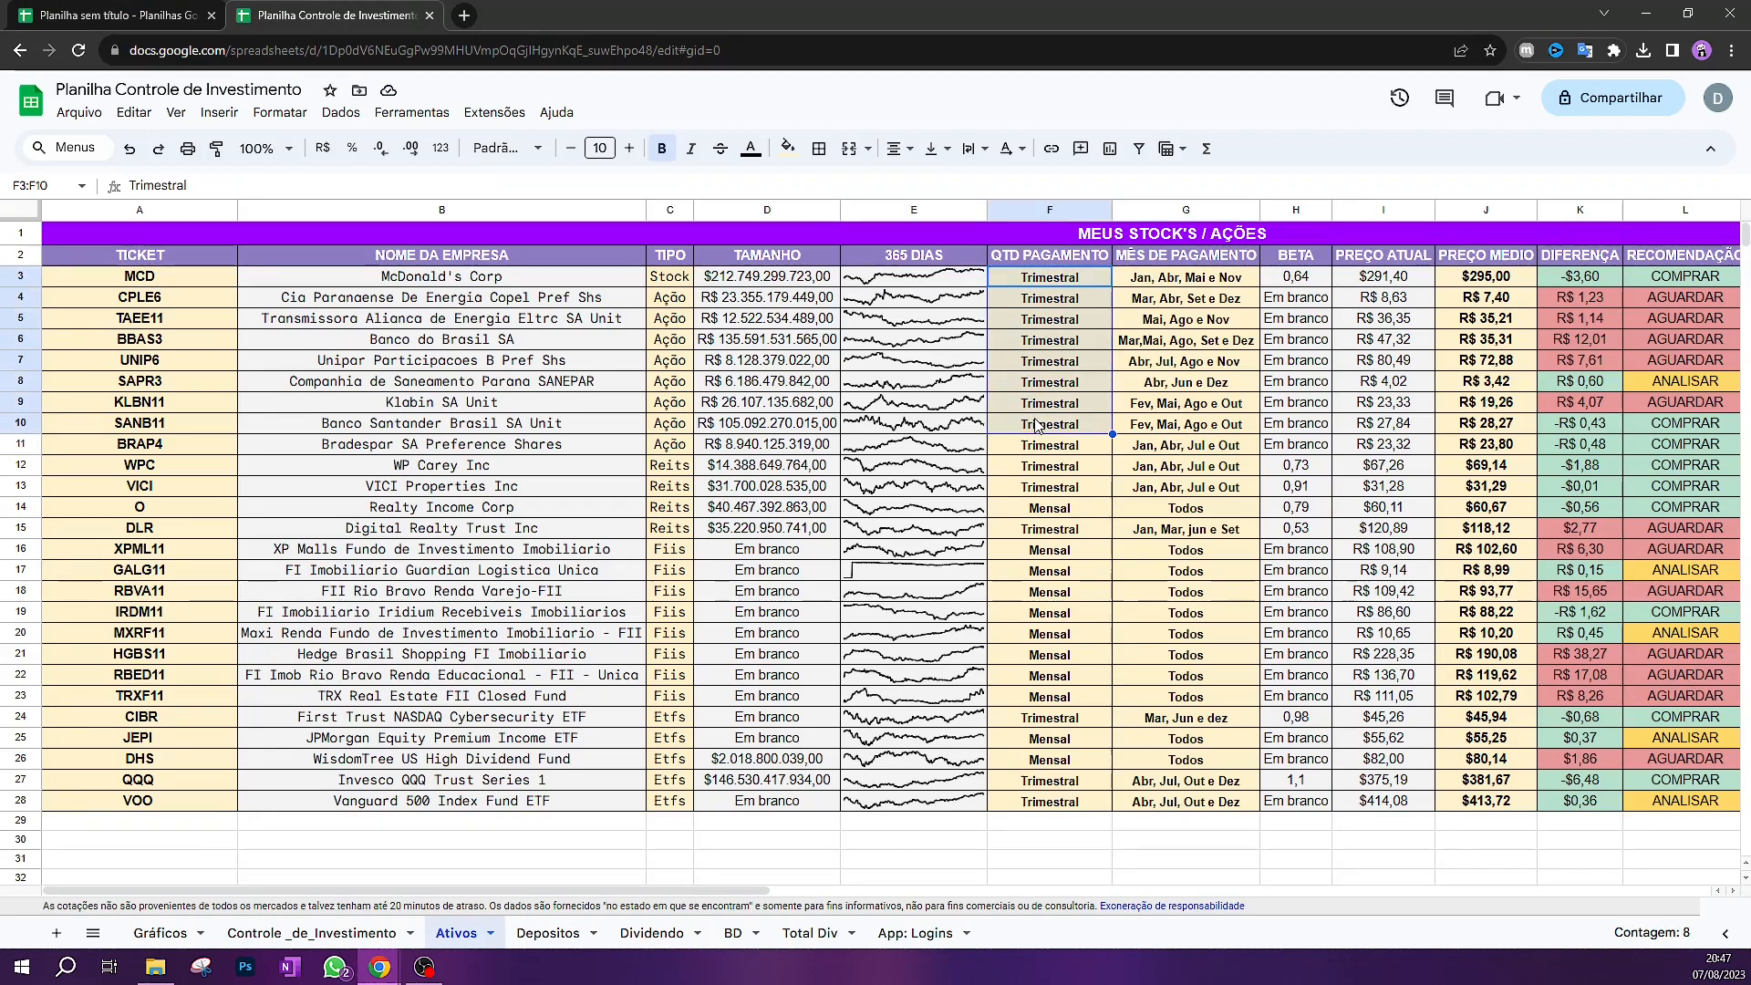
key("ctrl+Tab")
left_click(844, 288)
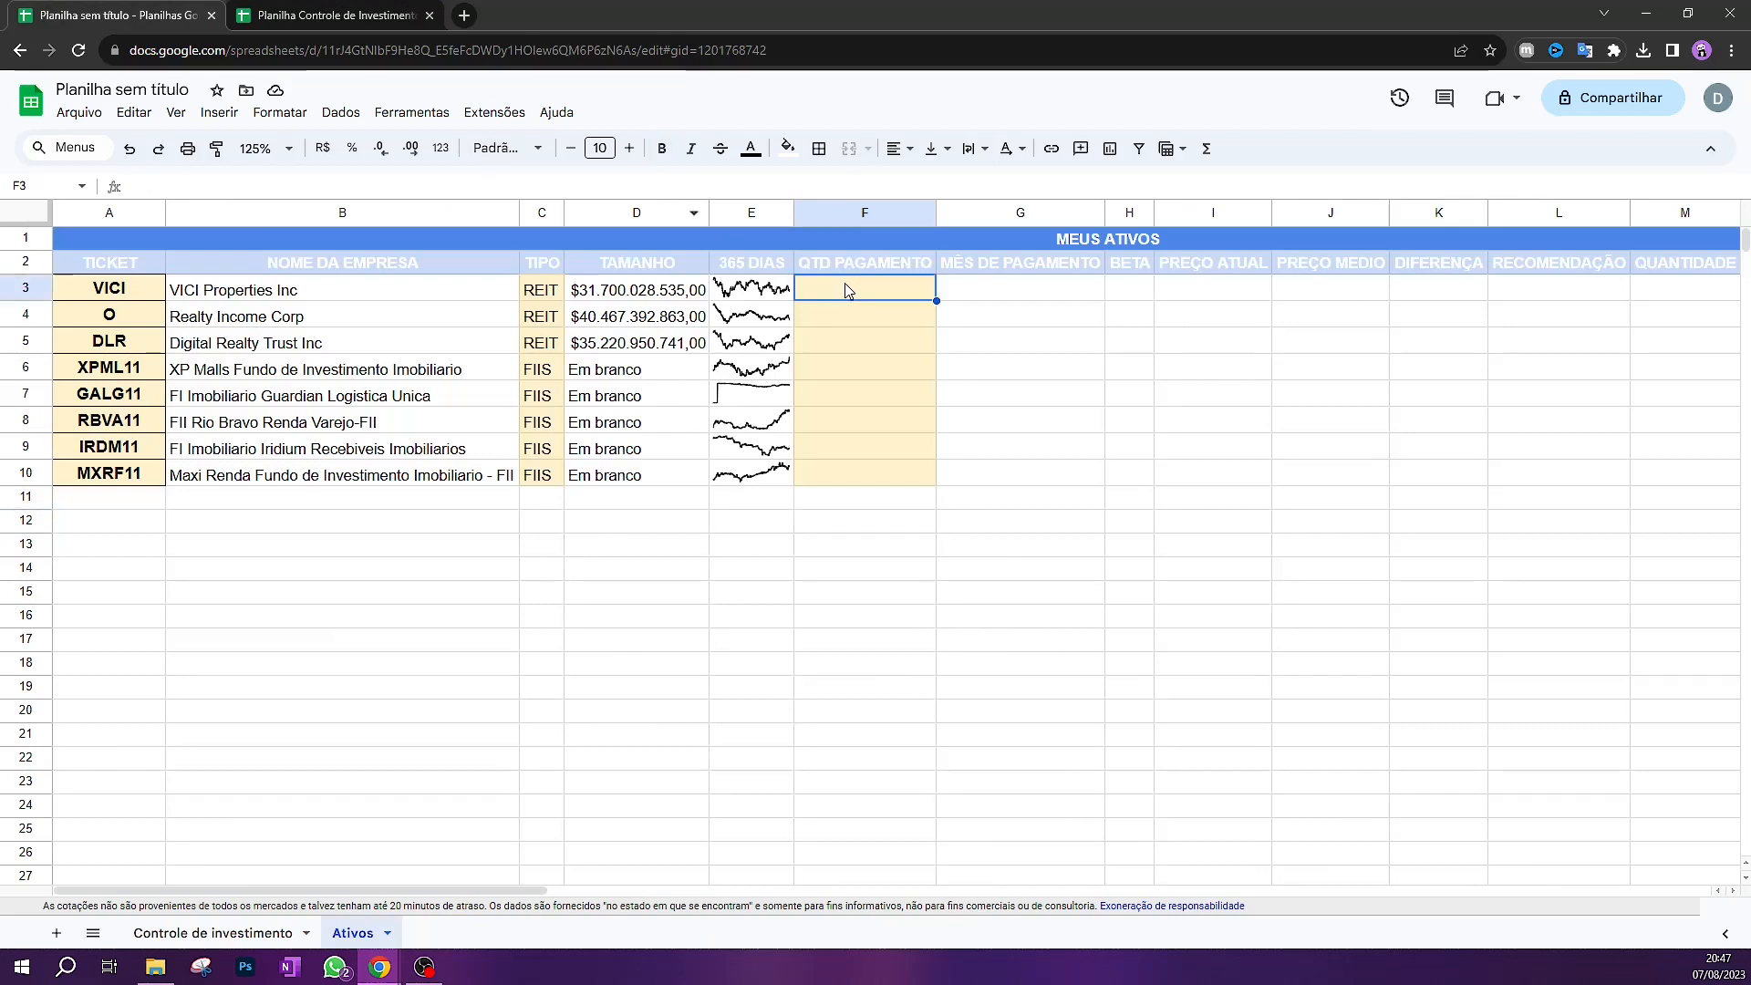
type("Trimestral Trimestral Trimestral Trimestral Trimestral Trimestral Trimestral Trimestral")
left_click(1012, 446)
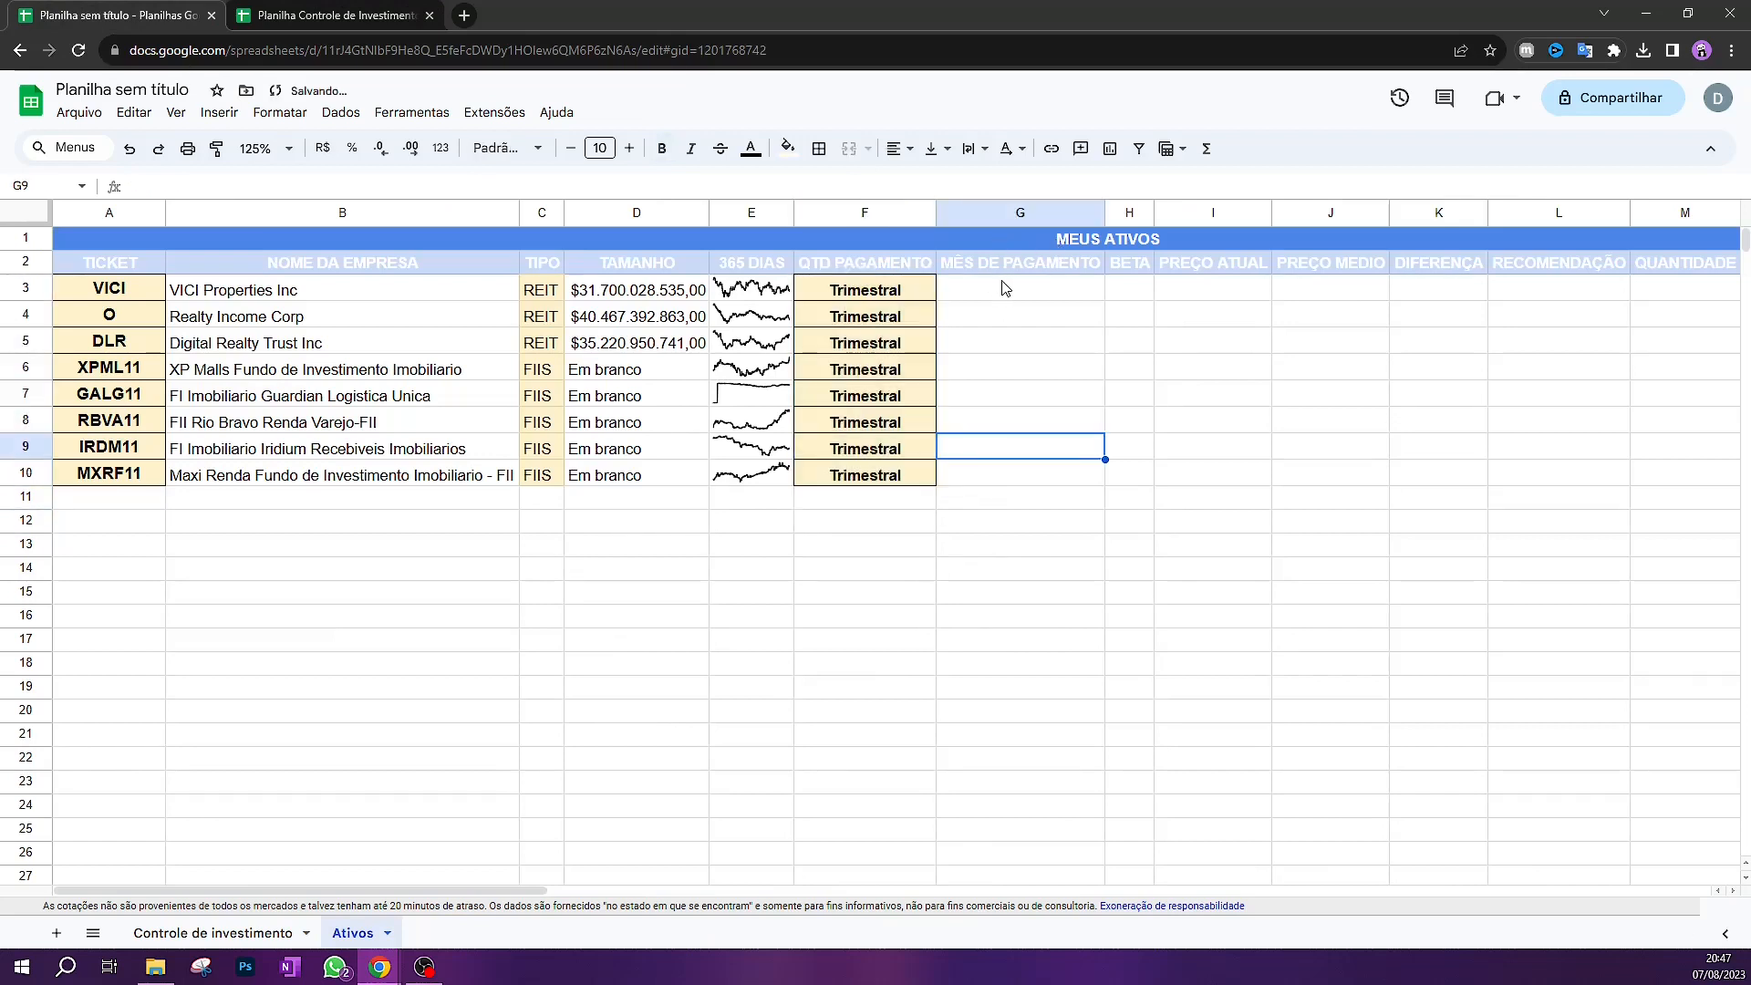
Fill the MÊS DE PAGAMENTO cells G3:G10 with the same light yellow
left_click(1004, 288)
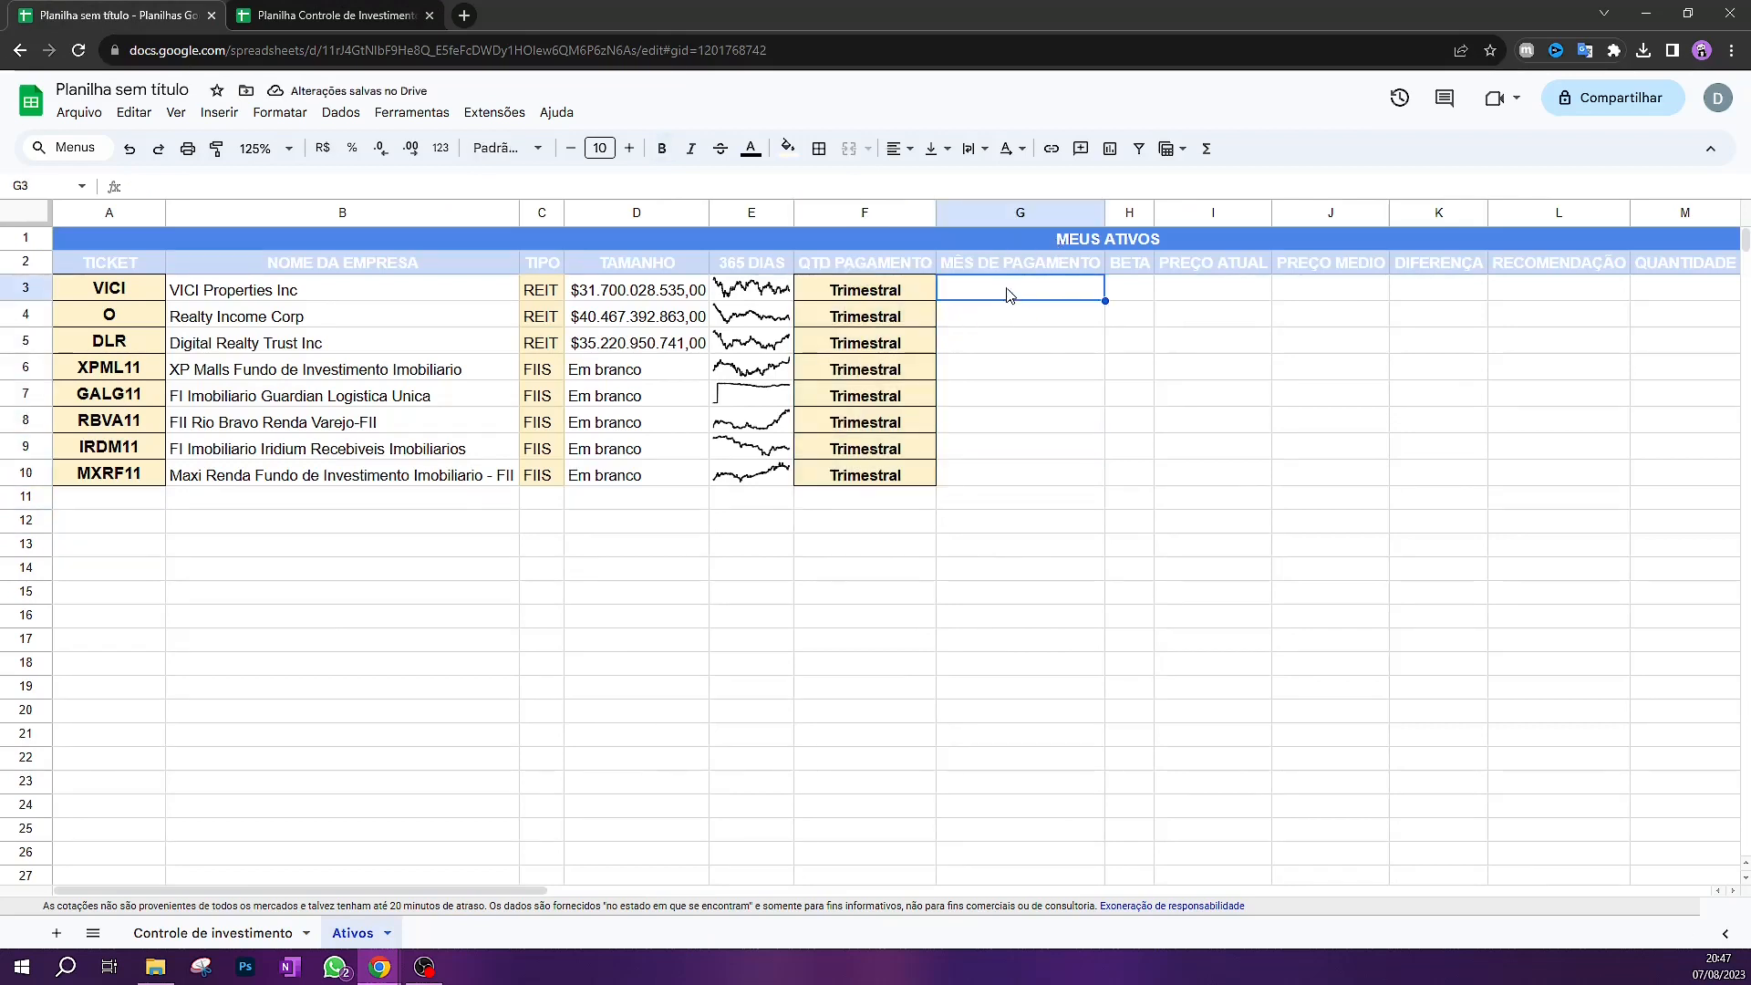
left_click_drag(1011, 292, 1017, 474)
left_click(788, 146)
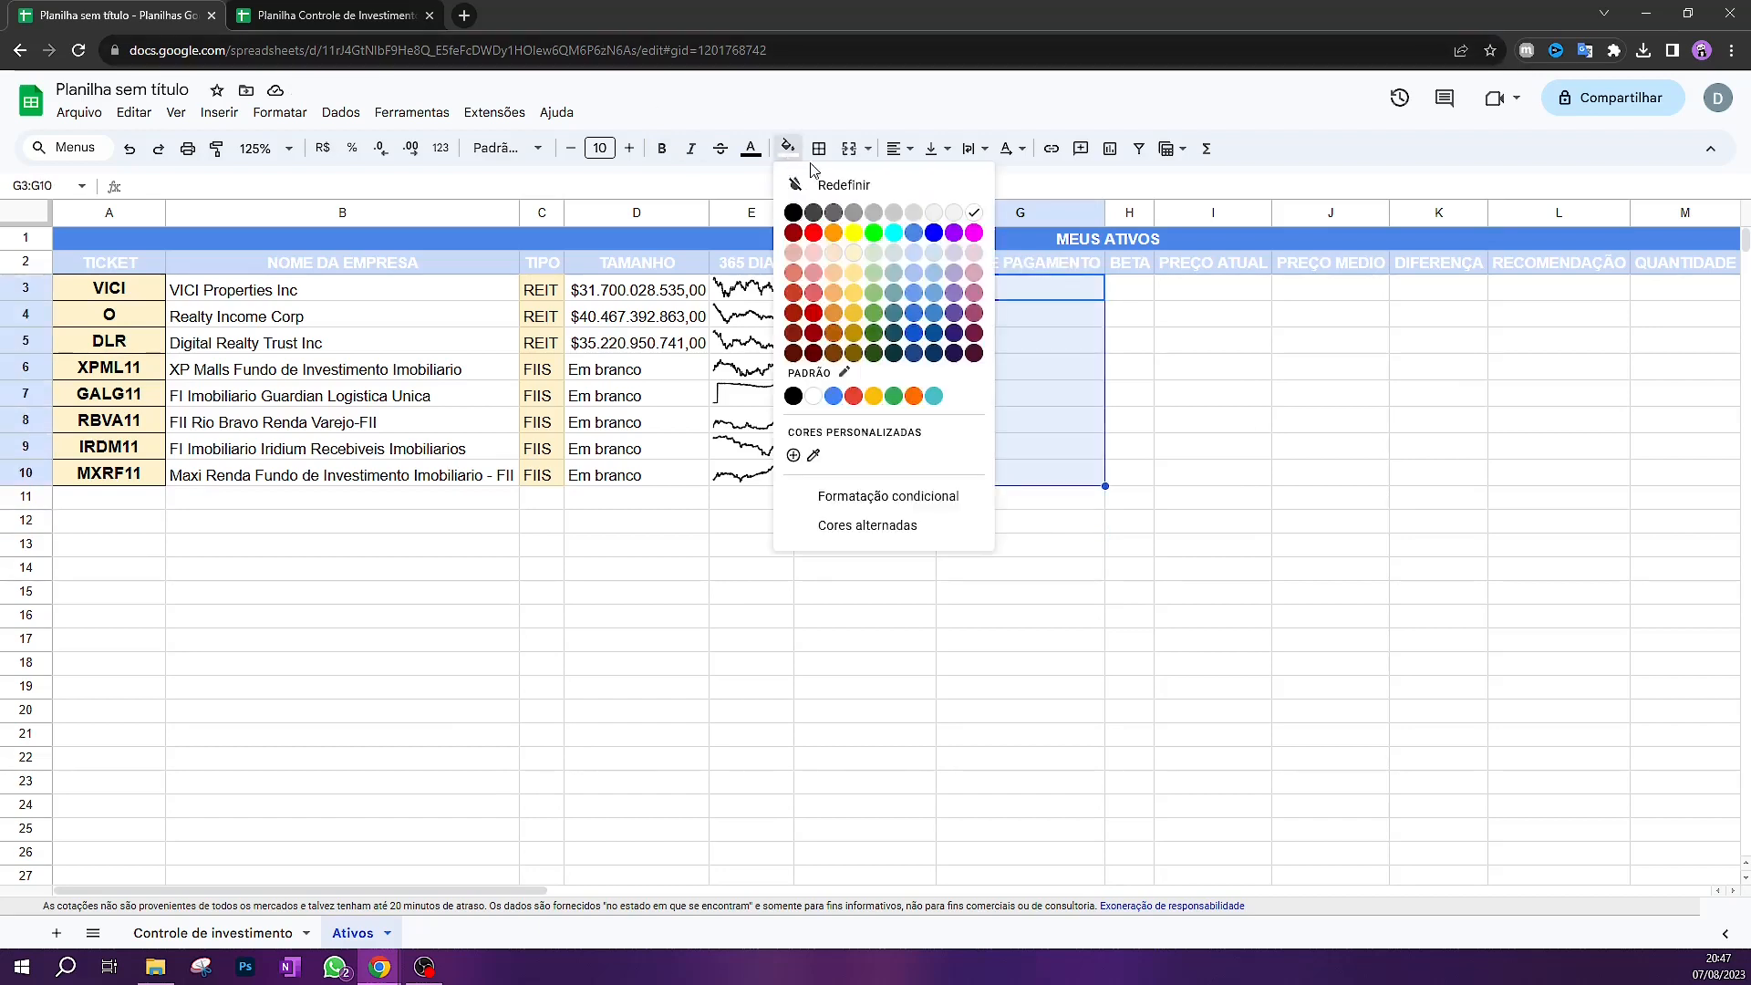
left_click(853, 263)
left_click(1236, 404)
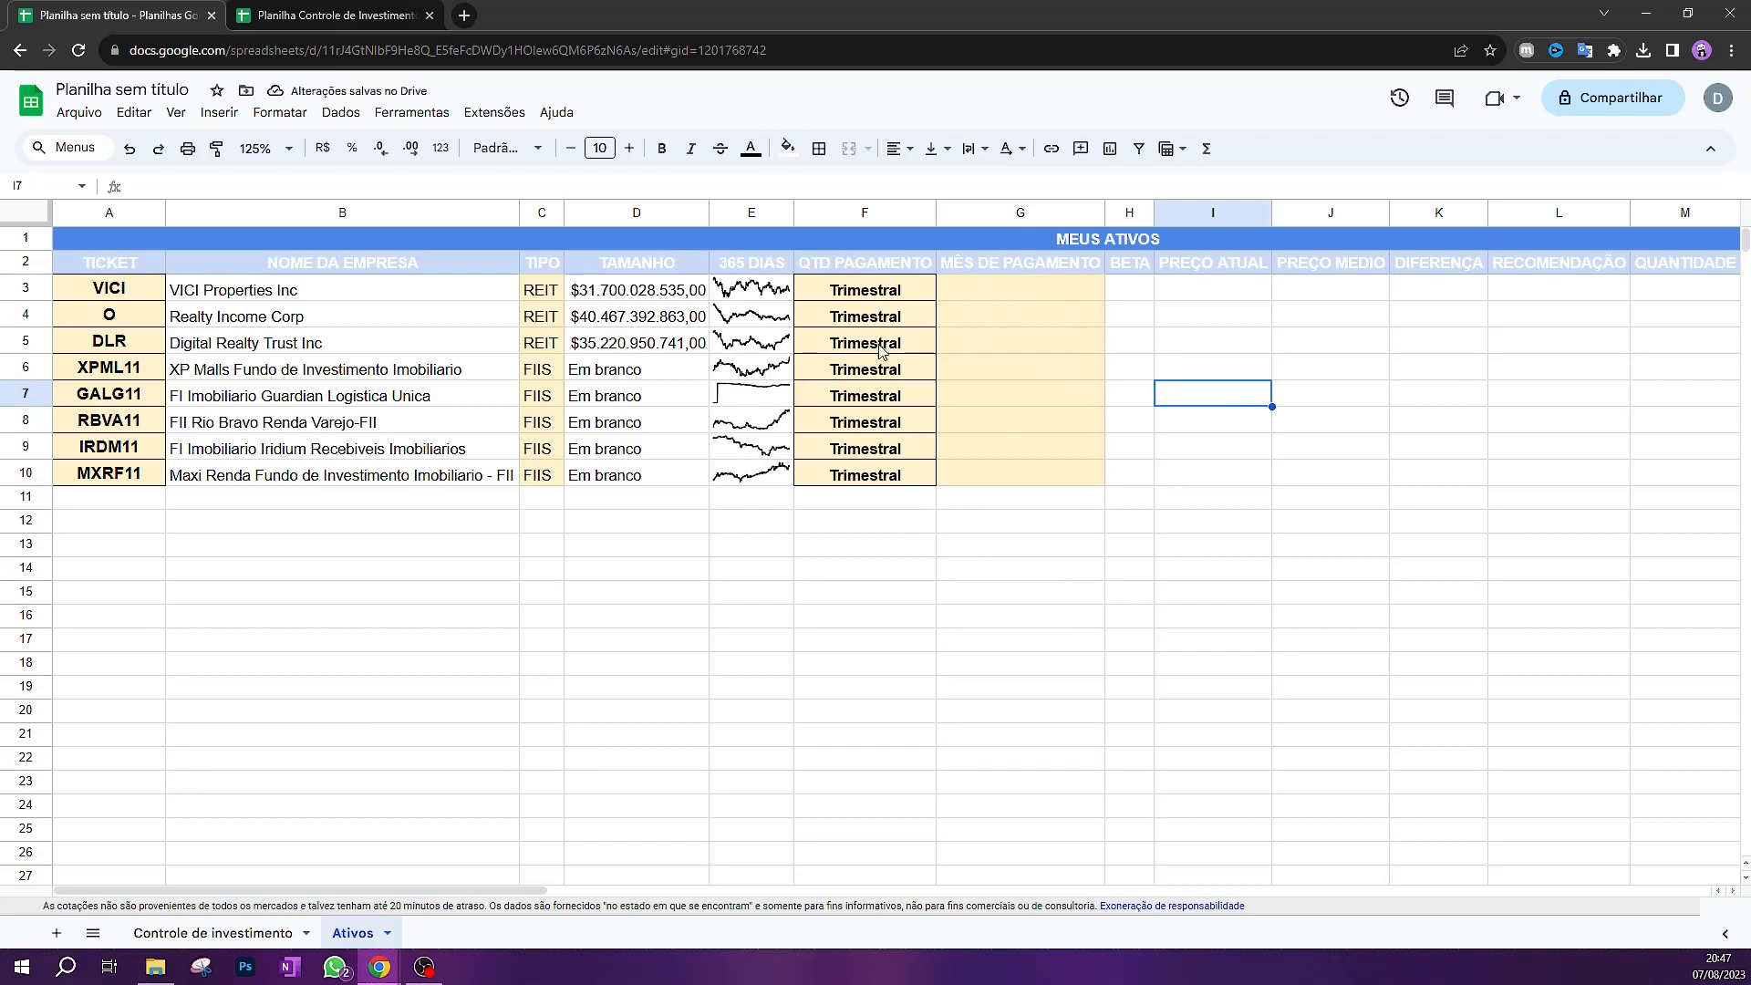
Copy the payment months in G3:G10 of the reference spreadsheet into G3:G10 of the new sheet
key("ctrl+Tab")
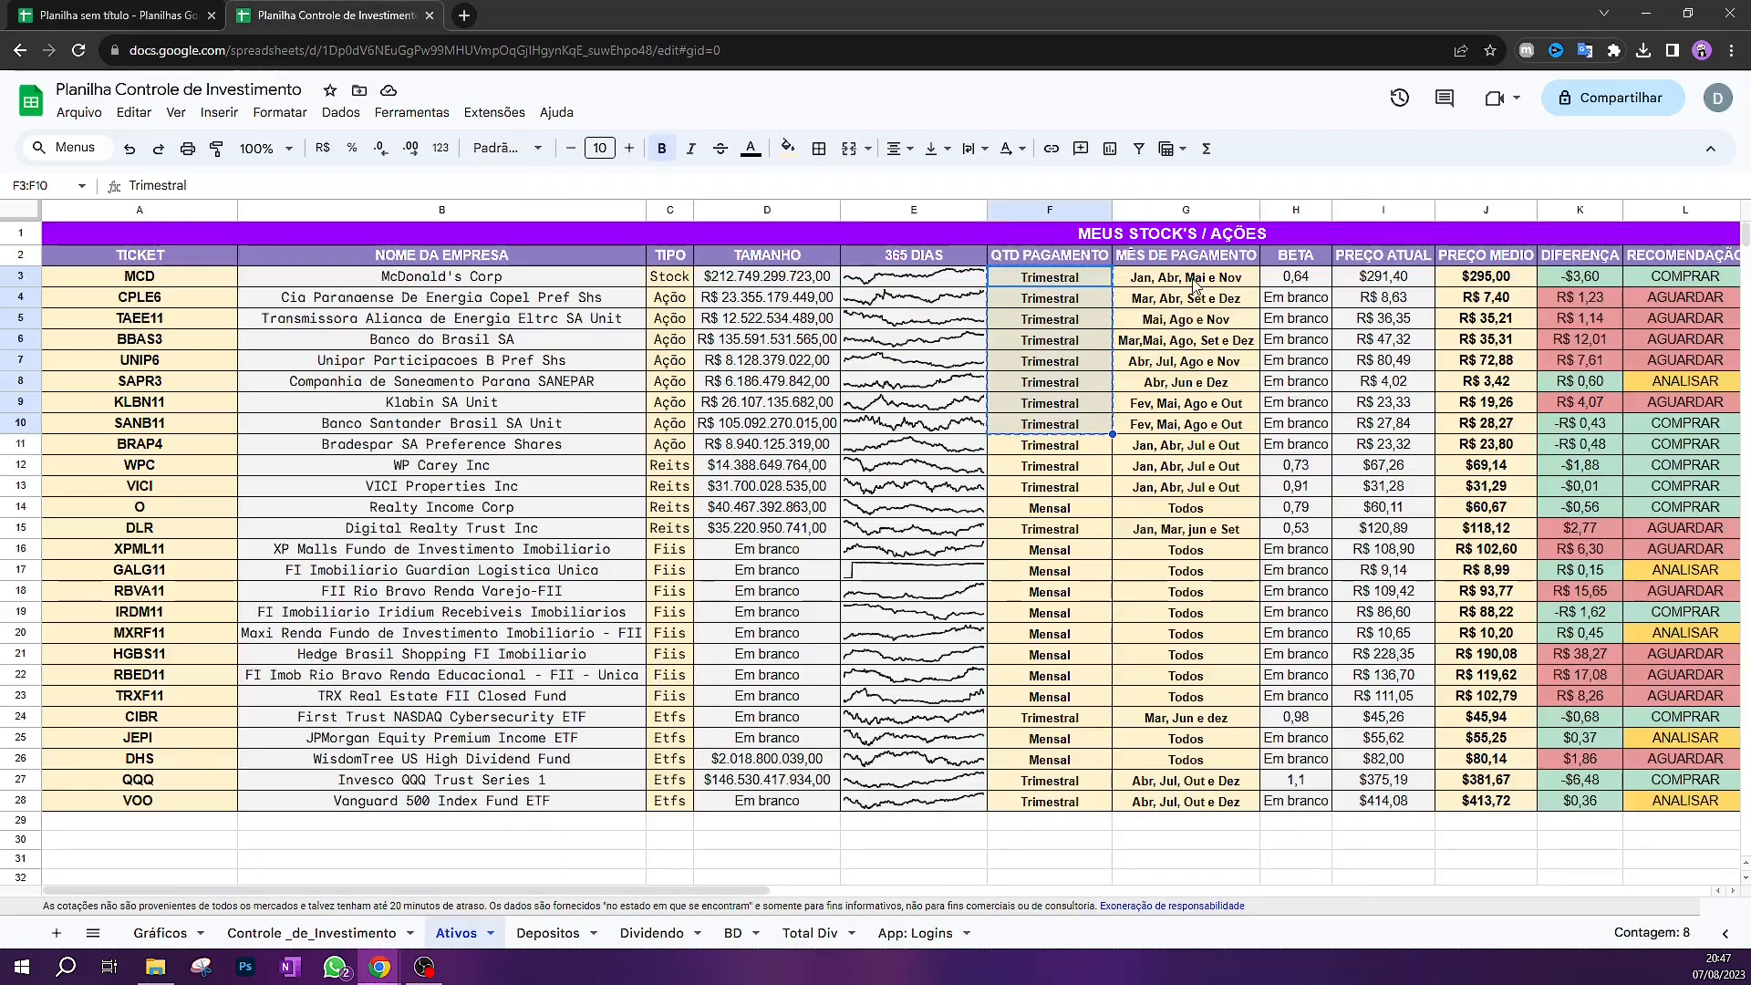
left_click_drag(1185, 276, 1211, 434)
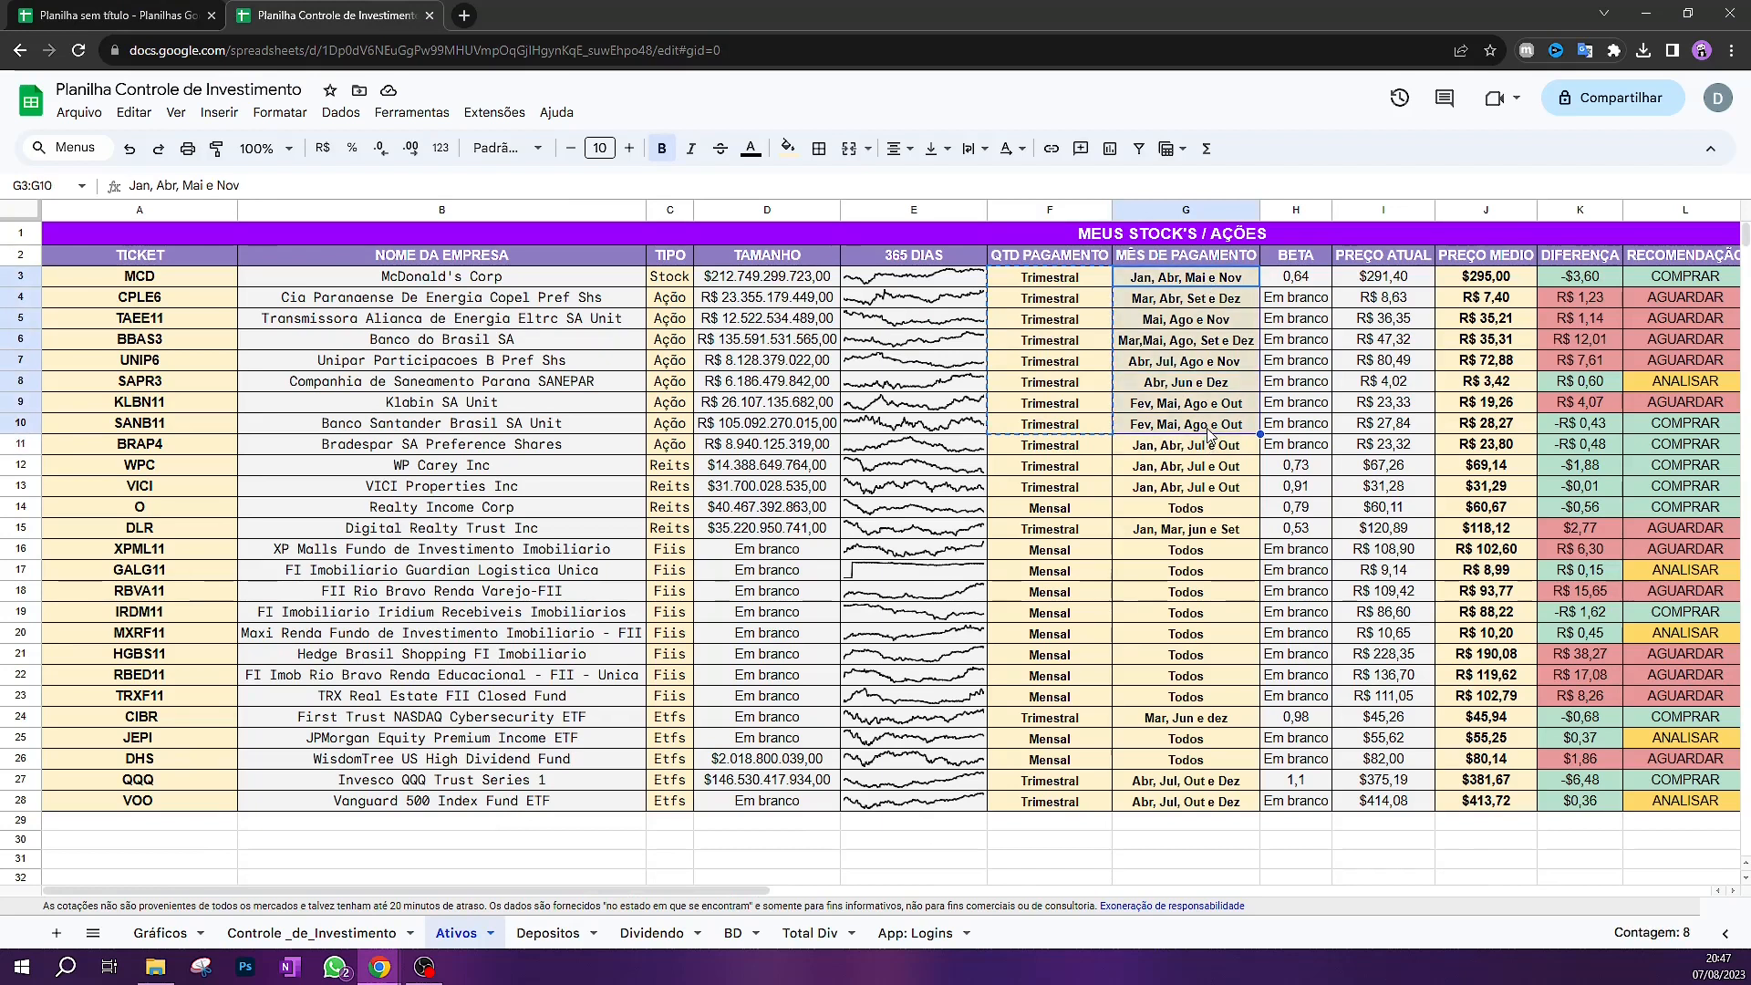
left_click(120, 9)
left_click(1043, 289)
type("Jan, Abr, Mai e Nov Mar, Abr, Set e Dez Mai, Ago e Nov Mar, Mai, Ago, Set e Dez Abr, Jul, Ago e Nov Abr, Jun e Dez Fev, Mai, Ago e Out Fev, Mai, Ago e Out")
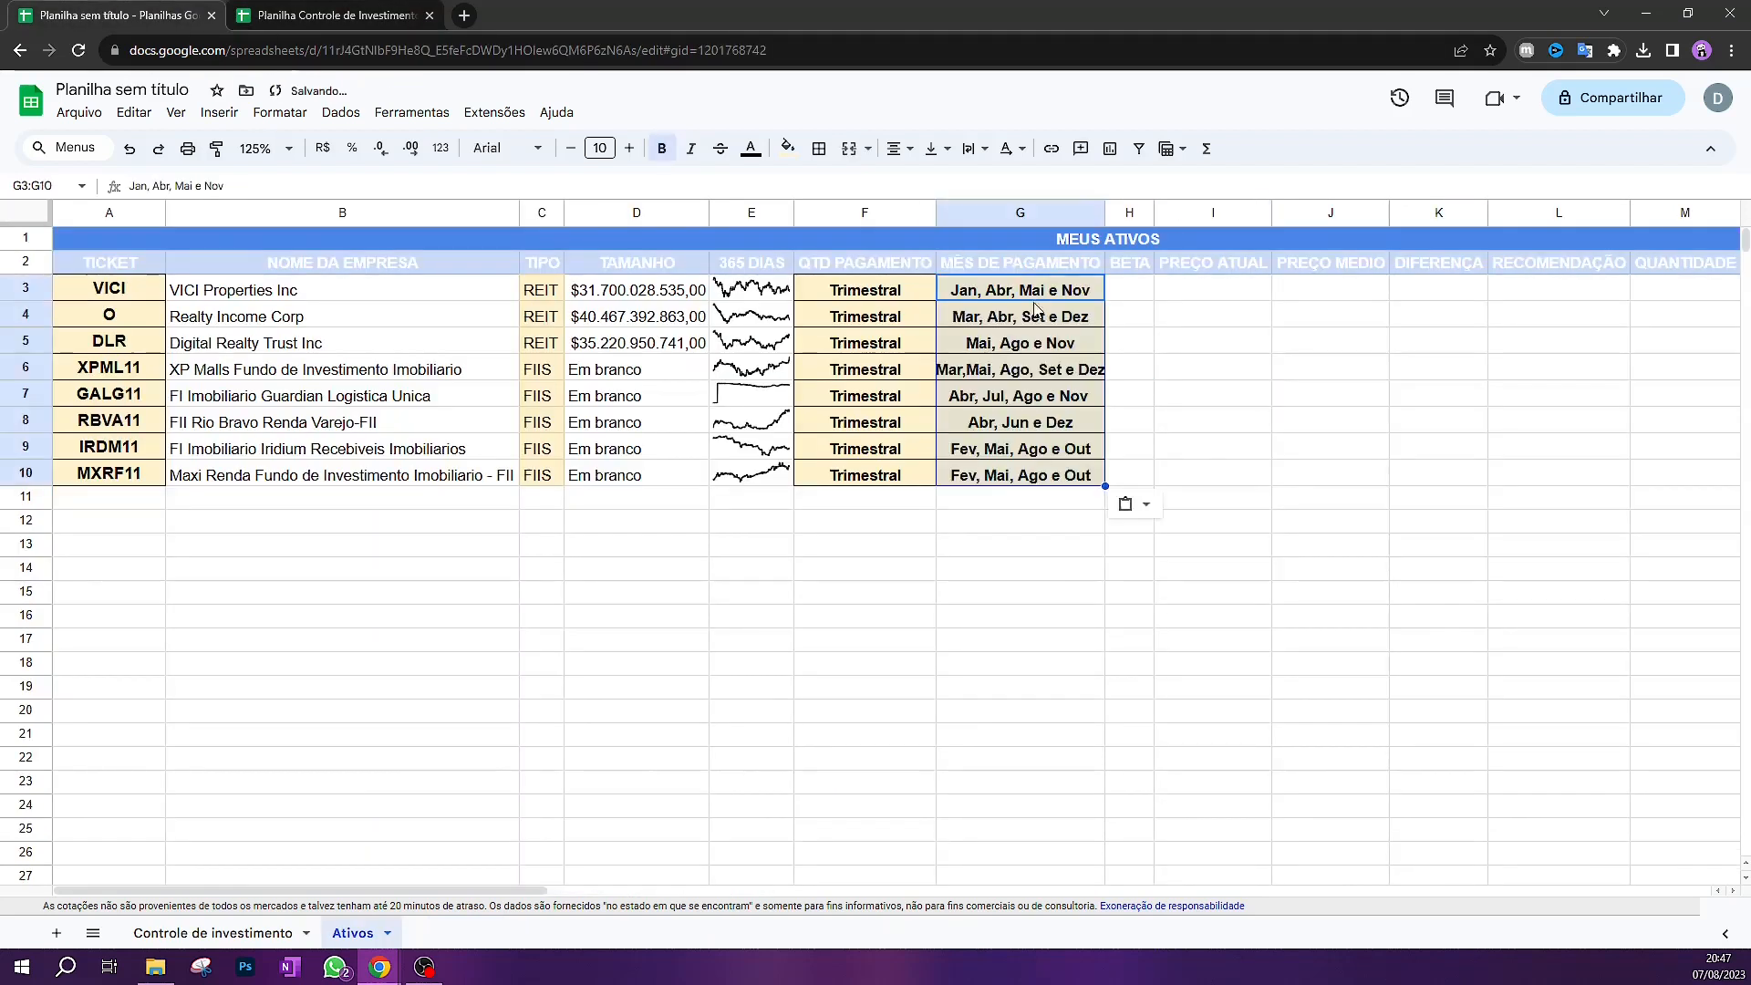
left_click(1330, 393)
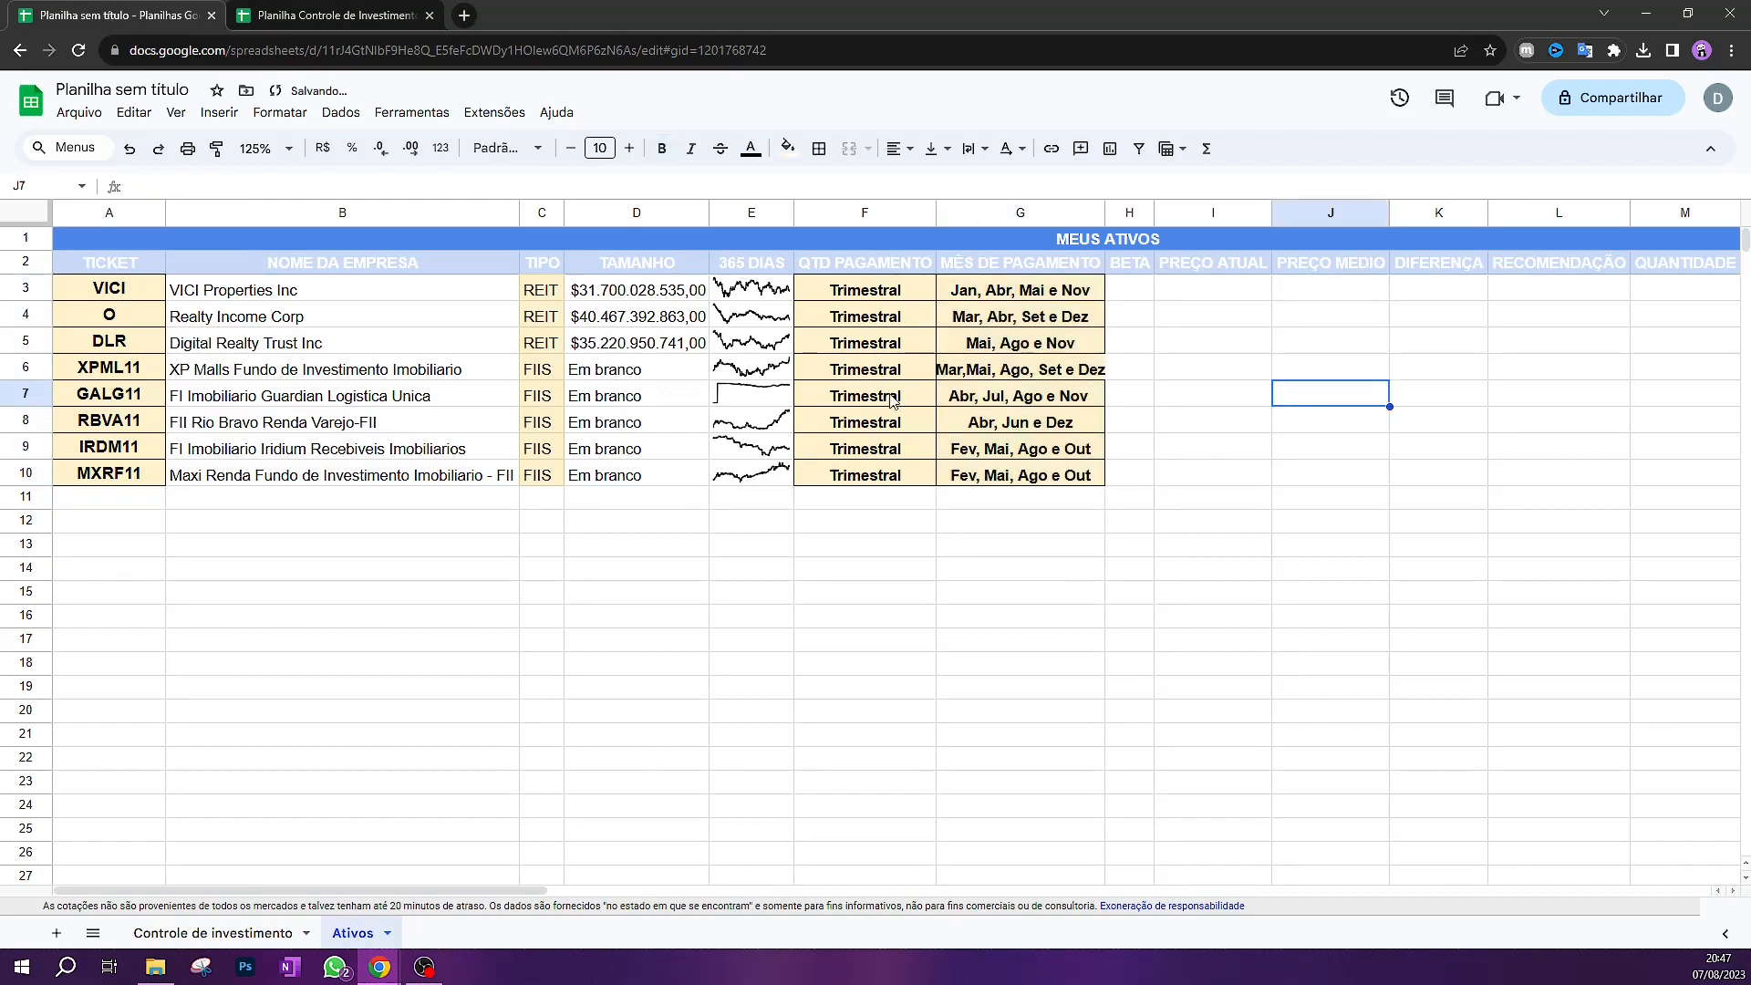
Select the whole sheet and auto-fit all column widths to their contents
left_click(37, 210)
double_click(165, 212)
left_click(1194, 325)
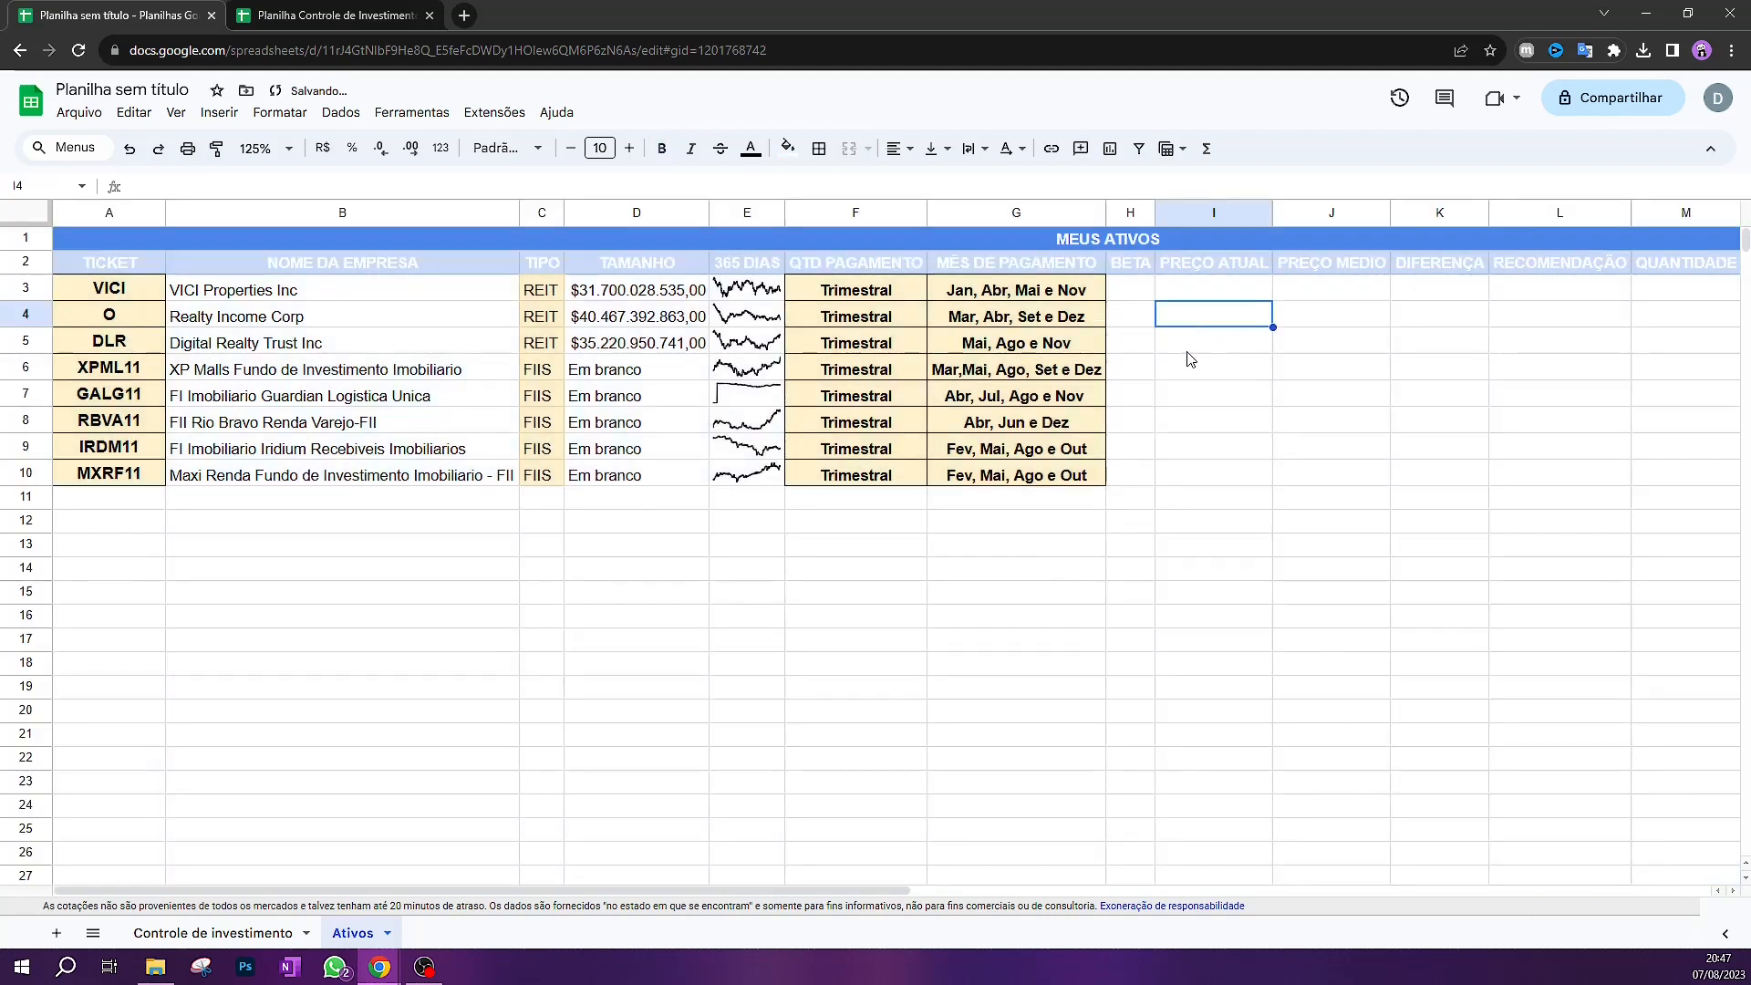
Copy the BETA formula from the reference spreadsheet and enter =SEERRO(GoogleFinance(A3;"beta");"Em branco") in H3 of the new sheet
double_click(1129, 287)
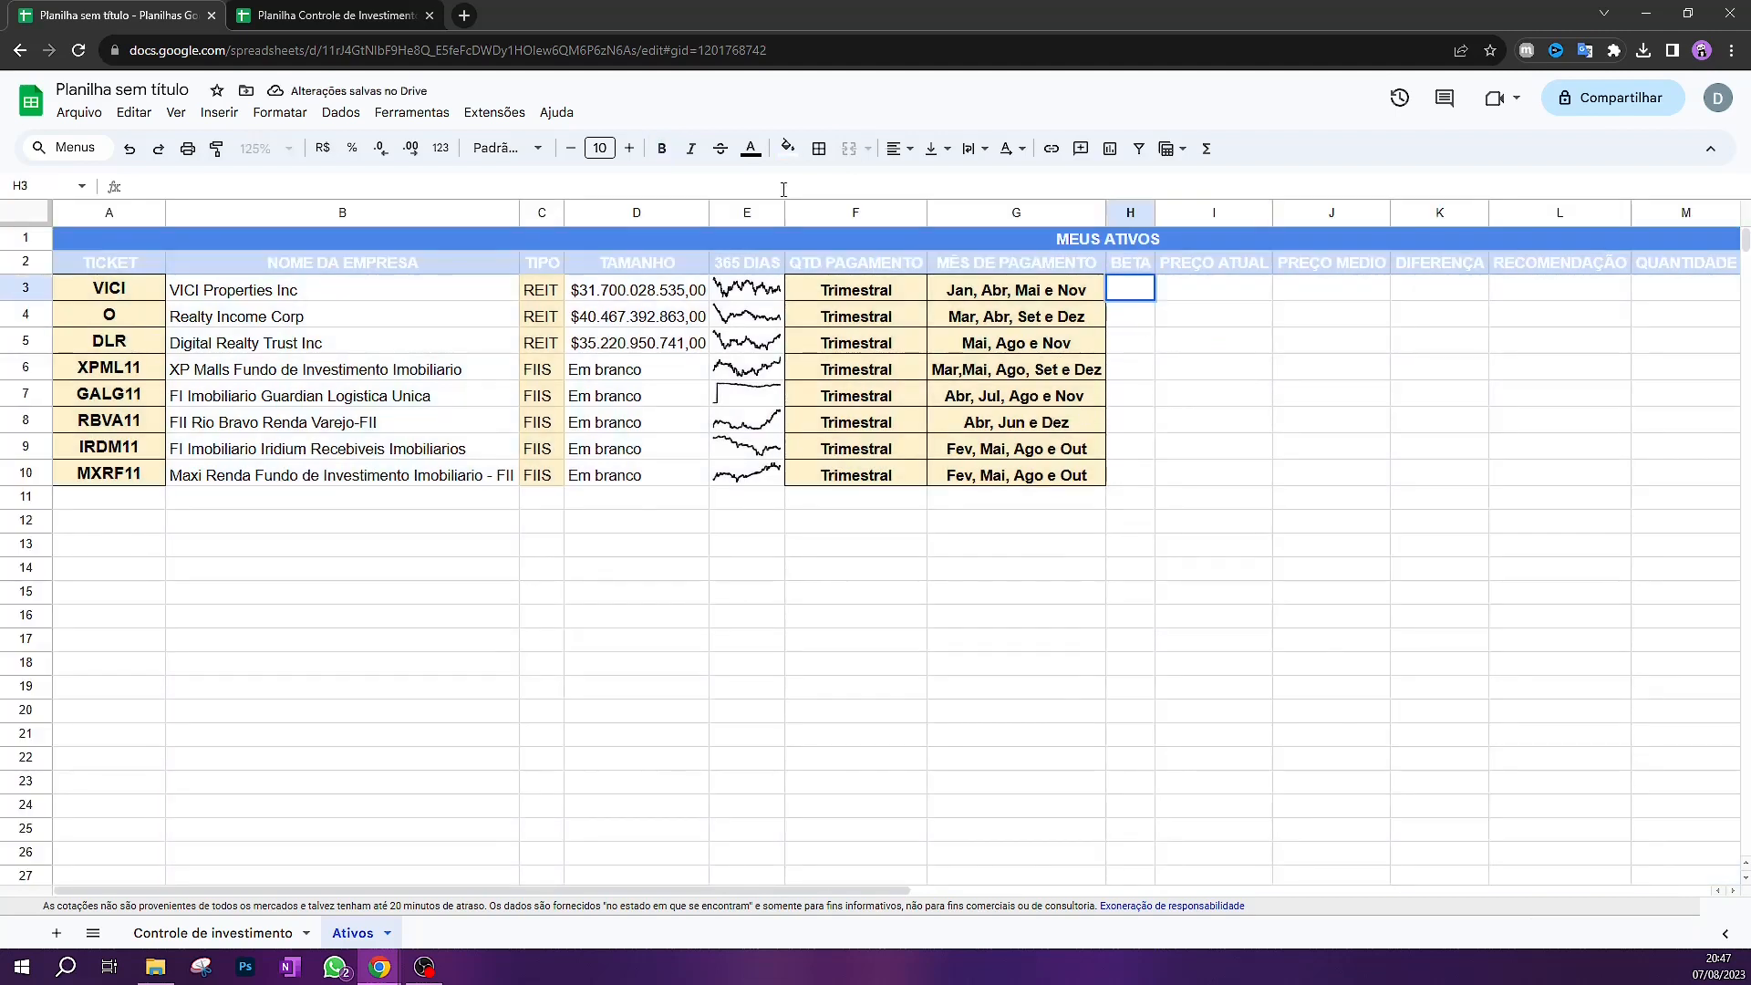
key("ctrl+Tab")
double_click(1301, 278)
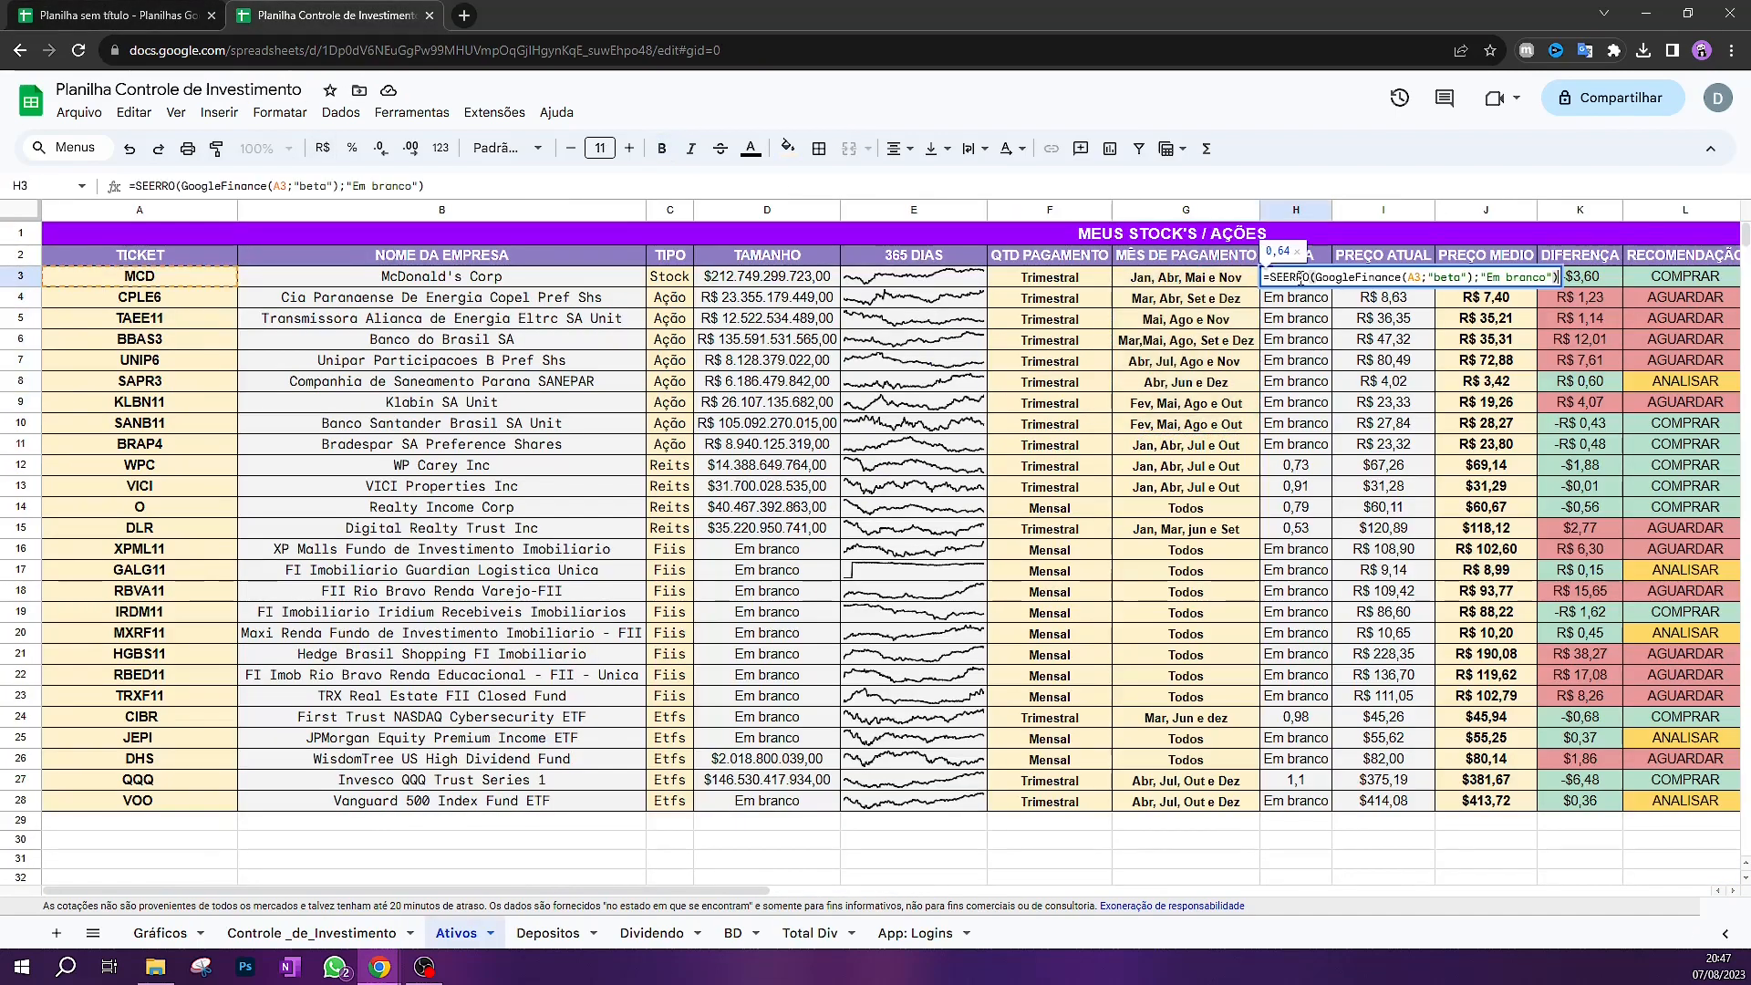
left_click_drag(1264, 277, 1561, 288)
key("ctrl+c")
key("Escape")
left_click(52, 11)
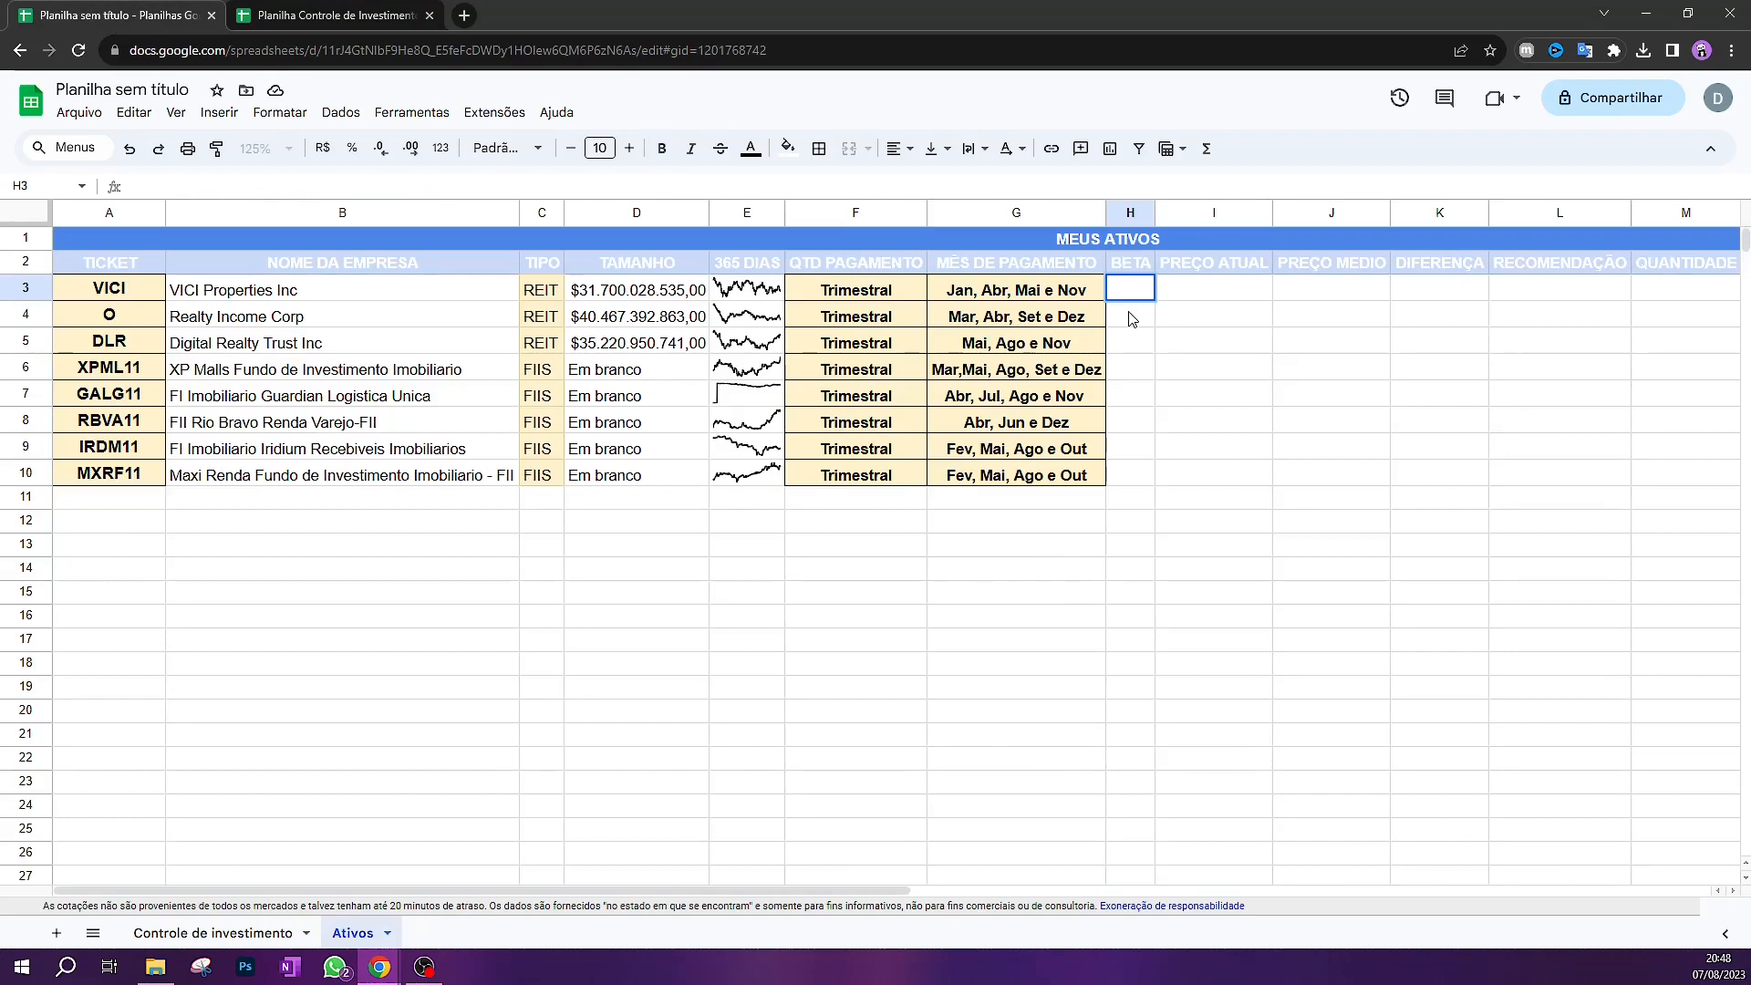
key("ctrl+v")
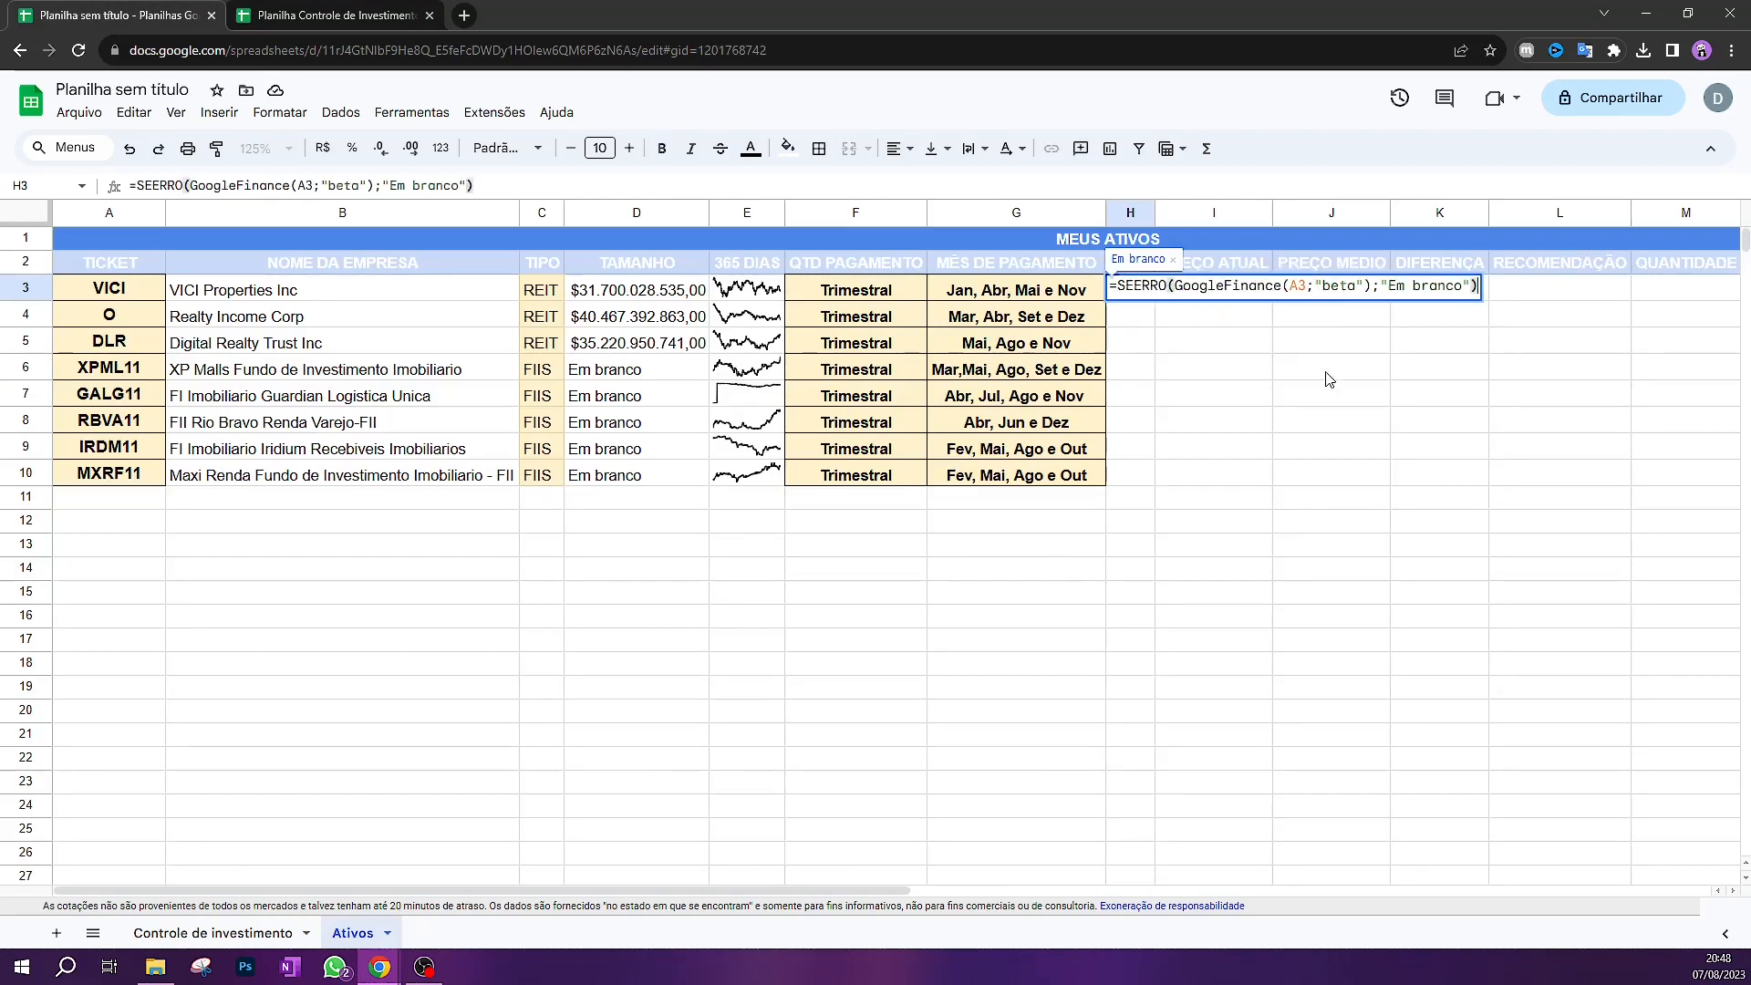
key("Return")
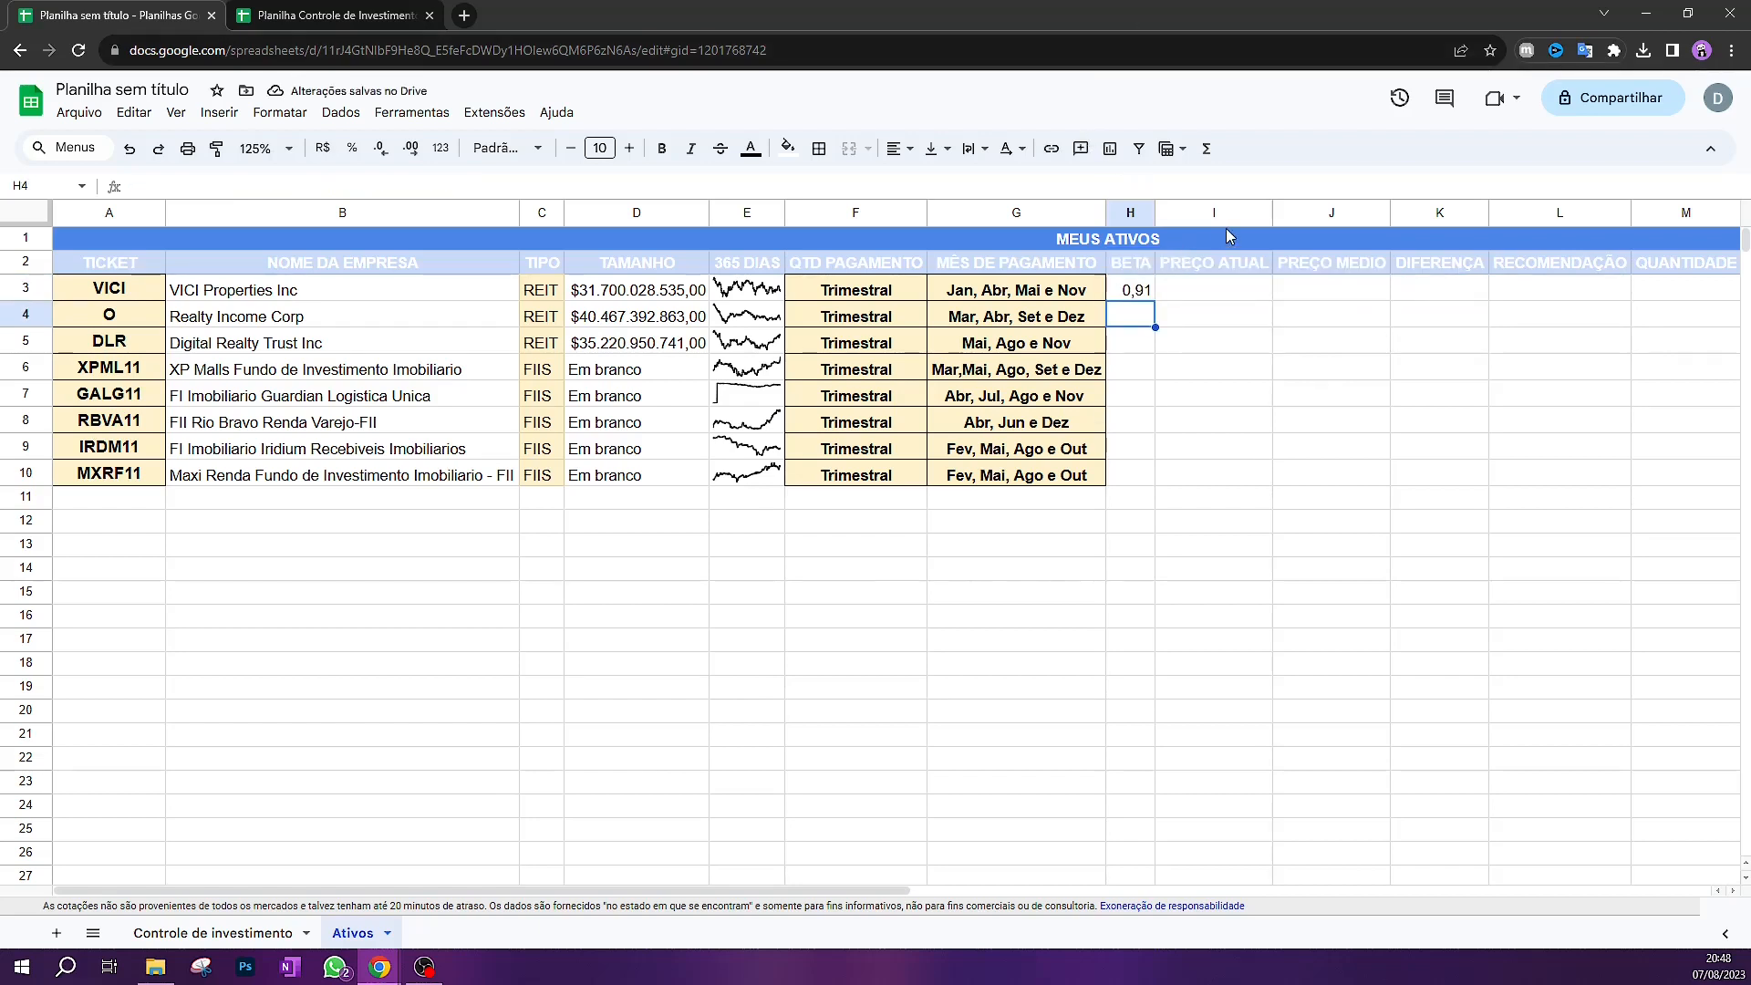
Fill the BETA formula from H3 down through H10 and auto-fit the column widths again
left_click(1151, 292)
left_click_drag(1154, 301, 1169, 492)
left_click(1170, 497)
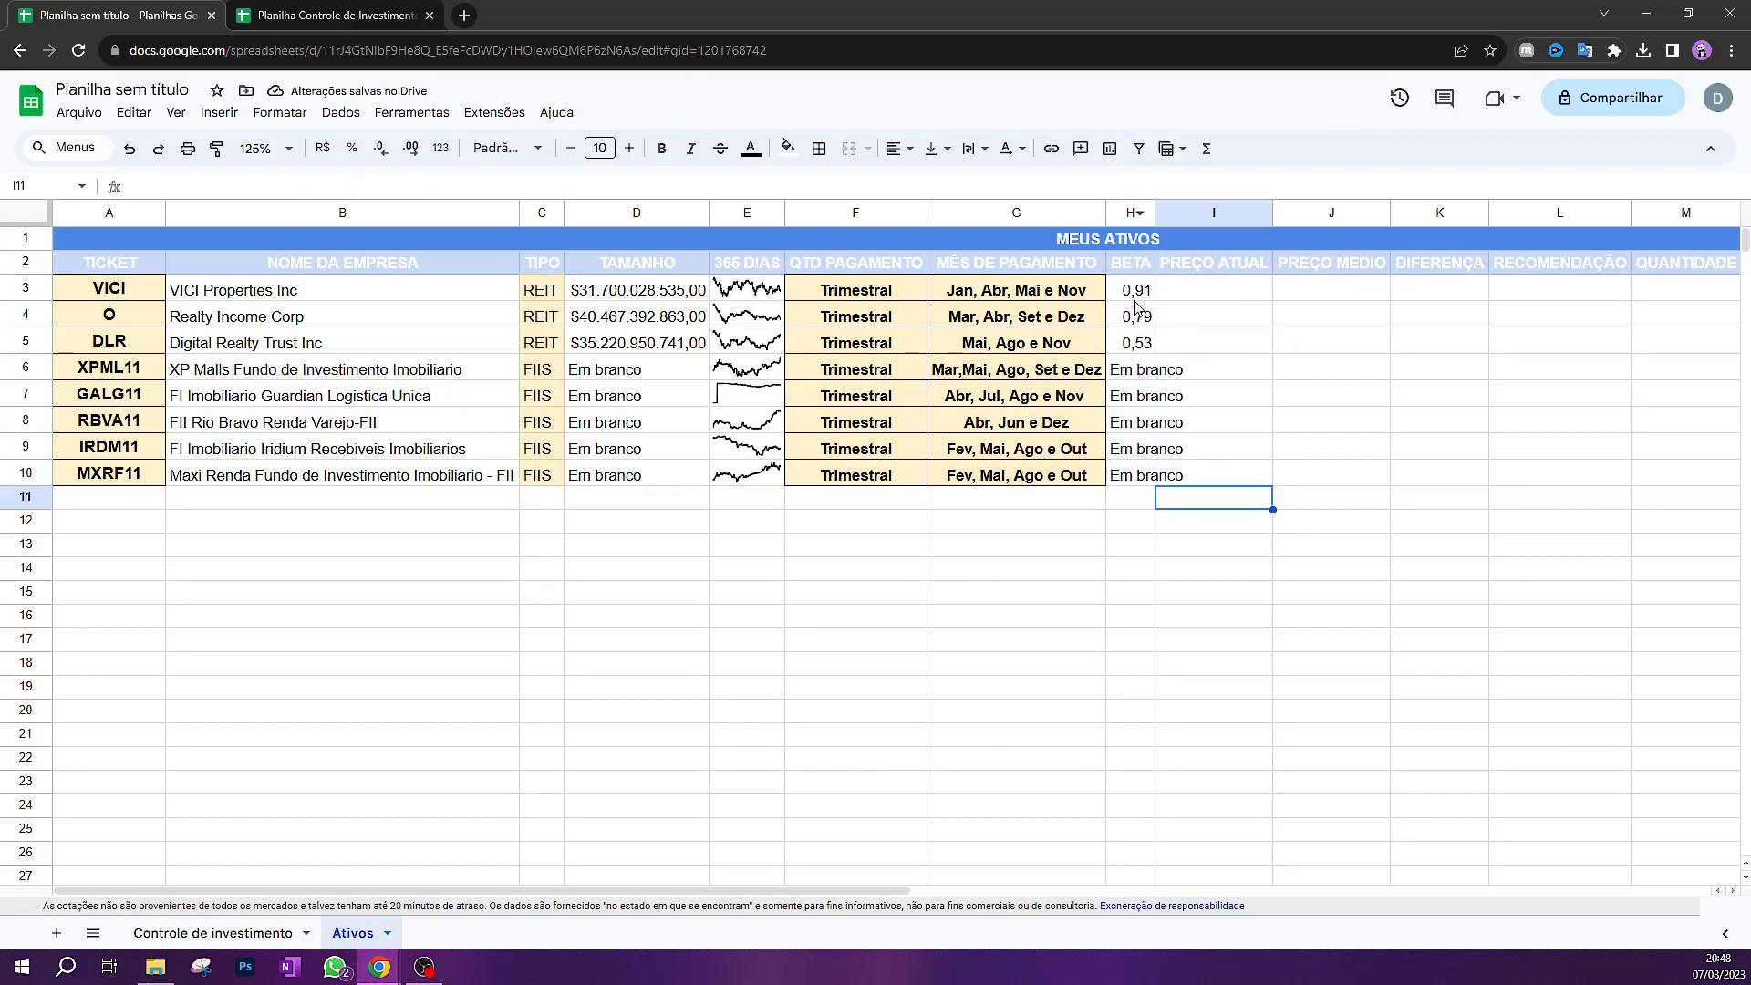
left_click(3, 219)
double_click(165, 212)
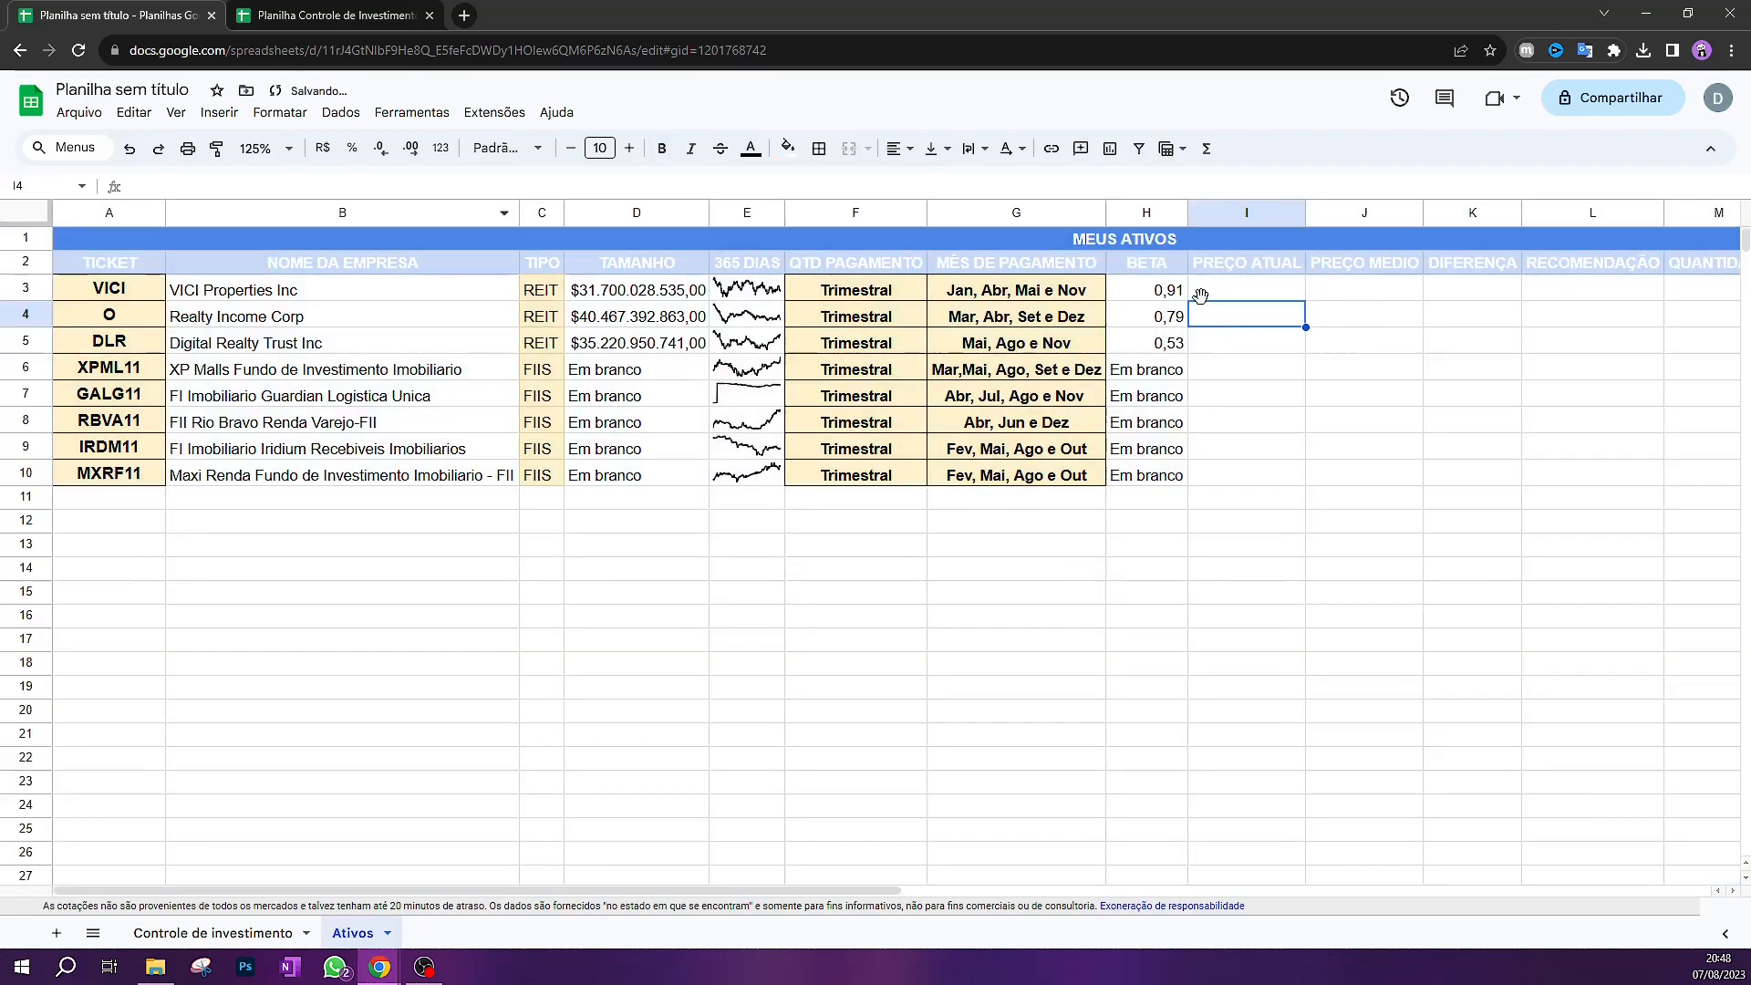
left_click(1196, 313)
key("Down")
key("Down")
key("Down")
key("Down")
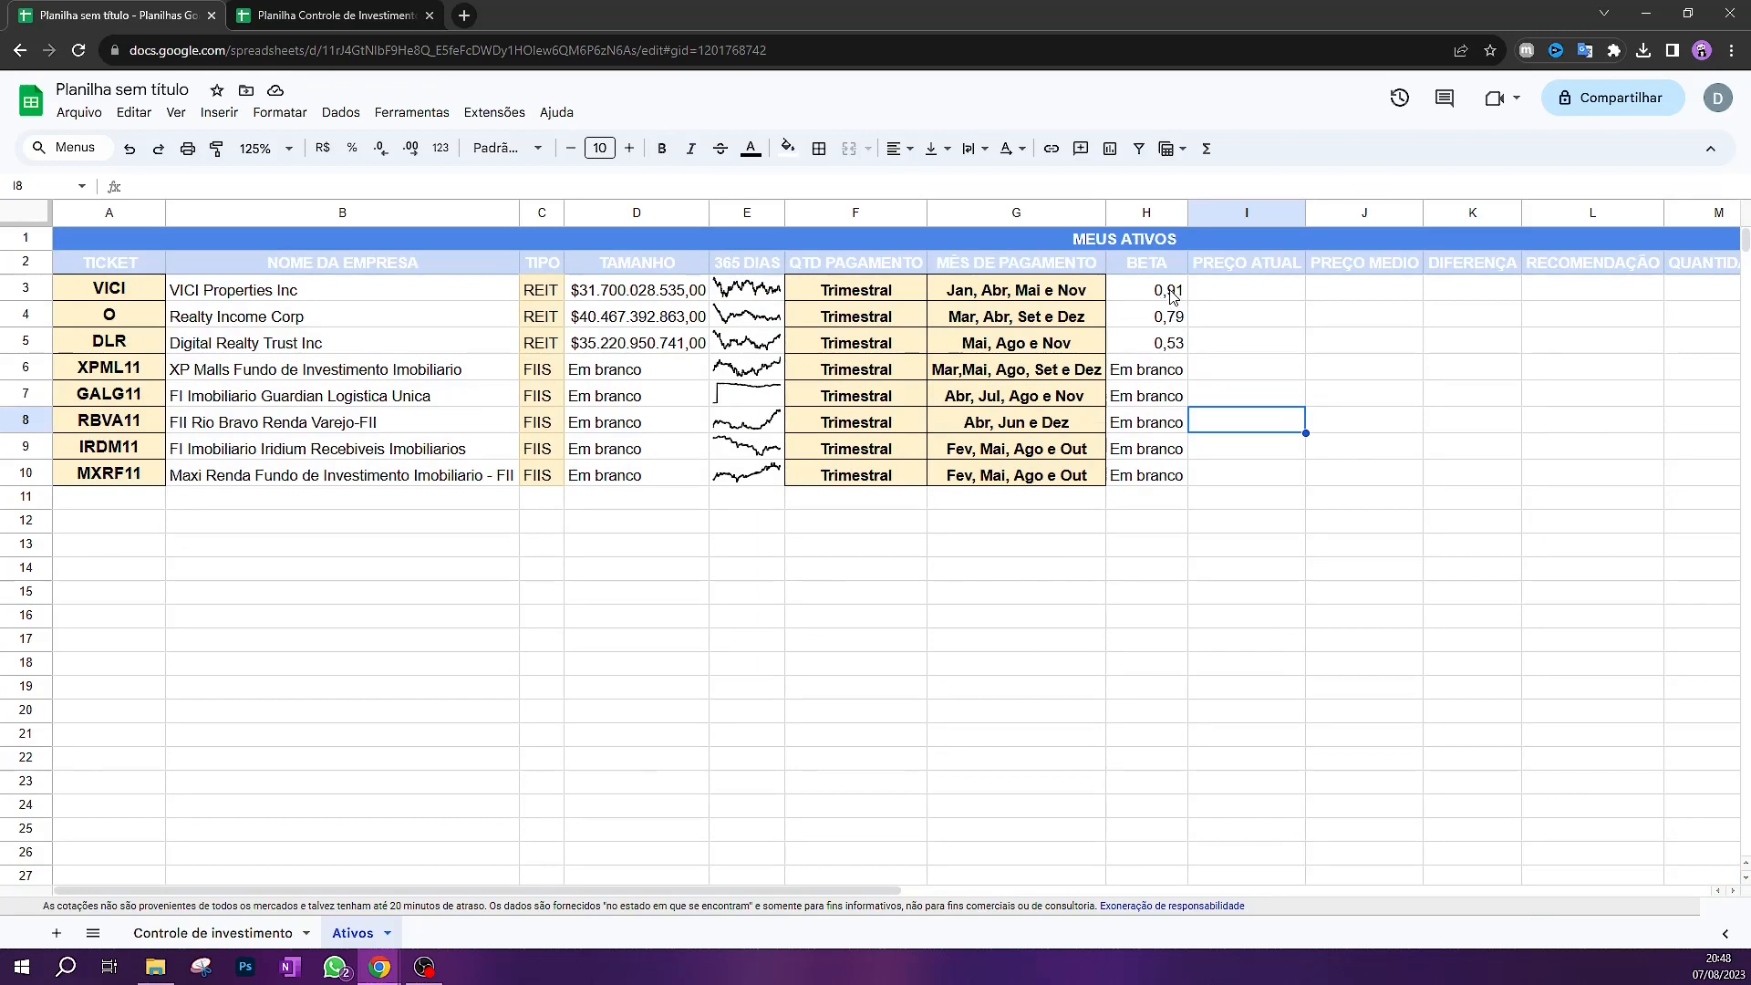
left_click_drag(1158, 297, 1154, 463)
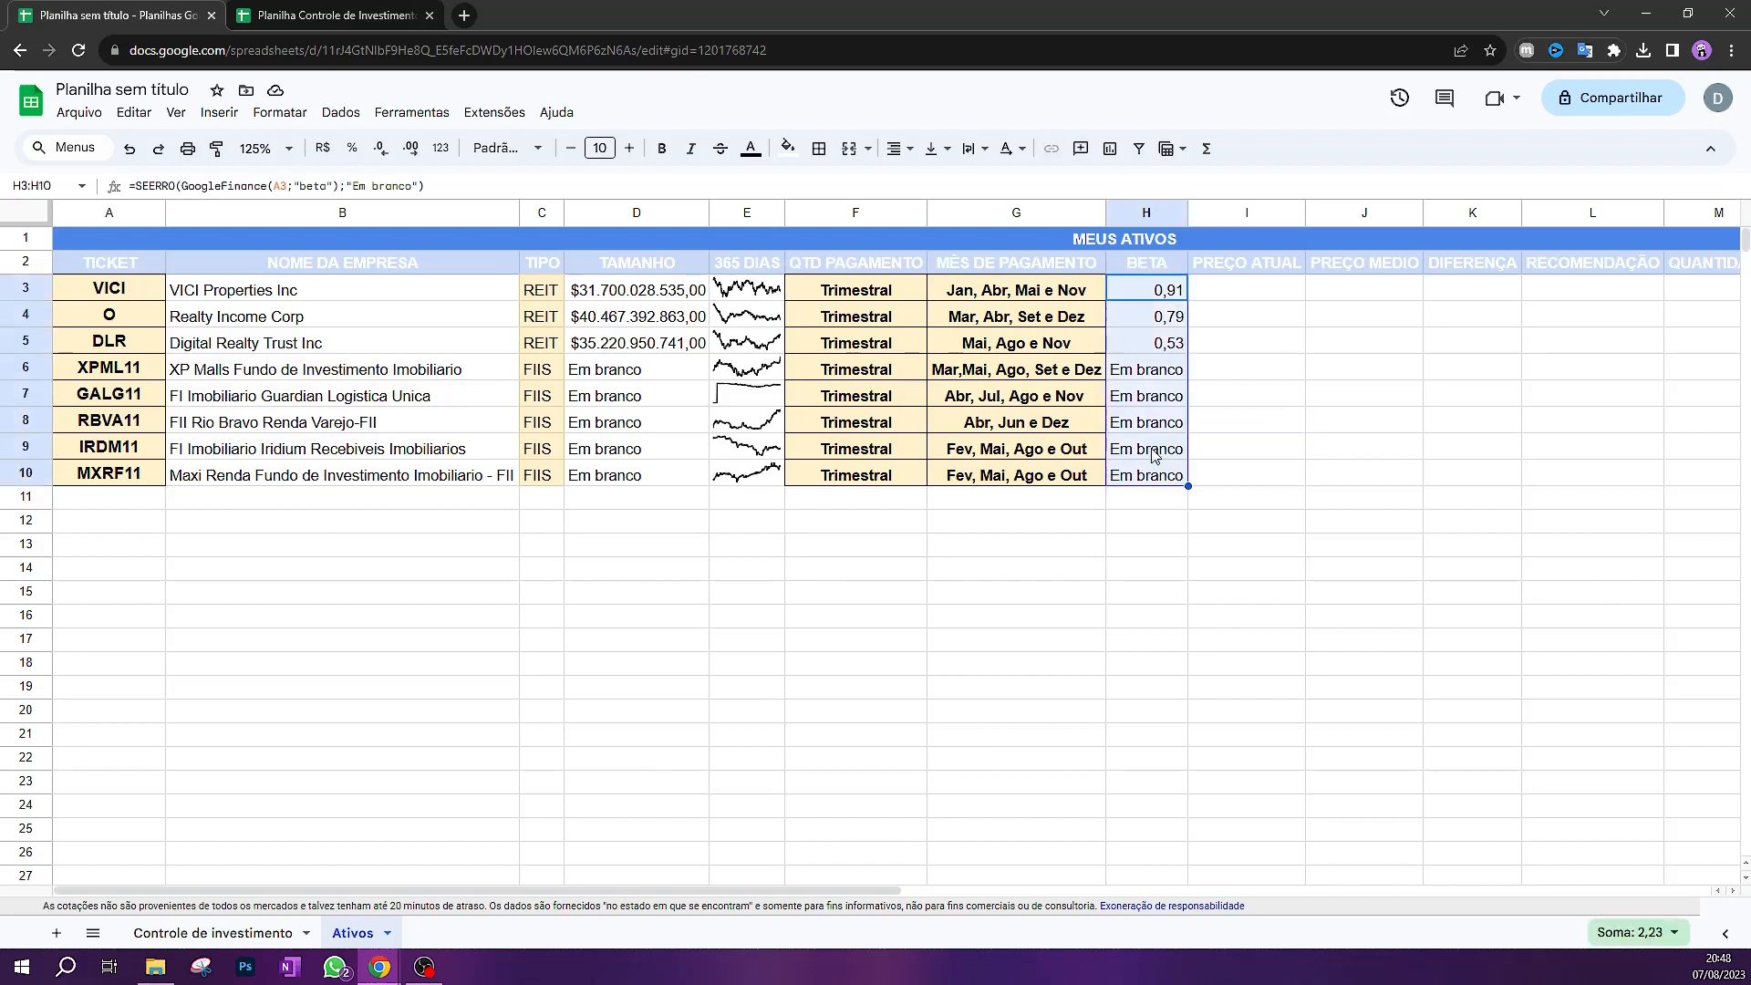
left_click(1270, 347)
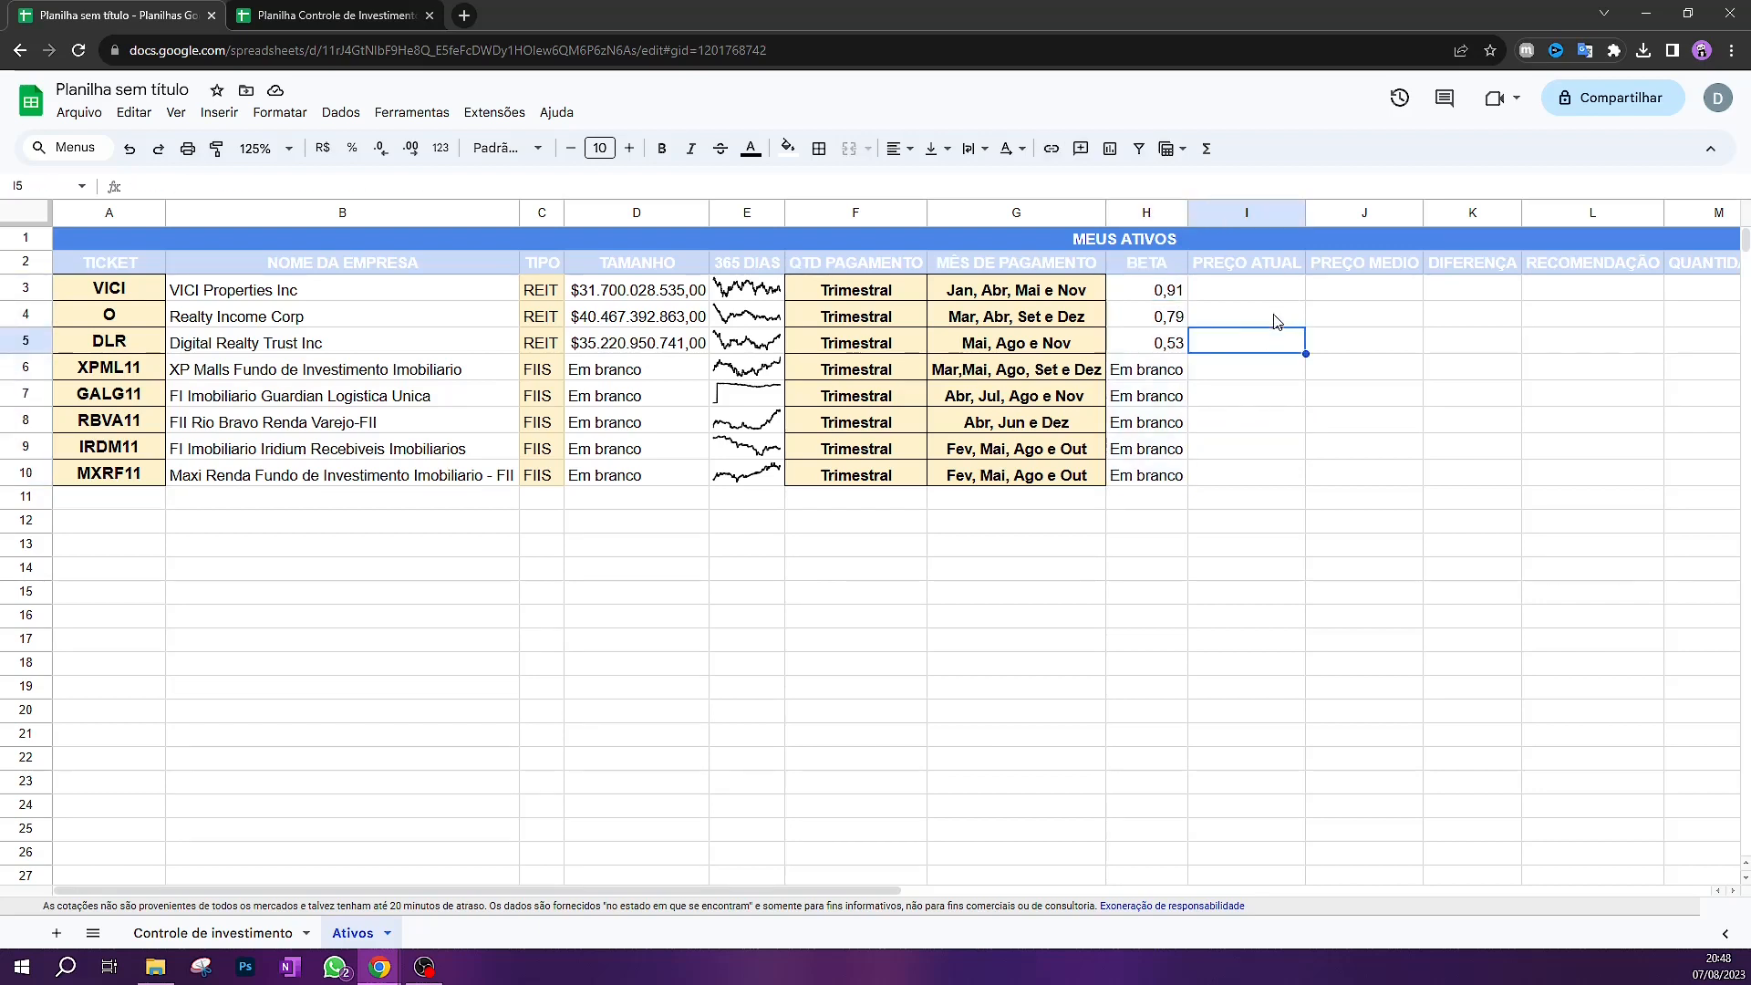
left_click(1277, 268)
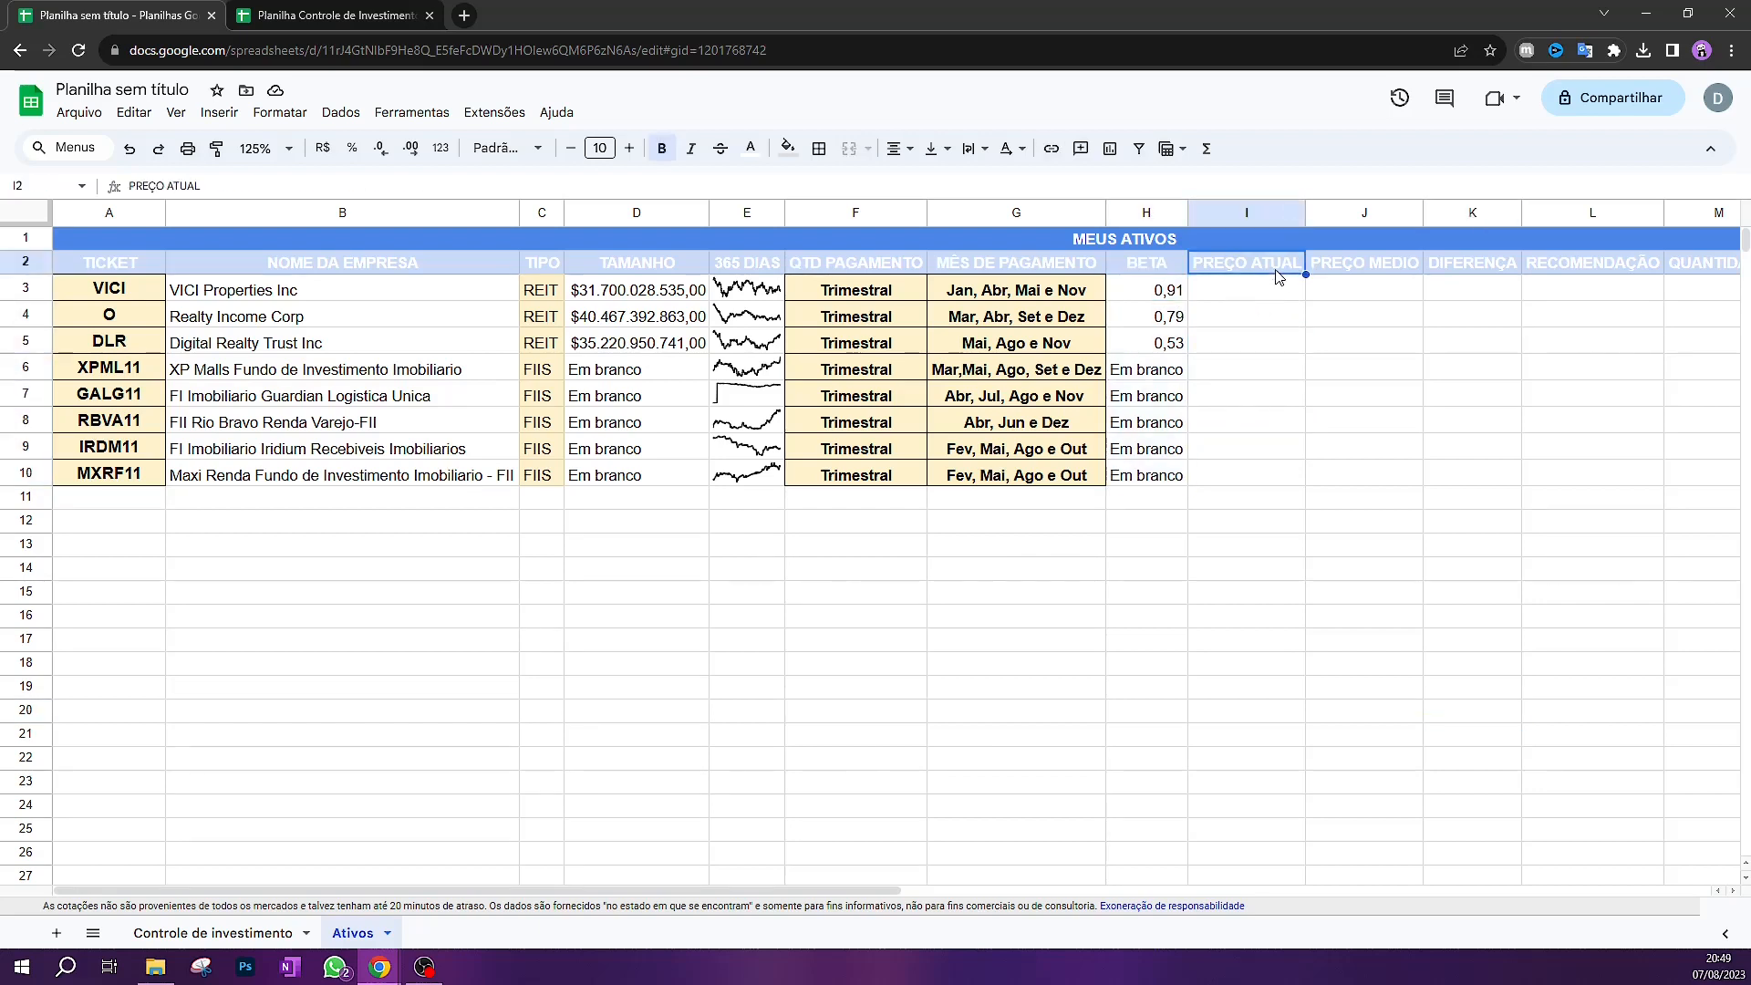
Copy the PREÇO ATUAL formula from the reference spreadsheet and enter =SEERRO(GOOGLEFINANCE(A3);"Em branco") in I3 of the new sheet
double_click(1264, 294)
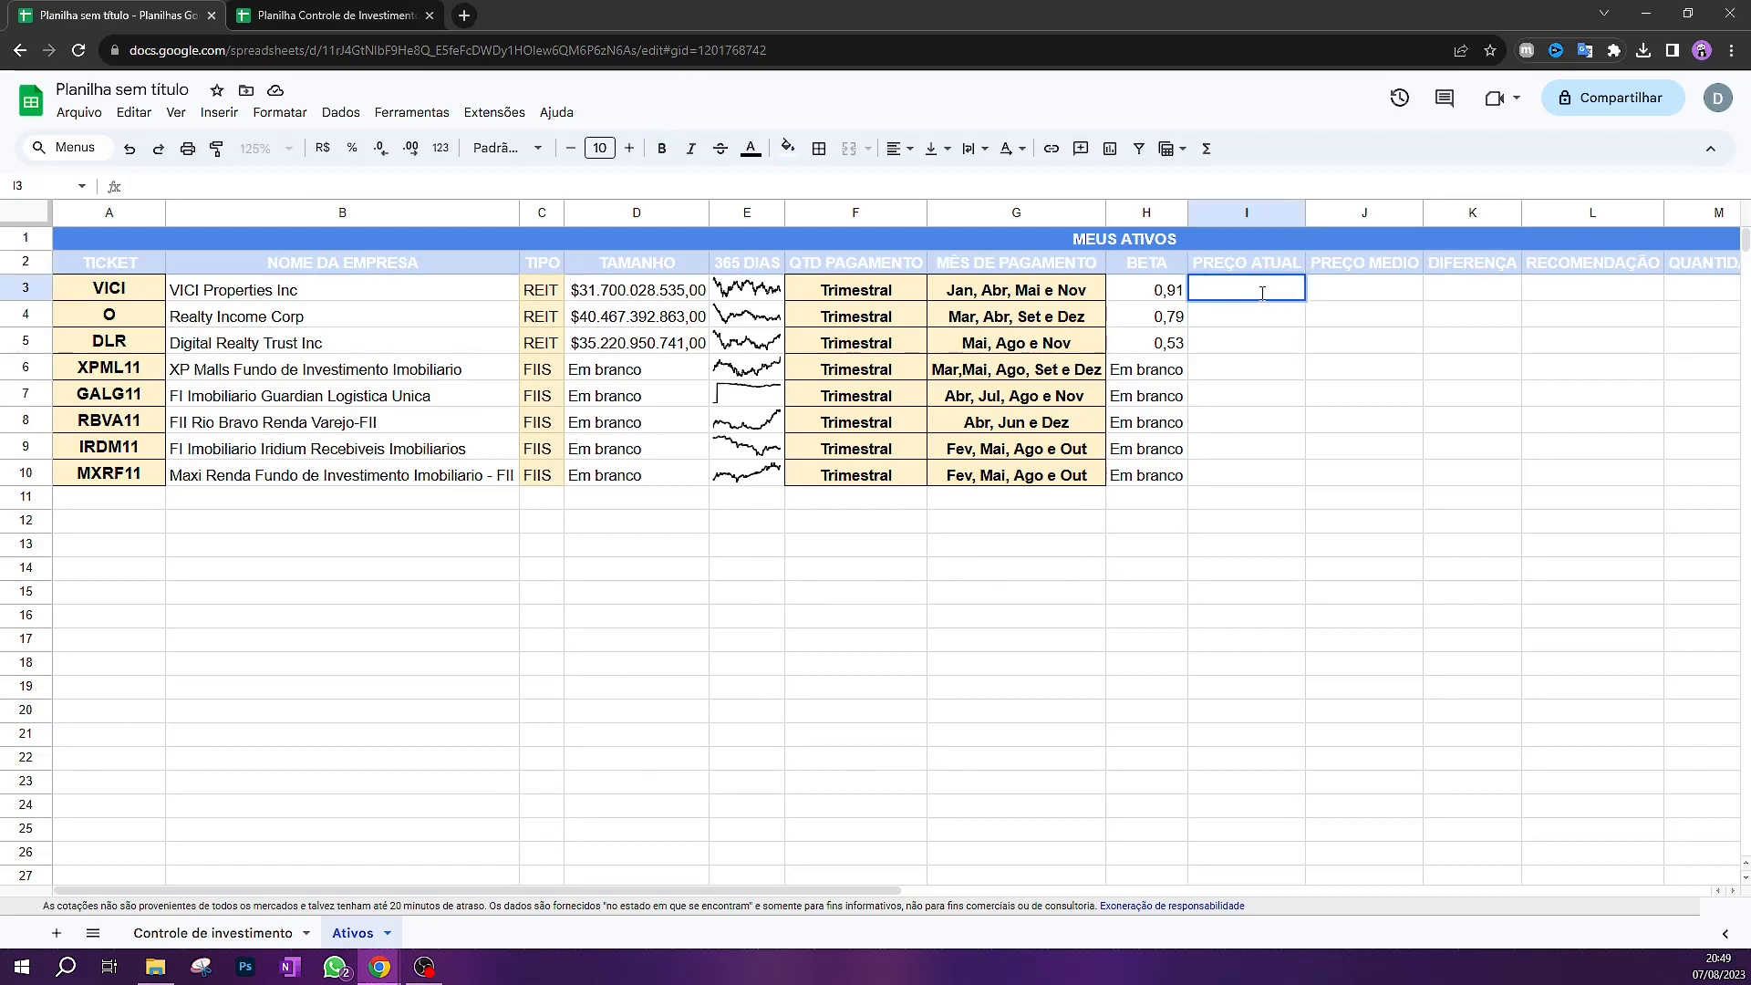
key("ctrl+Tab")
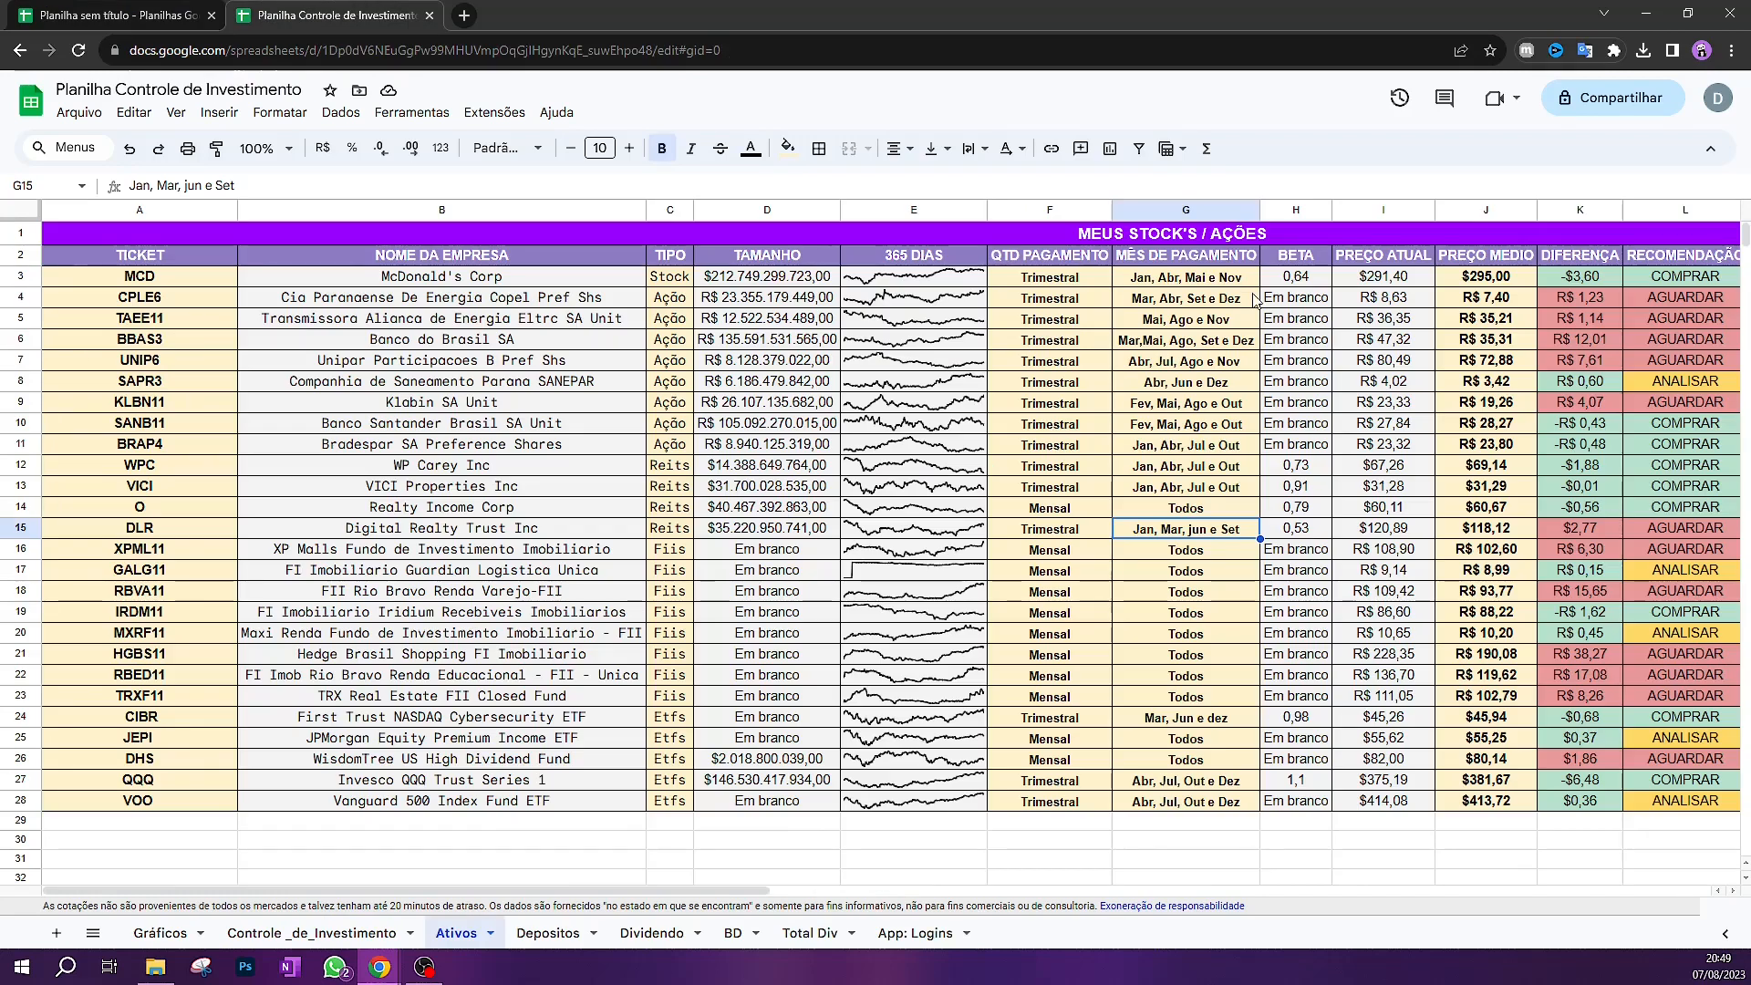
double_click(1402, 277)
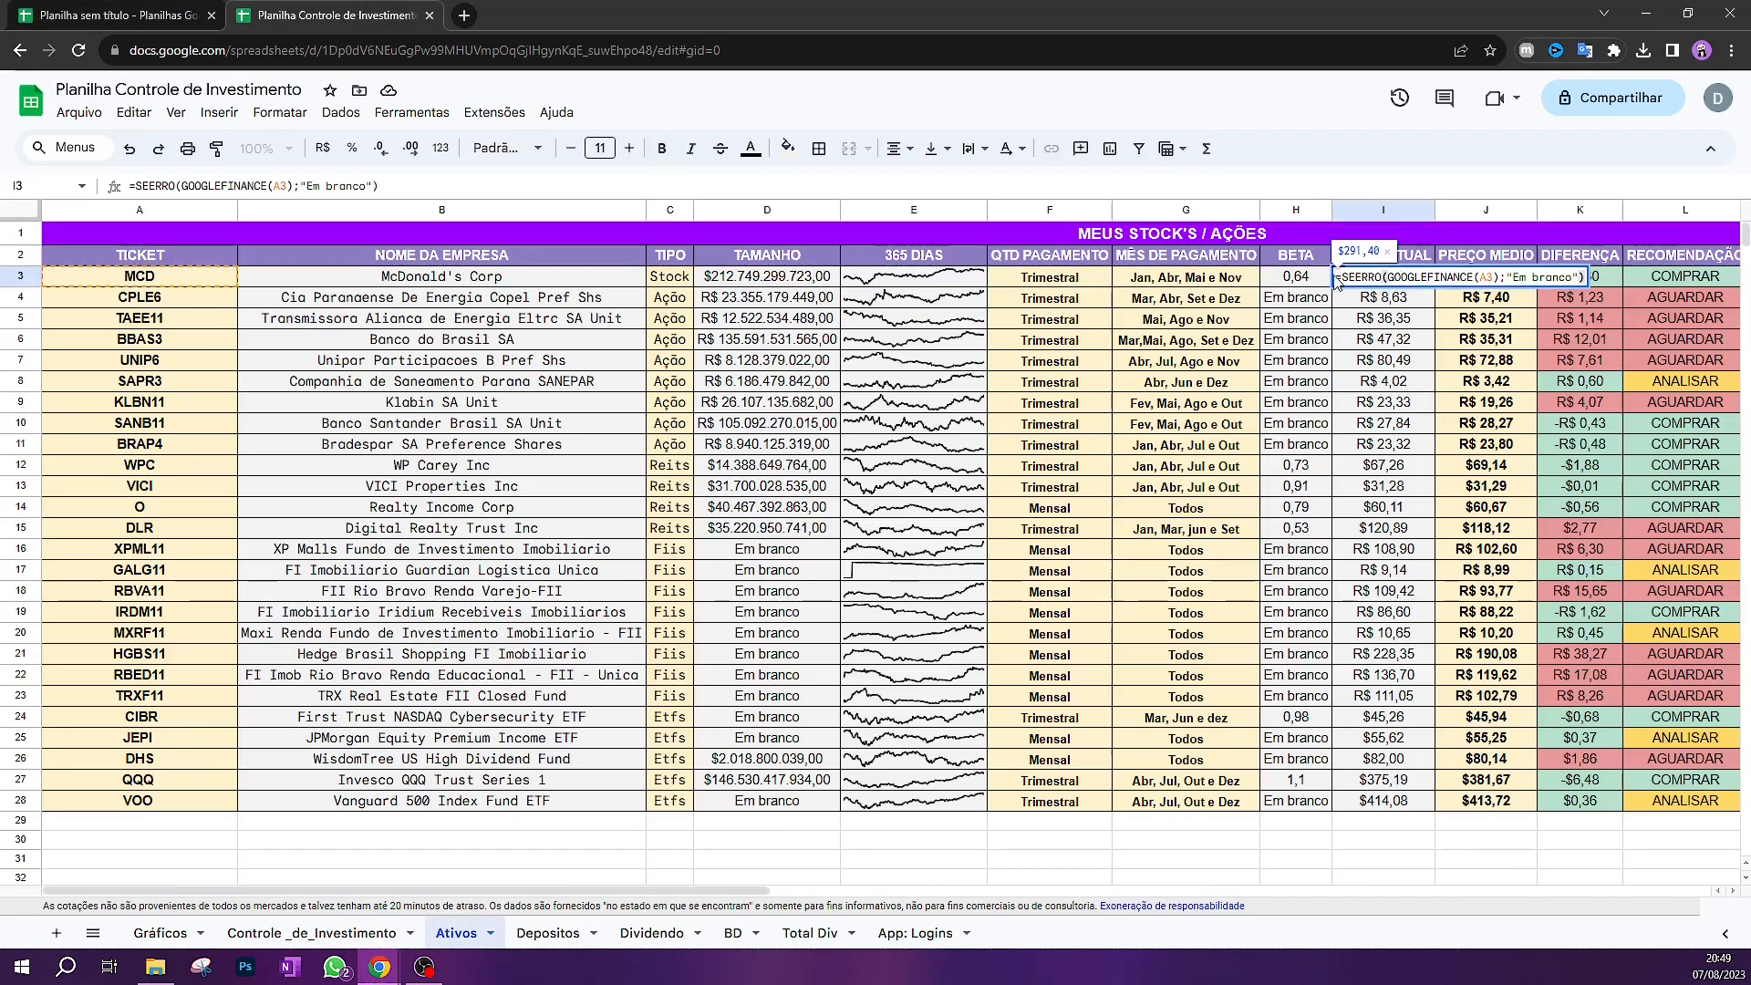
left_click(1587, 274)
left_click(142, 13)
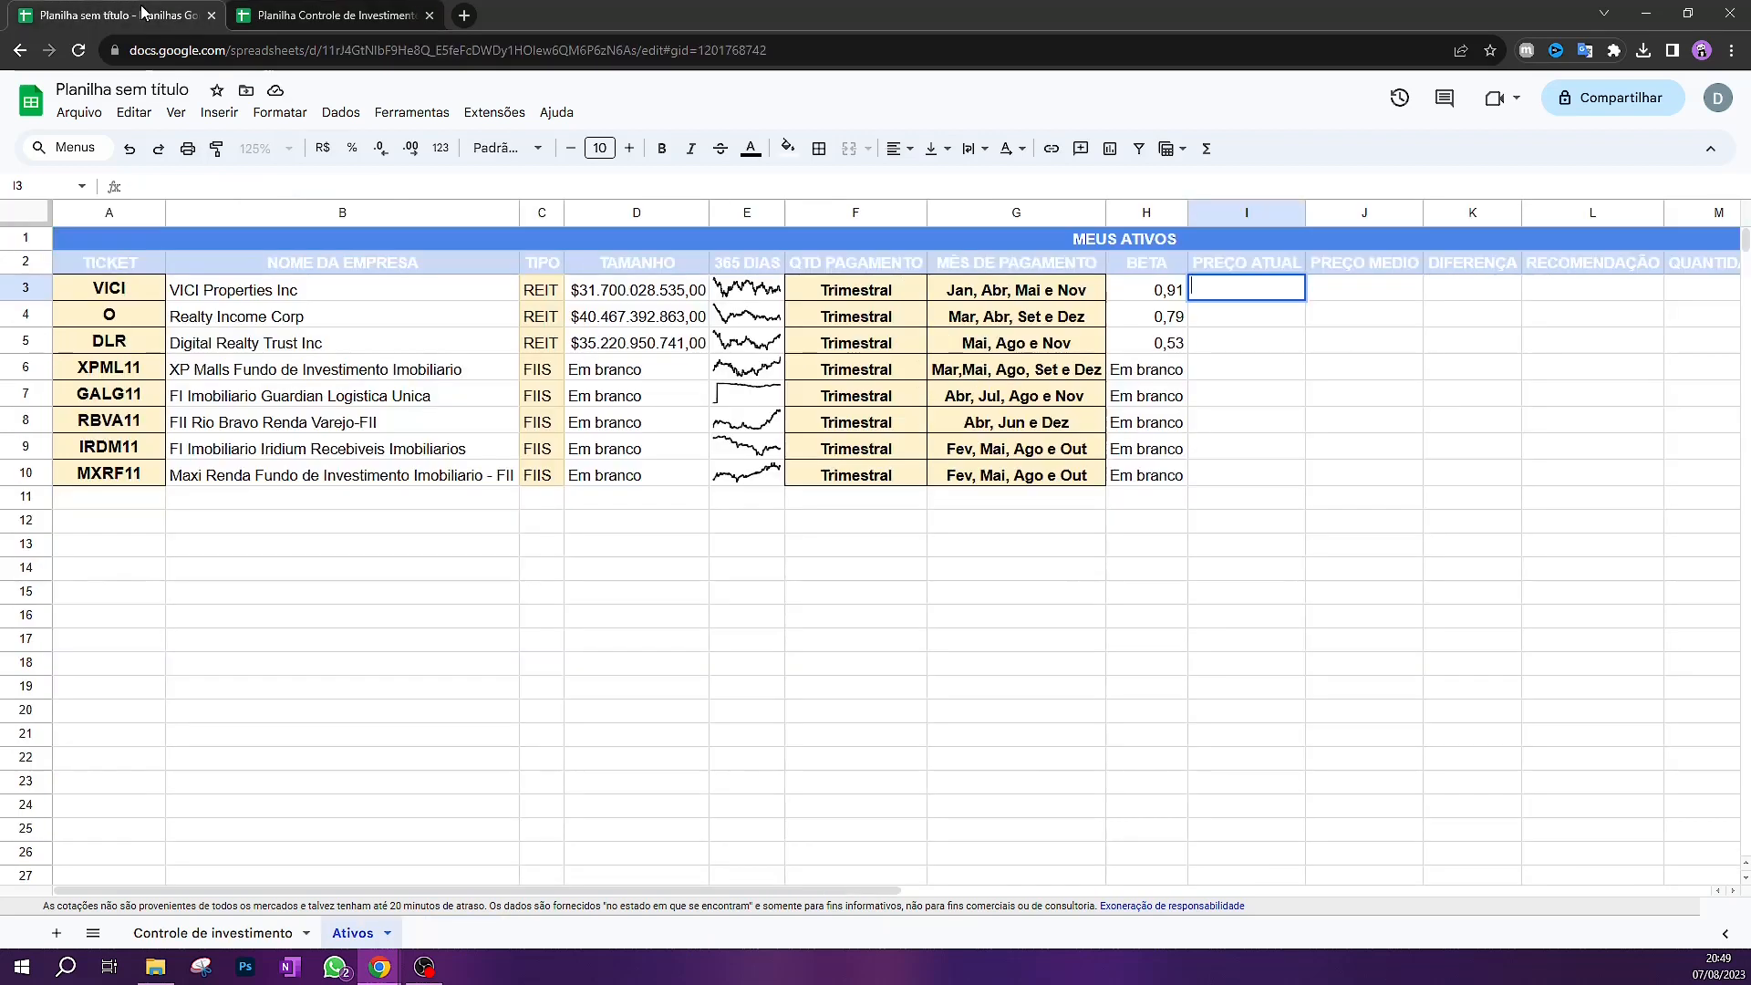
type("=SEERRO(GOOGLEFINANCE(A3);\"Em branco\")")
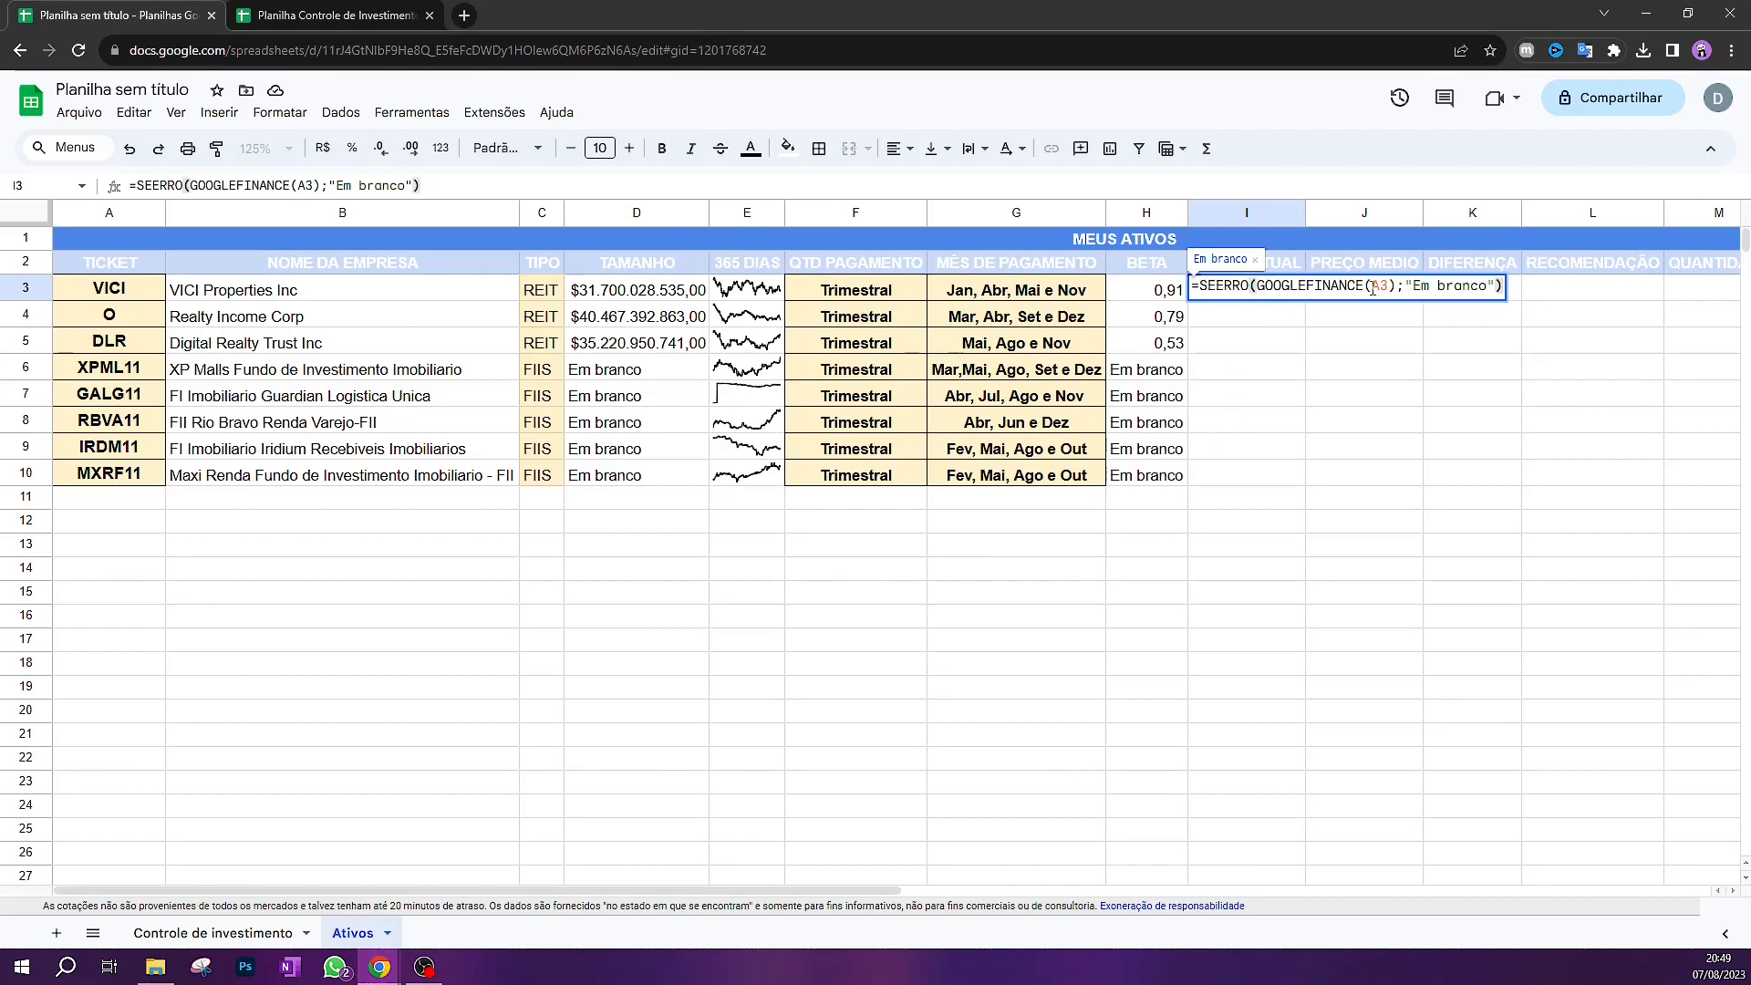
left_click(1383, 288)
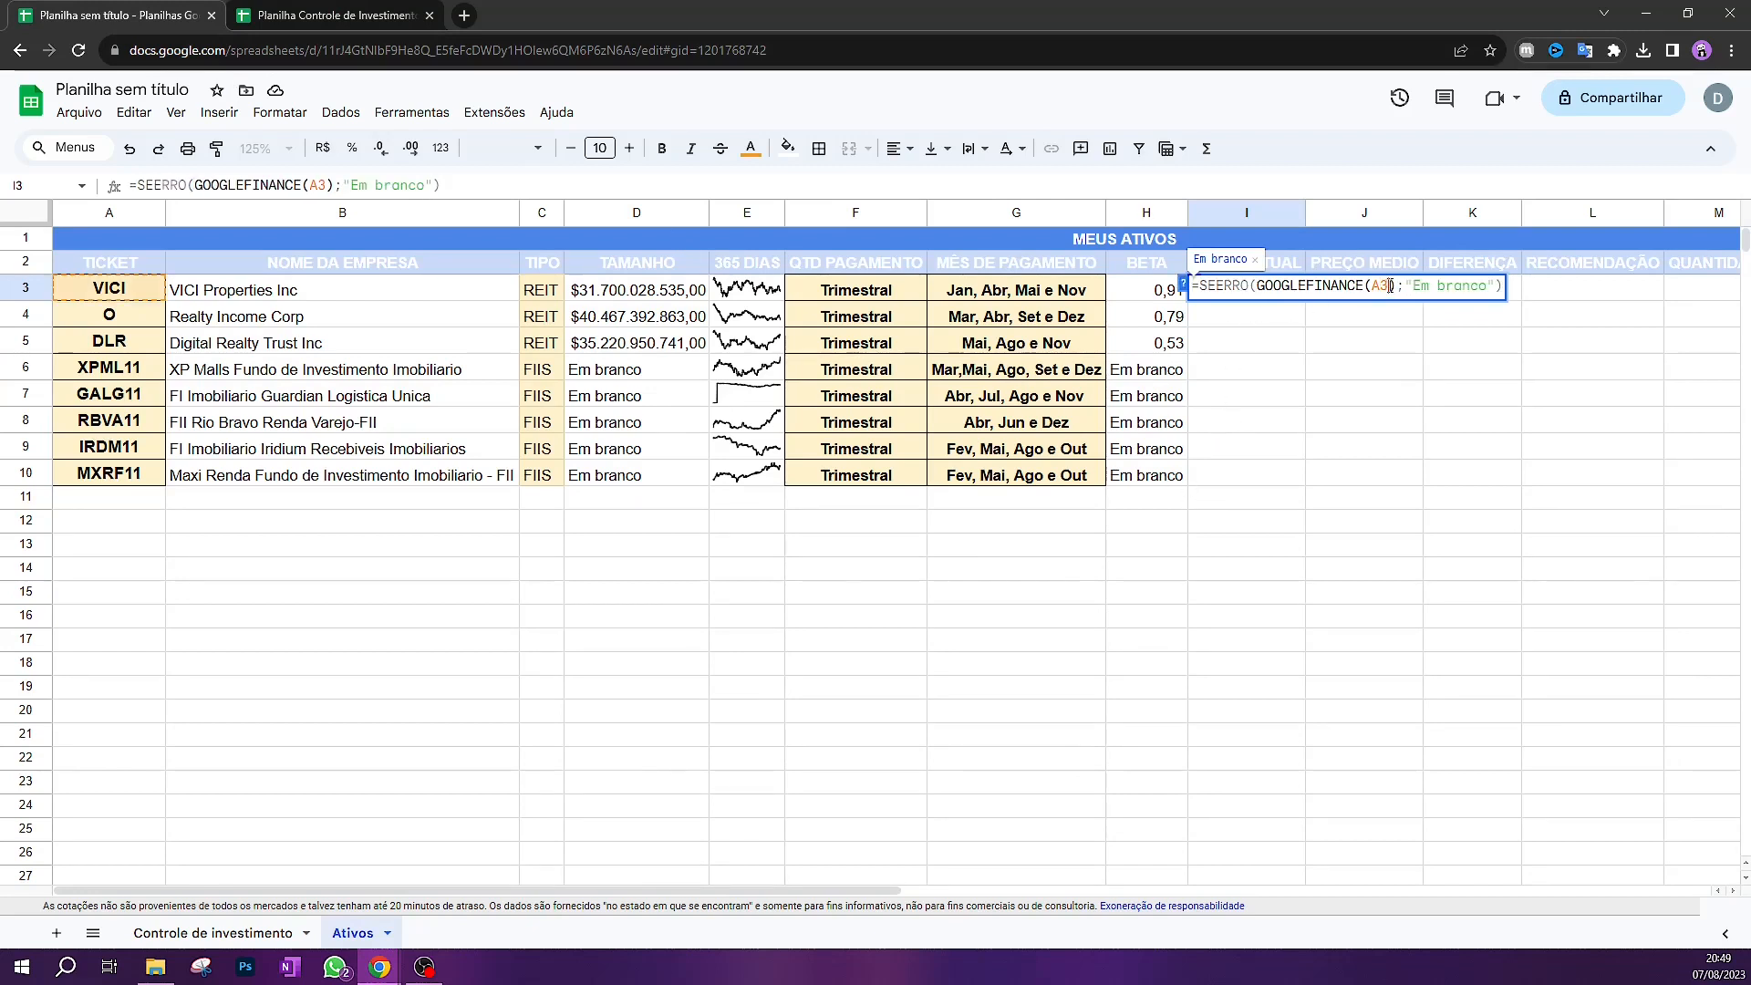
double_click(1381, 285)
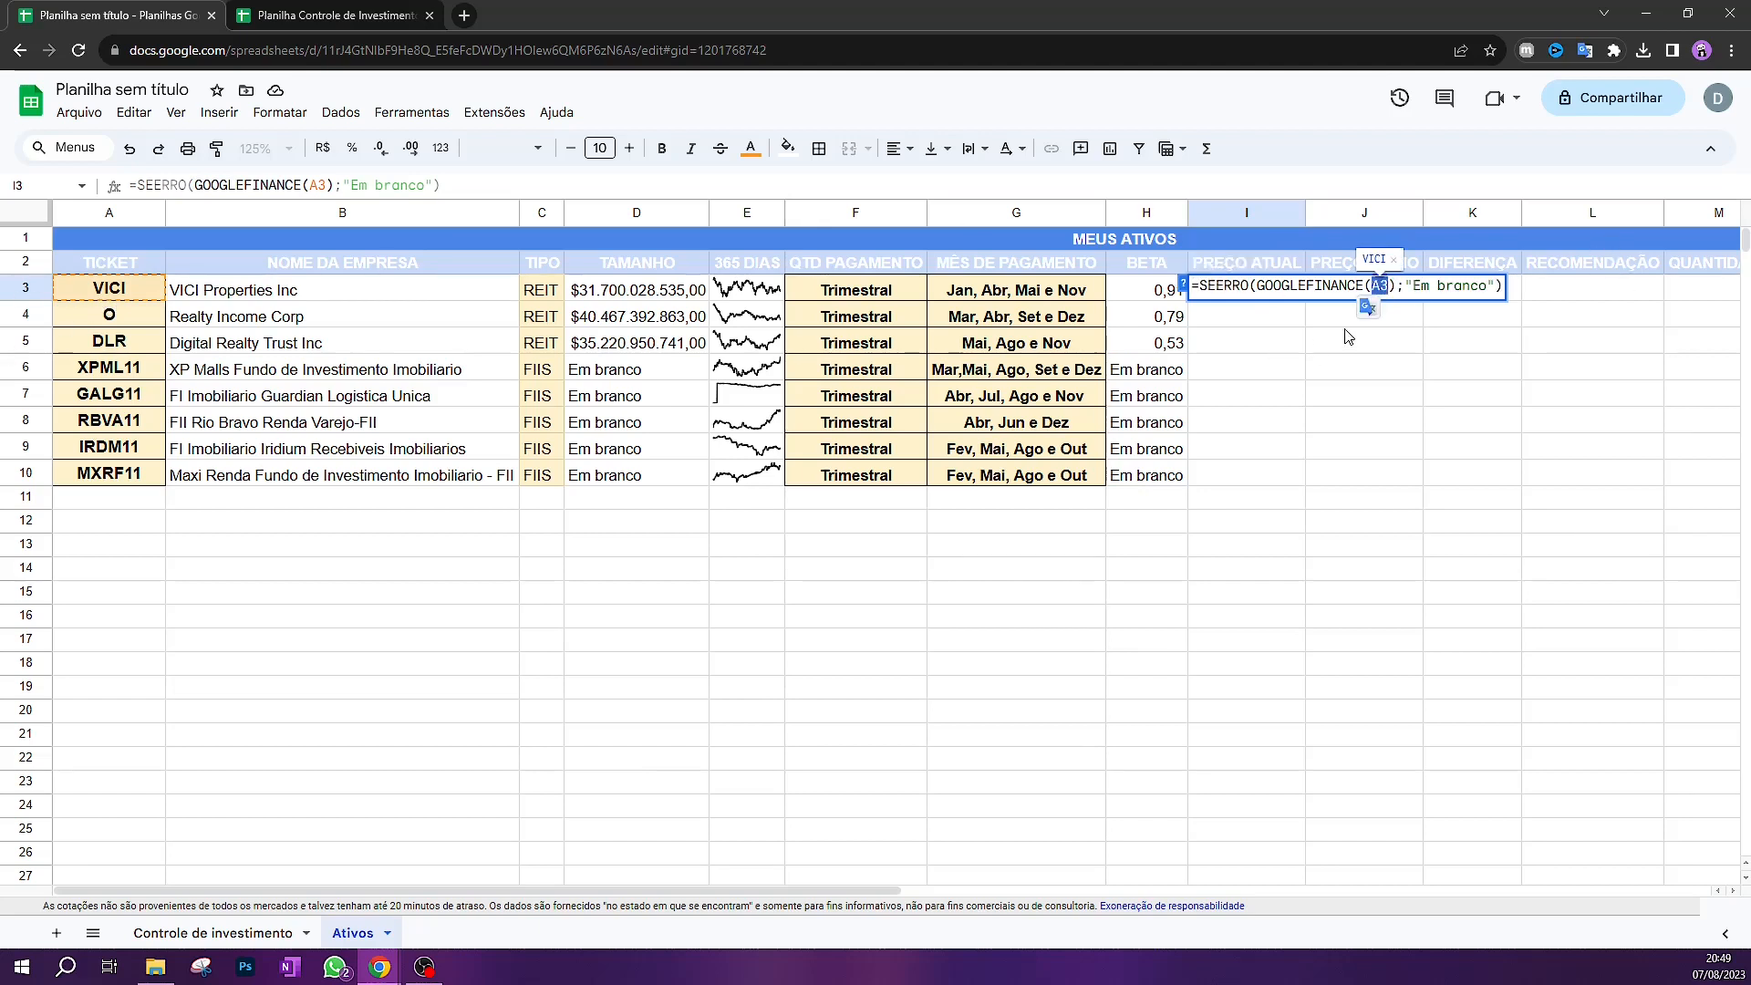
key("Return")
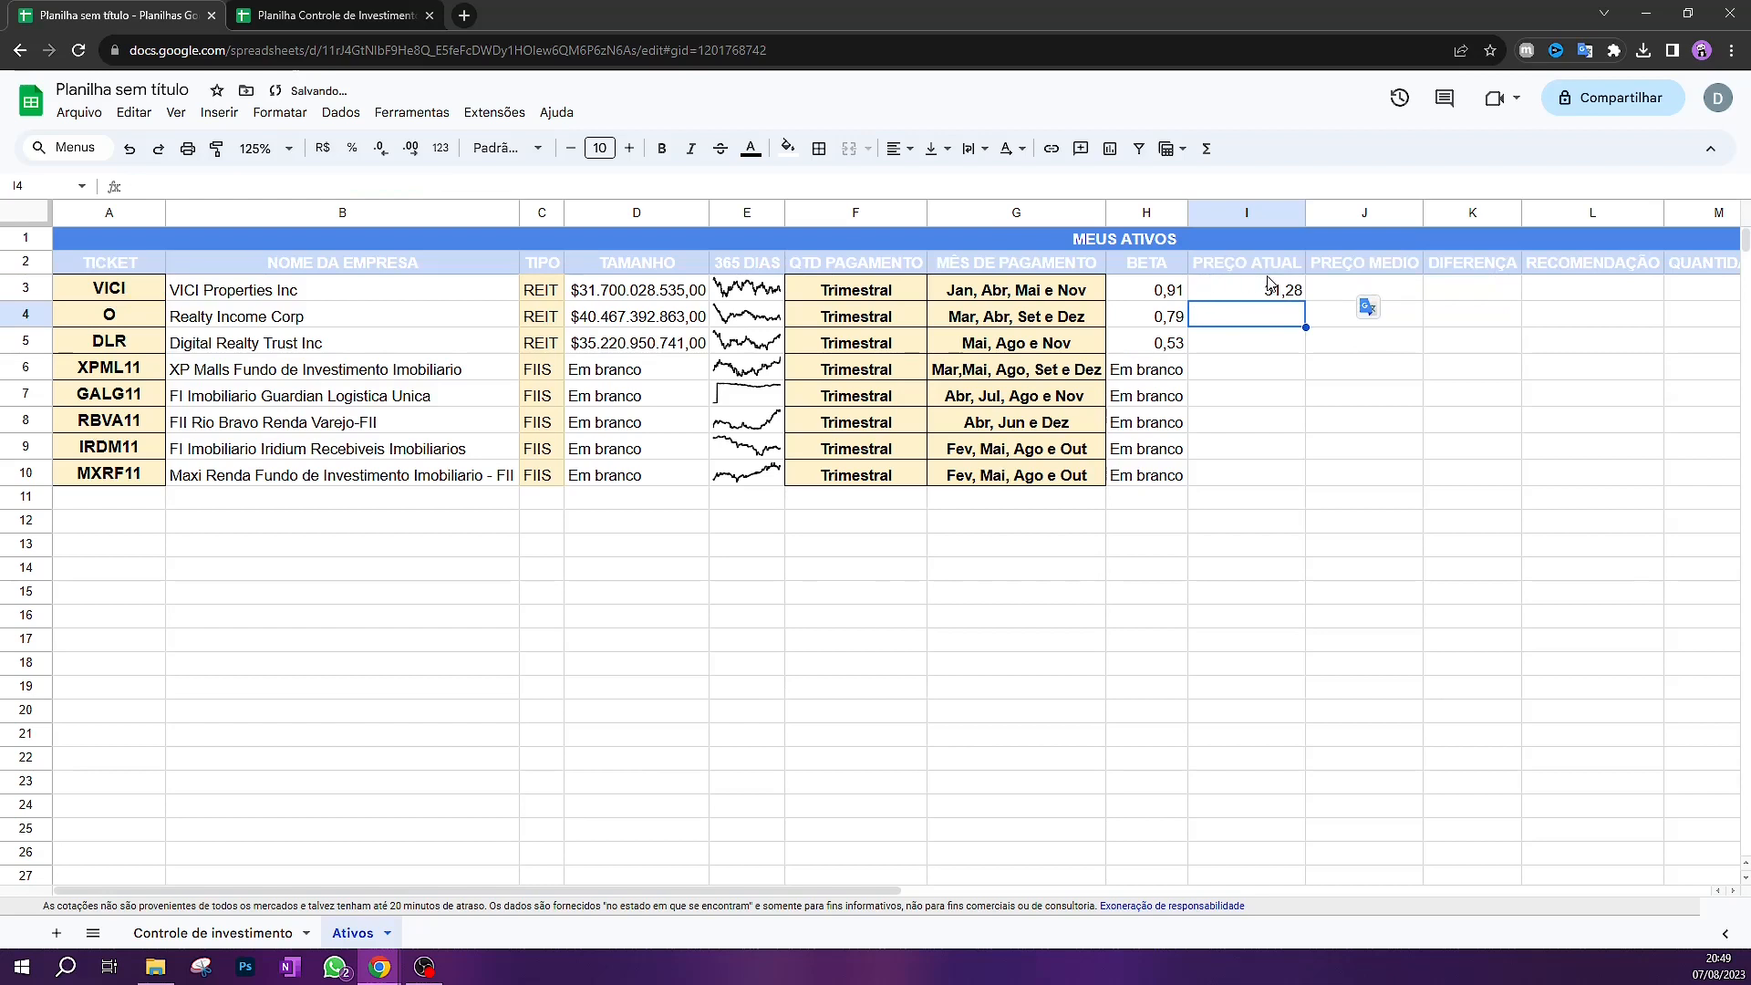
Change the I3 formula to =SEERRO(GOOGLEFINANCE(A3;"PRICE");"Em branco") and fill it down through I10
double_click(1274, 294)
key("Escape")
left_click_drag(1305, 302, 1246, 476)
left_click(1309, 417)
Format the REIT prices in I3:I5 as US dollar currency
left_click_drag(1274, 290, 1267, 345)
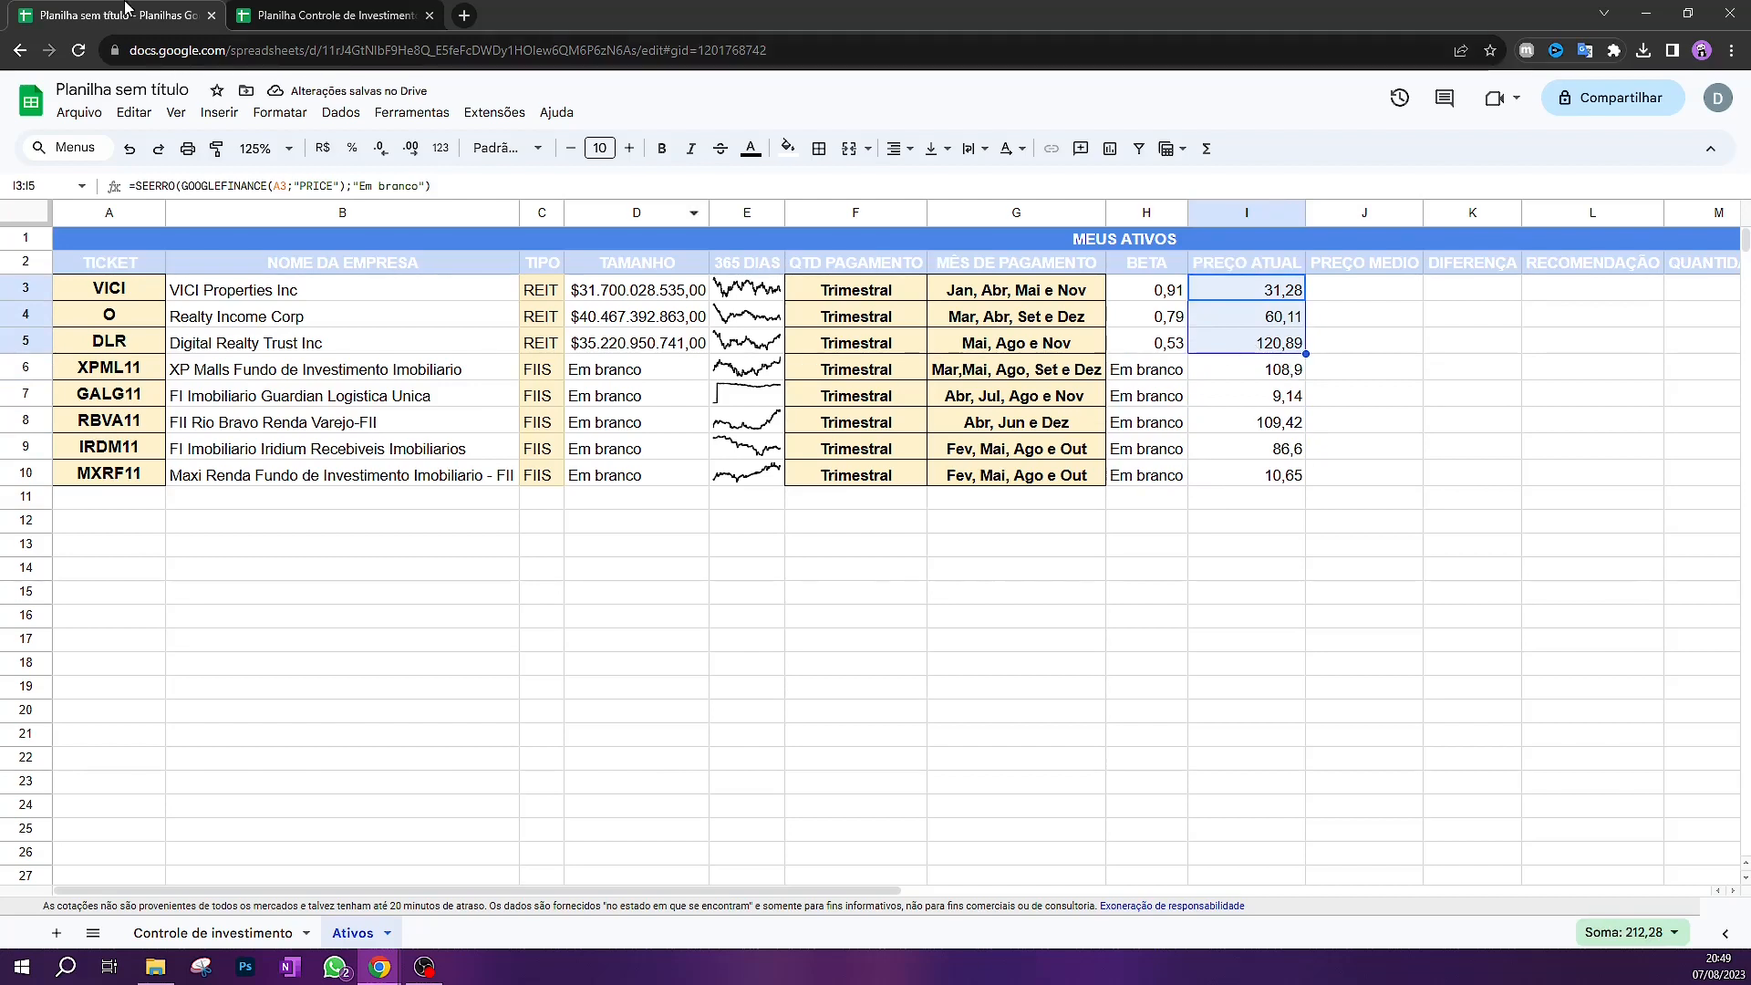
left_click(277, 113)
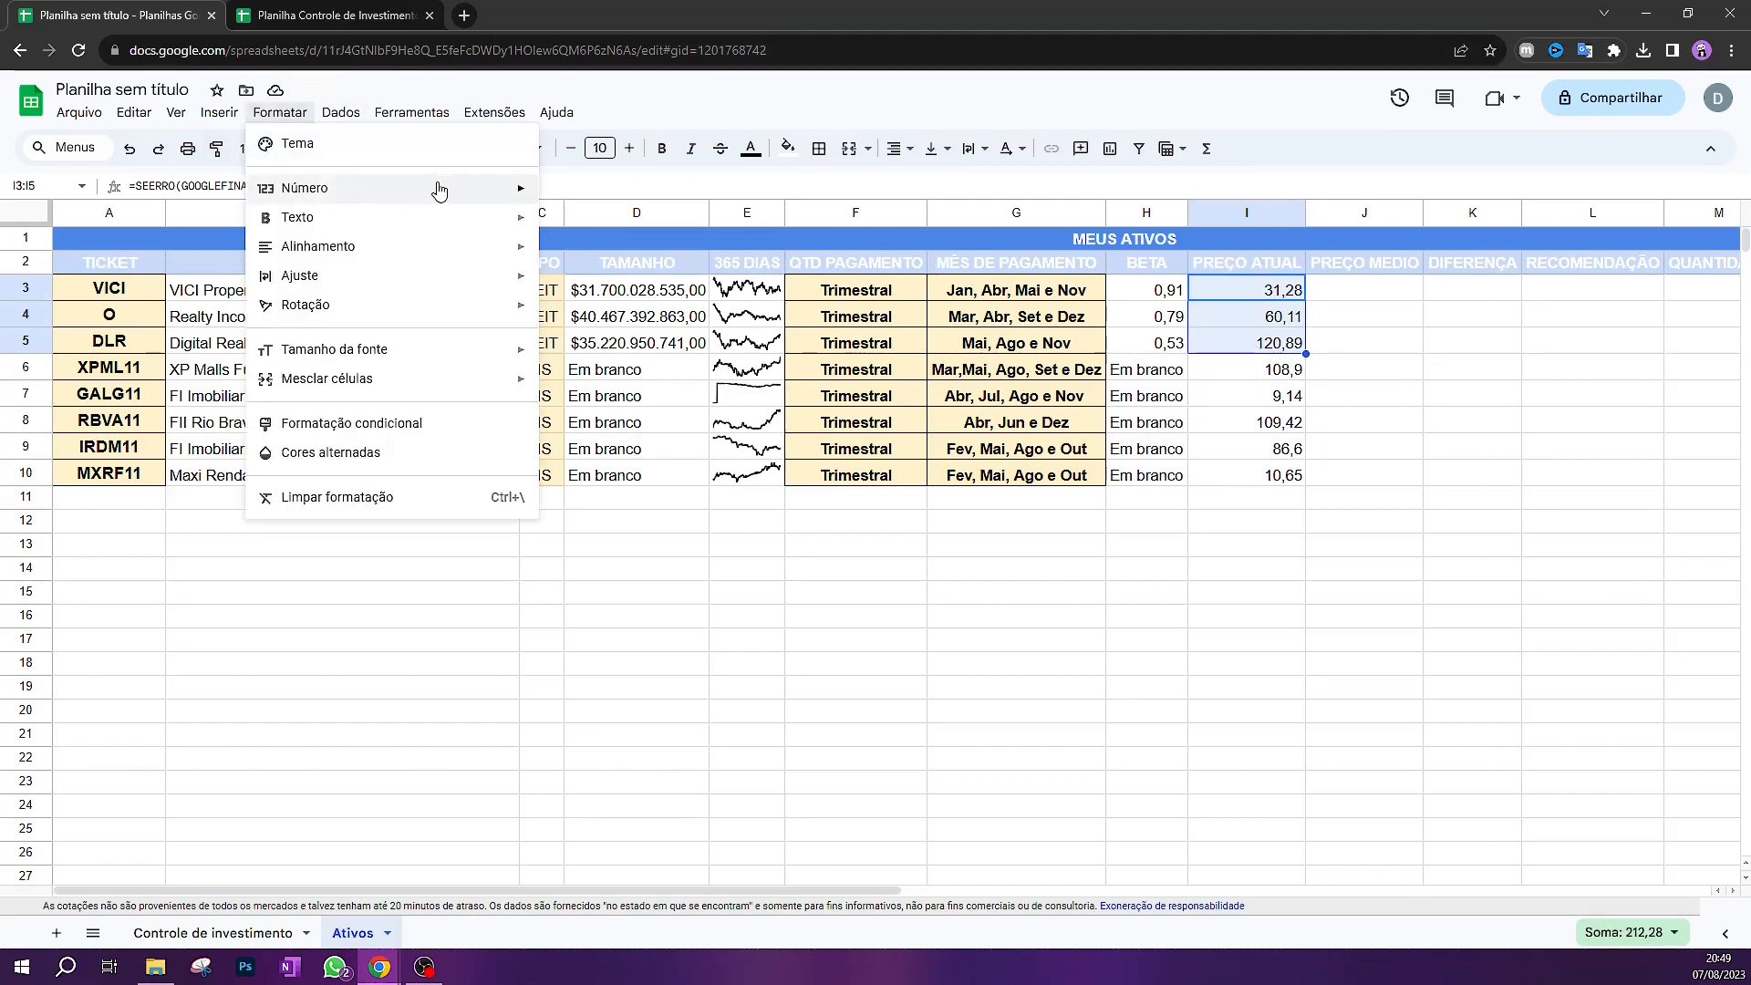
mouse_move(439, 190)
left_click(649, 638)
Format the FII prices in I6:I10 as Brazilian real currency
left_click_drag(1281, 369, 1277, 476)
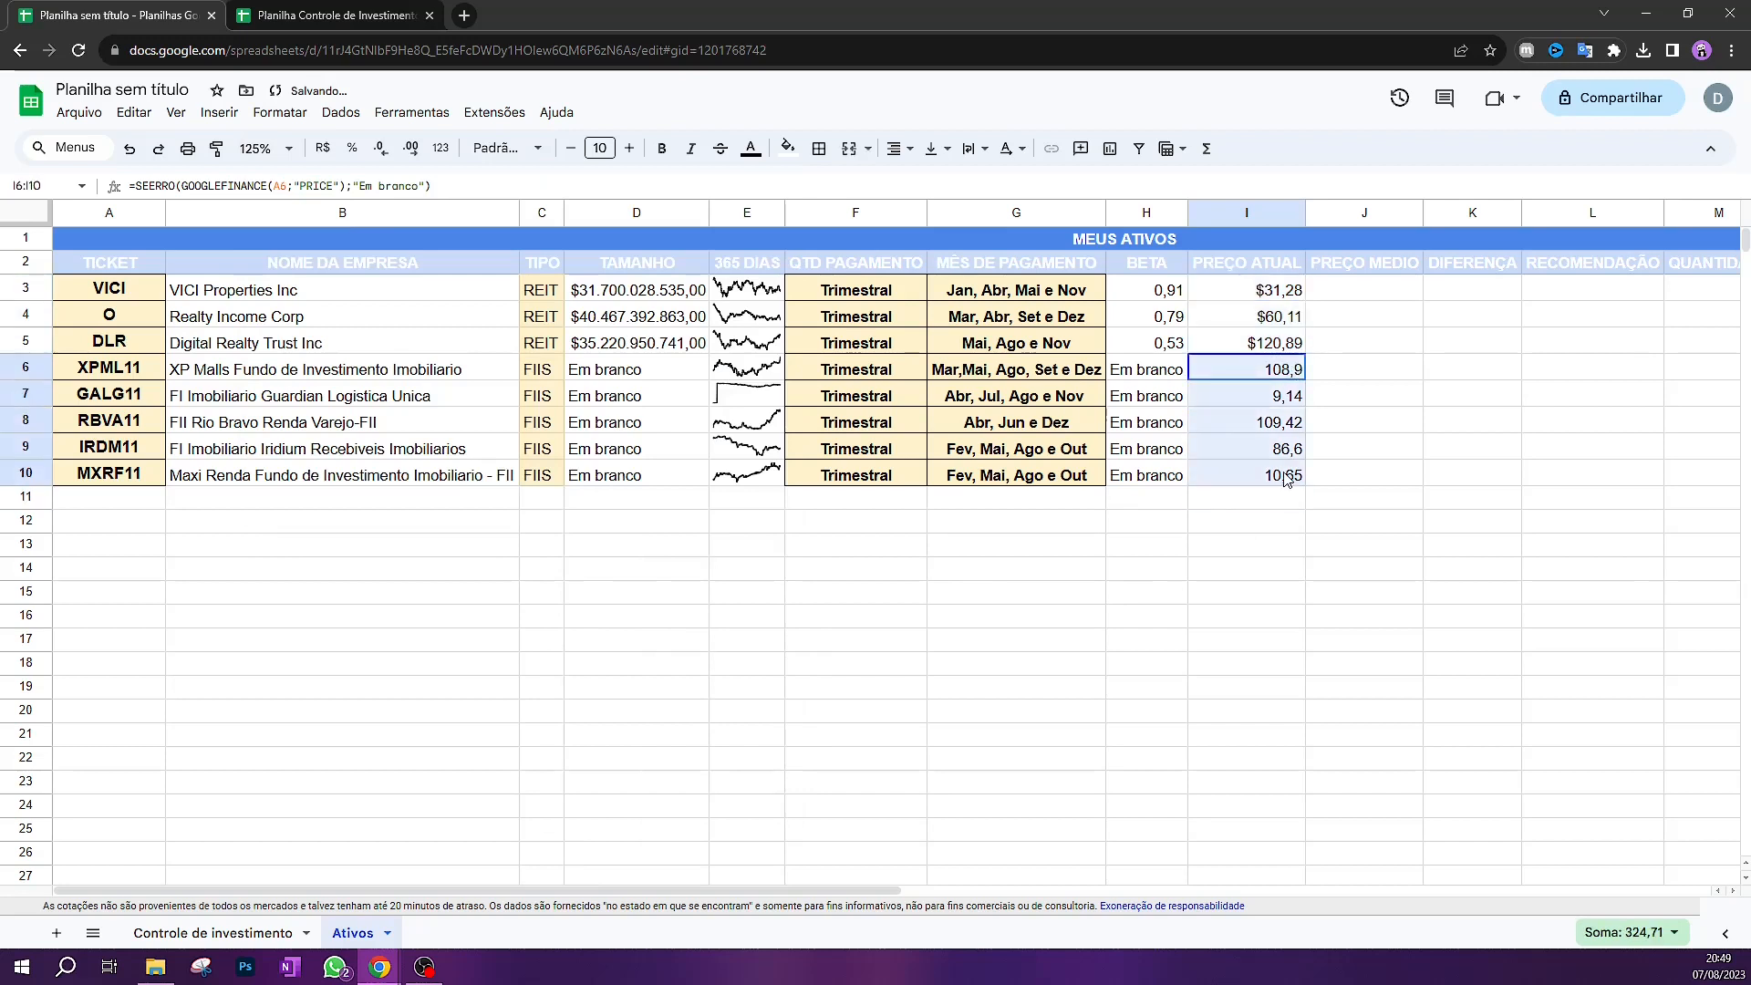
left_click(323, 148)
left_click(1146, 758)
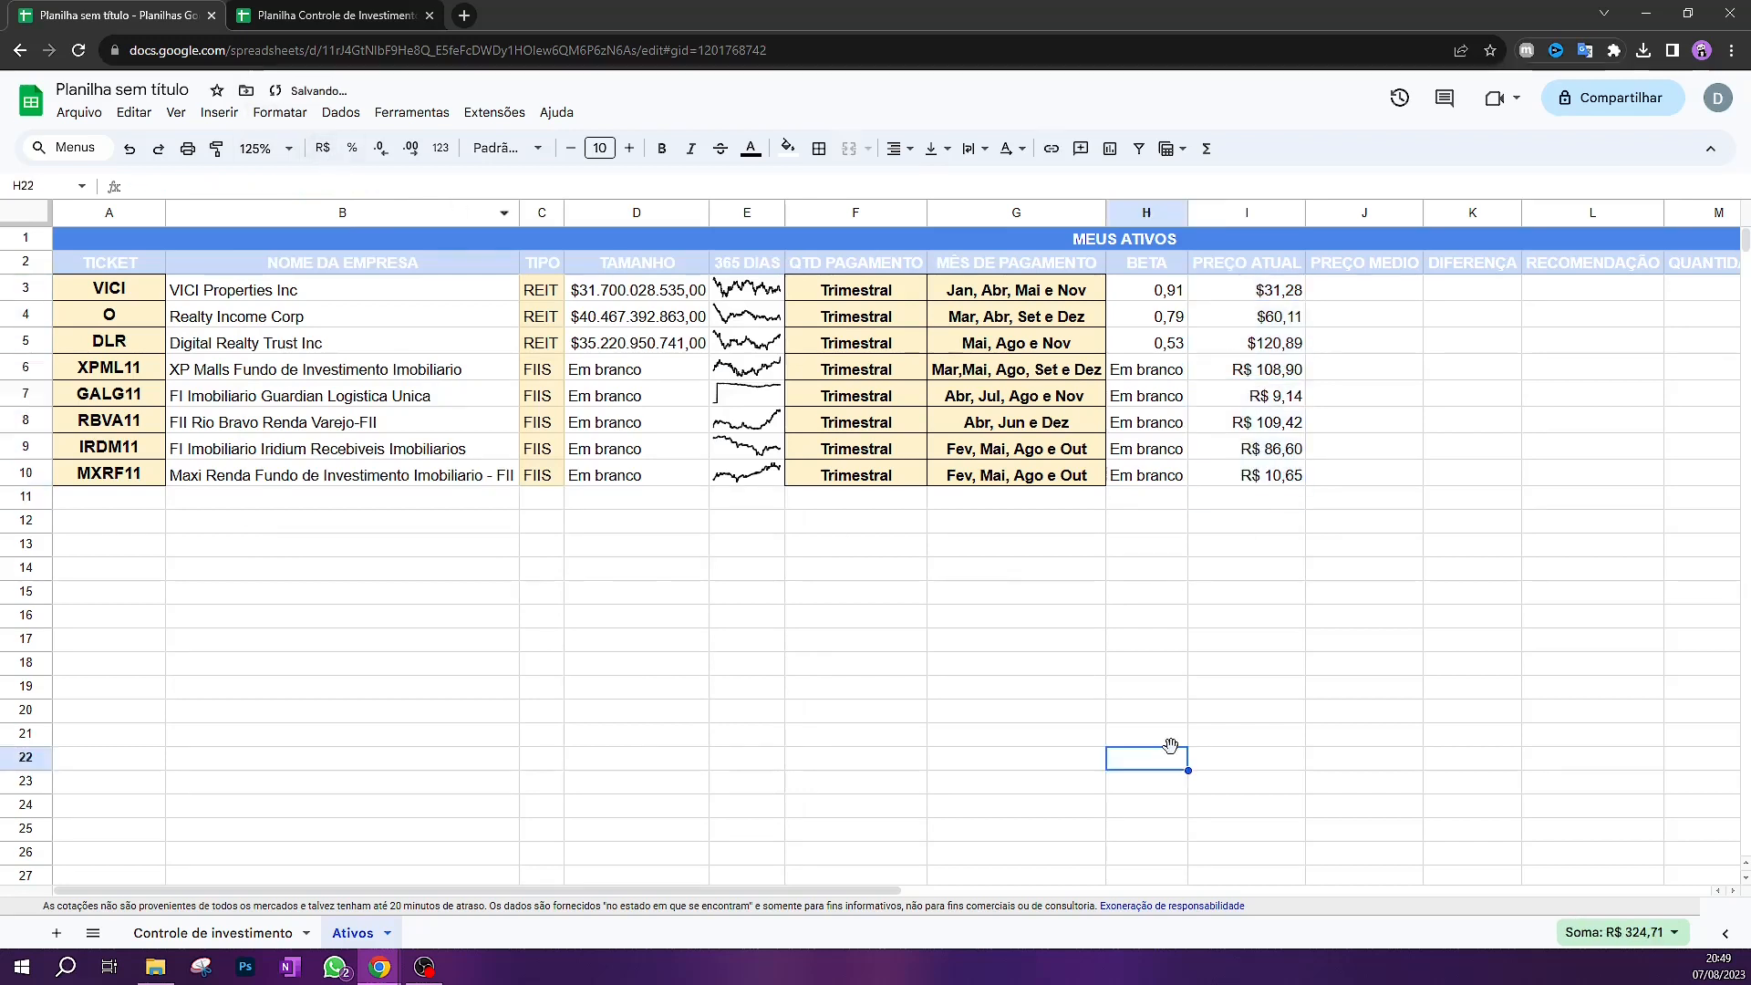
Fill the PREÇO MEDIO cells J3:J10 with the lightest yellow shade
left_click(1376, 271)
left_click_drag(1372, 287, 1371, 481)
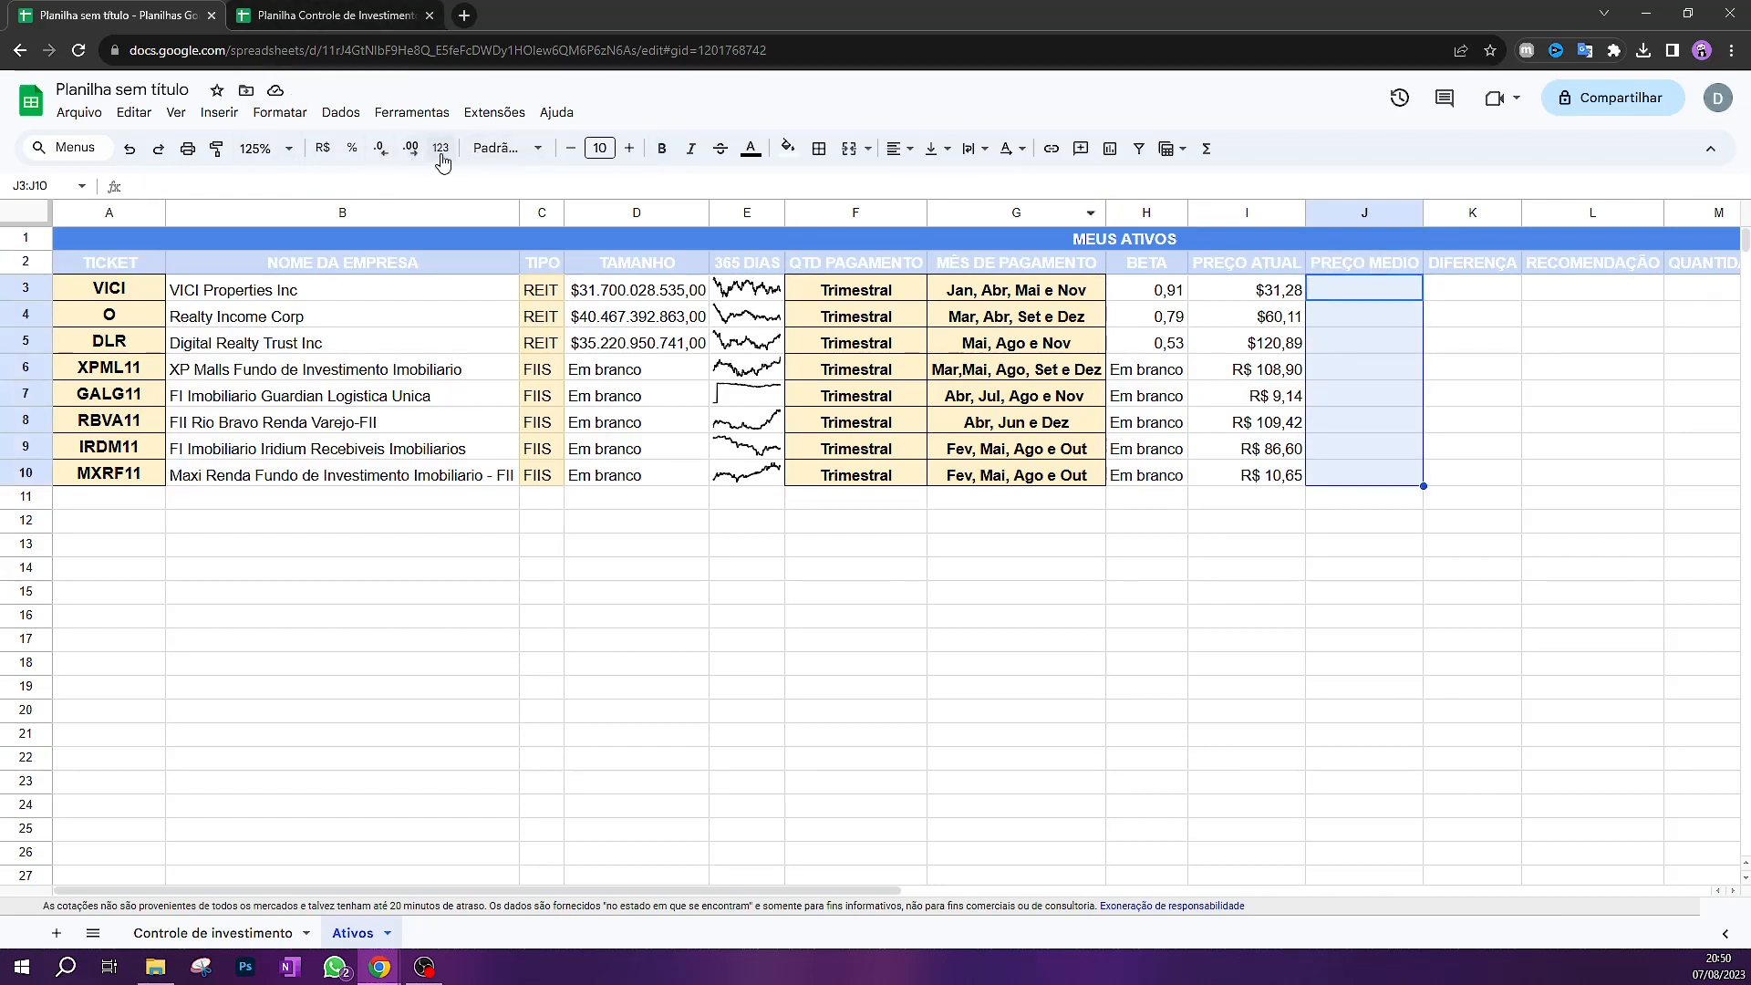
left_click(787, 147)
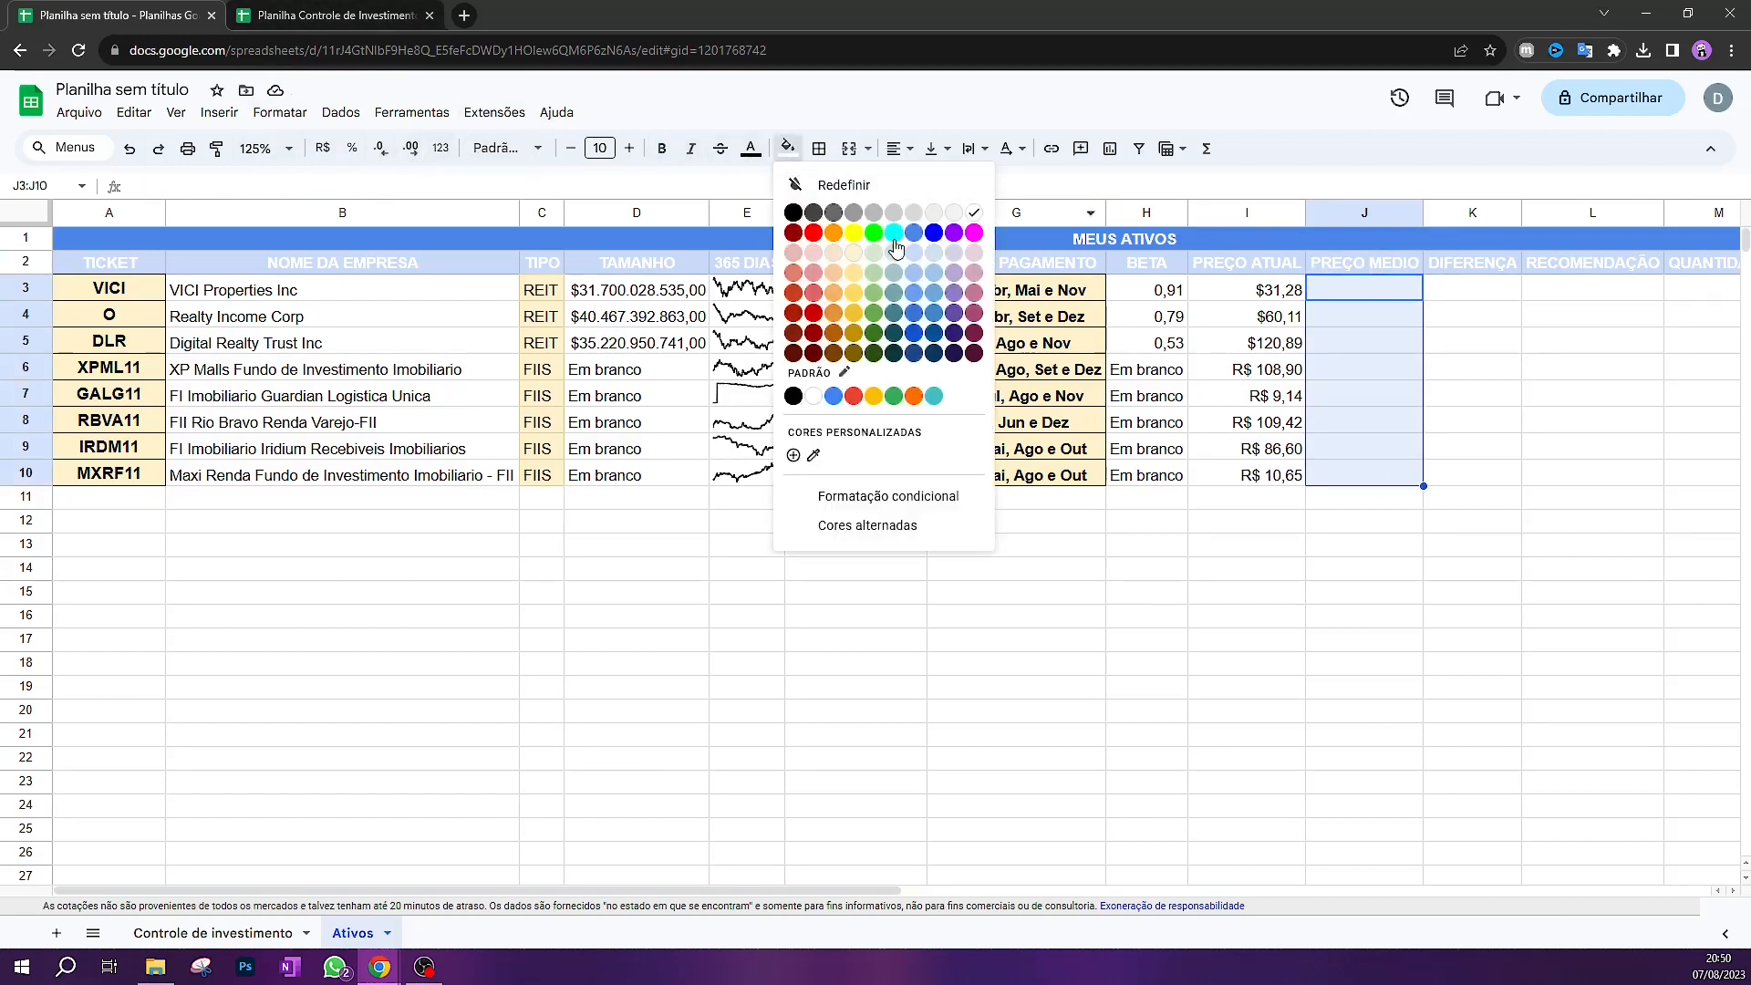
left_click(854, 252)
Copy the PREÇO MEDIO values in J13:J20 of the reference spreadsheet and paste them into J3:J10 of the new sheet
left_click(1370, 290)
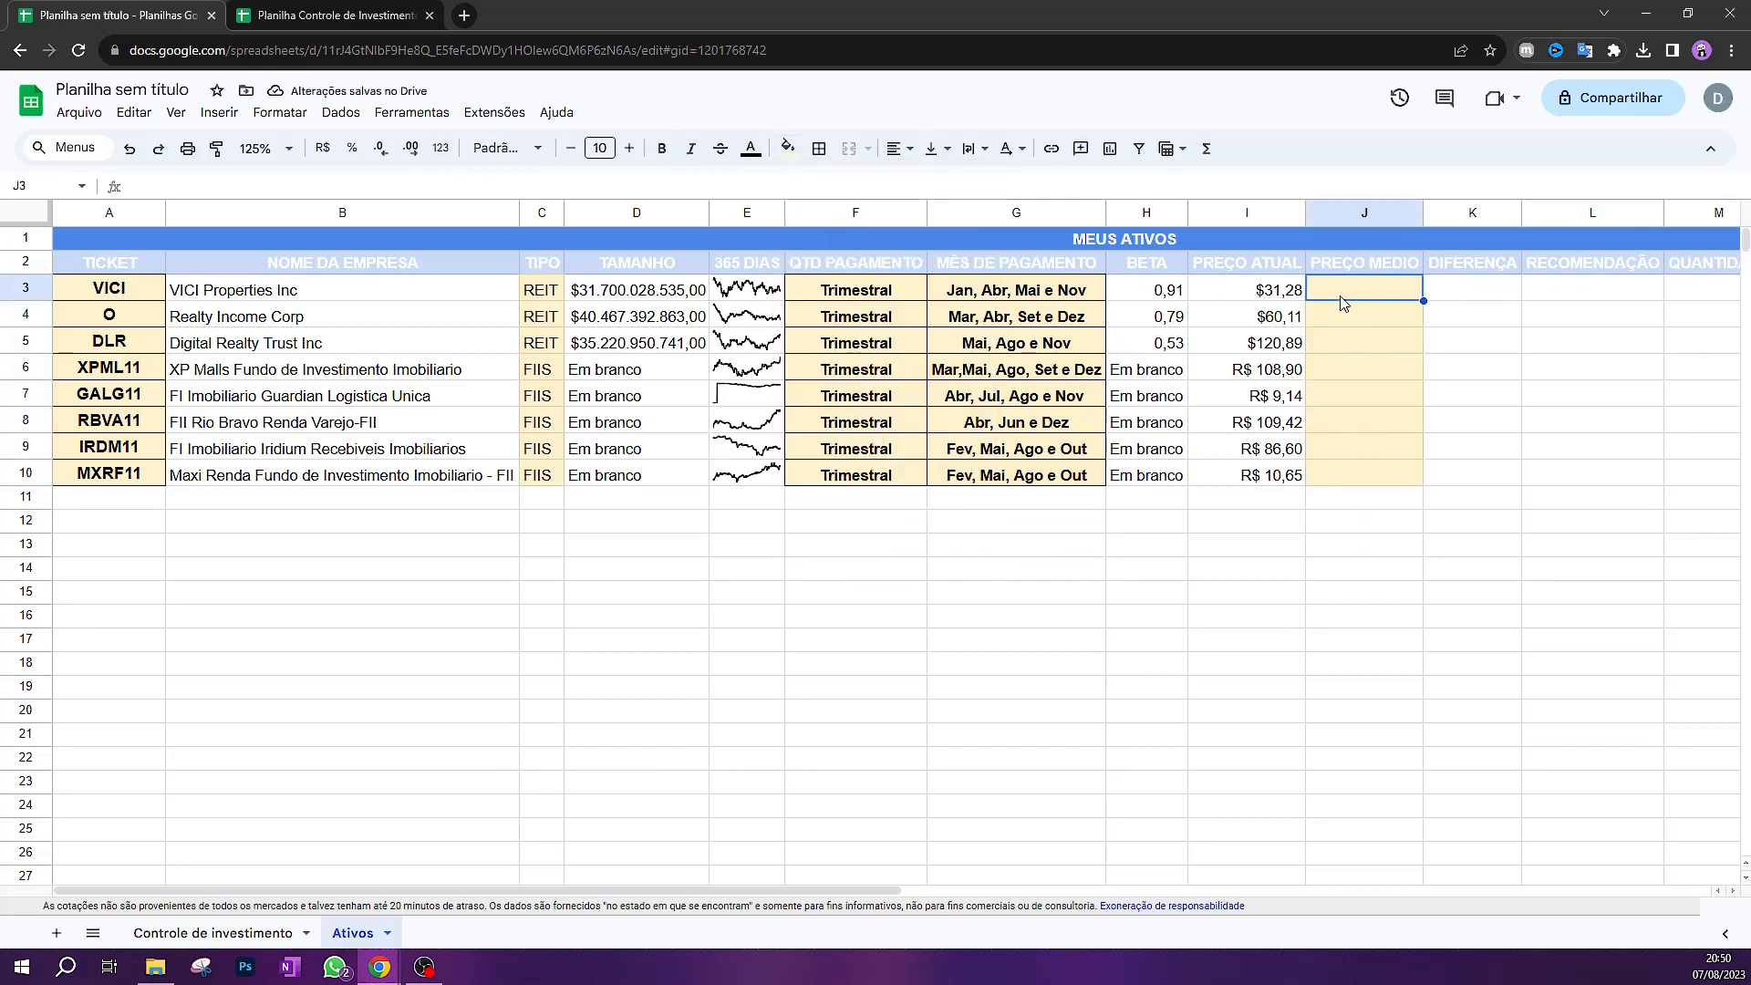
left_click(395, 20)
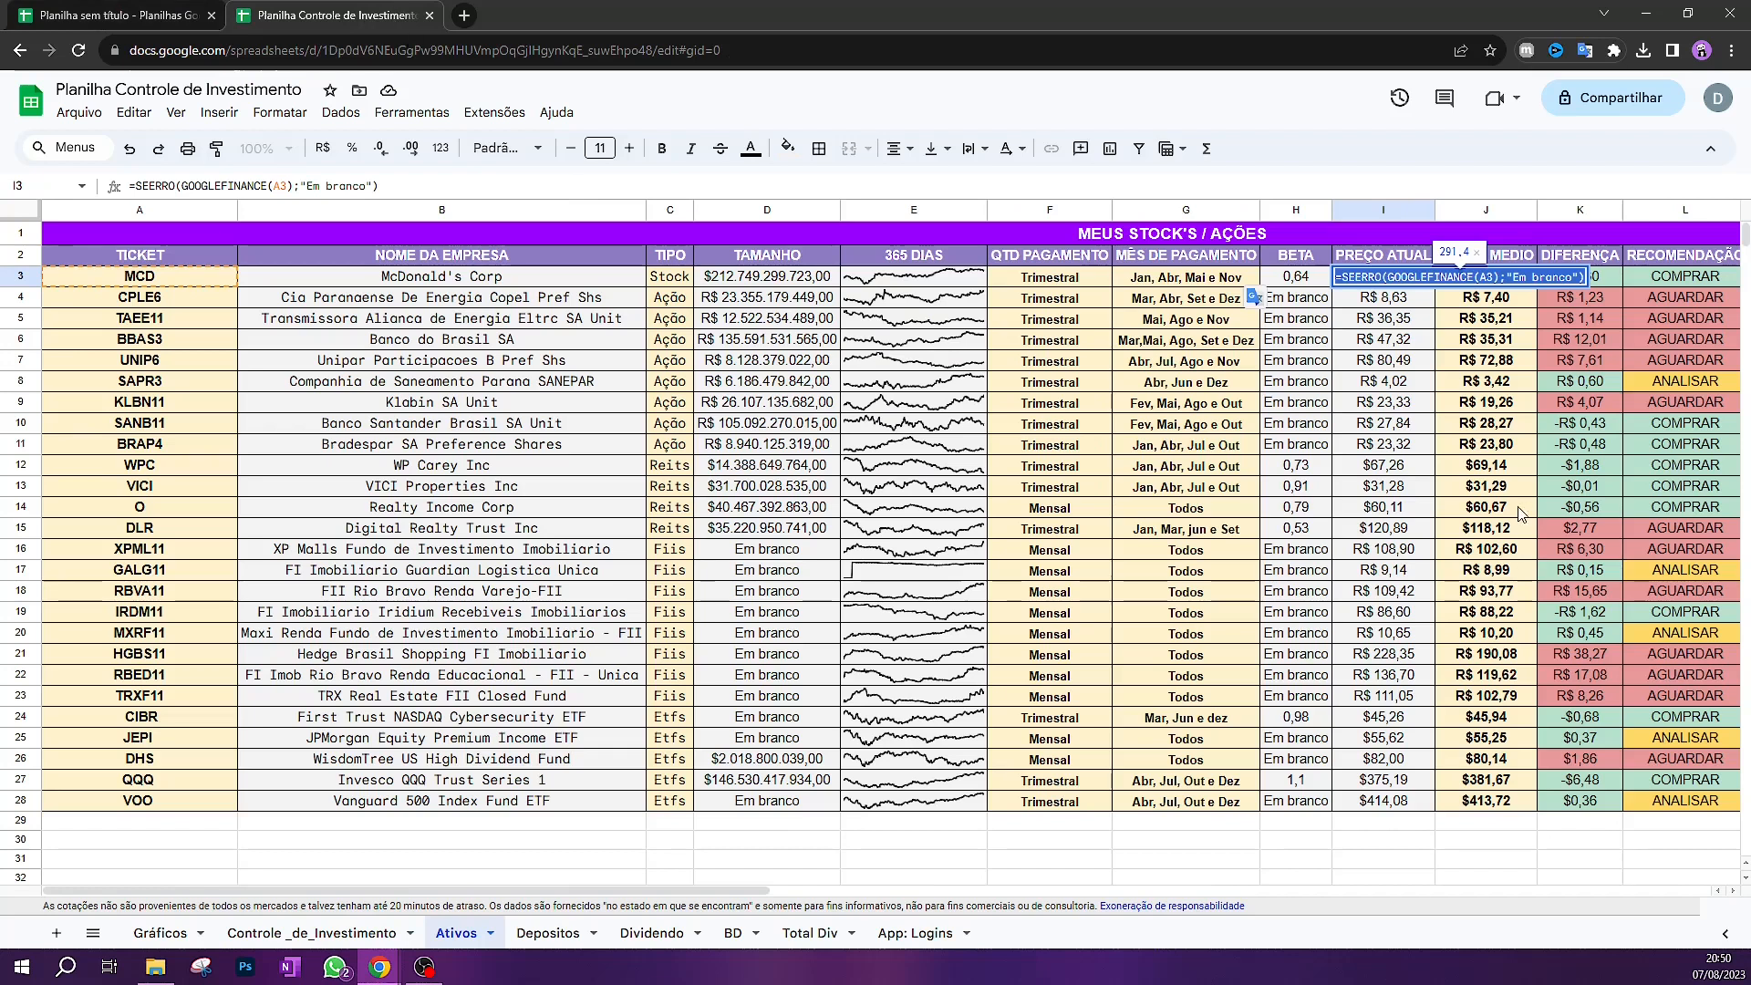
left_click(1296, 629)
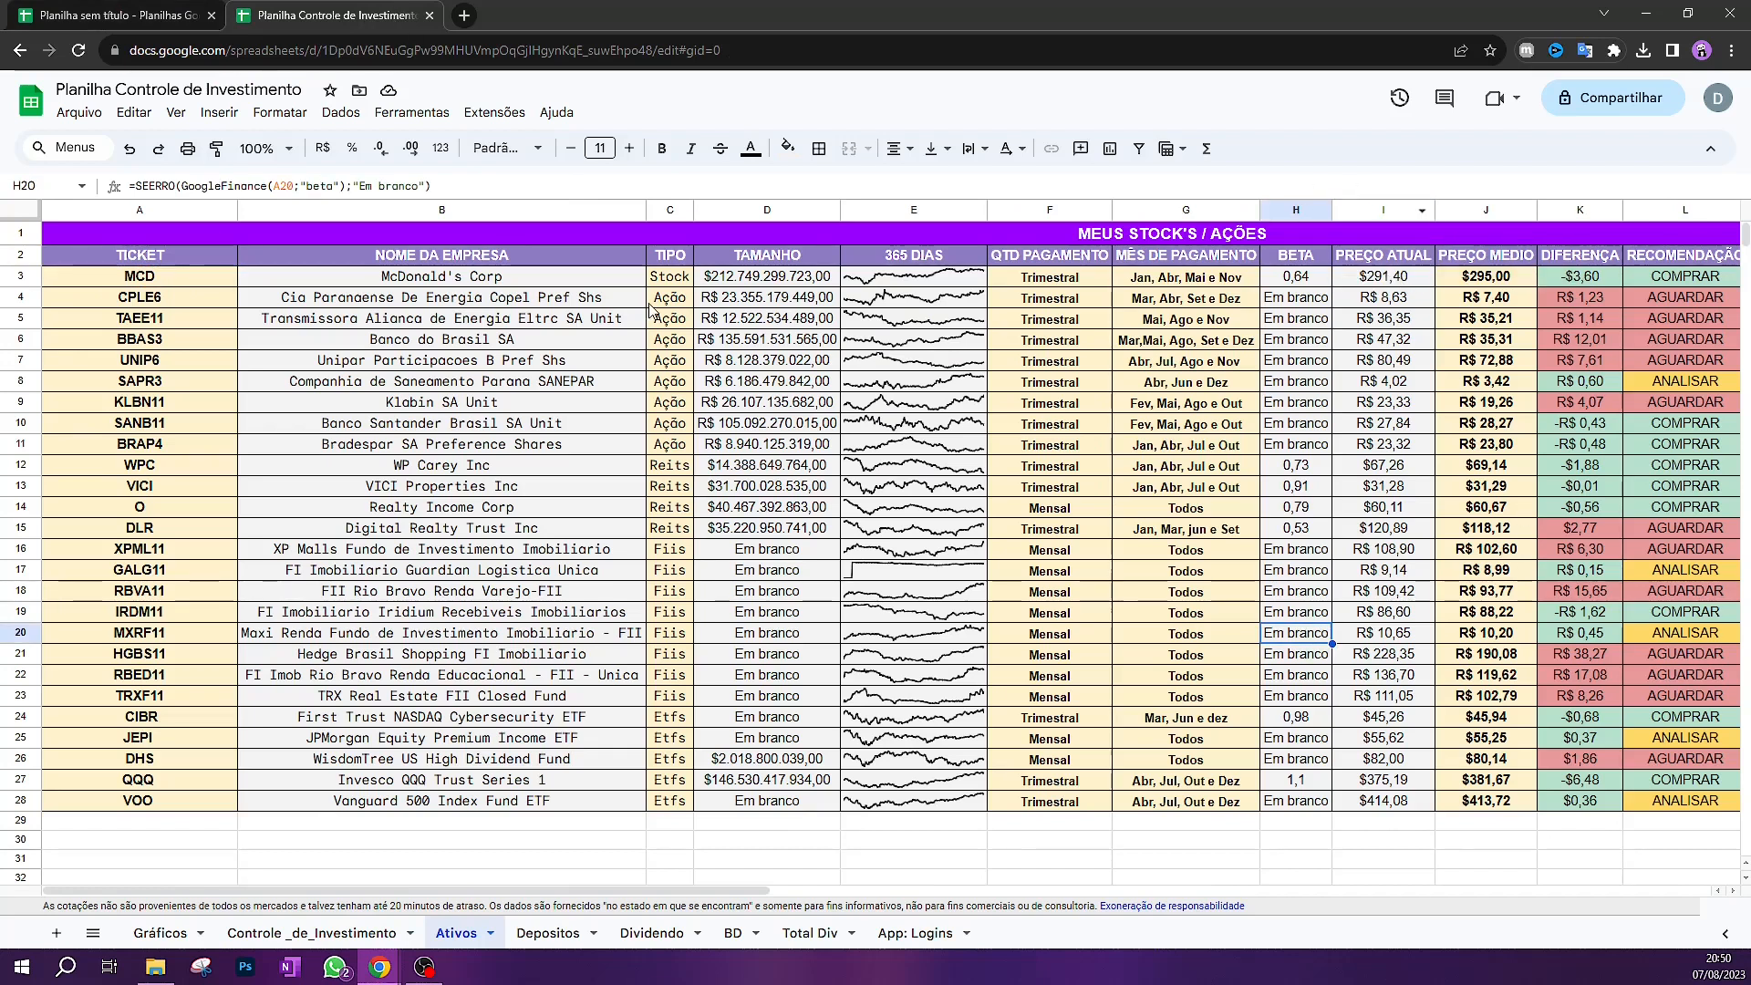
left_click(532, 485)
left_click_drag(1486, 486, 1487, 632)
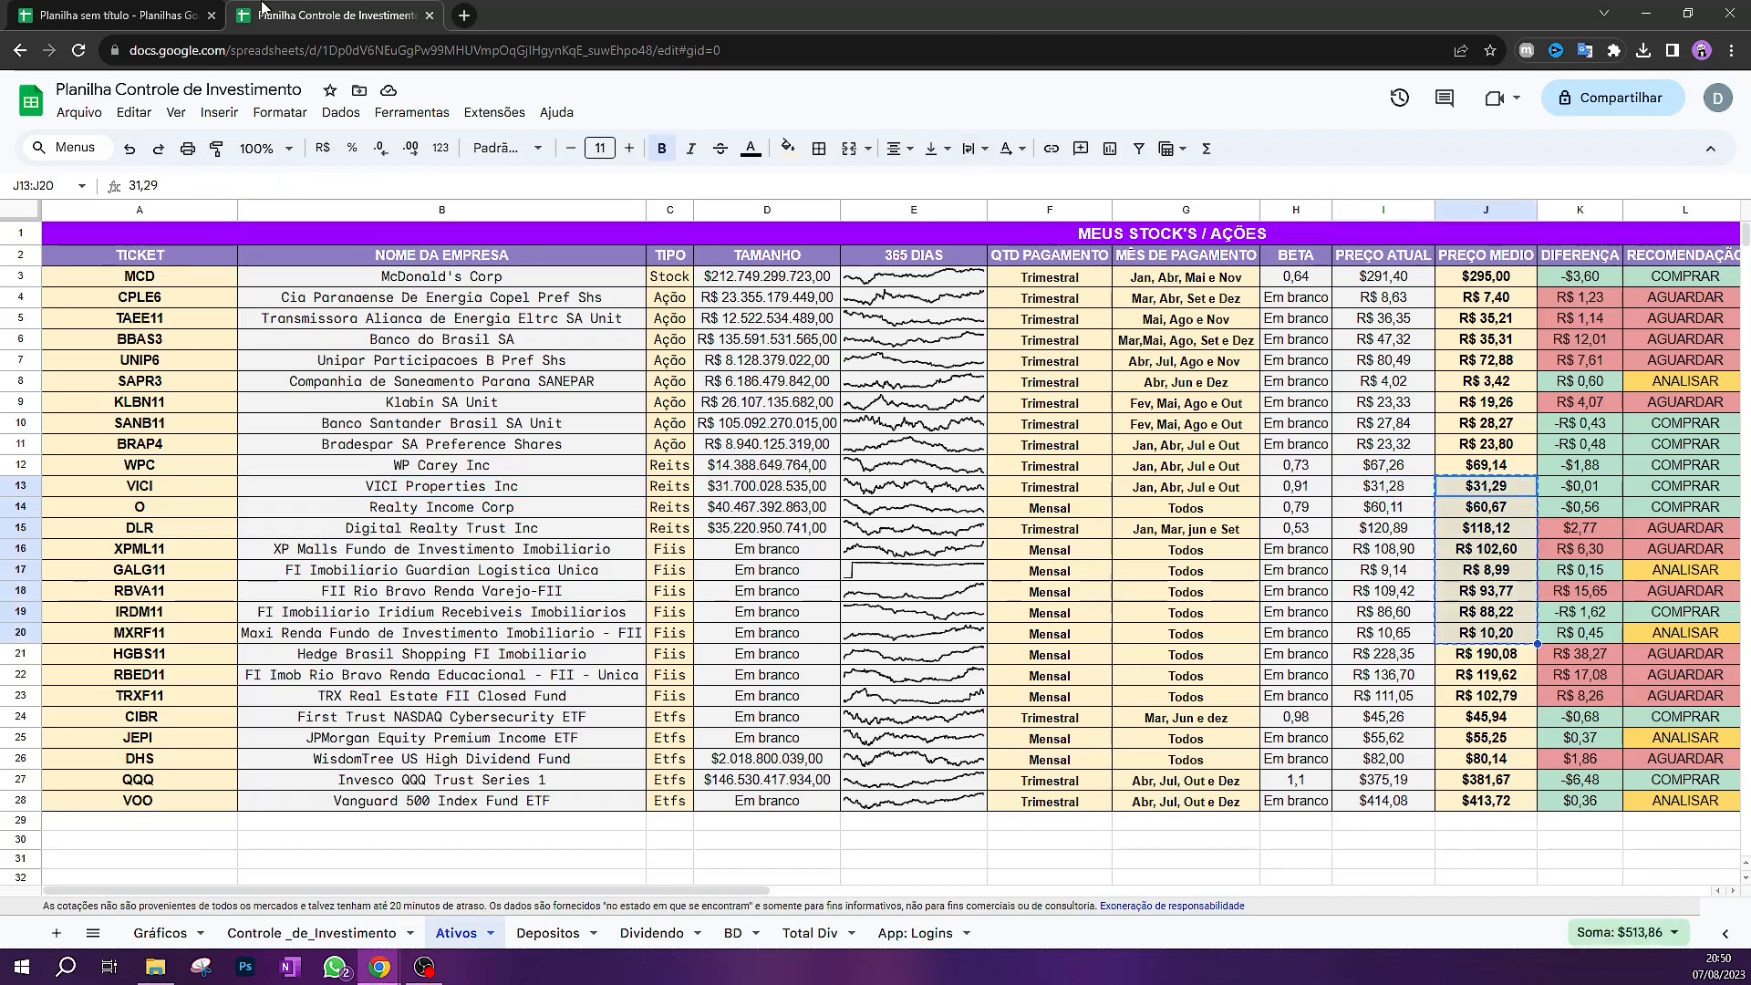
left_click(82, 13)
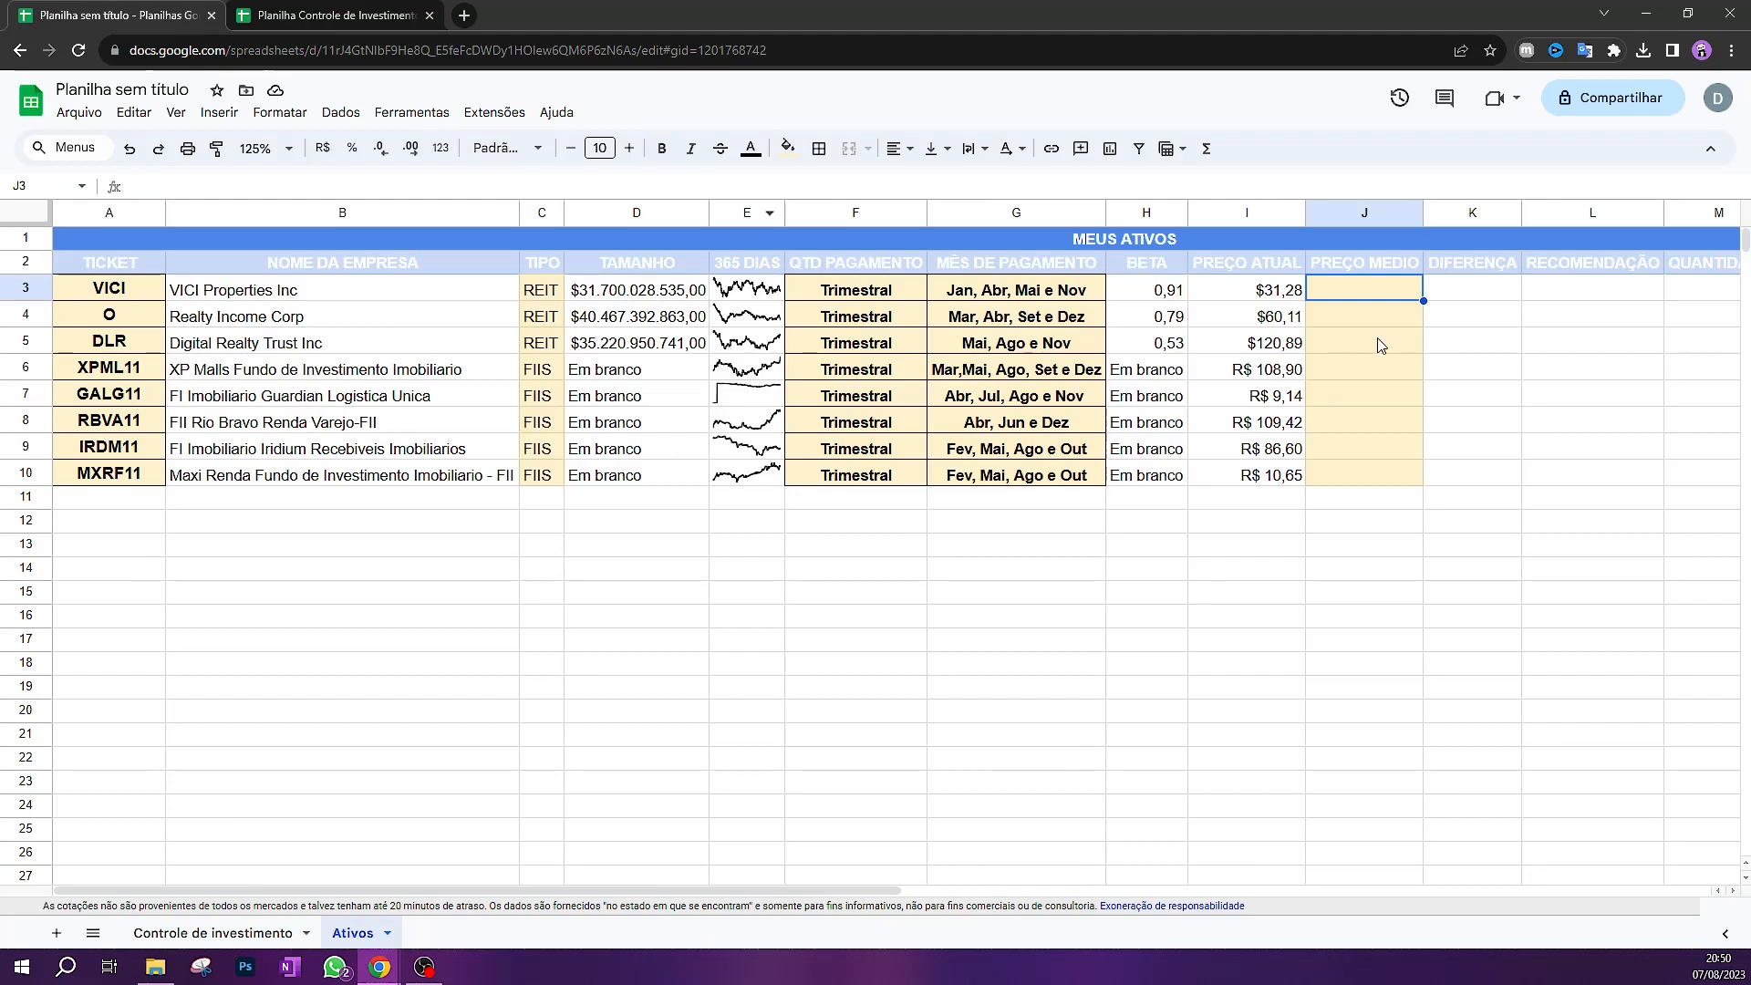
key("ctrl+v")
left_click(1541, 369)
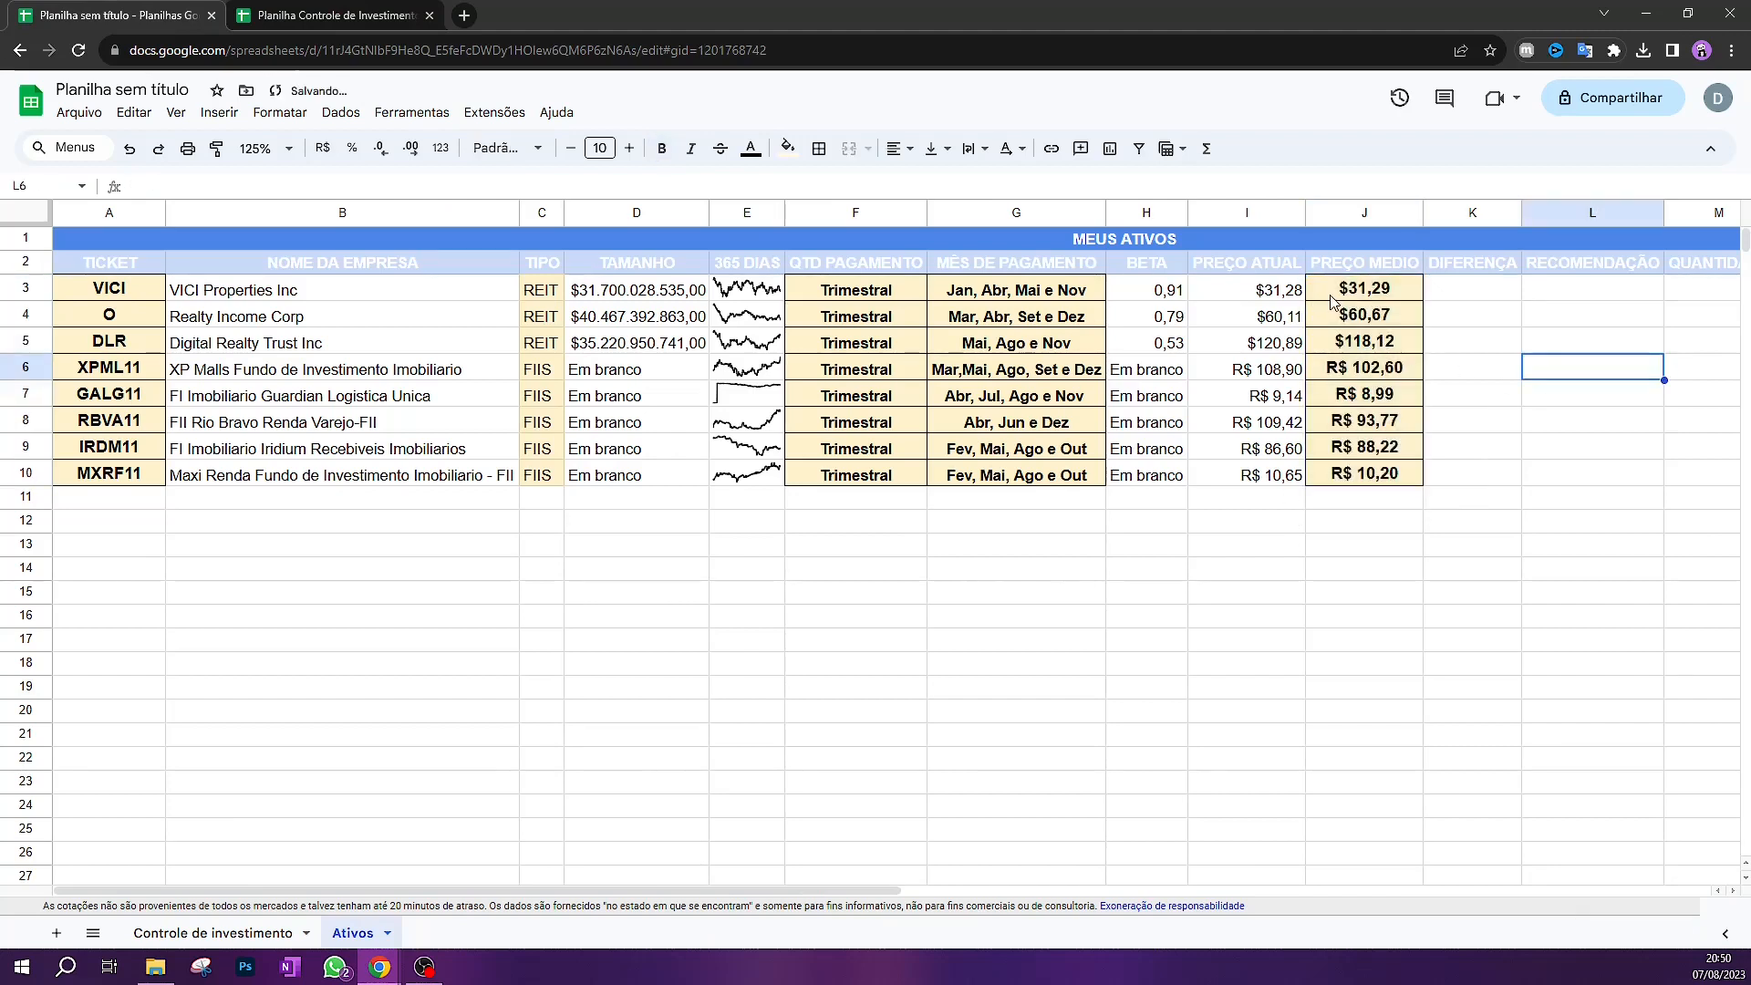
left_click_drag(1347, 293, 1368, 482)
left_click(1505, 476)
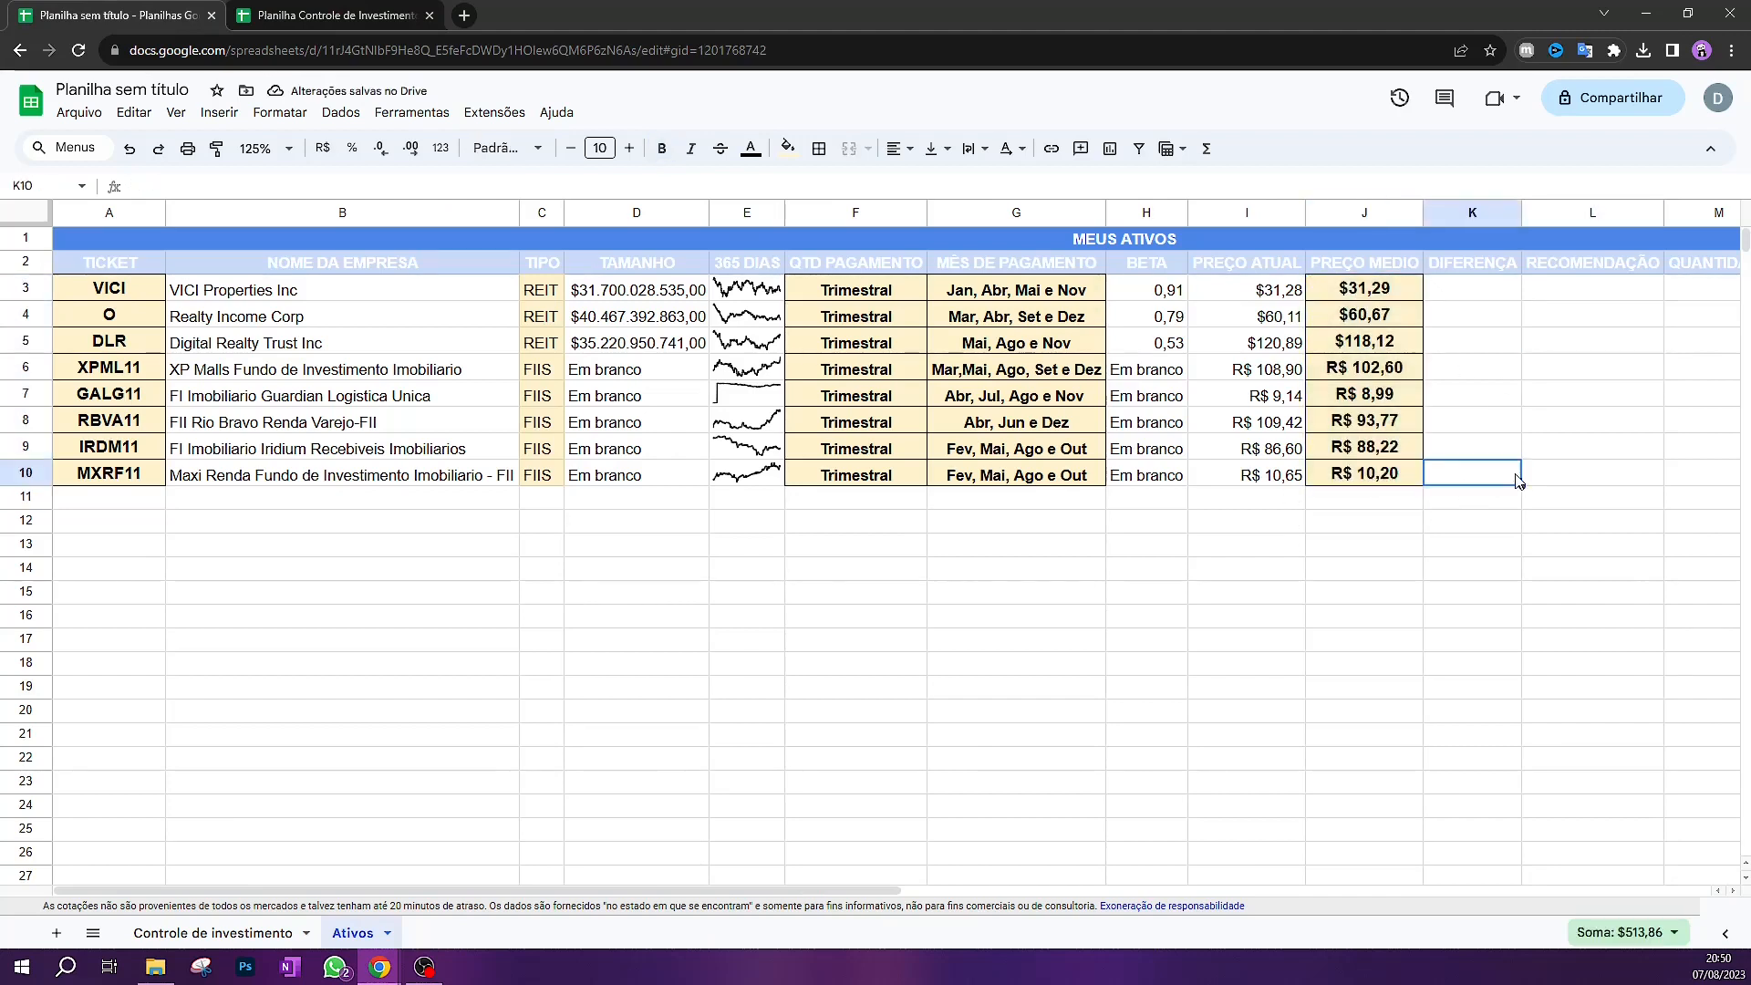
left_click_drag(1364, 288, 1372, 470)
left_click(1551, 447)
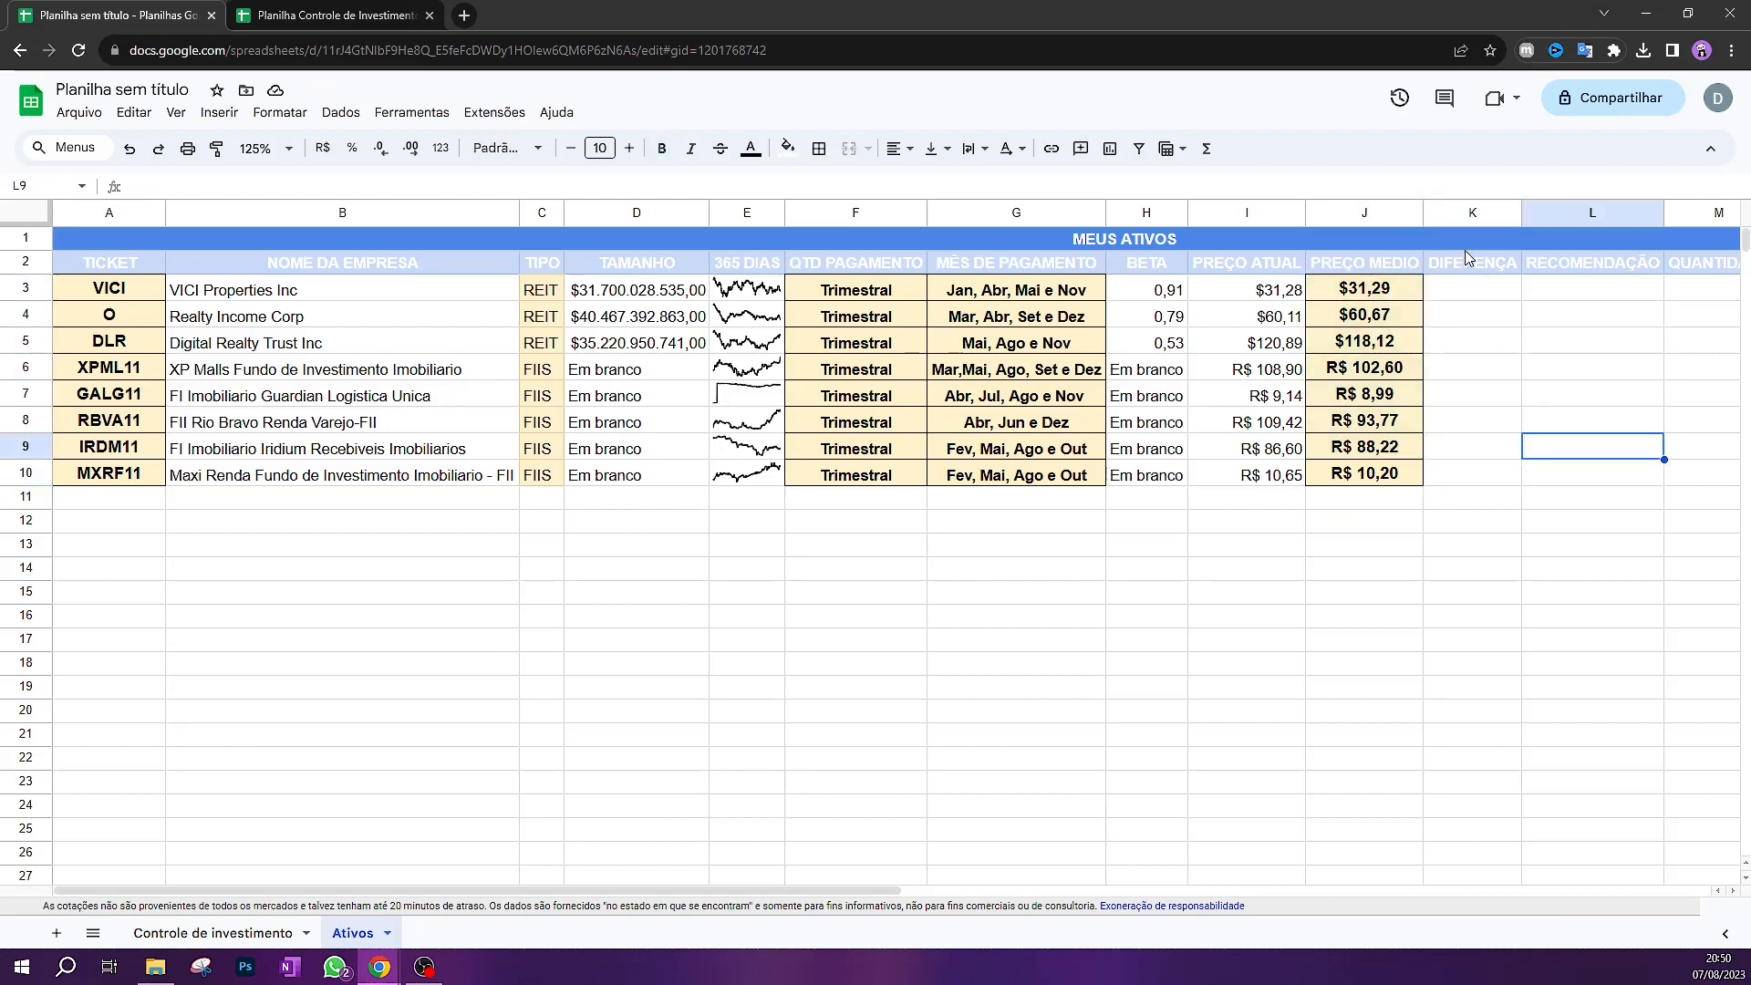
Copy the DIFERENÇA formula from K3 of the reference spreadsheet and paste =SEERRO(I3-J3; "Em branco") into K3 of the new sheet
left_click(1477, 296)
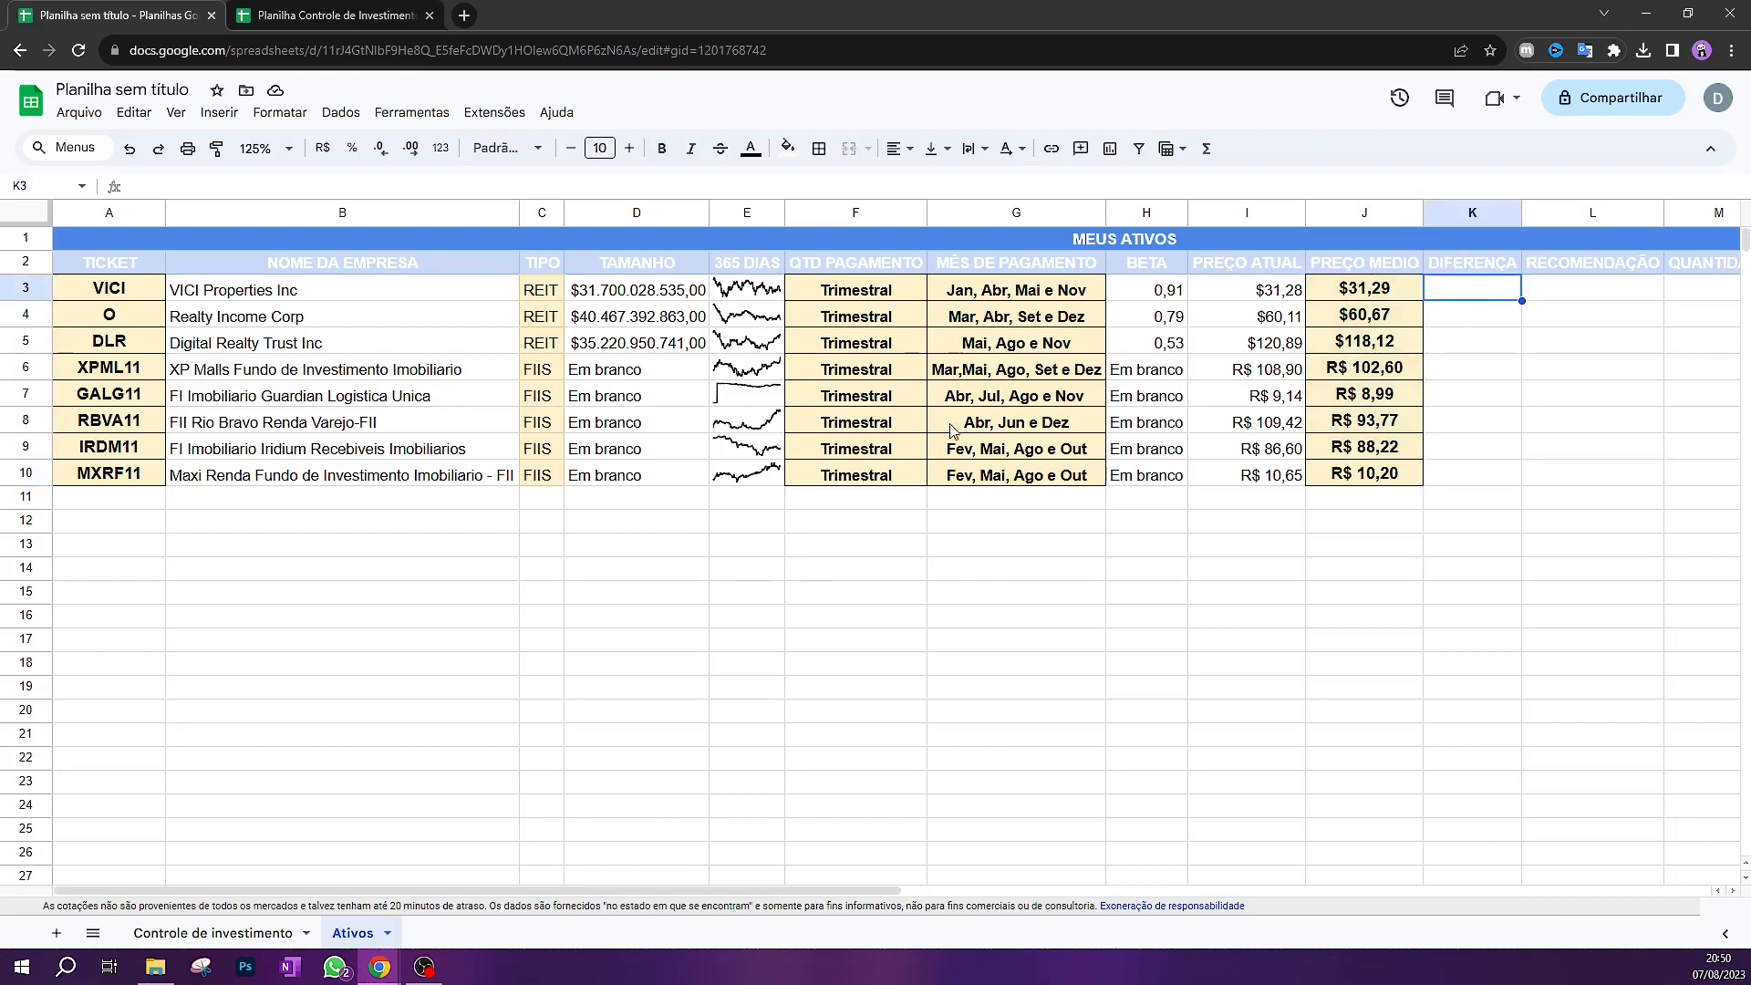
left_click(328, 14)
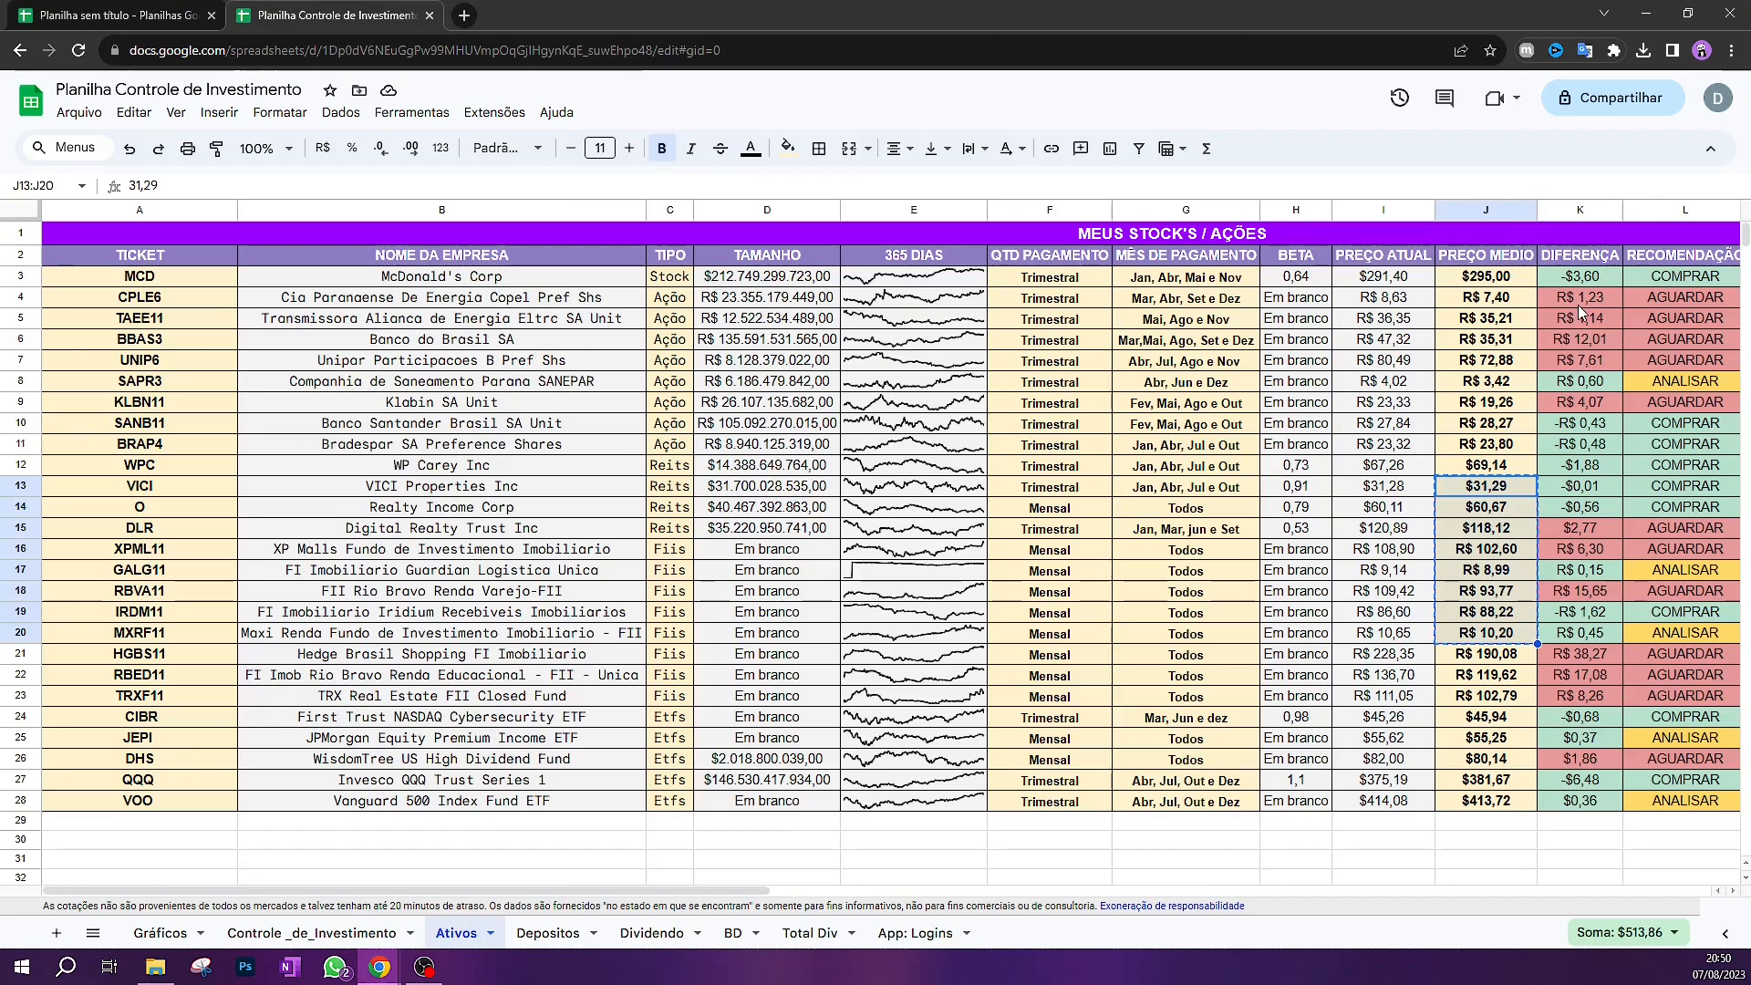
double_click(1581, 276)
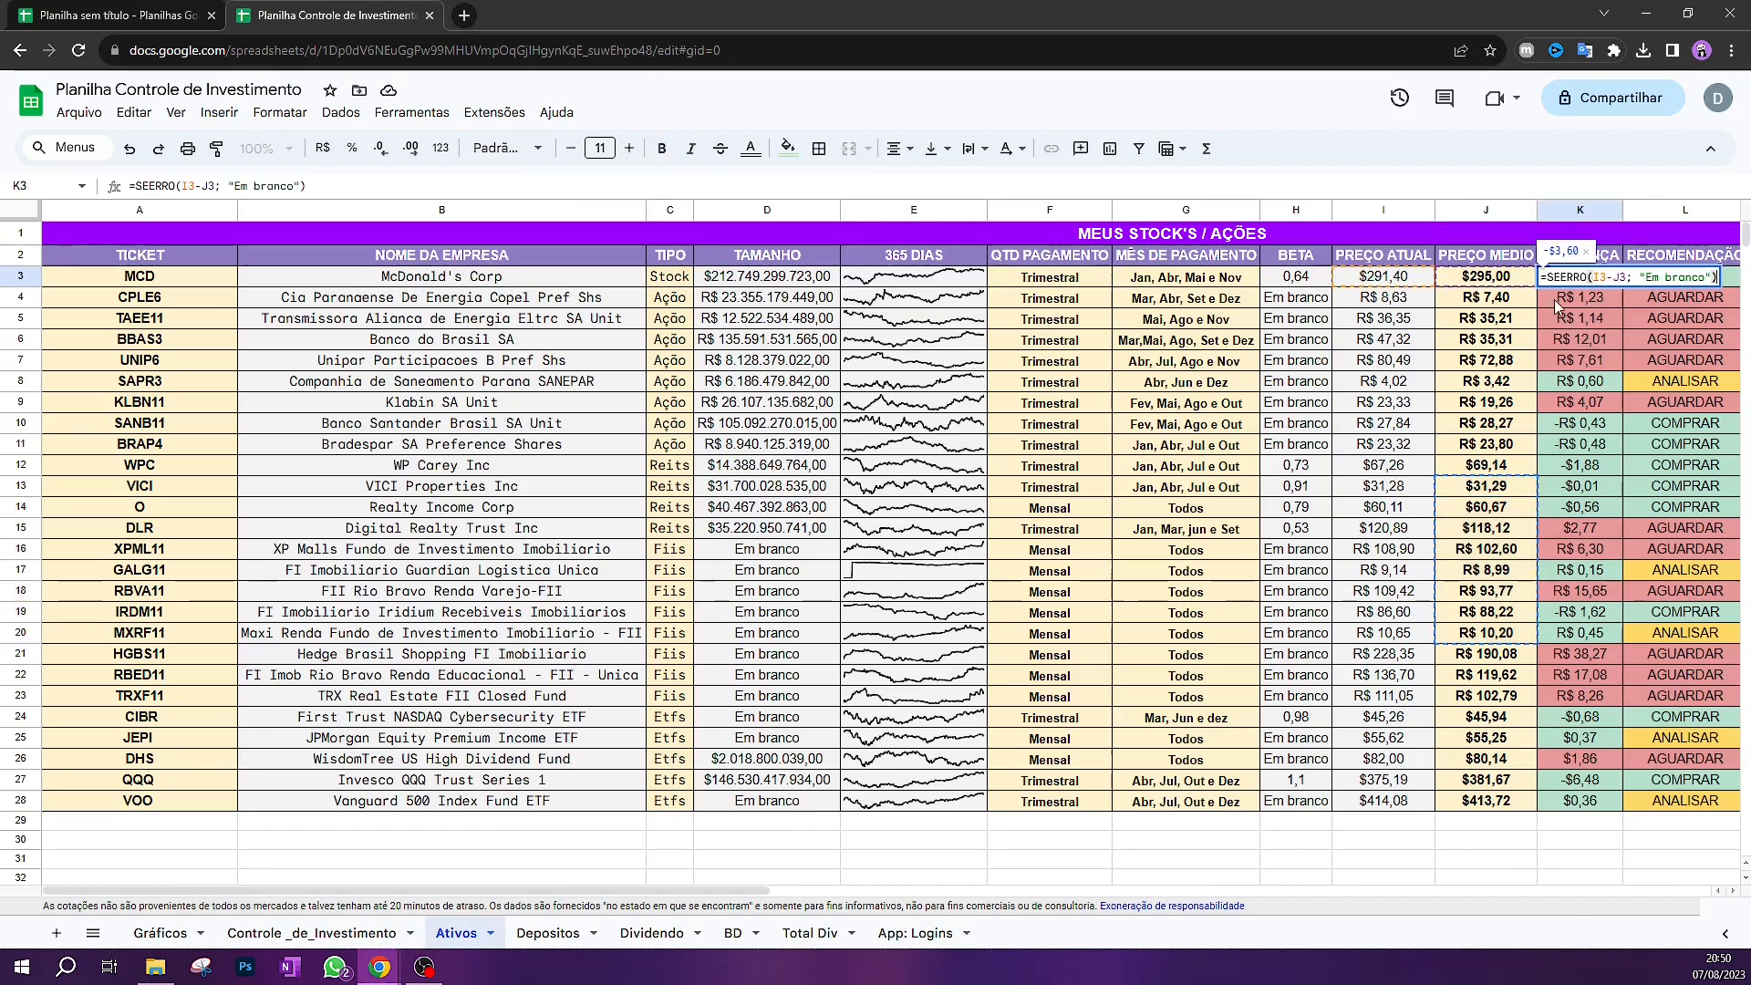
left_click_drag(1541, 277, 1720, 279)
key("ctrl+c")
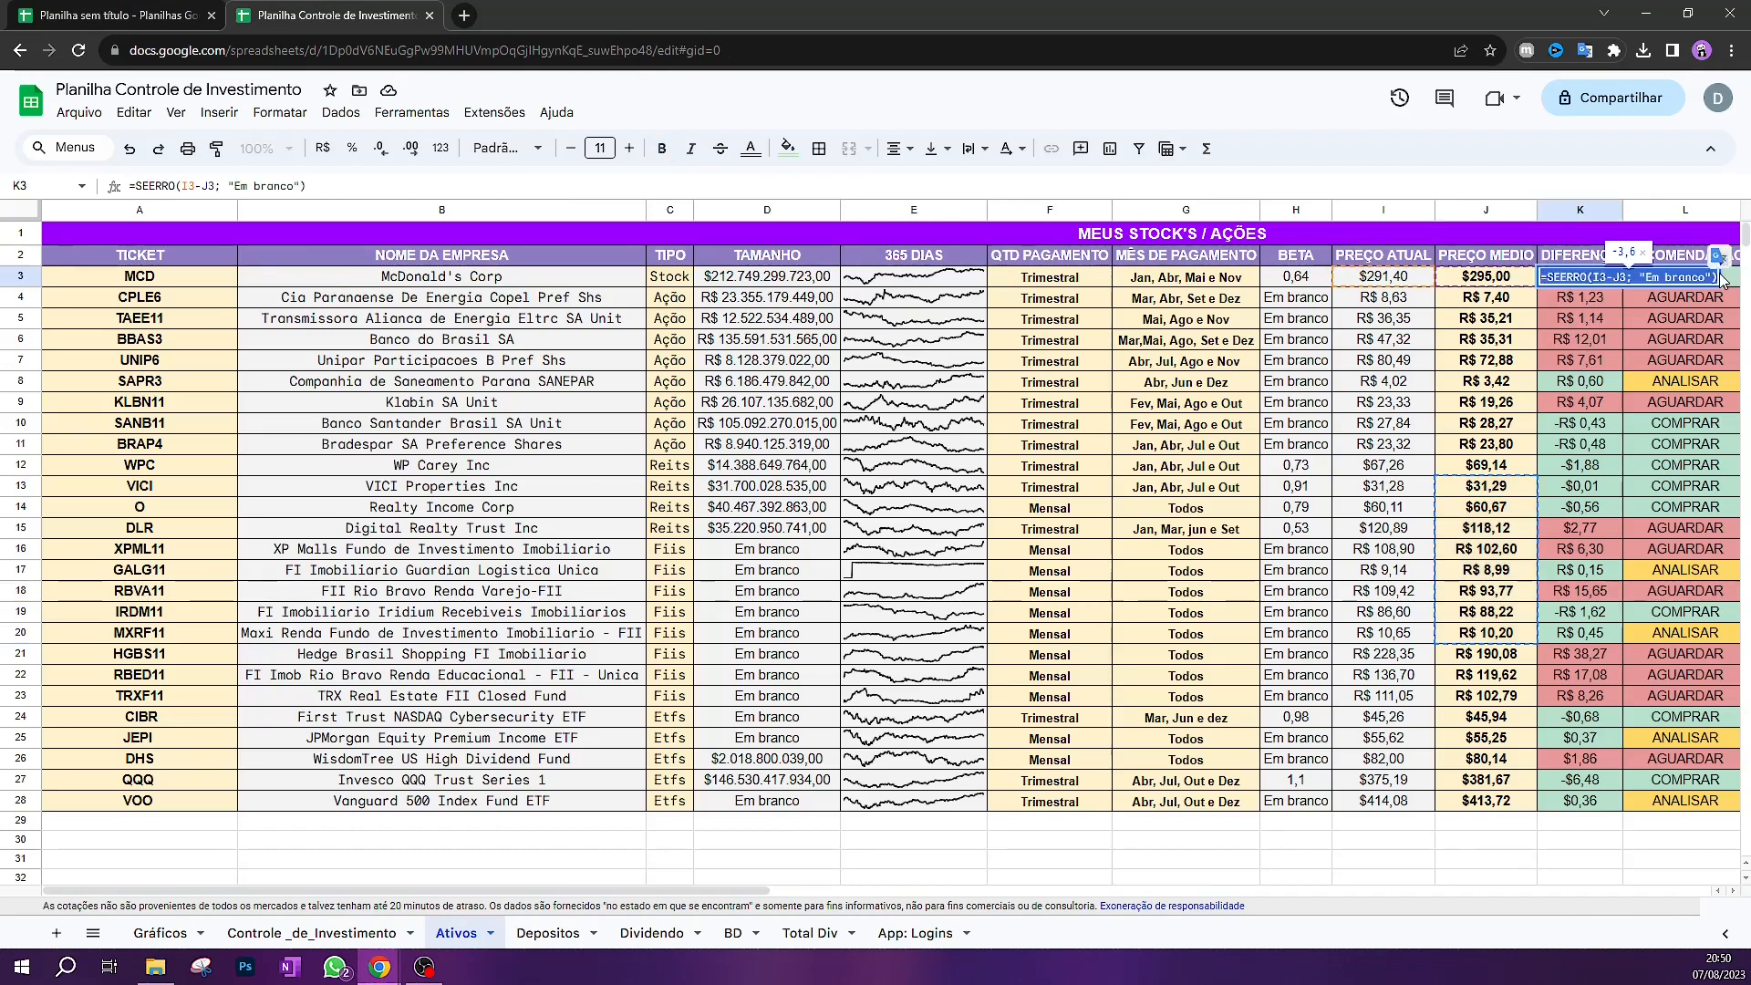
left_click(1383, 423)
left_click(216, 11)
left_click(1479, 285)
key("ctrl+v")
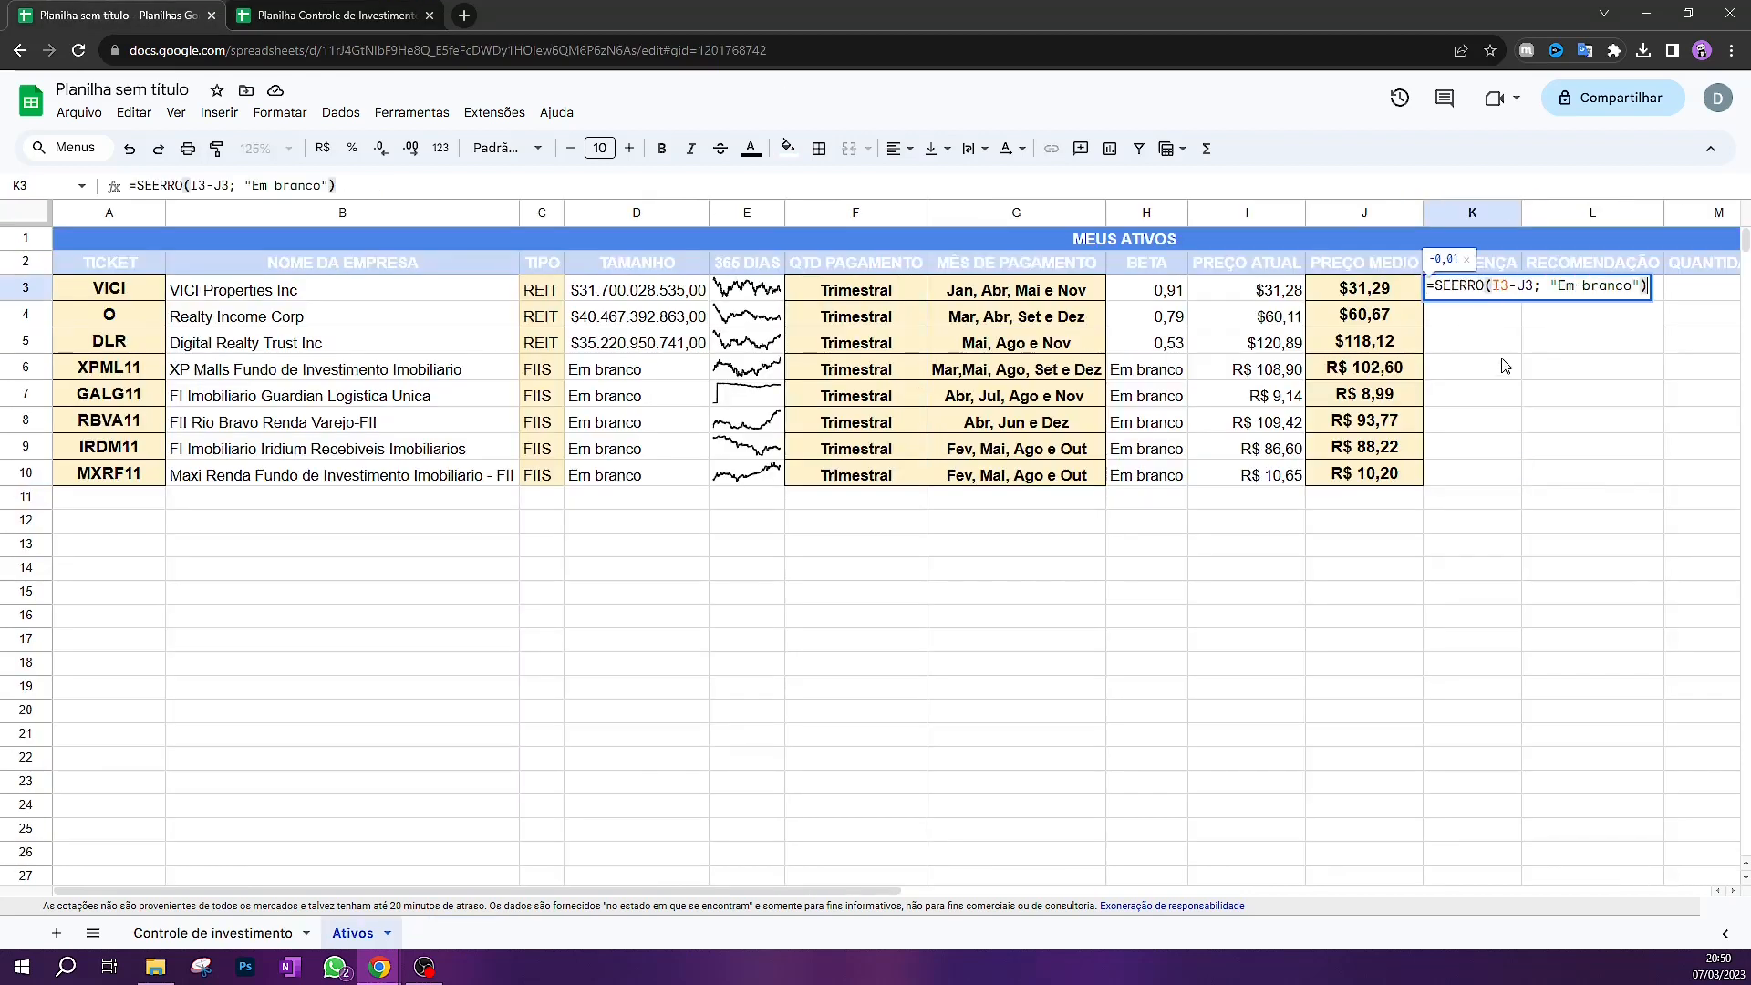
Examine the I3 and J3 references and the "Em branco" fallback text within the K3 formula
left_click_drag(1428, 286, 1652, 301)
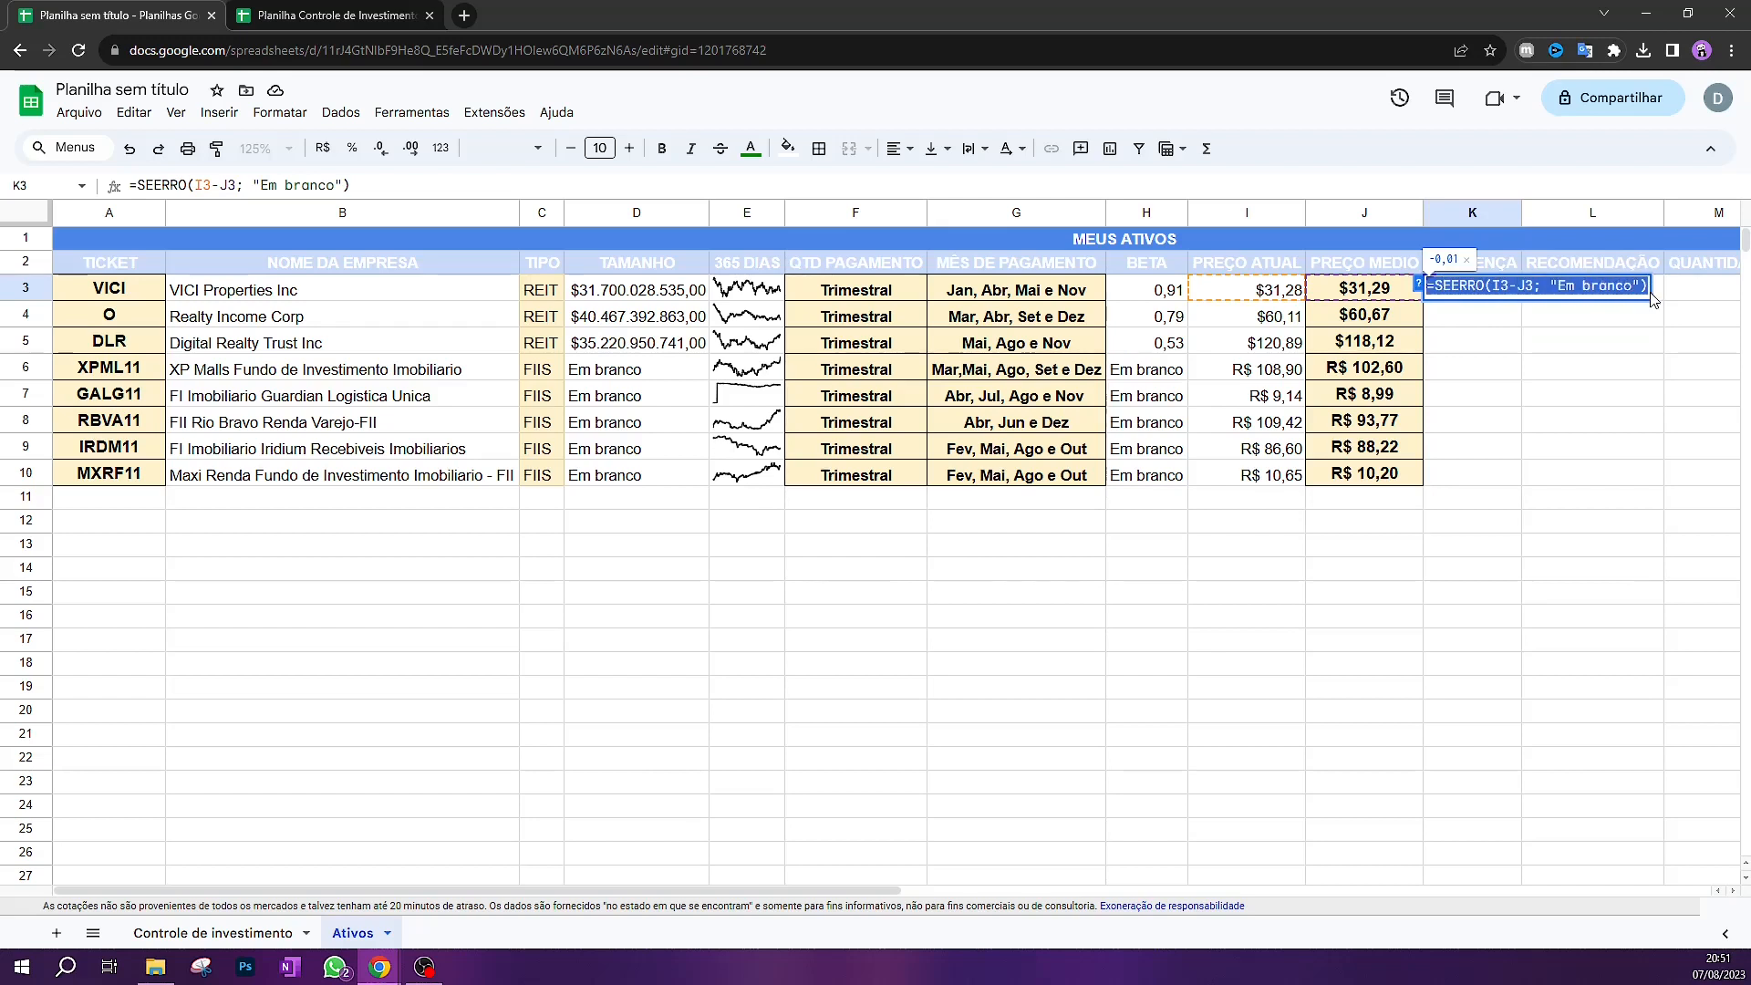
left_click(1507, 285)
left_click(1528, 287)
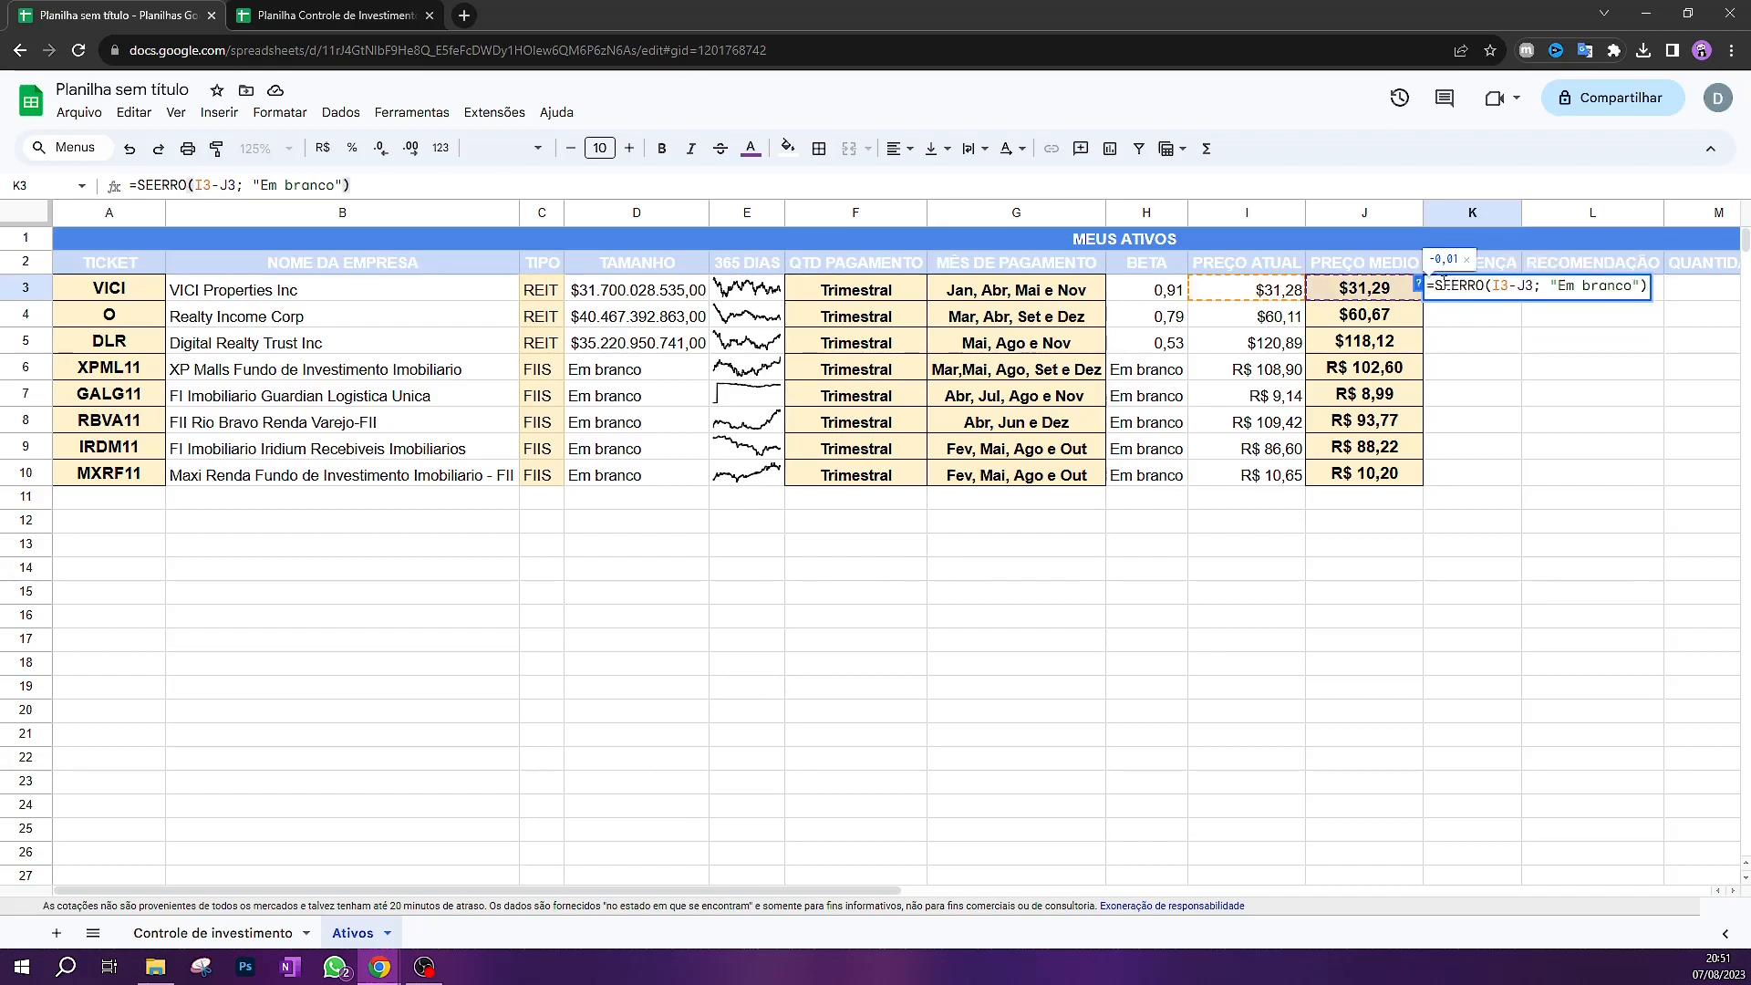
double_click(1612, 286)
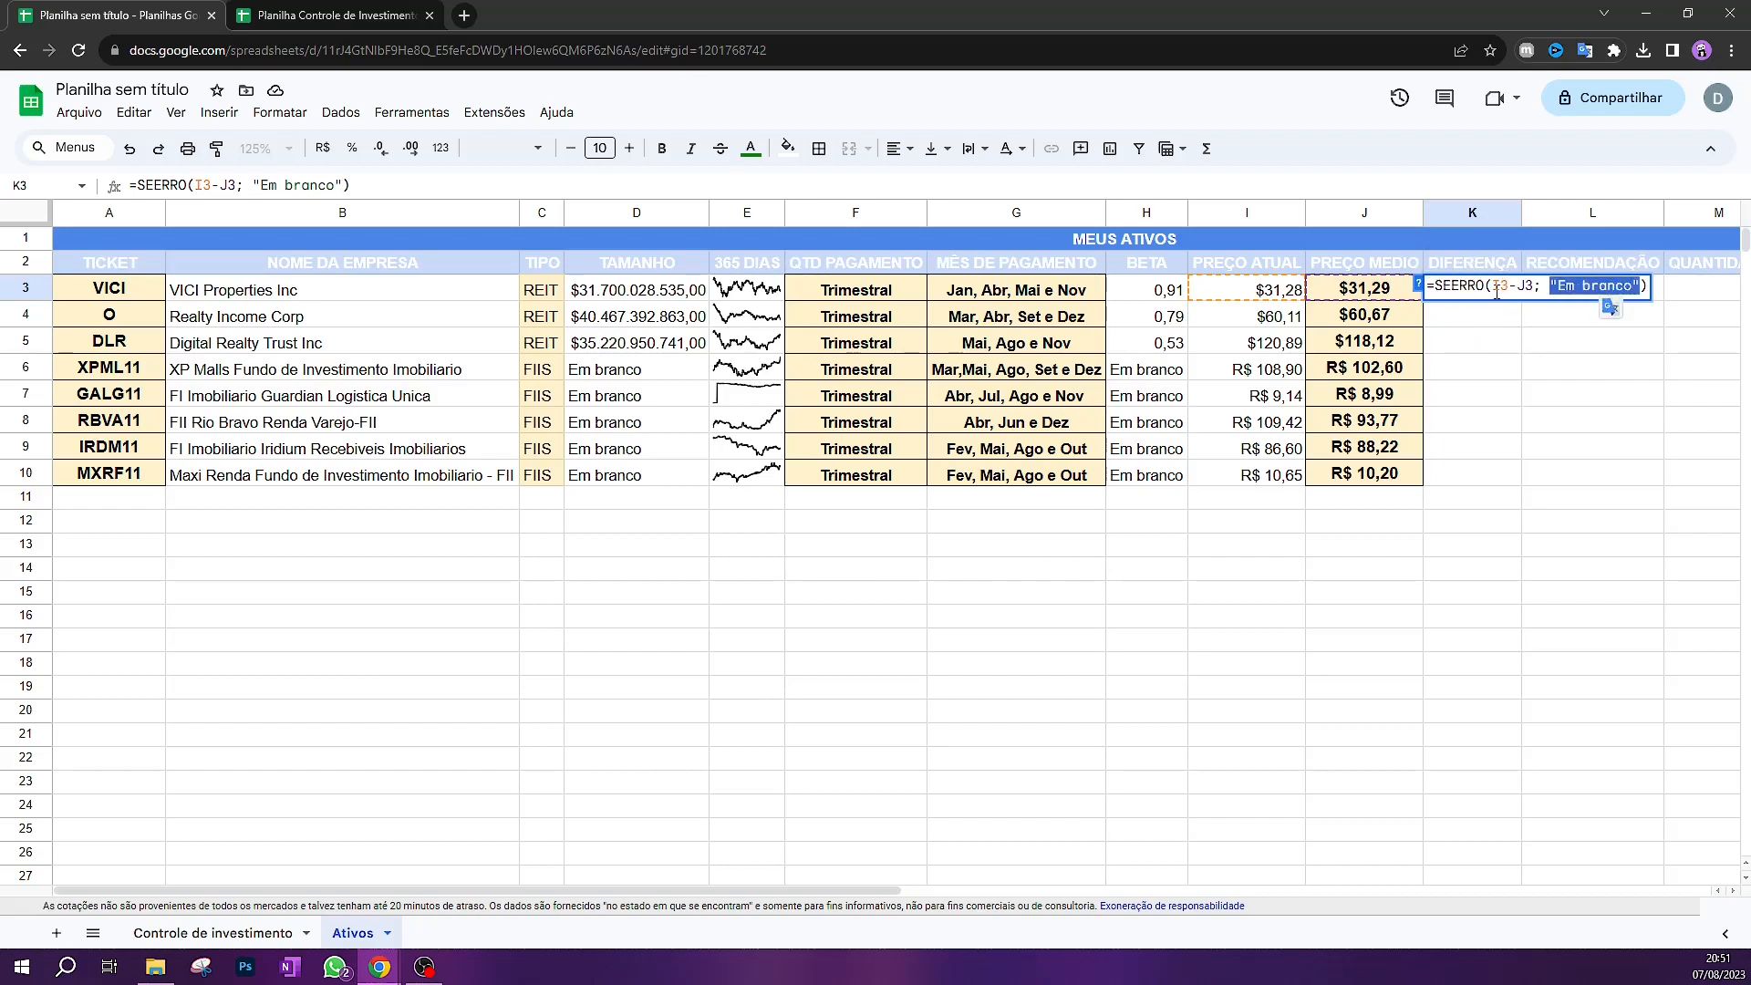
double_click(1503, 286)
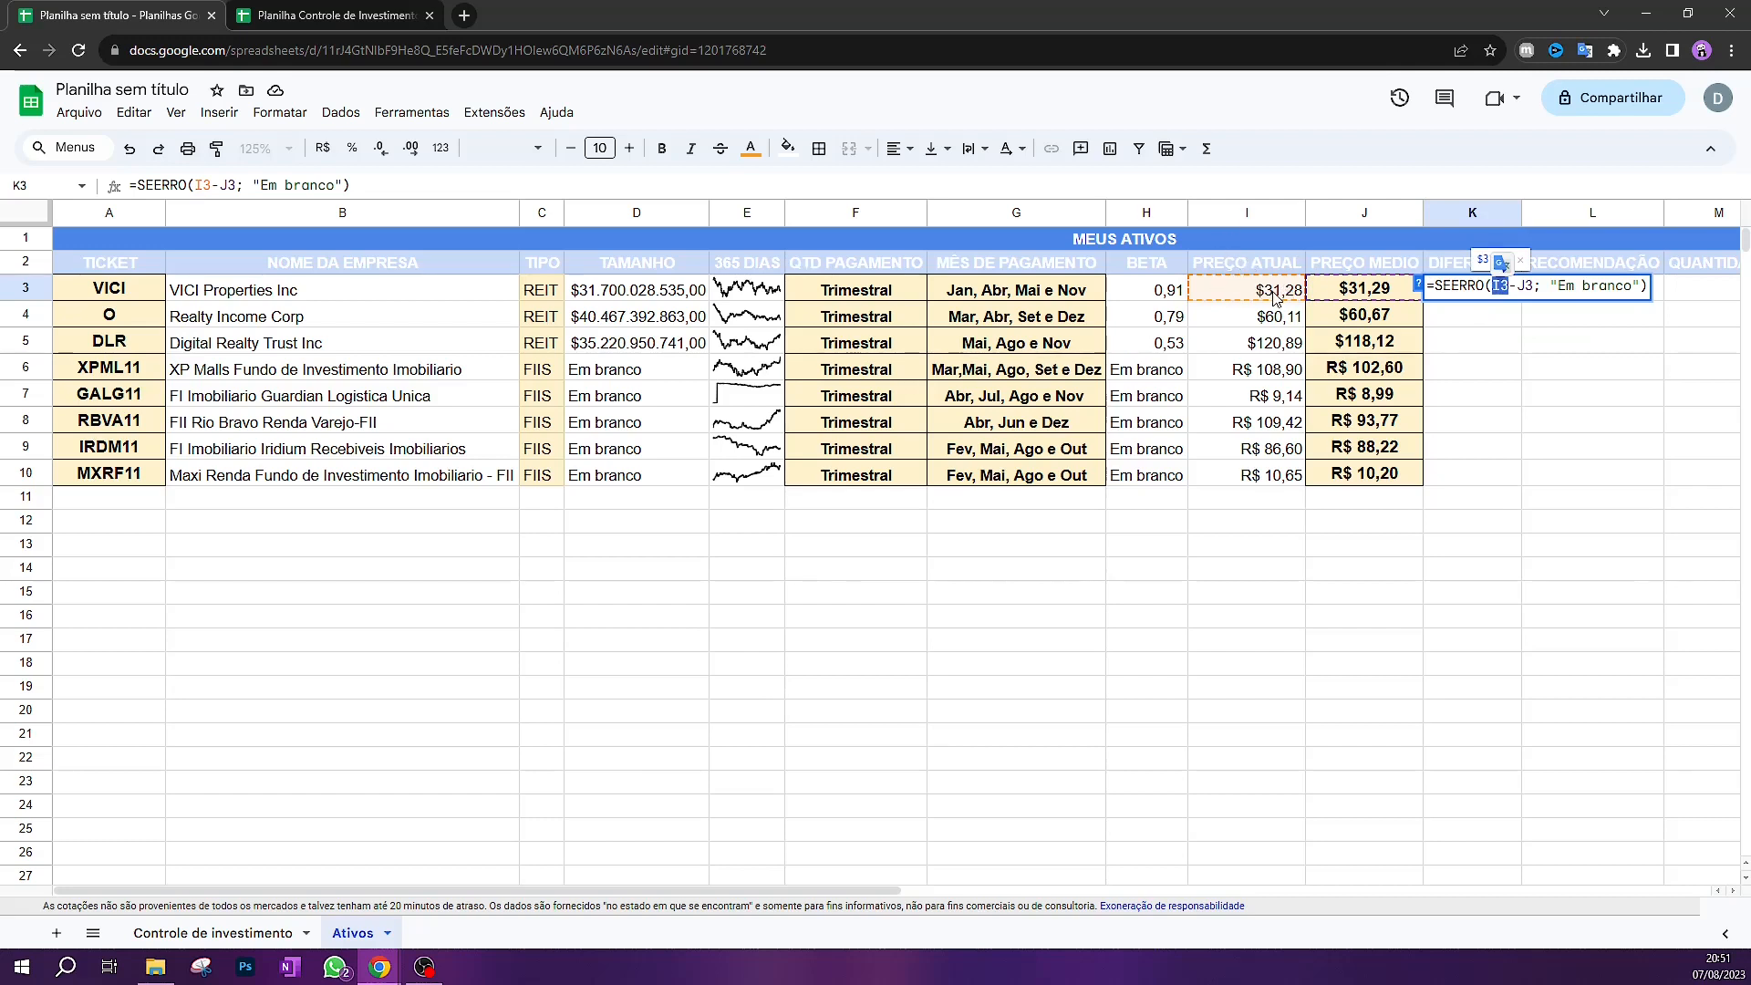
double_click(1523, 285)
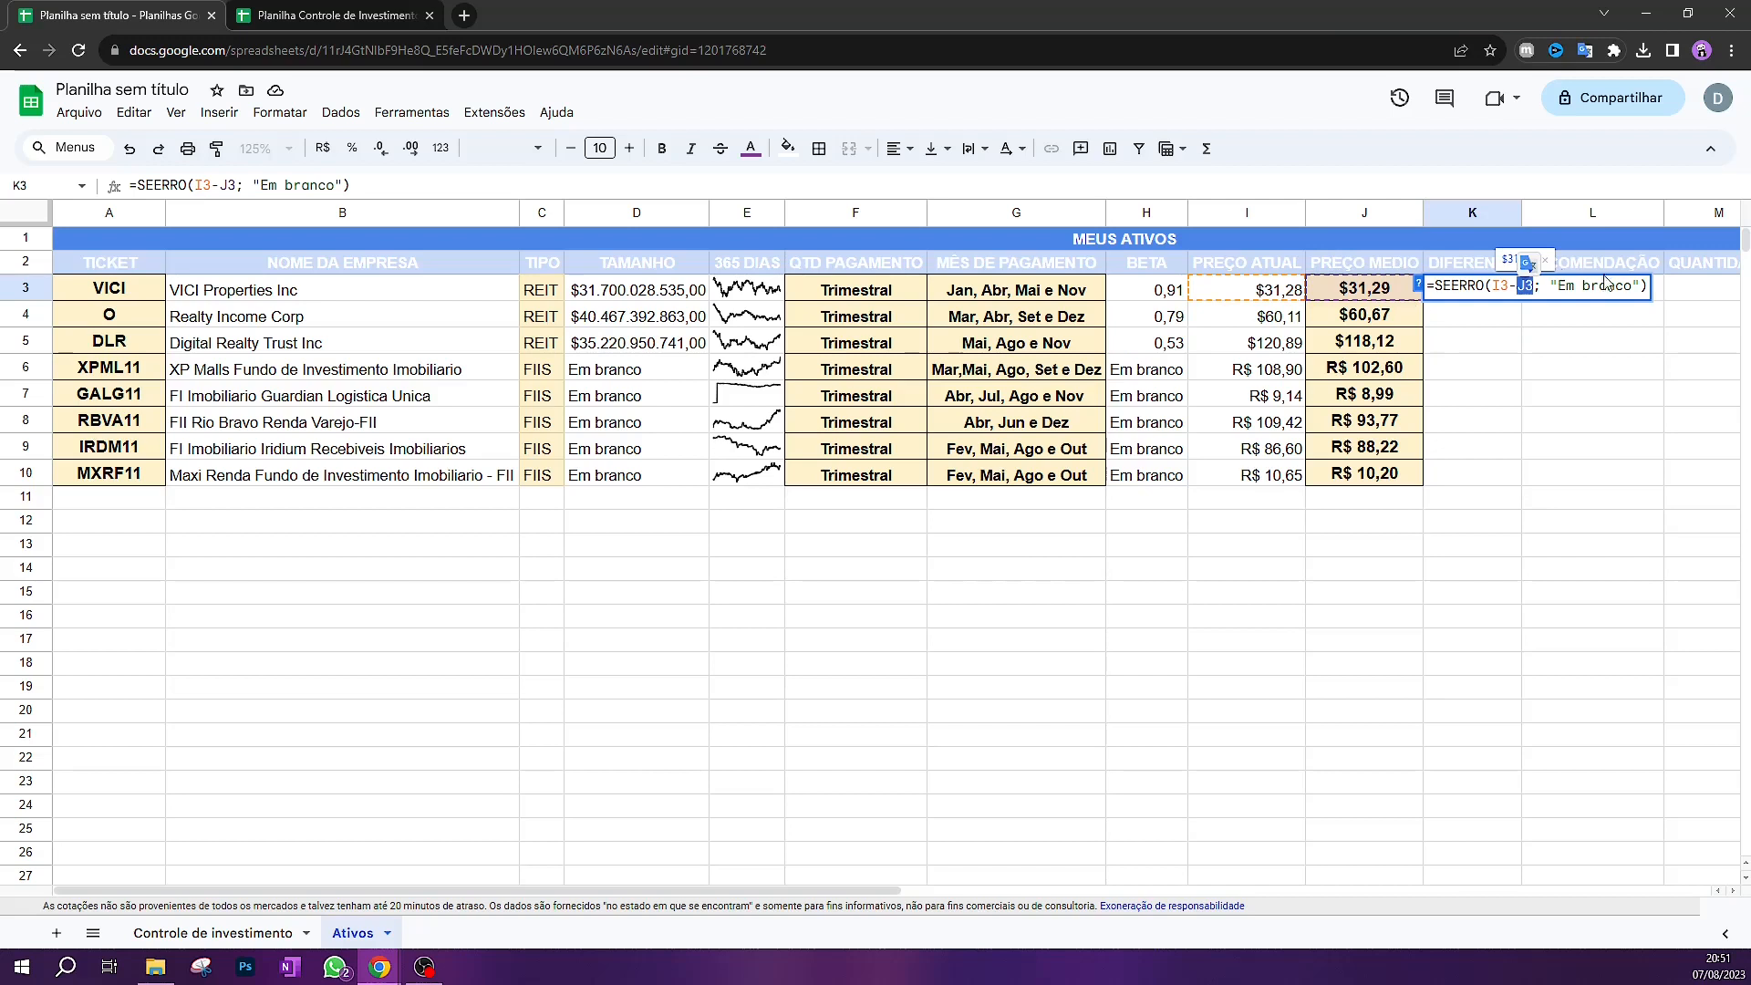
left_click(1648, 288)
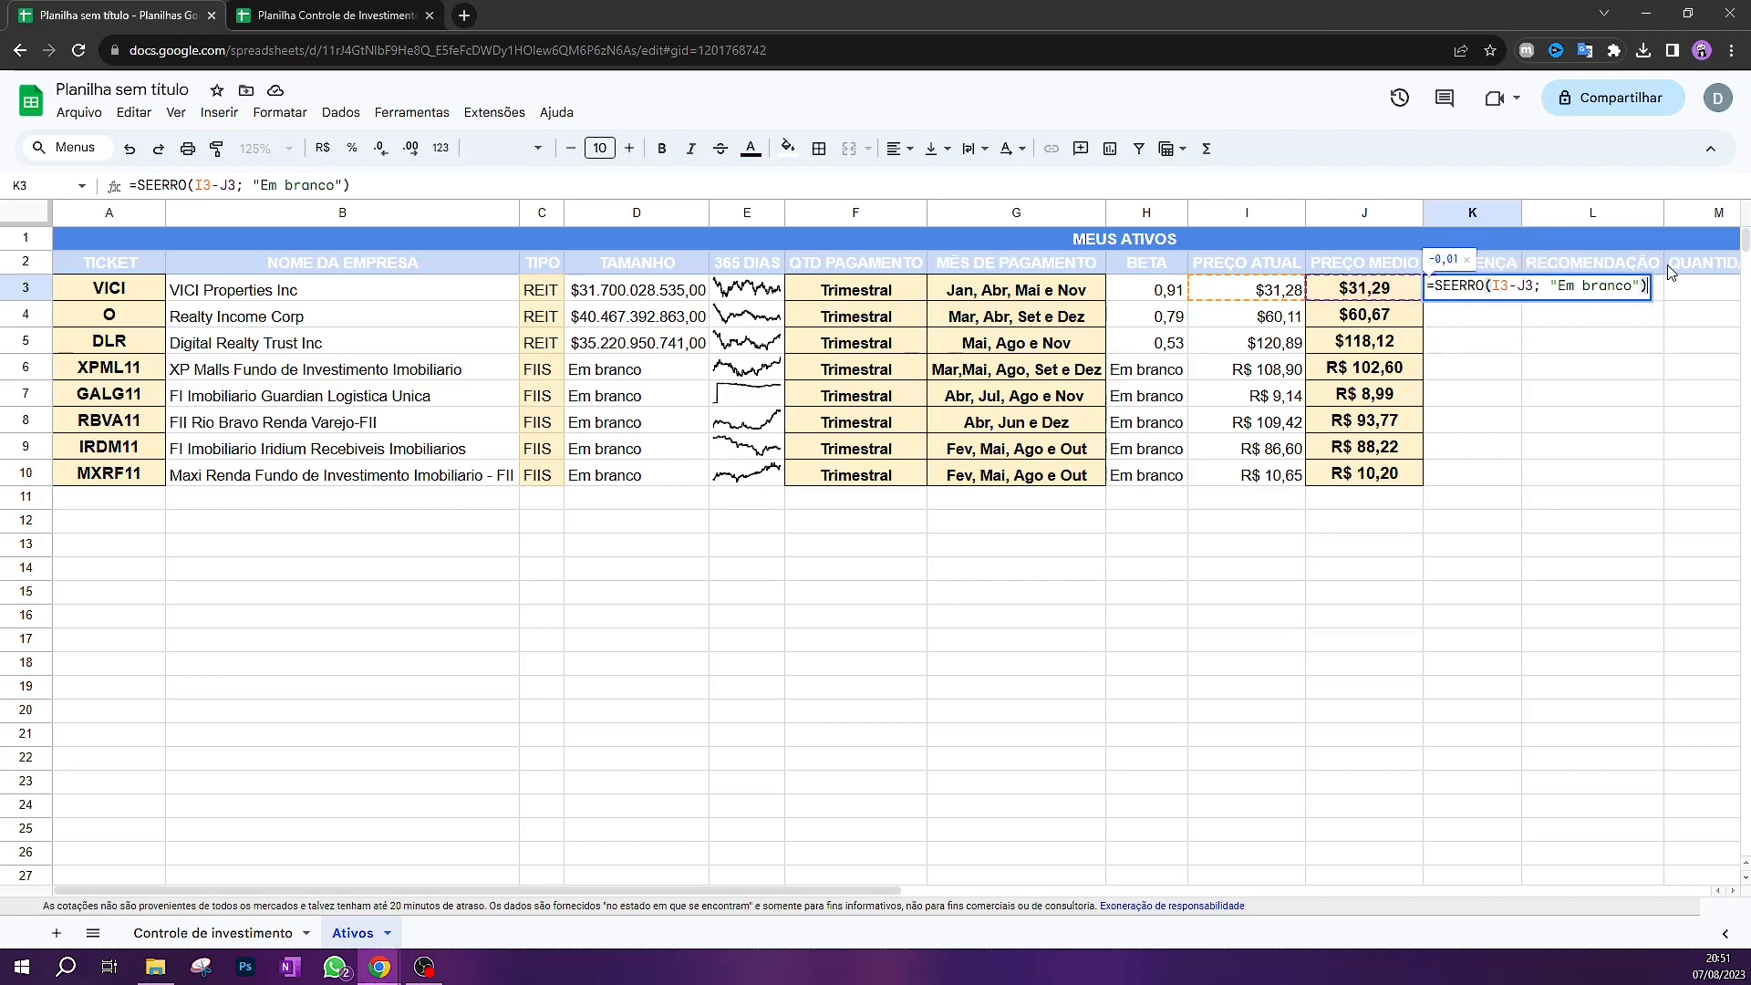
Confirm the K3 formula and accept the suggested autofill to extend it down through K10
key("Return")
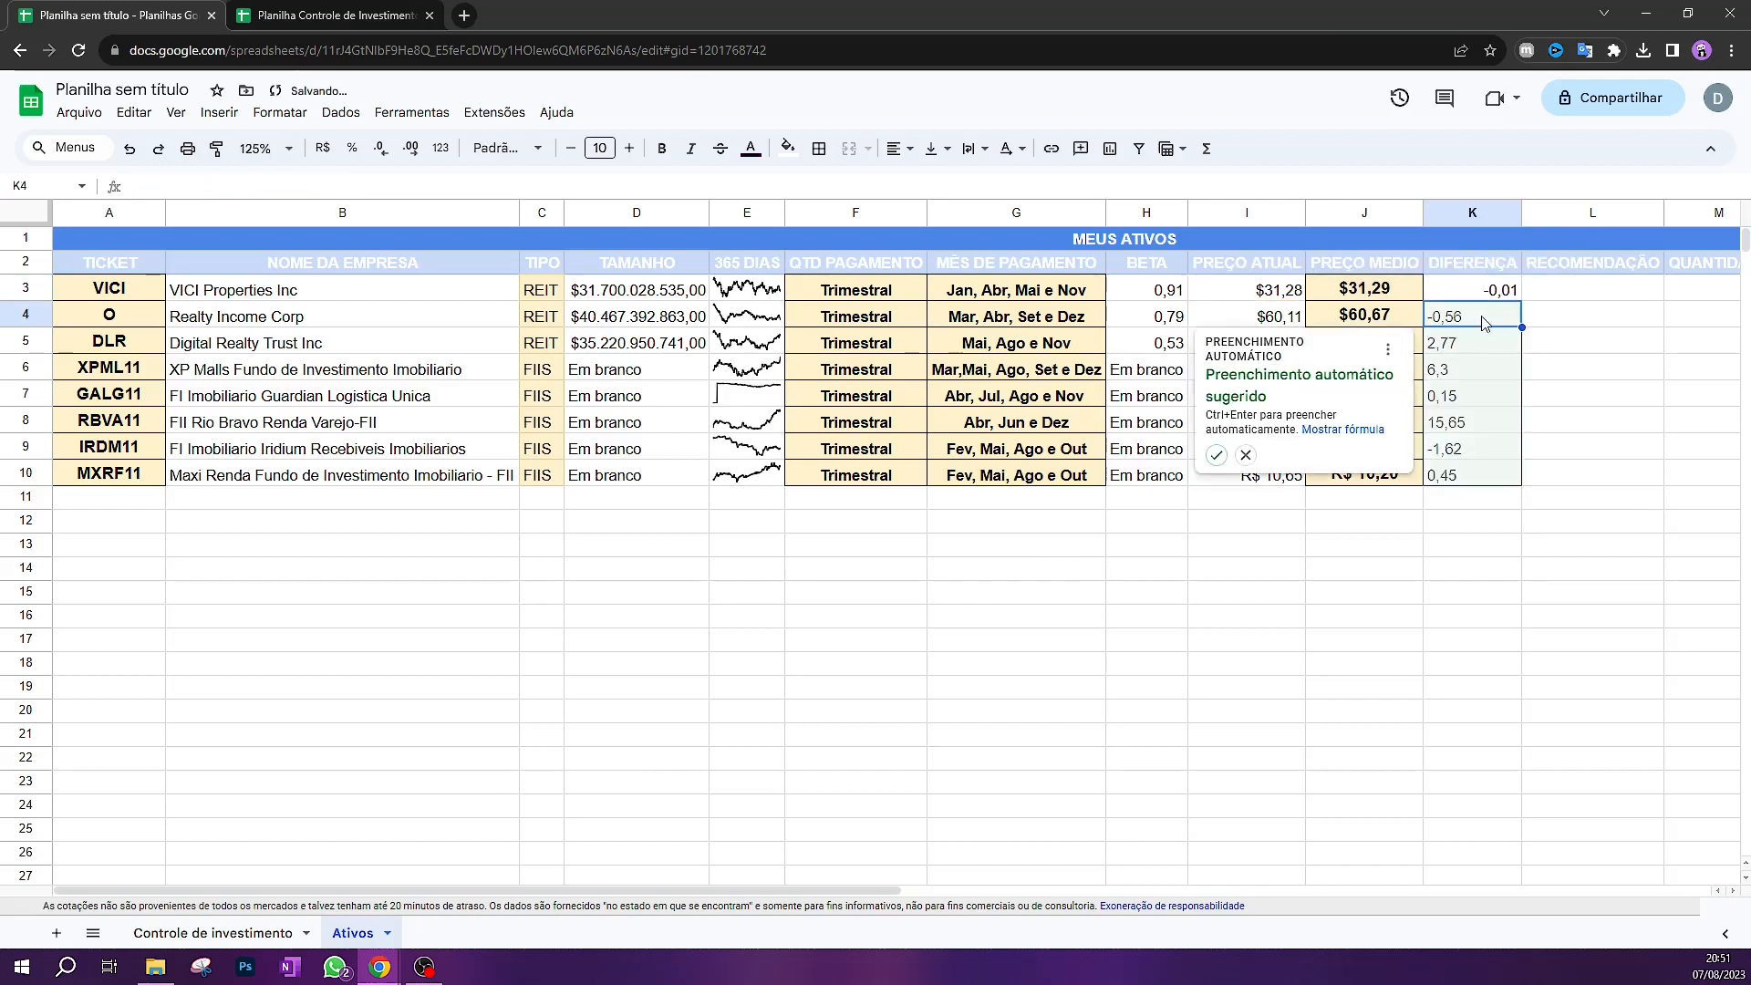
left_click(1216, 454)
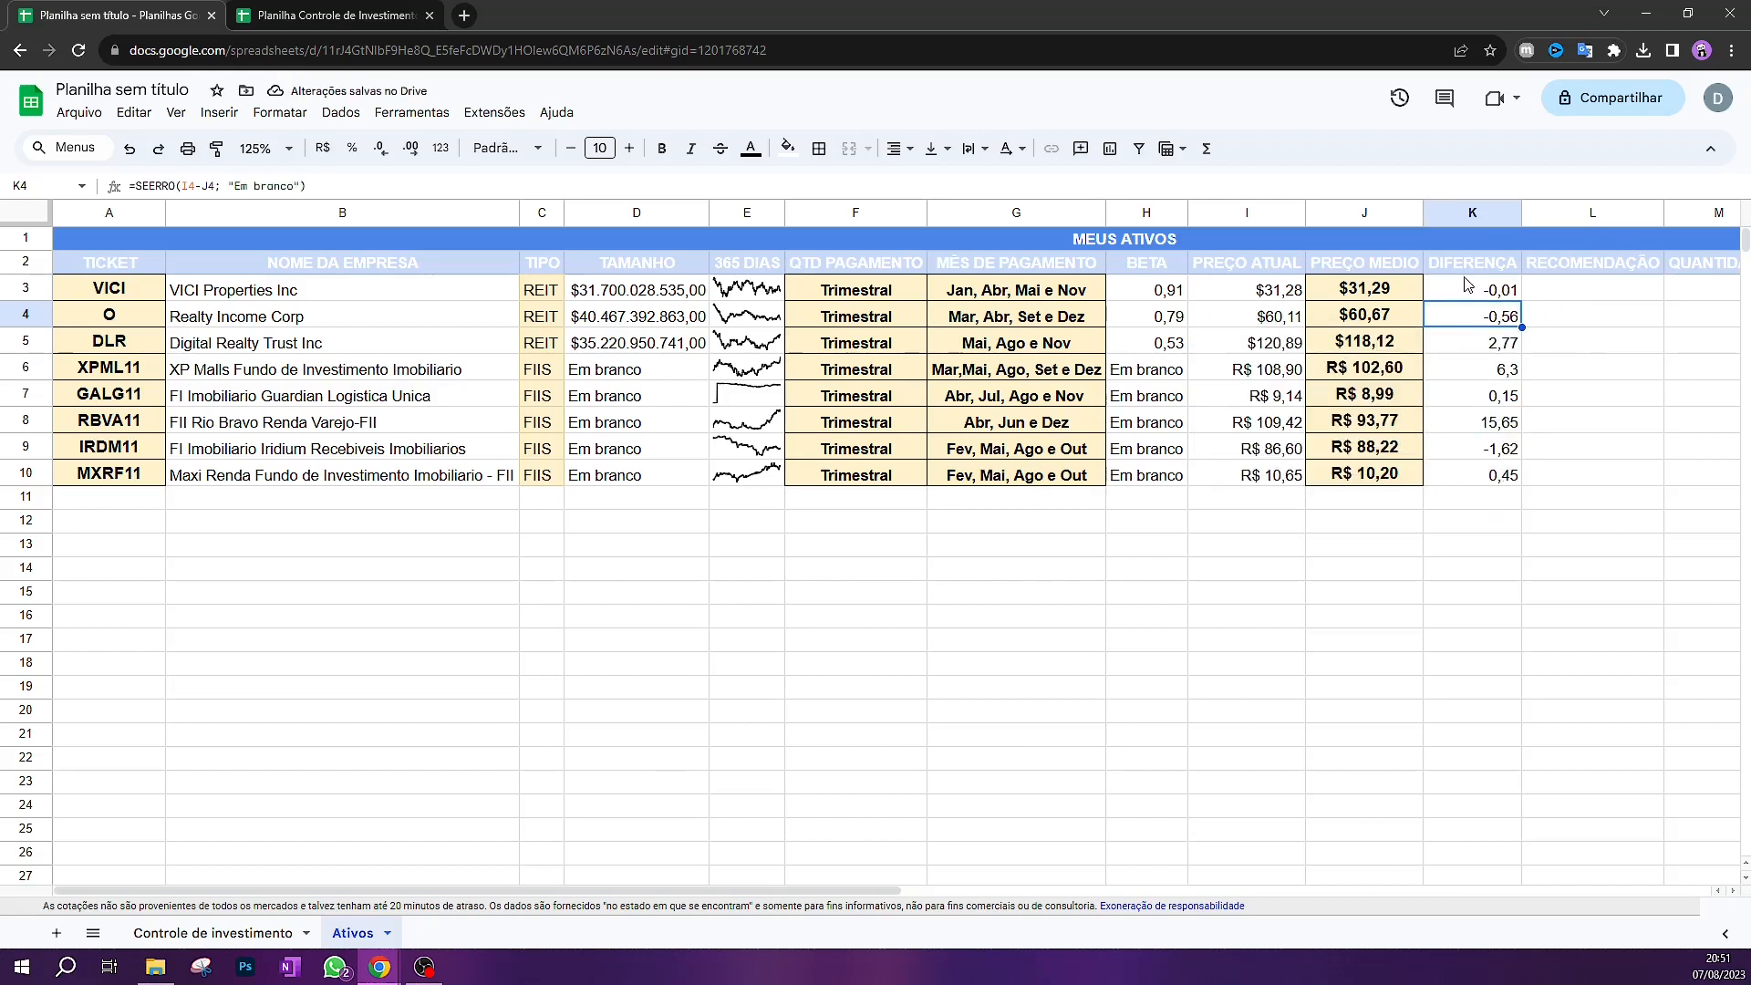
left_click(1542, 456)
key("ctrl+z")
key("ctrl+y")
Review the PREÇO MEDIO values in J3:J10 against the DIFERENÇA values in K3:K10 and the RECOMENDAÇÃO column beside them
left_click_drag(1497, 301, 1496, 476)
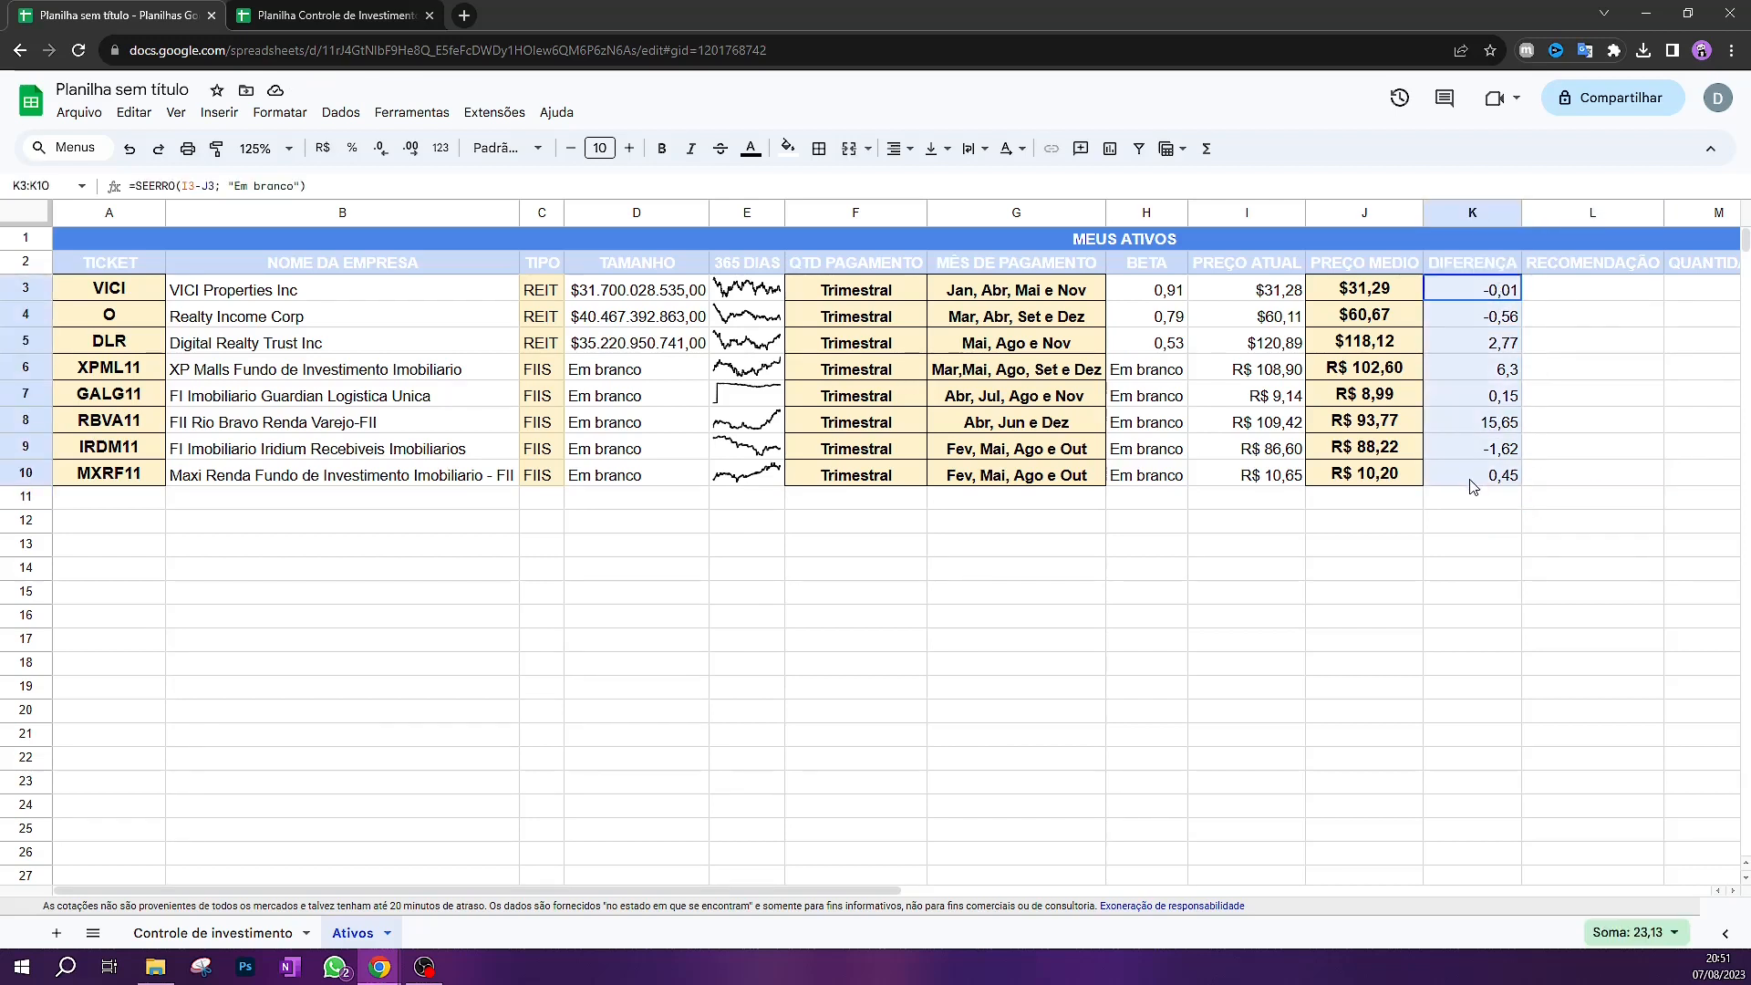
left_click(1590, 496, "shift")
left_click(1480, 497, "shift")
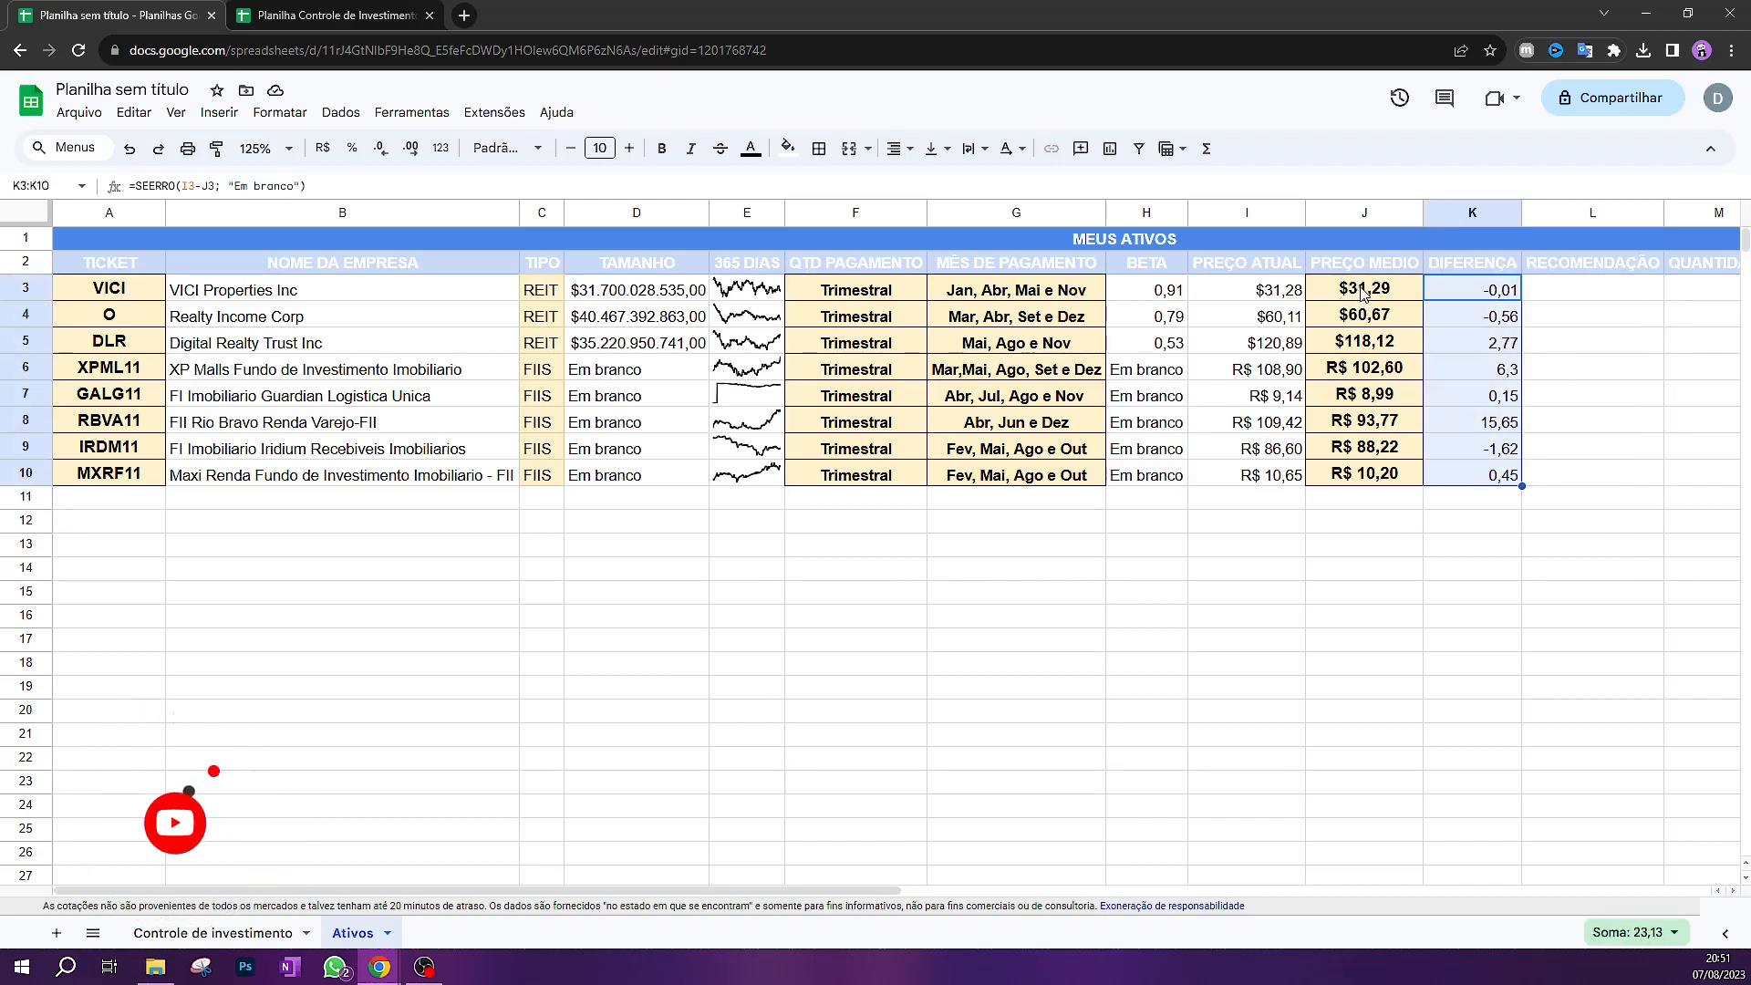
left_click_drag(1363, 290, 1334, 476)
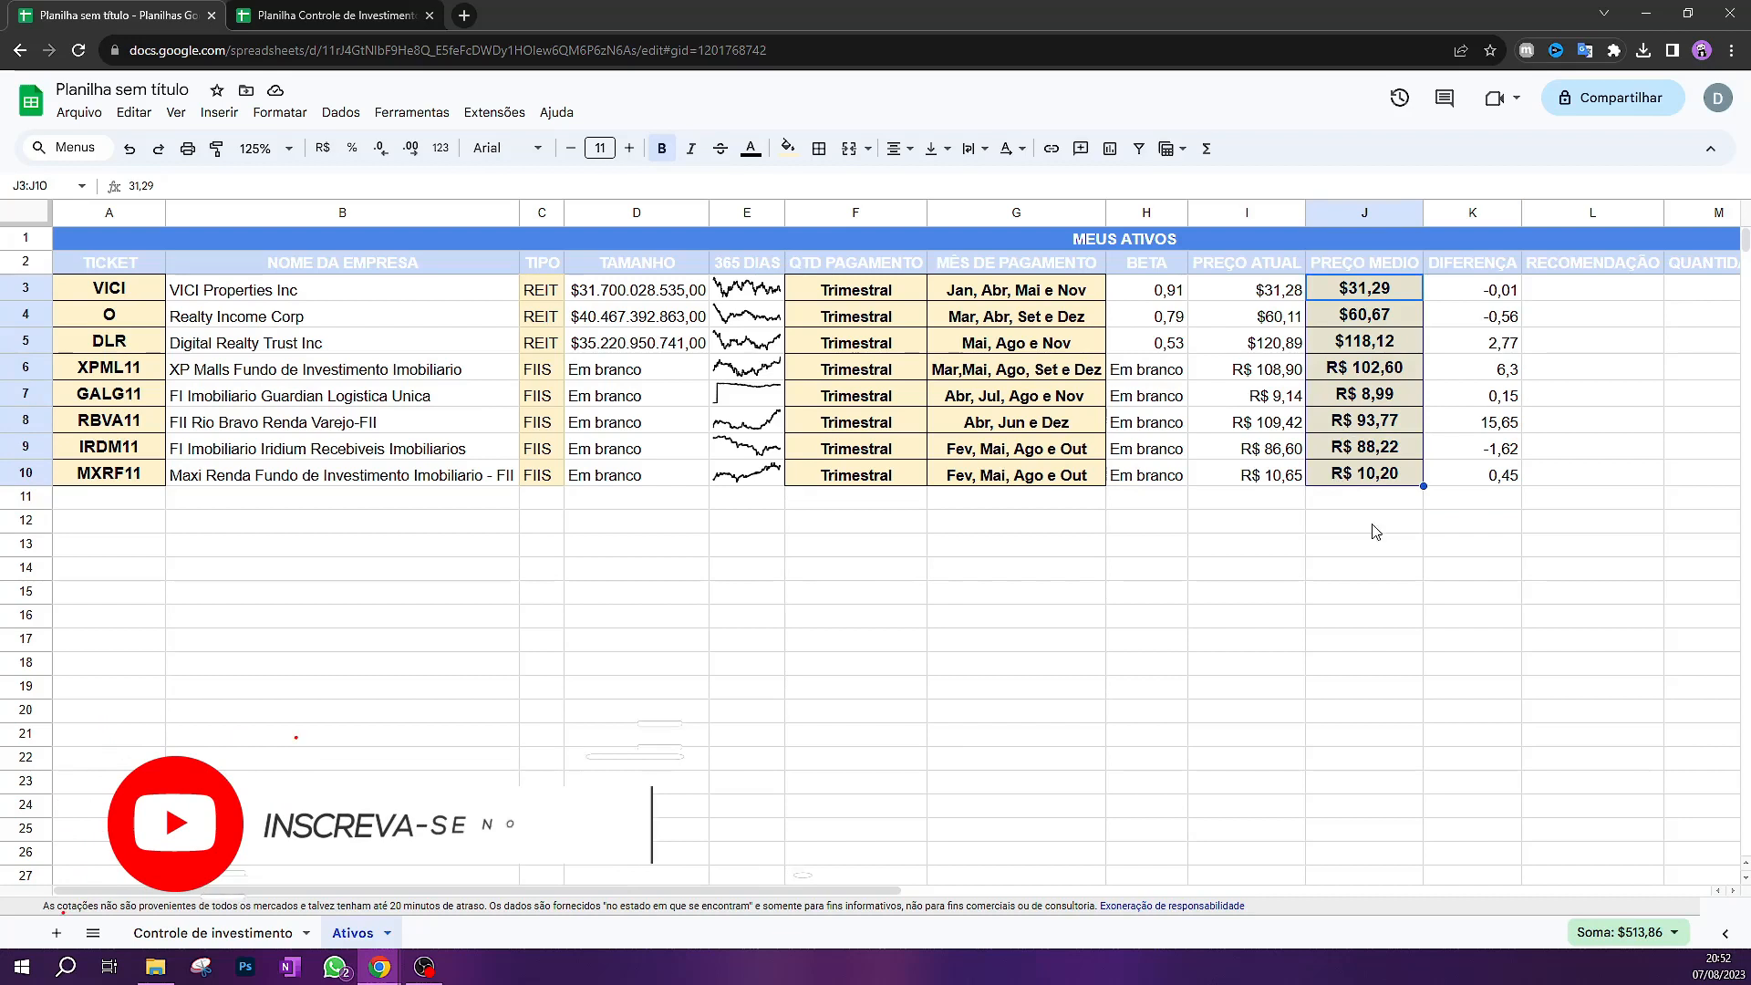
left_click(1353, 499, "shift")
left_click(1355, 475, "shift")
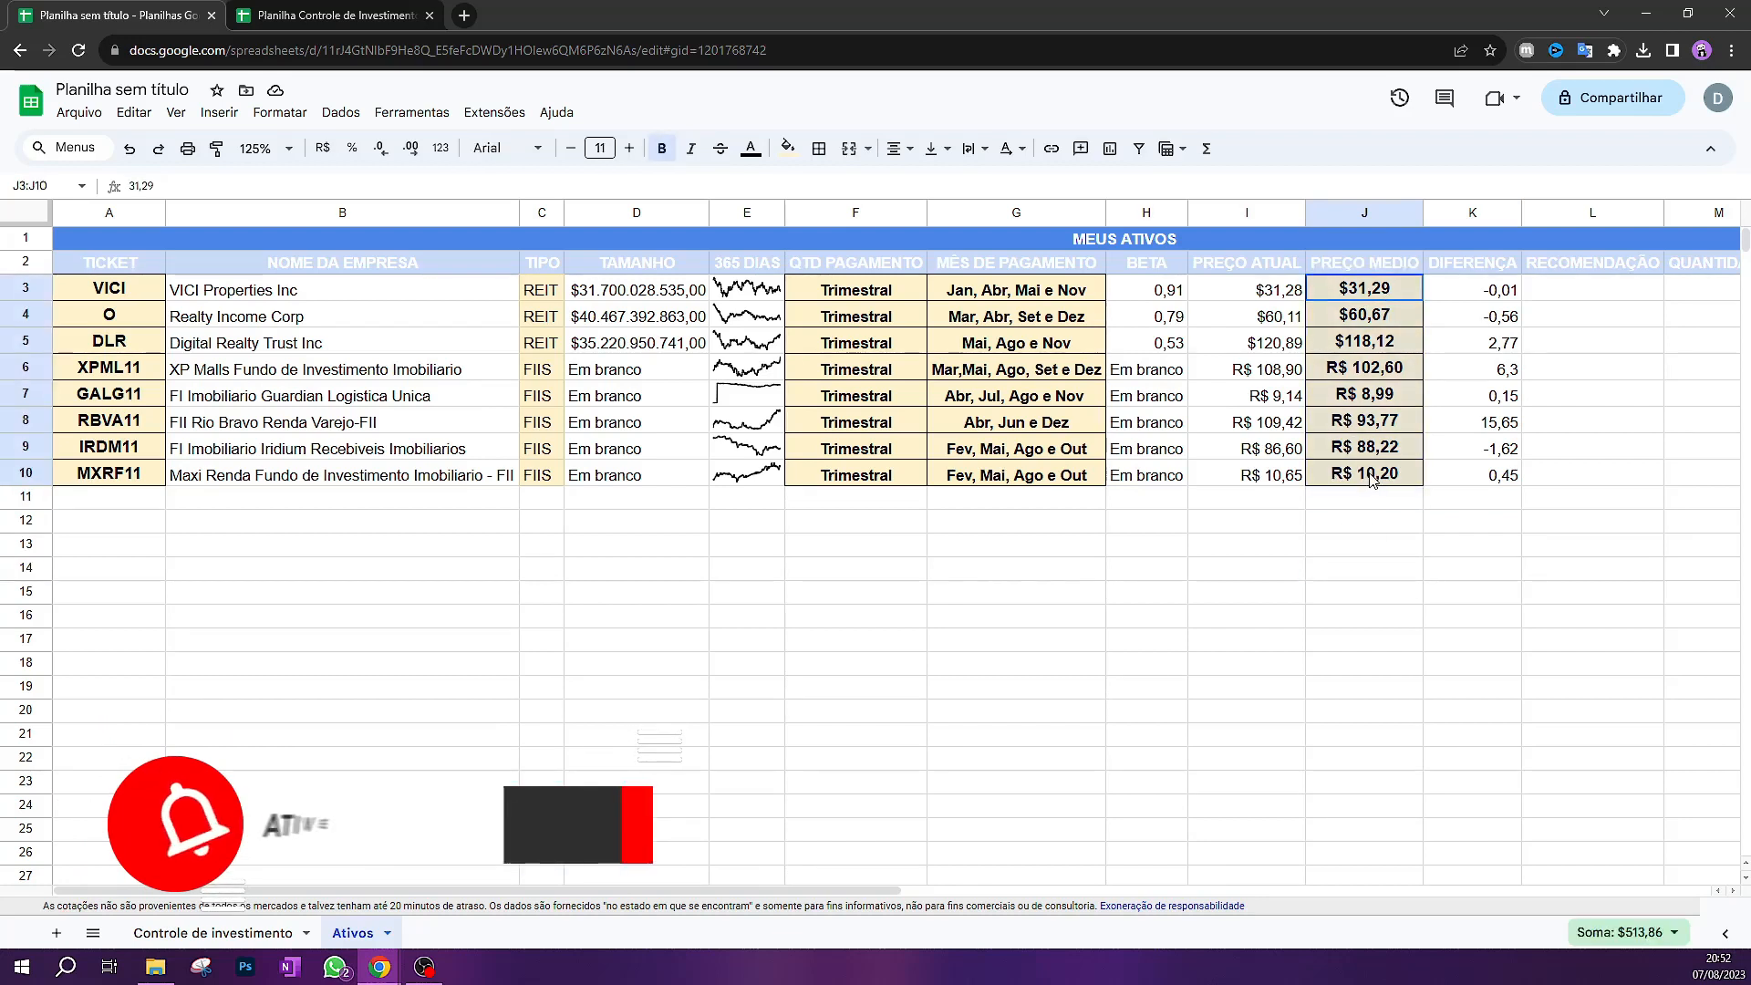
left_click(1436, 672)
left_click_drag(1364, 288, 1355, 476)
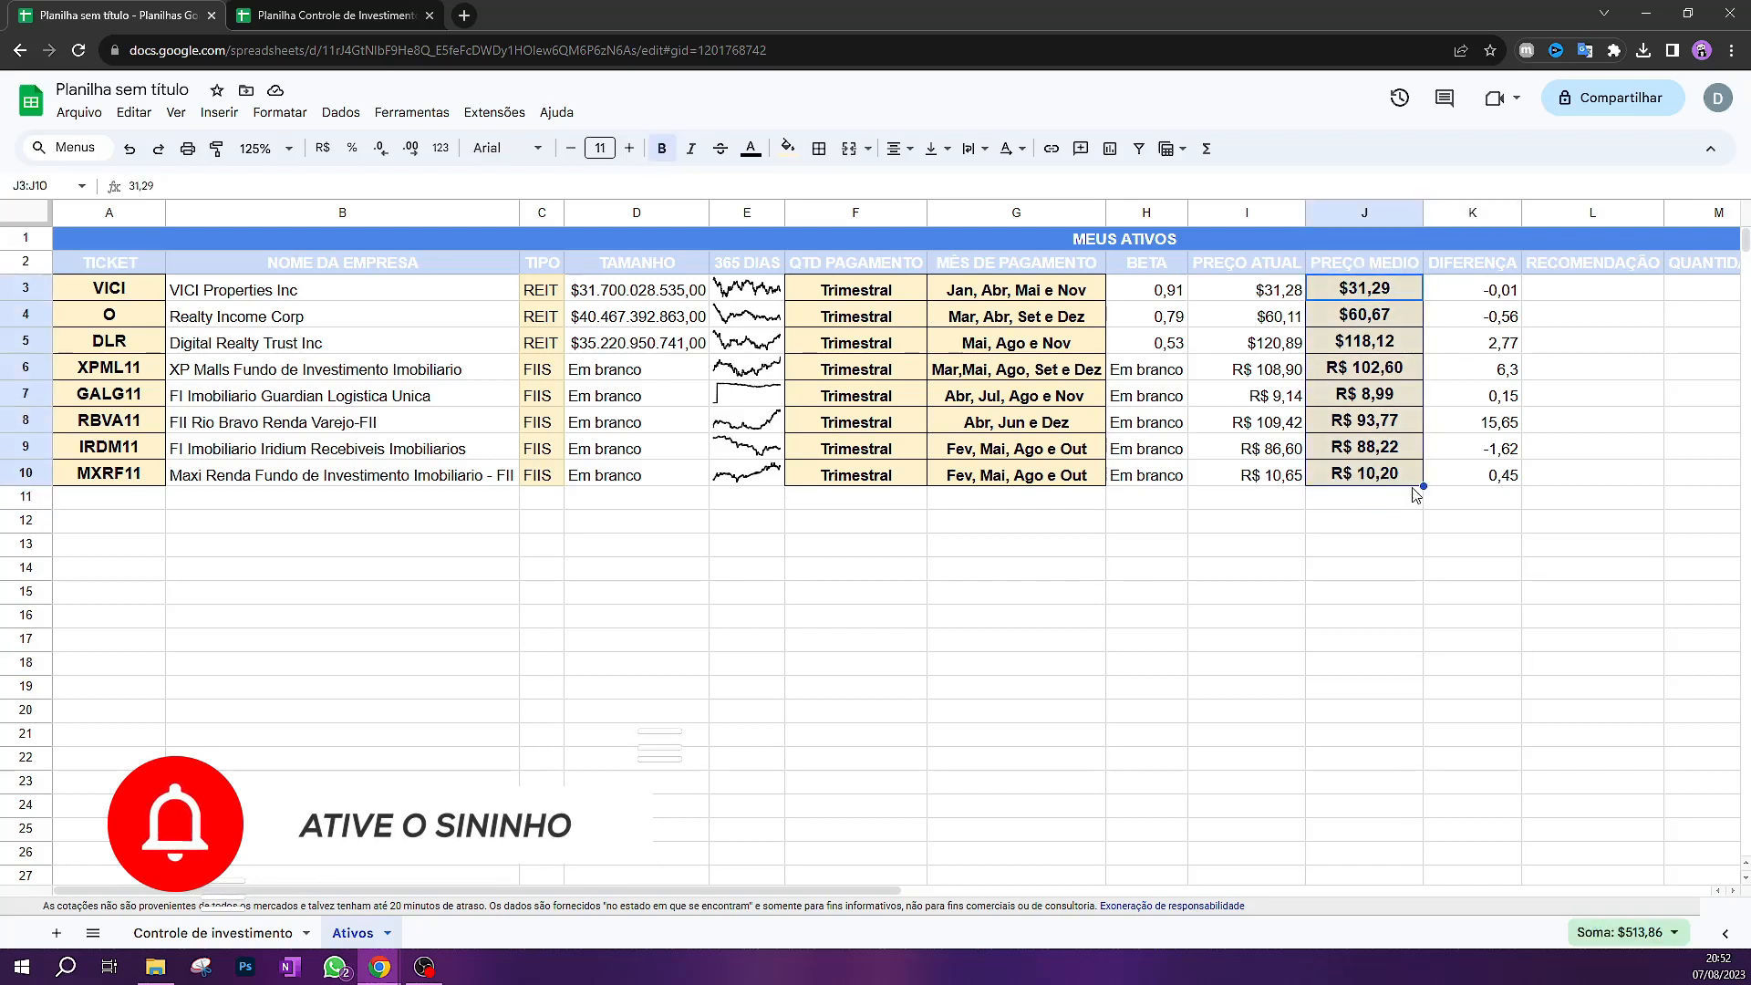
left_click_drag(1492, 294, 1477, 490)
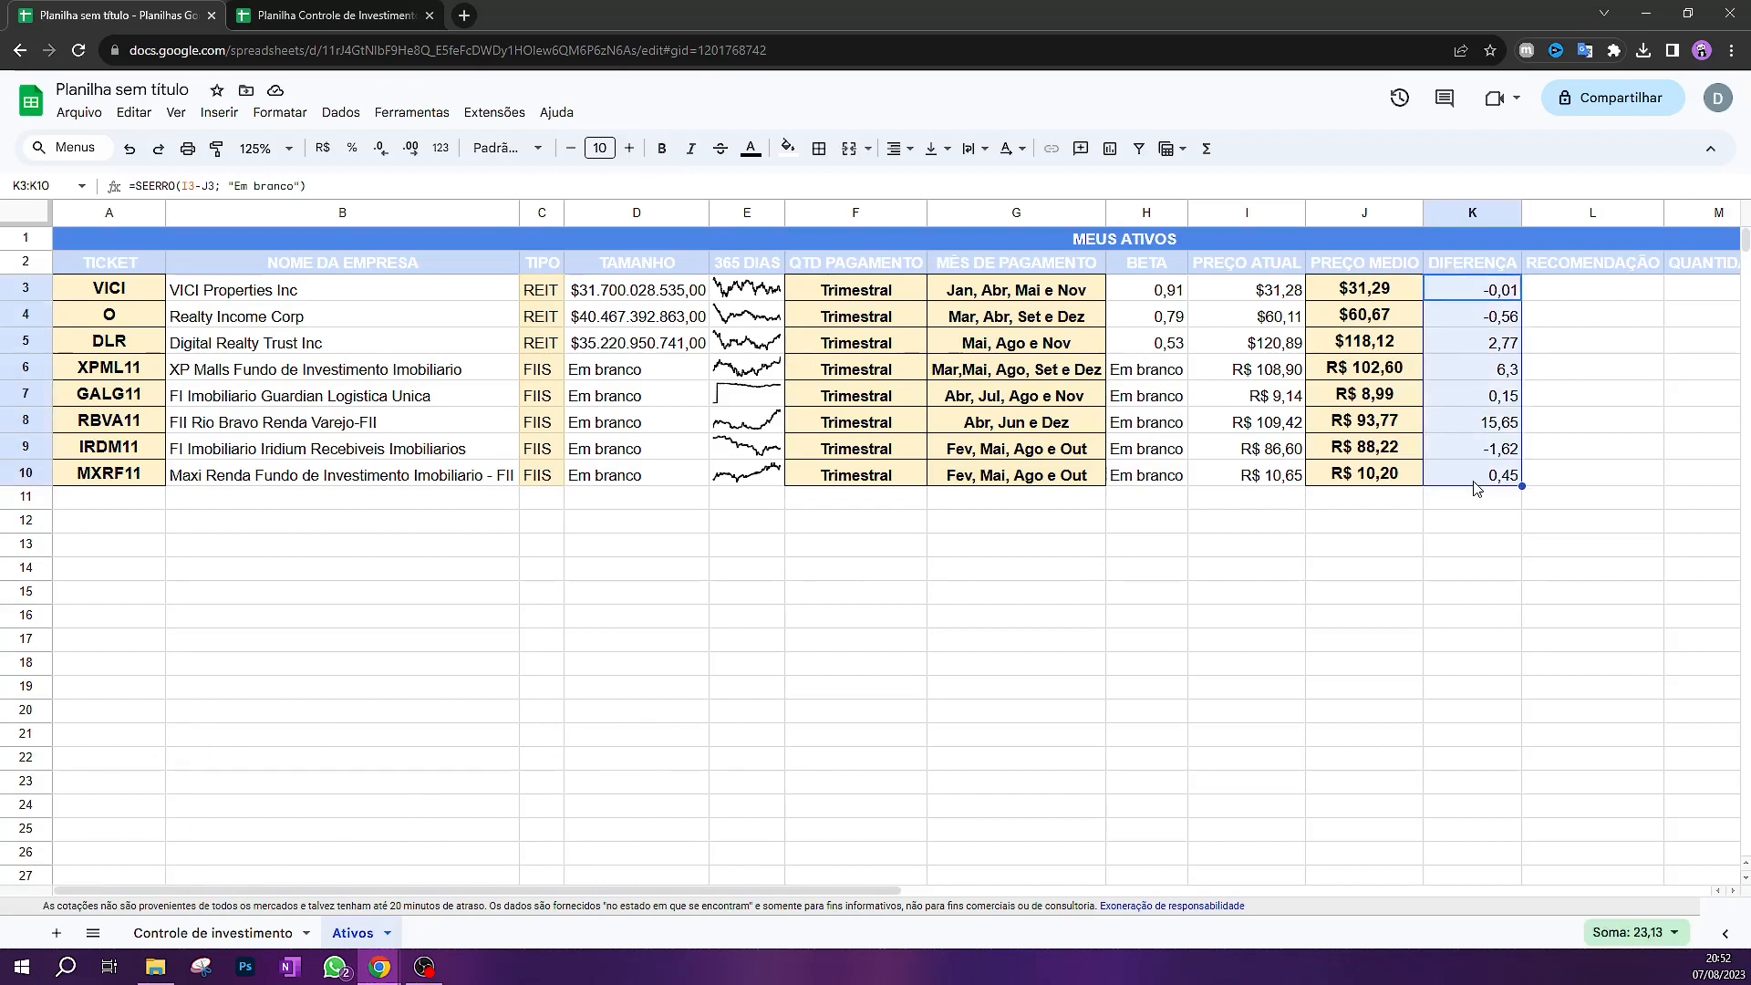
left_click_drag(1591, 292, 1607, 483)
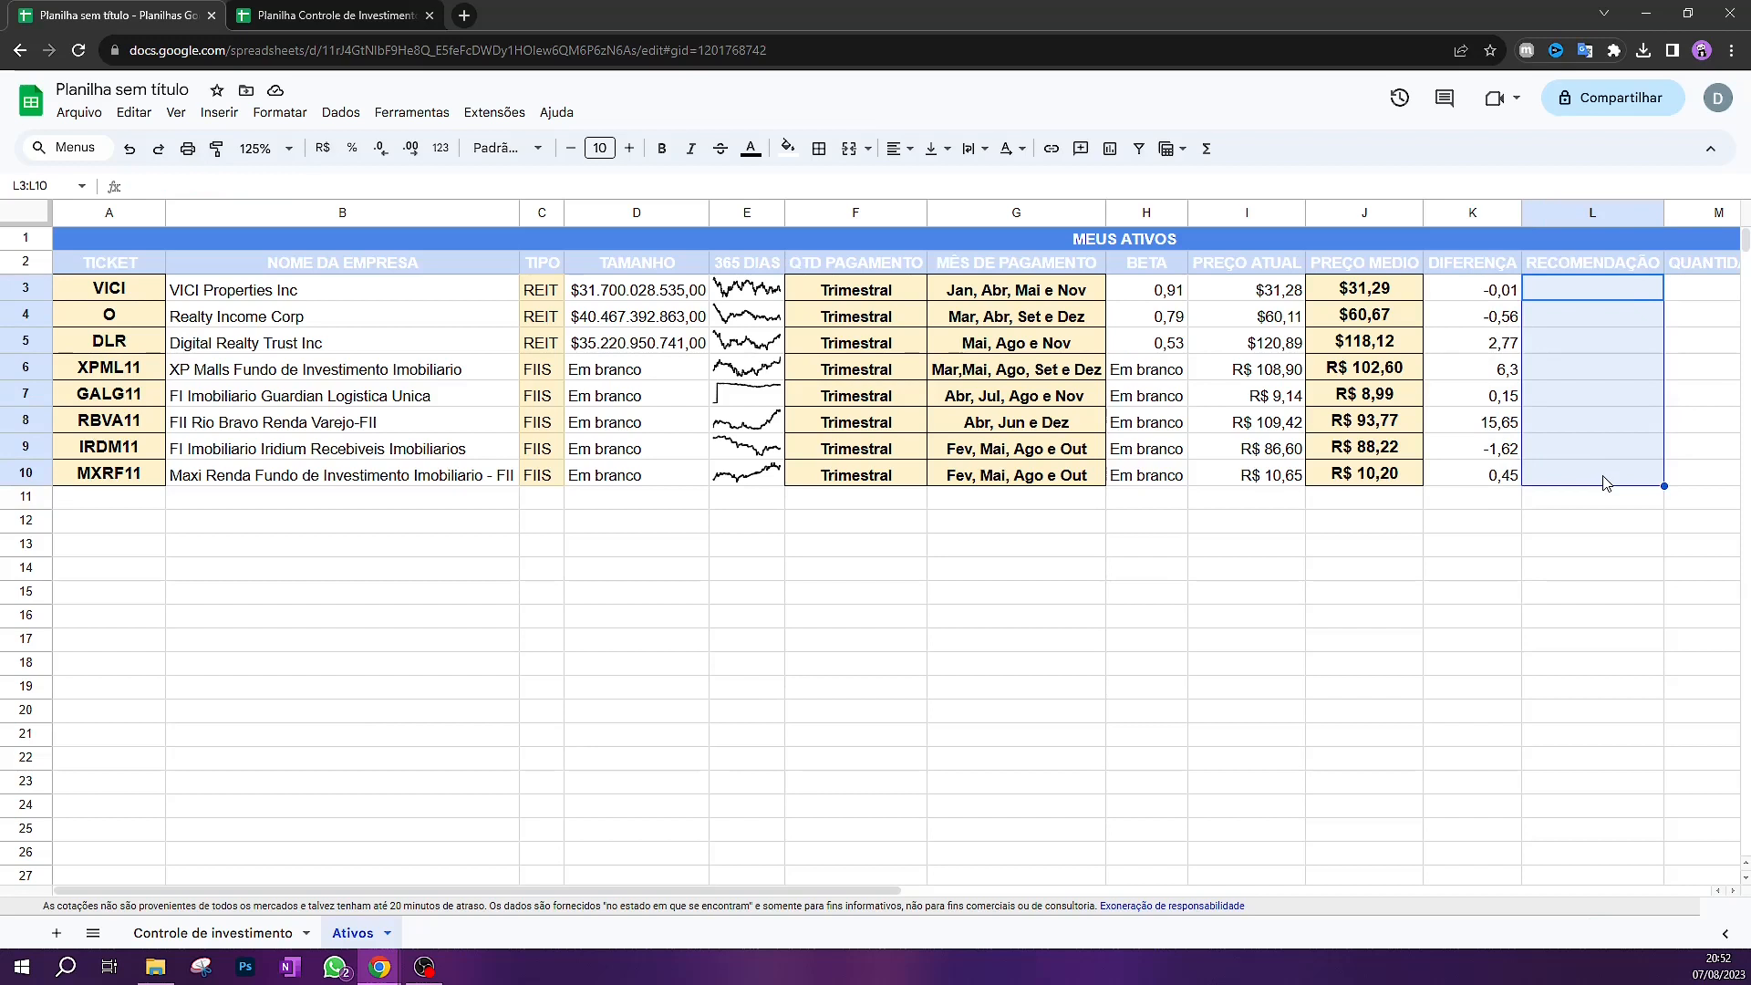
left_click_drag(1497, 290, 1470, 478)
left_click_drag(1578, 292, 1551, 508)
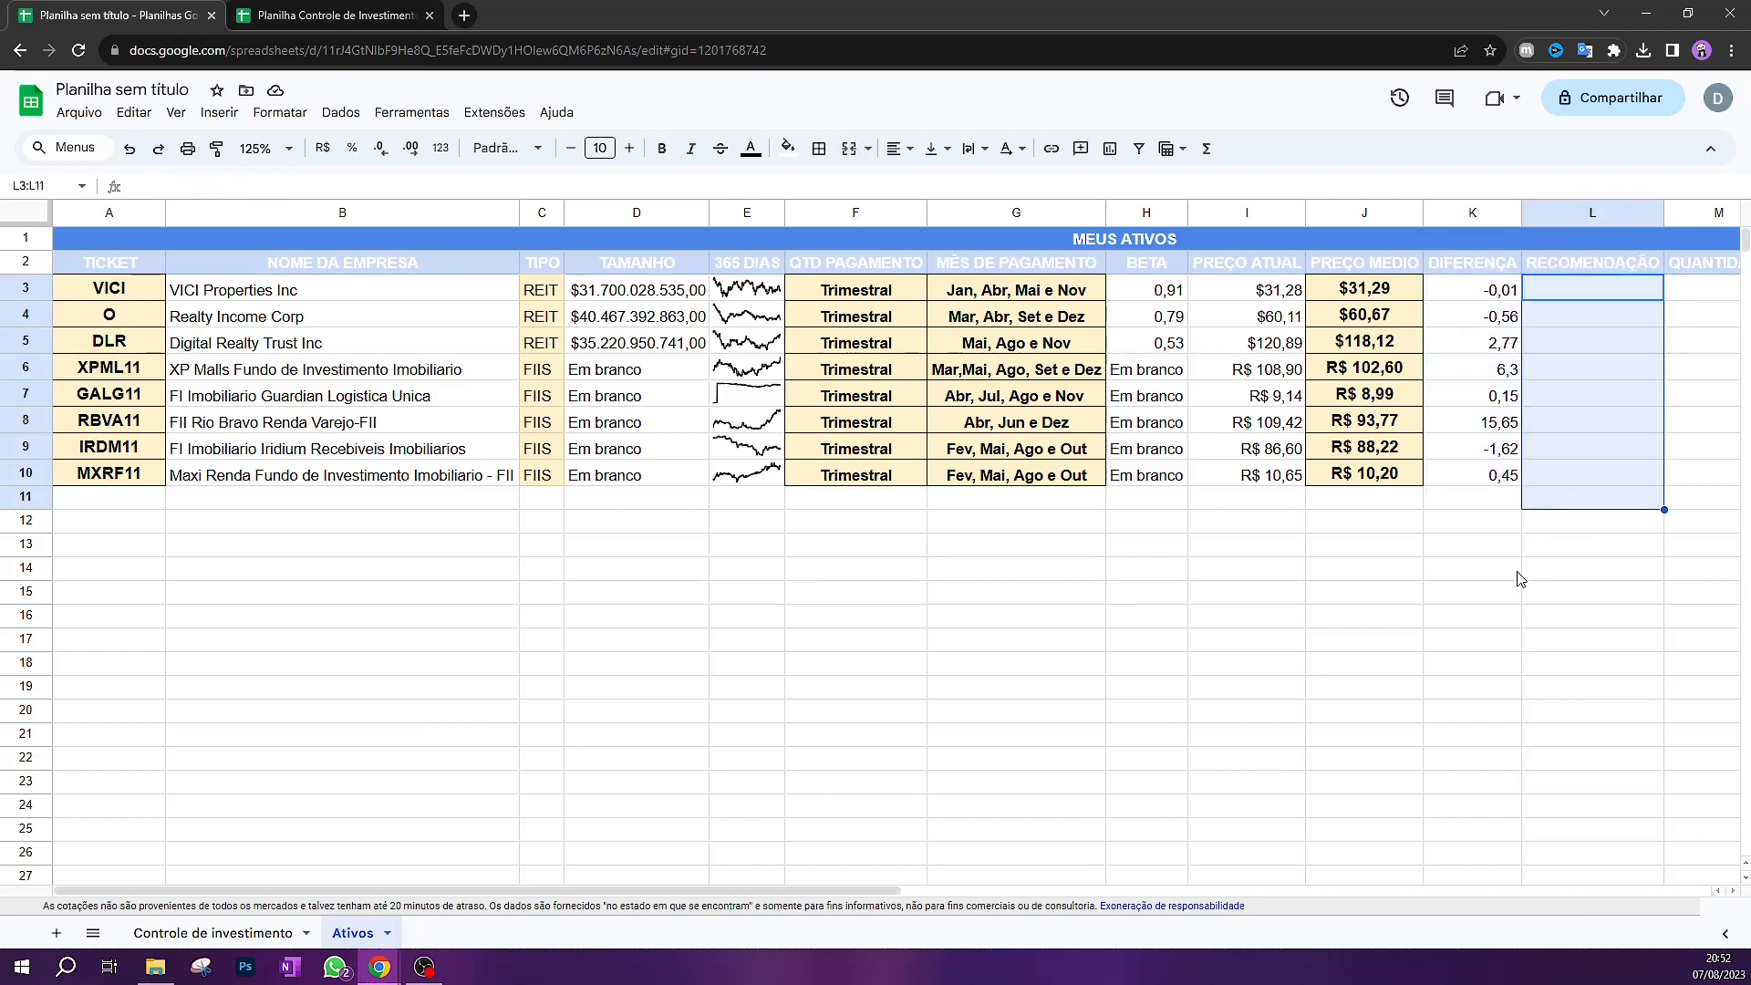
left_click(1426, 517)
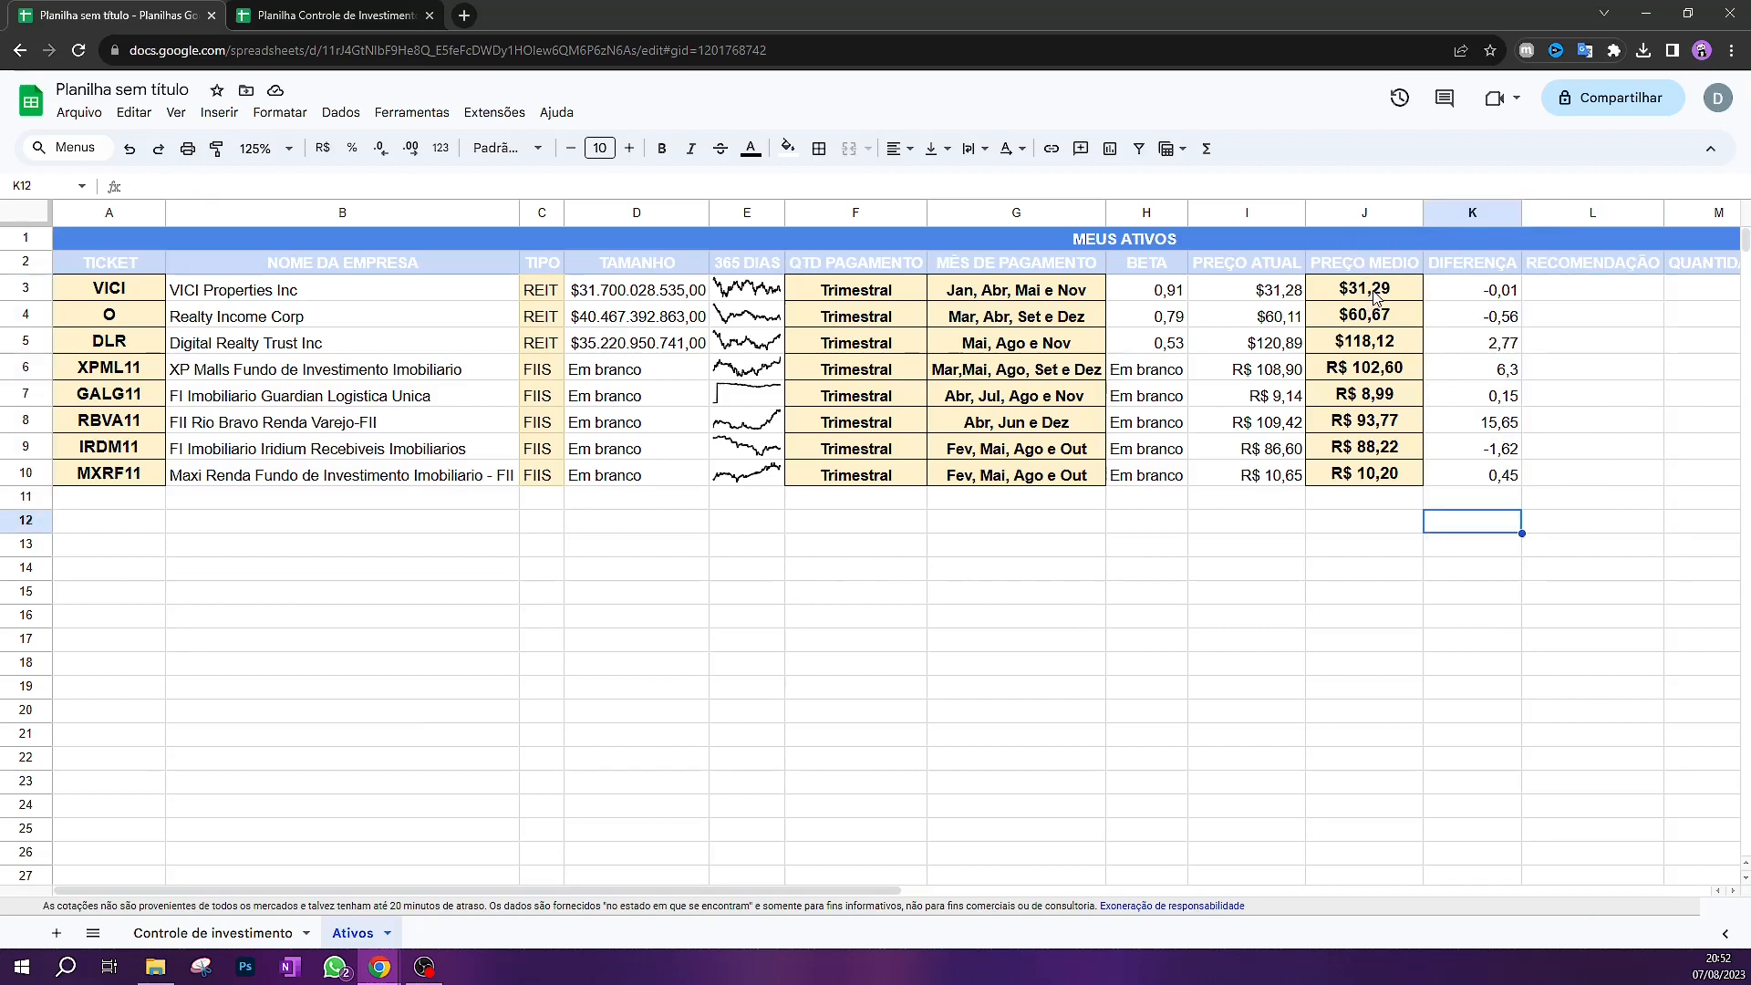
left_click_drag(1374, 290, 1352, 489)
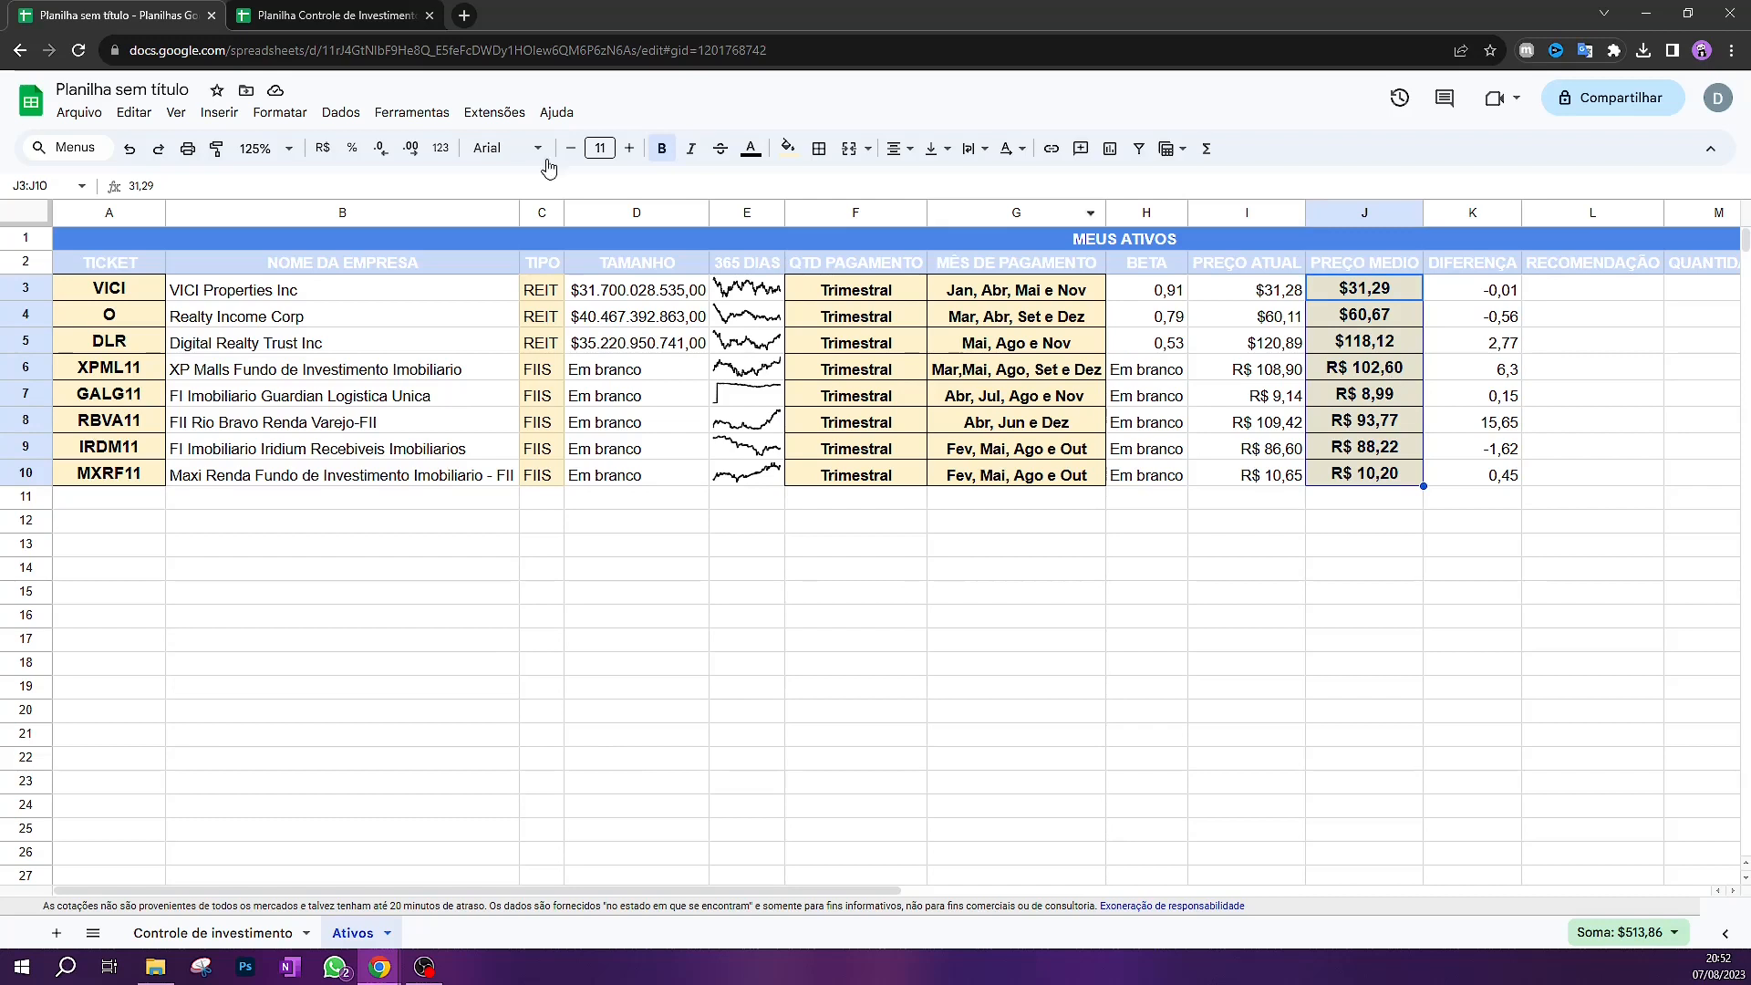
left_click(810, 636)
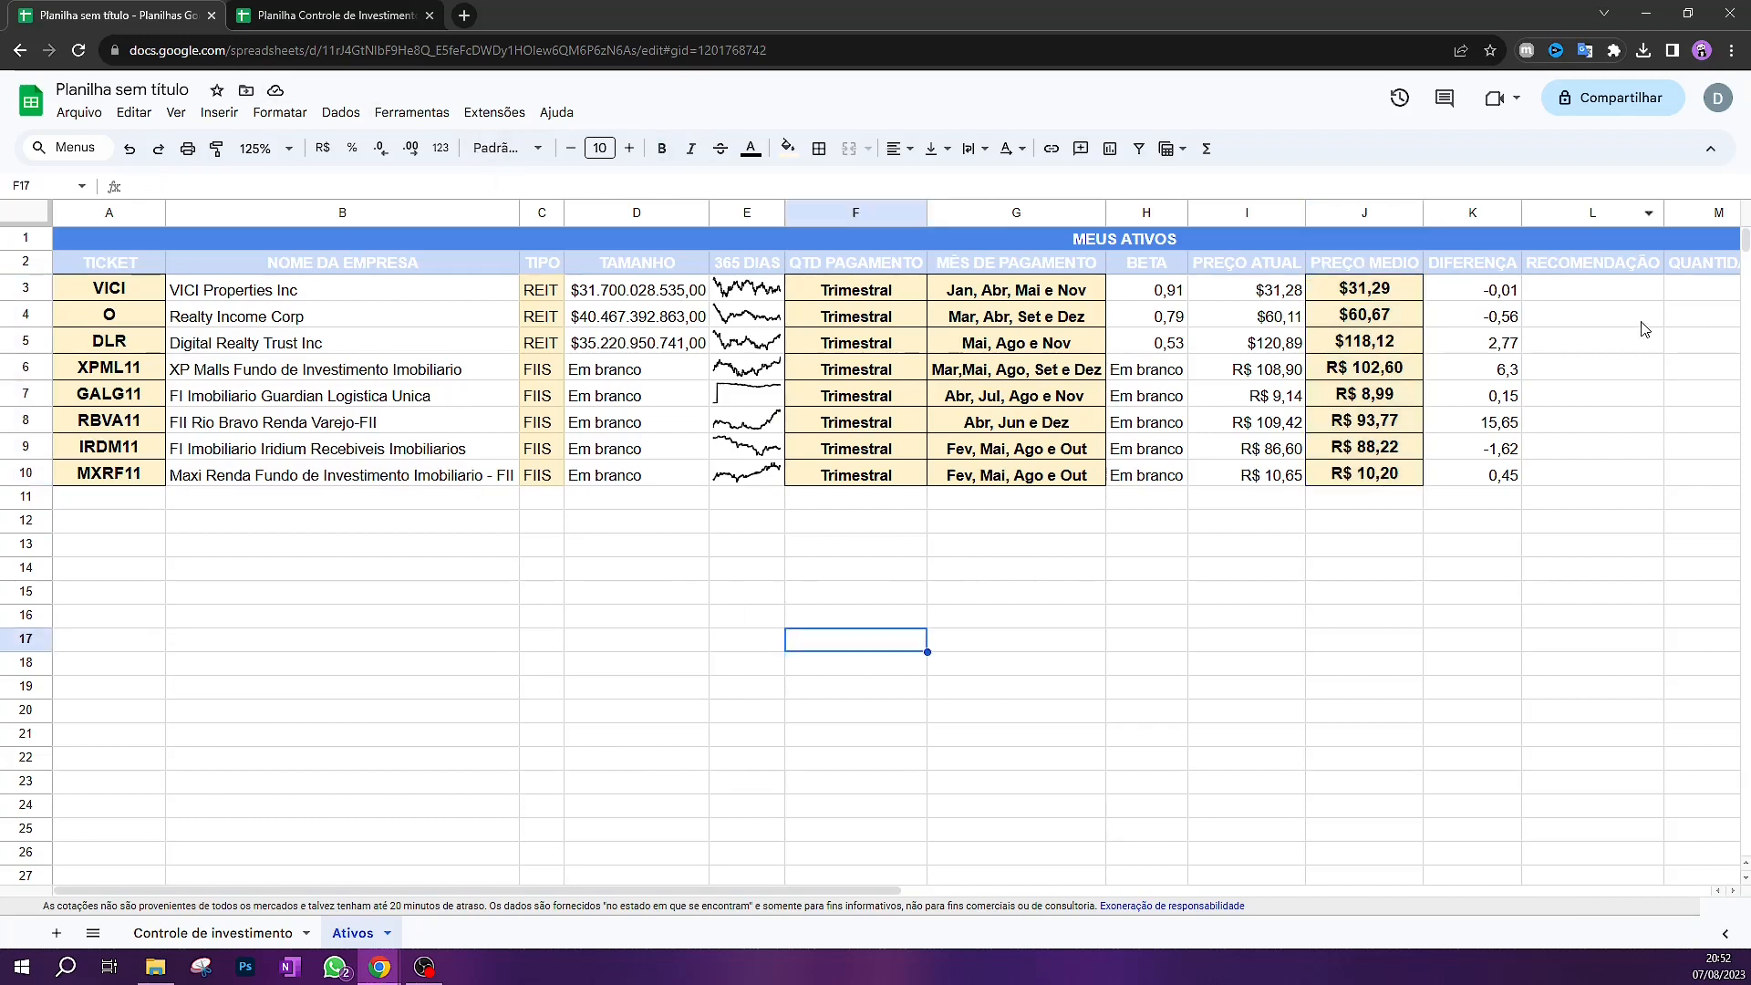
Format the difference values of the three REITs (K3:K5) as US dollar currency
left_click_drag(1470, 290, 1475, 344)
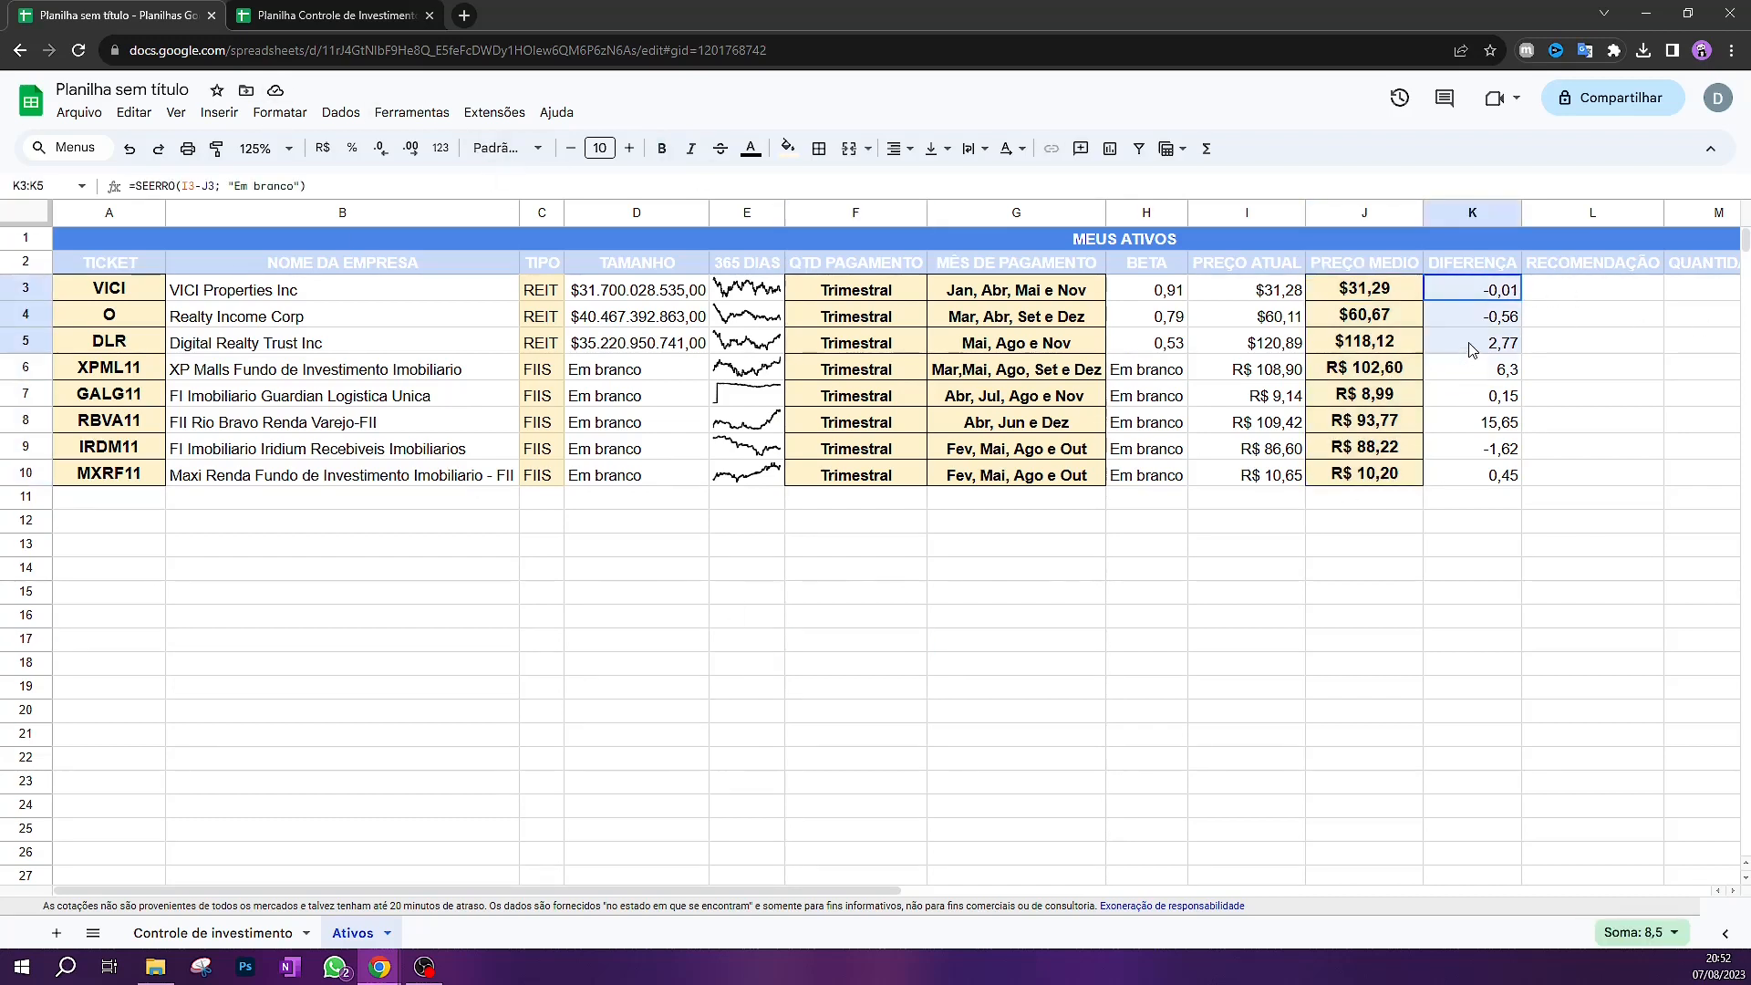
left_click(282, 112)
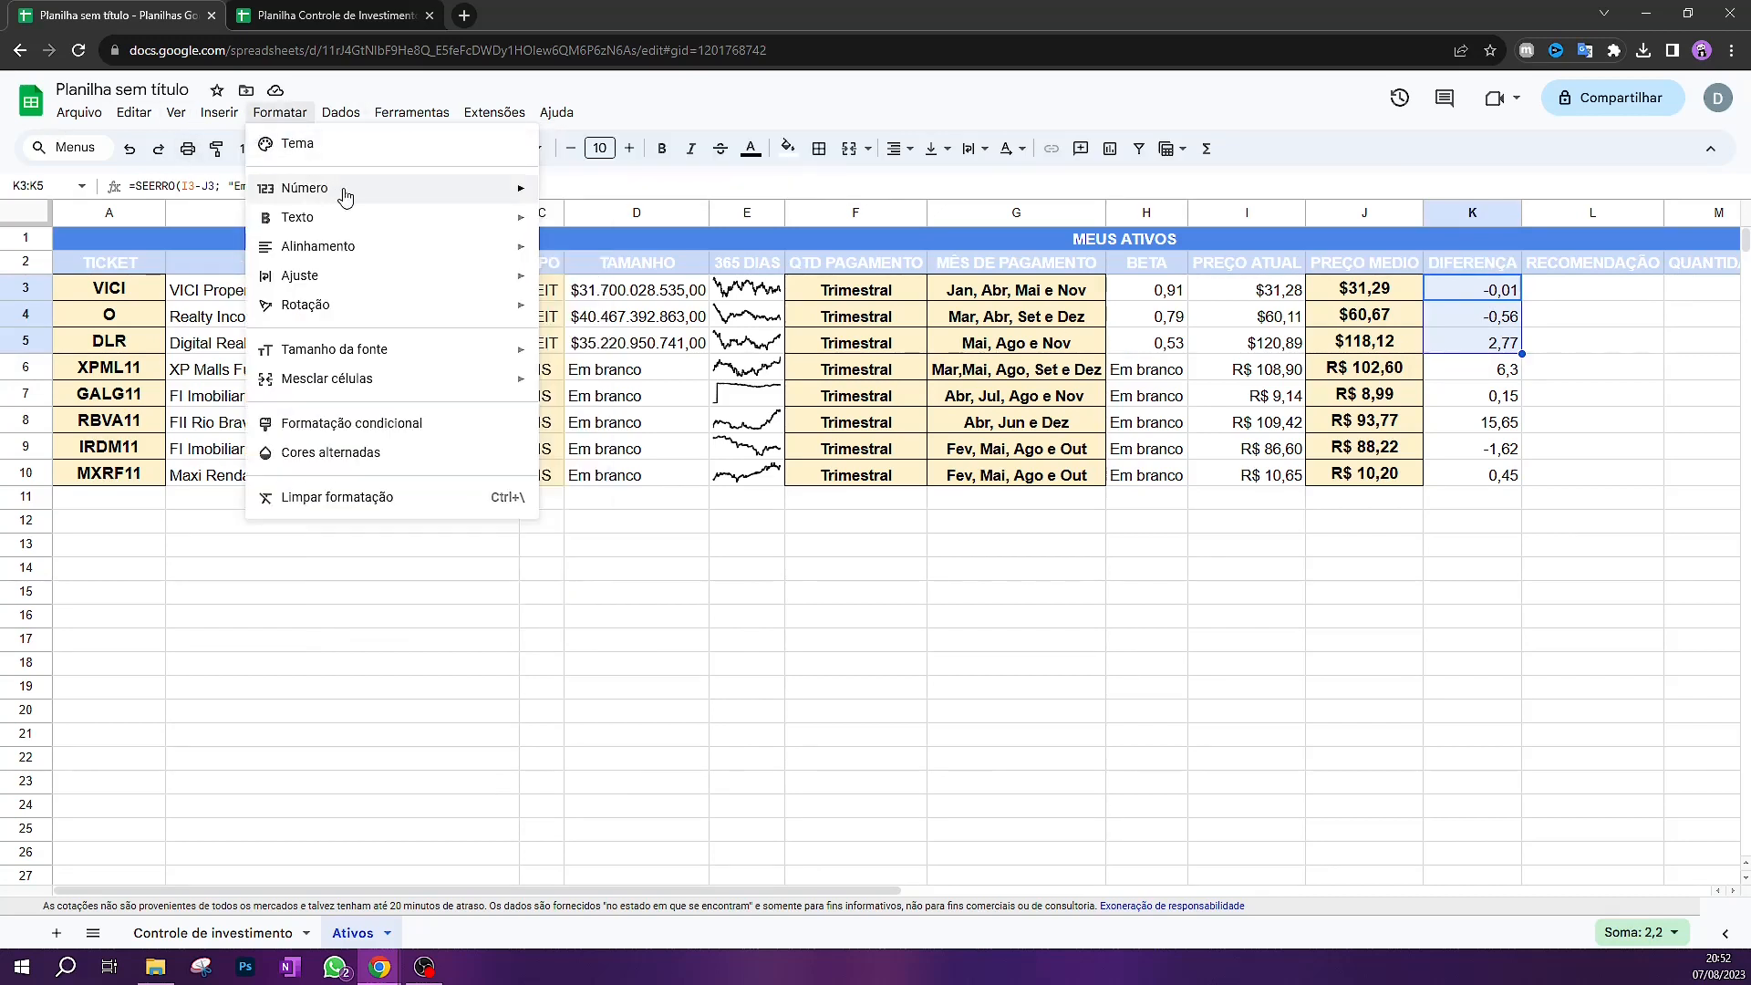
mouse_move(406, 189)
left_click(648, 651)
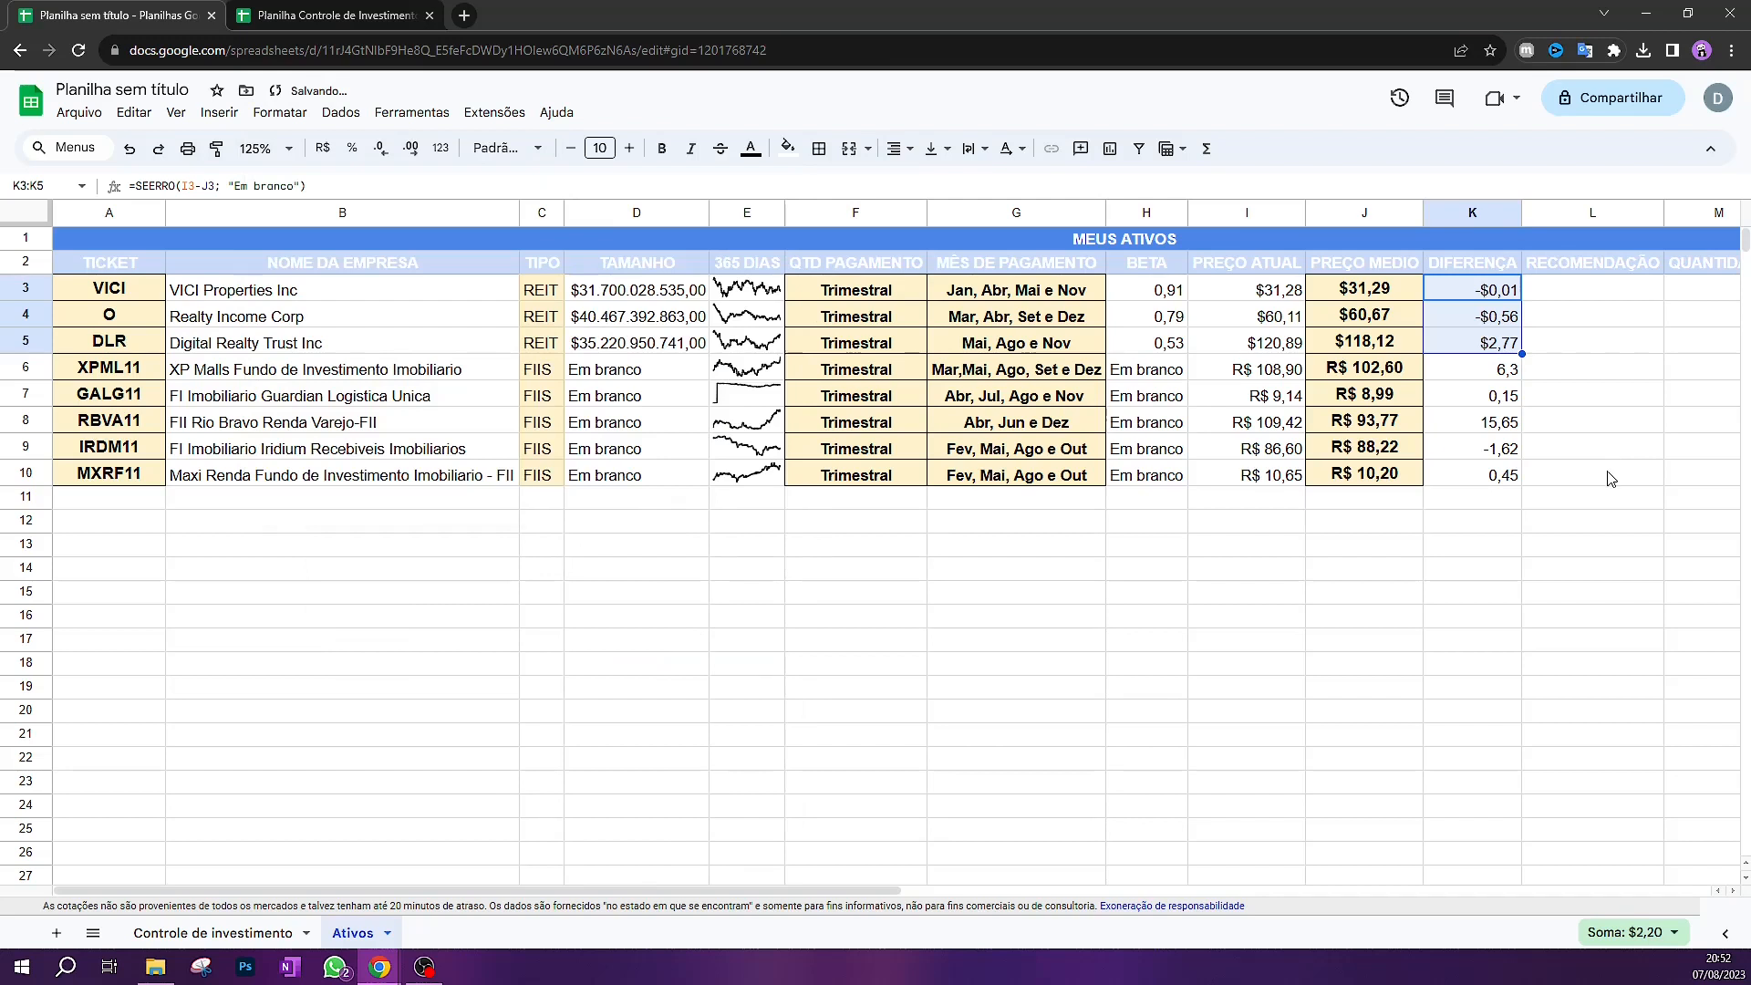
left_click(1609, 474)
Format the difference values of the five FIIs (K6:K10) as Brazilian real currency
left_click_drag(1471, 368, 1474, 474)
left_click(322, 148)
left_click(1551, 418)
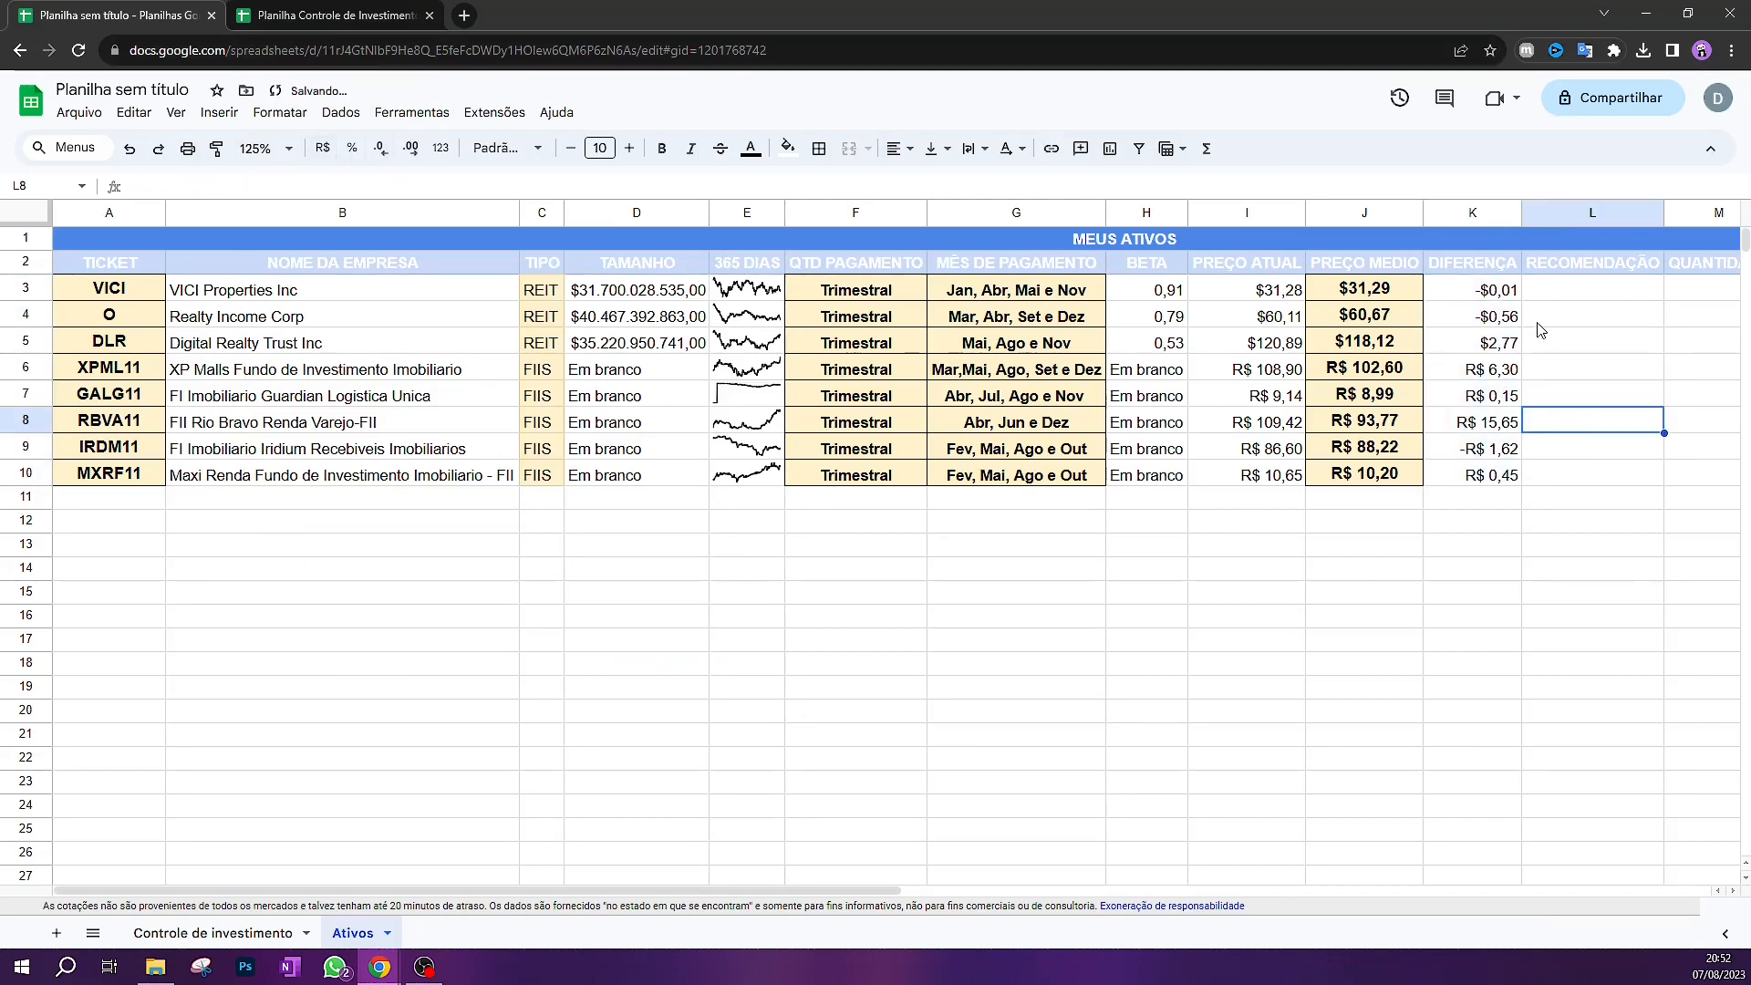
Copy the recommendation formula from Planilha Controle de Investimento into L3 of the untitled spreadsheet: =SE(K3<0;"COMPRAR";SE(K3>1;"AGUARDAR";"ANALISAR"))
left_click_drag(1556, 290, 1563, 480)
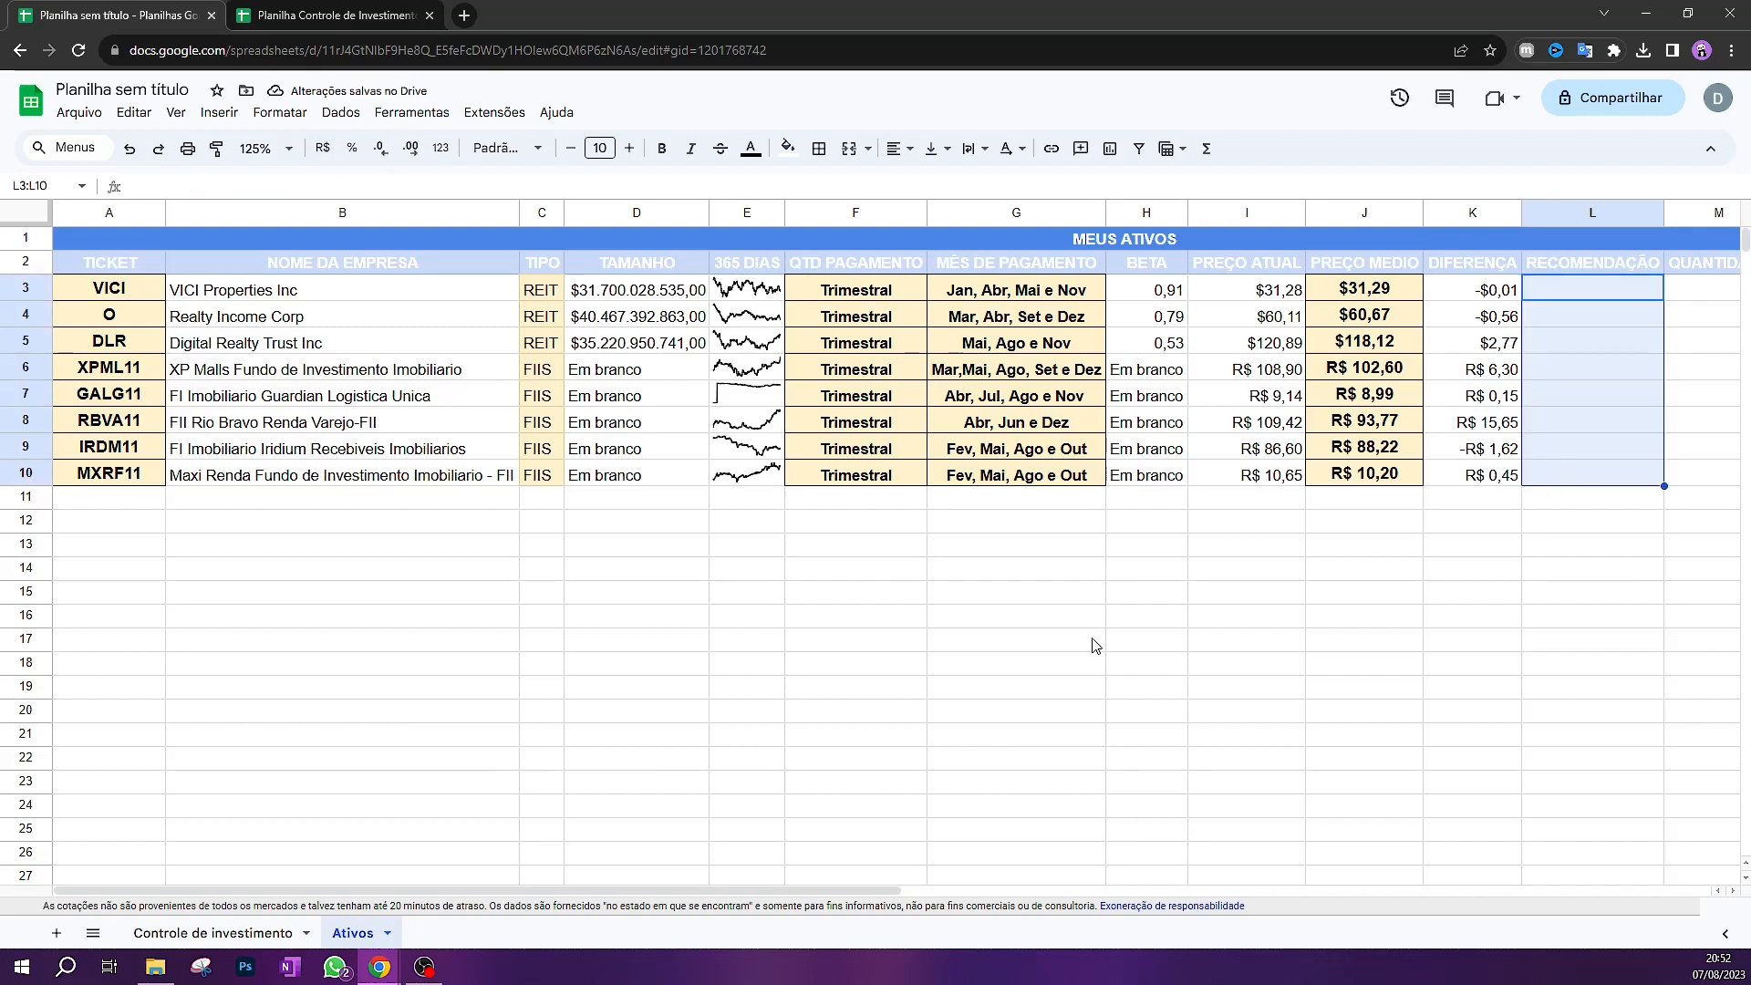
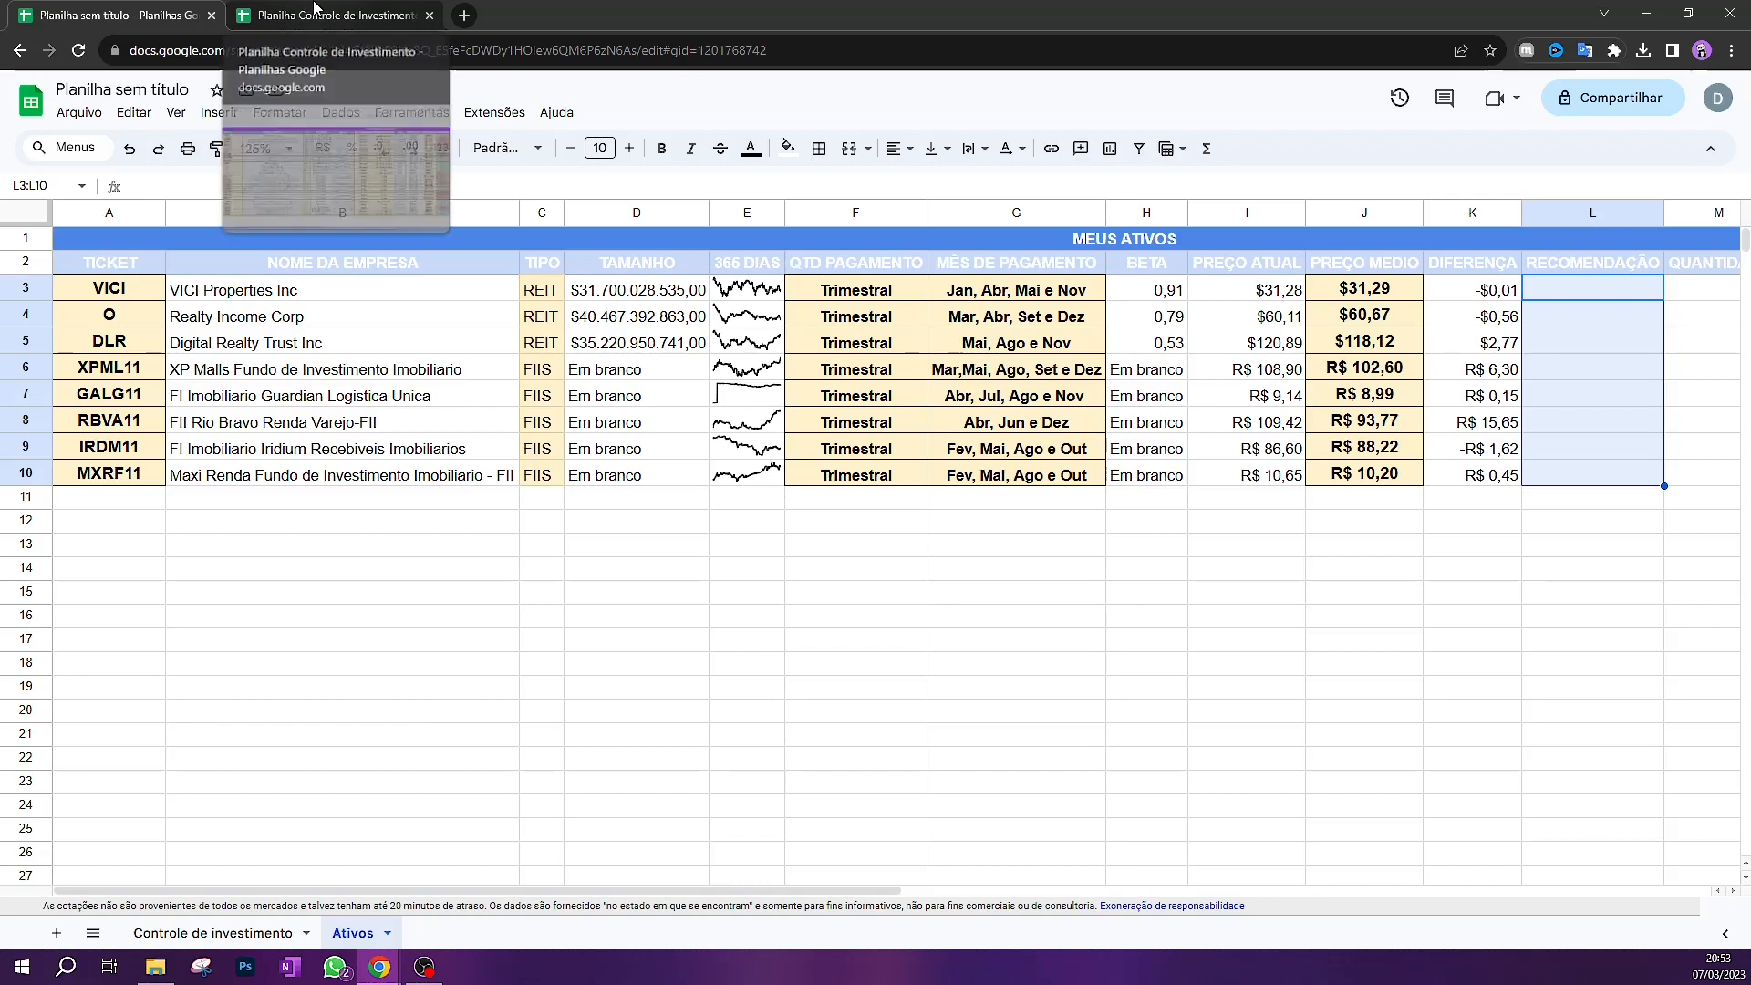
left_click(317, 8)
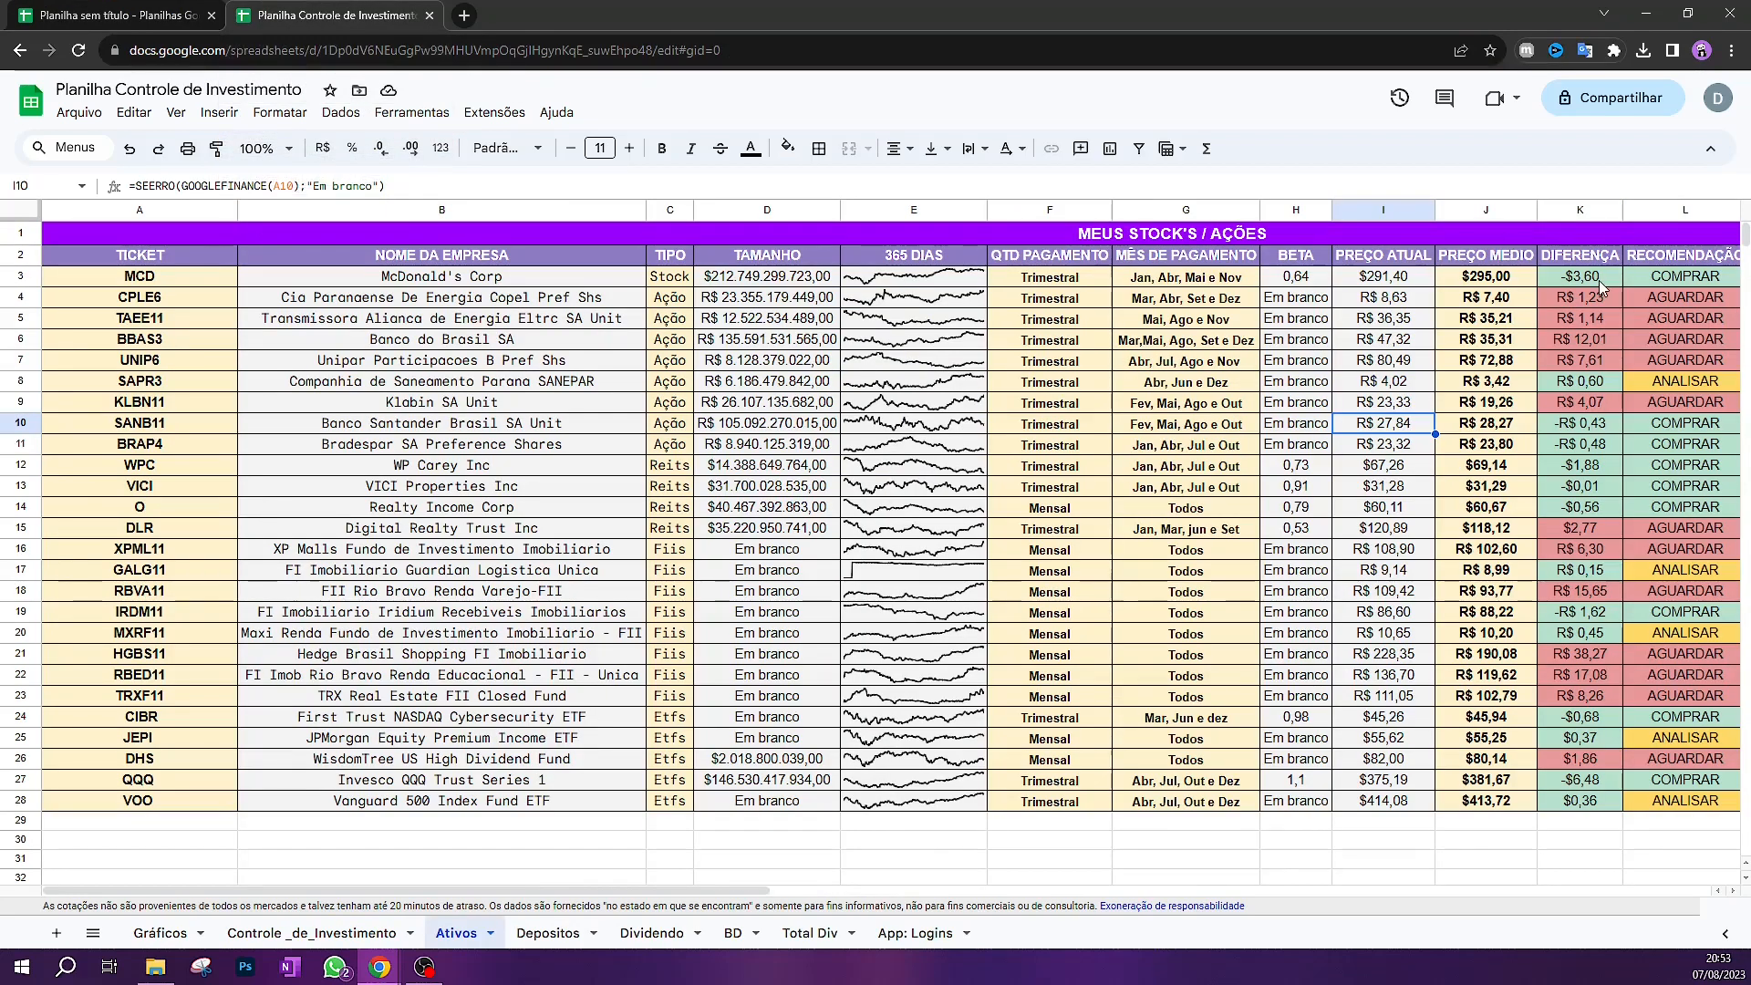
left_click(1600, 280)
double_click(1657, 278)
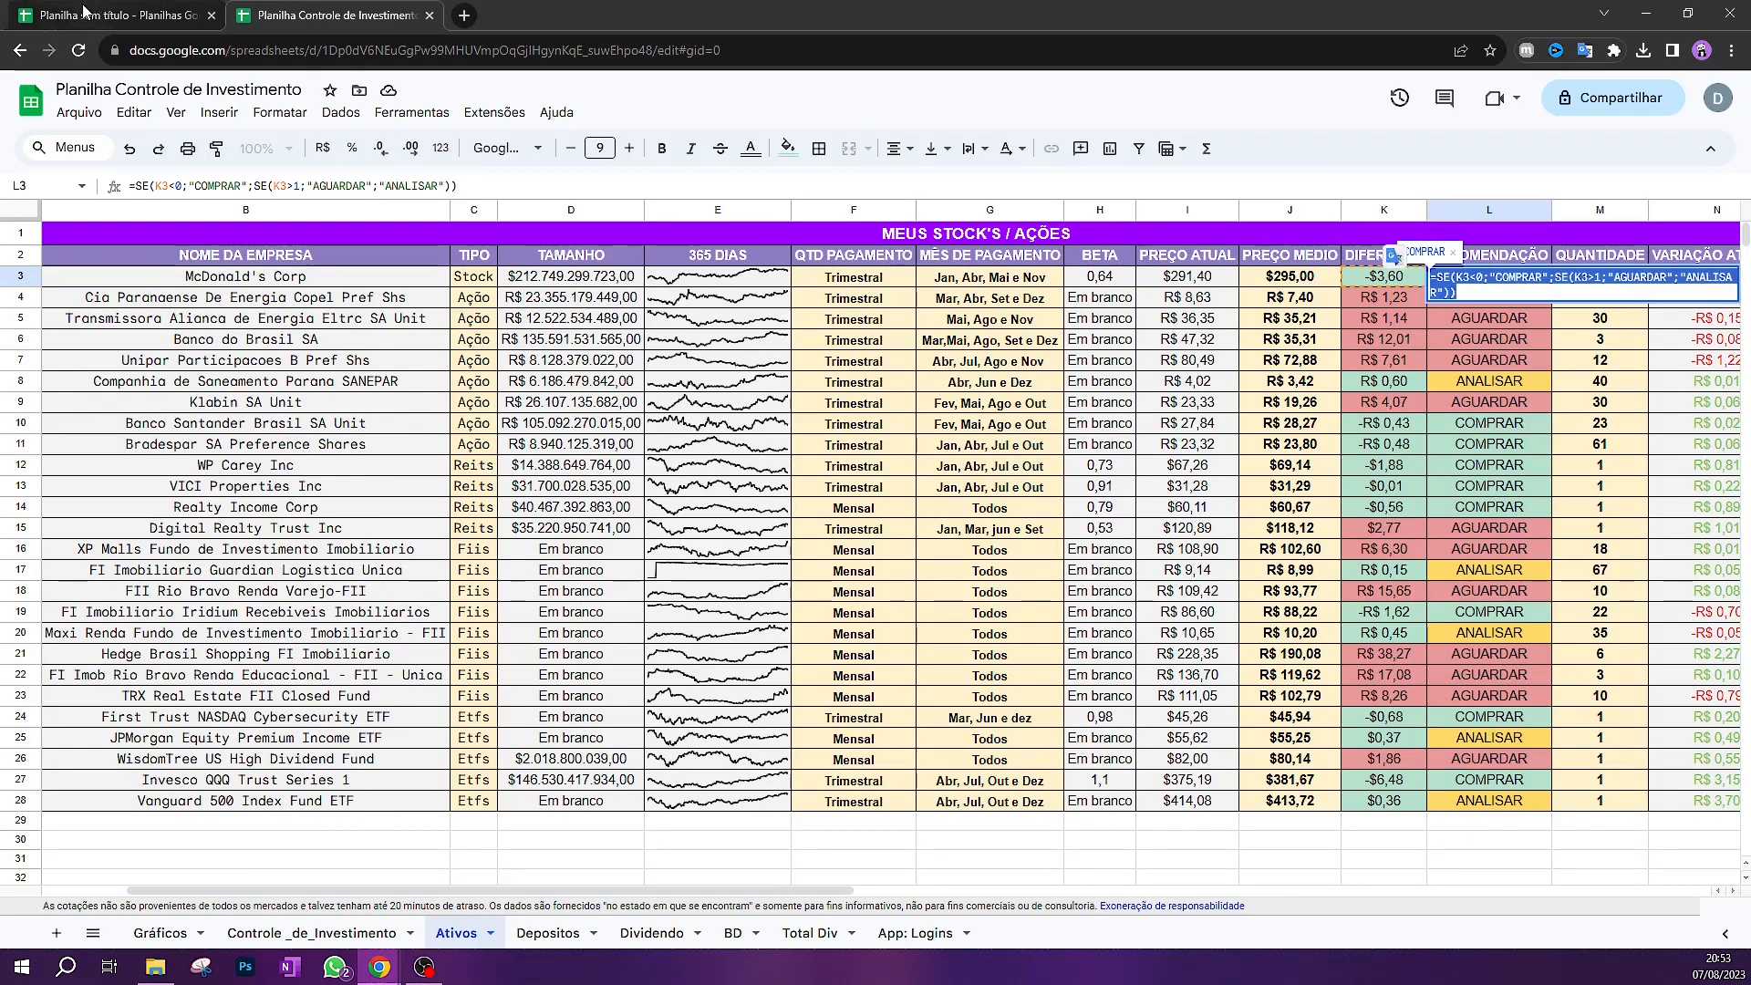
left_click(110, 15)
double_click(1579, 289)
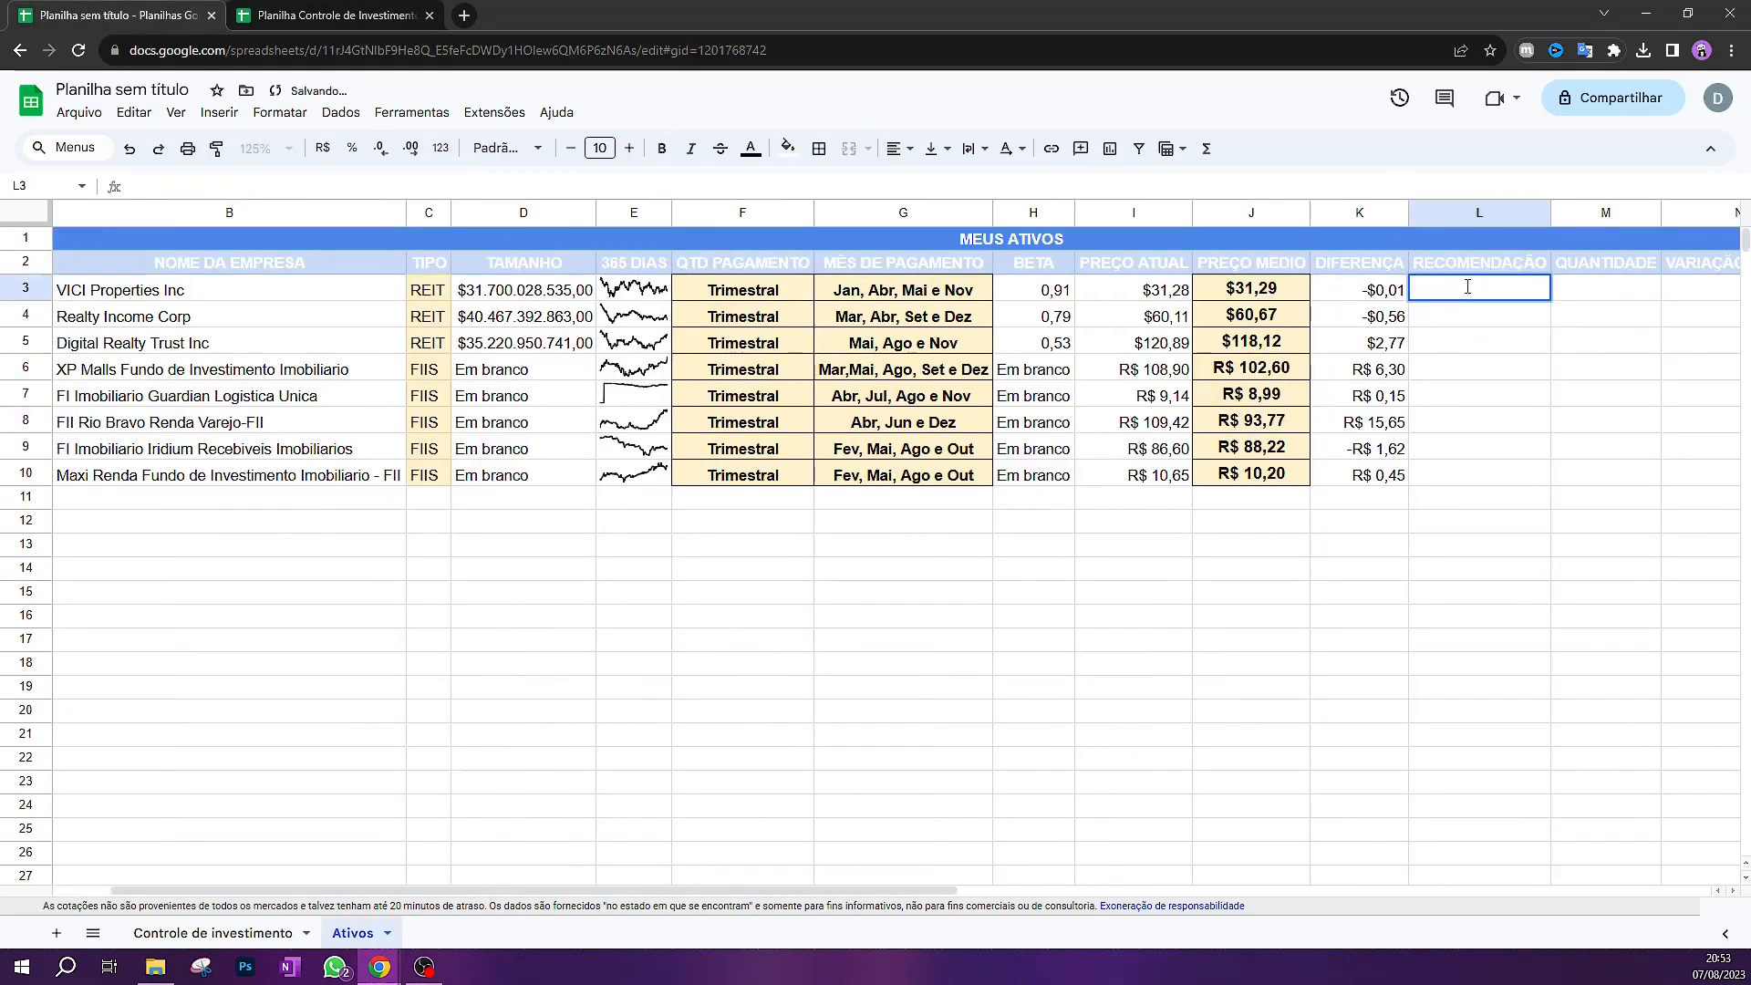
type("=SE(K3<0;\"COMPRAR\";SE(K3>1;\"AGUARDAR\";\"ANALISAR\"))")
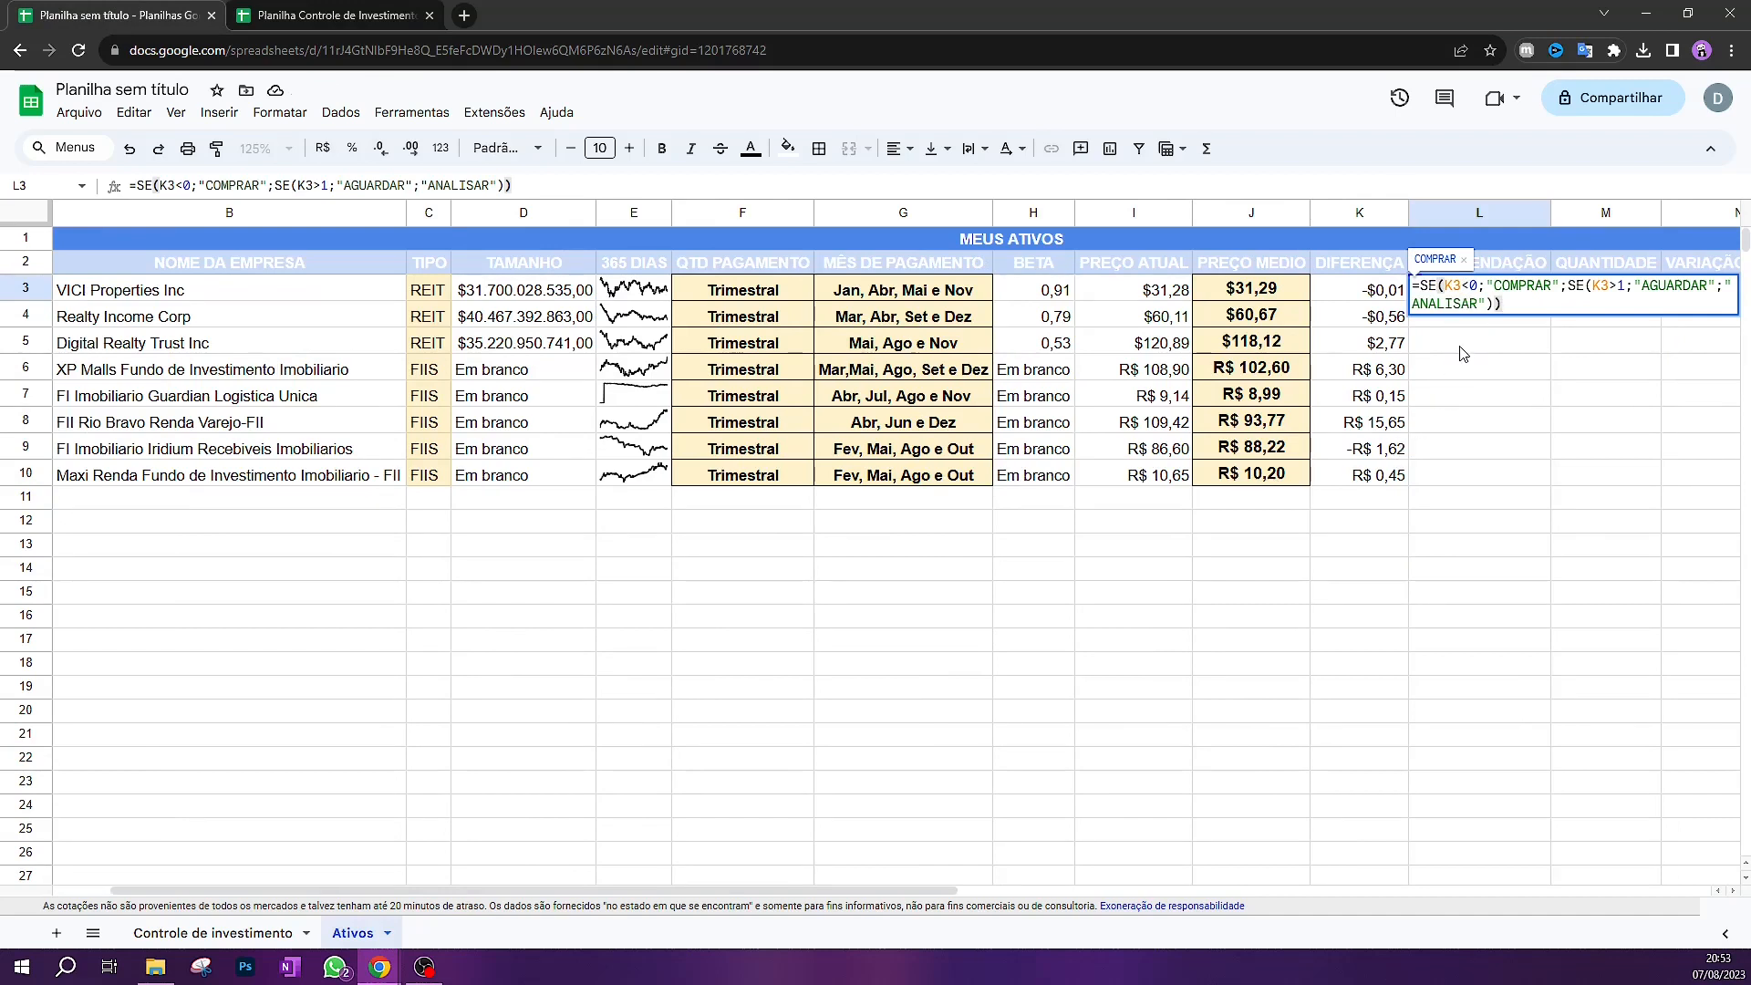
Examine the L3 formula part by part: the K3 reference, the two conditions and the COMPRAR, AGUARDAR and ANALISAR results
left_click(1453, 303)
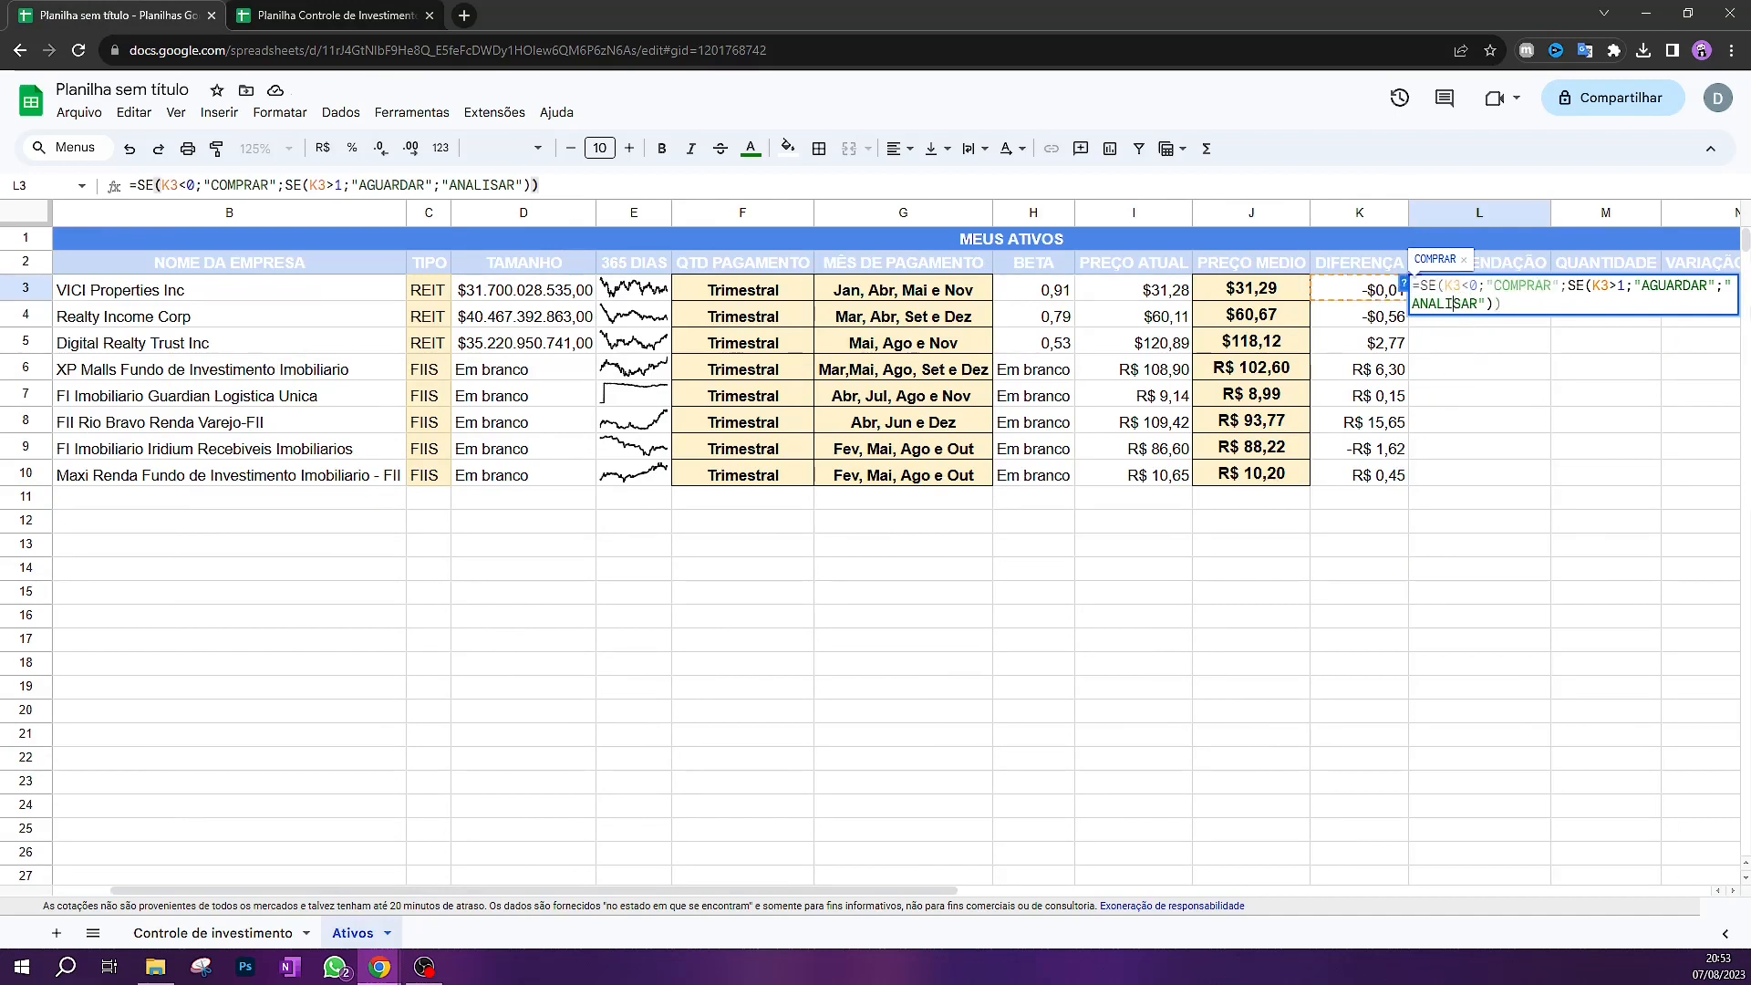
left_click(1463, 285)
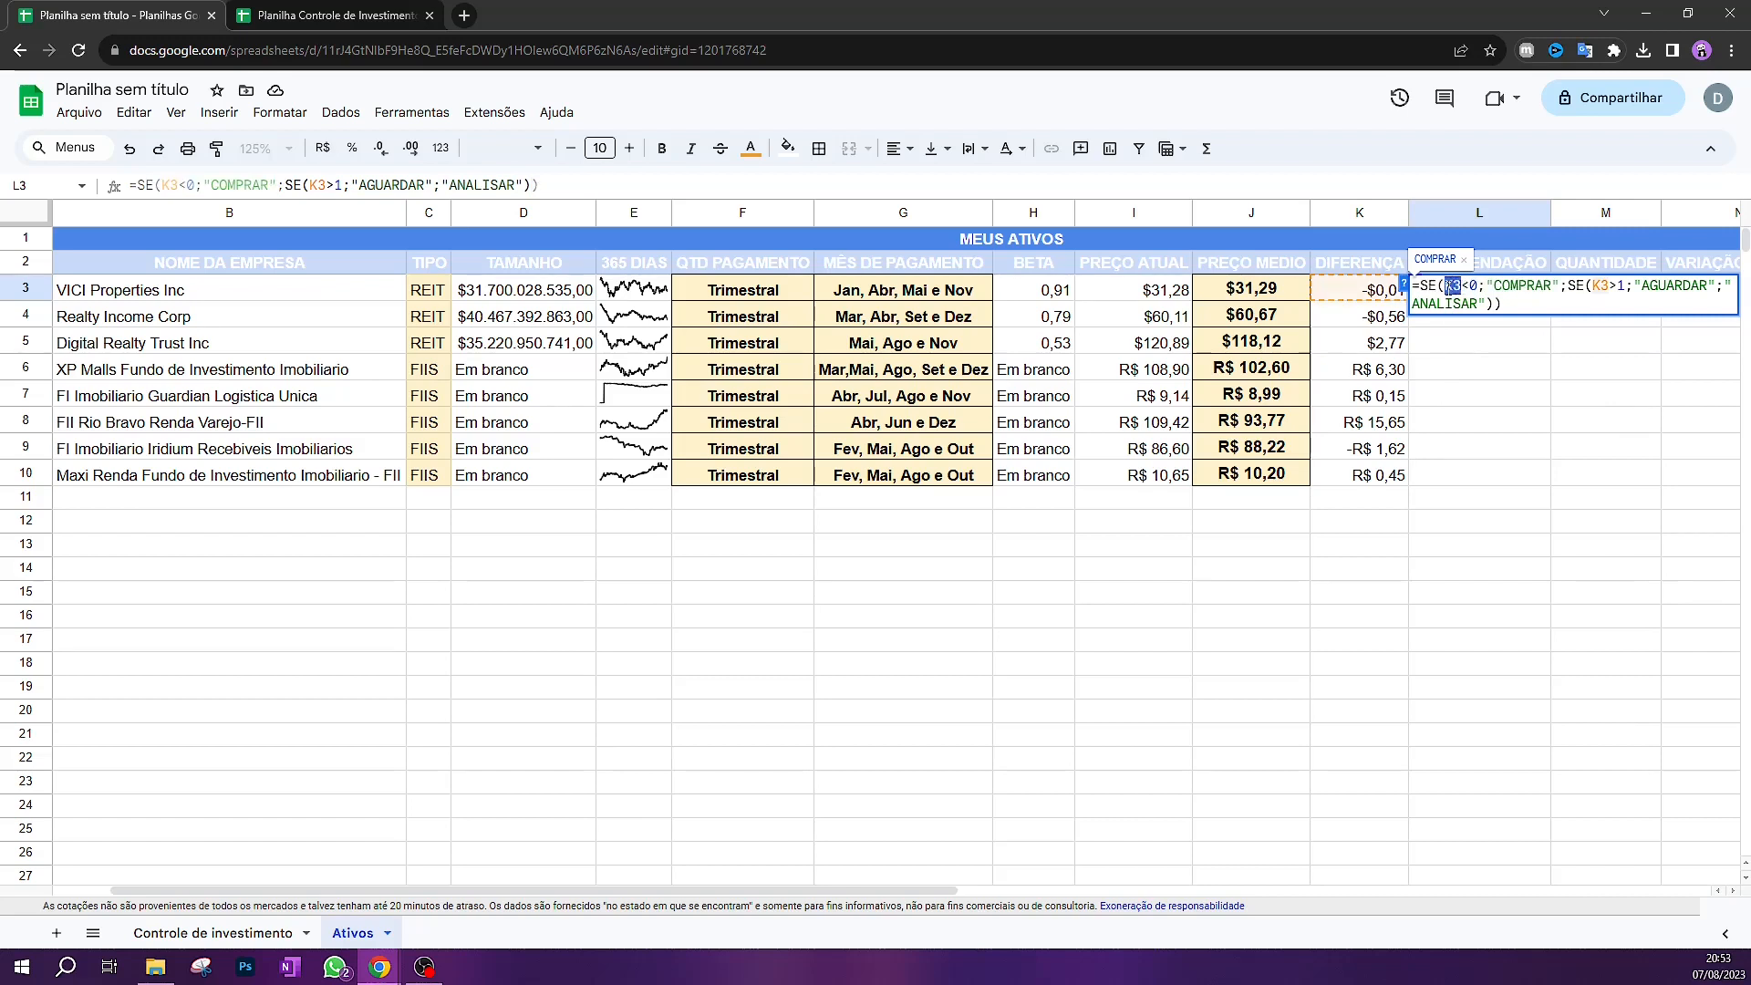
left_click_drag(1477, 285, 1551, 286)
left_click(1566, 287)
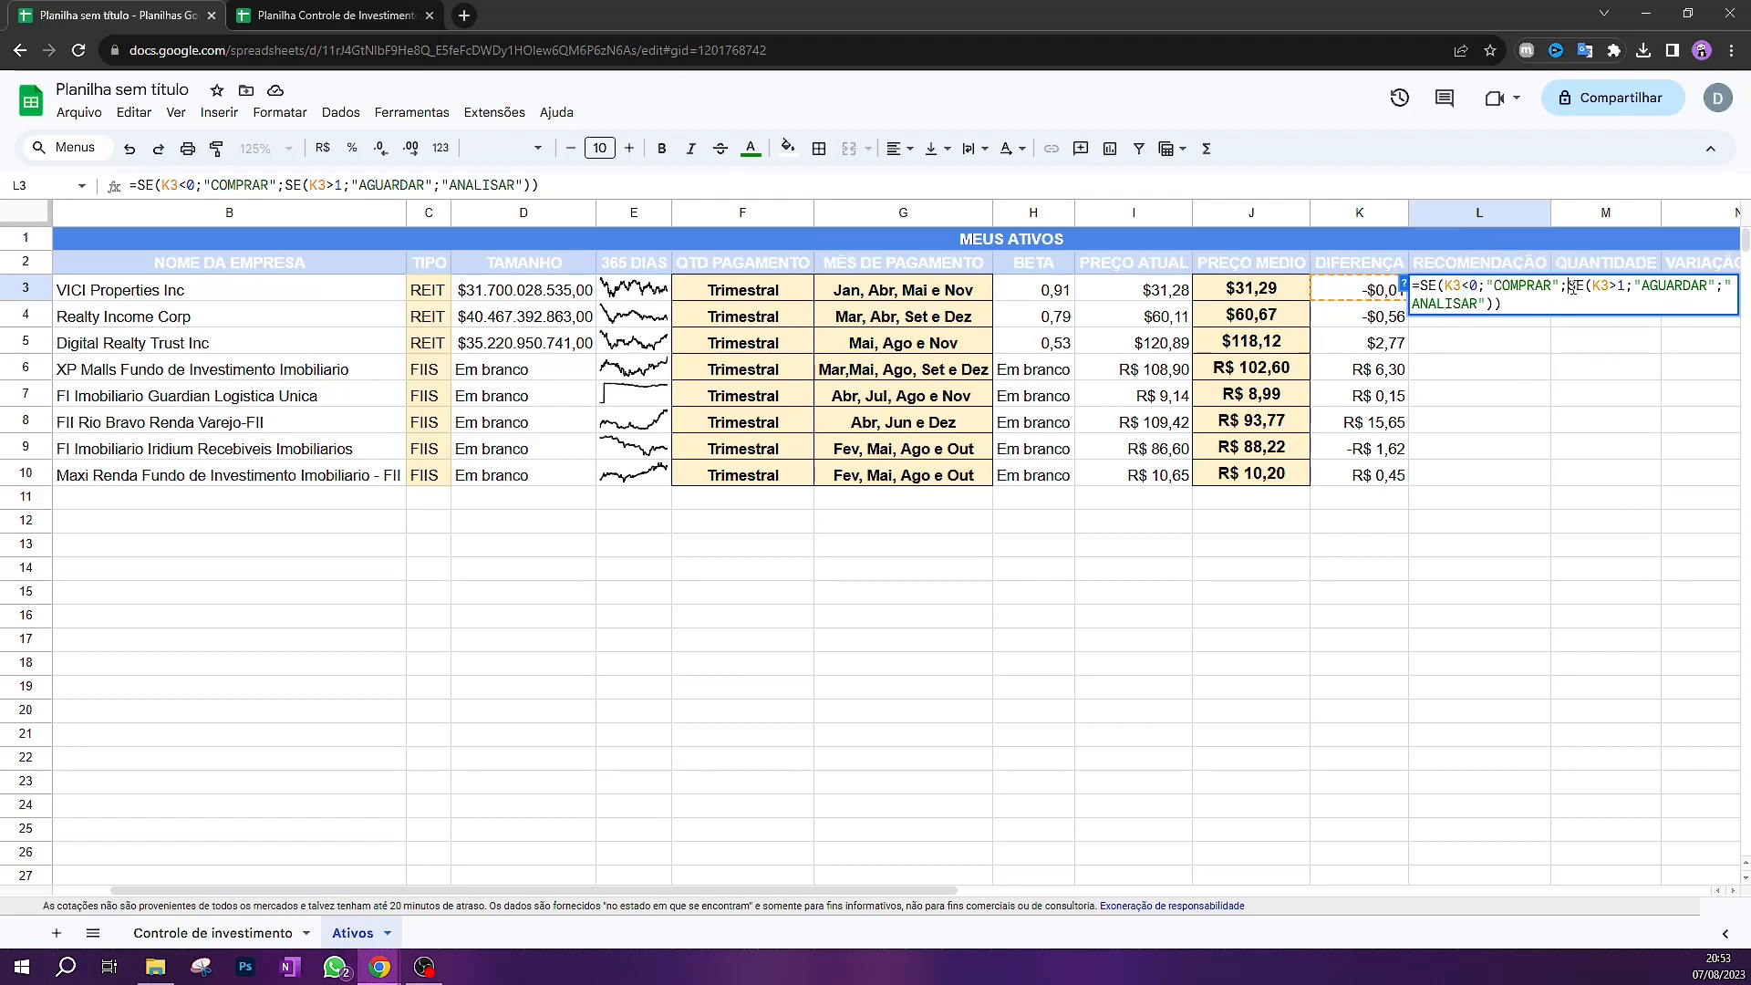
left_click_drag(1606, 287, 1707, 286)
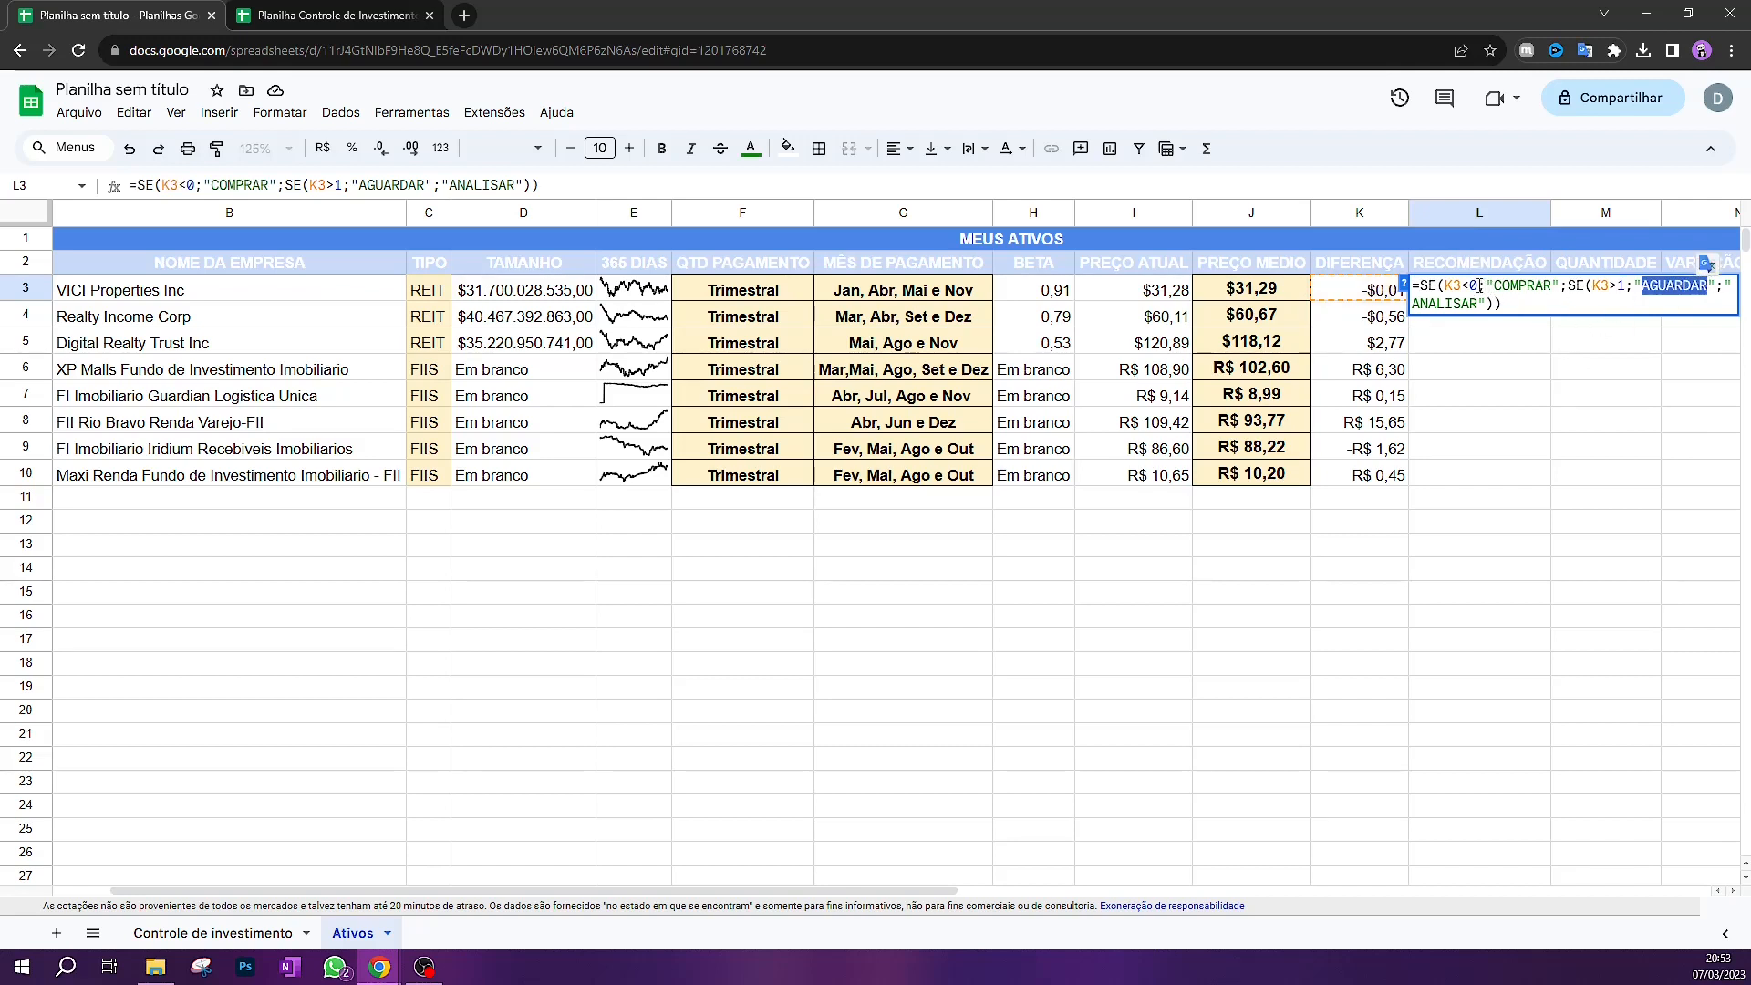
left_click_drag(1475, 286, 1463, 287)
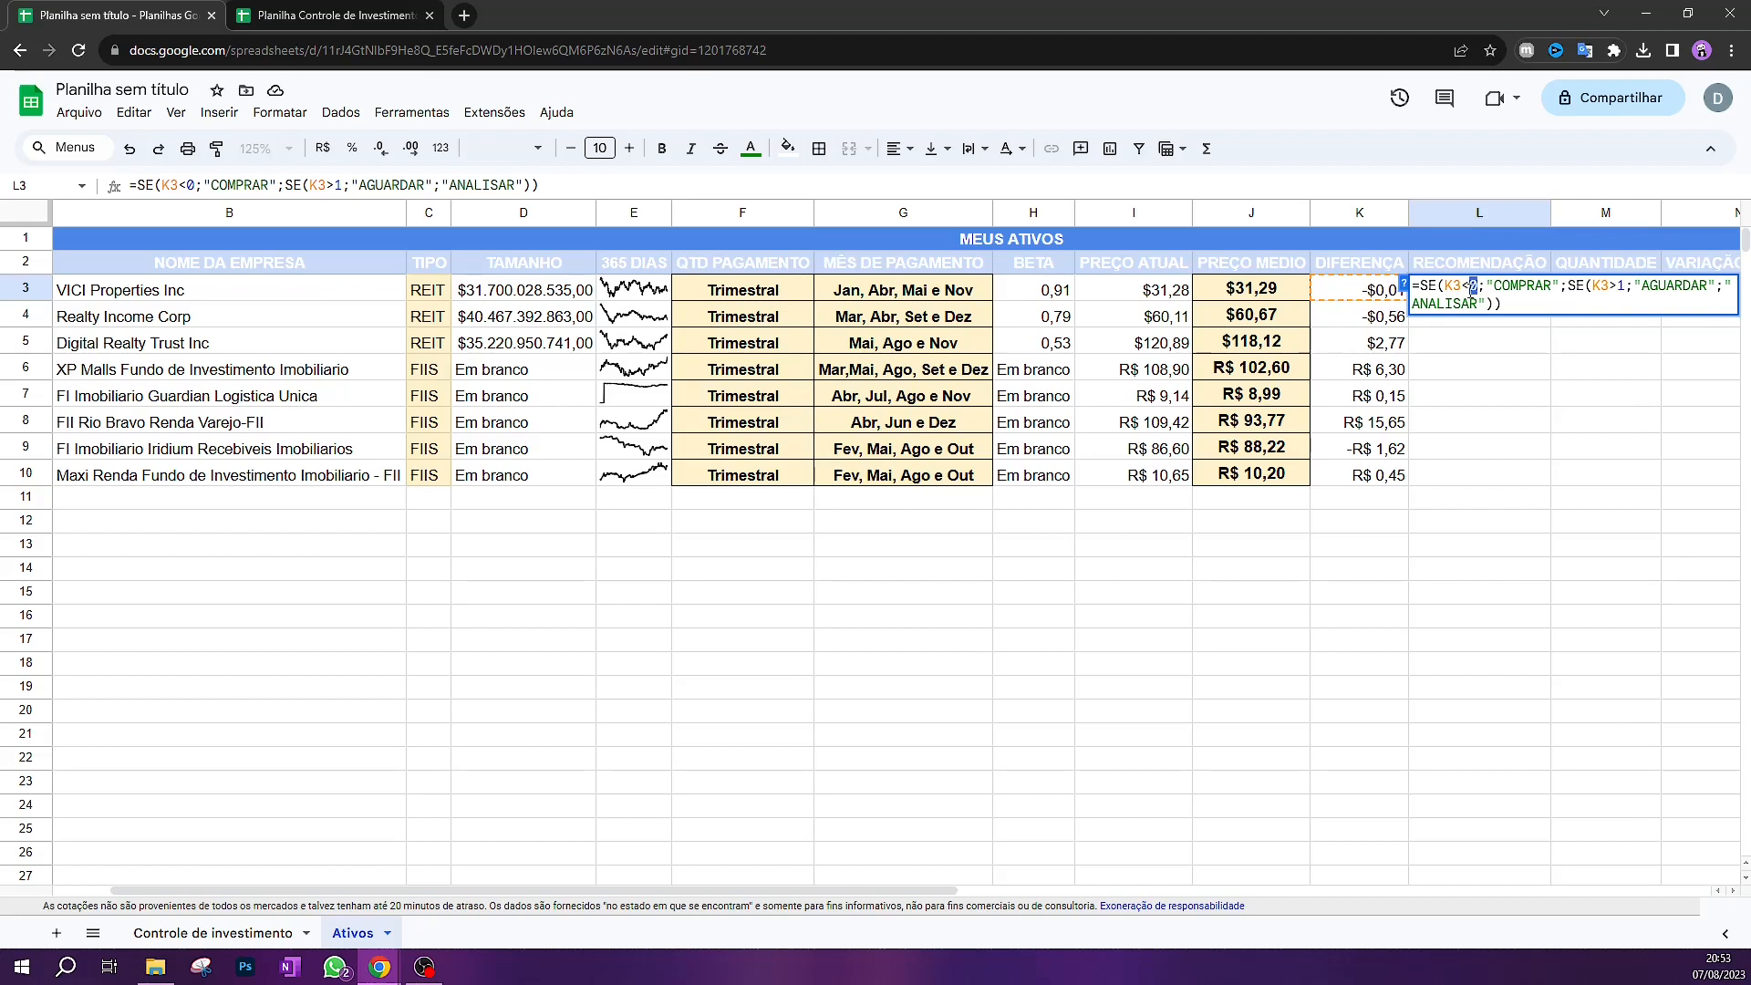
left_click(1621, 285)
left_click(1559, 302)
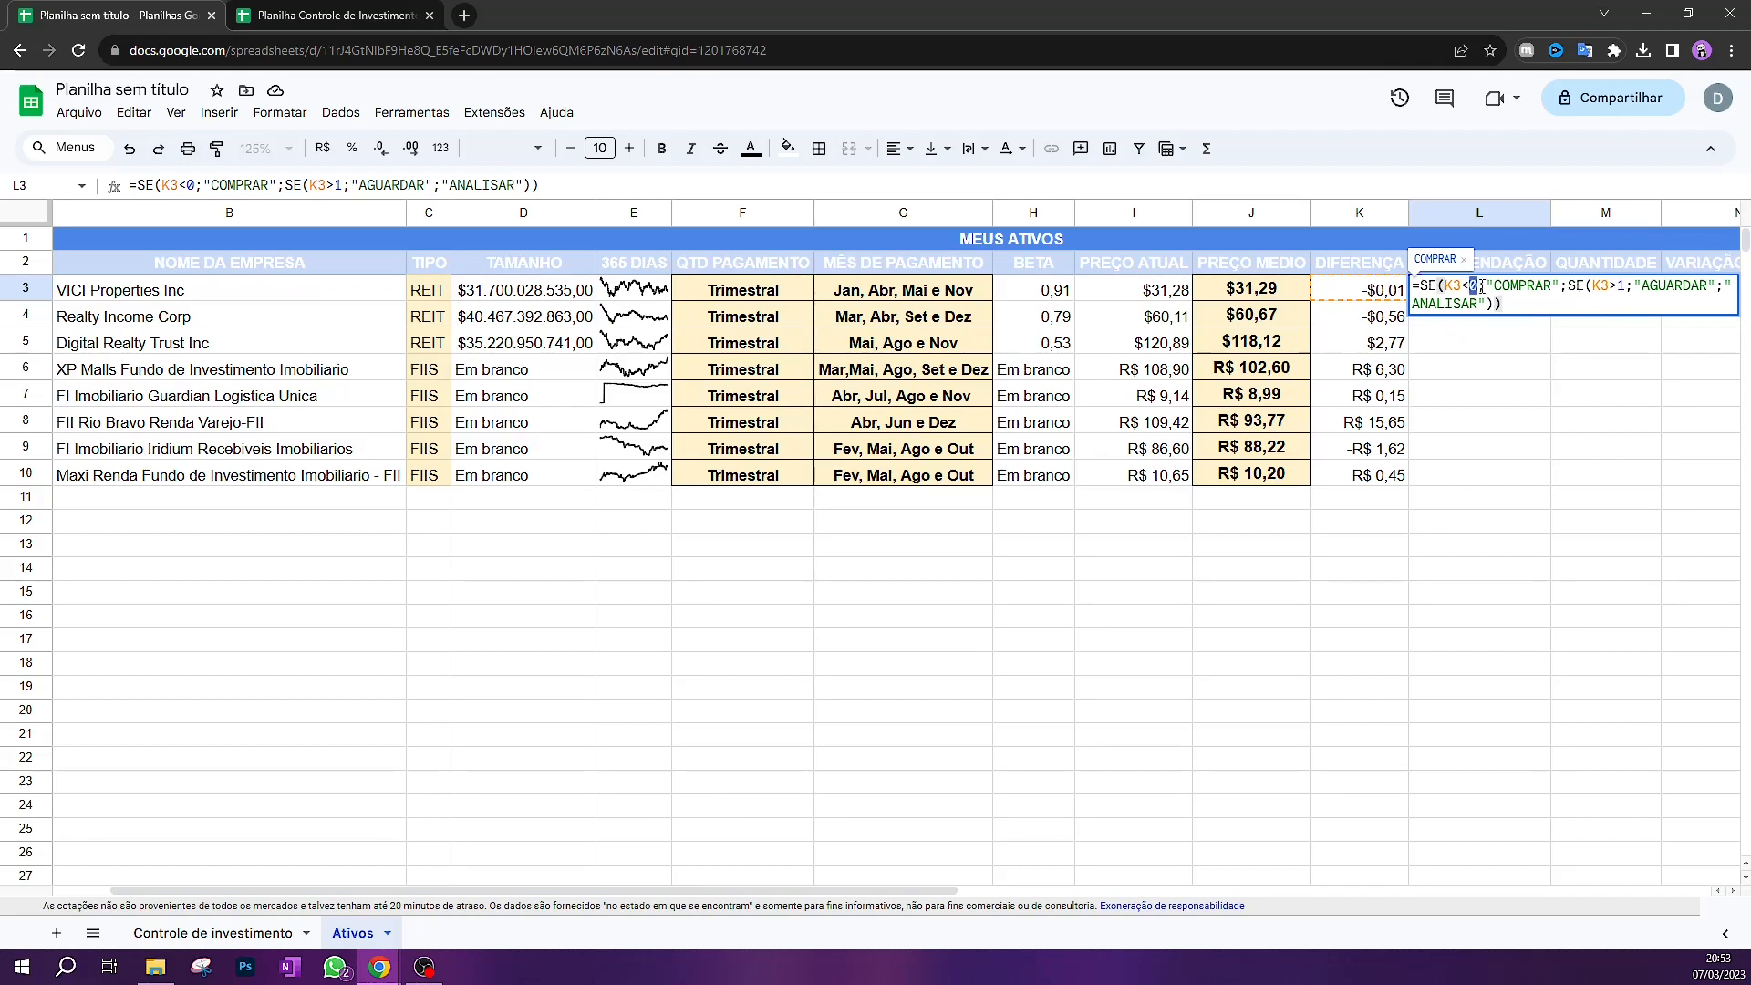
left_click_drag(1484, 304, 1433, 306)
left_click(1557, 305)
left_click(1538, 297)
left_click_drag(1532, 304, 1409, 263)
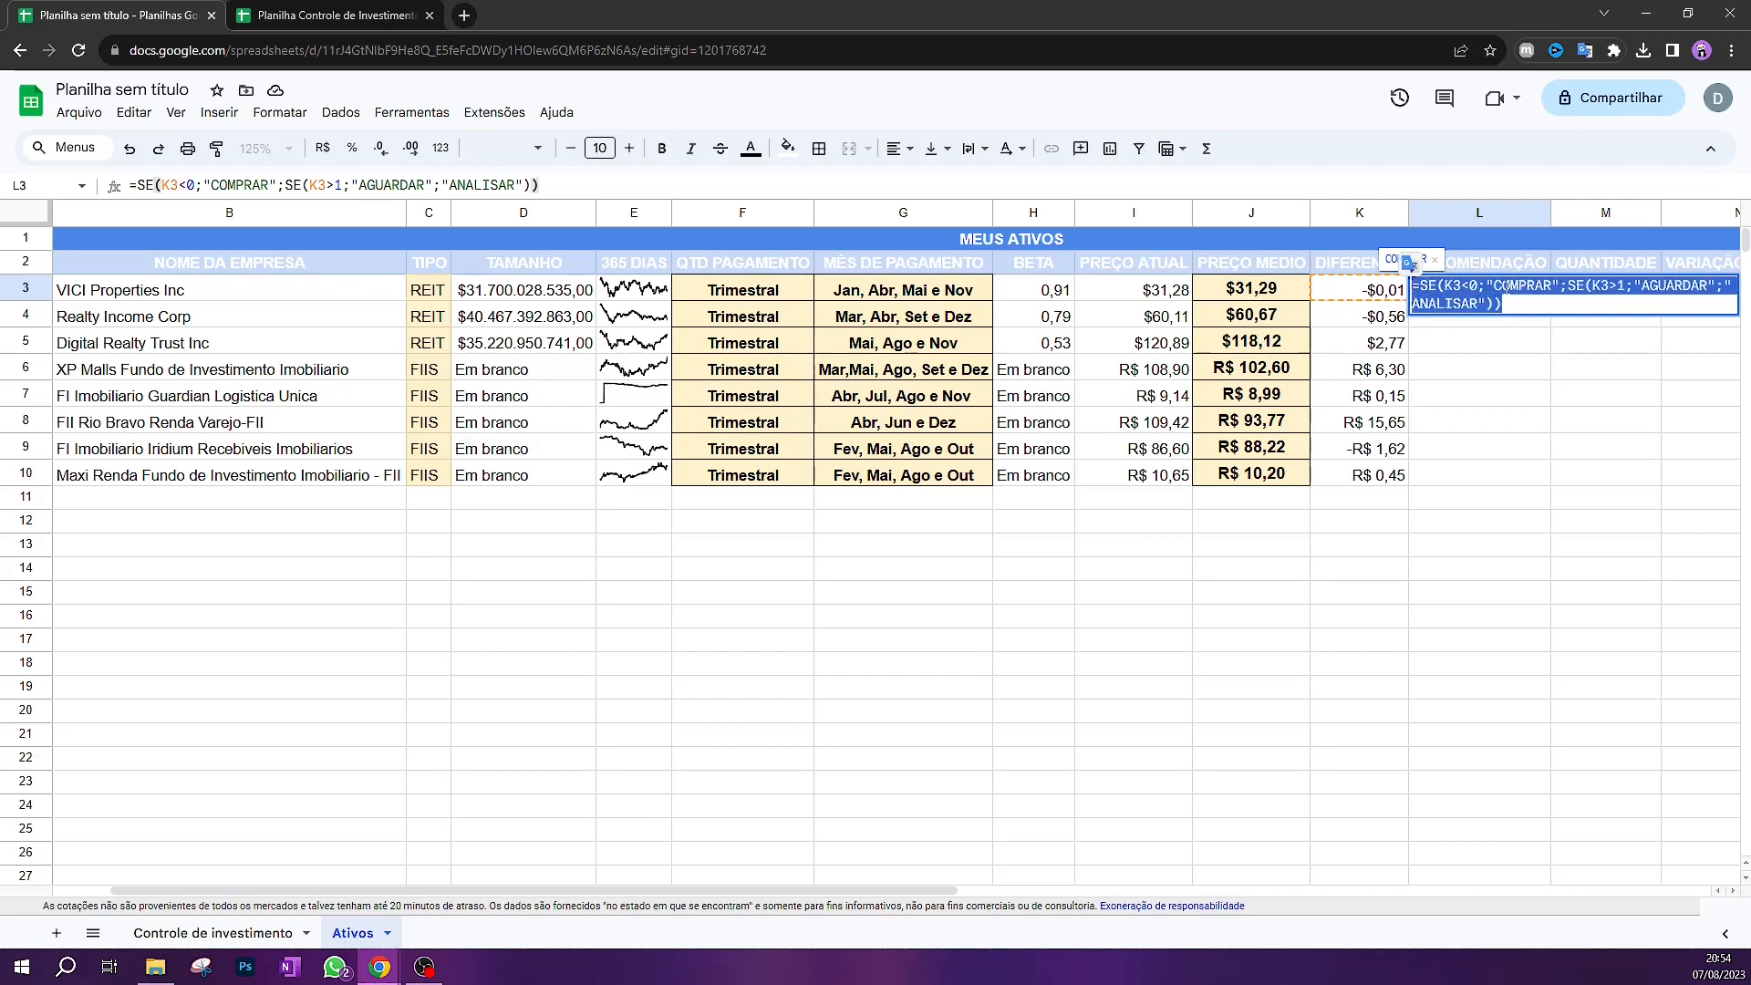
left_click(1527, 304)
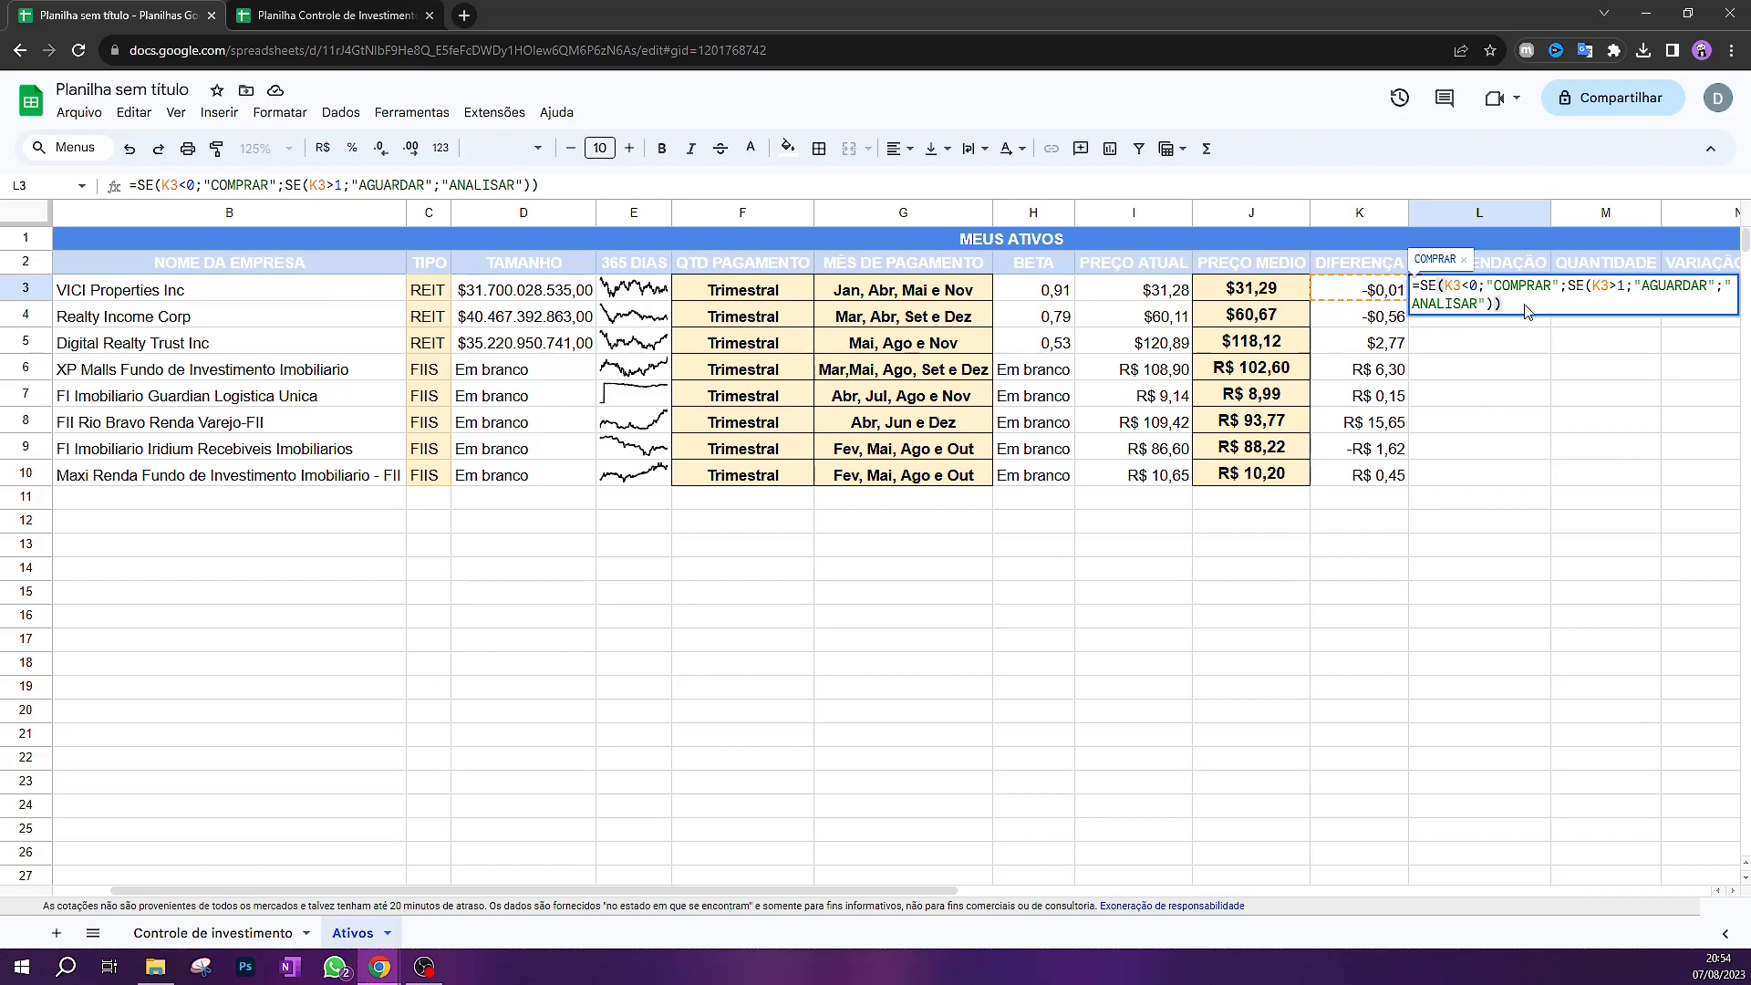
Commit the recommendation formula in L3 and apply it to the remaining assets in L4:L10 with the suggested autofill
key("Return")
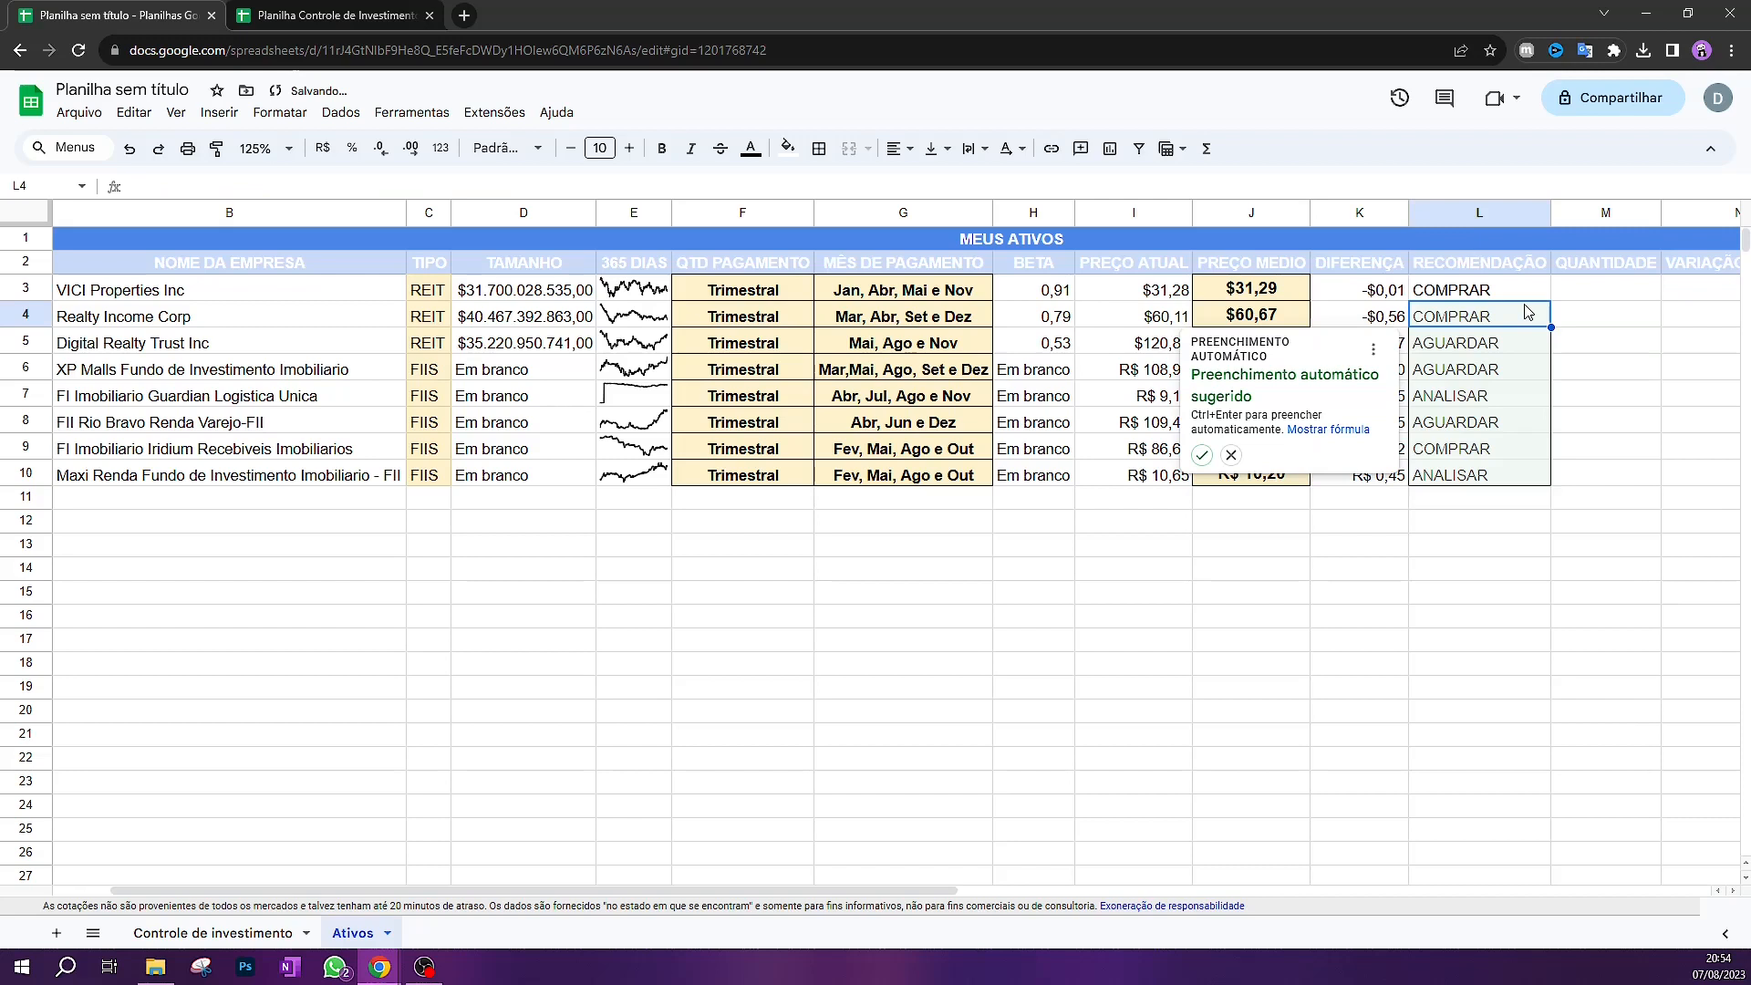
left_click(1201, 455)
left_click_drag(1482, 291, 1478, 476)
left_click(1455, 502)
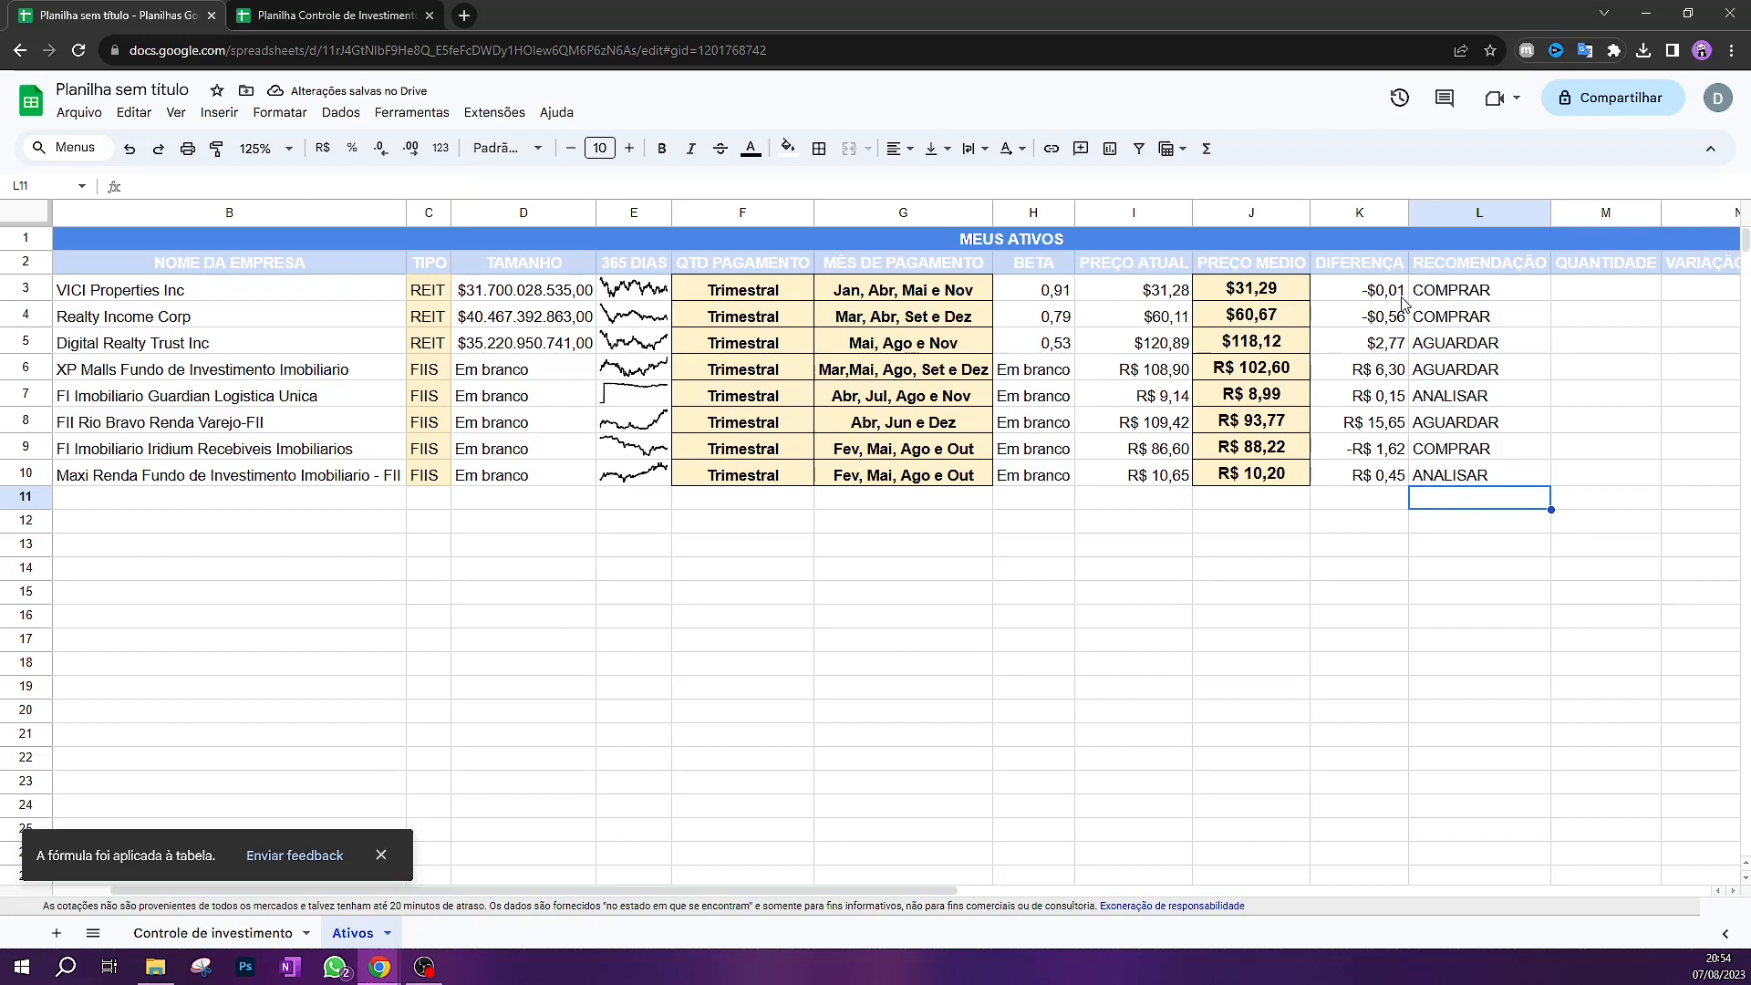
Compare the difference values with their recommendations and review the thresholds in the L3 formula again
left_click_drag(1471, 297, 1405, 352)
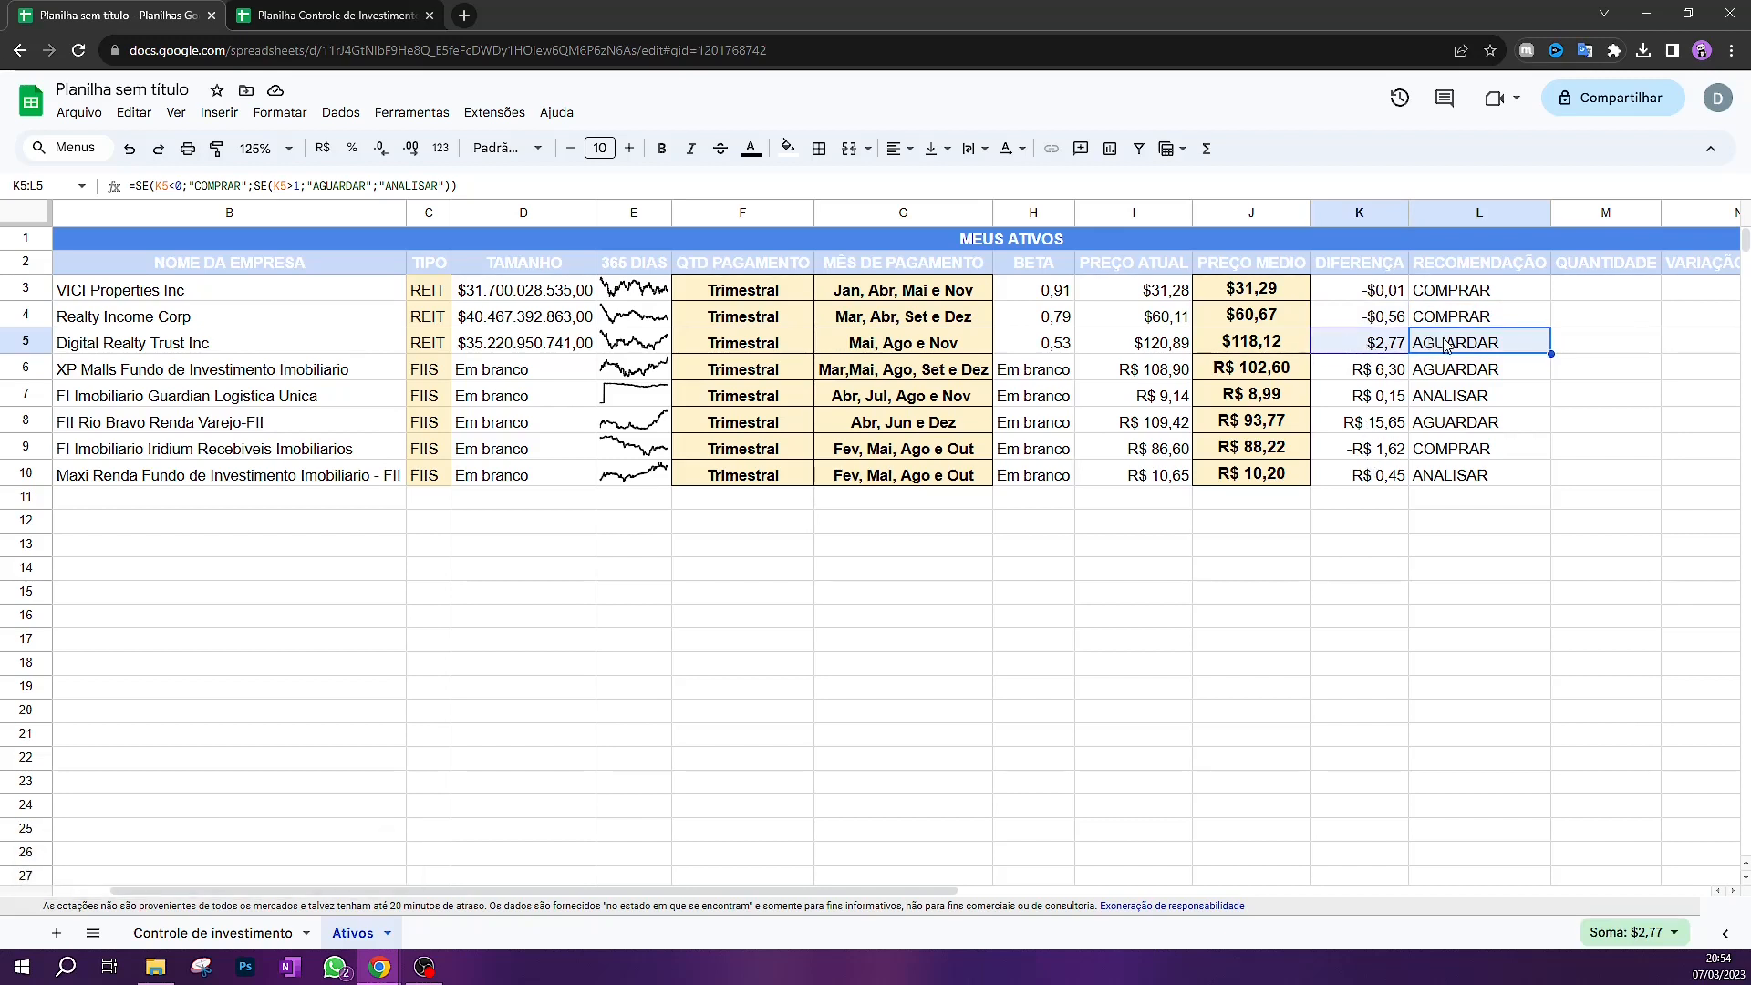
left_click(1415, 399)
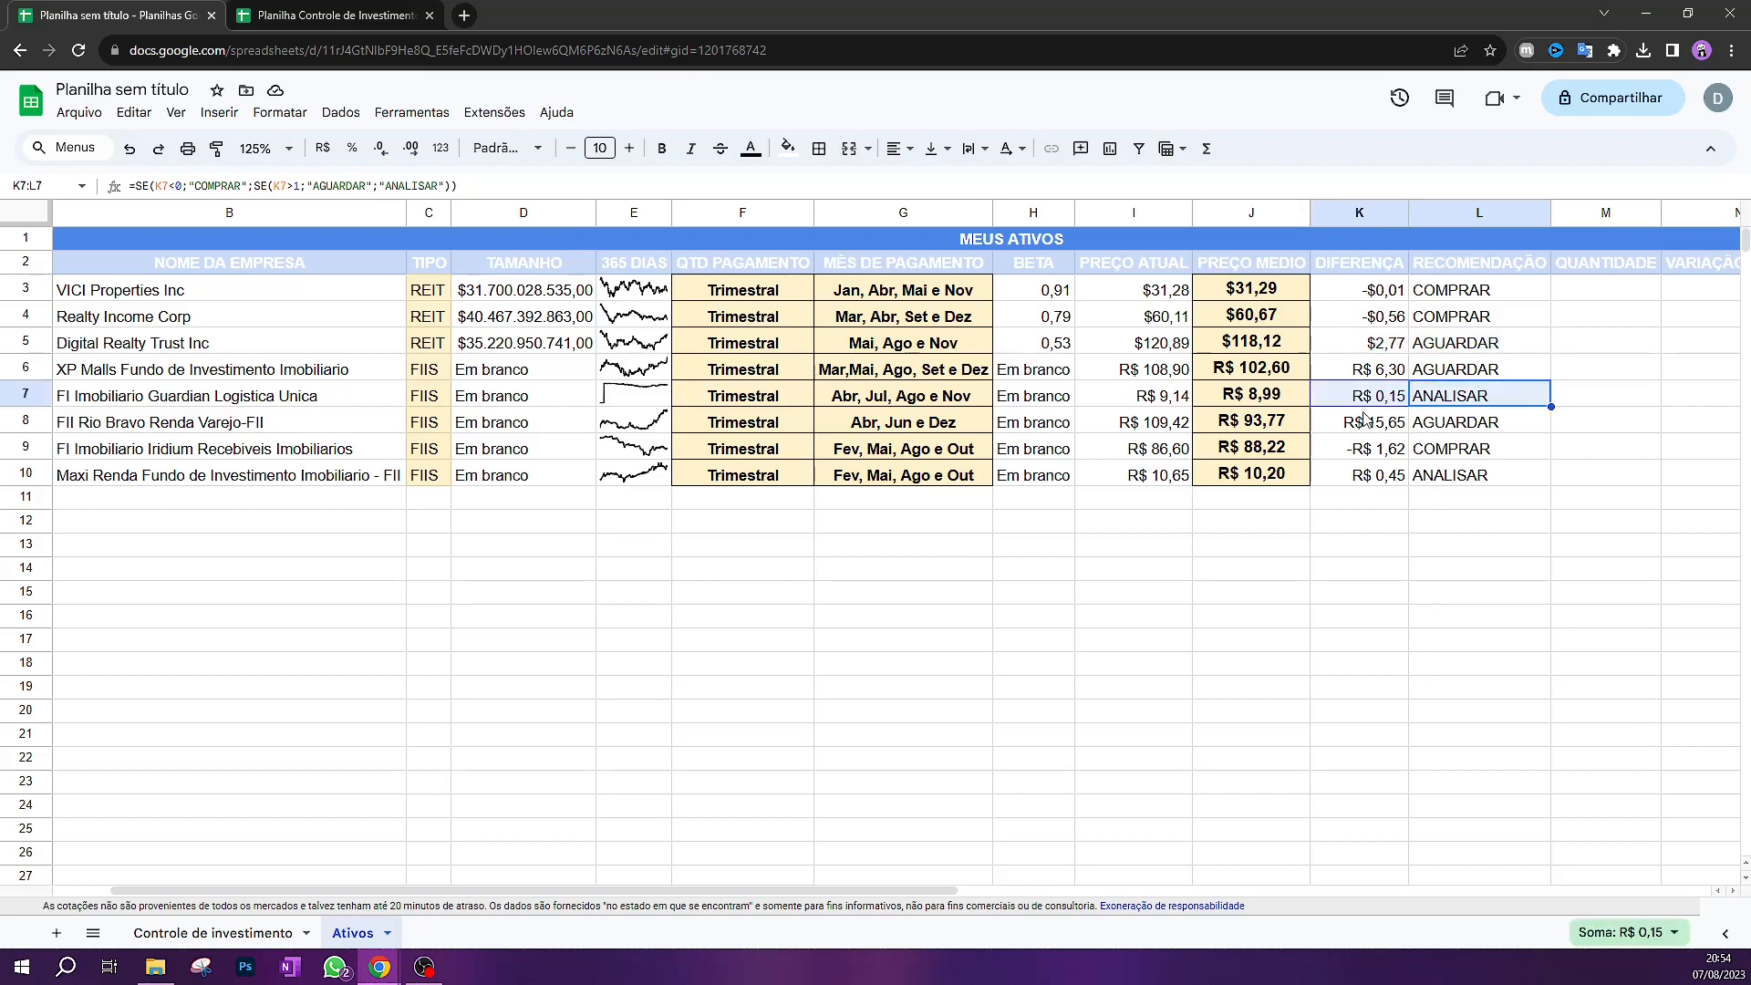
left_click(1421, 399)
left_click(1381, 405)
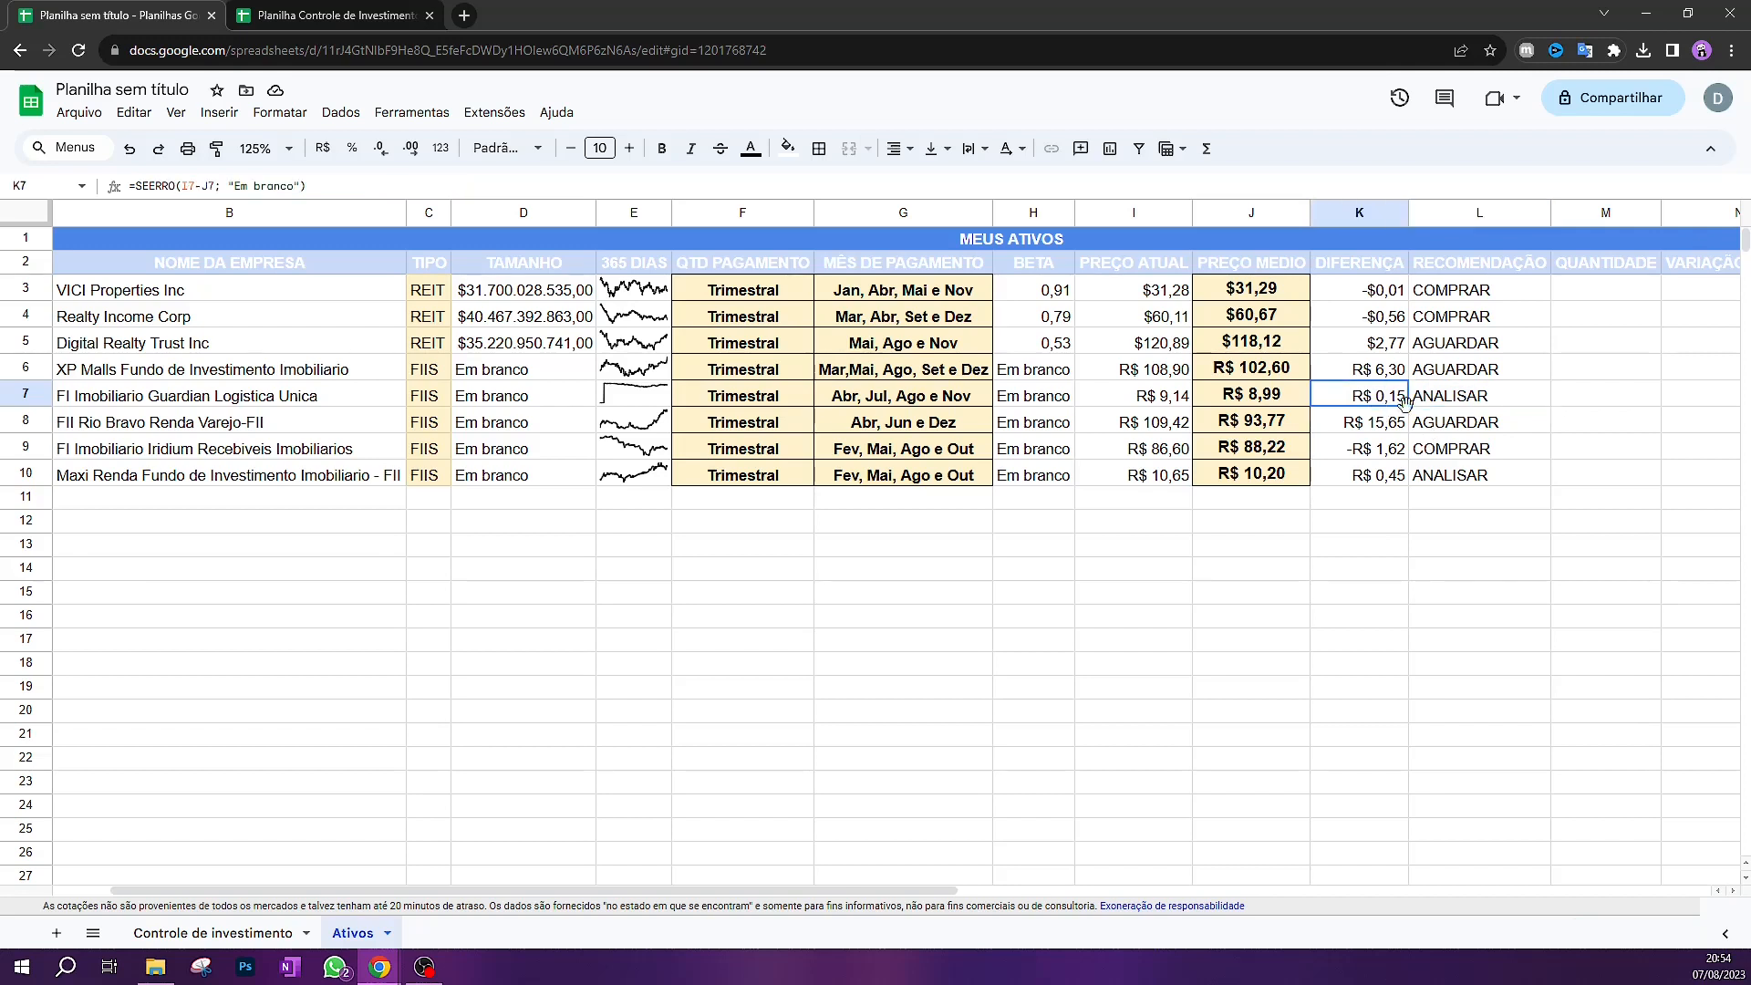
left_click(1430, 401)
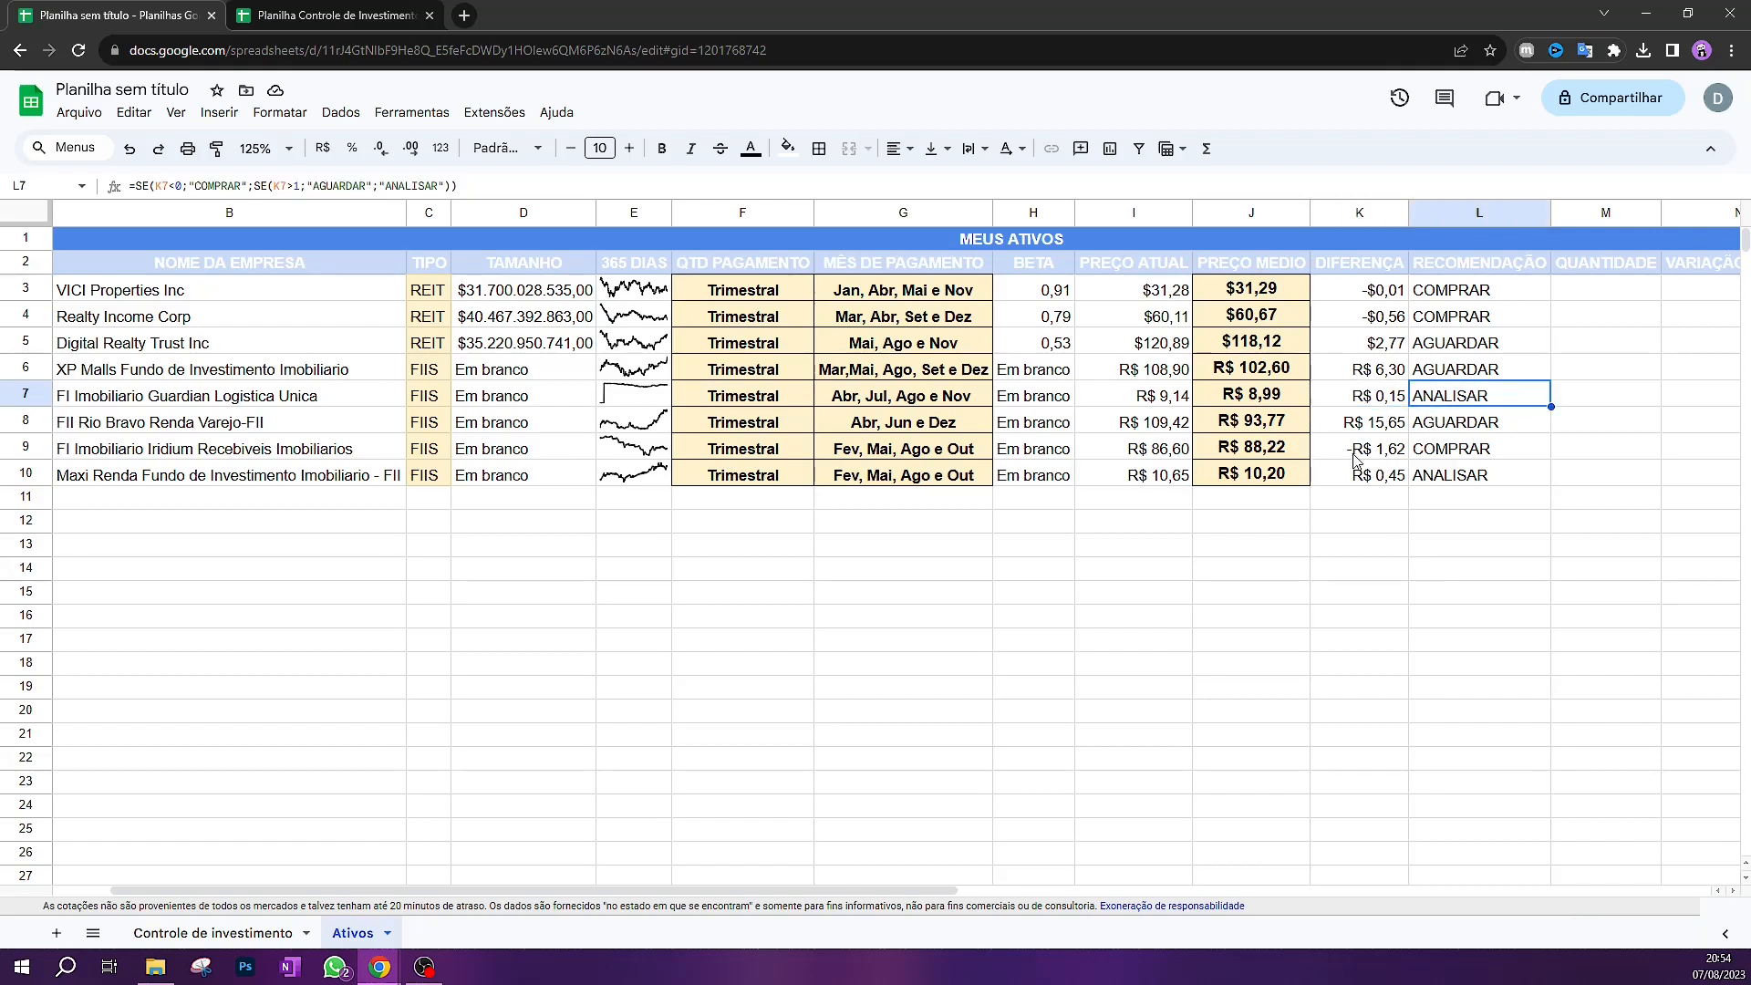
double_click(1462, 287)
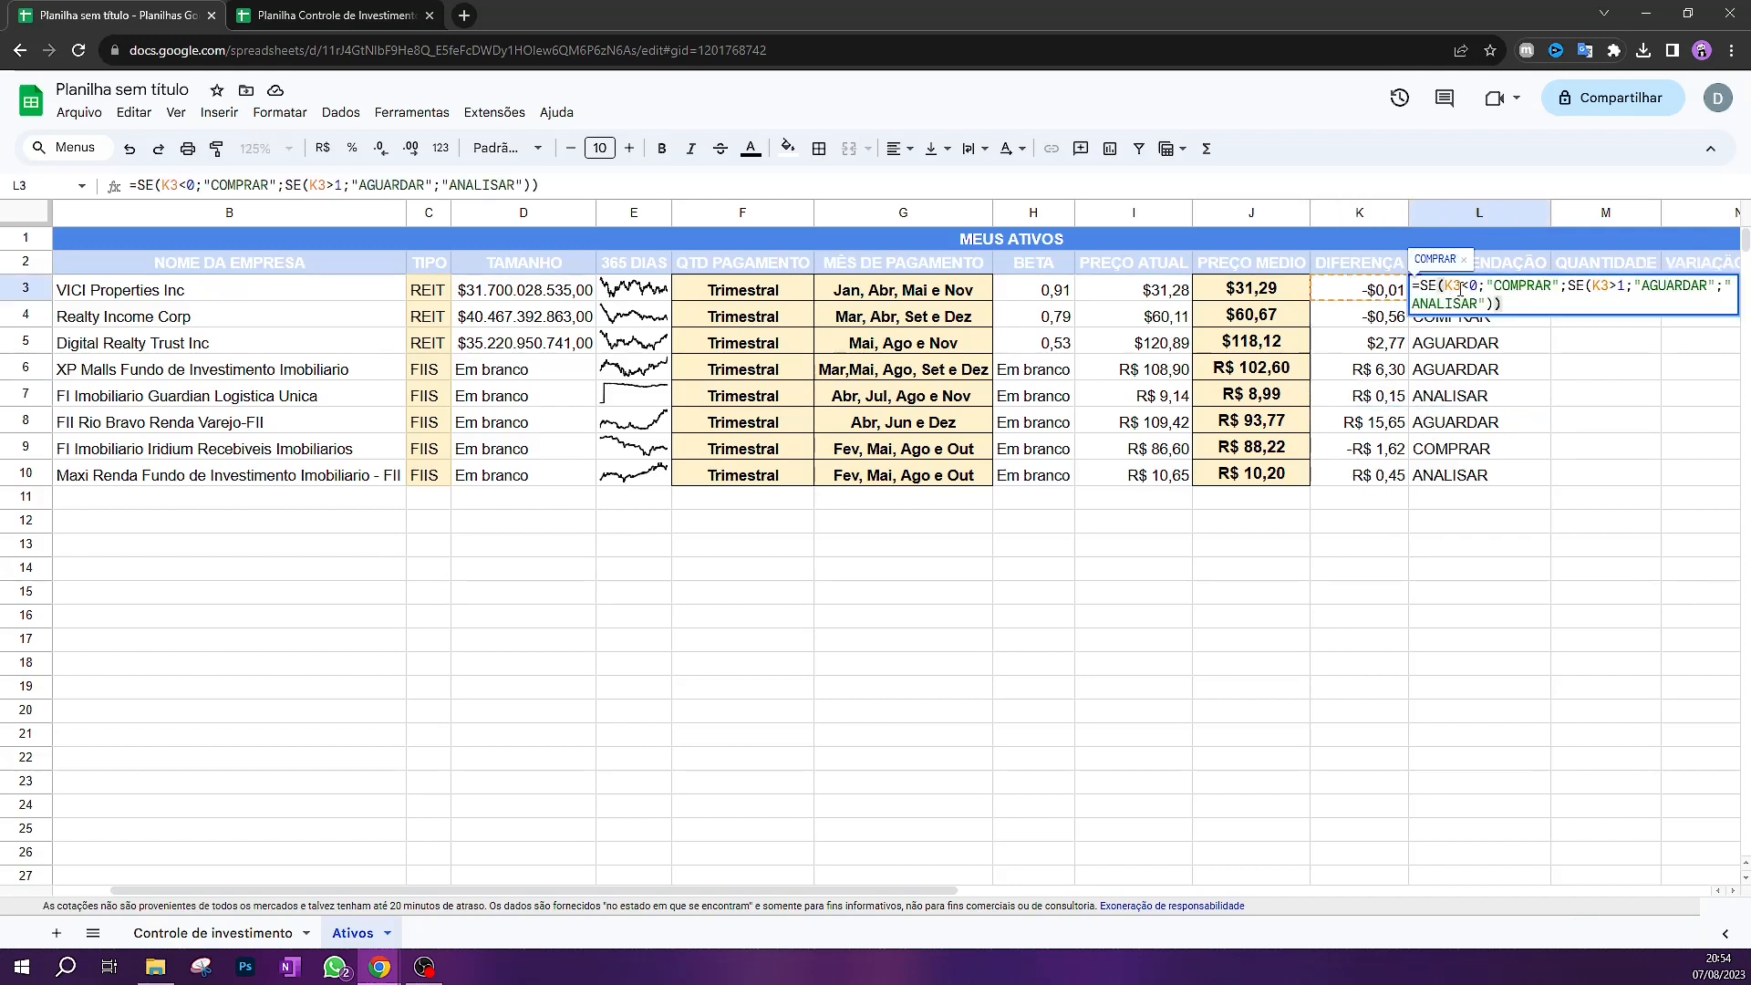
left_click(1476, 287)
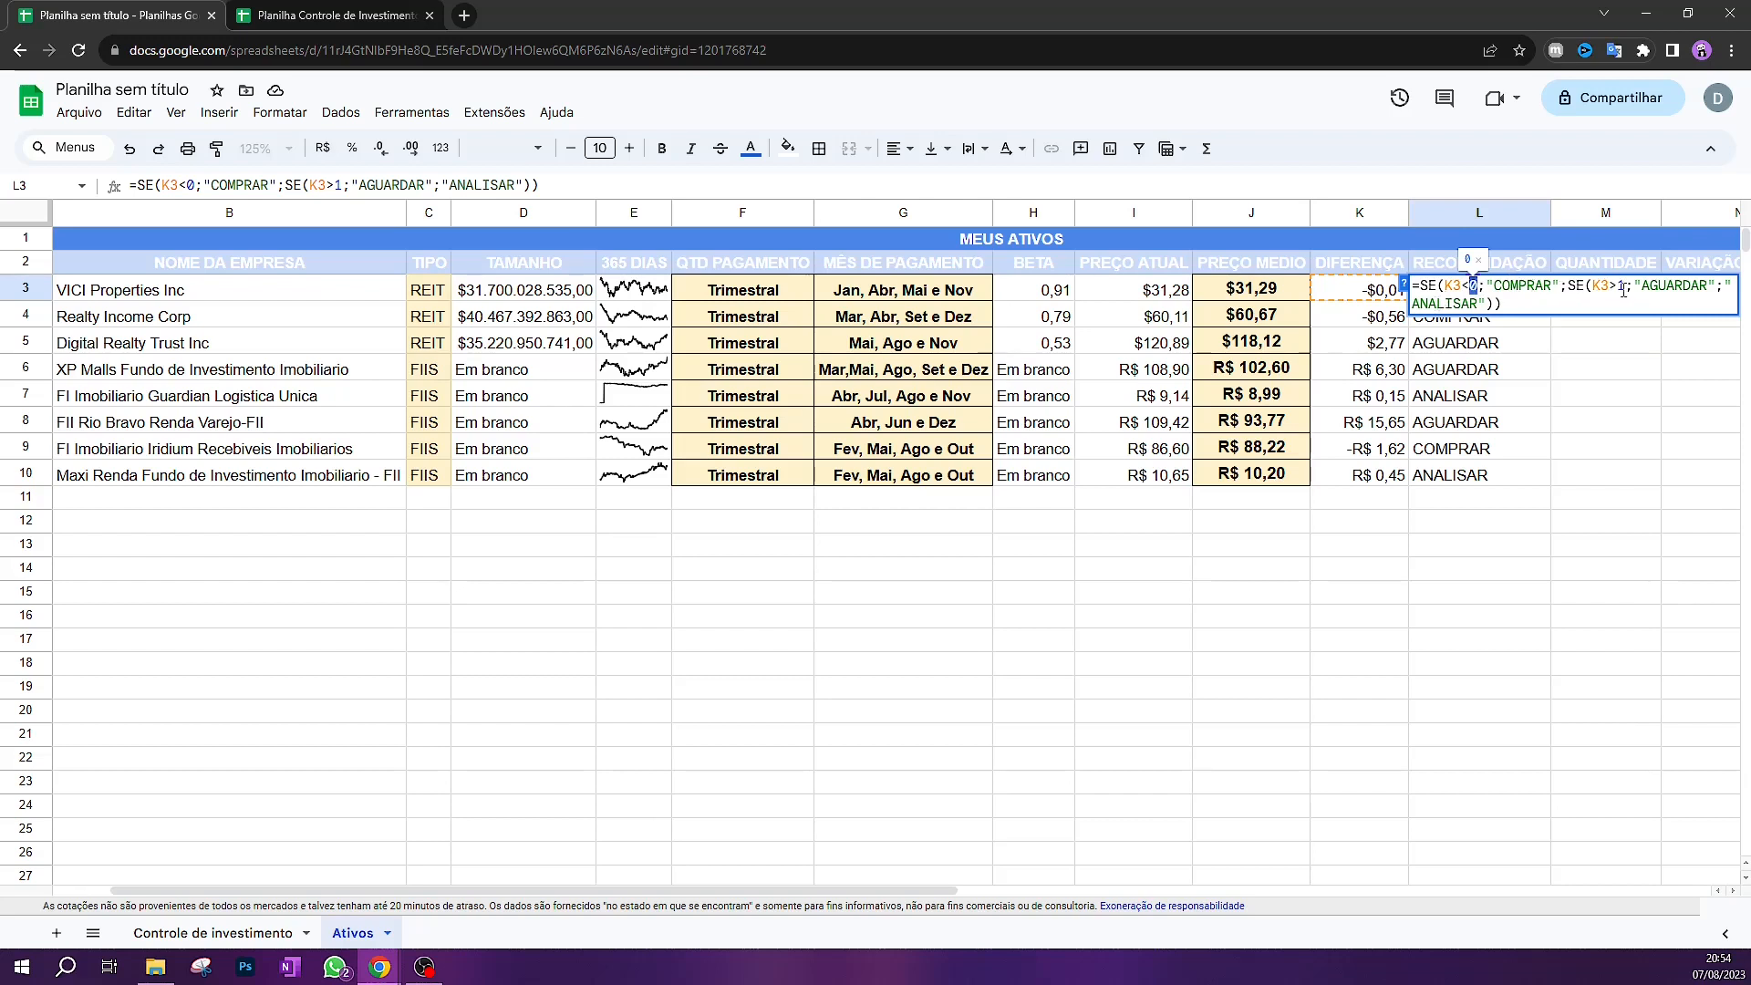
left_click_drag(1634, 285, 1716, 285)
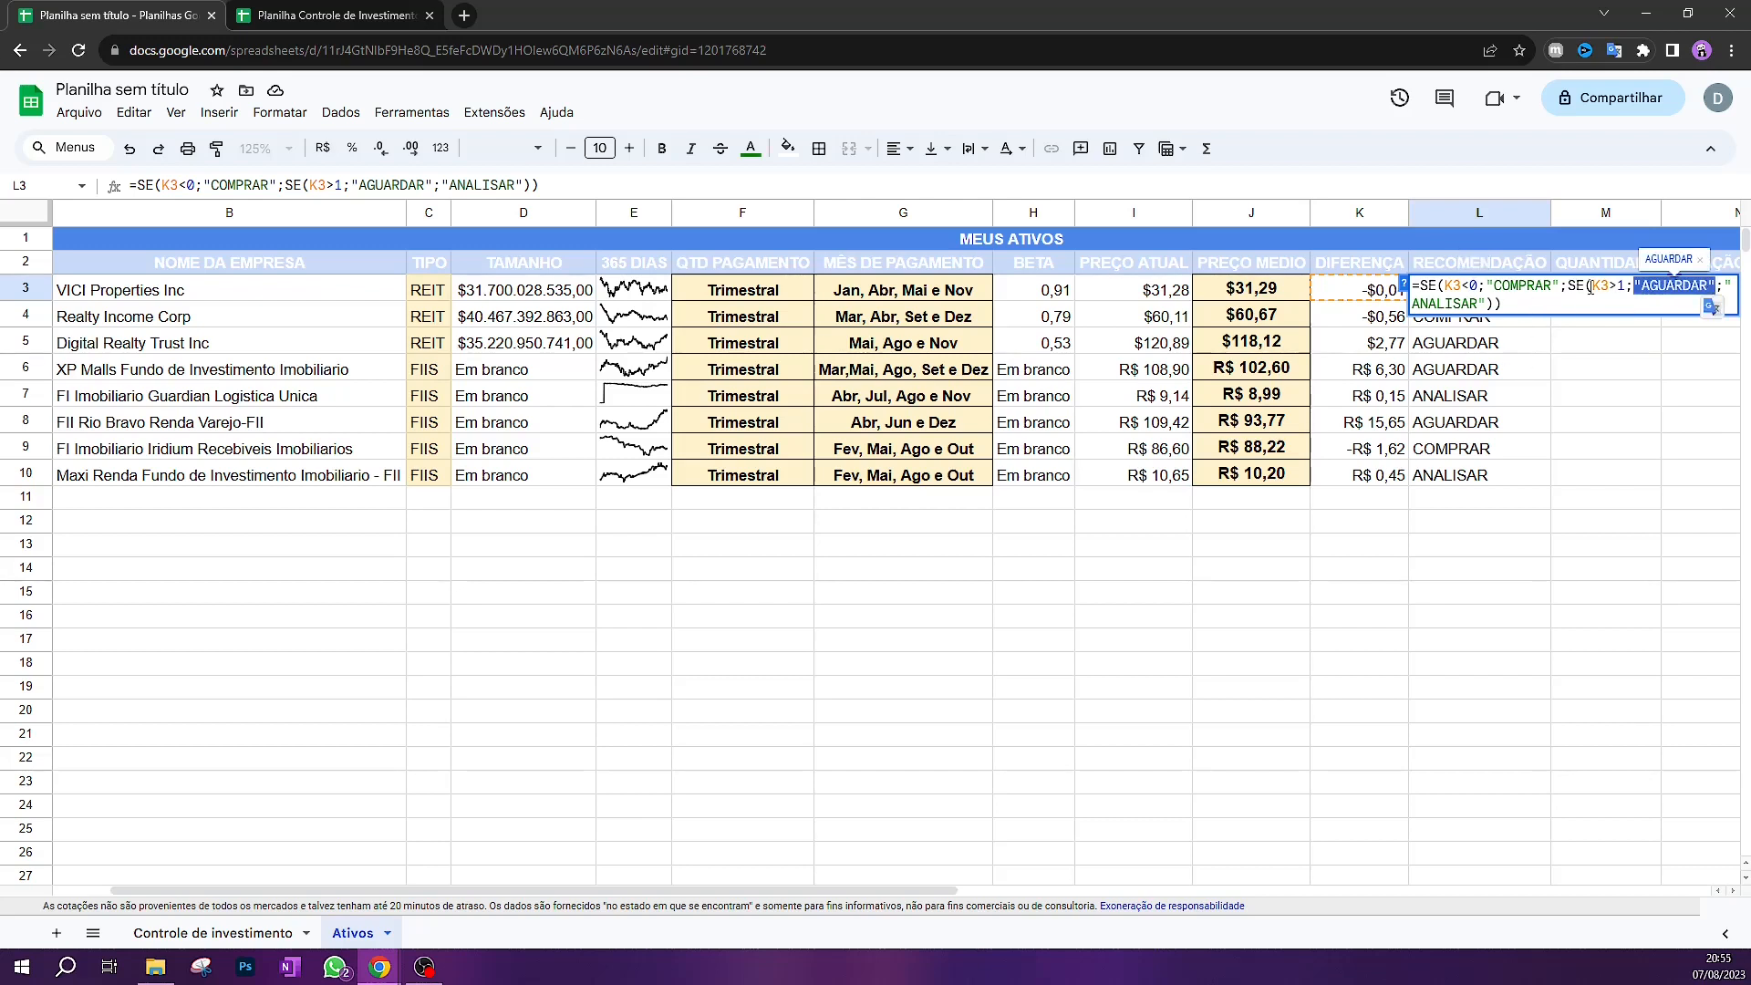
left_click_drag(1536, 296, 1412, 285)
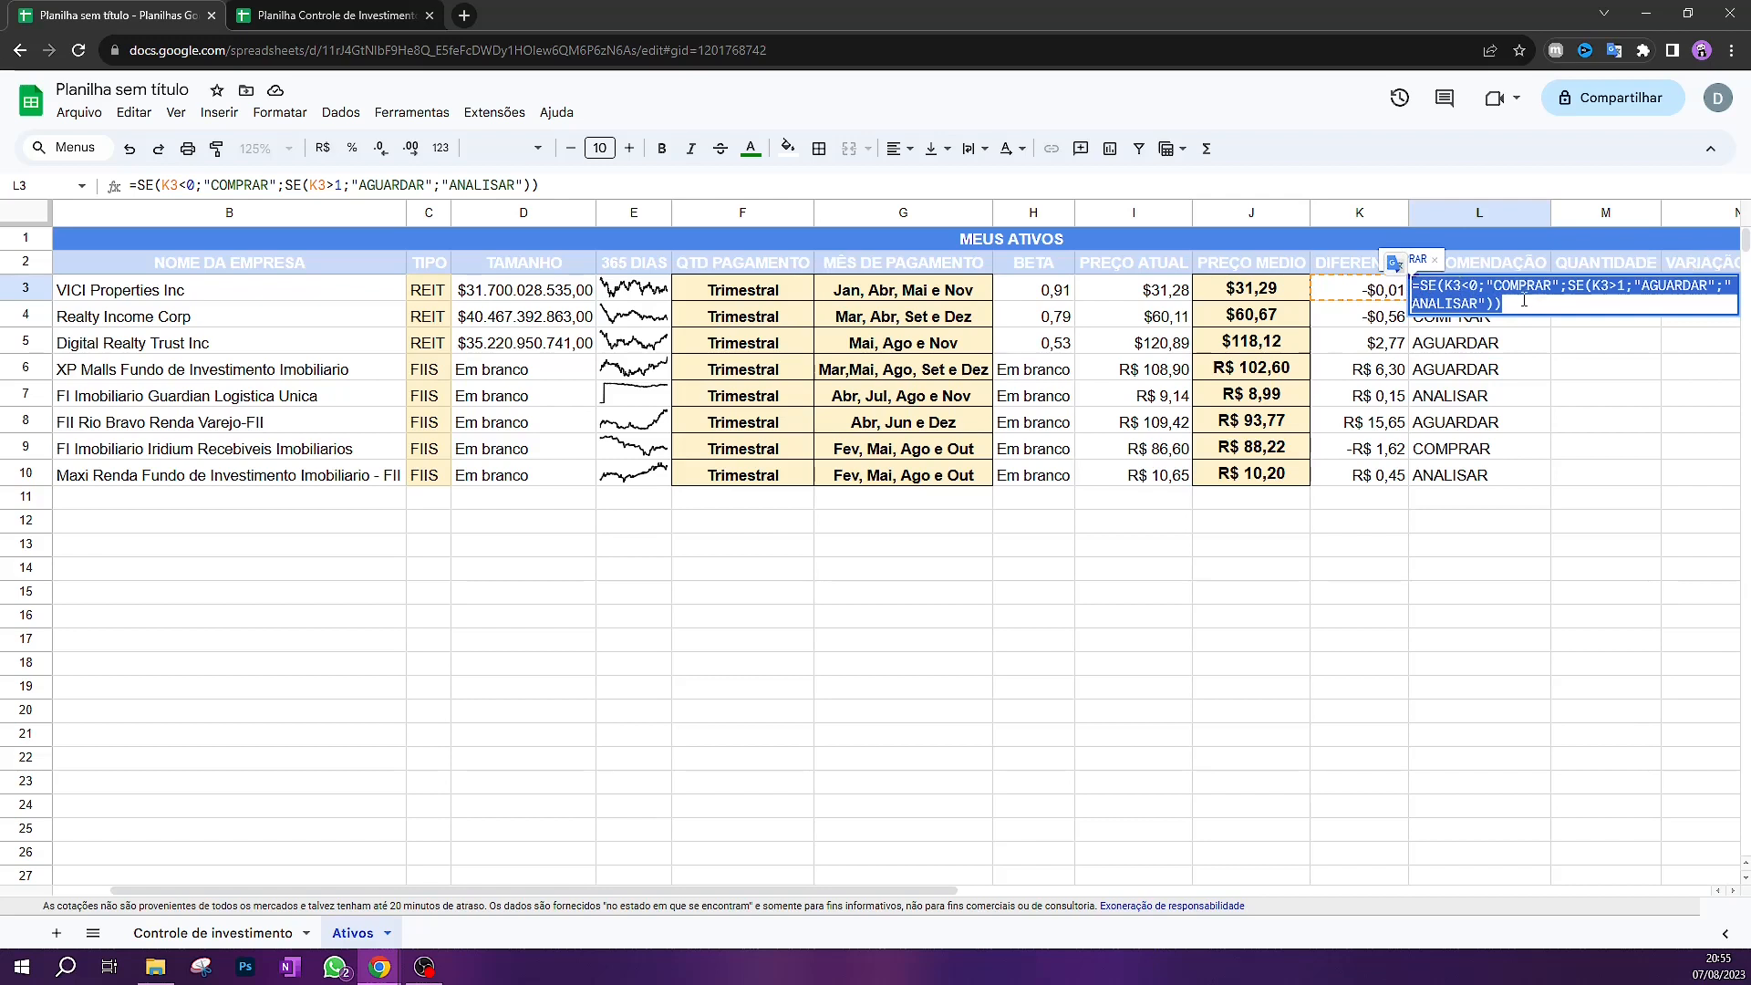
left_click(1477, 395)
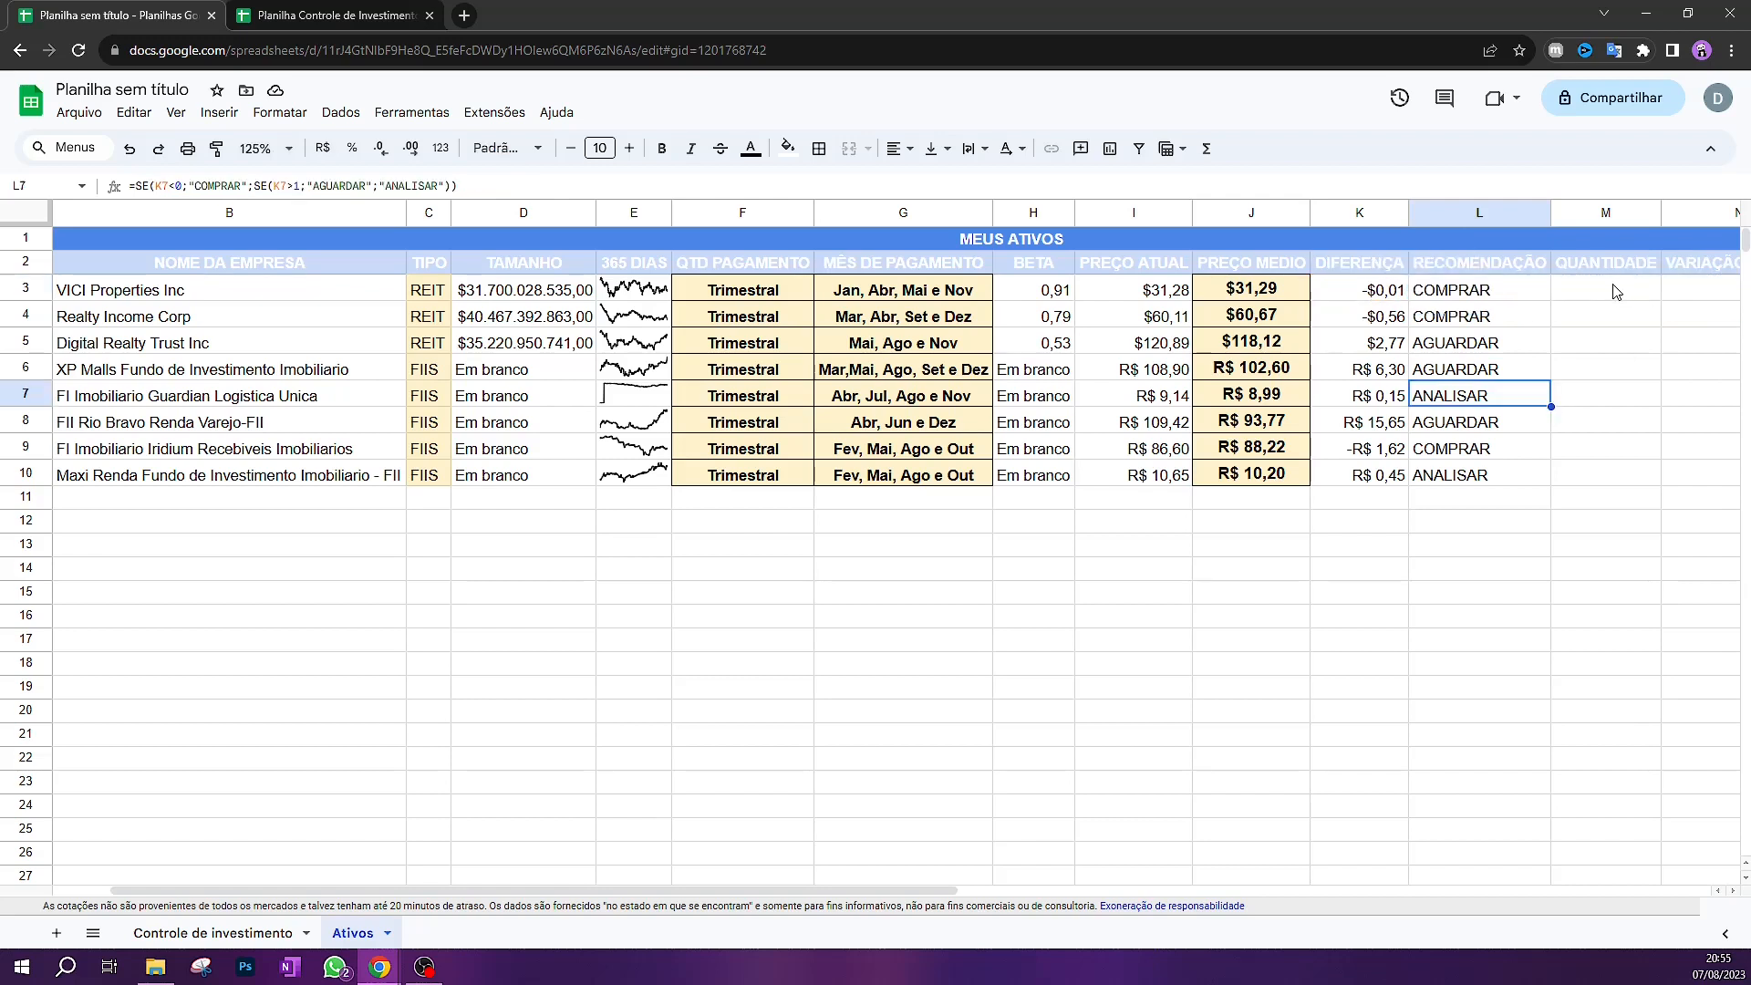
double_click(1614, 289)
left_click(1477, 421)
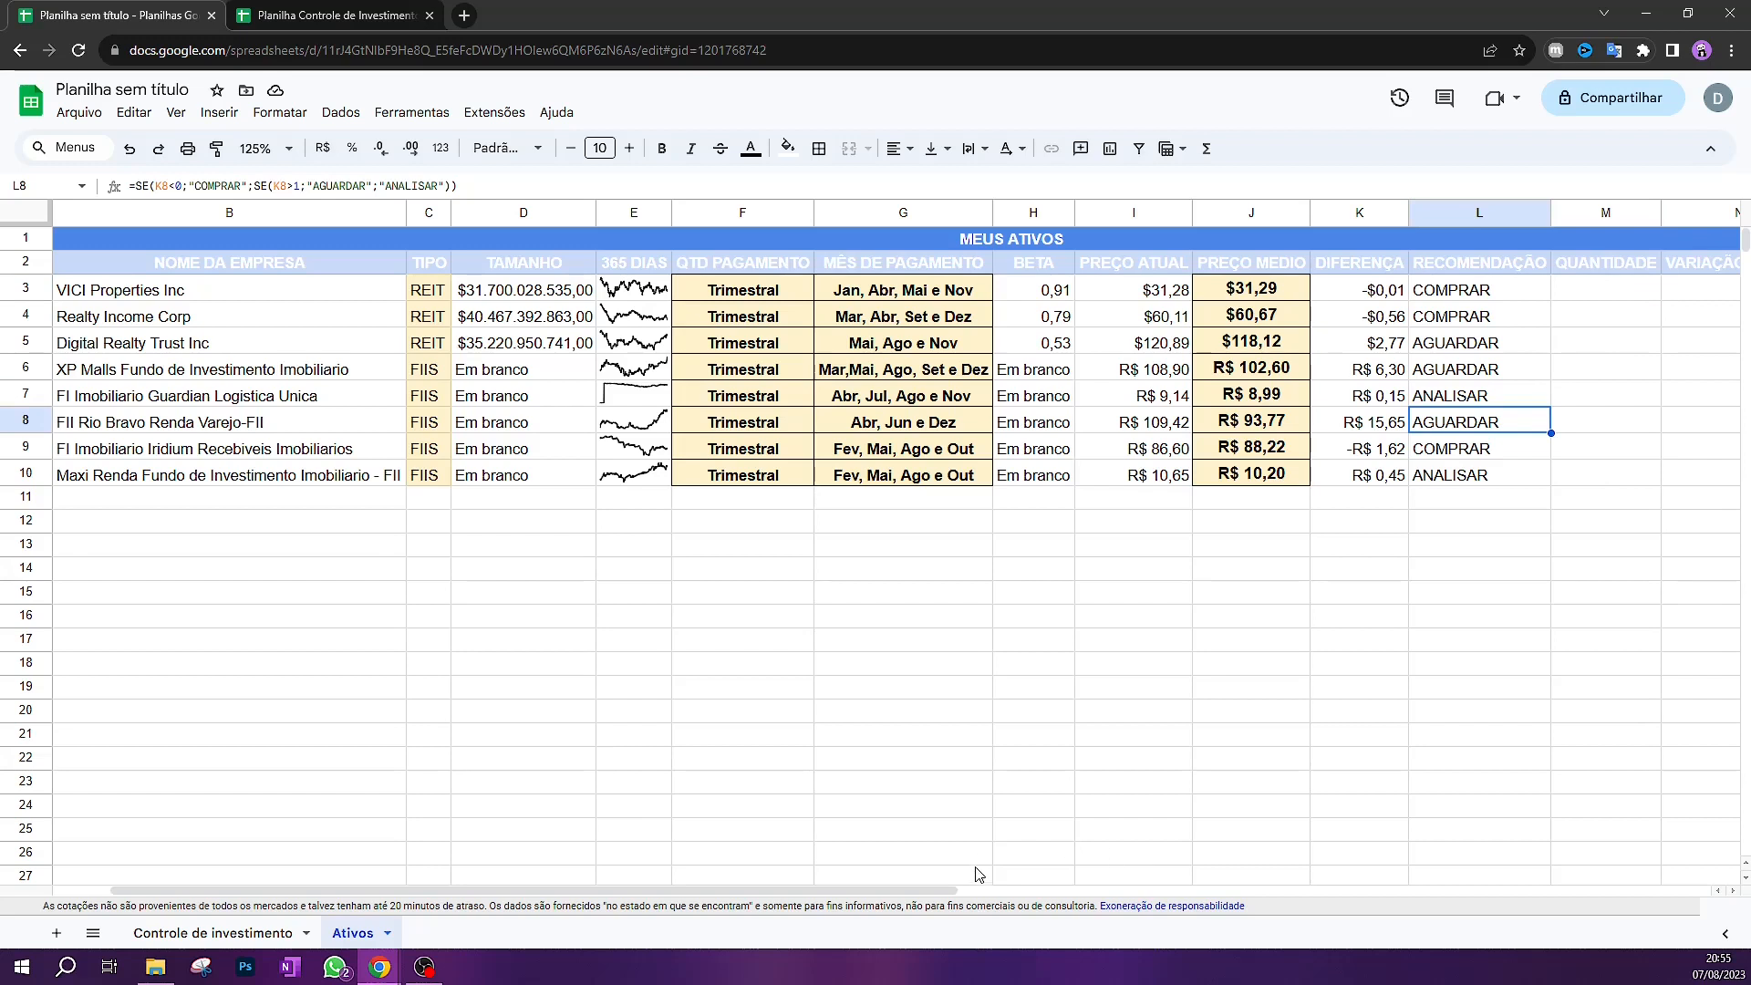
Fill the quantity cells M3:M10 with the same light cream colour as the average price column
left_click_drag(966, 899, 1210, 901)
left_click_drag(1217, 290, 1213, 316)
left_click_drag(1211, 408, 1206, 482)
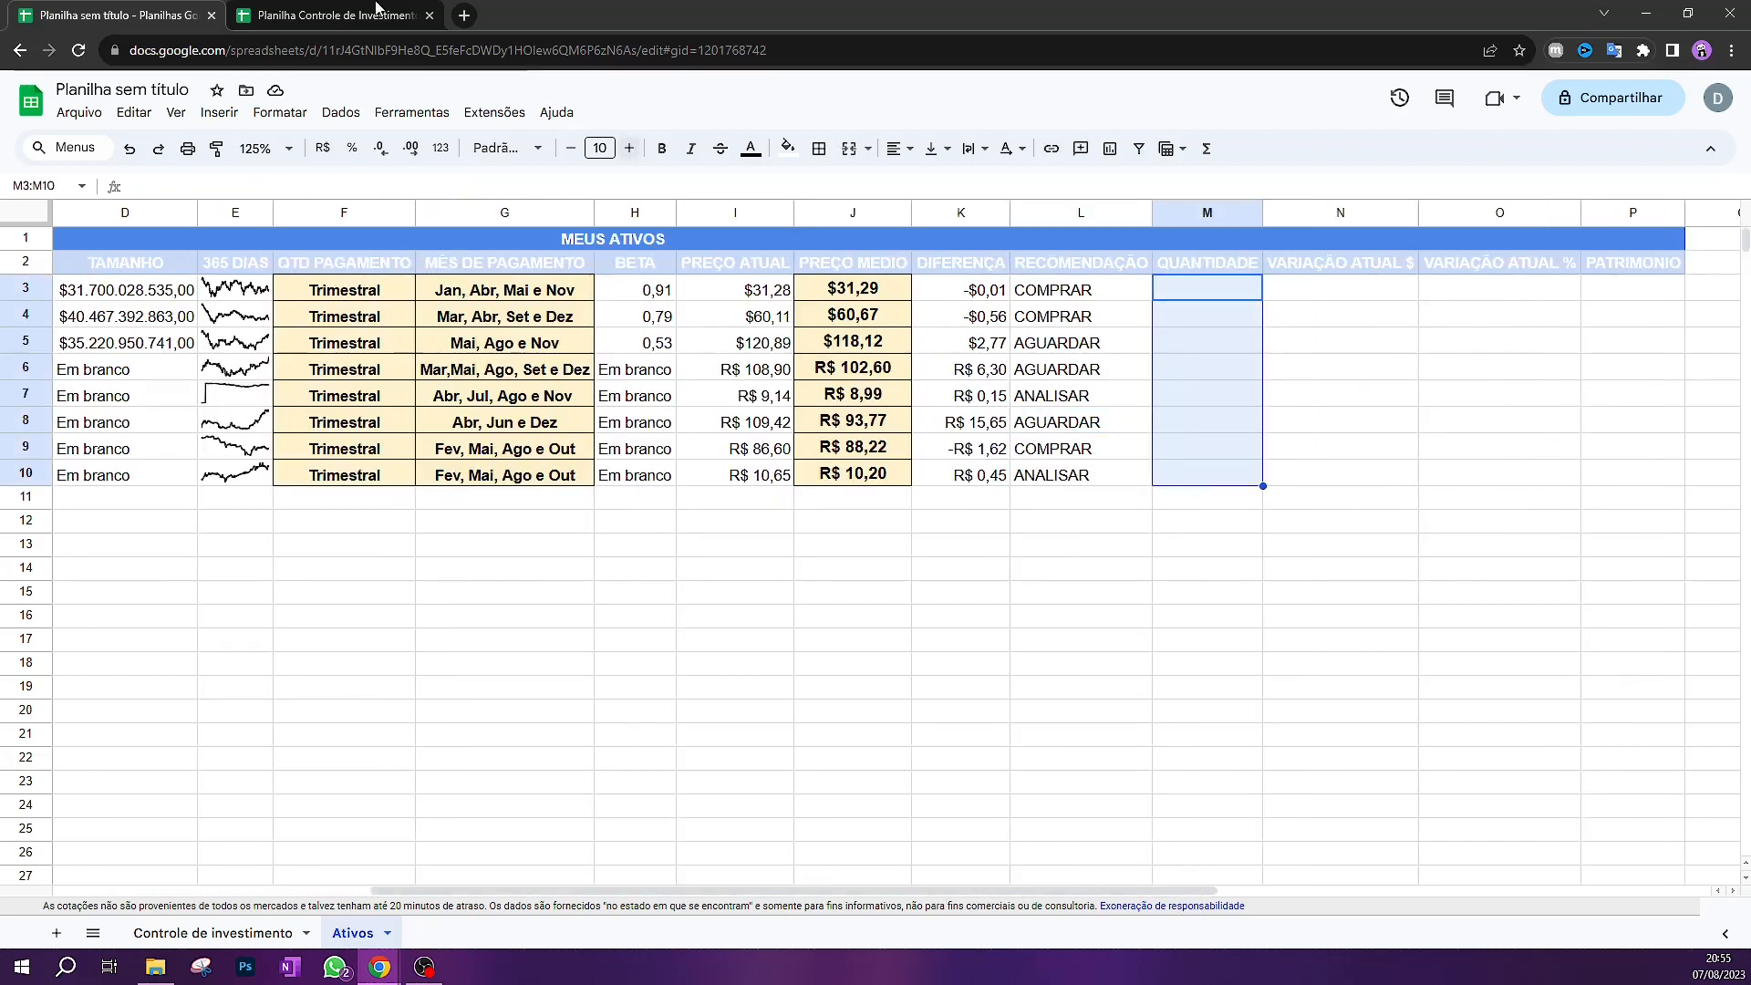
left_click(787, 148)
left_click(854, 252)
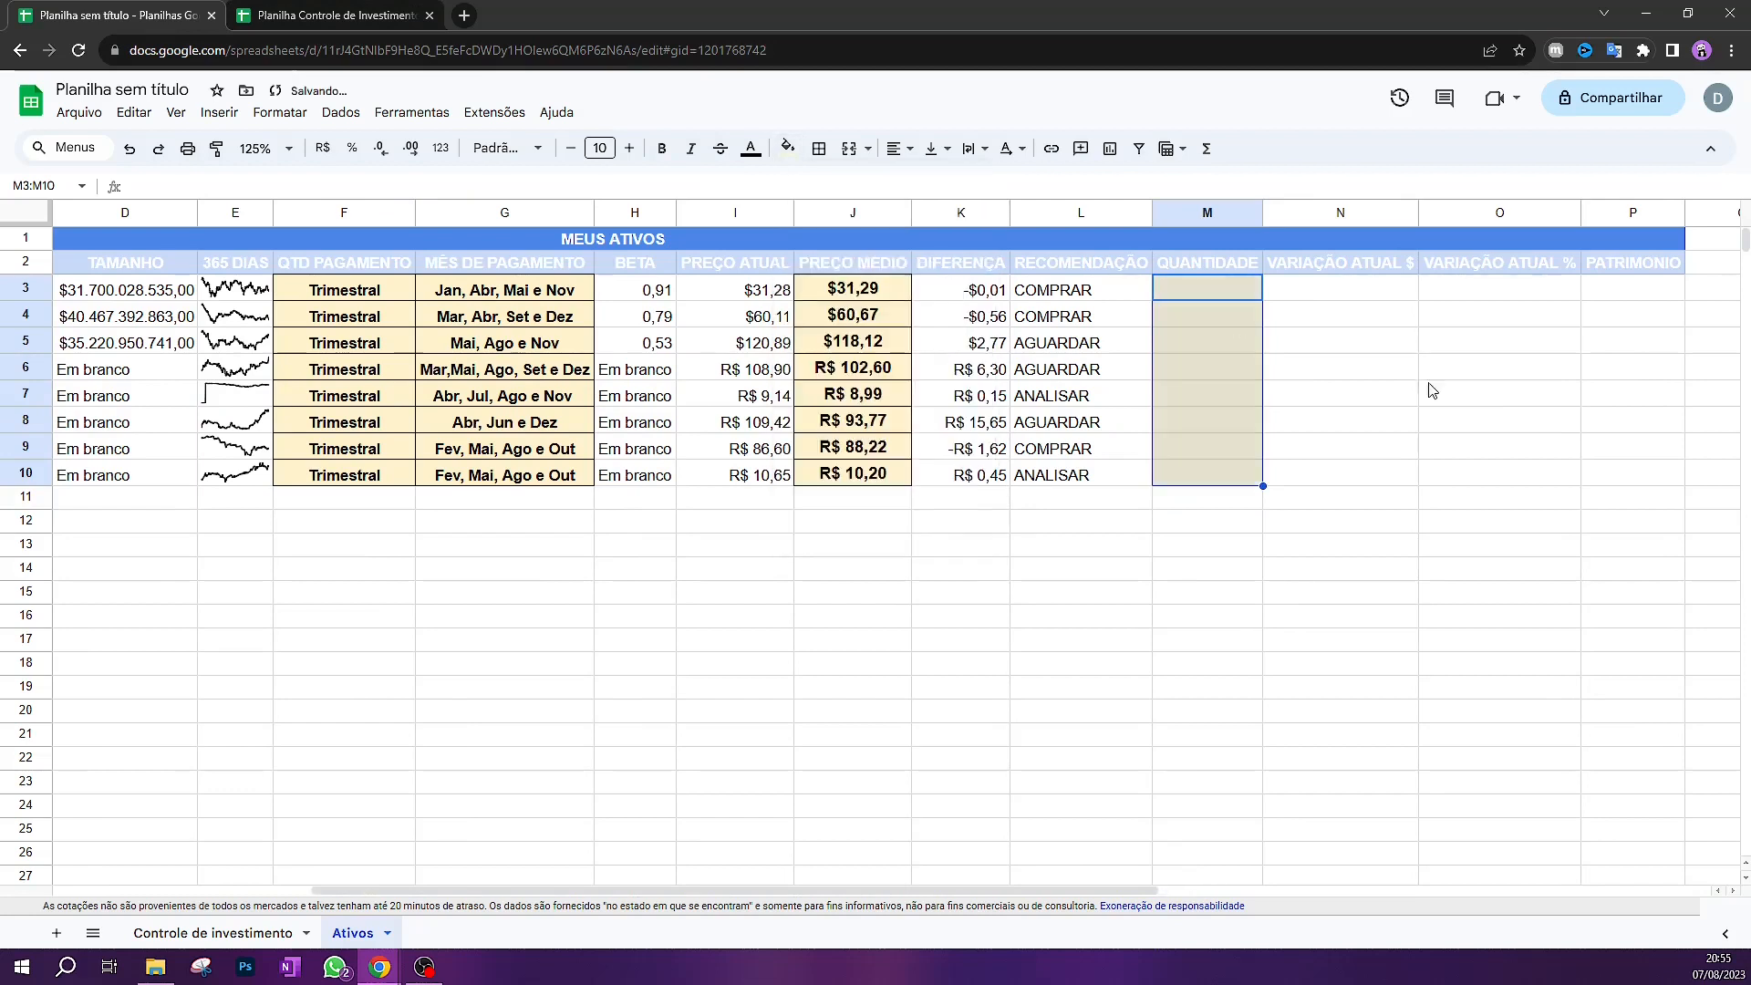
left_click(1272, 317)
Enter a quantity of 10 in M3 and extend it as an increasing series down to 16 in M9
double_click(1222, 289)
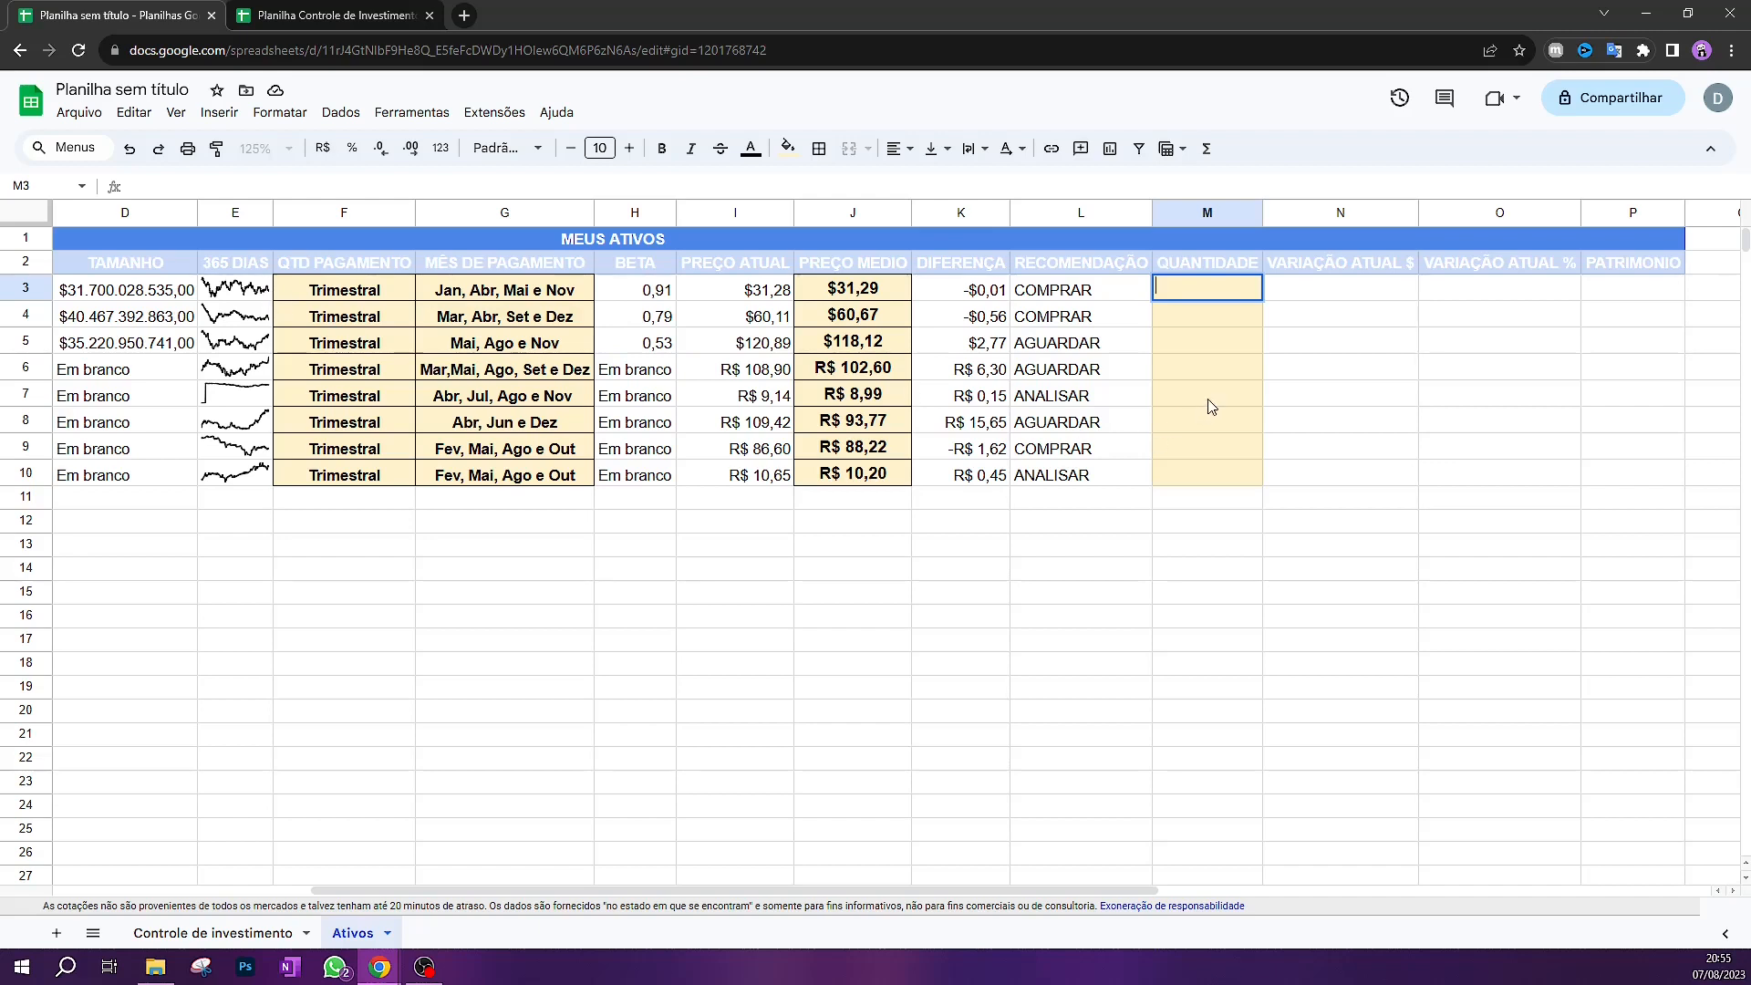
left_click(1286, 297)
left_click(1213, 292)
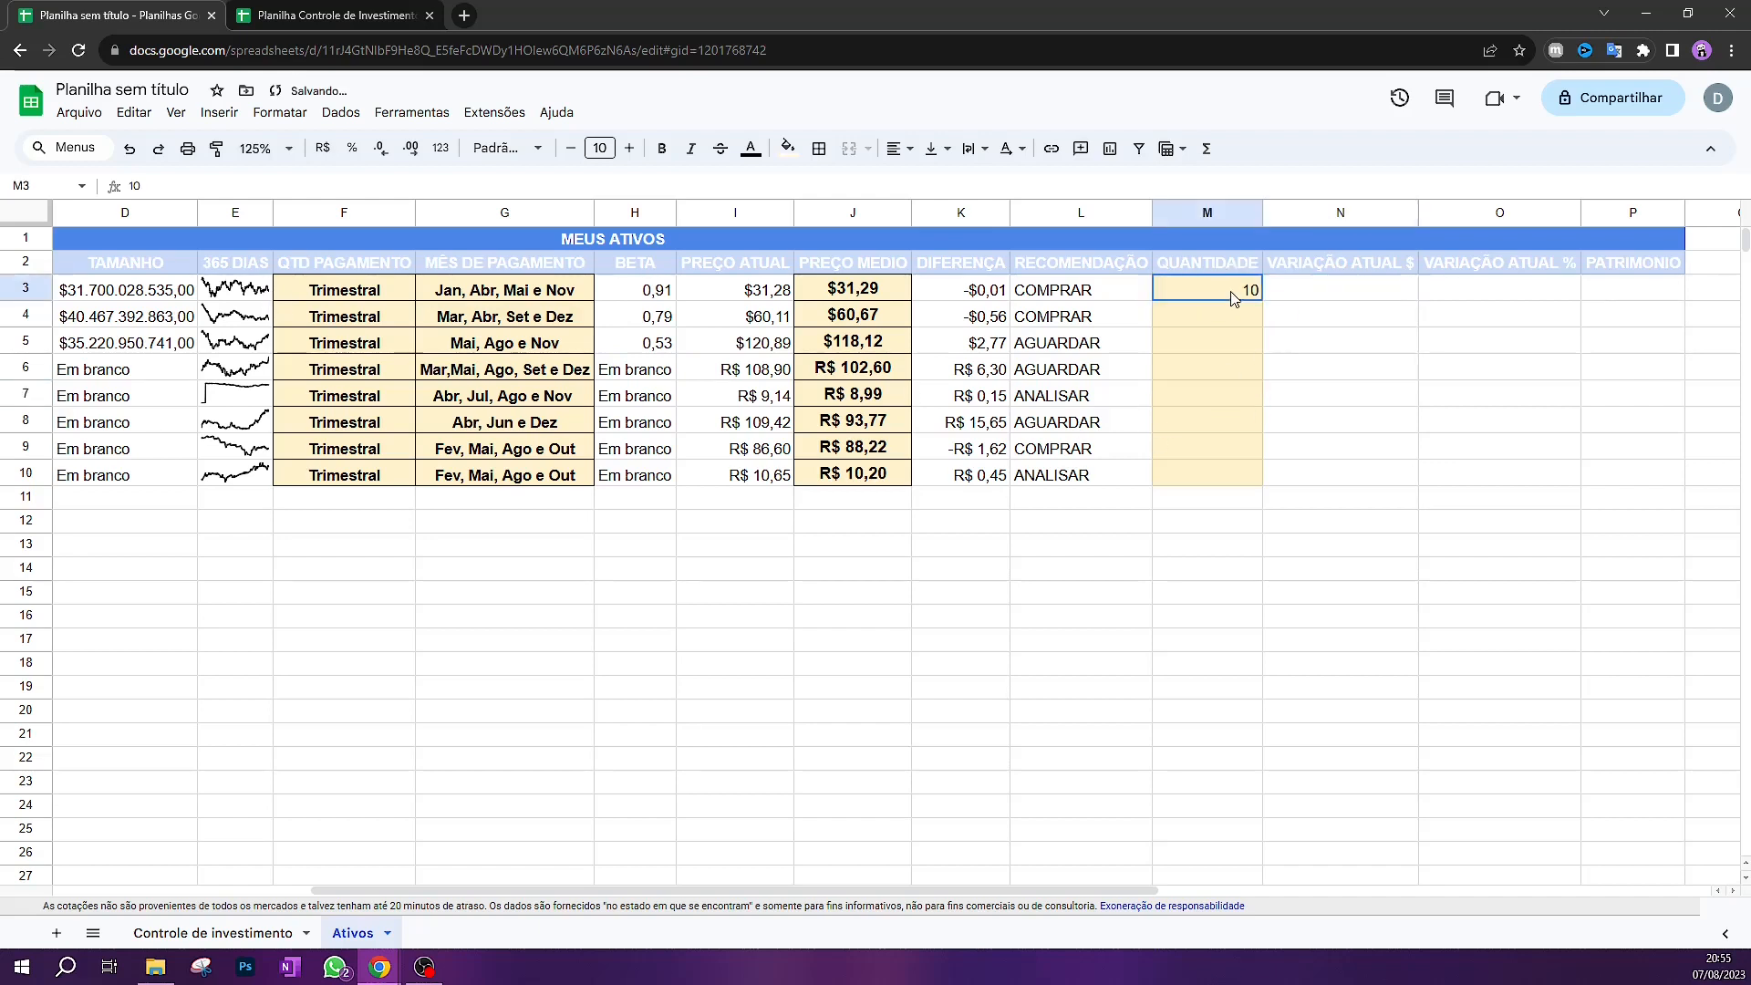
left_click_drag(1262, 301, 1226, 452)
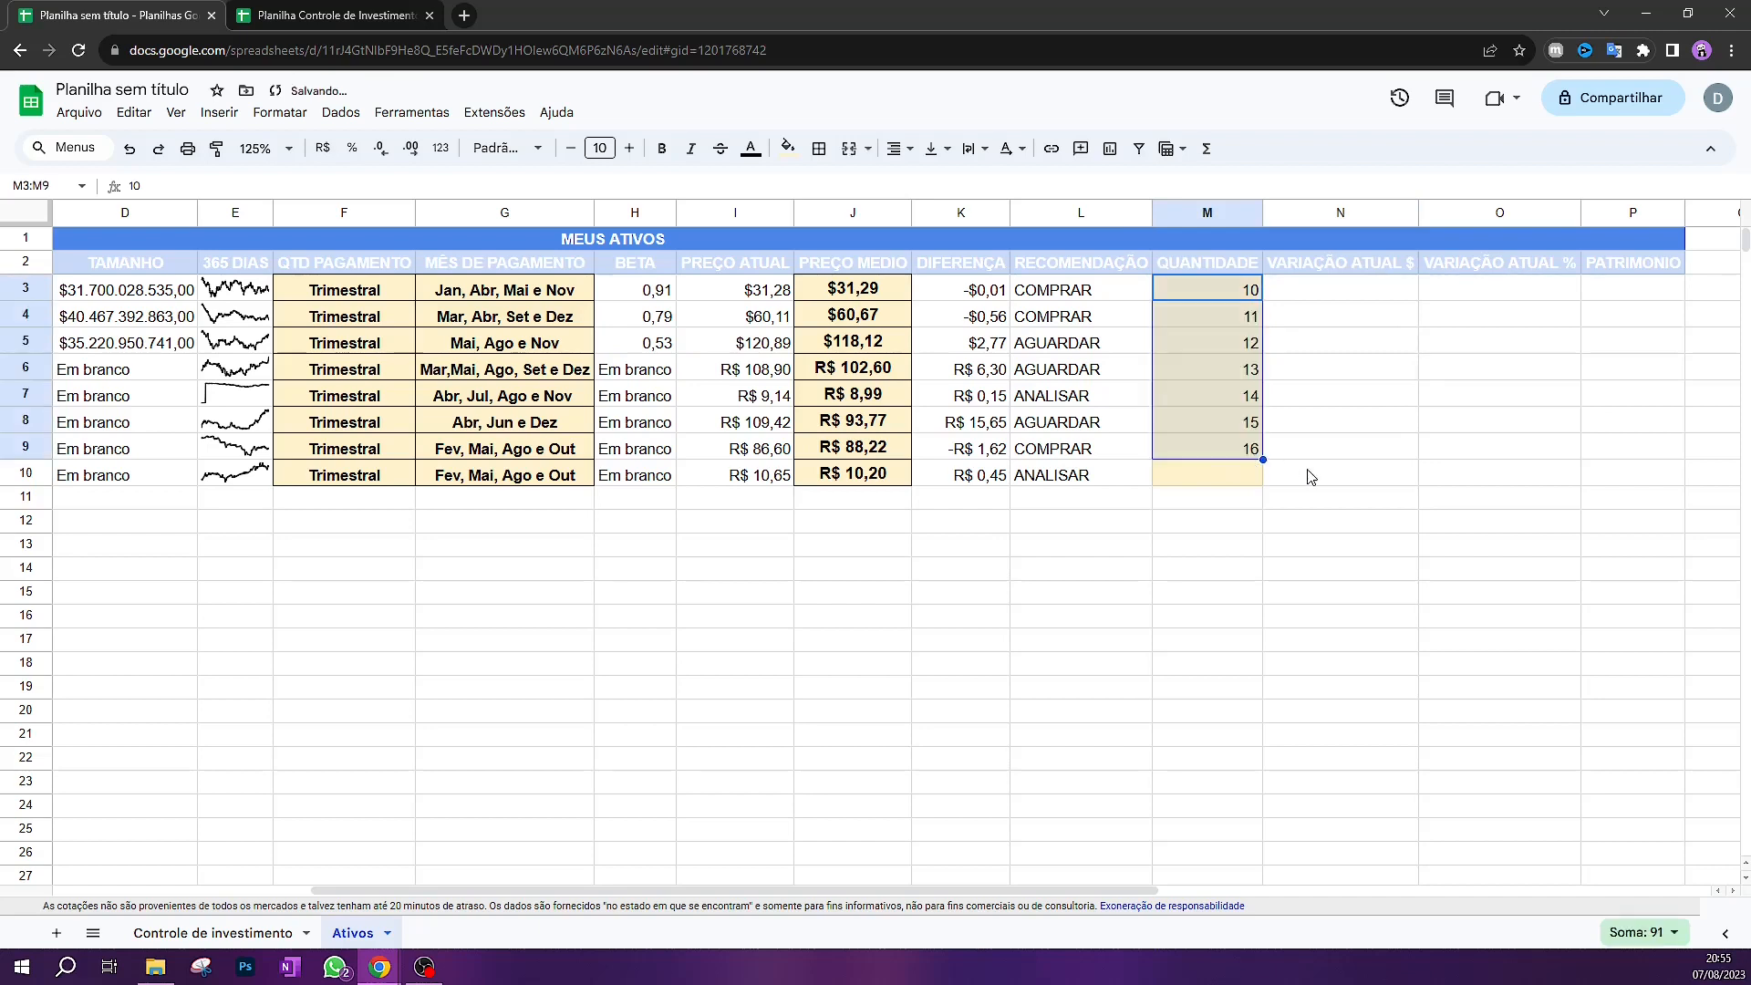
Extend the quantity series down to 17 in M10 and clear the surplus value in M11
left_click(1309, 474)
left_click(1251, 449)
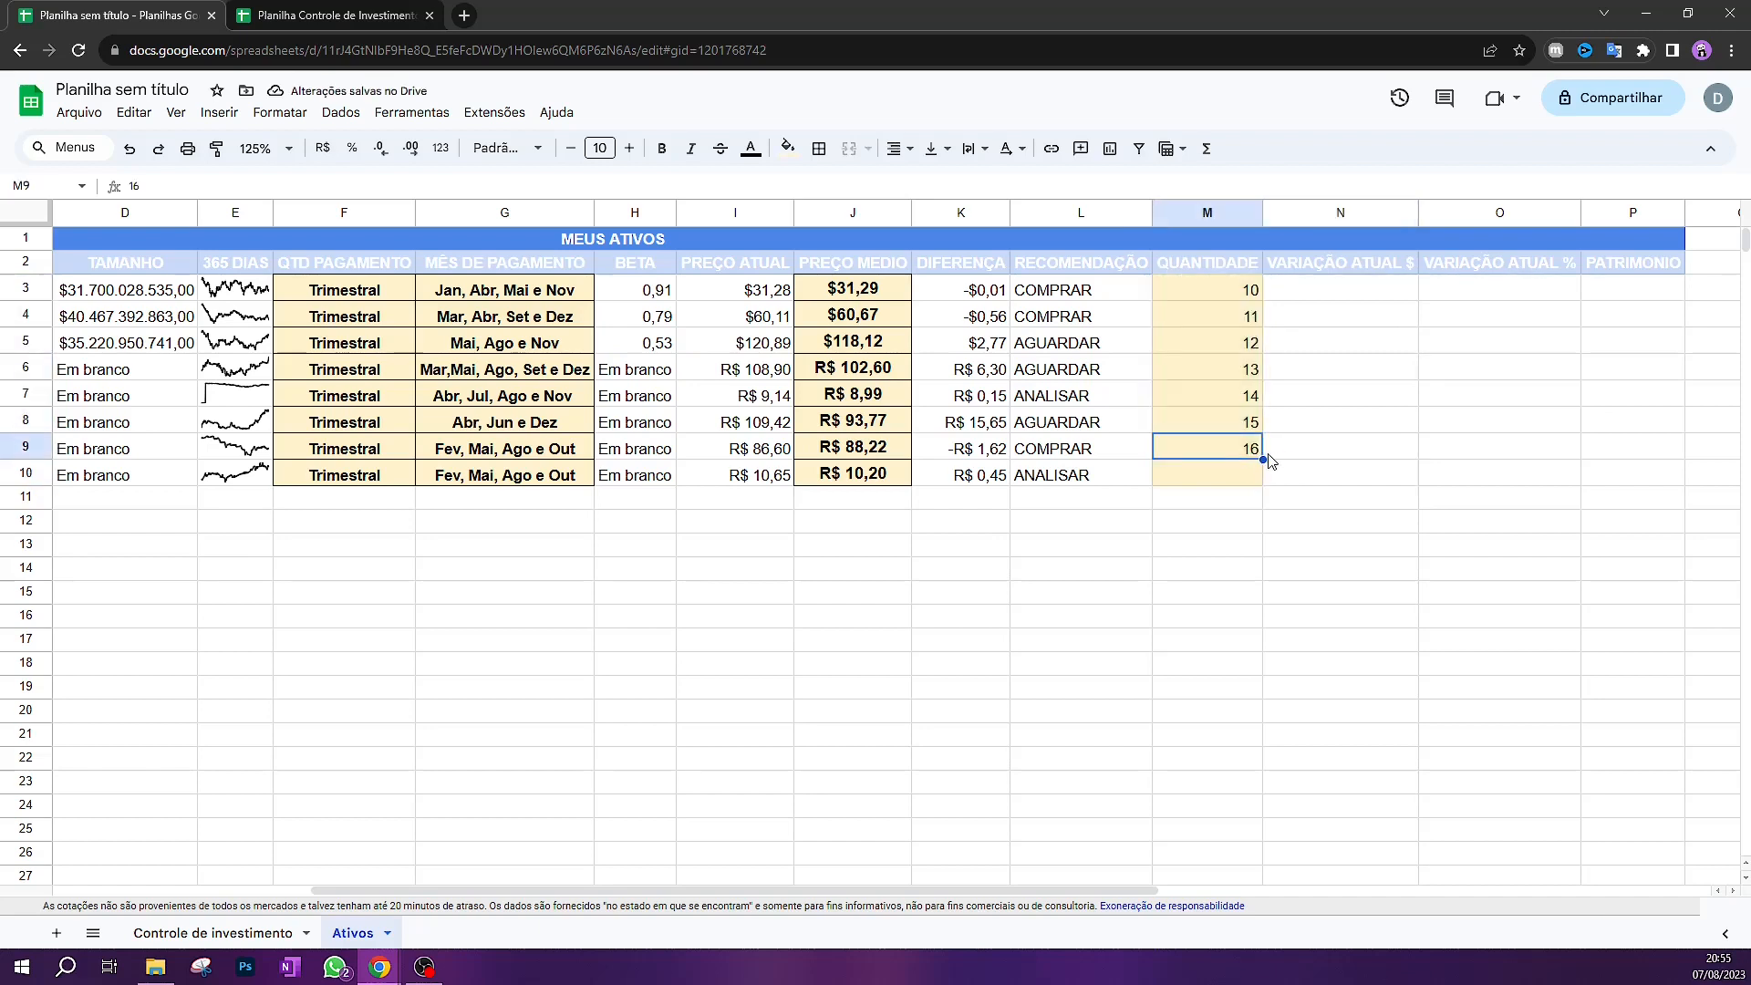
left_click_drag(1262, 459, 1258, 502)
left_click(1256, 570)
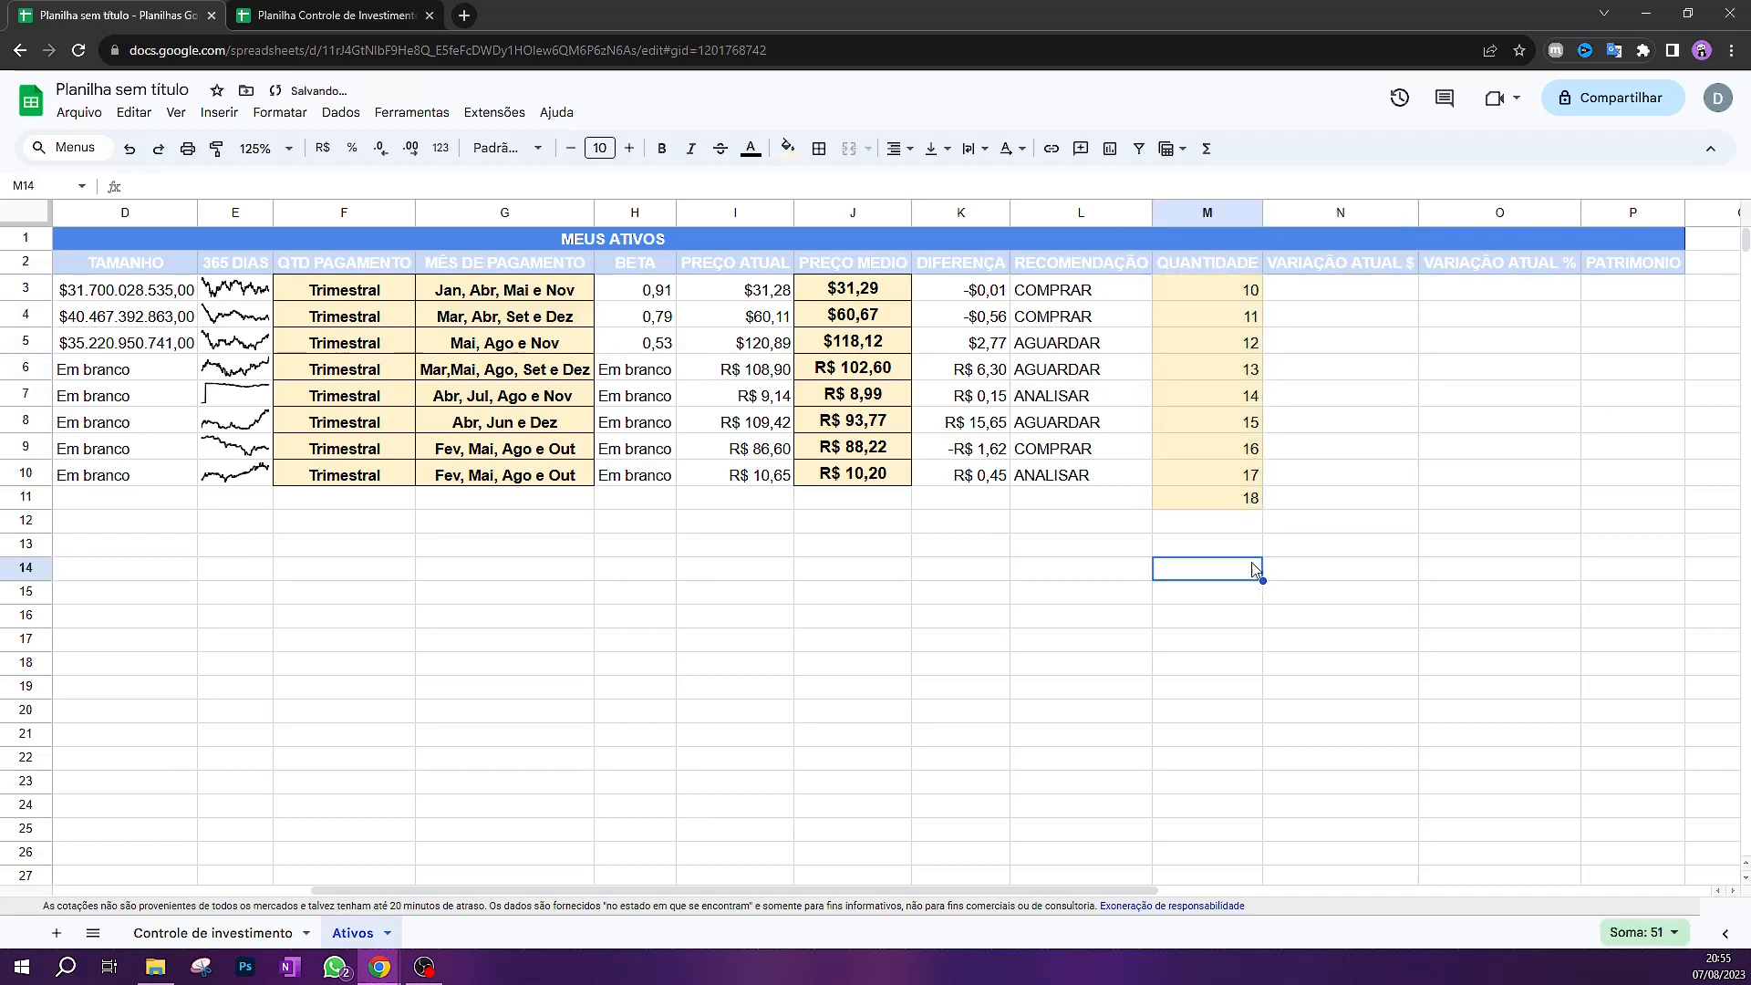
left_click(1253, 501)
key("Delete")
left_click(1384, 542)
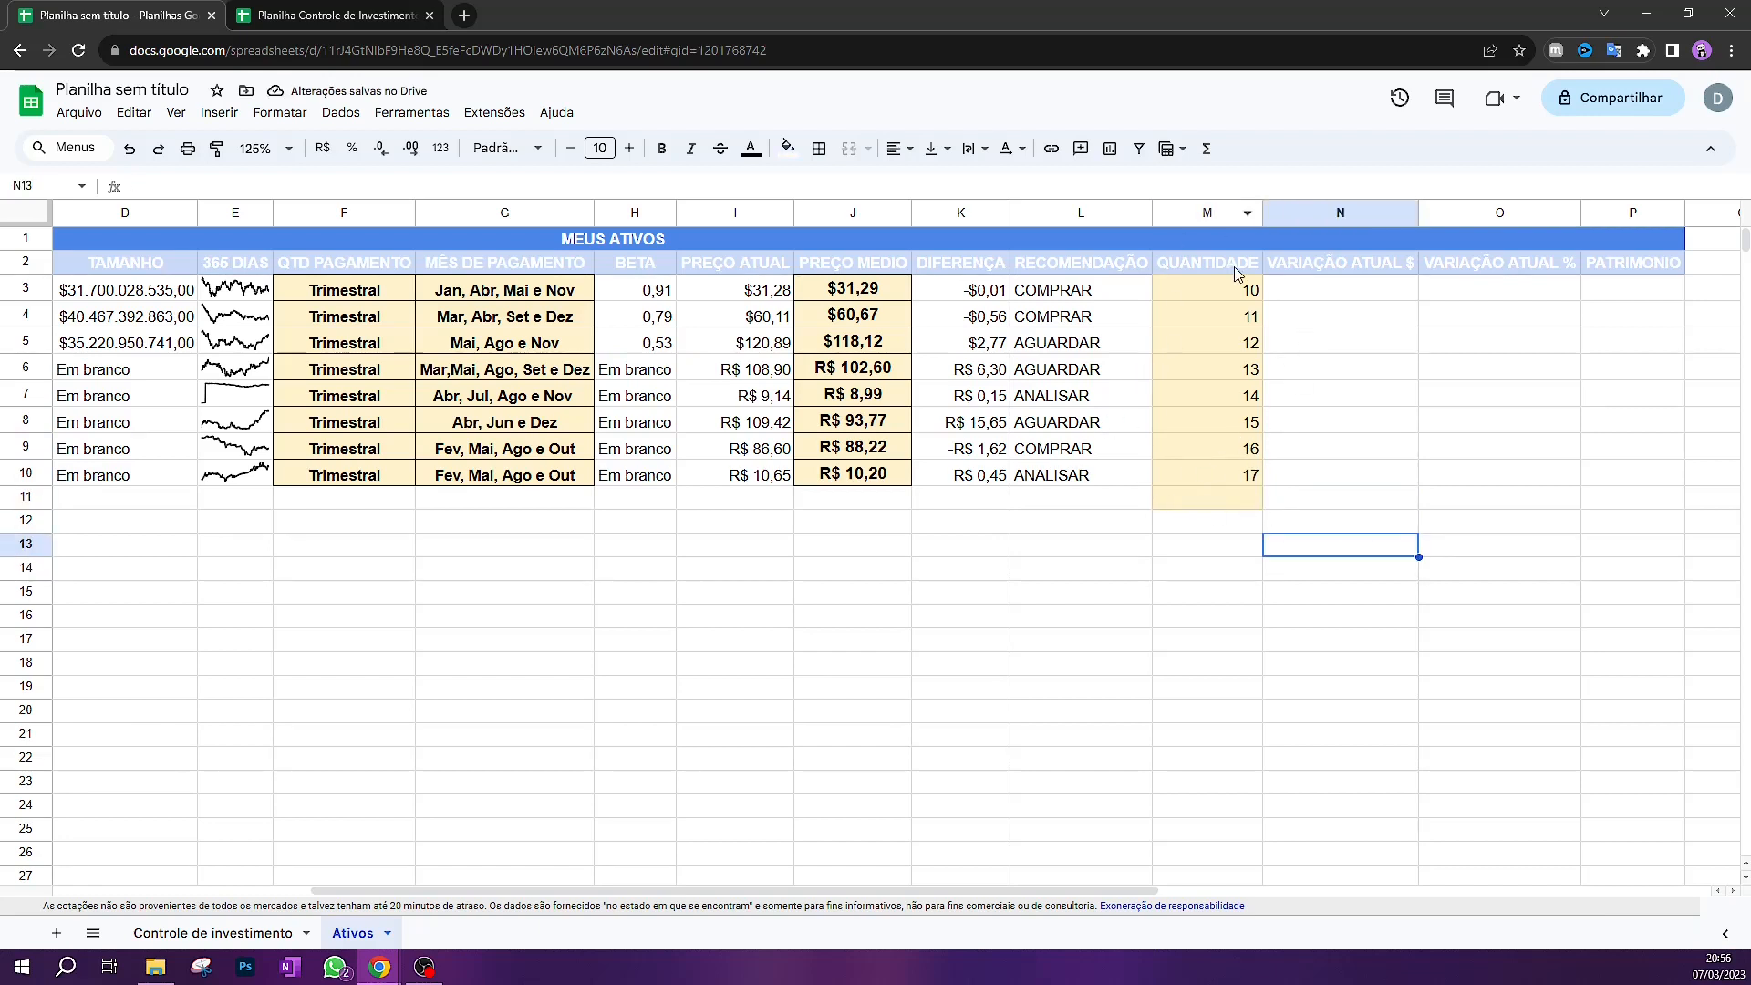
Review the quantity of each asset one by one in M3:M10
left_click_drag(1251, 300, 1257, 479)
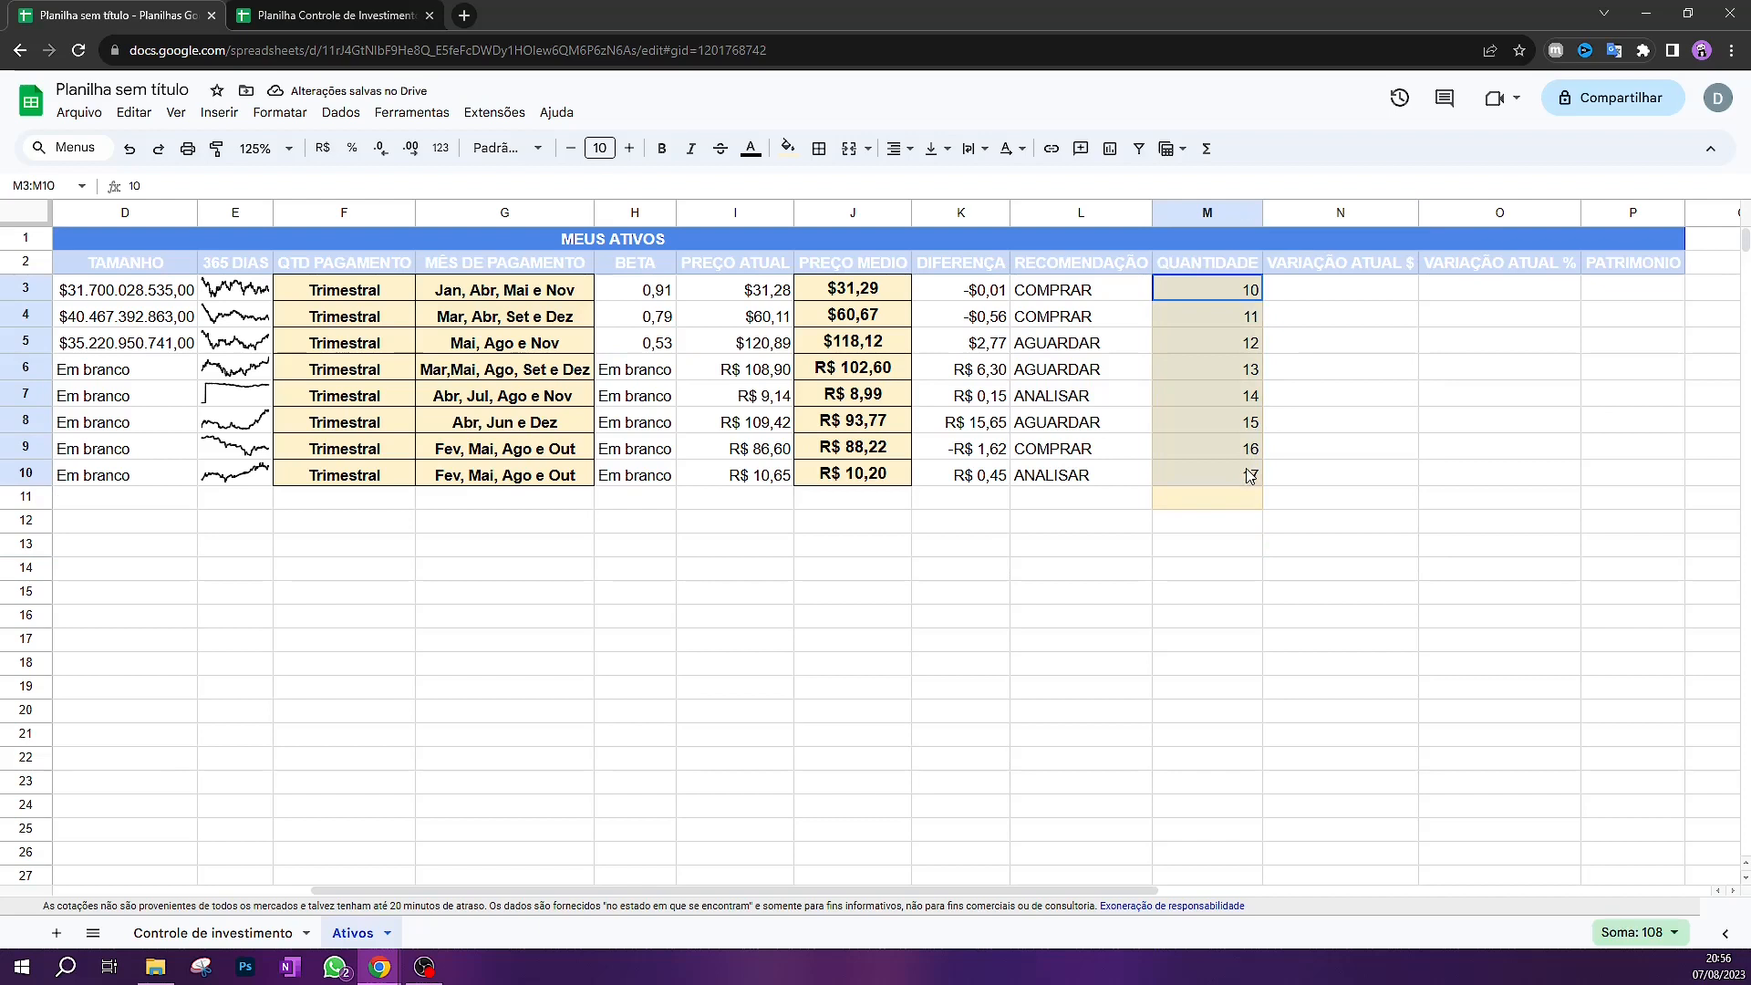
left_click(1313, 481)
left_click(1251, 294)
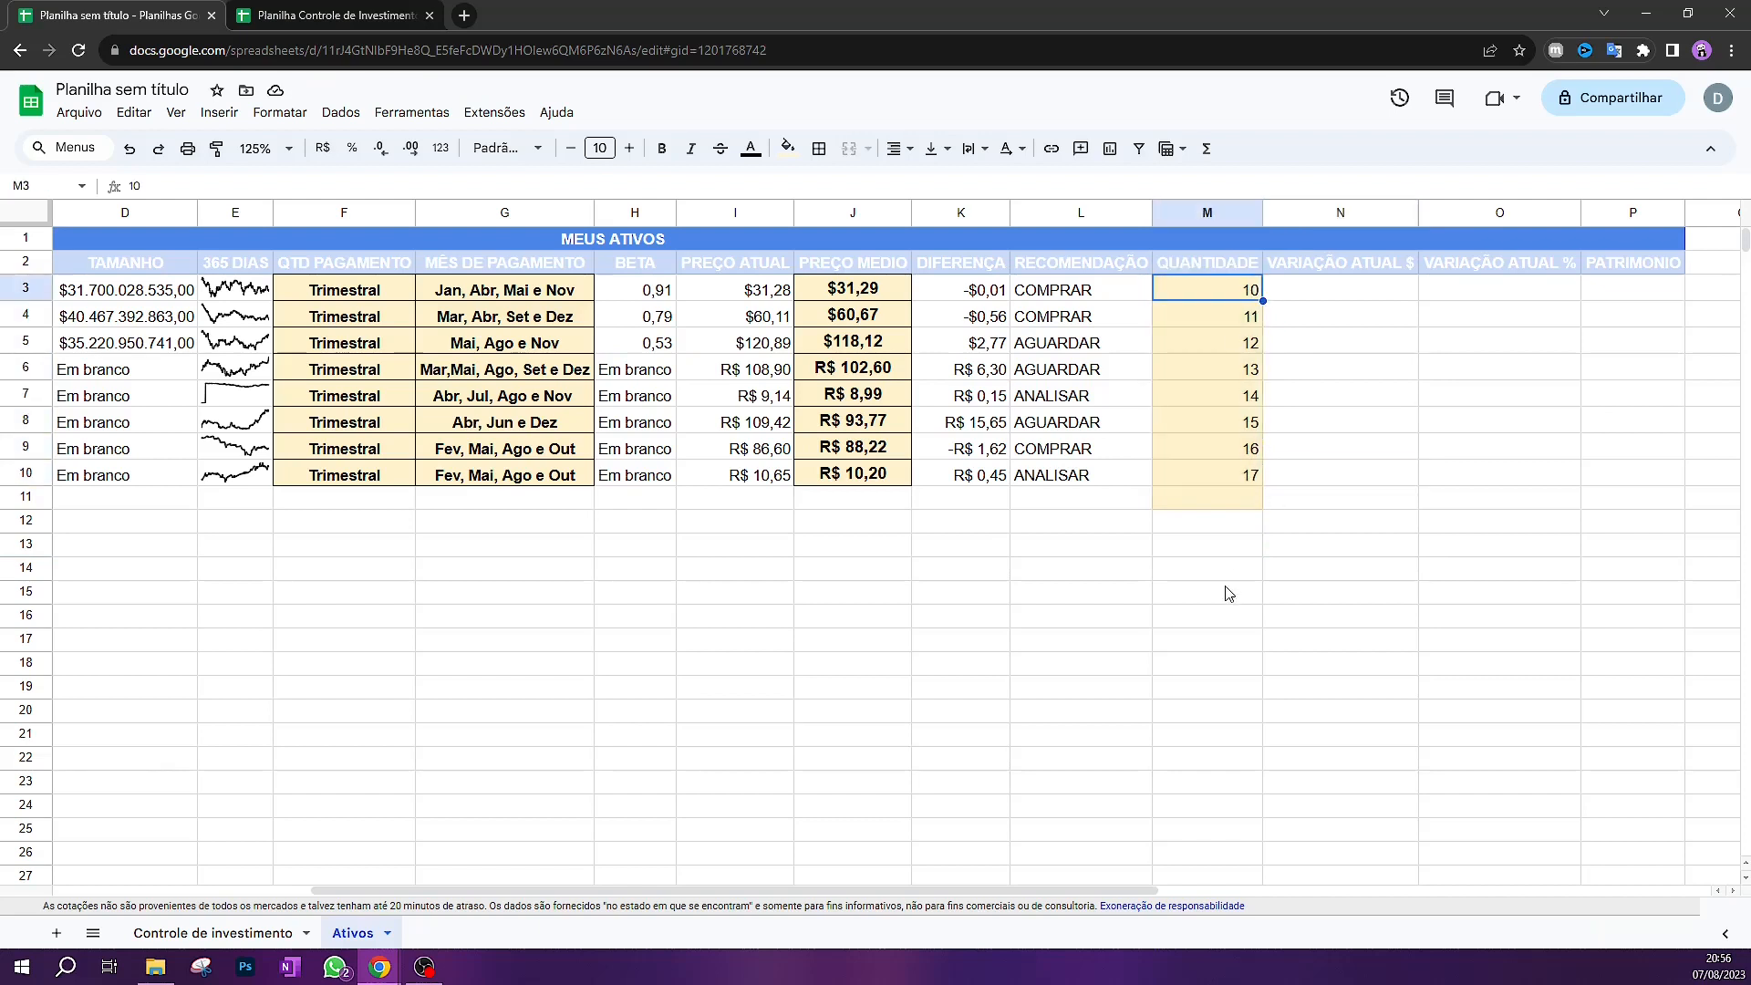
left_click(1246, 317)
left_click(1251, 343)
left_click(1258, 368)
left_click(1254, 400)
left_click(1256, 425)
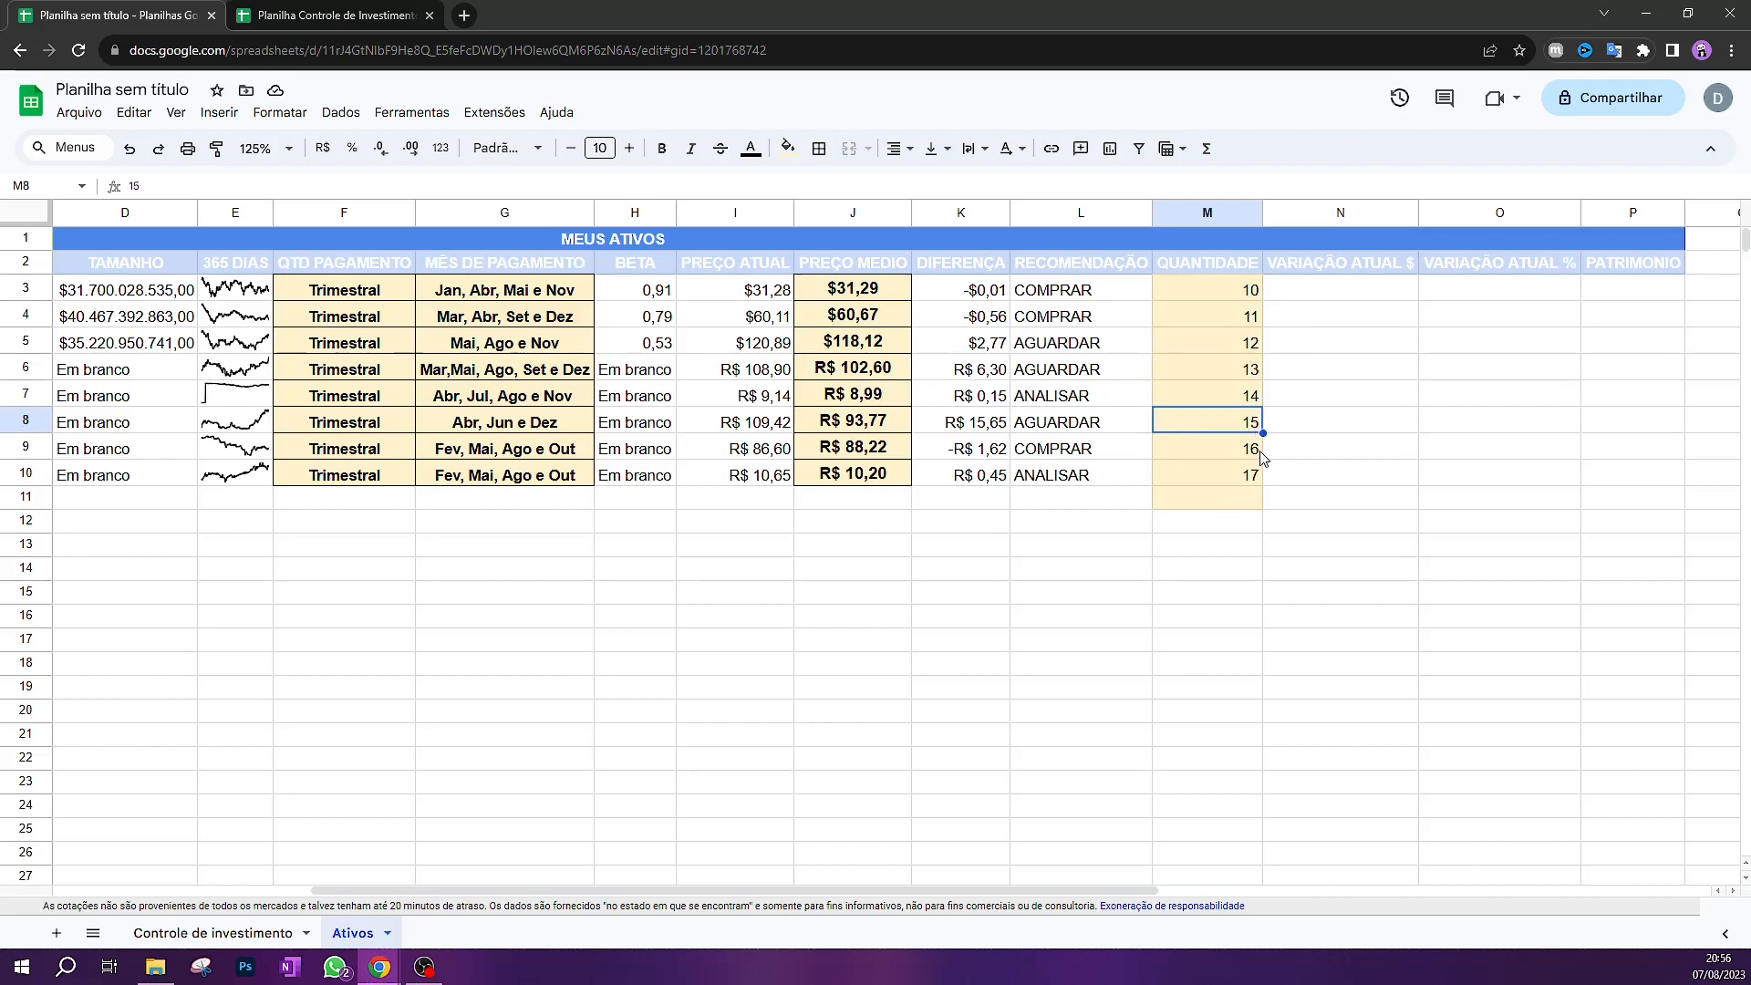
left_click(1259, 450)
left_click(1256, 476)
Switch to the Planilha Controle de Investimento spreadsheet and copy the VARIAÇÃO ATUAL $ formula from N3 of its Ativos sheet
left_click(1334, 273)
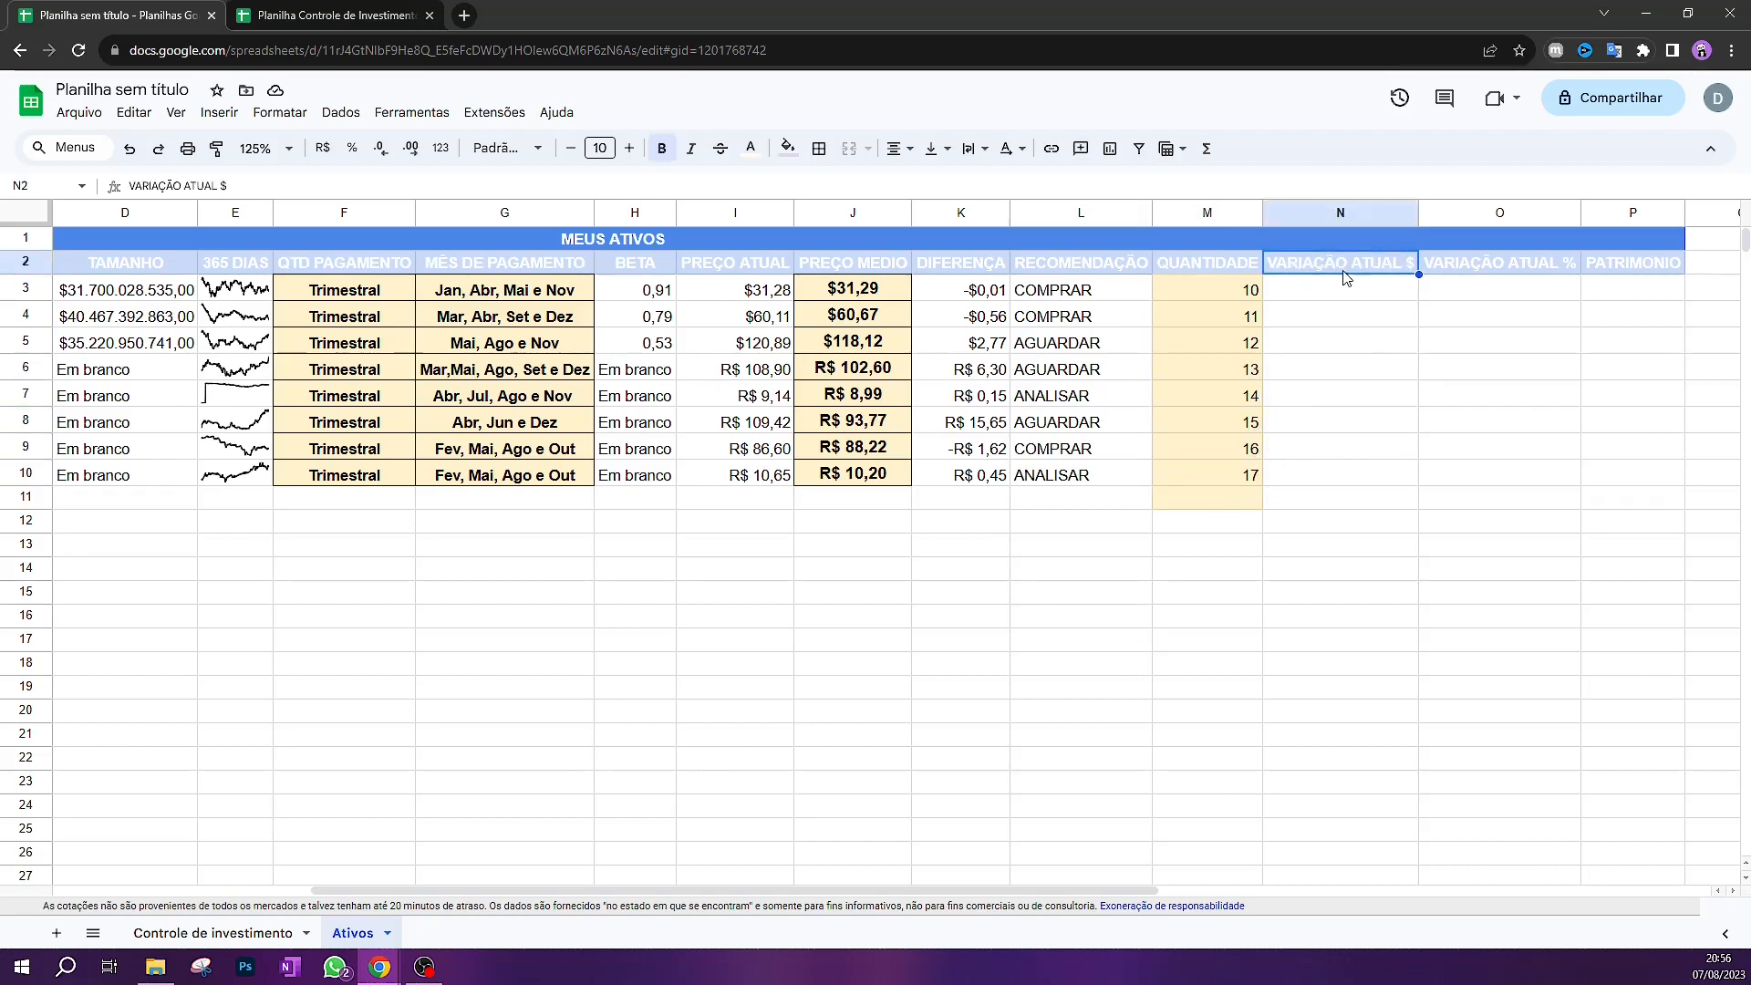
key("ctrl+Tab")
left_click(1577, 493)
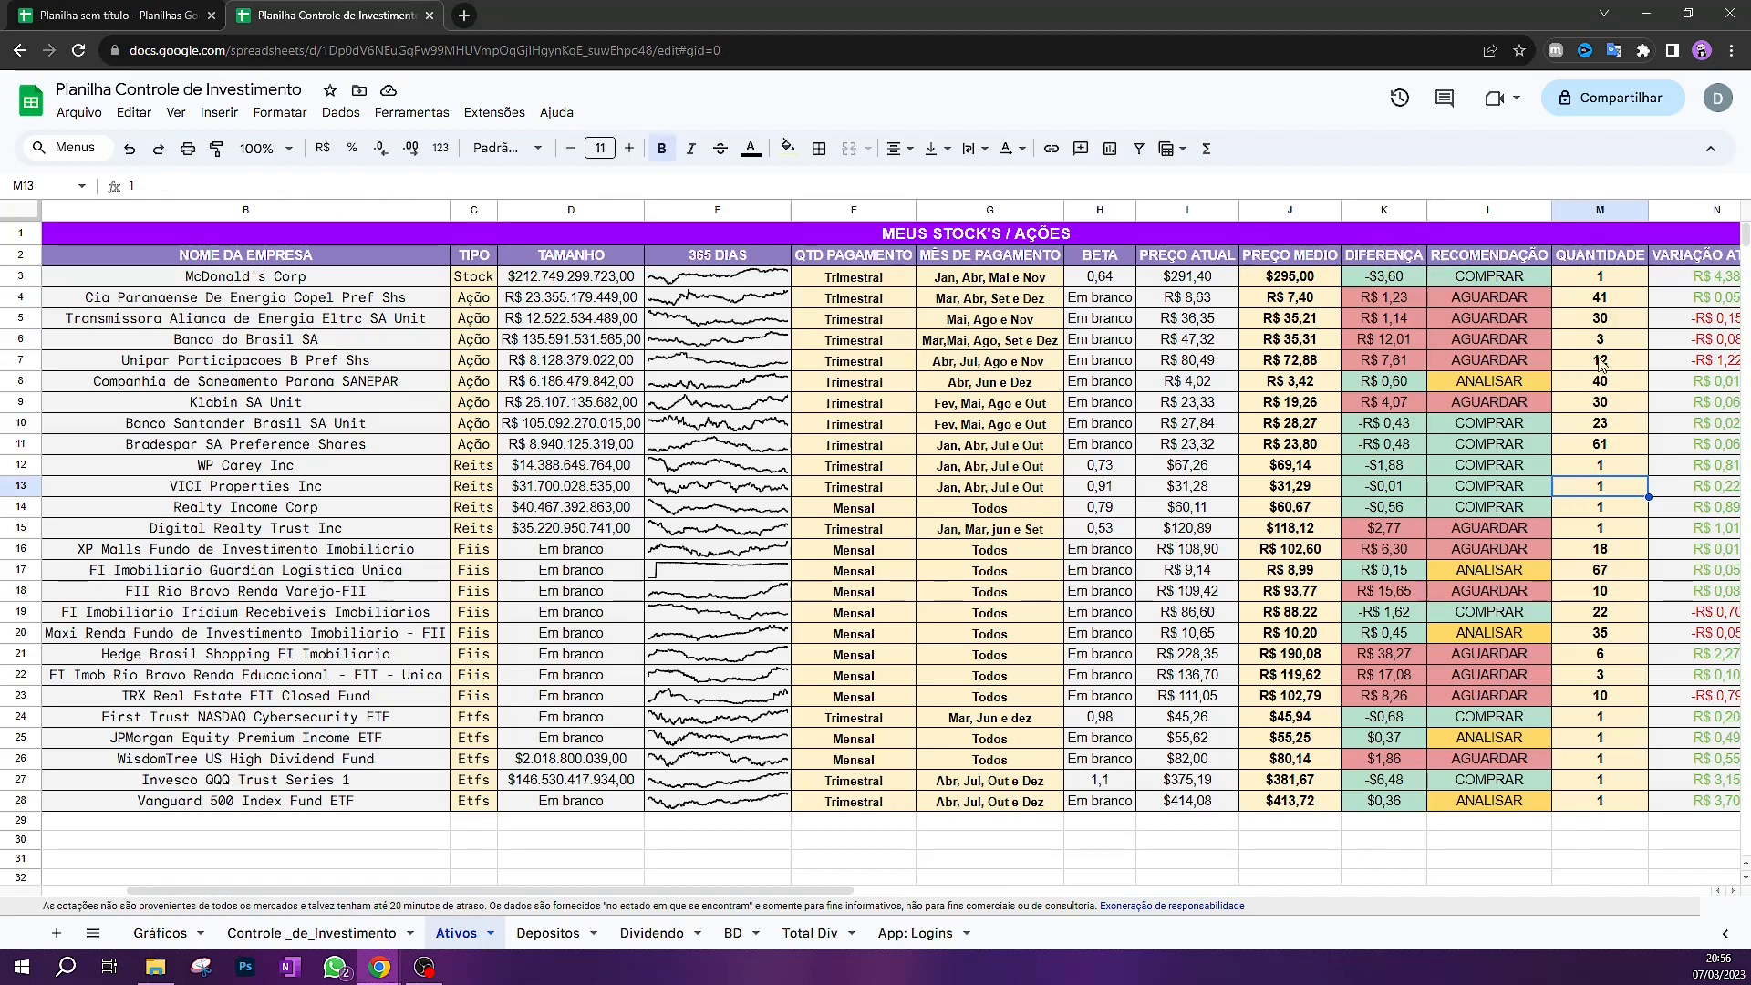
left_click_drag(731, 897, 913, 896)
double_click(1220, 276)
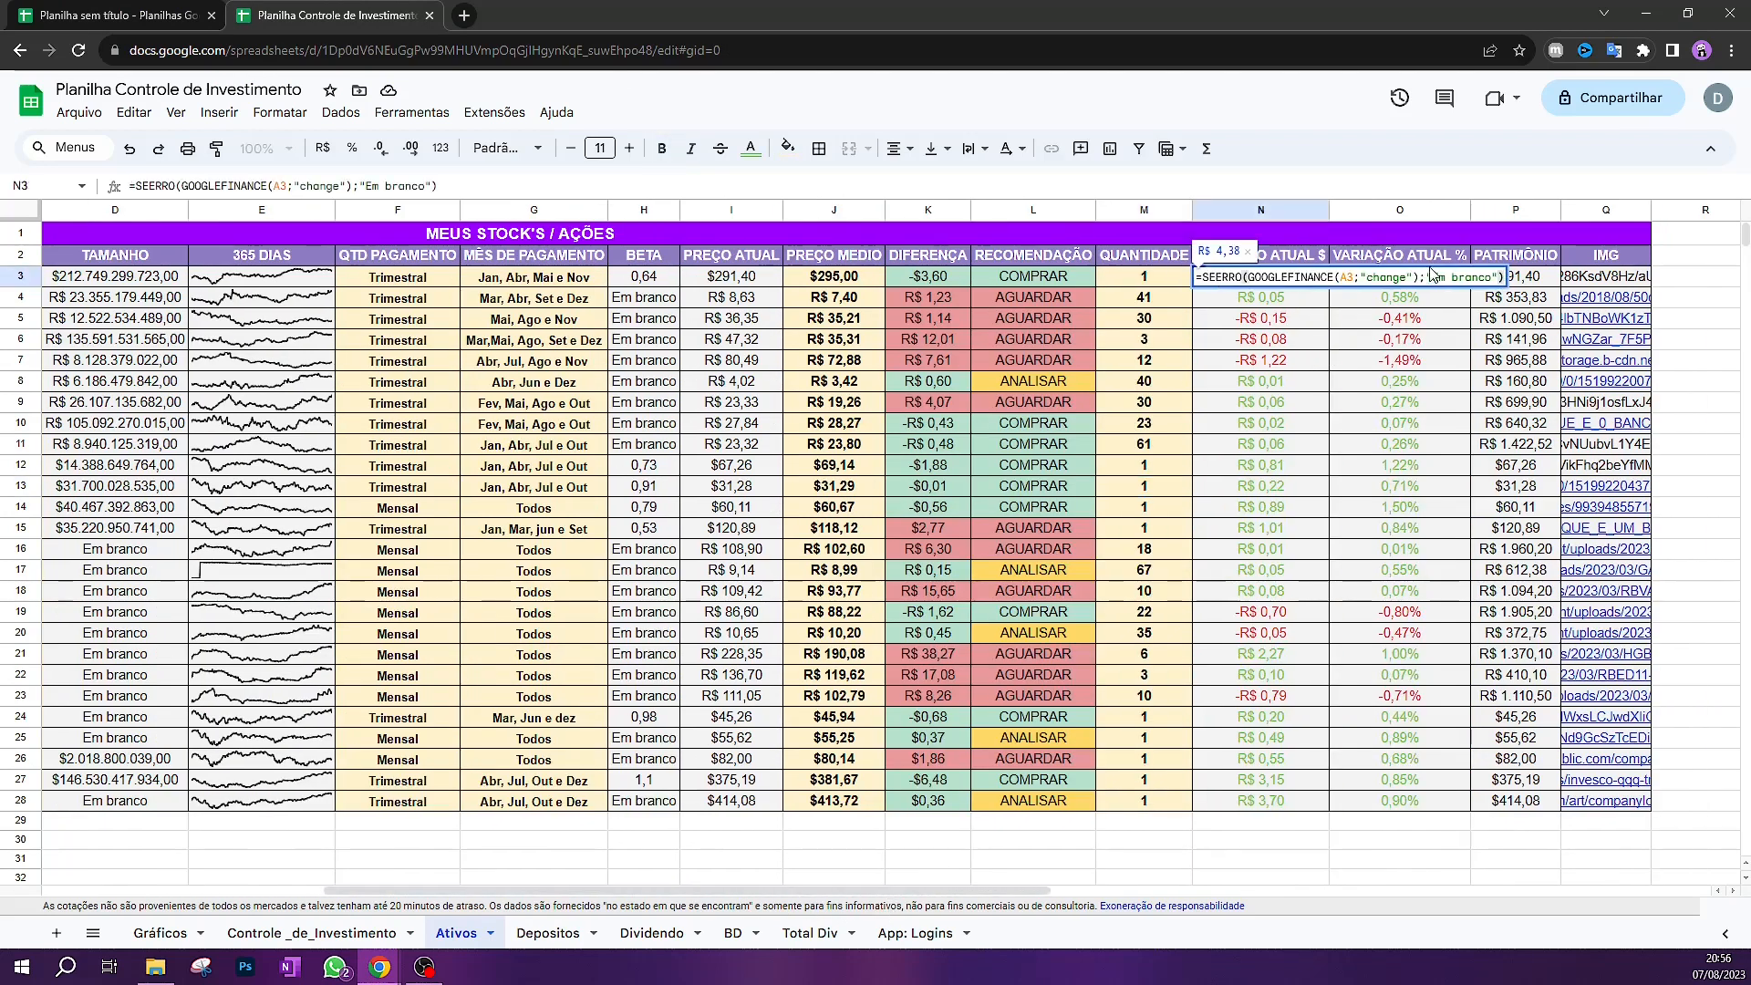
left_click_drag(1503, 276, 1172, 277)
key("ctrl+c")
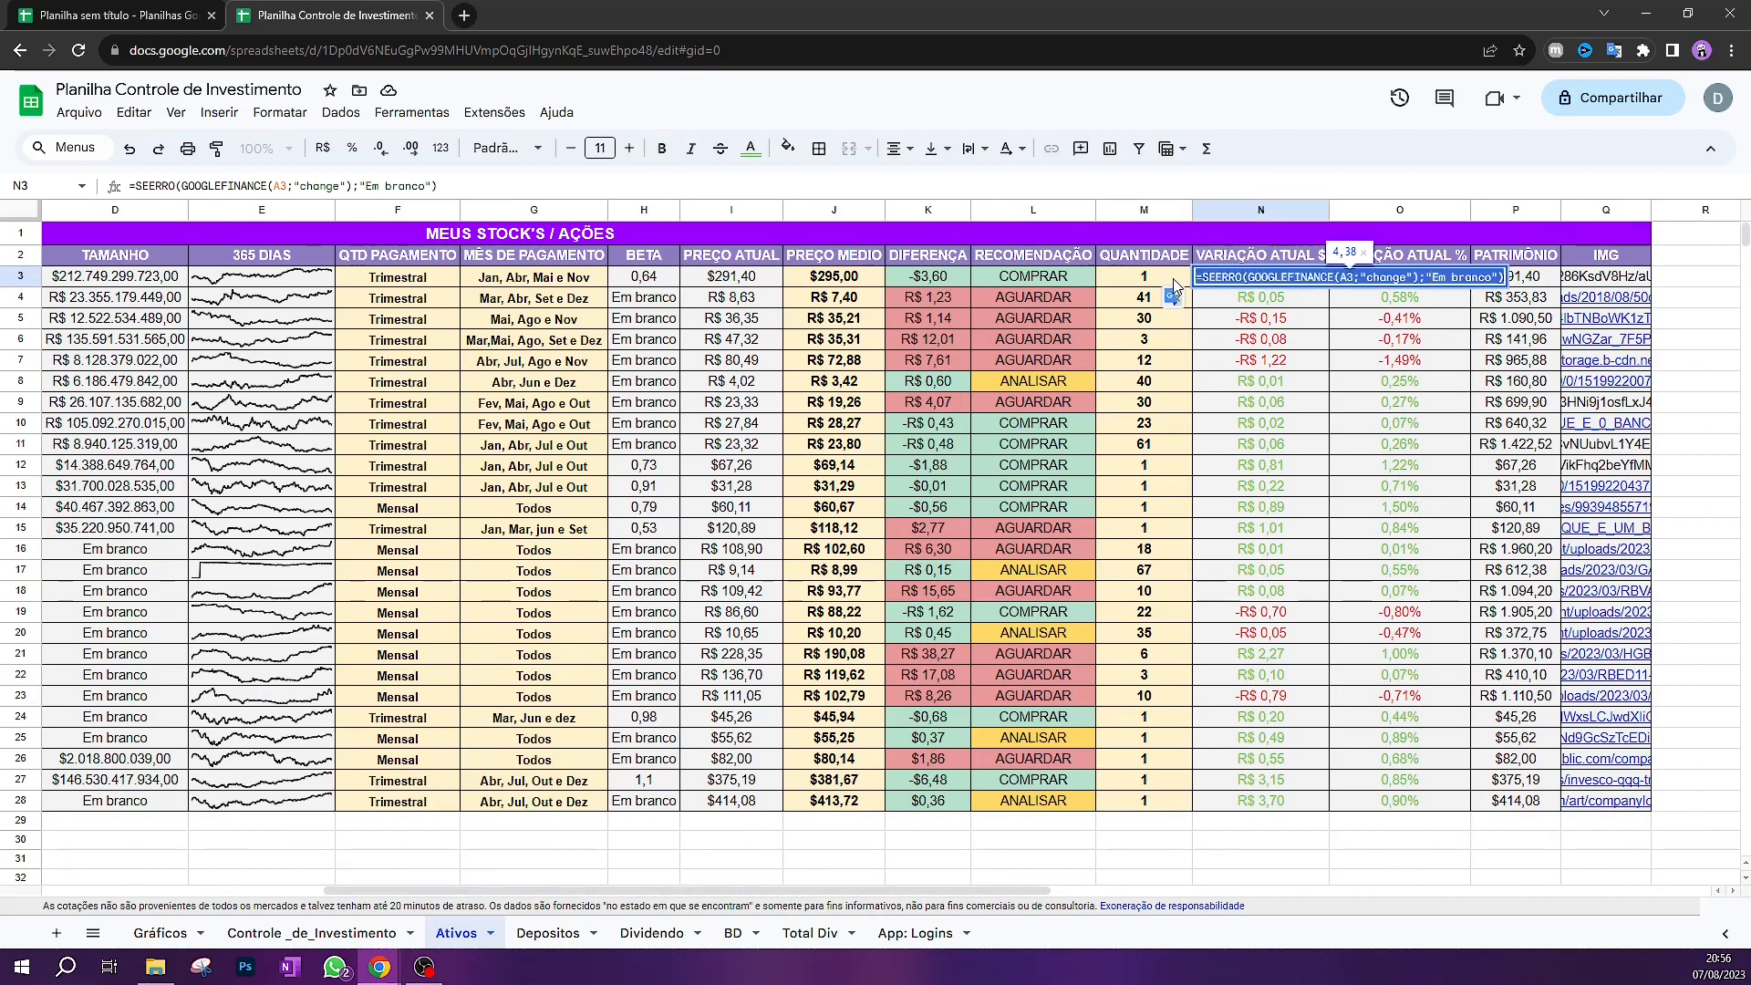
Return to the untitled spreadsheet, enter =SEERRO(GOOGLEFINANCE(A3;"change");"Em branco") in N3 and fill it down through N11
key("ctrl+Tab")
double_click(1339, 298)
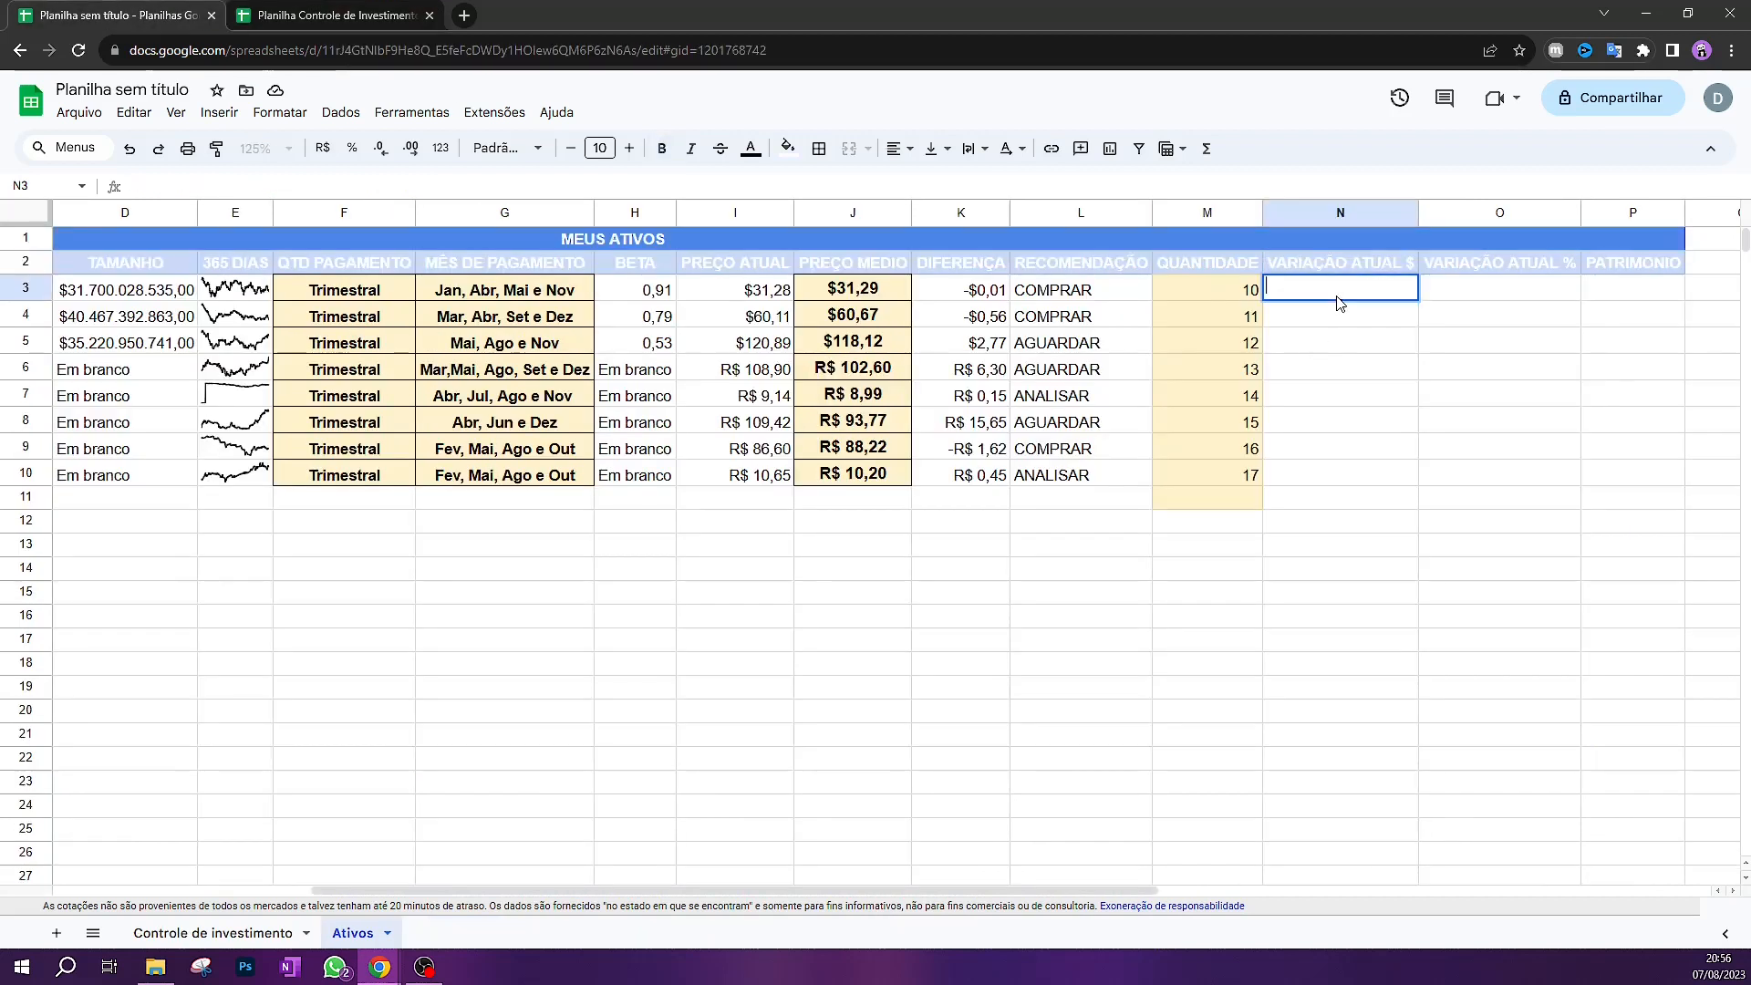
key("ctrl+v")
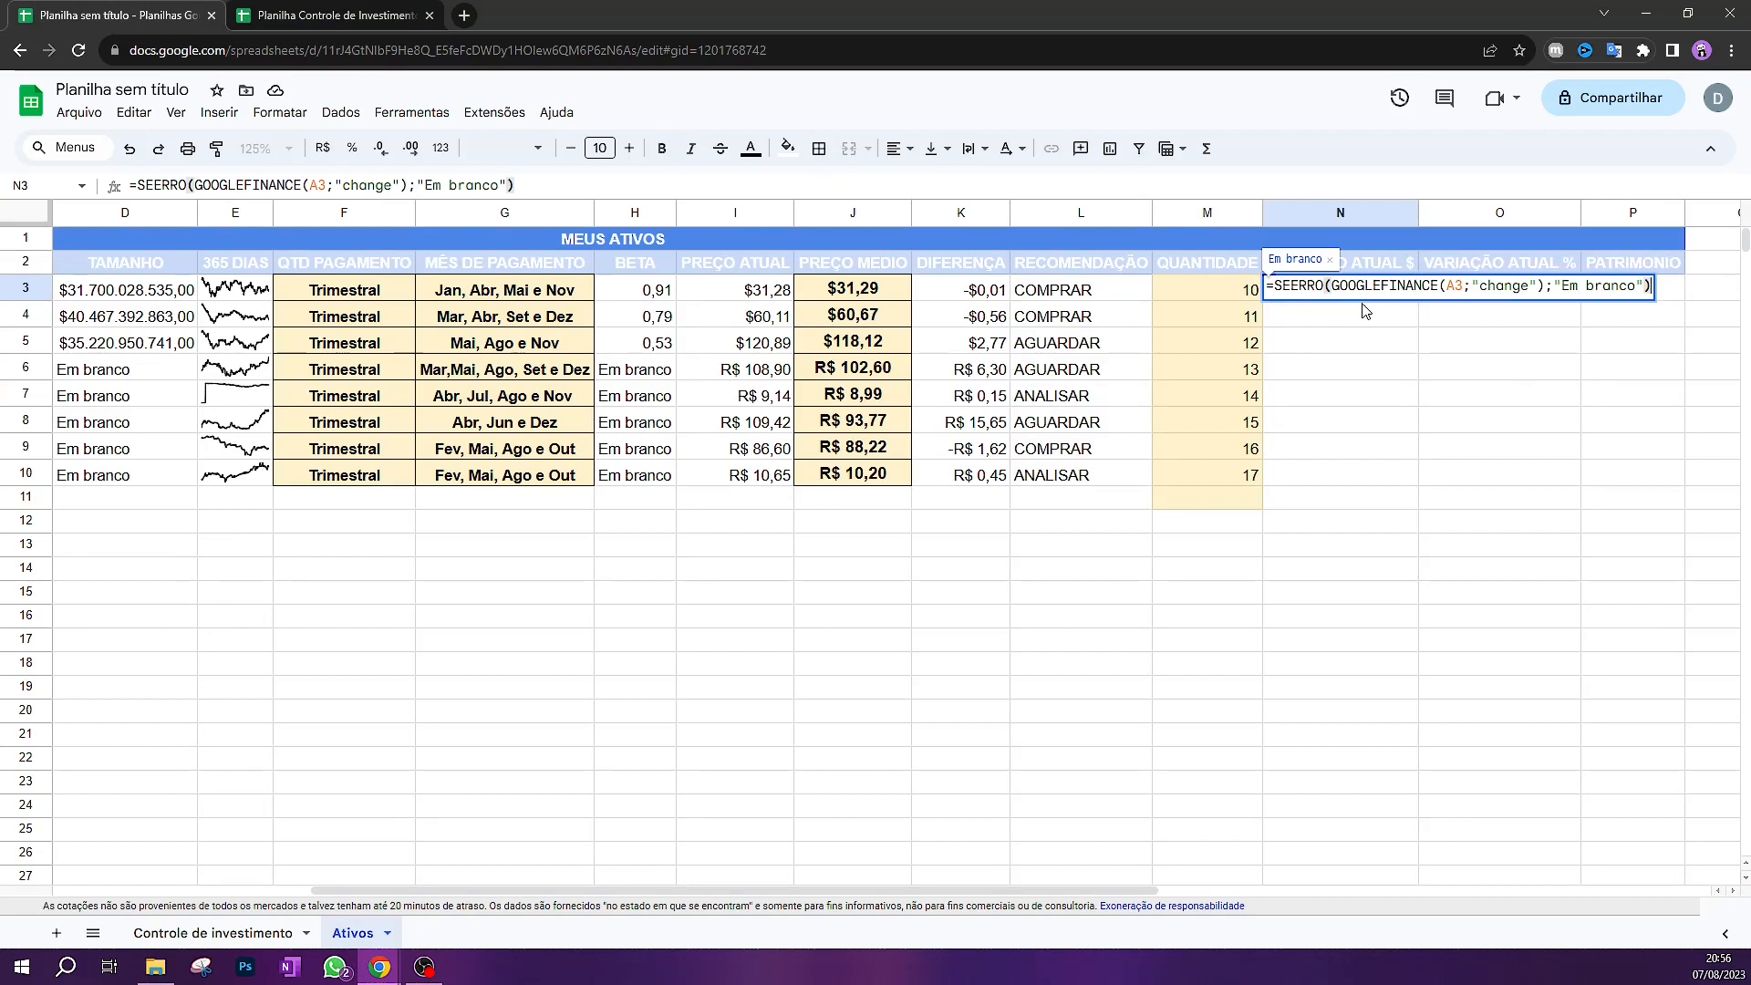
key("Return")
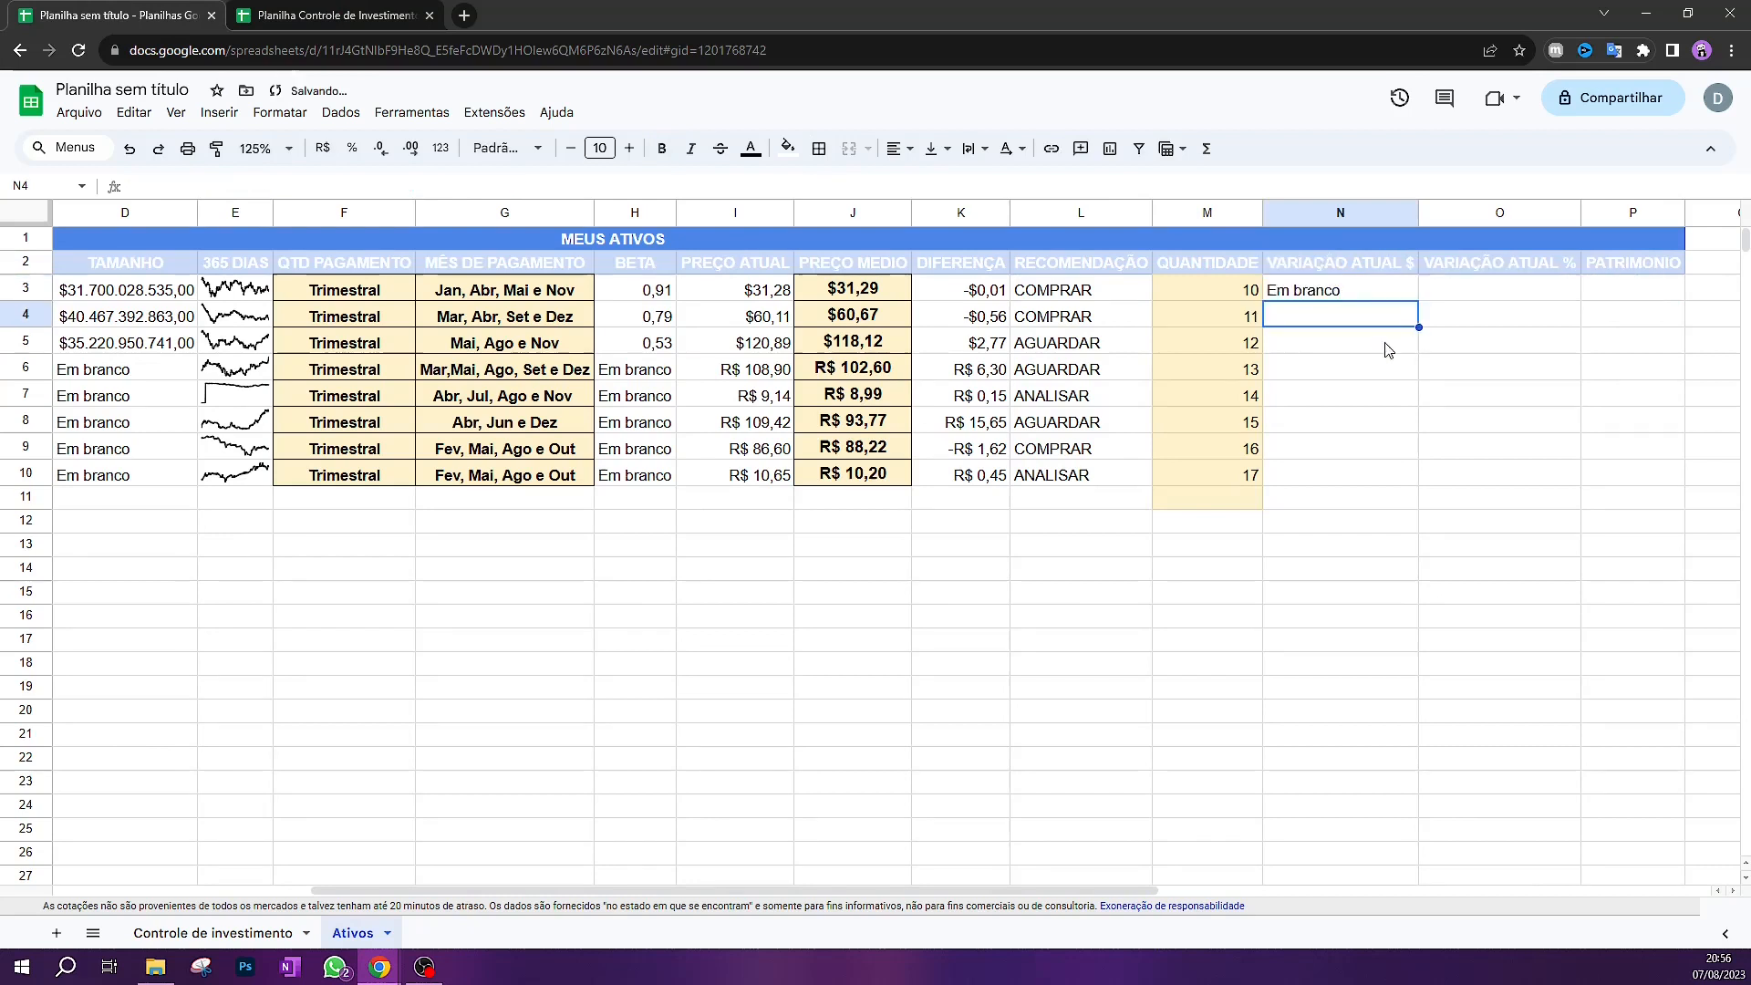
key("Up")
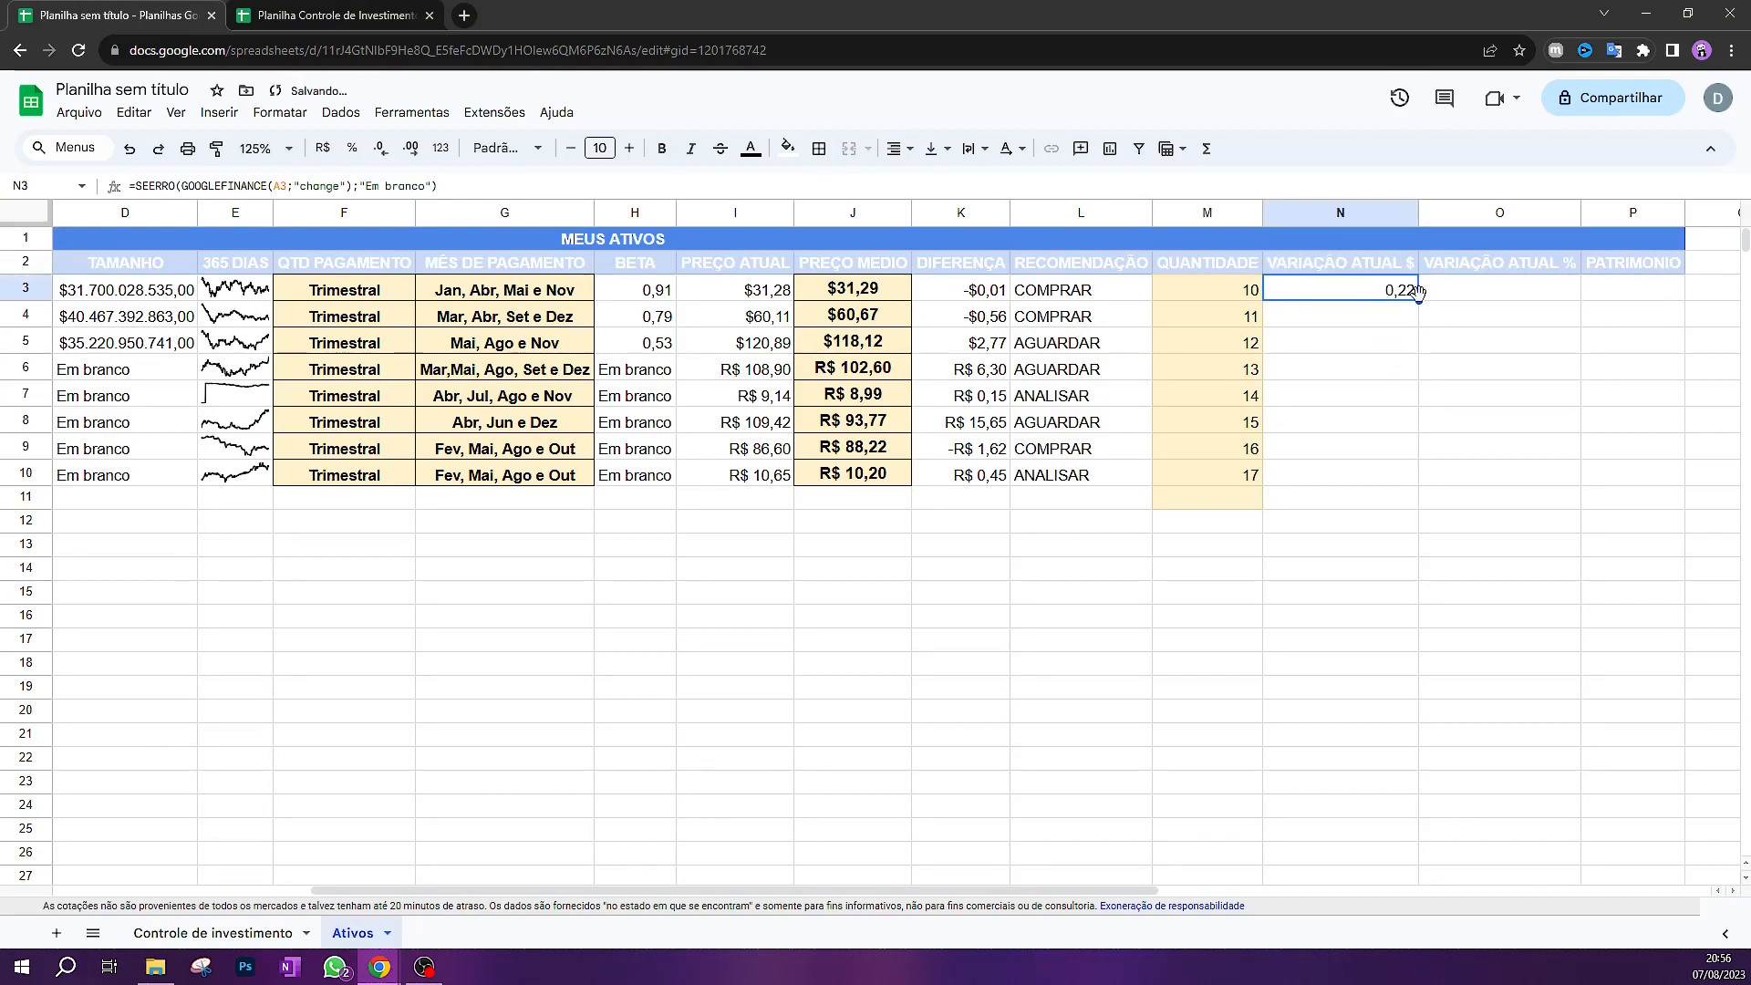
left_click_drag(1419, 301, 1376, 503)
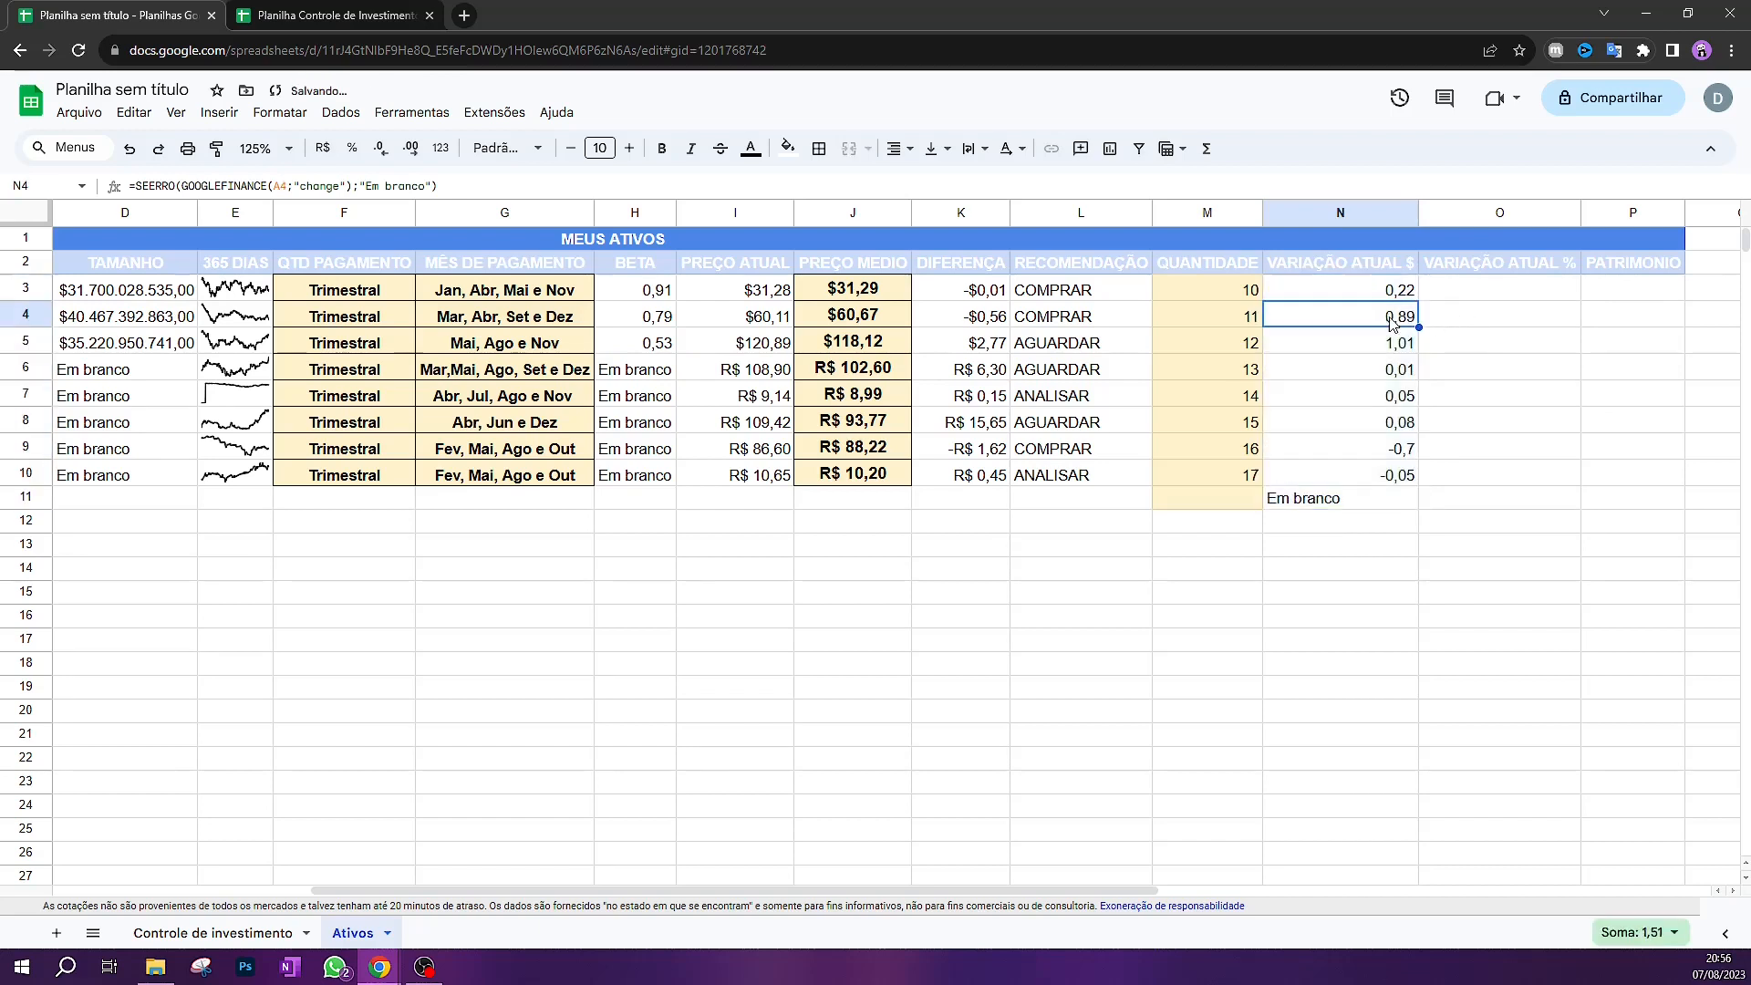
Format the VARIAÇÃO ATUAL $ values in N3:N5 as US dollars
left_click(1379, 322)
left_click_drag(1409, 292, 1356, 350)
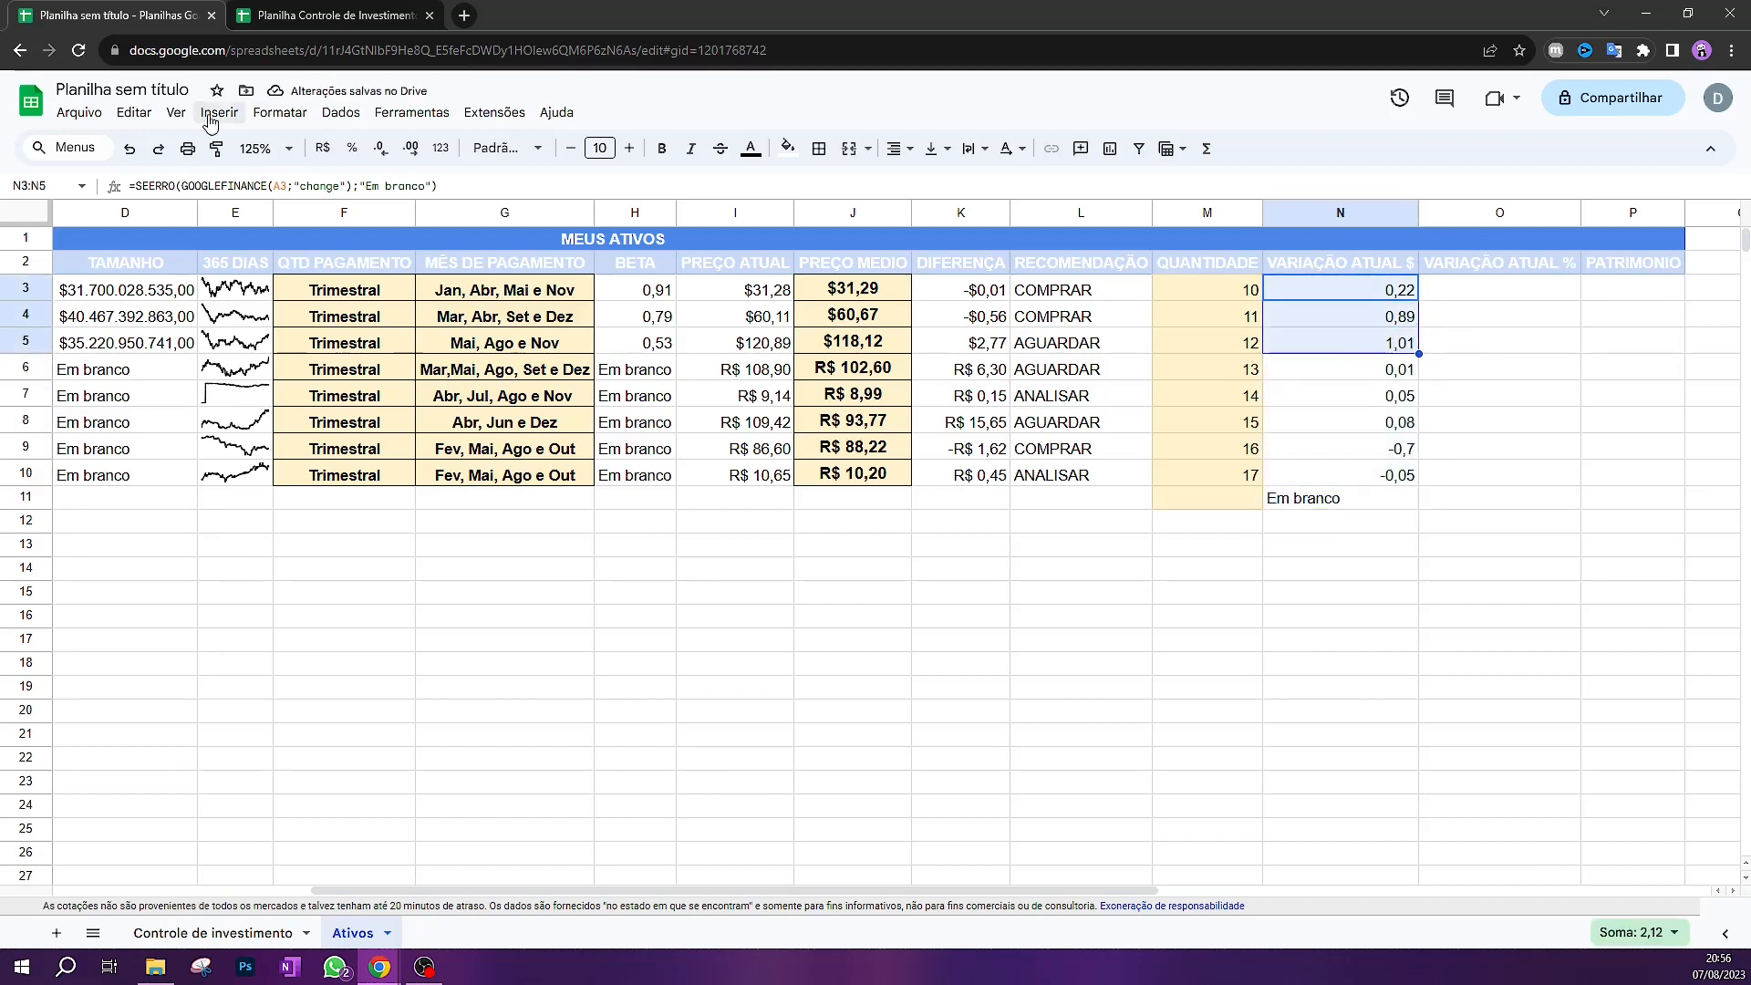
left_click(280, 112)
mouse_move(401, 191)
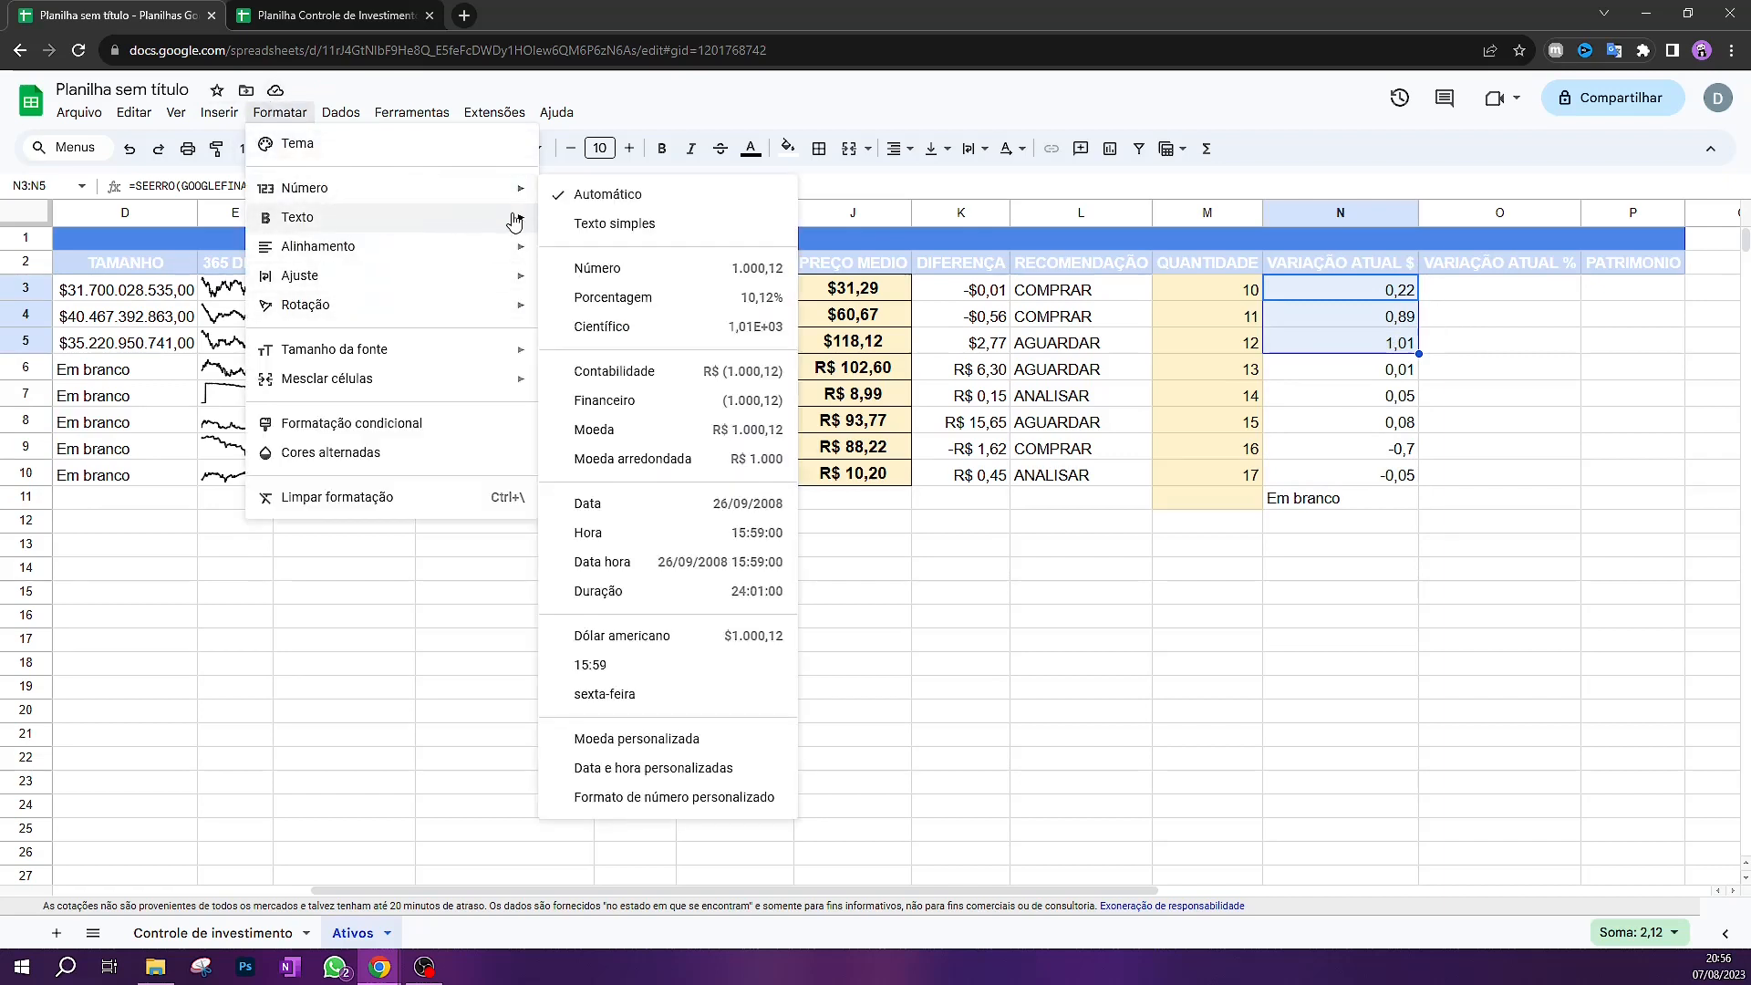
left_click(711, 739)
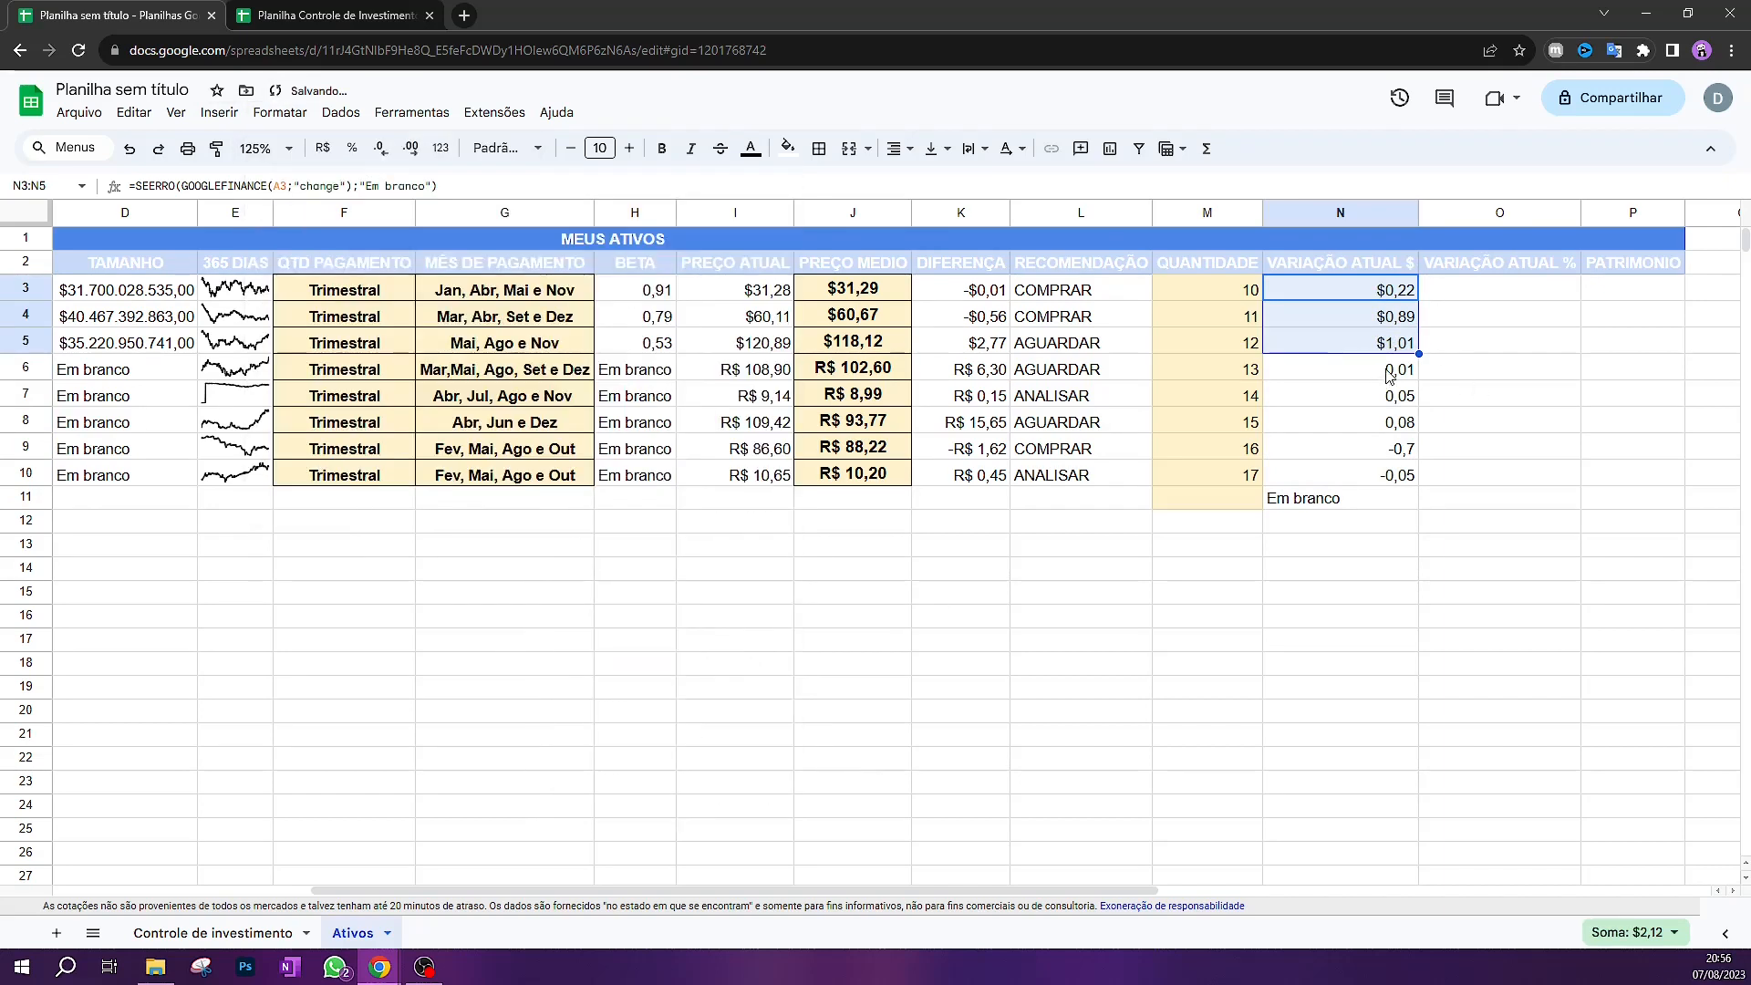
Format the VARIAÇÃO ATUAL $ values in N6:N10 as Brazilian reais (R$)
left_click_drag(1382, 371, 1395, 476)
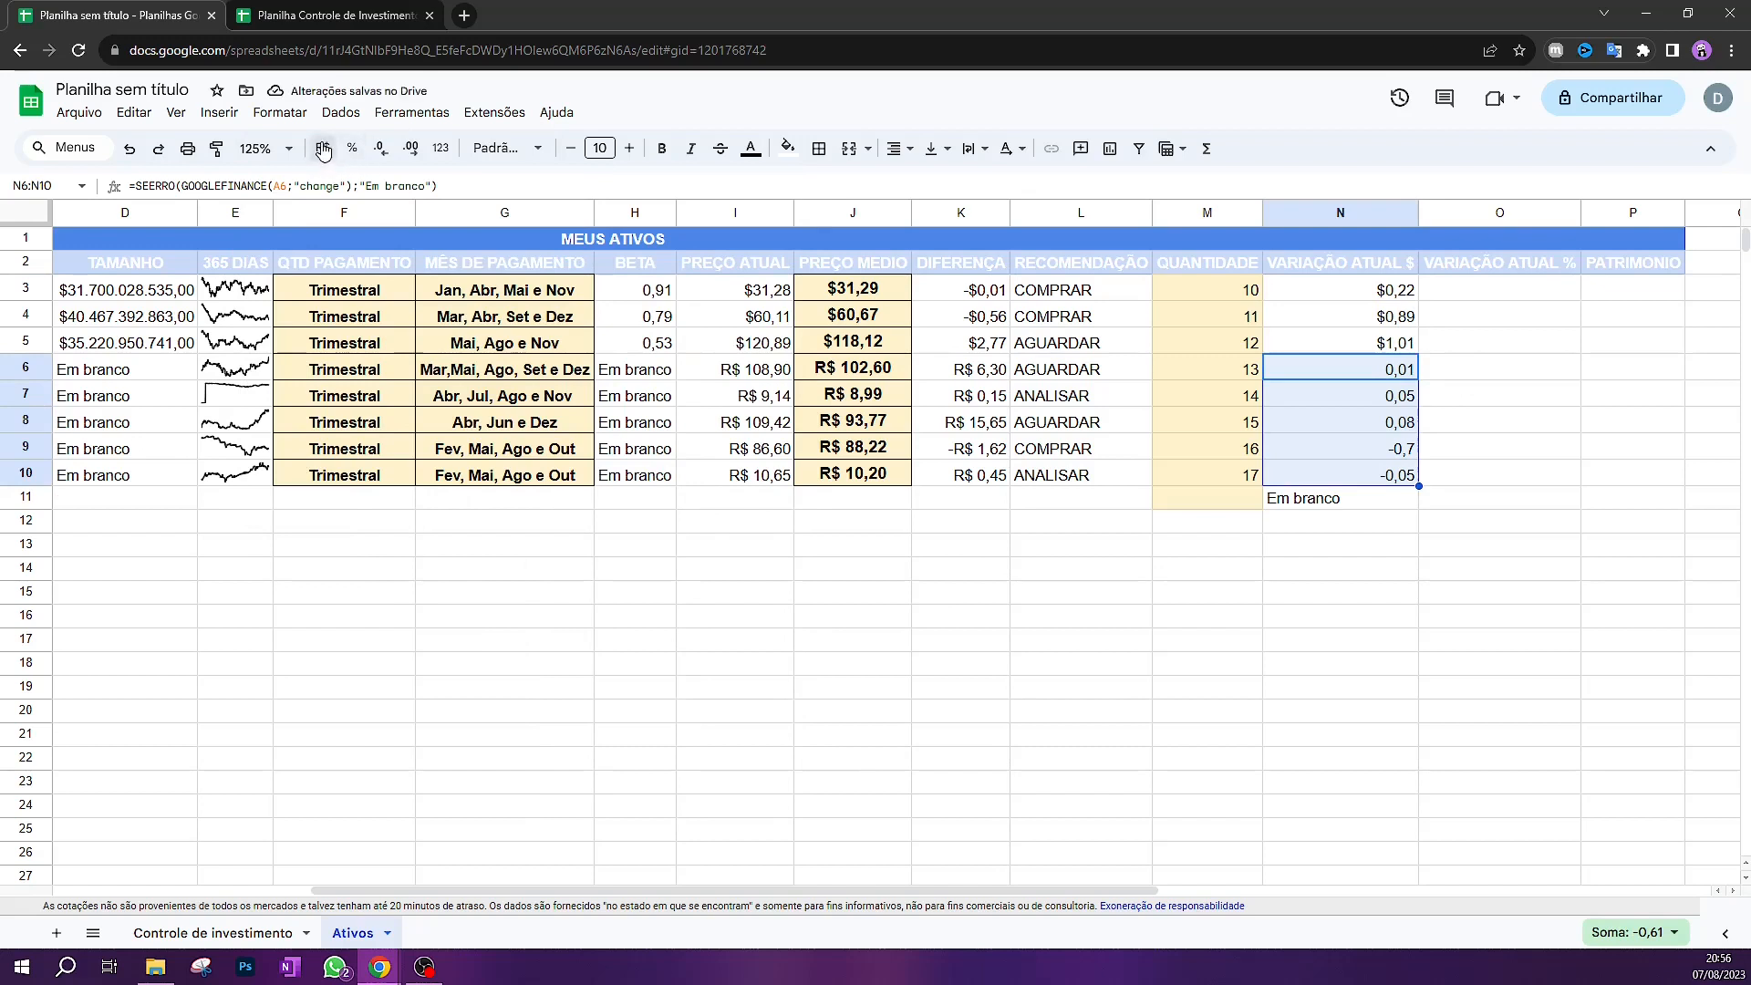
left_click(322, 148)
left_click(1317, 610)
left_click(1313, 567)
Delete the surplus formula in N11 and clear the leftover cream formatting from M11
left_click(1361, 501)
key("Delete")
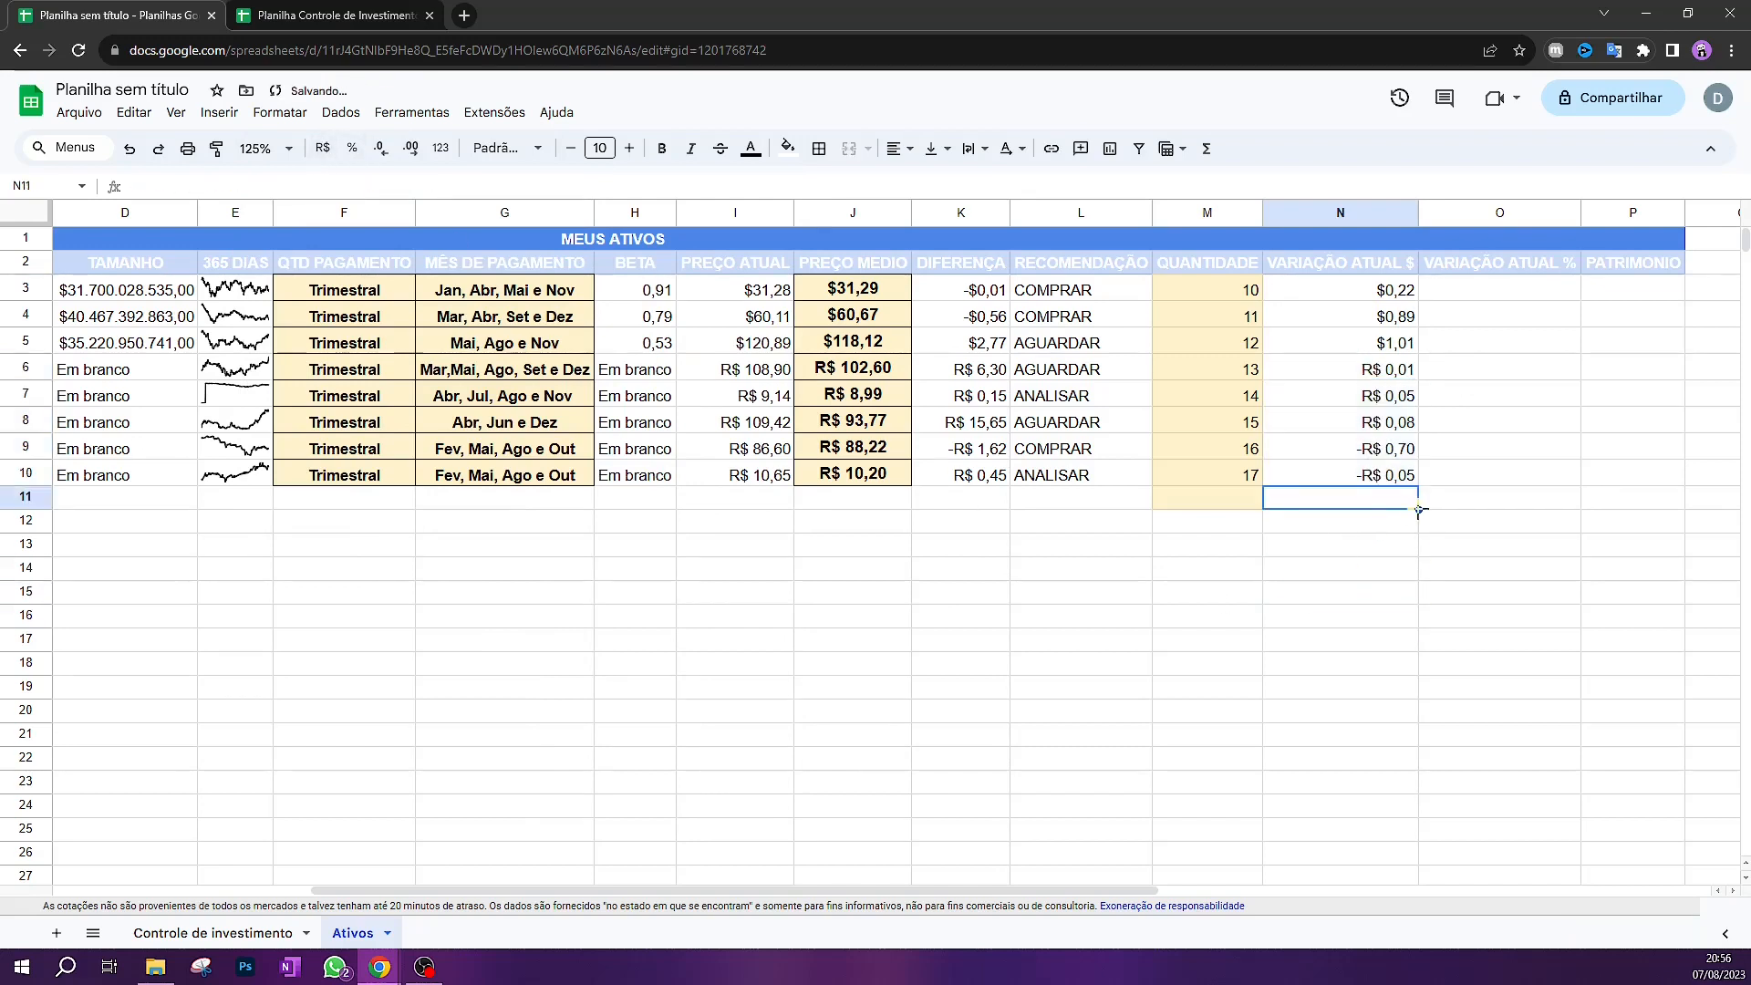
left_click(1165, 501)
key("ctrl+backslash")
left_click(1276, 547)
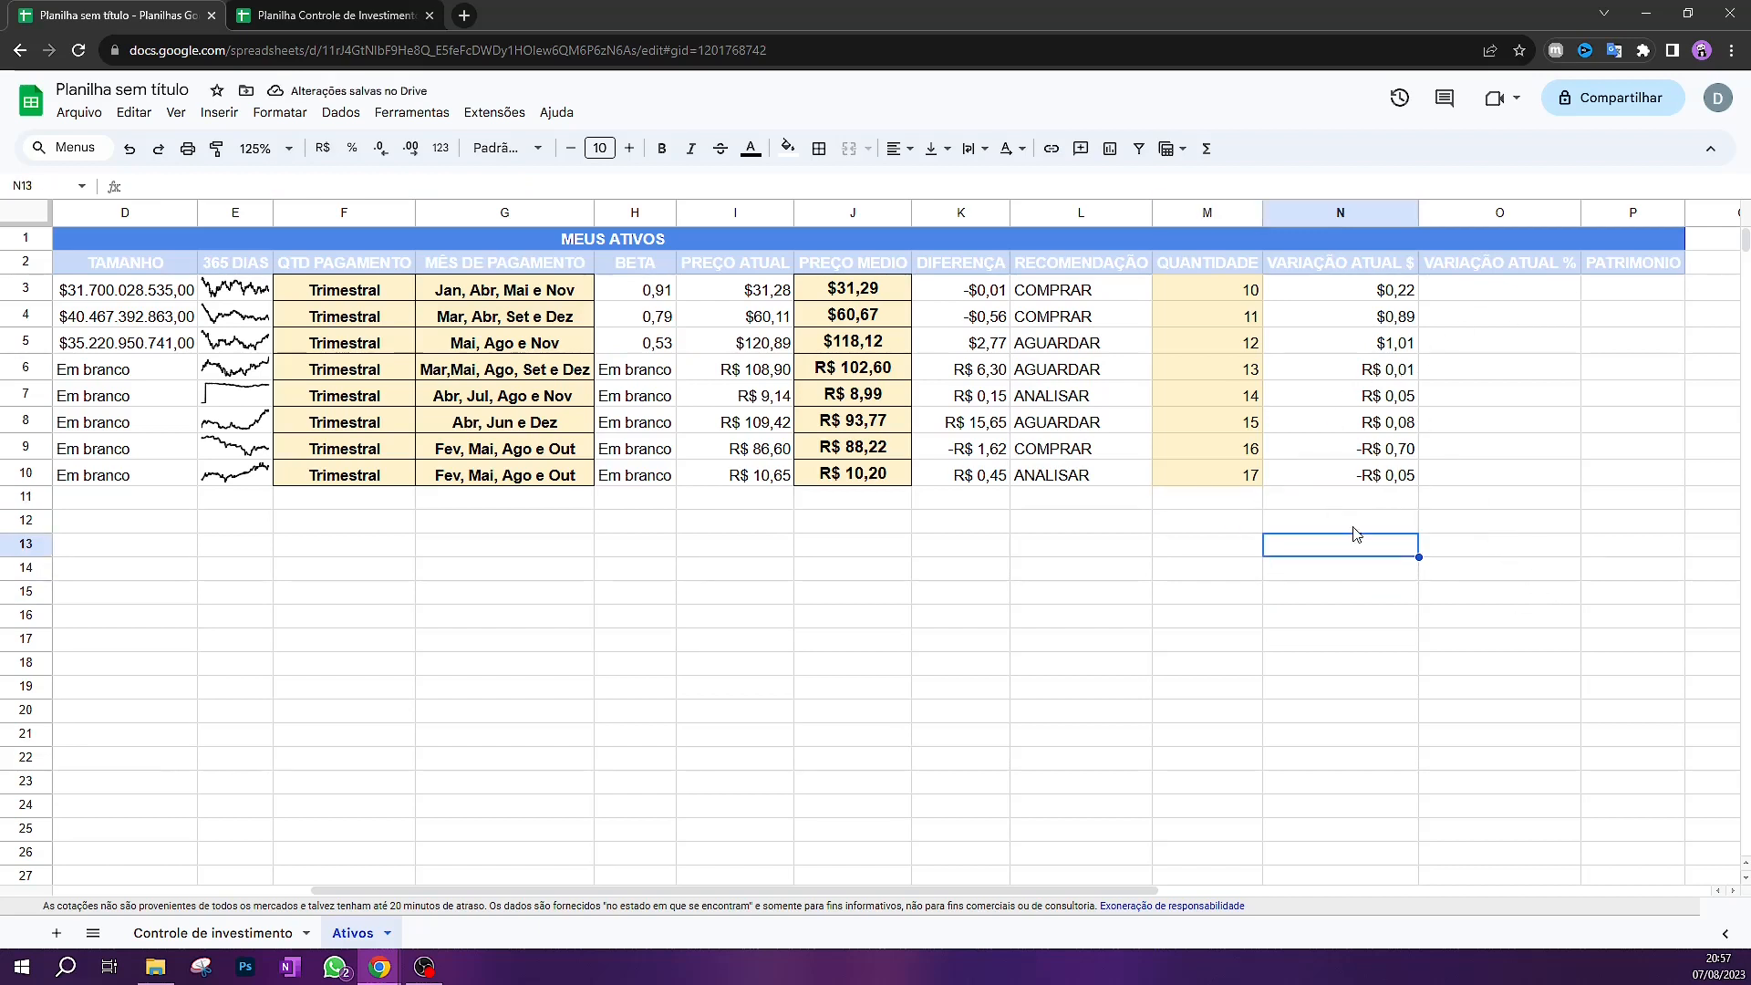
Copy the VARIAÇÃO ATUAL % formula from O3 of the Planilha Controle de Investimento spreadsheet for the empty O3 cell
double_click(1459, 288)
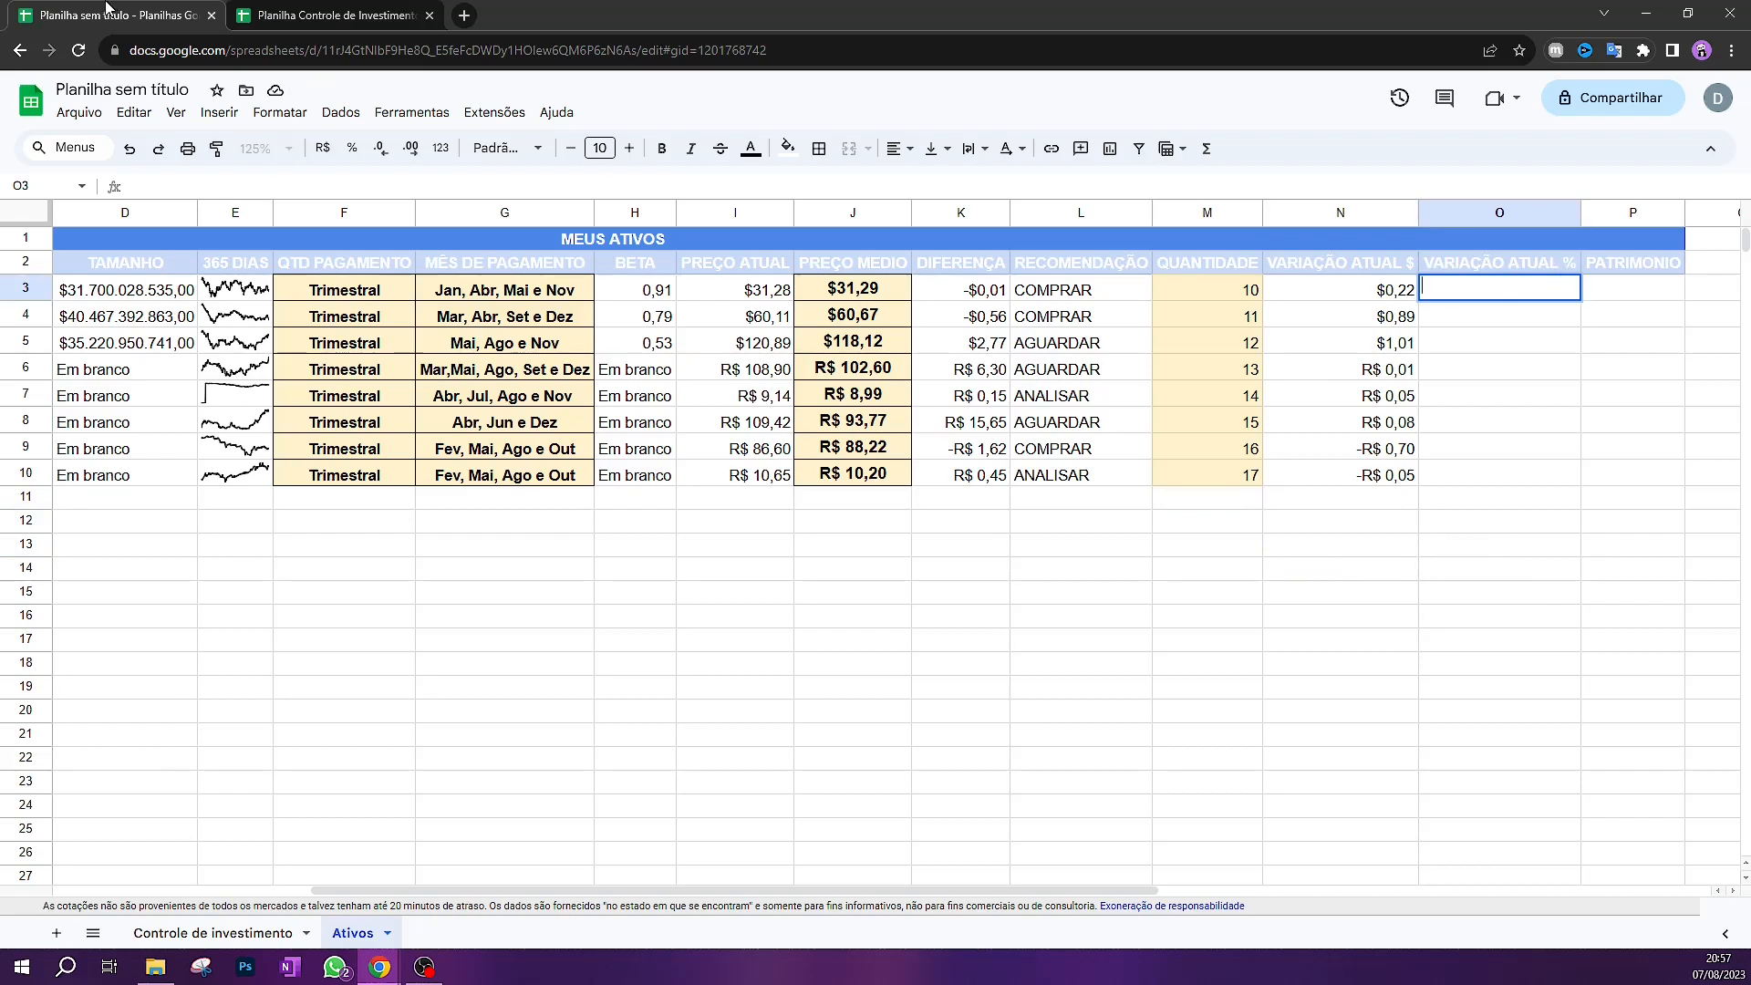
left_click(314, 12)
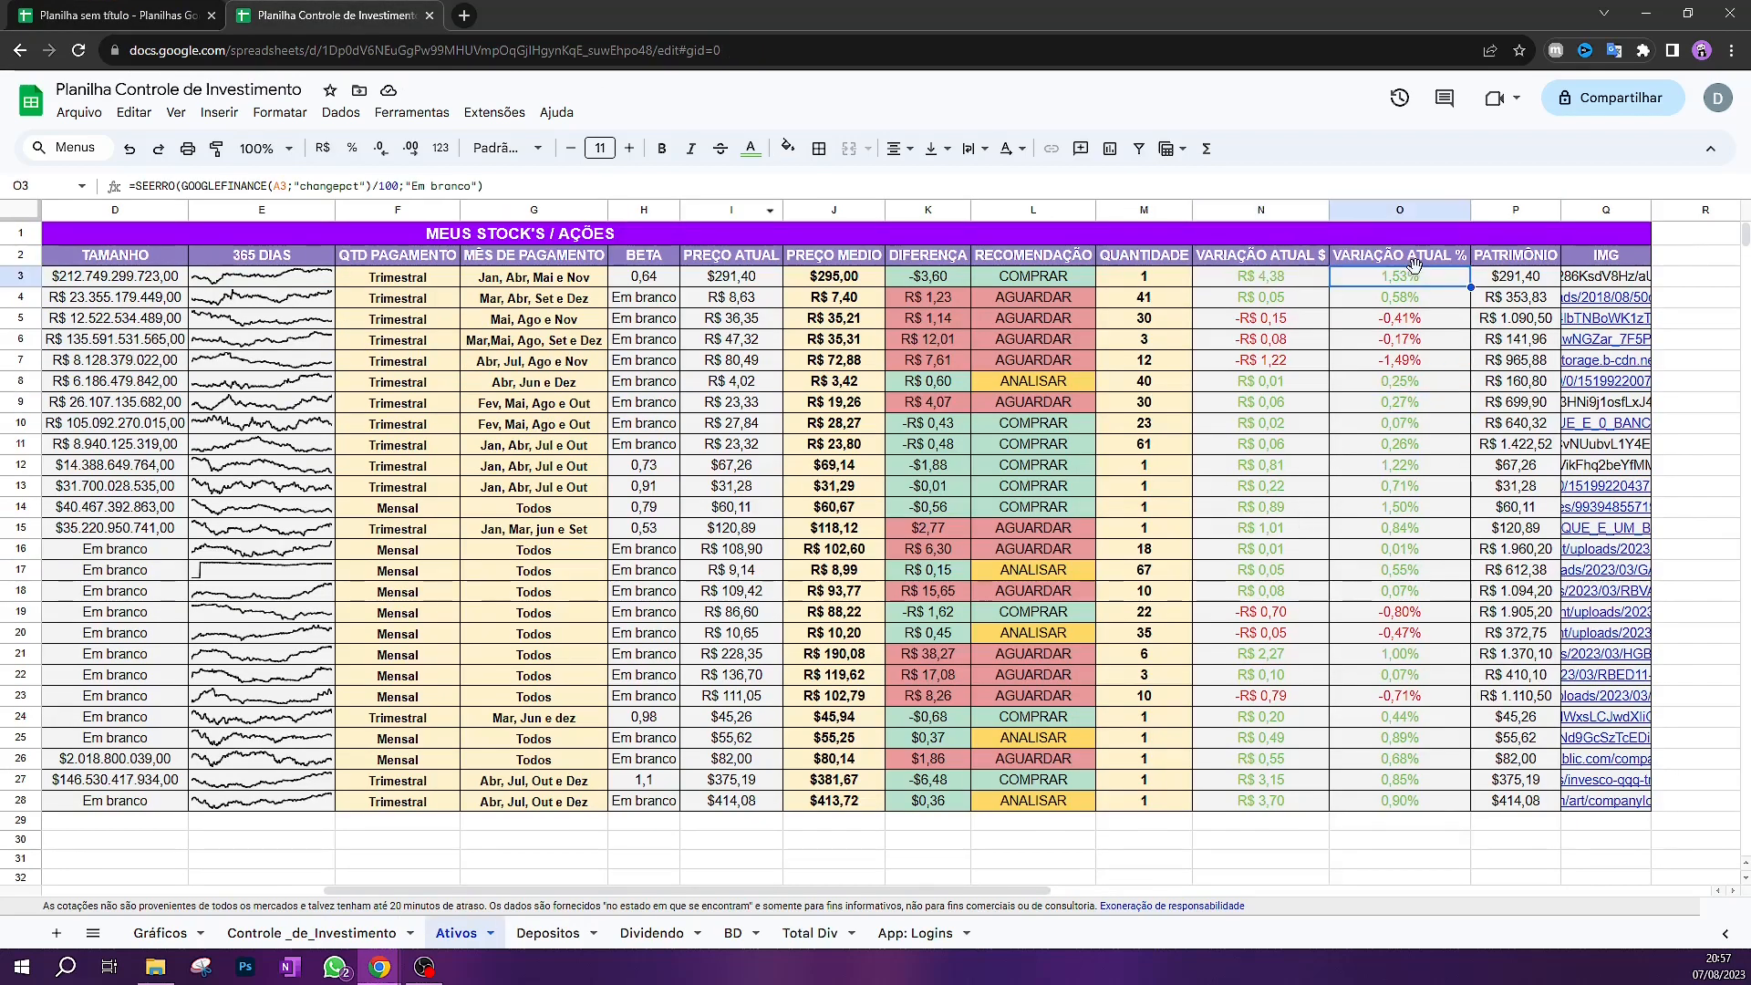
double_click(1427, 274)
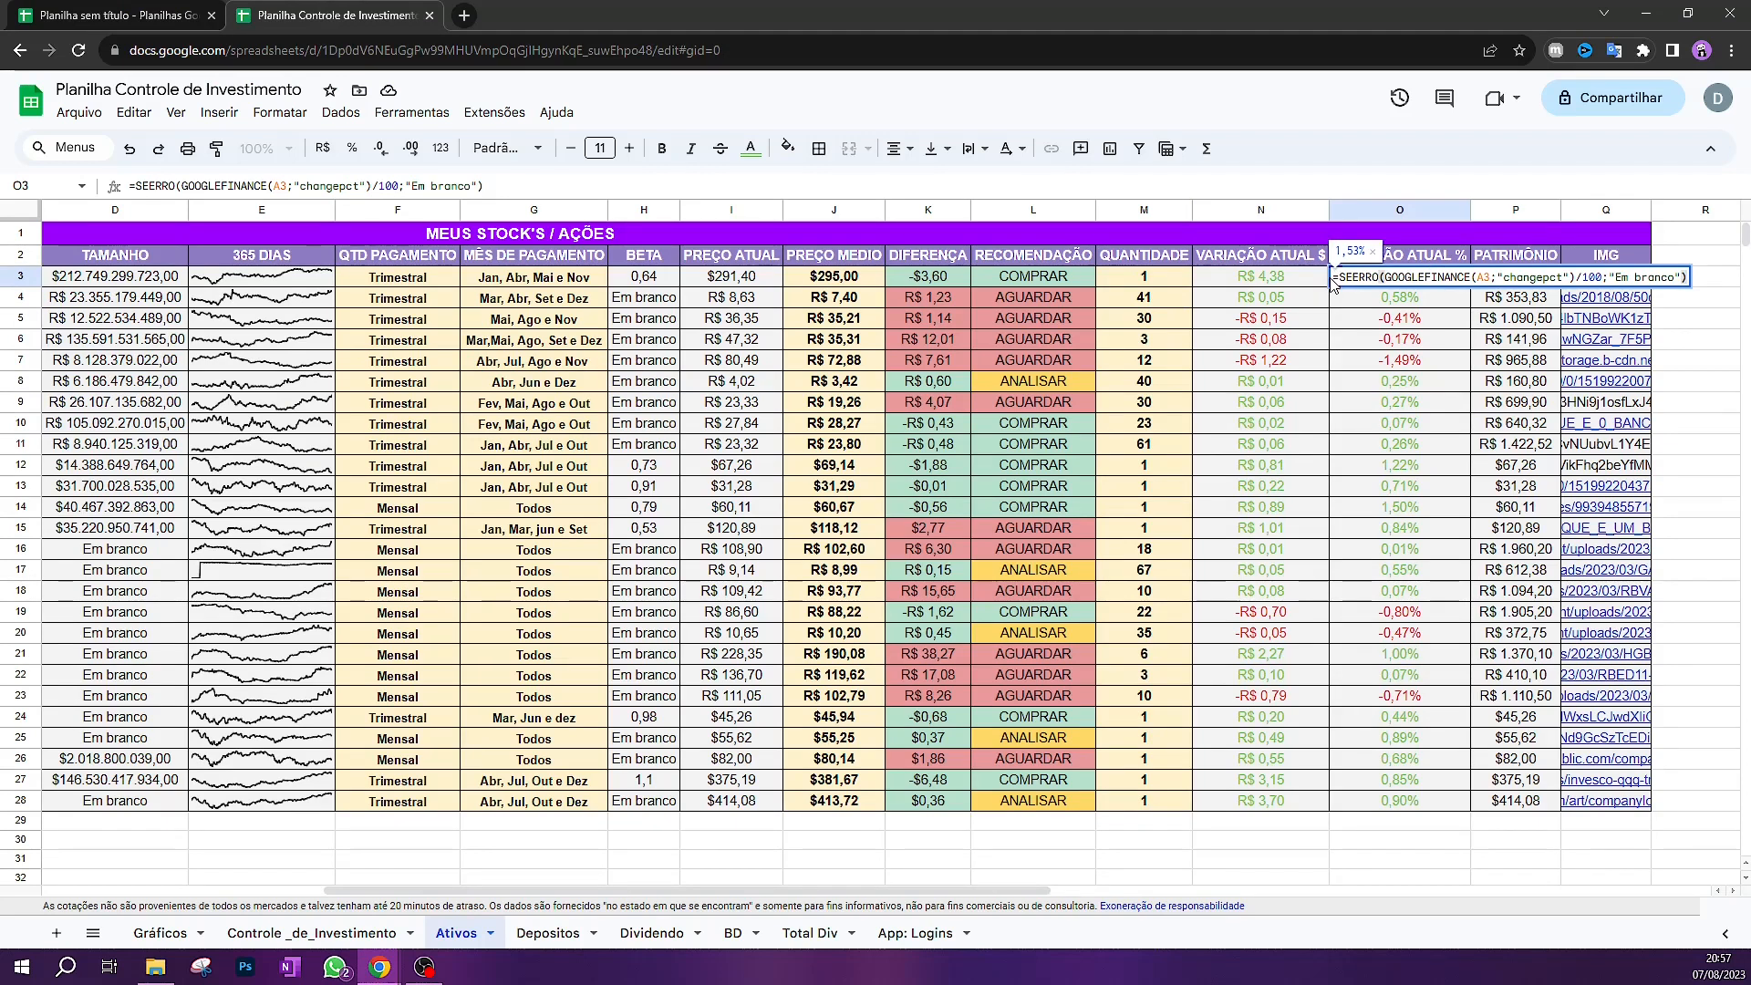
left_click_drag(1386, 276, 1247, 276)
Back in the untitled spreadsheet, enter =SEERRO(GOOGLEFINANCE(A3;"changepct")/100;"Em branco") in O3 and fill it down through O10
left_click(96, 13)
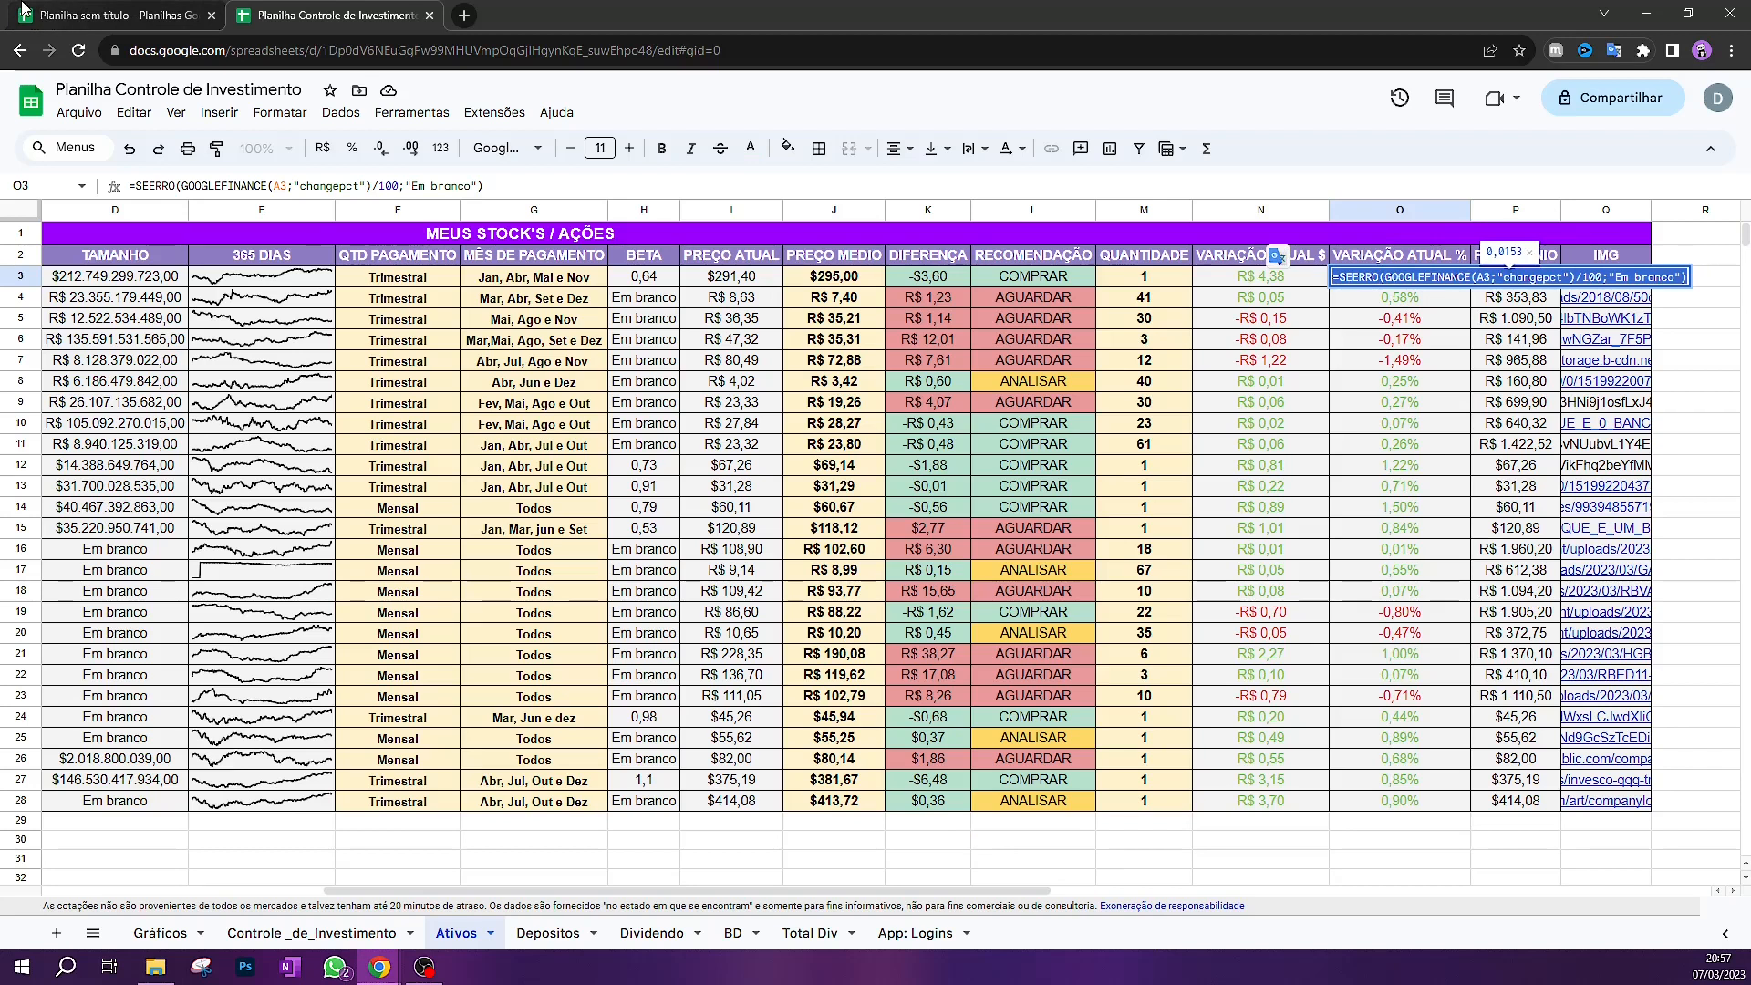
left_click(1556, 379)
left_click(1544, 294)
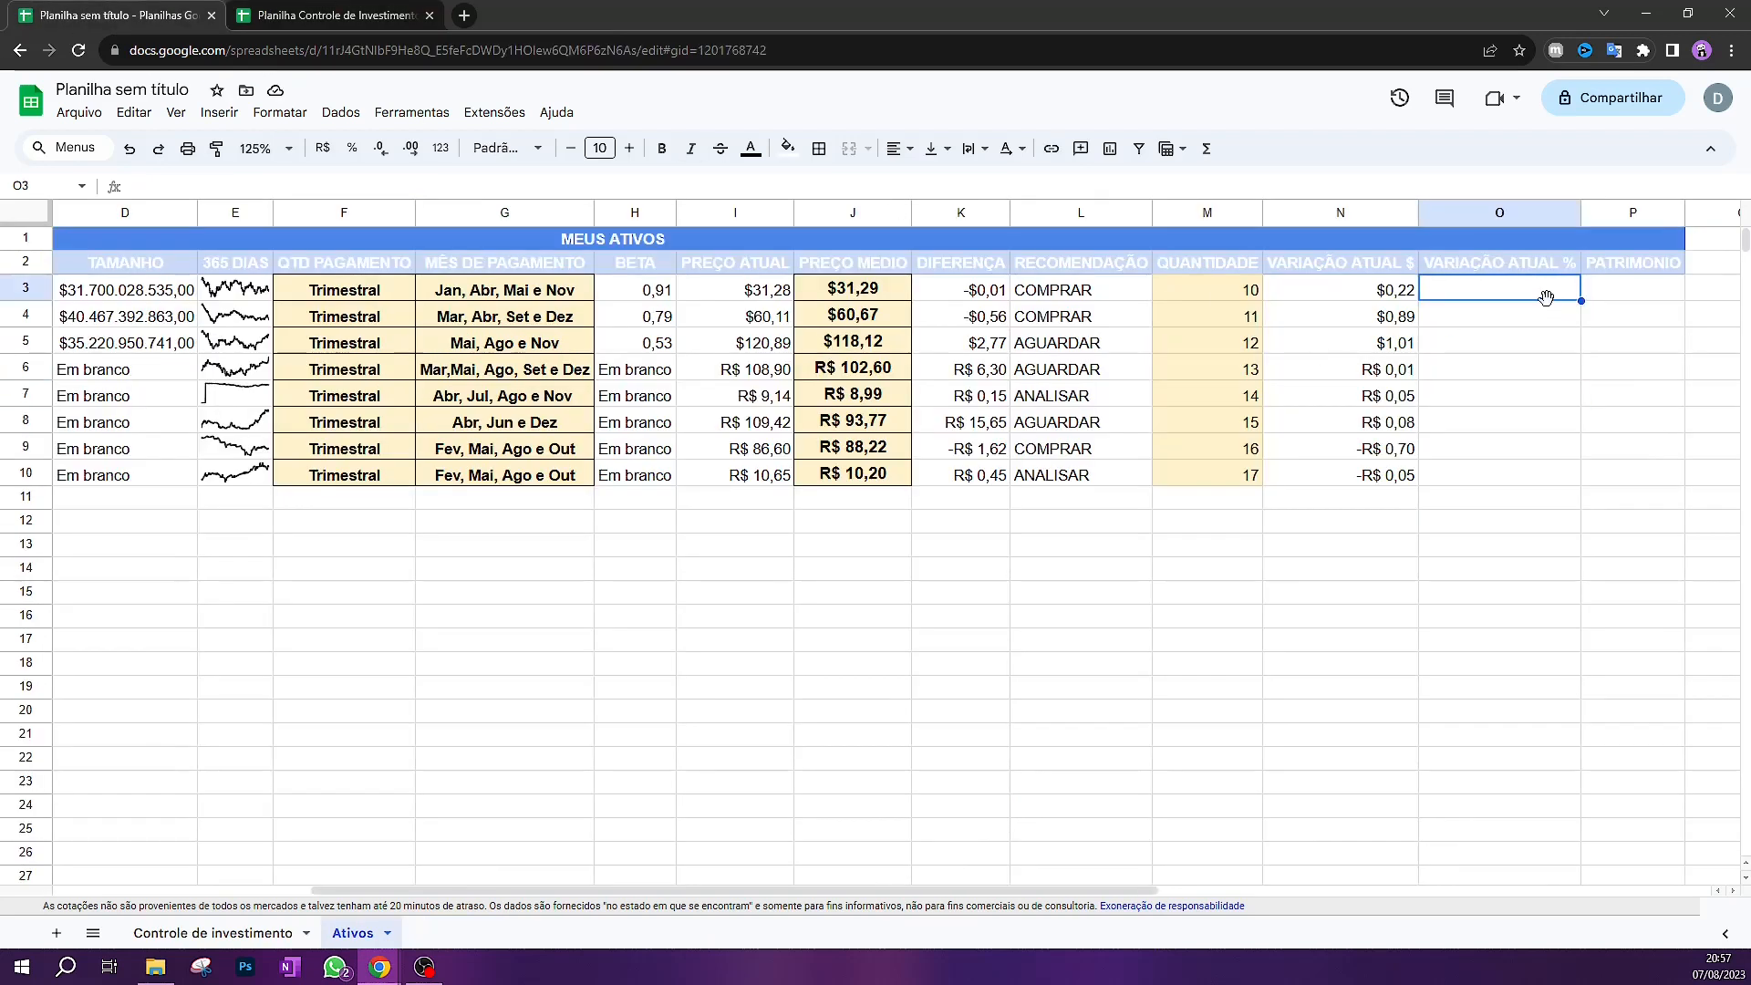
key("ctrl+v")
key("Down")
left_click(1529, 288)
left_click_drag(1581, 300, 1520, 502)
left_click(1500, 545)
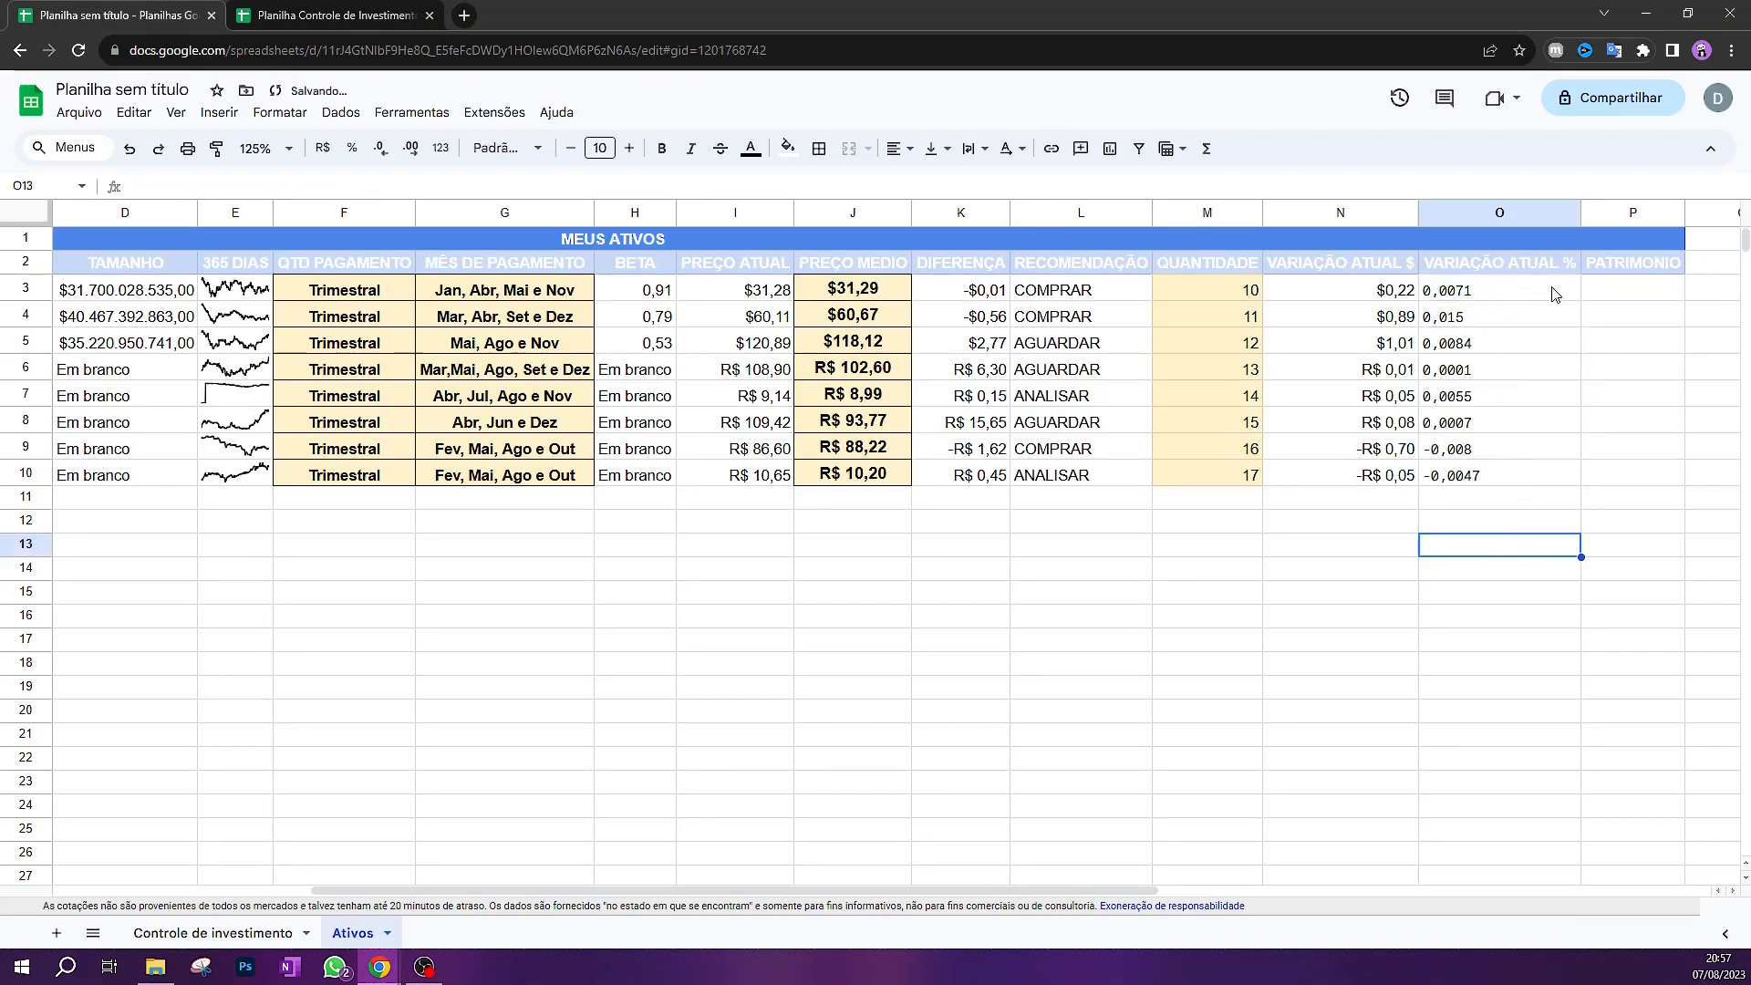
Format the VARIAÇÃO ATUAL % values in O3:O10 as percentages
left_click_drag(1551, 290, 1553, 484)
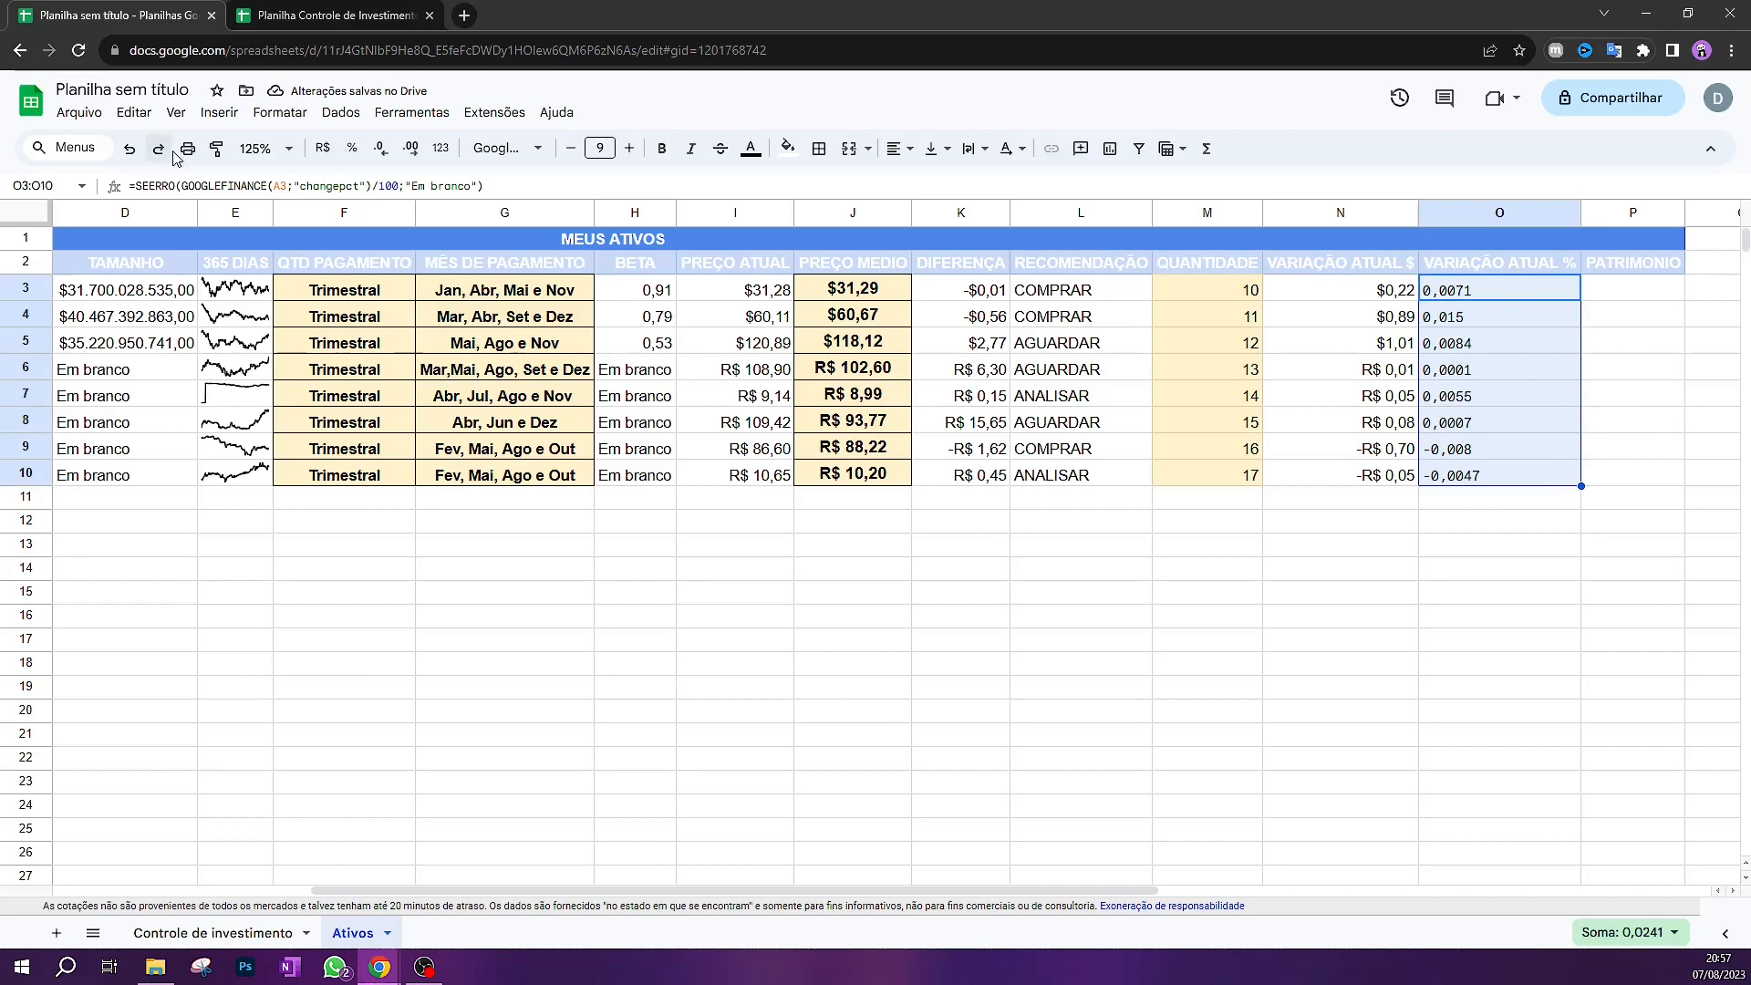
left_click(352, 152)
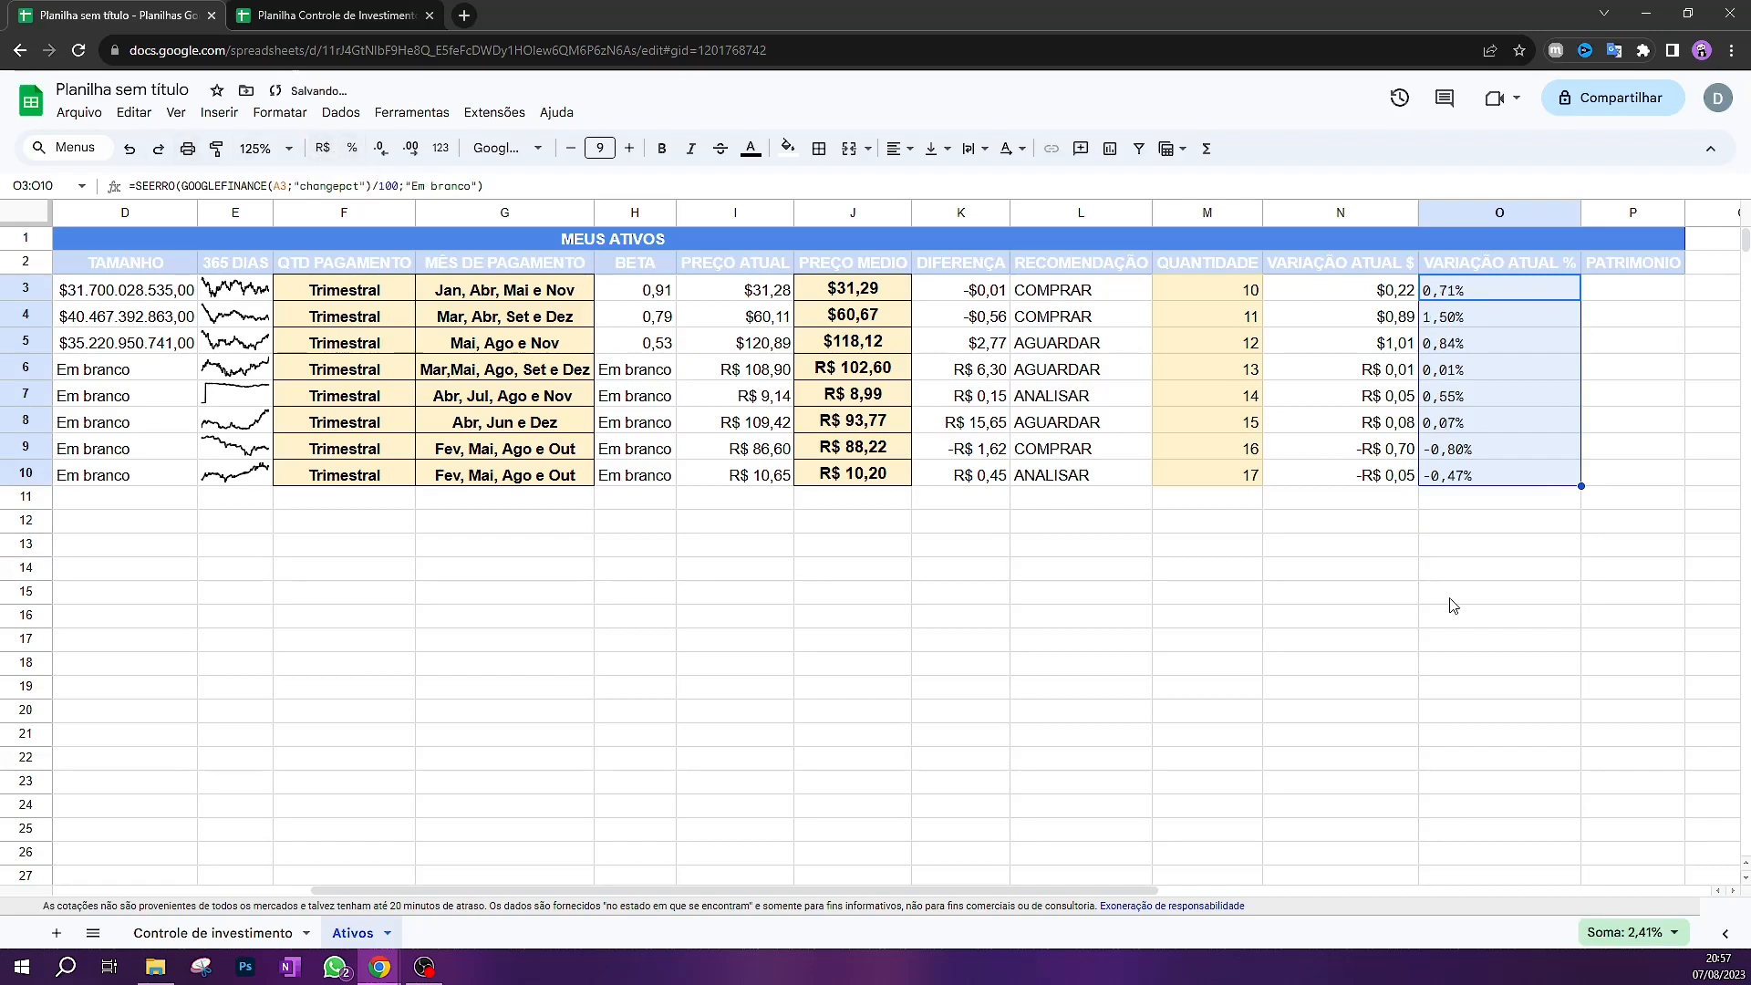
left_click(1495, 594)
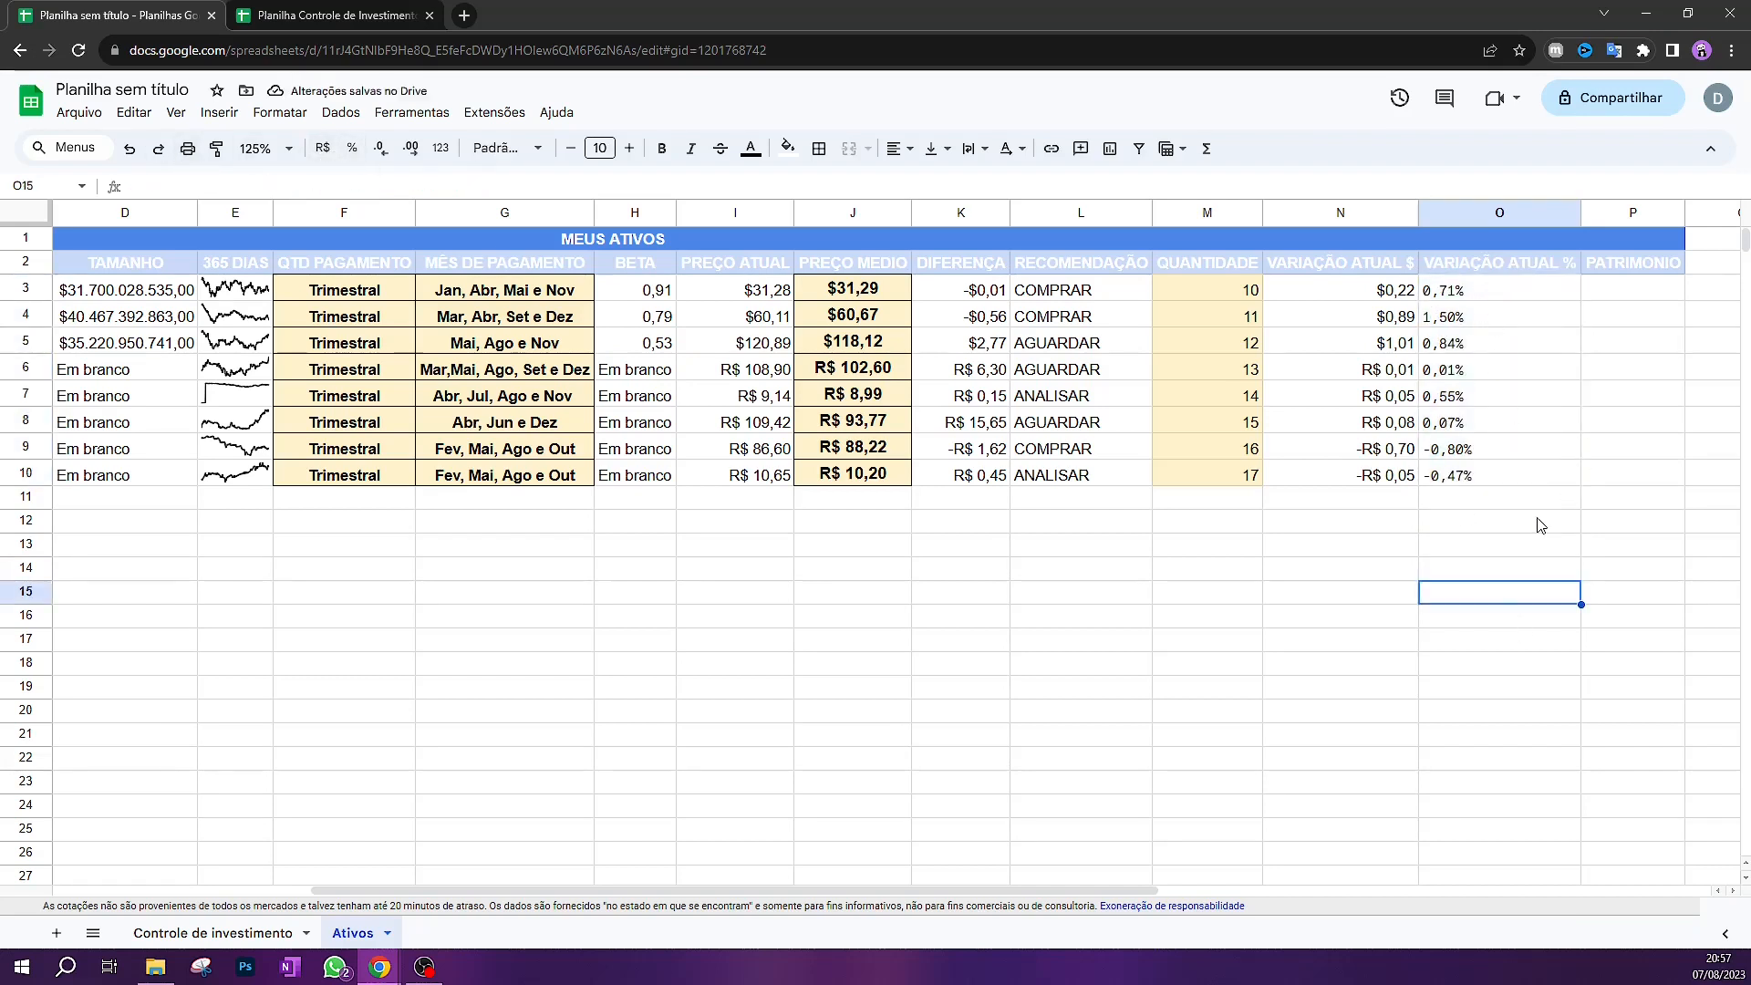
Align the percentage values in O3:O10 to the right of their cells
left_click_drag(1535, 288, 1431, 477)
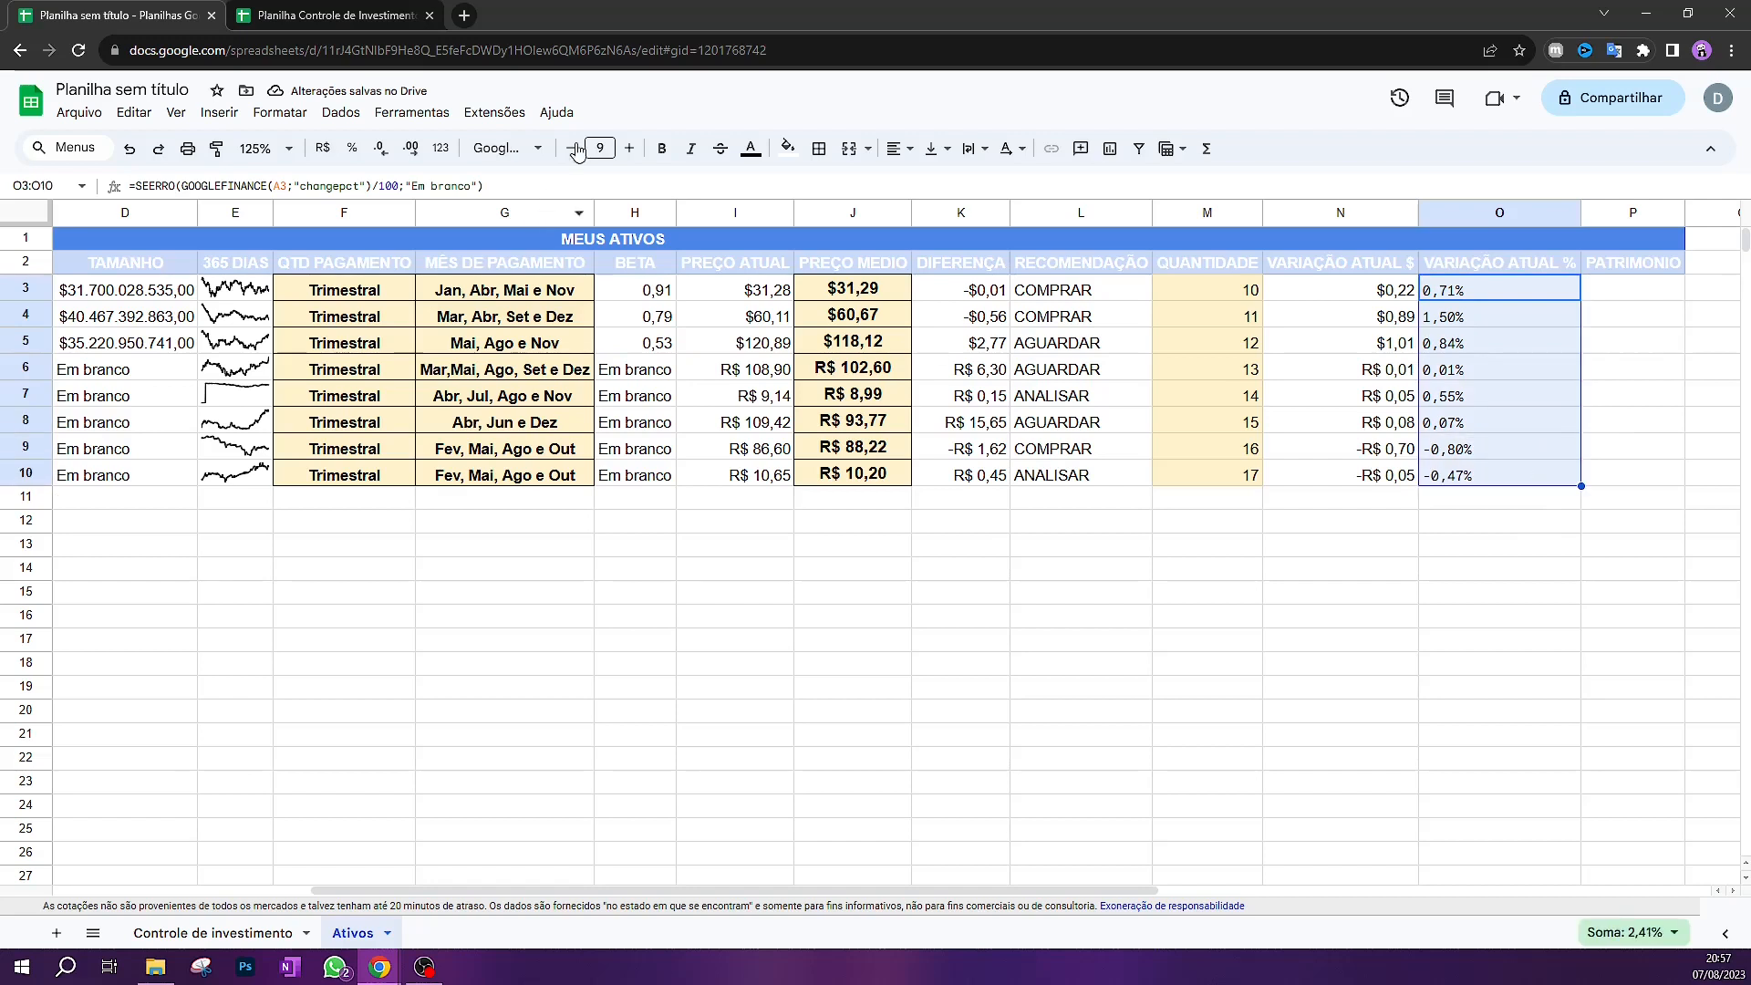
left_click(897, 149)
left_click(960, 187)
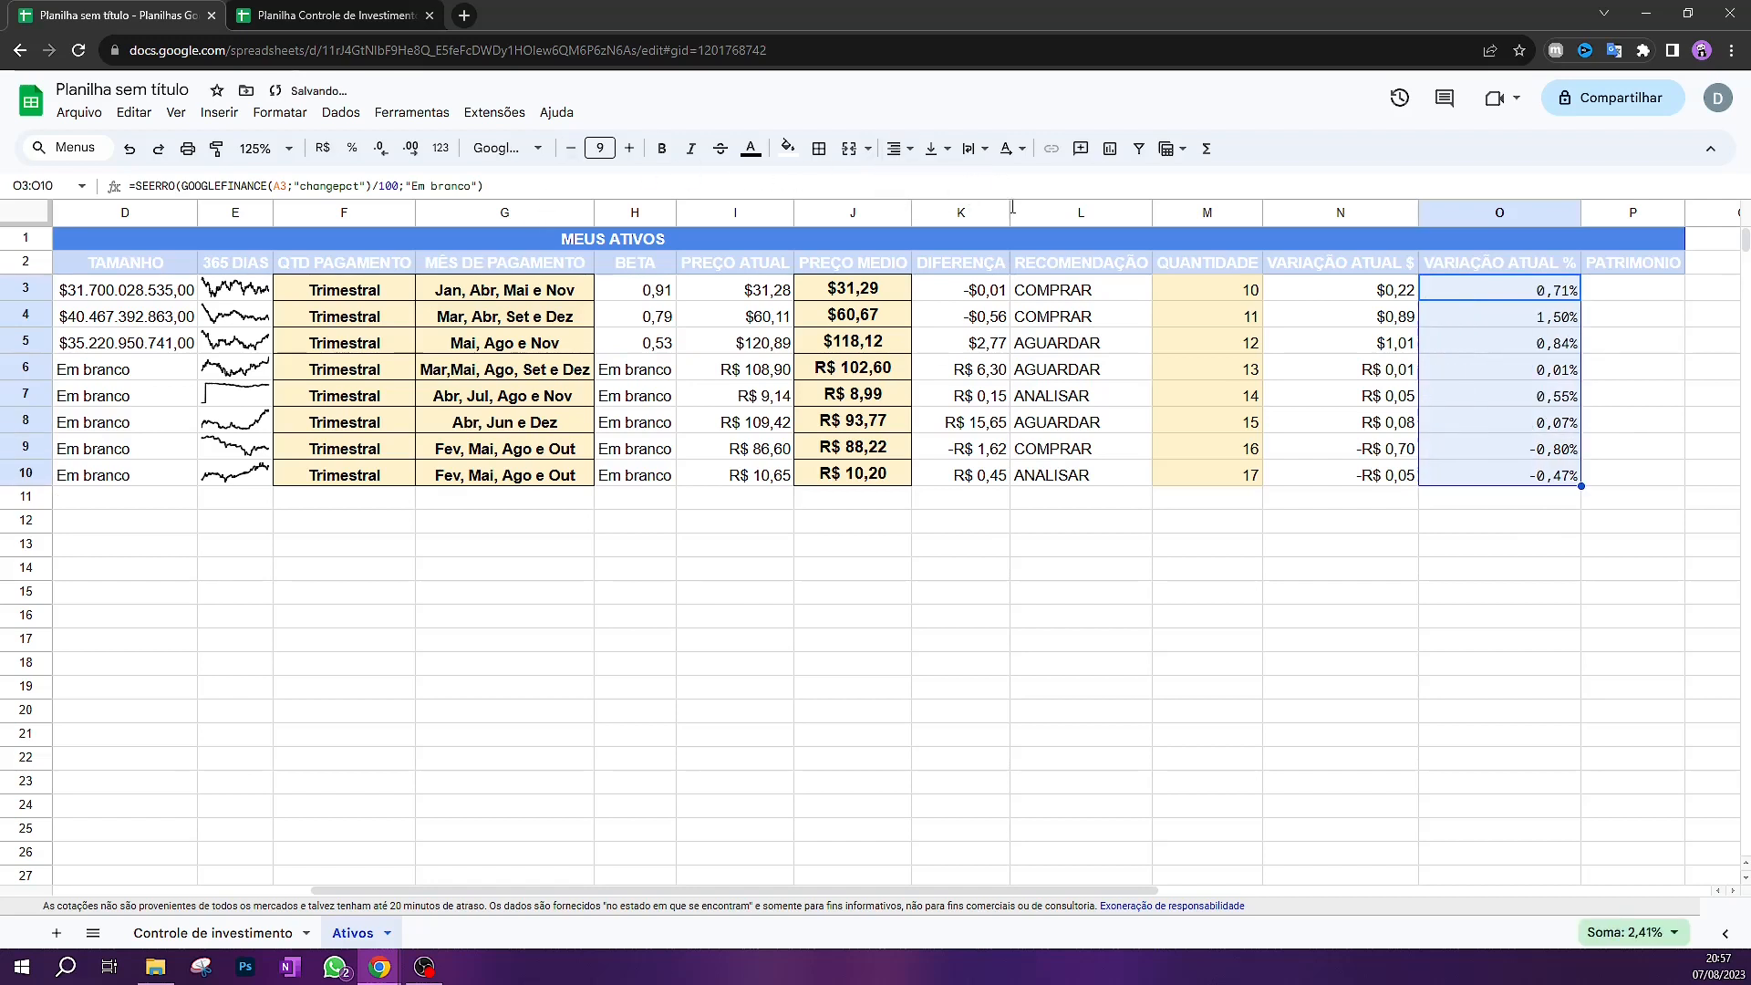
left_click(1422, 647)
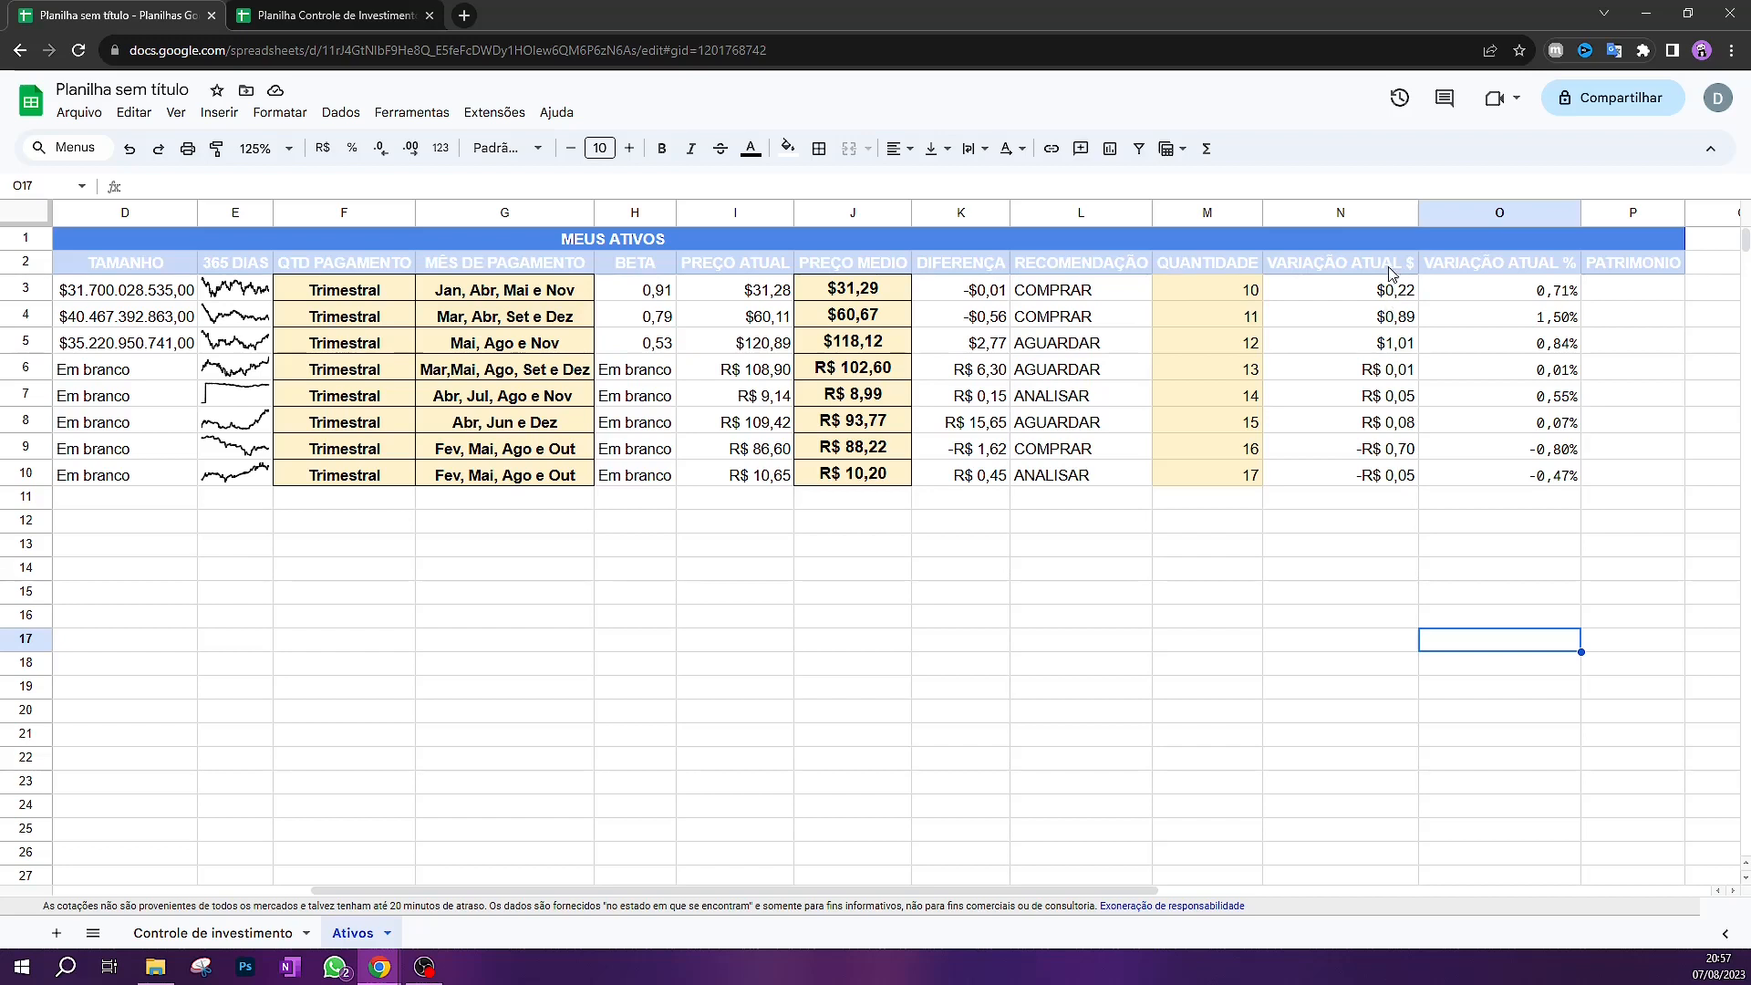
Enter =M3*I3 in P3 under PATRIMONIO and fill the formula down through P10
left_click(1240, 292)
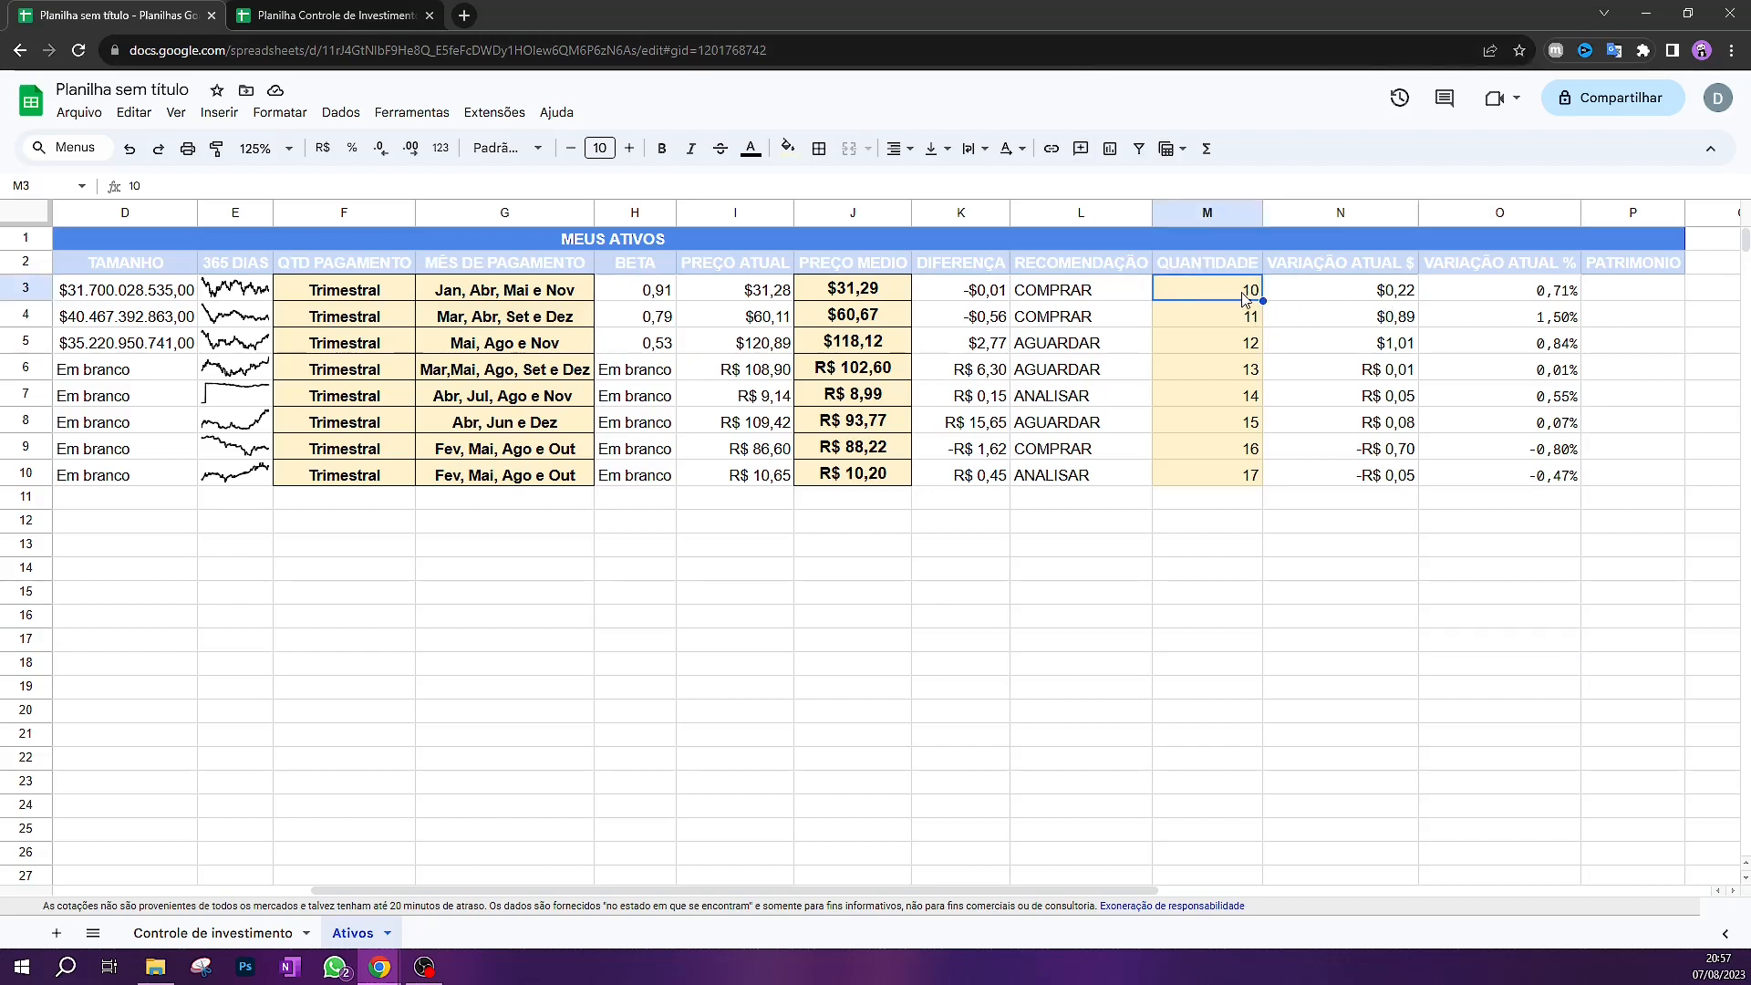
double_click(1621, 290)
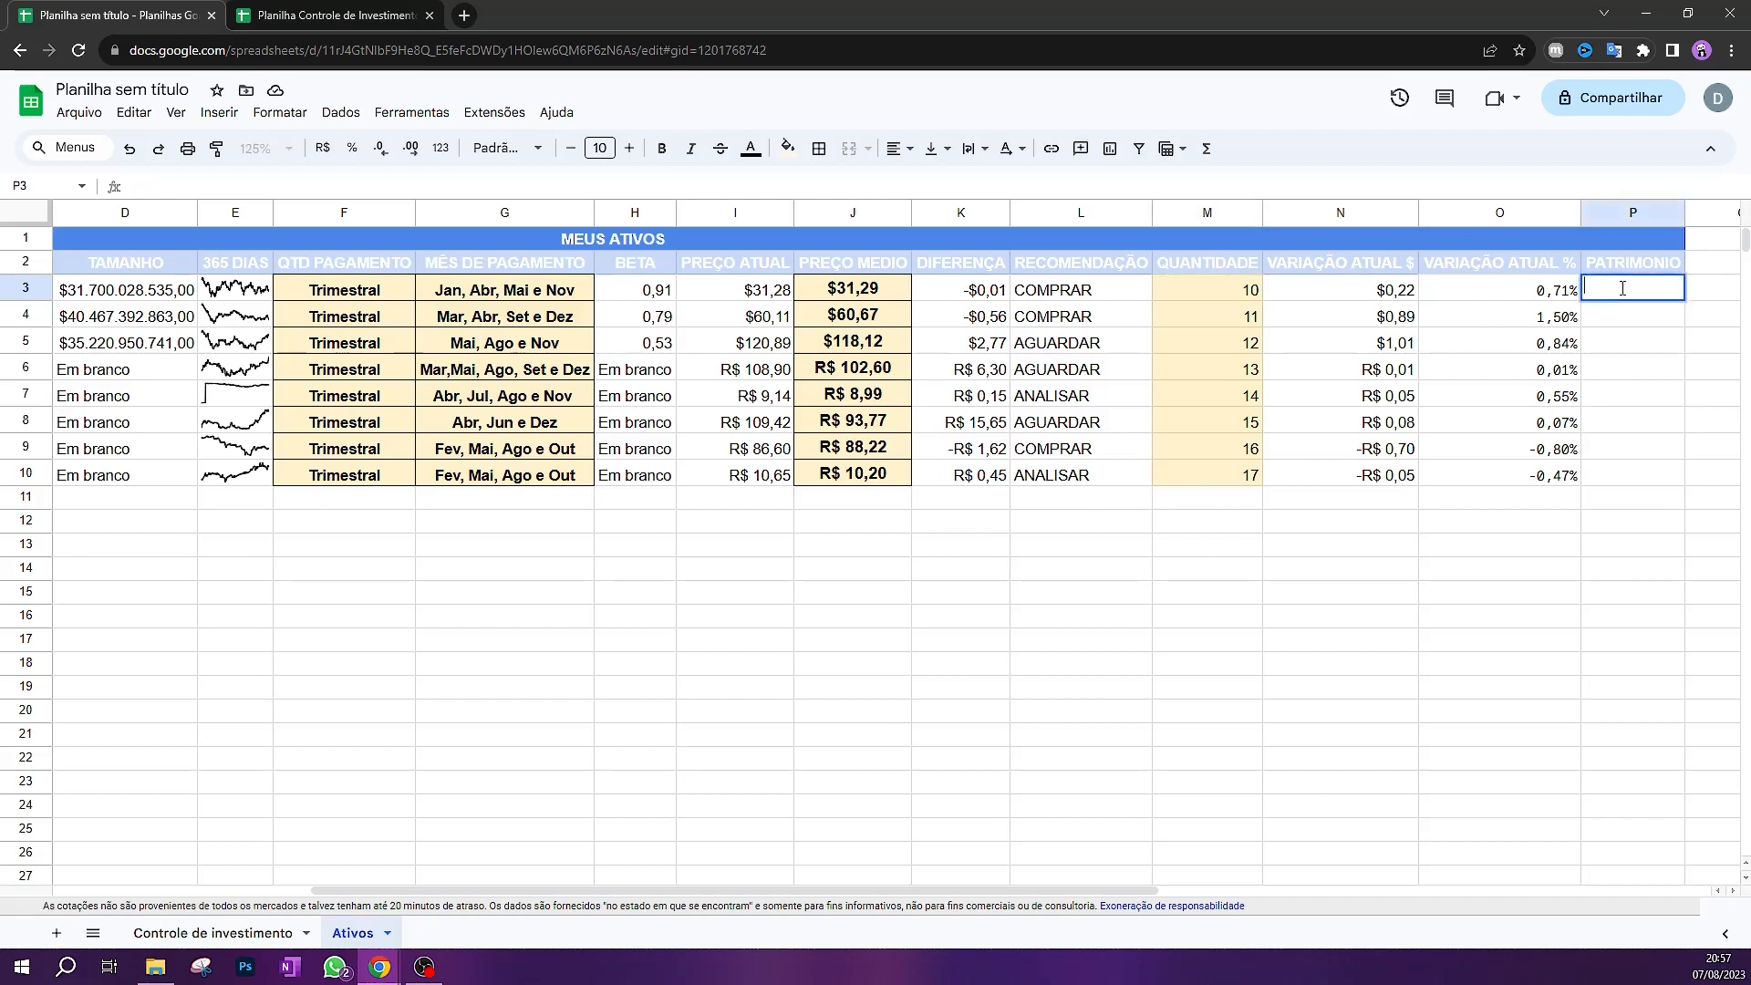
type("=")
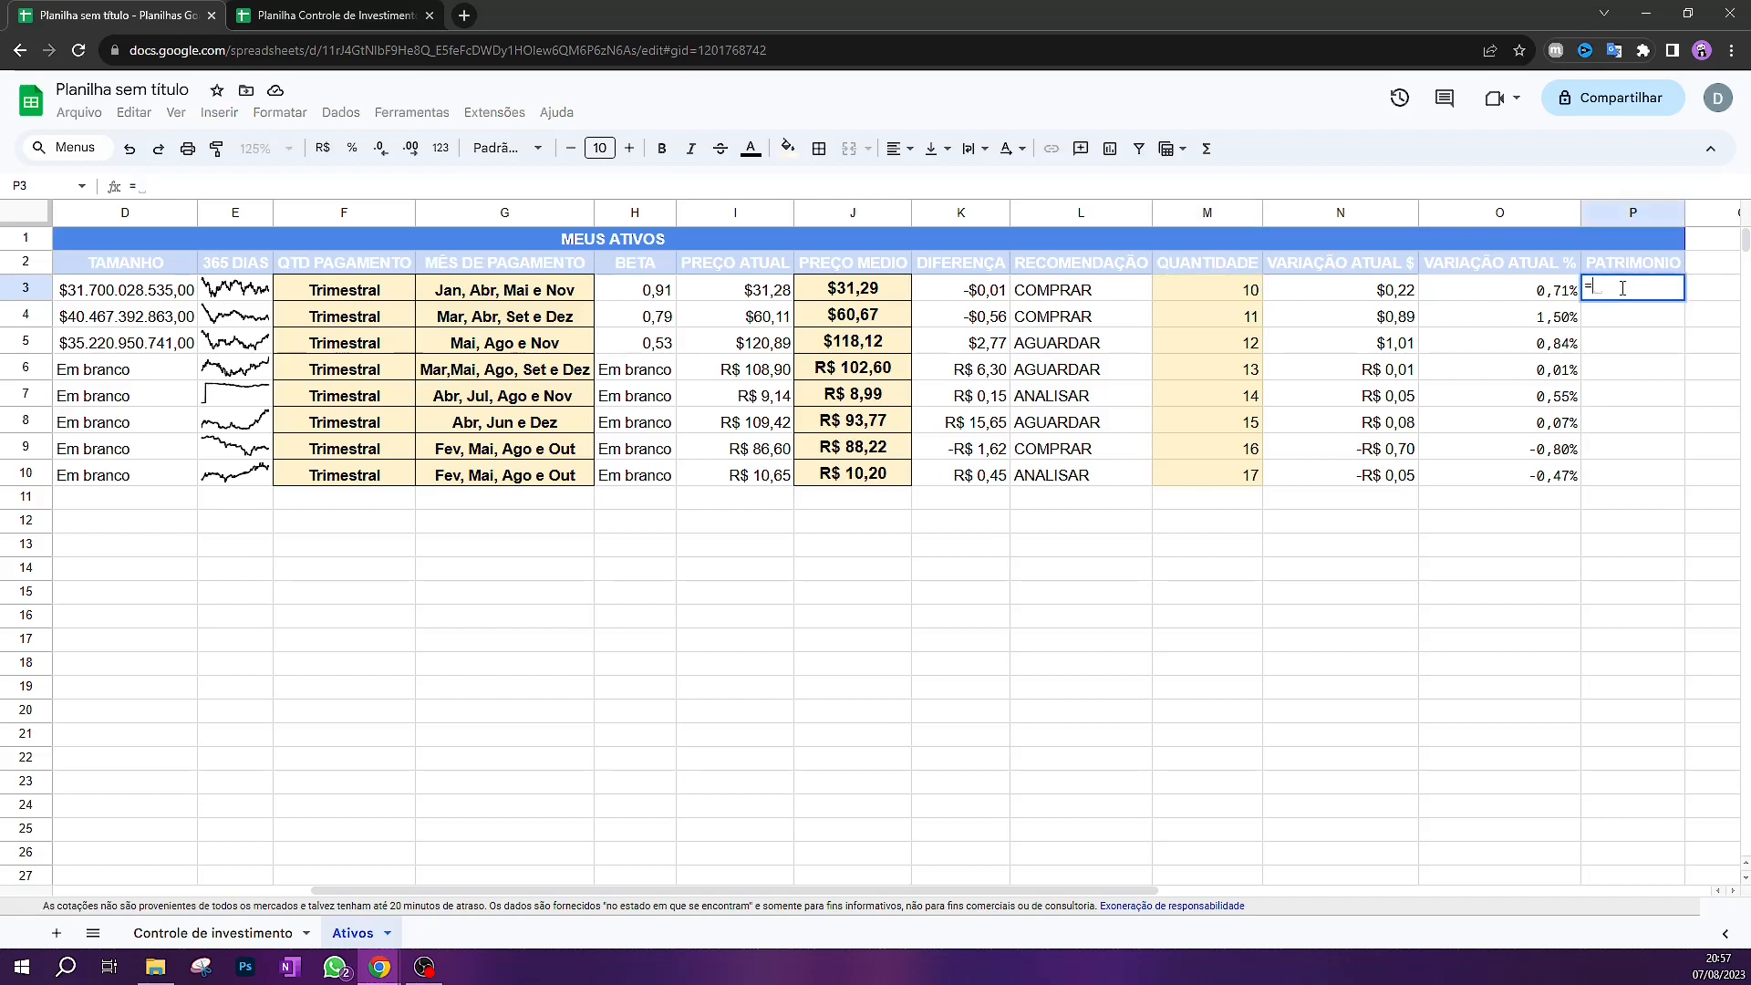
left_click(1254, 294)
type("*")
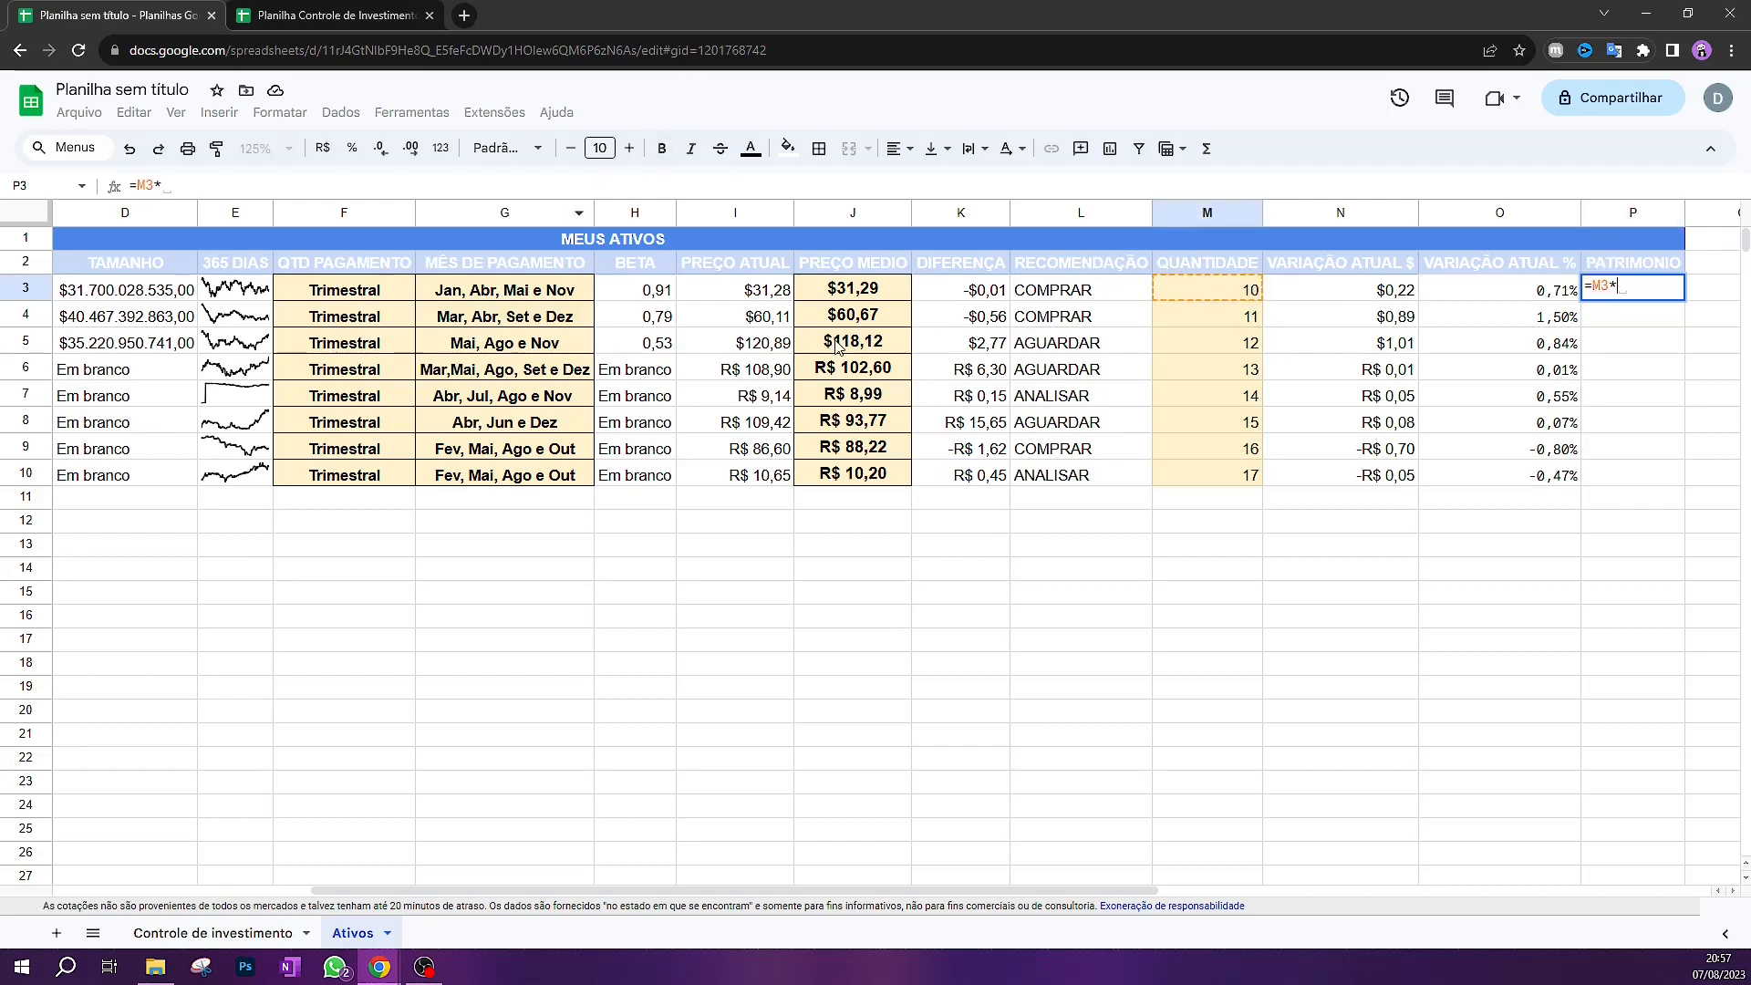
left_click(767, 292)
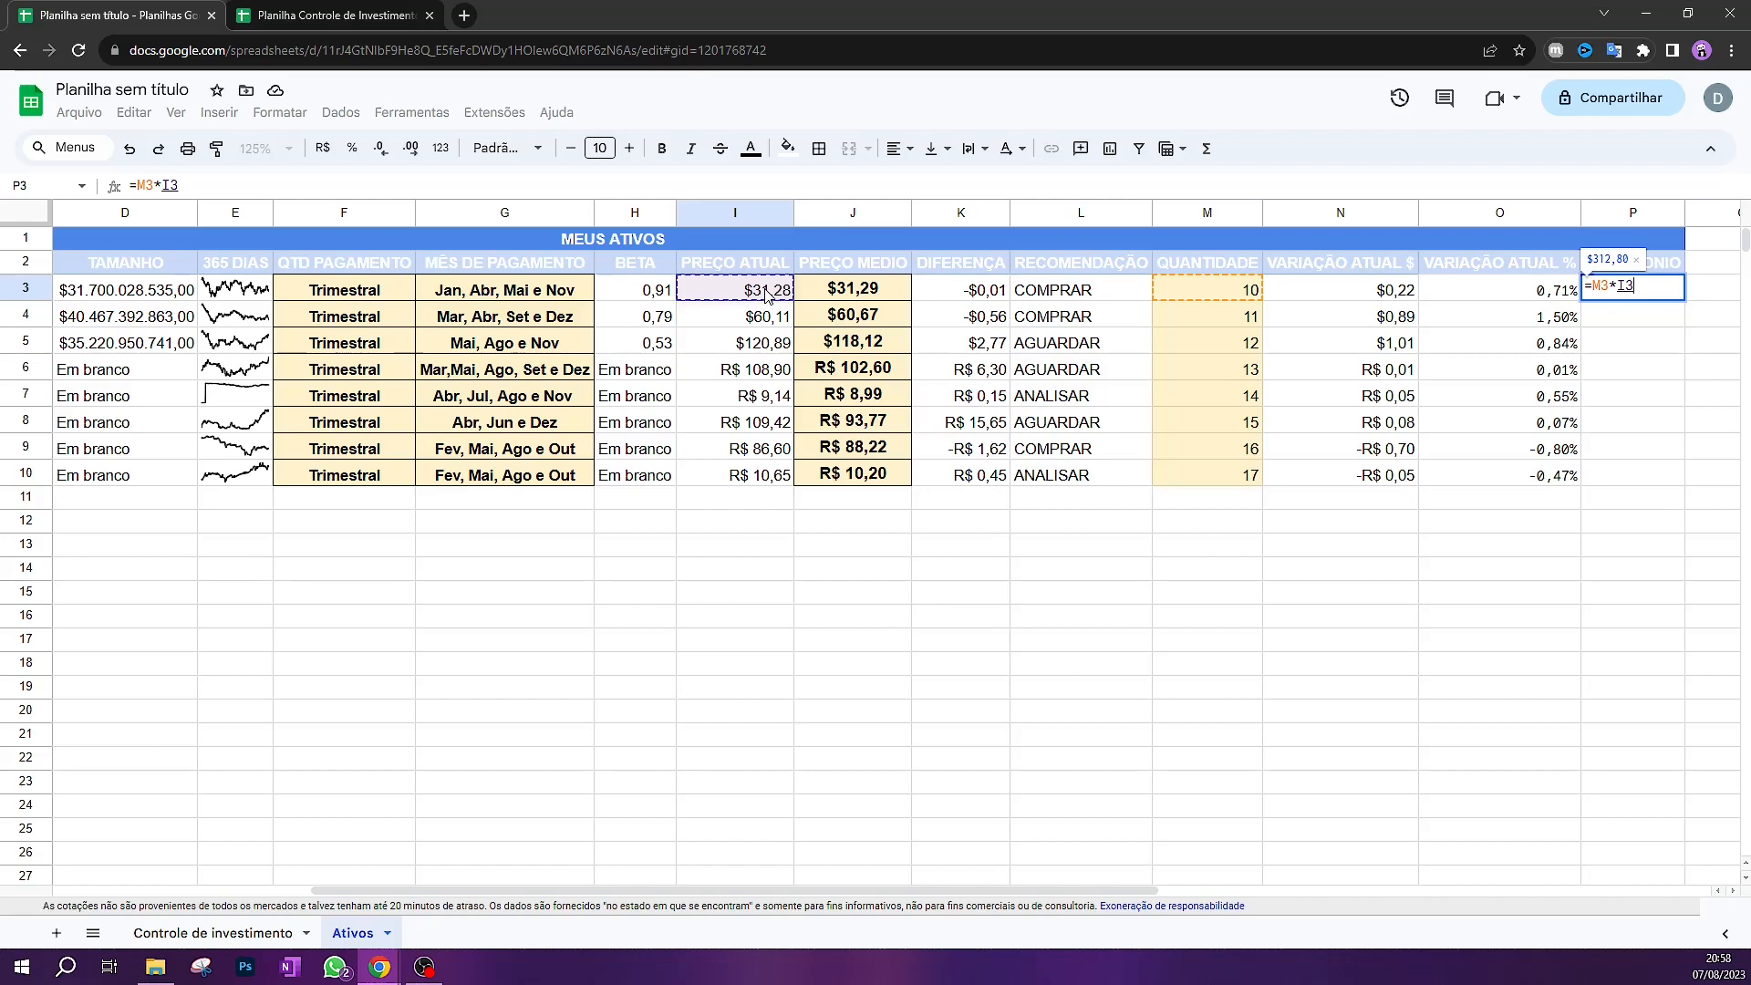
key("Return")
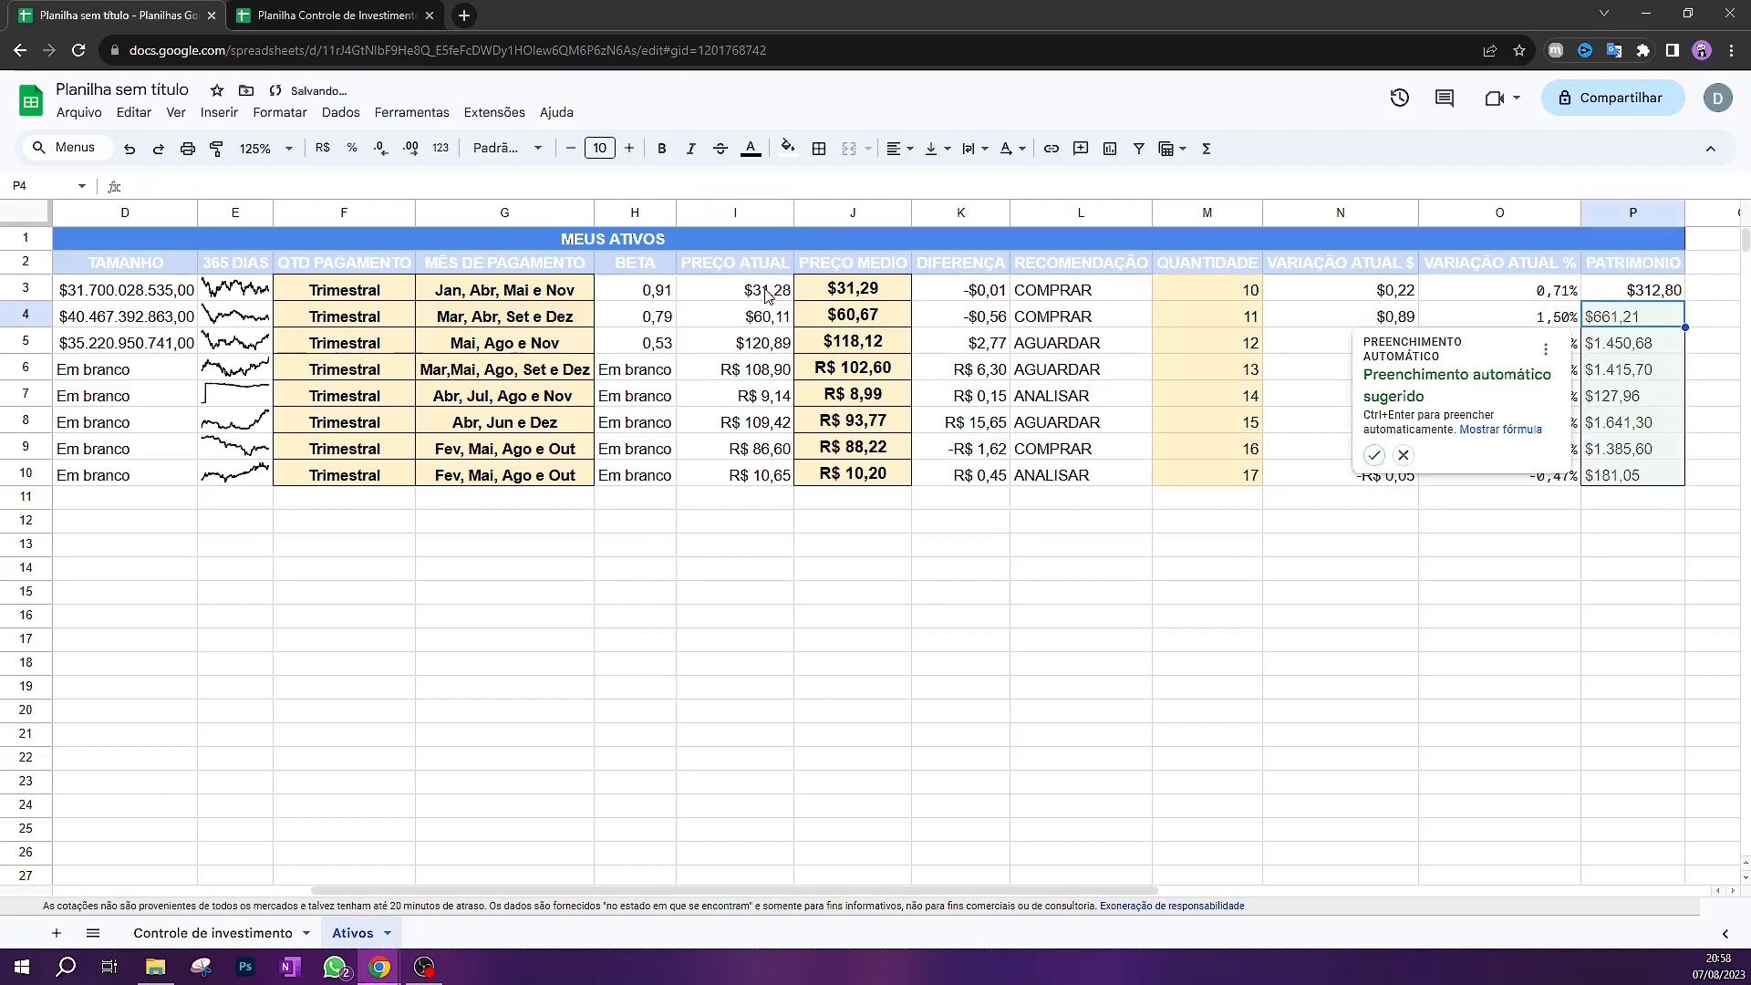
left_click(1374, 454)
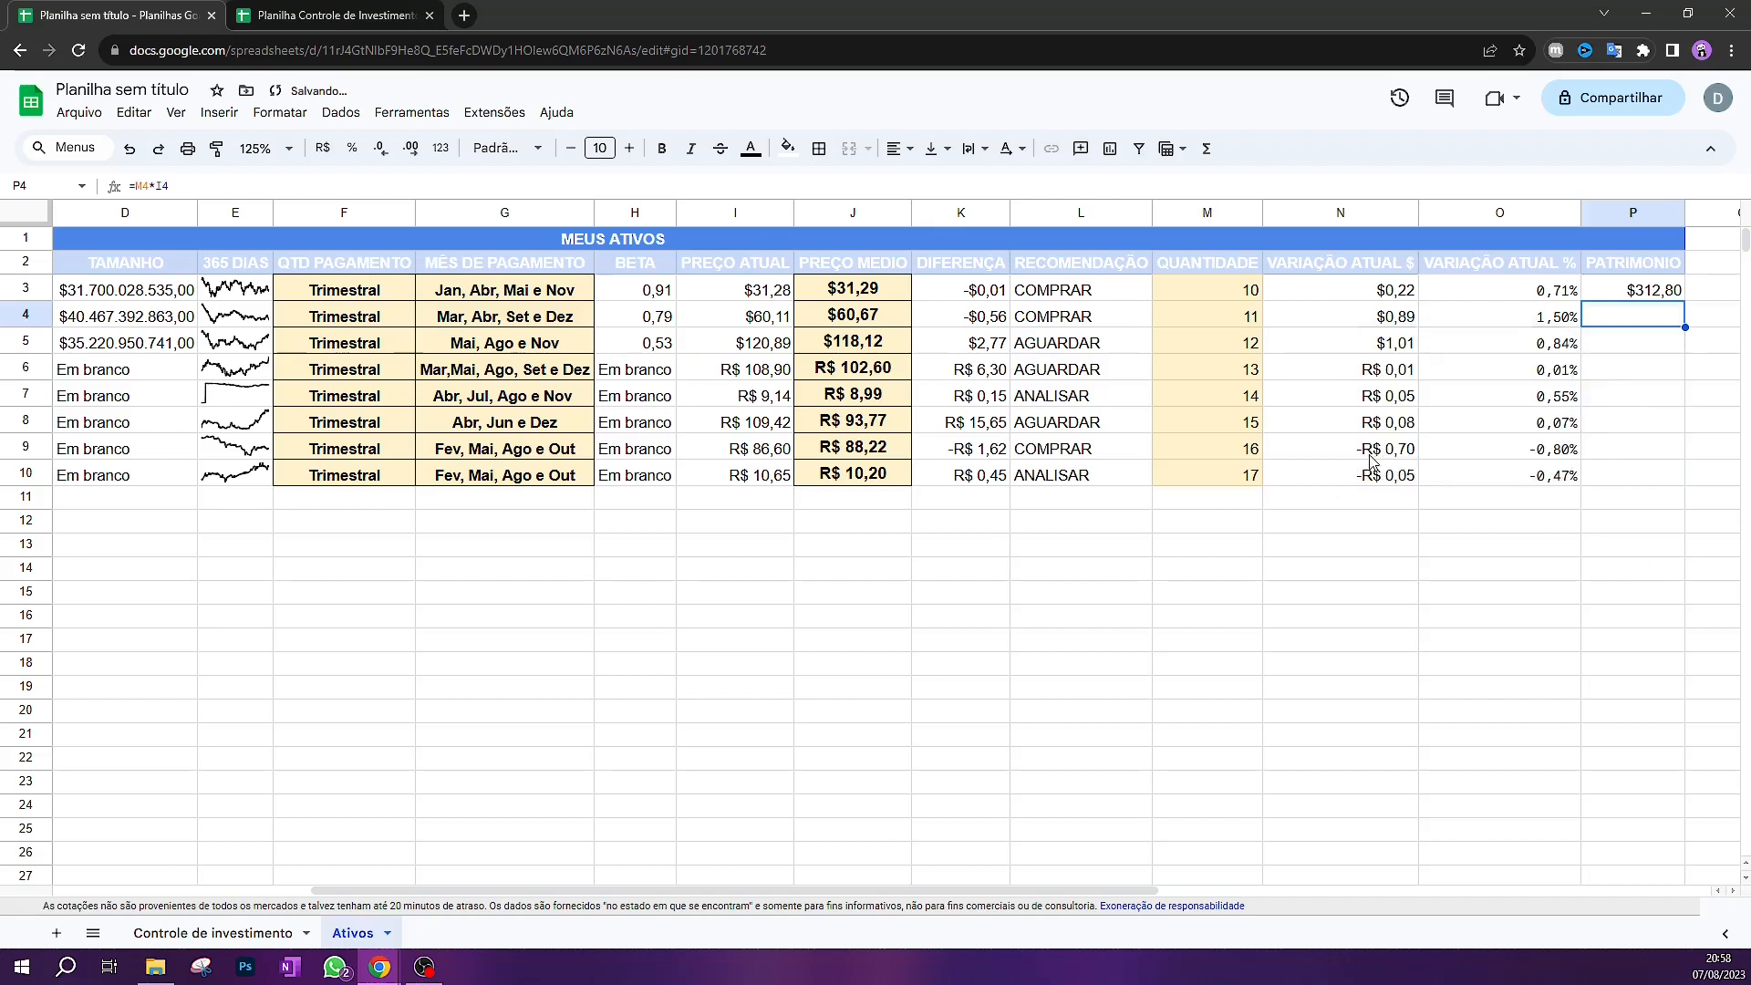
left_click(1187, 292)
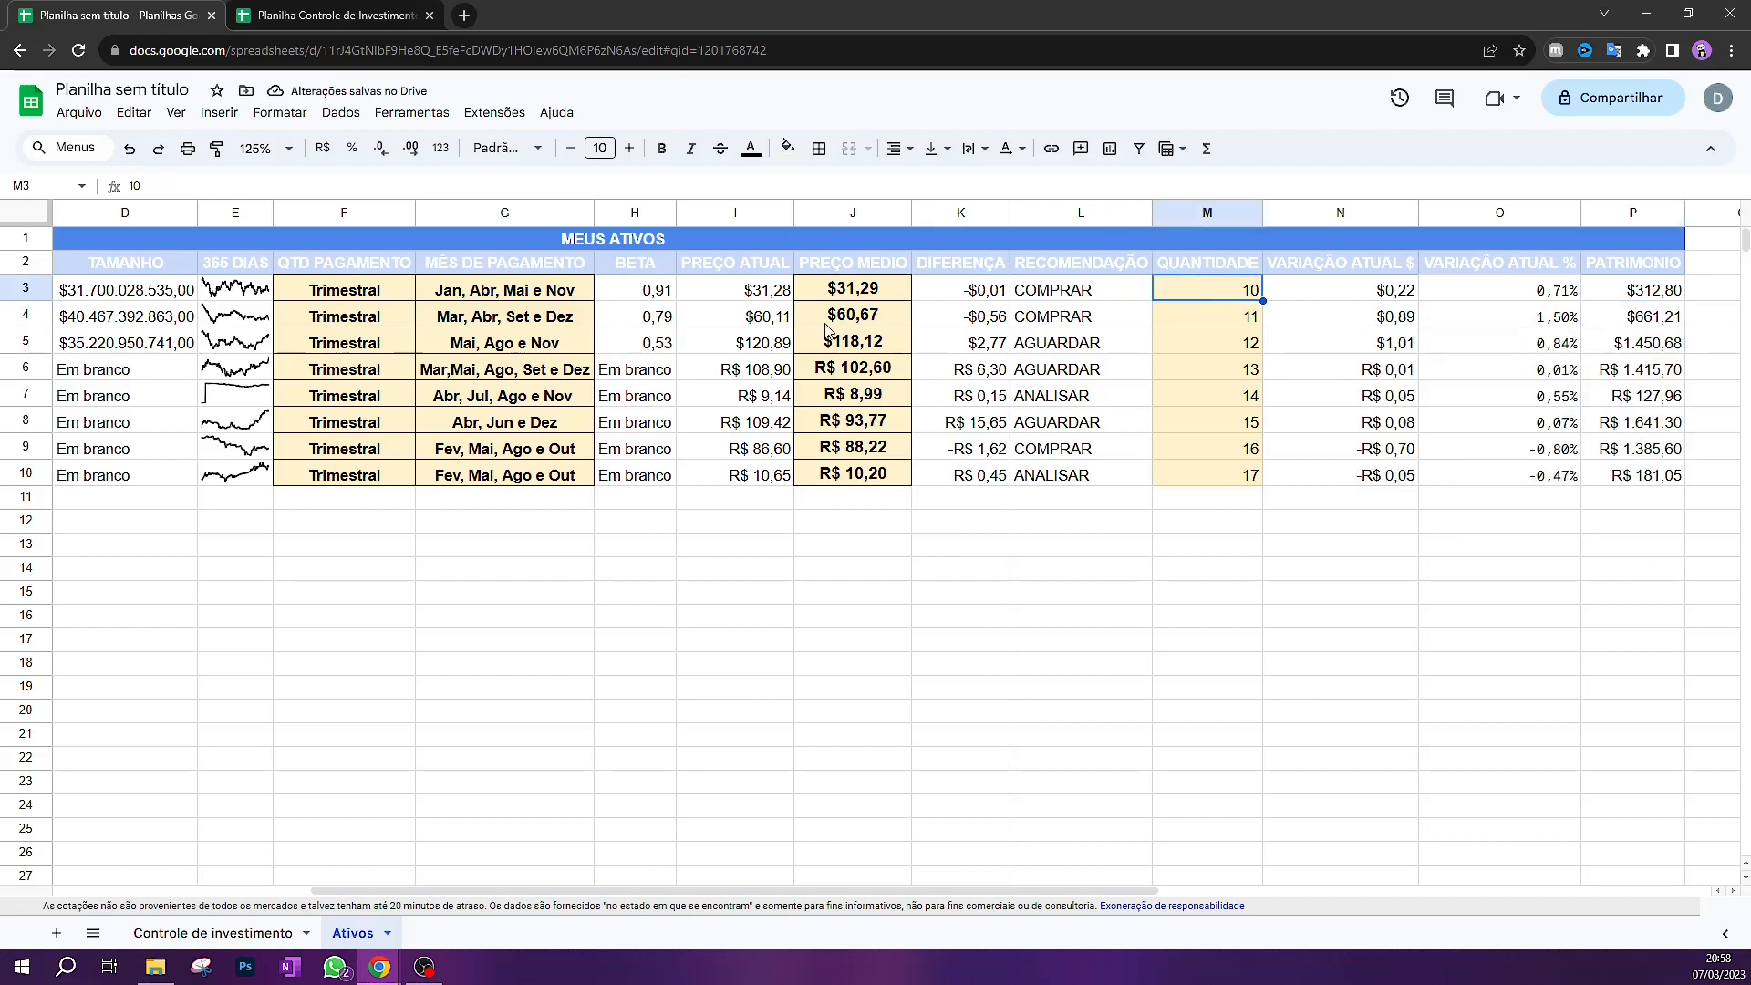
left_click(1667, 290)
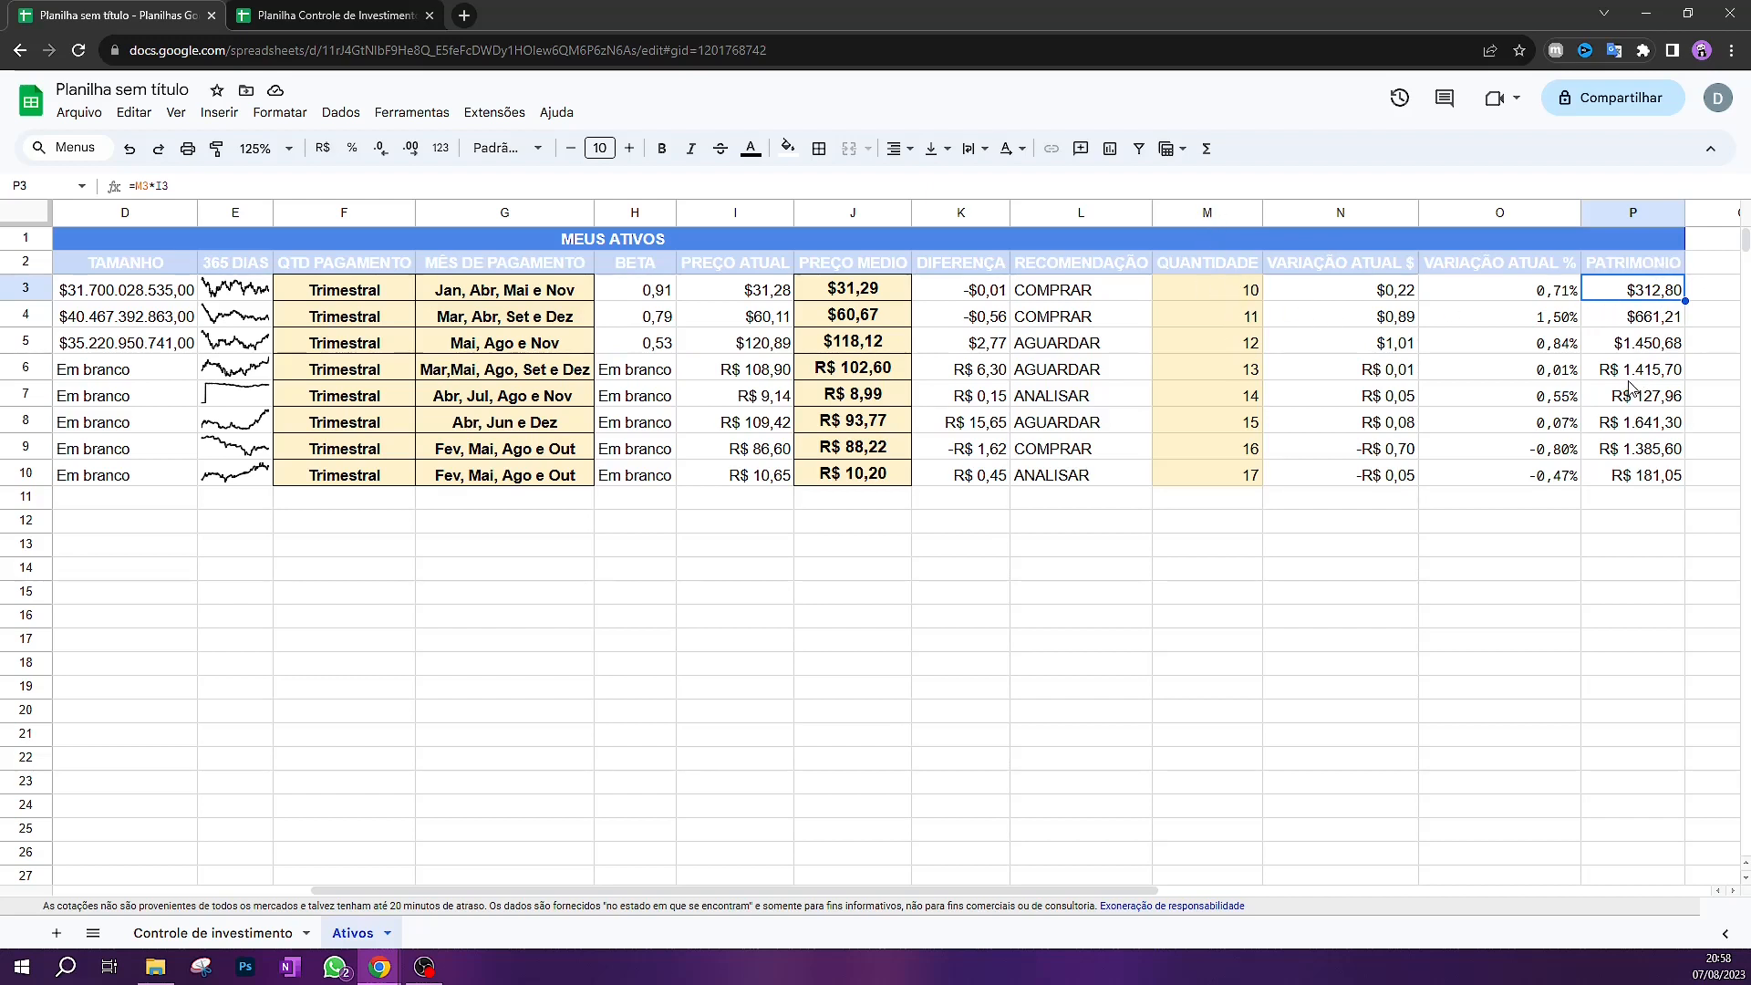
Enter the label TOTAL in O11, below the VARIAÇÃO ATUAL % column
left_click(1622, 502)
left_click(1520, 503)
double_click(1521, 500)
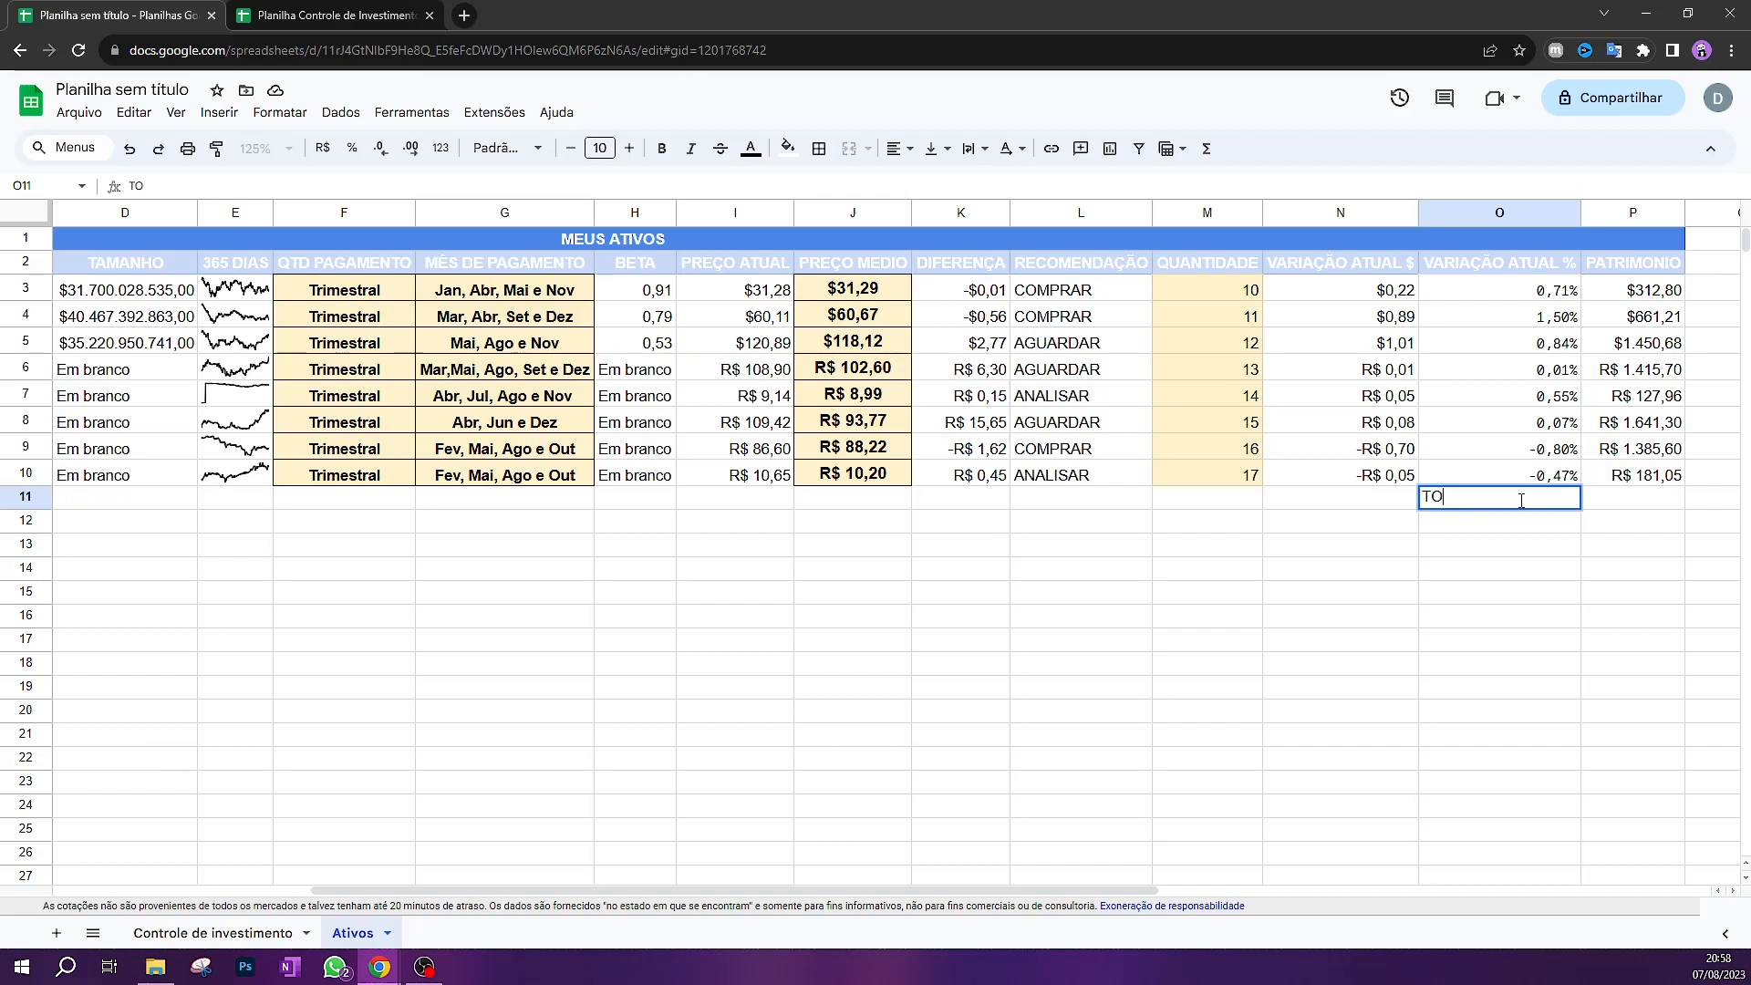
left_click(1742, 554)
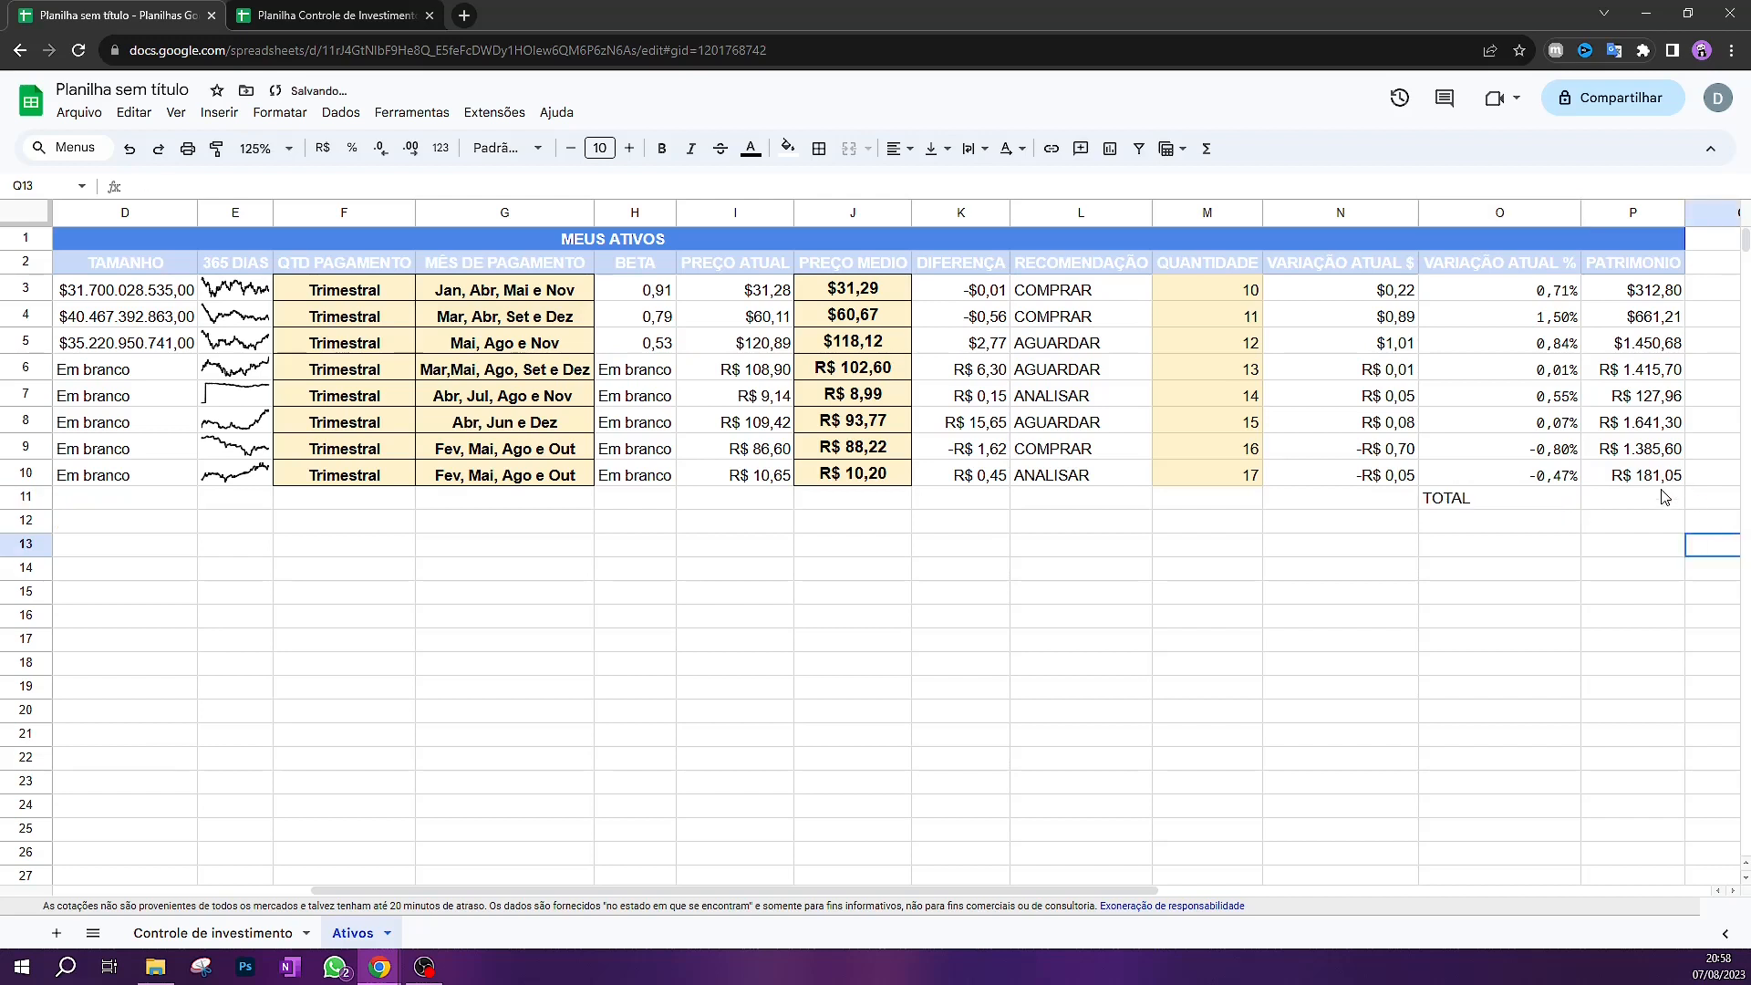
Sum the PATRIMONIO values in P11 with =SOMA(P3:P10)
double_click(1641, 495)
type("=")
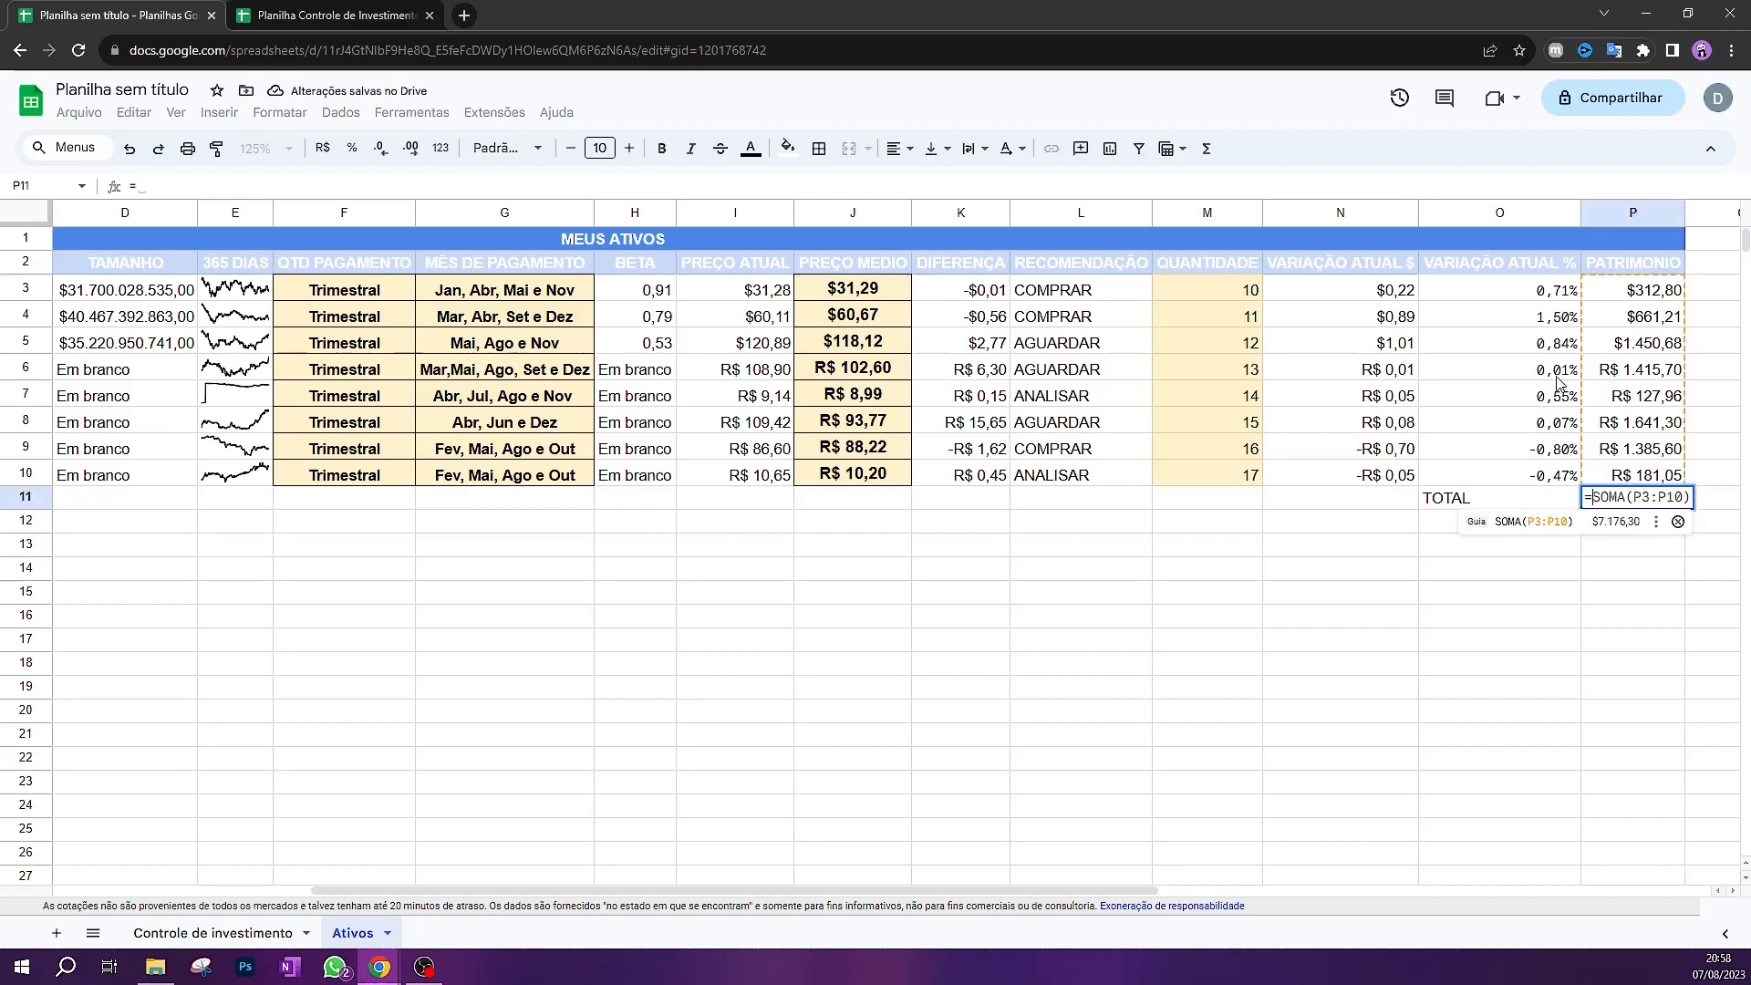
left_click(1619, 498)
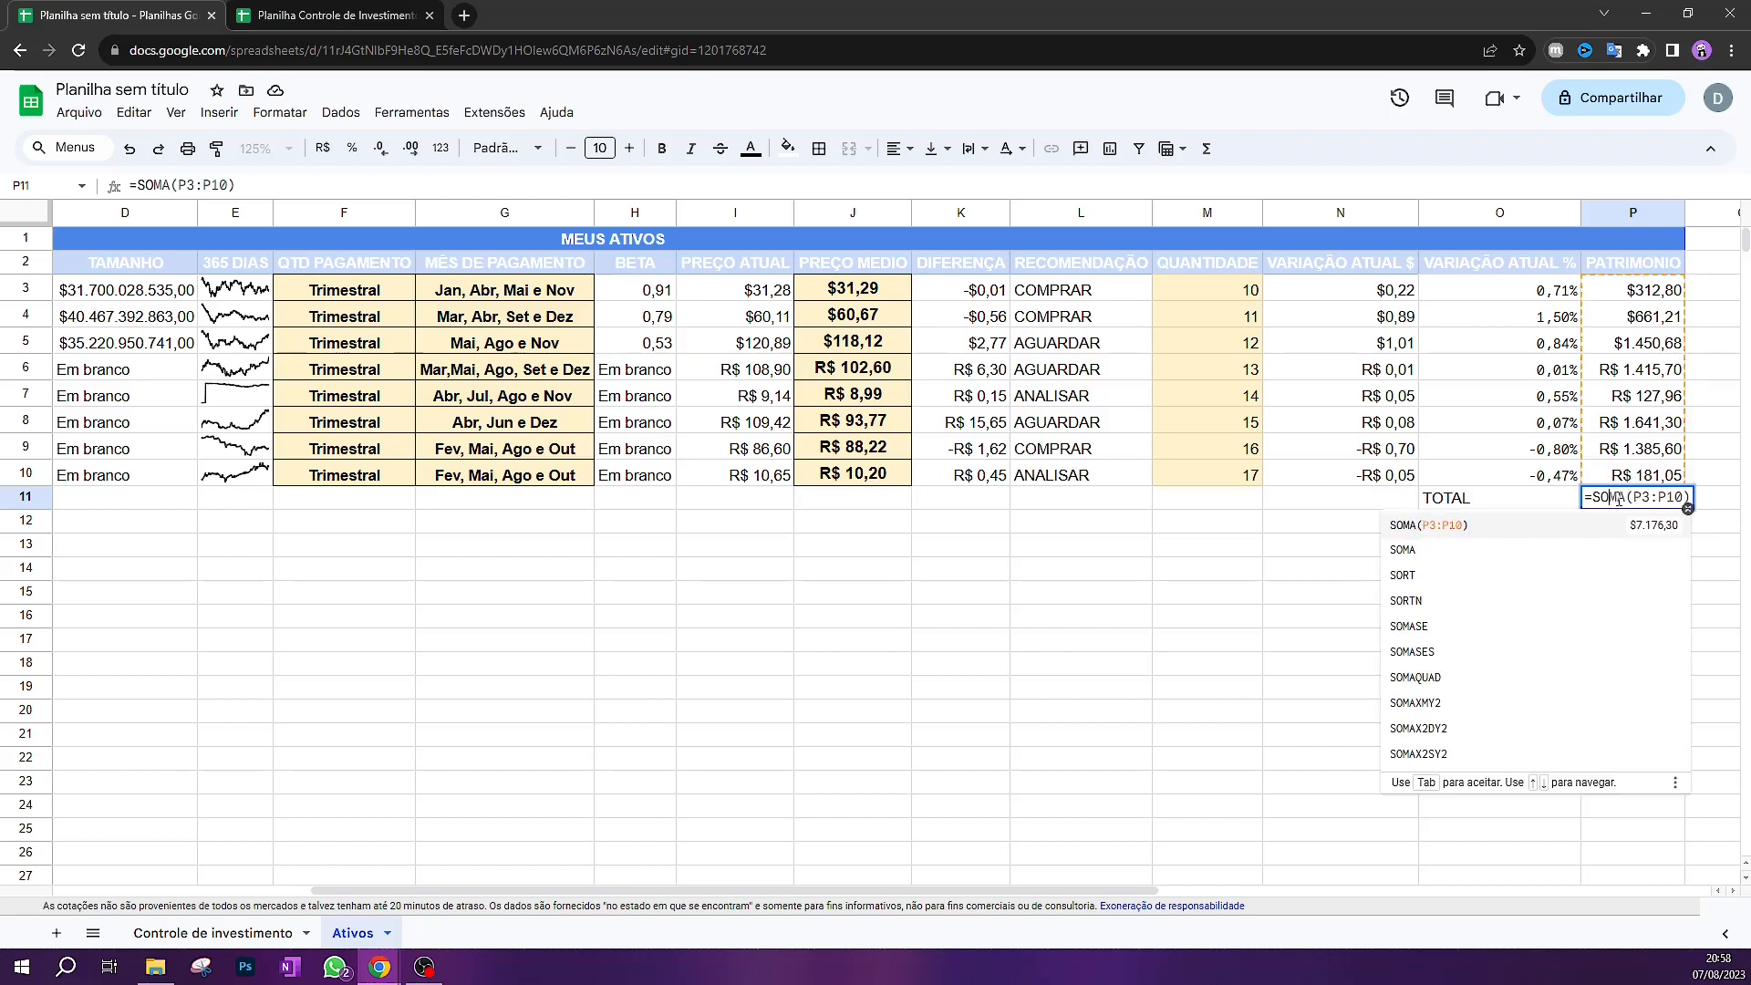
type("(")
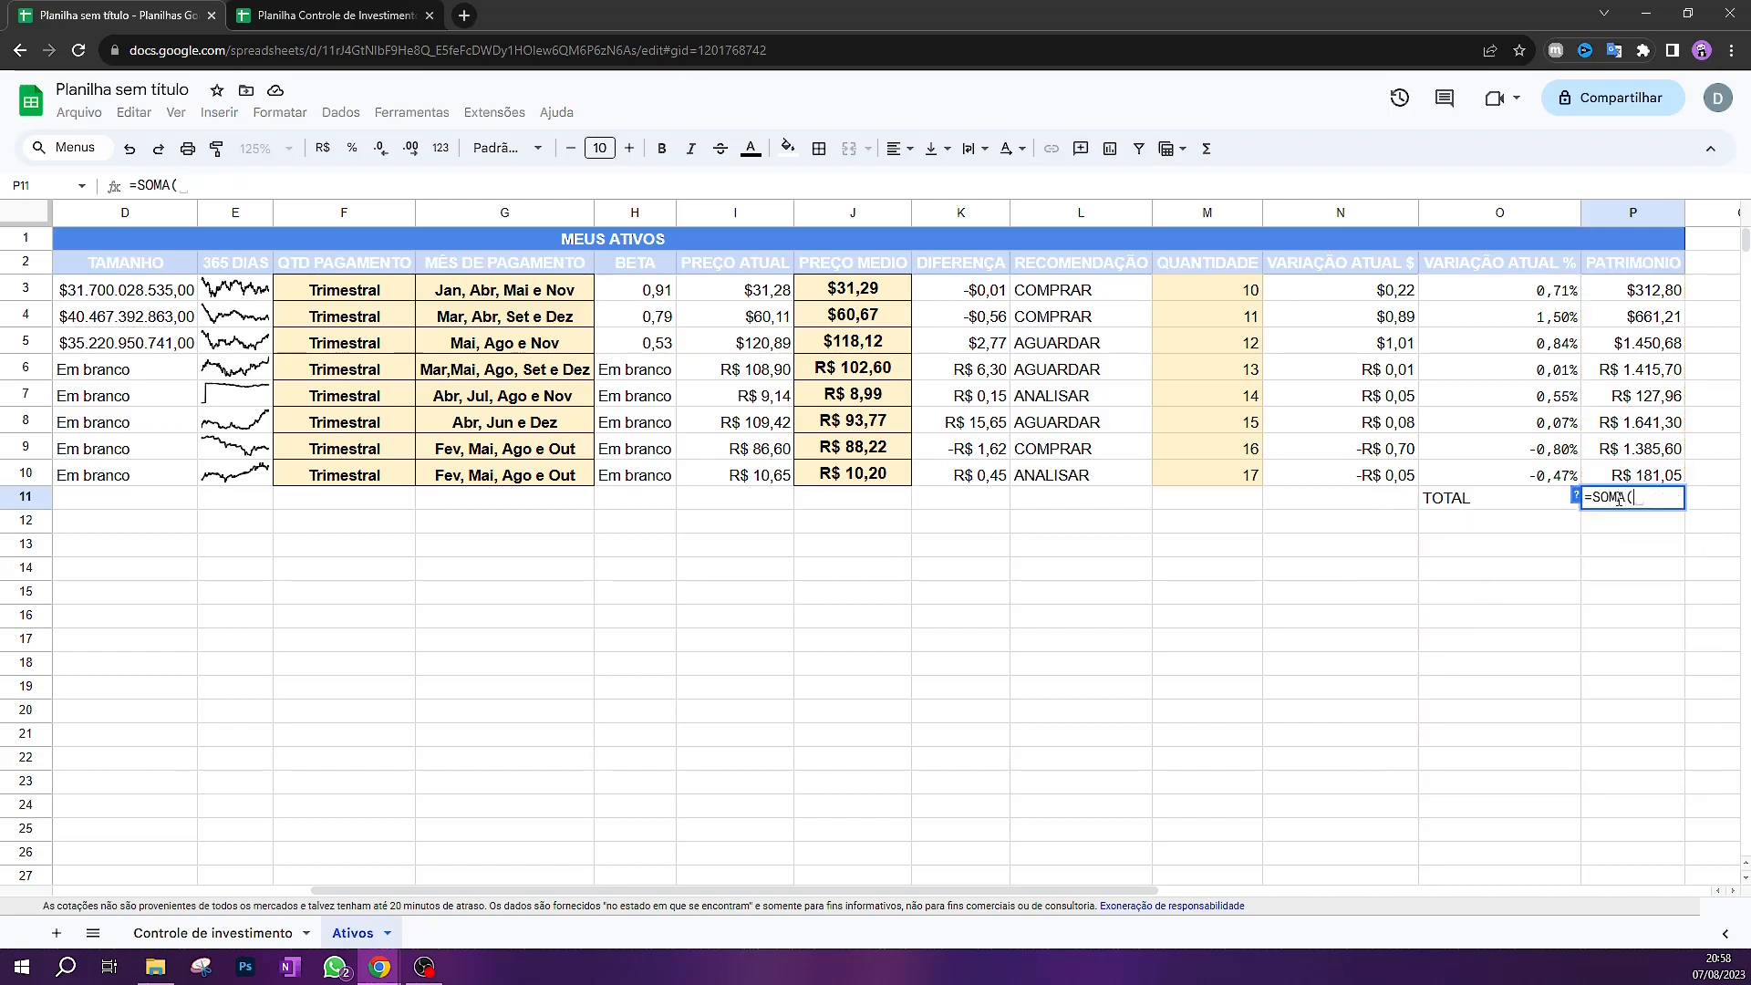
left_click_drag(1654, 292, 1630, 469)
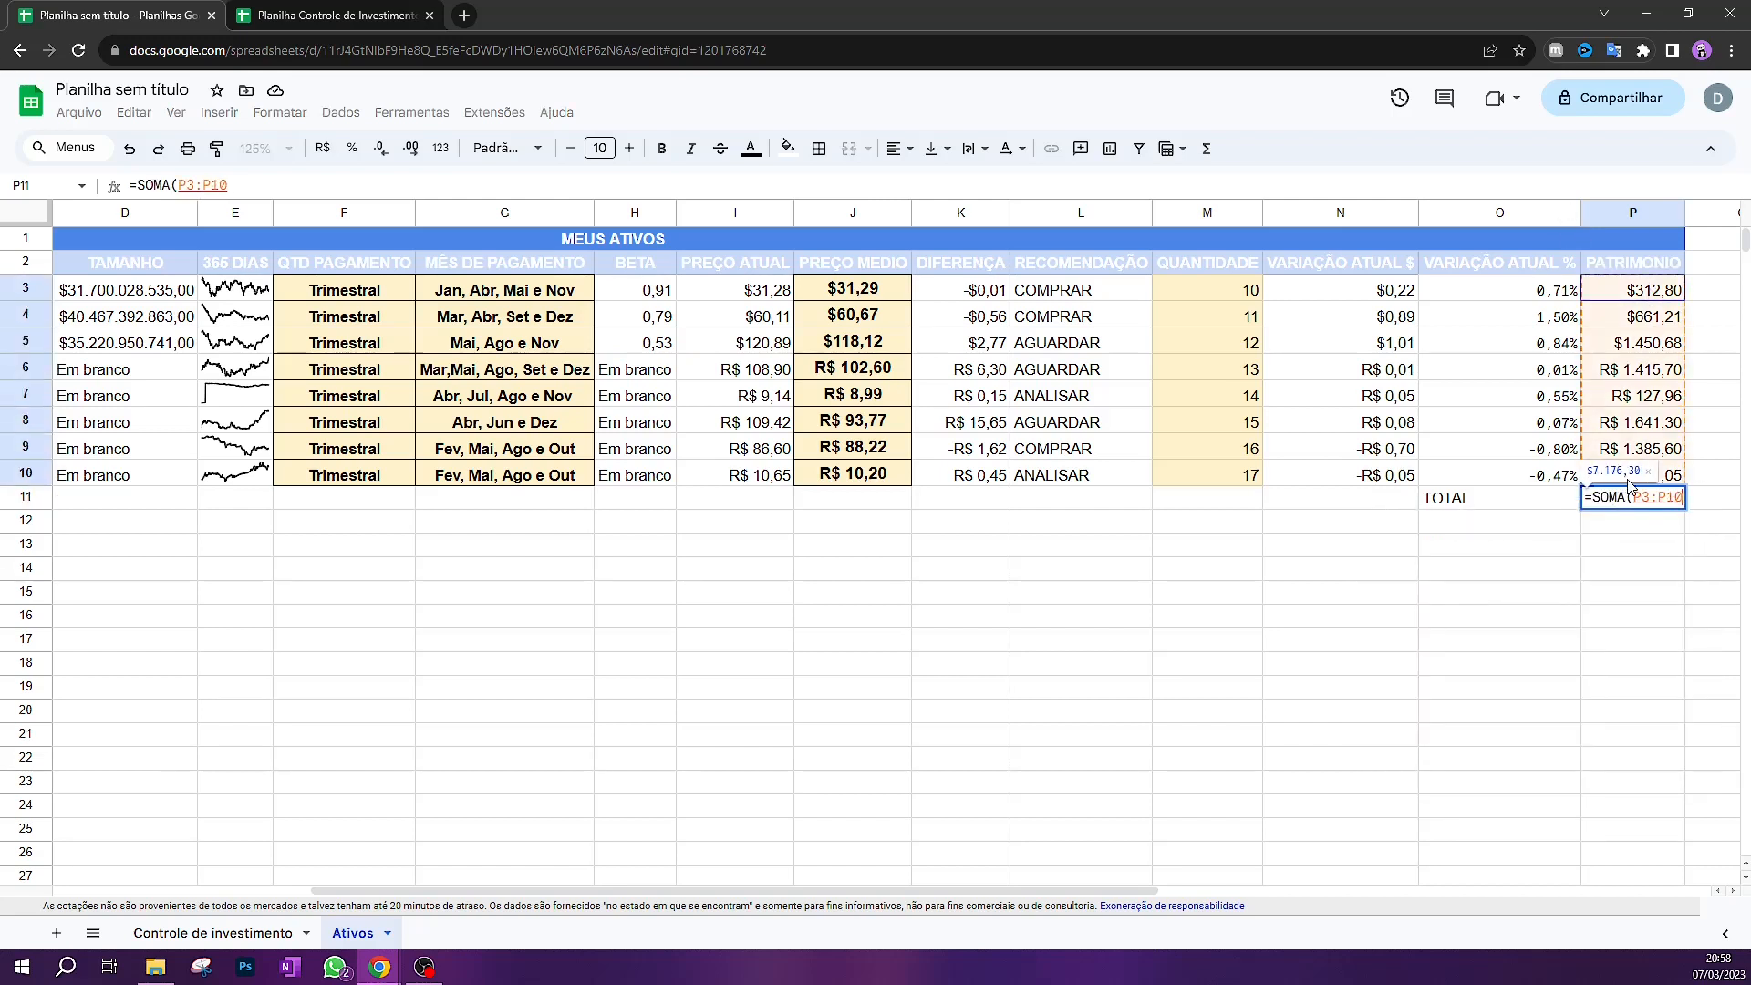
key("Return")
left_click(1341, 568)
left_click(1656, 500)
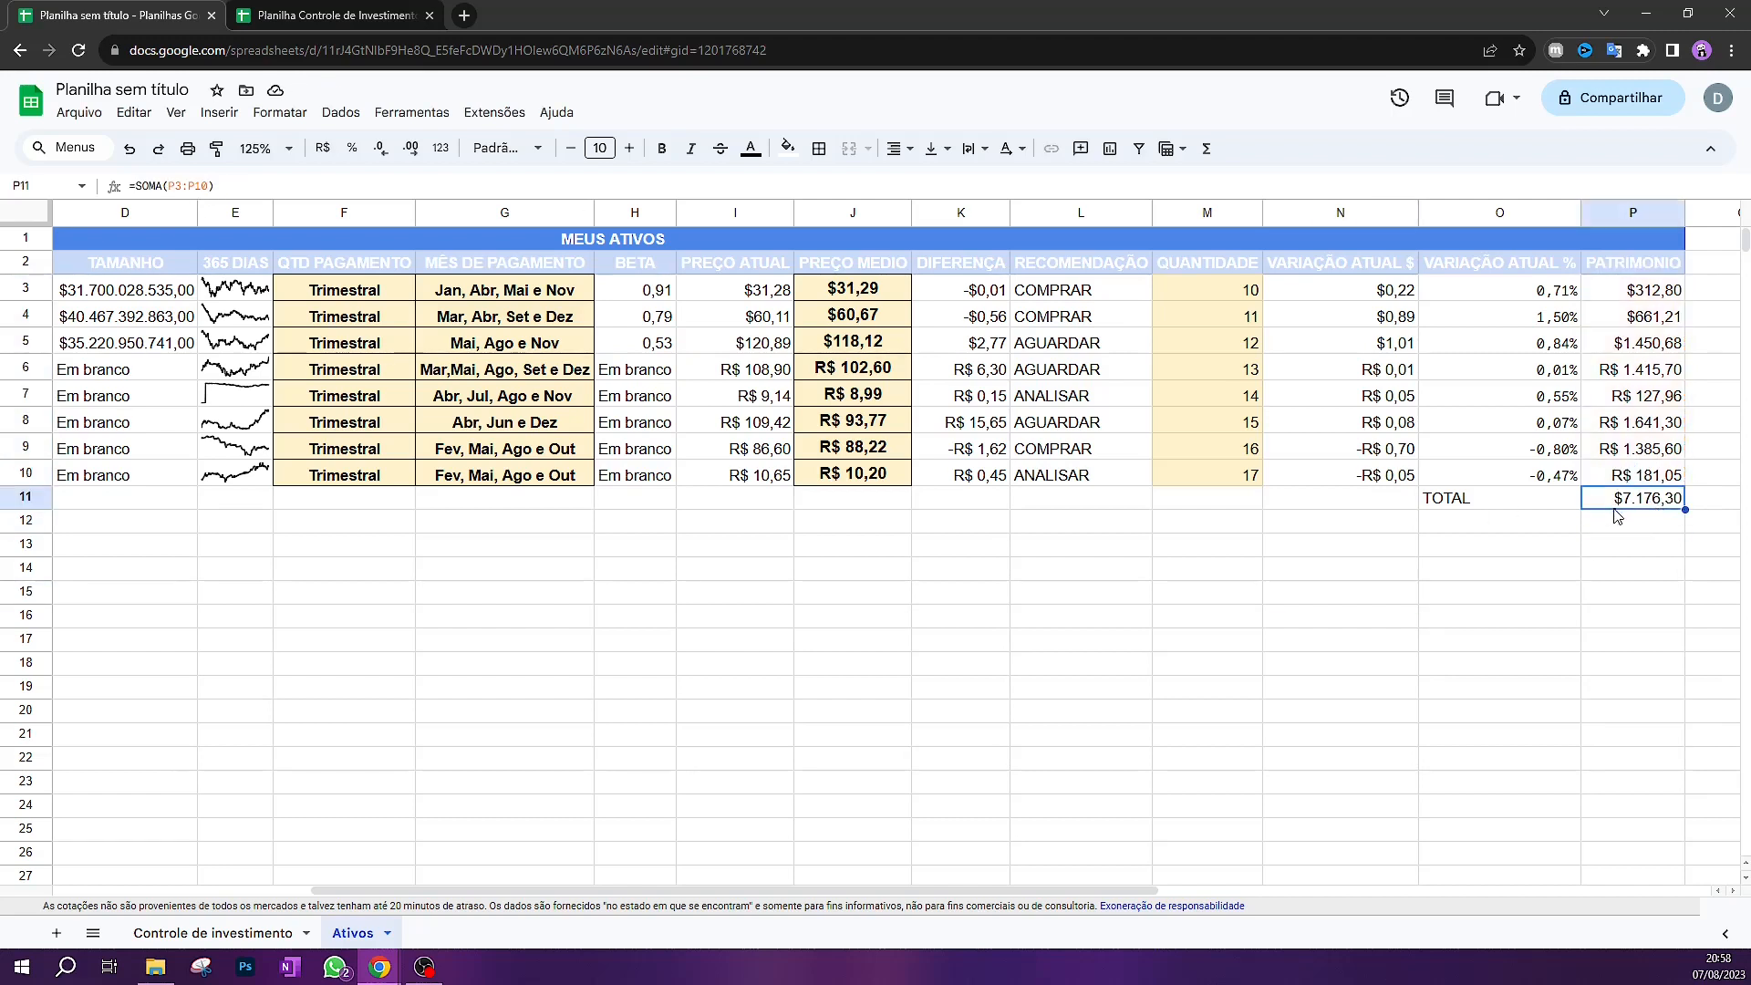
double_click(1646, 508)
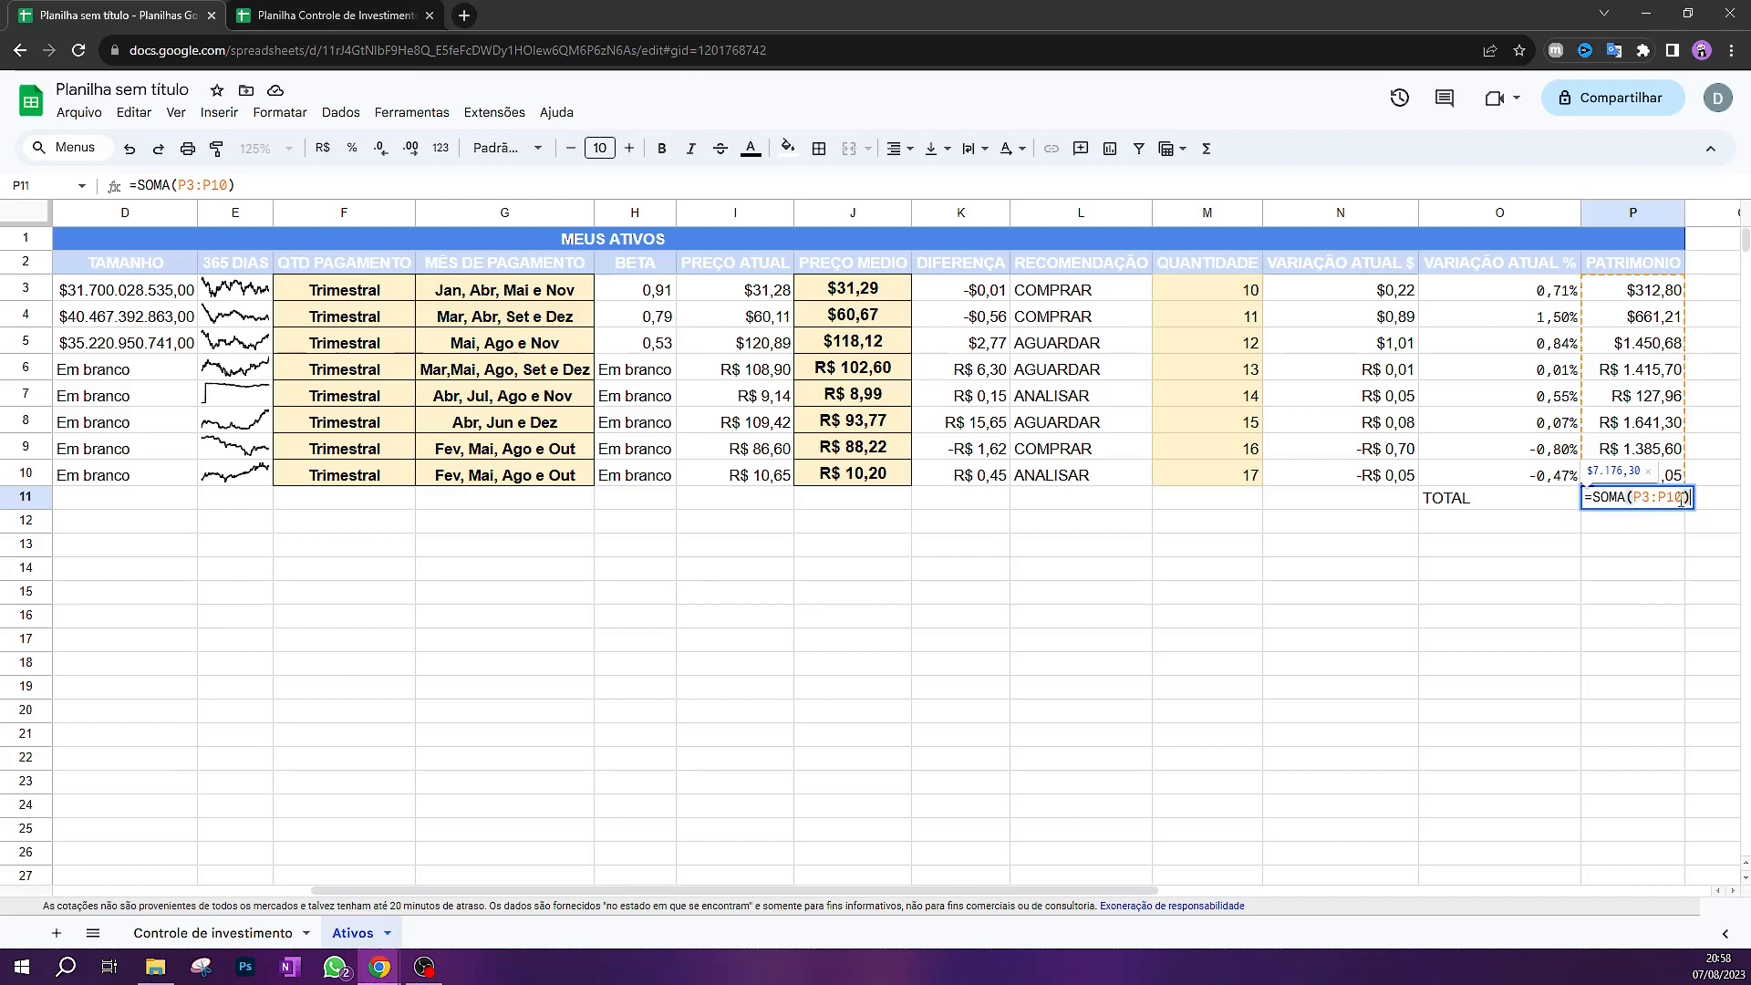
key("Return")
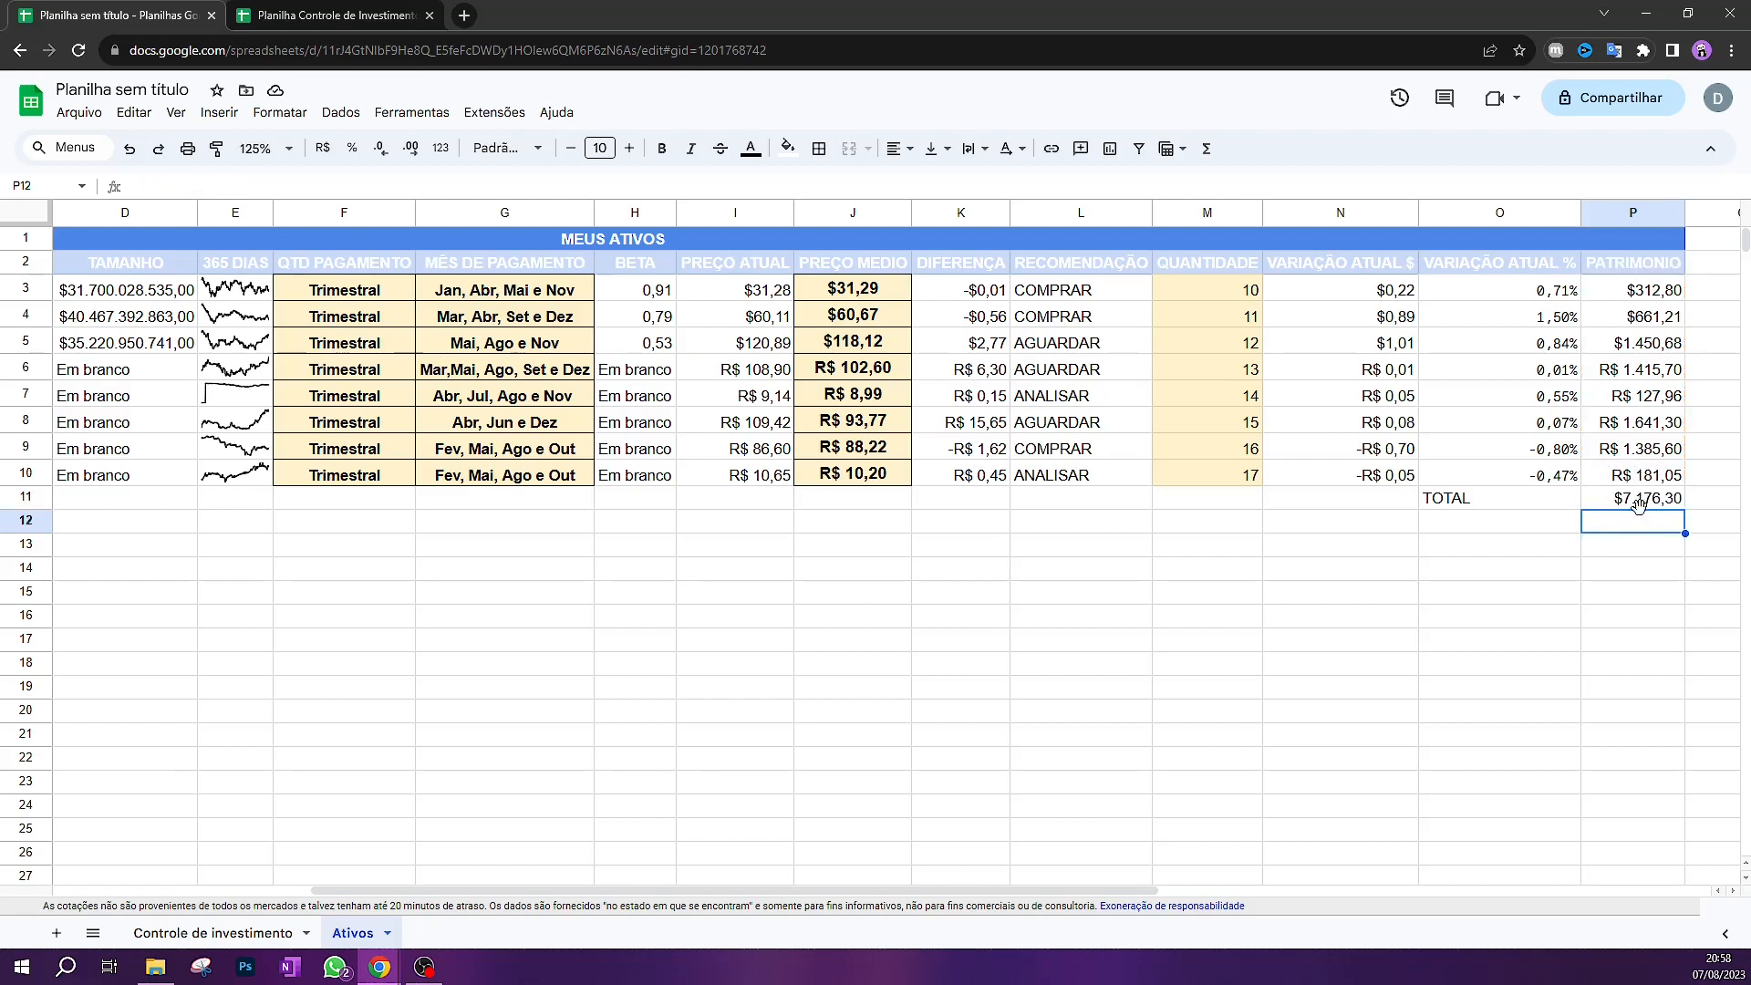
Undo the PATRIMONIO sum in P11 and the TOTAL label in O11
left_click(1644, 502)
left_click_drag(1658, 293, 1648, 353)
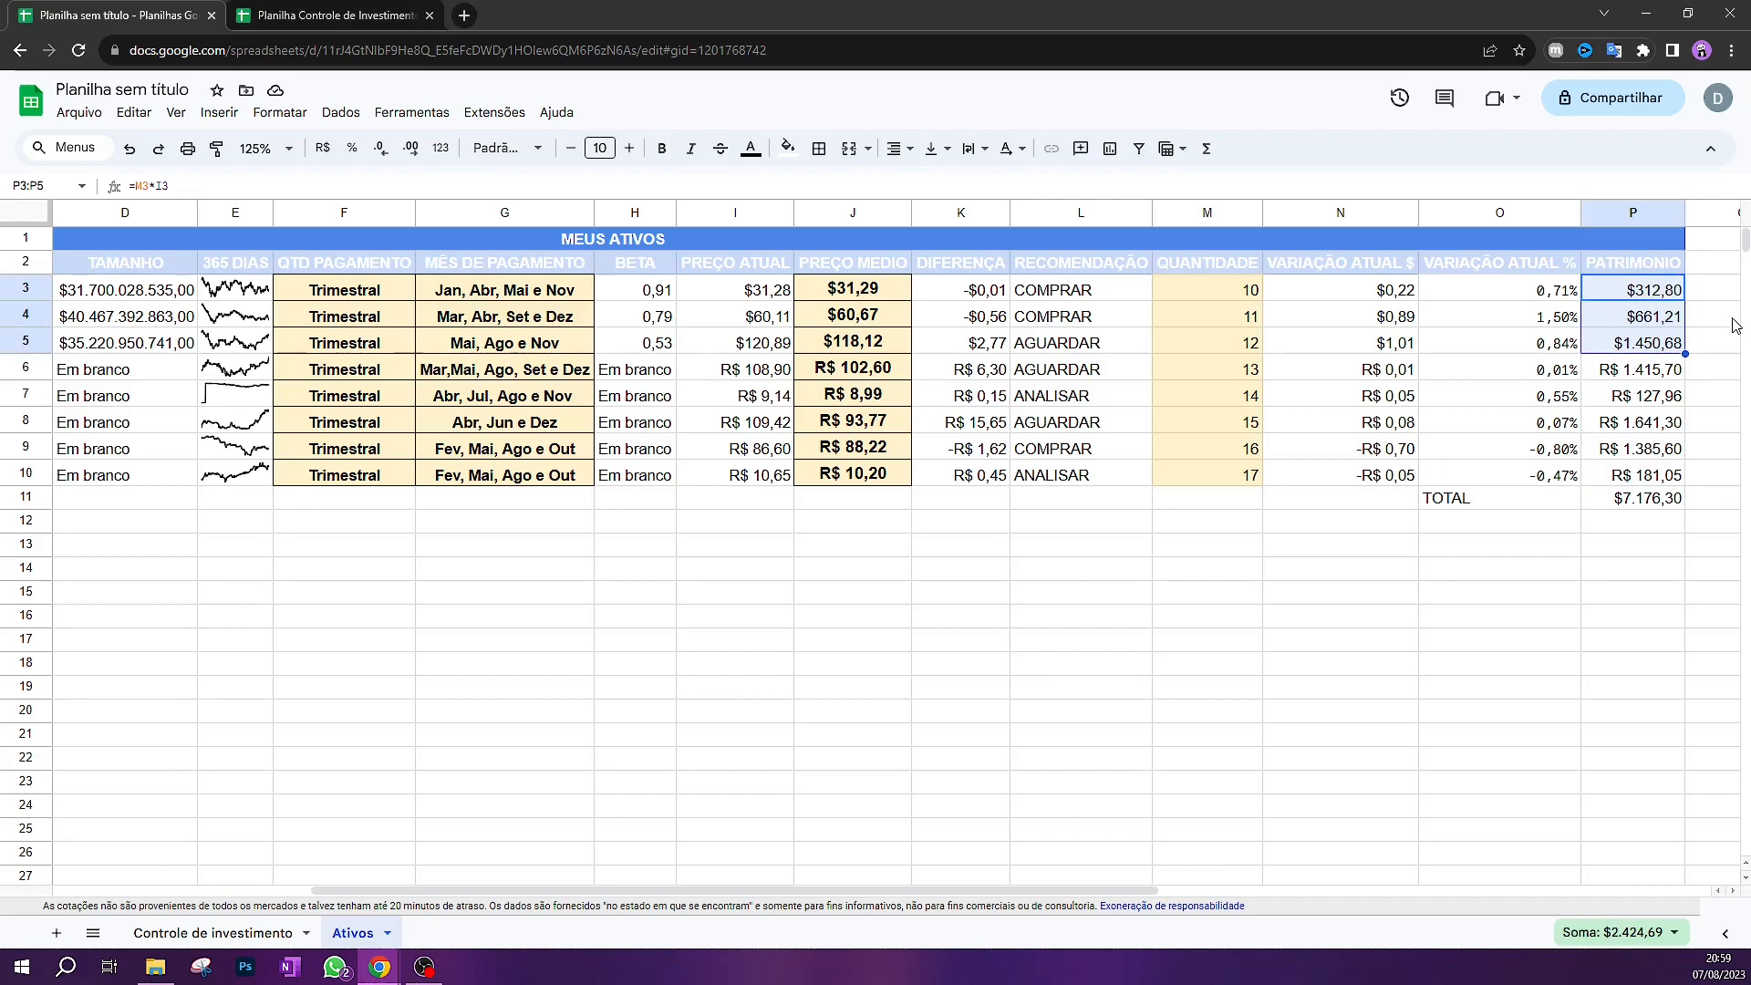
left_click_drag(1650, 382, 1648, 487)
left_click_drag(1656, 293, 1652, 354)
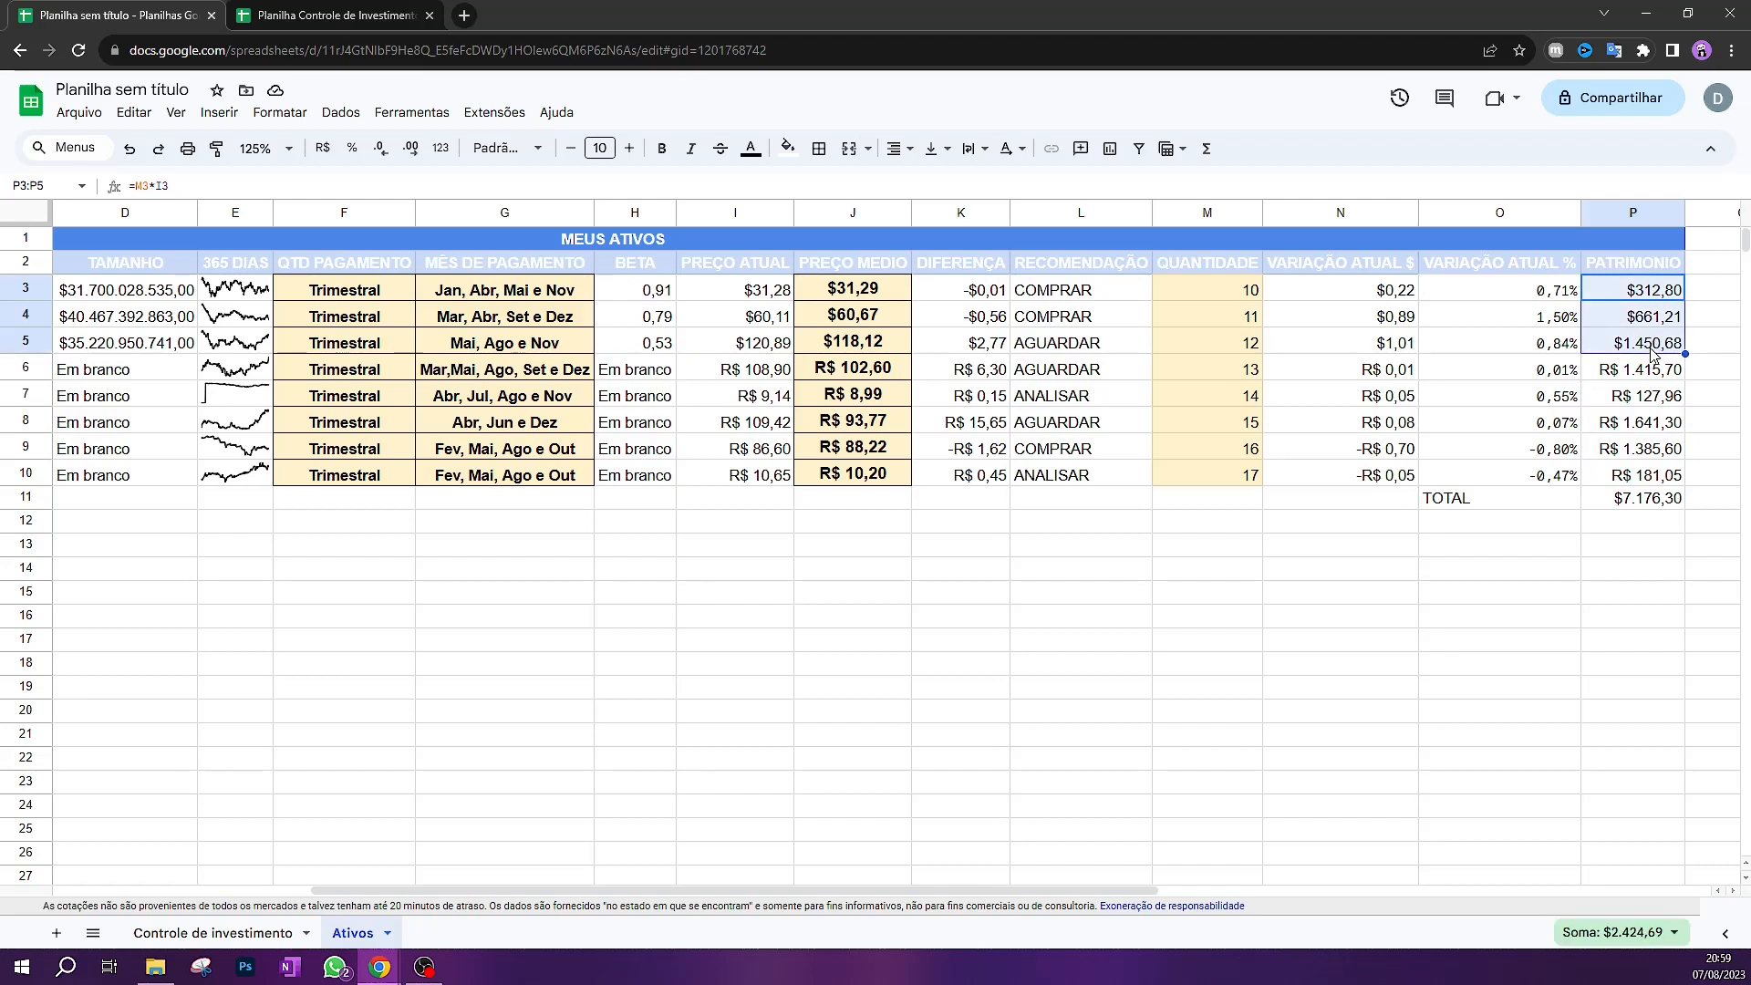
left_click(1587, 547)
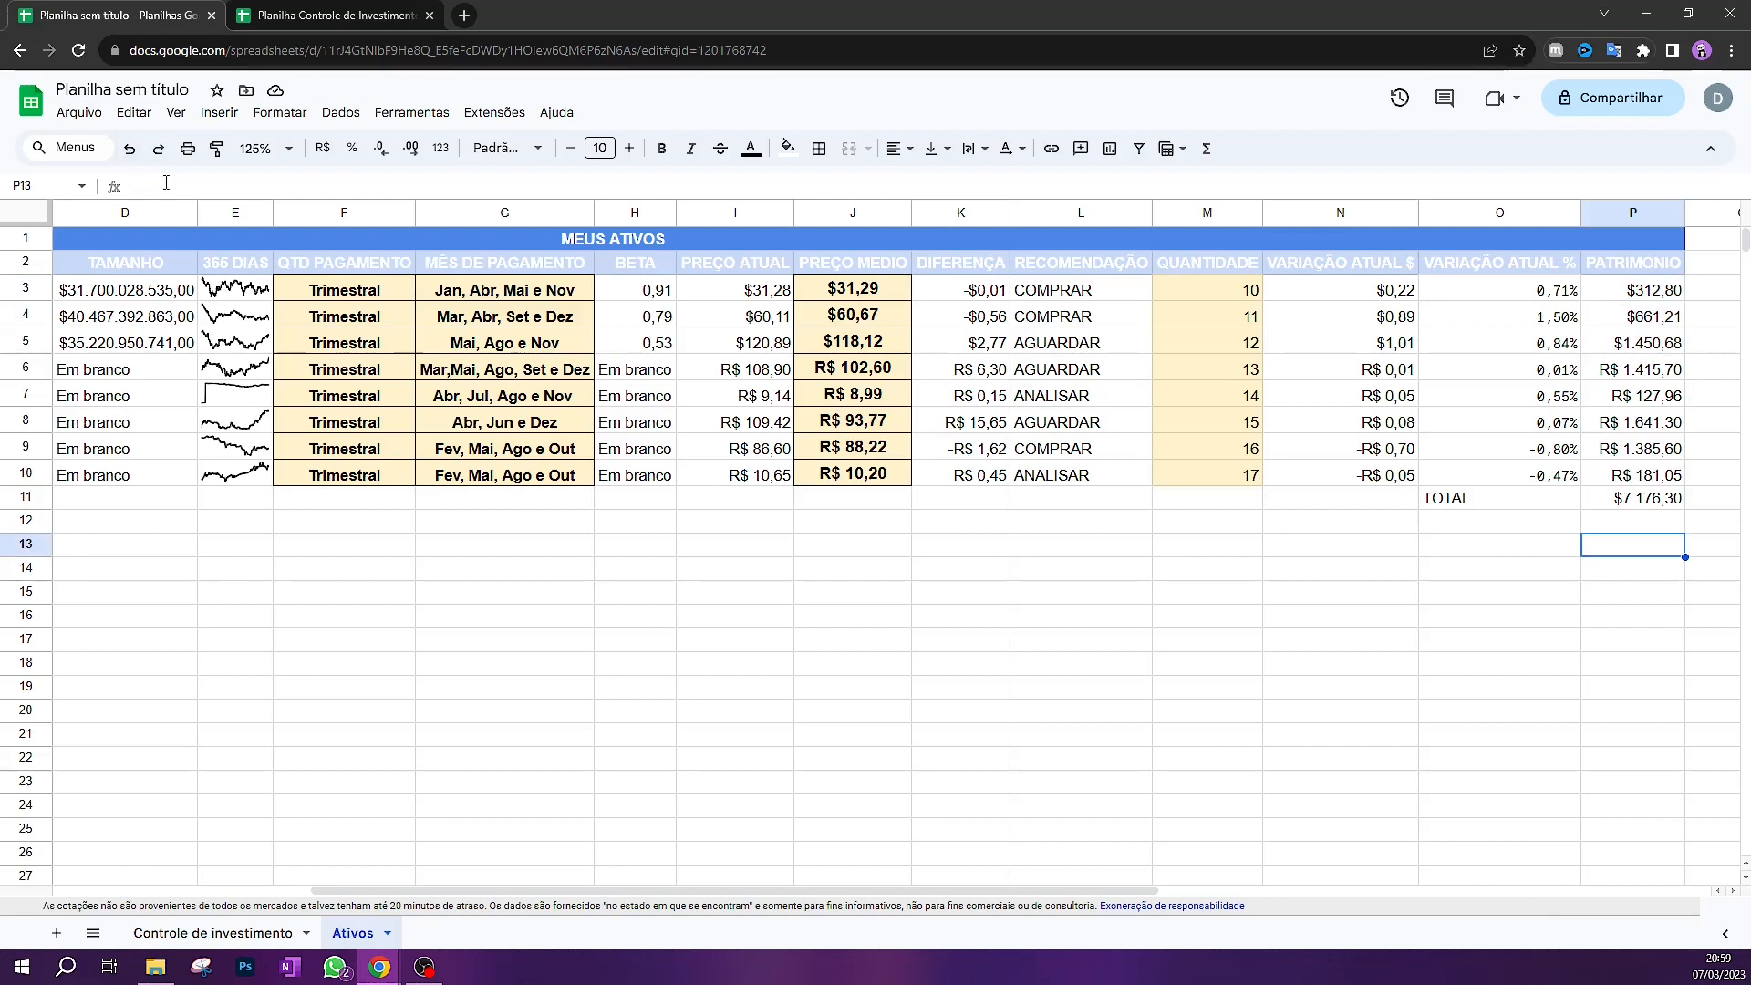
key("Up")
key("Up")
key("shift+Left")
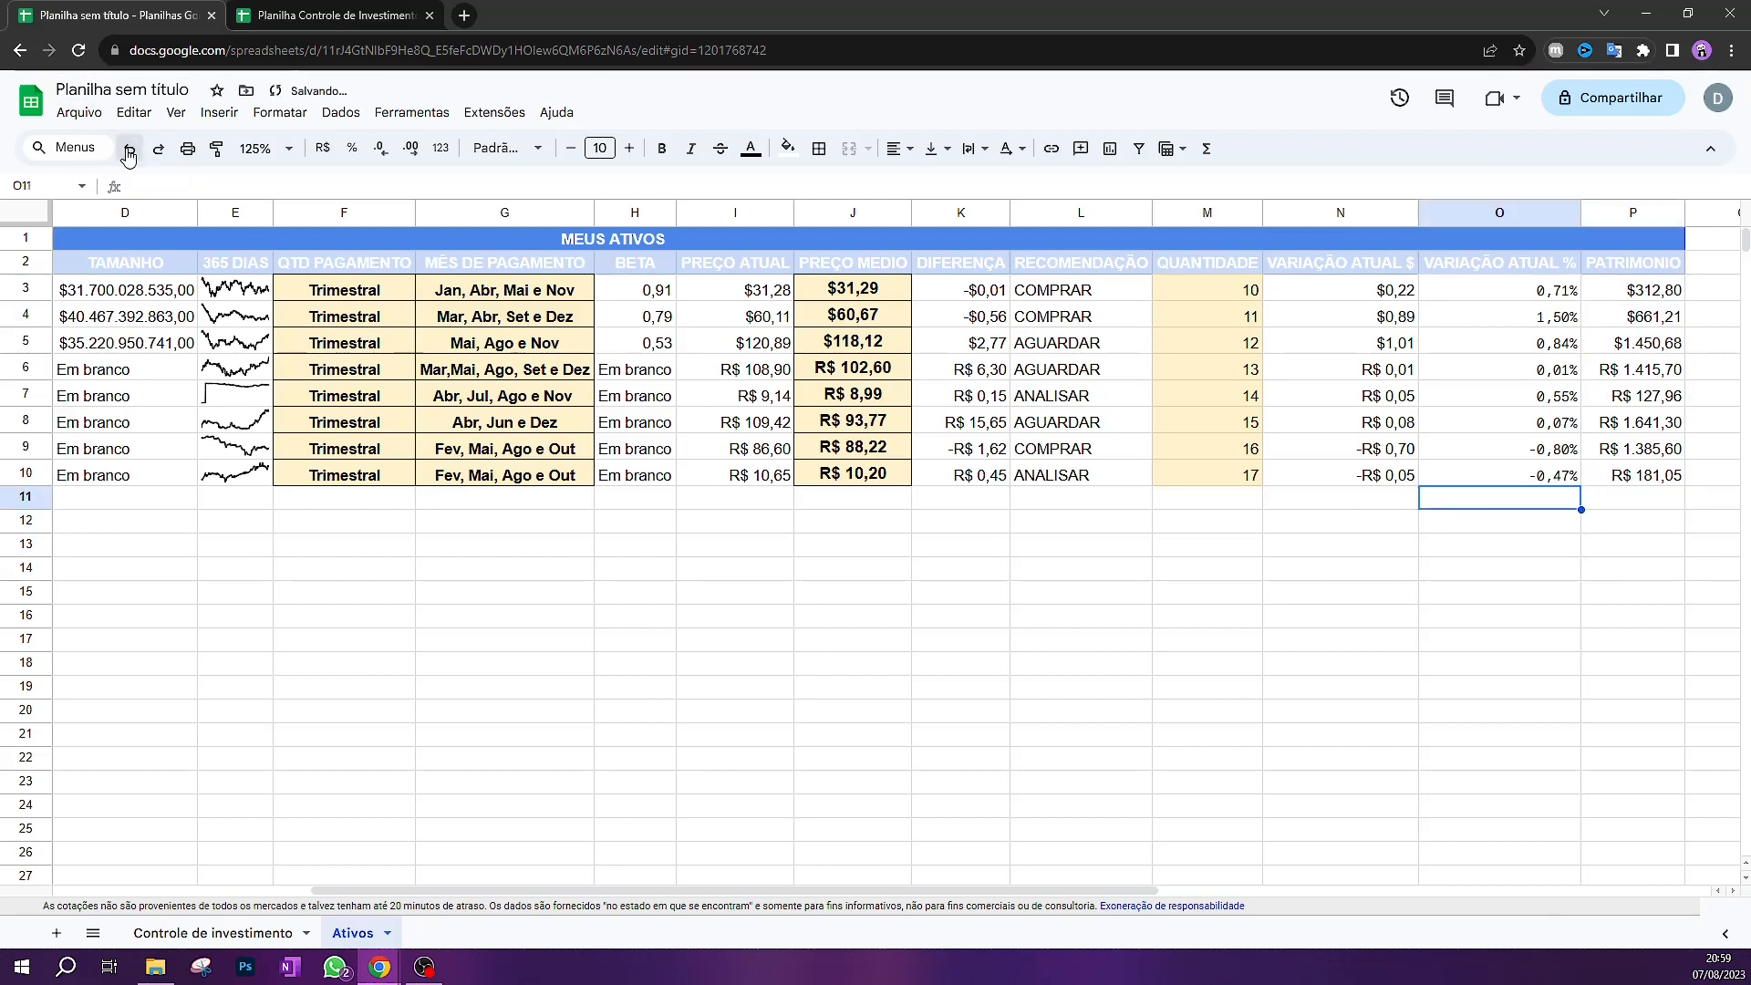
key("Delete")
Apply all borders to the MEUS ATIVOS table, range A1:P10
left_click(1020, 503)
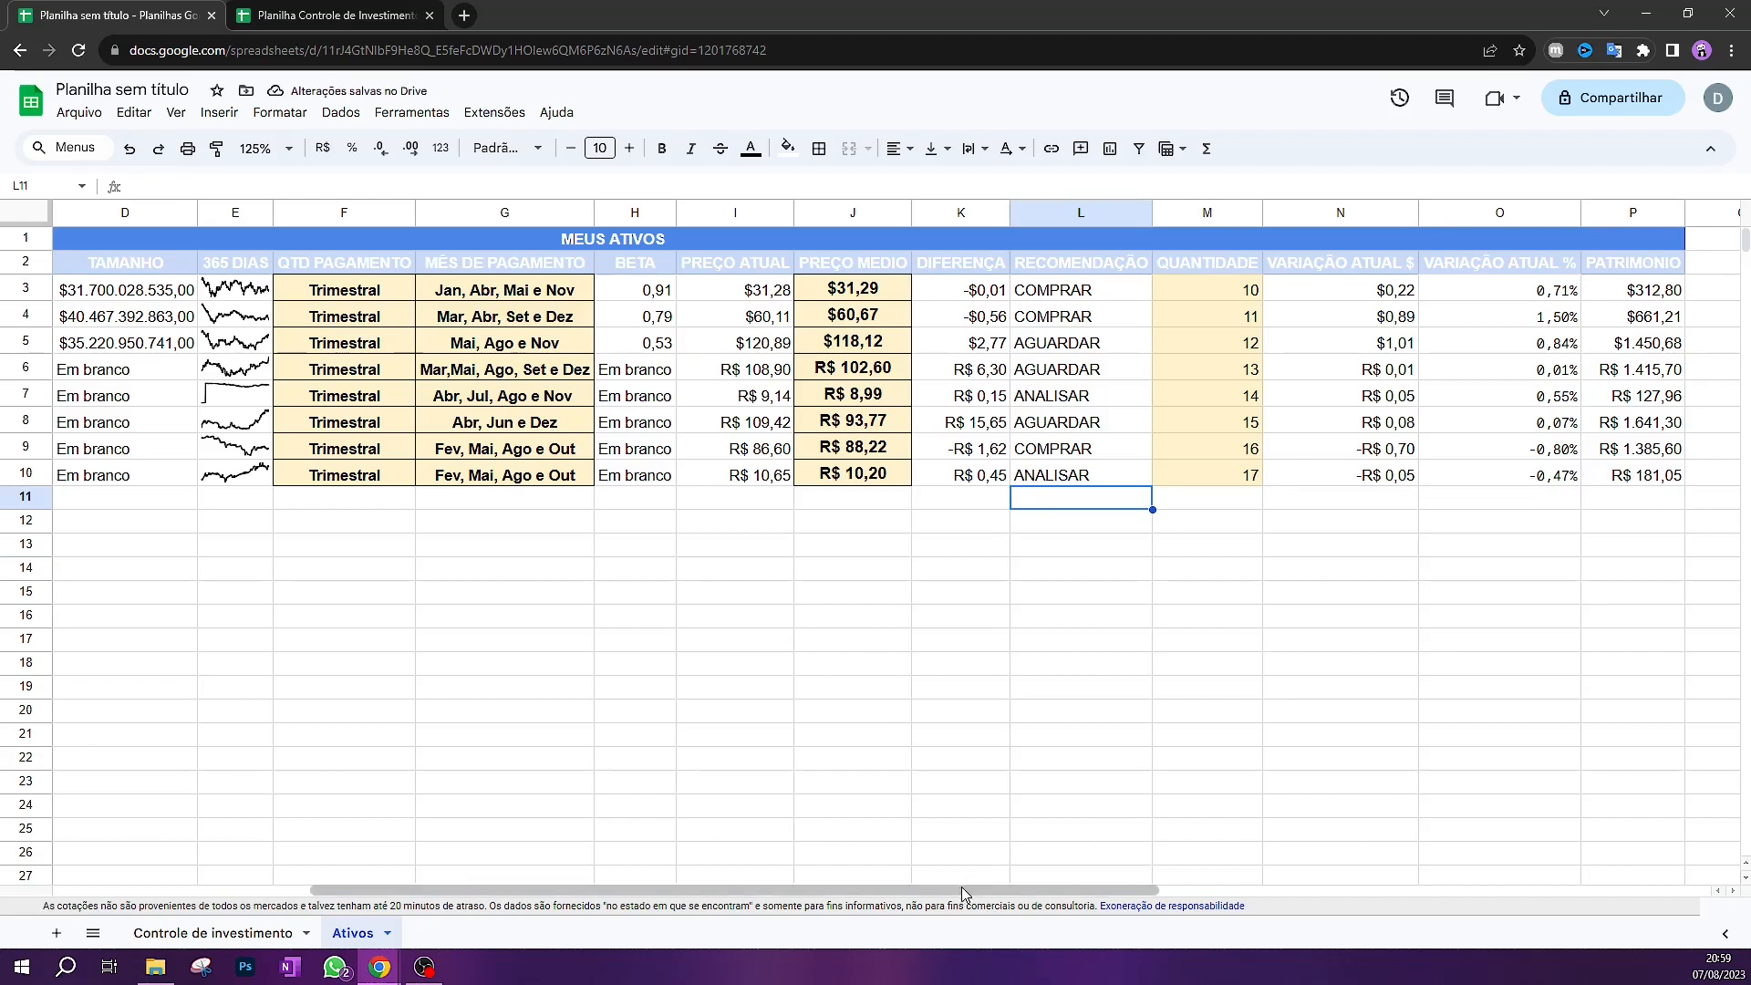
left_click_drag(959, 888, 593, 882)
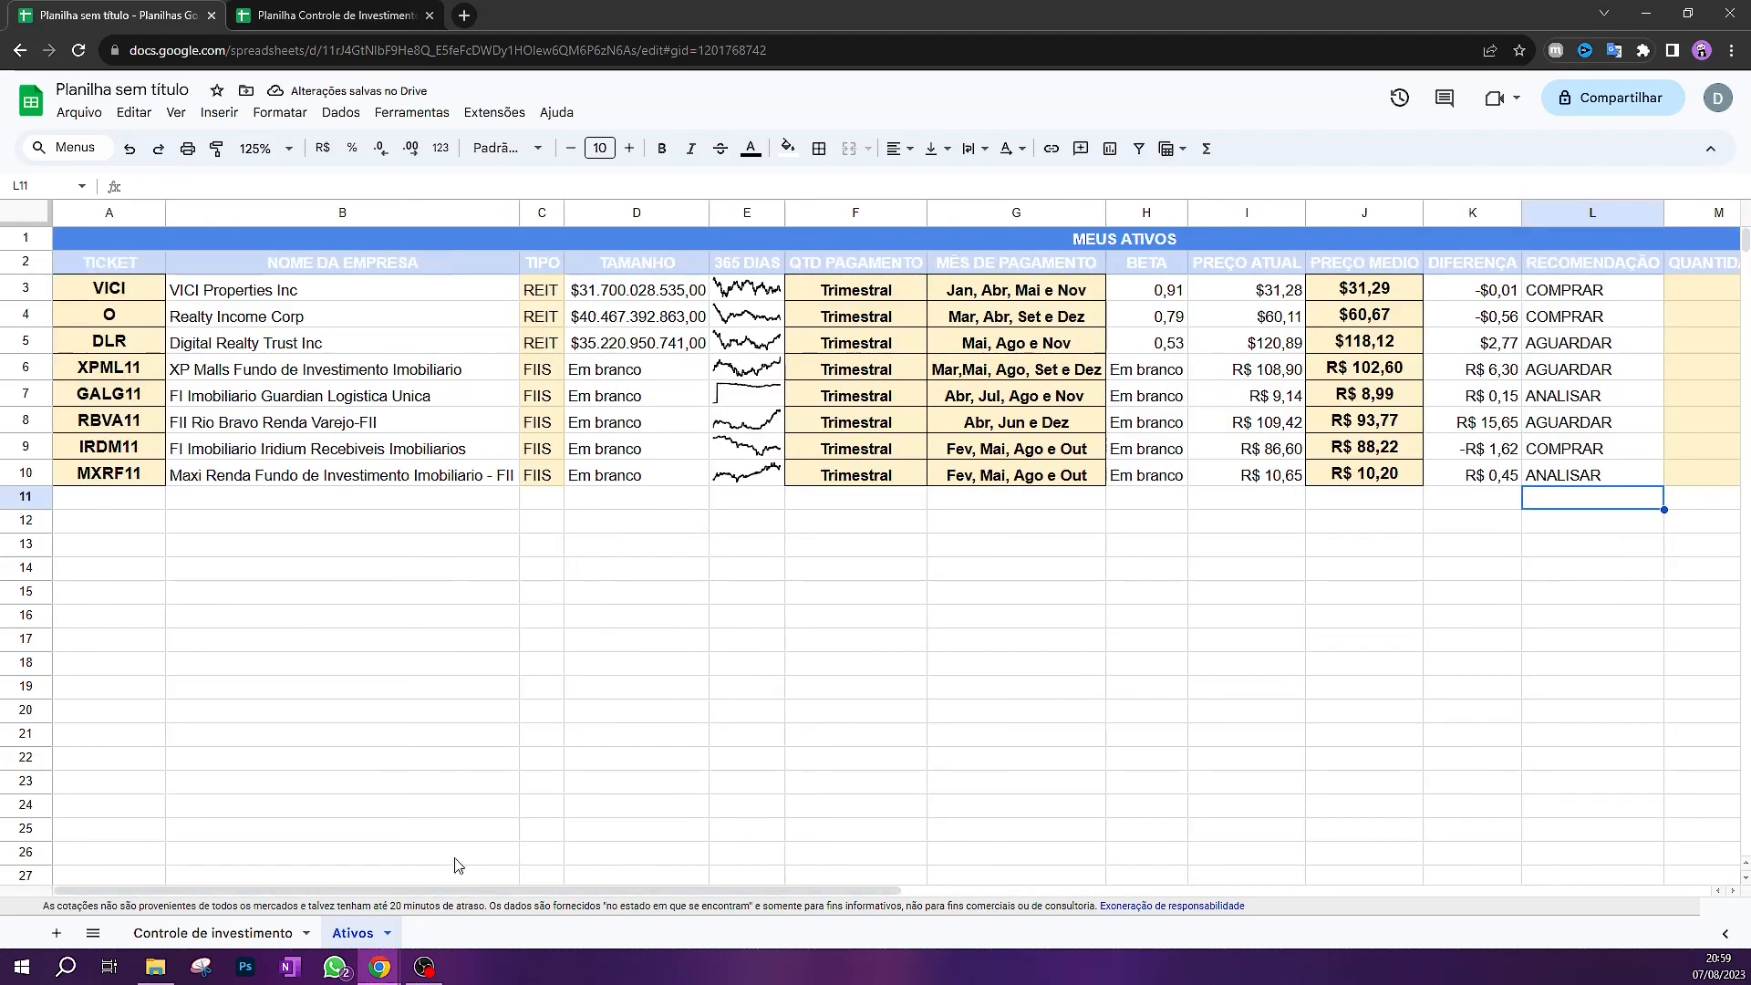
left_click_drag(125, 293, 637, 342)
left_click(342, 662)
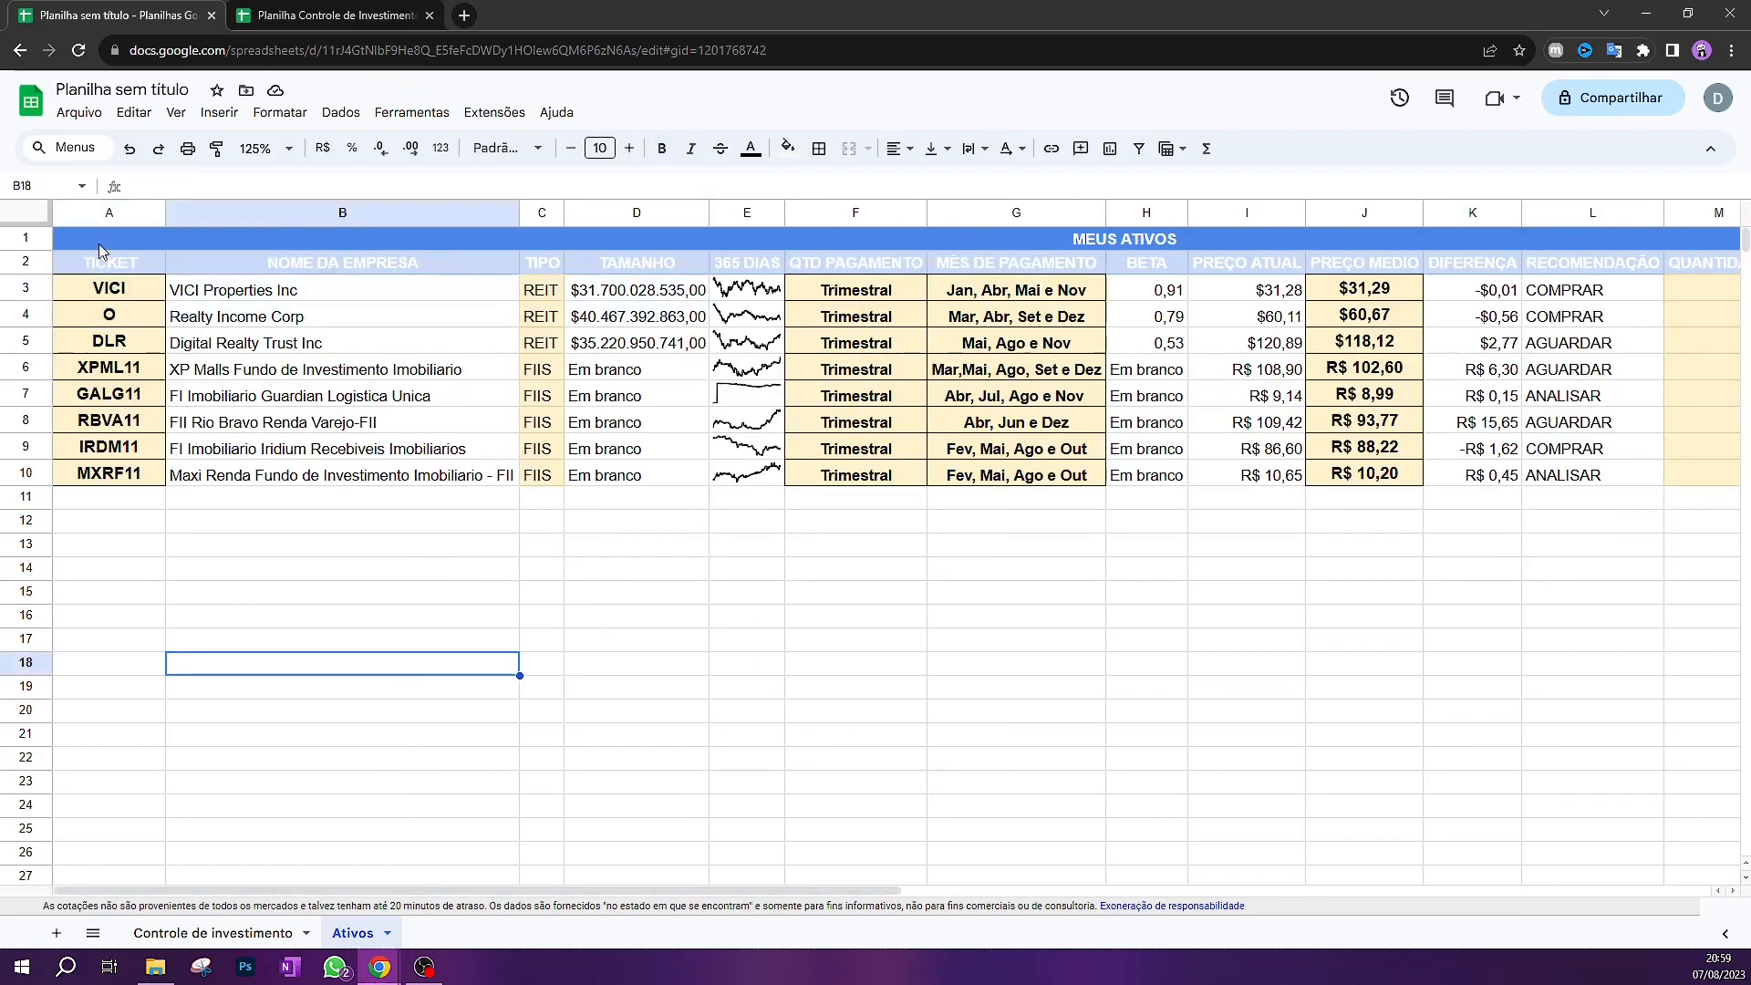
left_click_drag(82, 244, 1103, 480)
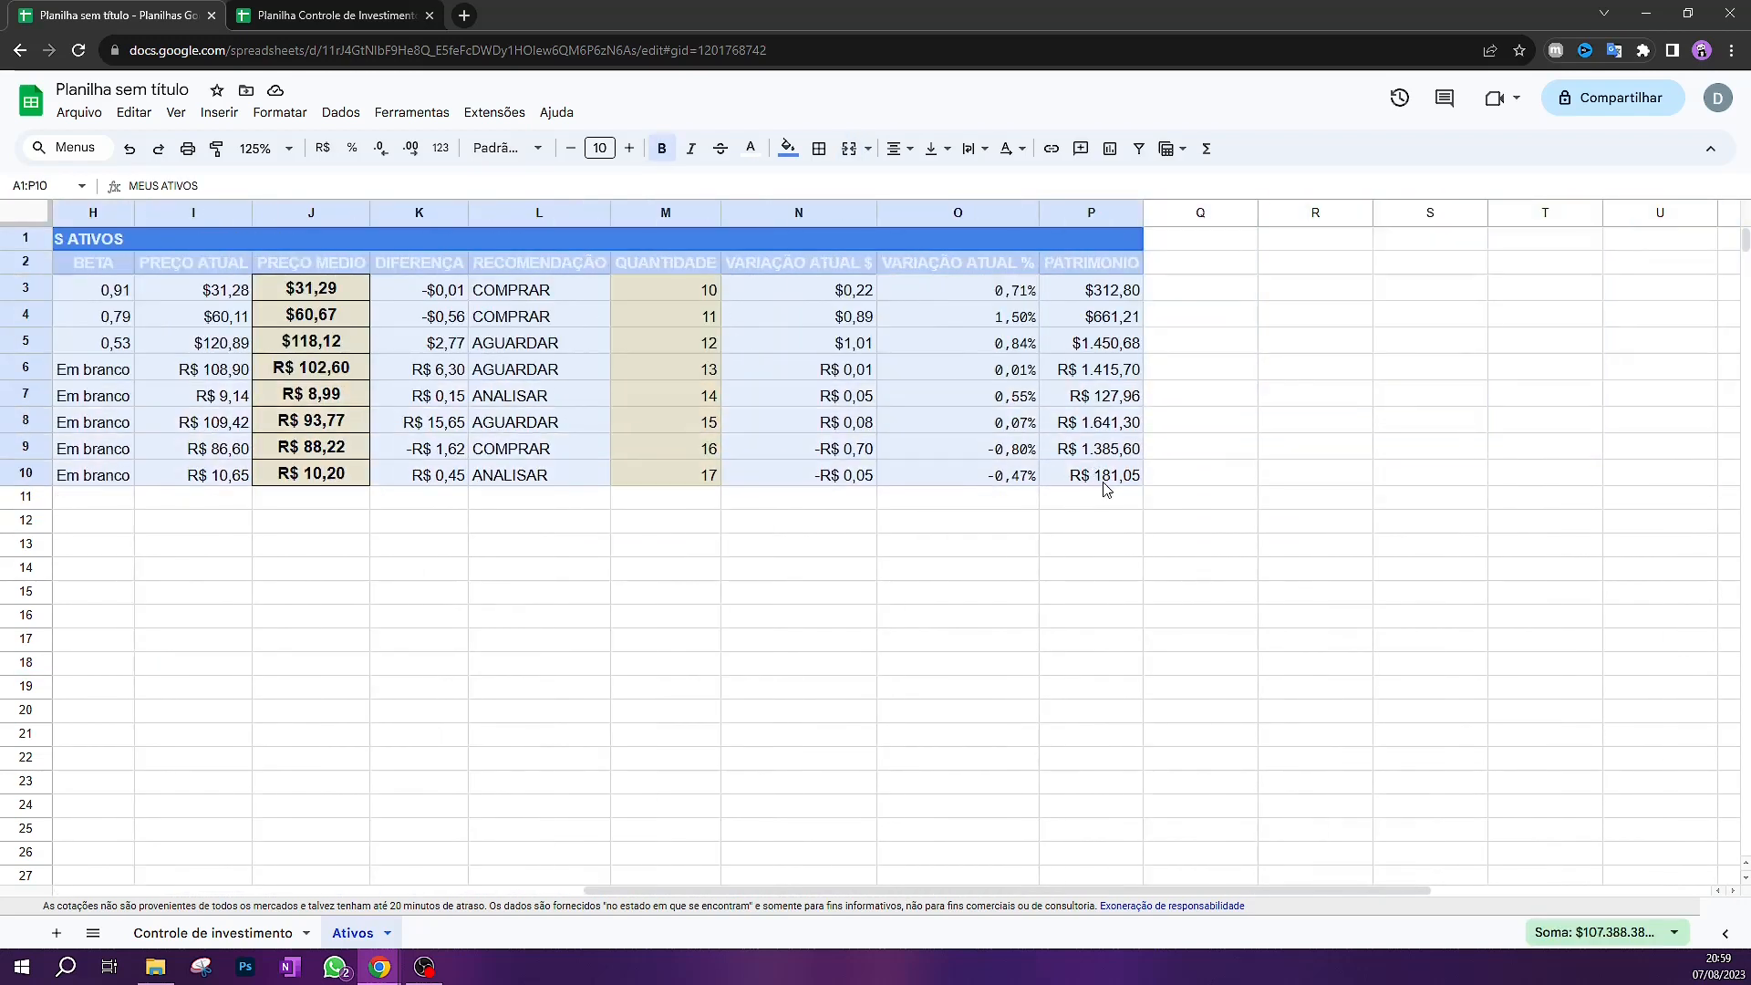
left_click(819, 149)
left_click(826, 202)
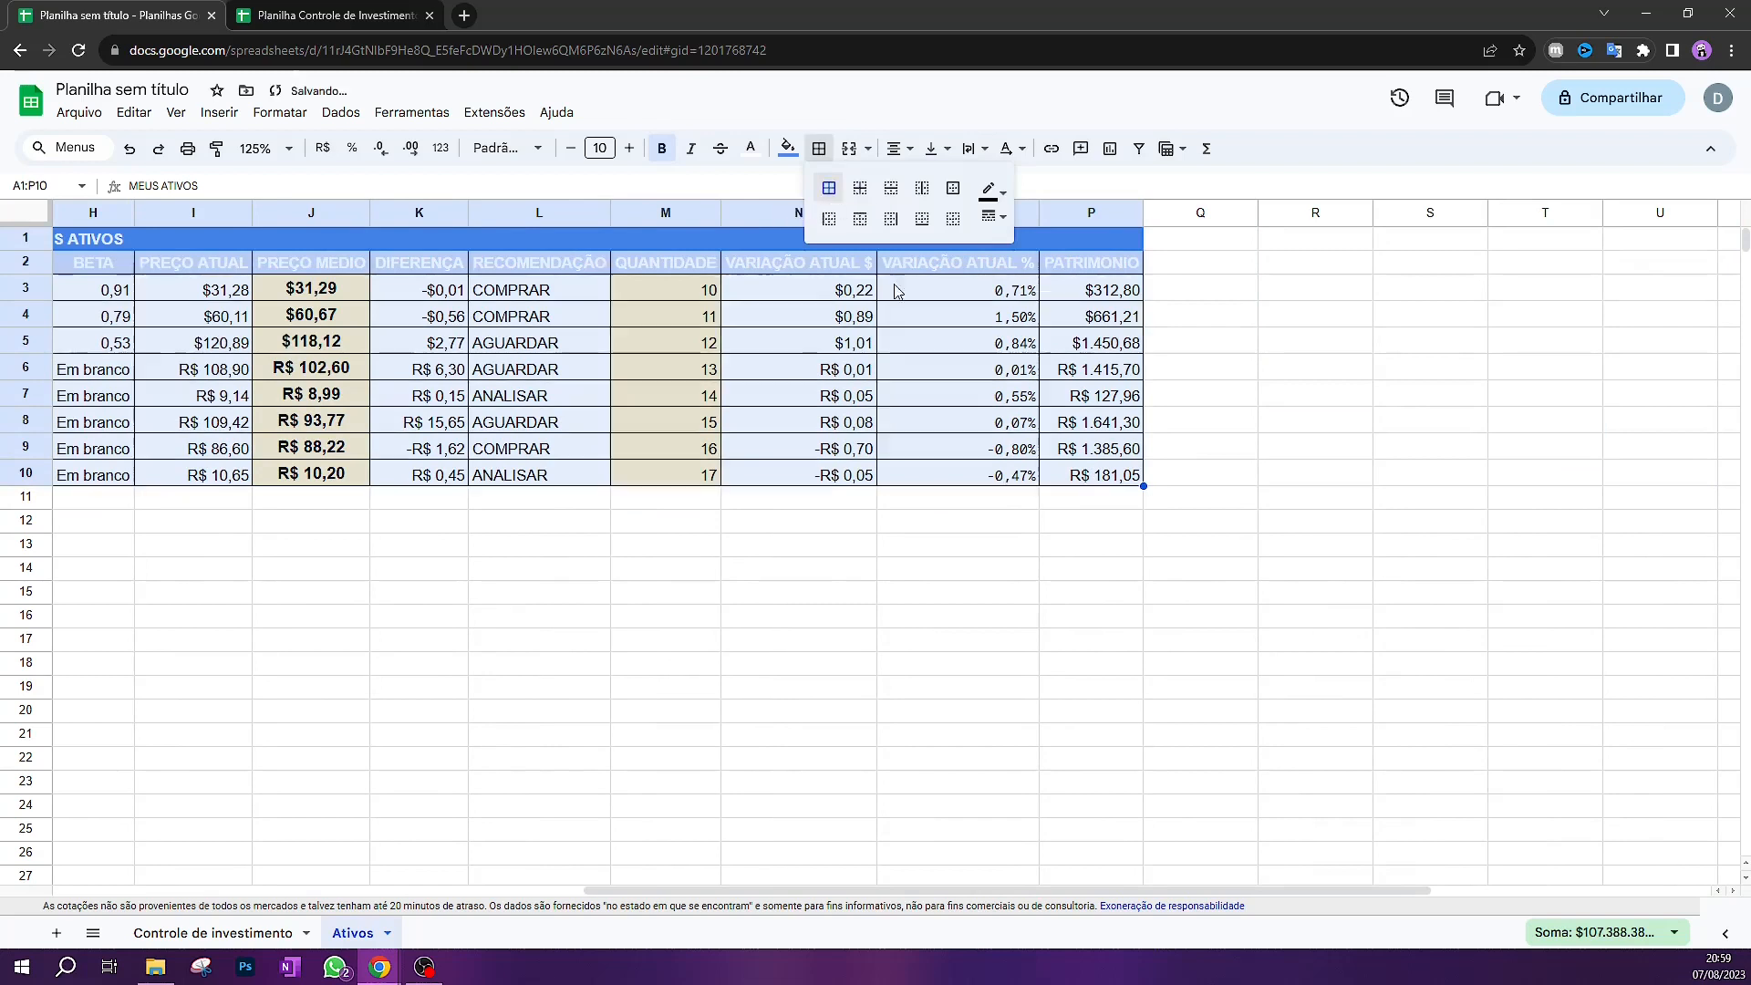
left_click(1233, 600)
Center the contents of A1:Q11 horizontally in their cells
left_click_drag(1163, 492, 19, 239)
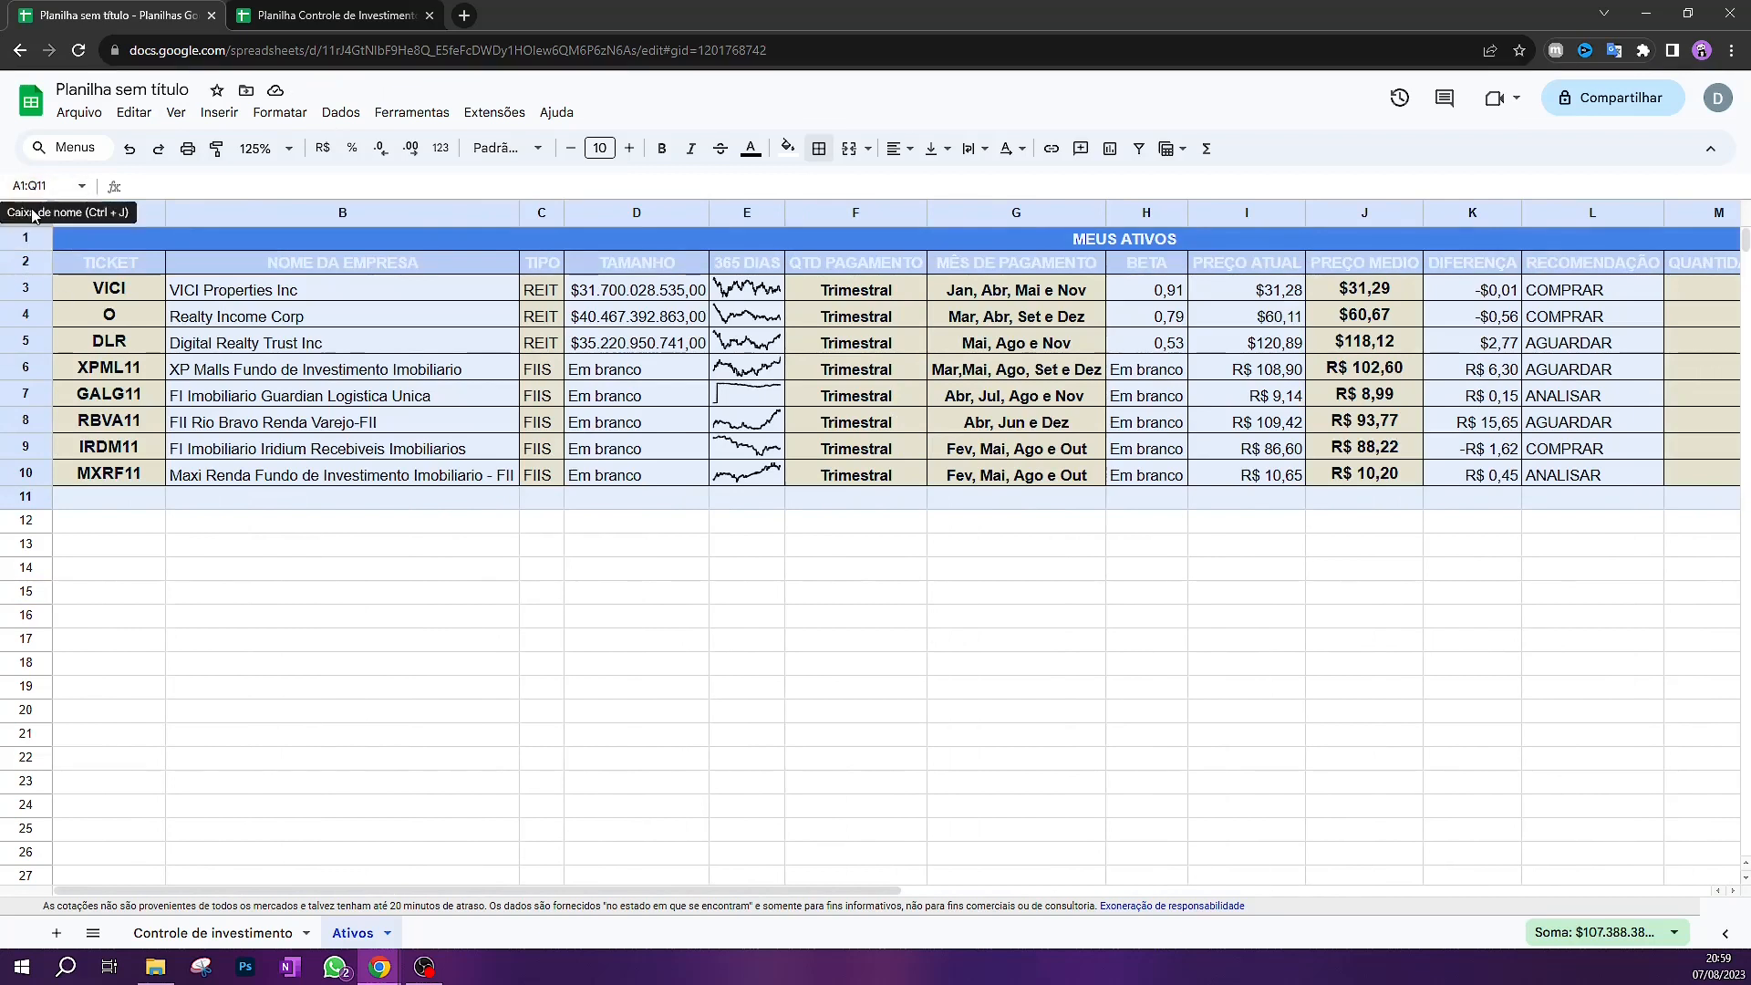
left_click(896, 148)
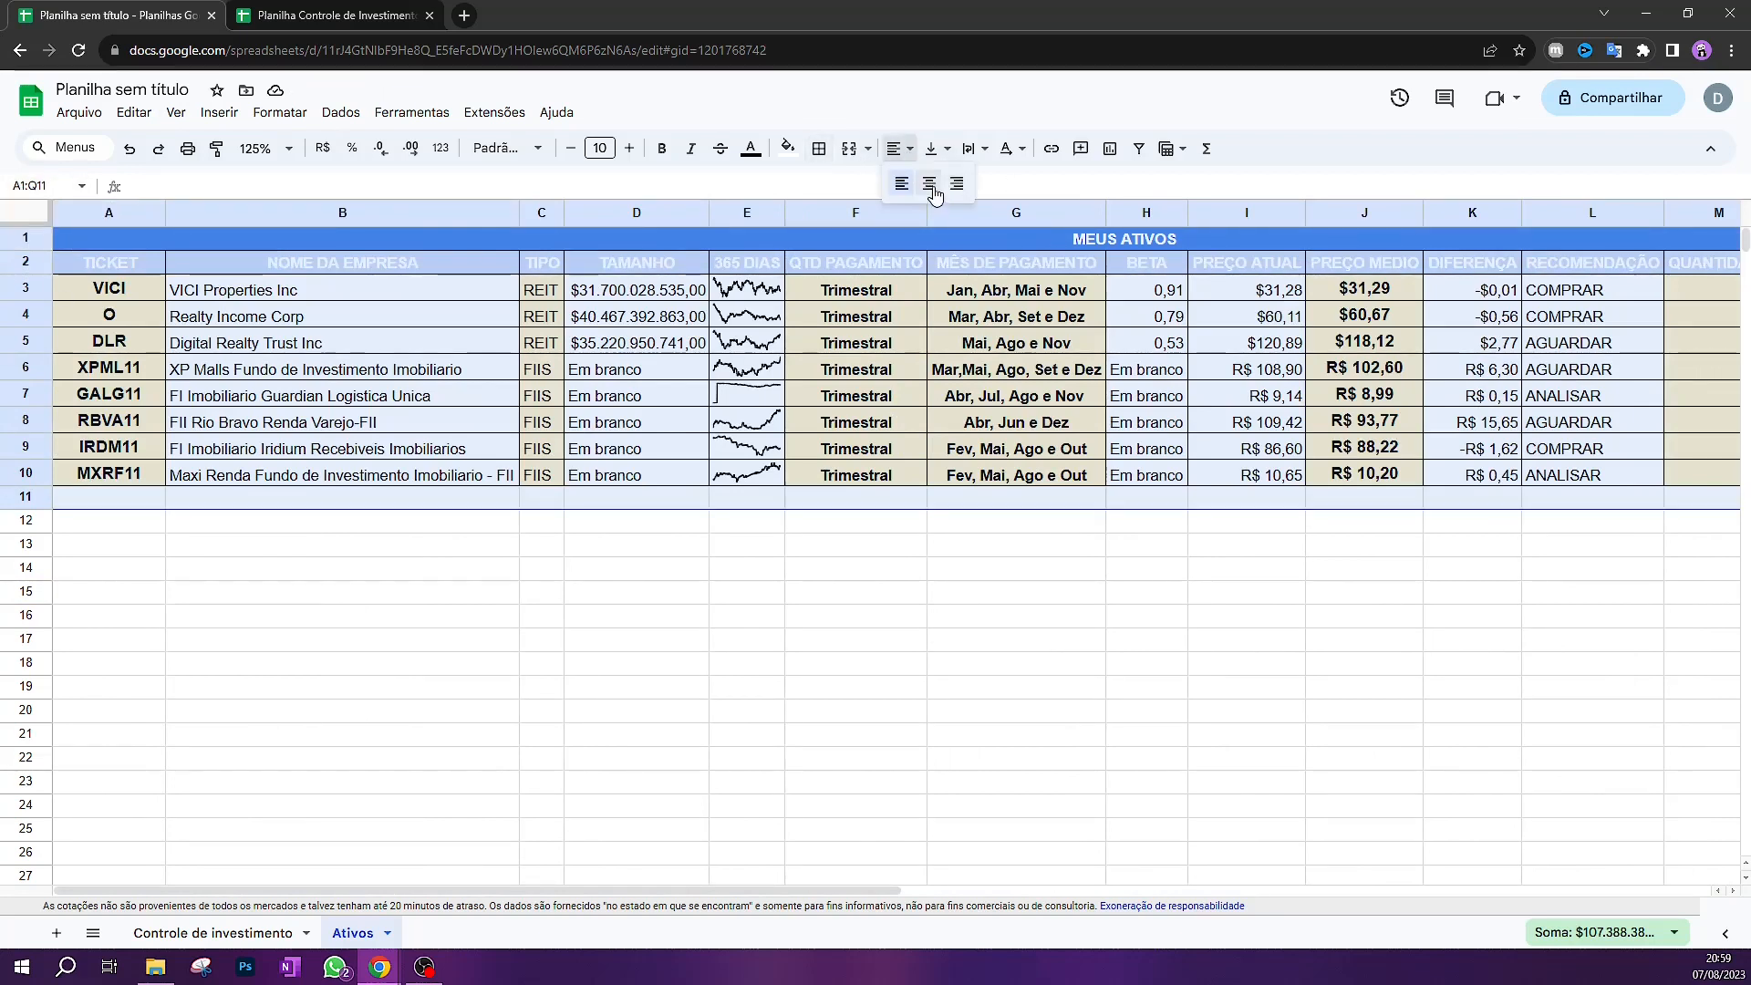
left_click(930, 184)
left_click(930, 710)
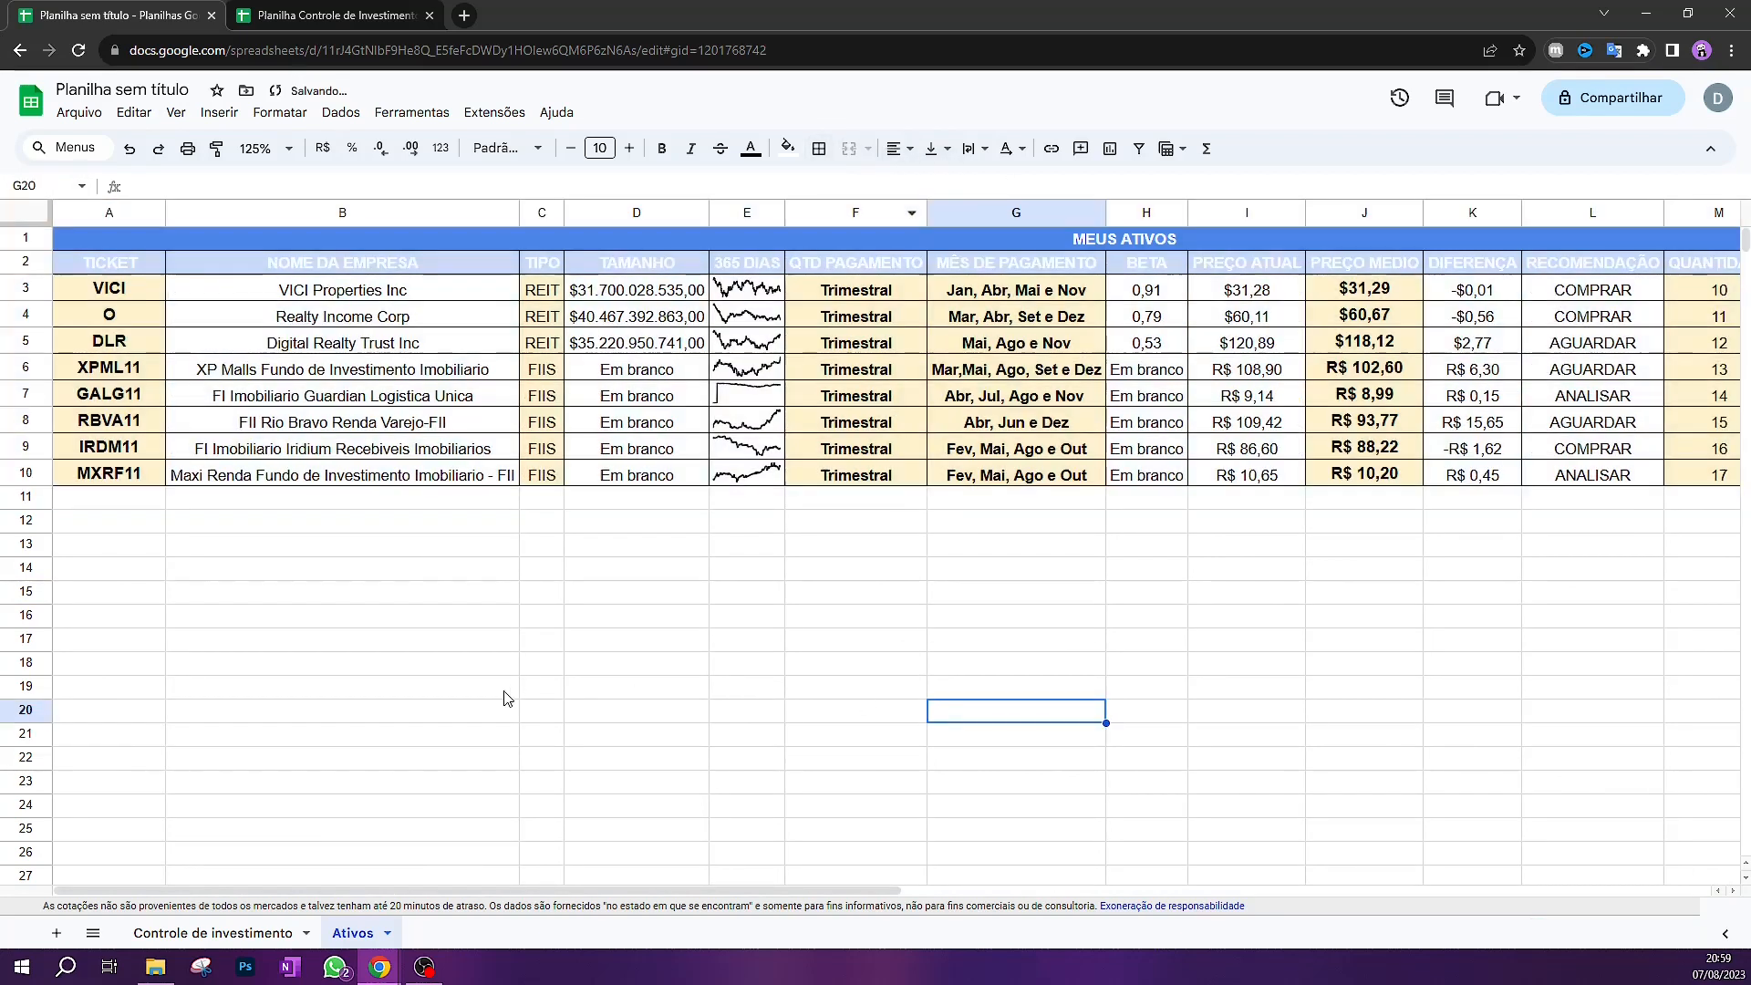
left_click(20, 223)
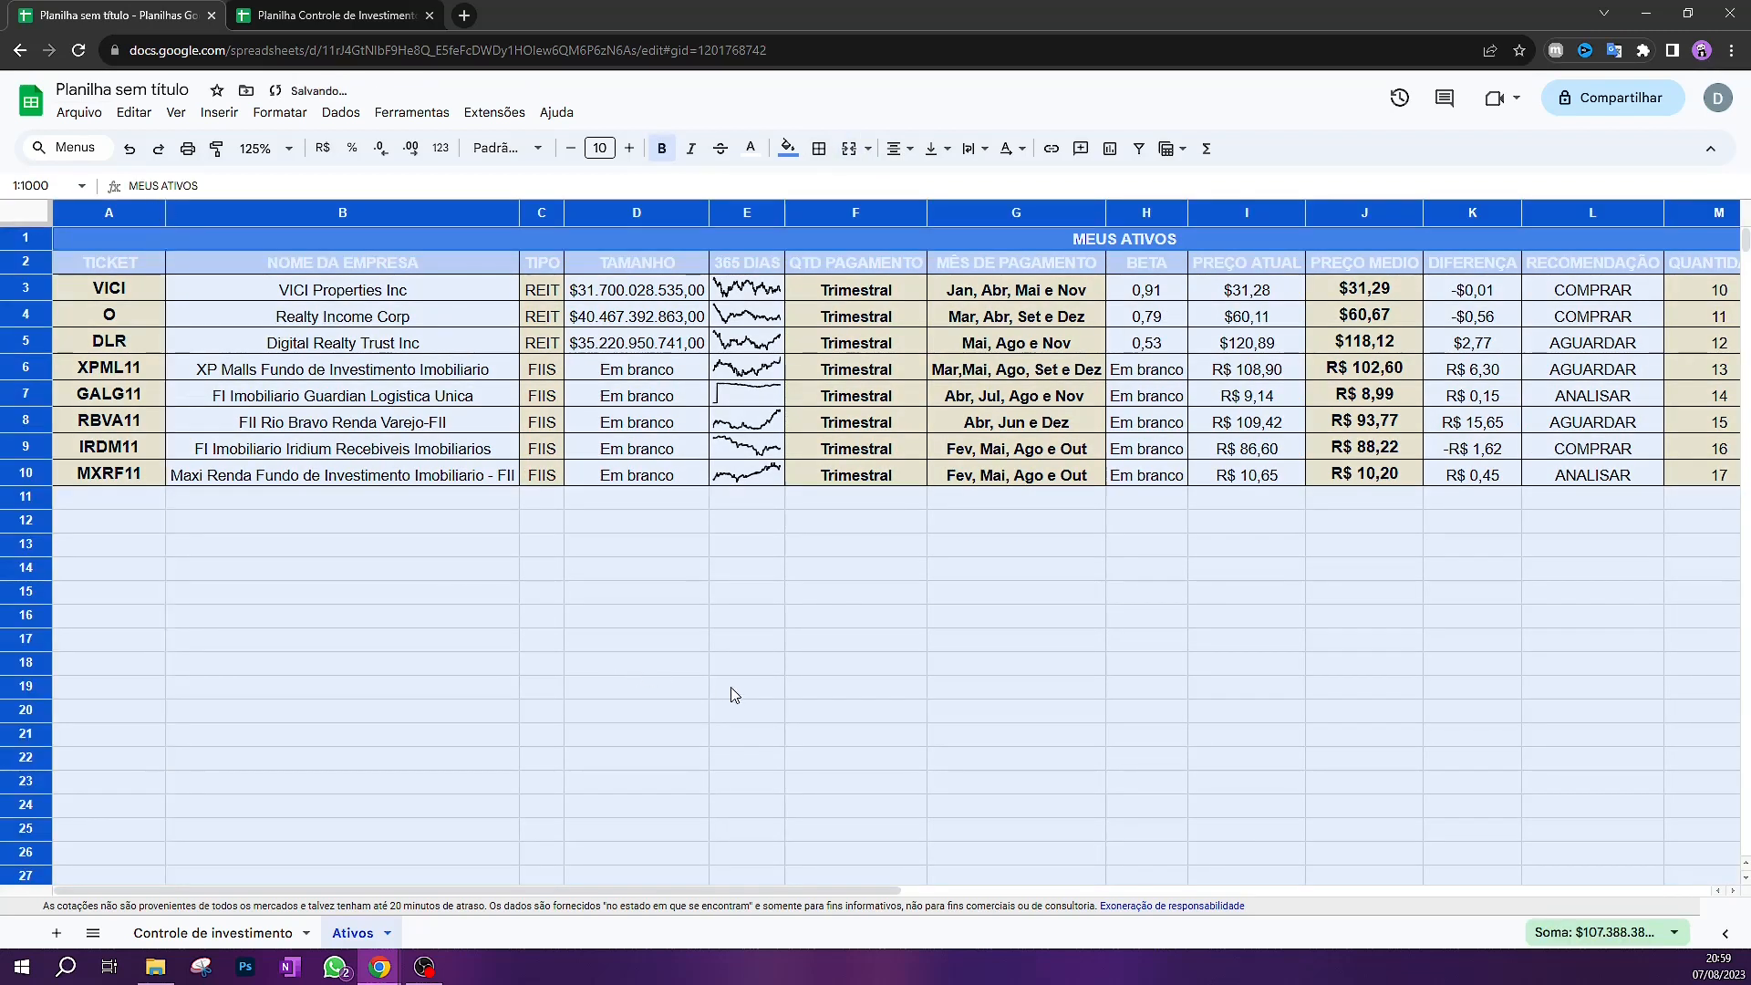
left_click(735, 694)
Examine the recommendation values in L3:L10 of the MEUS ATIVOS table
left_click_drag(654, 898, 877, 872)
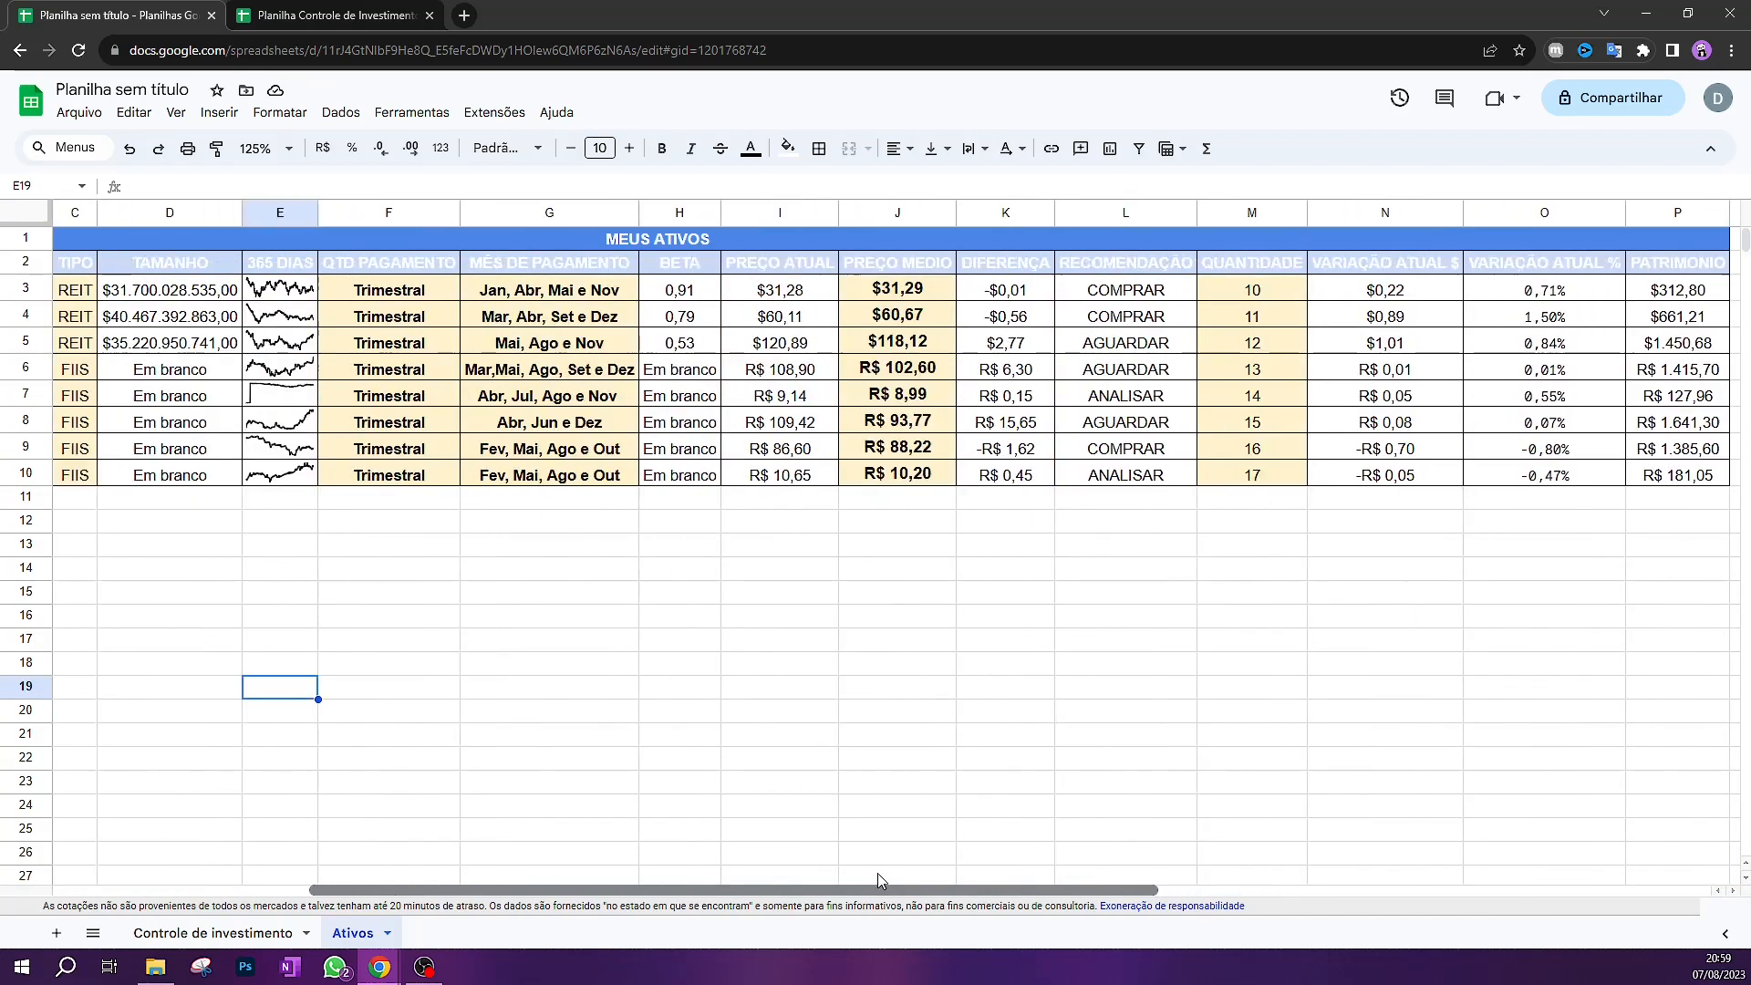
left_click_drag(1114, 294, 1109, 476)
left_click(1005, 615)
left_click_drag(1147, 290, 1109, 488)
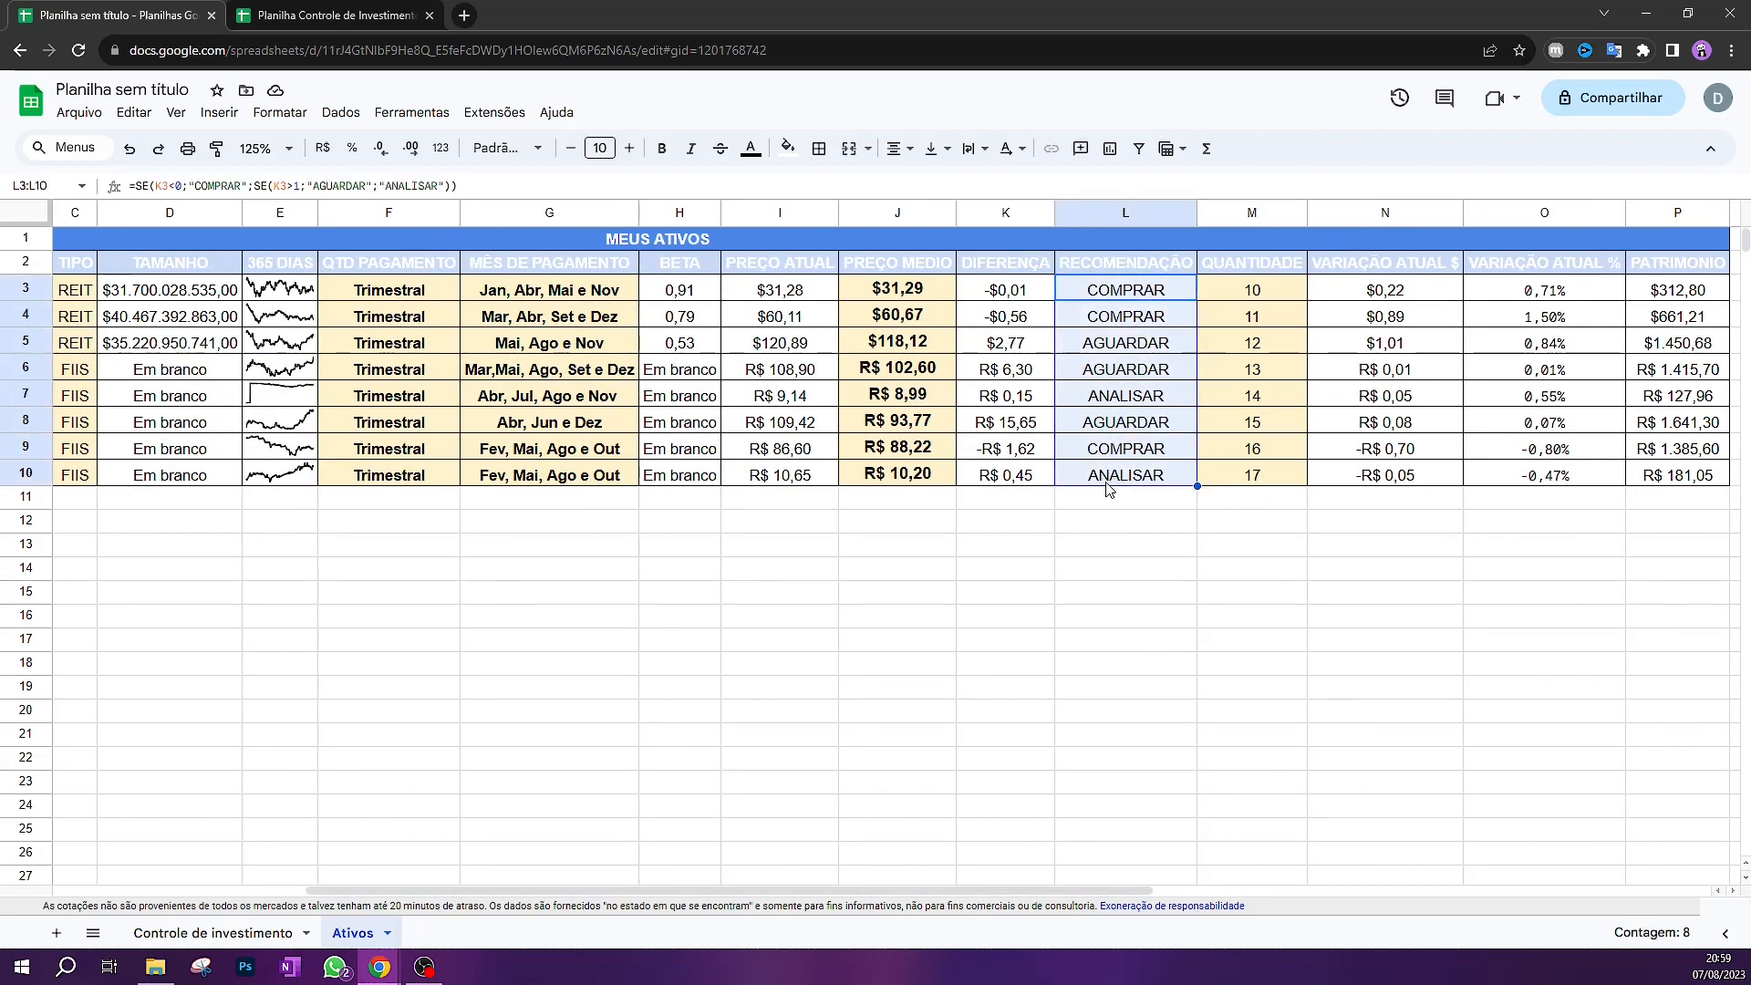
left_click(1114, 567)
left_click_drag(1131, 290, 1127, 494)
left_click(1125, 520)
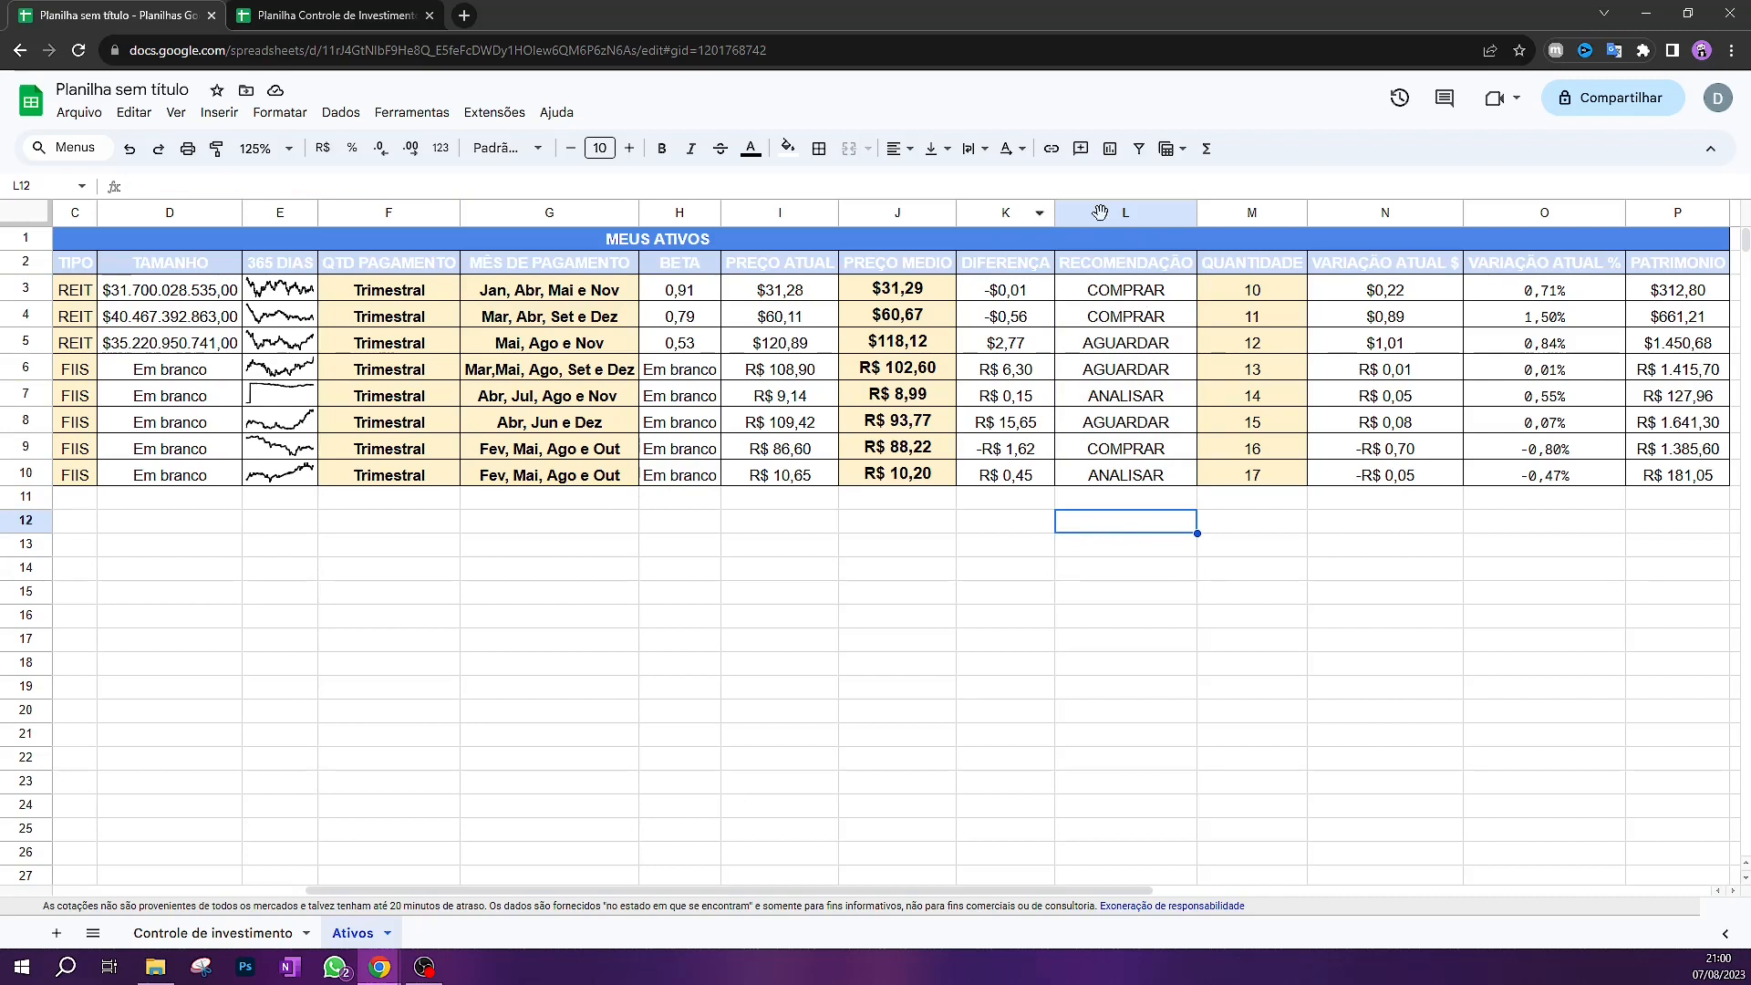
left_click_drag(1131, 294, 1127, 495)
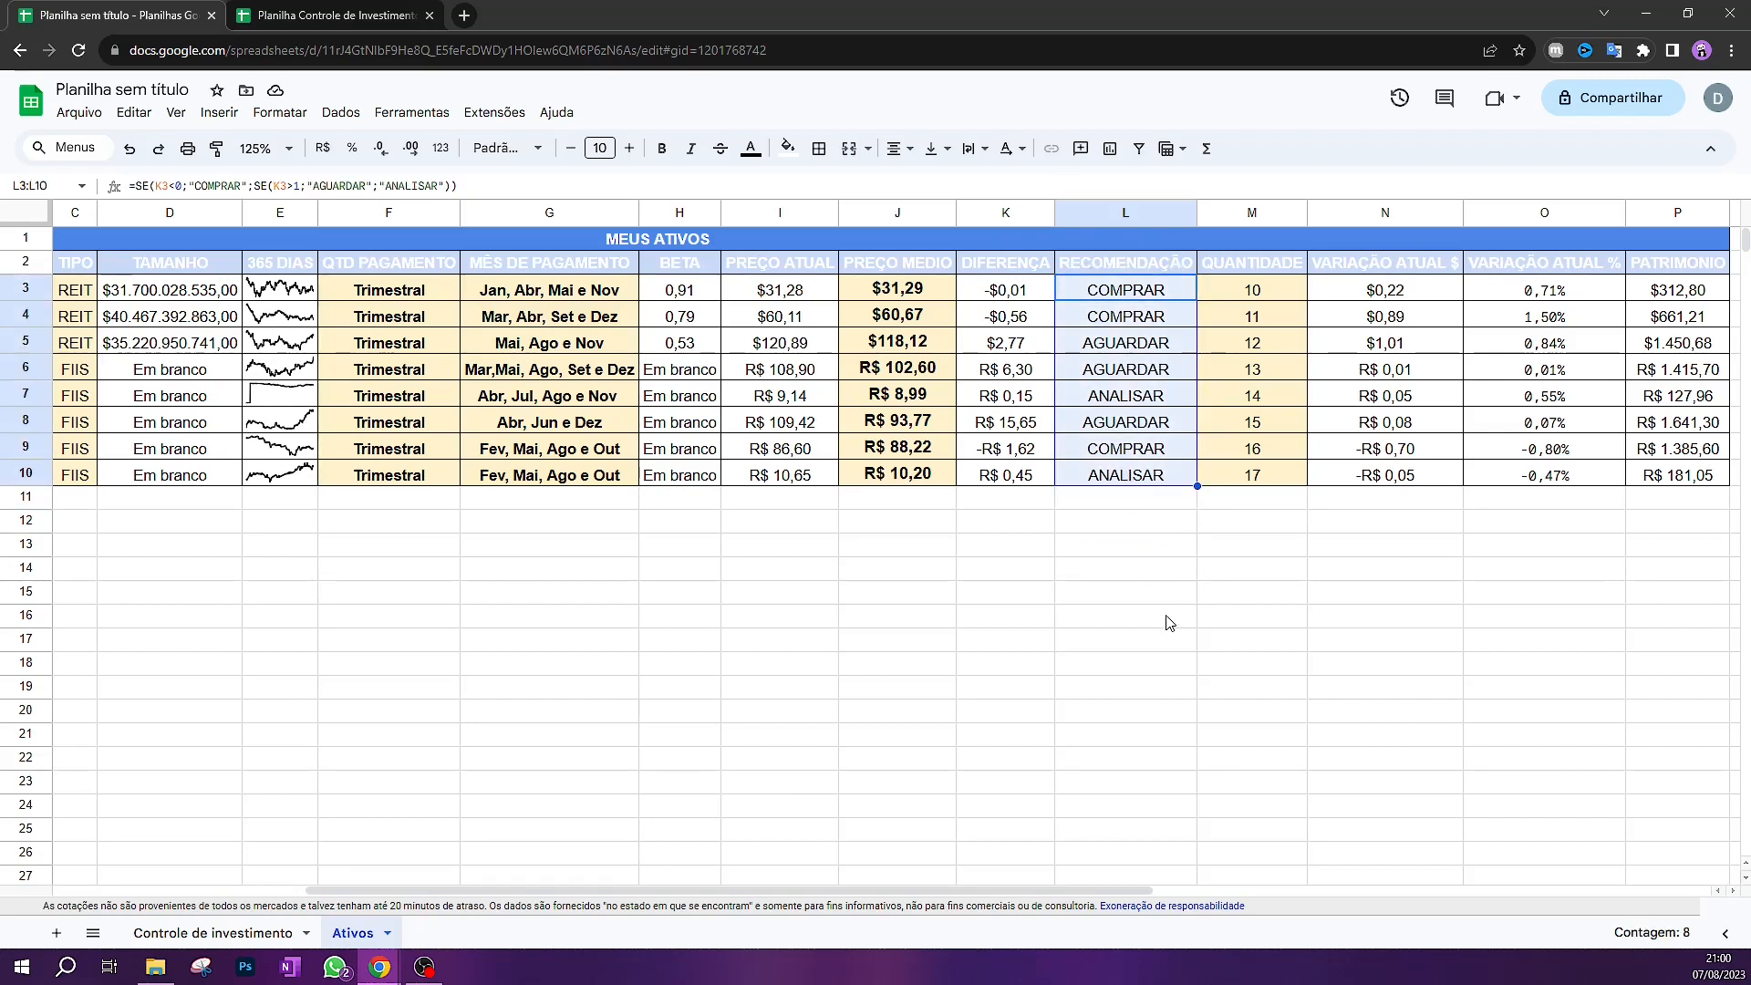
left_click(1128, 544)
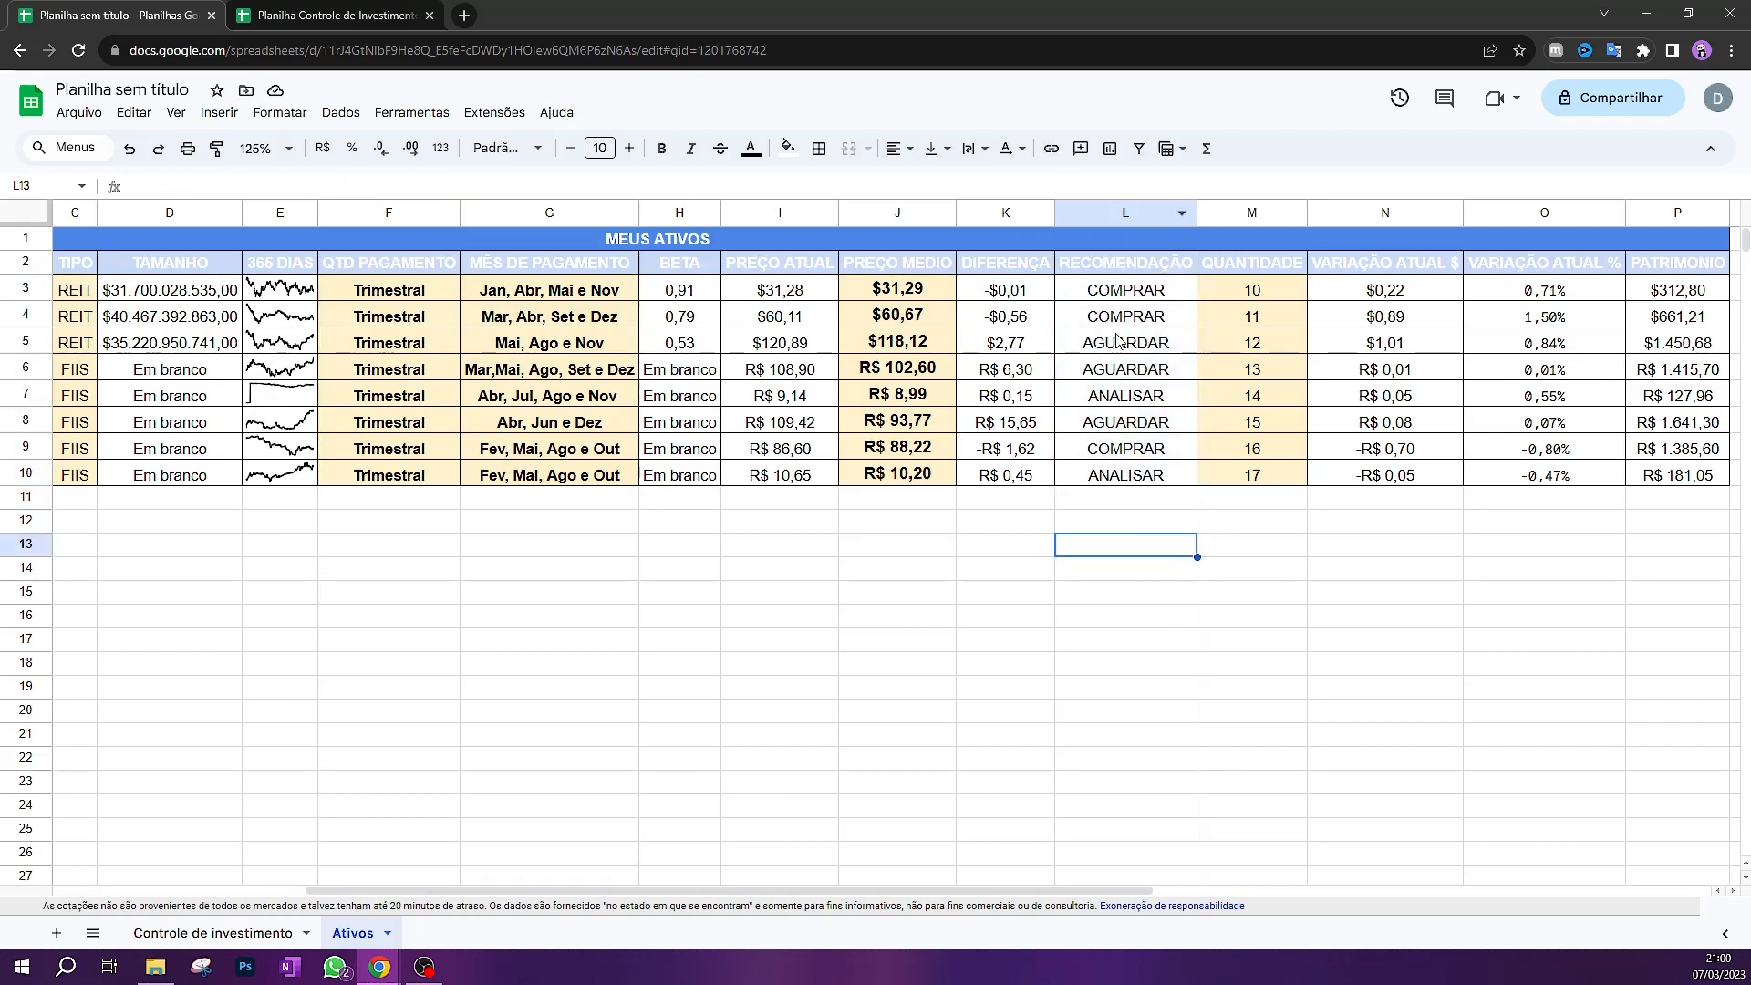
left_click_drag(1144, 293, 1129, 483)
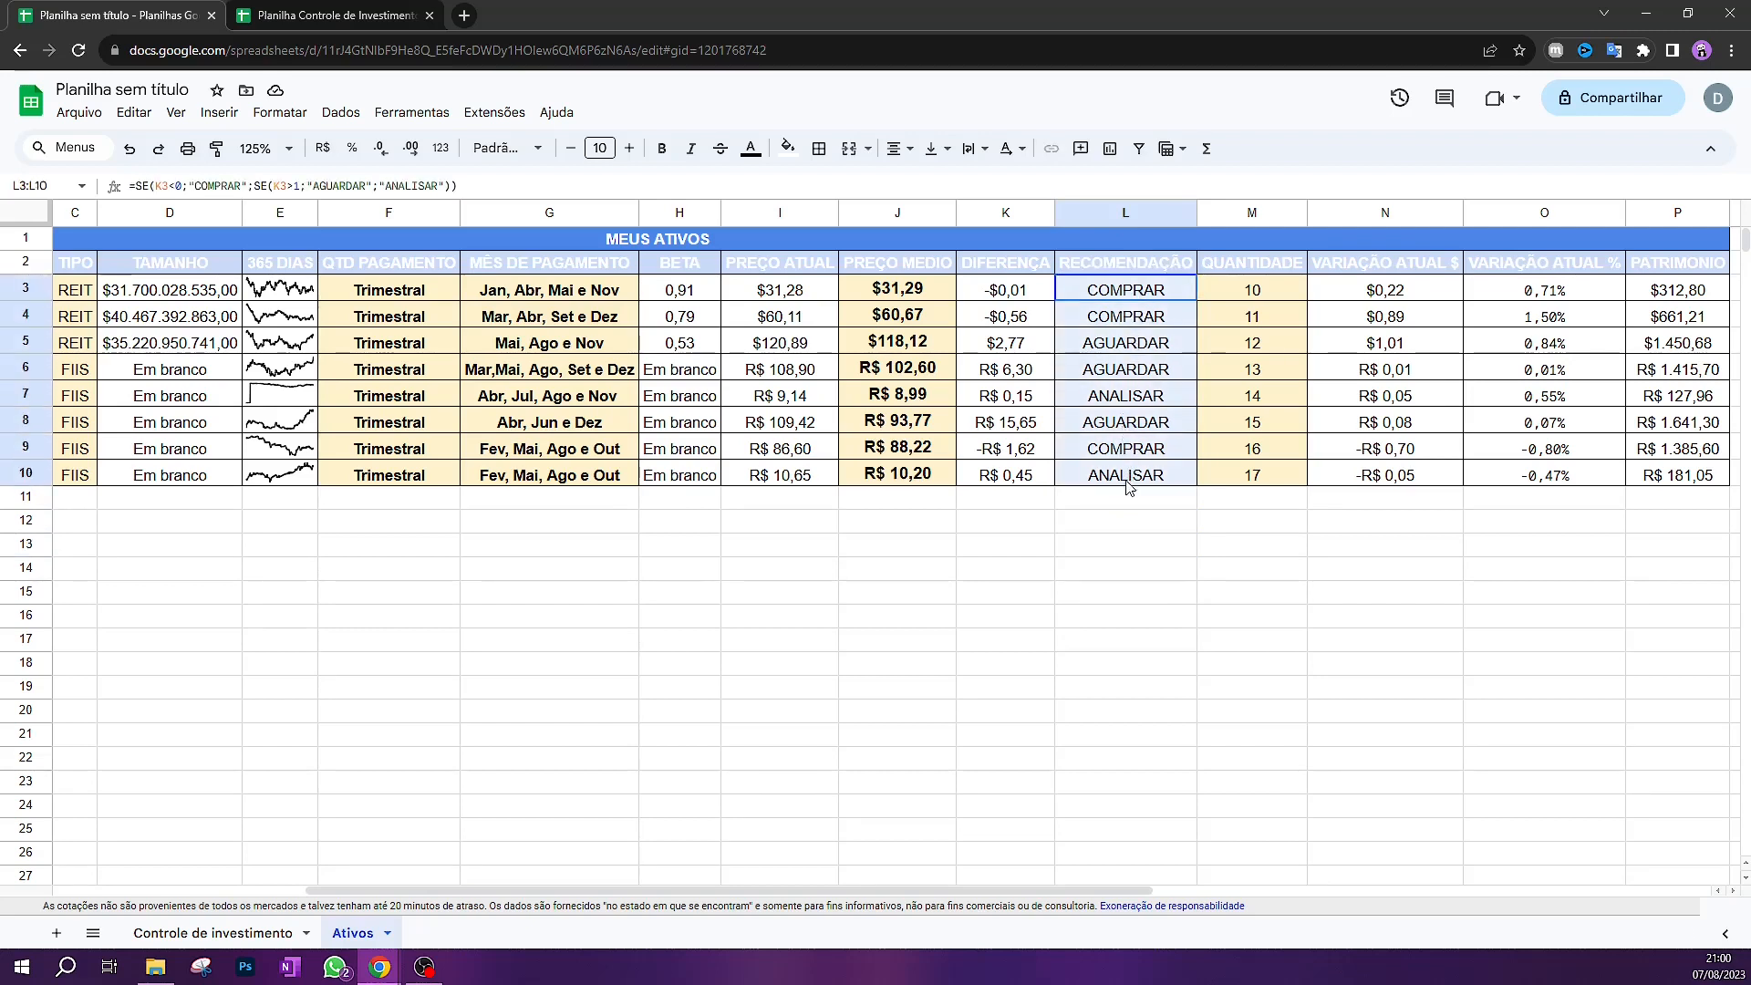
left_click(1147, 569)
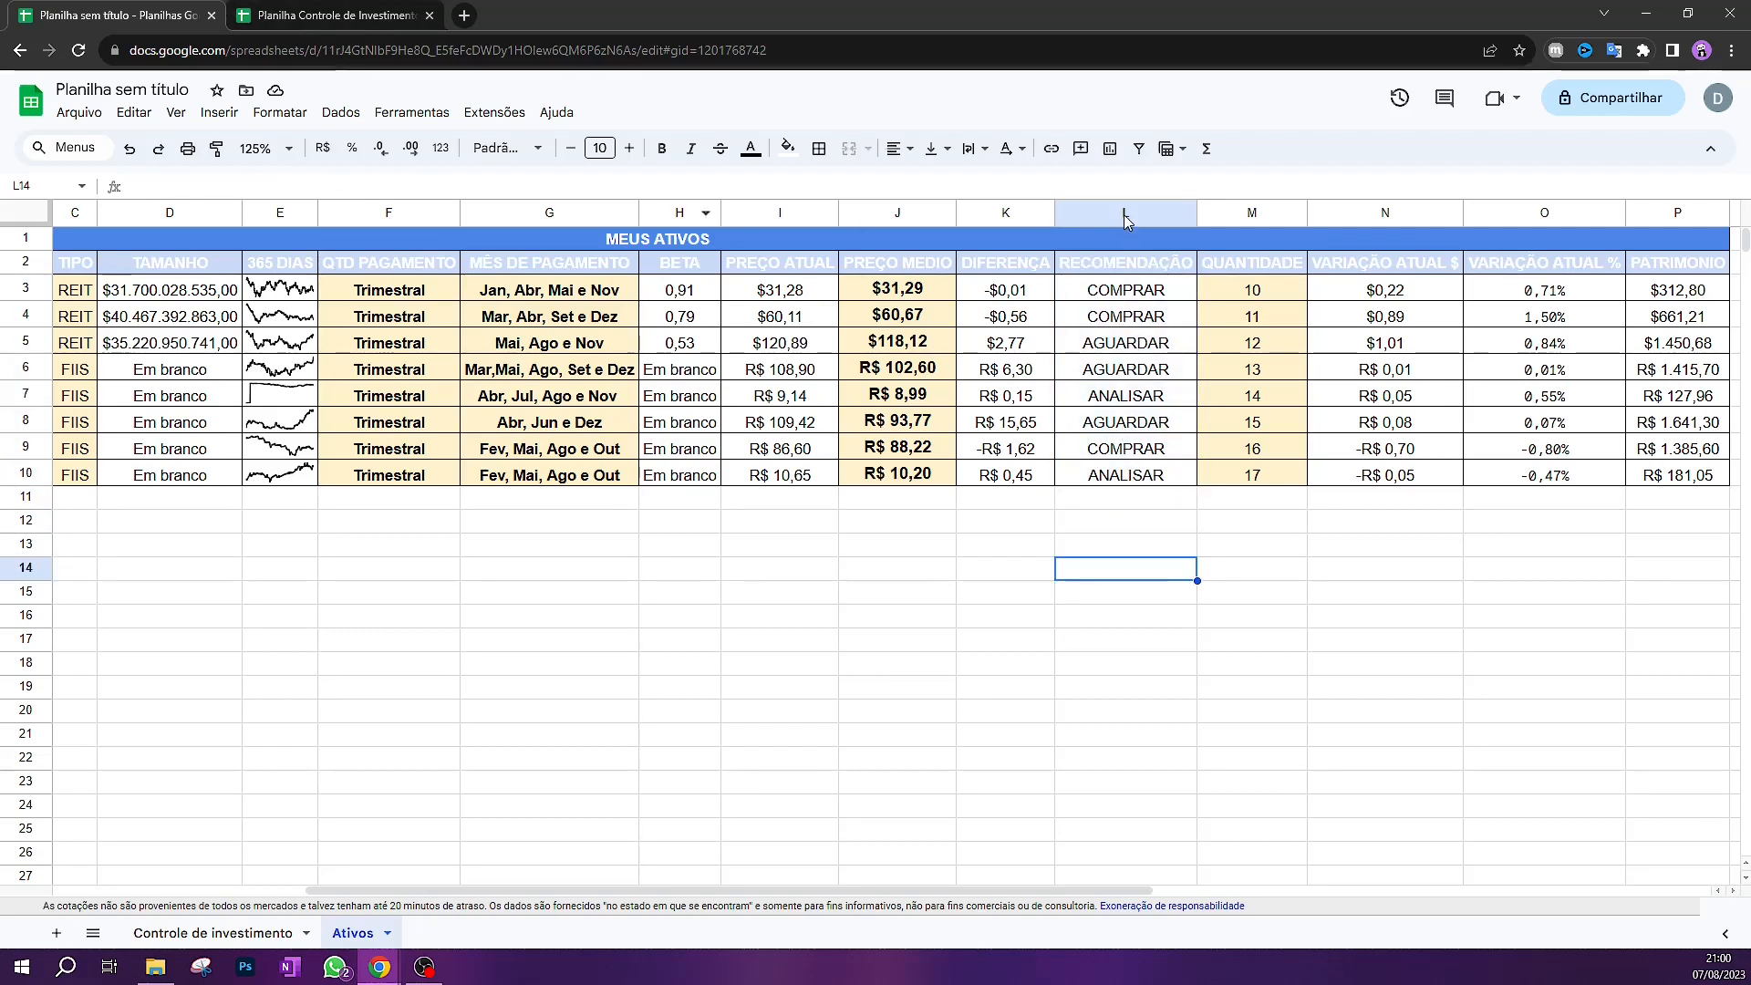
Add a conditional formatting rule to column L that fills cells whose text contains COMPRAR with the default light green style
left_click(1154, 210)
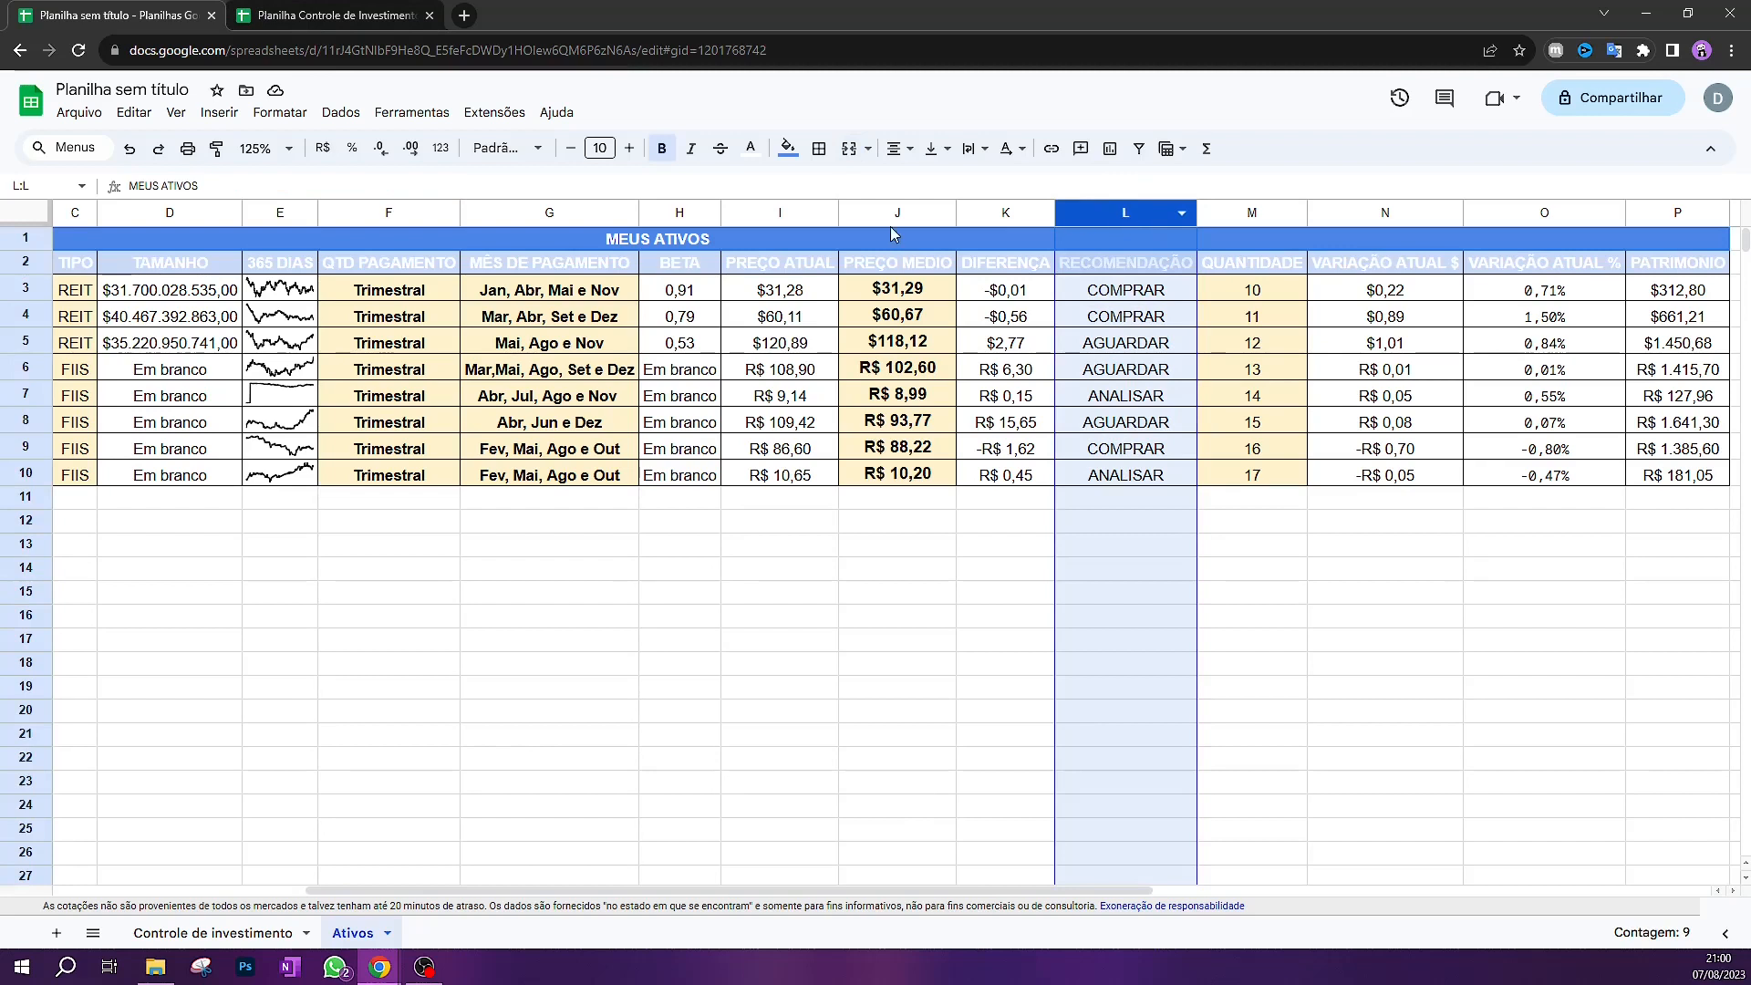
left_click(275, 115)
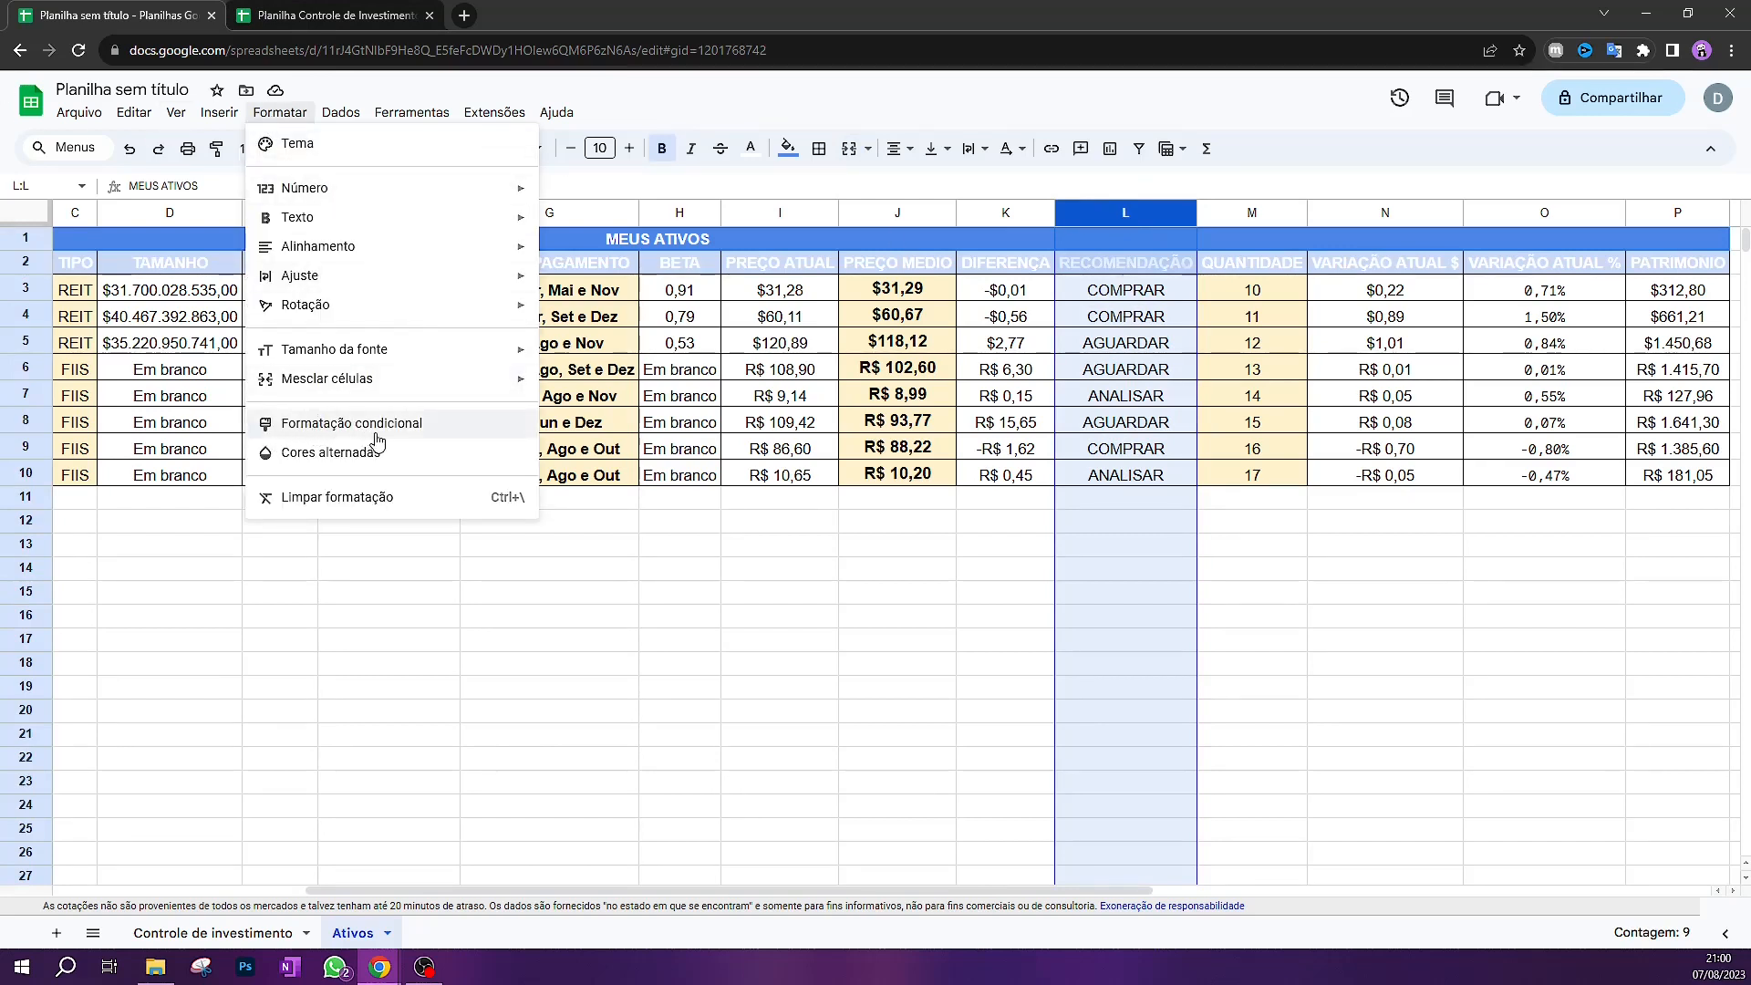
left_click(412, 426)
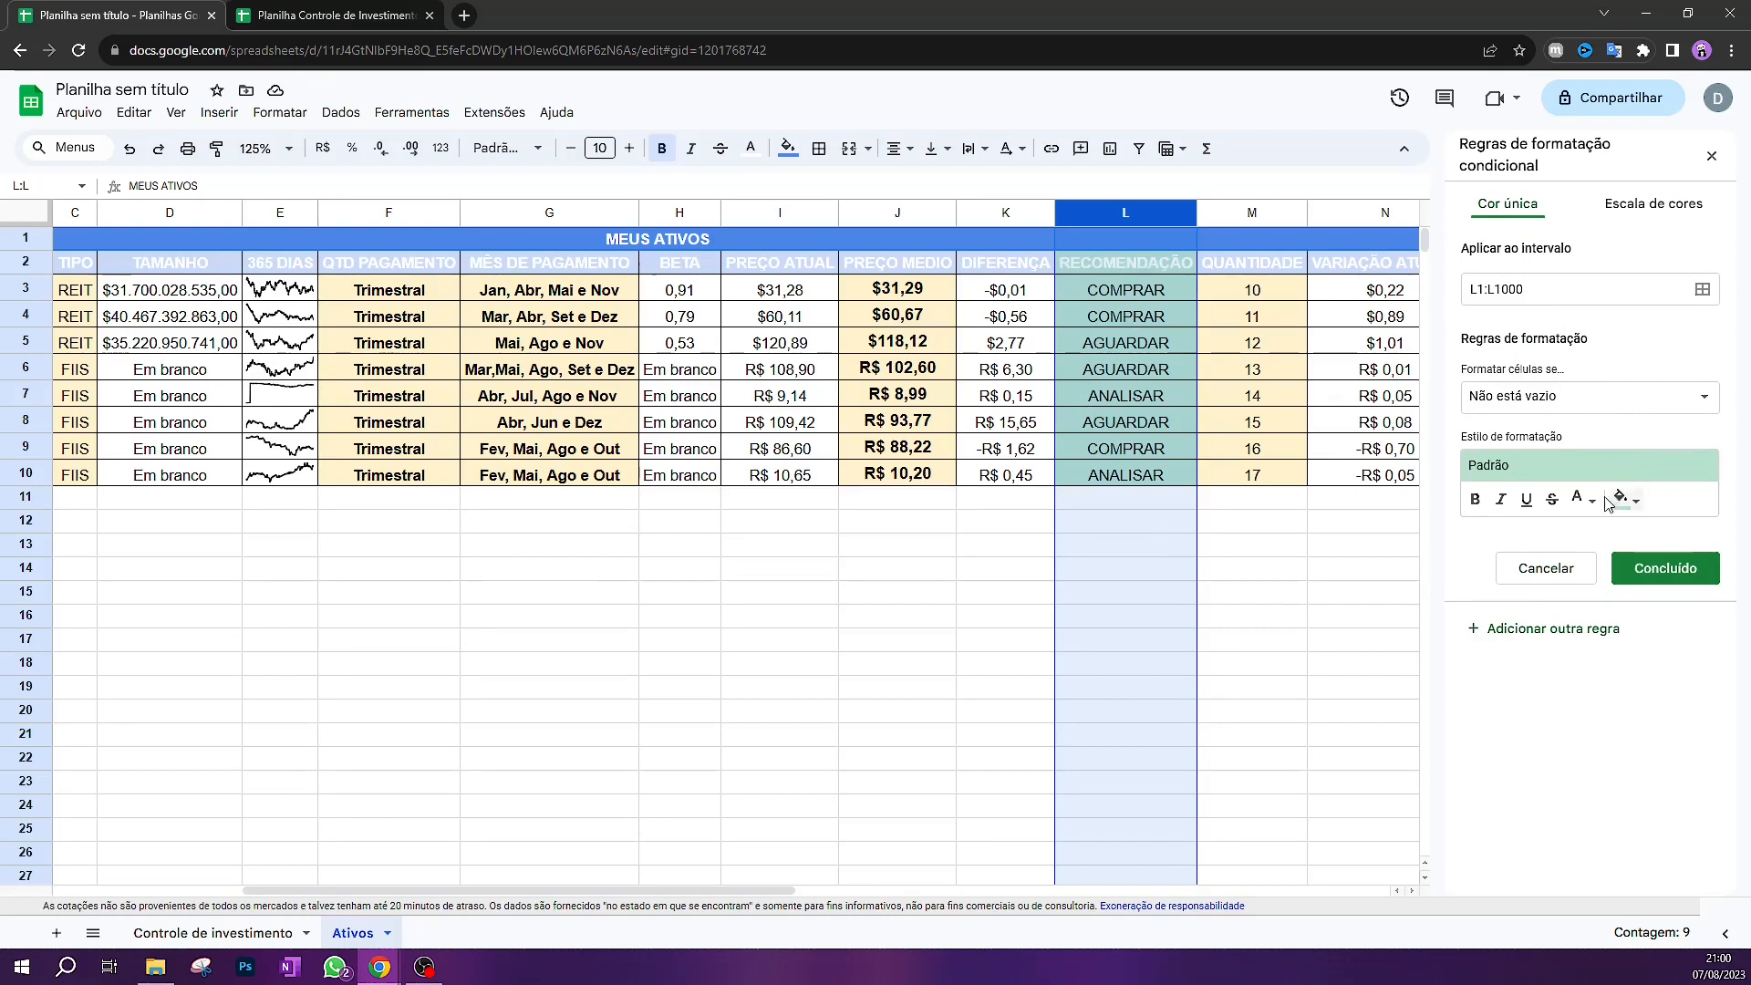
left_click(1612, 406)
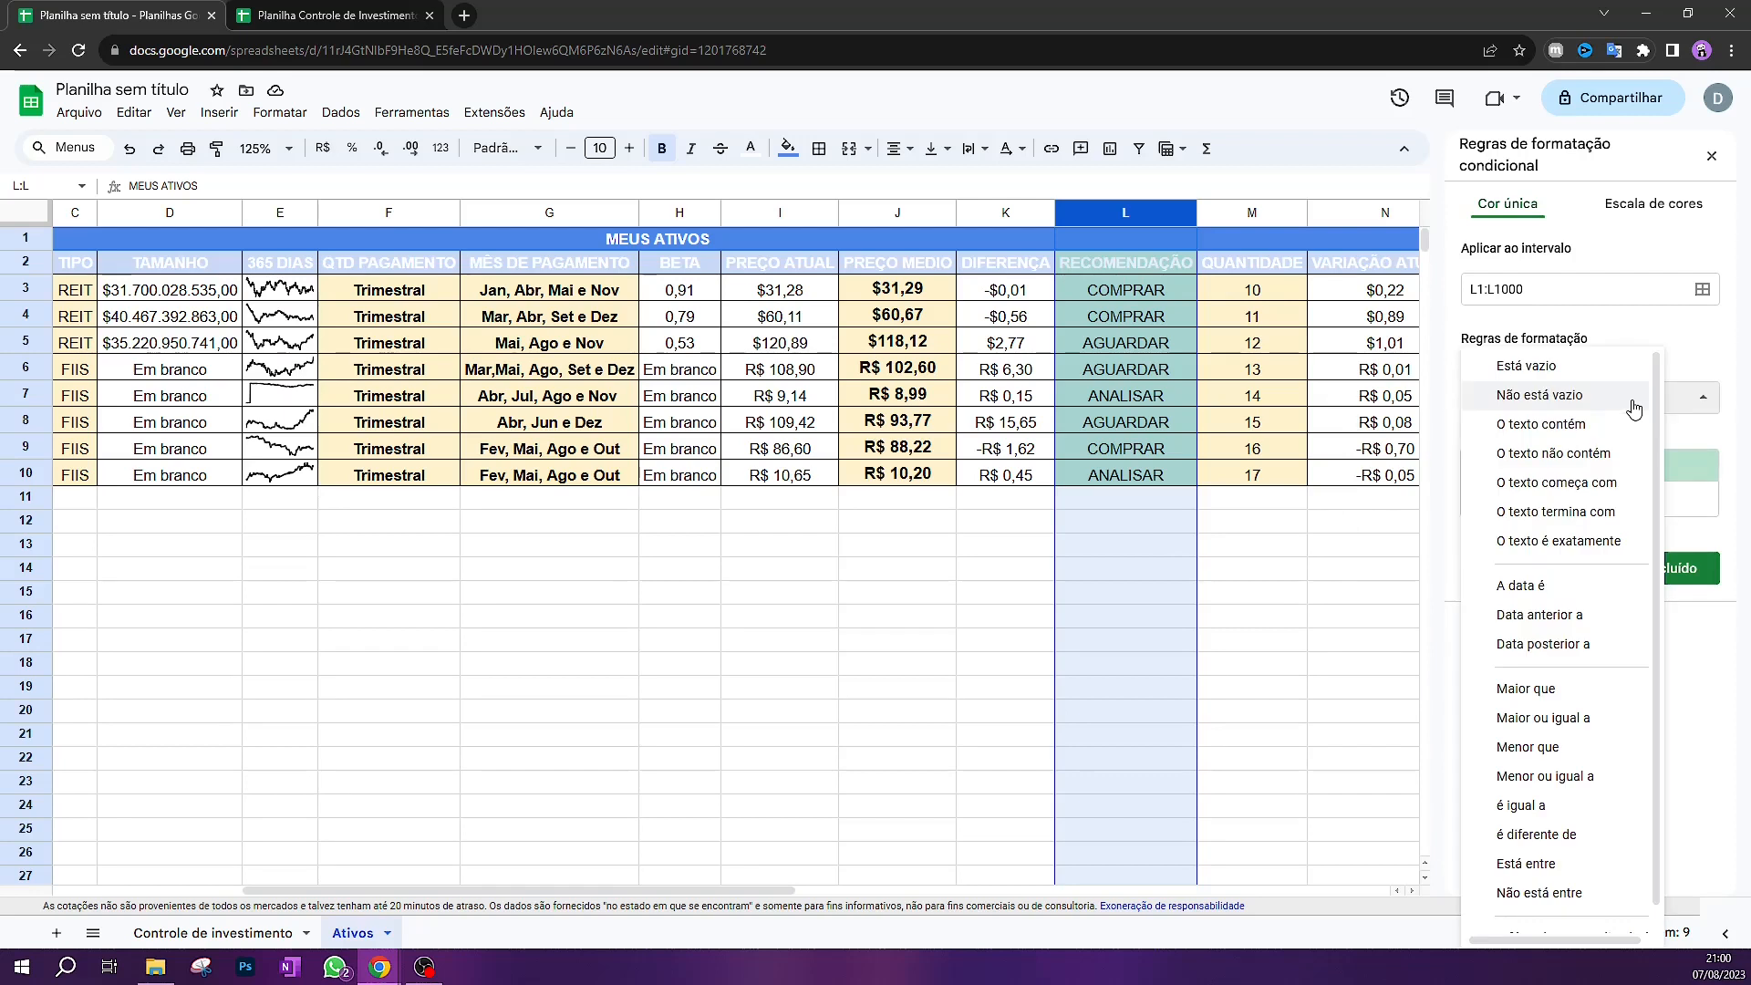
left_click(1532, 425)
left_click(1515, 432)
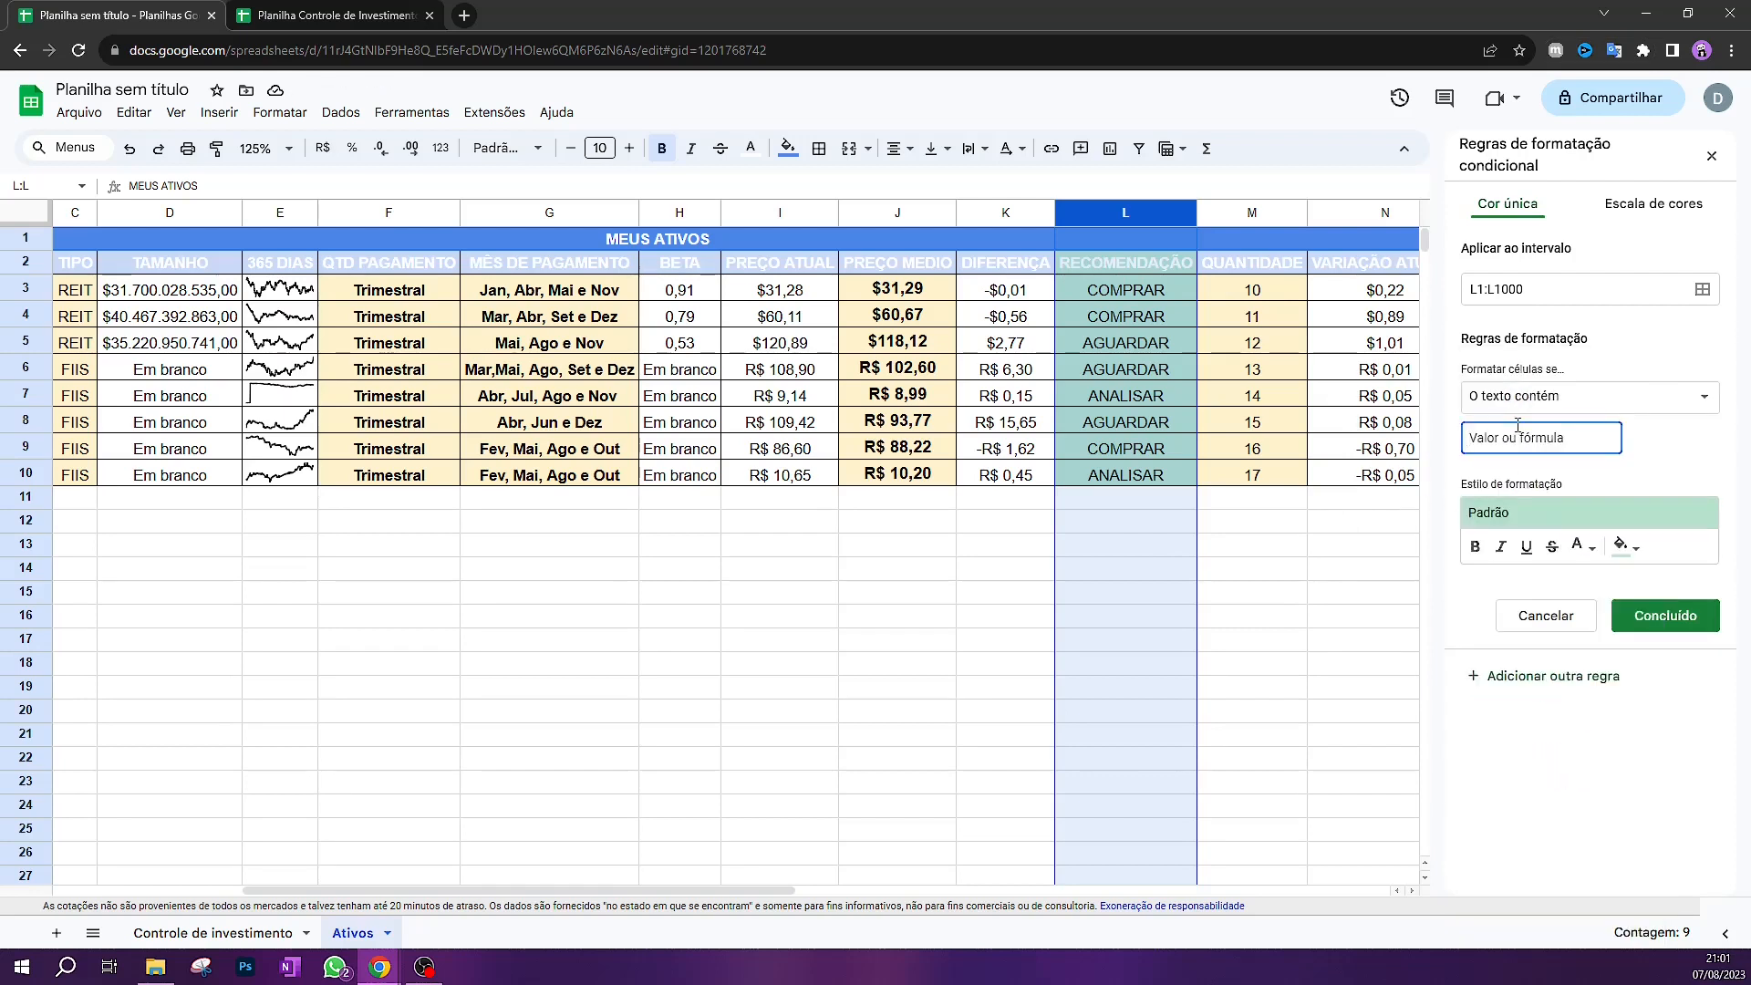
type("COMPRAR")
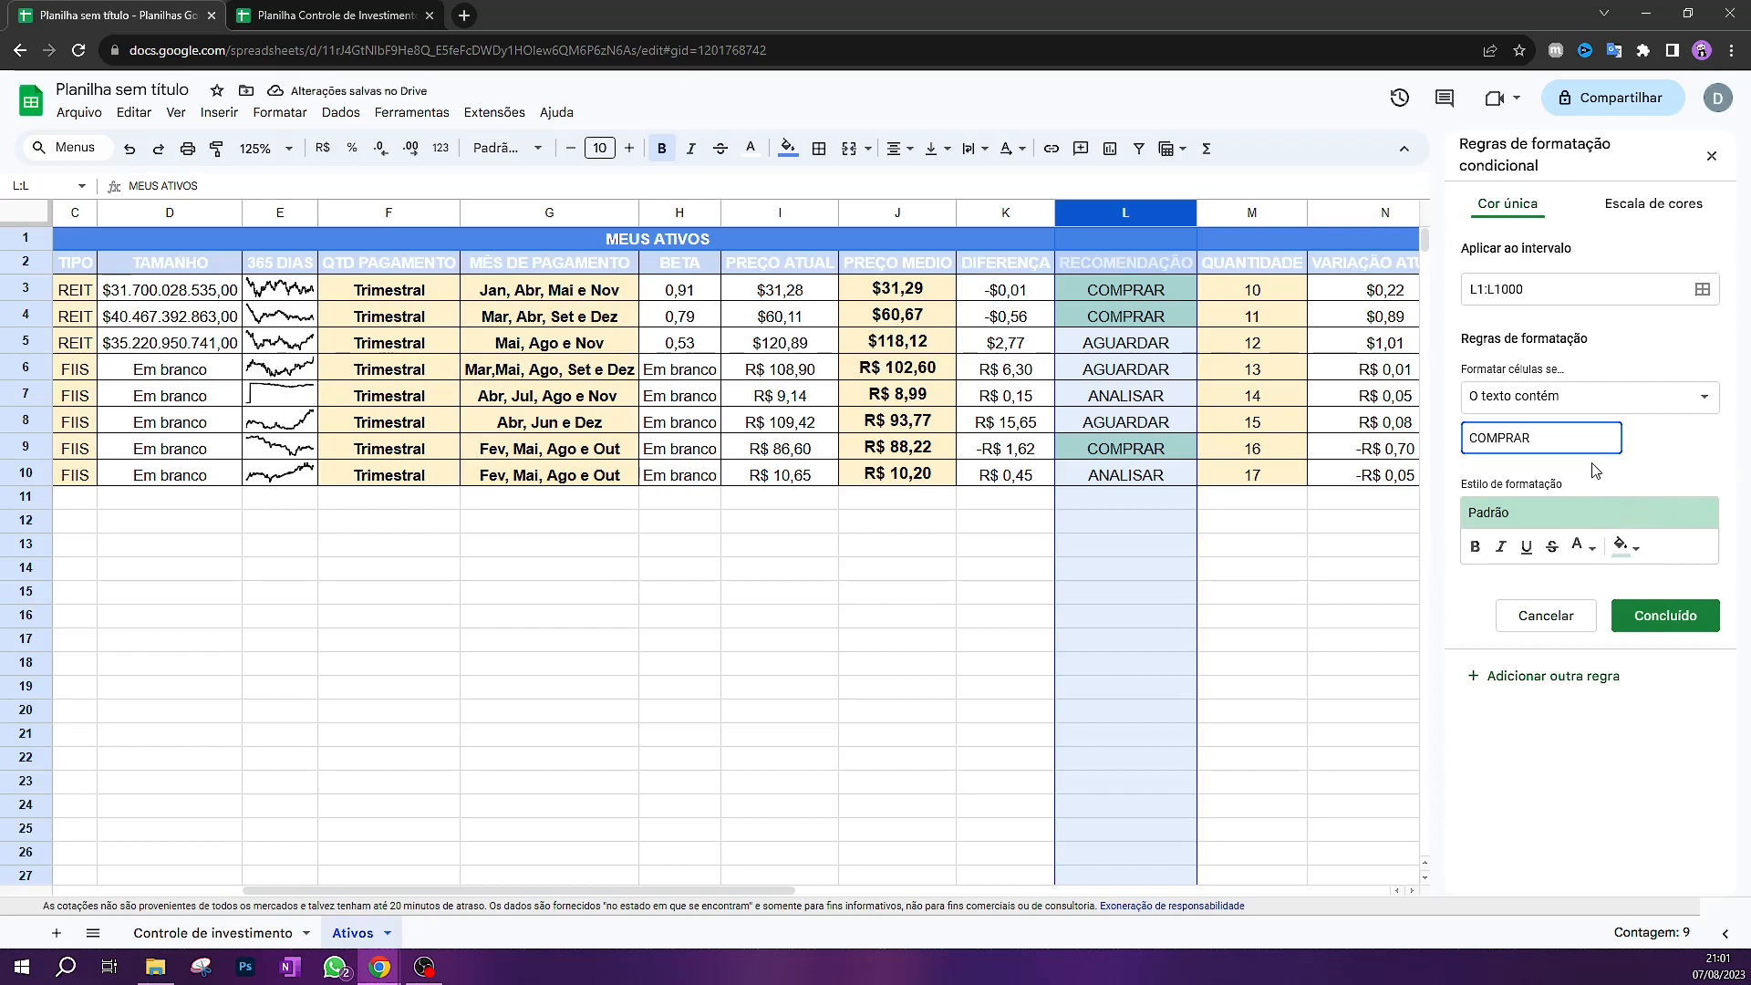
left_click(1628, 545)
left_click(1661, 511)
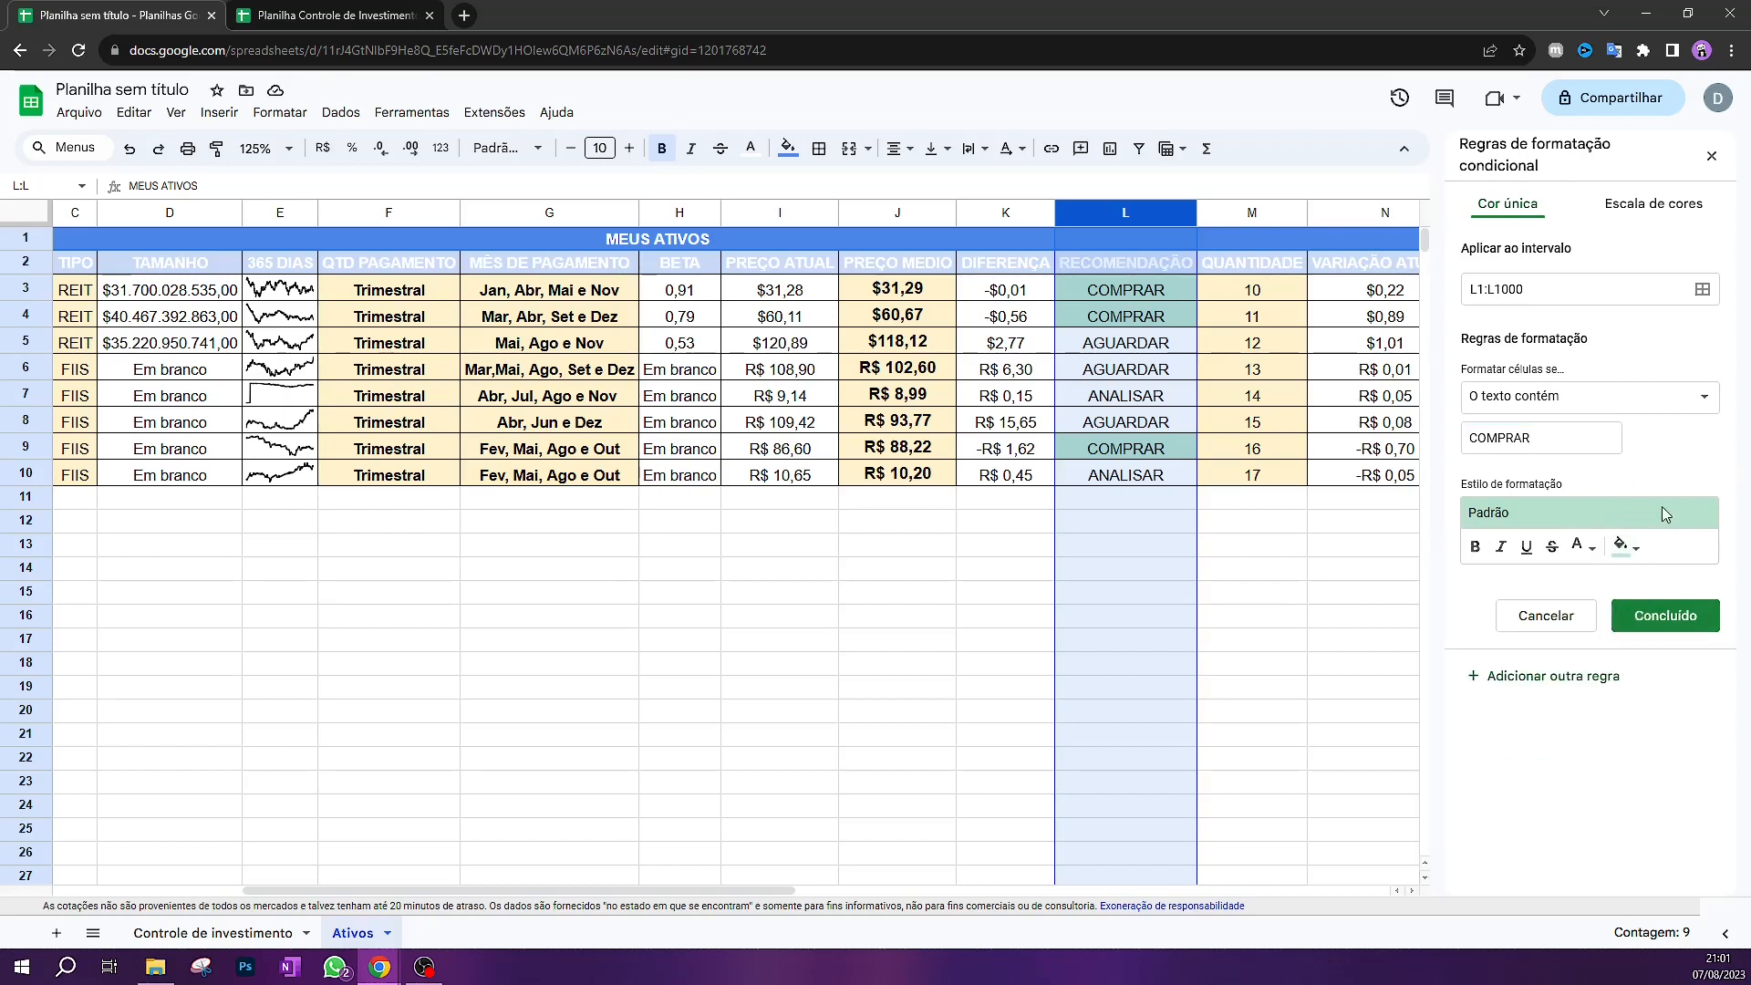
left_click(1662, 613)
Add a second conditional formatting rule for L1:L1000 that fills cells whose text contains AGUARDAR with light red
left_click(1515, 282)
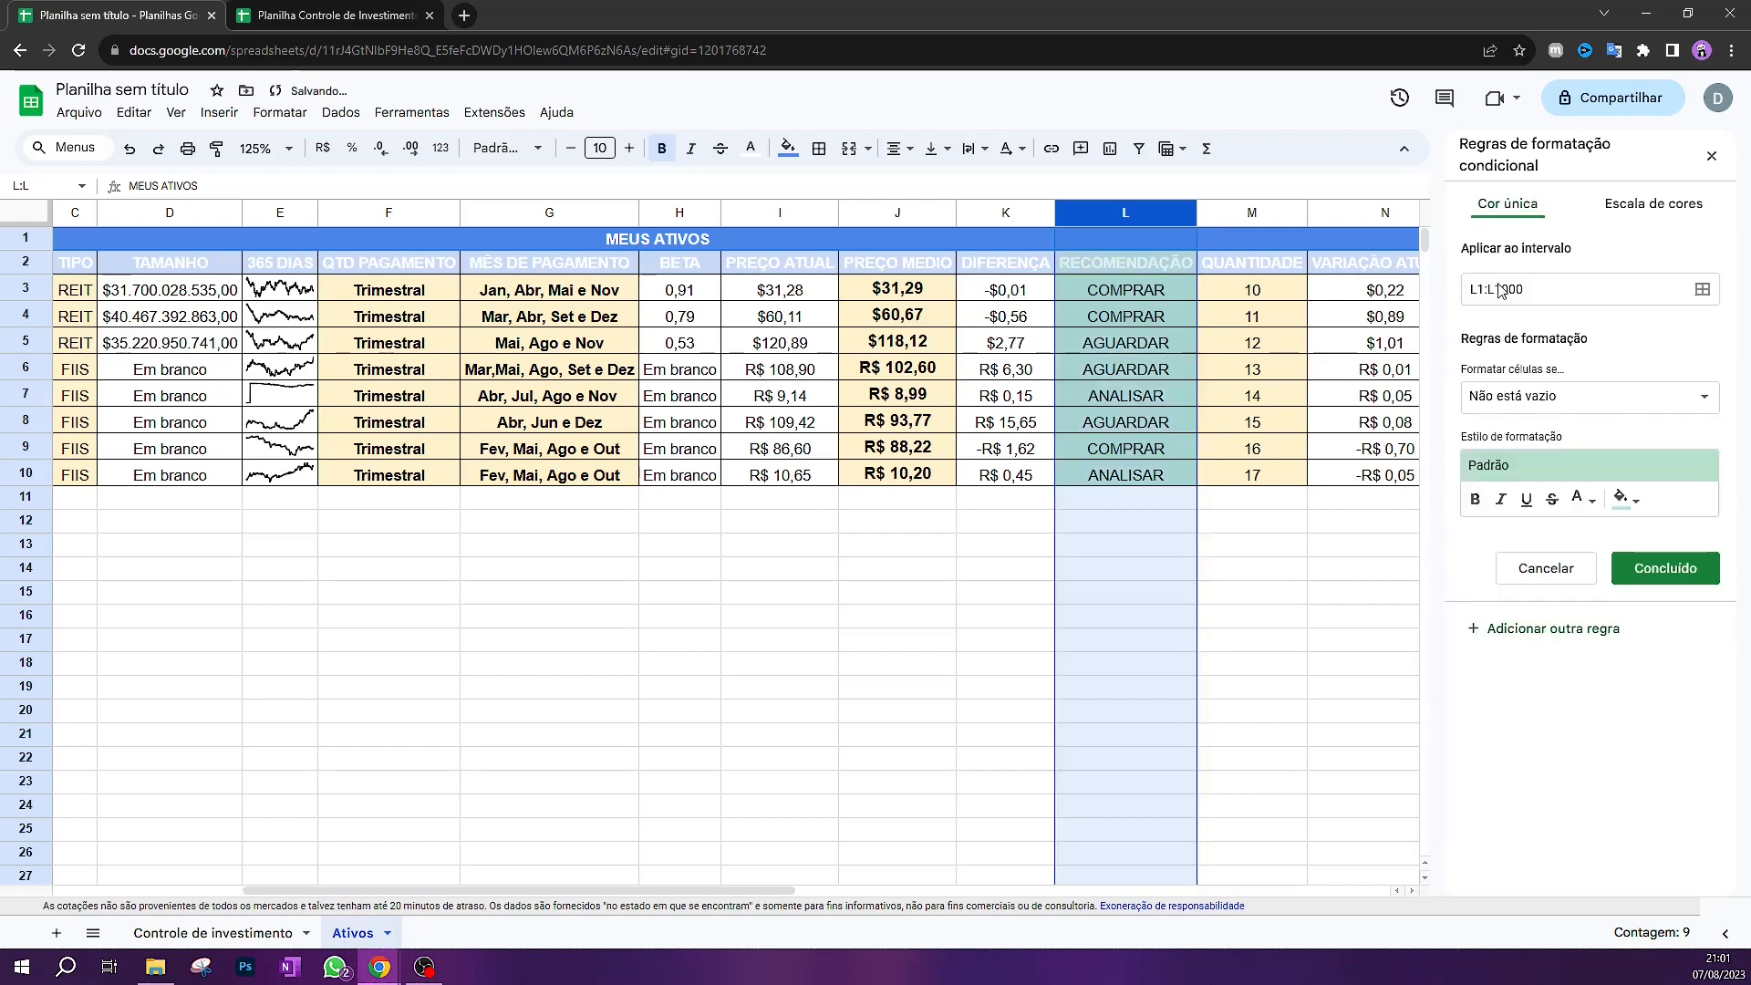
left_click(1629, 401)
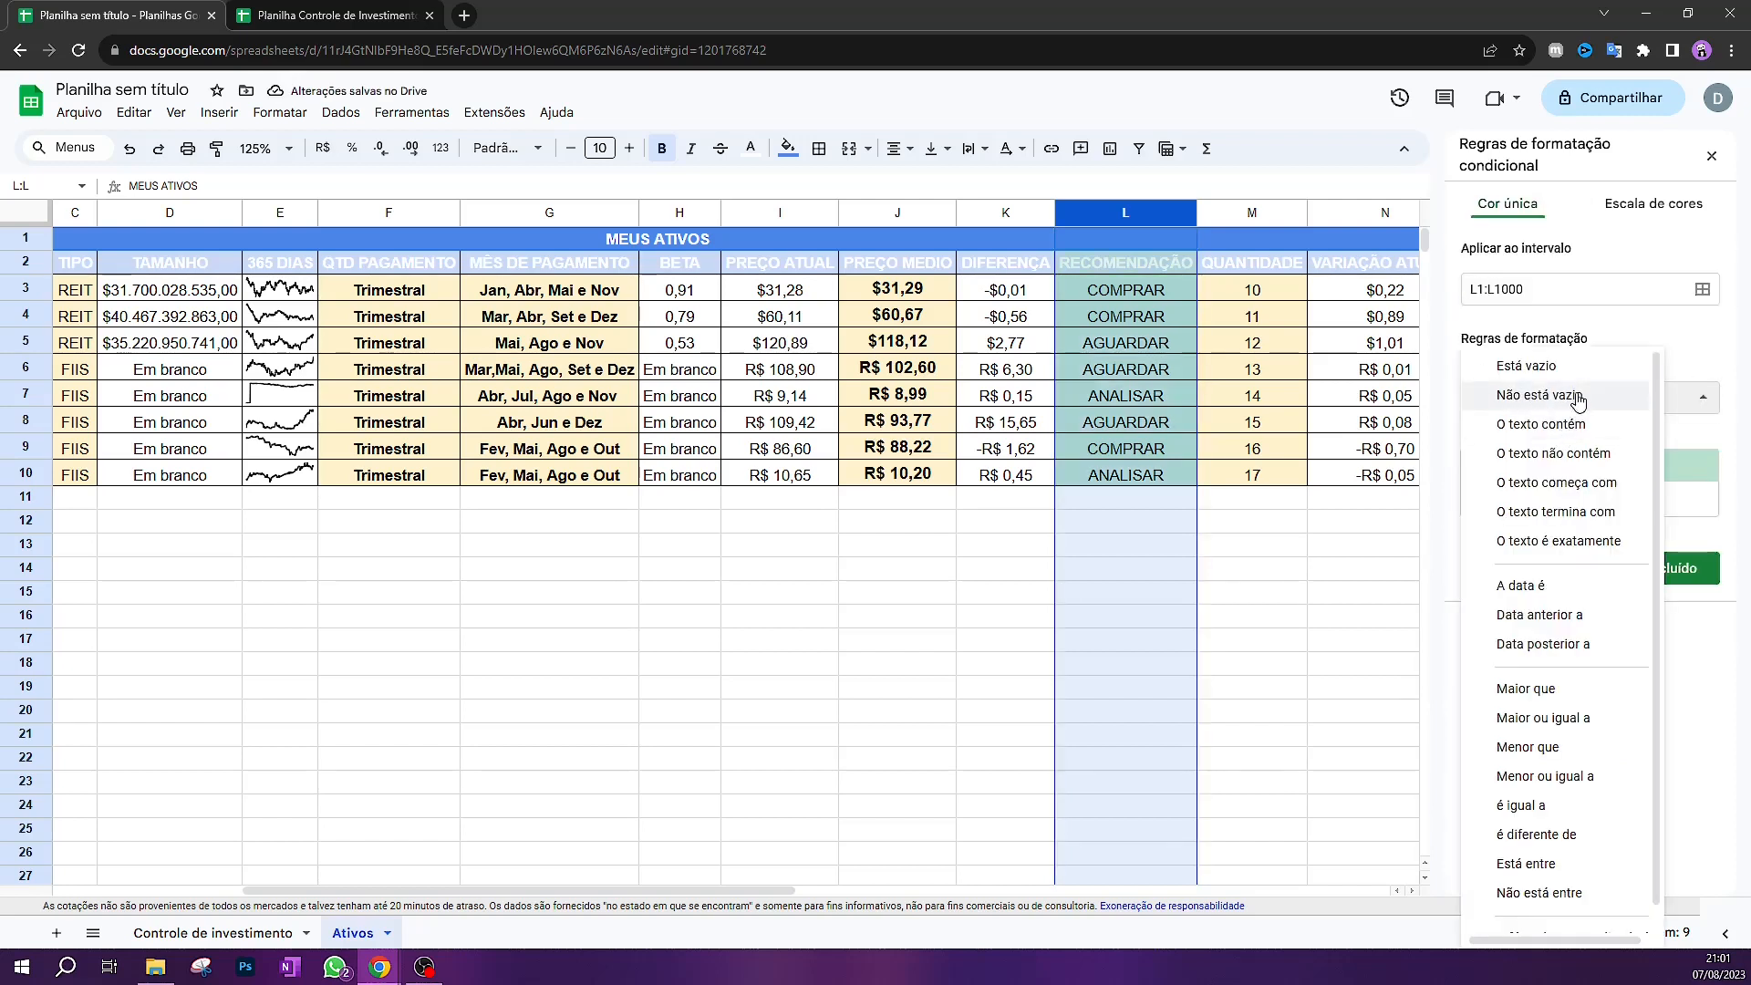
left_click(1572, 425)
left_click(1550, 435)
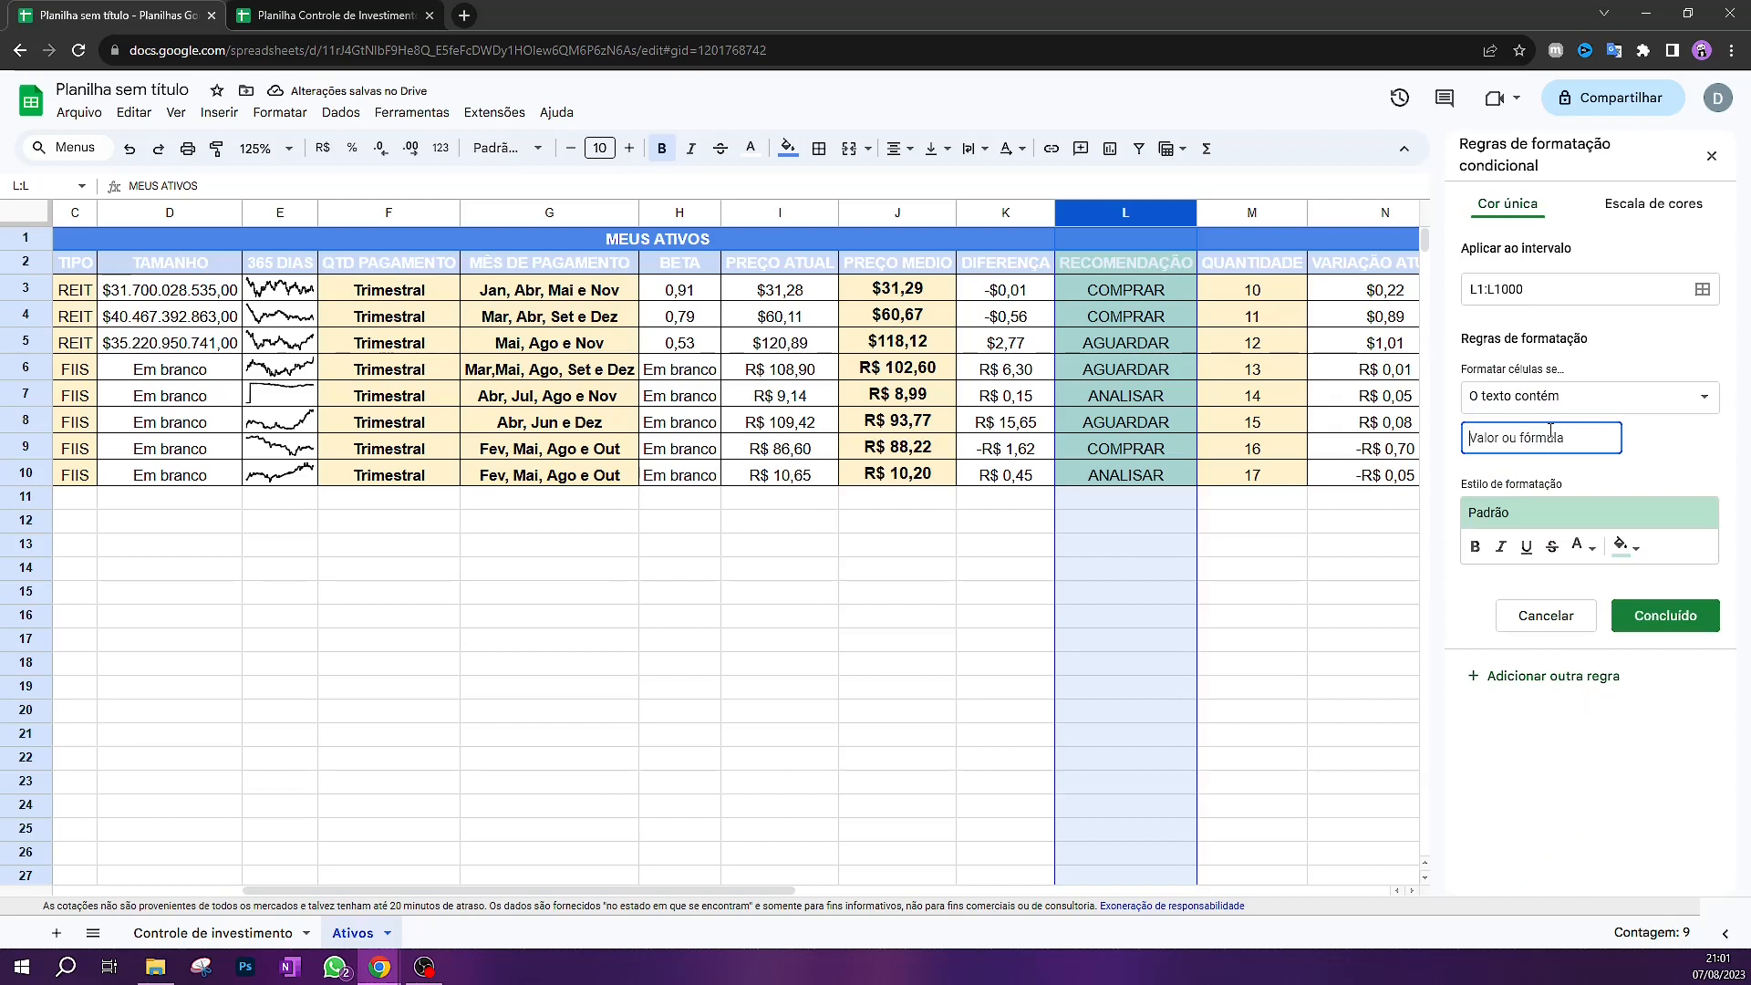
type("AGU")
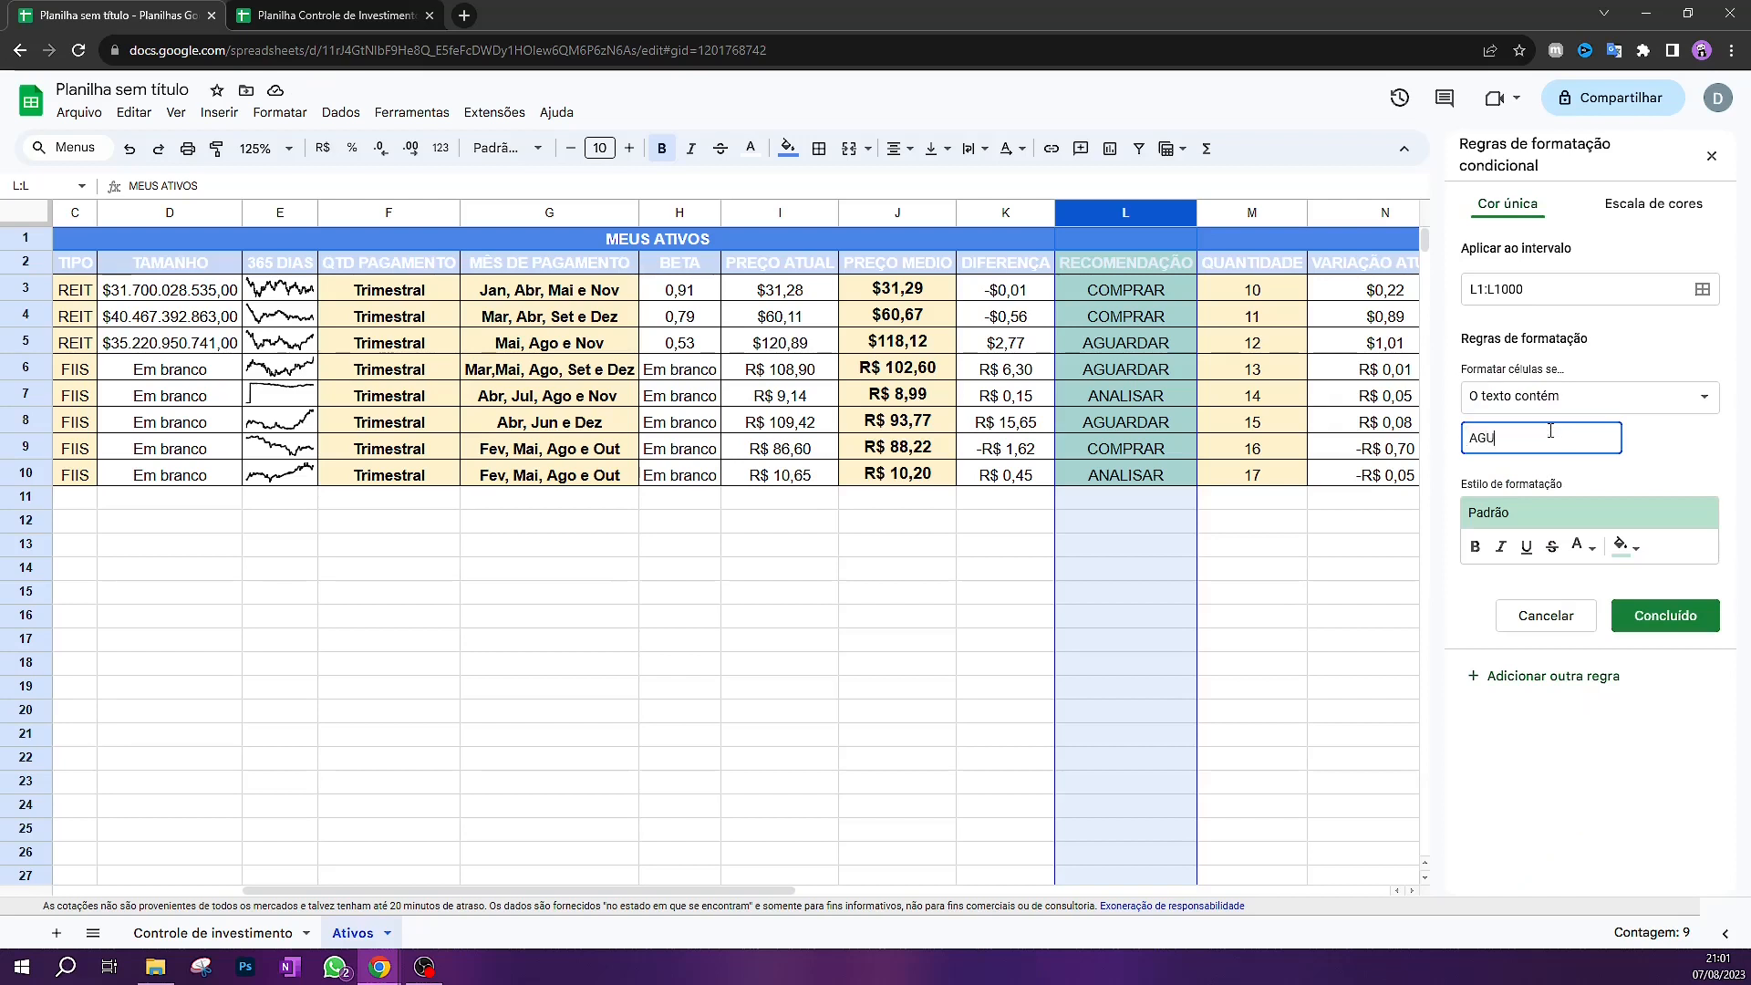
type("ARDAR")
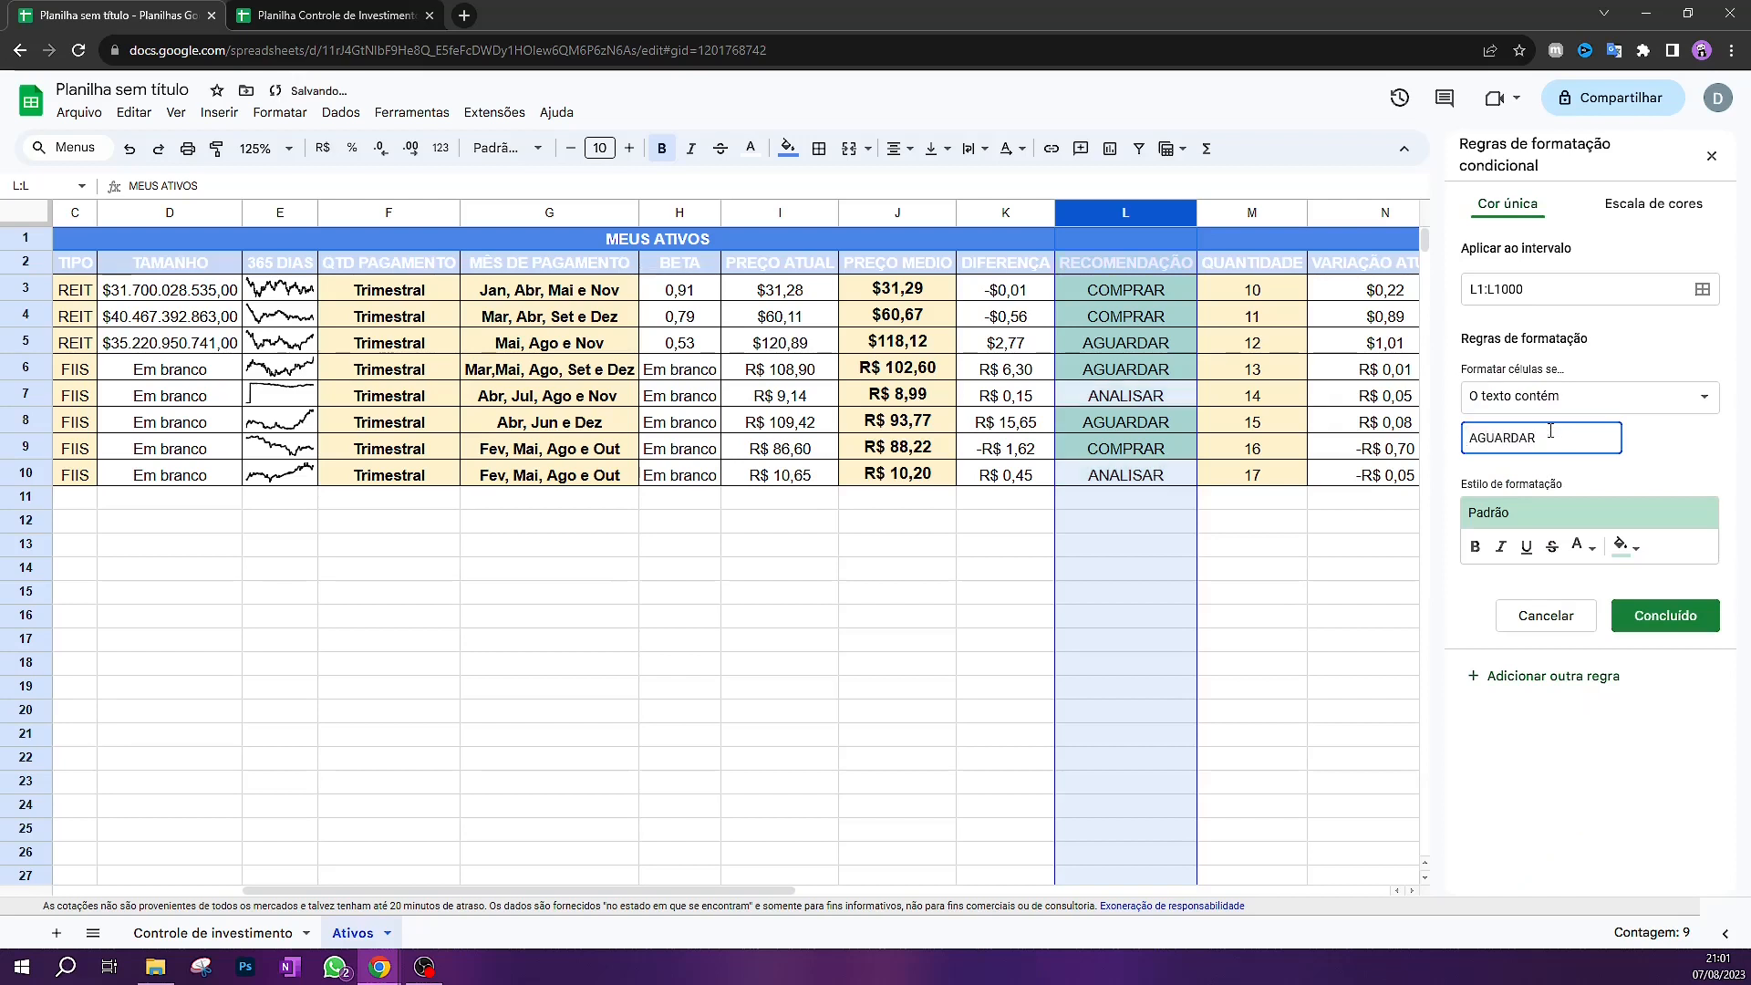
left_click(1626, 546)
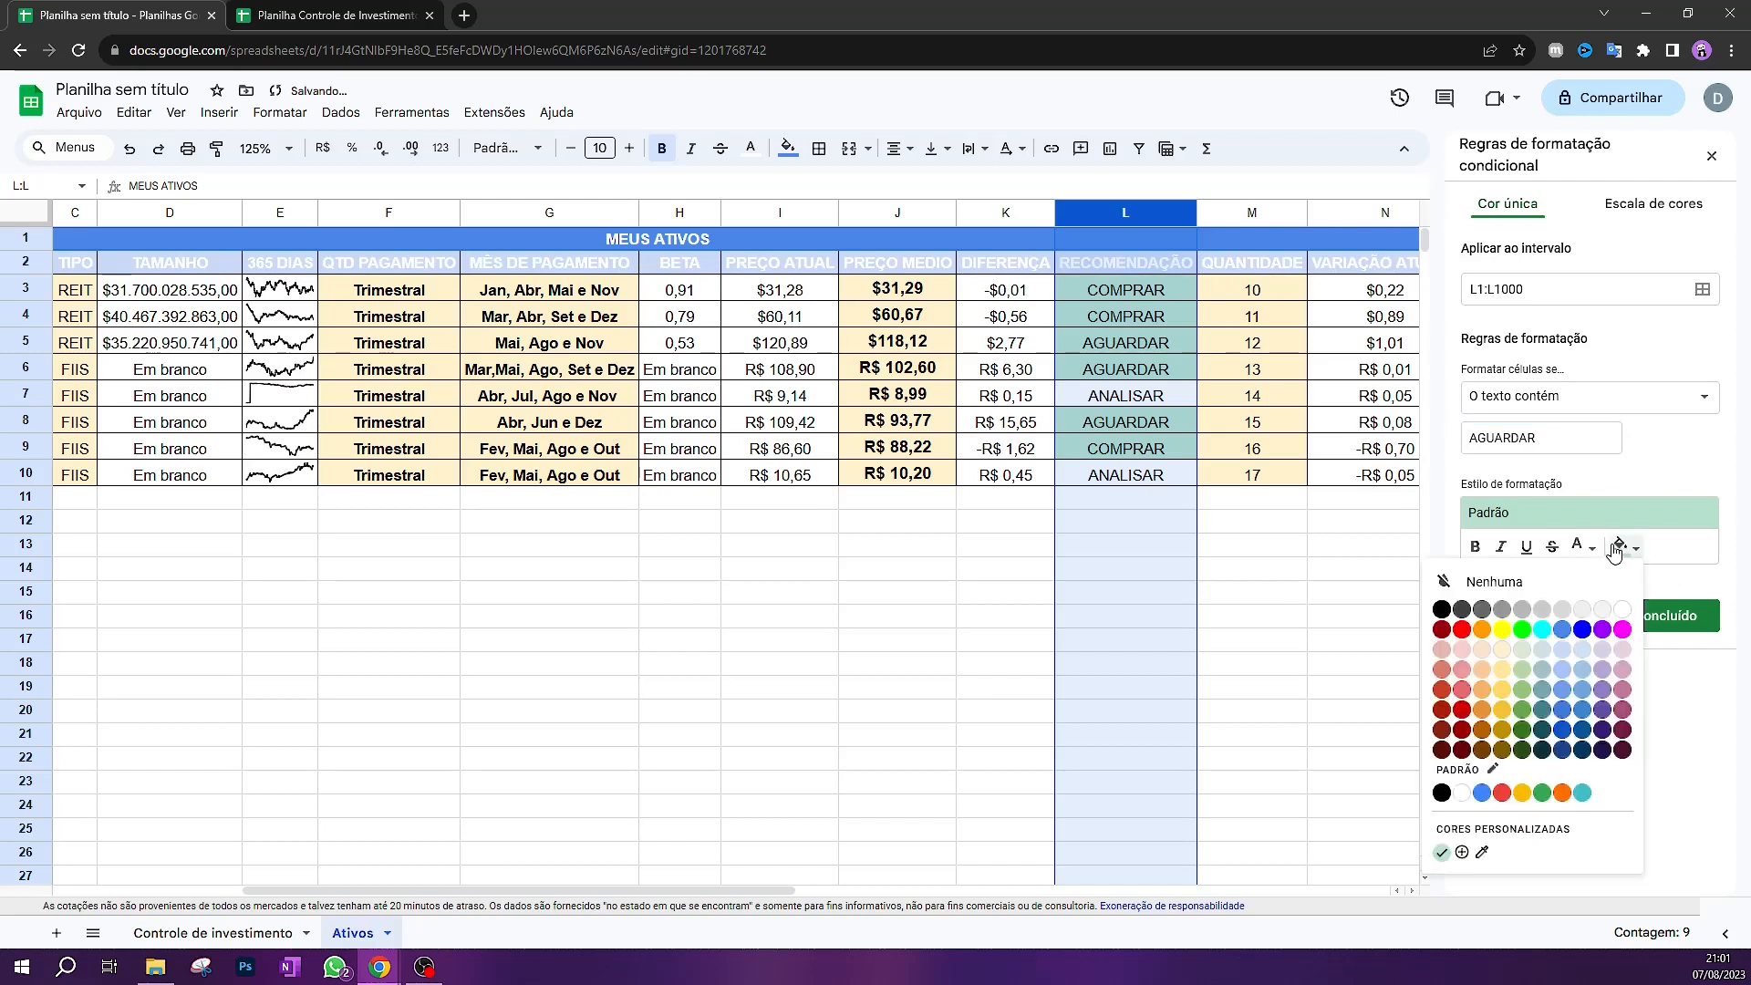
left_click(1462, 669)
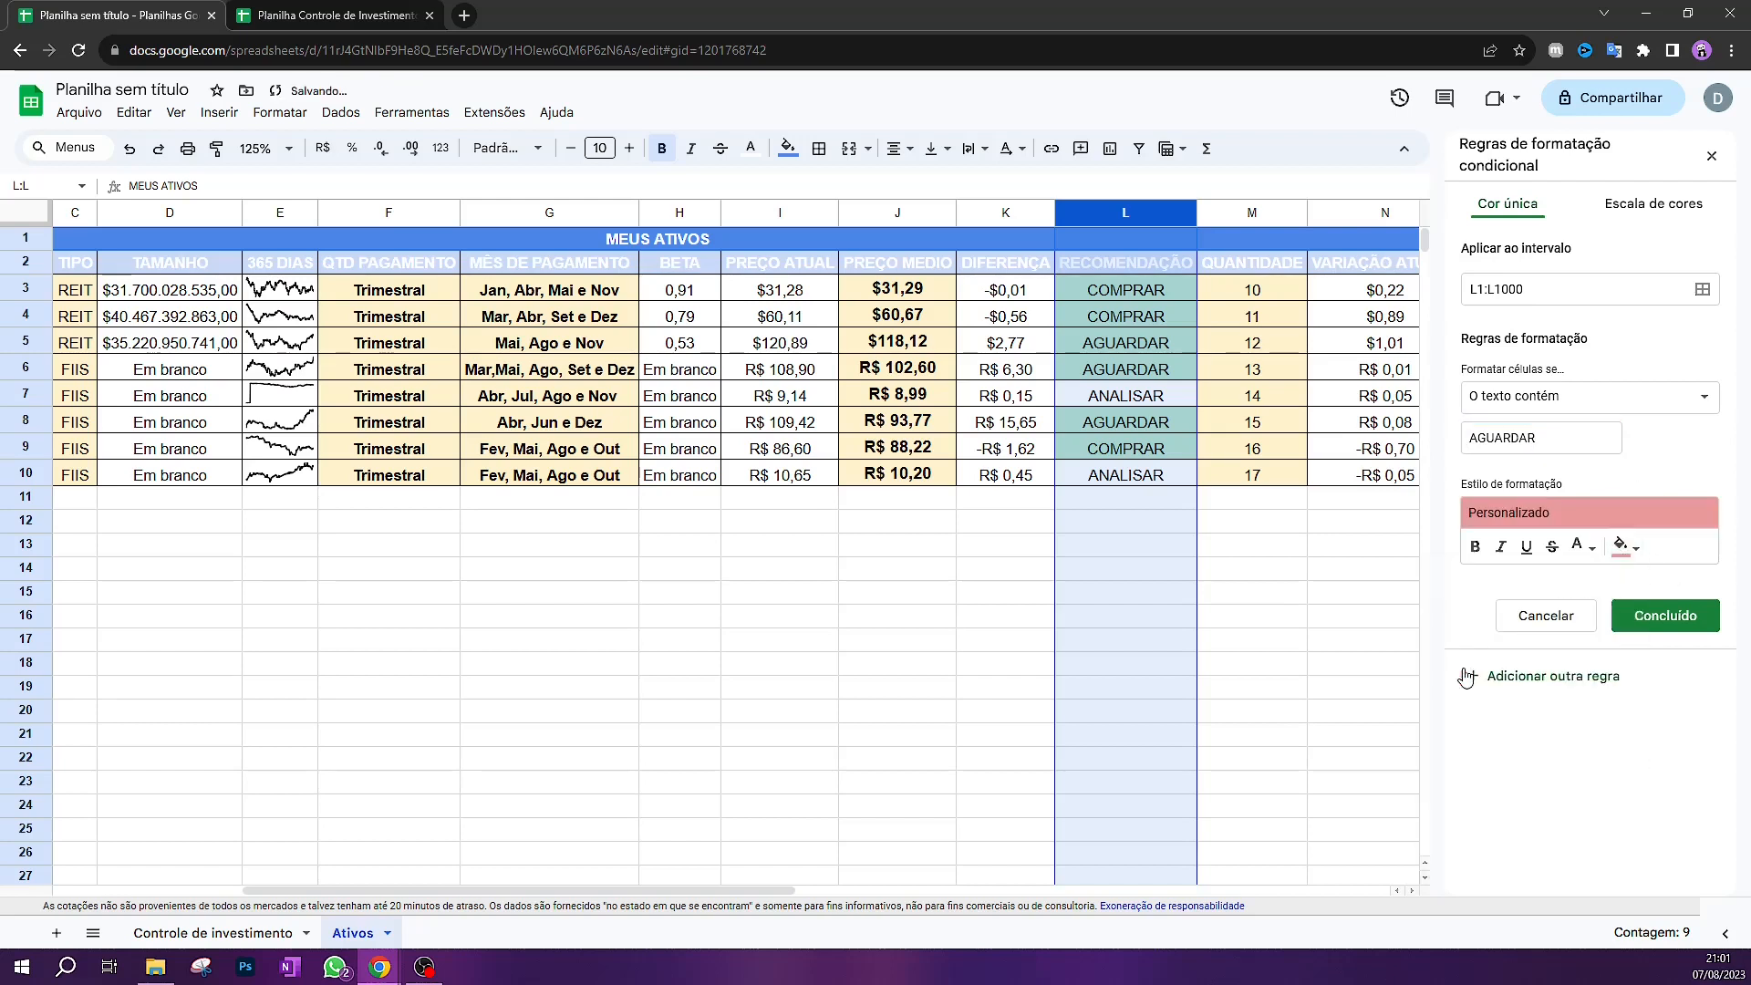
left_click(1672, 616)
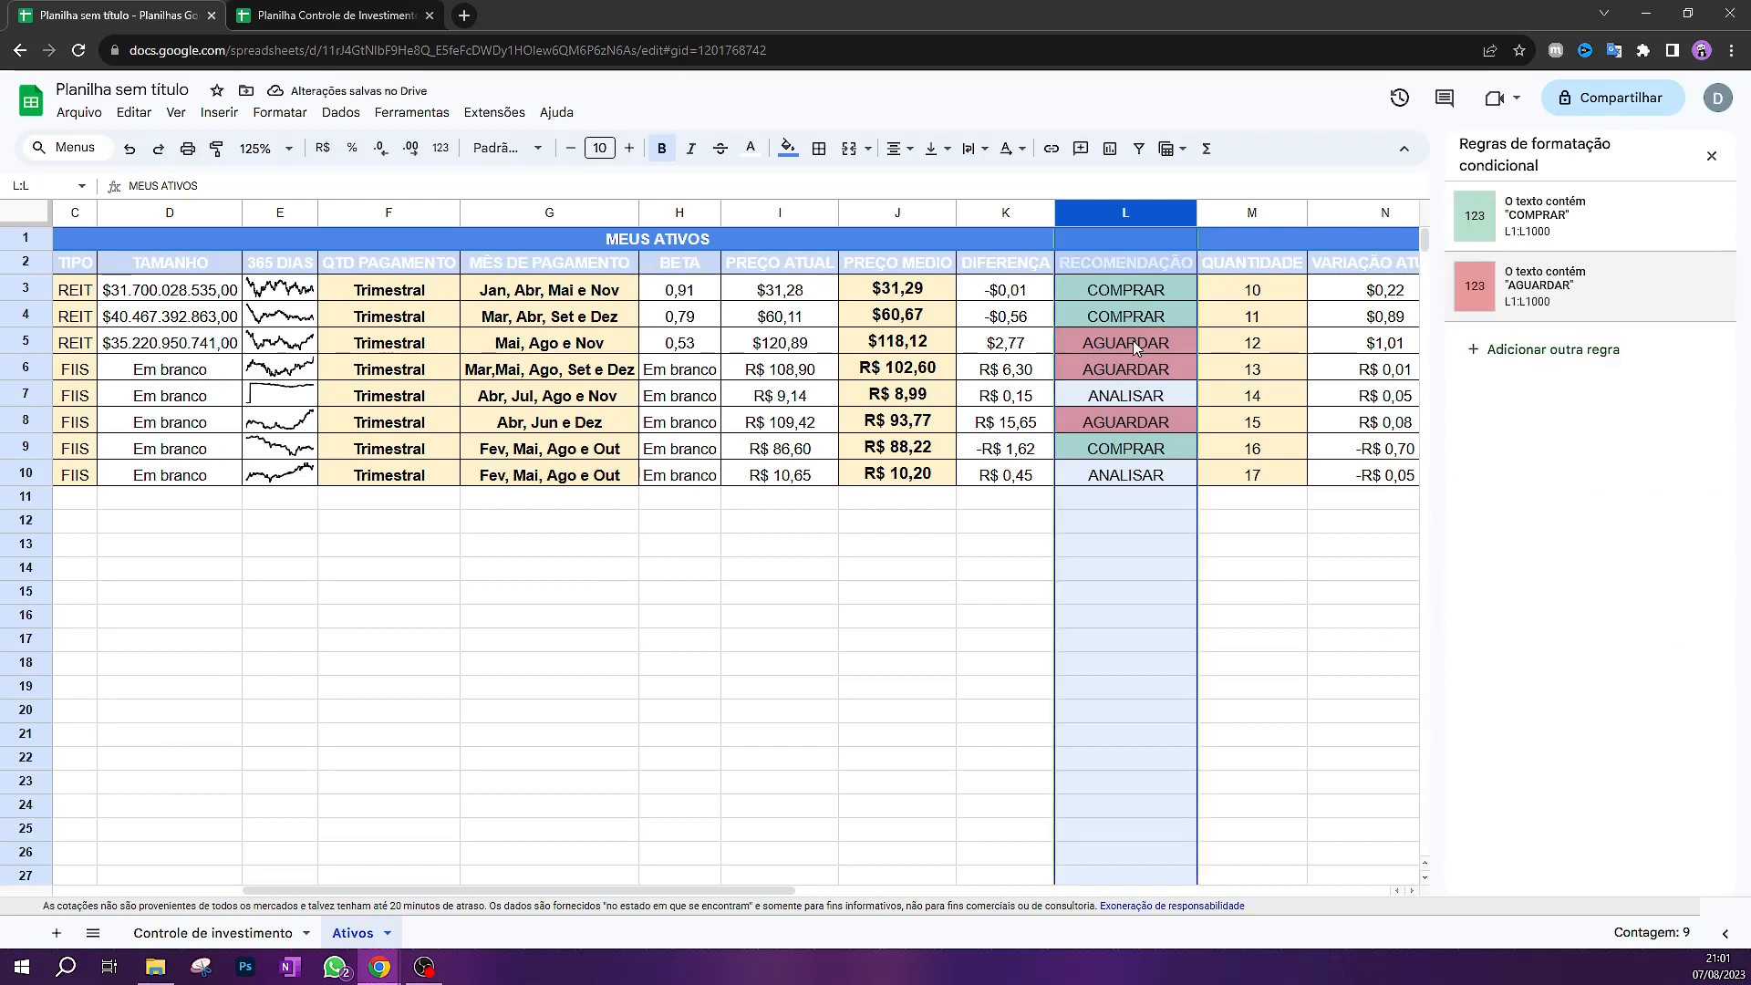
Add a third conditional formatting rule for L1:L1000 that fills cells whose text contains ANALISAR with light orange, and close the rules
left_click(1568, 351)
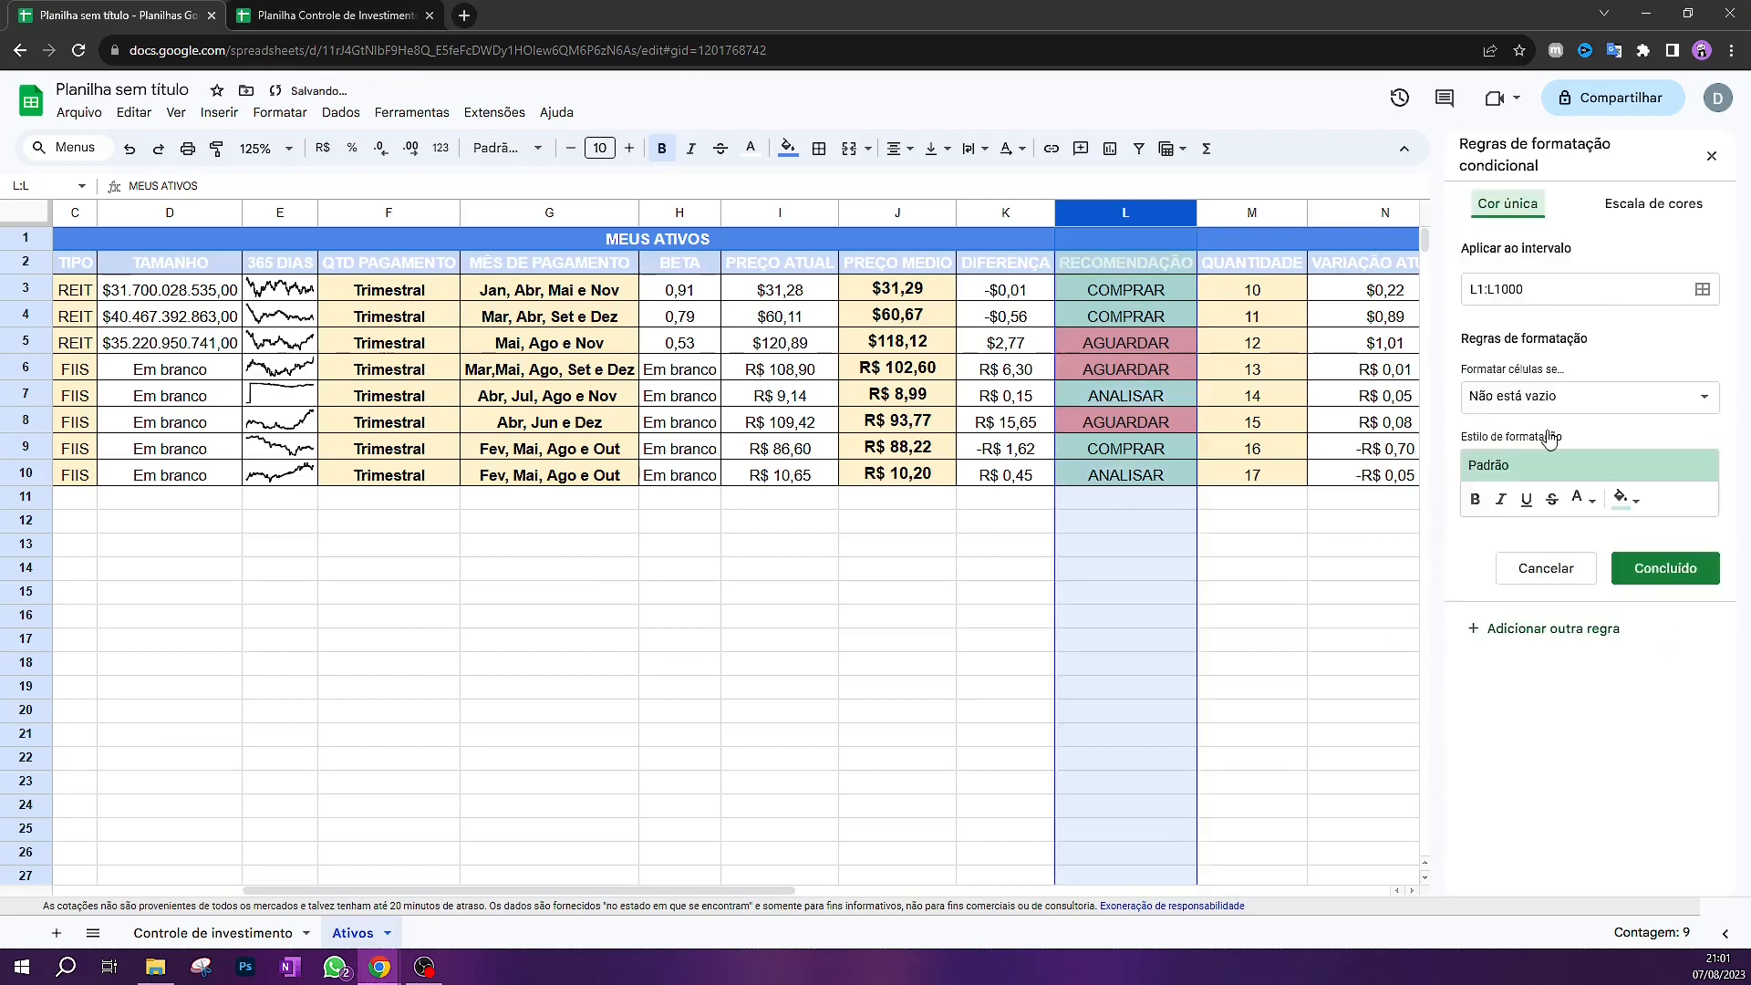
left_click(1587, 395)
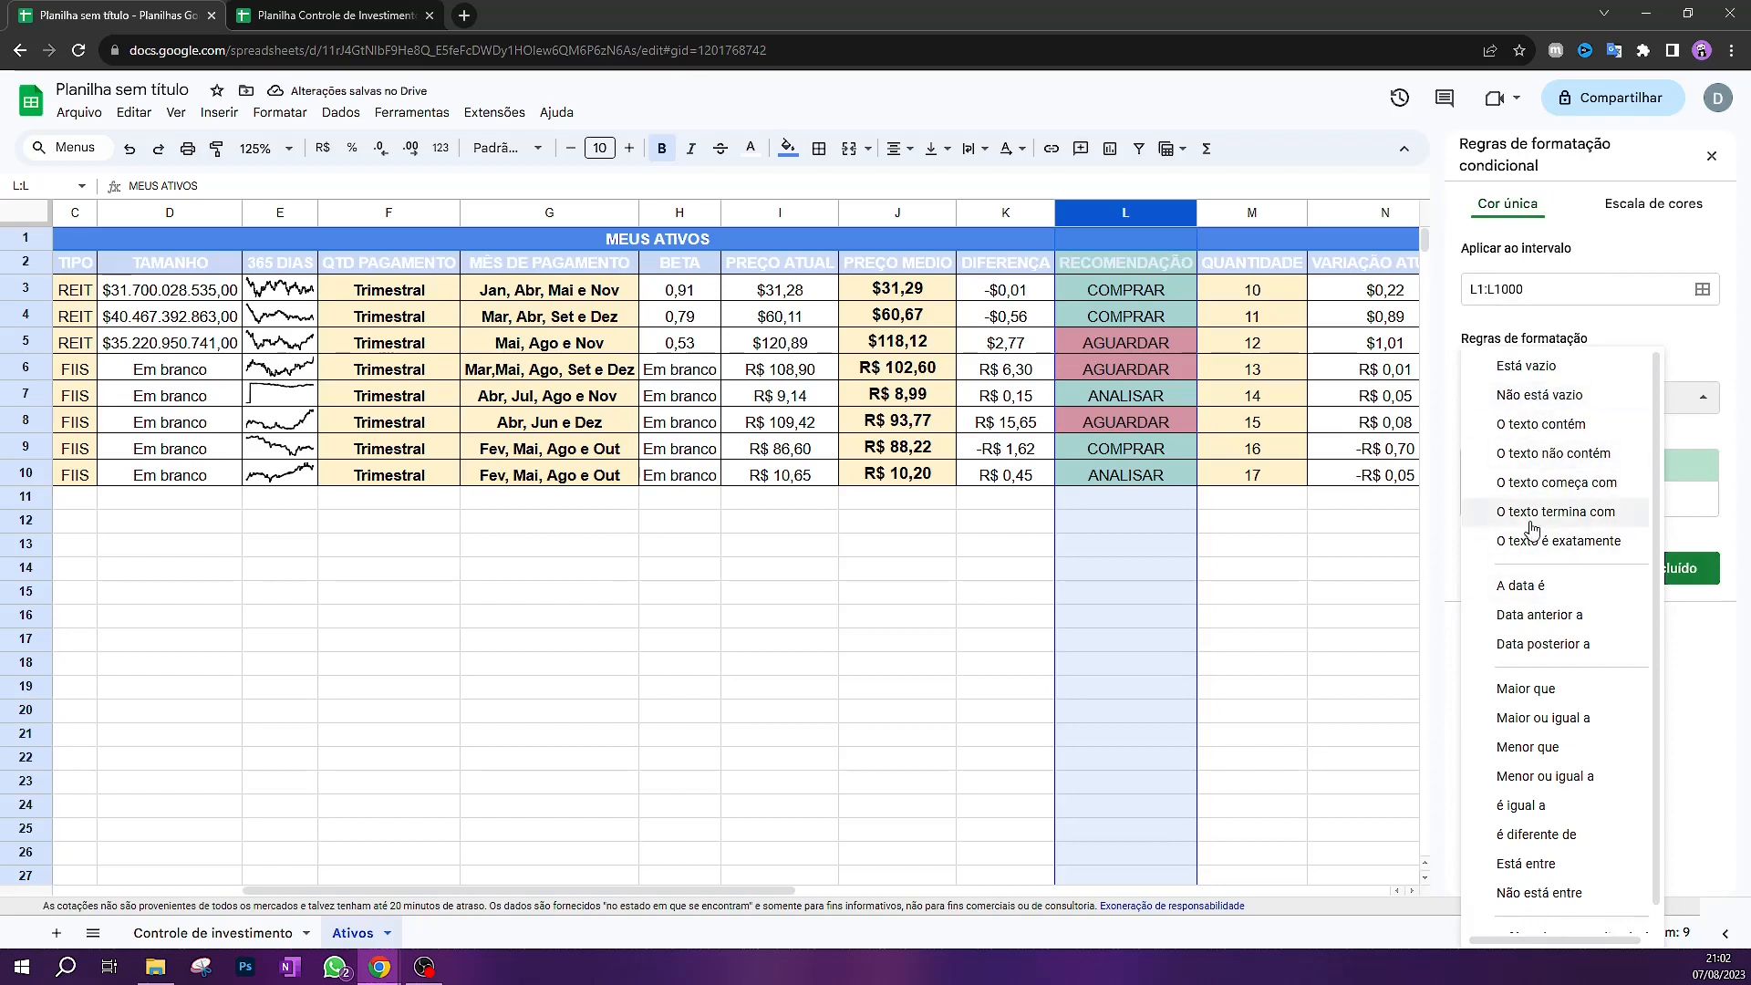
left_click(1582, 428)
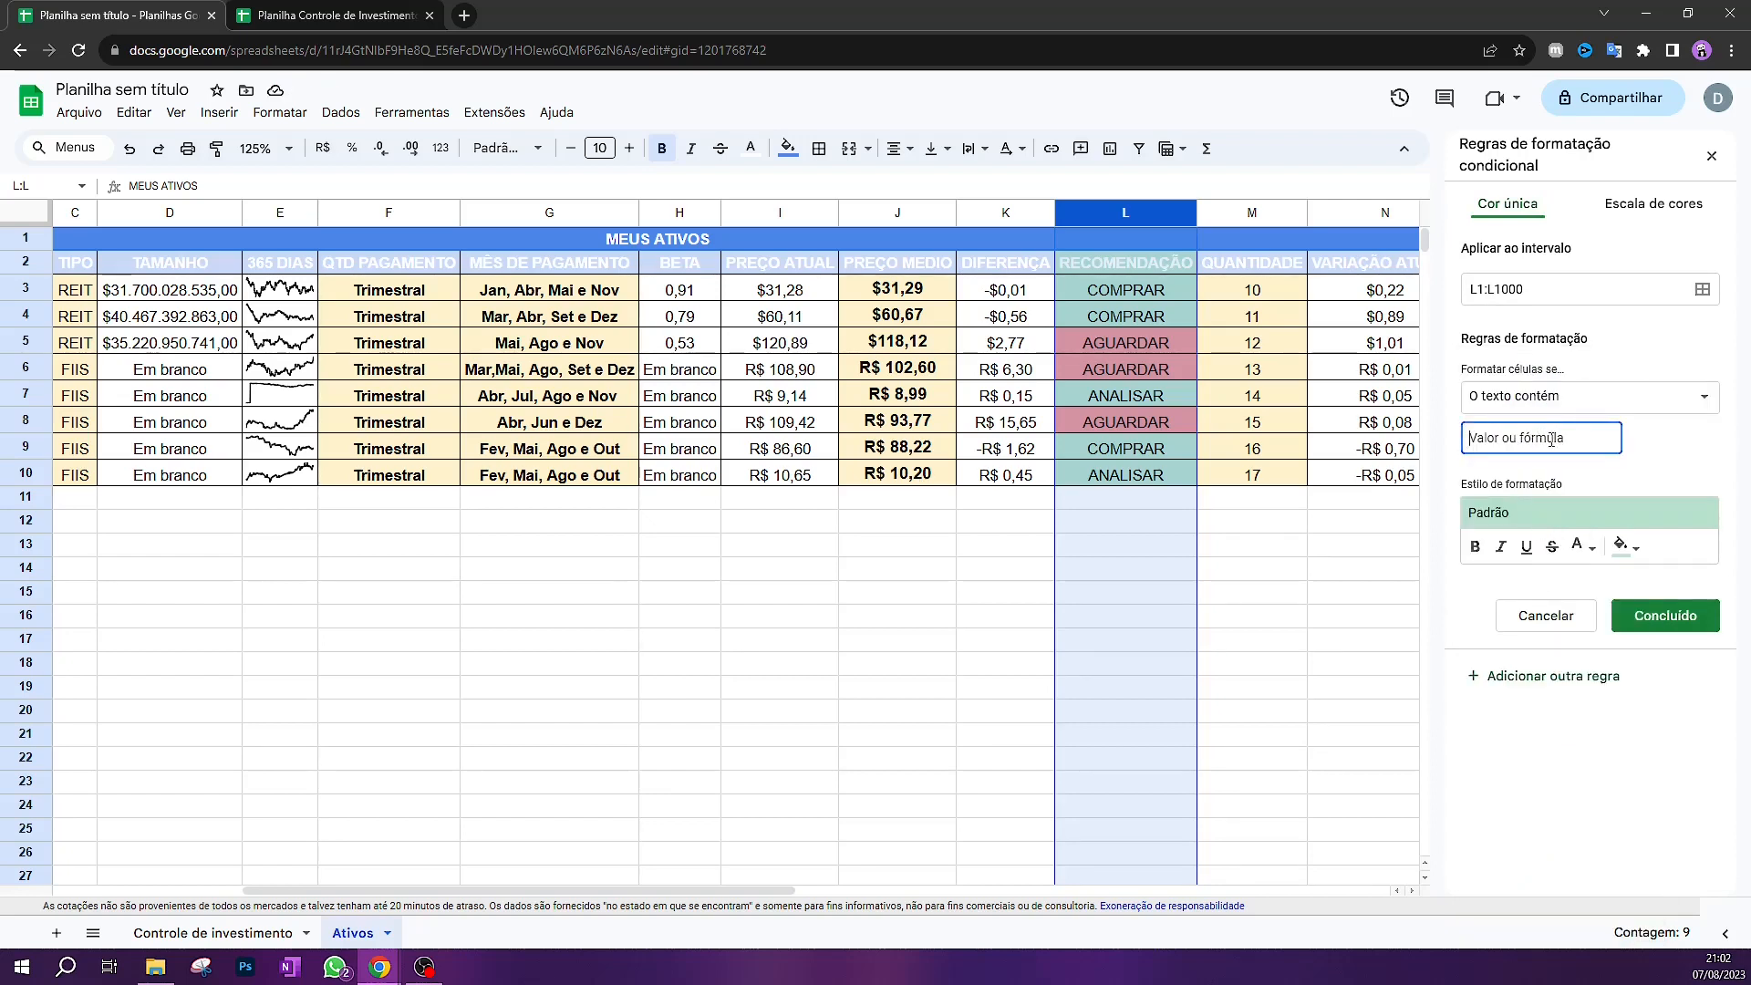
type("A")
left_click(1624, 545)
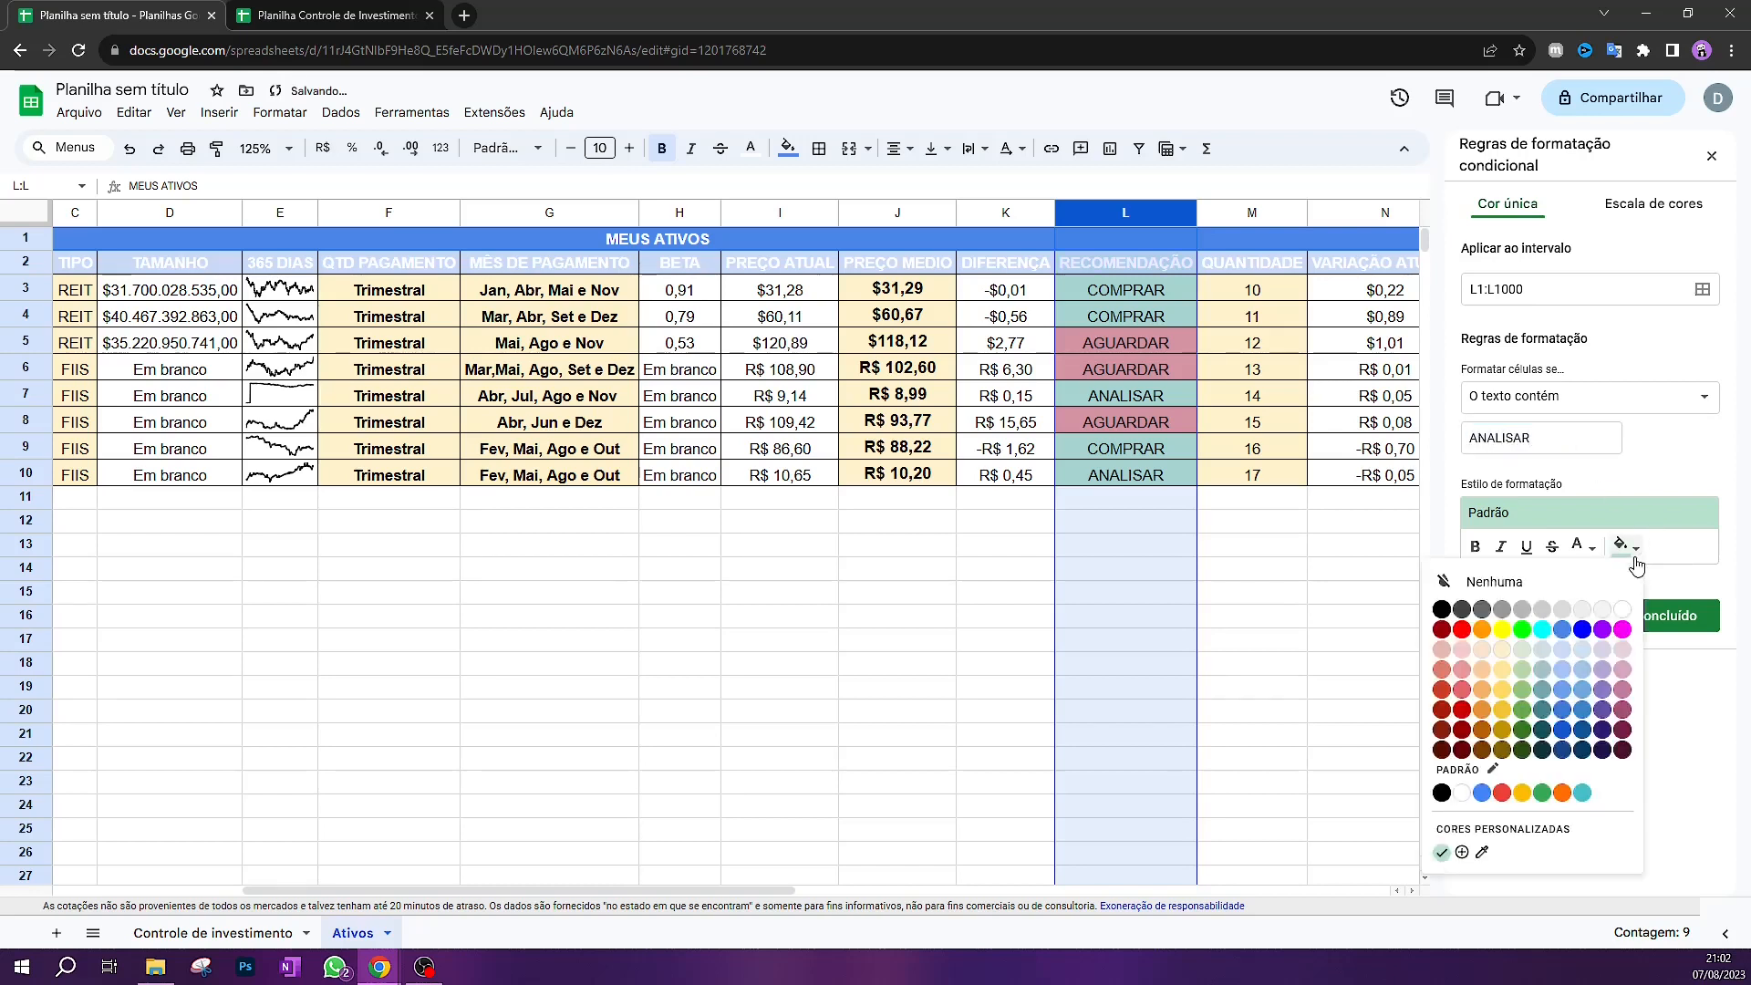
left_click(1502, 669)
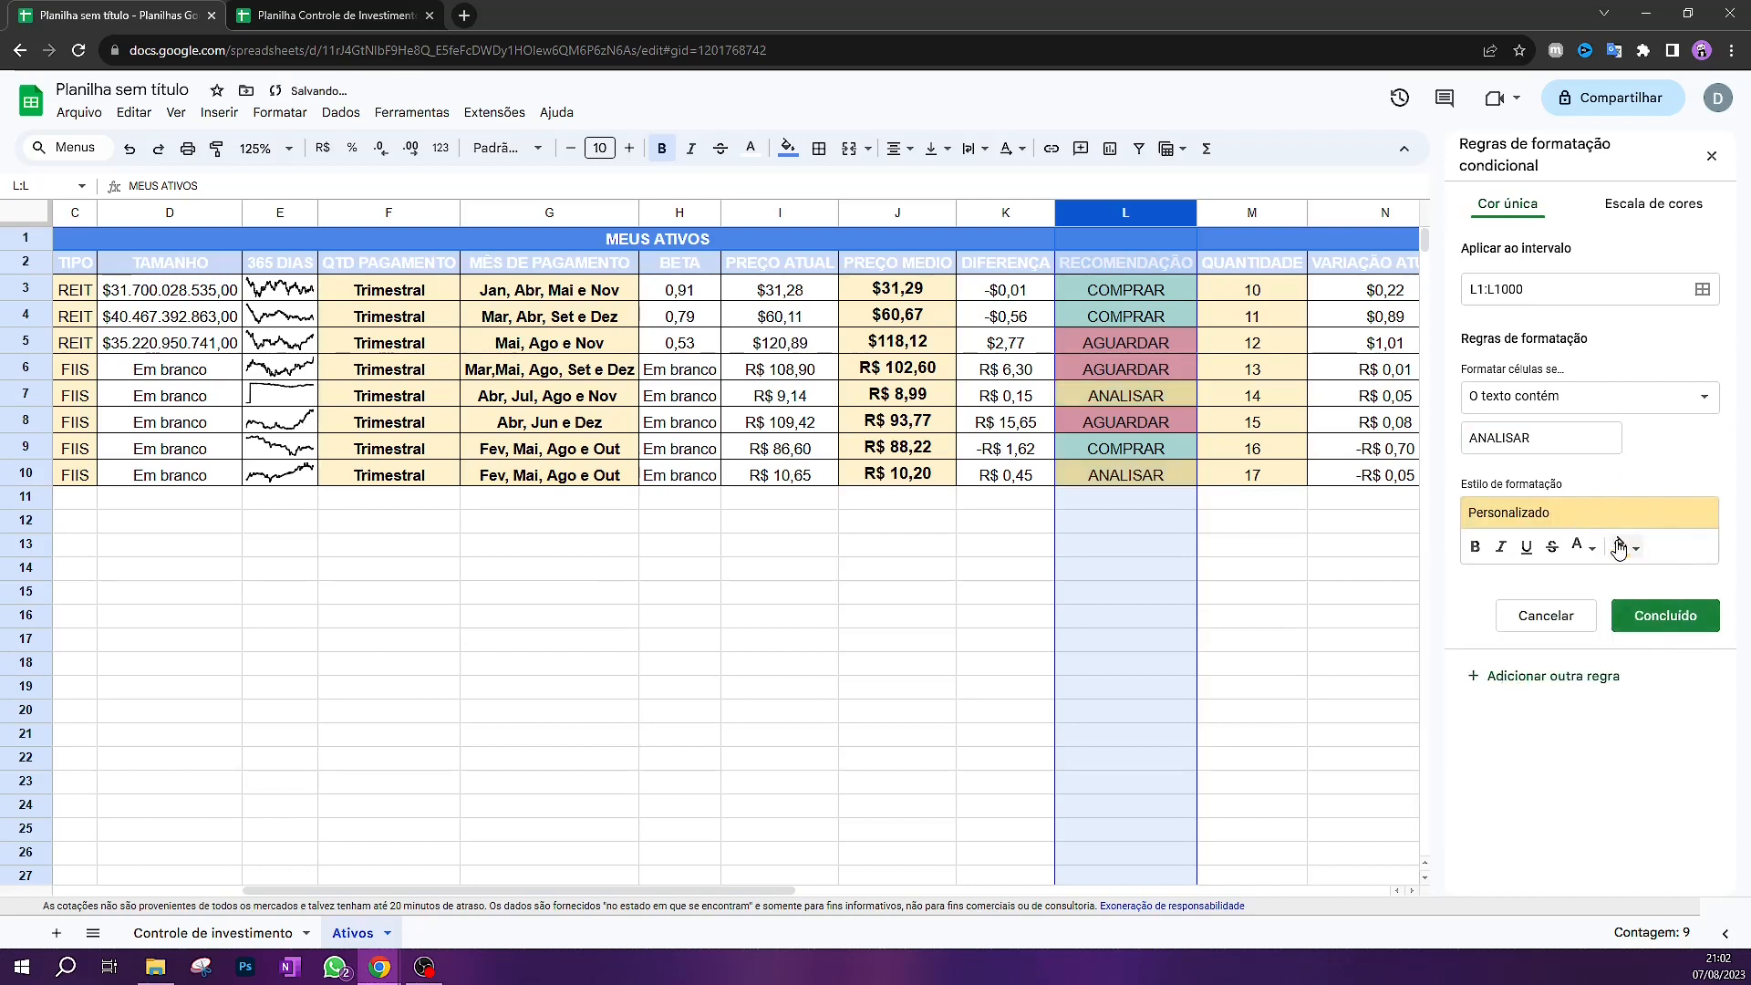
left_click(1624, 546)
left_click(1481, 673)
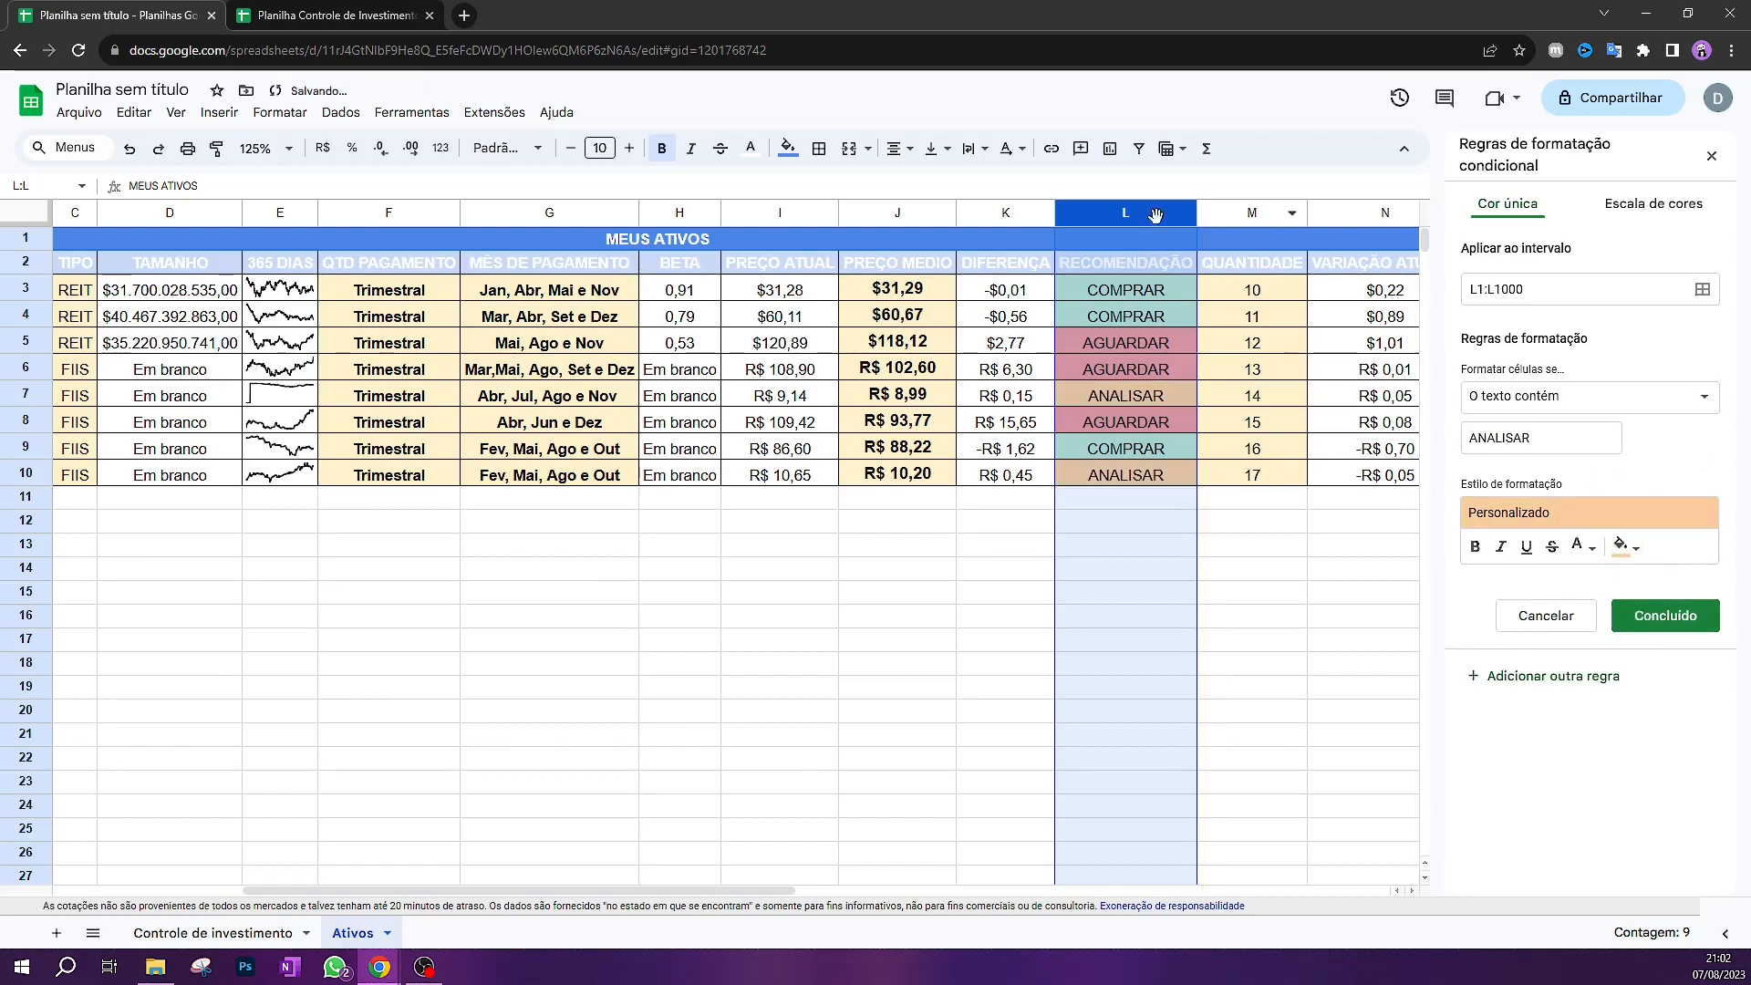
left_click(1658, 617)
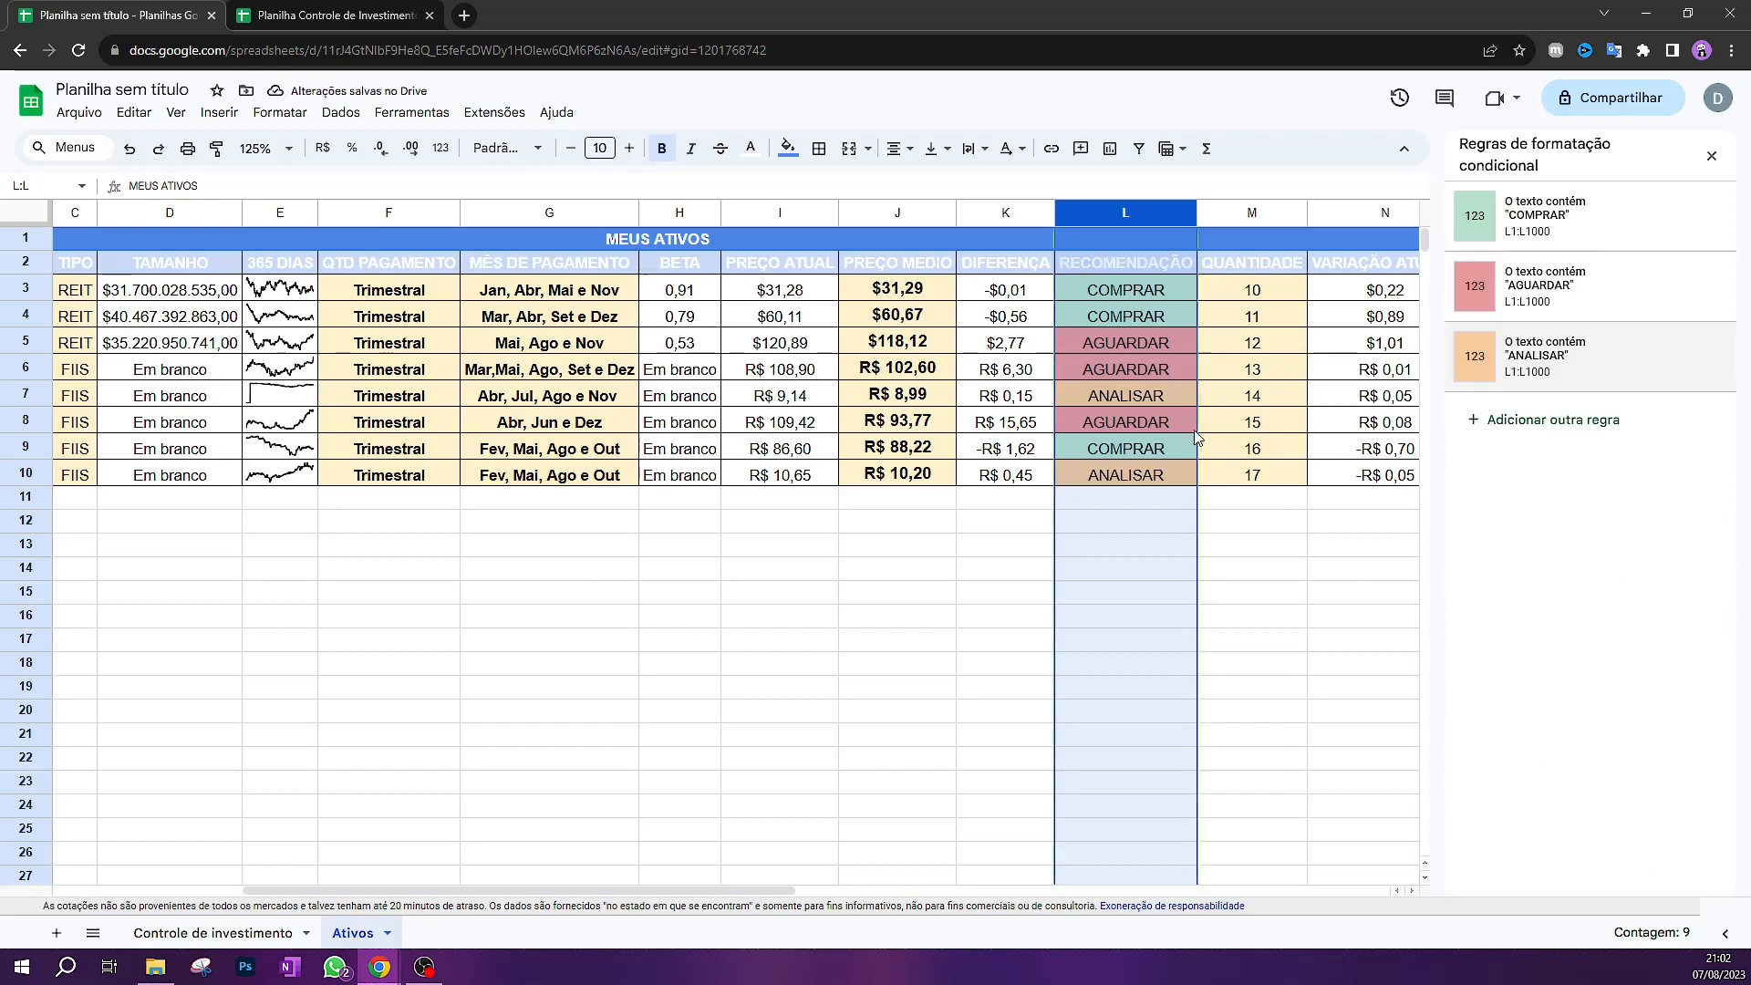
left_click(1356, 612)
left_click(1160, 521)
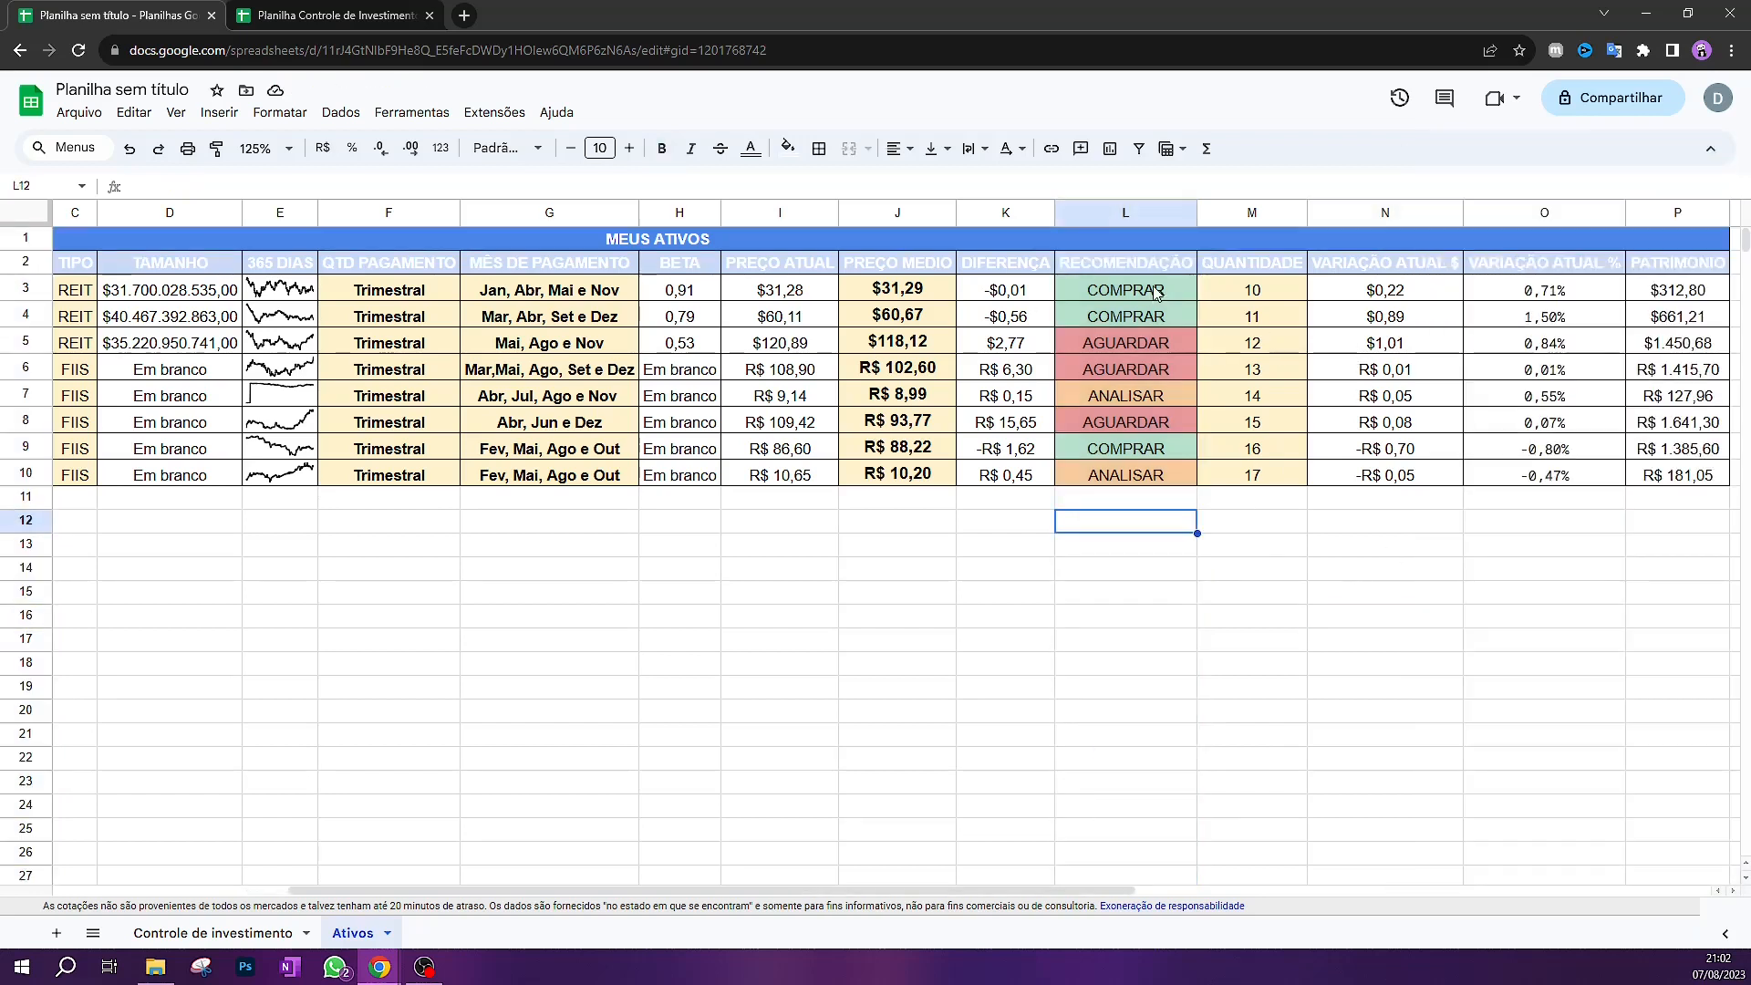
left_click(1155, 291)
left_click(1183, 316)
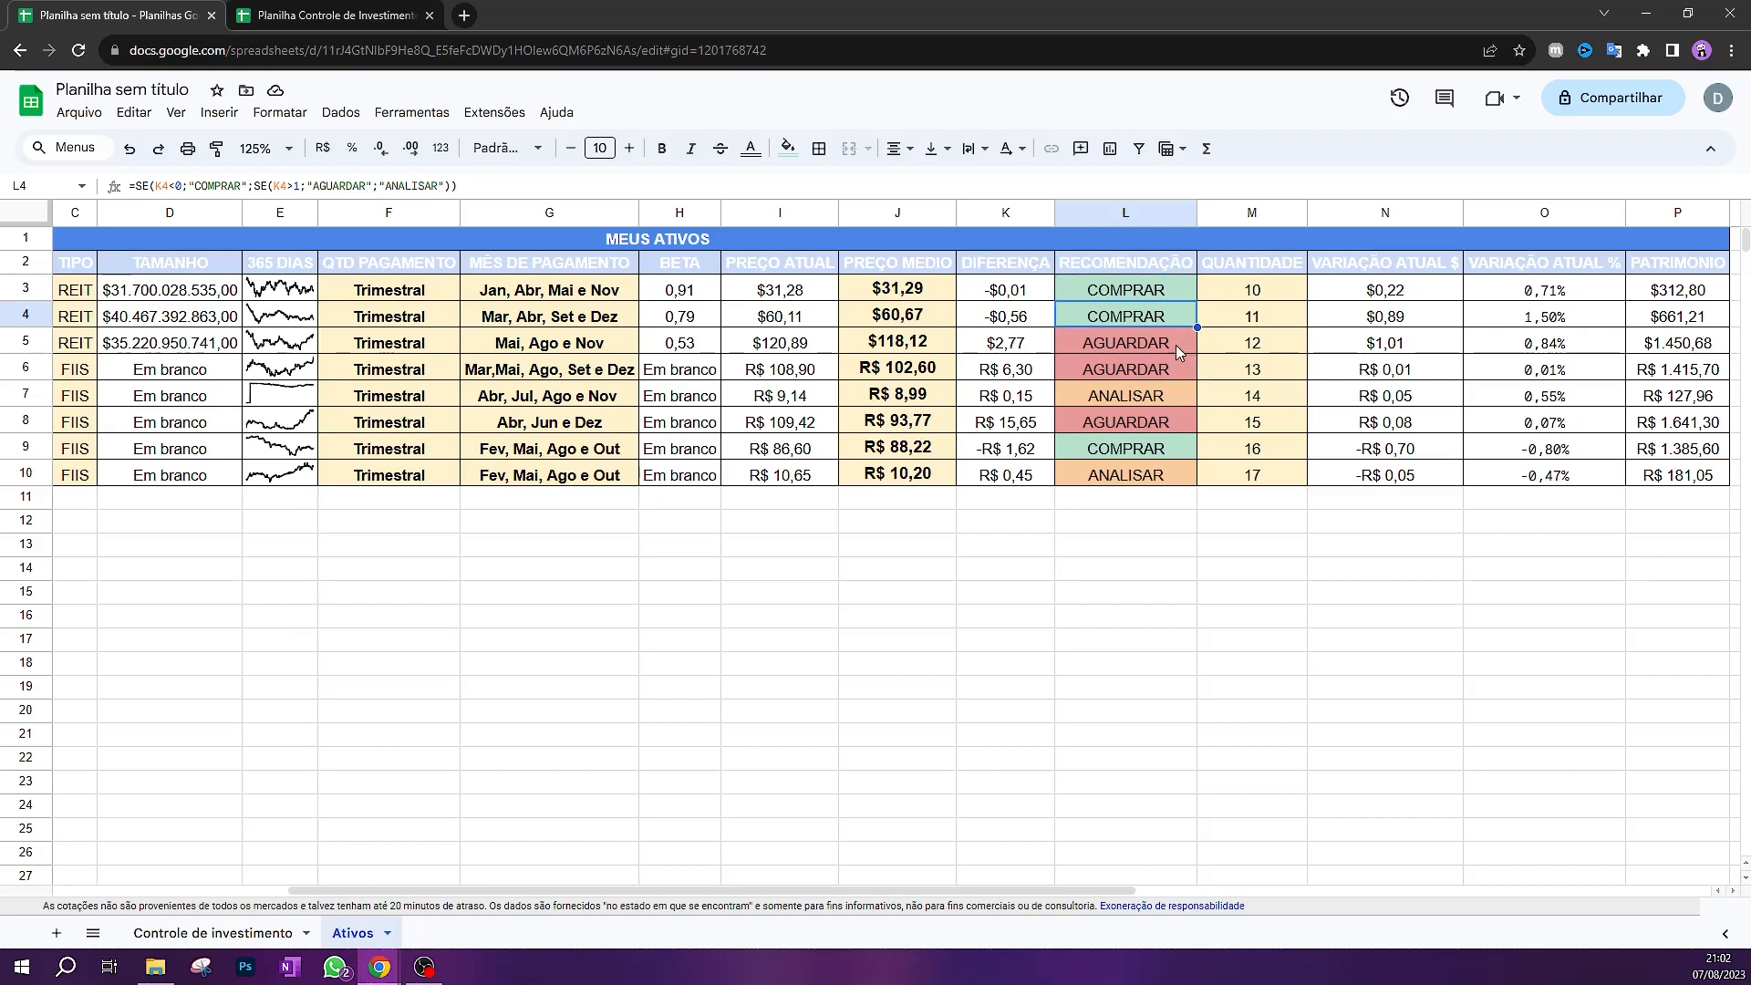
left_click(1174, 343)
left_click(1182, 370)
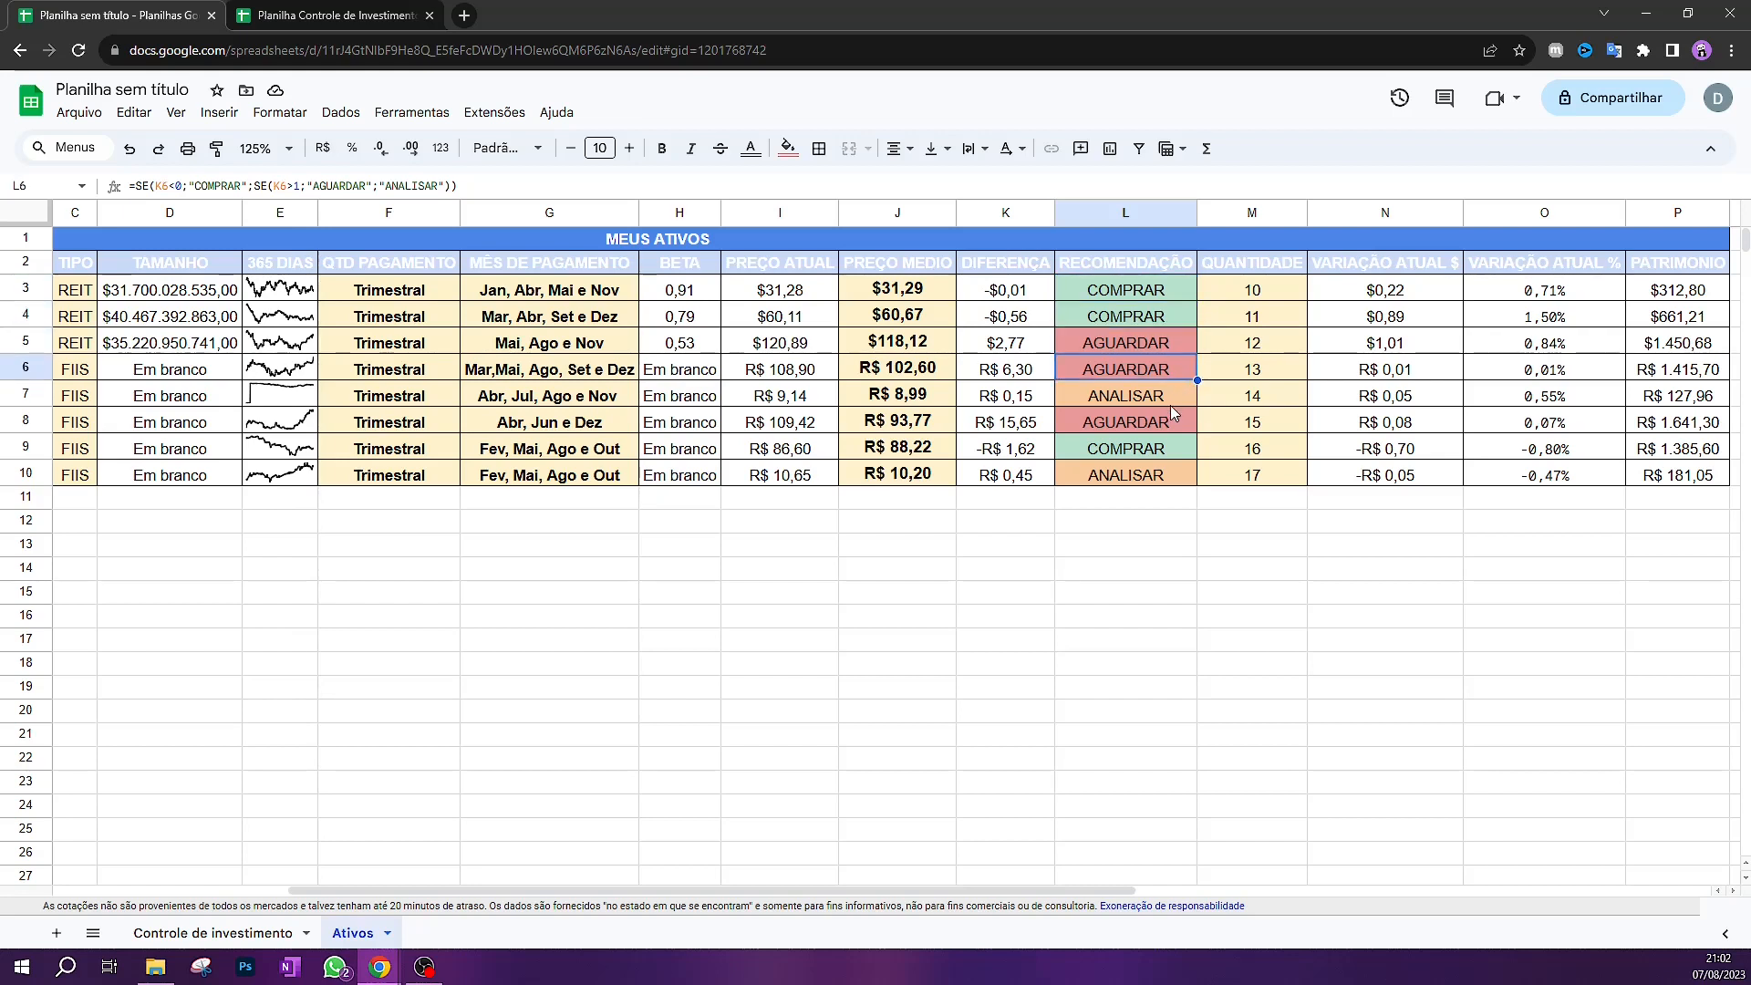
left_click(1169, 405)
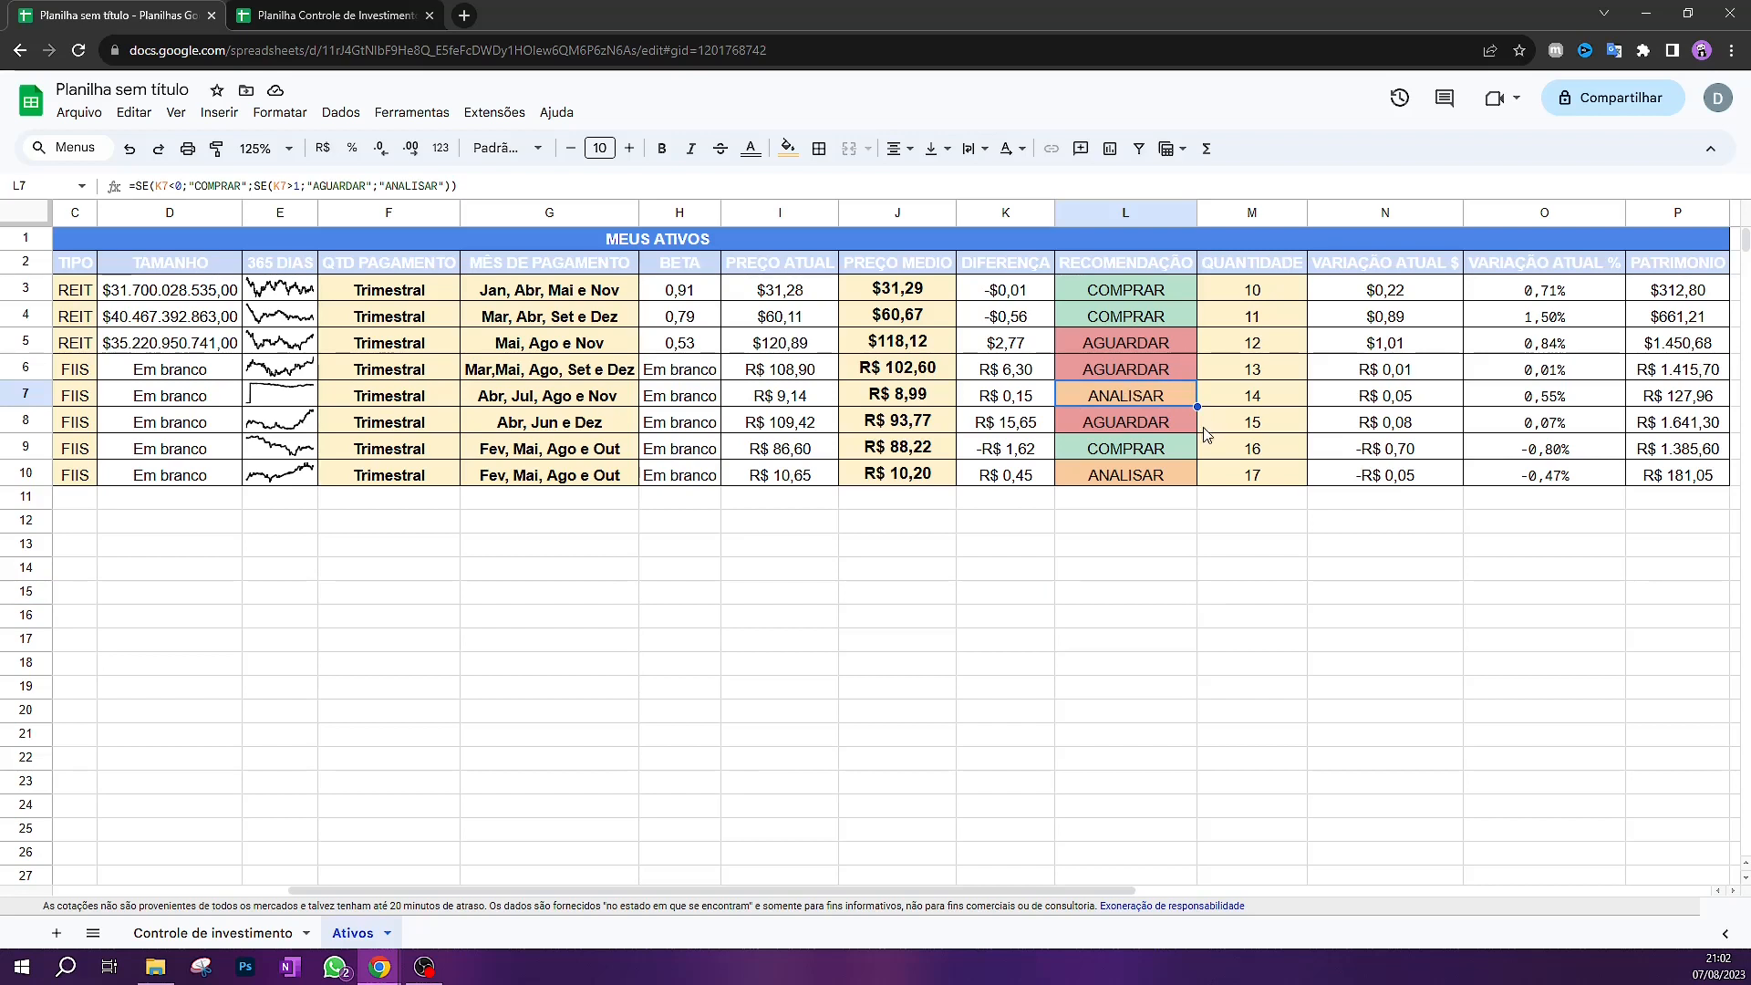
Make the recommendation texts in L3:L10 bold
left_click_drag(1140, 292, 1145, 492)
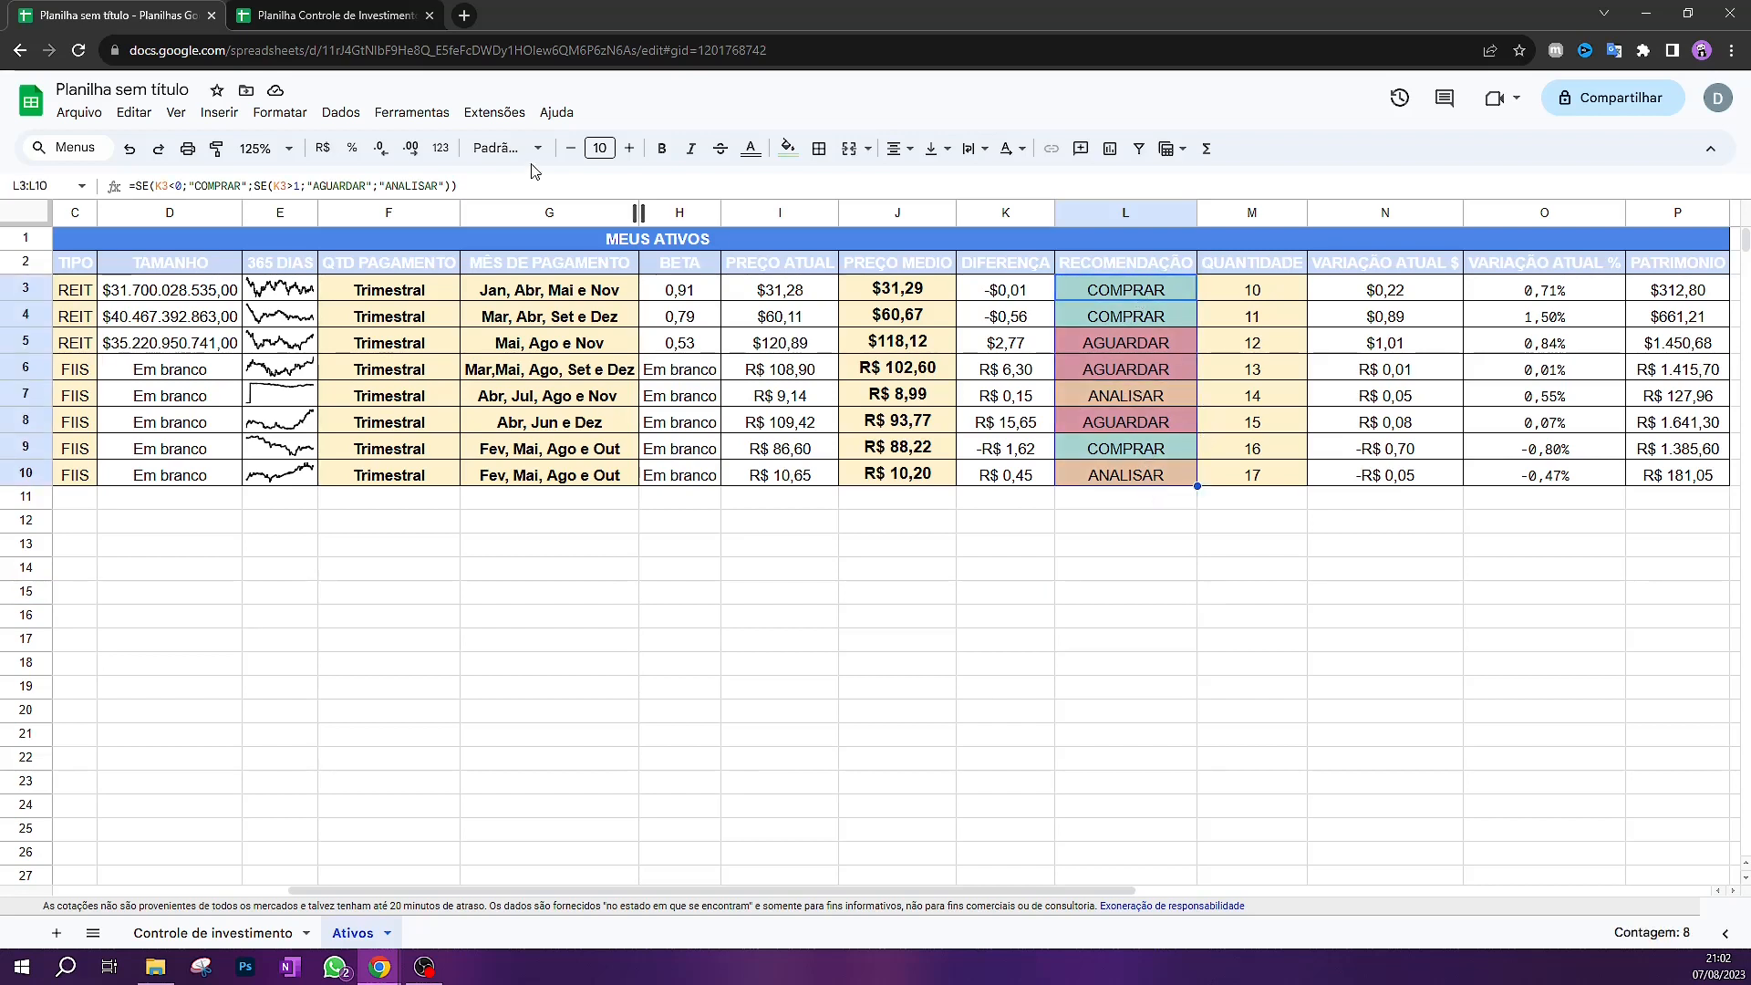
left_click(662, 148)
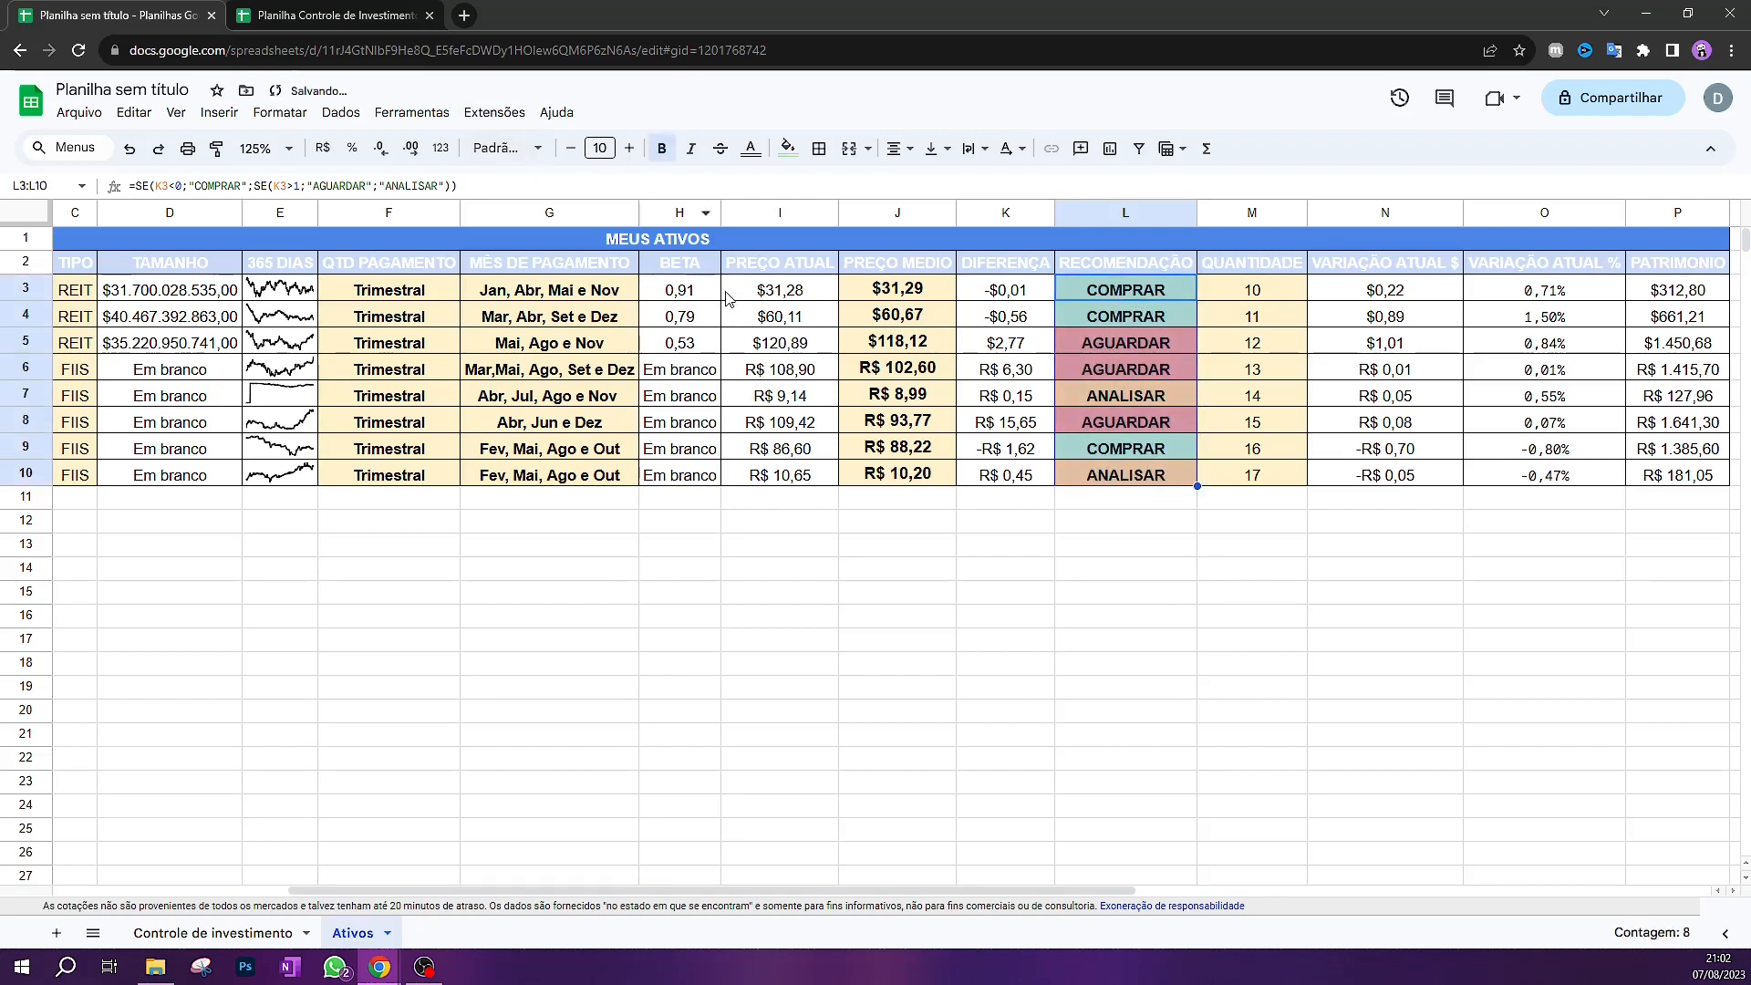
Try white as the text color of the recommendations in L3:L10 and set it back to black
left_click(751, 149)
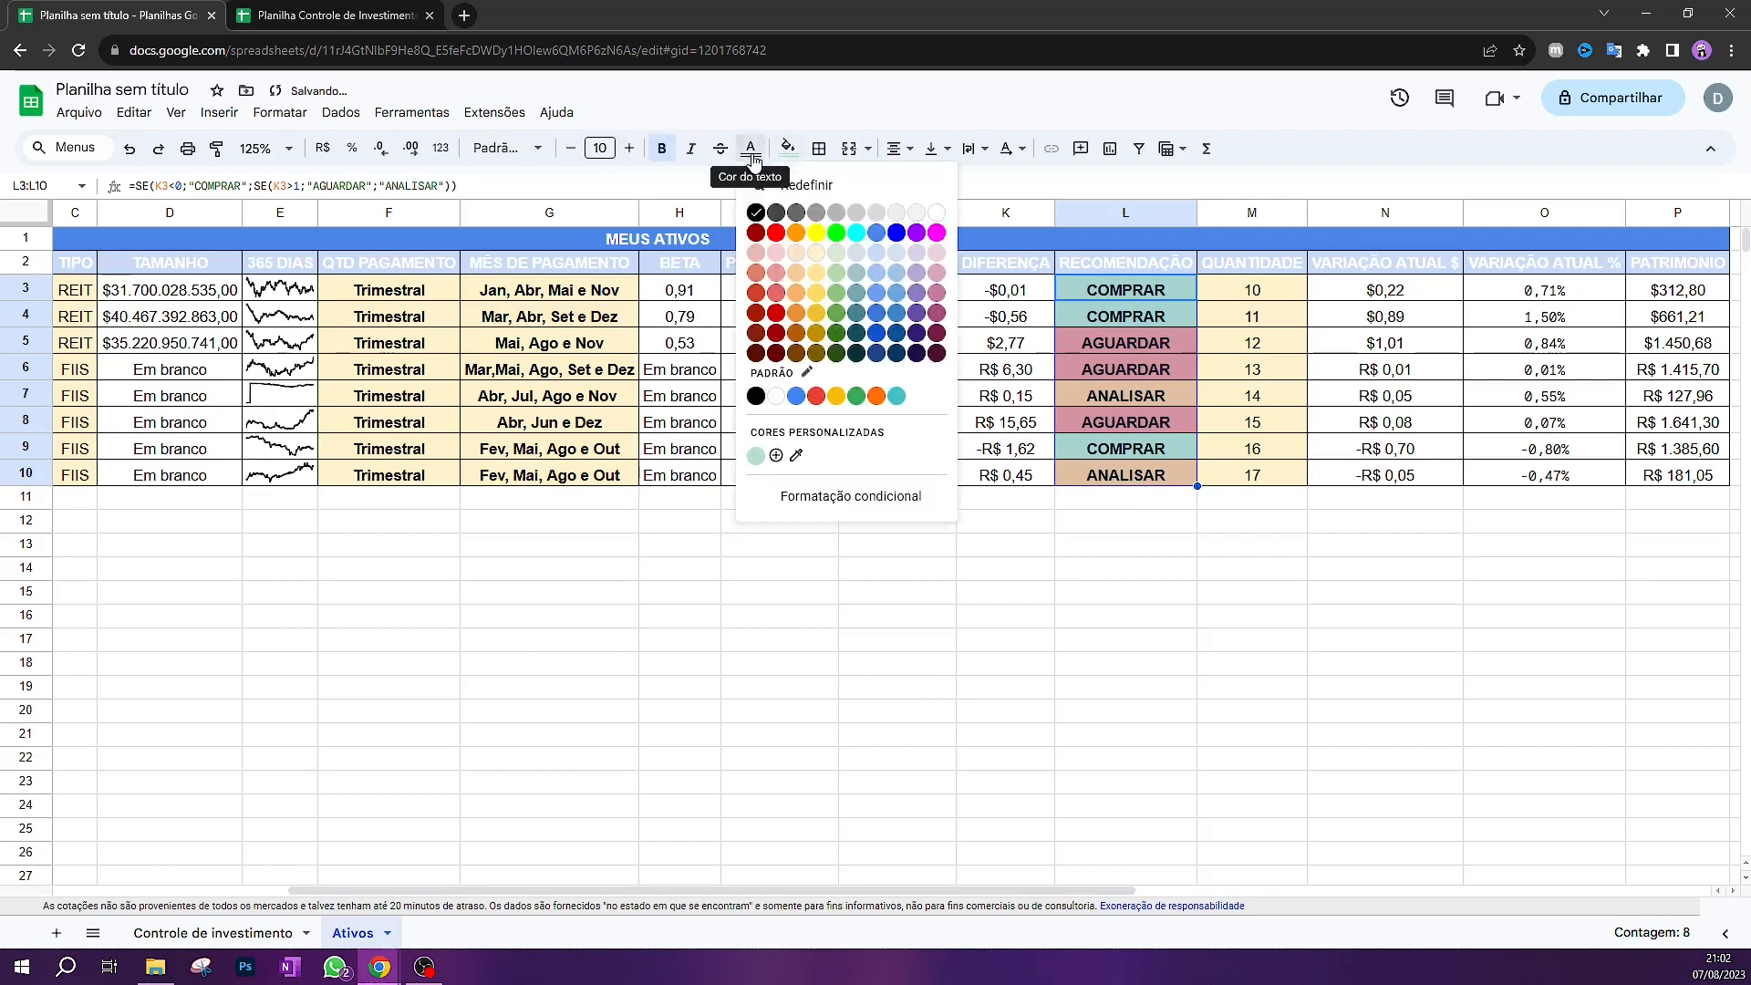
left_click(935, 214)
left_click(1094, 572)
left_click_drag(1154, 290, 1147, 474)
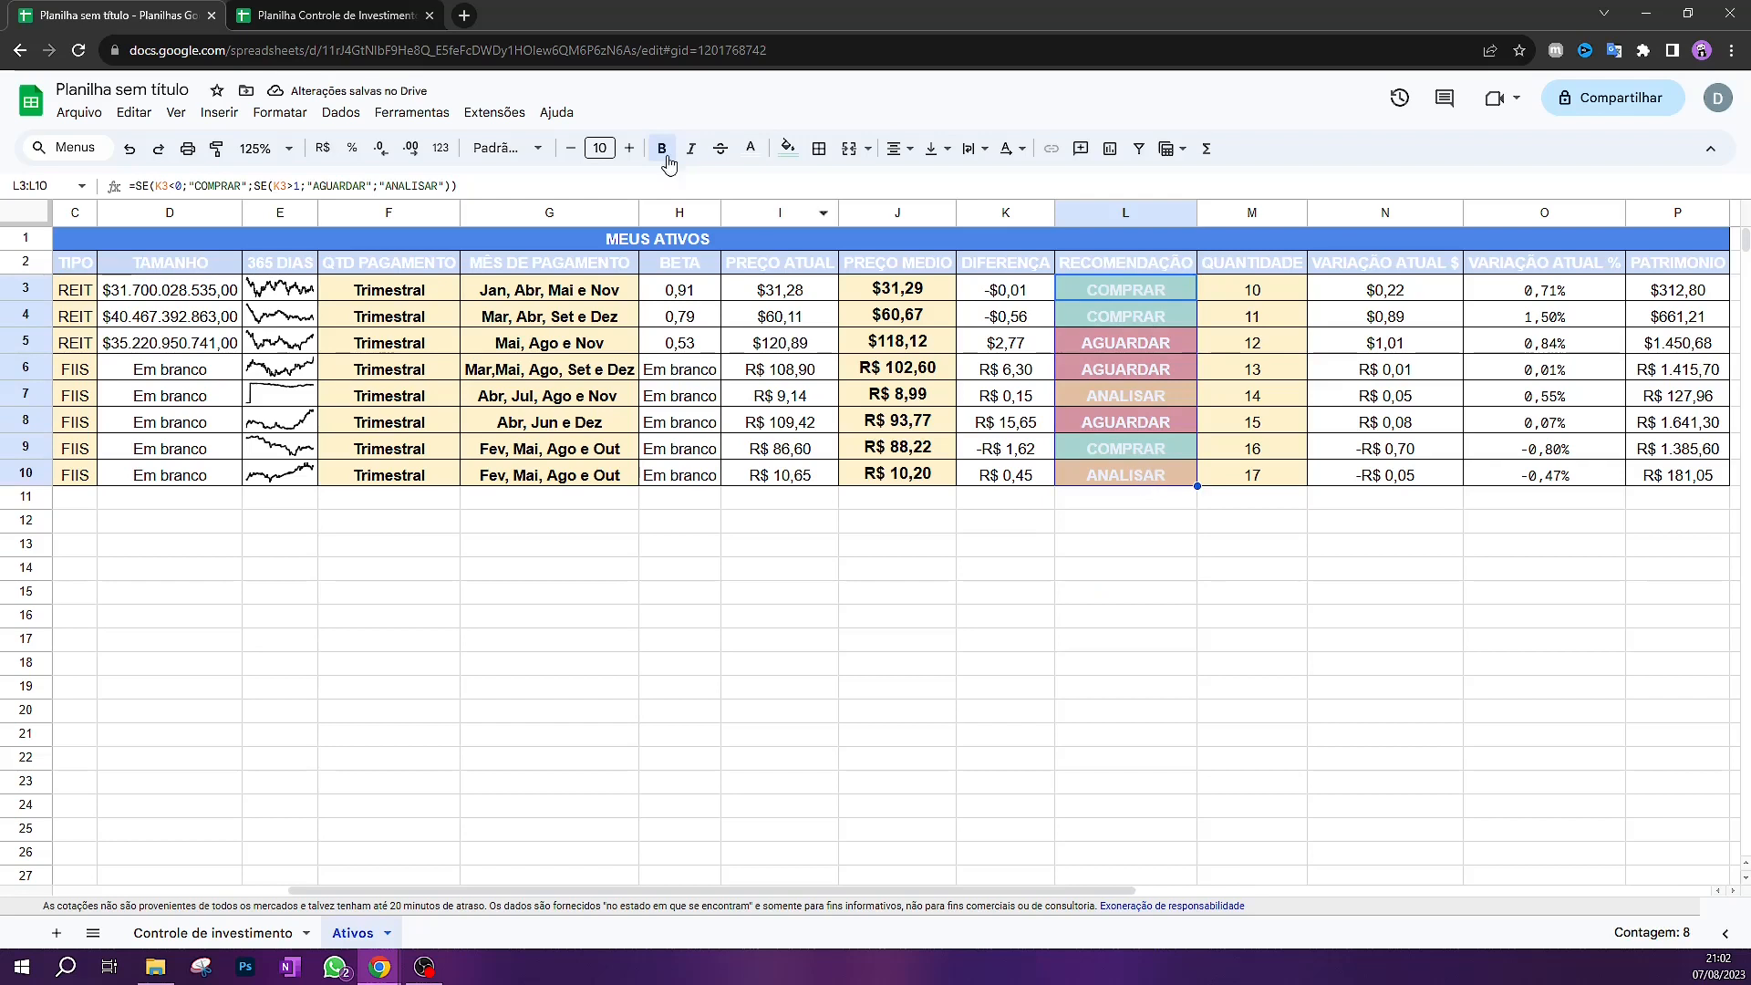
left_click(763, 155)
left_click(765, 218)
left_click(1115, 571)
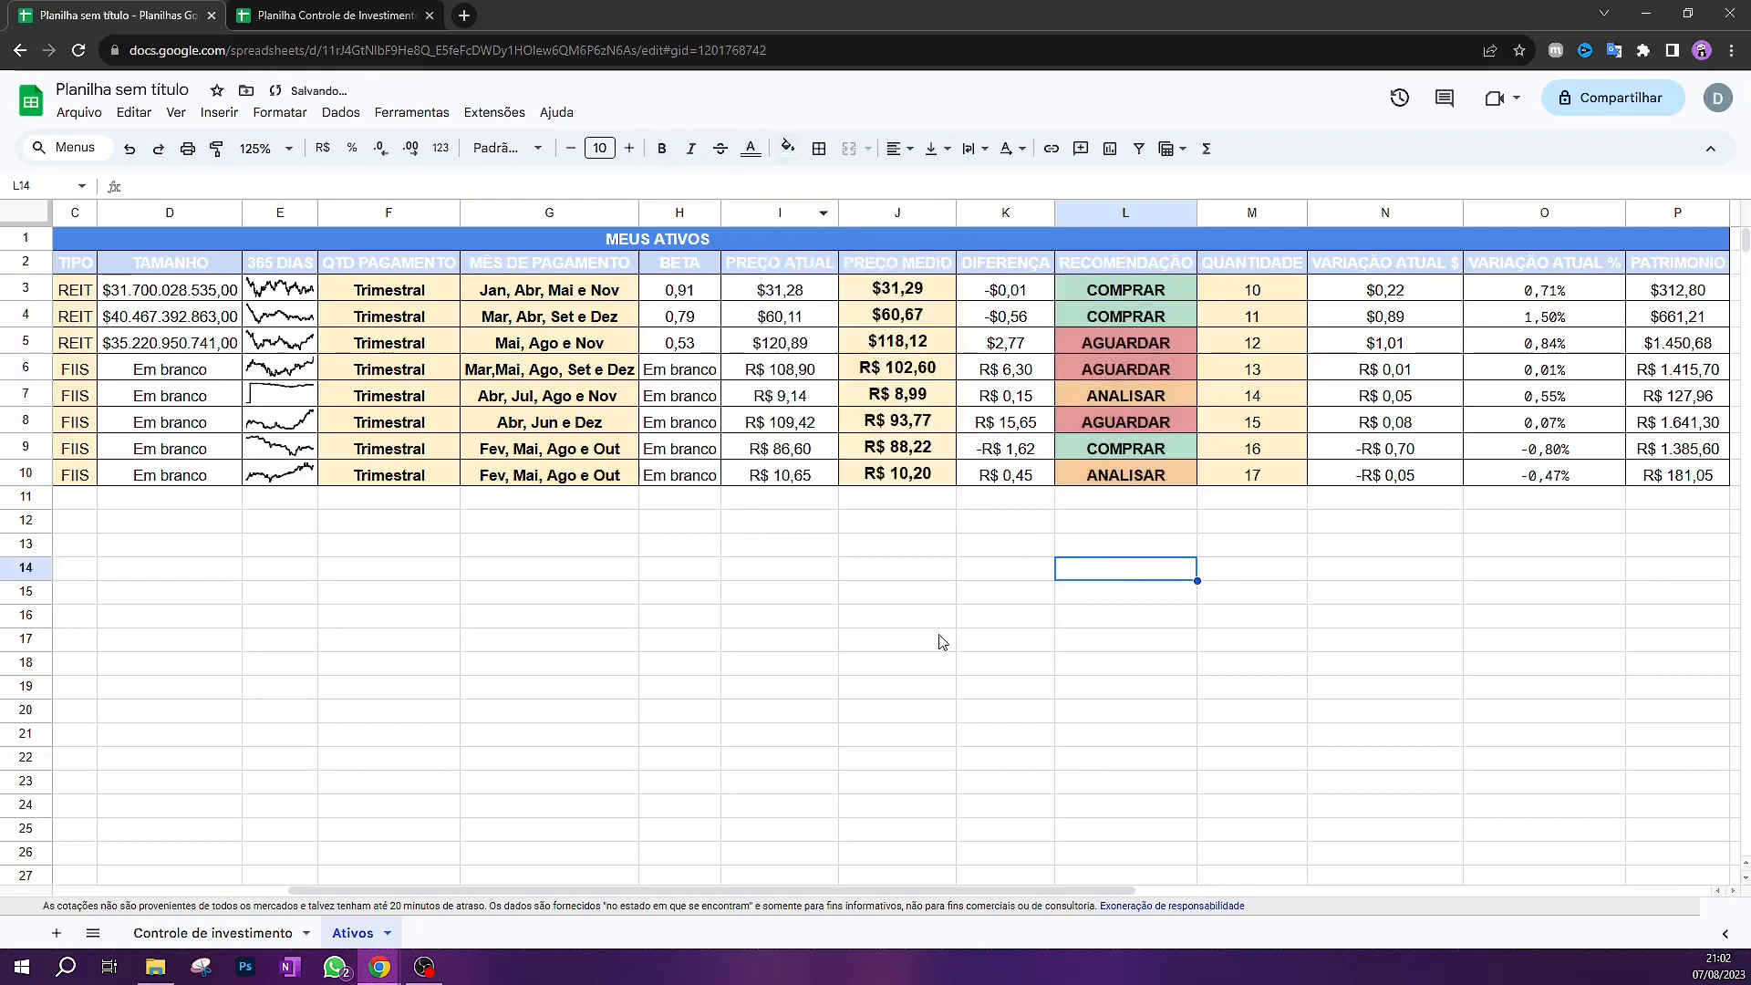
Create a conditional formatting rule for column K that applies to cells with a value less than 0
left_click(1026, 219)
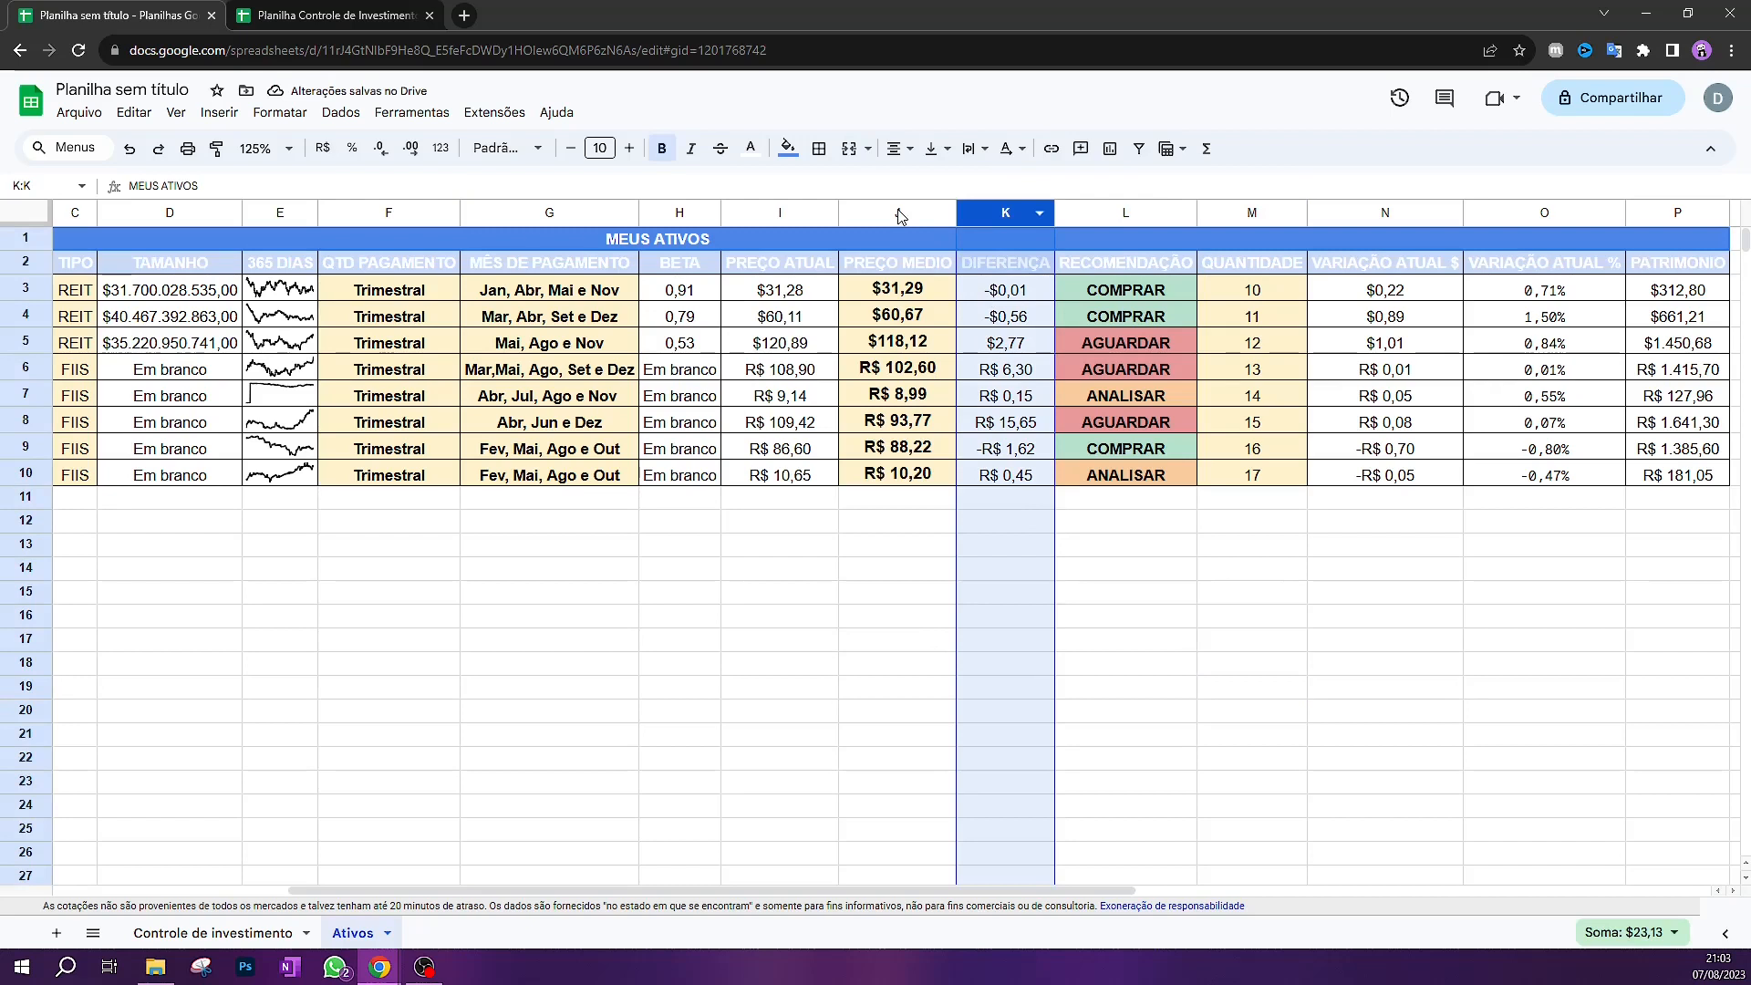
left_click(285, 116)
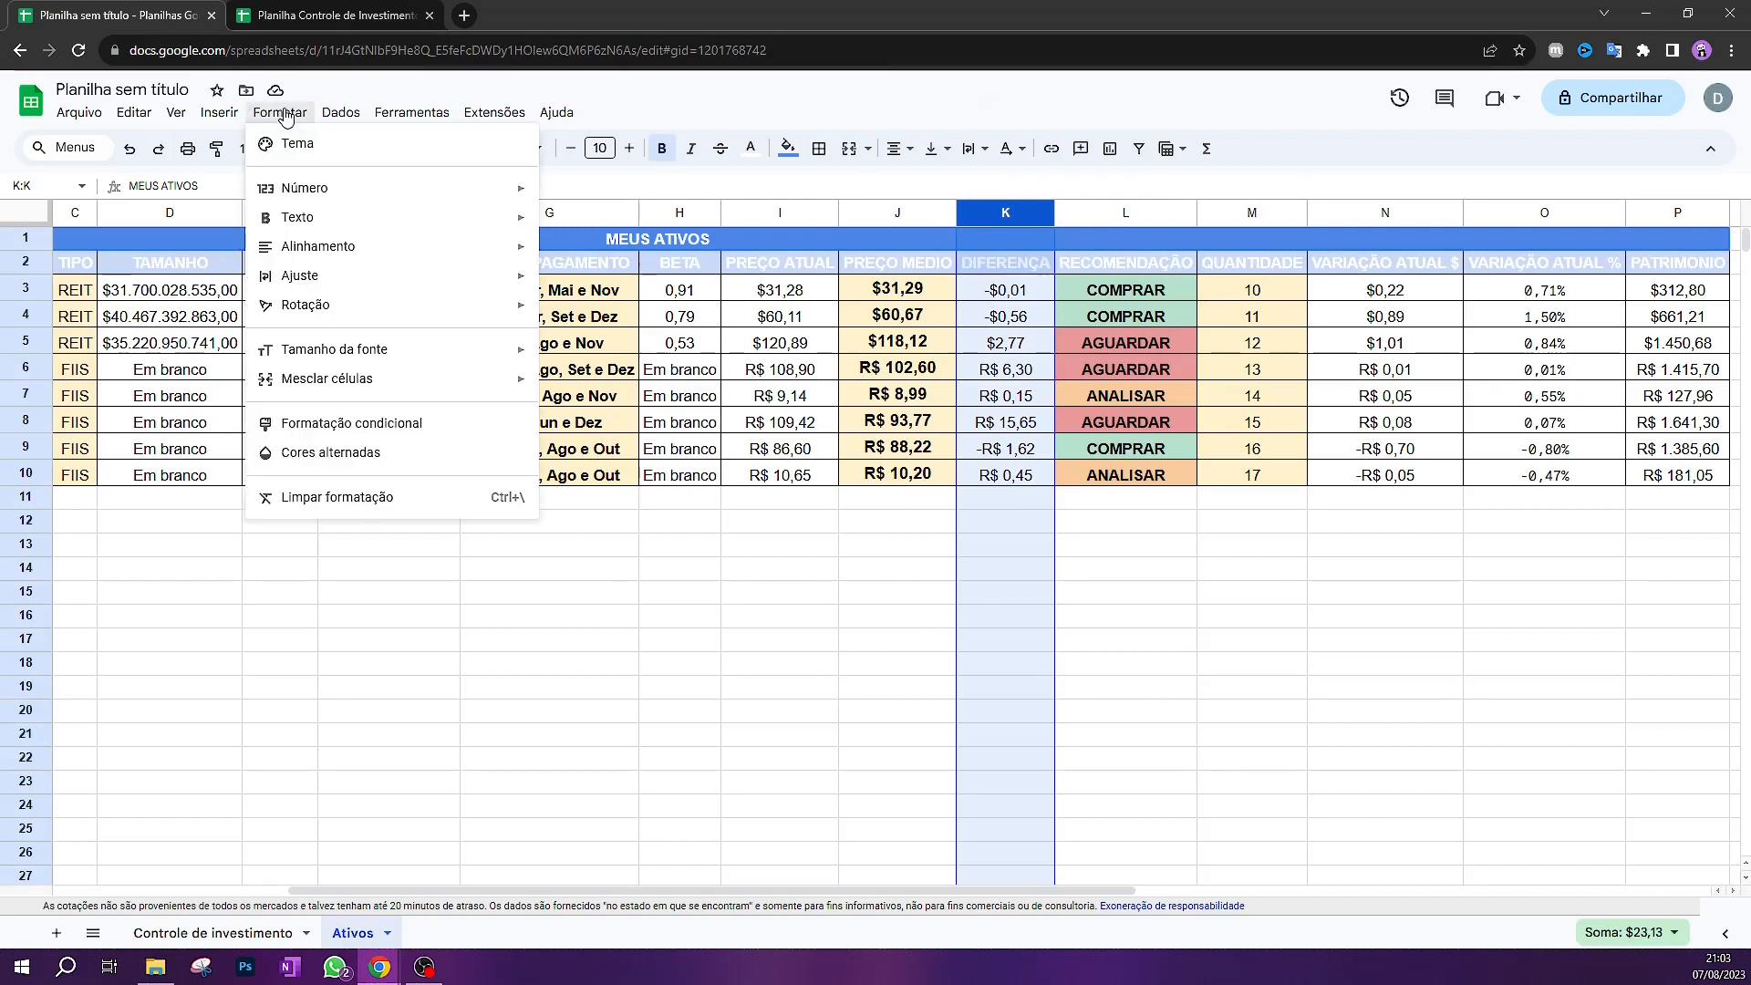
left_click(360, 423)
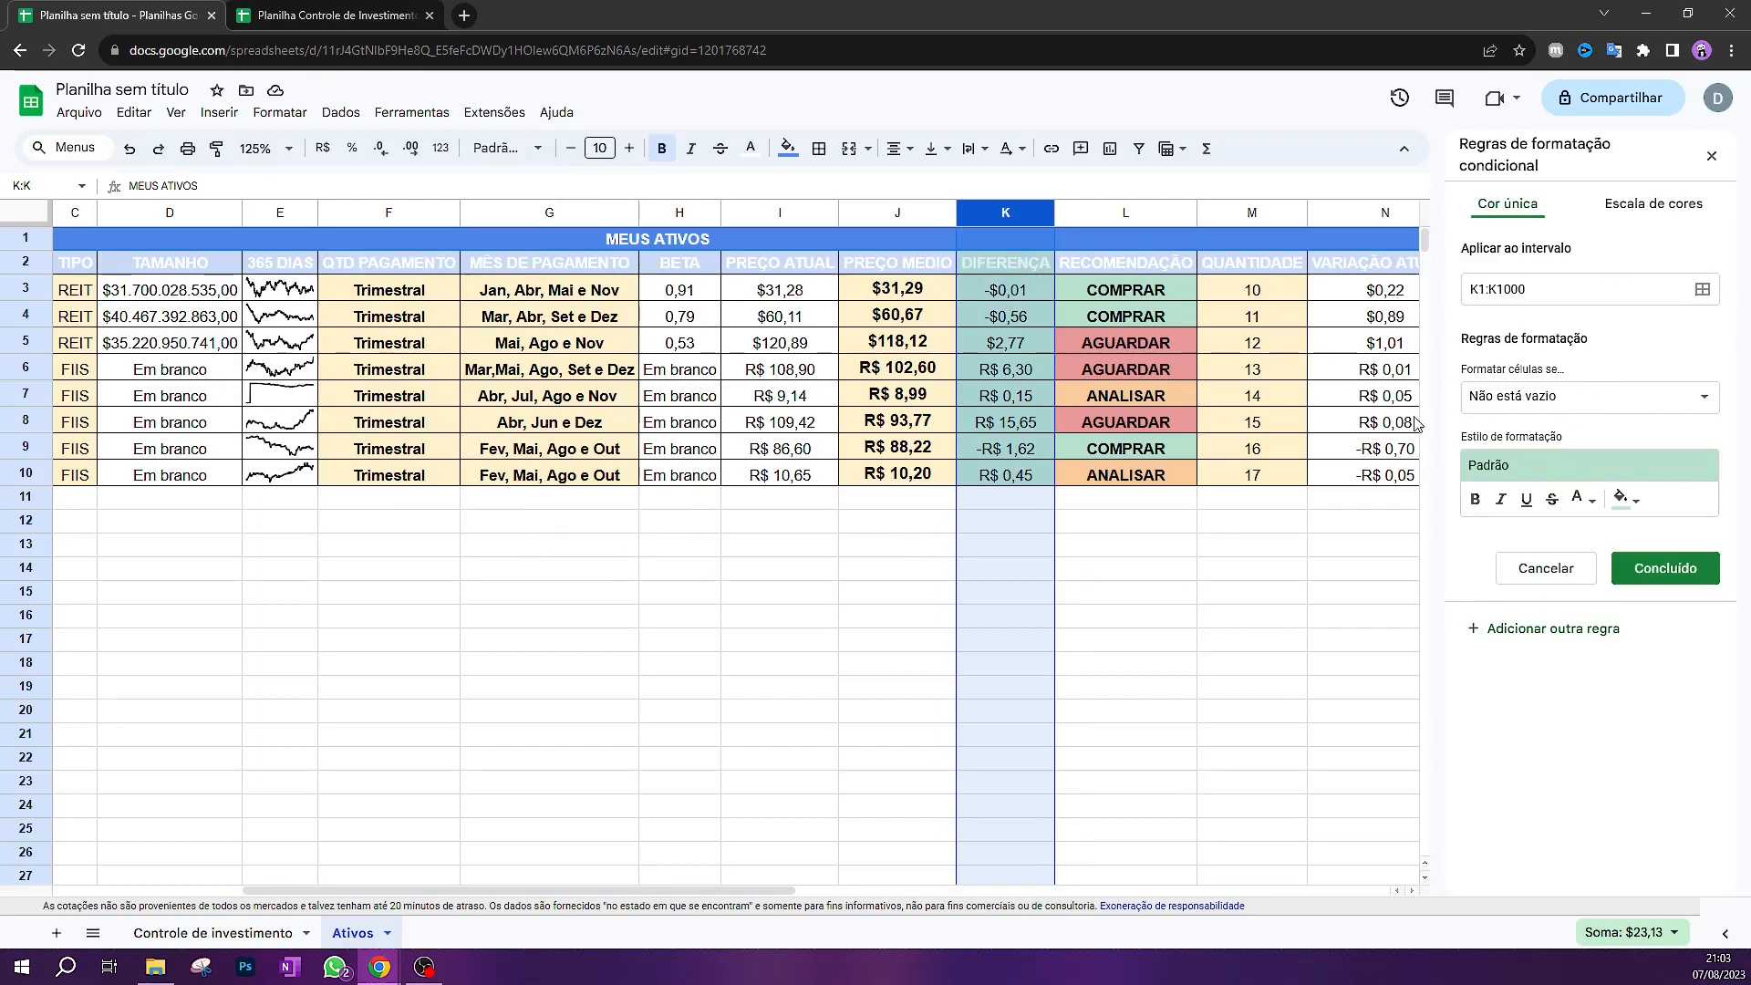
left_click(1603, 412)
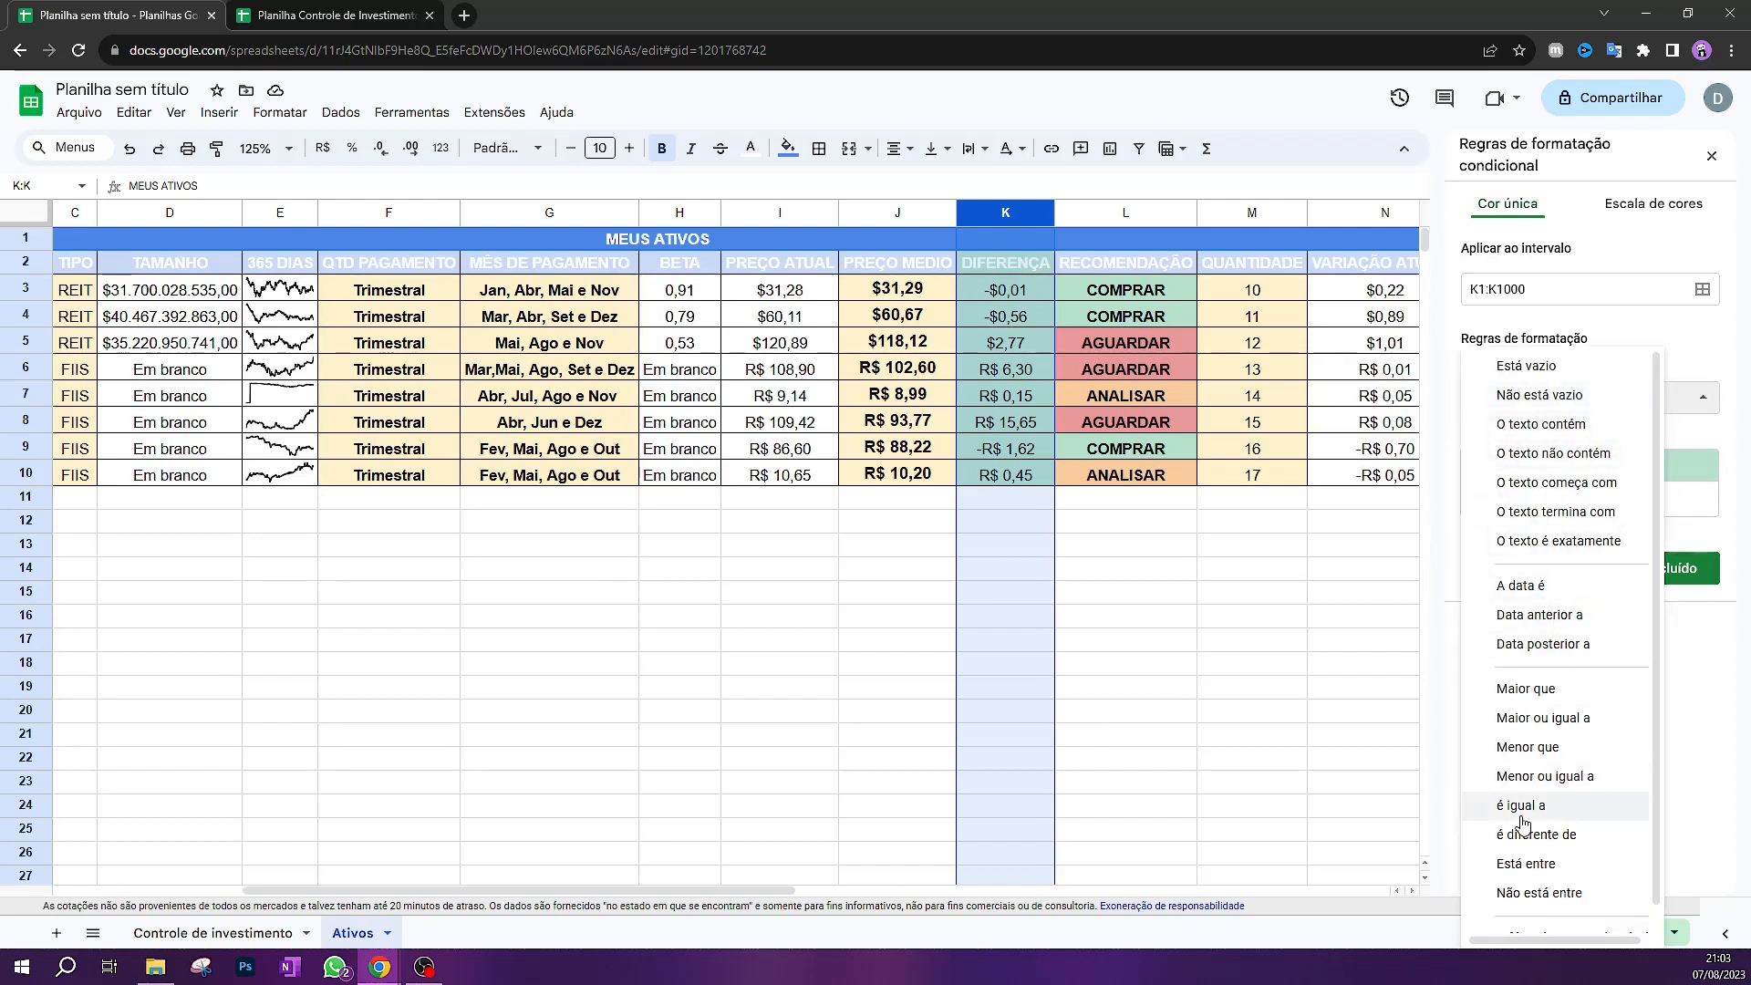
left_click(1553, 759)
left_click(1561, 427)
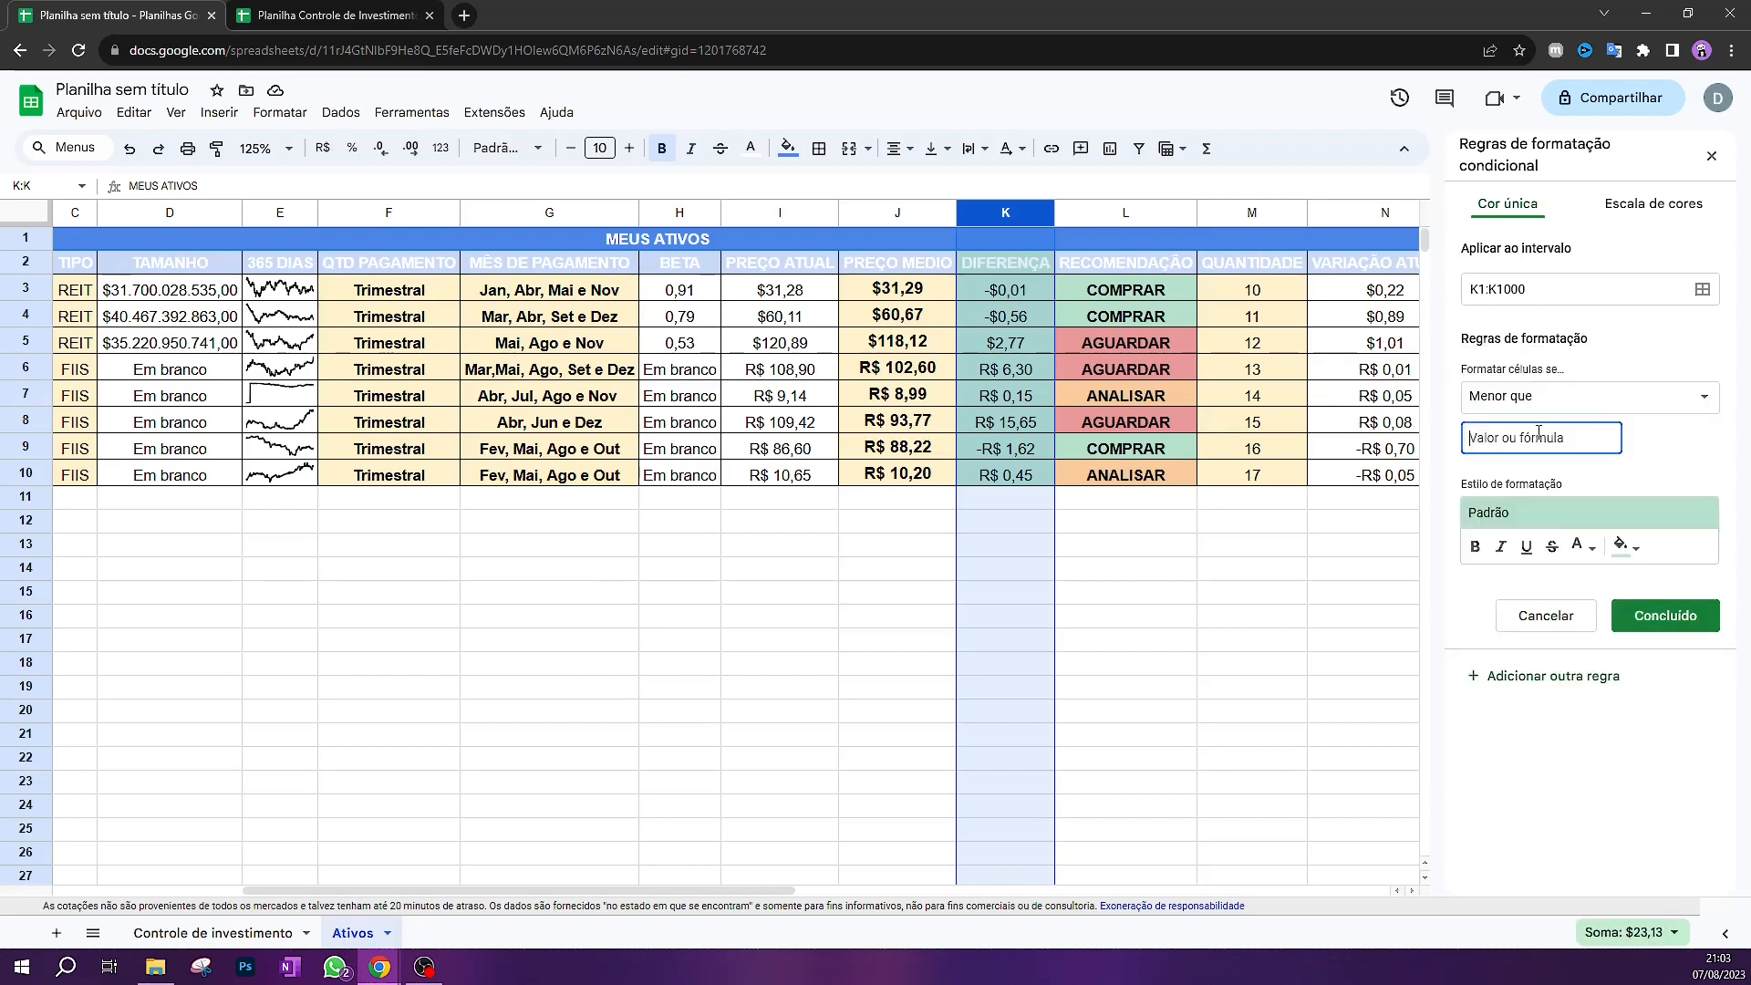
type("0")
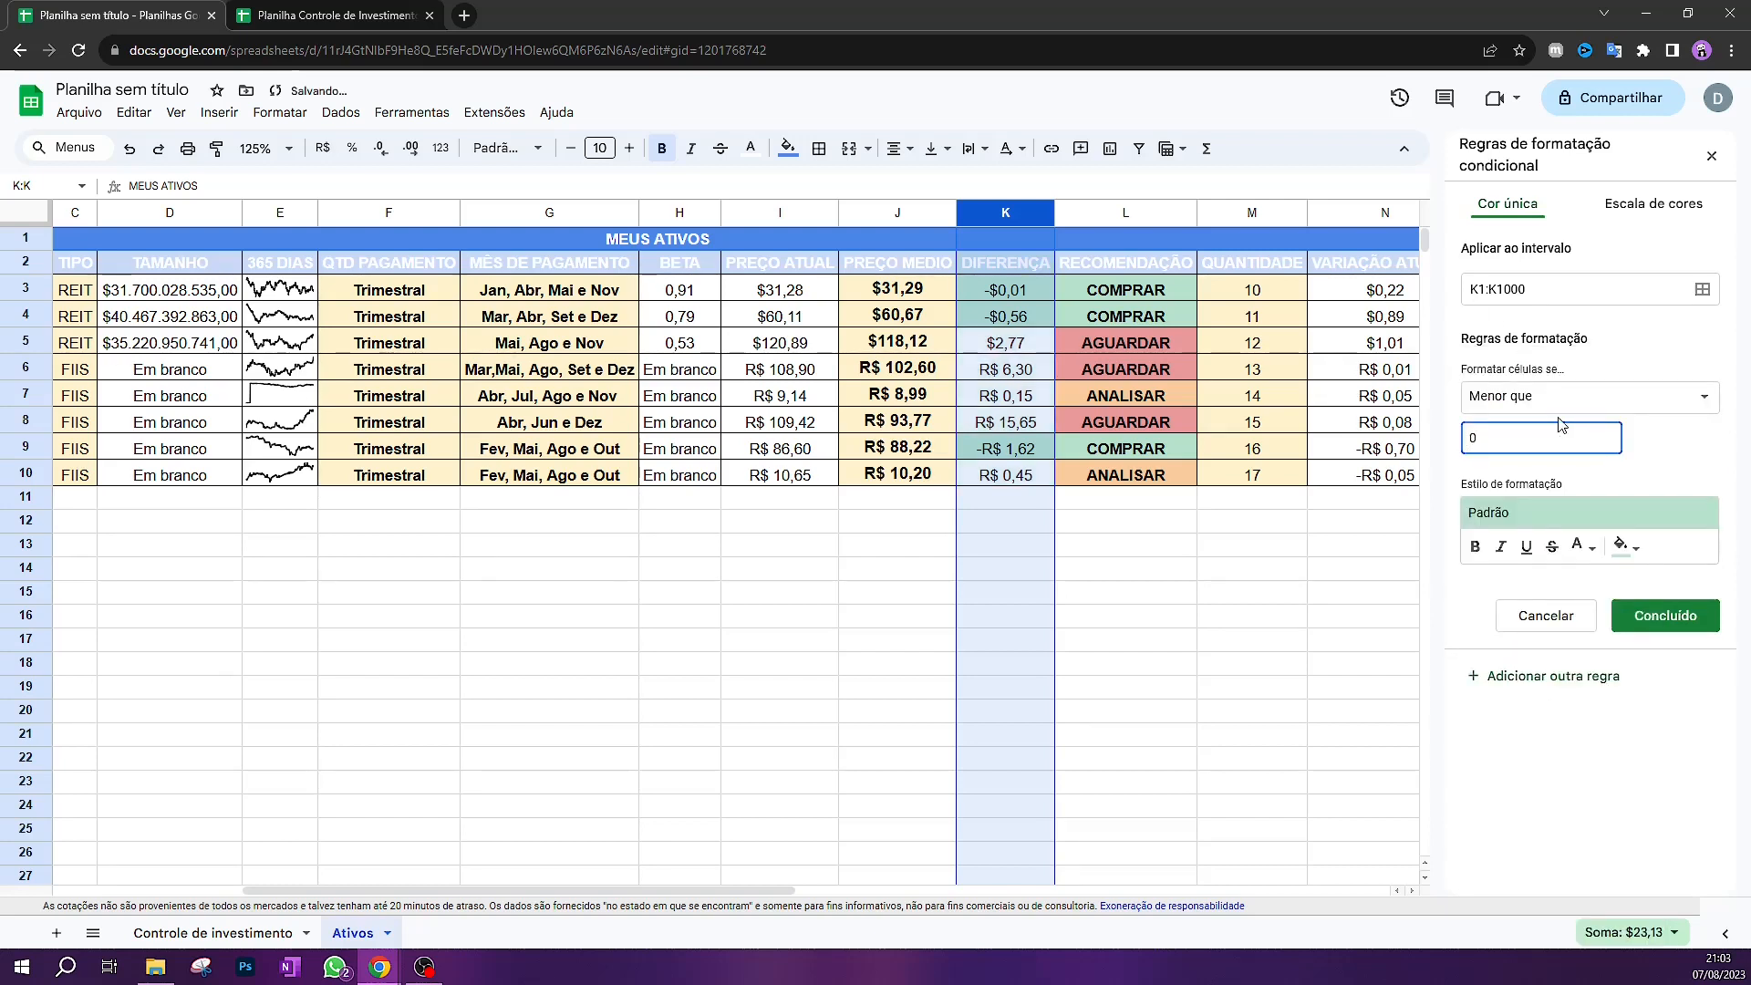
Format the less-than-0 rule with red text and no fill color, and save it
left_click(1625, 546)
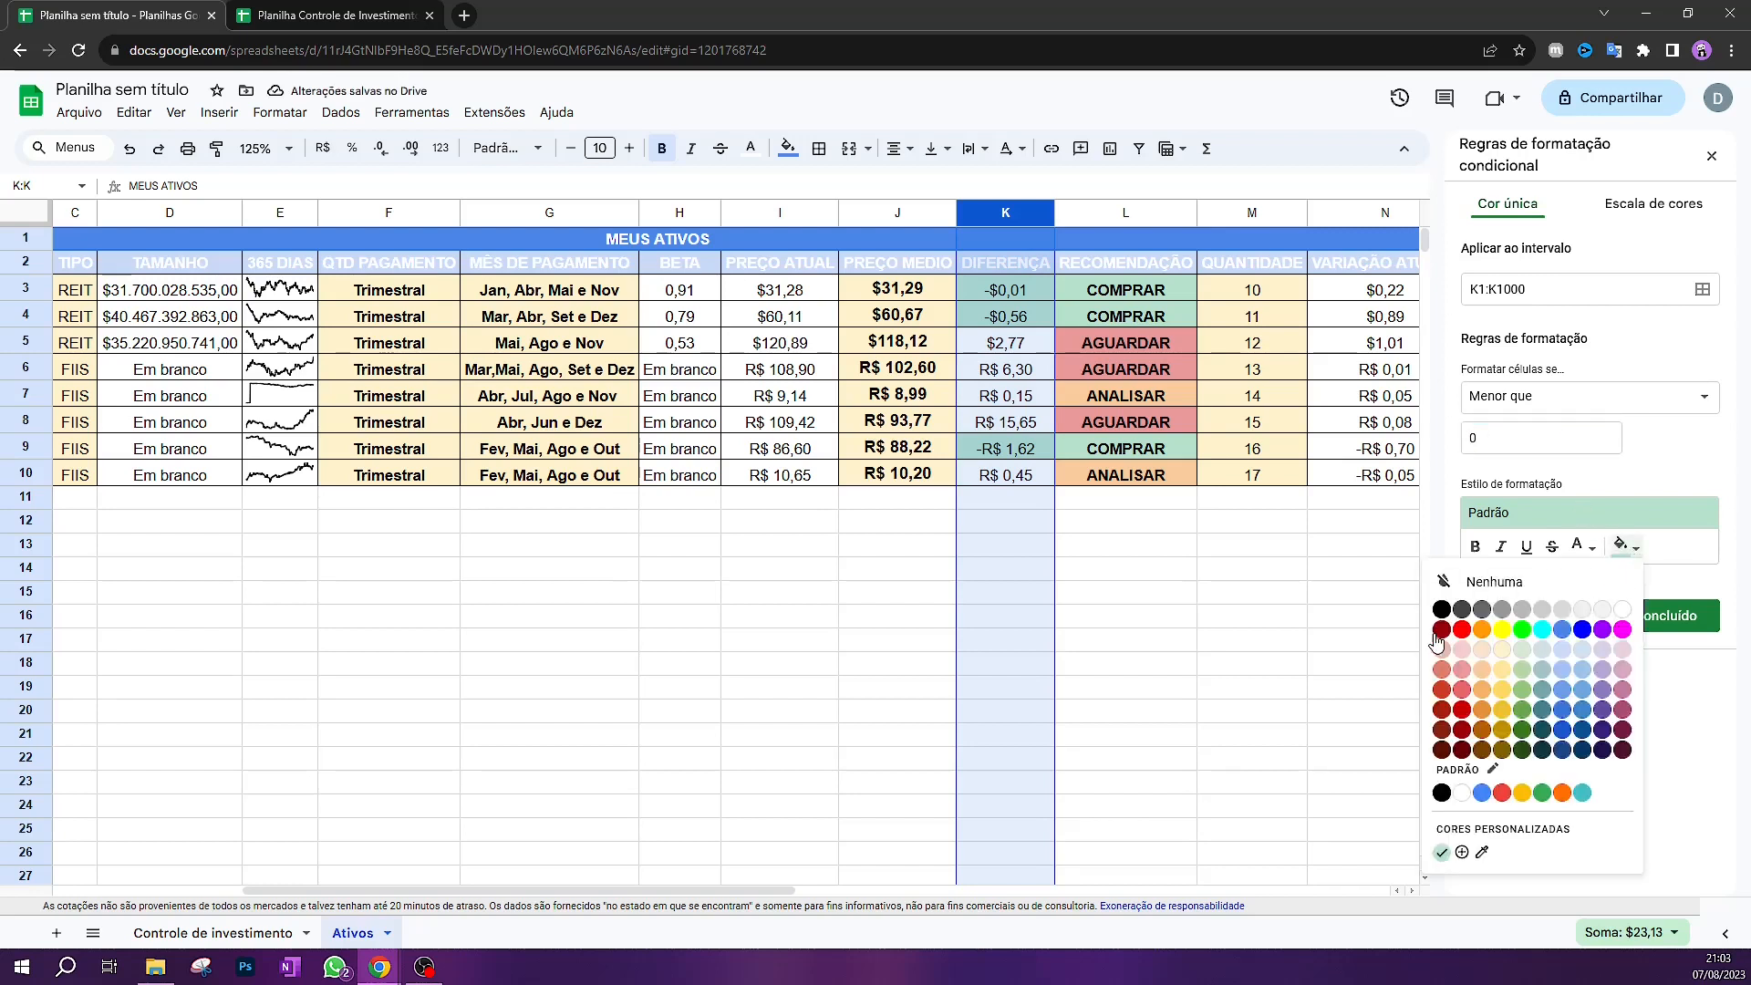
left_click(1695, 452)
left_click(1582, 546)
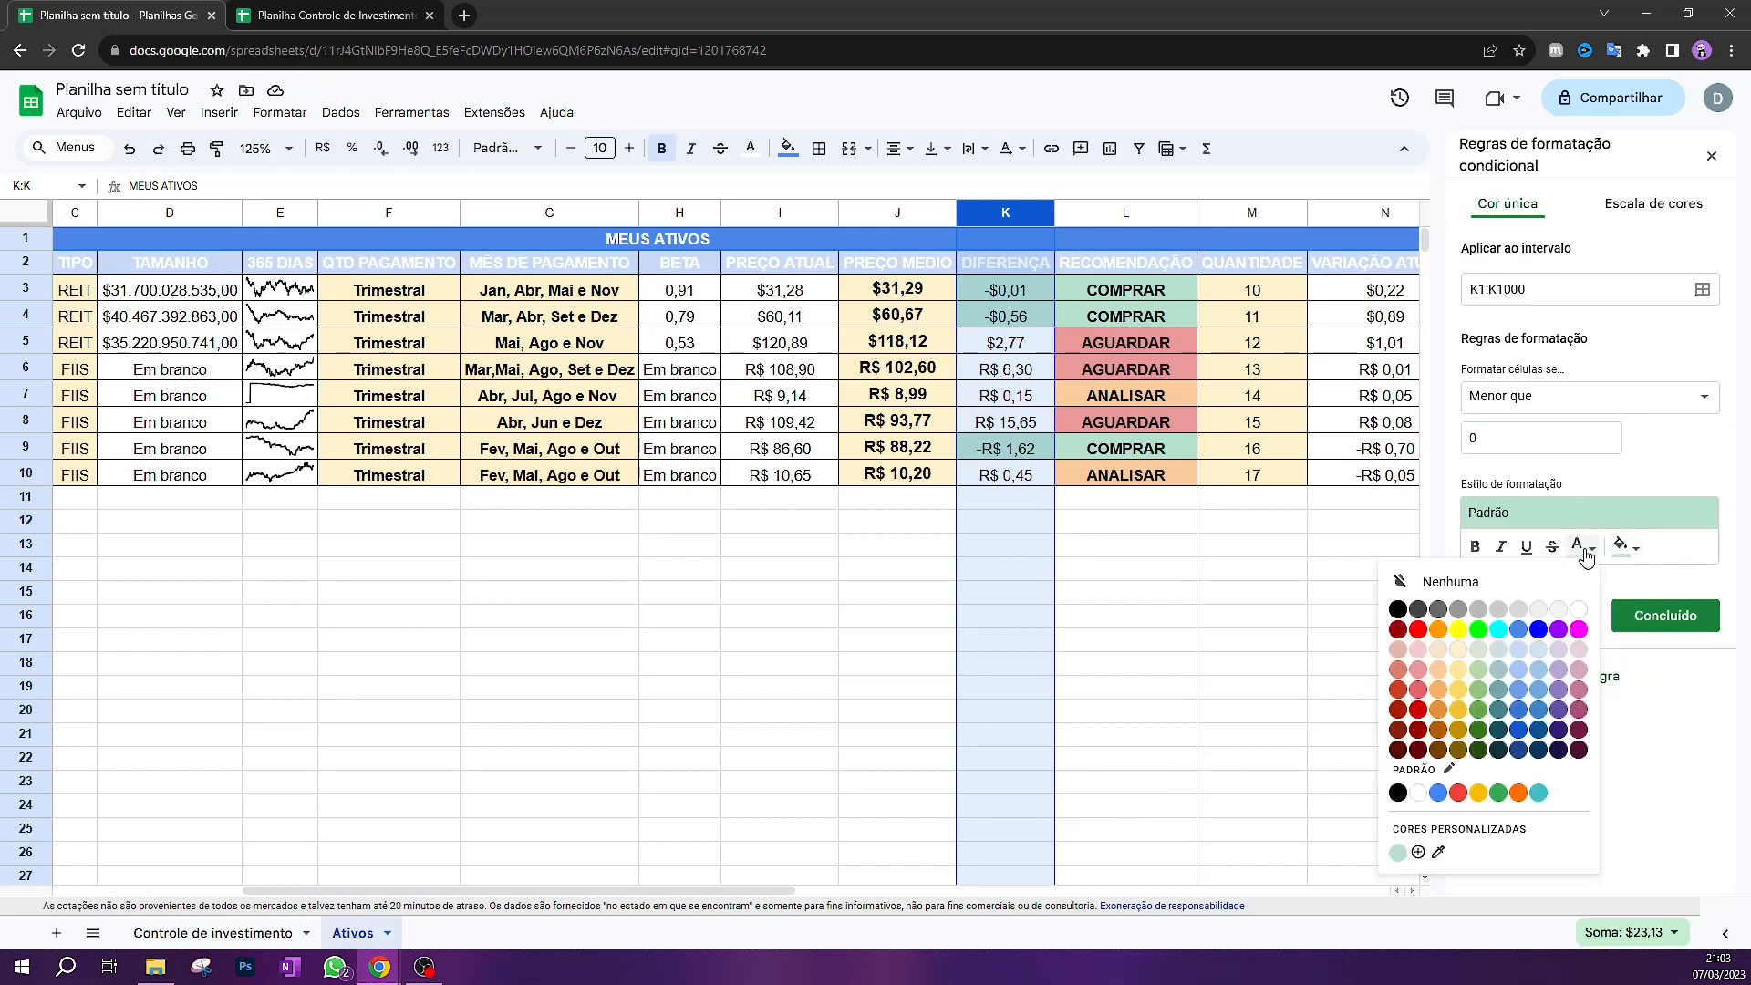
left_click(1417, 631)
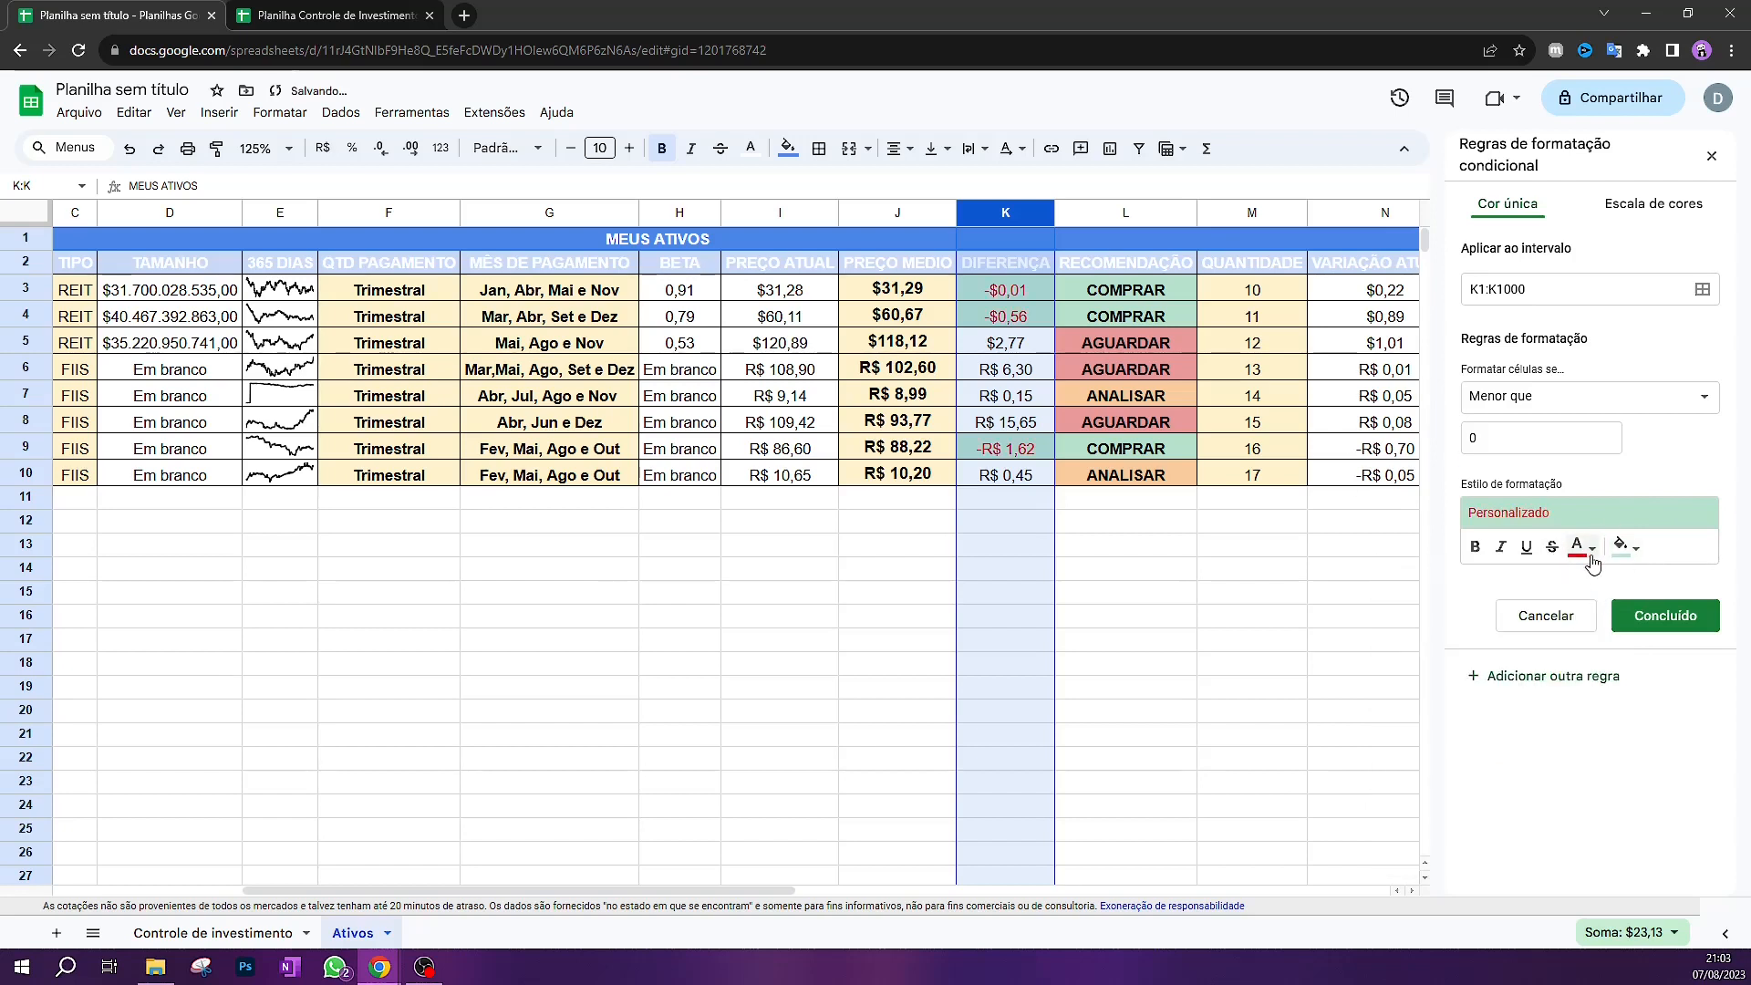
left_click(1622, 547)
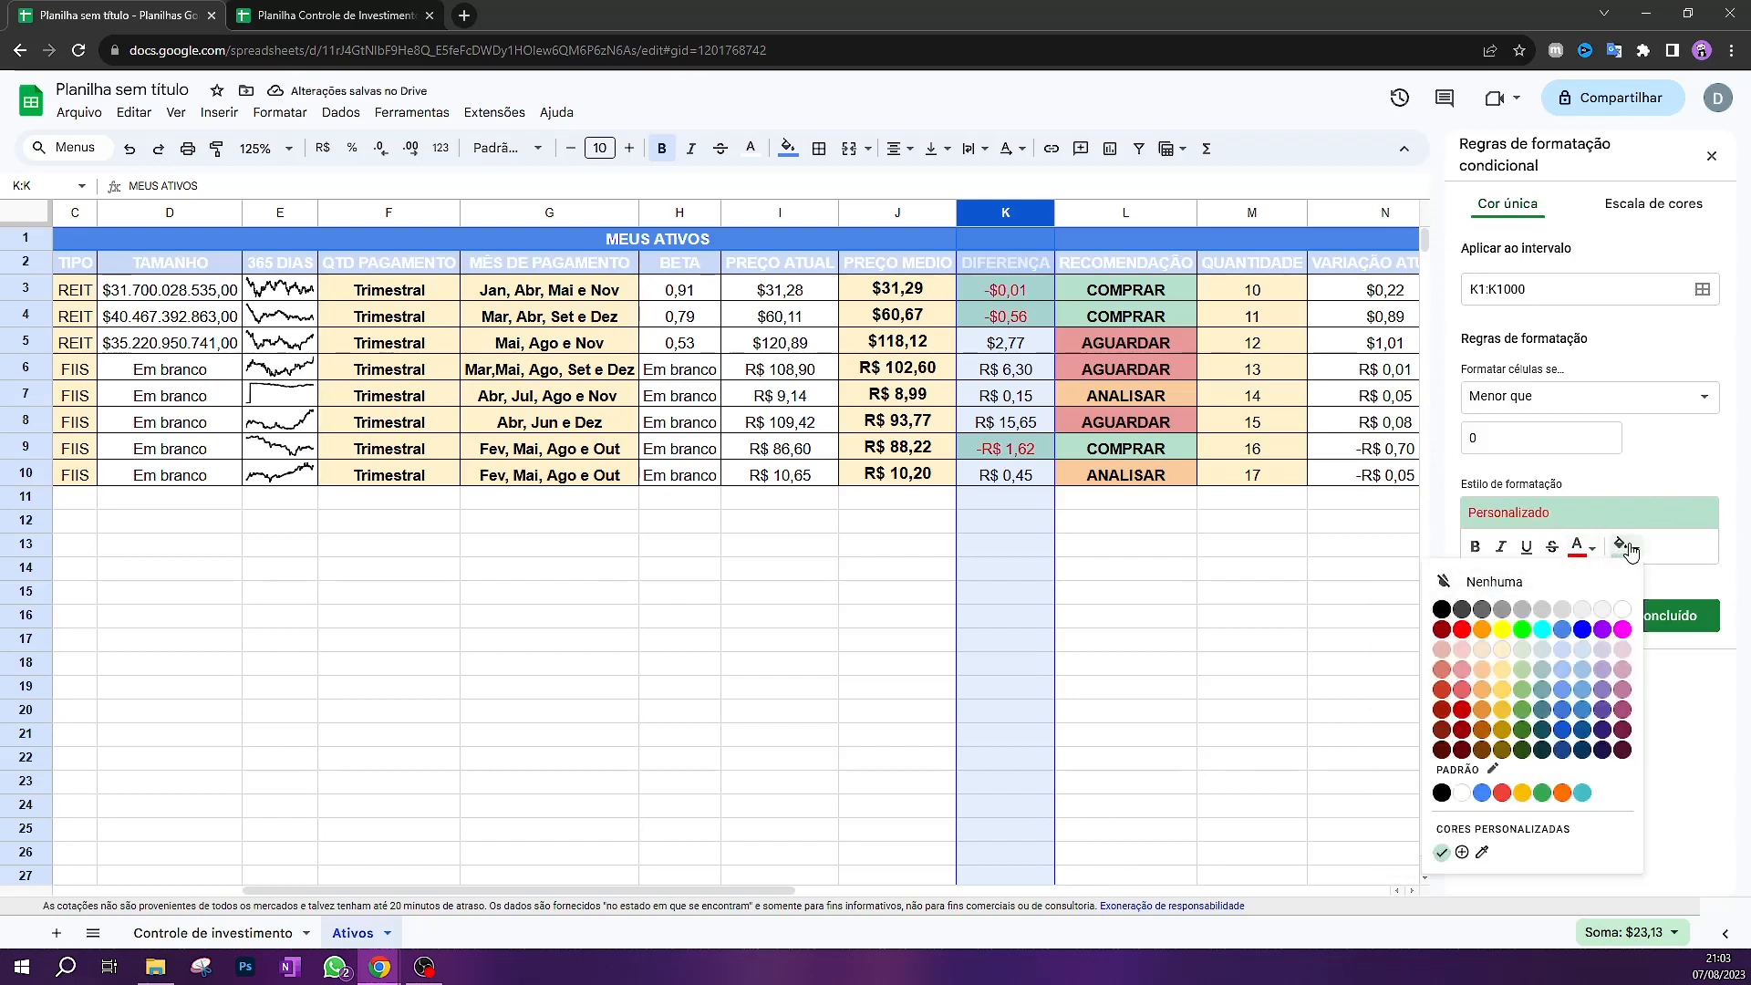
left_click(1607, 581)
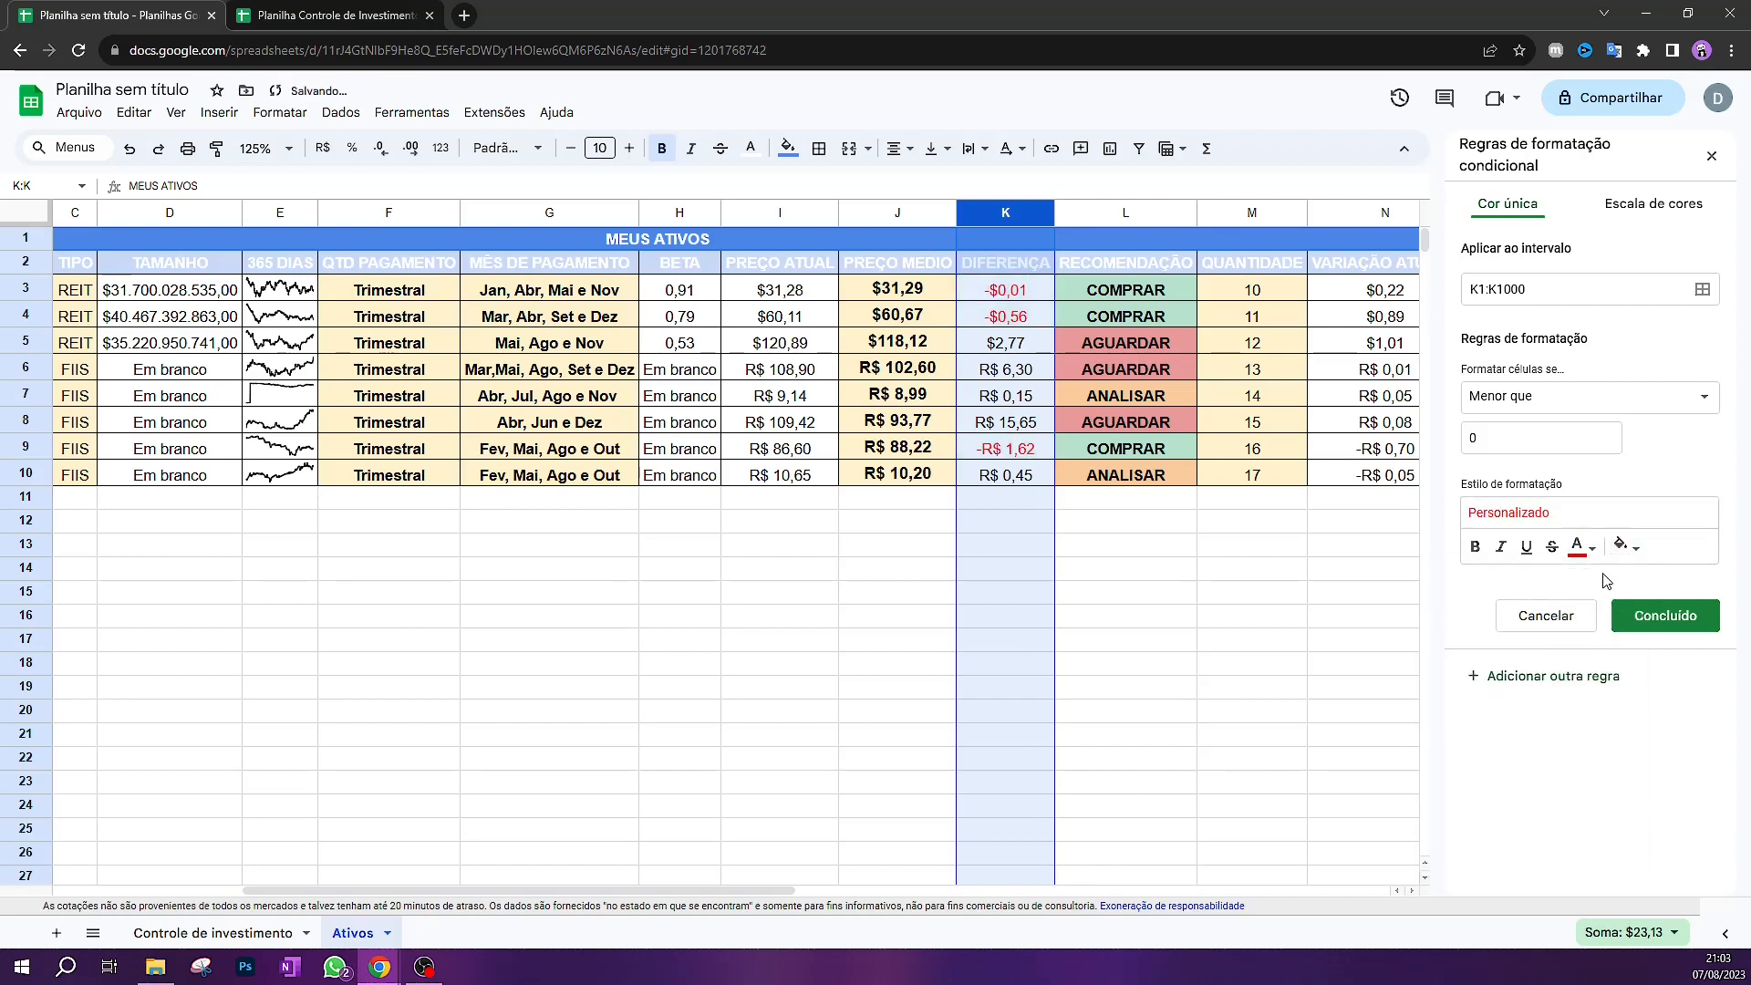
left_click(1627, 549)
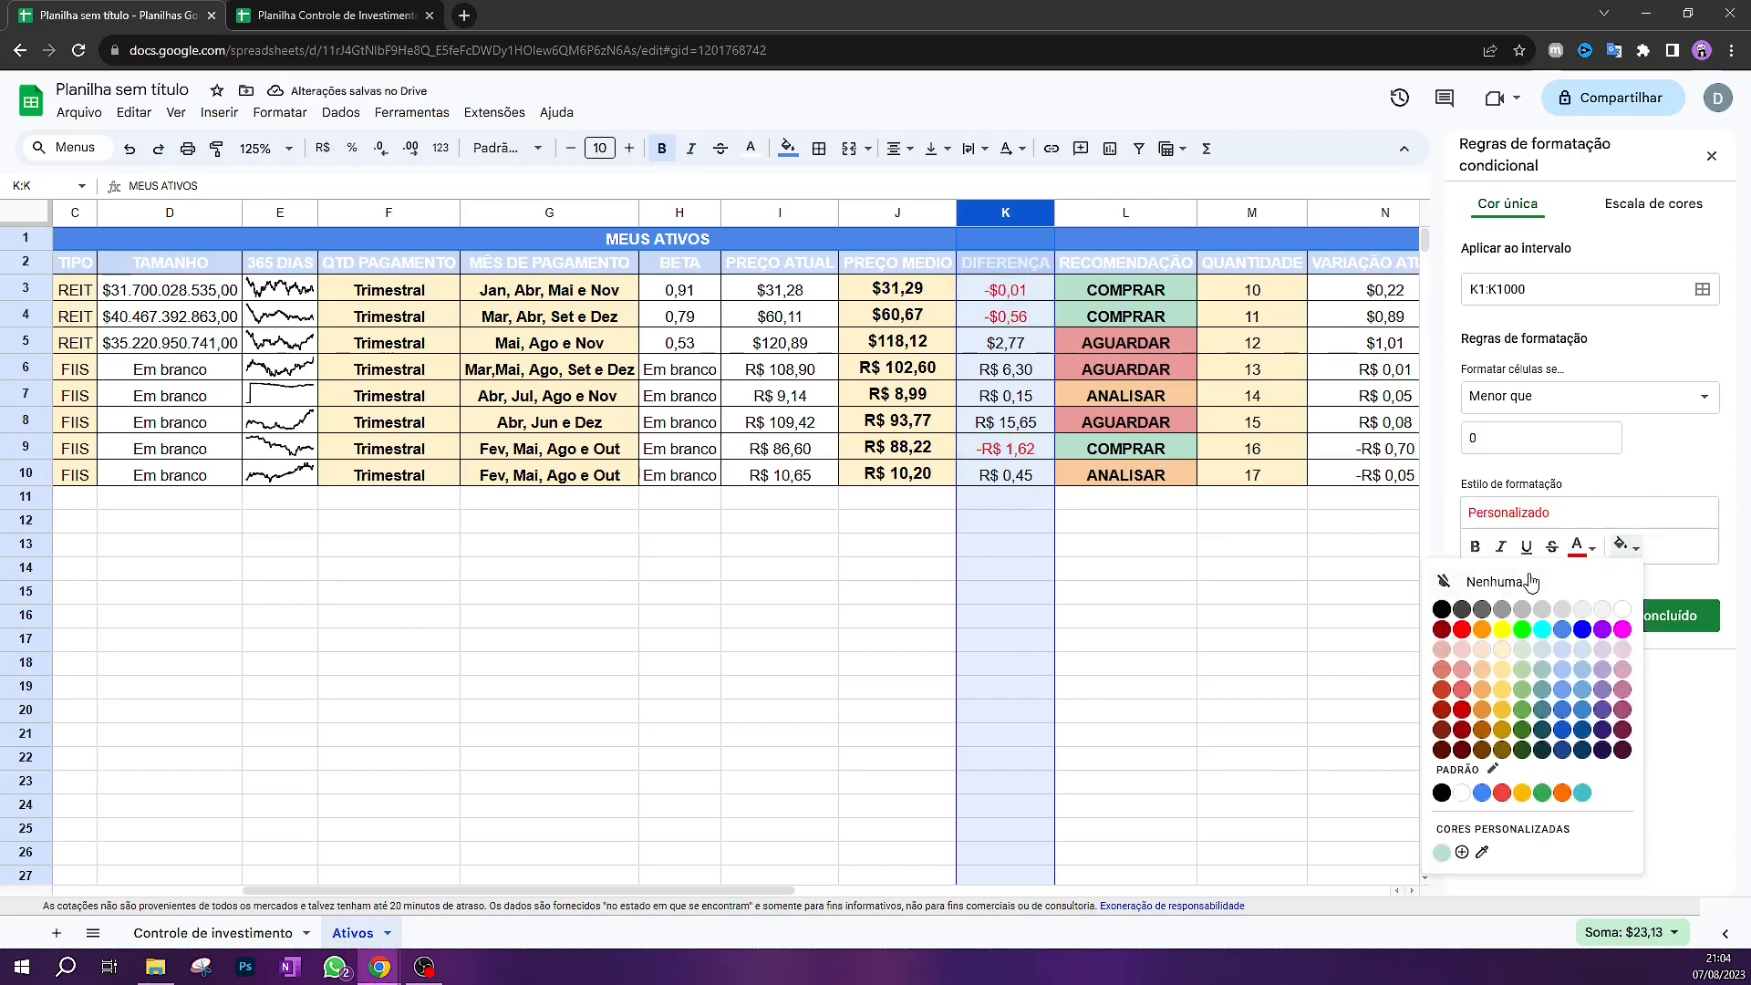
left_click(1530, 583)
left_click(1645, 634)
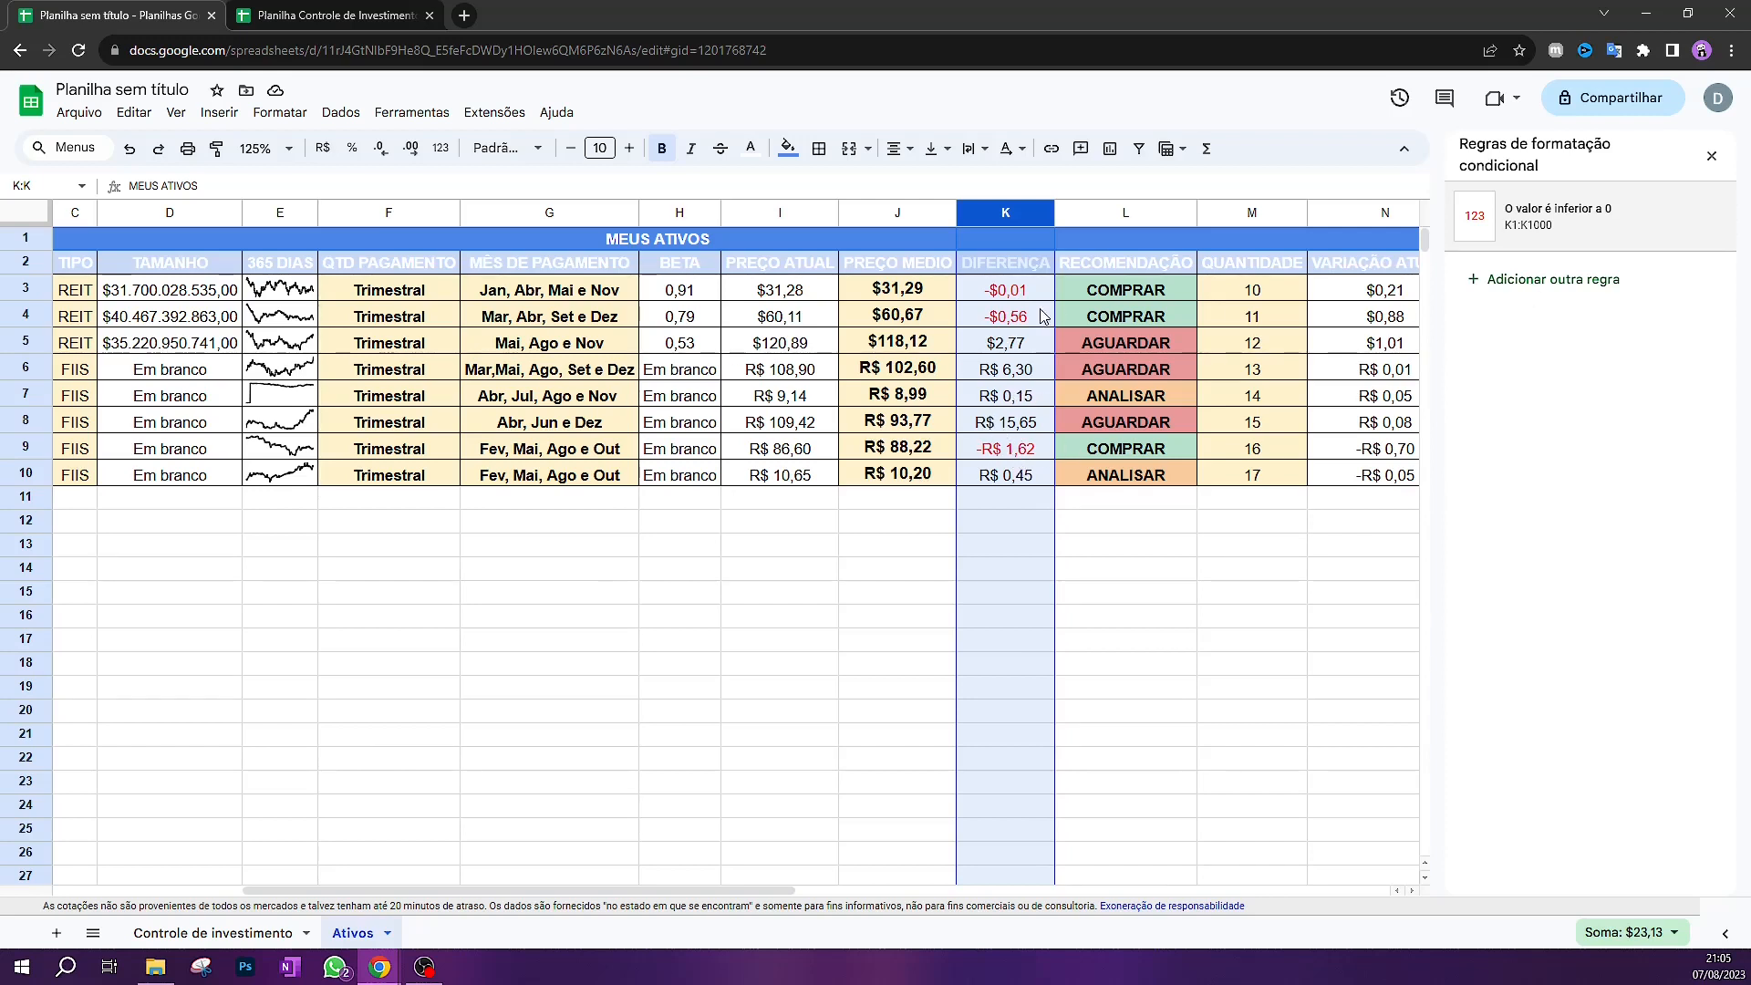
Add a second rule for K1:K1000 showing values greater than or equal to 0 in dark green text without fill, and close the rules
left_click(1544, 279)
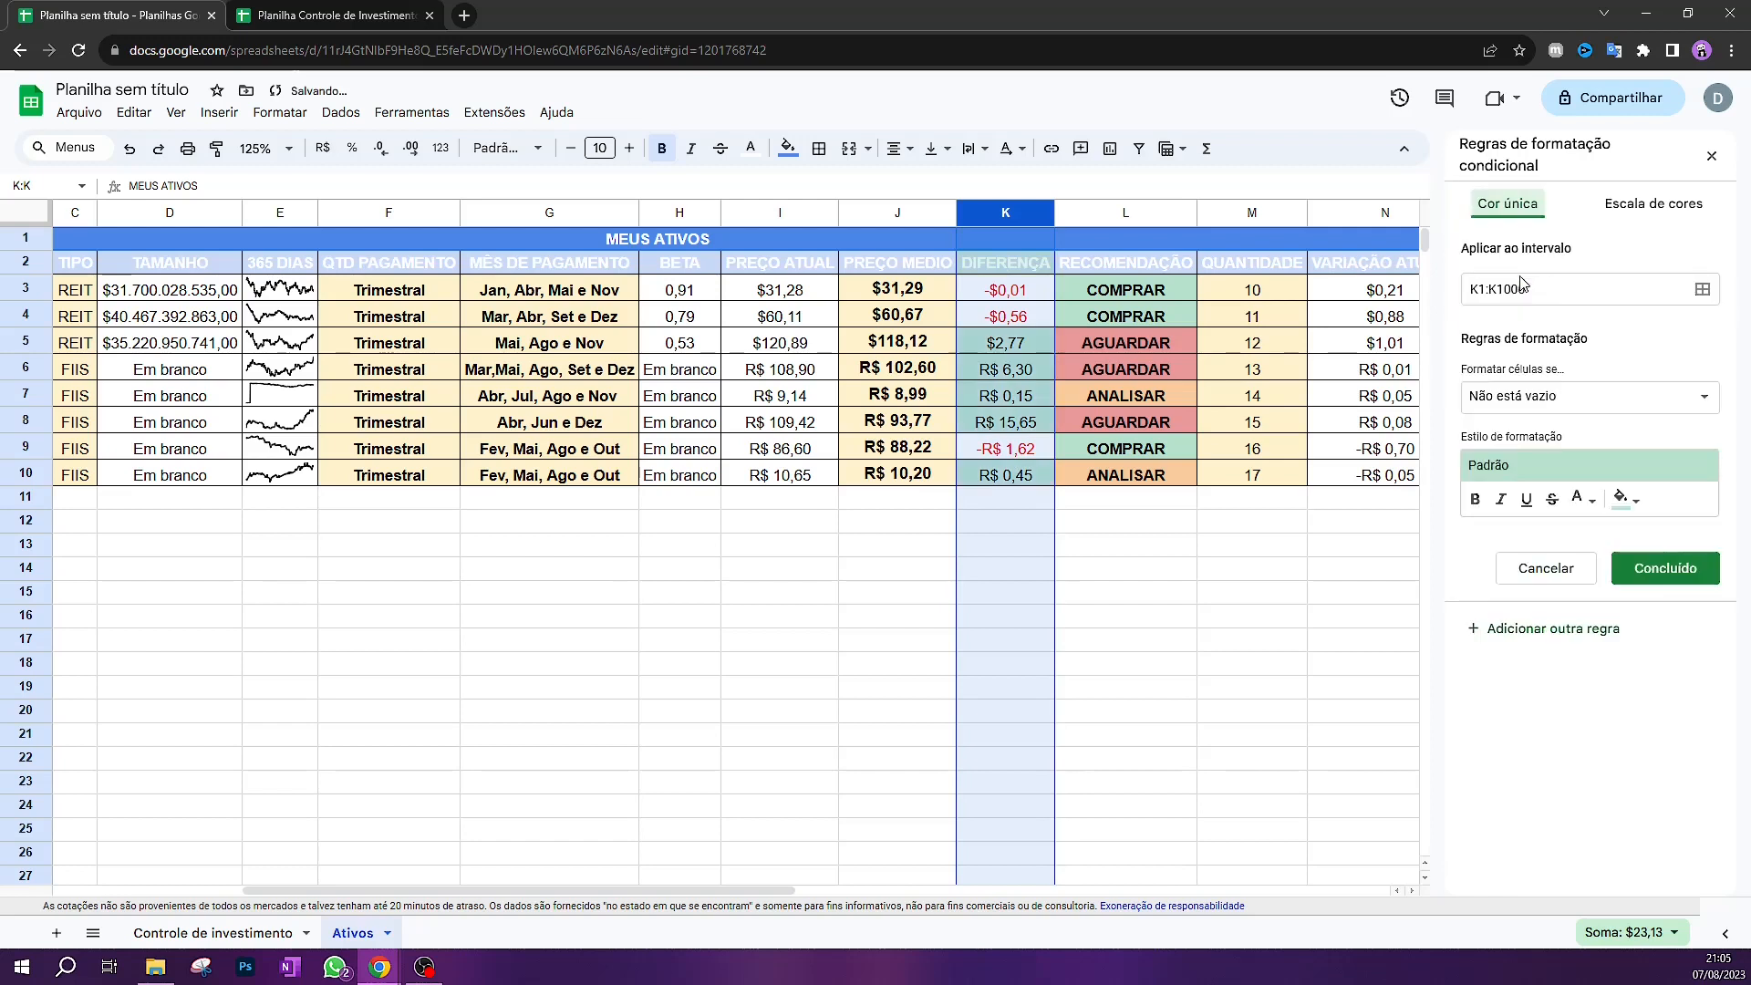
left_click(1637, 400)
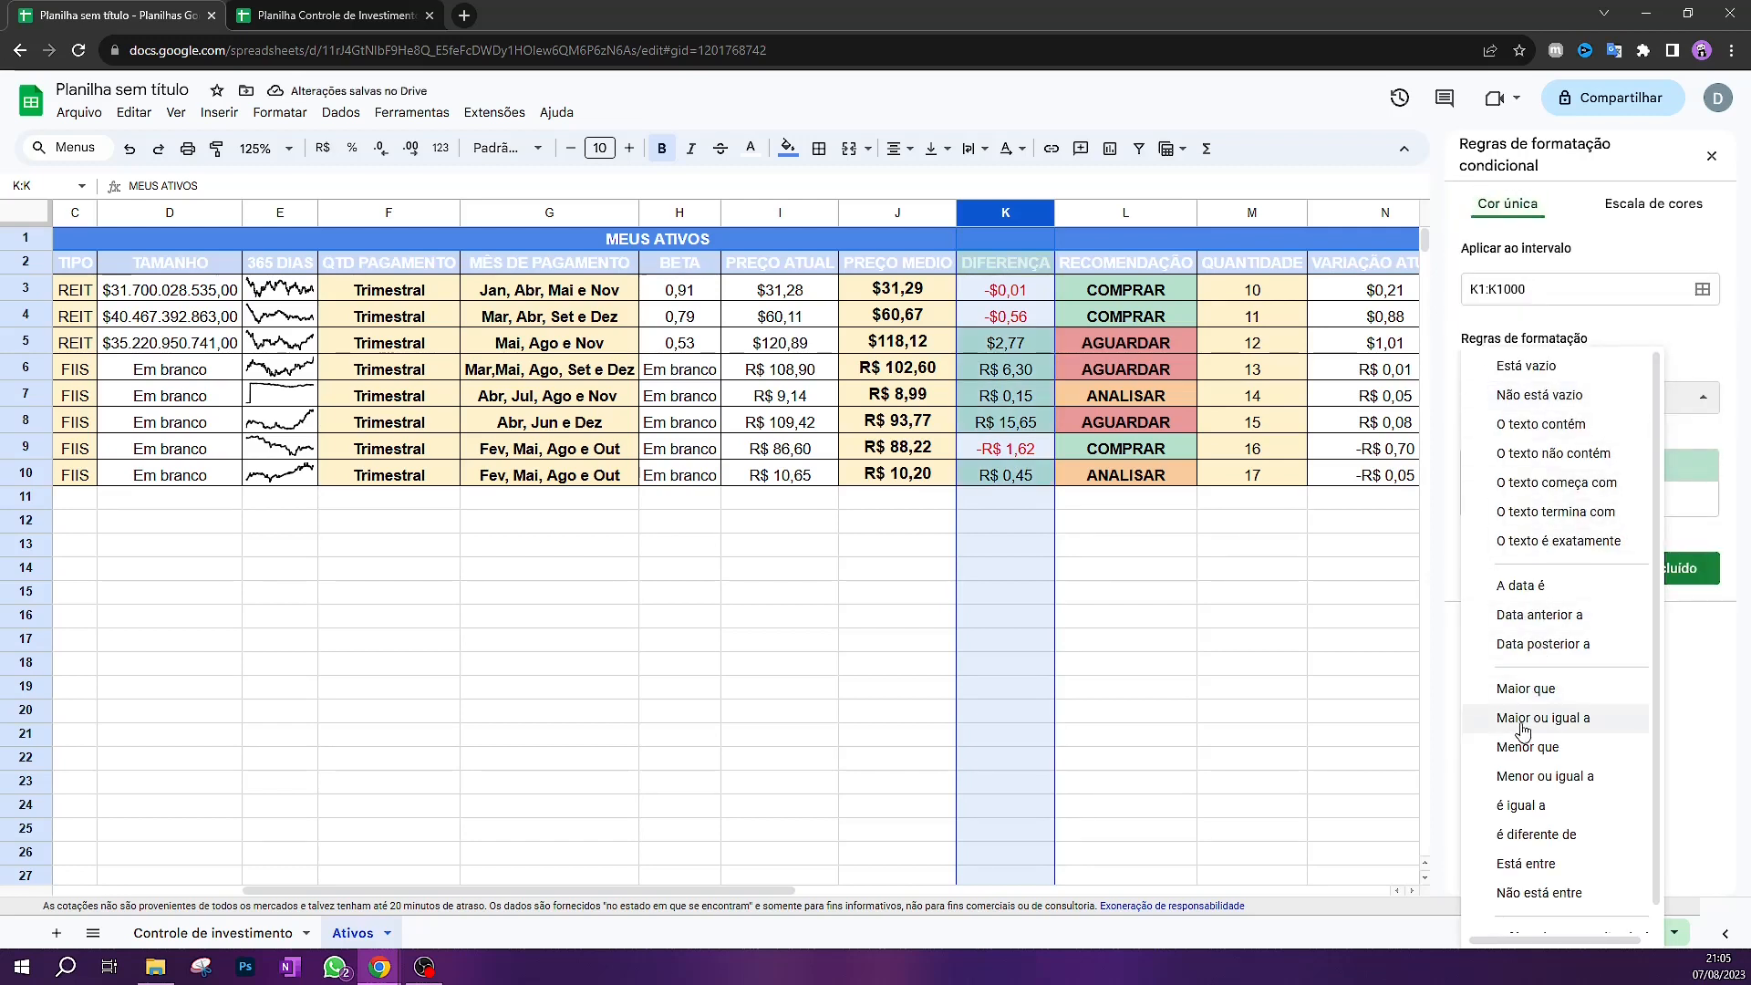
left_click(1607, 735)
left_click(1537, 443)
type("0")
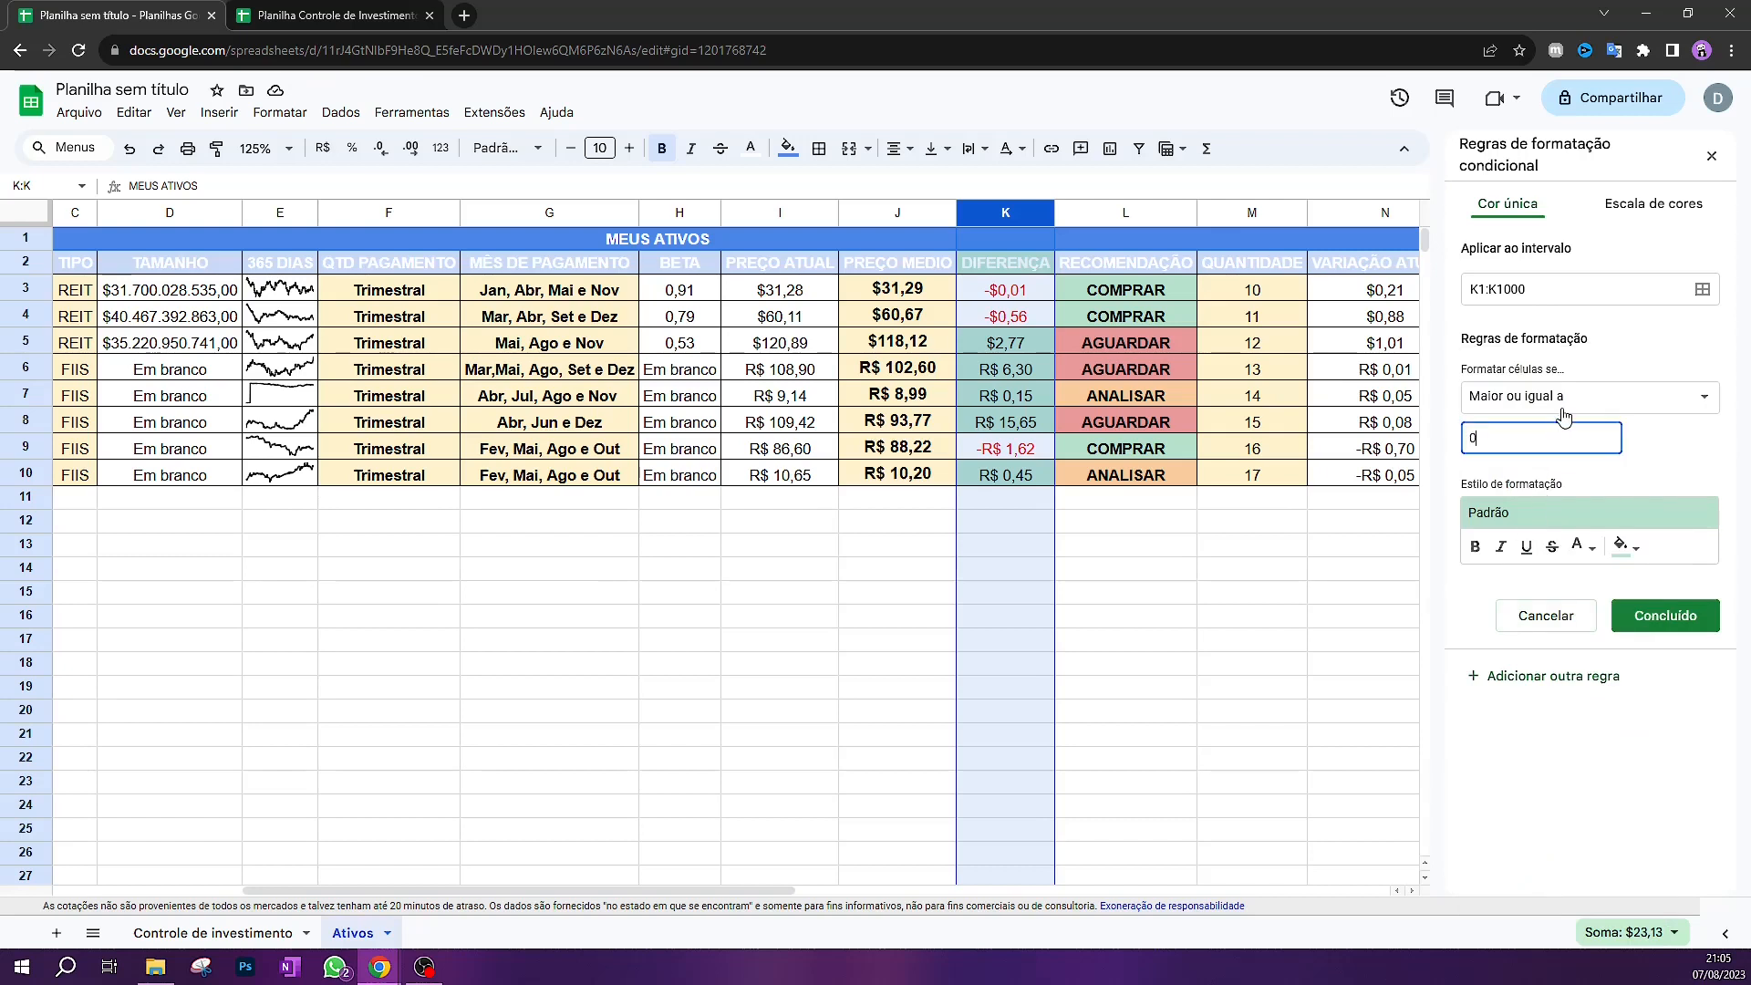
left_click(1584, 545)
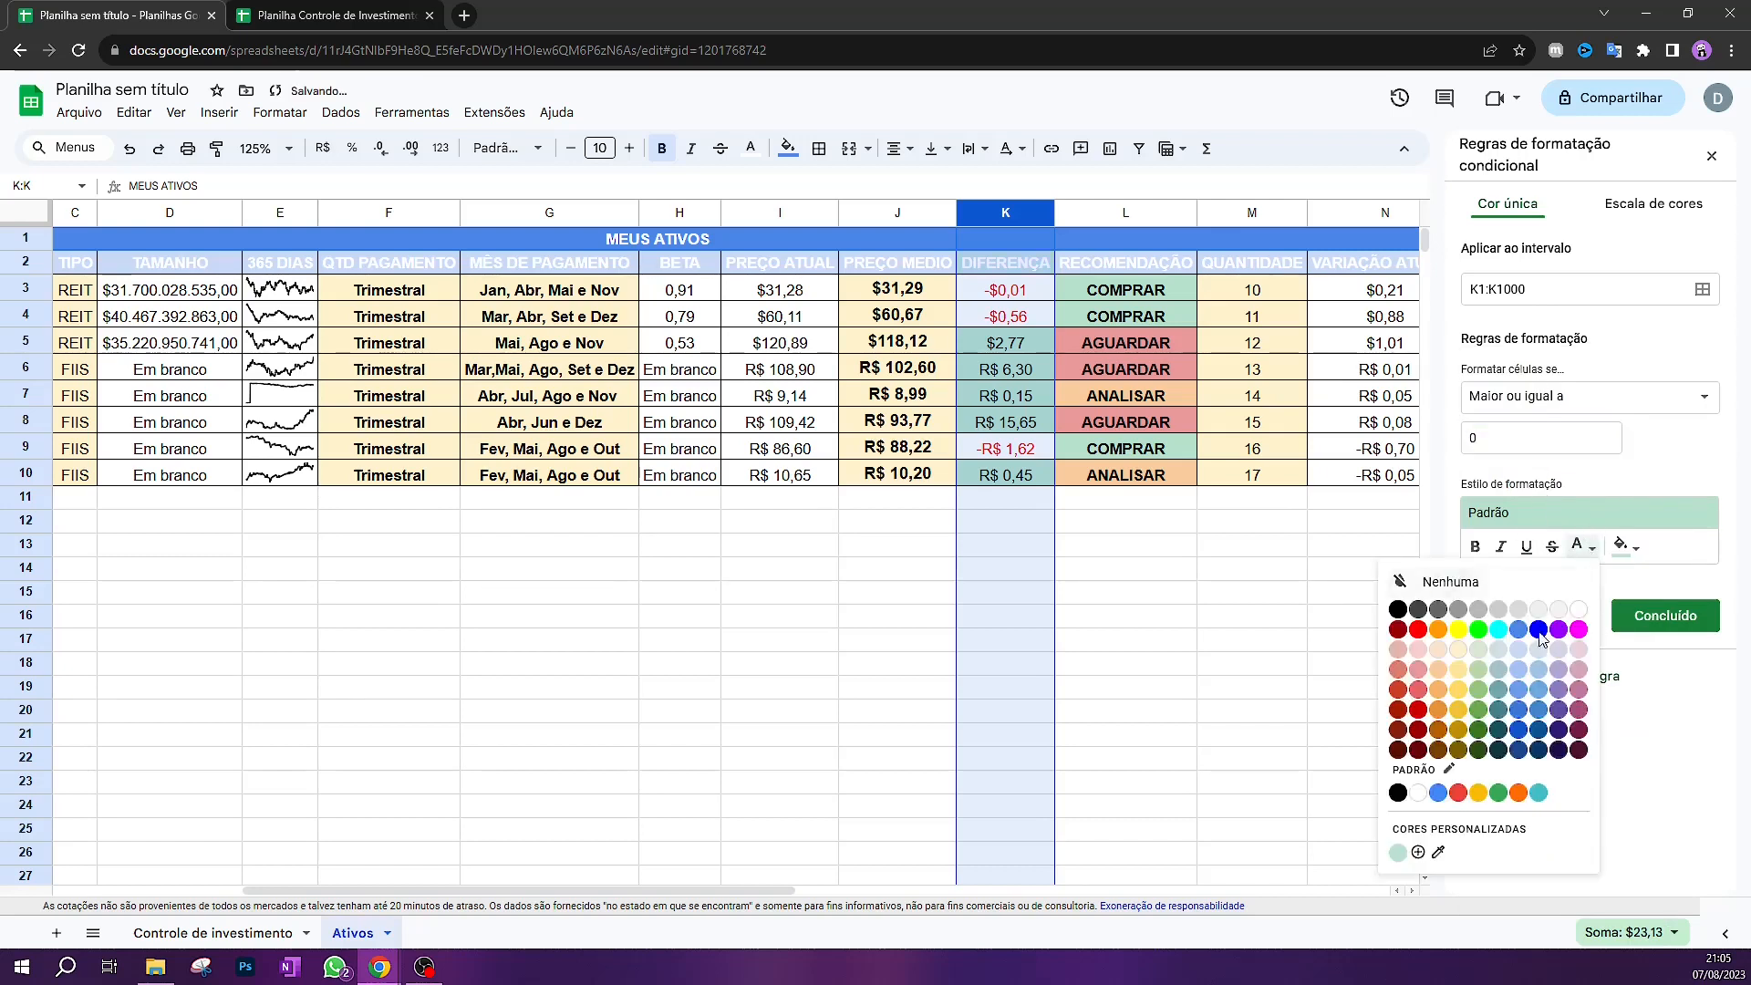
left_click(1477, 748)
left_click(1624, 546)
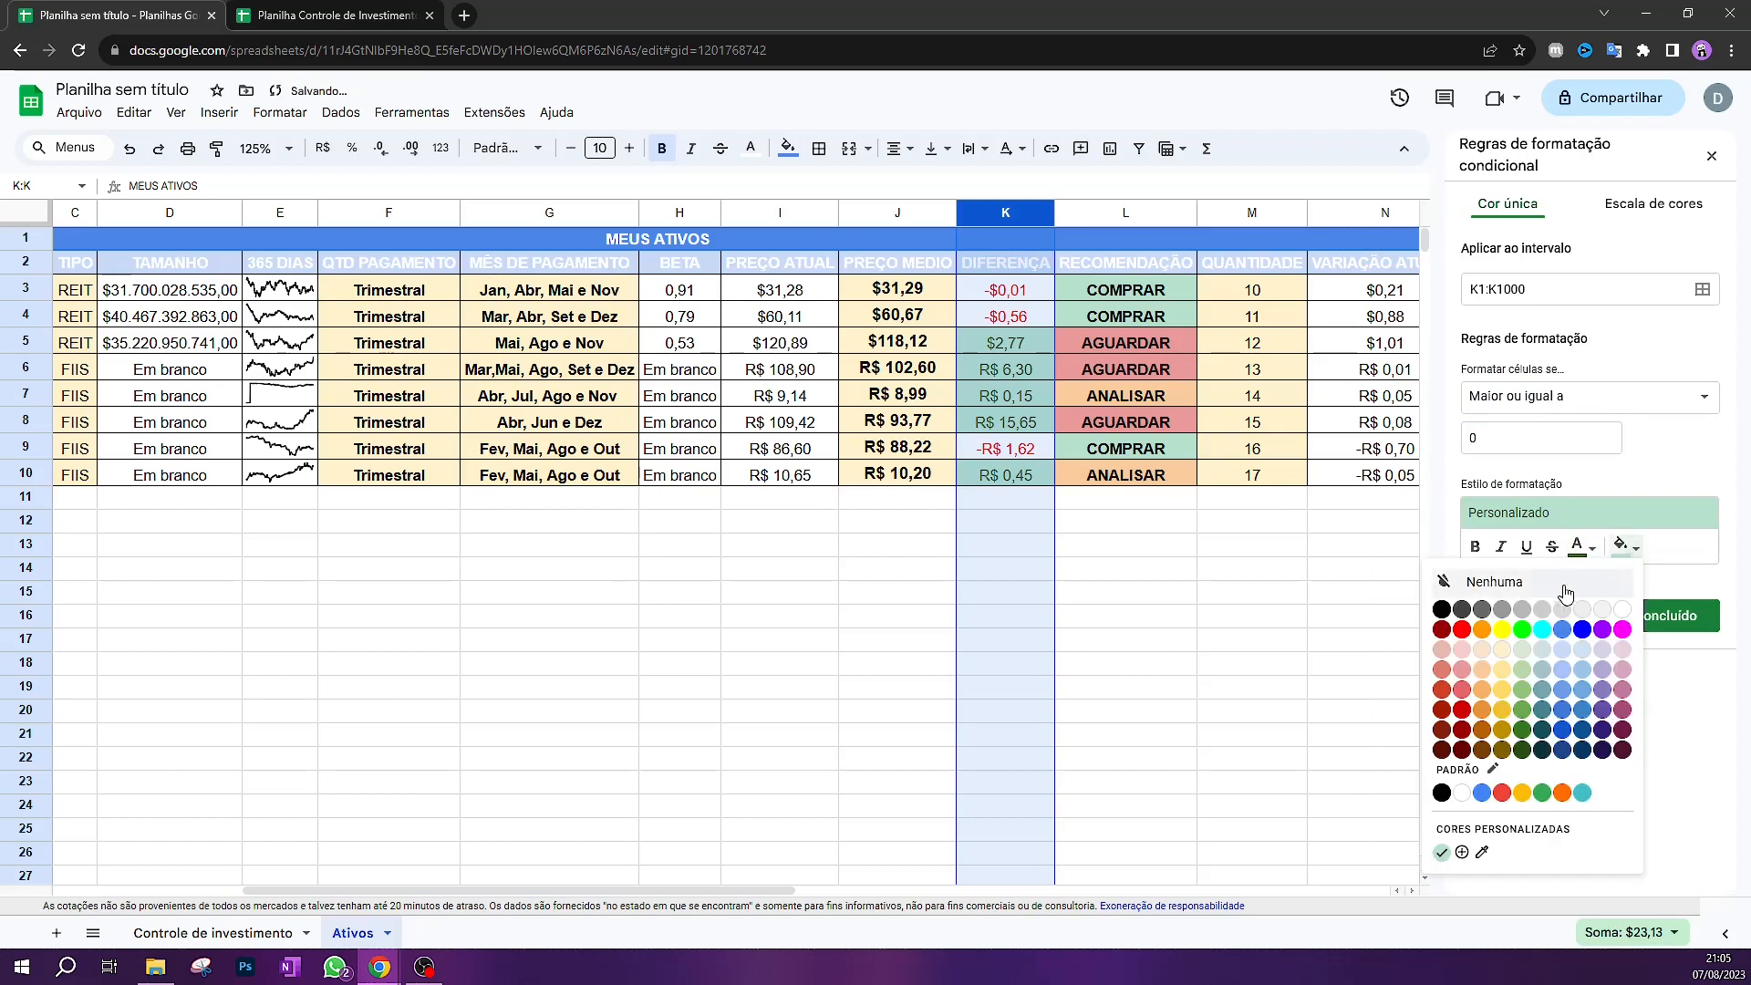
left_click(1475, 583)
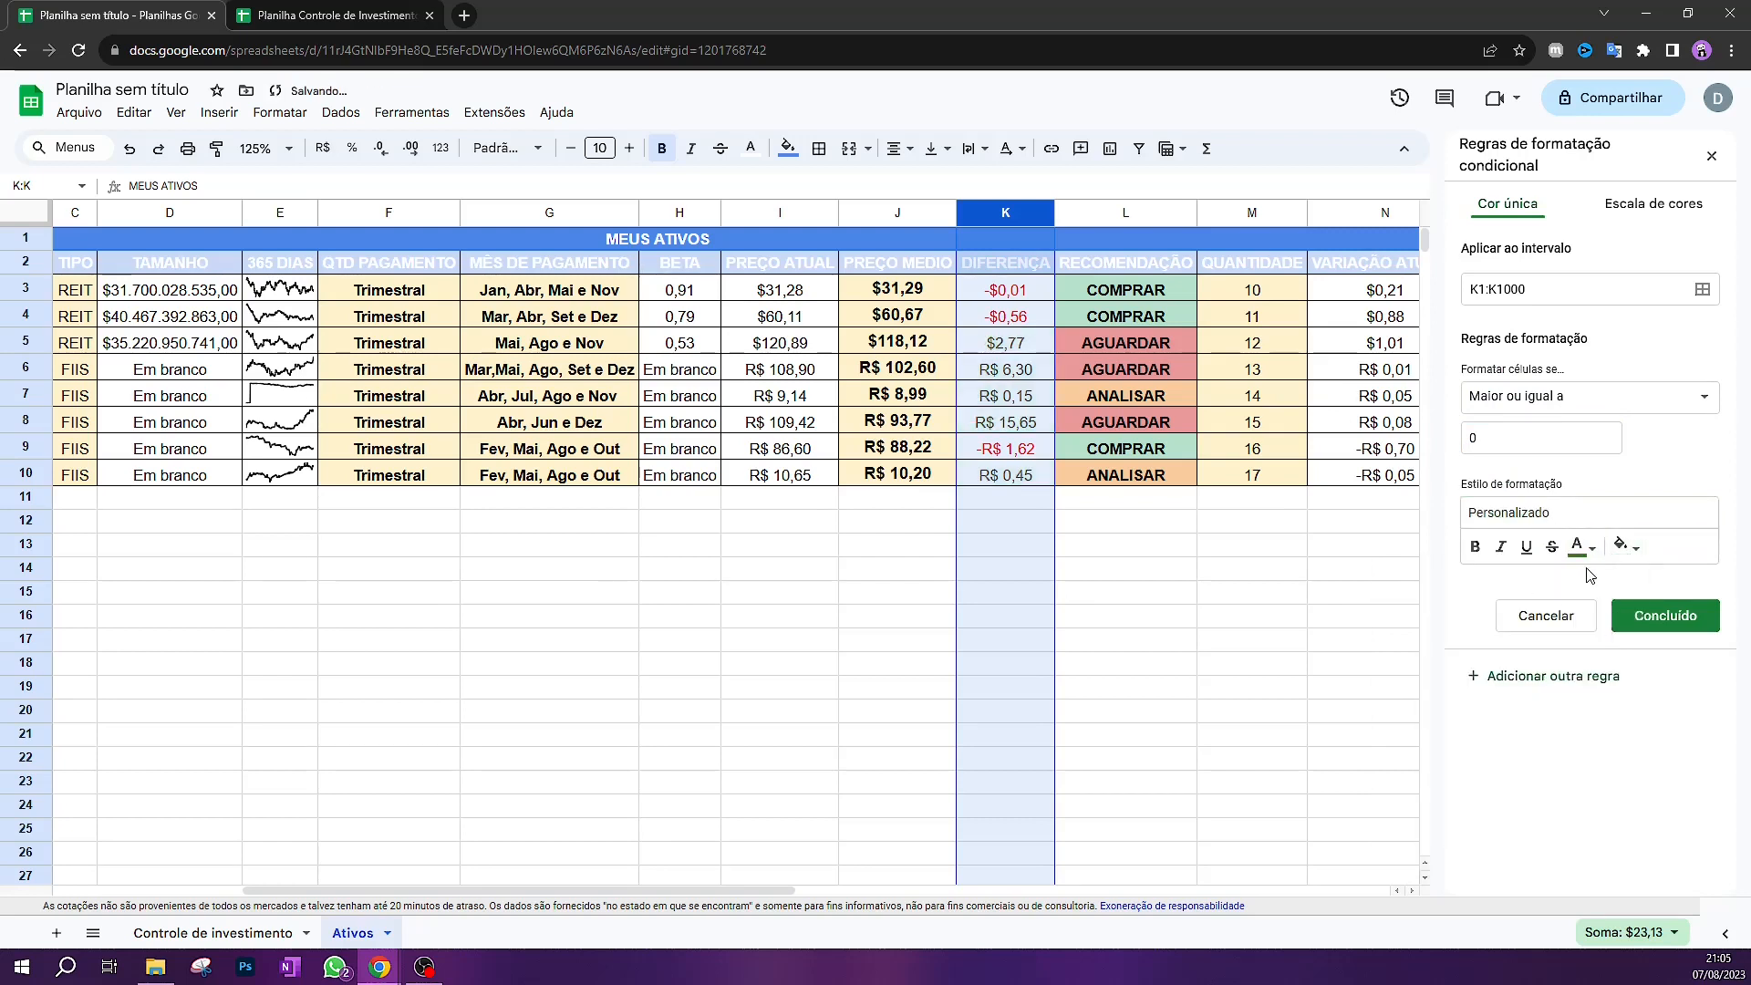
left_click(1661, 620)
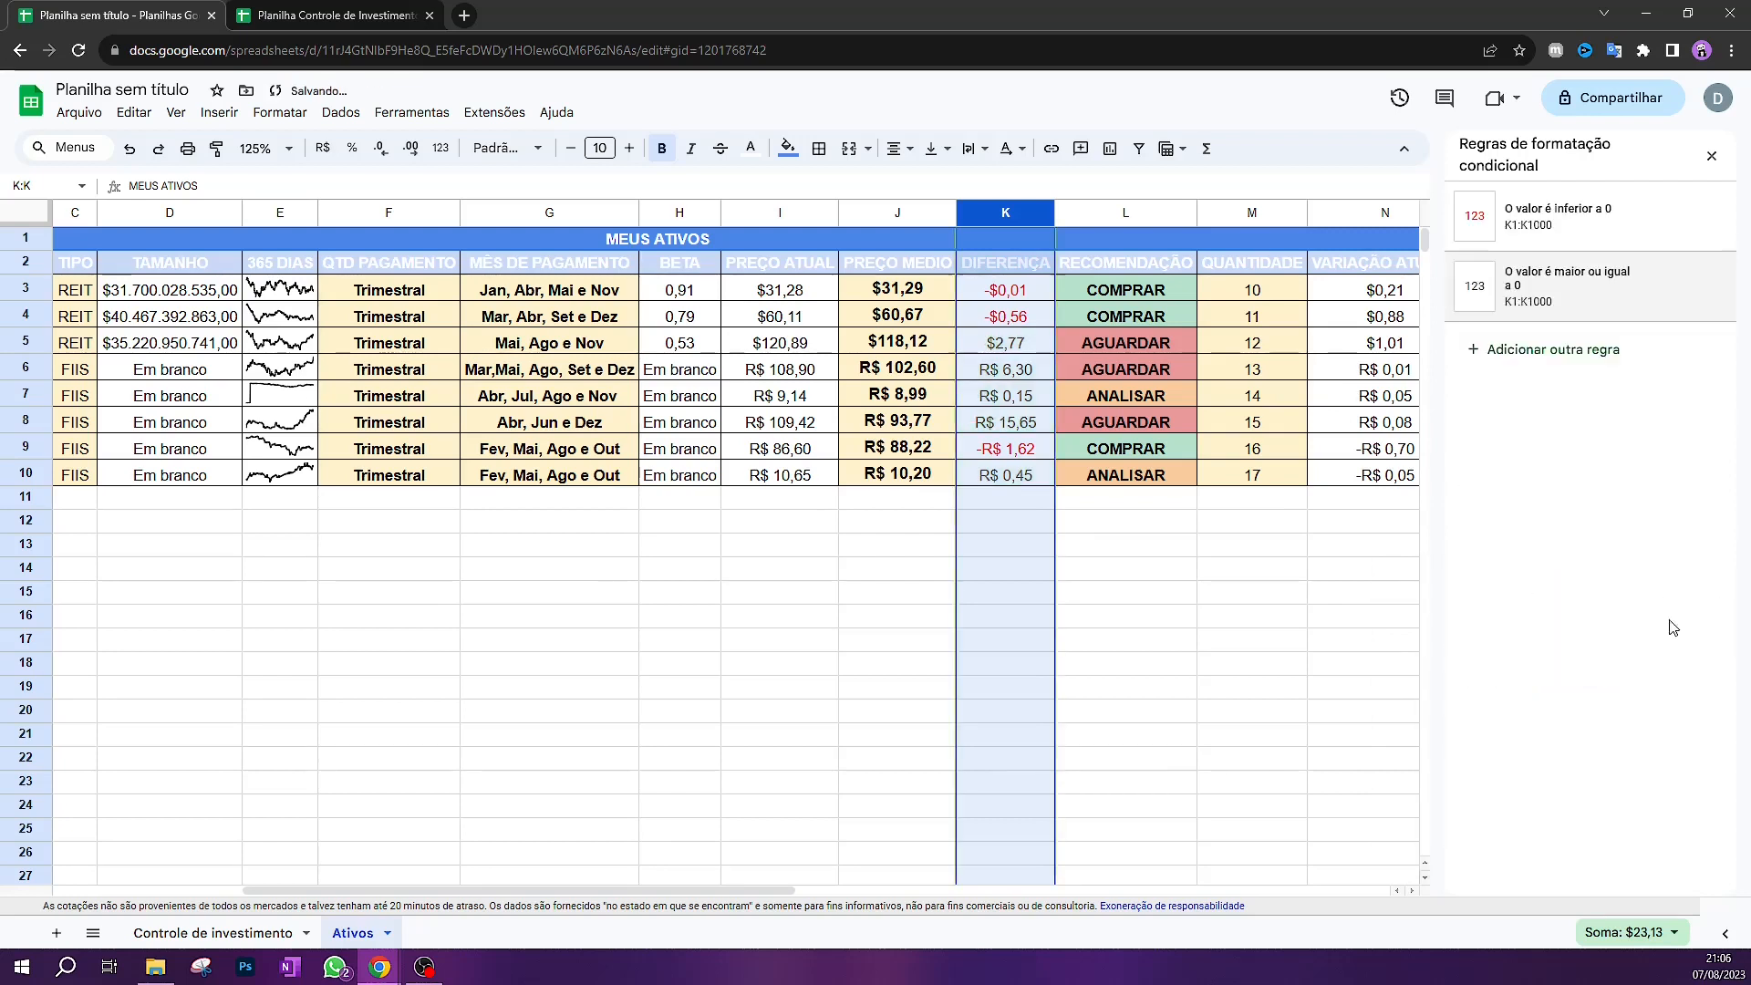
left_click(1715, 155)
Check the text colors of the positive and negative differences in K3:K10
left_click(1293, 623)
left_click_drag(1001, 299, 994, 501)
left_click(1099, 545)
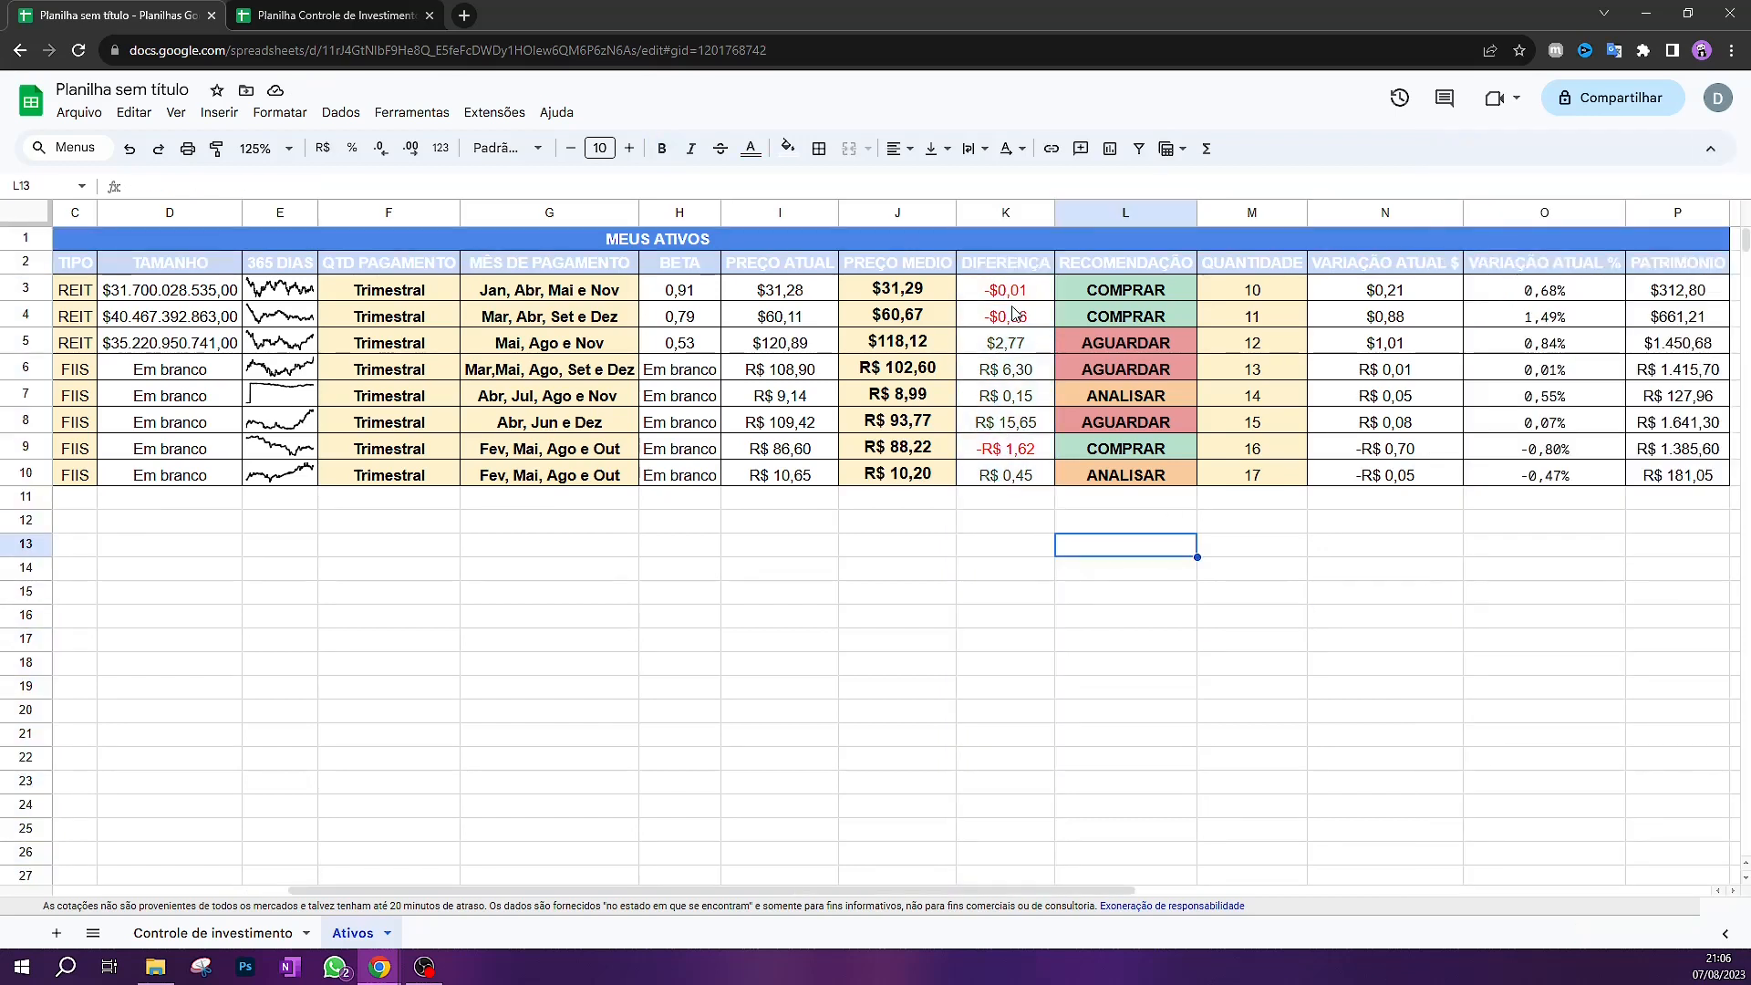
left_click(1028, 298)
left_click(1030, 319)
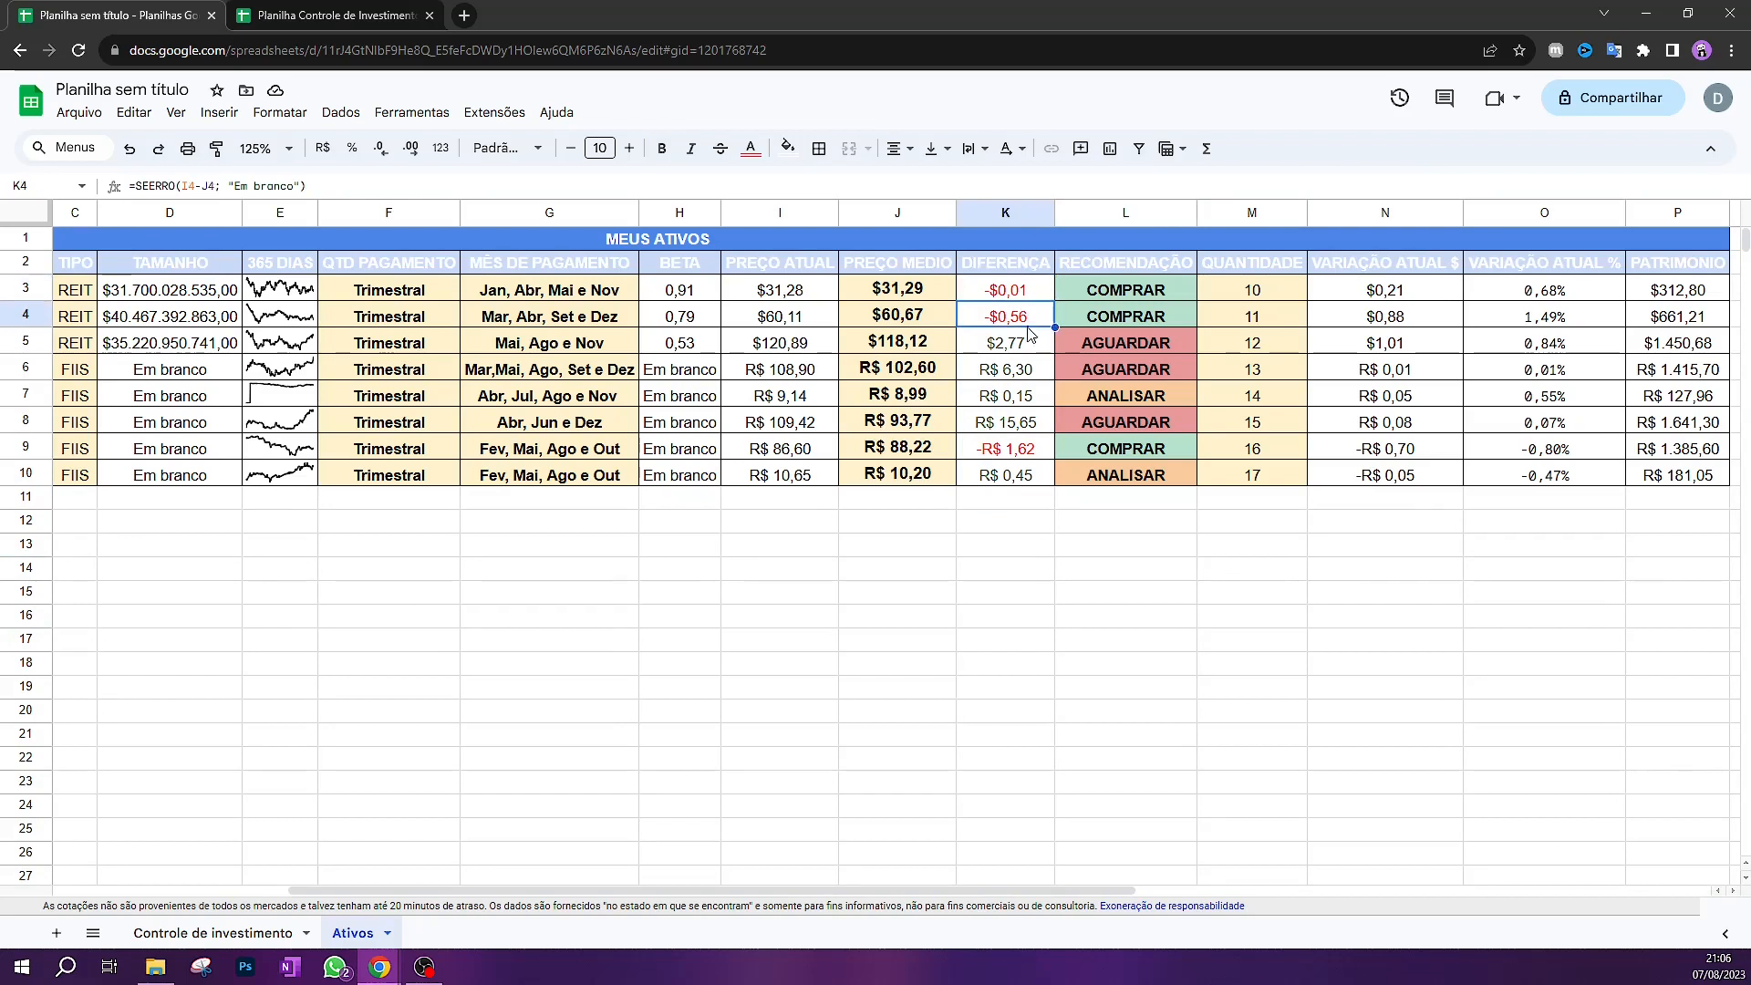
left_click(1017, 349)
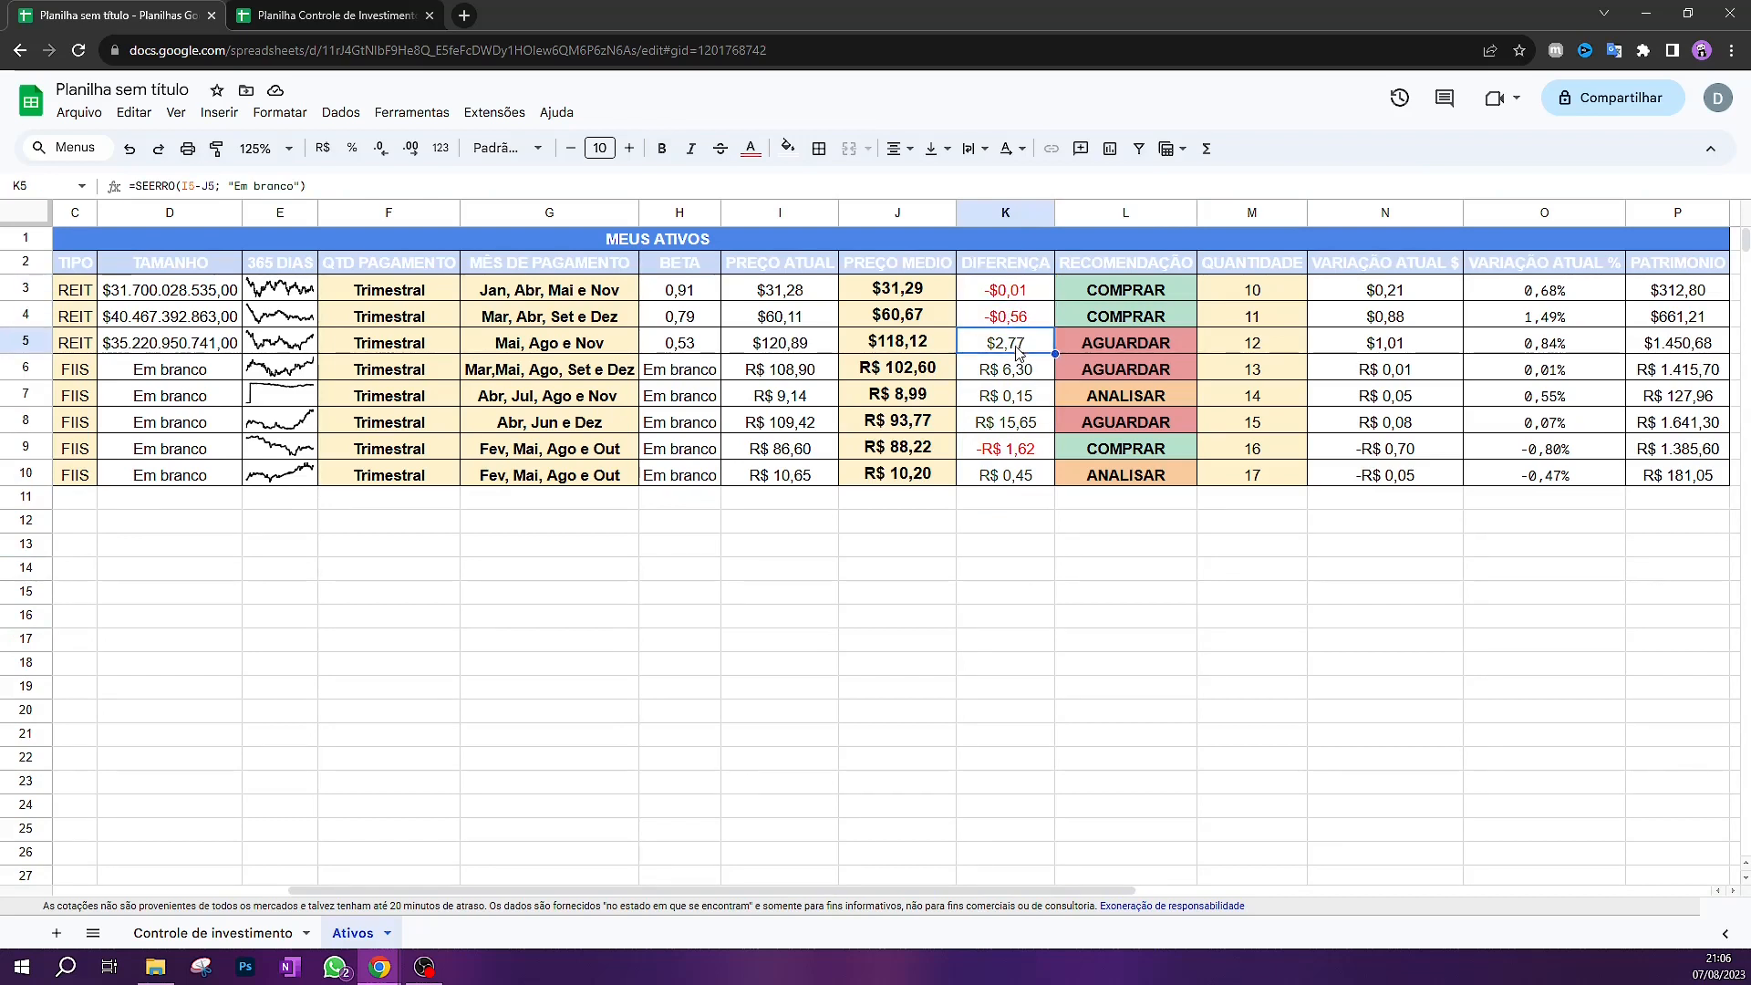
left_click(1025, 376)
left_click(1034, 403)
left_click(1028, 429)
left_click(1036, 476)
left_click(1029, 578)
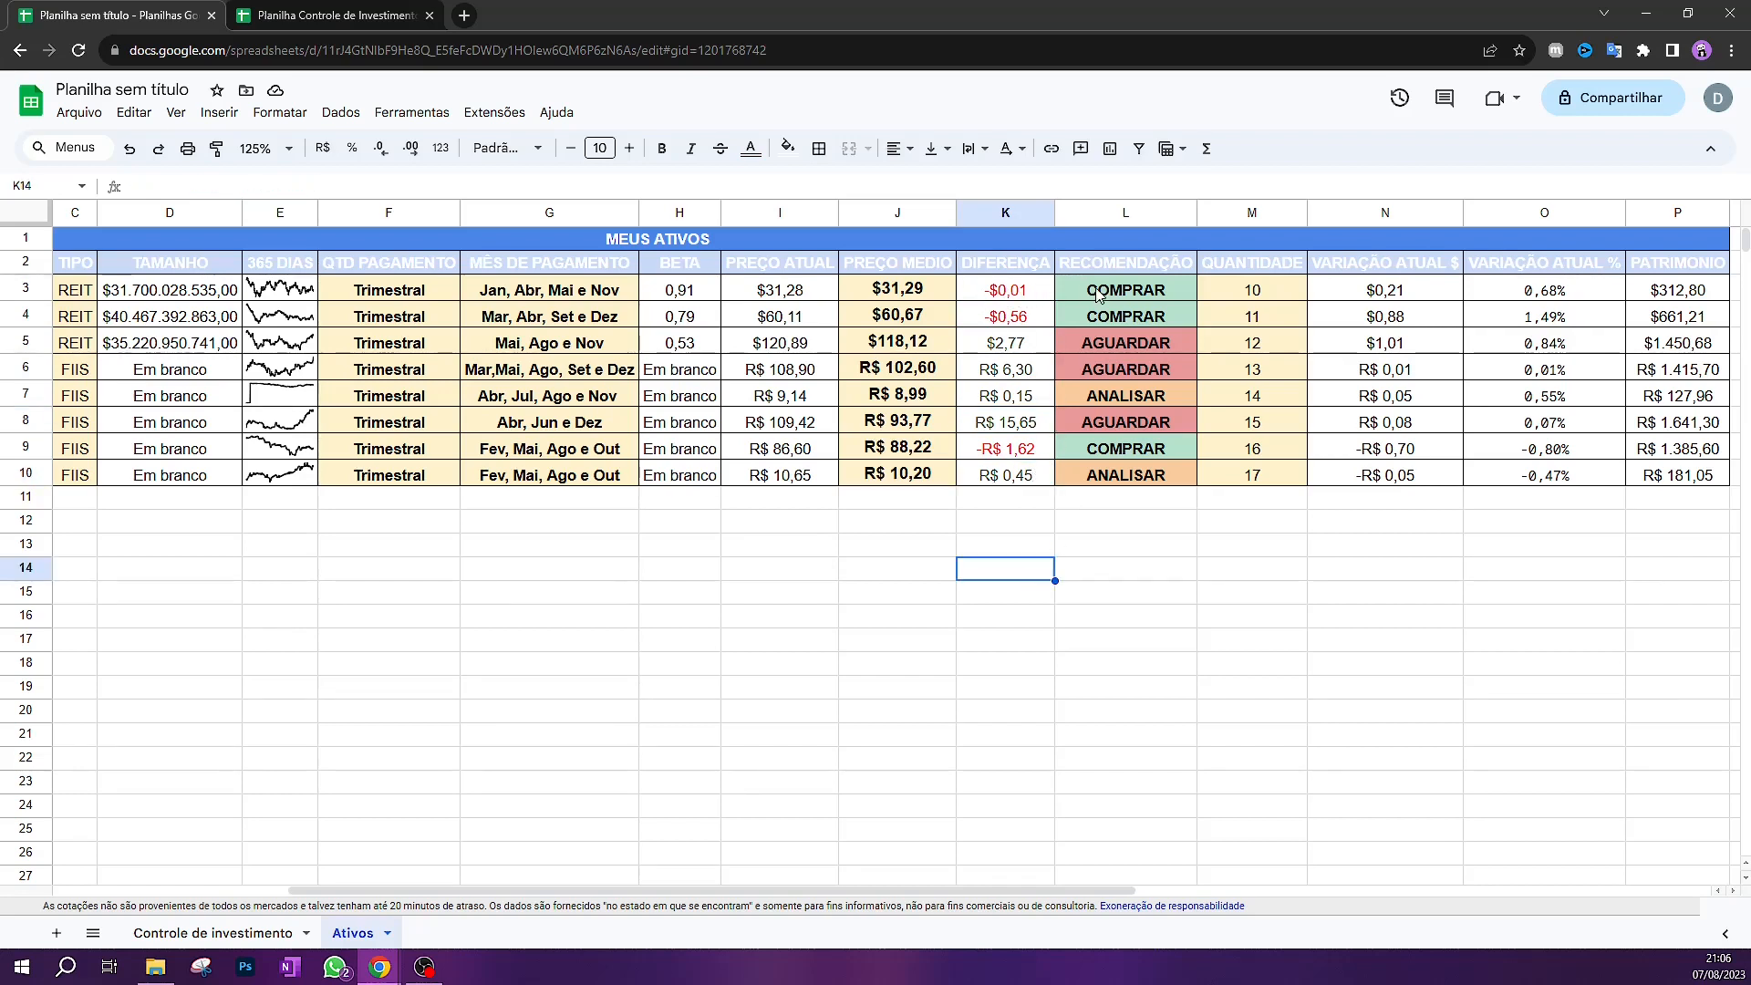
Compare the differences in K3:K10 with the matching recommendations in L3:L10
left_click(998, 292)
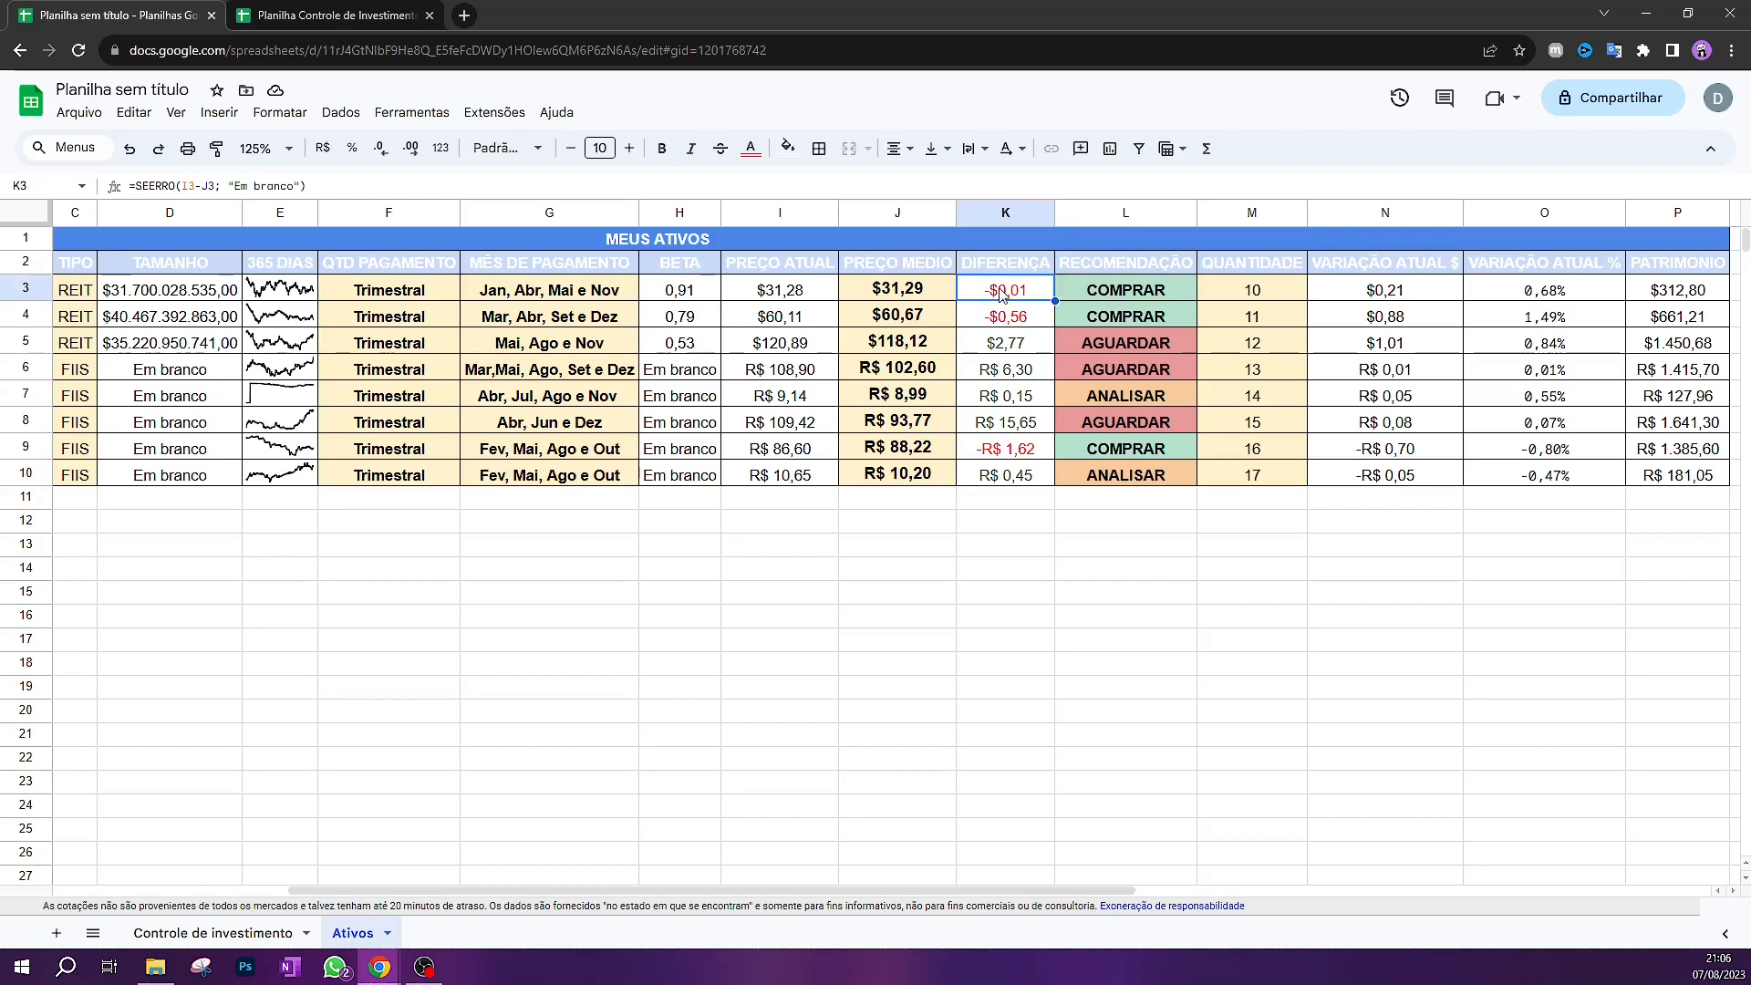
left_click(1130, 290)
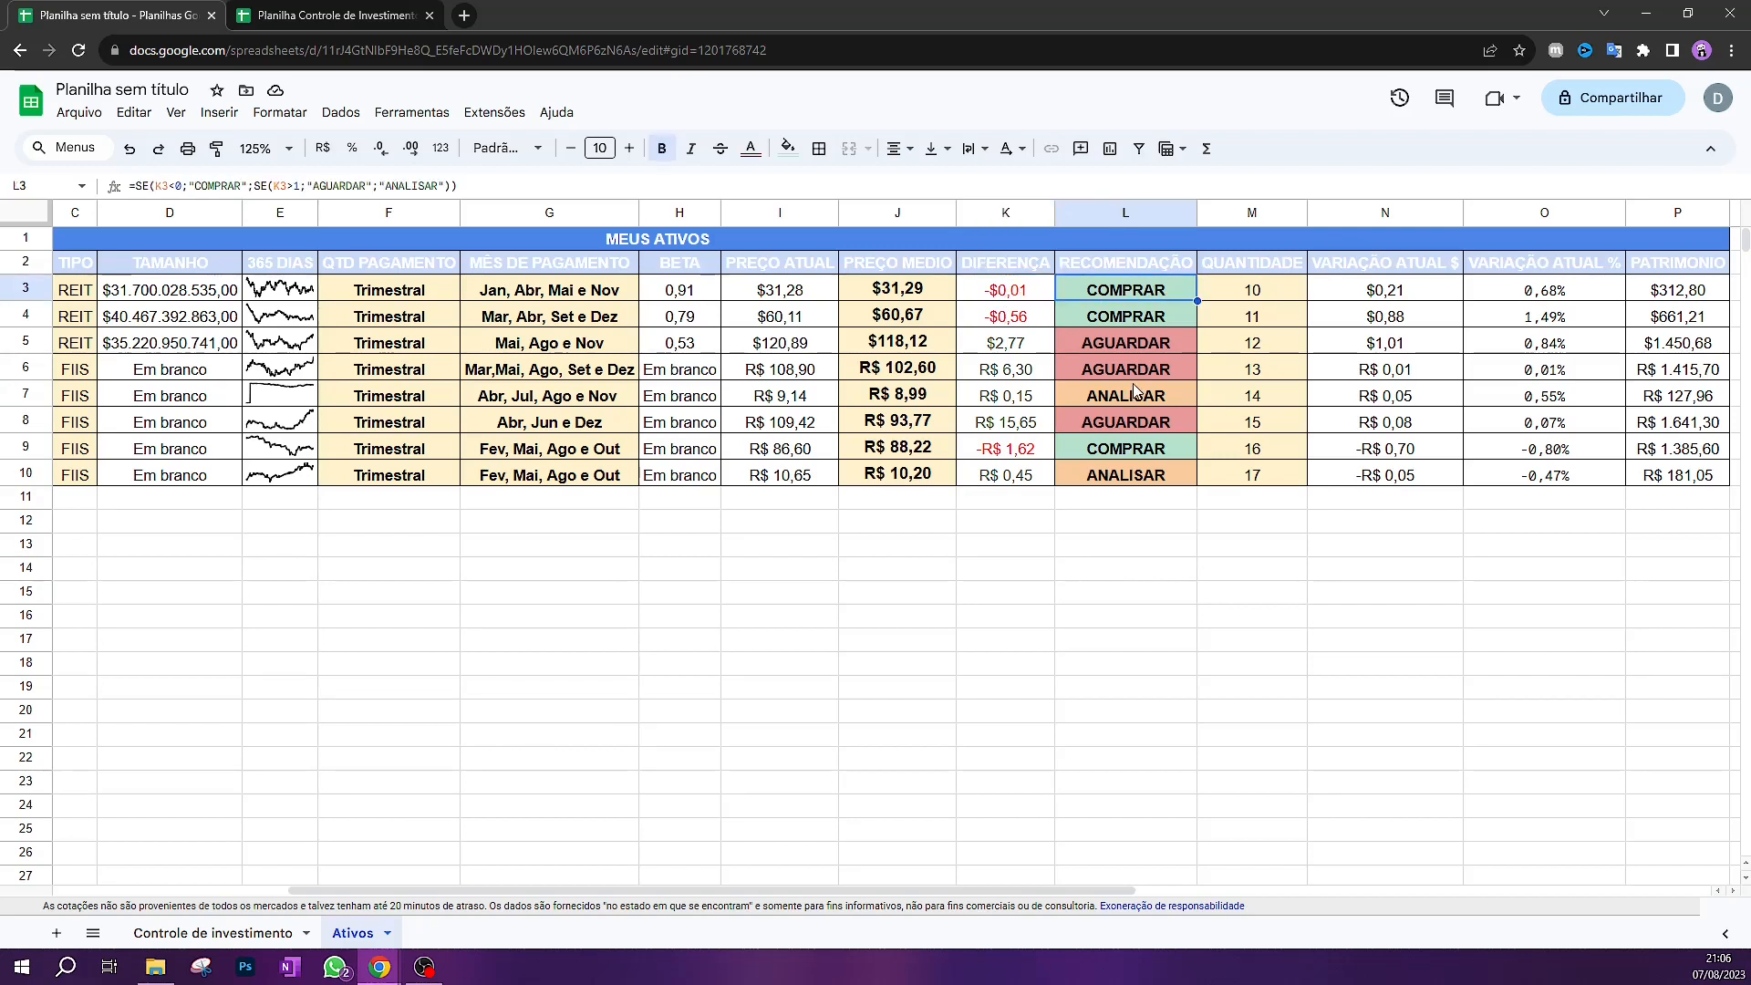
left_click(1020, 345)
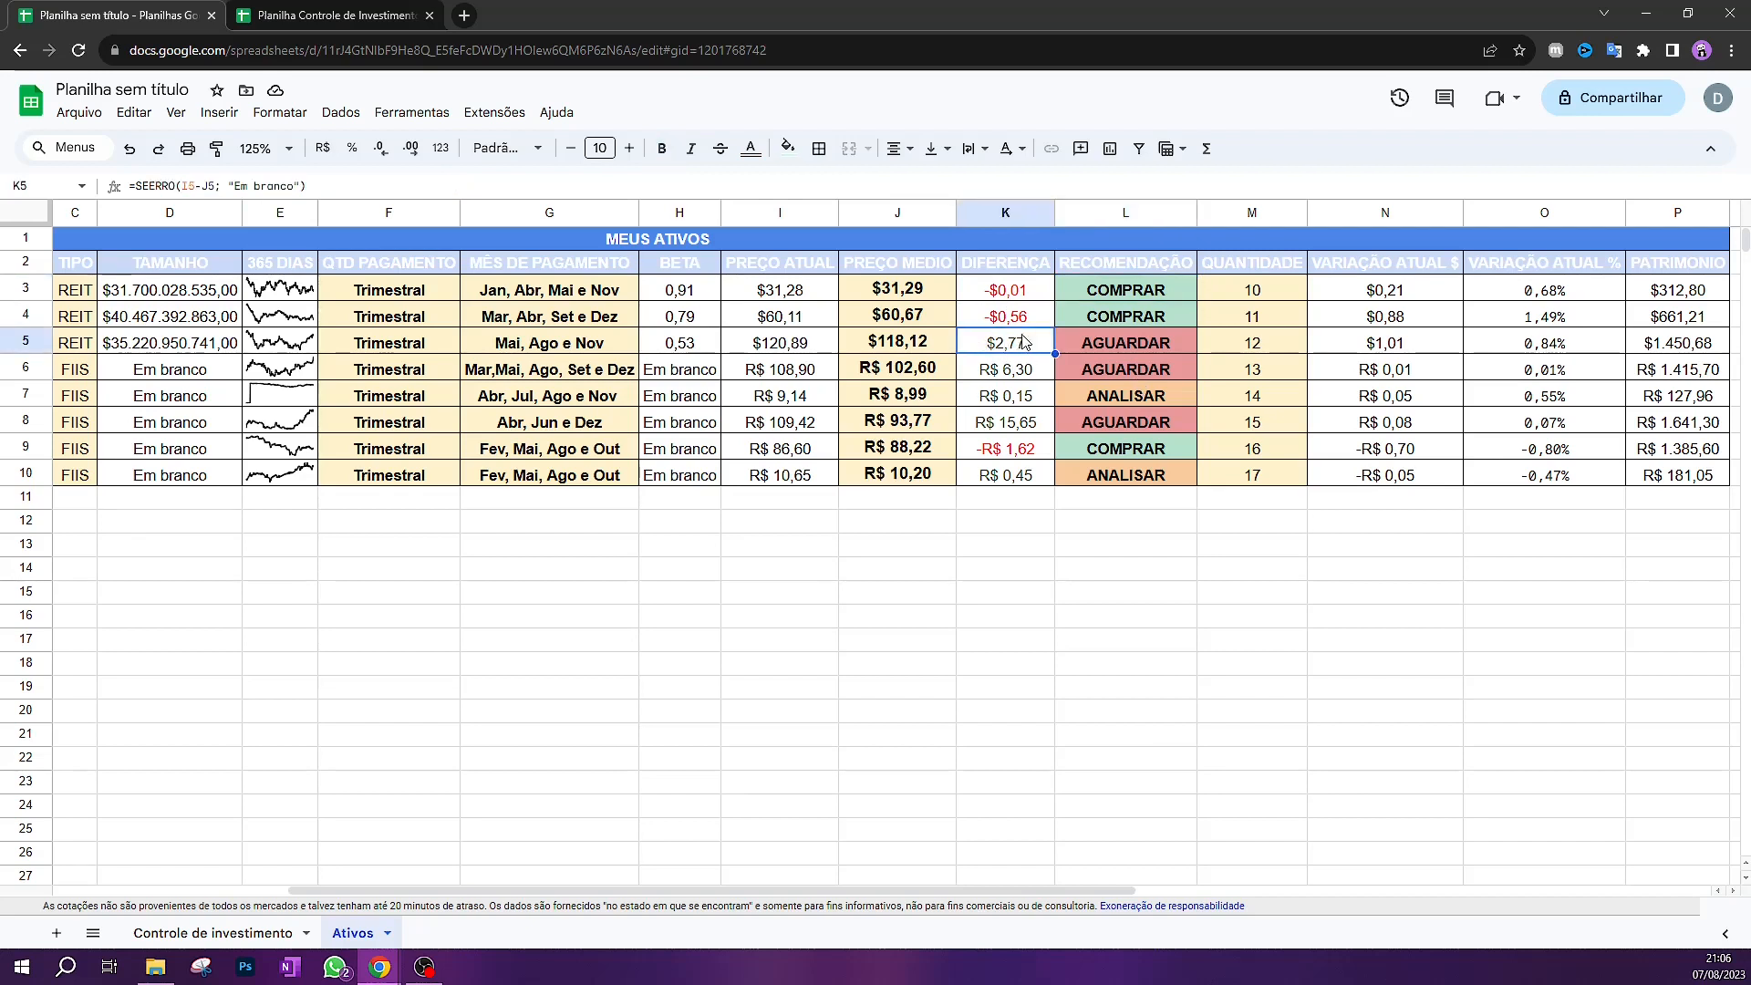
left_click(1166, 336)
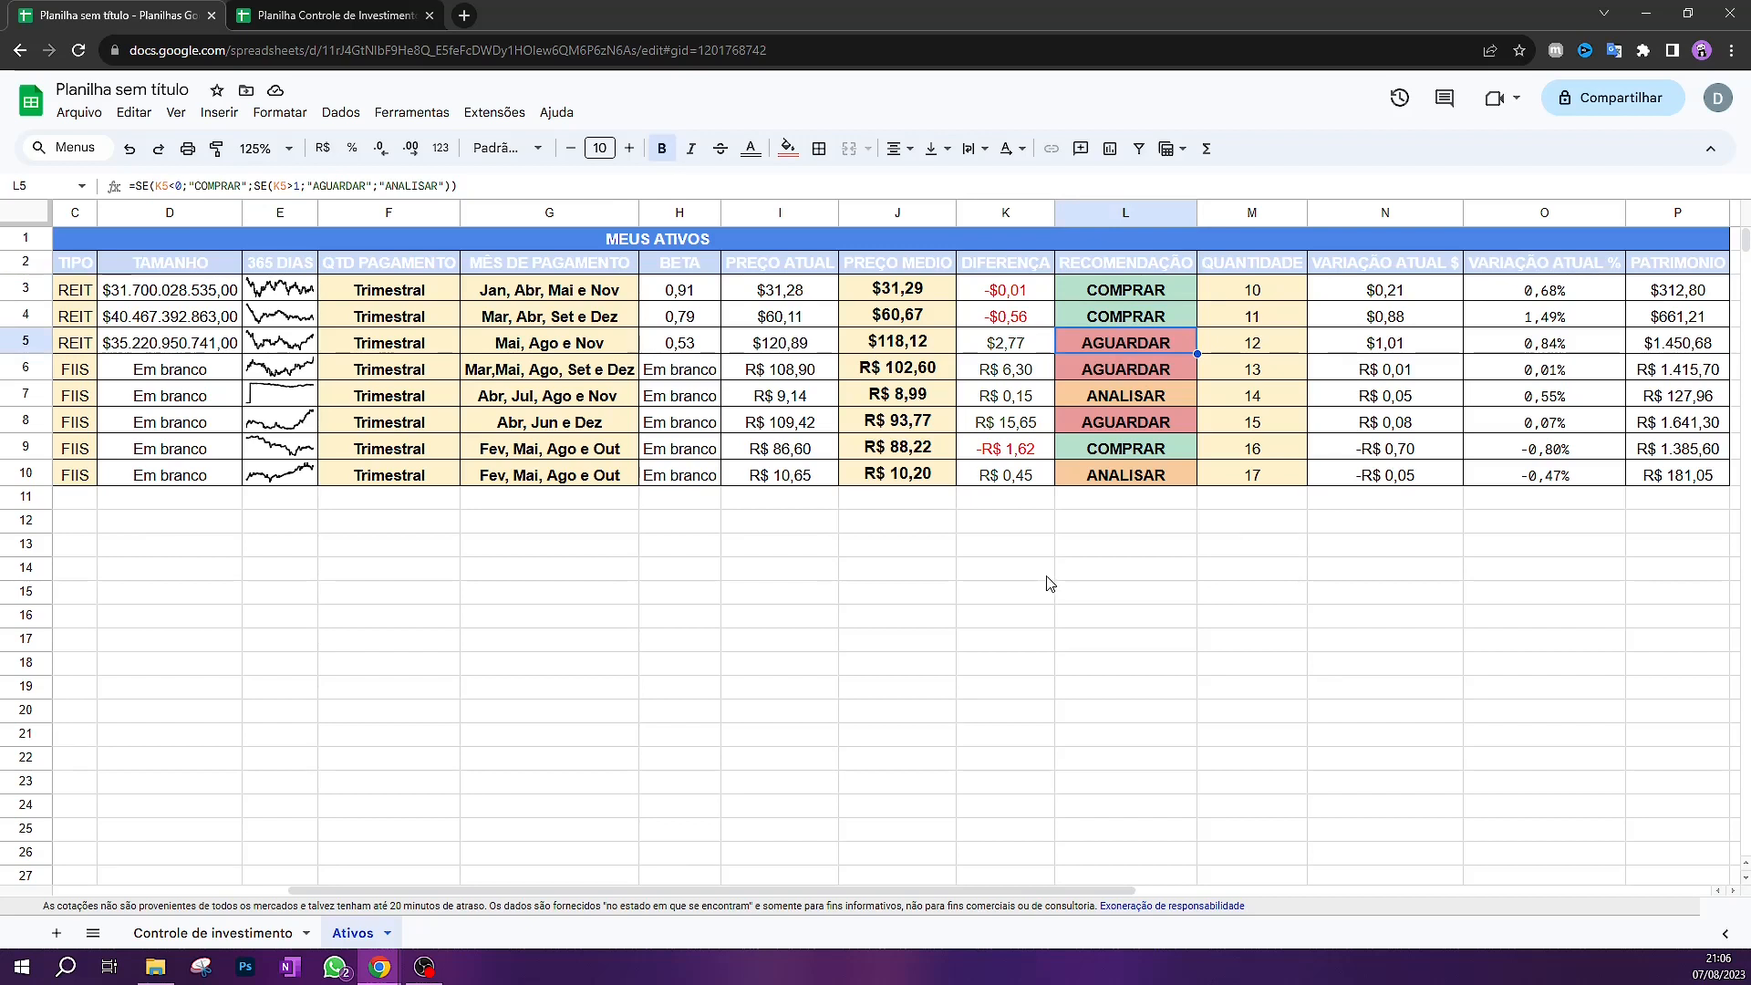
left_click(1384, 592)
left_click(766, 476)
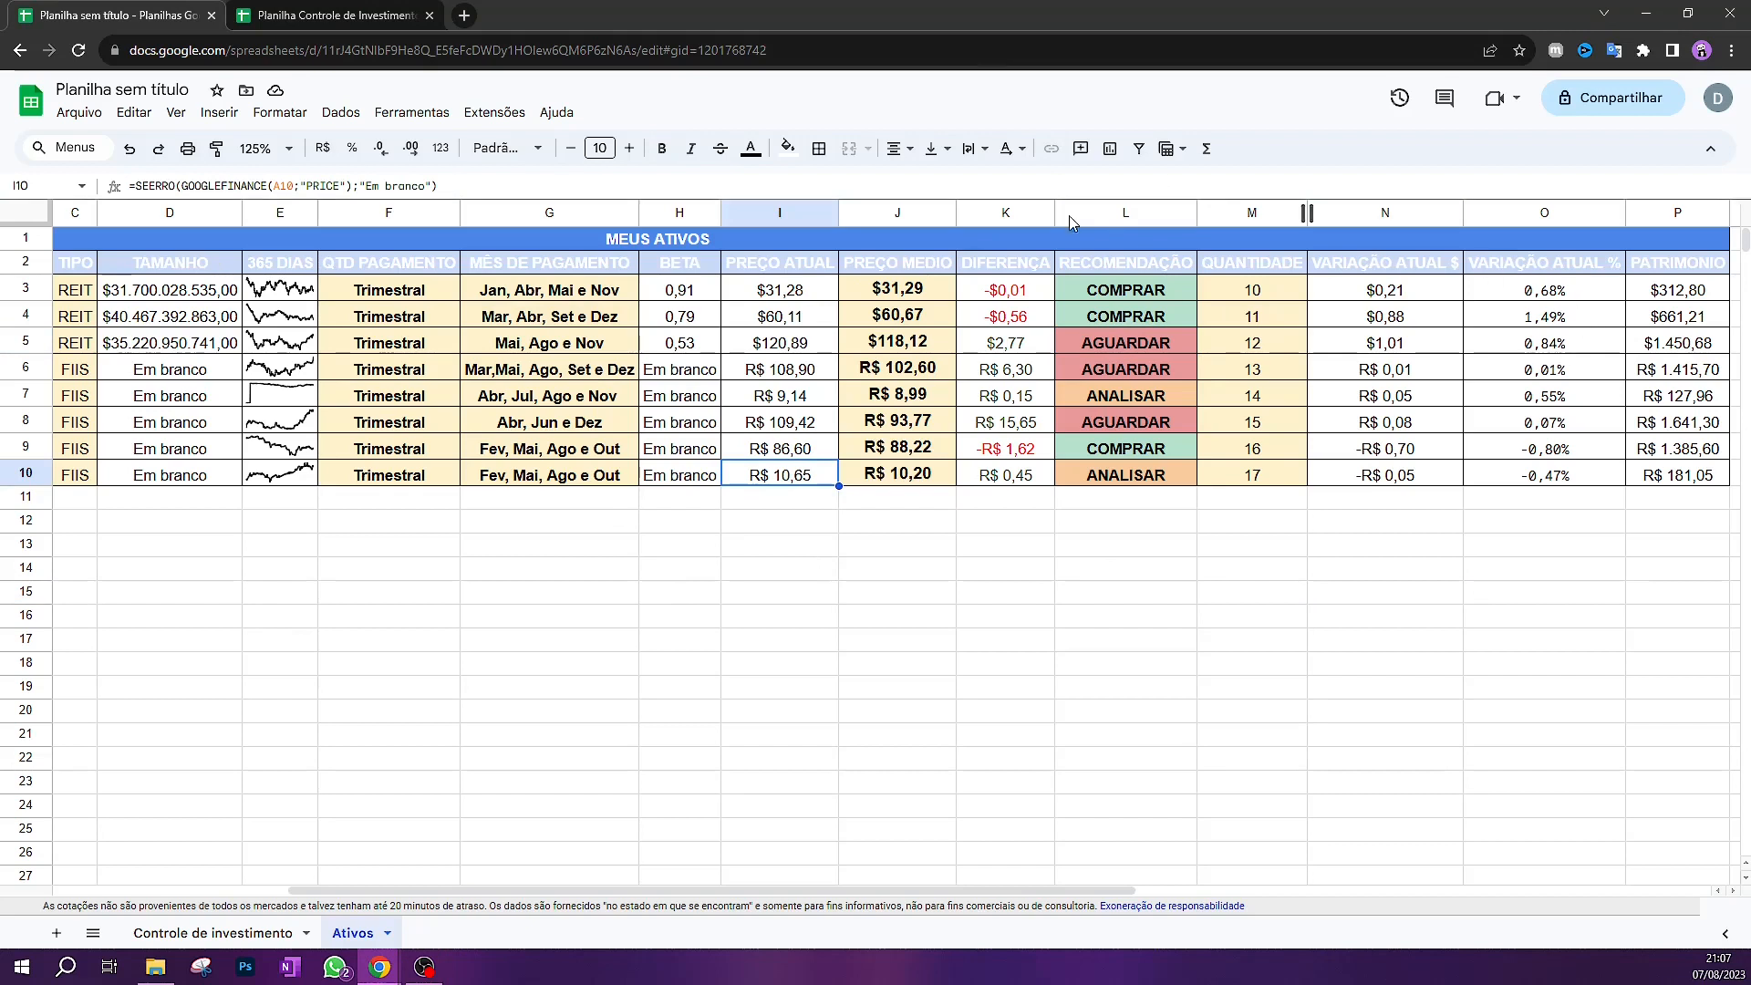
left_click_drag(1139, 290, 1127, 497)
left_click(1006, 290)
left_click(1006, 474, "shift")
left_click(1006, 519)
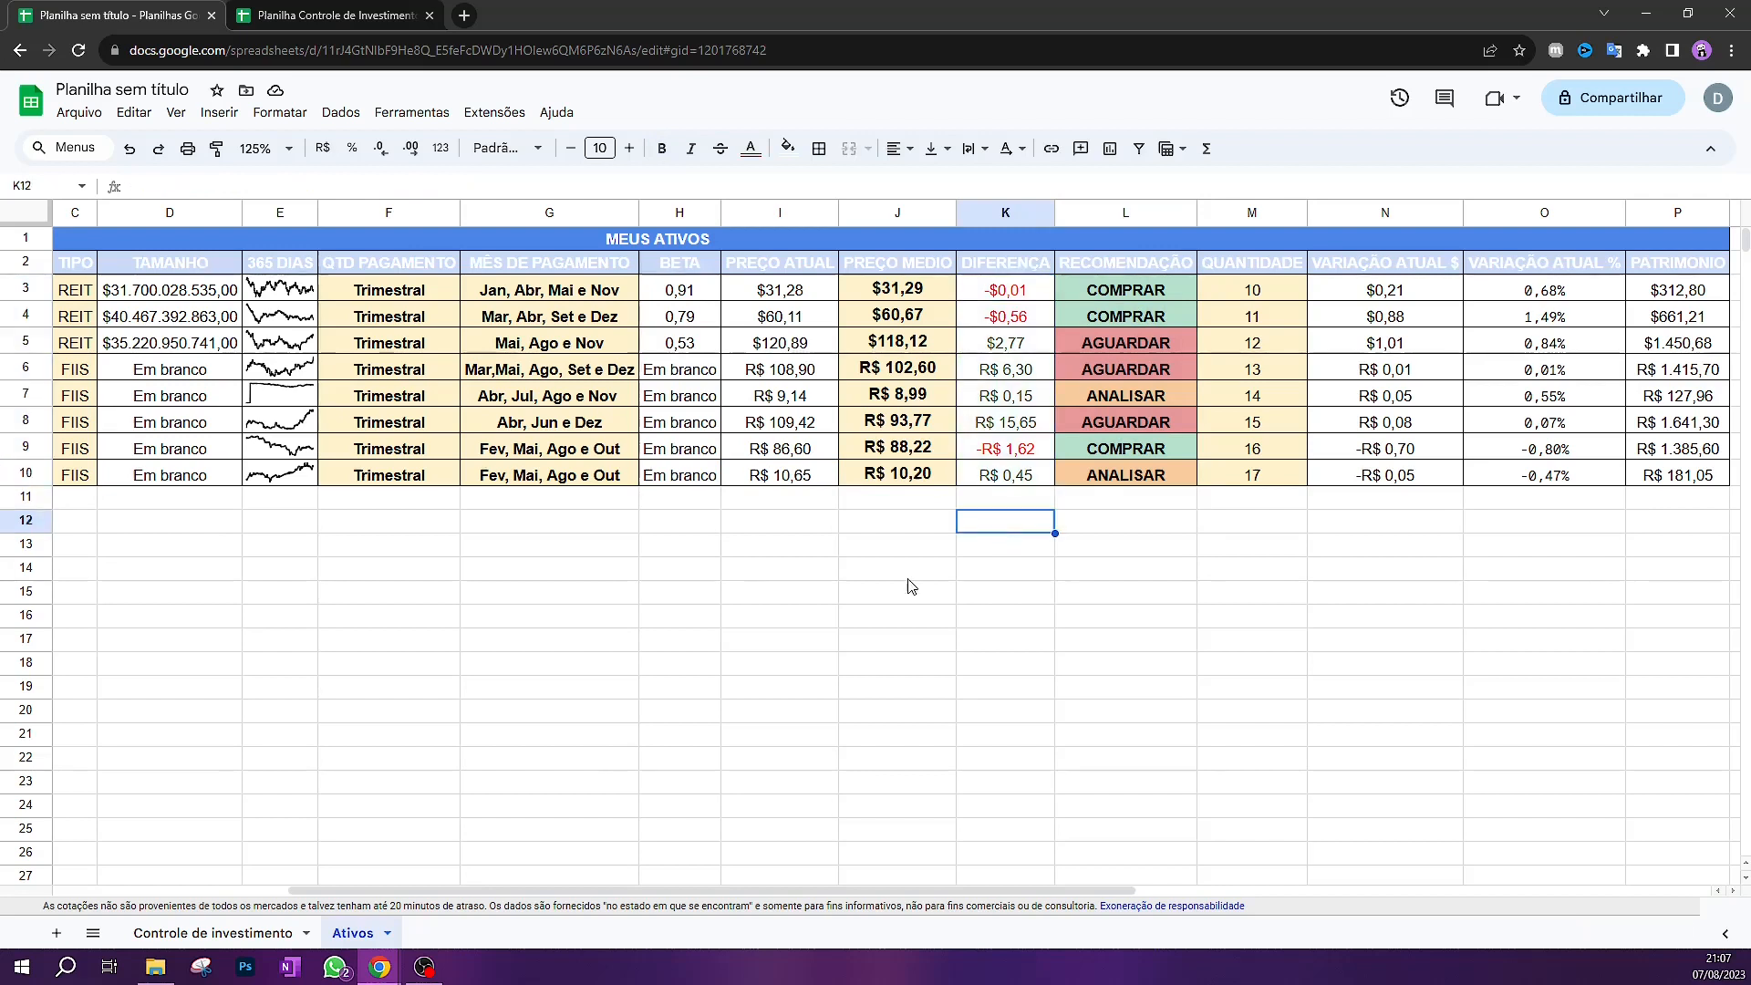
Switch to the Controle de investimento sheet and select the asset cells H11:H16 of the COMPRAR table
left_click(194, 932)
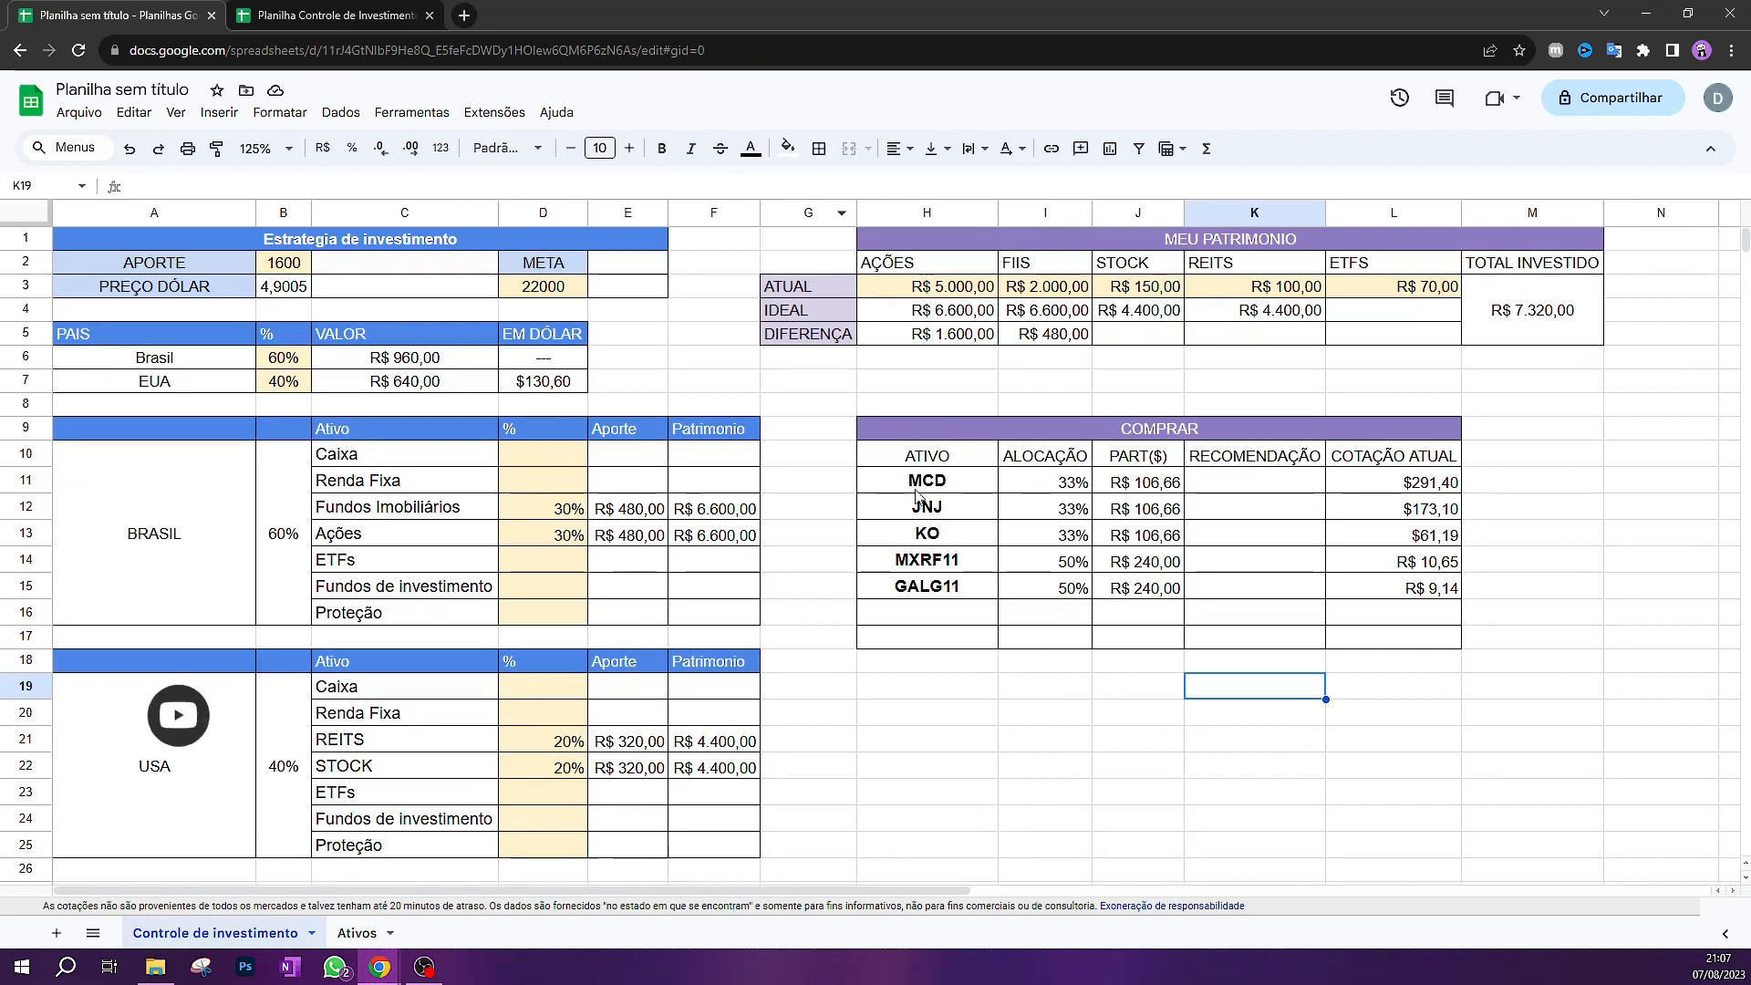
key("Down")
key("Down")
key("Left")
left_click_drag(947, 481, 939, 607)
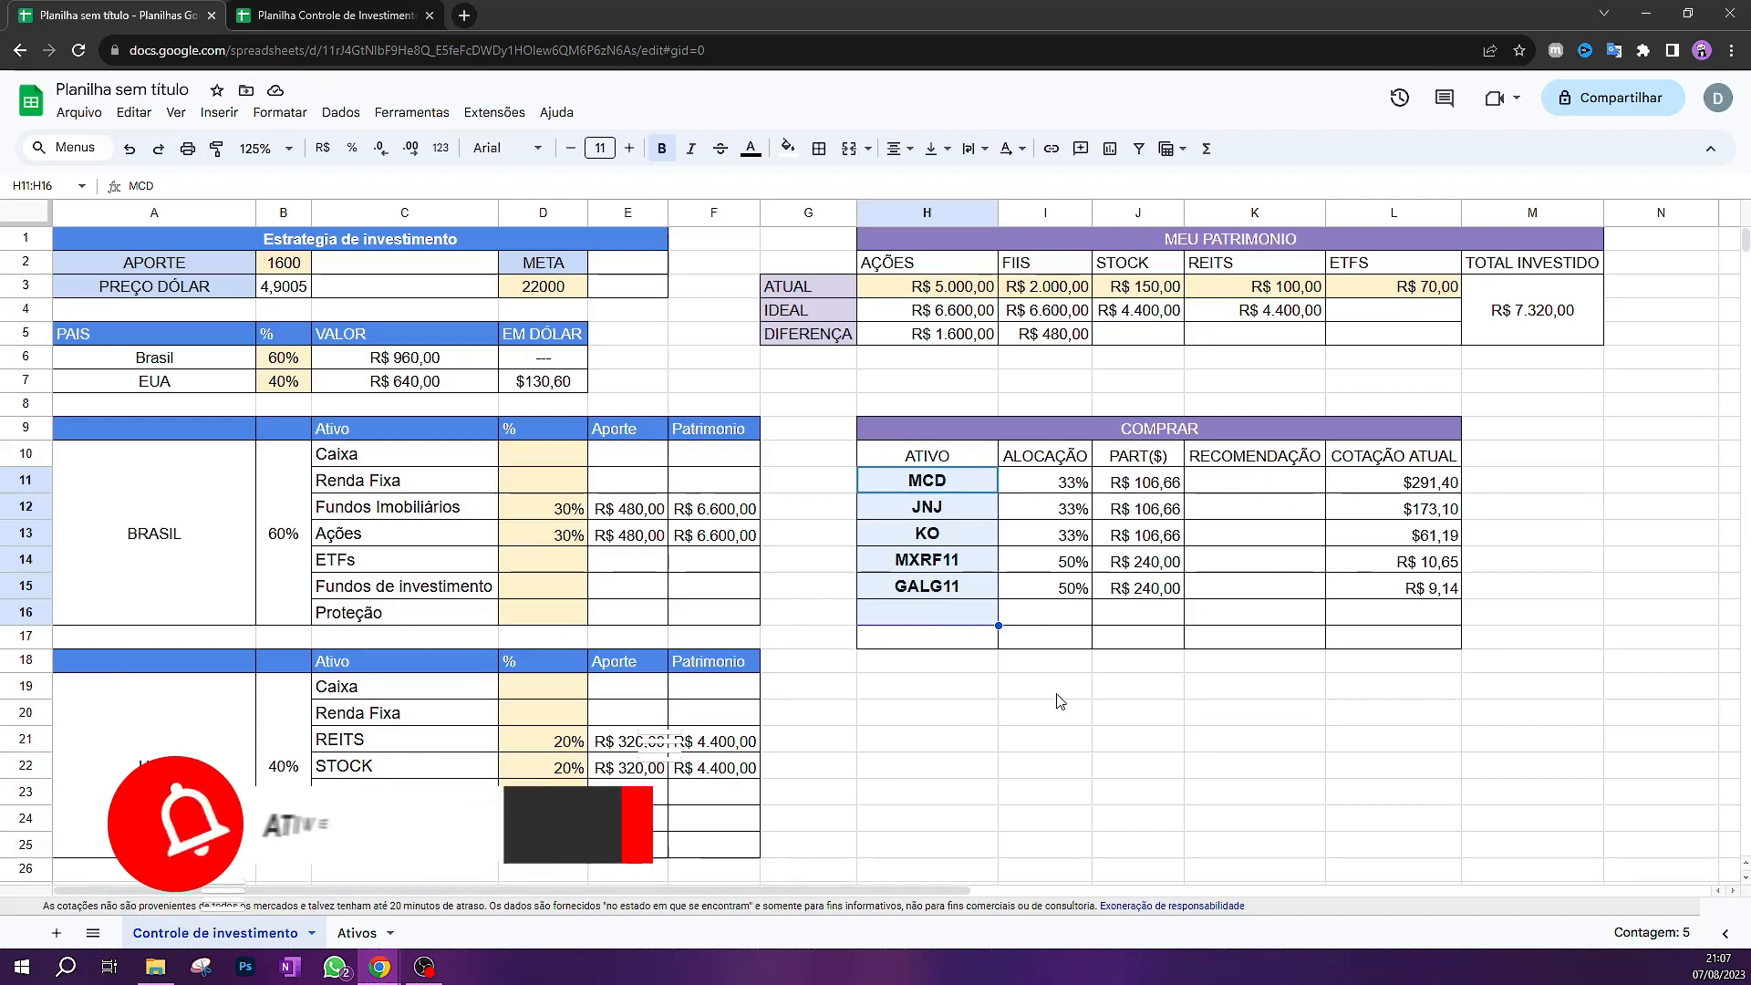
Clear the asset names from H11:H16 of the COMPRAR table
key("Delete")
left_click(927, 483)
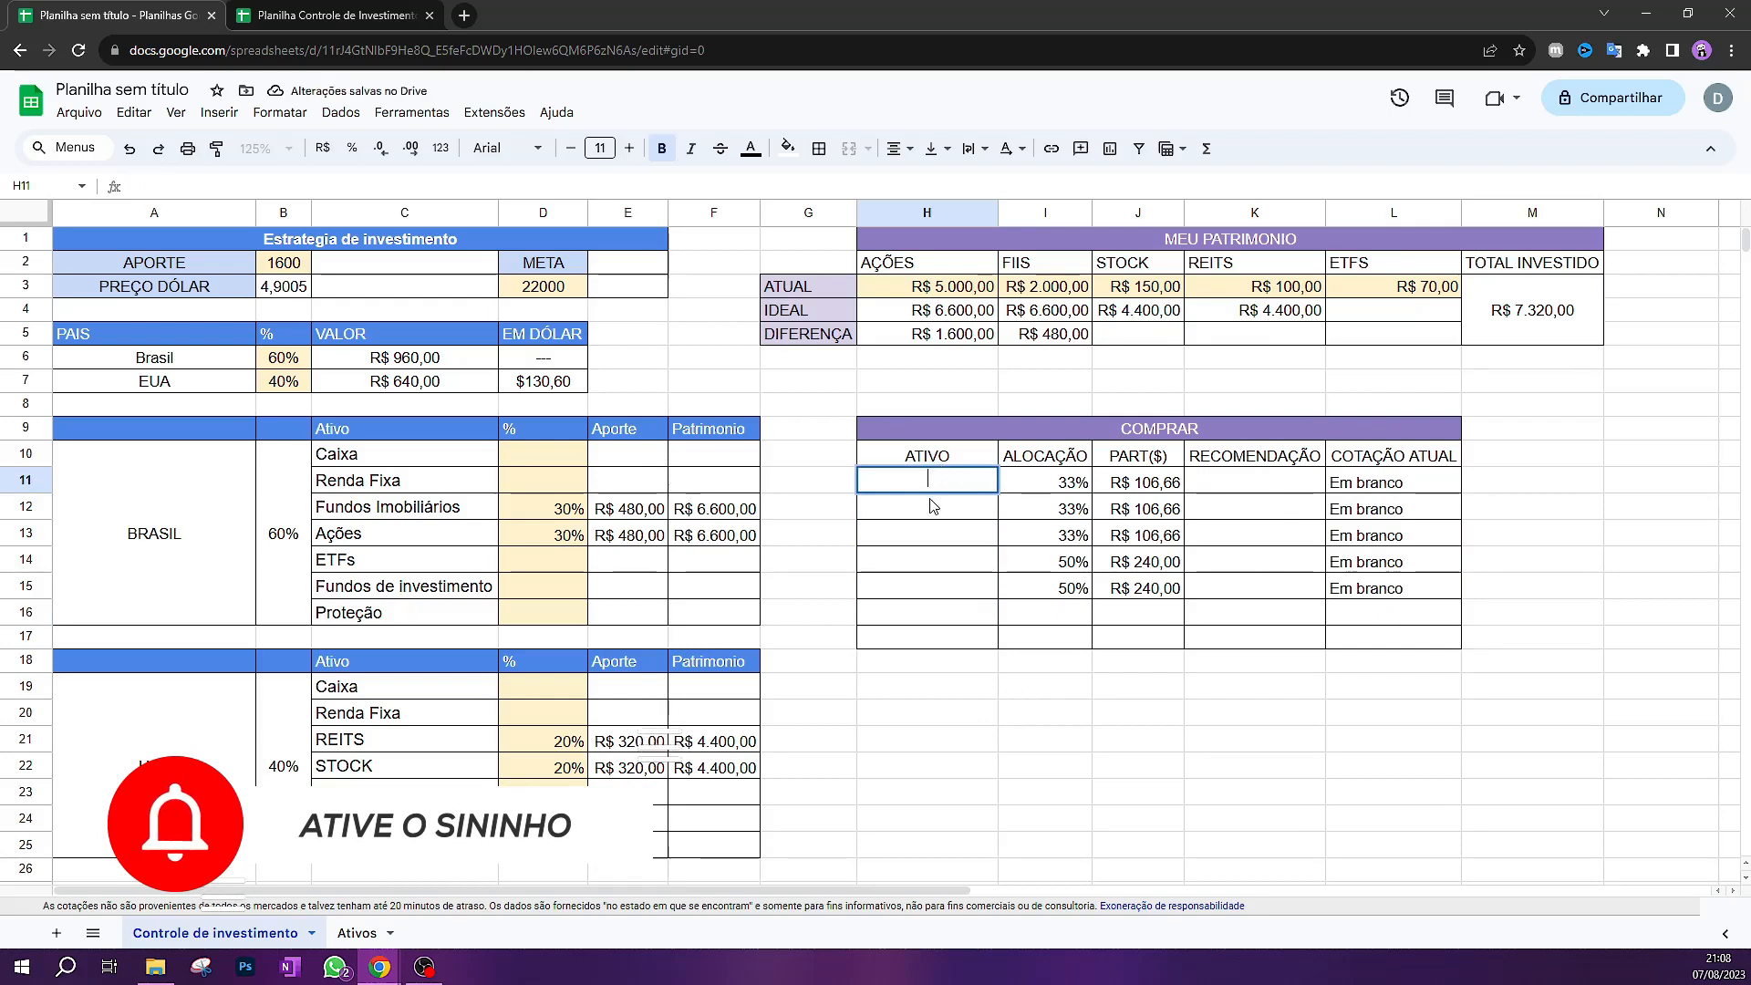
key("Return")
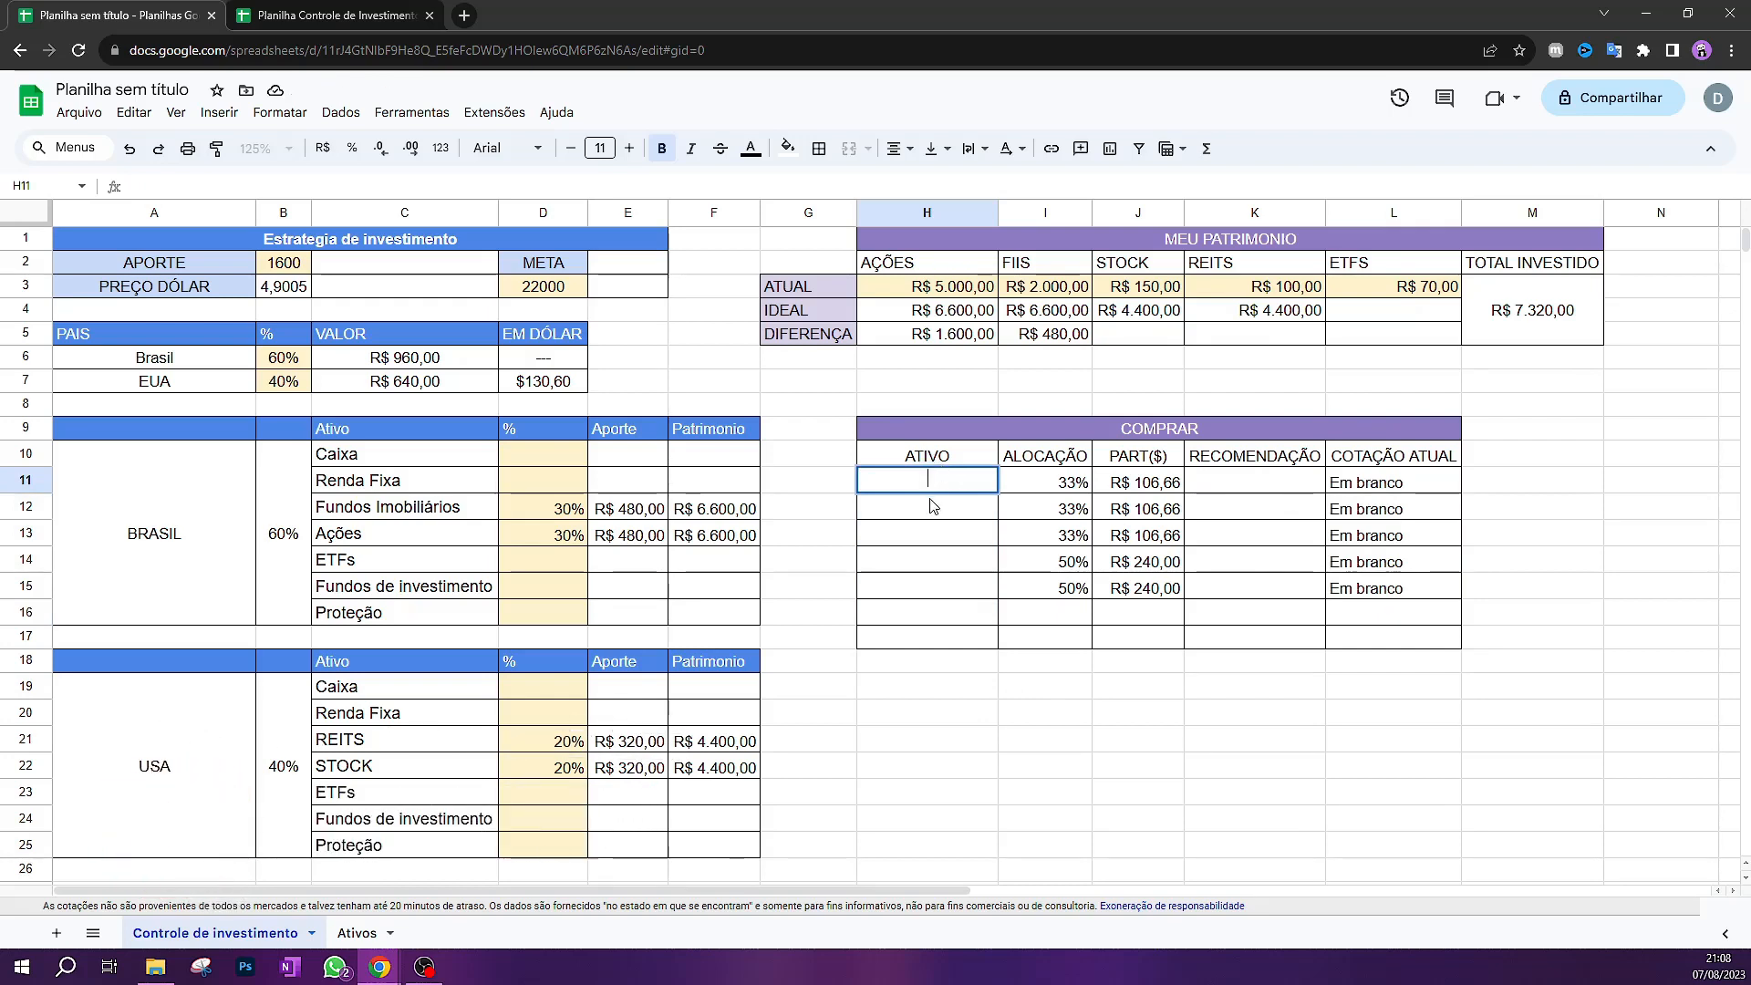
Review the ticket list in A3:A11 of the Ativos sheet, and return to the Controle de investimento sheet
left_click(357, 932)
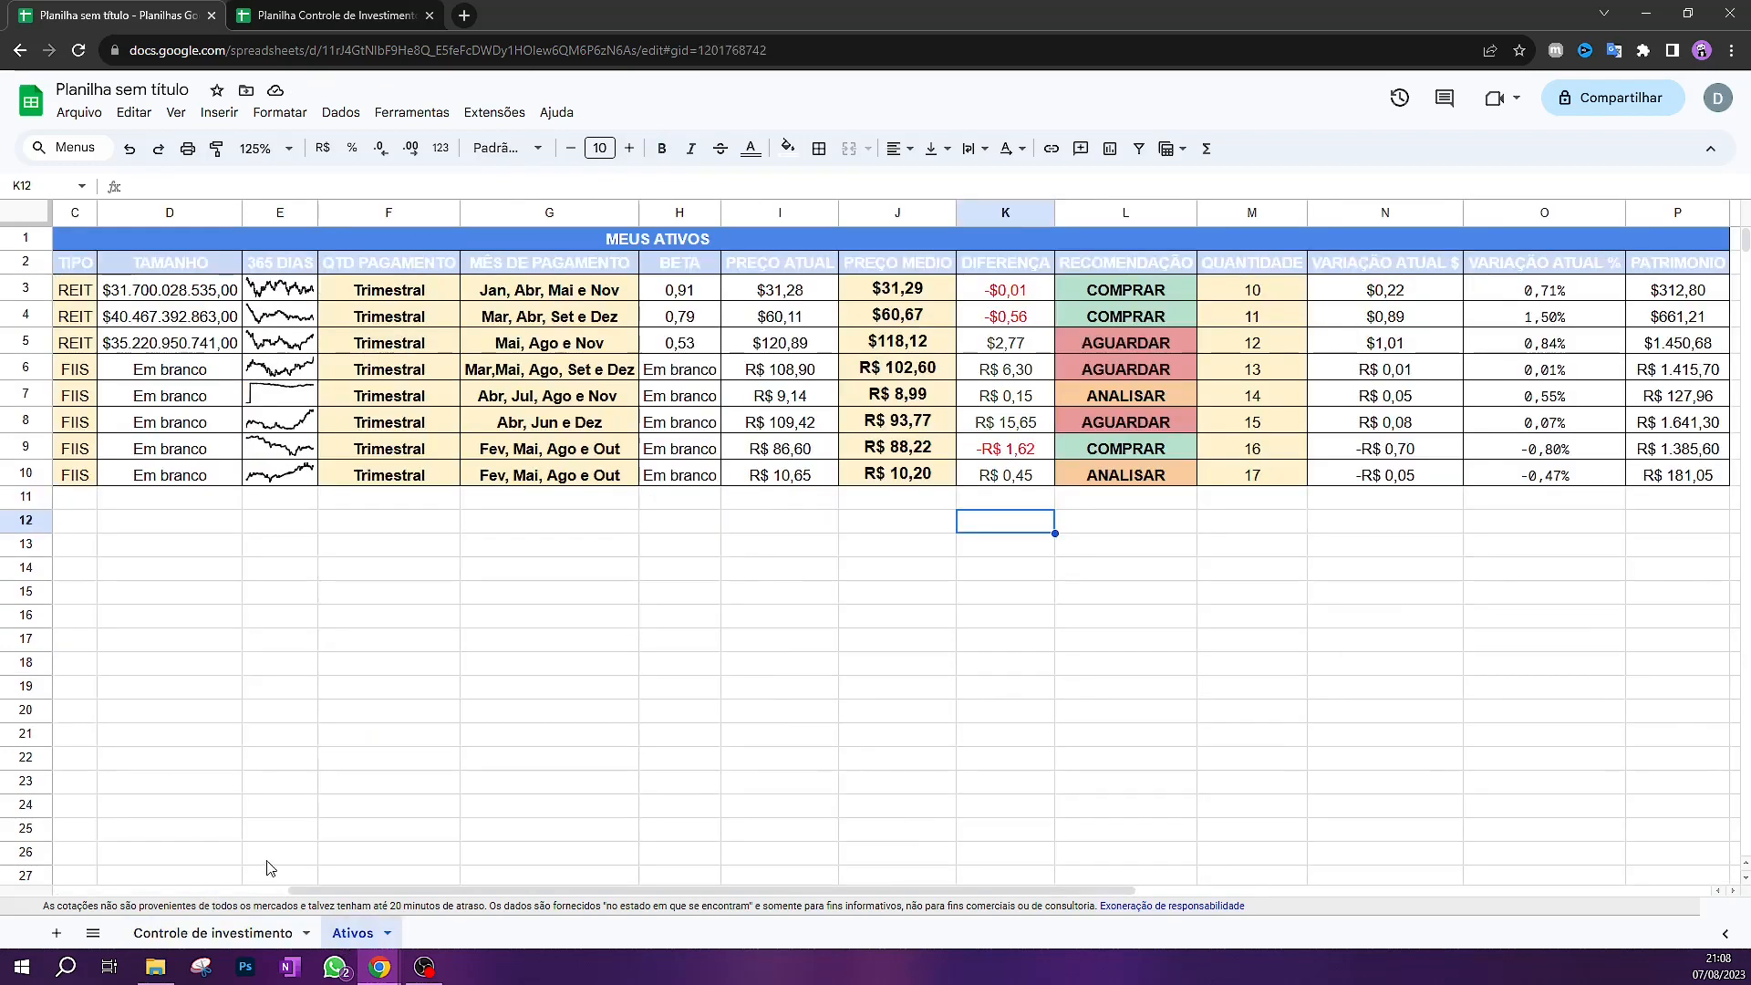
scroll(34, 312, "left", 5)
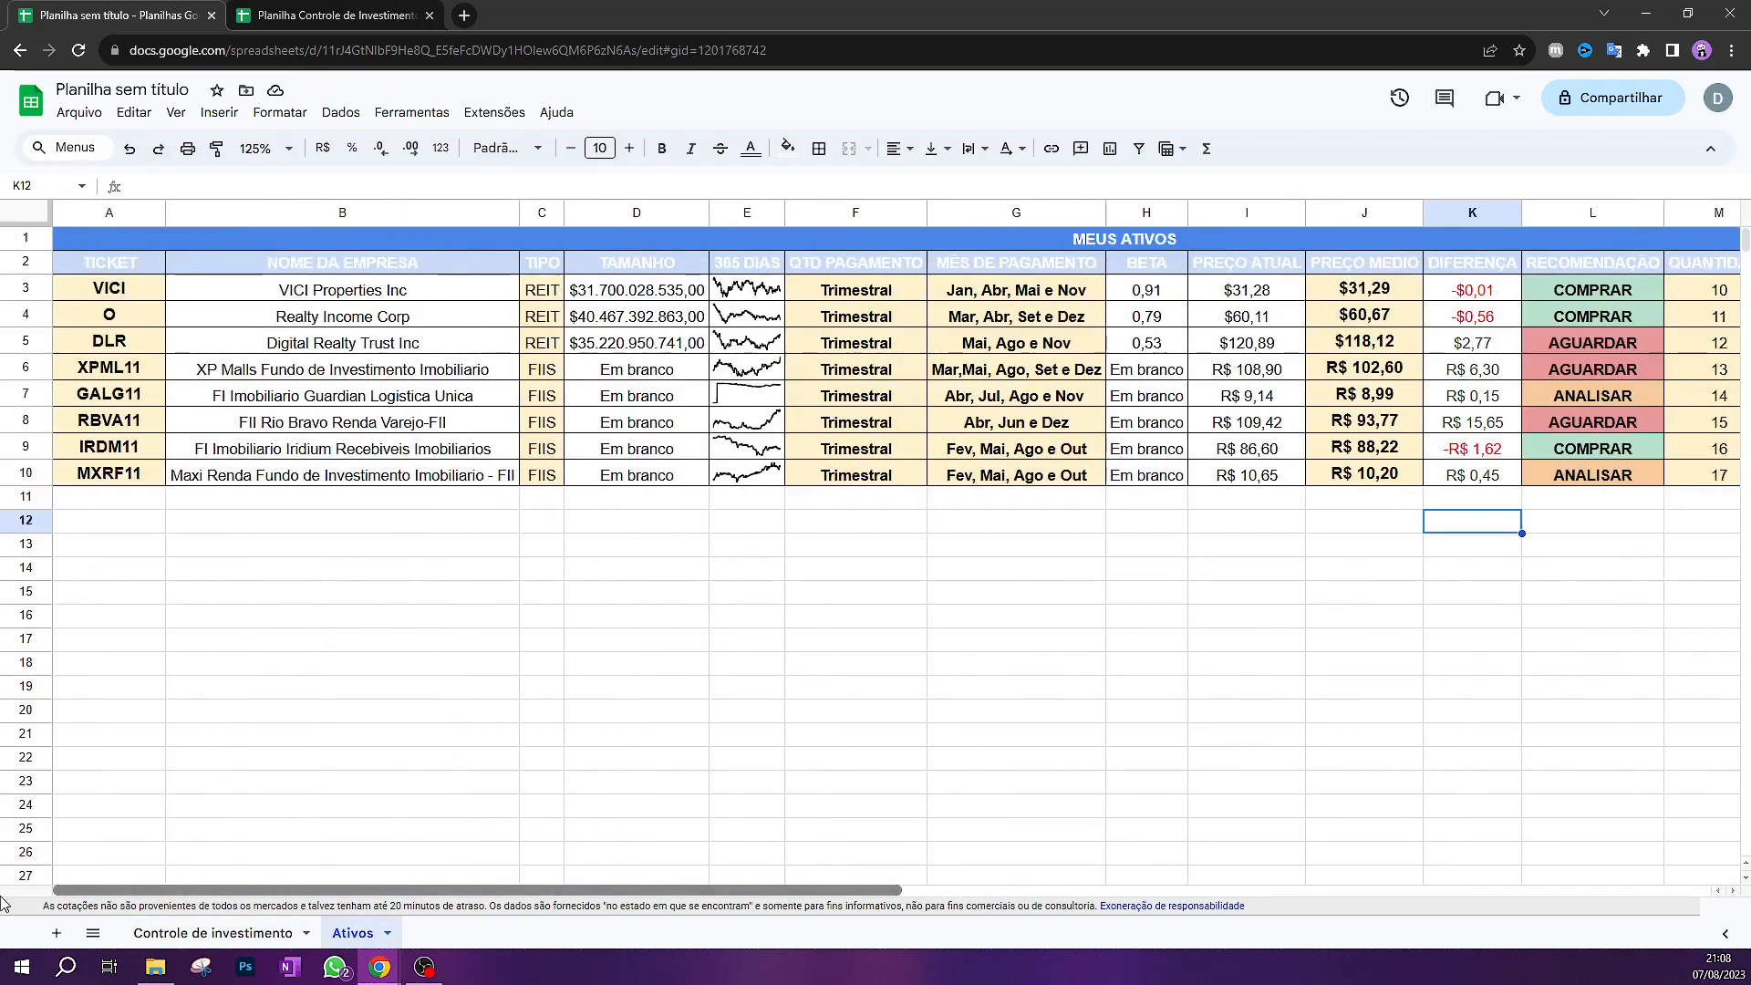
left_click_drag(108, 288, 109, 497)
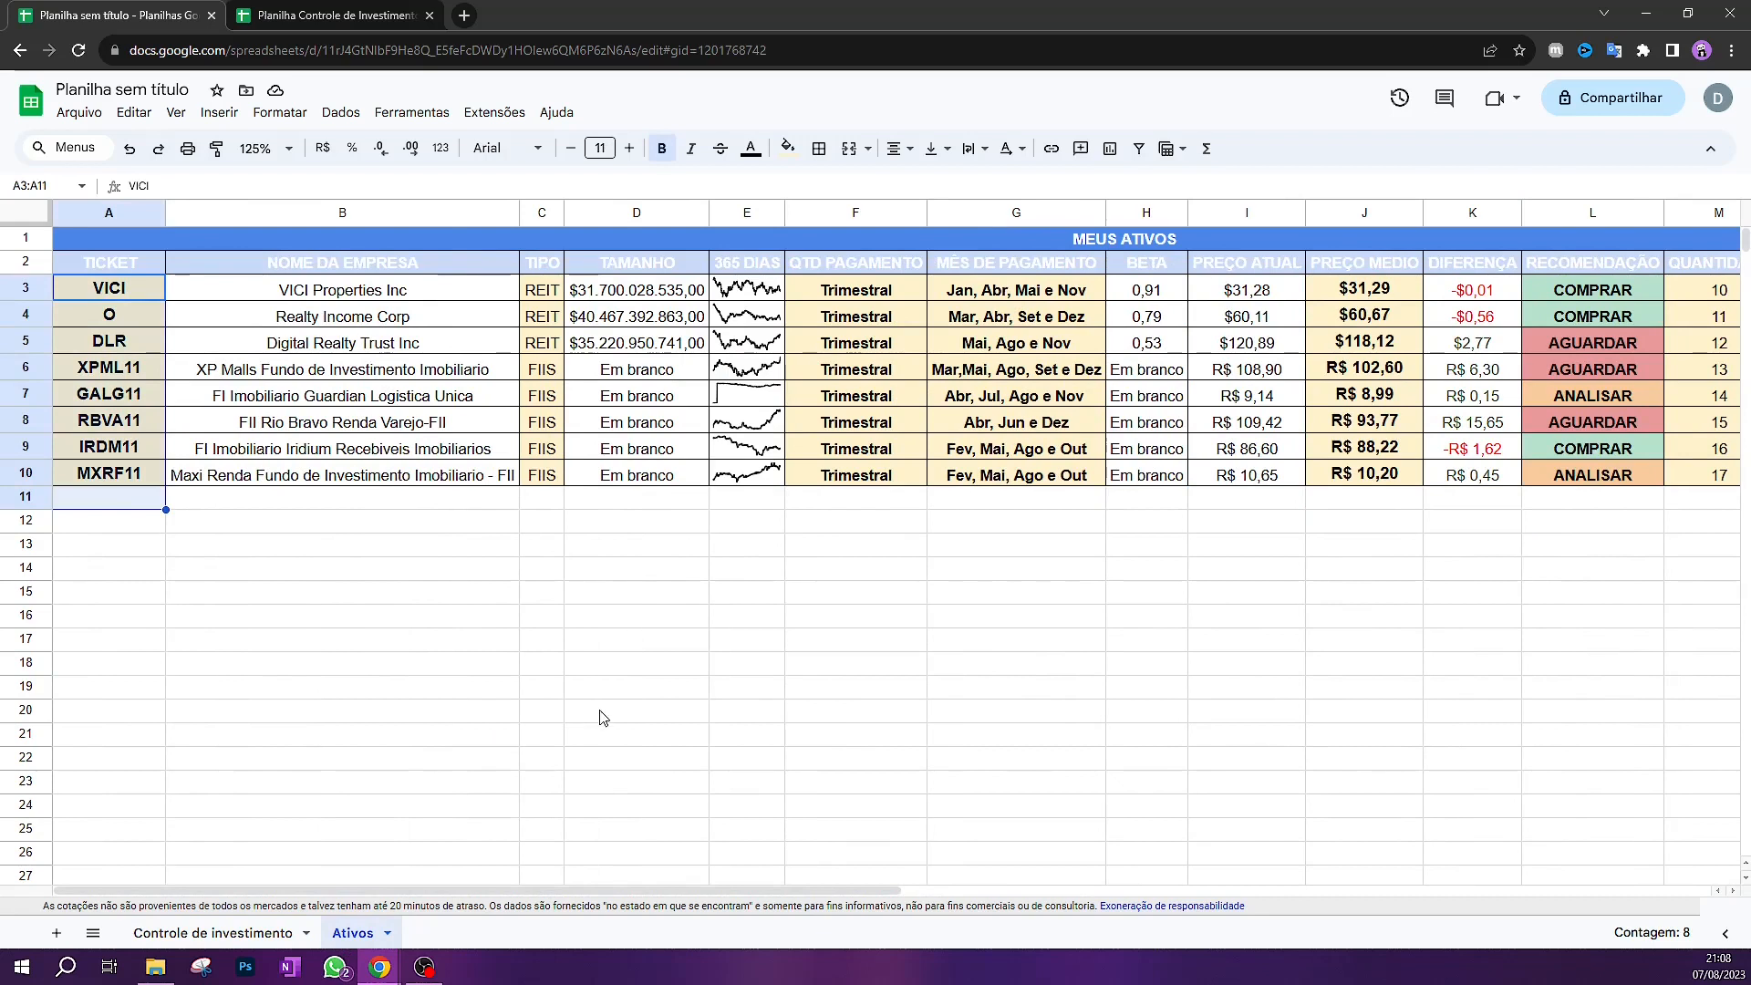
left_click(213, 932)
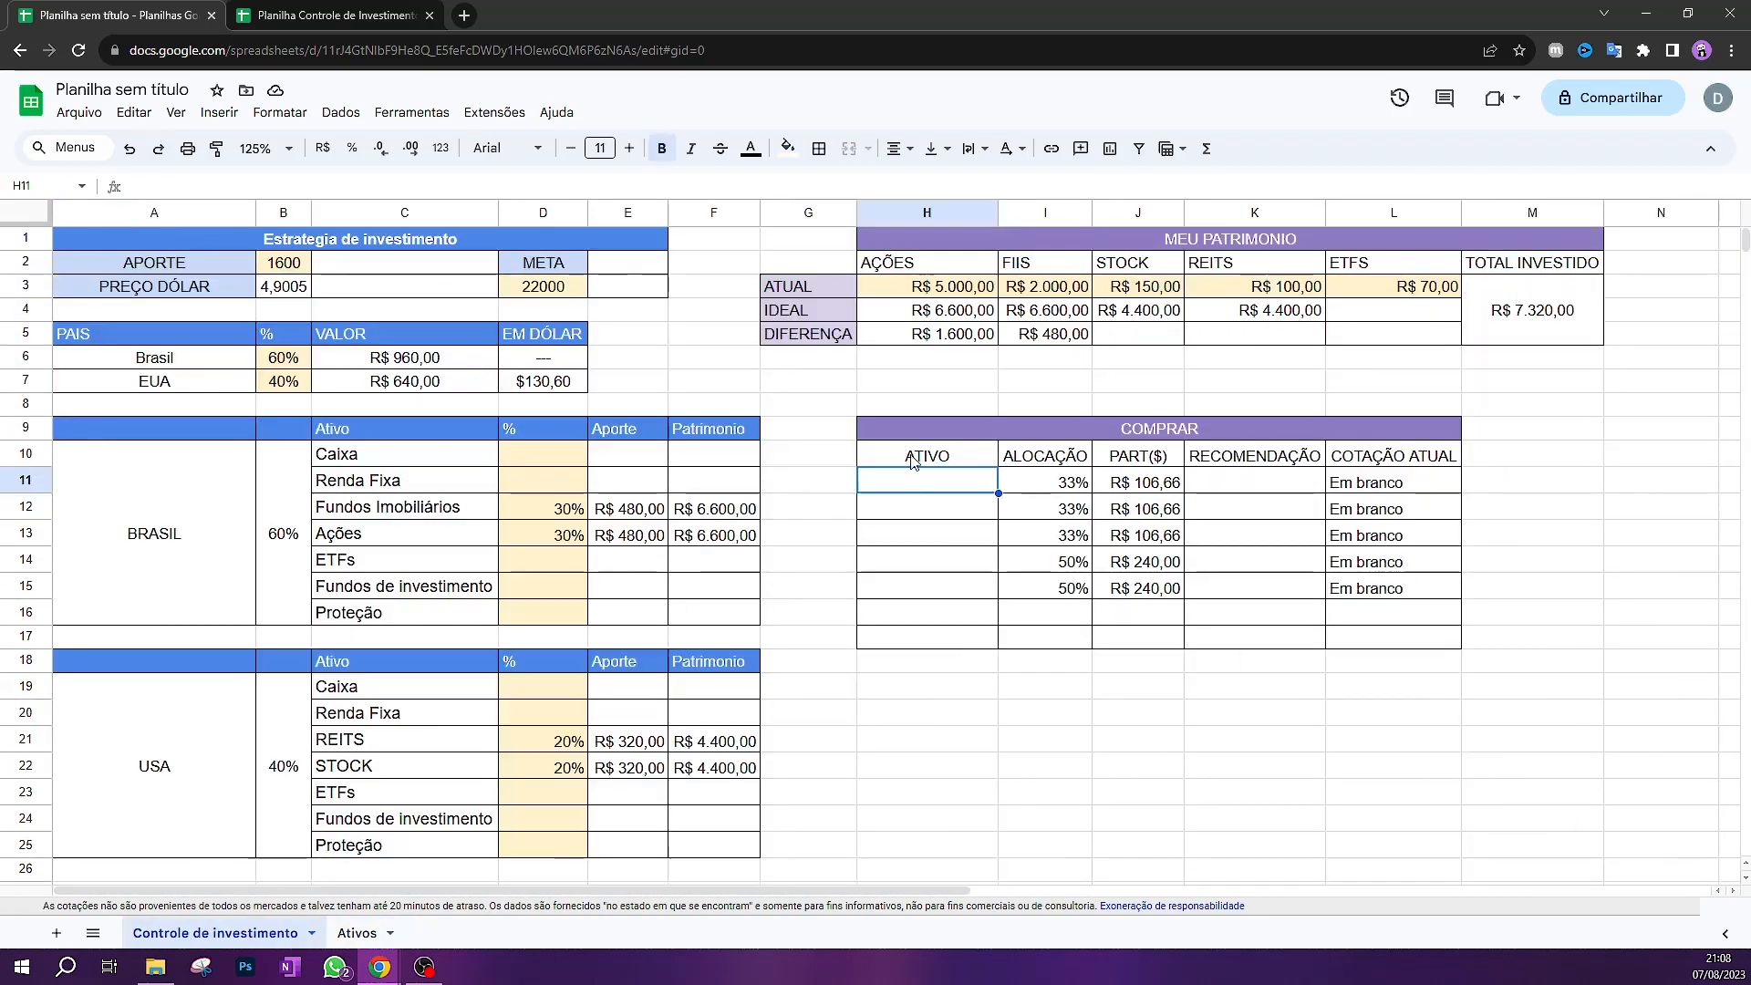
Link H11 to the first ticket of the Ativos sheet with =Ativos!A3, and fill the formula down to H18
left_click(948, 668)
double_click(934, 480)
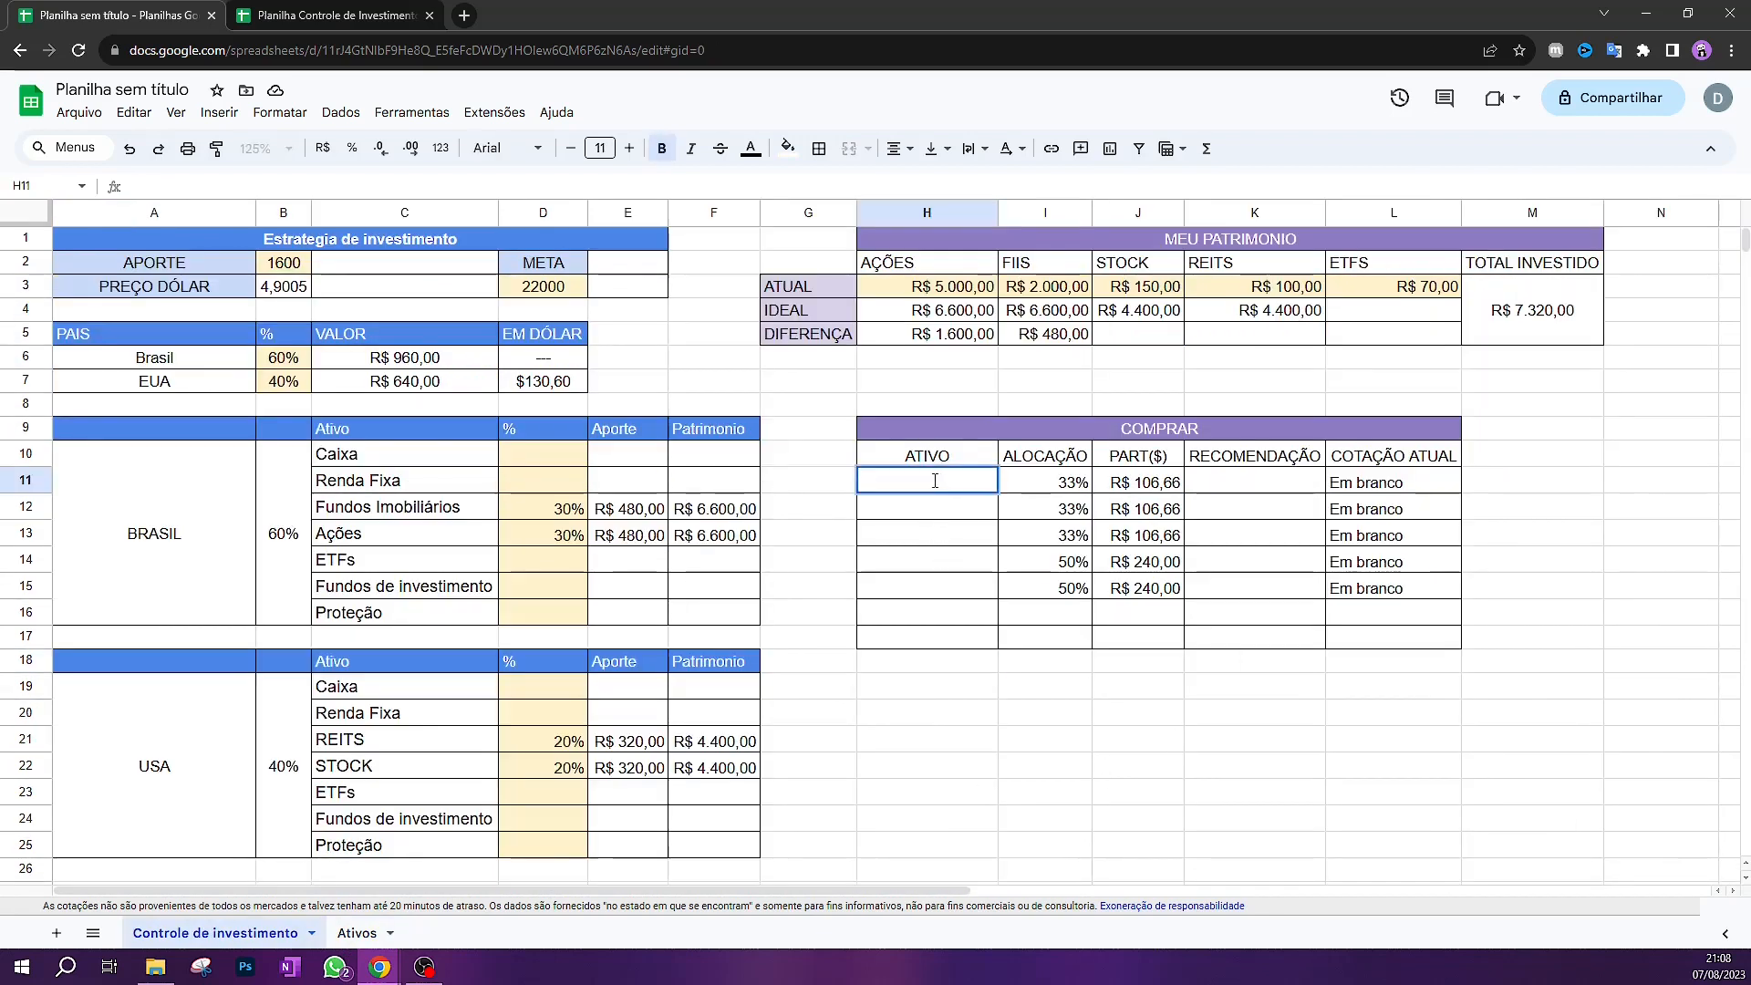
type("=")
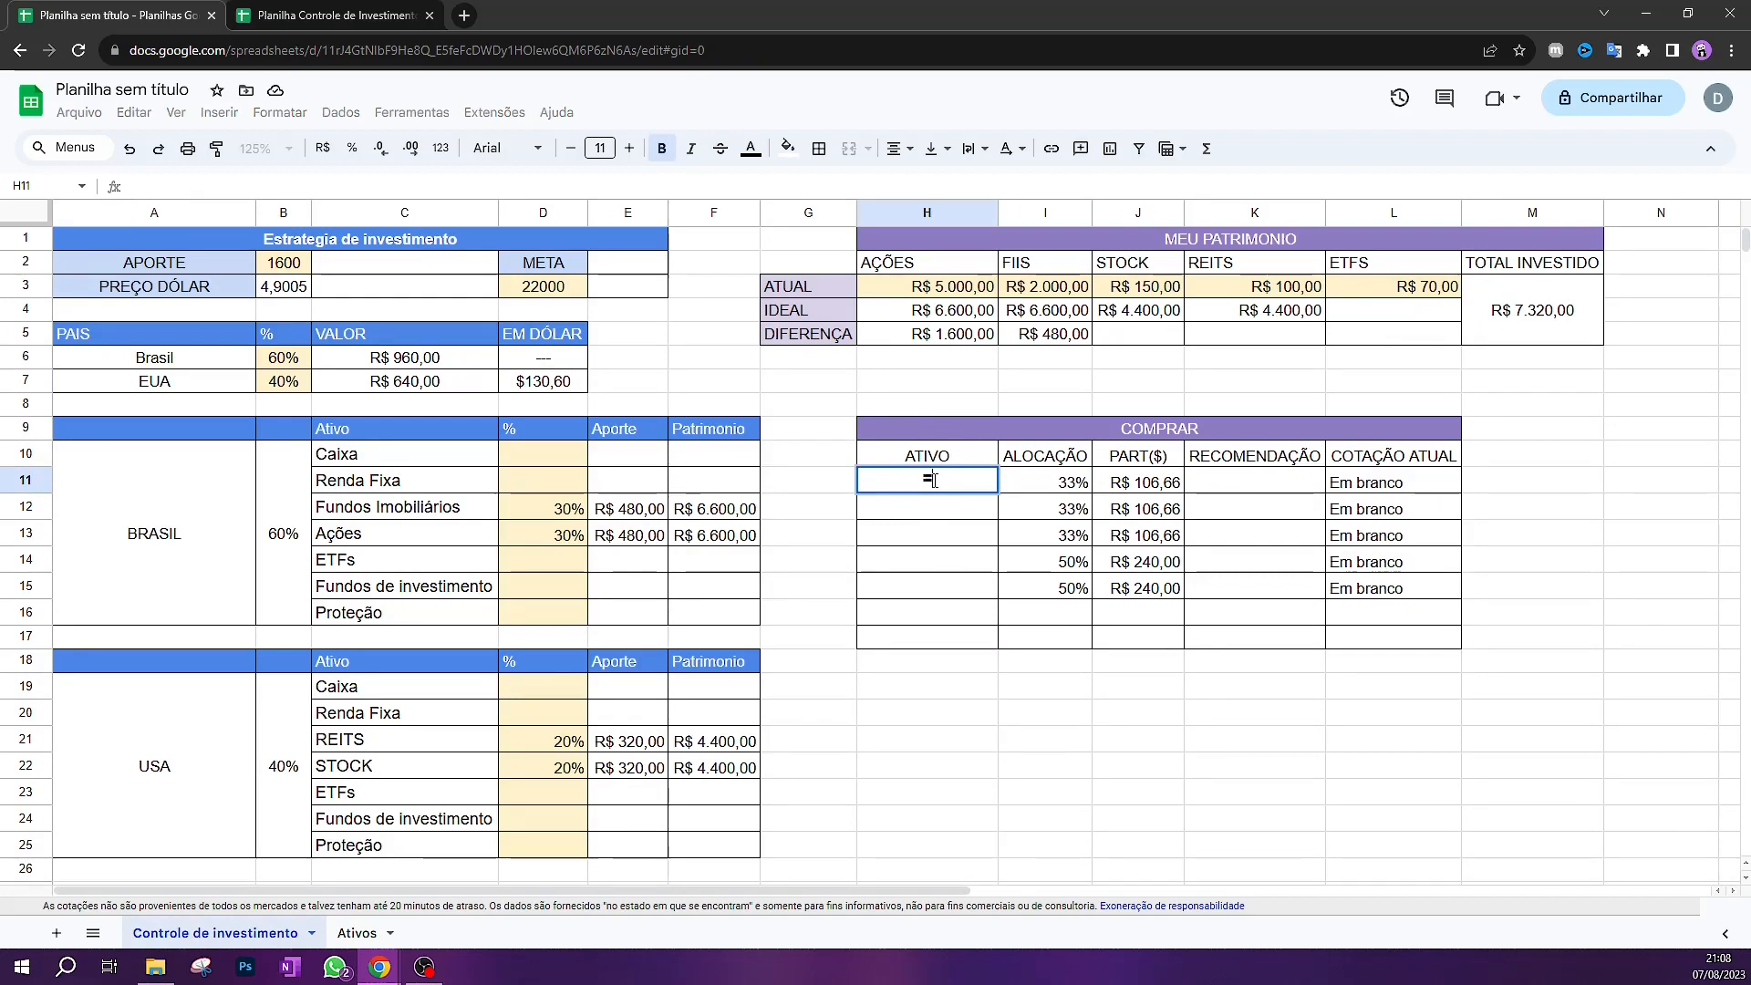
left_click(358, 933)
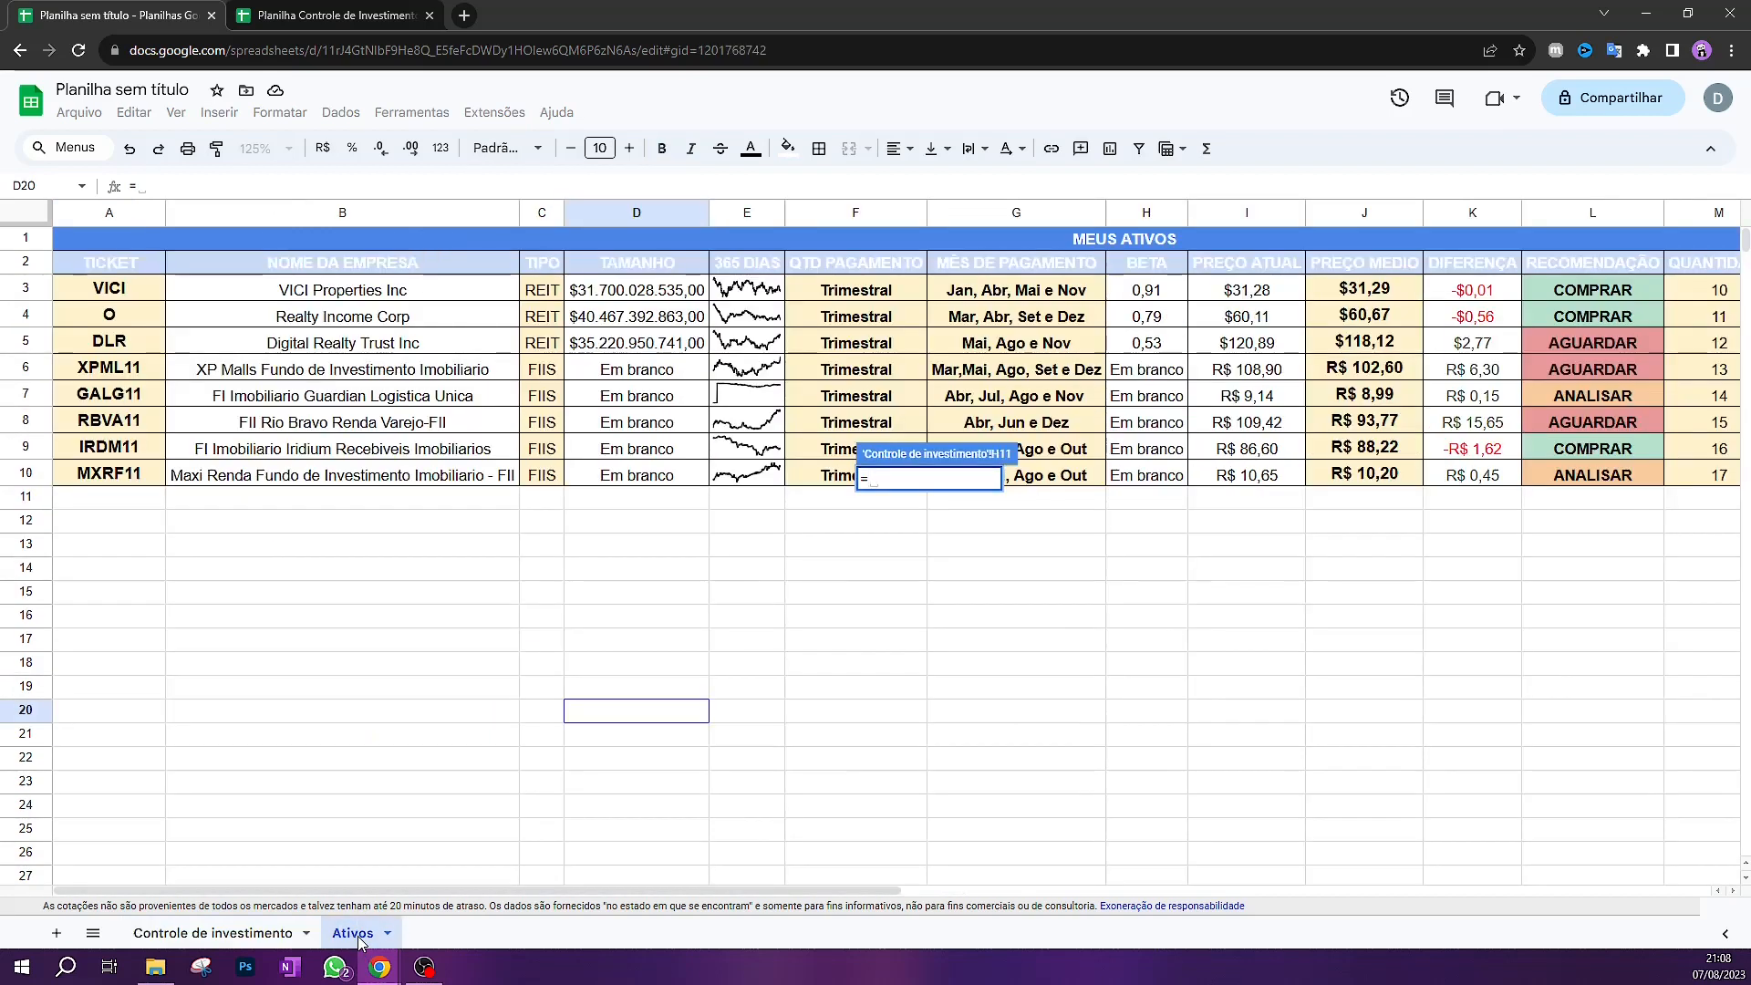
left_click(130, 292)
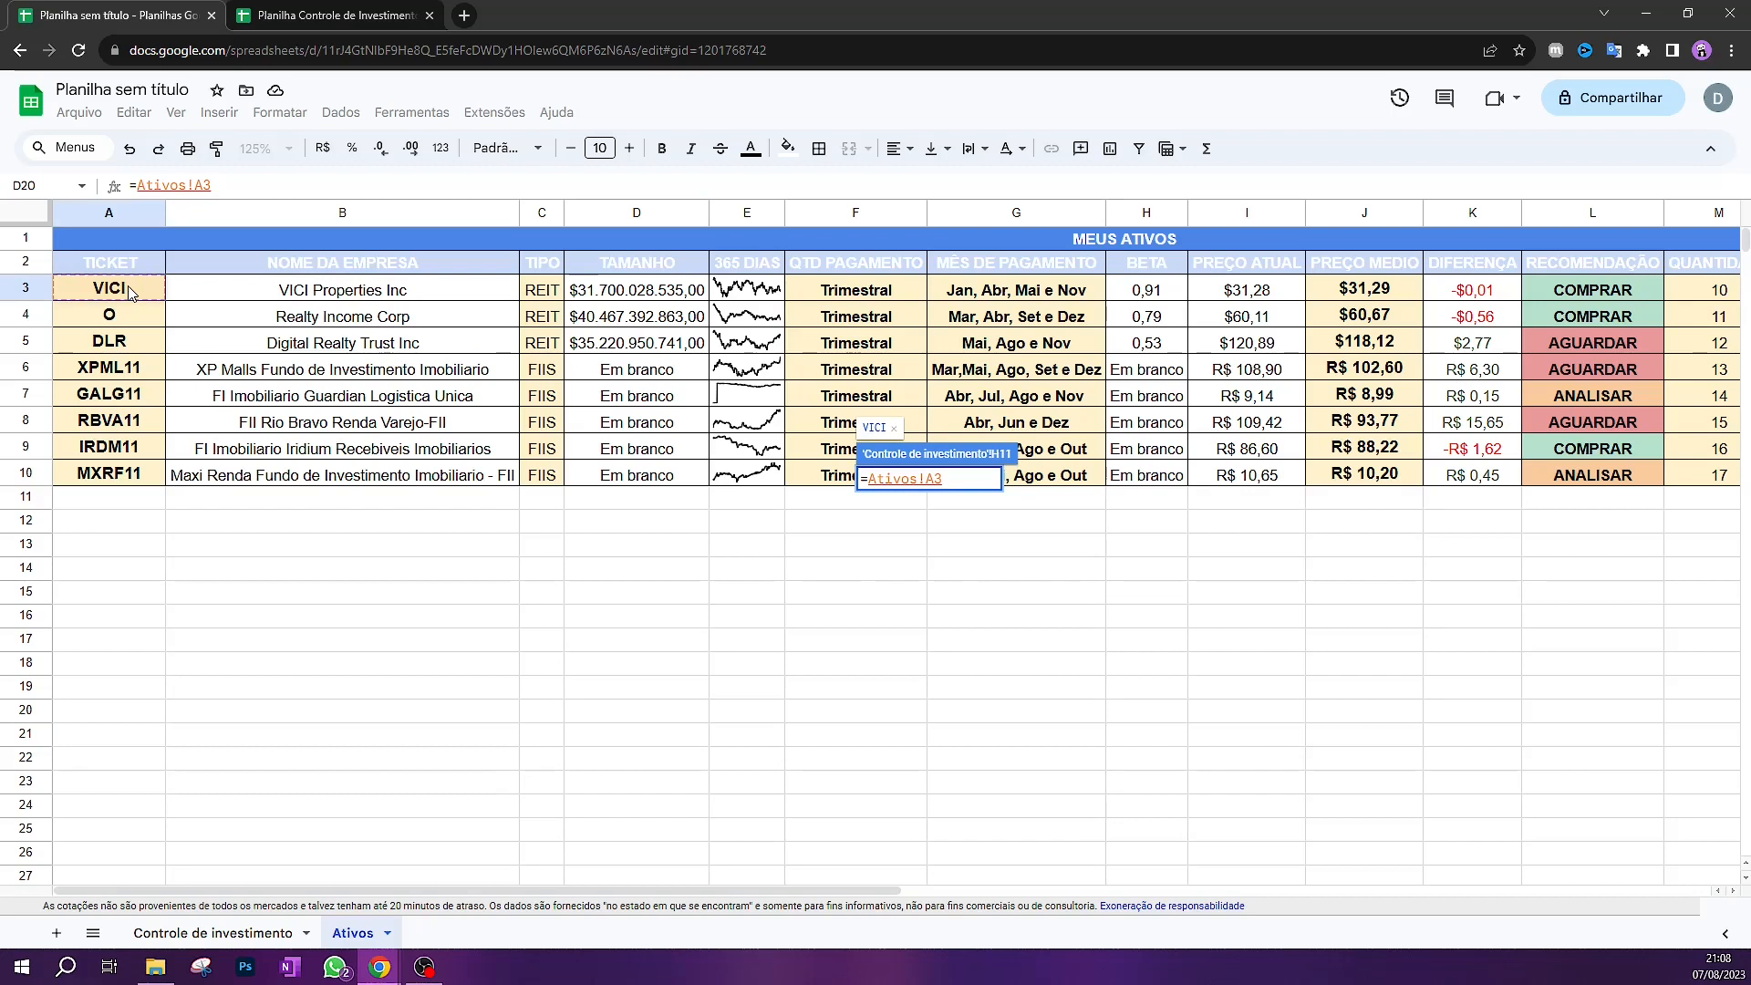
key("Return")
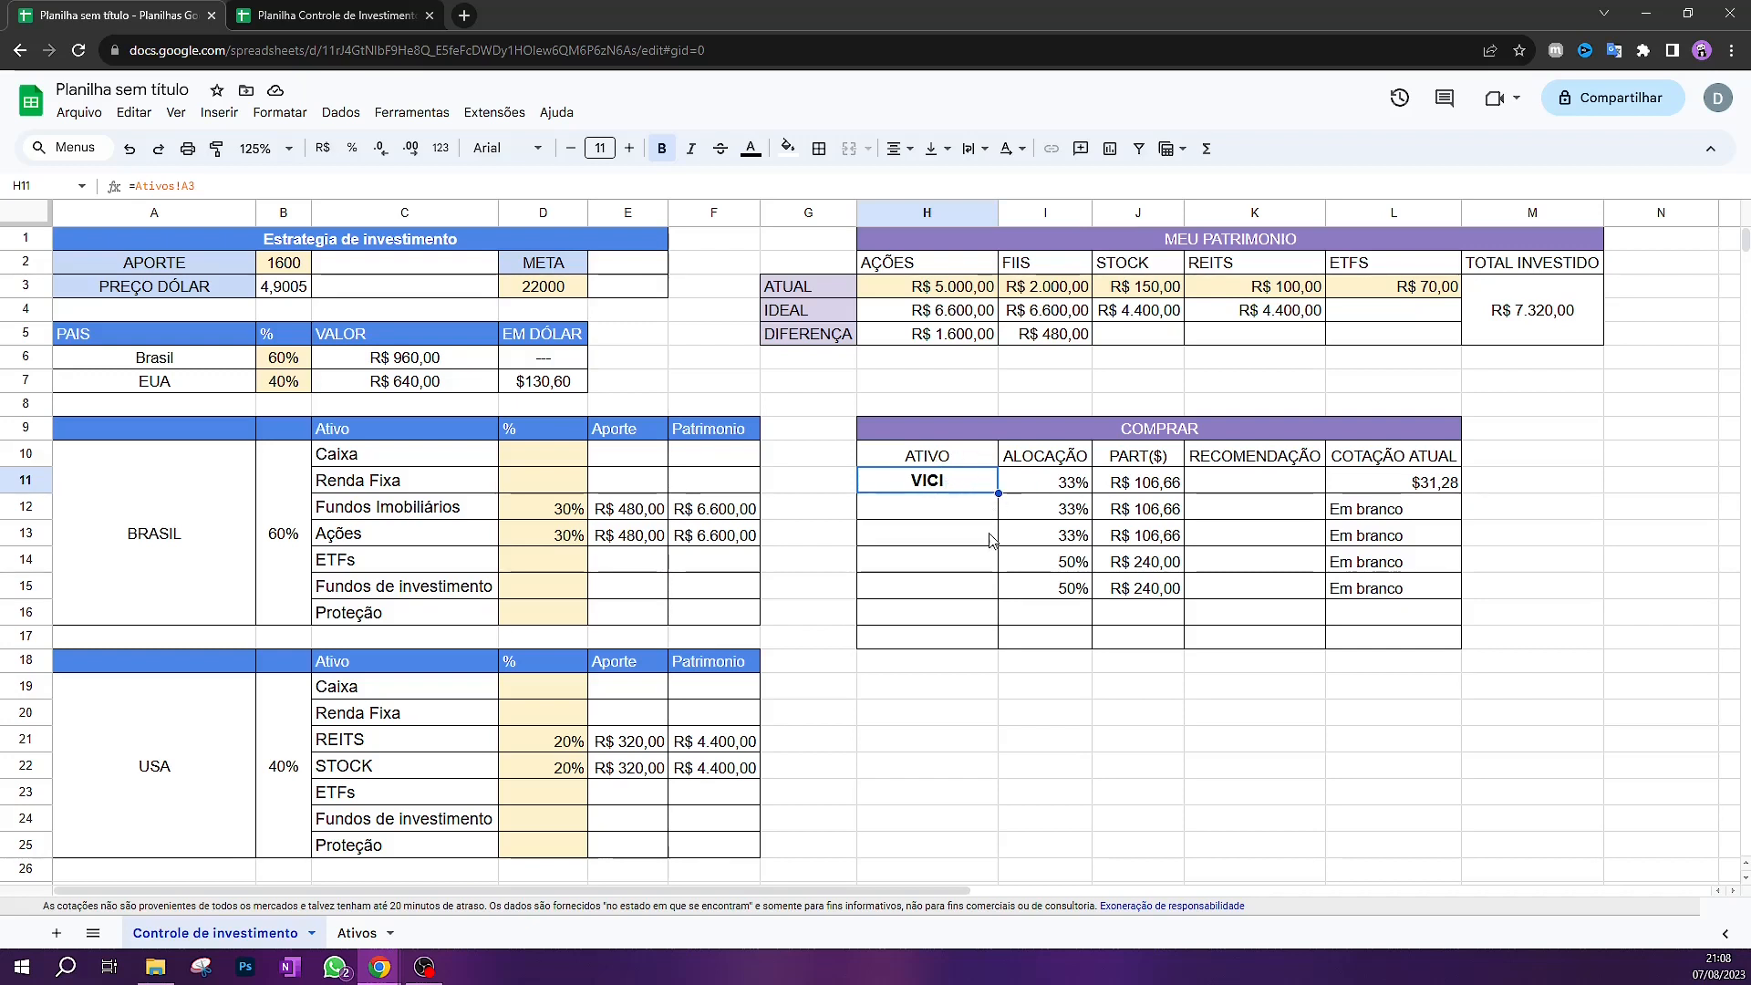
left_click_drag(981, 588, 1000, 670)
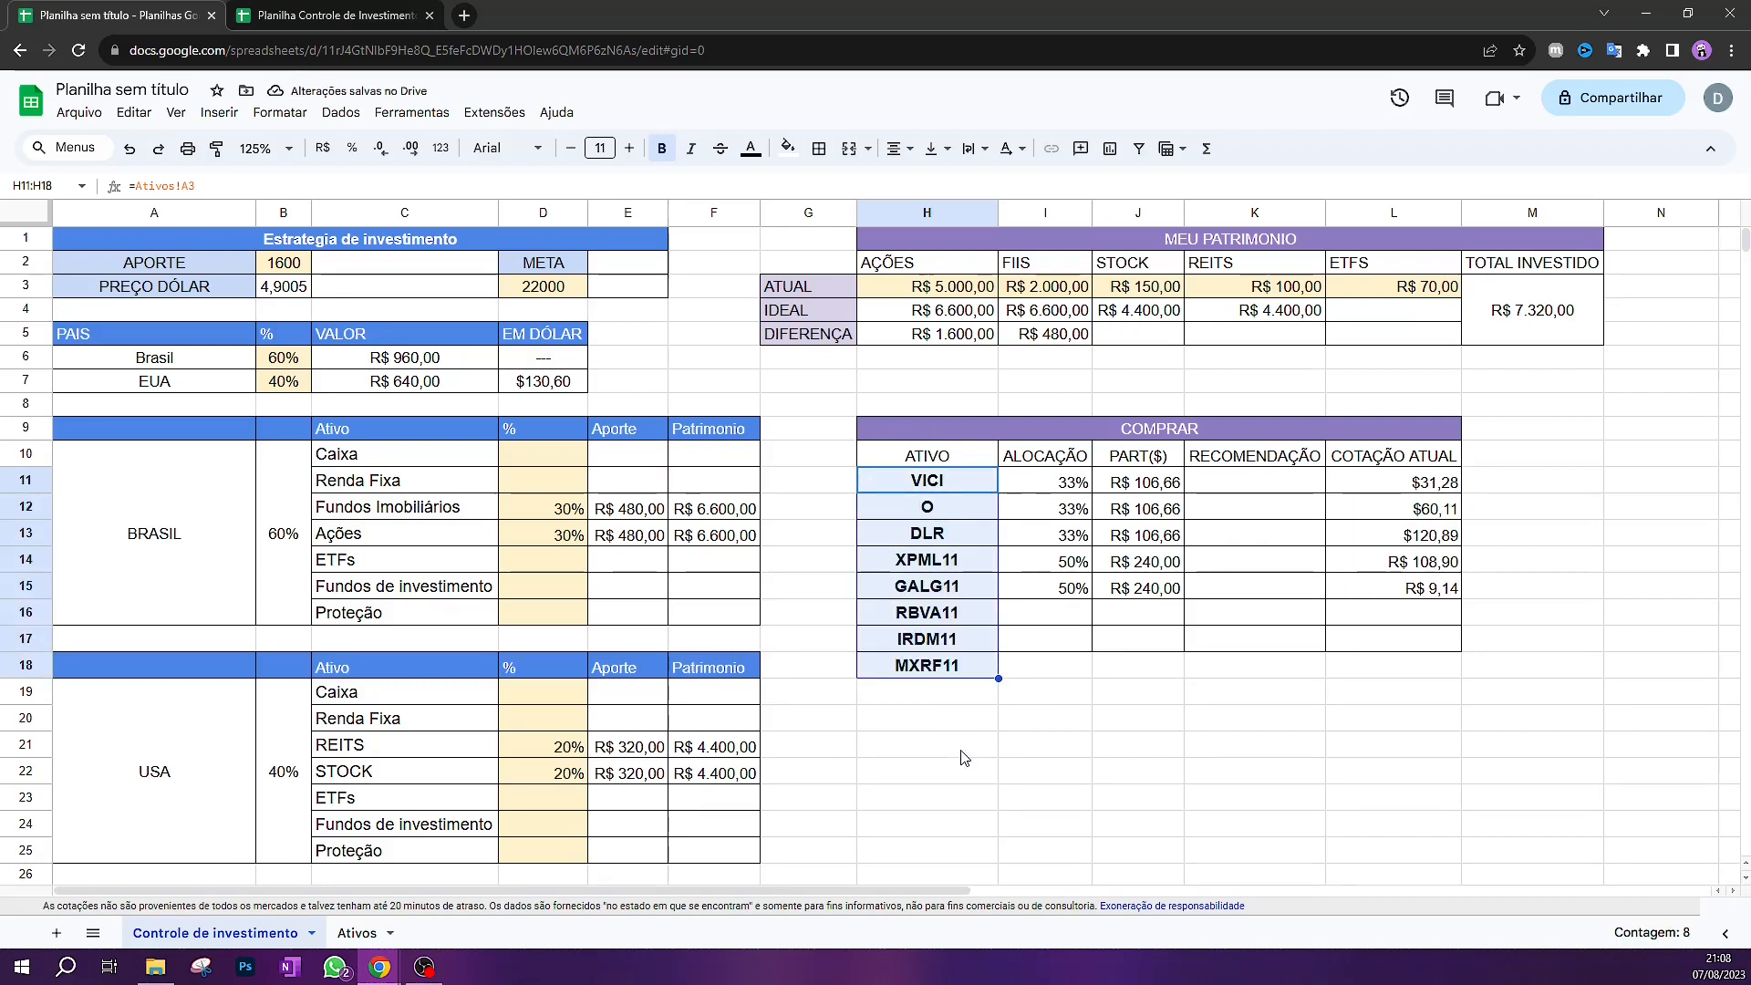
left_click(972, 698)
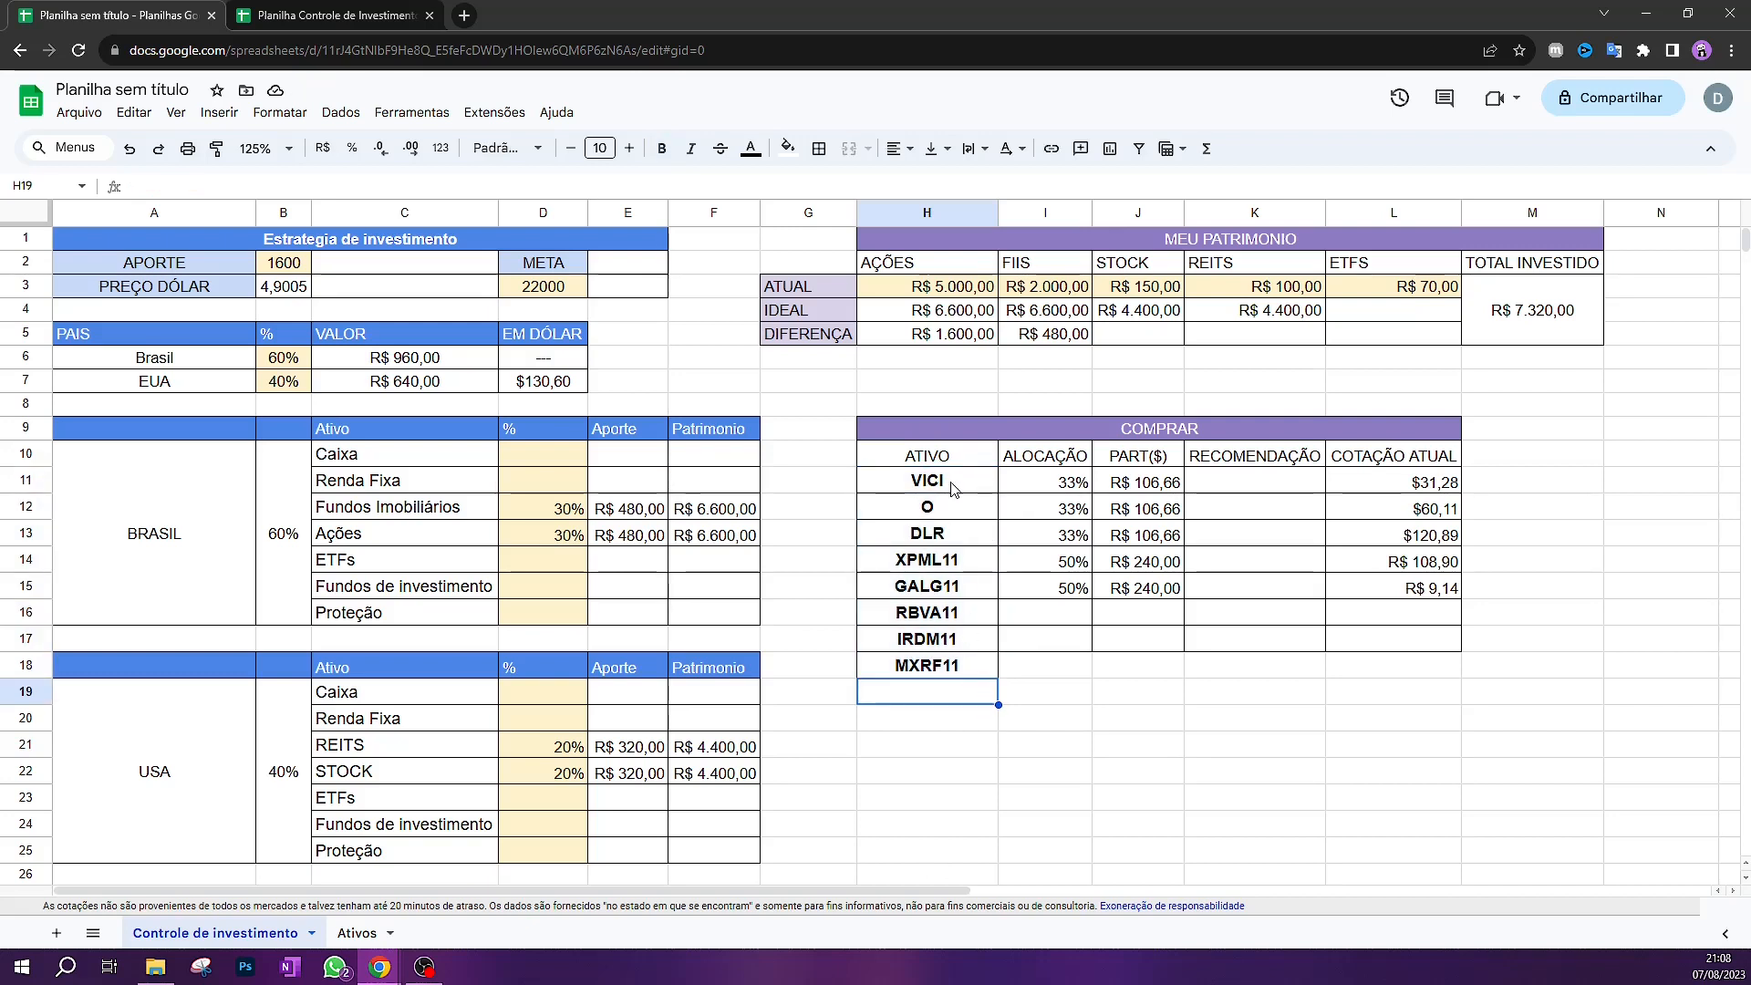
Extend the bordered cells of columns I to L in the COMPRAR table from row 17 down to row 18
key("Down")
key("Down")
key("Right")
key("Up")
key("Up")
key("Up")
key("Up")
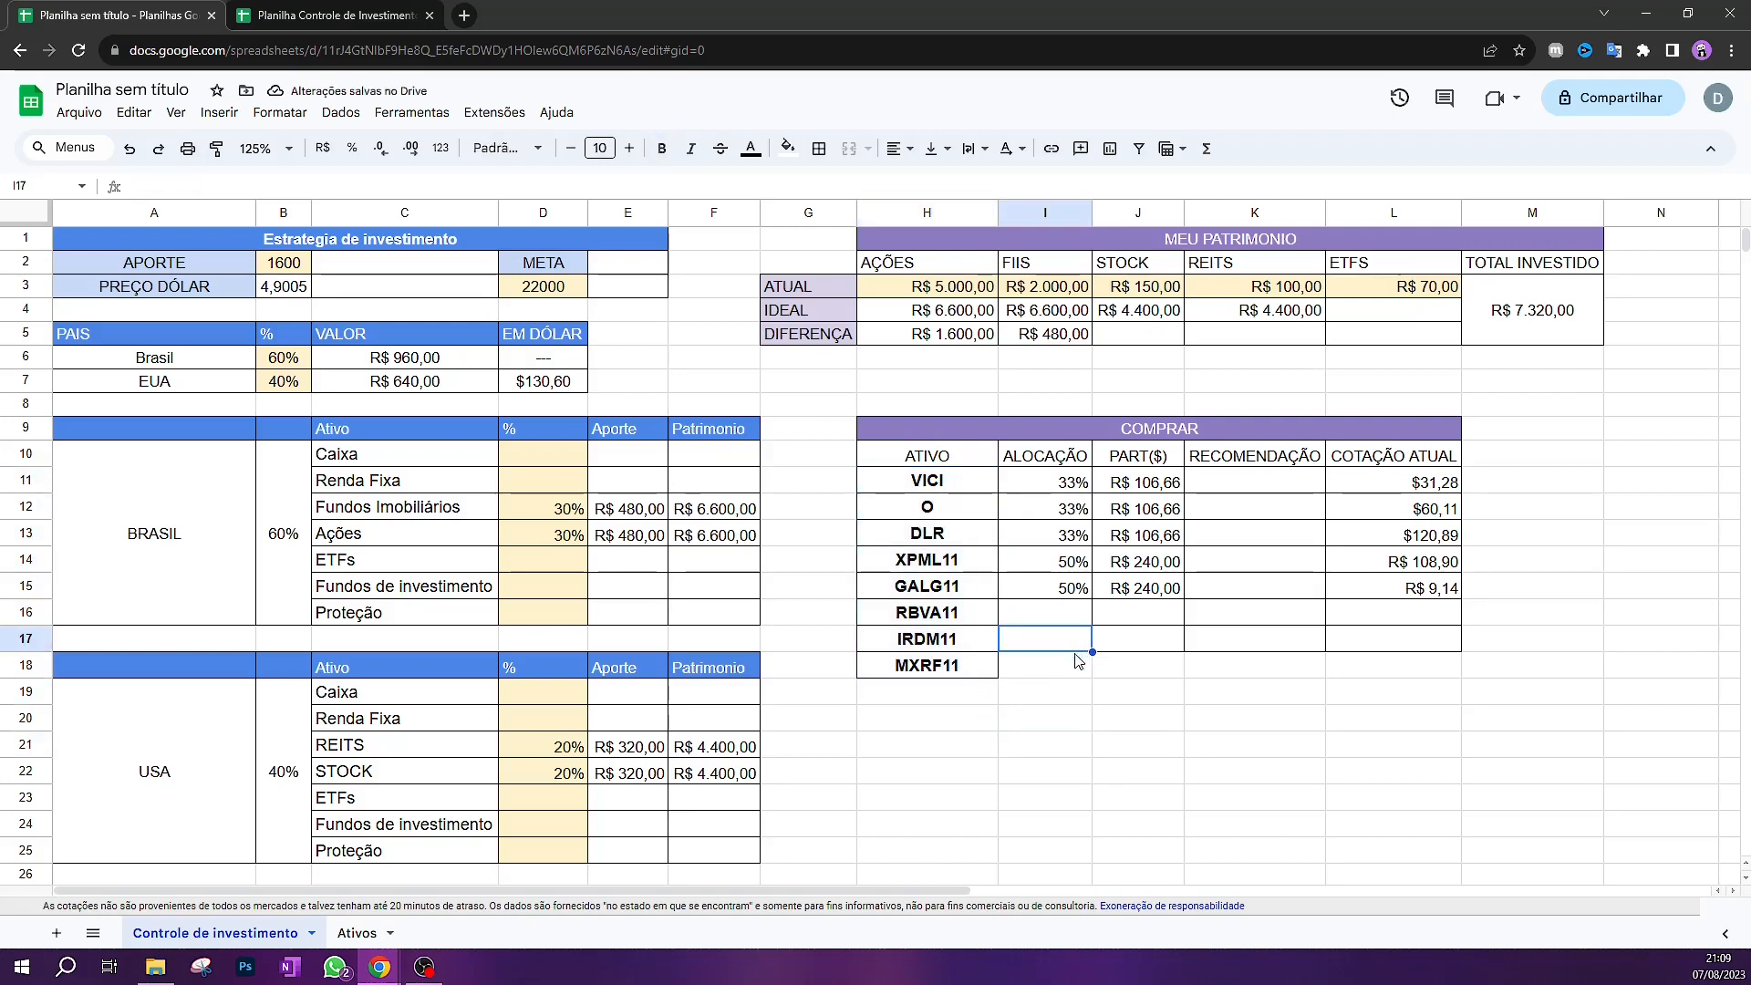
left_click(1181, 649)
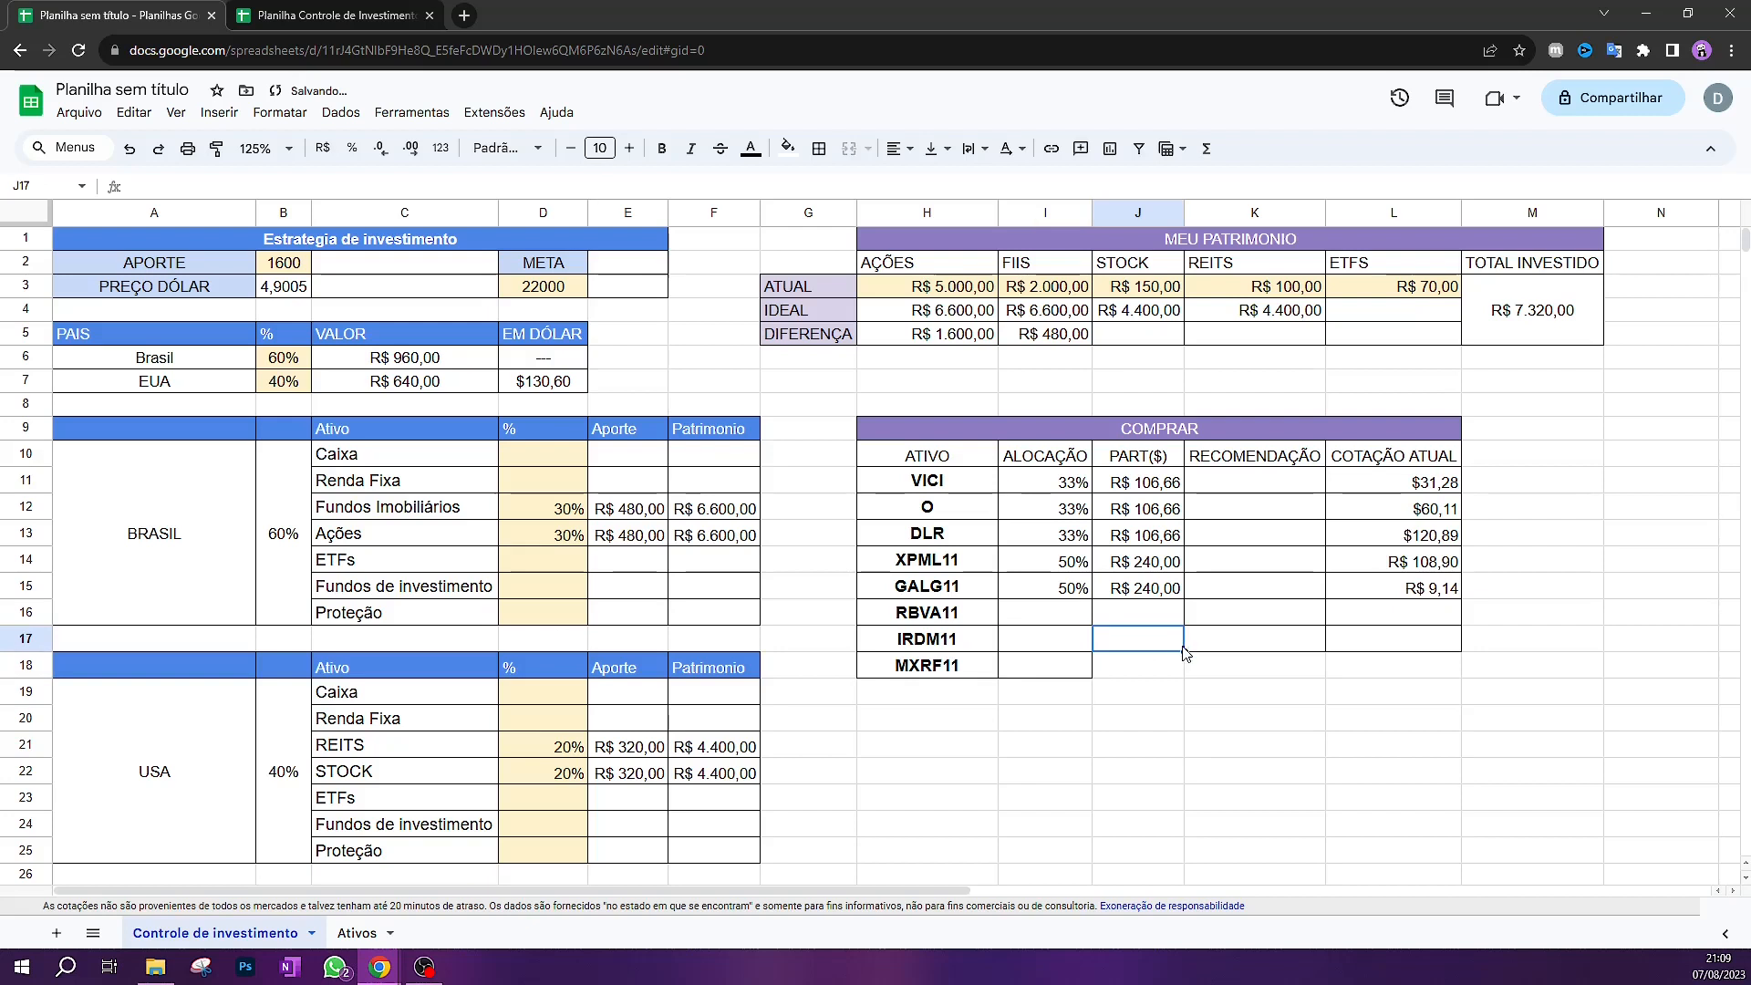
left_click_drag(1186, 651, 1254, 666)
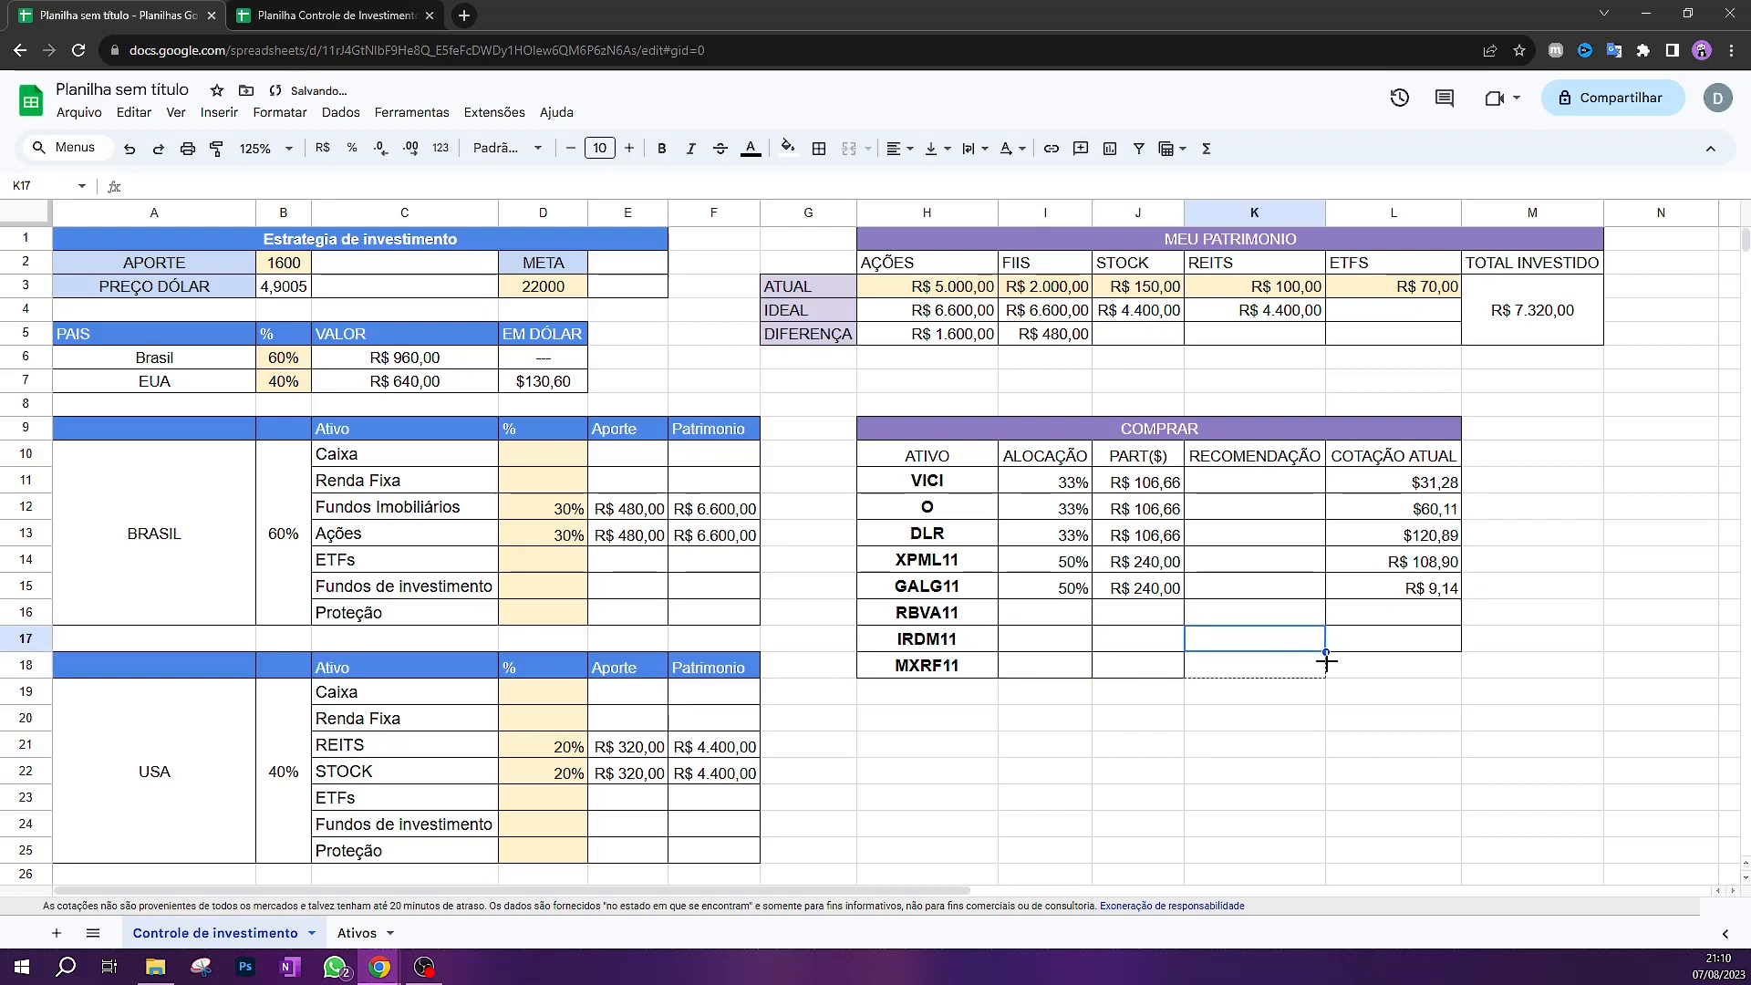
left_click(1427, 644)
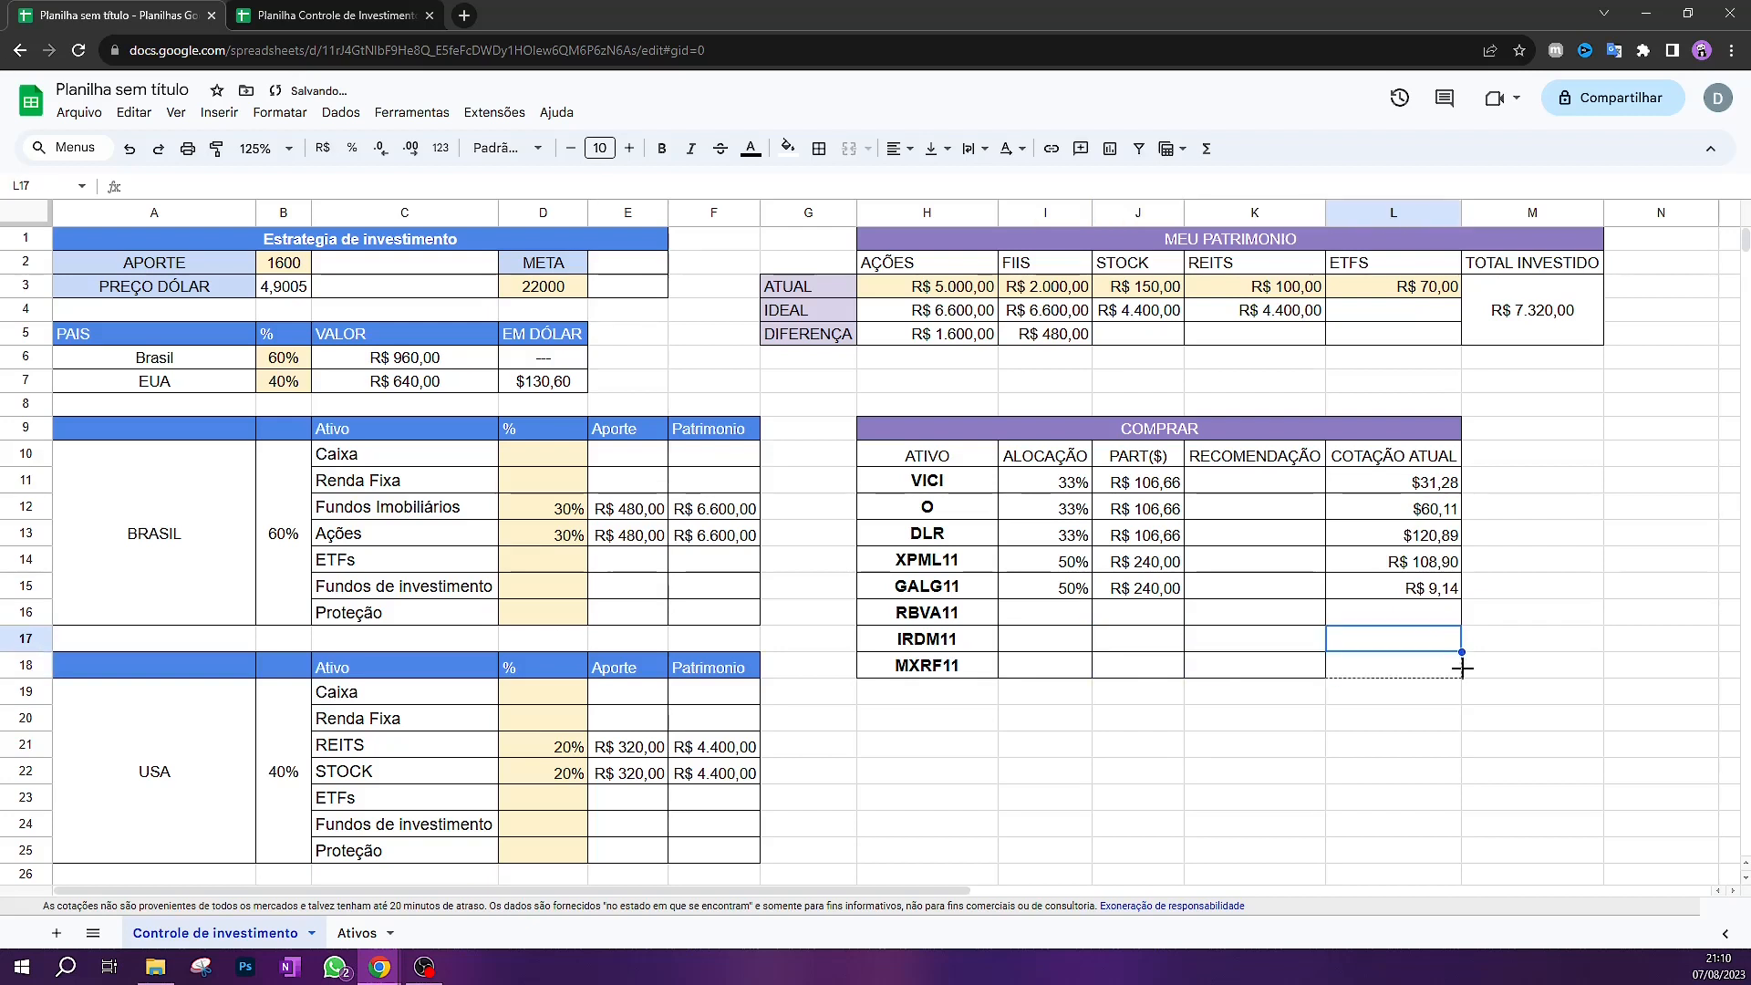
left_click(1331, 744)
Examine the ALOCAÇÃO cells I11:I18, down to those of RBVA11, IRDM11 and MXRF11
left_click_drag(1057, 486, 1049, 663)
left_click(1048, 721)
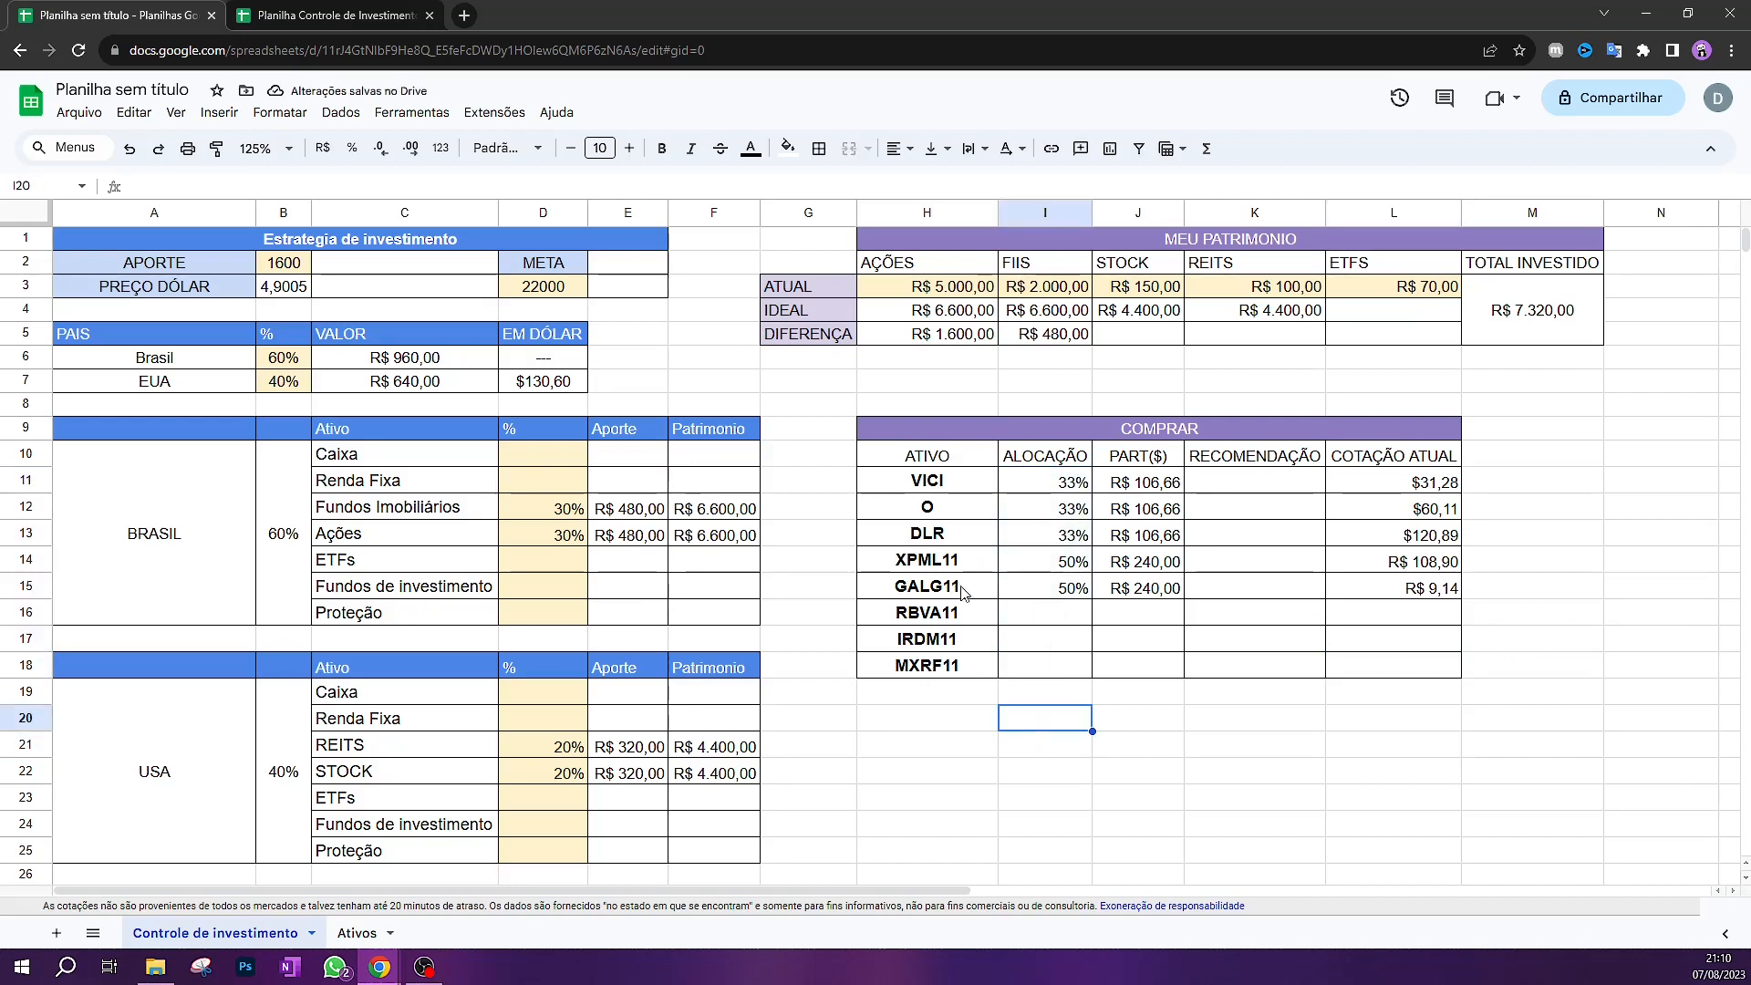
left_click(1035, 615)
key("Down")
key("Down")
key("Return")
double_click(1056, 621)
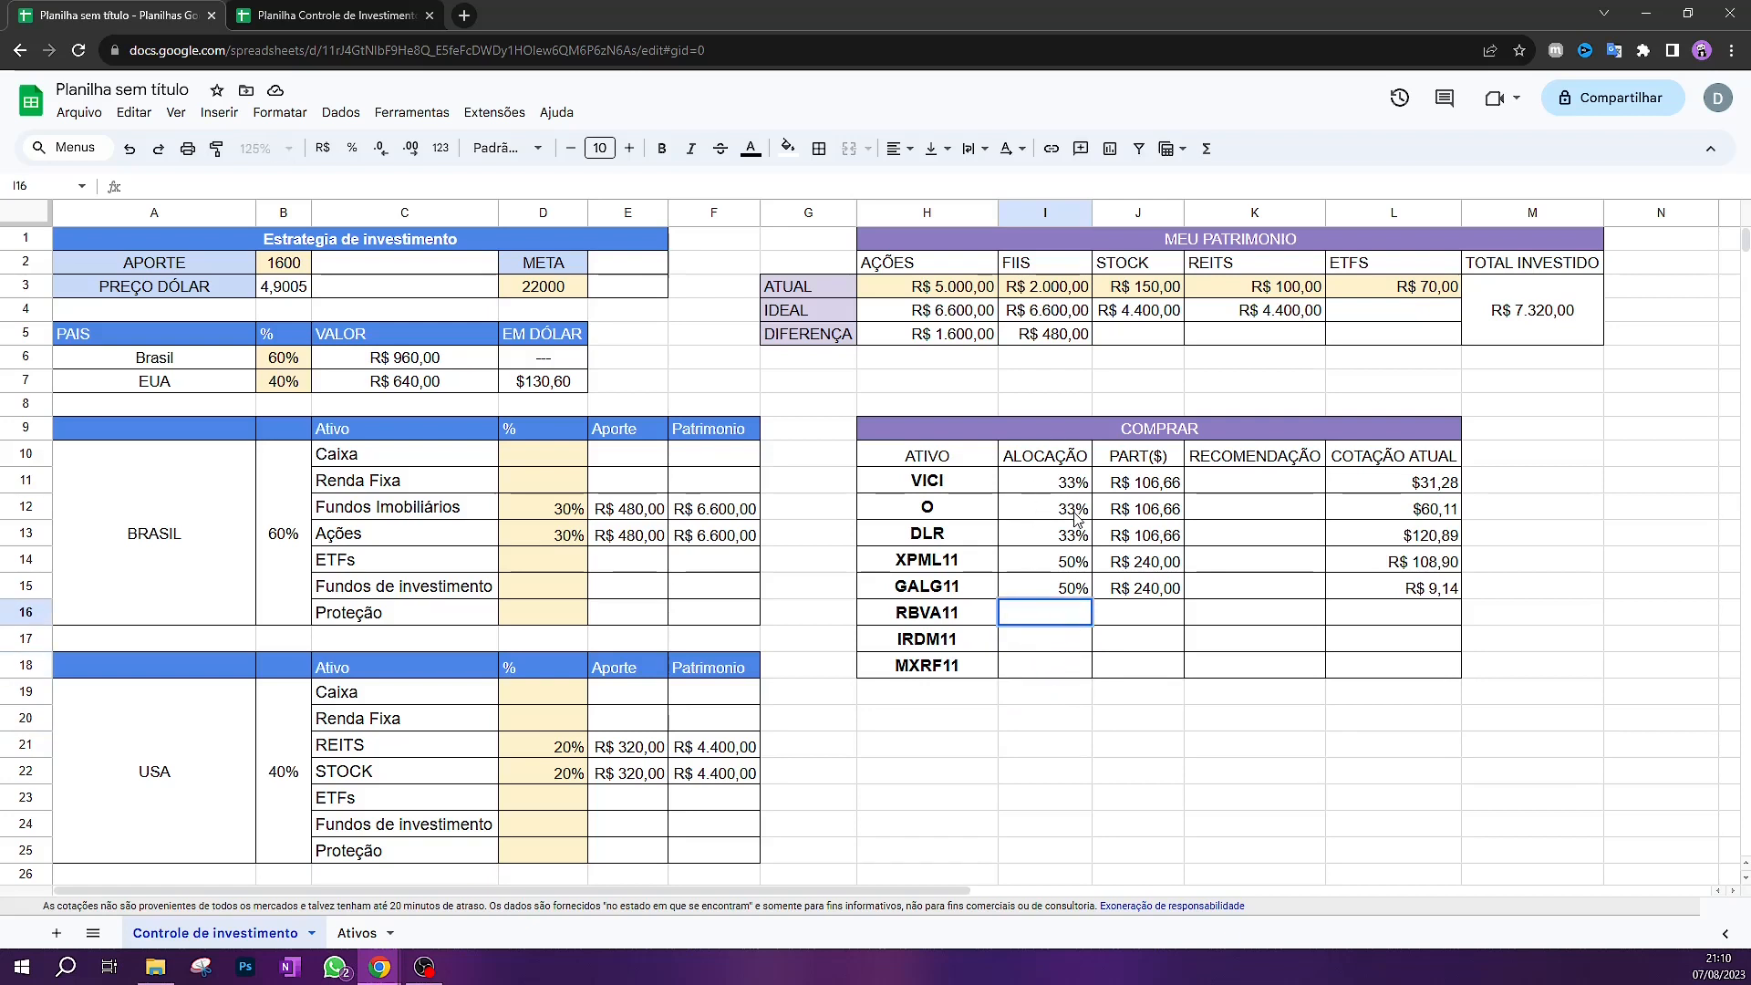
key("Return")
key("Down")
key("Return")
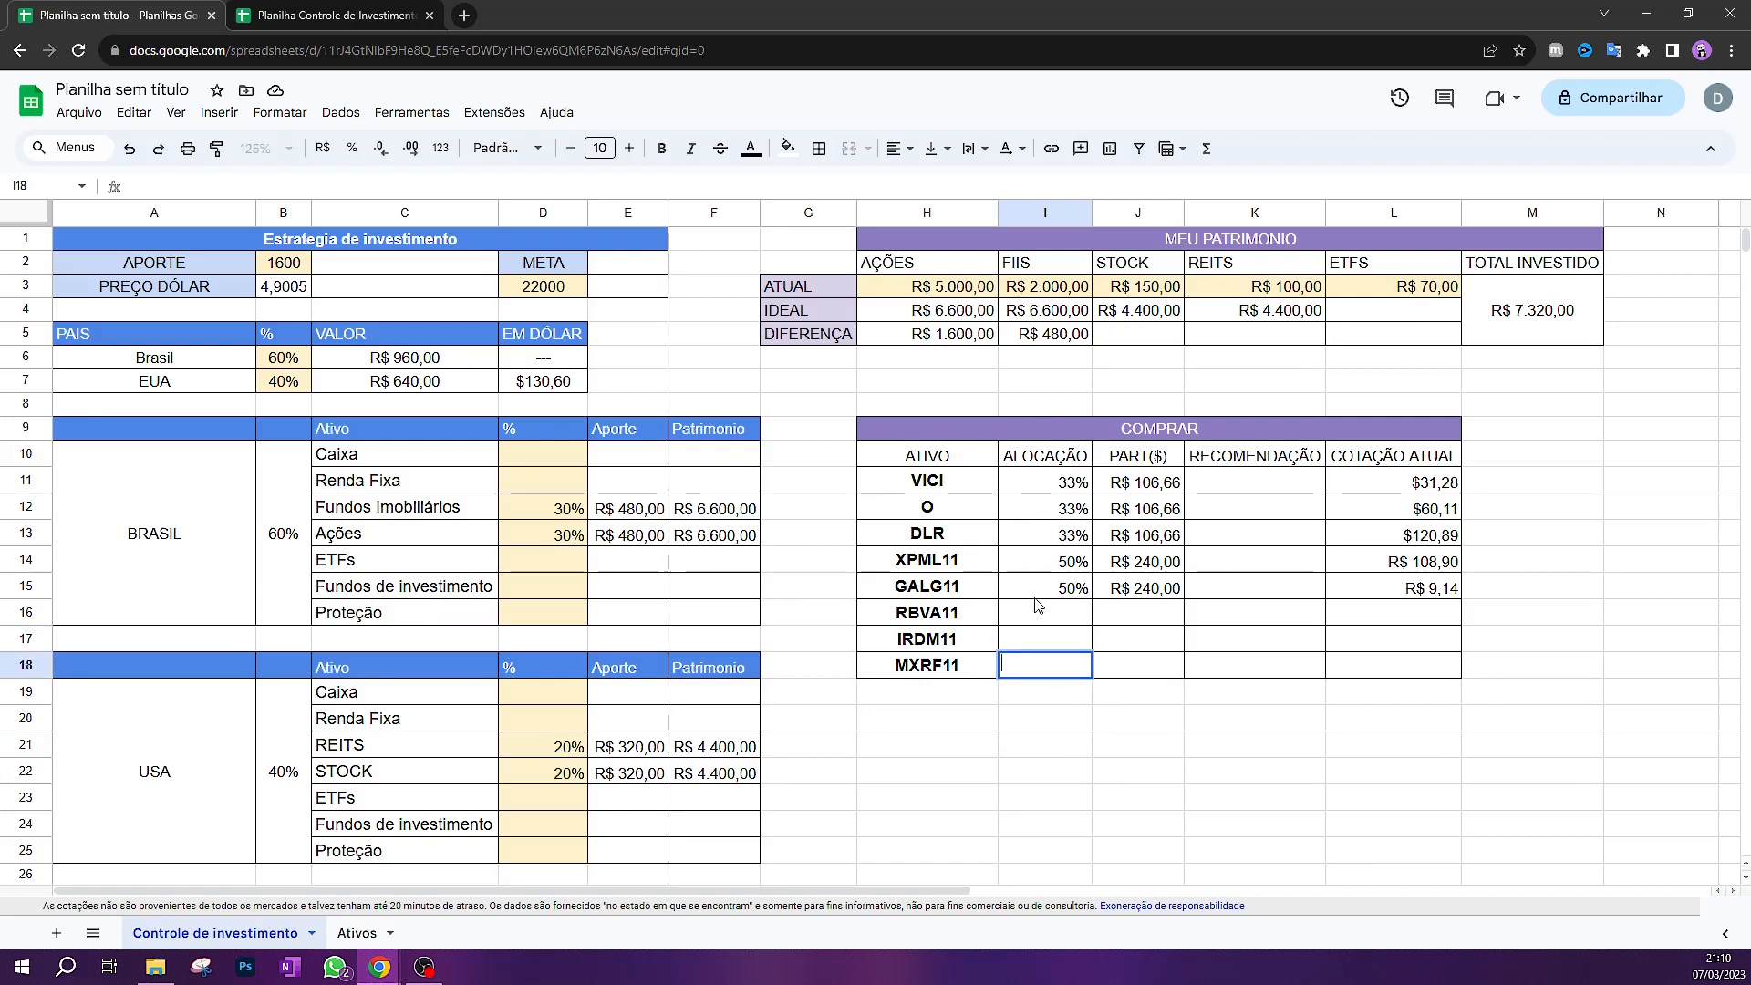
key("Escape")
Clear the allocations of XPML11 and GALG11 in I14:I15
left_click_drag(1072, 570, 1089, 593)
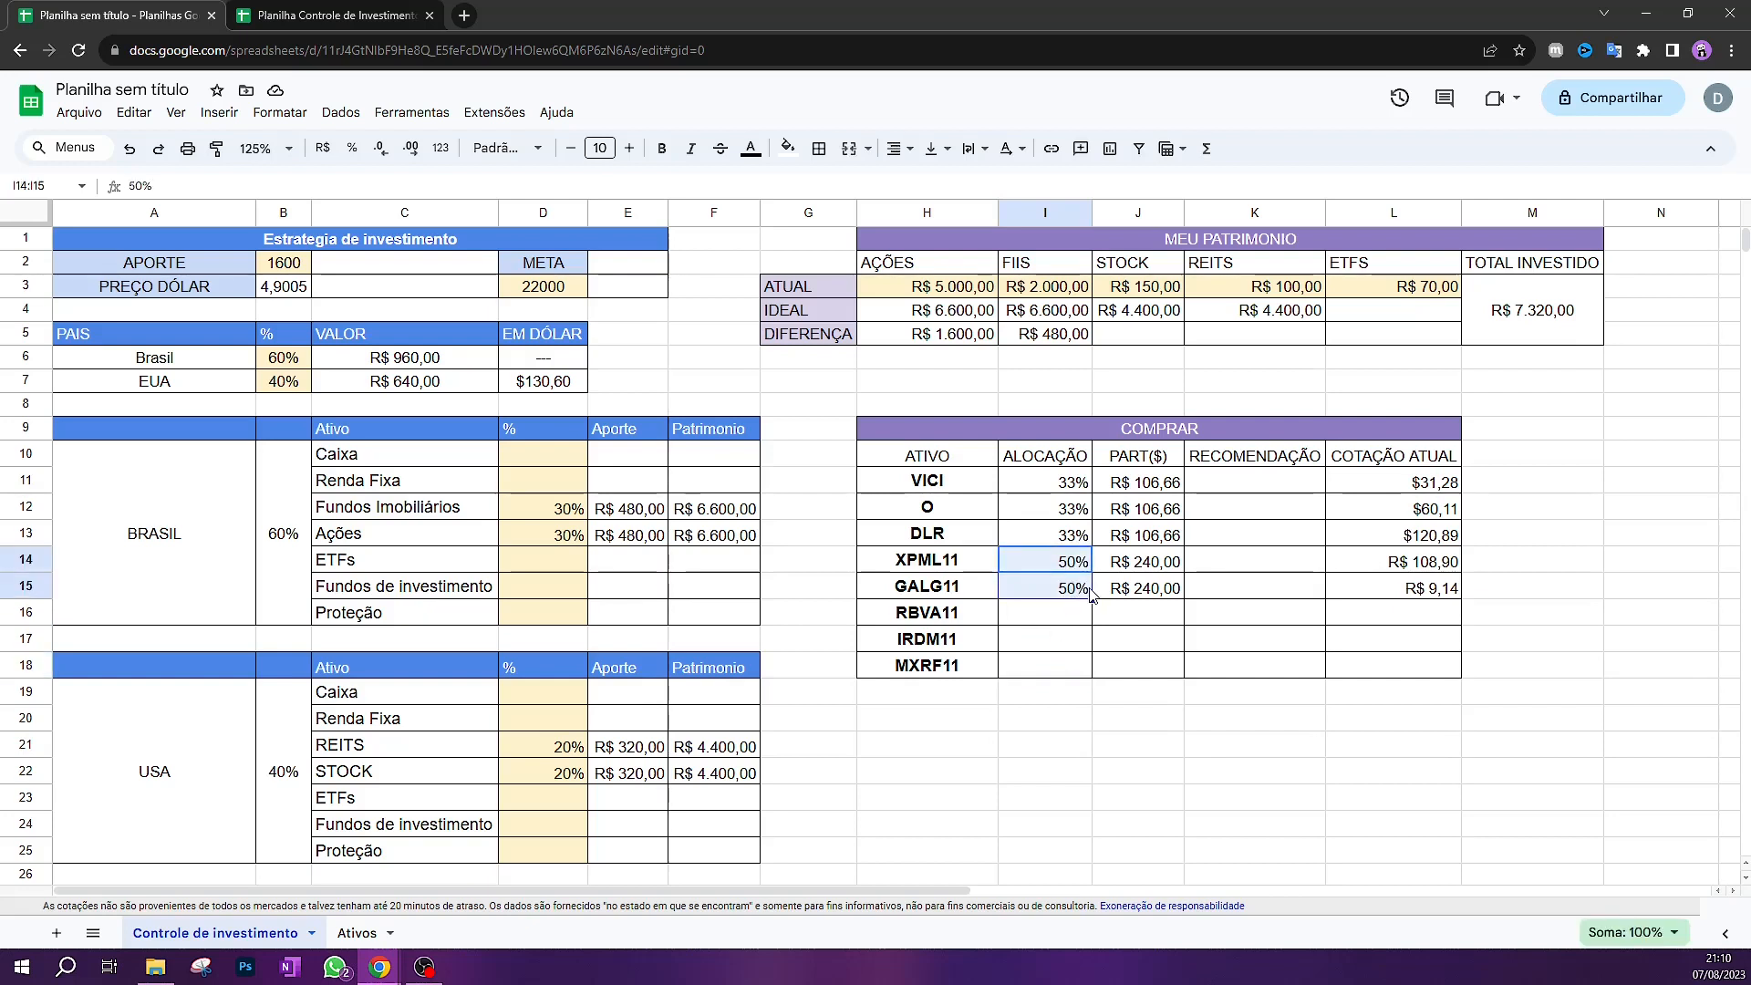
key("Delete")
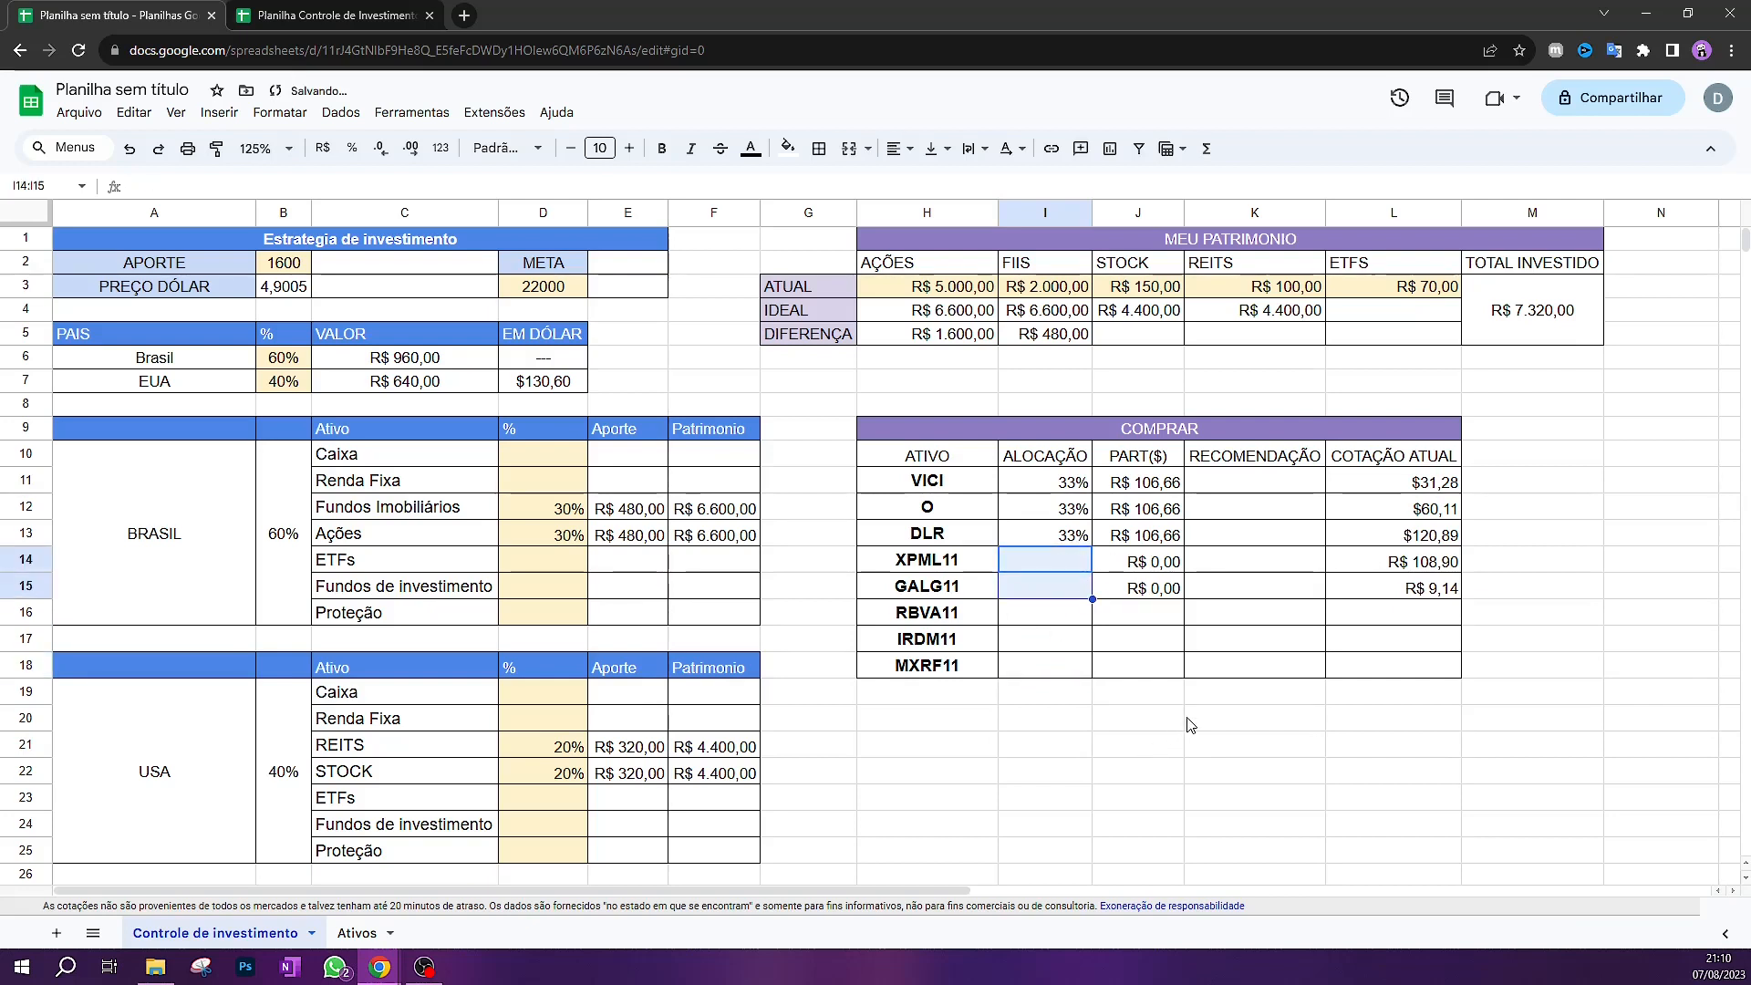
Divide 100 by 5 in Calculator to find the equal share for the five assets in H14:H18, and close it
key("XF86Calculator")
left_click_drag(1031, 153, 1260, 141)
left_click_drag(939, 561, 950, 672)
left_click(468, 966)
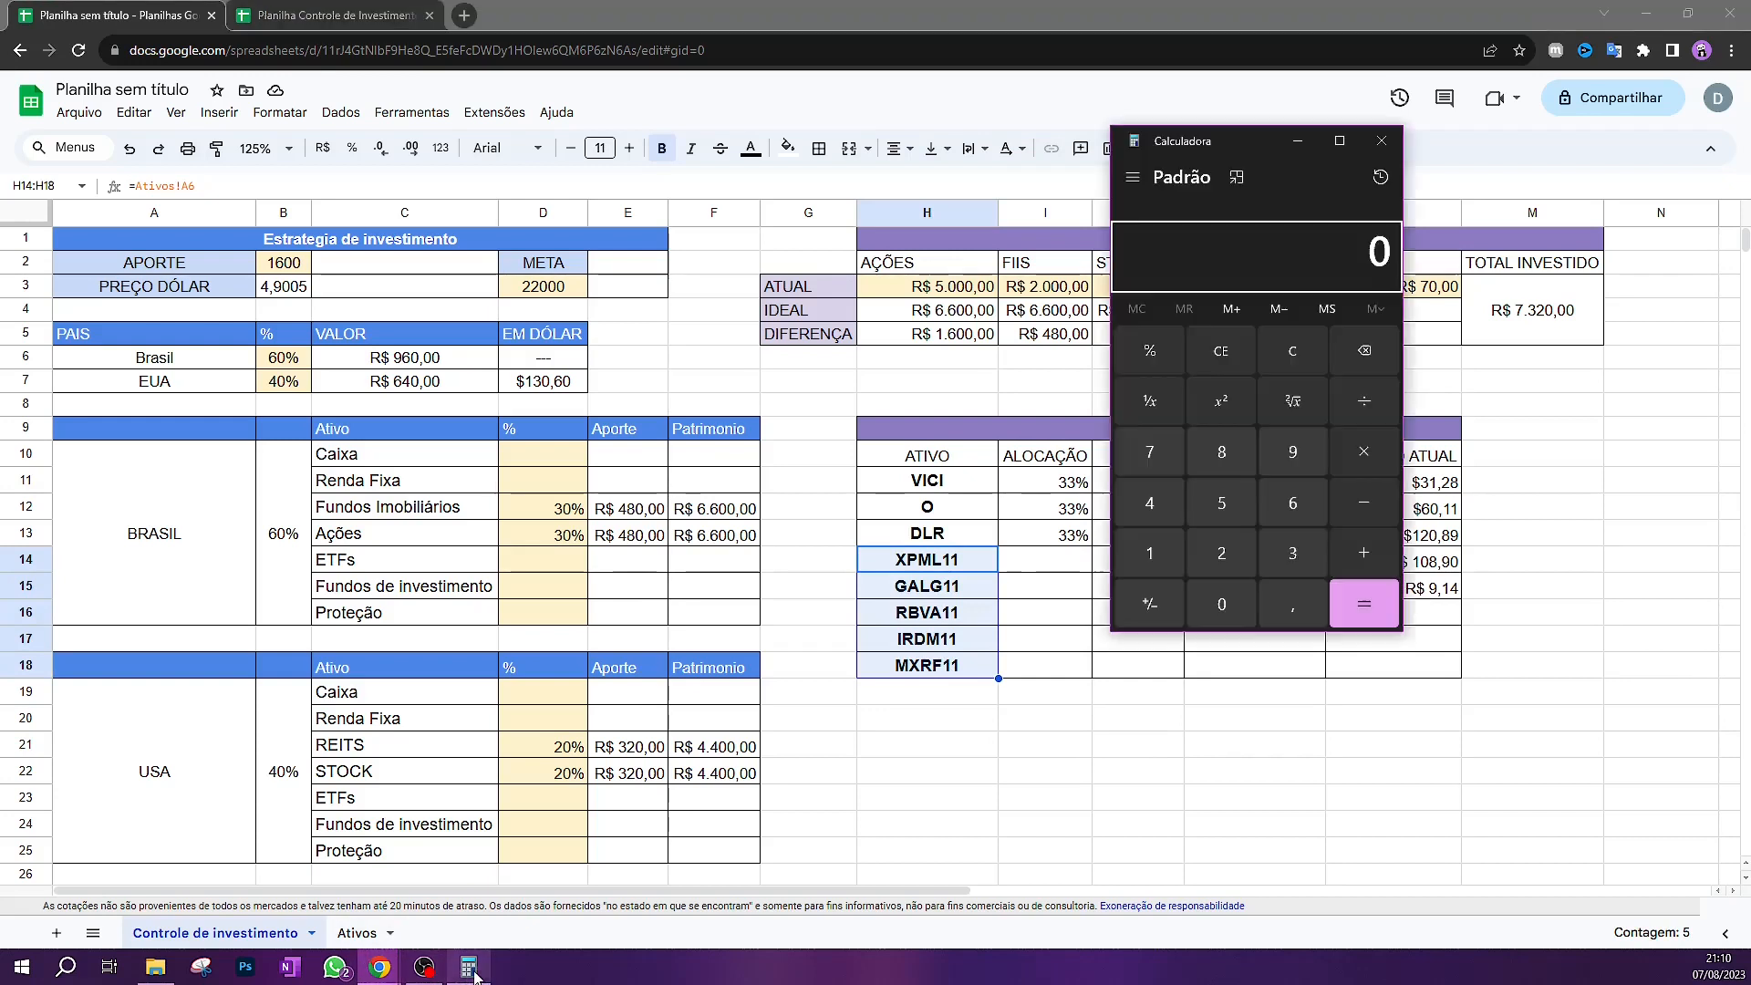
left_click(1153, 561)
double_click(1221, 603)
left_click(1364, 401)
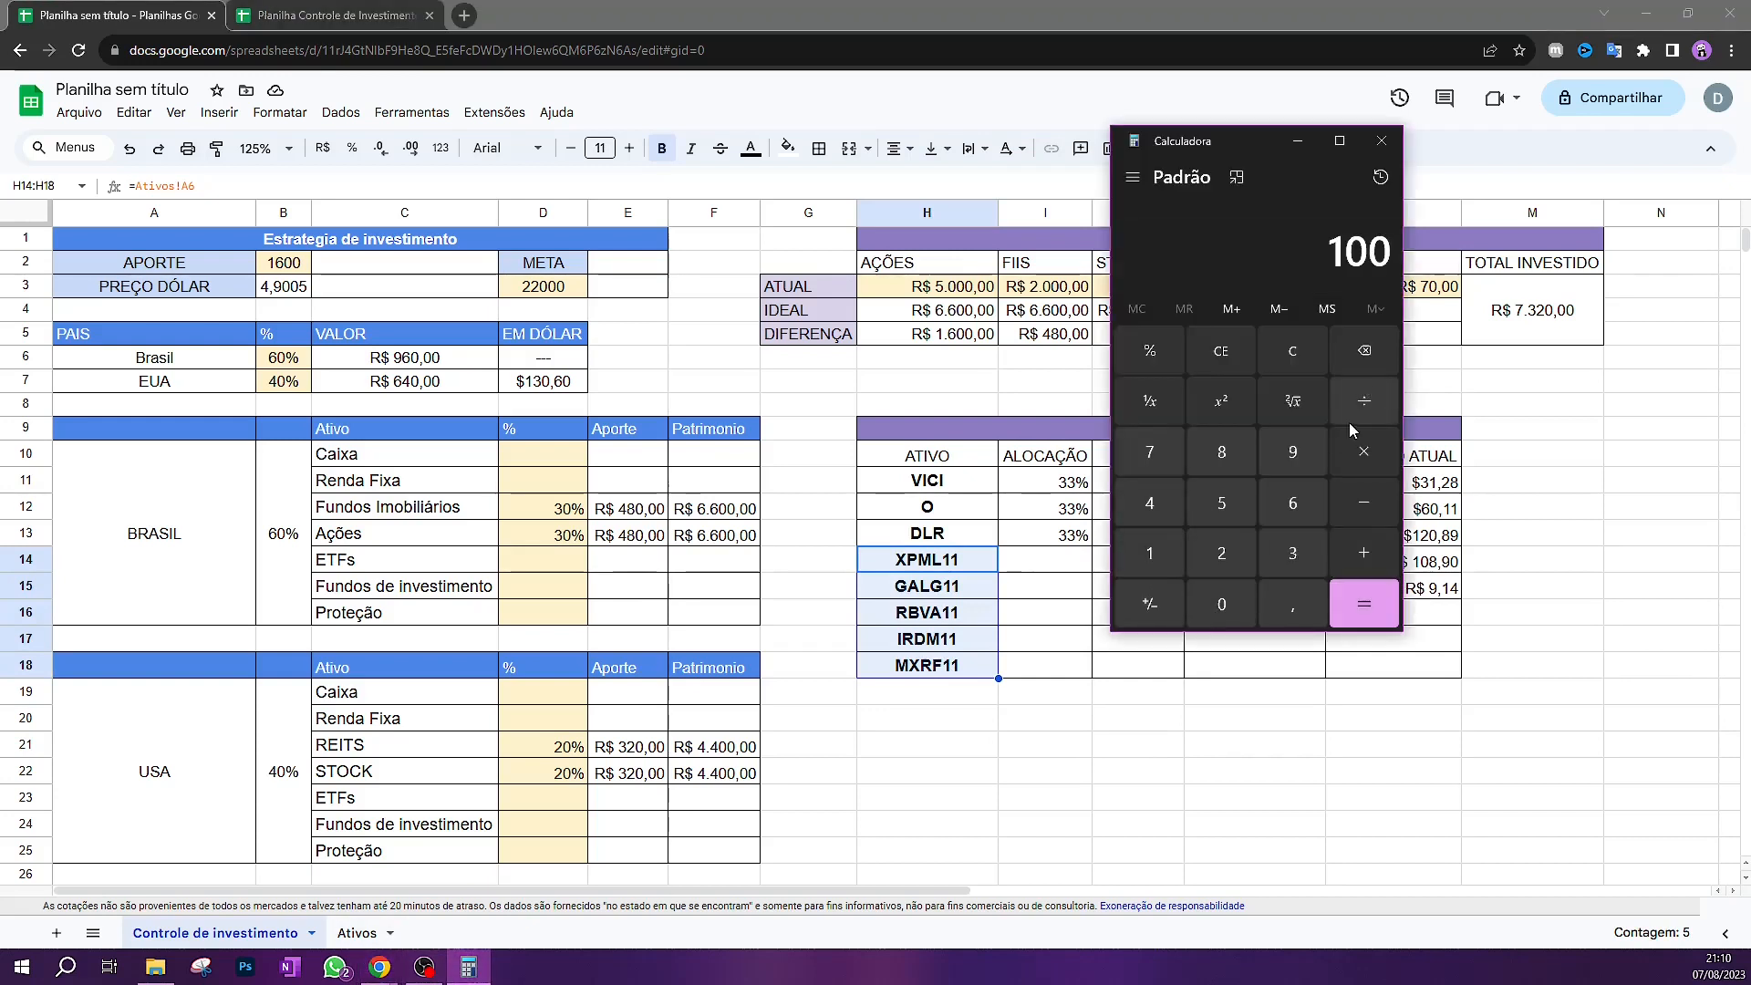
left_click(1221, 503)
left_click(1363, 604)
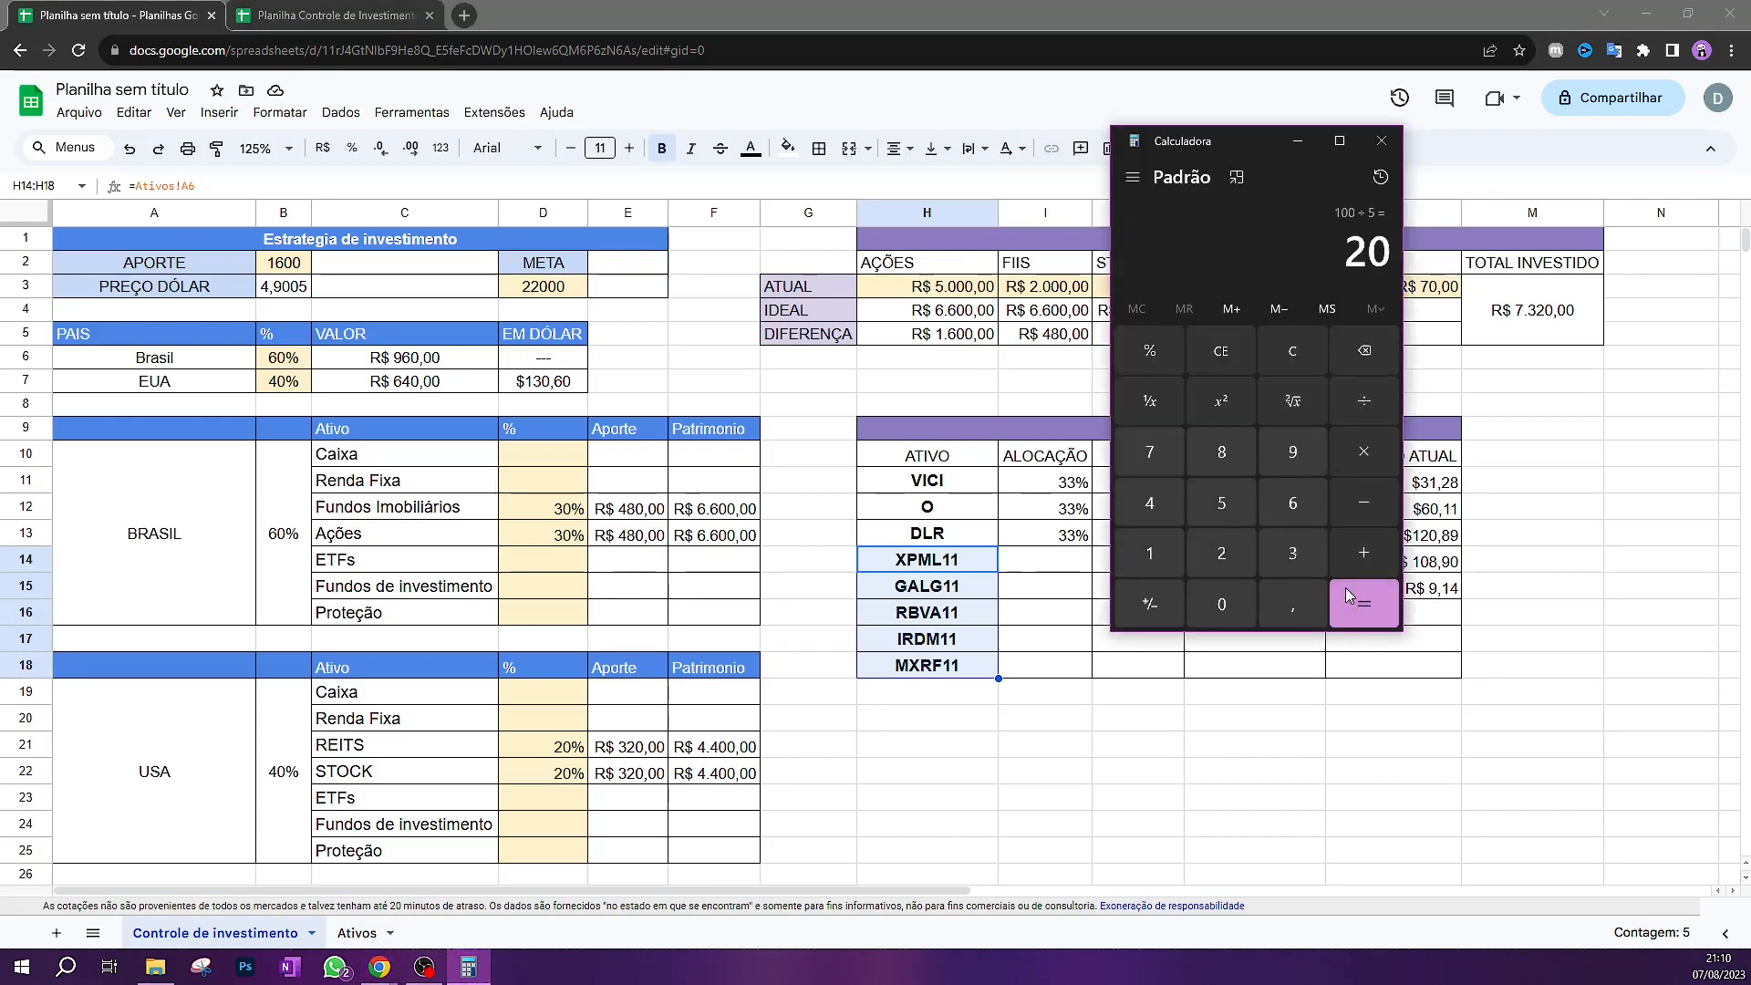
left_click_drag(1346, 251, 1392, 255)
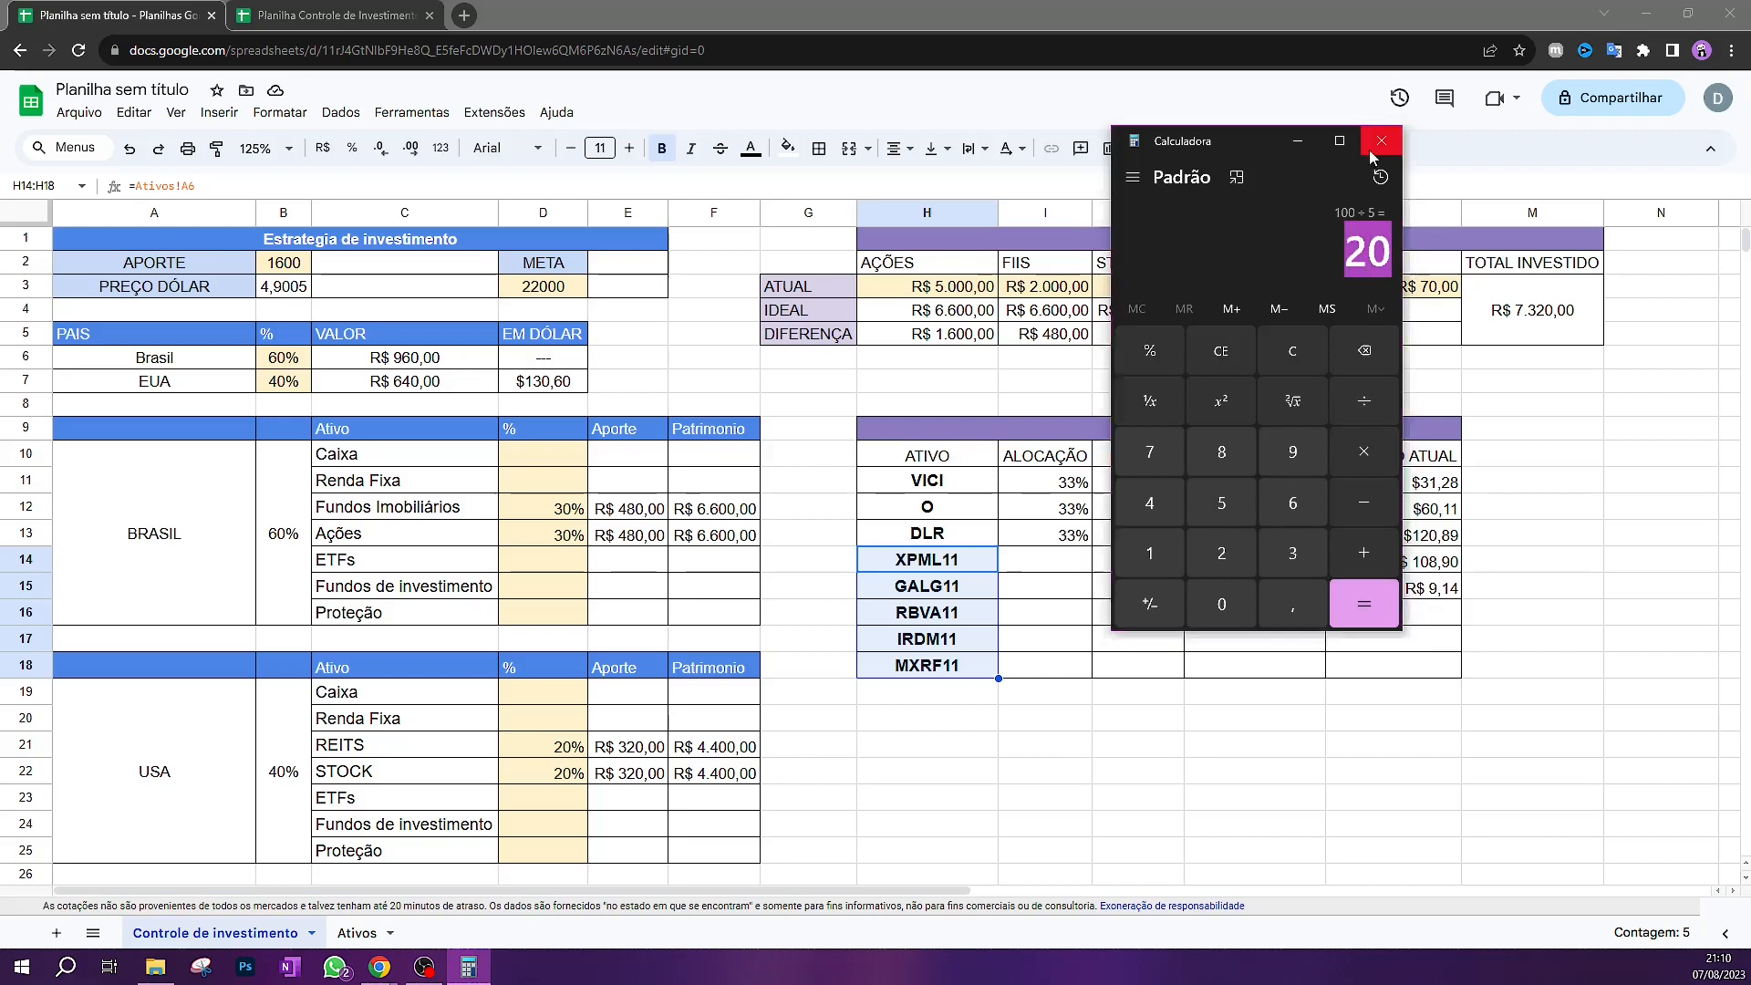
left_click(1381, 140)
Set the allocation of XPML11 in I14 to 20% and fill it down to I18
double_click(1064, 556)
type("20")
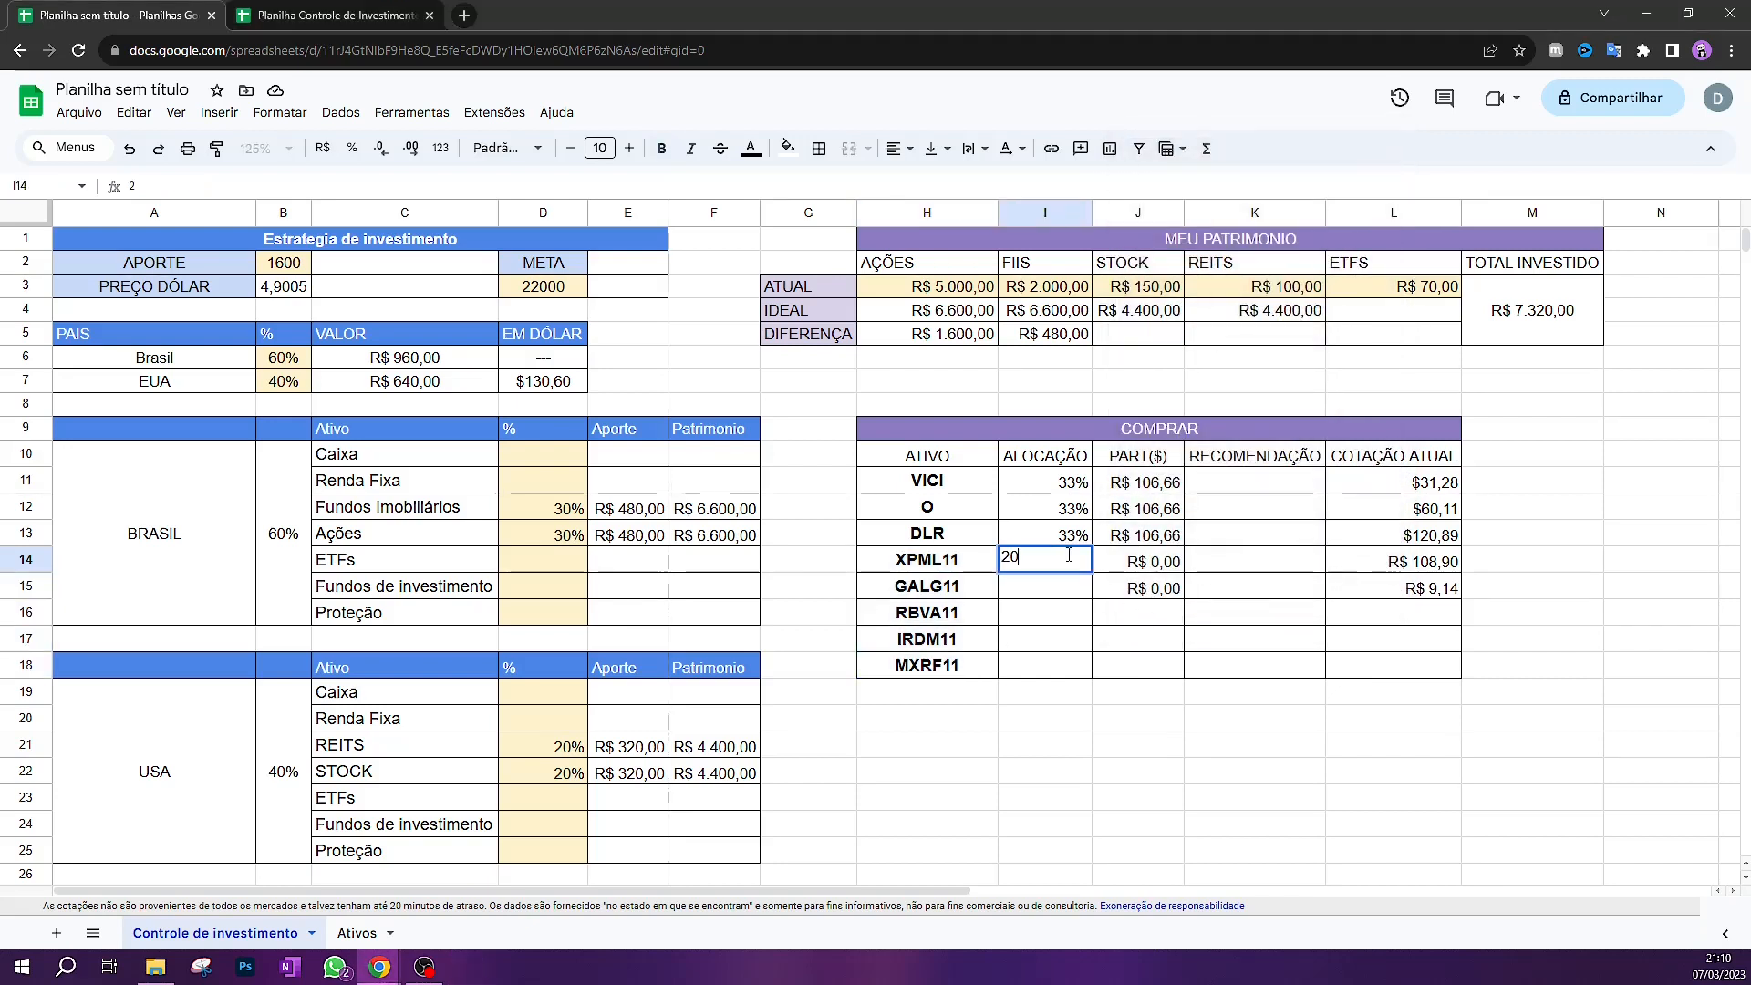
key("Return")
left_click(1088, 568)
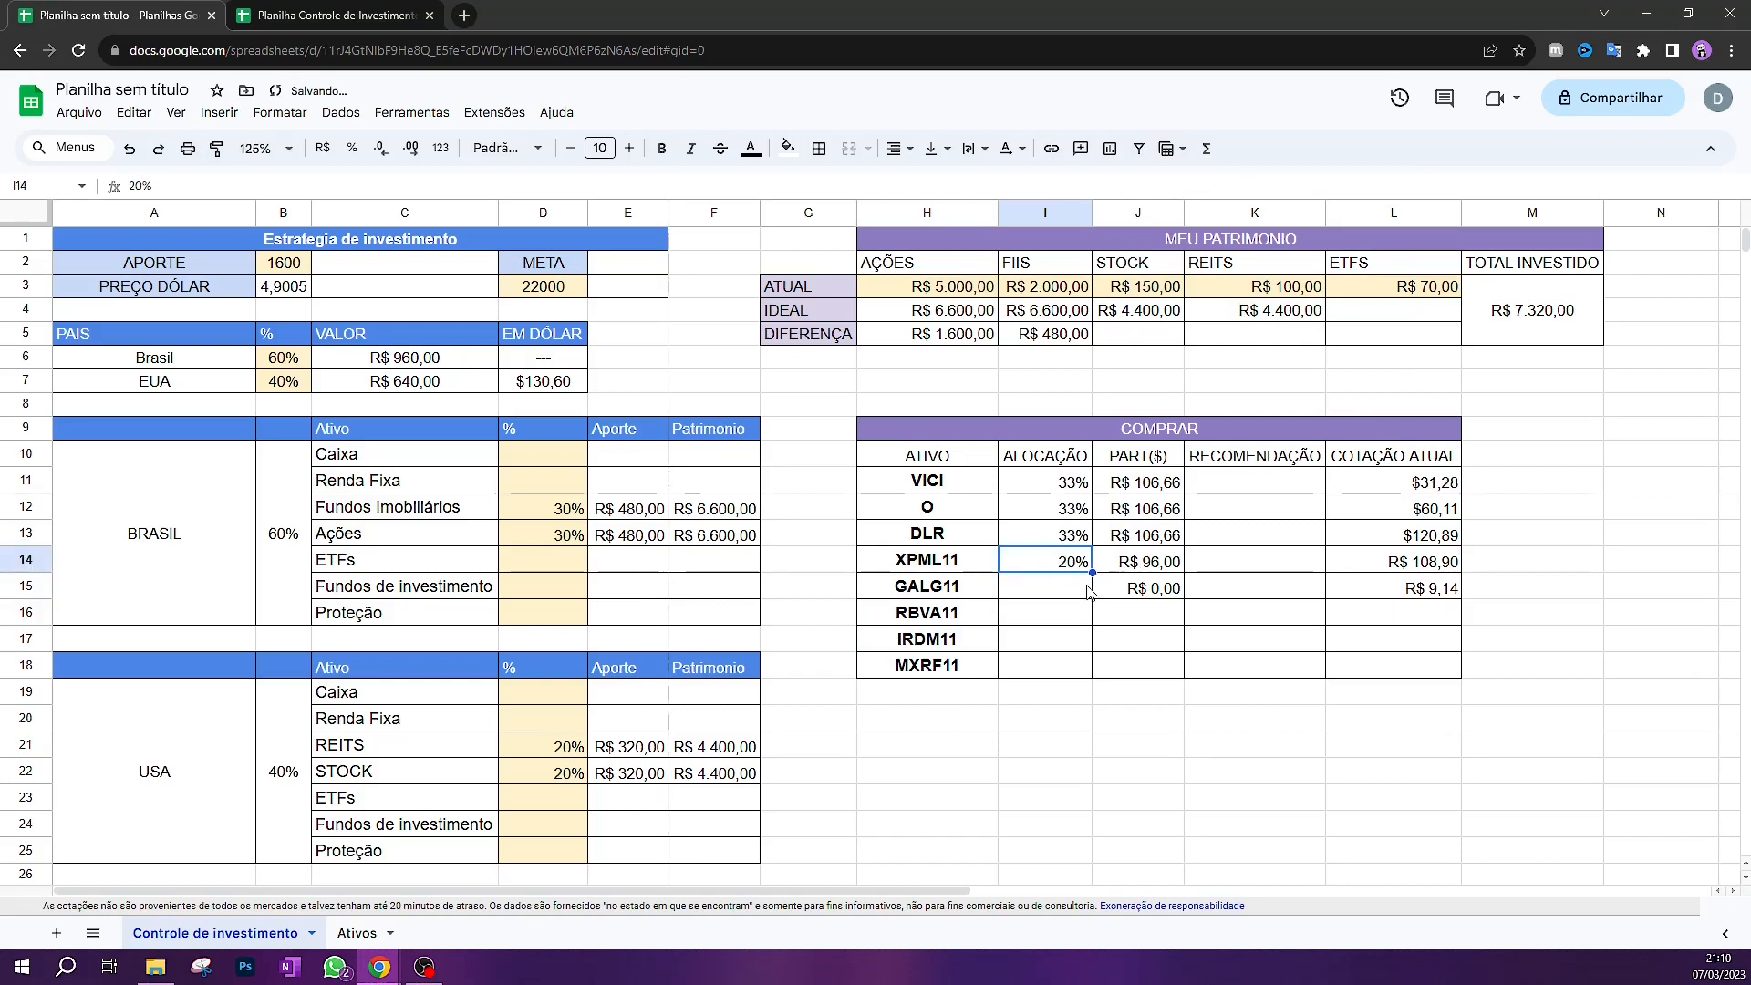
left_click_drag(1091, 575, 1085, 666)
left_click(1254, 744)
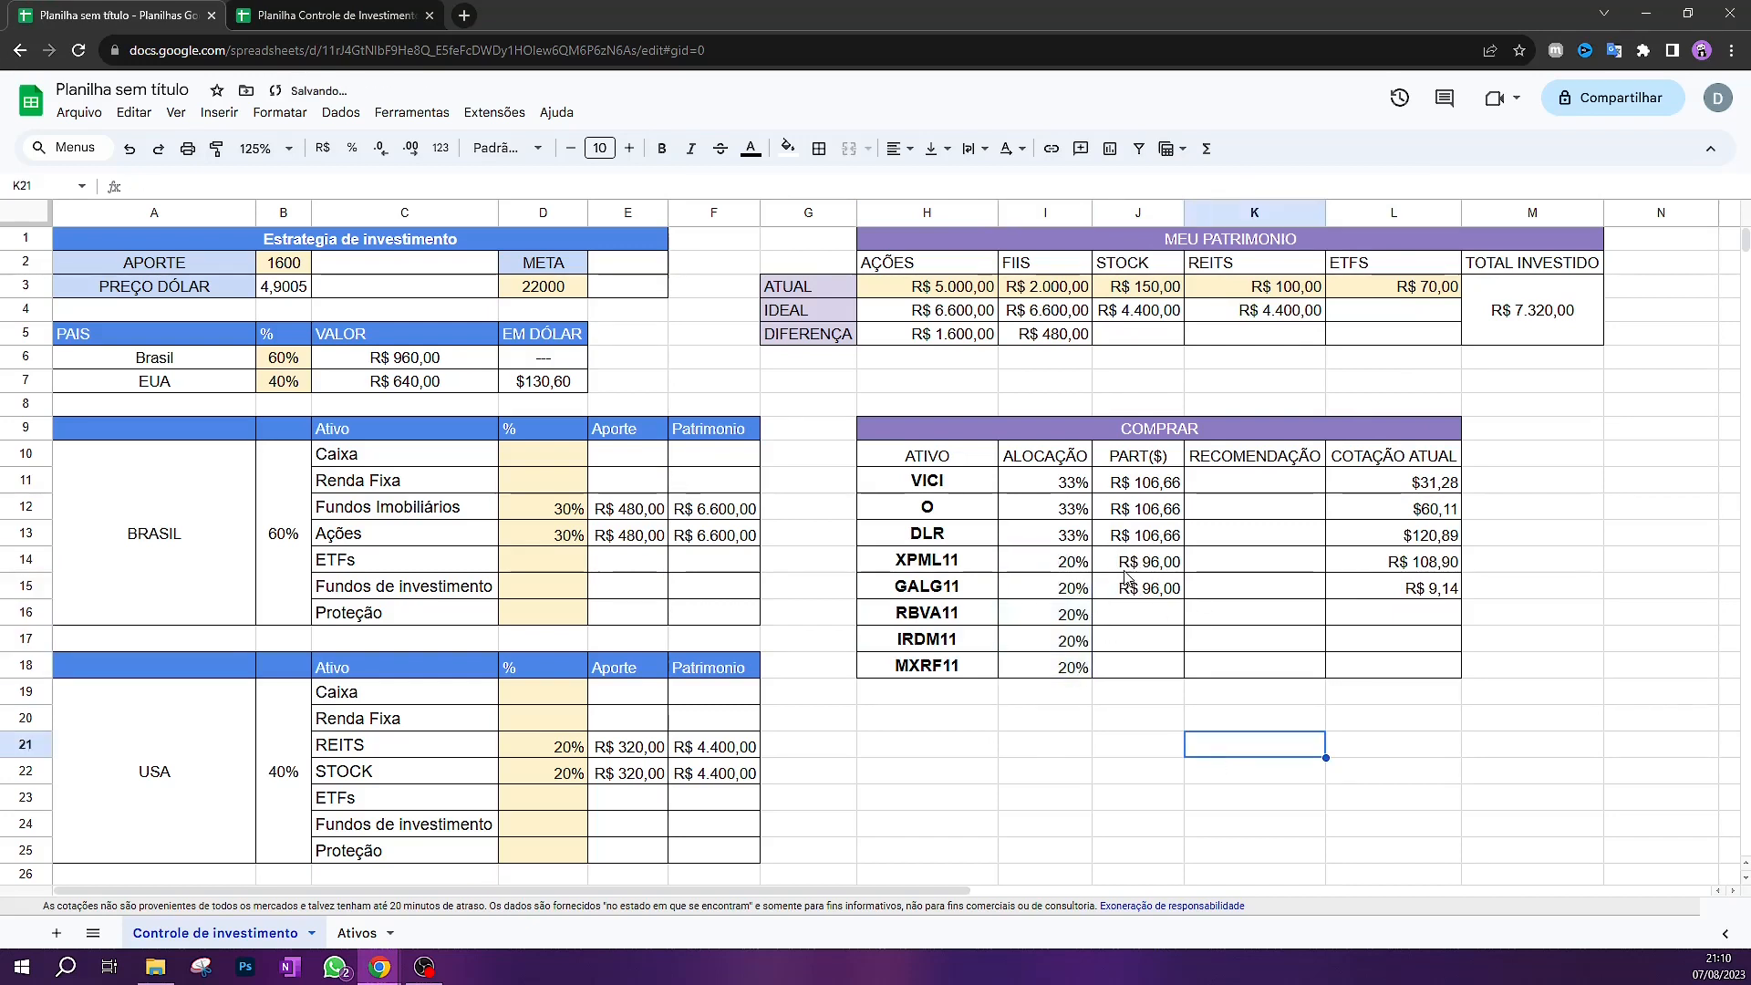
Check the PART($) formula =$E$12*I15 in J15 and fill it down to J18
double_click(1156, 593)
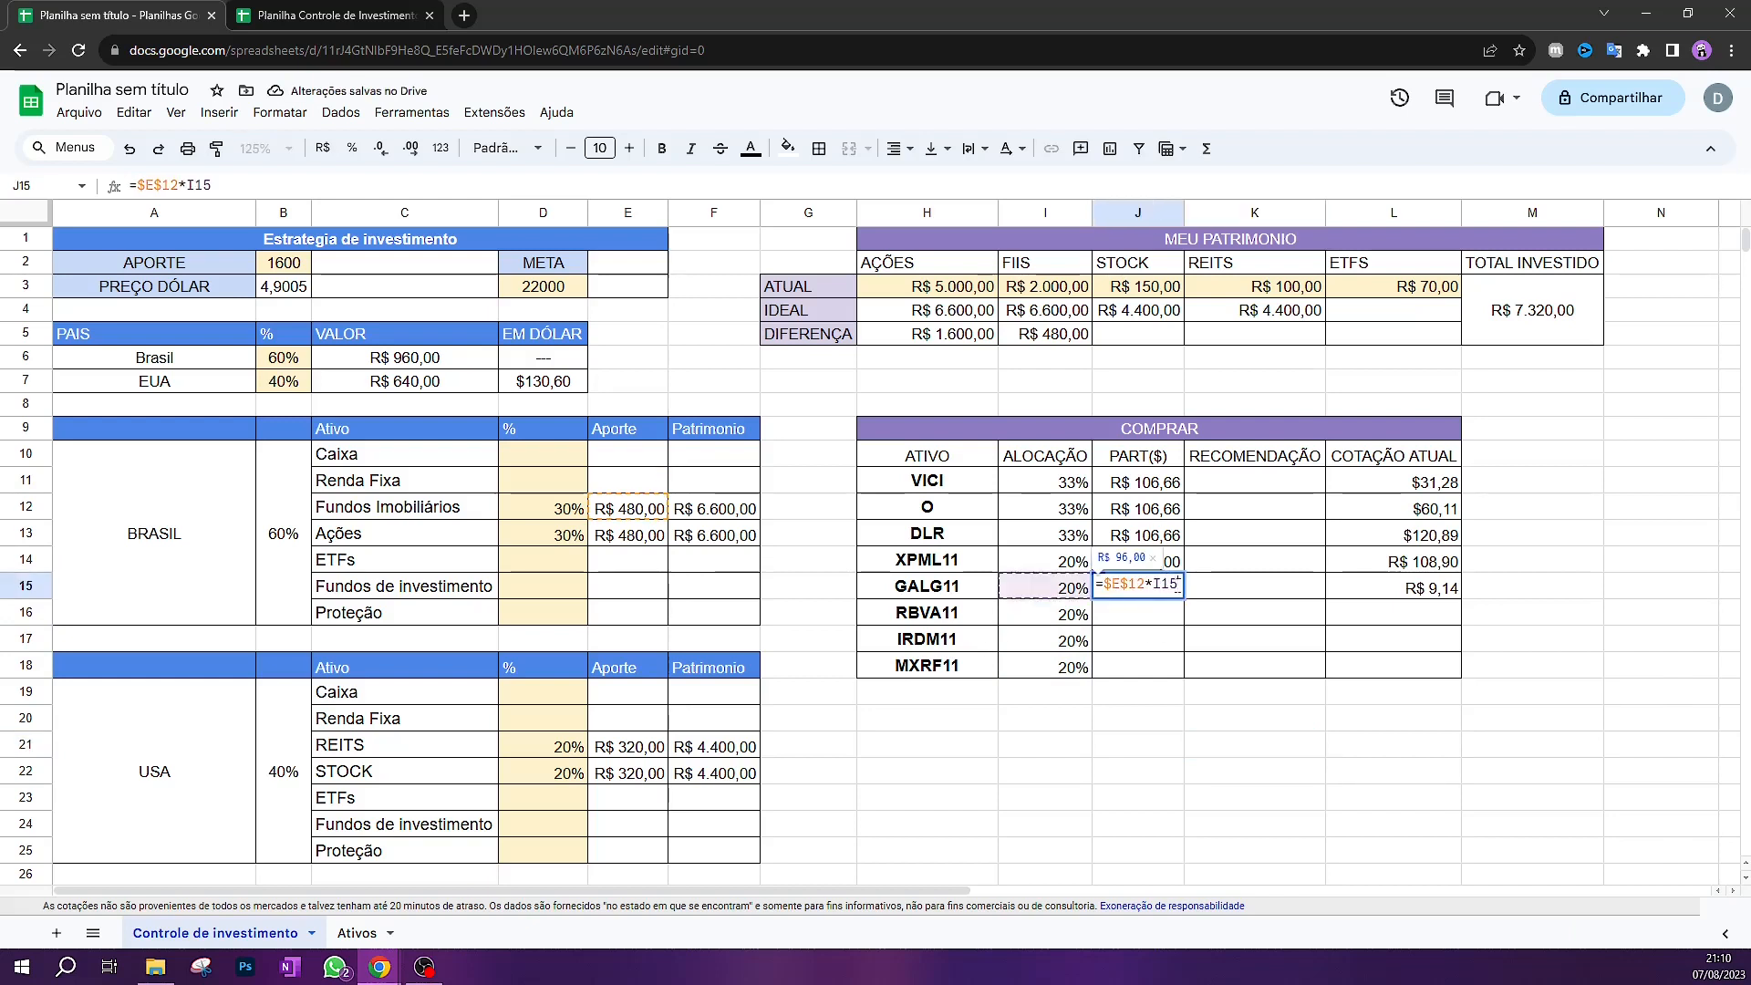
left_click(1142, 639)
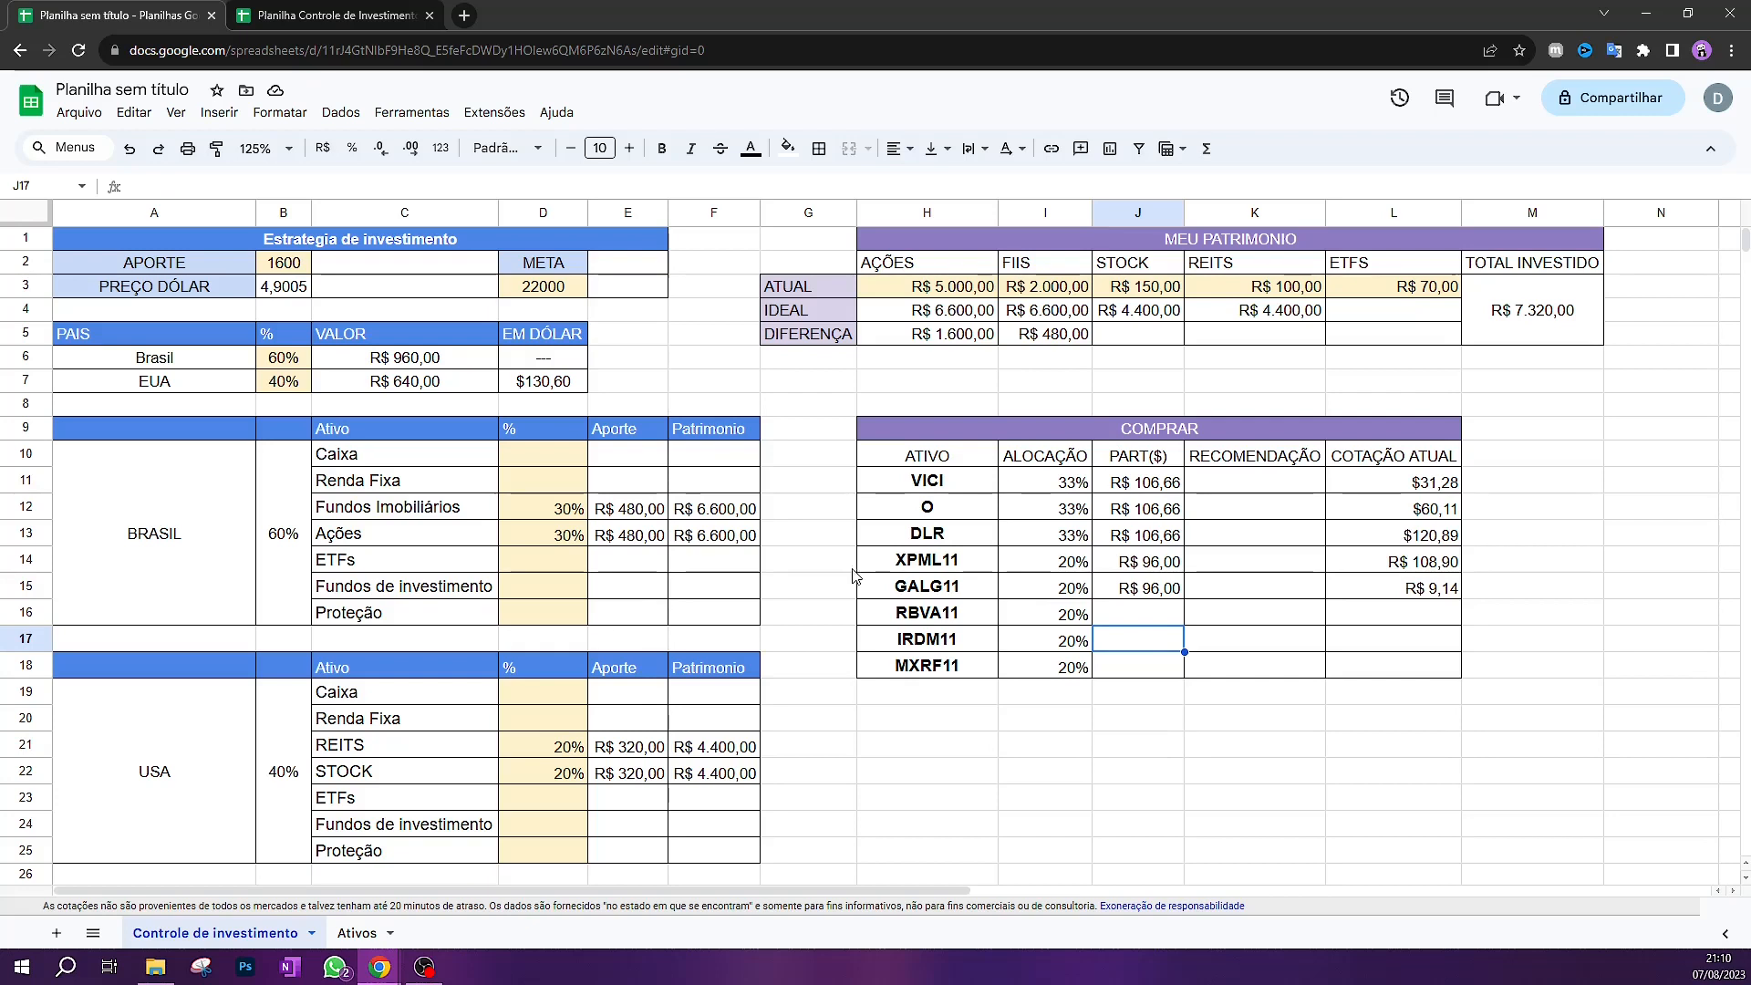
left_click(1160, 593)
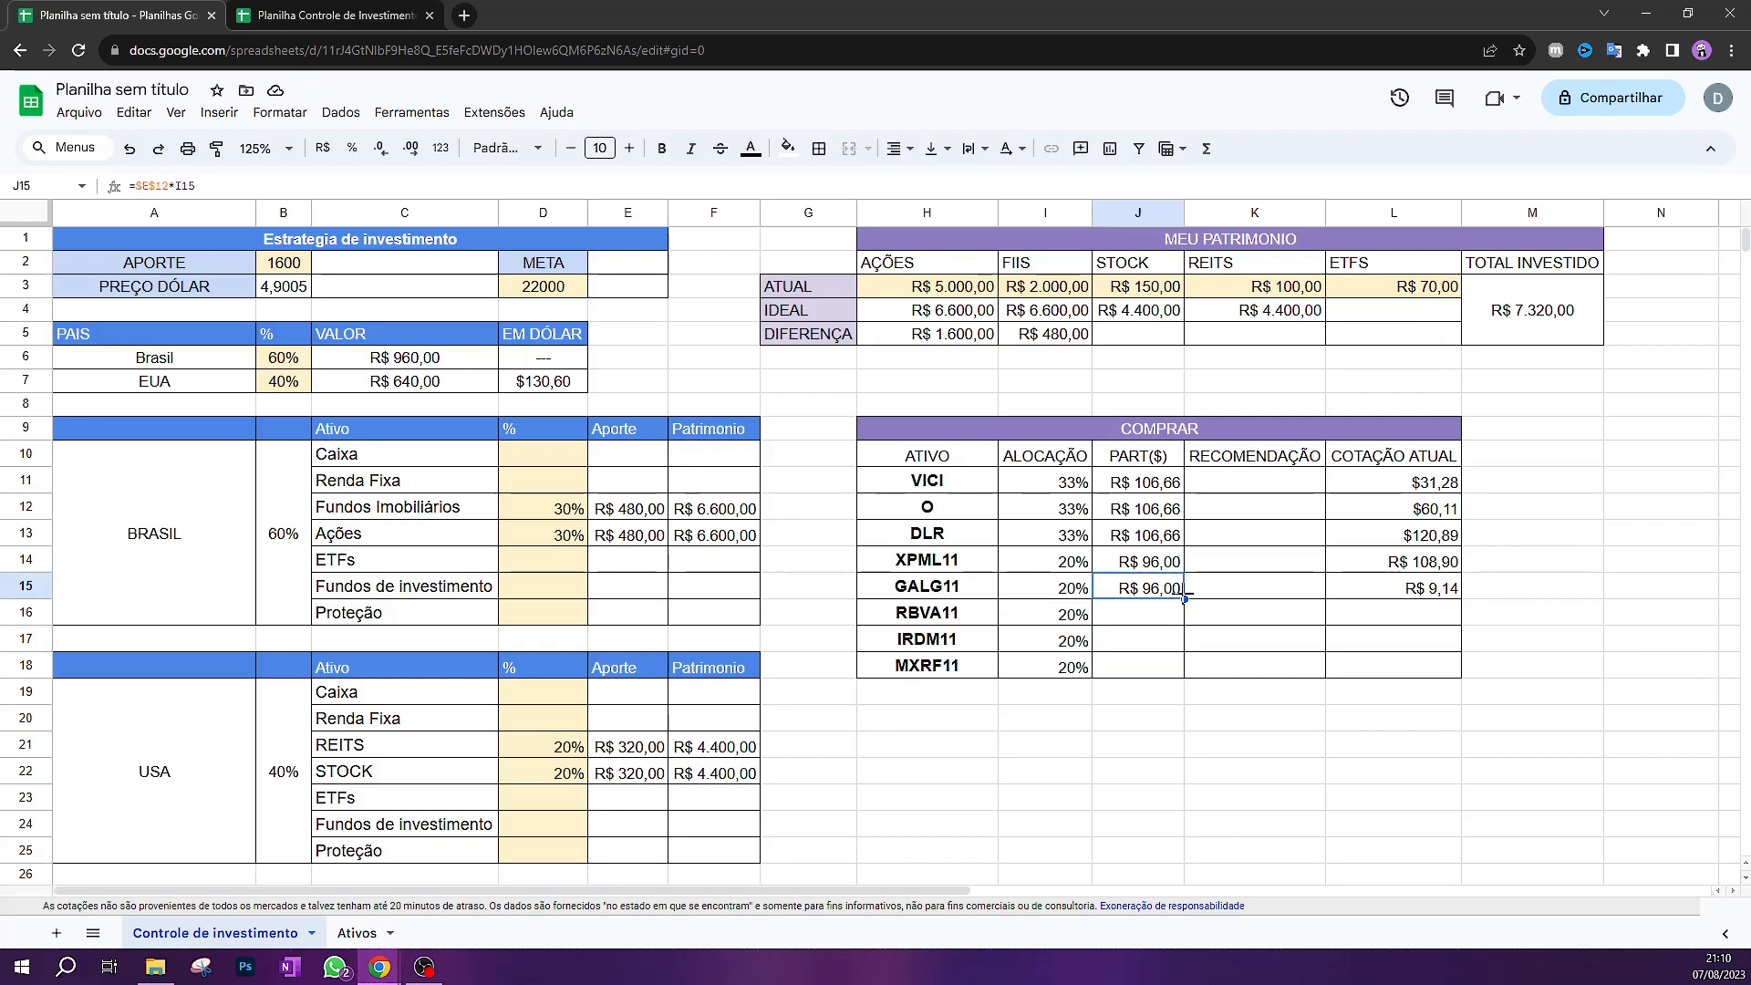
left_click_drag(1168, 663, 1168, 666)
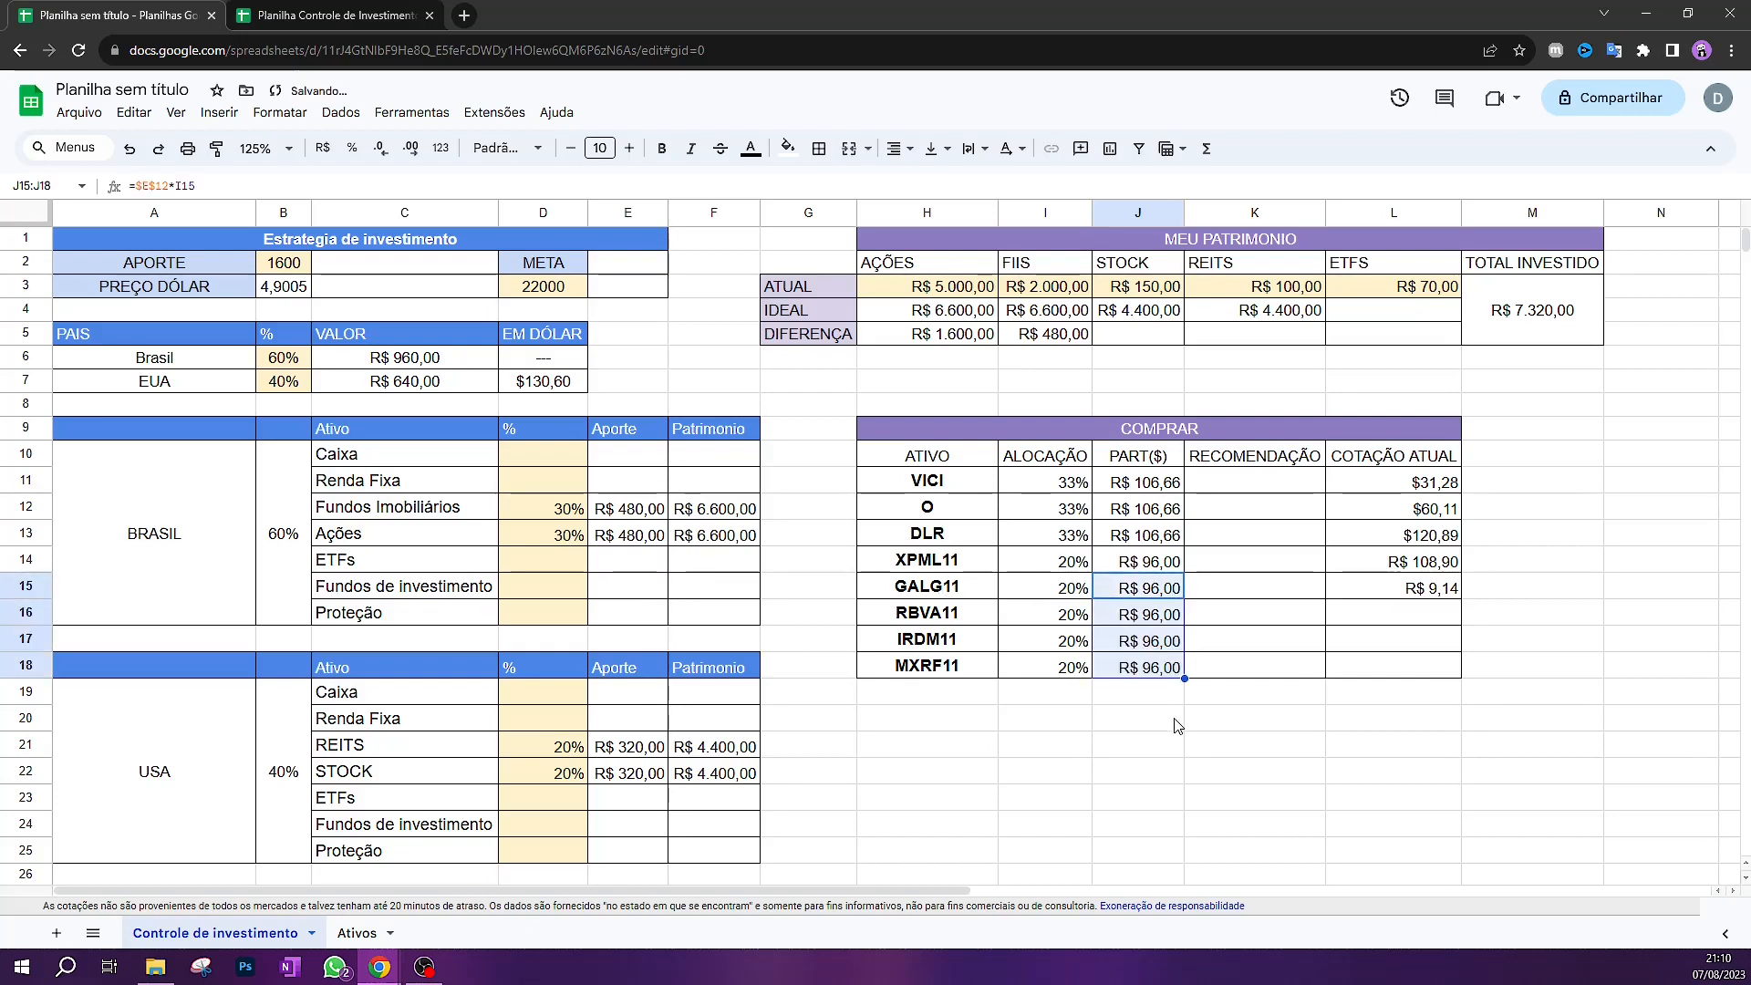
left_click(1202, 734)
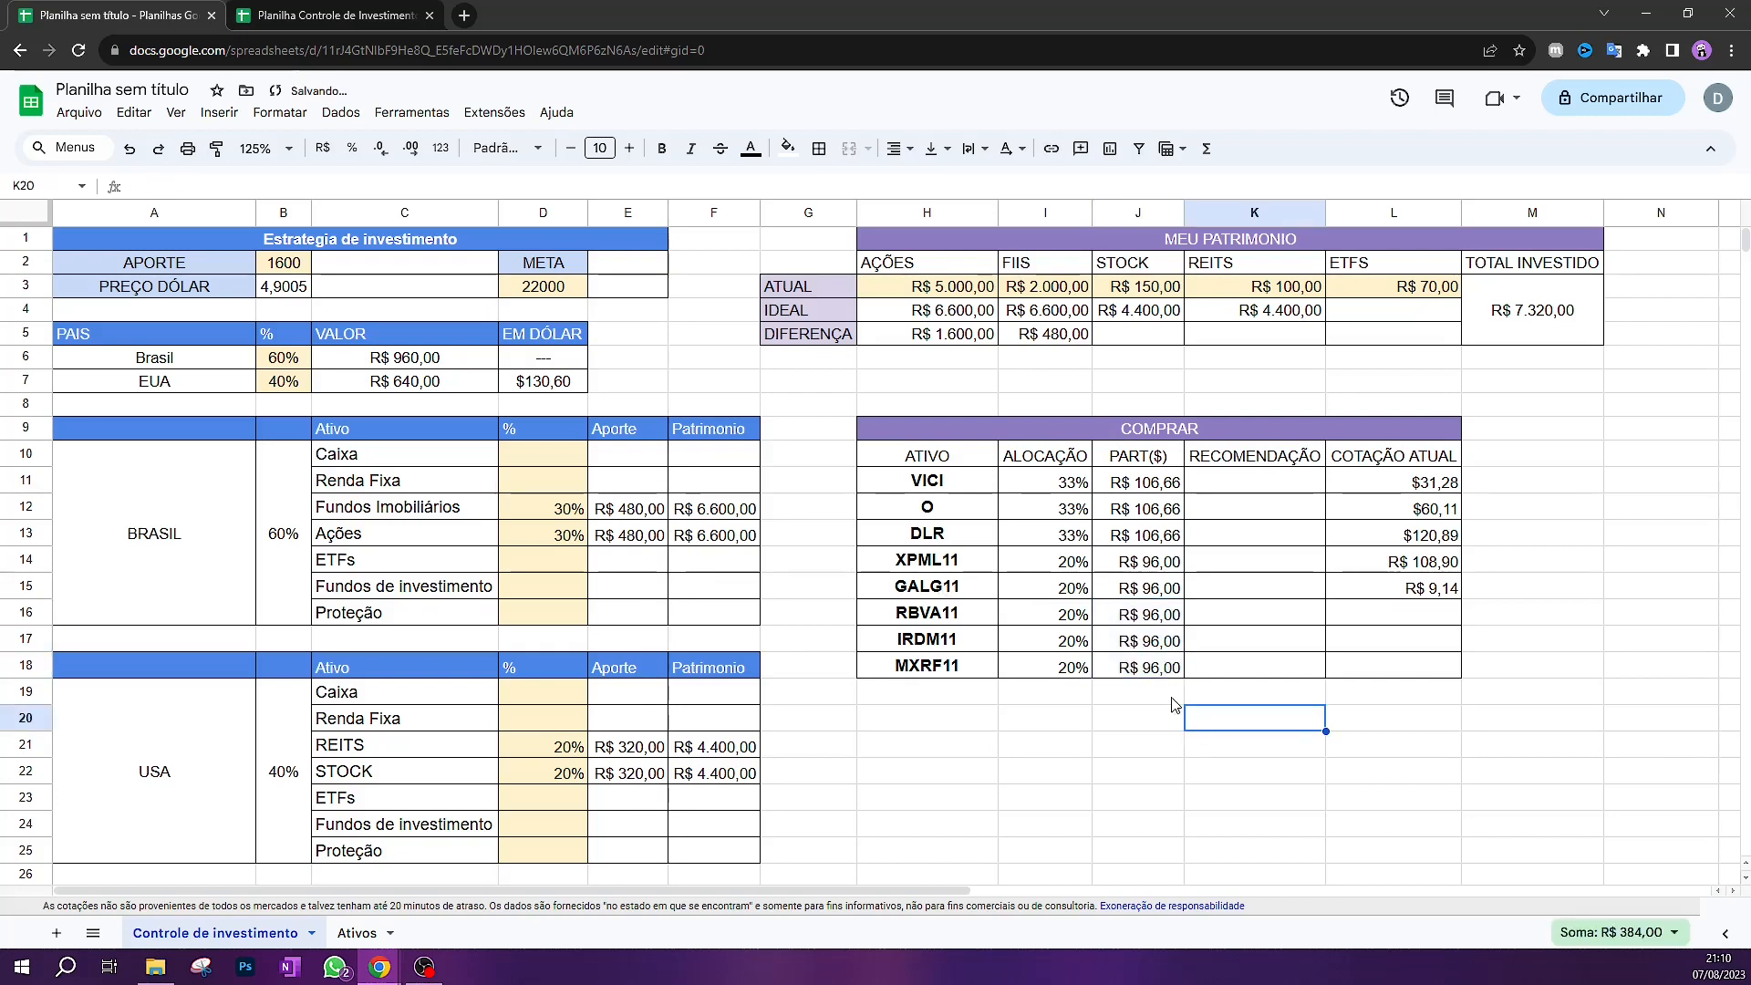
Link the RECOMENDAÇÃO cell K11 to Ativos!L3 and fill the formula down to K18
left_click(1233, 483)
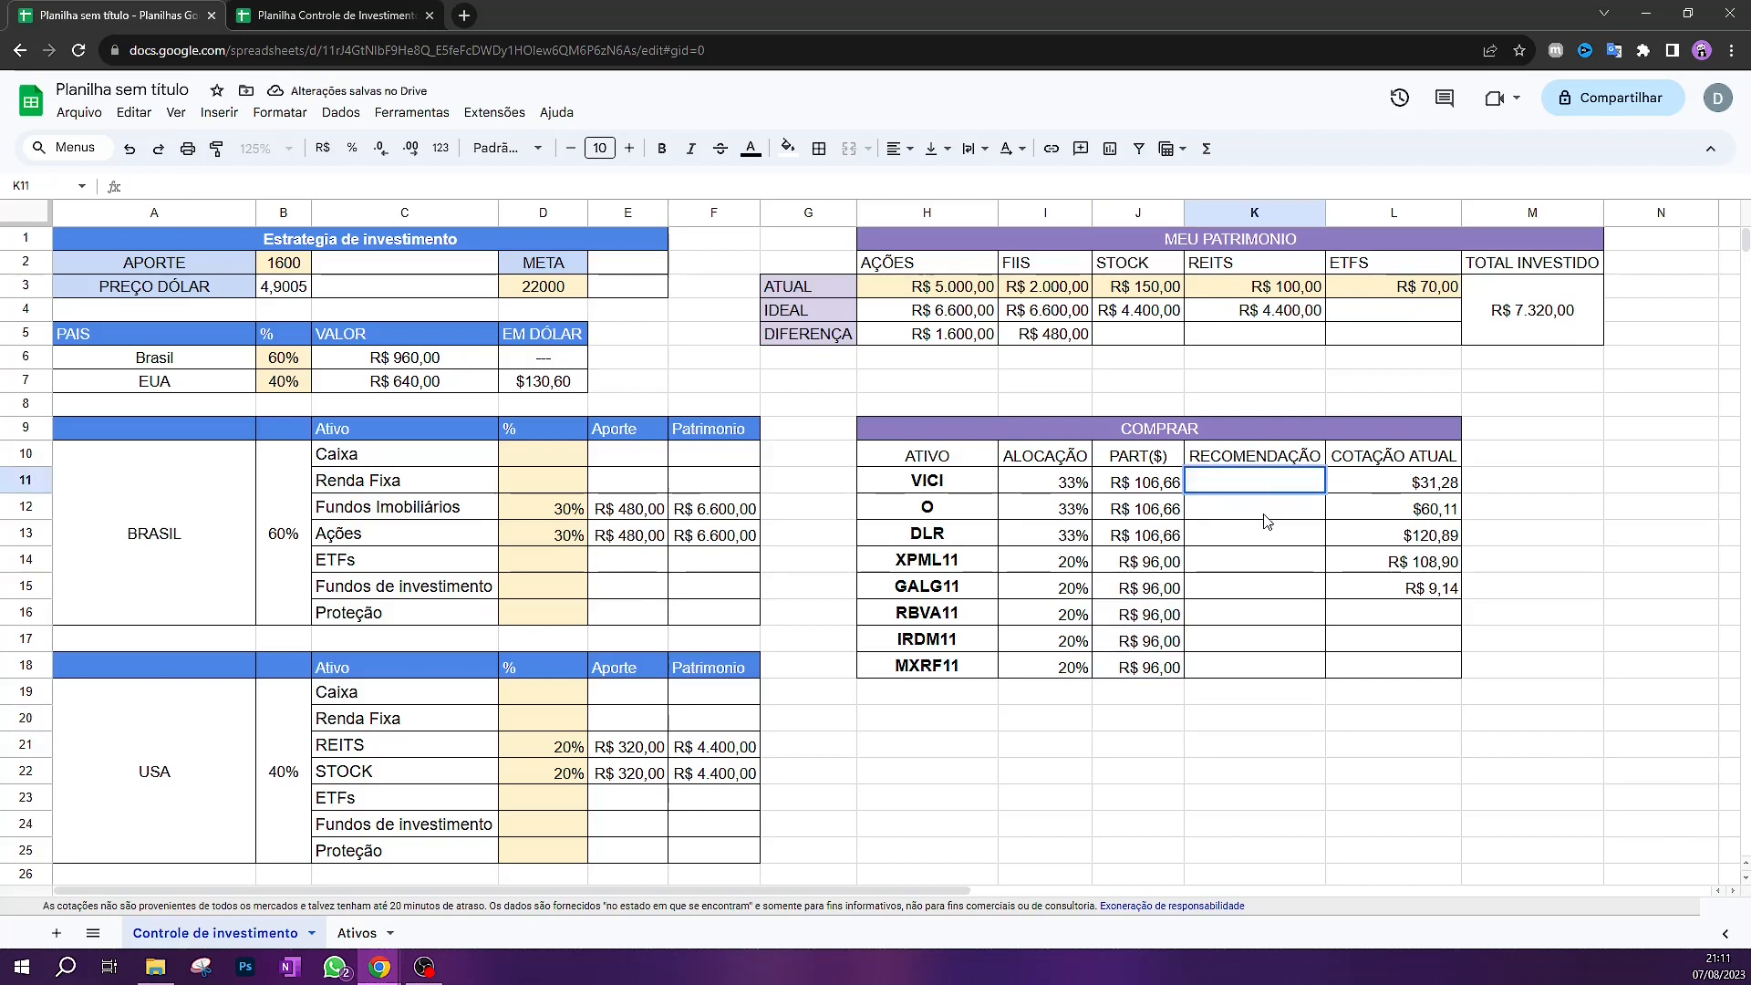
type("=")
left_click(358, 933)
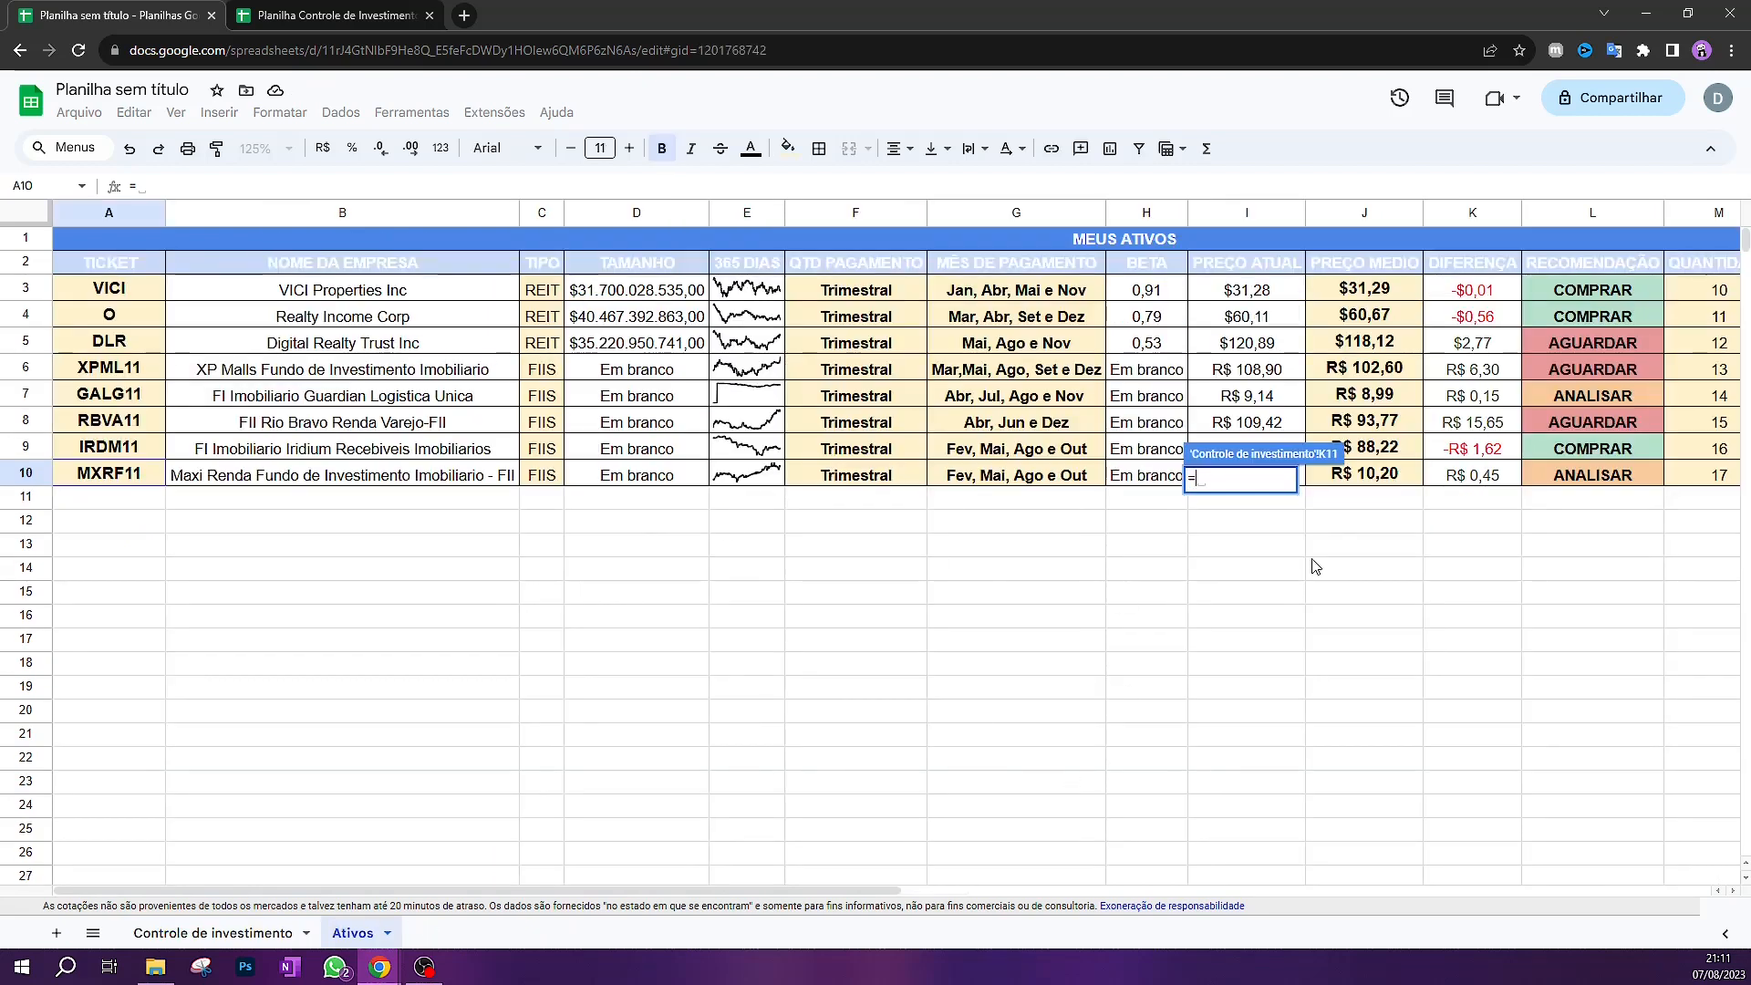
left_click(1607, 294)
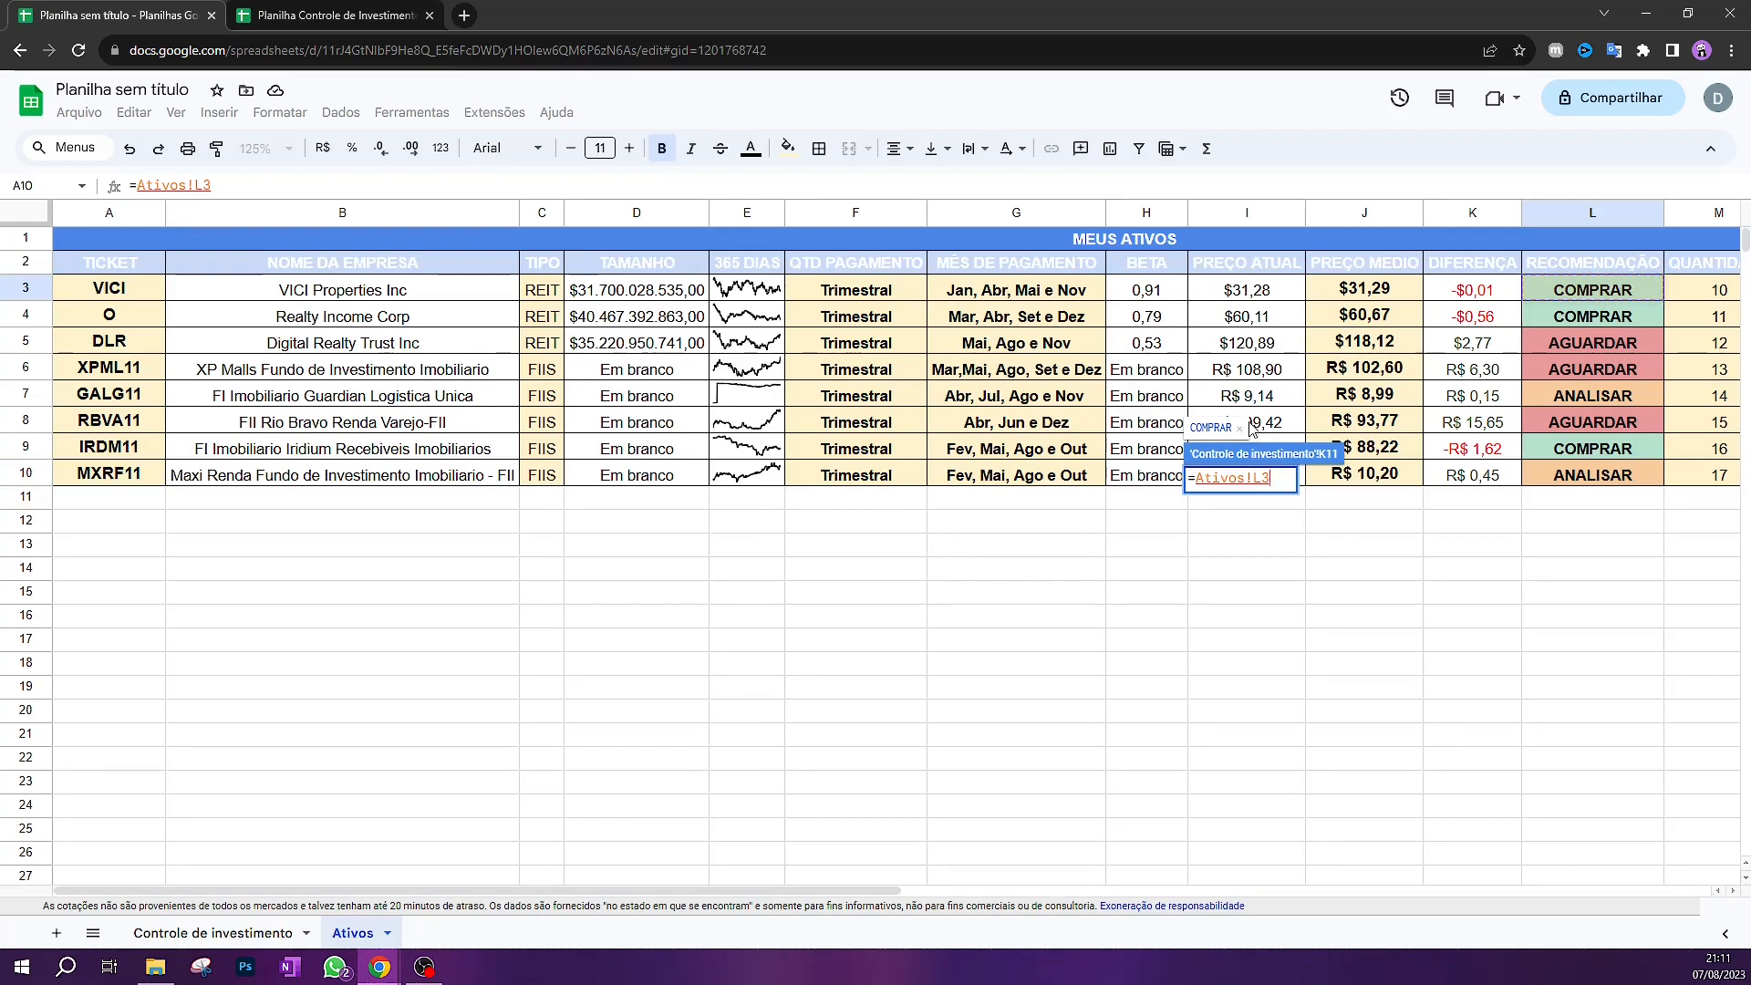
key("Return")
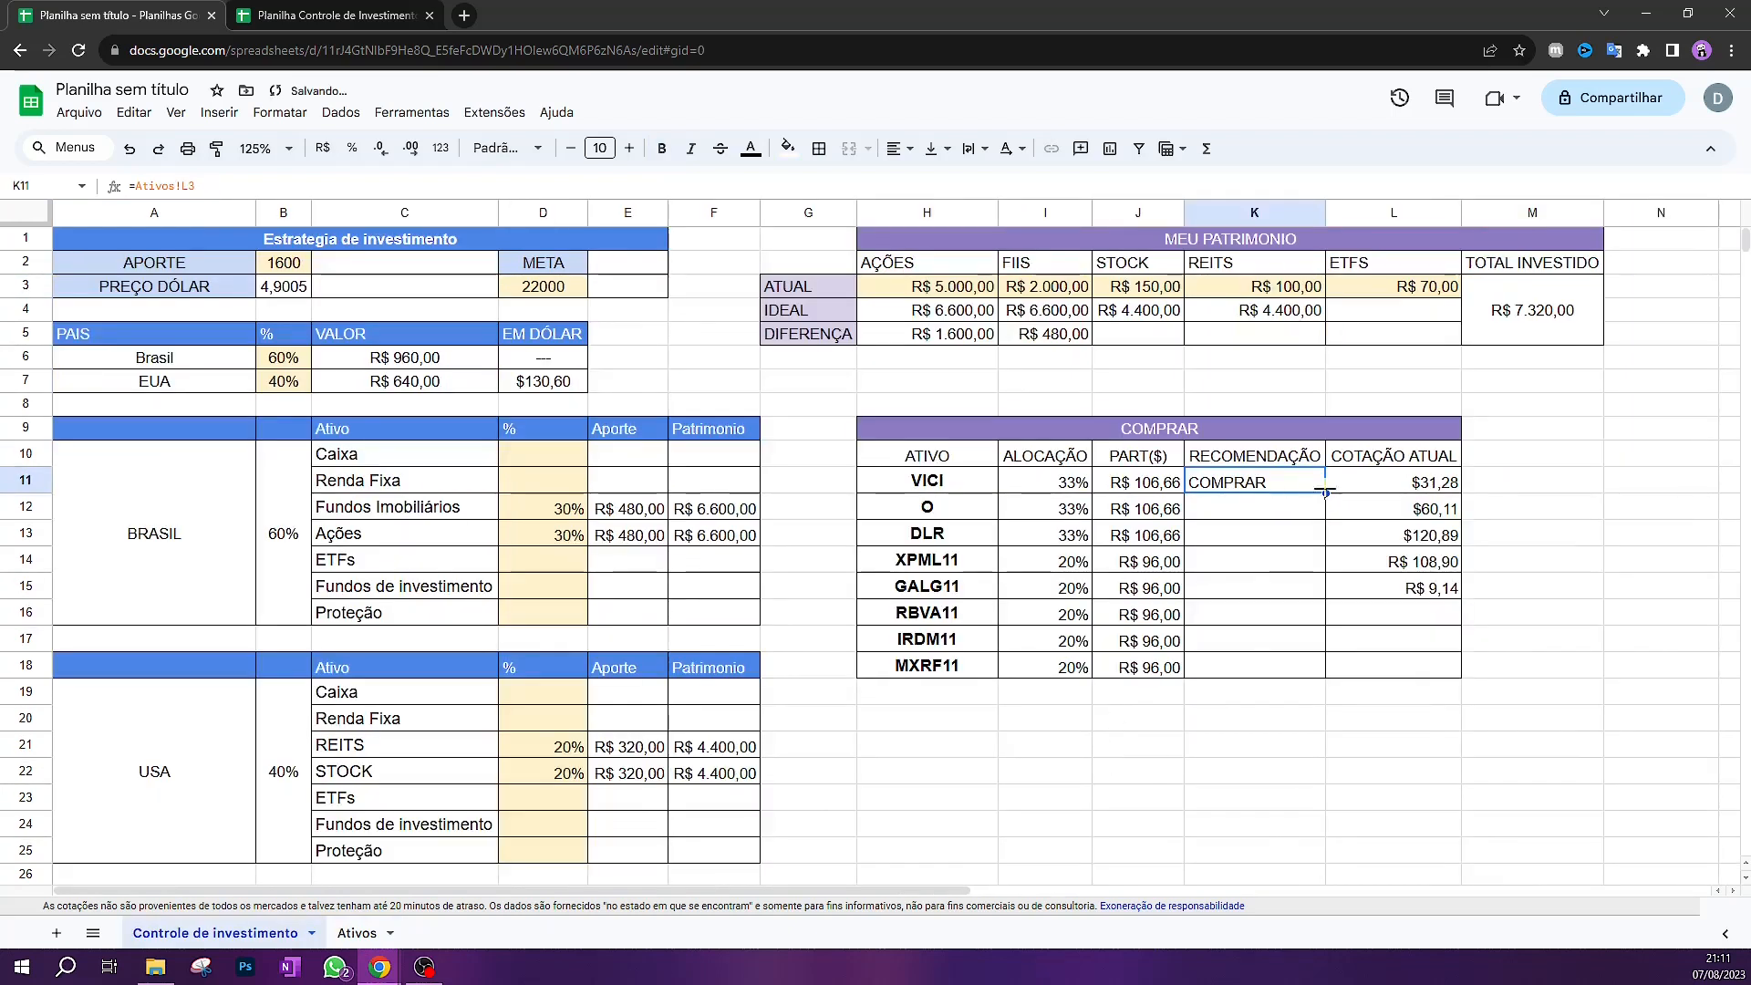
left_click_drag(1325, 493, 1313, 668)
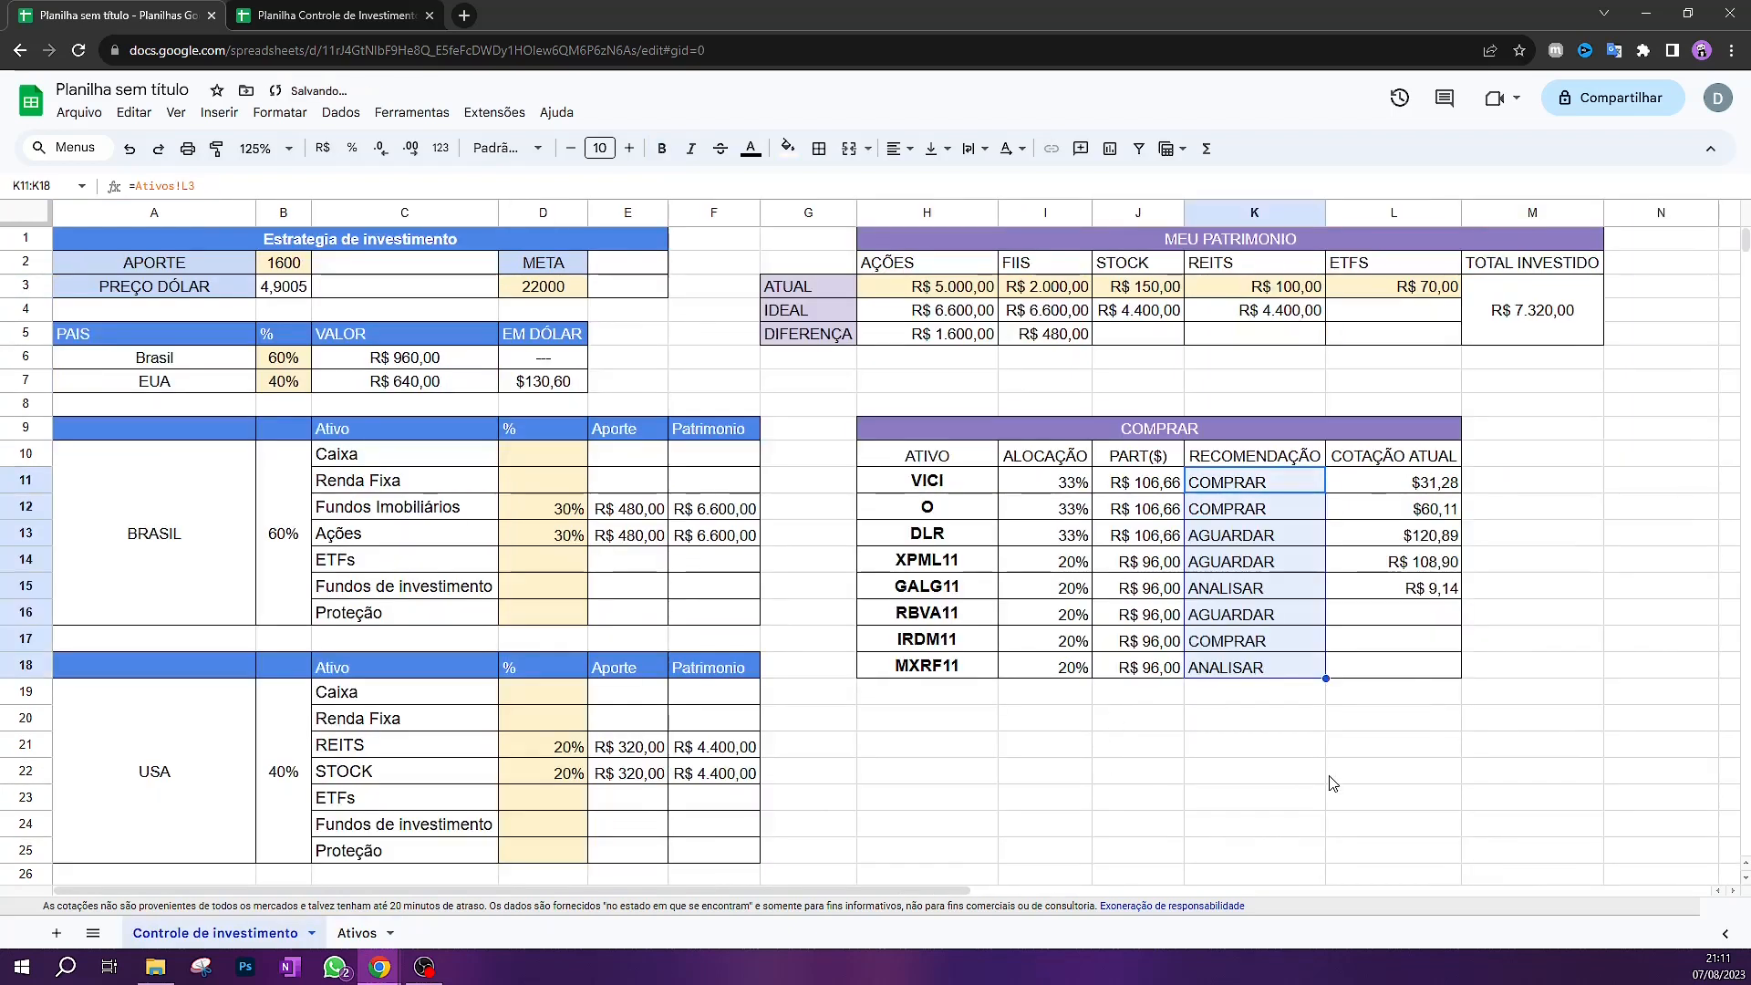
left_click(1393, 771)
left_click_drag(1246, 487, 1231, 675)
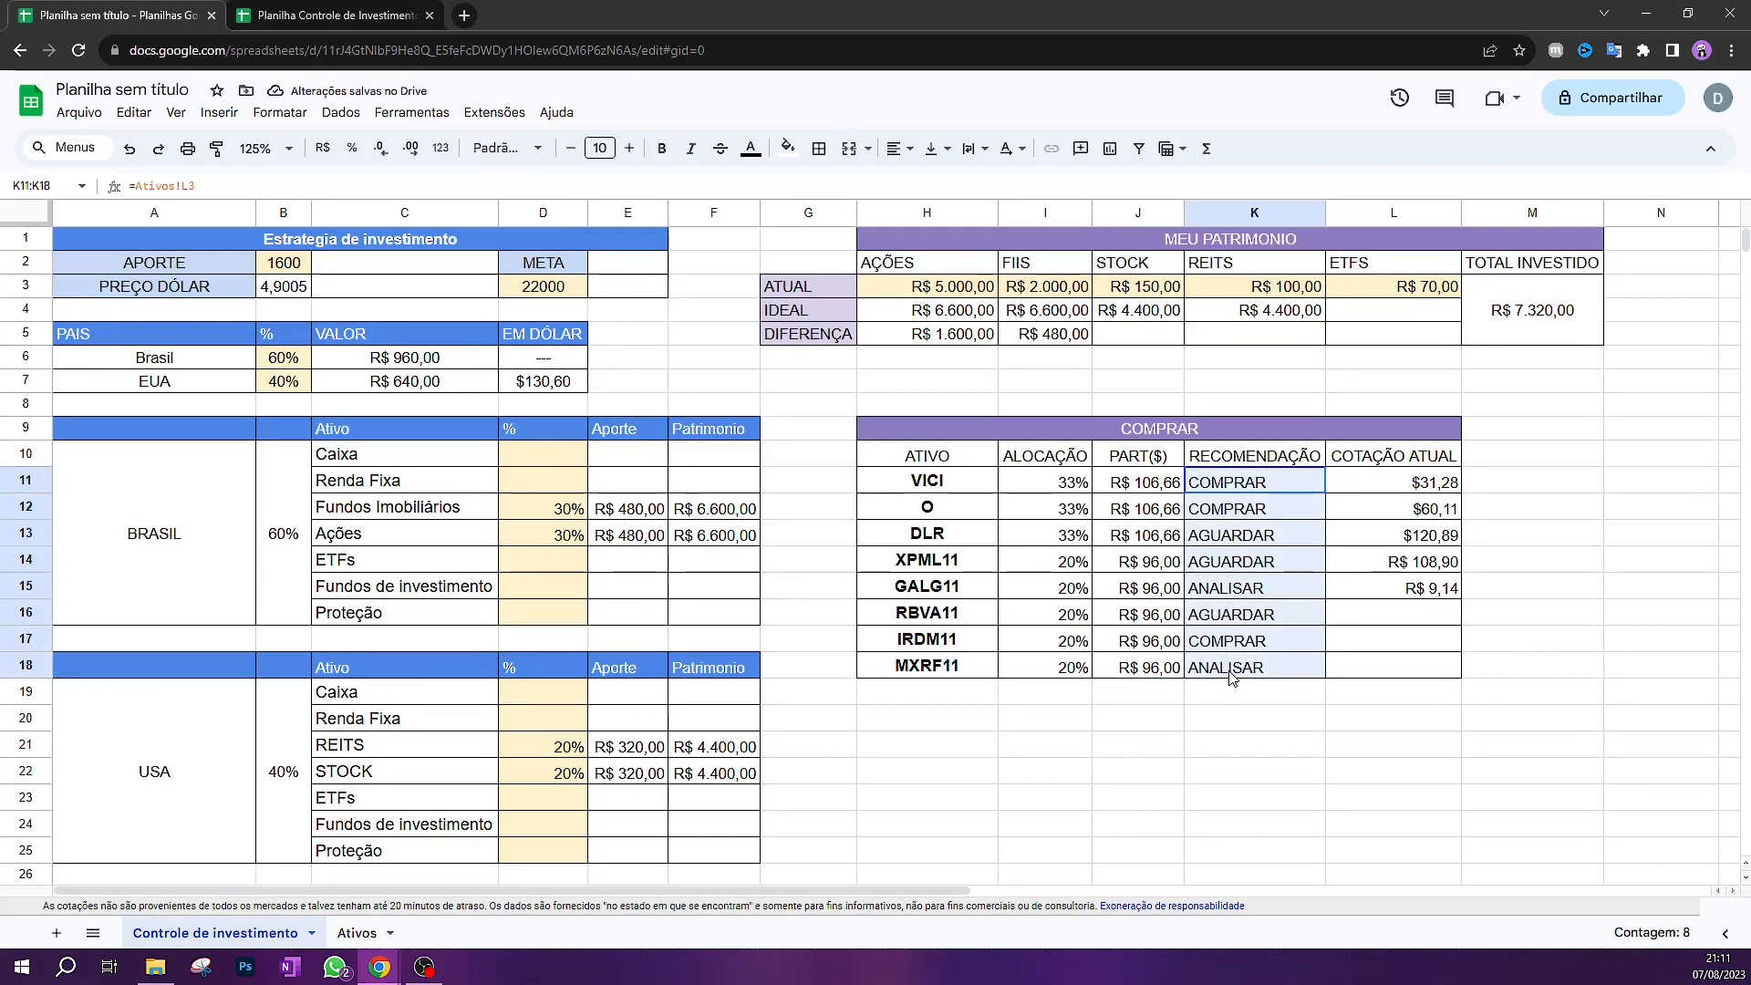
left_click(1236, 738)
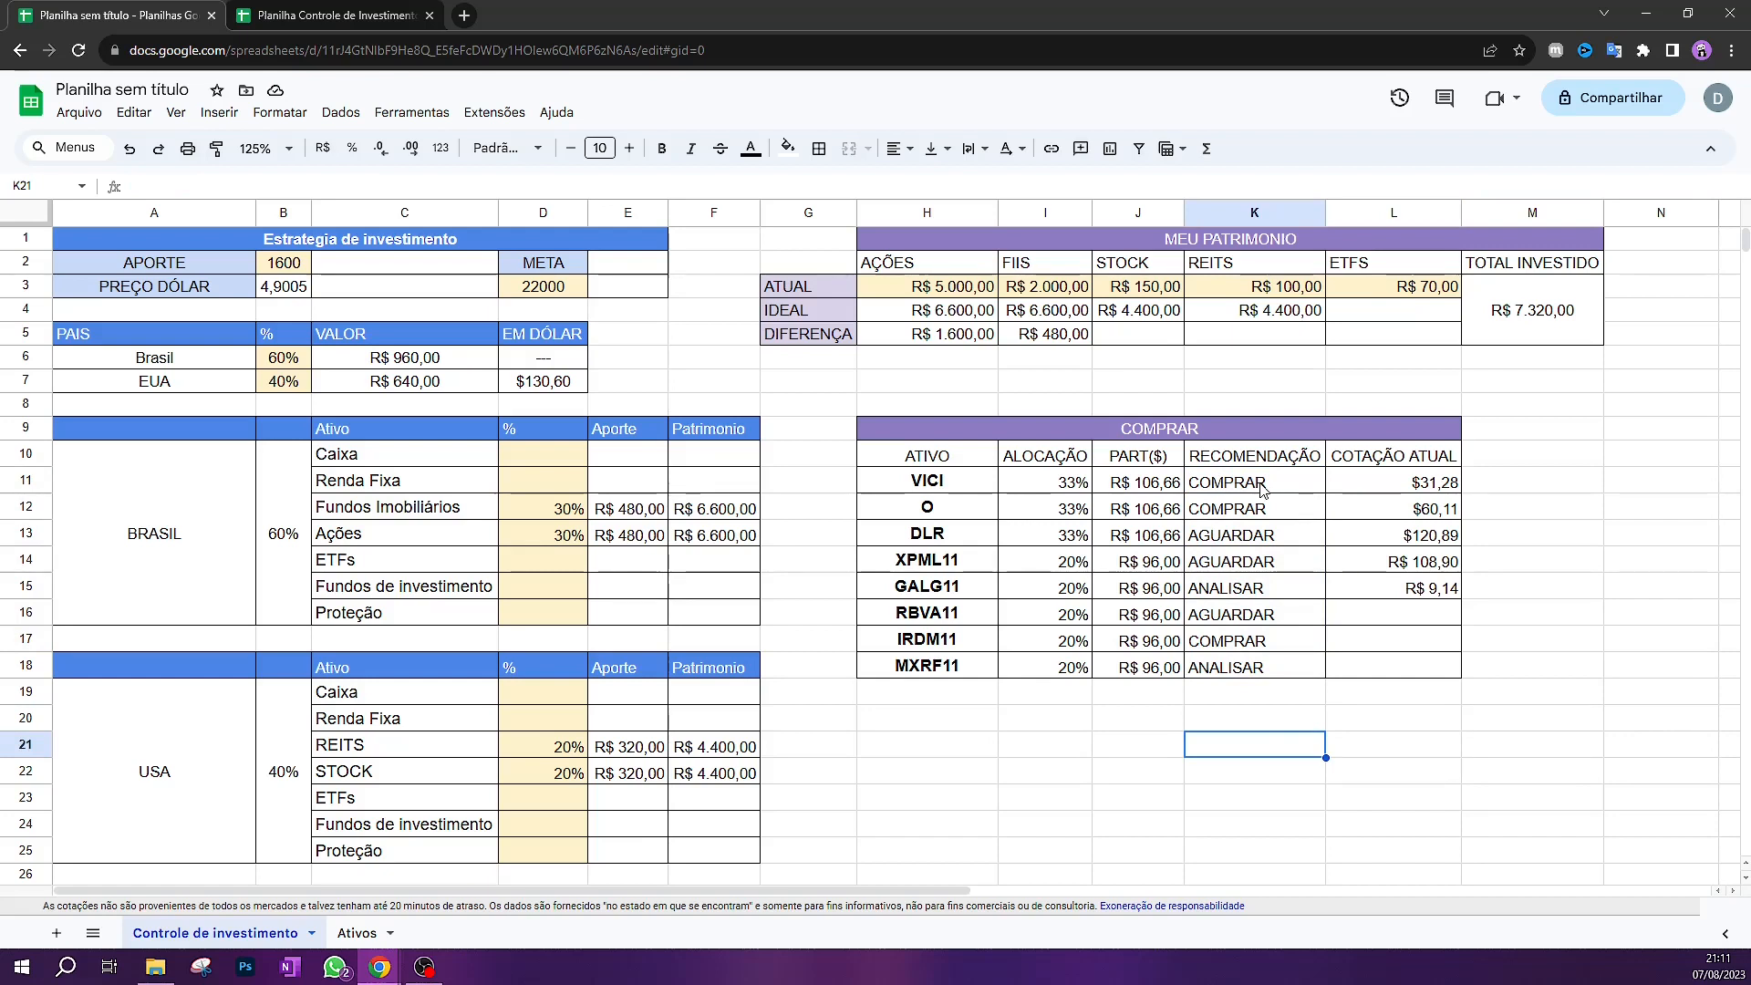
left_click_drag(1263, 490, 1231, 670)
left_click(1262, 741)
left_click_drag(1246, 483, 1258, 674)
left_click(1256, 795)
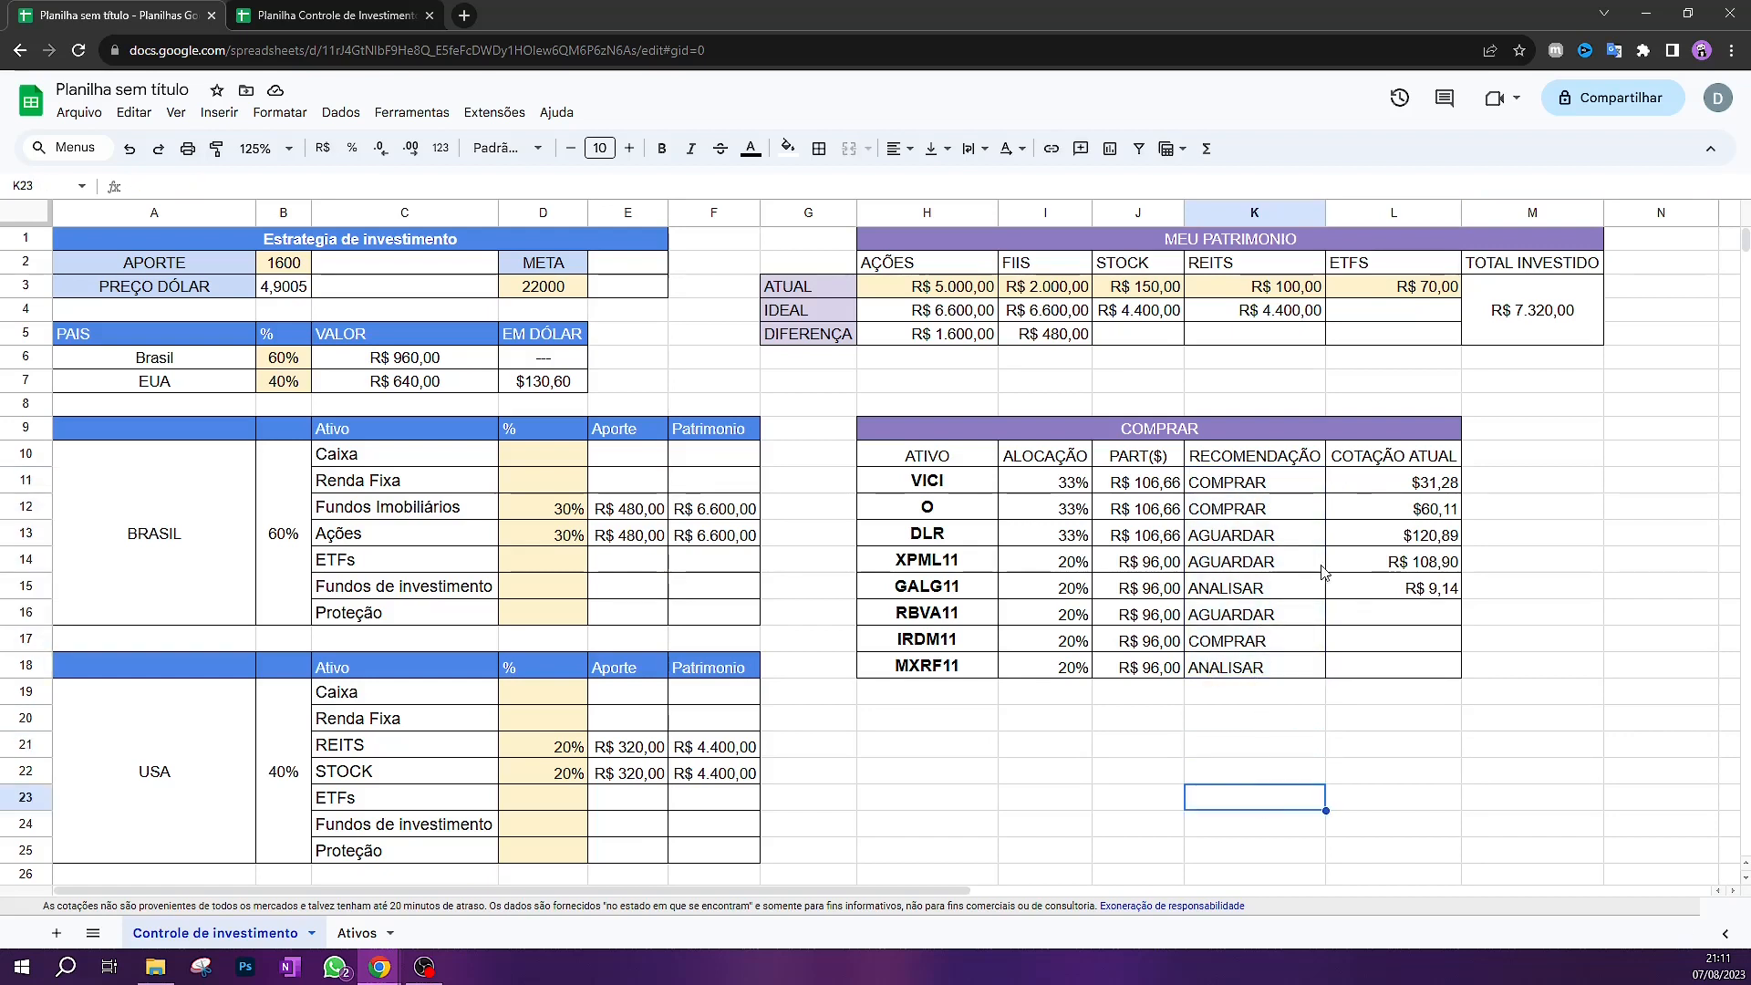
left_click_drag(1281, 493, 1258, 666)
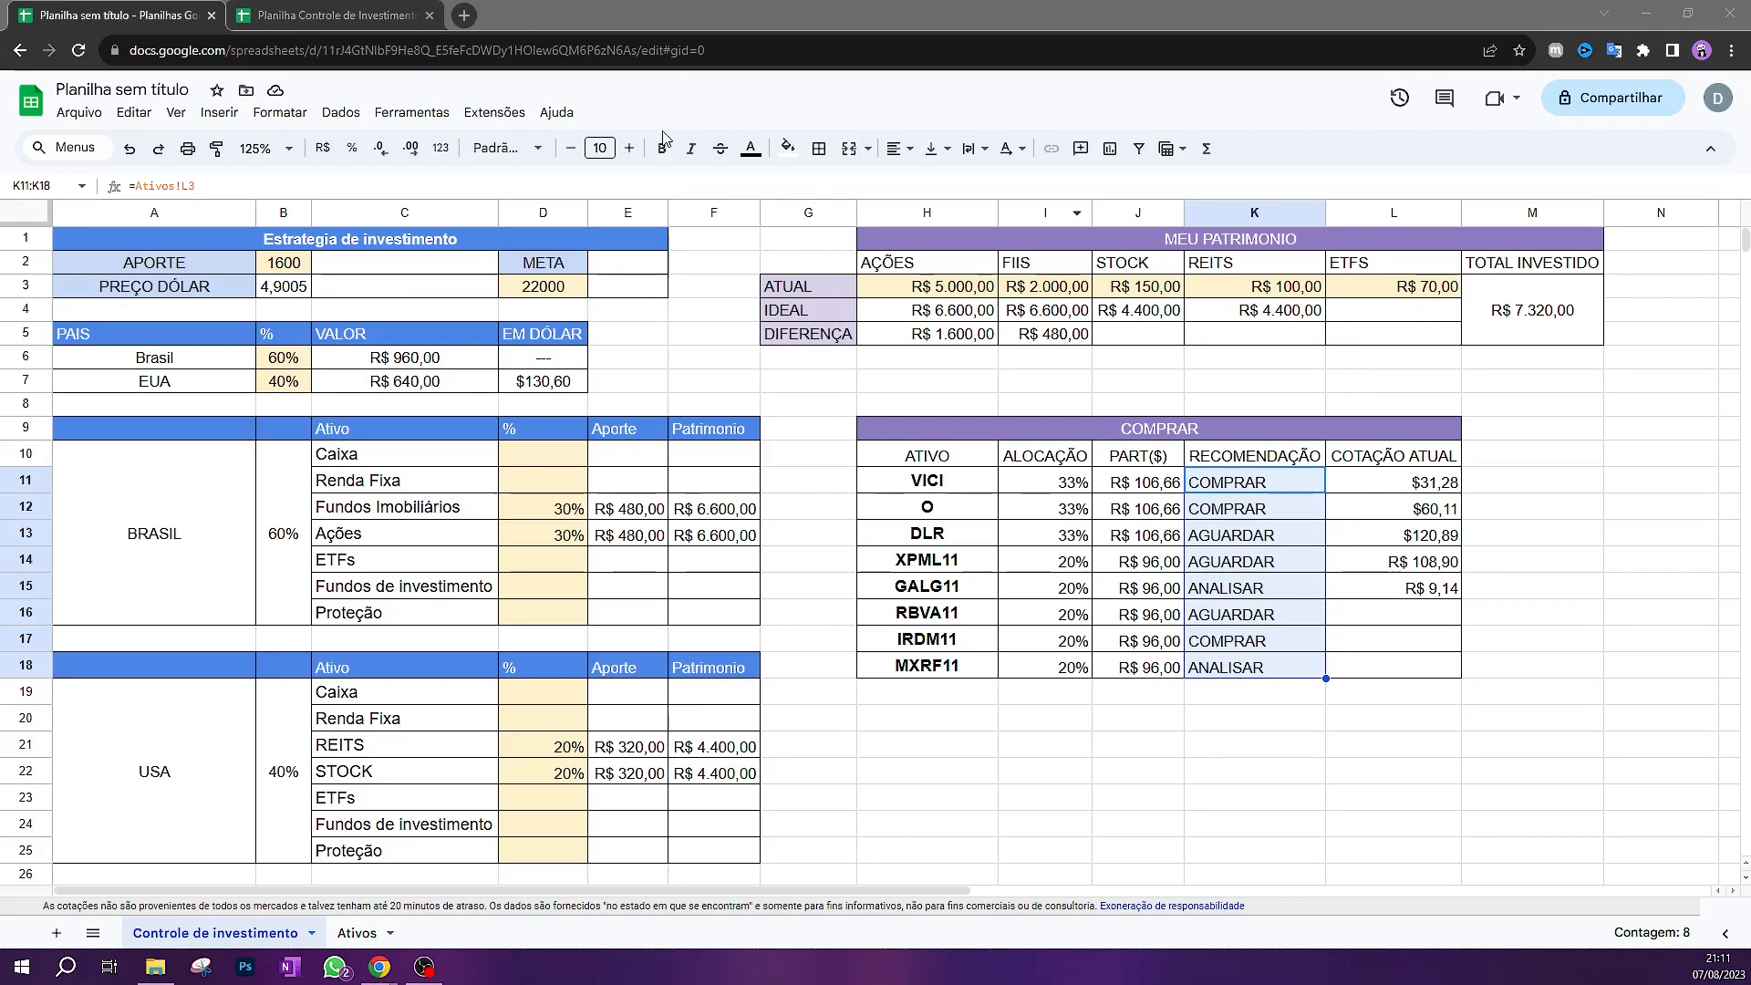
left_click(1270, 725)
Center the recommendations in K11:K18 horizontally and make them bold
left_click_drag(1254, 482, 1257, 672)
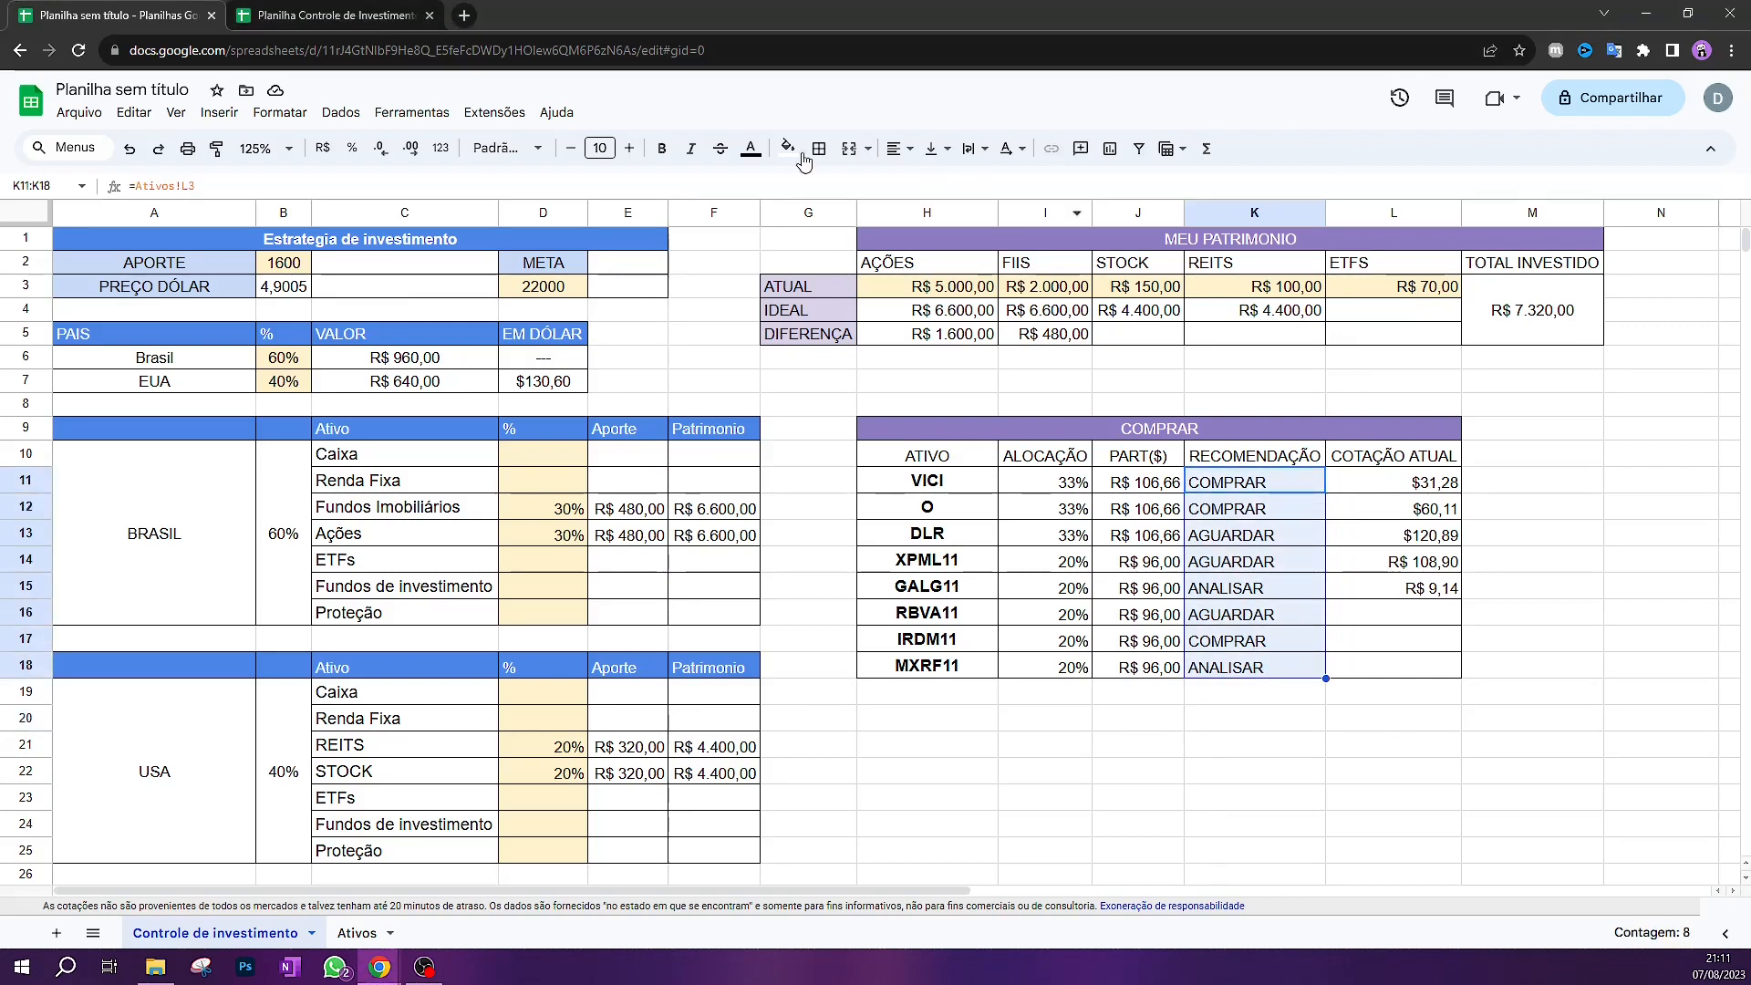
left_click(909, 150)
left_click(929, 184)
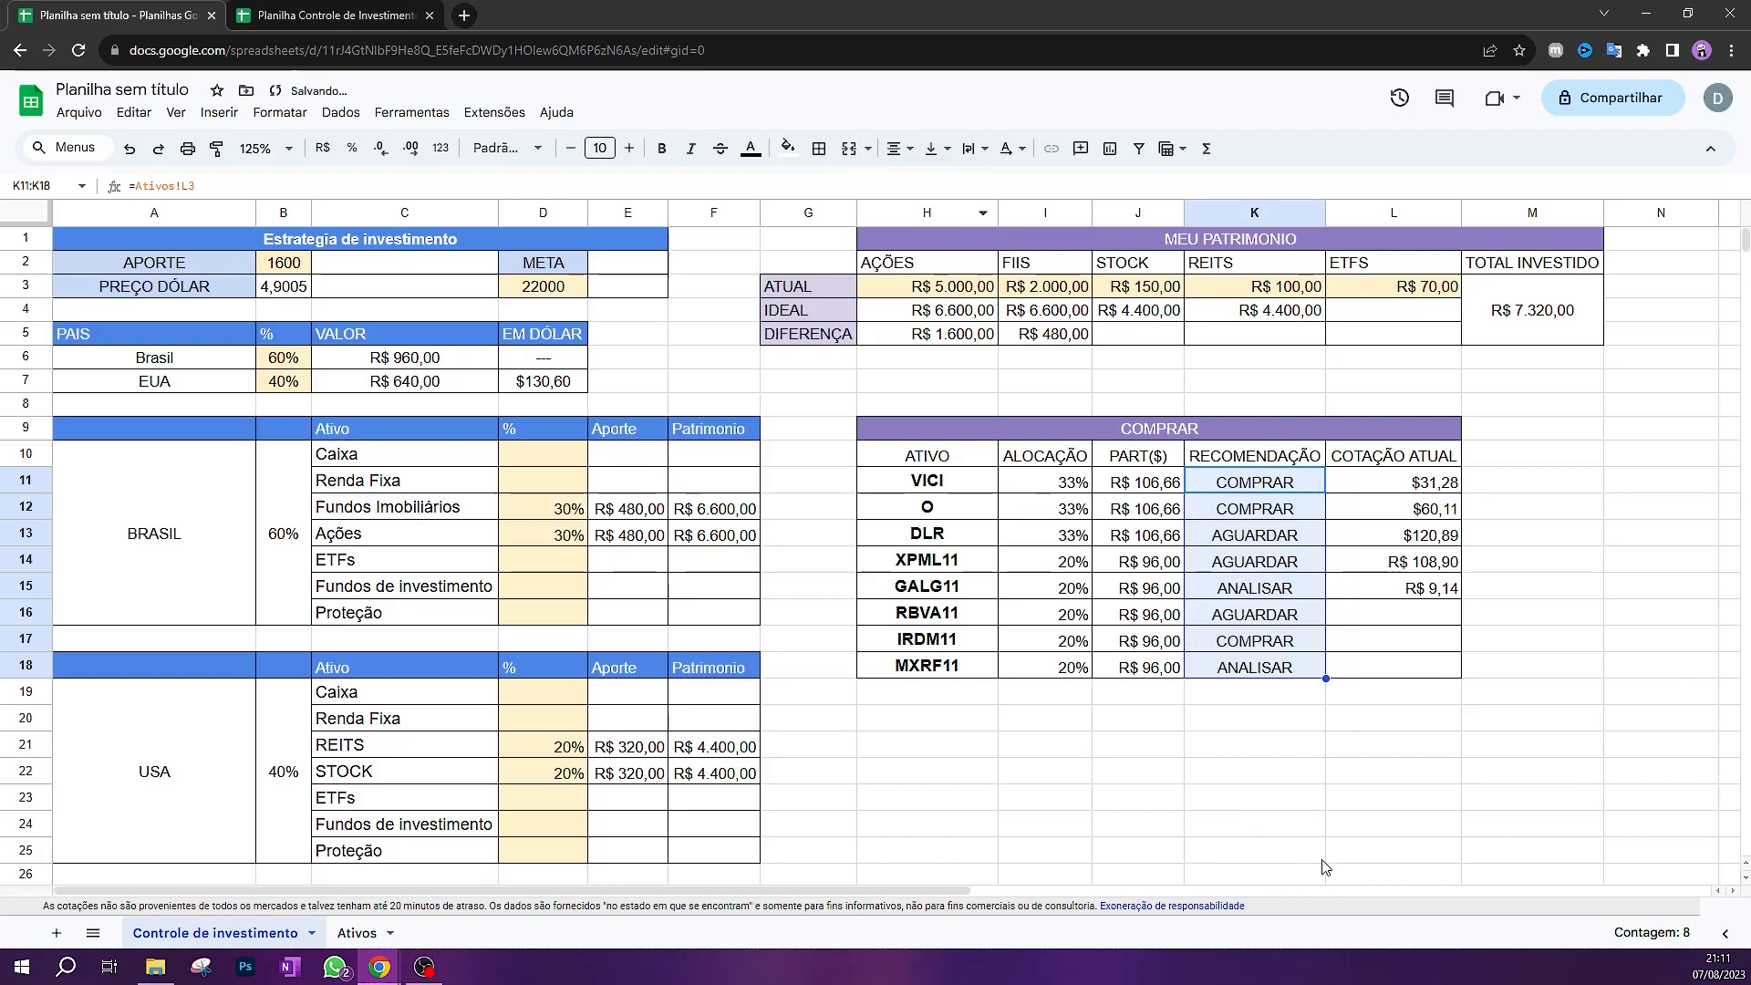
left_click(1286, 850)
left_click_drag(1275, 474, 1251, 671)
key("ctrl+b")
left_click(1156, 719)
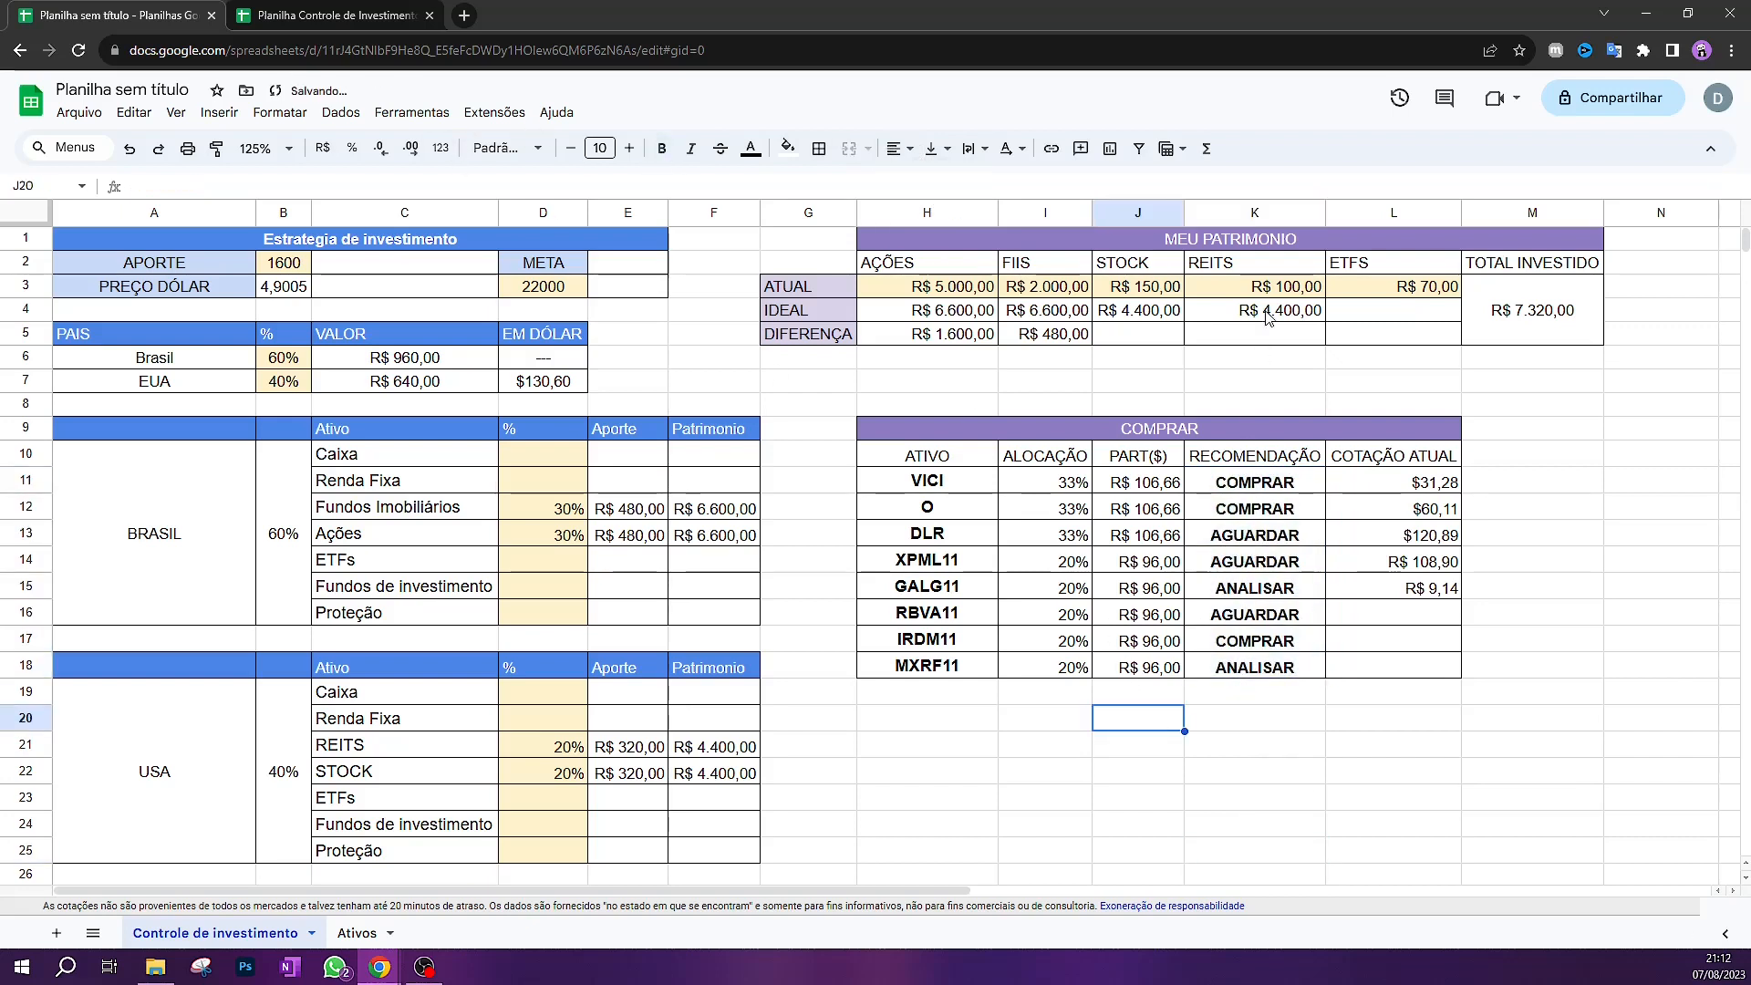
Add a conditional formatting rule to column K that applies the default green style when the text contains COMPRAR
left_click(1252, 206)
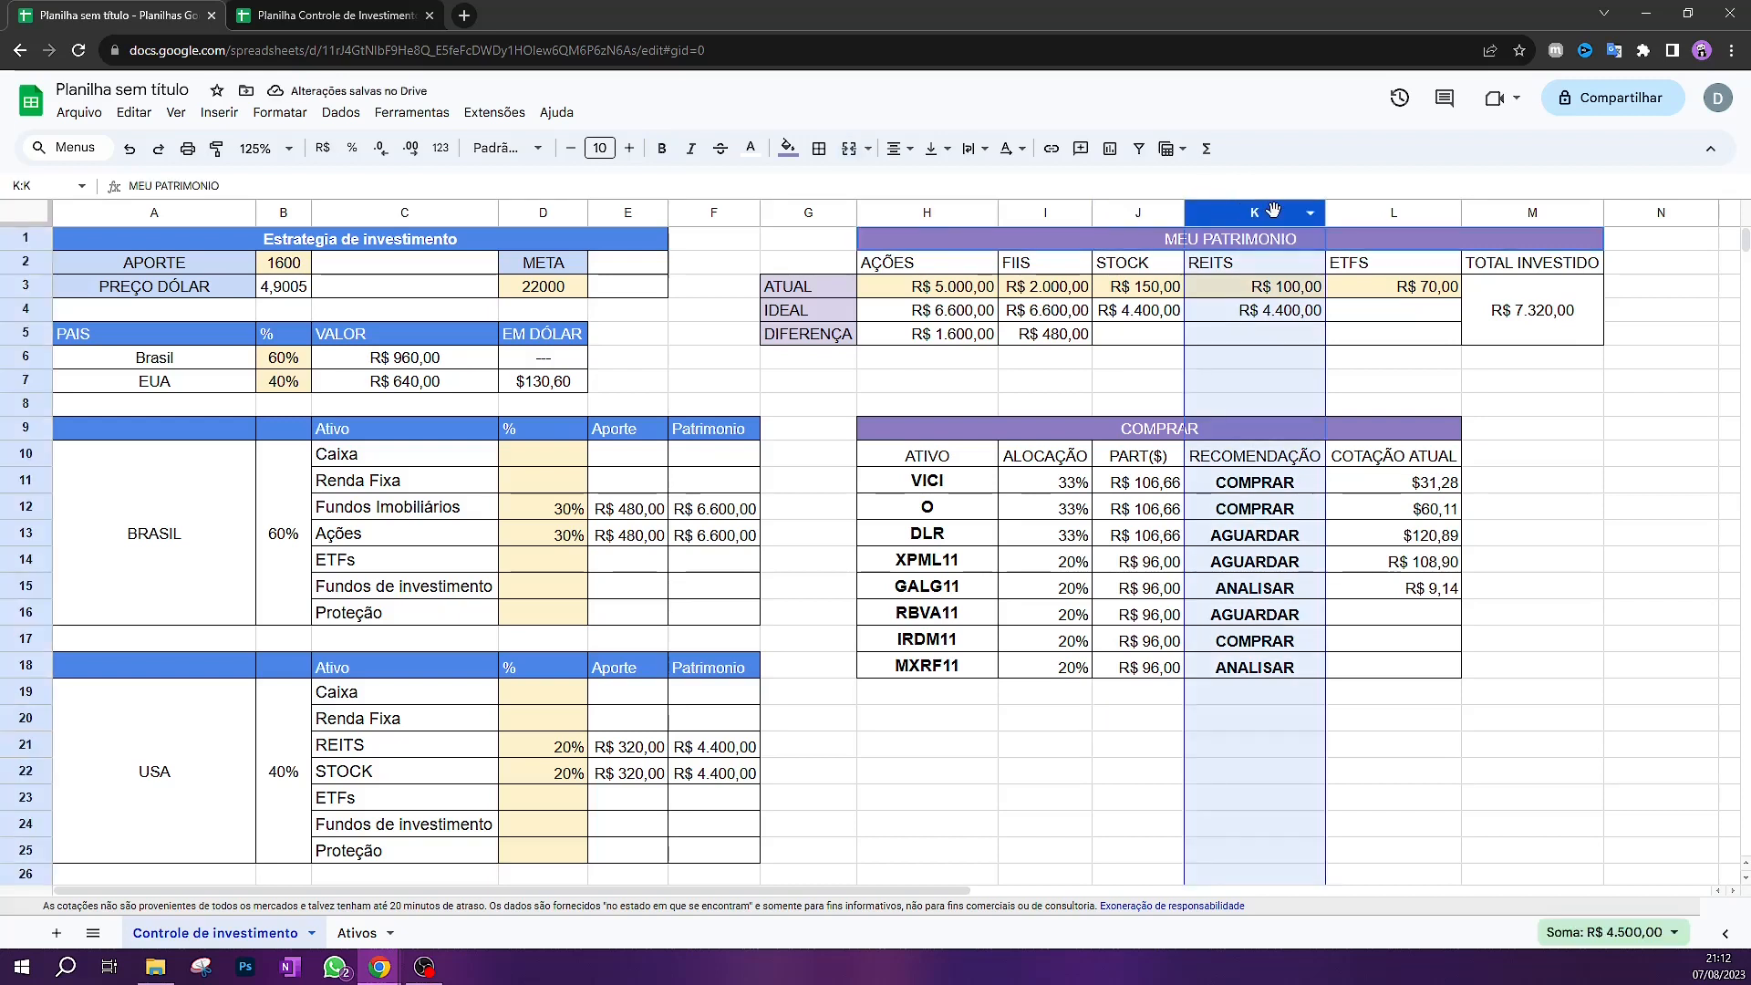
left_click(279, 112)
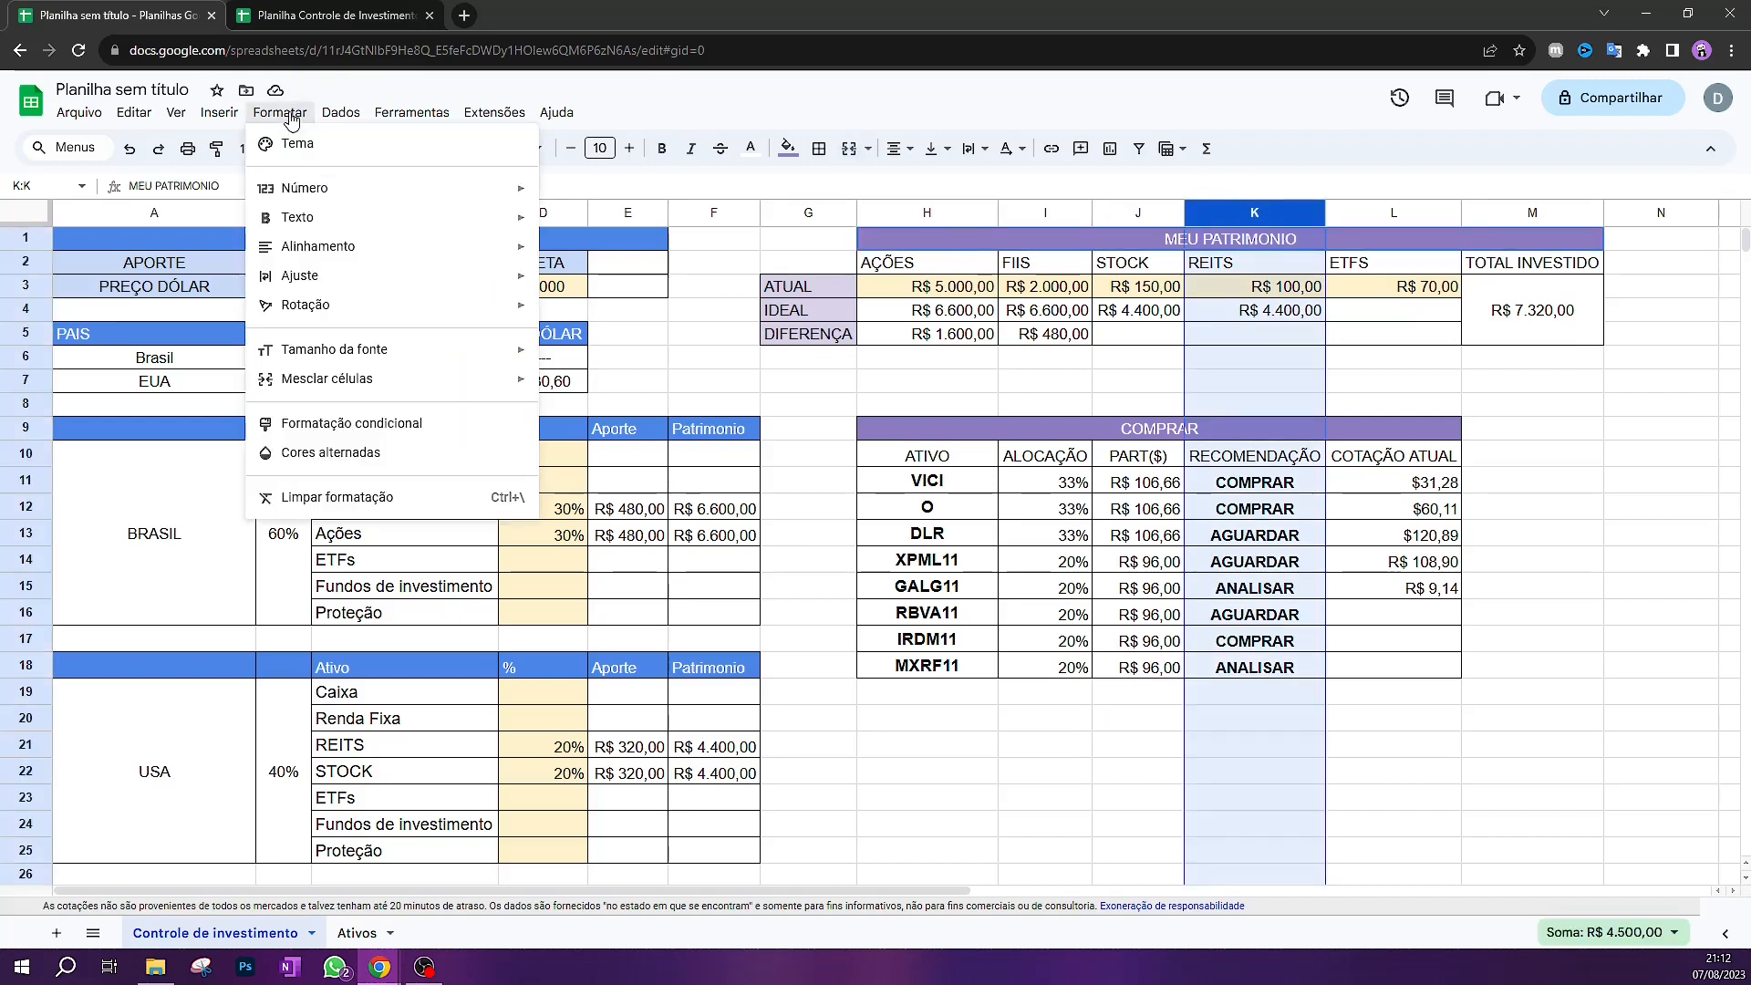
left_click(341, 433)
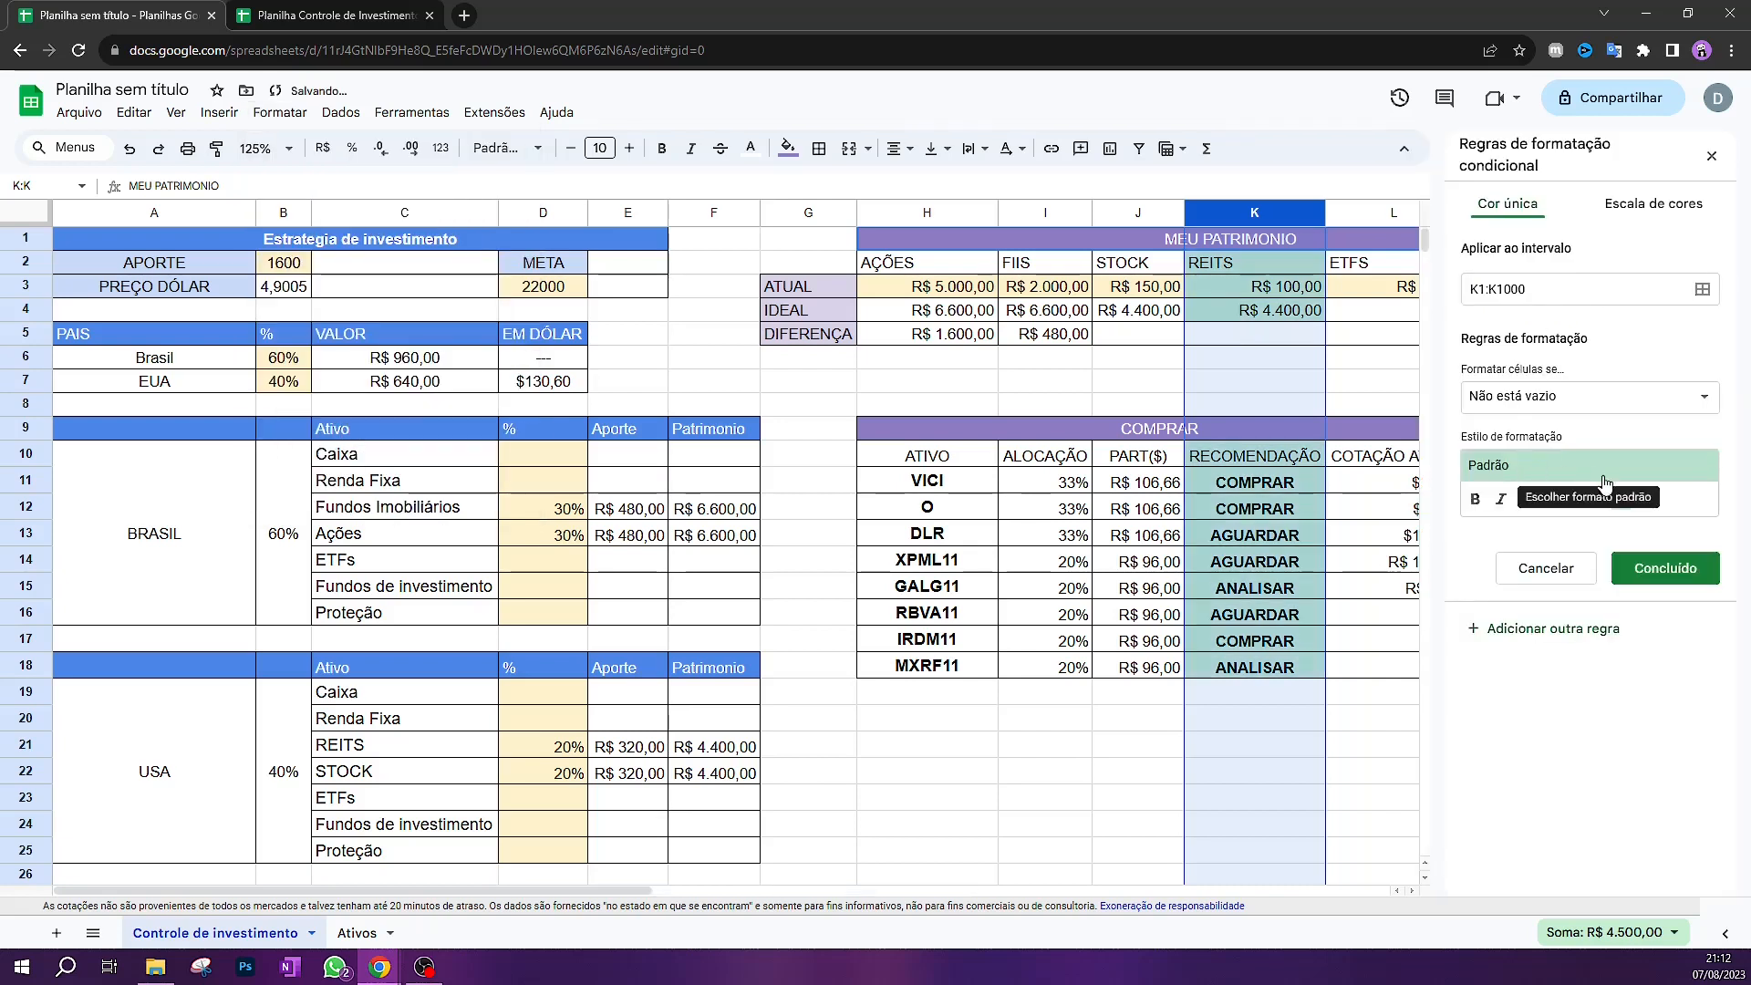
left_click(1602, 412)
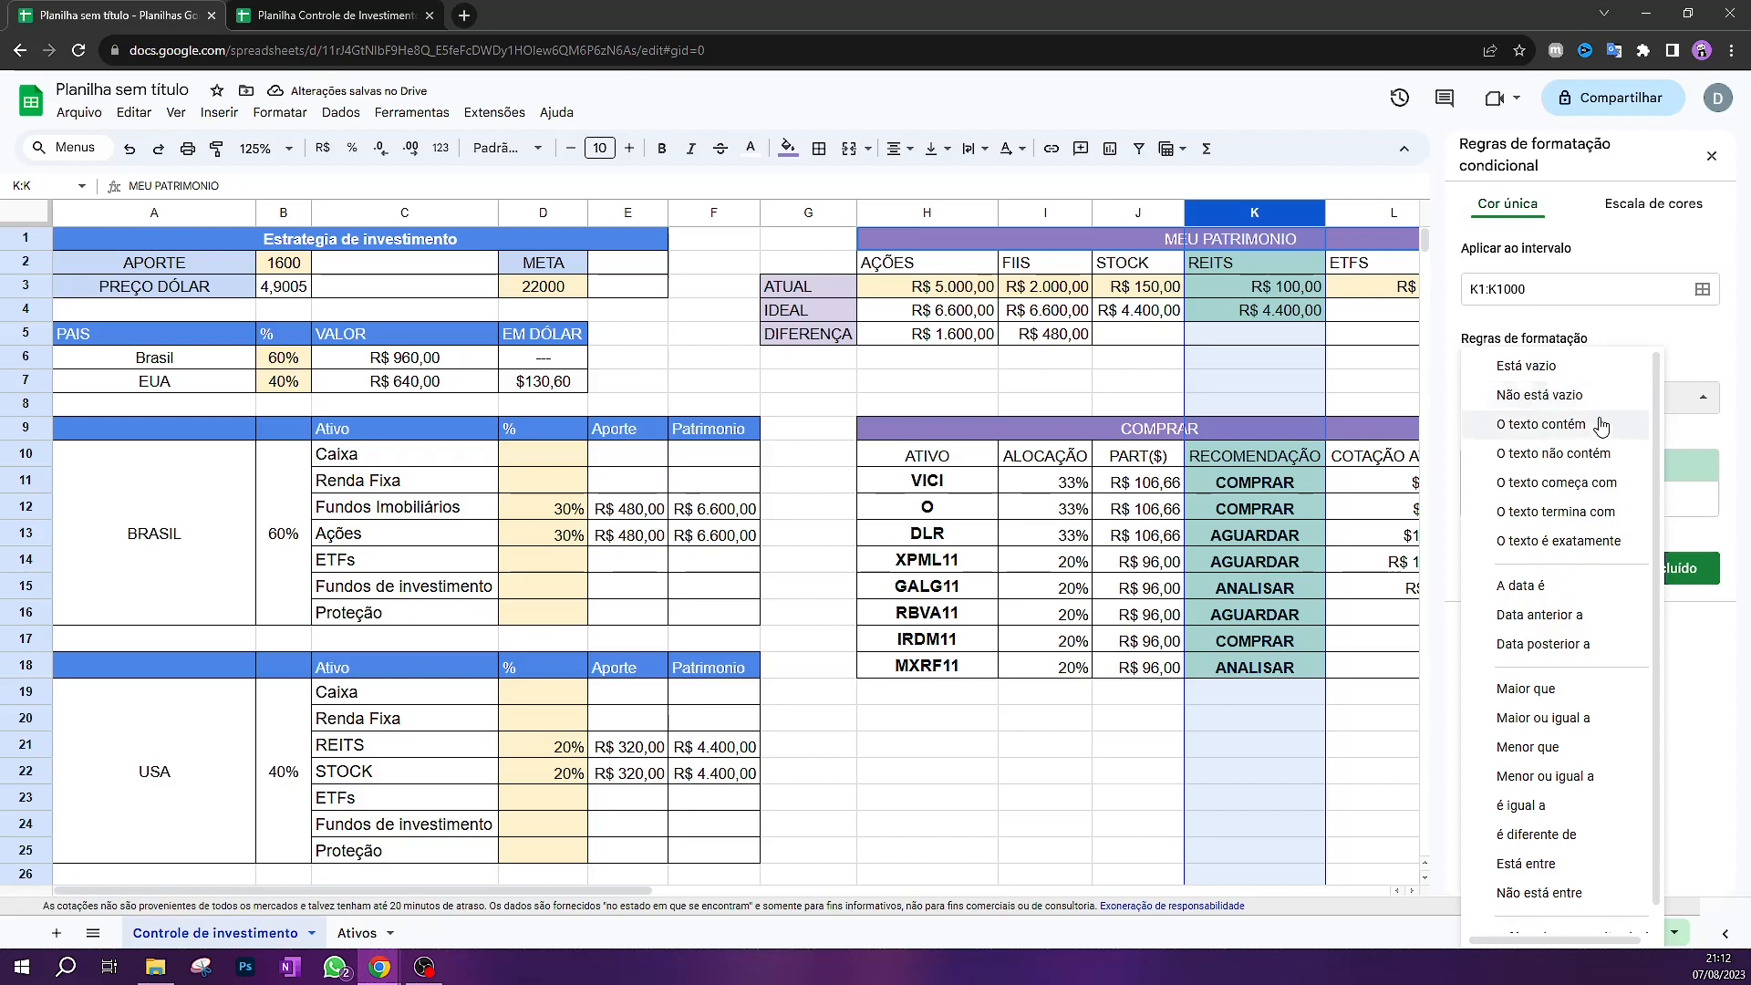
left_click(1526, 425)
left_click(1533, 442)
type("COMPRAR")
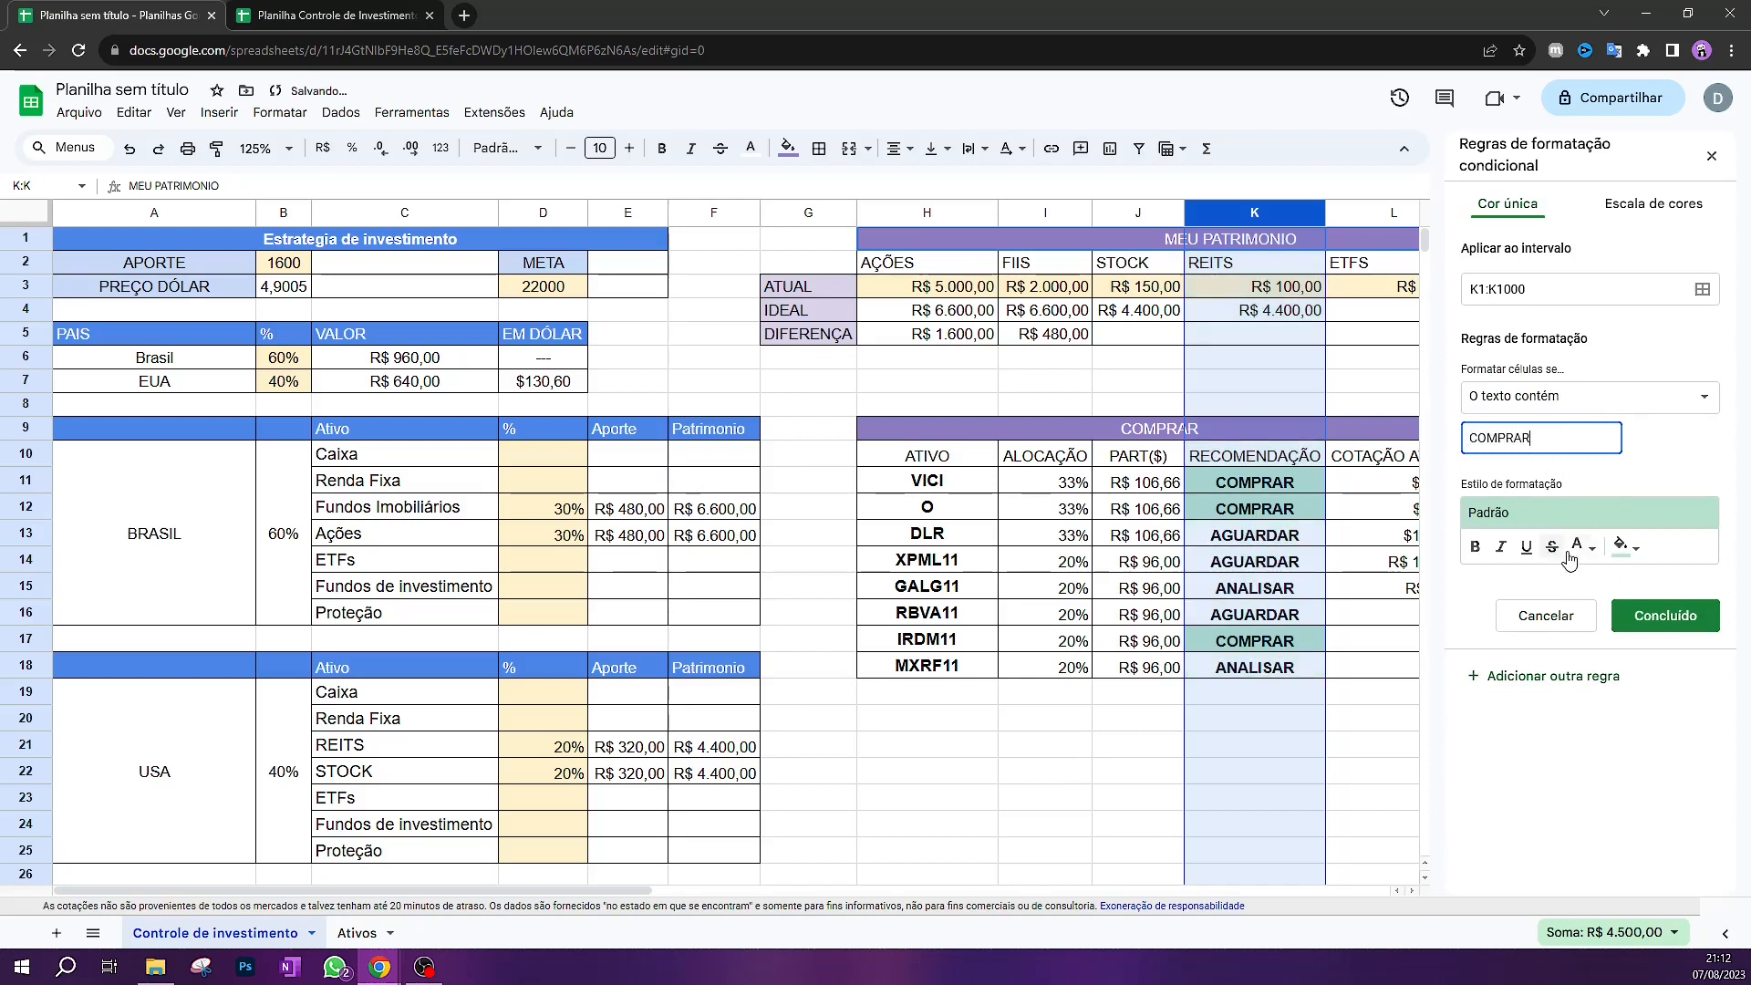
left_click(1667, 619)
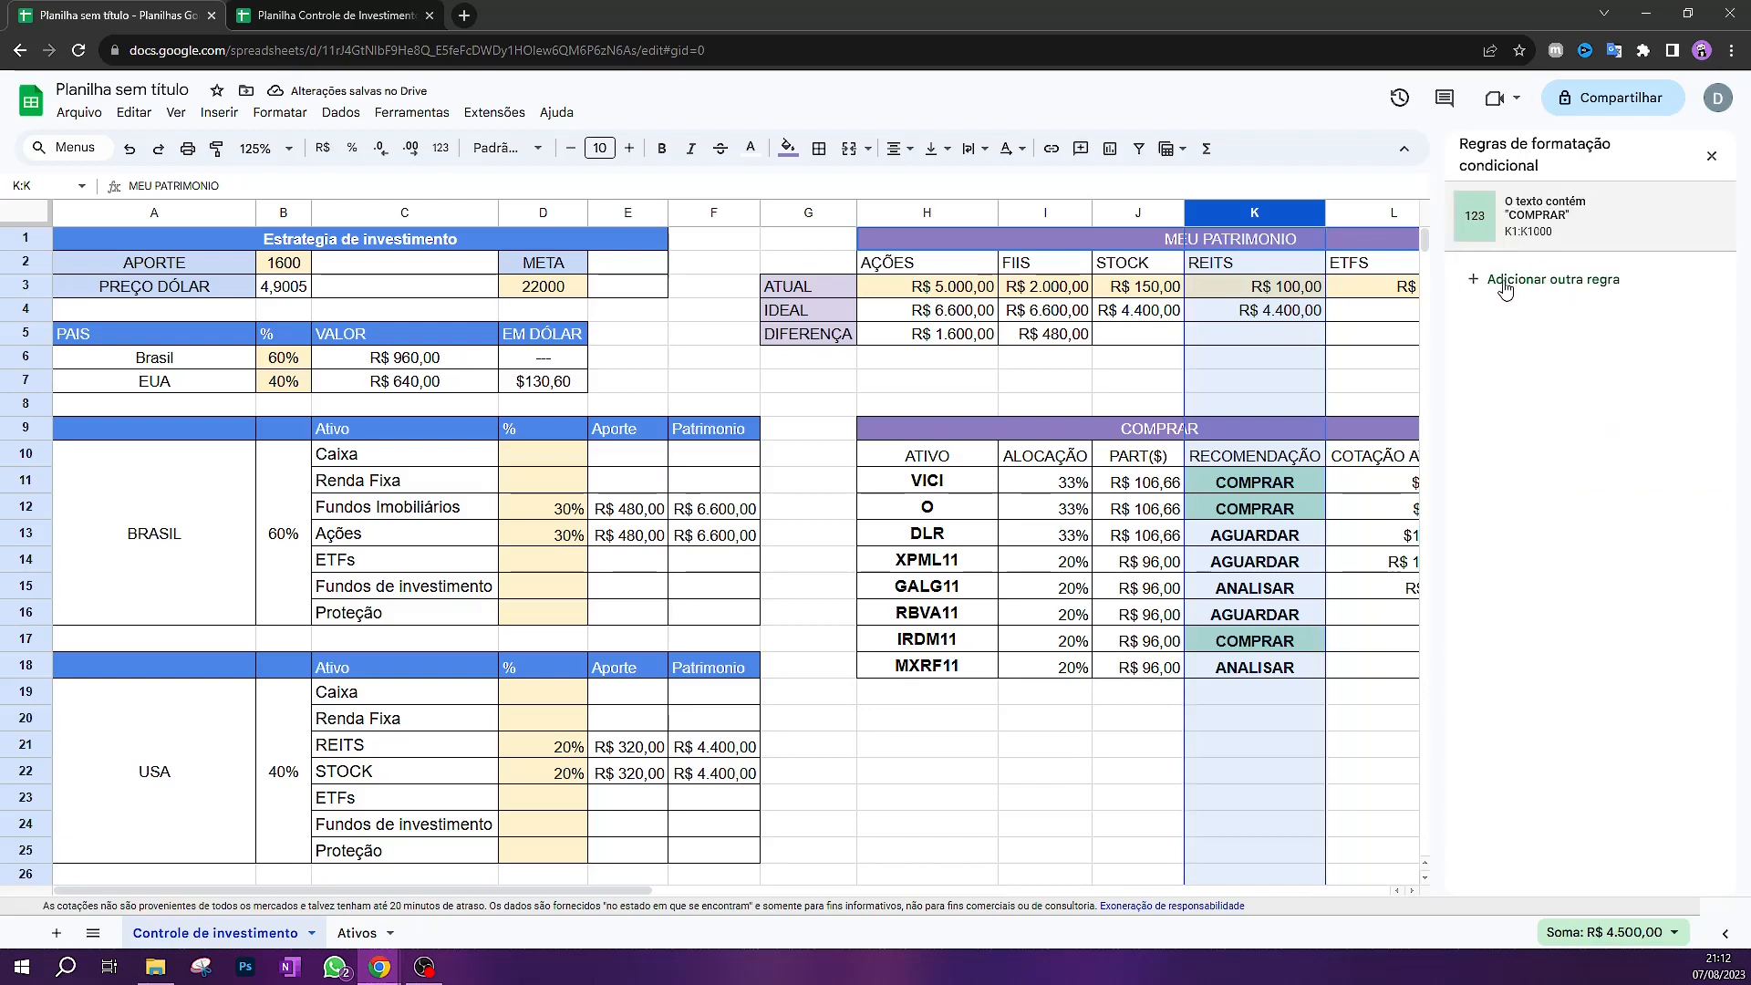
Add a second rule to K1:K1000 that fills cells light red when the text contains AGUARDAR
left_click(1555, 282)
left_click(1587, 395)
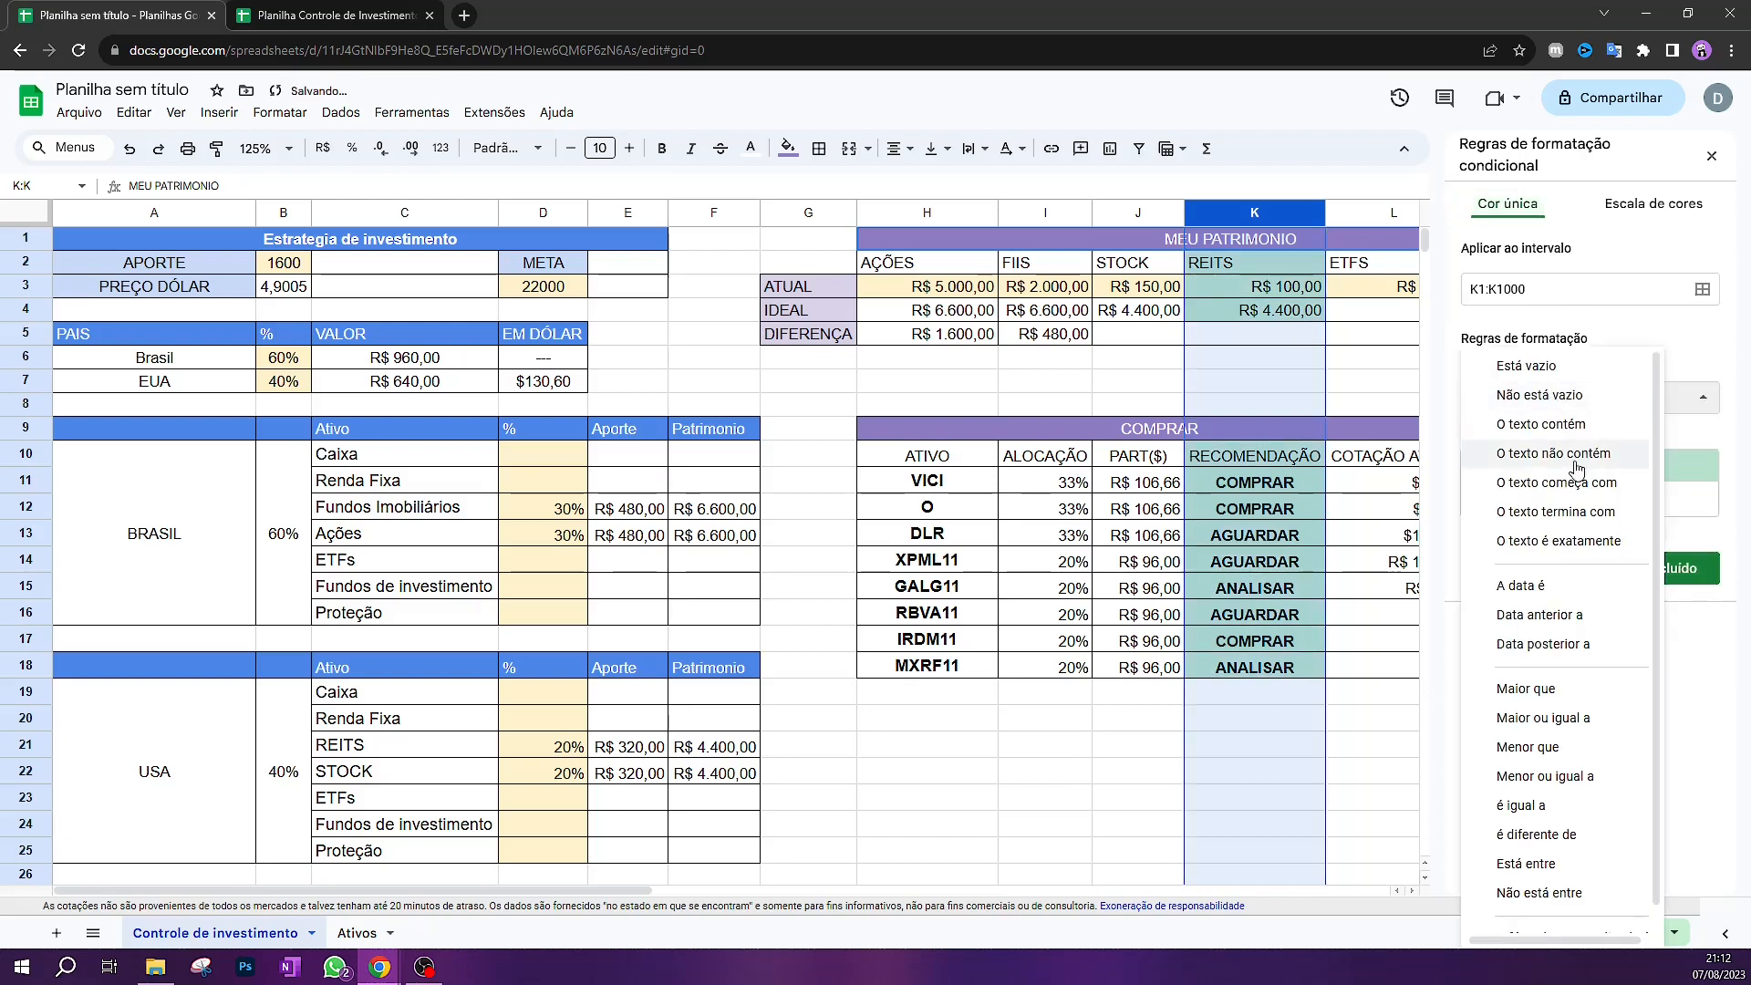
left_click(1555, 425)
left_click(1544, 438)
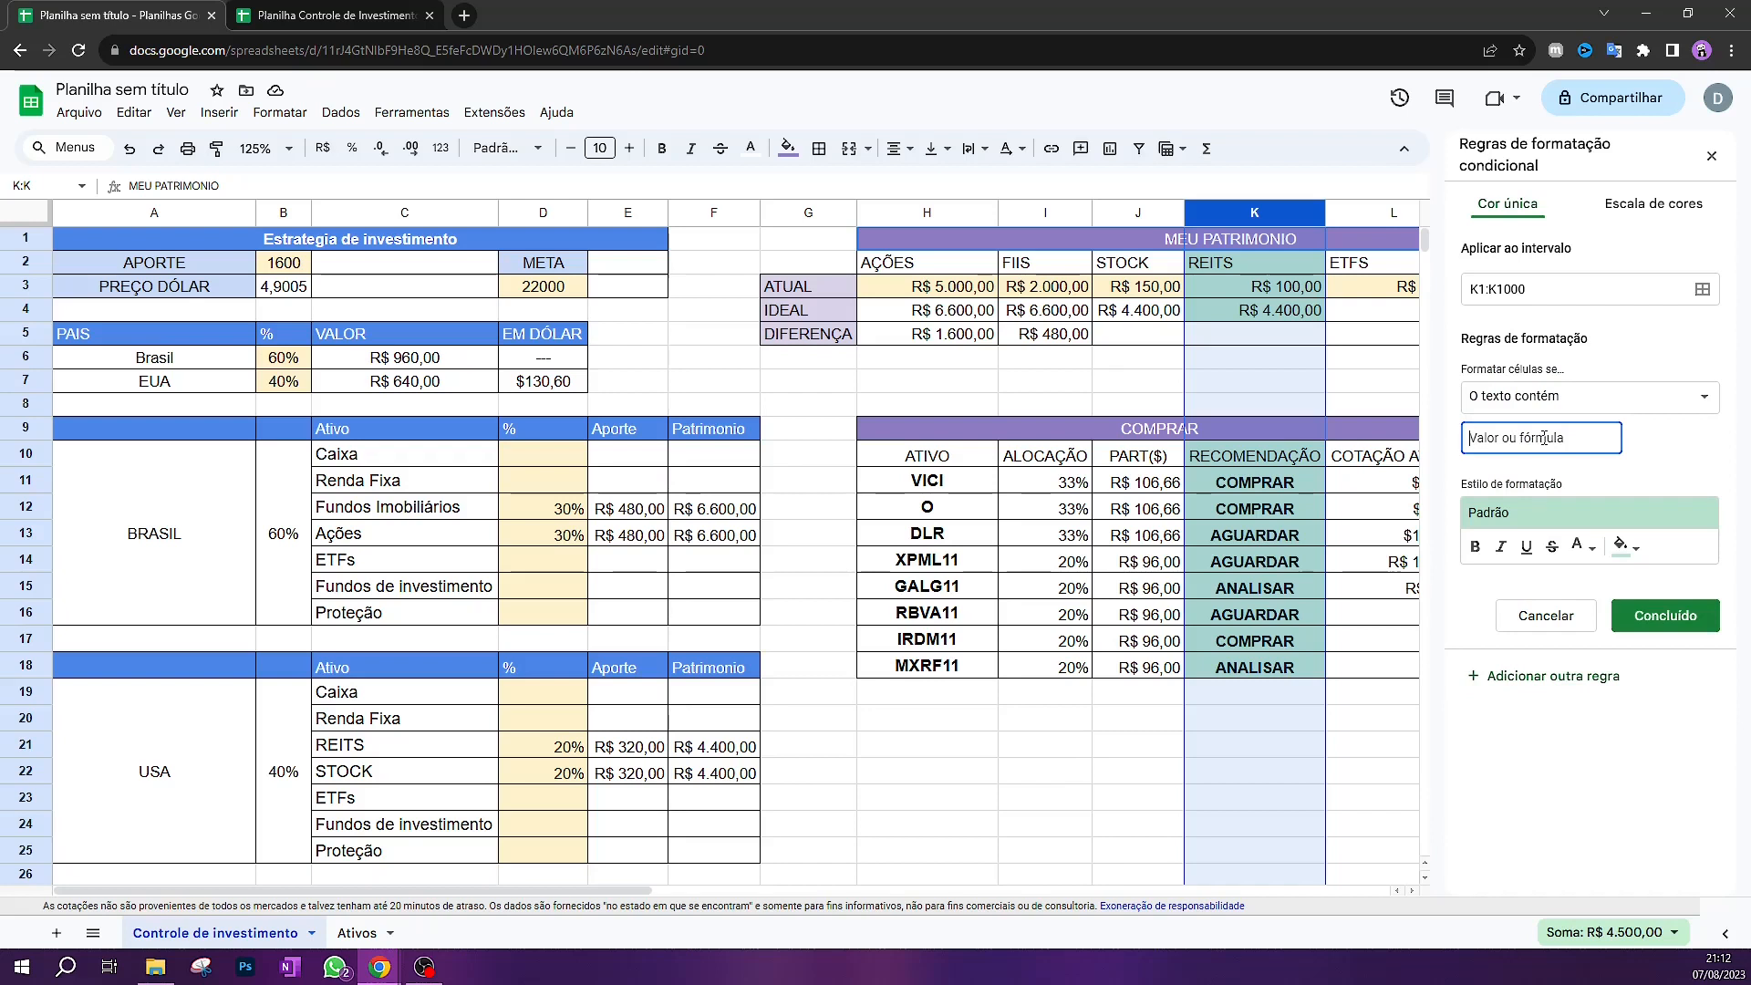
type("AGUARDAR")
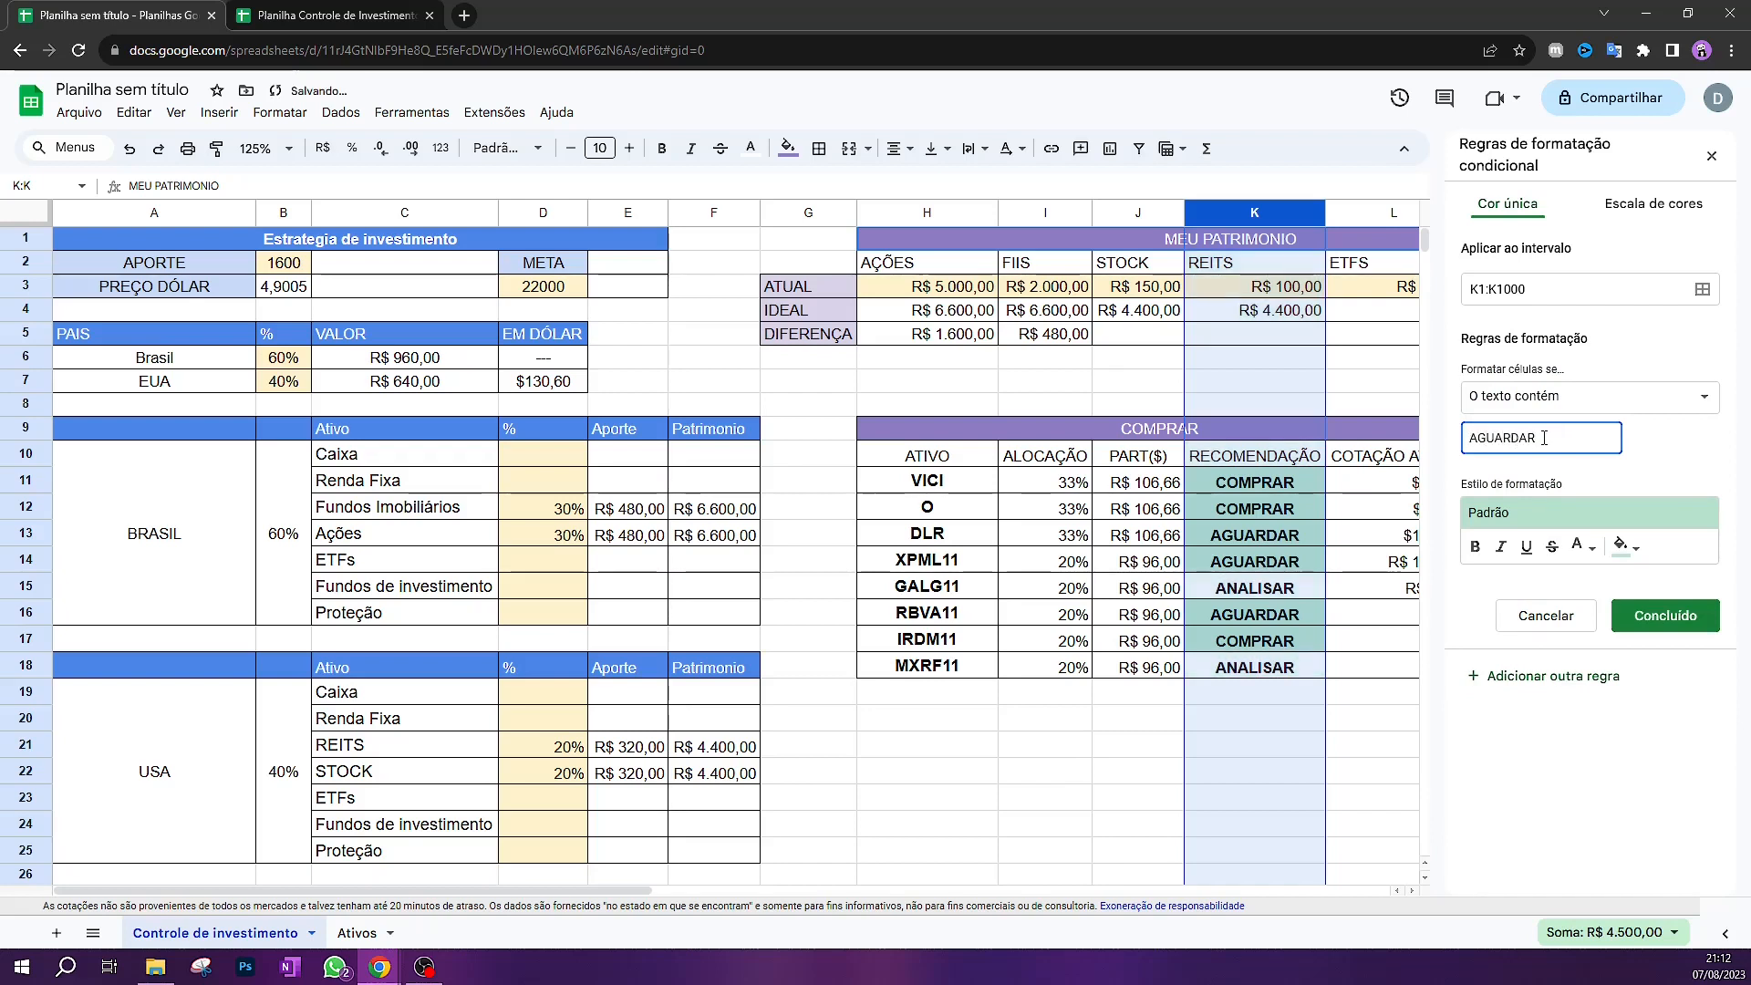
left_click(1625, 546)
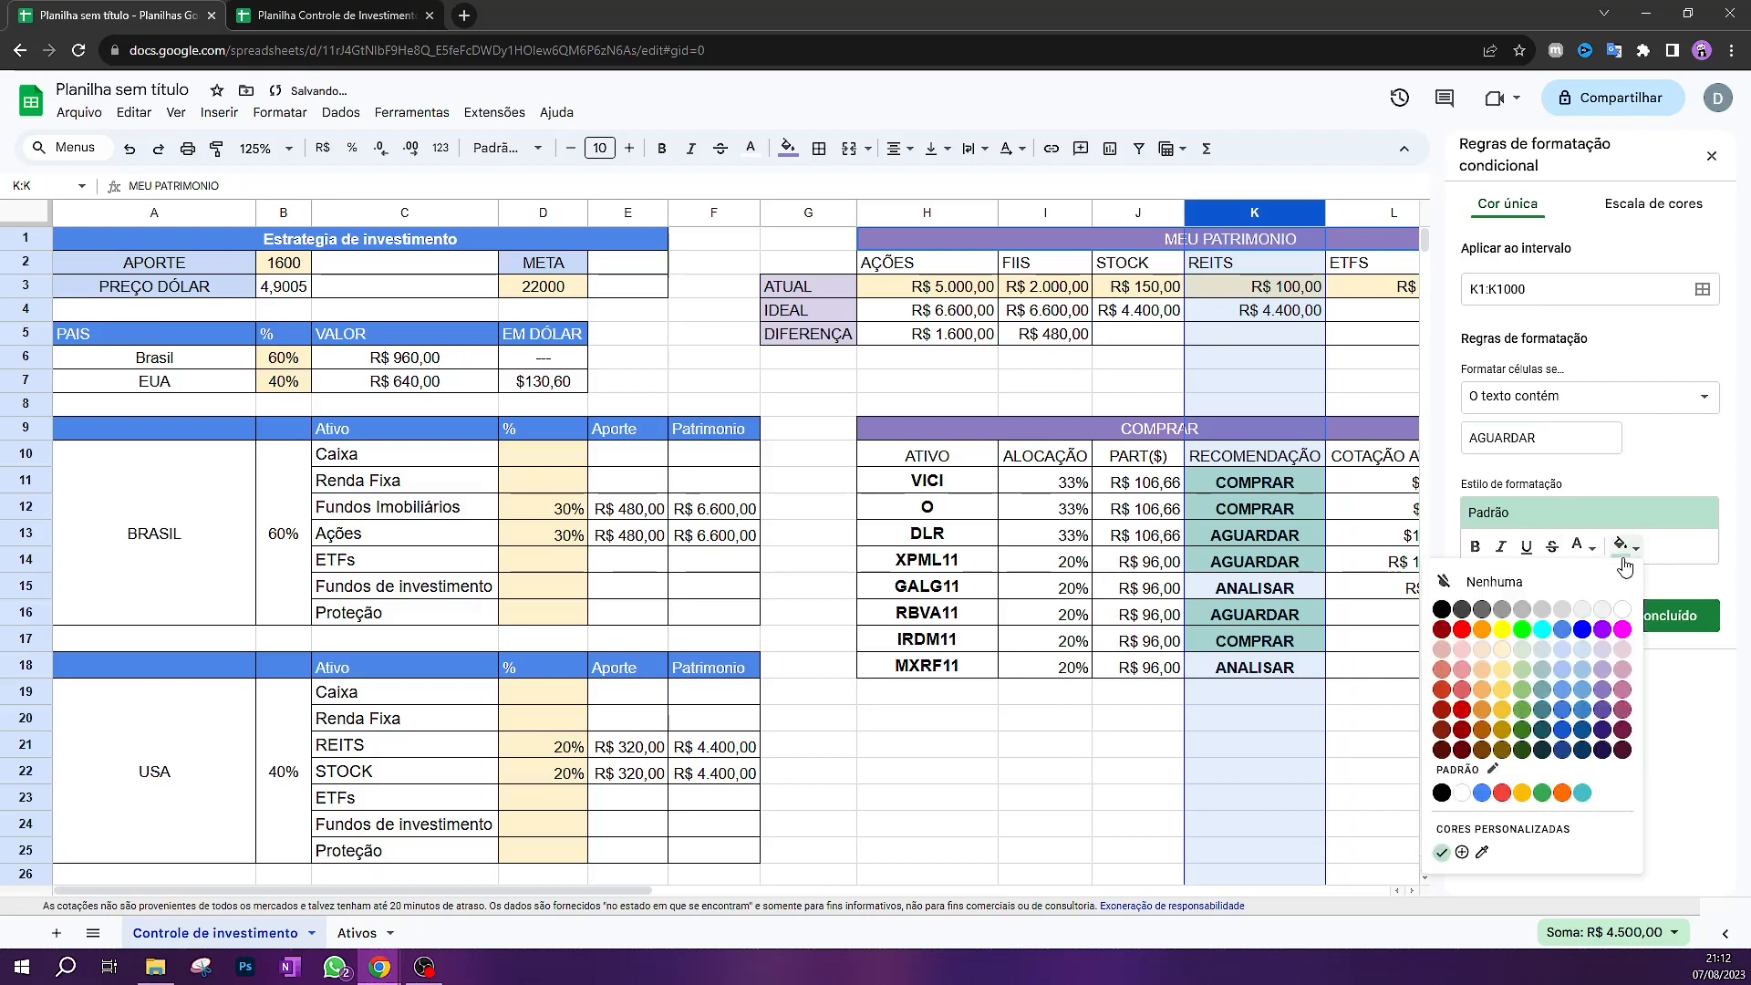
left_click(1461, 693)
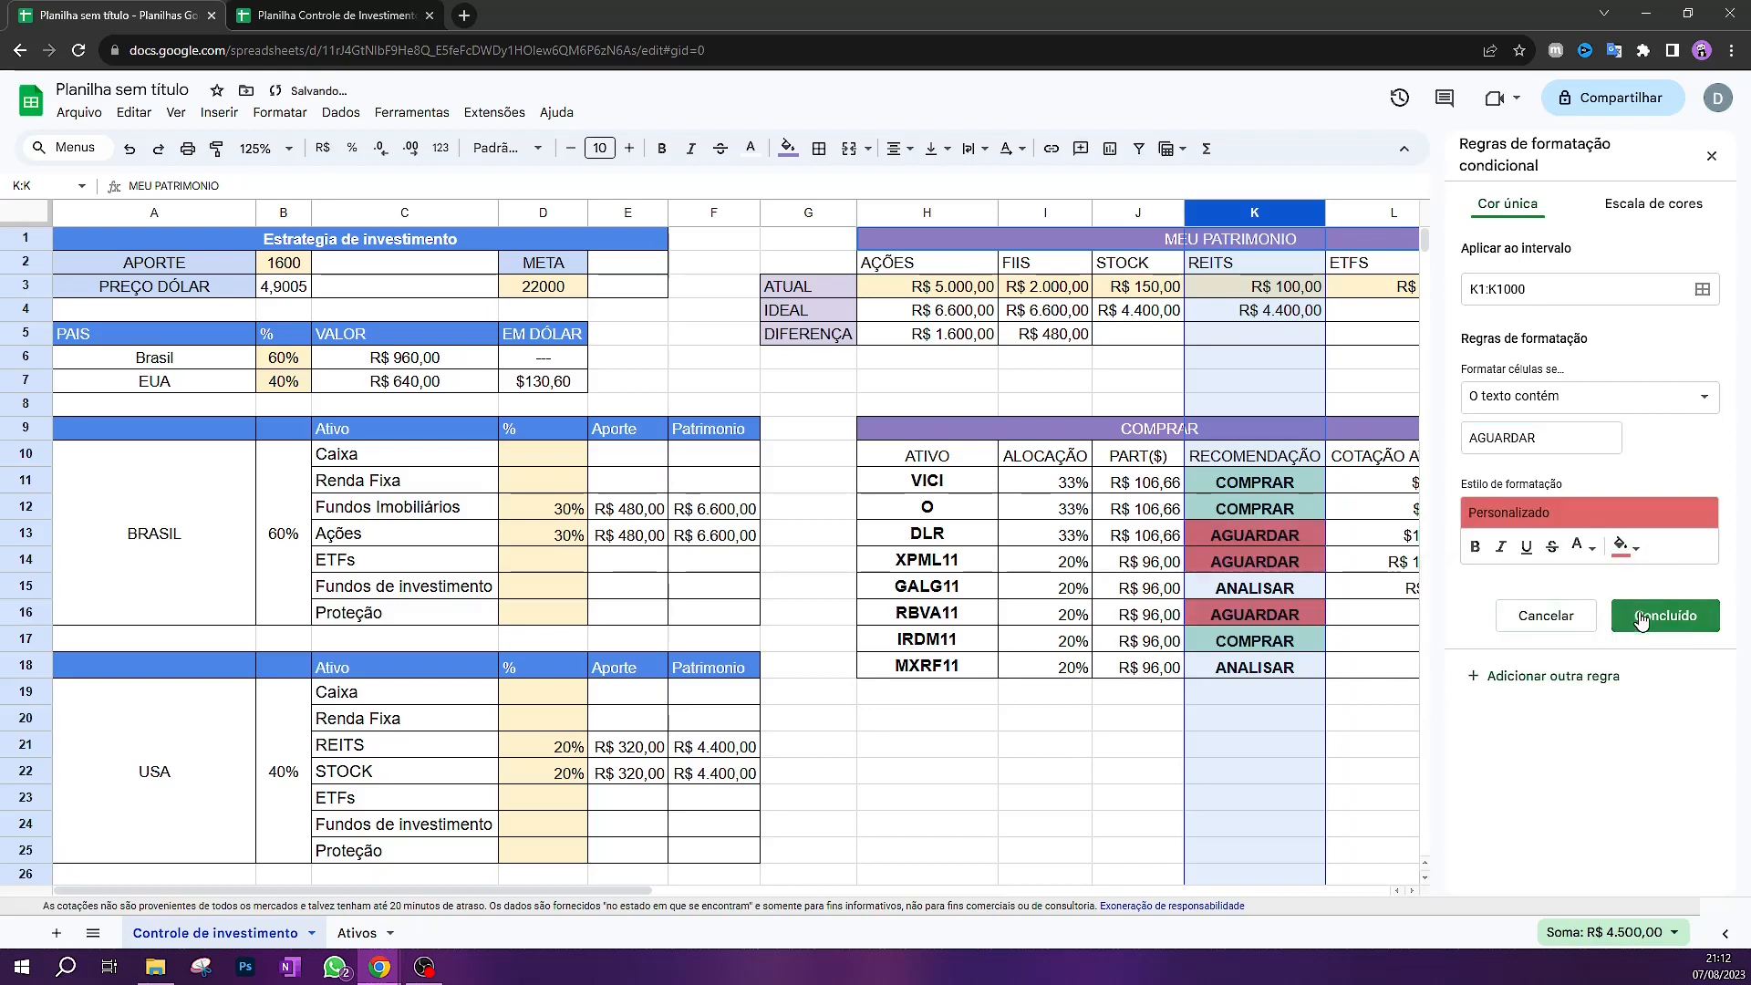
left_click(1695, 626)
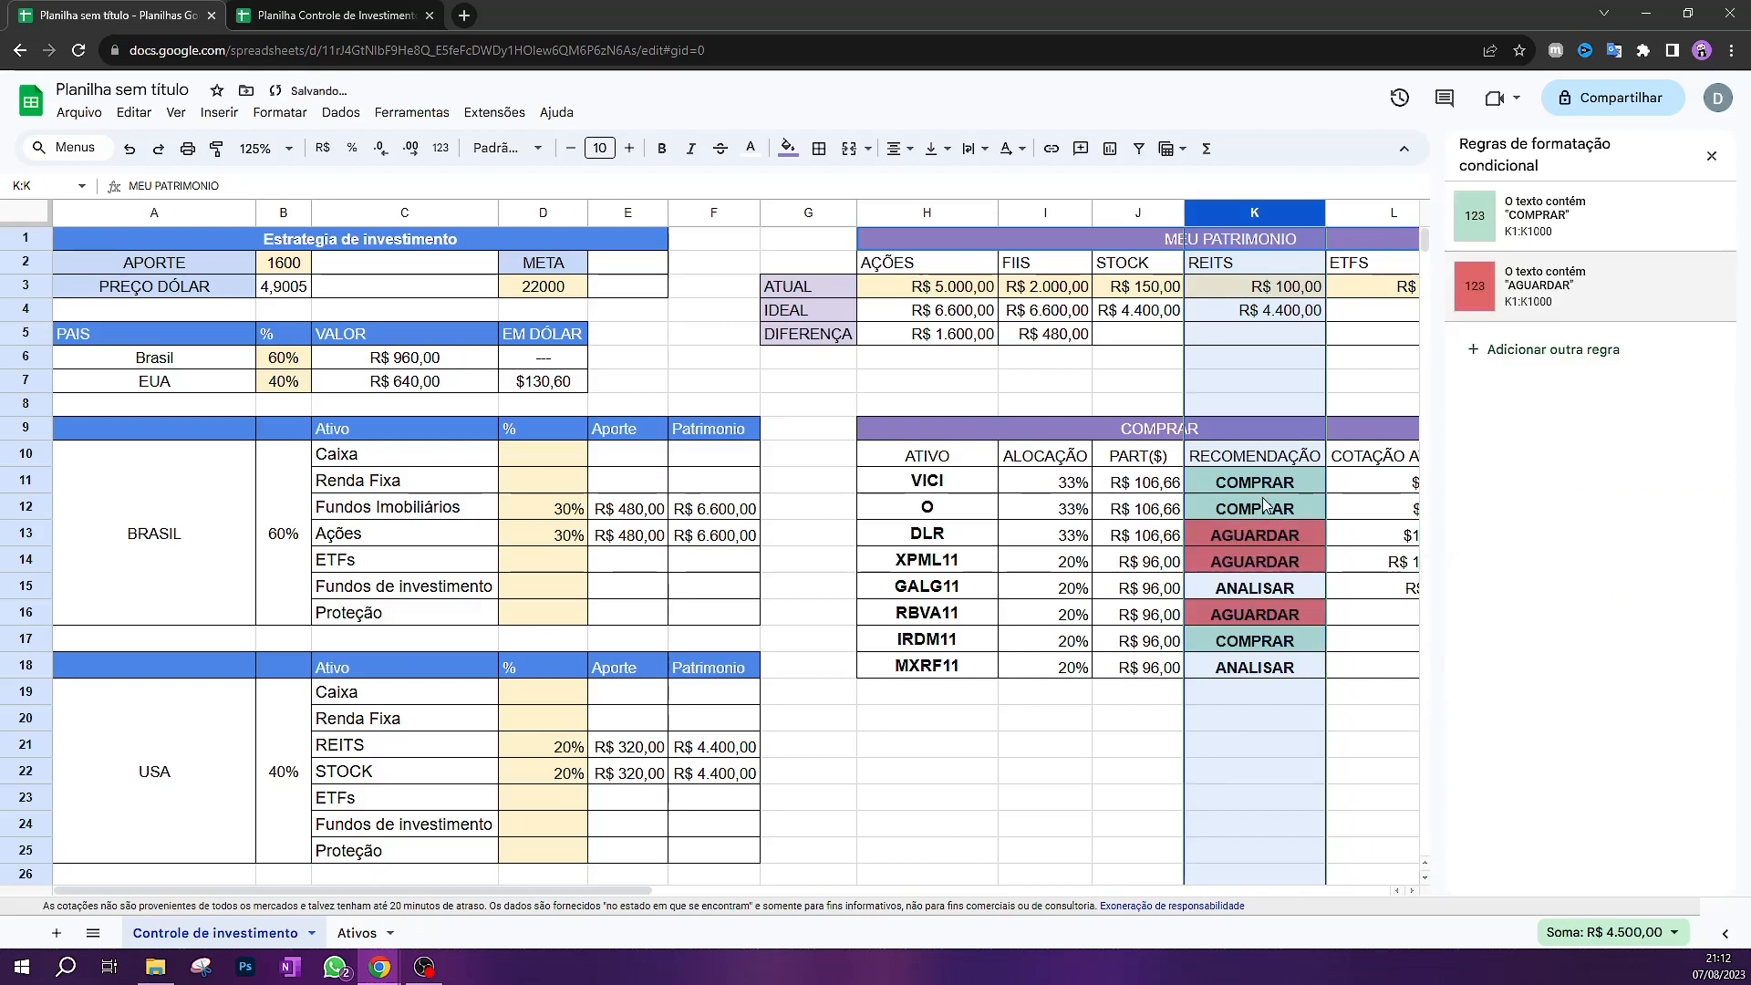
Add a third rule to K1:K1000 that fills cells light orange when the text contains ANALISAR, and close the conditional formatting rules
left_click(1561, 345)
left_click(1522, 397)
left_click(1582, 426)
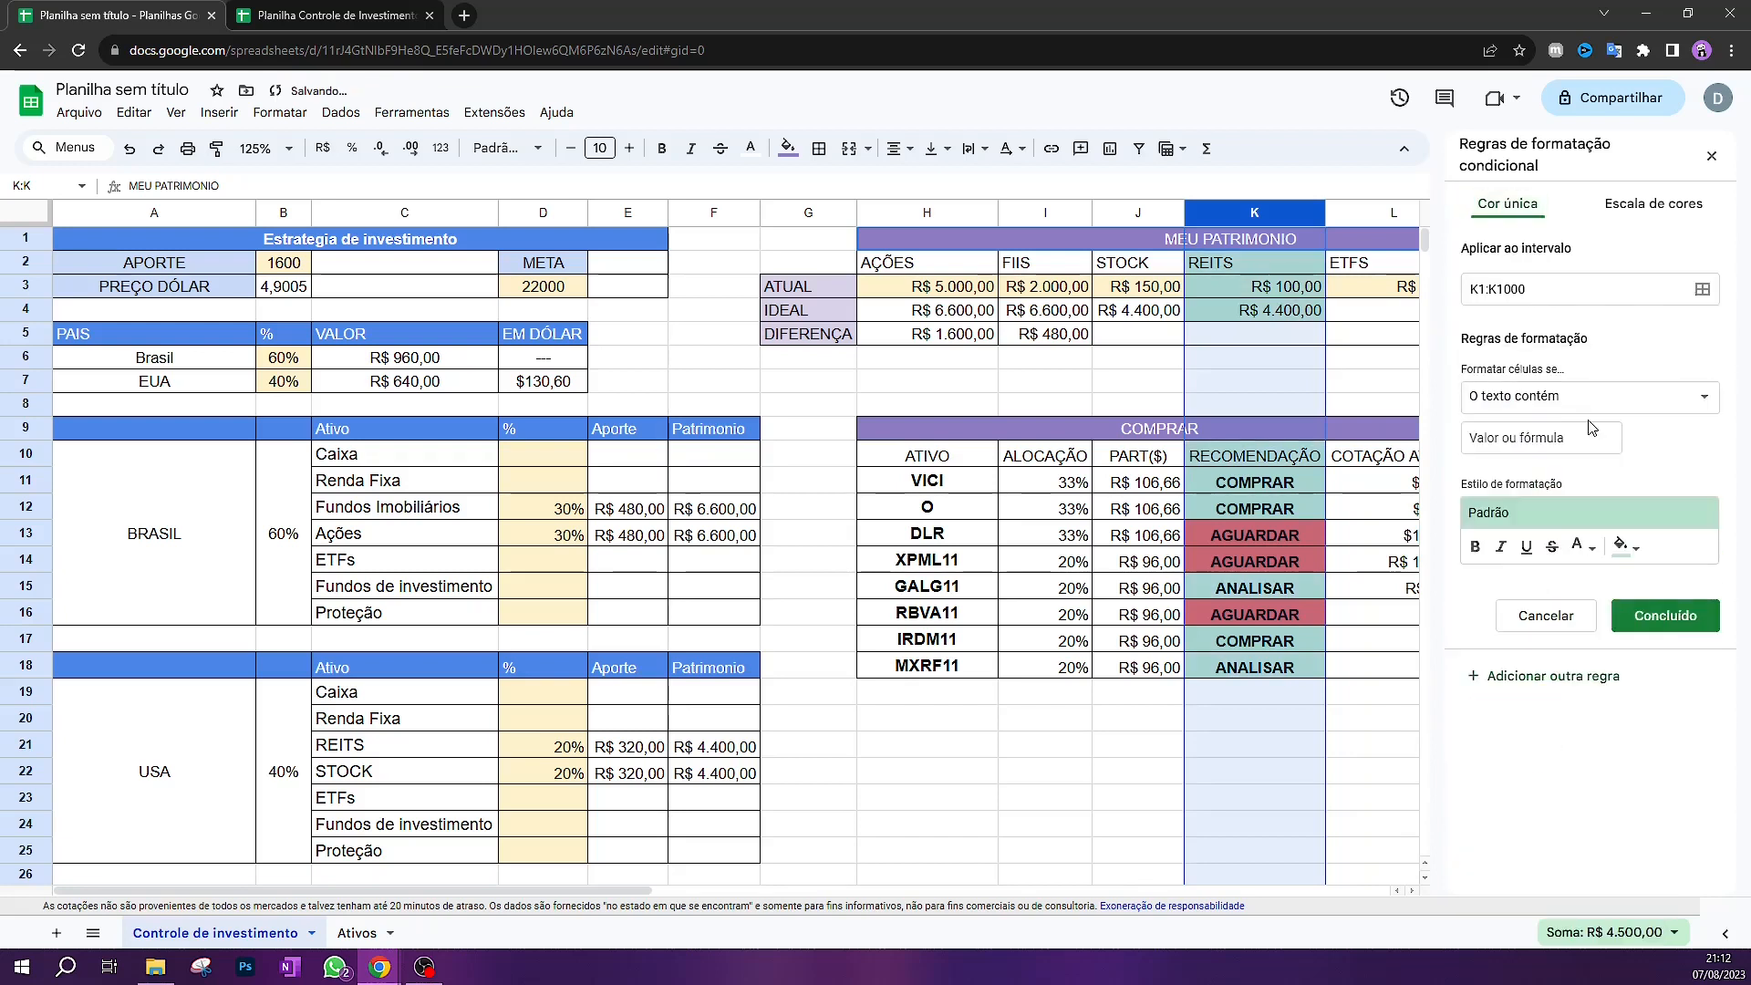
type("ANALISAR")
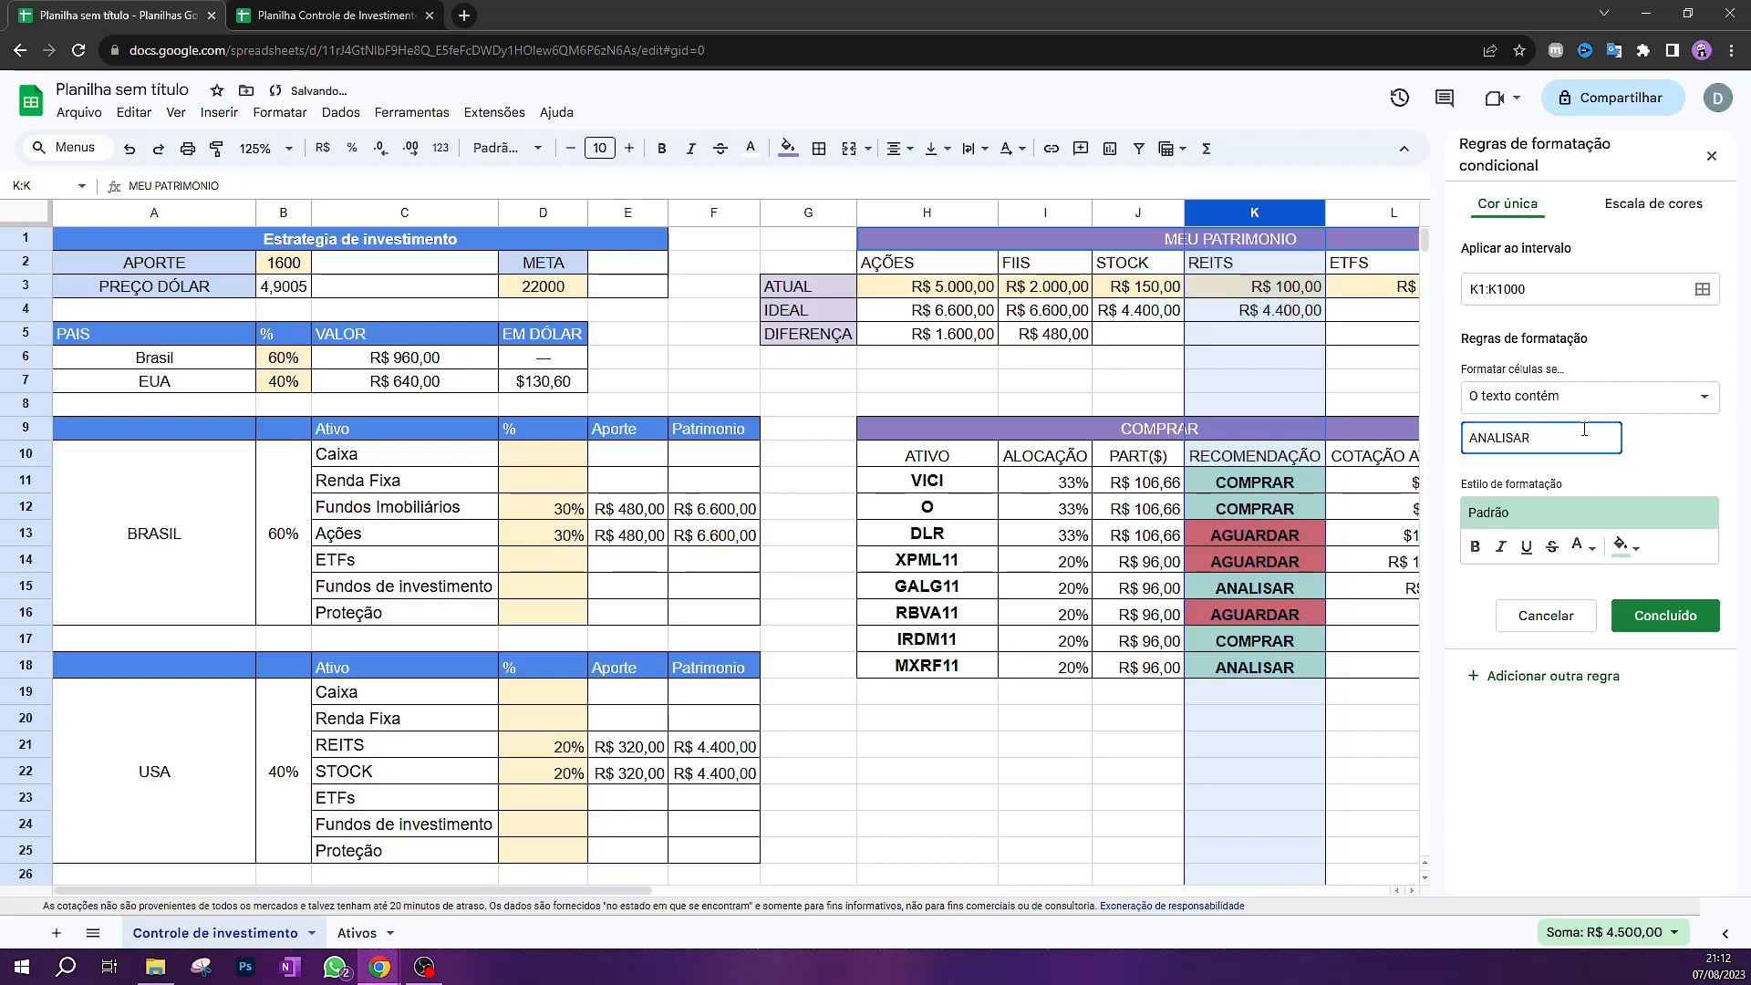
left_click(1625, 545)
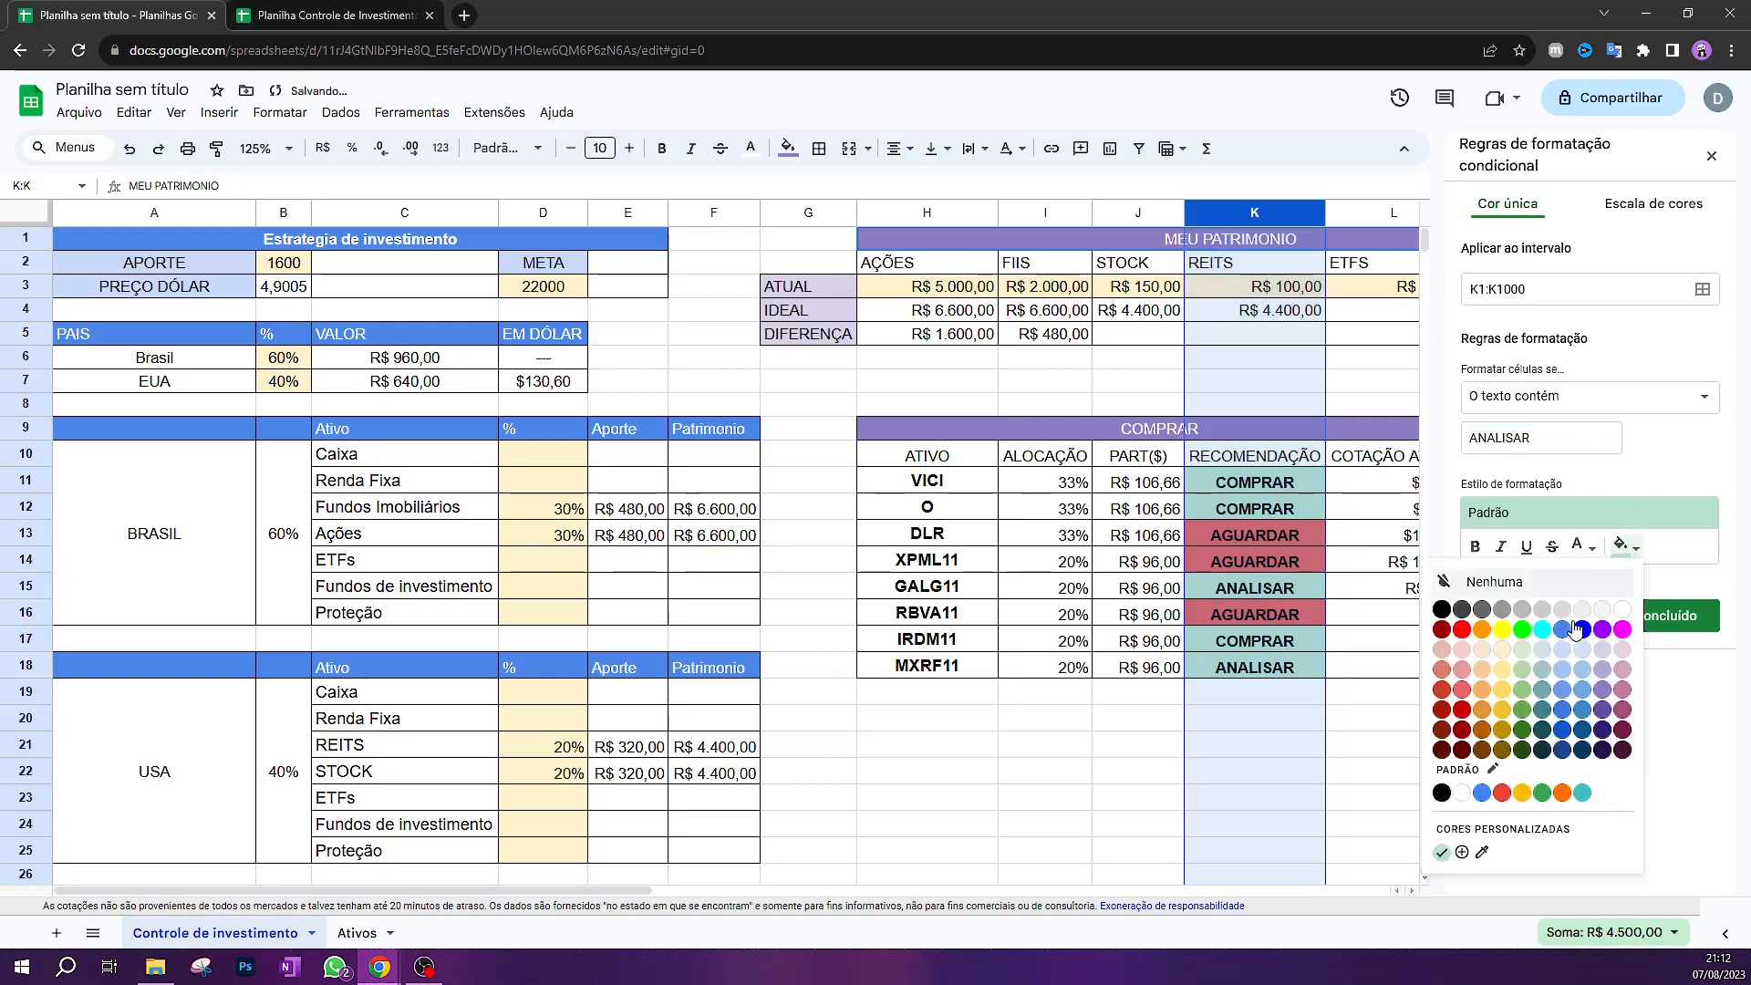
left_click(1480, 671)
left_click(1684, 626)
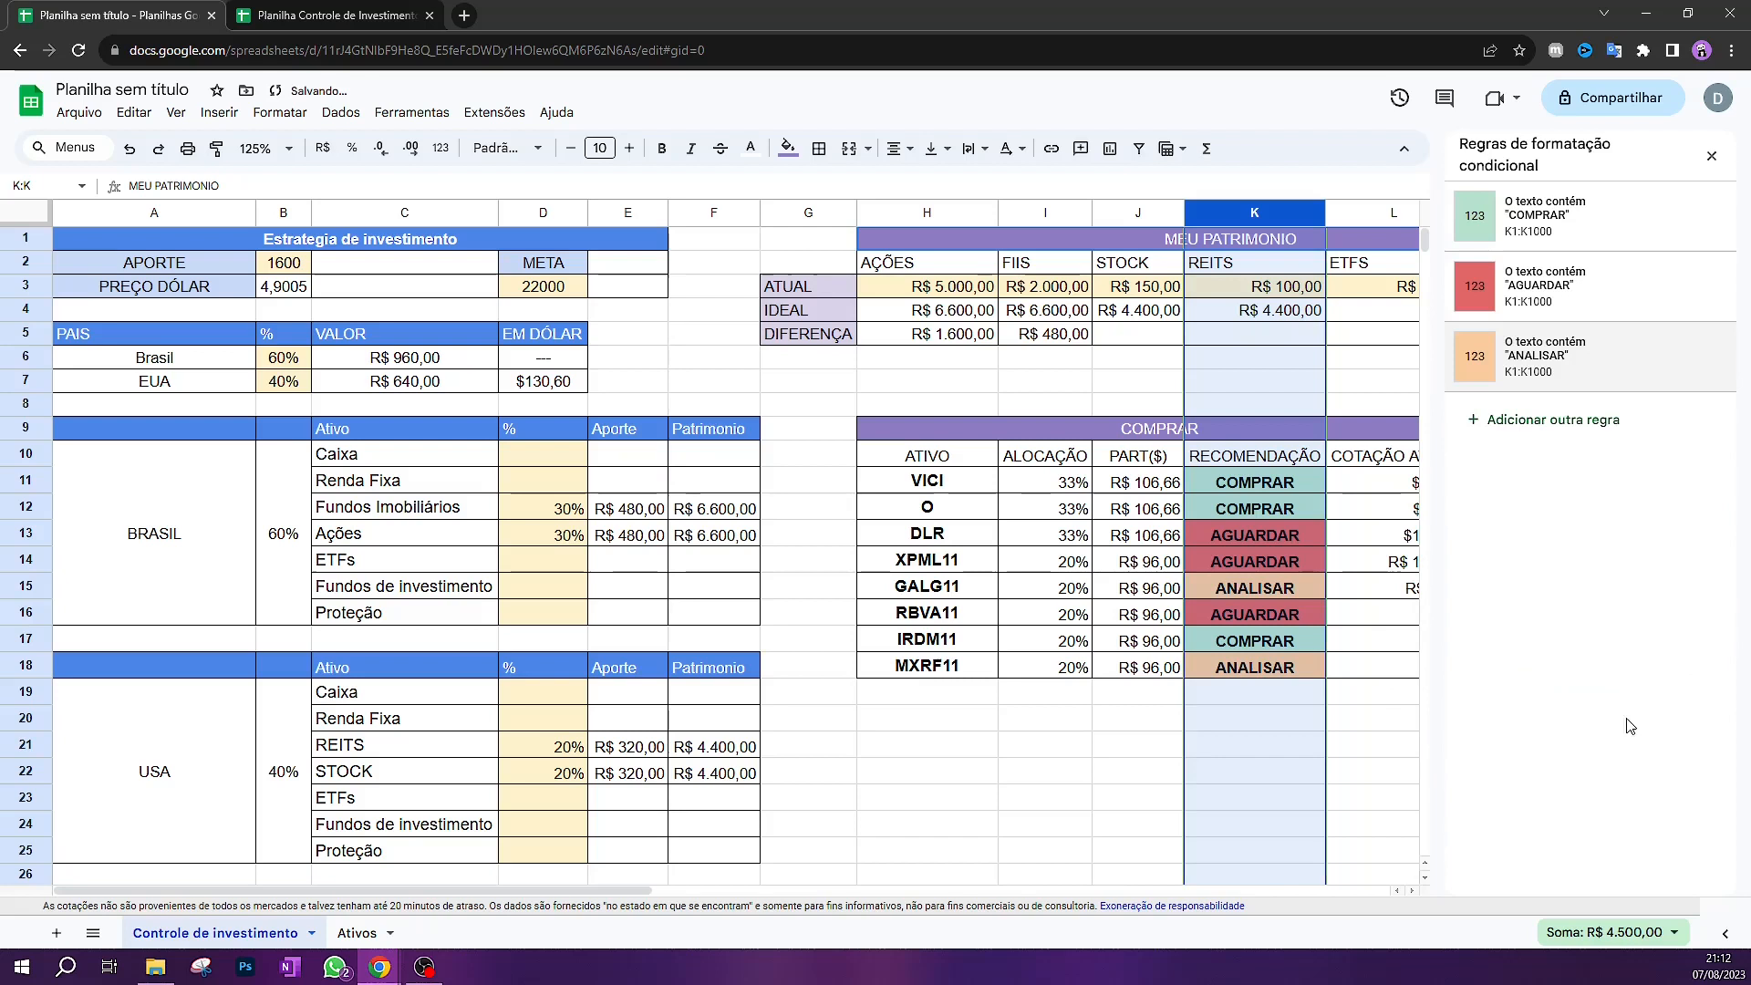
left_click(1377, 716)
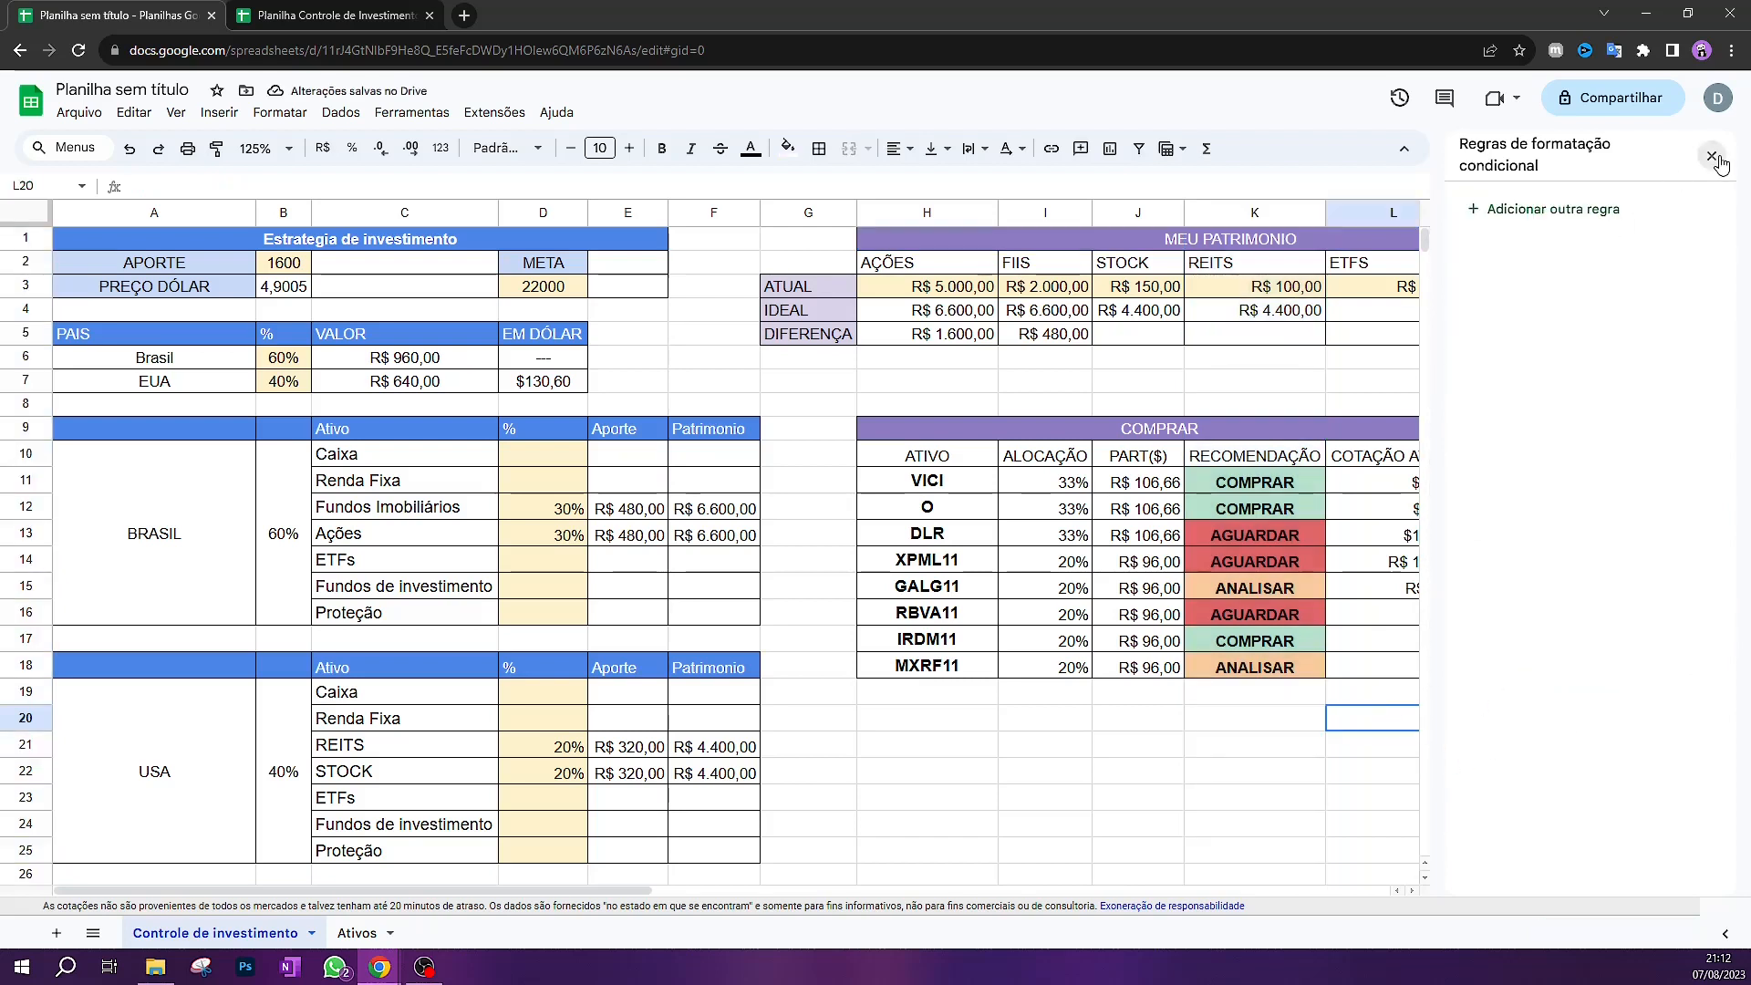
left_click(1711, 156)
Fill the COTAÇÃO ATUAL formula in L15 down to L18
key("Right")
key("Right")
key("Up")
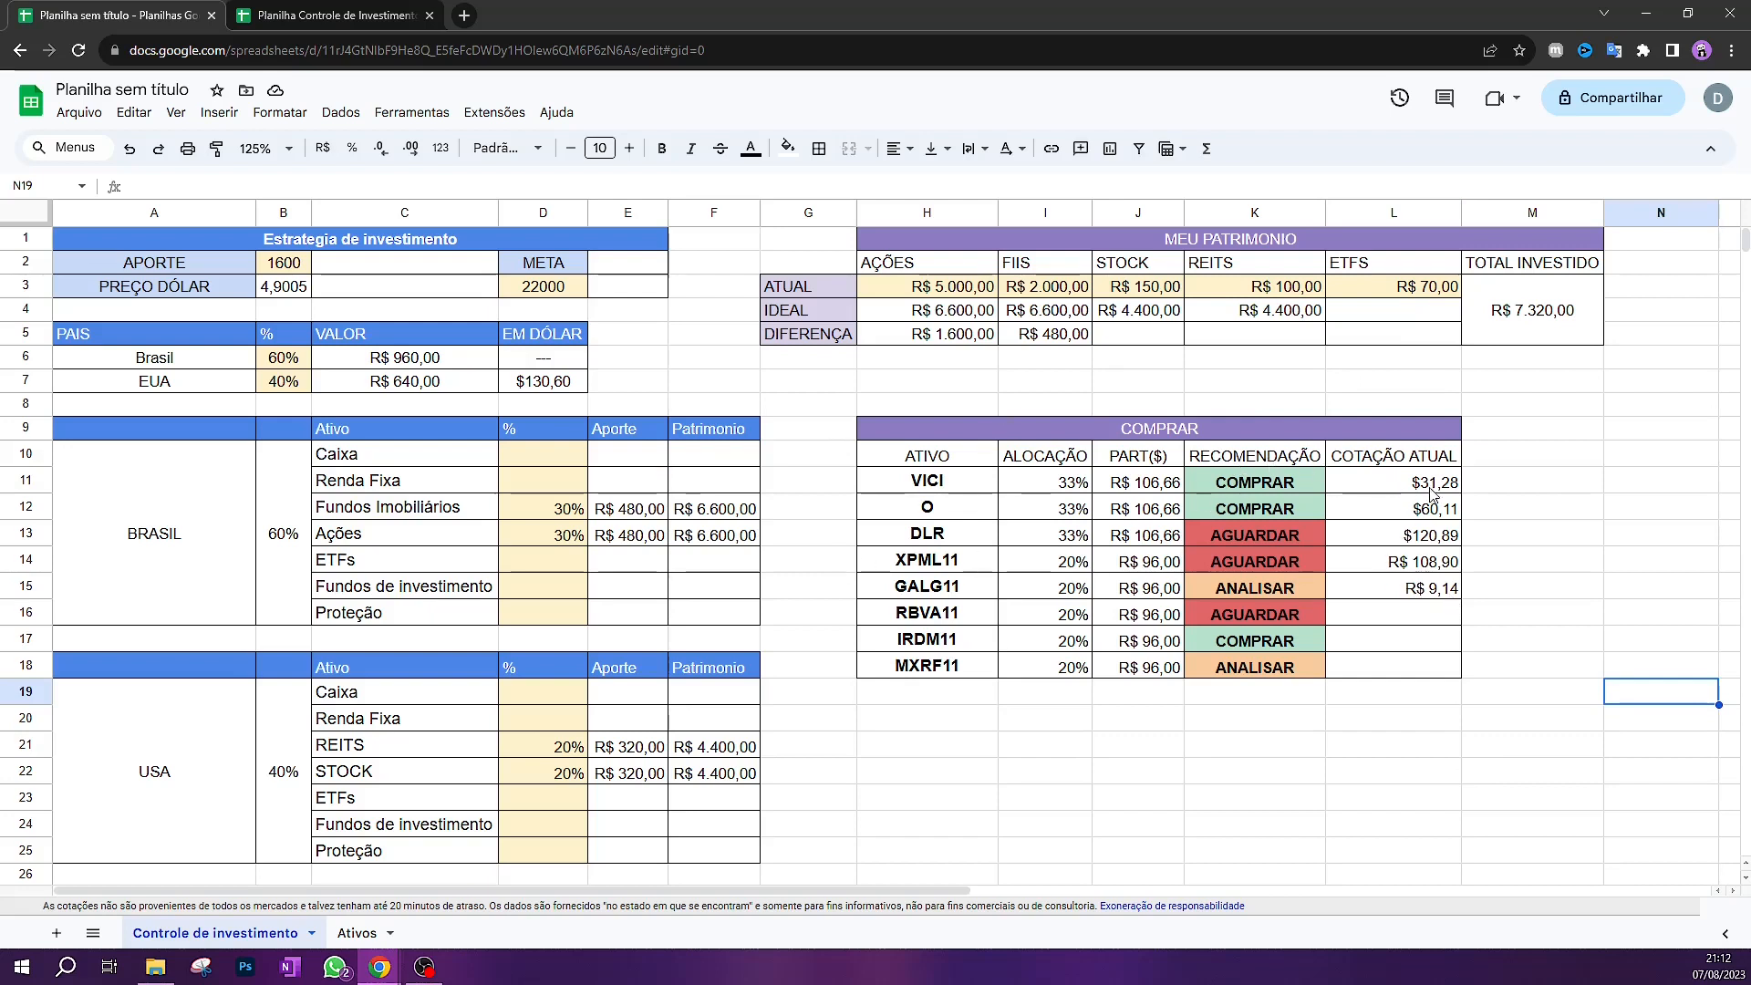
left_click(1441, 594)
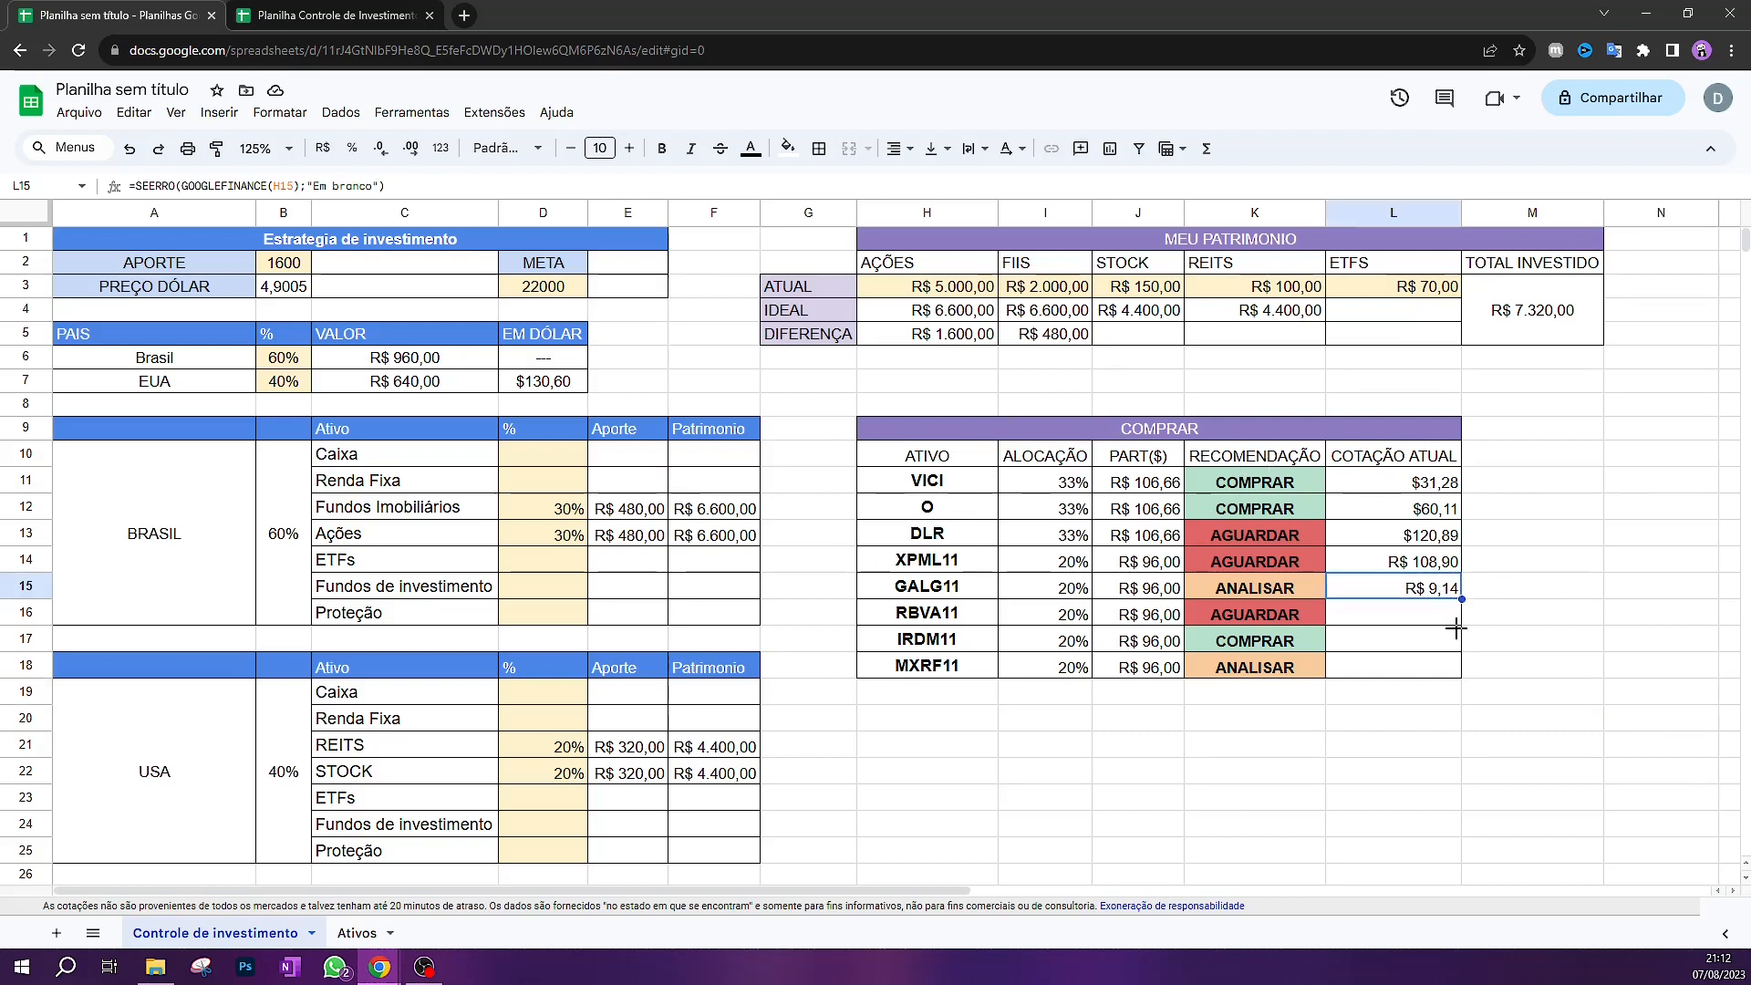
left_click_drag(1455, 627, 1455, 671)
left_click(1504, 691)
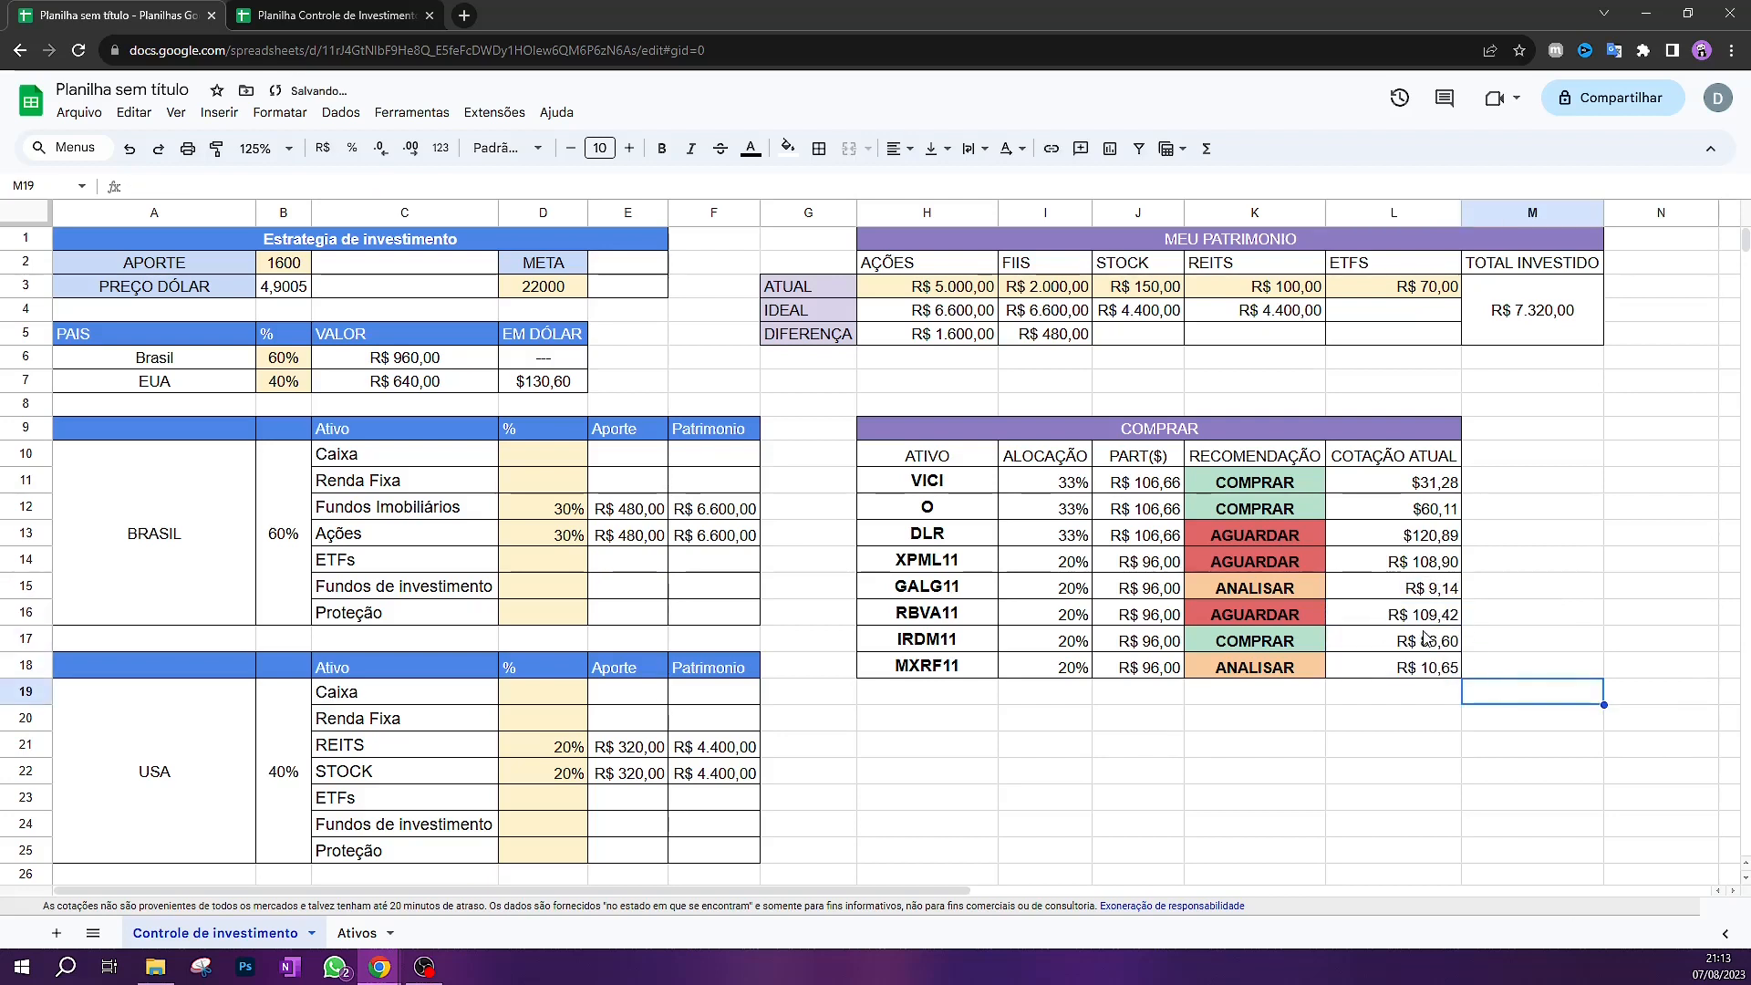
left_click(1532, 770)
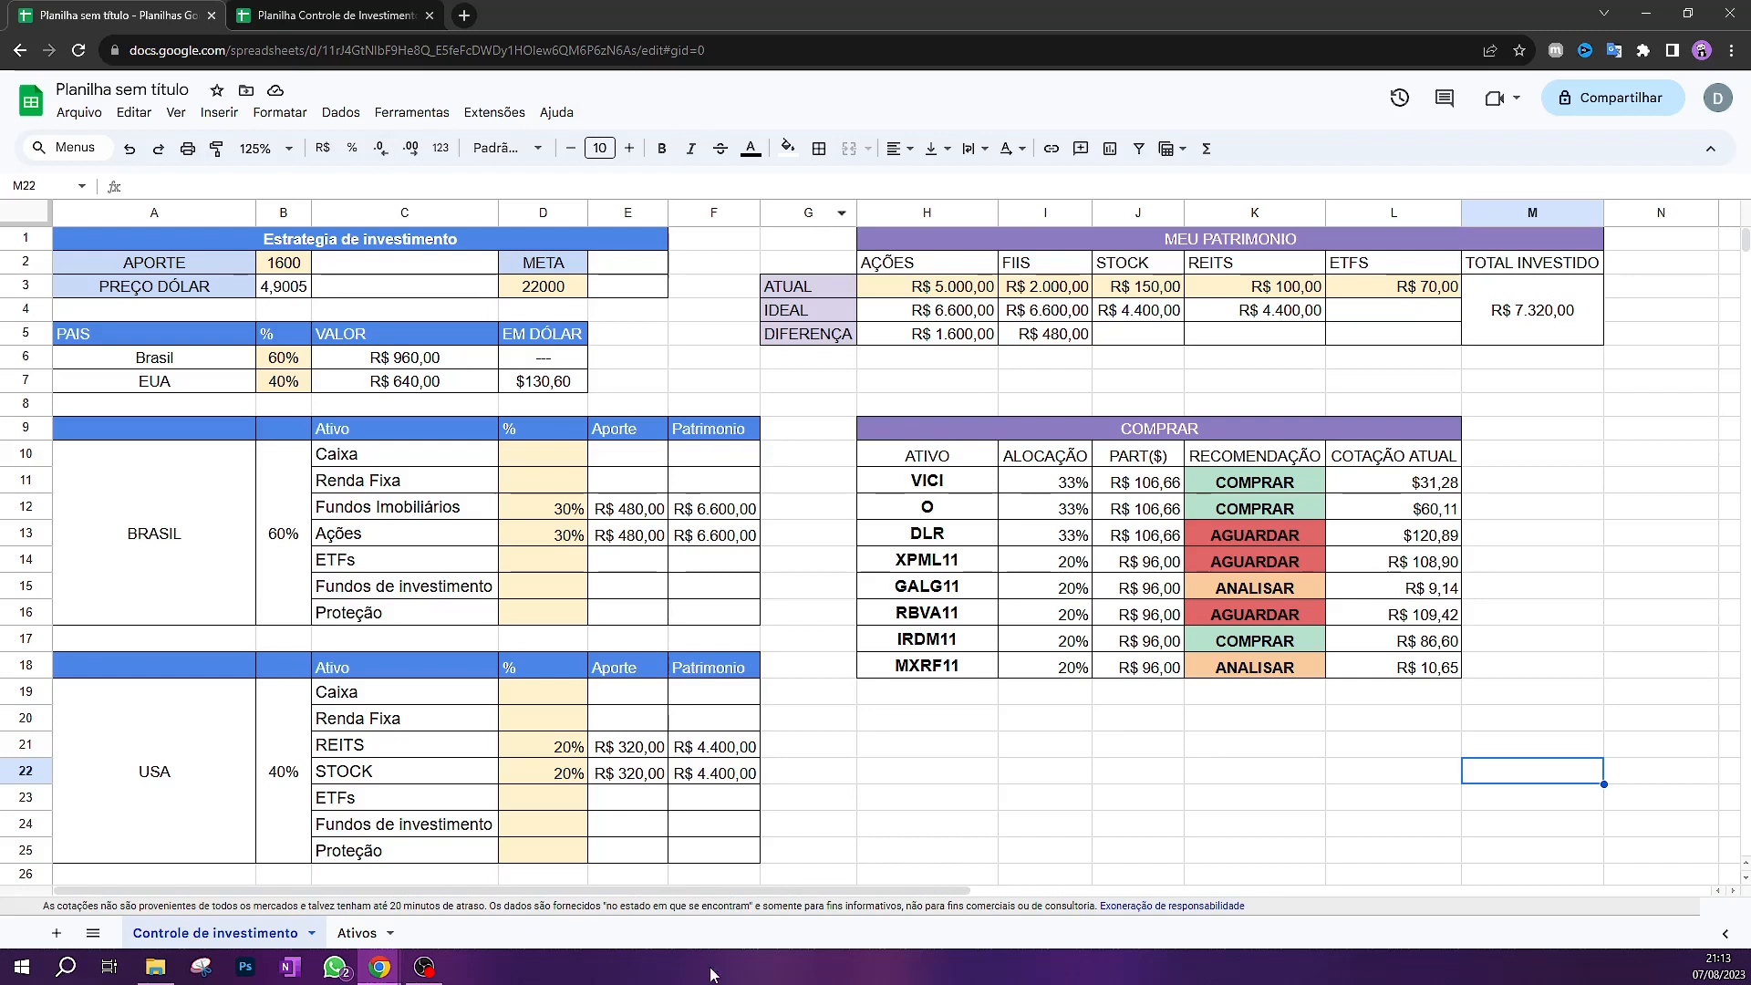
Look over the Ativos sheet and the Depositos and Dividendo sheets of the Planilha Controle de Investimento reference file
left_click(351, 934)
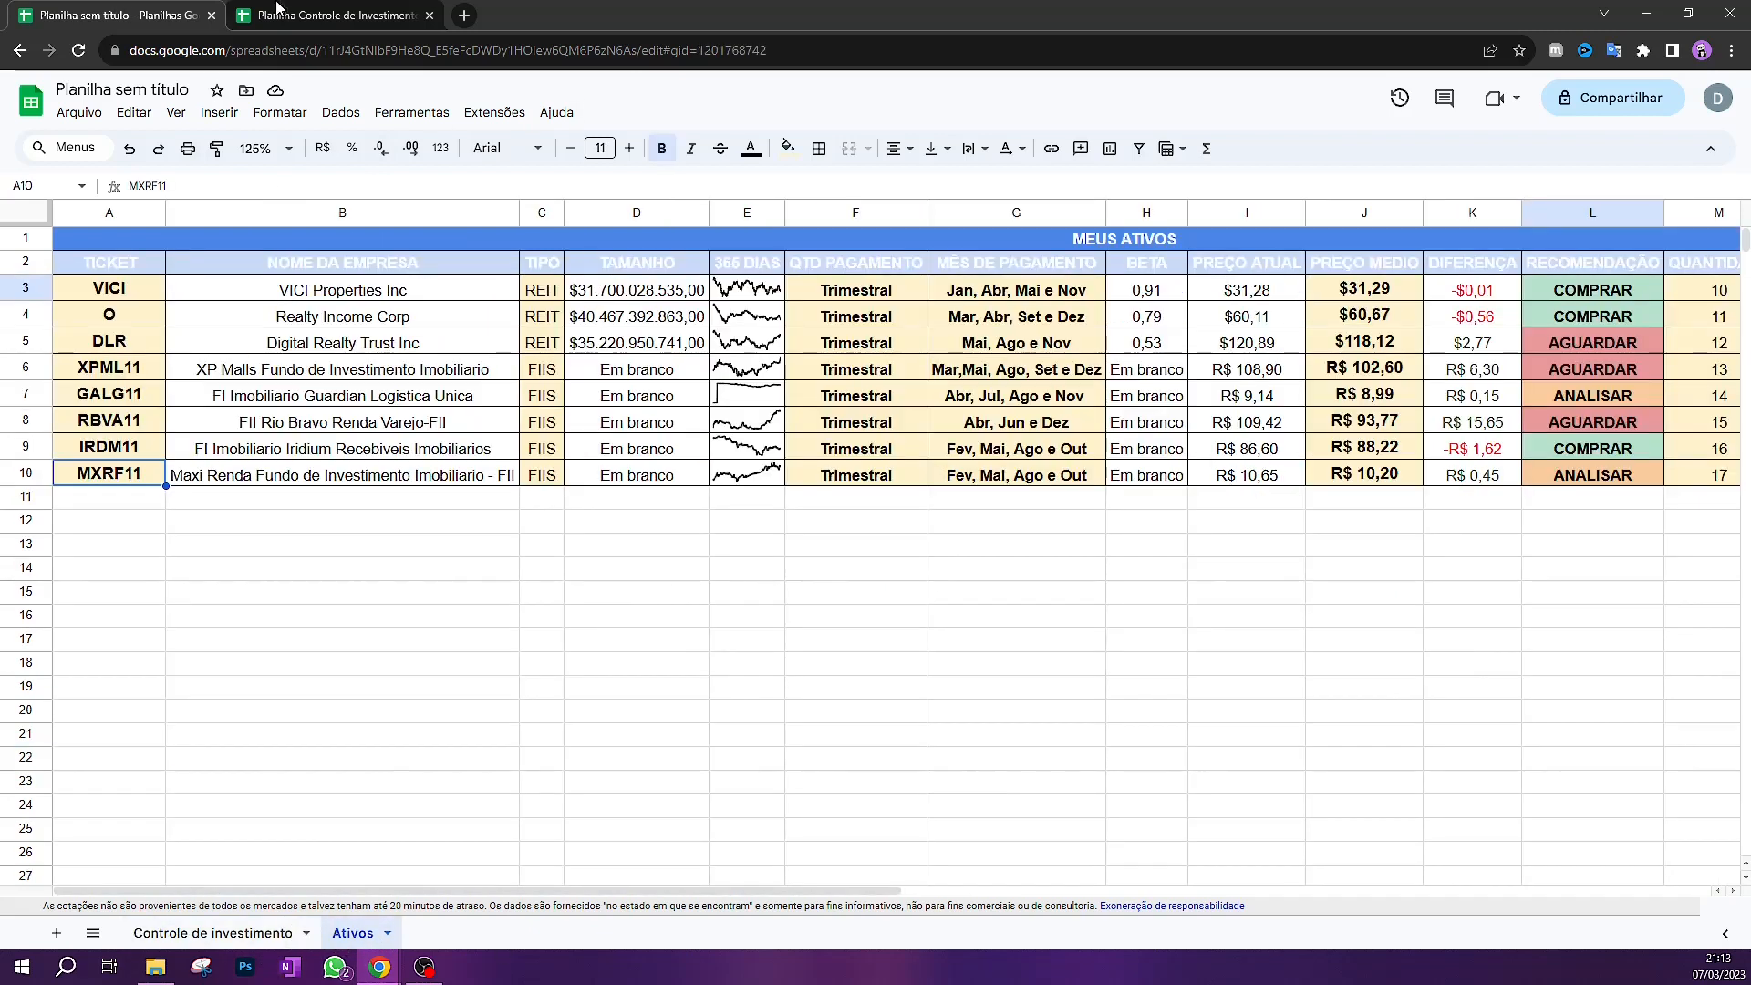
left_click(301, 14)
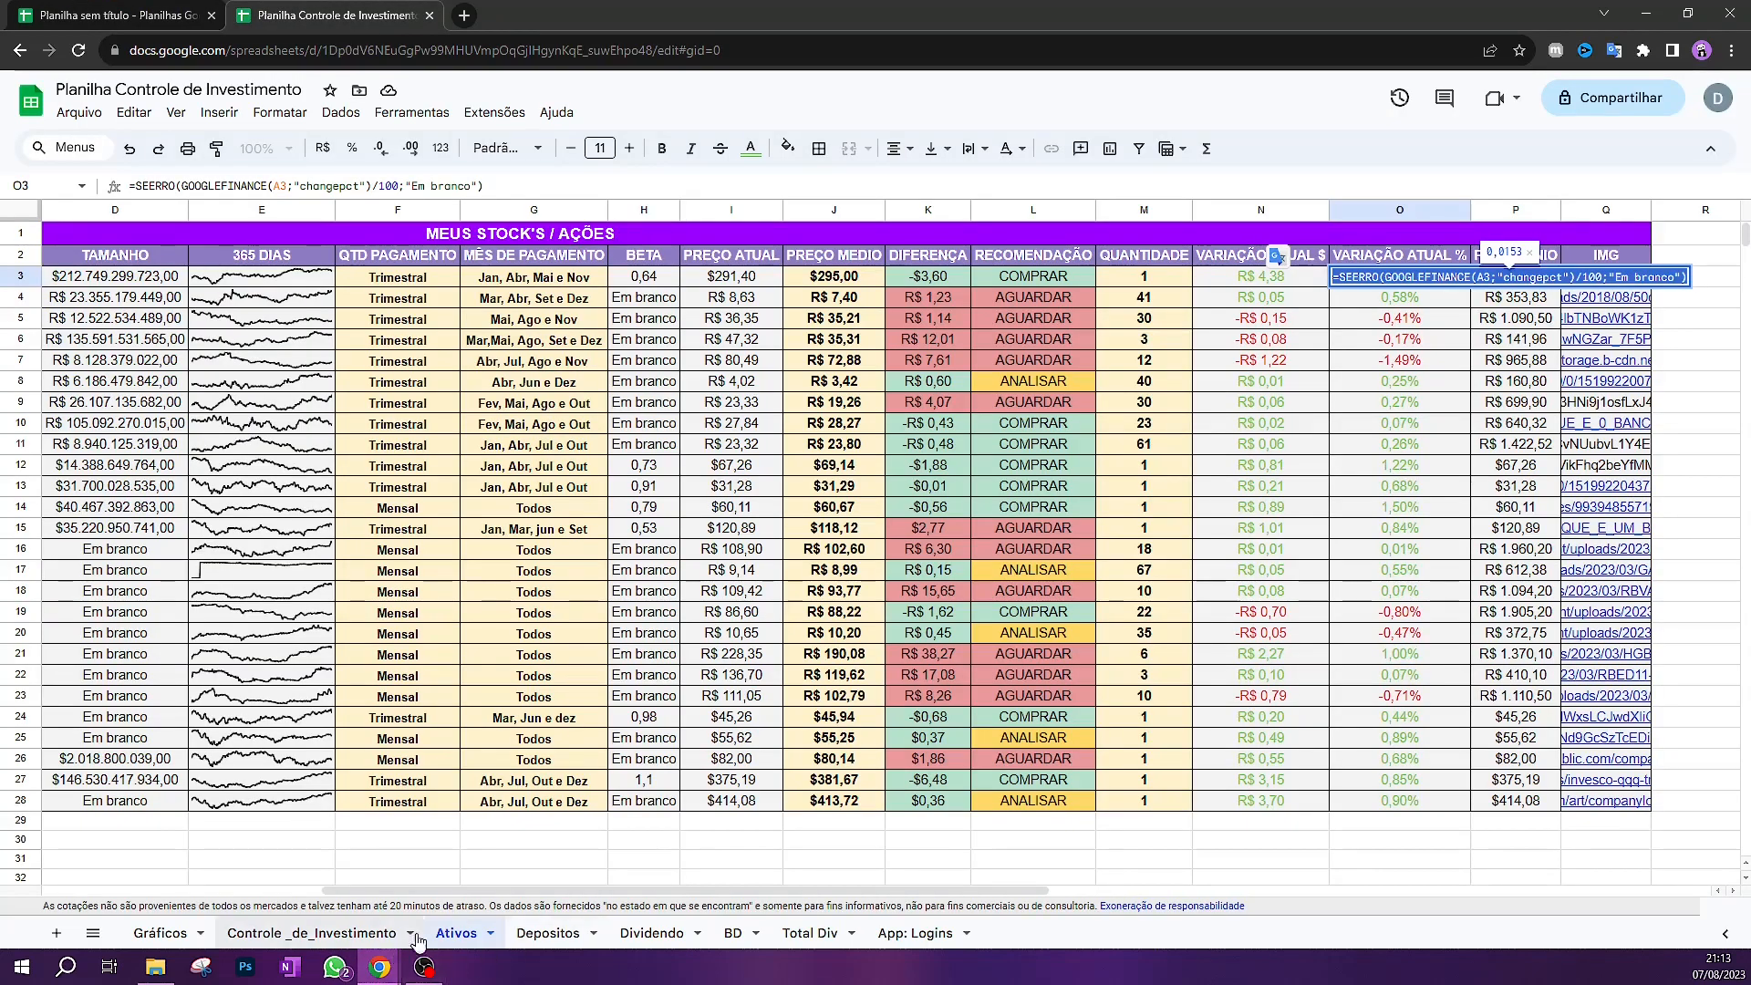
left_click(550, 934)
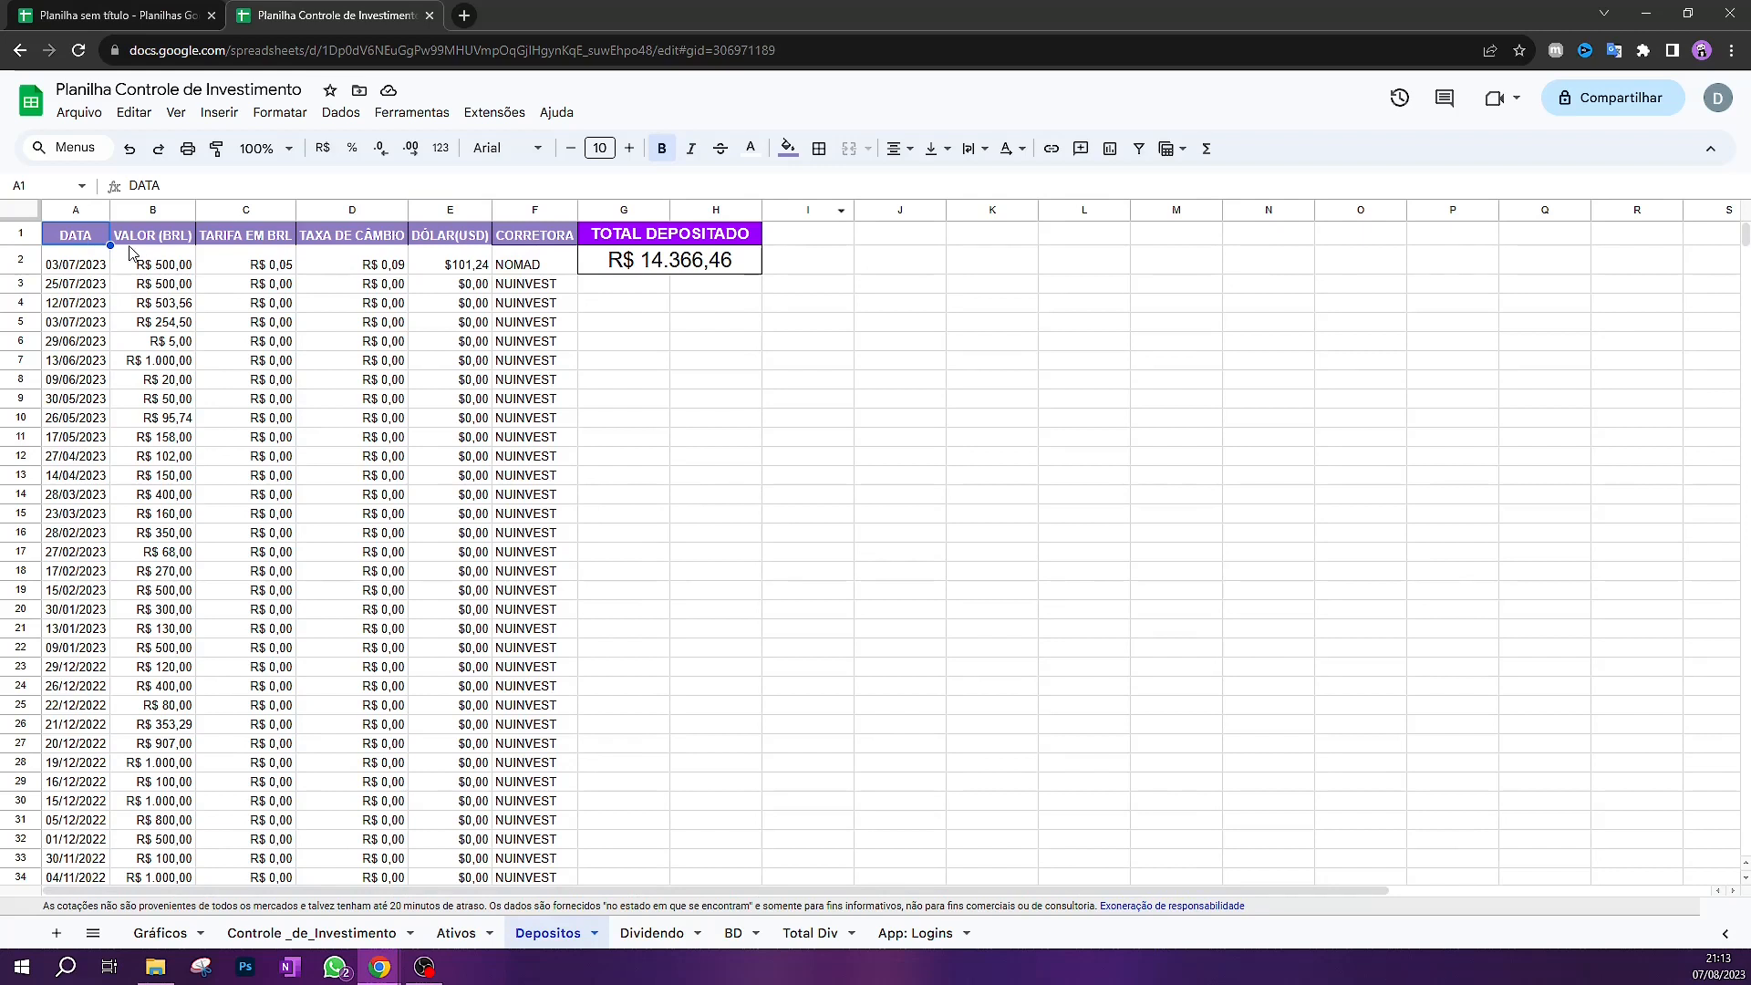
left_click(643, 933)
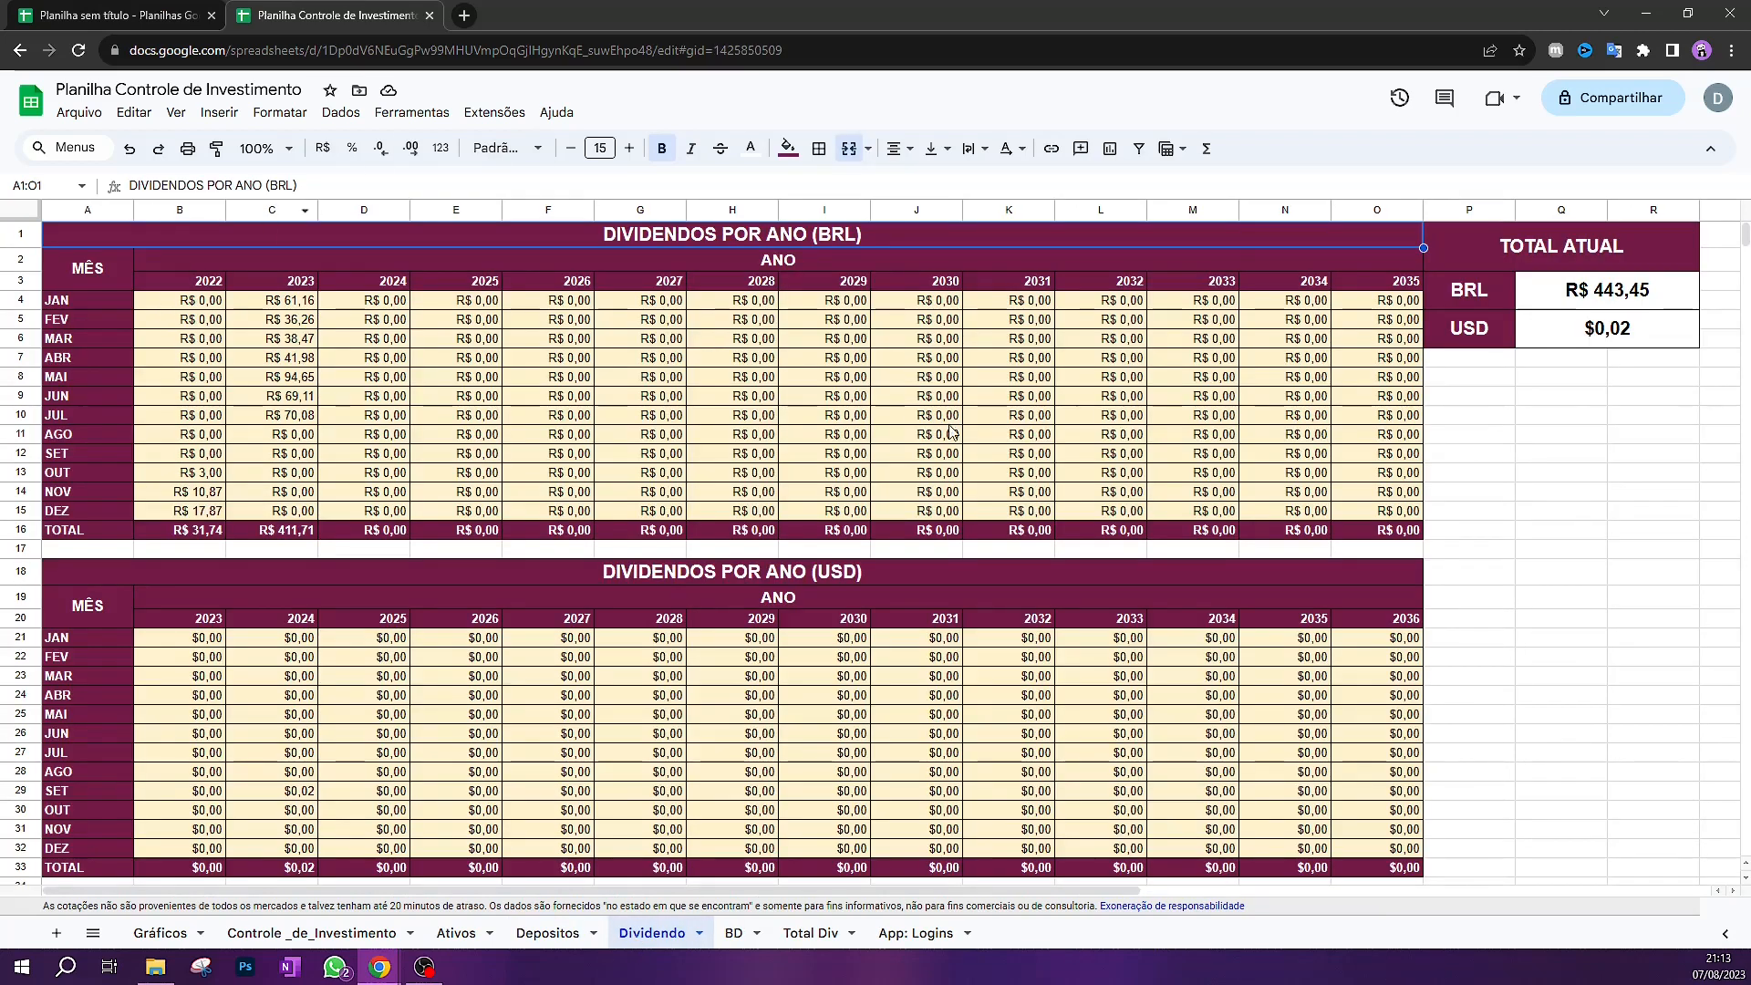